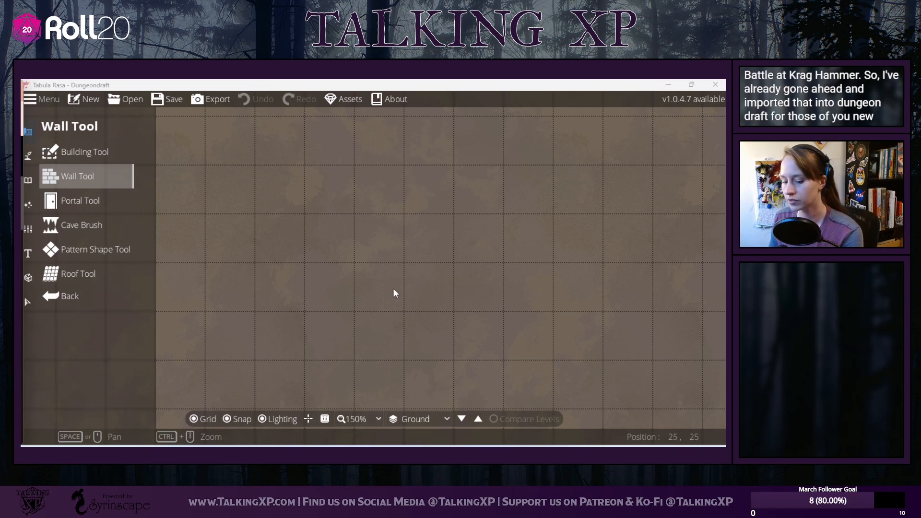
# Step: Bring up the Trace Image settings and raise the trace image's opacity to 1
pyautogui.scroll(-5, 394, 289)
pyautogui.scroll(1, 393, 288)
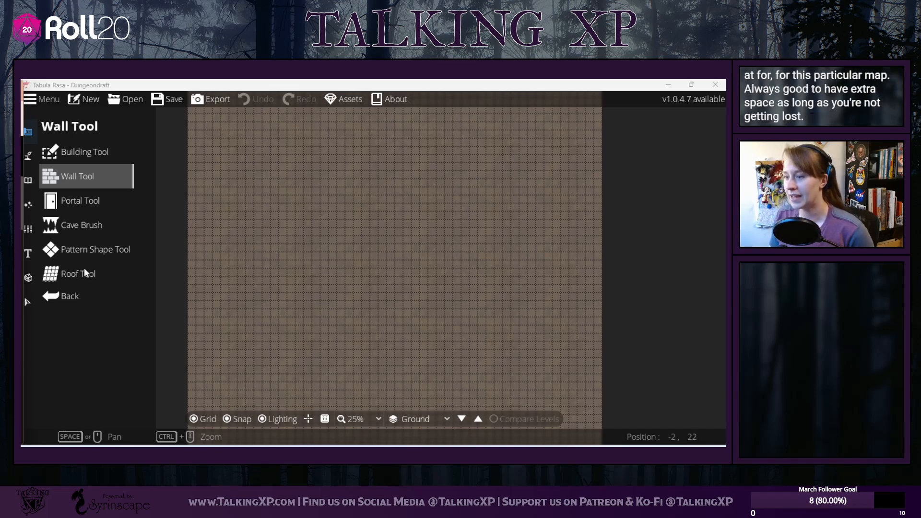
pyautogui.click(29, 228)
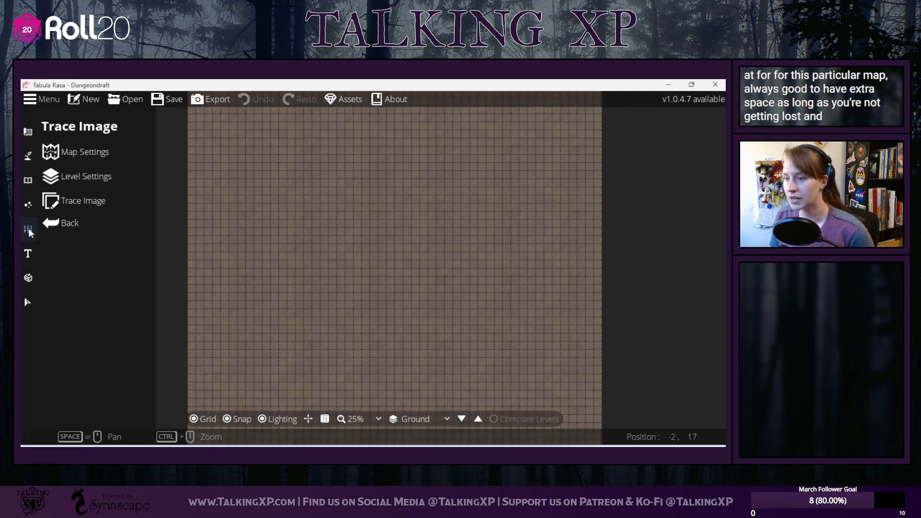
pyautogui.click(74, 202)
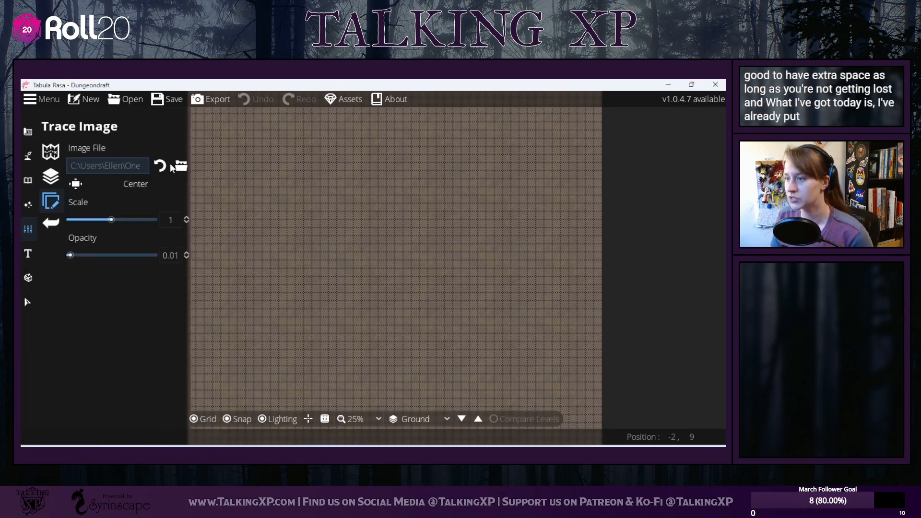
pyautogui.moveTo(68, 255); pyautogui.dragTo(156, 256)
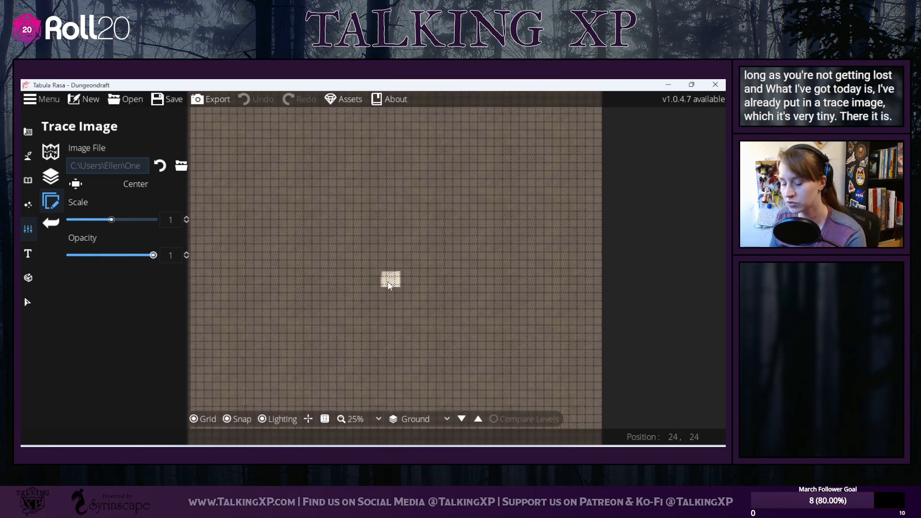
# Step: Examine the hand-drawn battle map in the trace image up close and in relation to the grid
pyautogui.scroll(10, 388, 281)
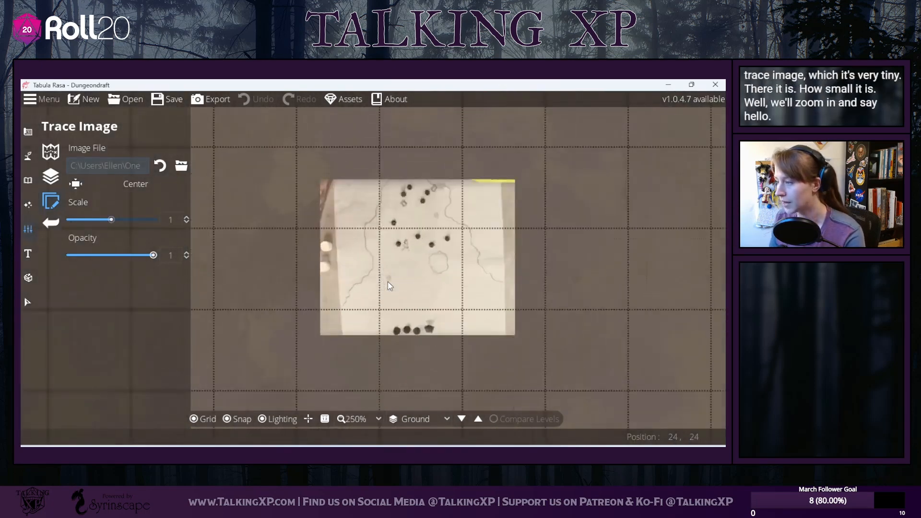
pyautogui.scroll(3, 388, 281)
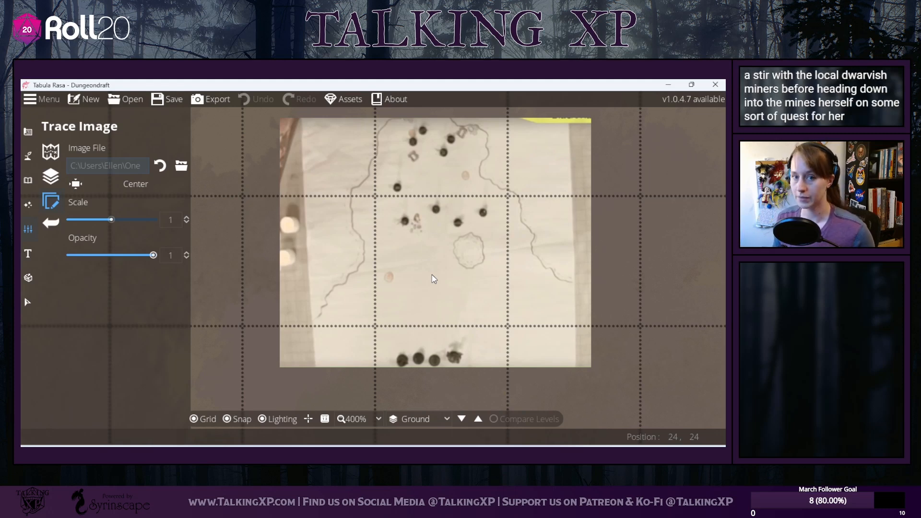
pyautogui.moveTo(445, 271)
pyautogui.mouseDown()
pyautogui.moveTo(447, 290)
pyautogui.moveTo(437, 294)
pyautogui.mouseUp()
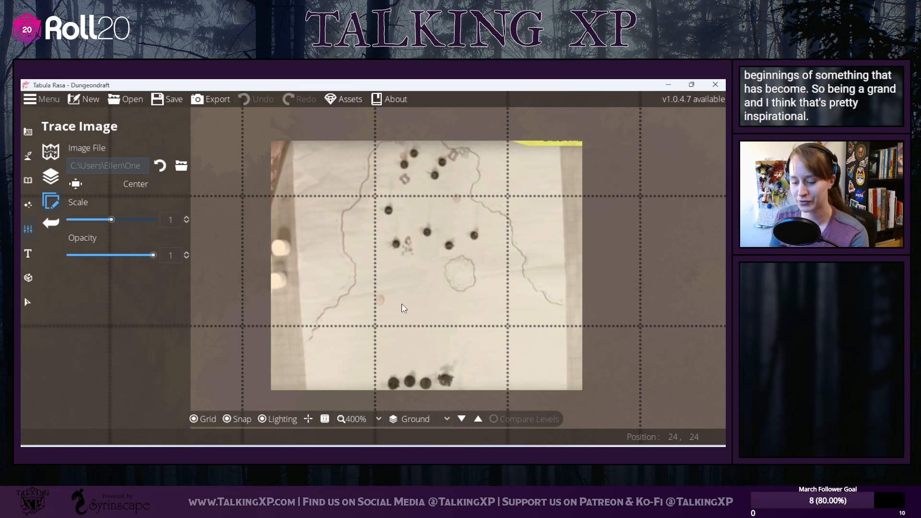
pyautogui.scroll(1, 399, 312)
pyautogui.scroll(-3, 391, 324)
pyautogui.scroll(-3, 391, 327)
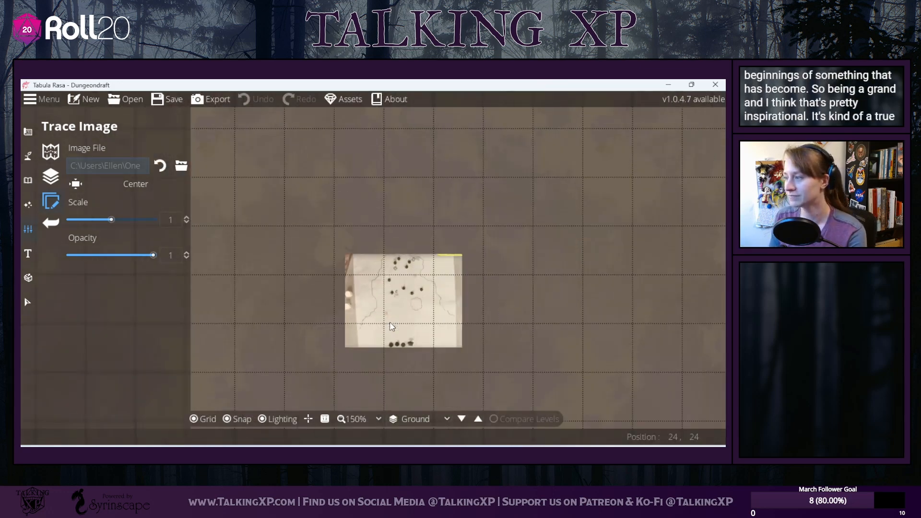
pyautogui.scroll(-3, 391, 324)
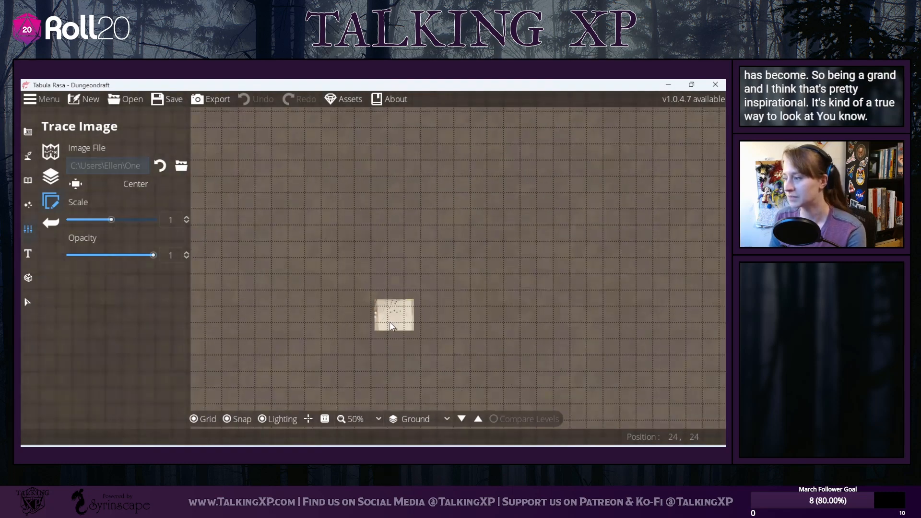
# Step: Scale the trace image up to 10 and reposition it near the middle of the map
pyautogui.moveTo(399, 313)
pyautogui.mouseDown()
pyautogui.moveTo(413, 261)
pyautogui.moveTo(224, 148)
pyautogui.mouseUp()
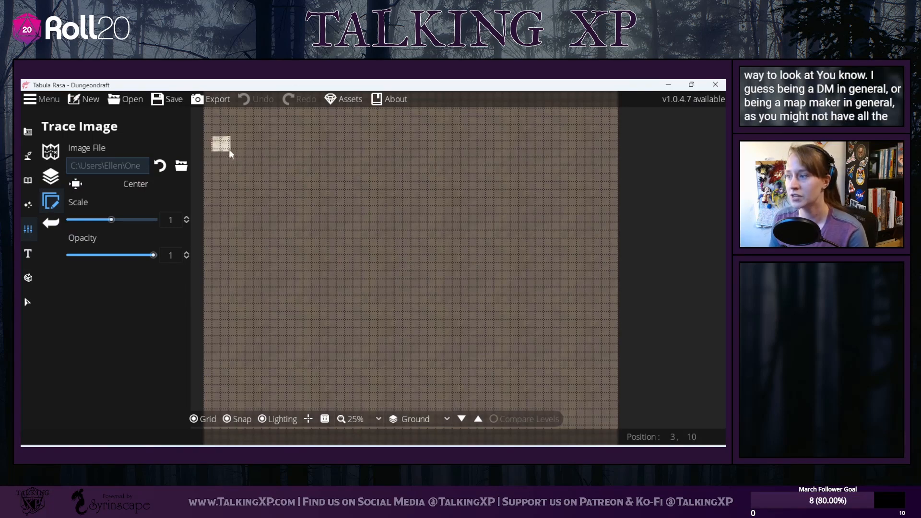
pyautogui.moveTo(105, 223)
pyautogui.mouseDown()
pyautogui.moveTo(172, 217)
pyautogui.moveTo(104, 220)
pyautogui.mouseUp()
pyautogui.moveTo(225, 152); pyautogui.dragTo(424, 269)
pyautogui.moveTo(119, 218); pyautogui.dragTo(166, 228)
pyautogui.moveTo(354, 253); pyautogui.dragTo(312, 215)
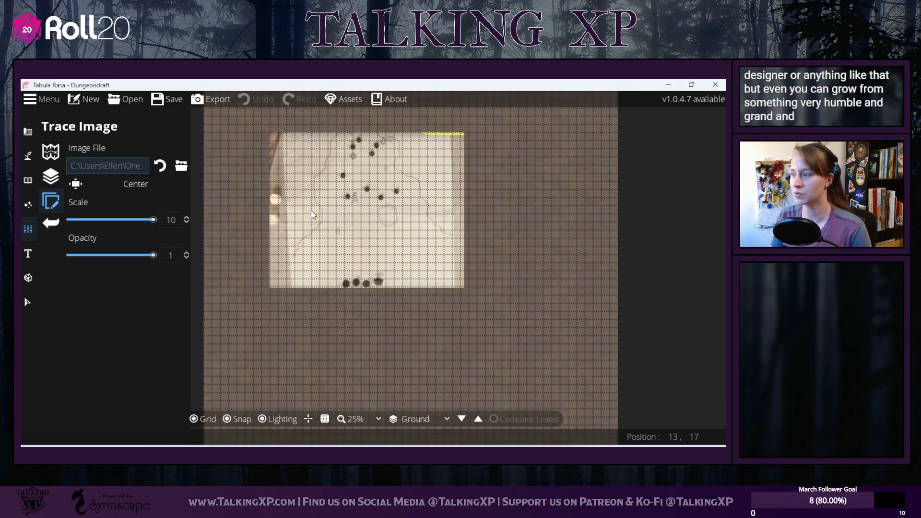
pyautogui.moveTo(313, 215); pyautogui.dragTo(281, 207)
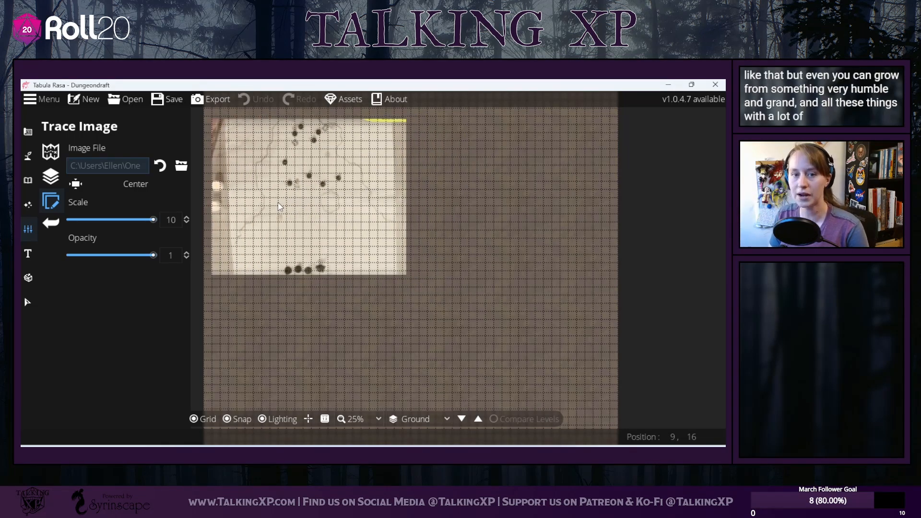
pyautogui.moveTo(357, 246); pyautogui.dragTo(464, 302)
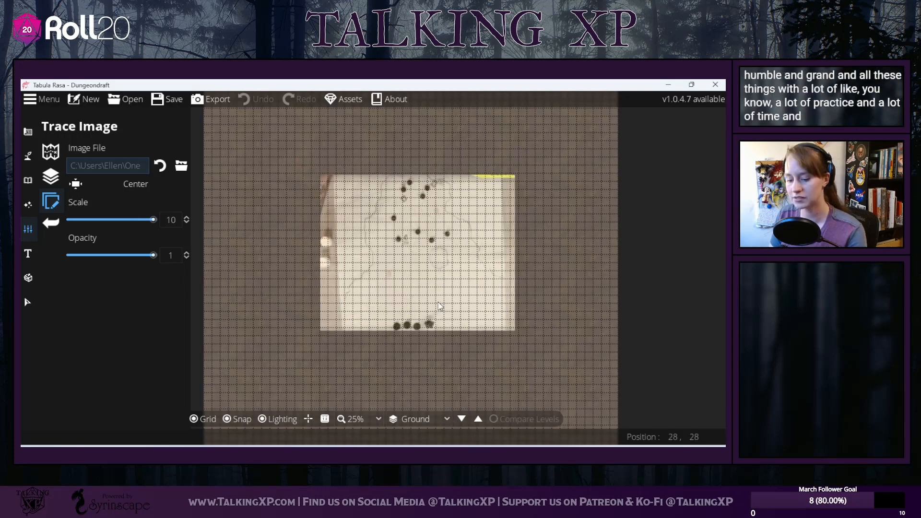
# Step: Adjust the trace image's position so the character tokens along its lower edge line up with the grid squares
pyautogui.scroll(4, 403, 259)
pyautogui.scroll(-3, 402, 257)
pyautogui.moveTo(374, 205); pyautogui.dragTo(349, 199)
pyautogui.moveTo(338, 269)
pyautogui.mouseDown()
pyautogui.moveTo(314, 243)
pyautogui.moveTo(383, 263)
pyautogui.mouseUp()
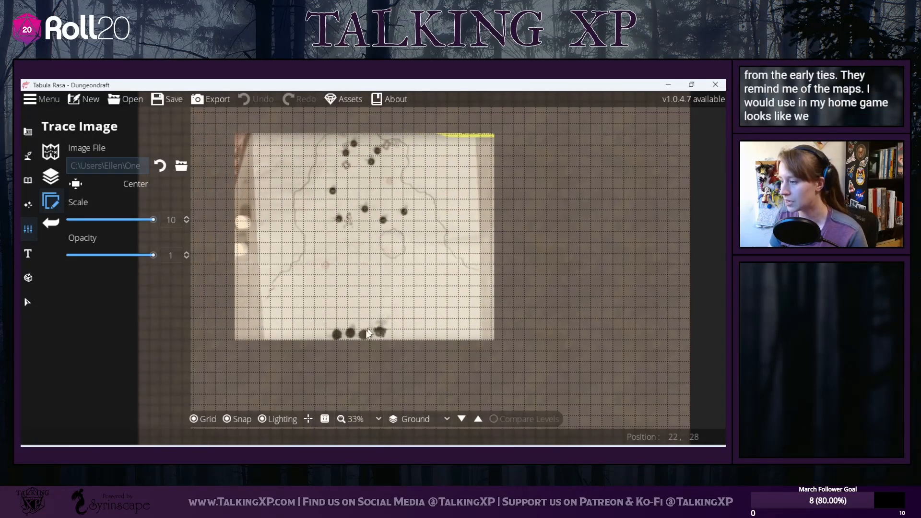
pyautogui.moveTo(355, 331); pyautogui.dragTo(360, 329)
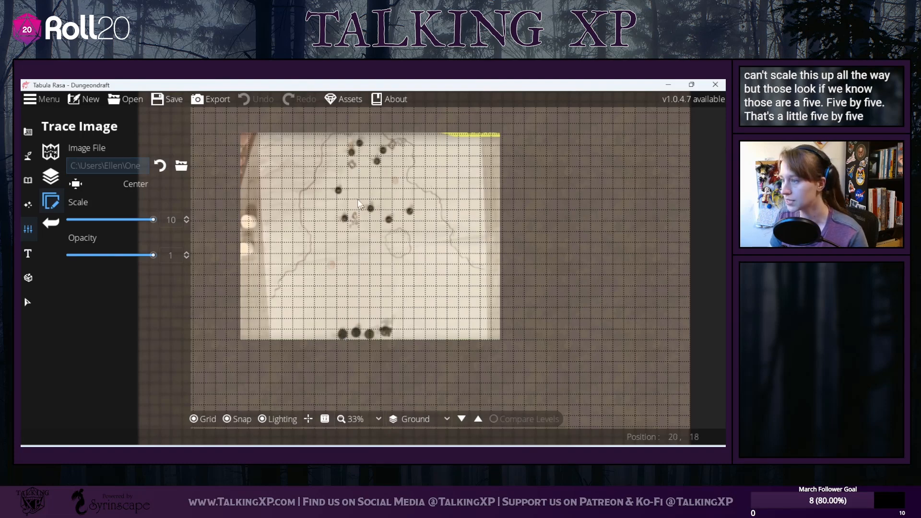
pyautogui.moveTo(355, 227)
pyautogui.mouseDown()
pyautogui.moveTo(379, 243)
pyautogui.moveTo(286, 195)
pyautogui.moveTo(324, 240)
pyautogui.moveTo(308, 246)
pyautogui.mouseUp()
pyautogui.moveTo(299, 290); pyautogui.dragTo(373, 311)
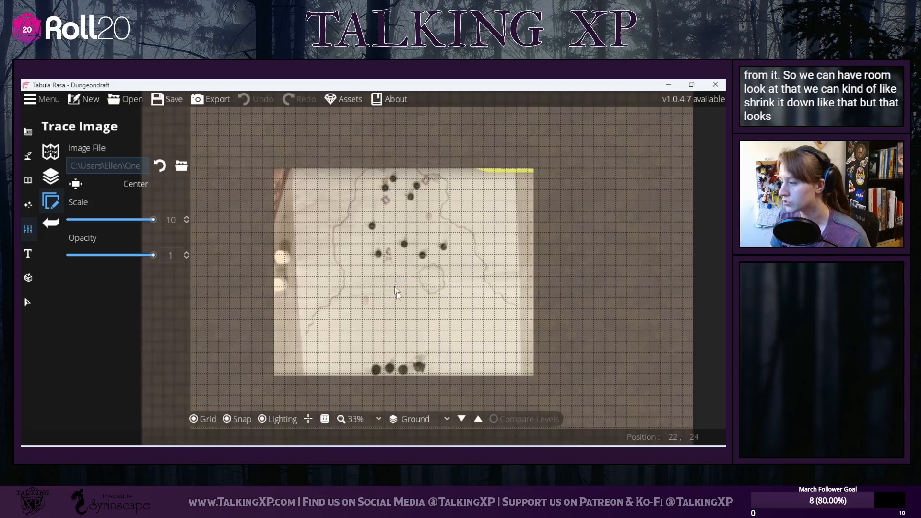
pyautogui.moveTo(386, 355); pyautogui.dragTo(388, 353)
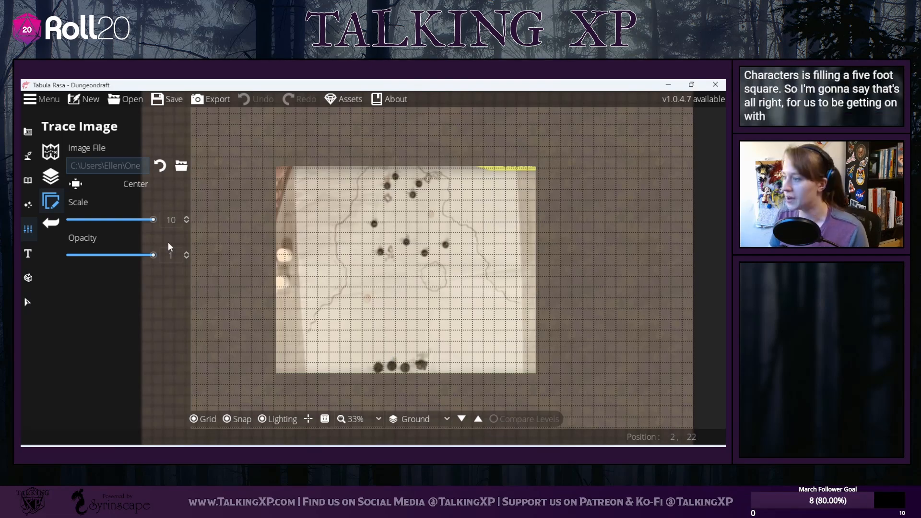
# Step: Examine the traced sketch's cave walls, mine entrance, rubble and token positions against the grid
pyautogui.click(29, 181)
pyautogui.click(29, 158)
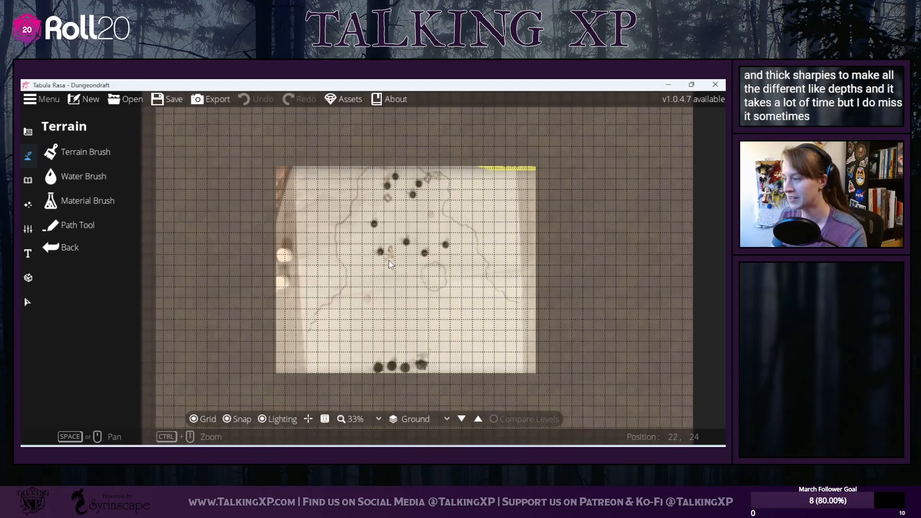
pyautogui.scroll(2, 367, 321)
pyautogui.scroll(-2, 367, 320)
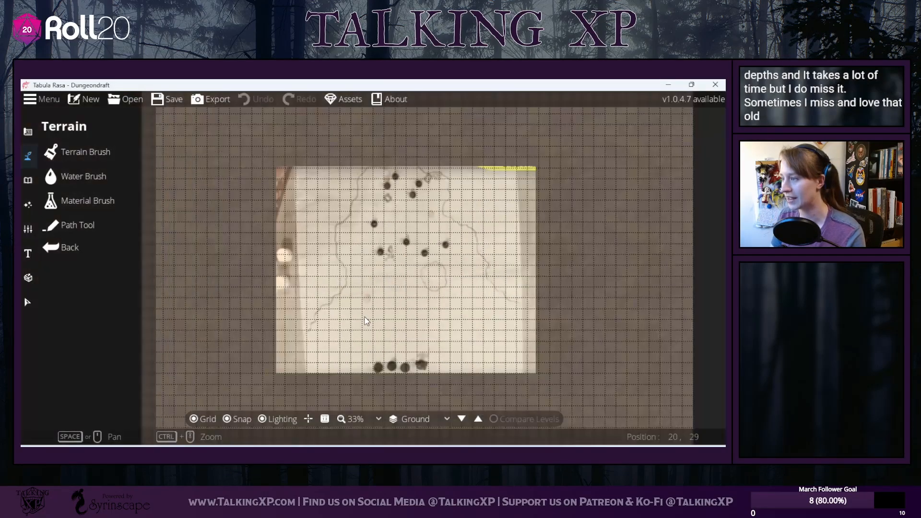
pyautogui.scroll(1, 367, 321)
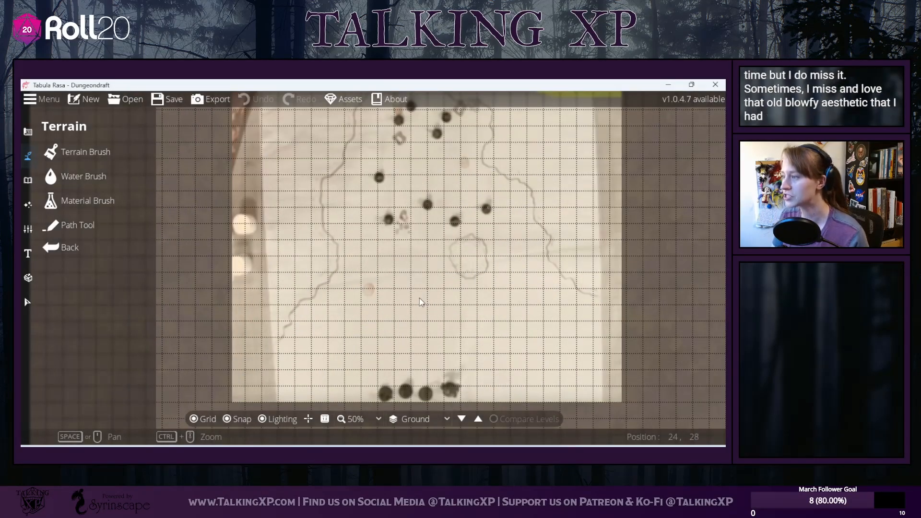
pyautogui.scroll(1, 422, 302)
pyautogui.scroll(-1, 427, 303)
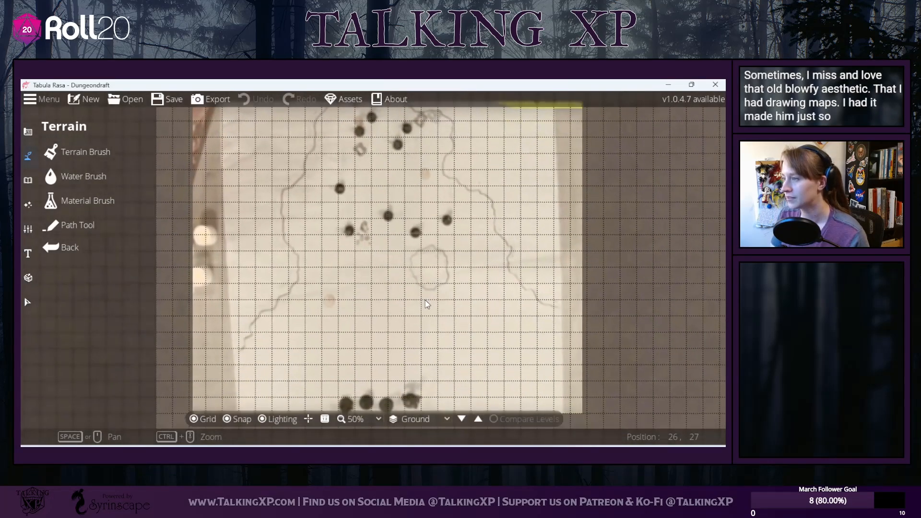
pyautogui.moveTo(427, 304); pyautogui.dragTo(422, 312)
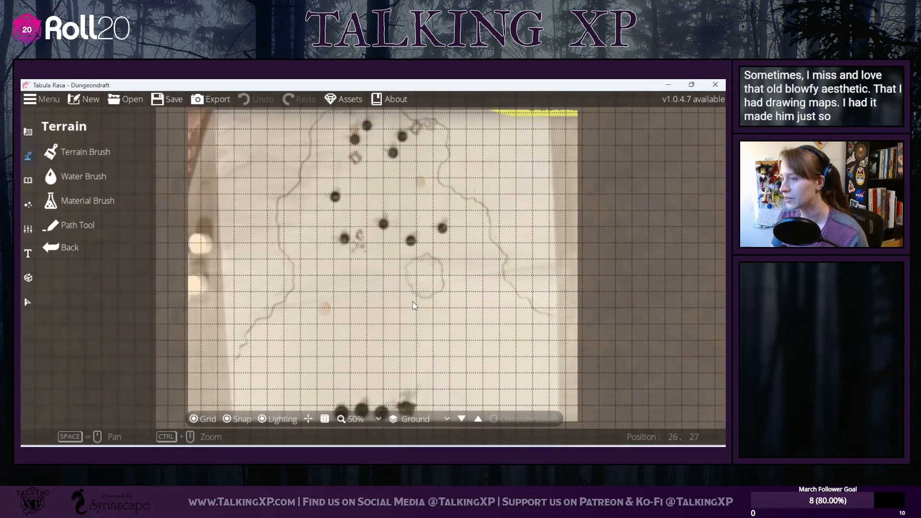
pyautogui.moveTo(376, 236)
pyautogui.mouseDown()
pyautogui.moveTo(371, 279)
pyautogui.moveTo(375, 253)
pyautogui.mouseUp()
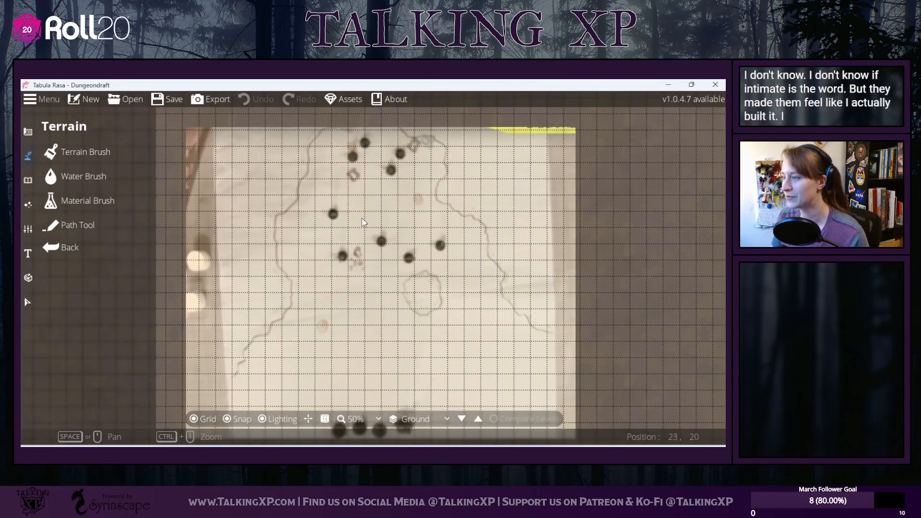
pyautogui.moveTo(367, 214); pyautogui.dragTo(341, 206)
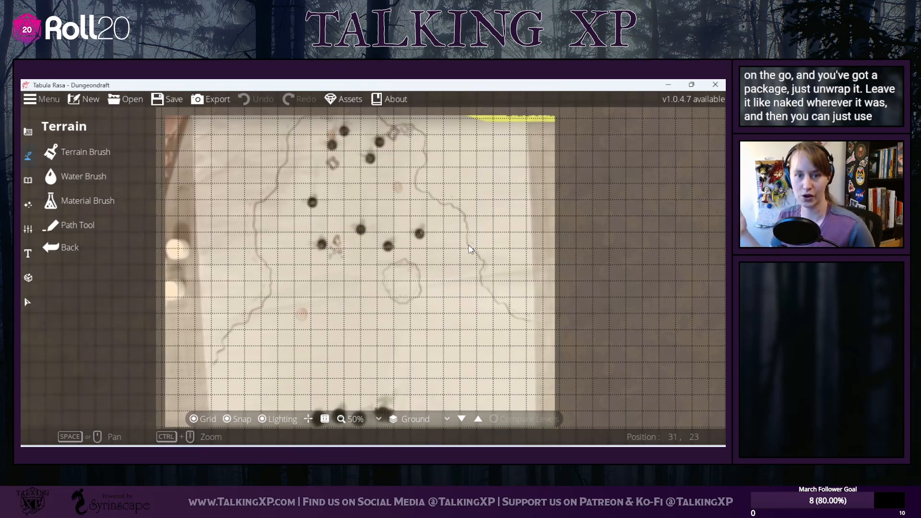
pyautogui.moveTo(315, 315); pyautogui.dragTo(358, 311)
pyautogui.moveTo(415, 318); pyautogui.dragTo(412, 320)
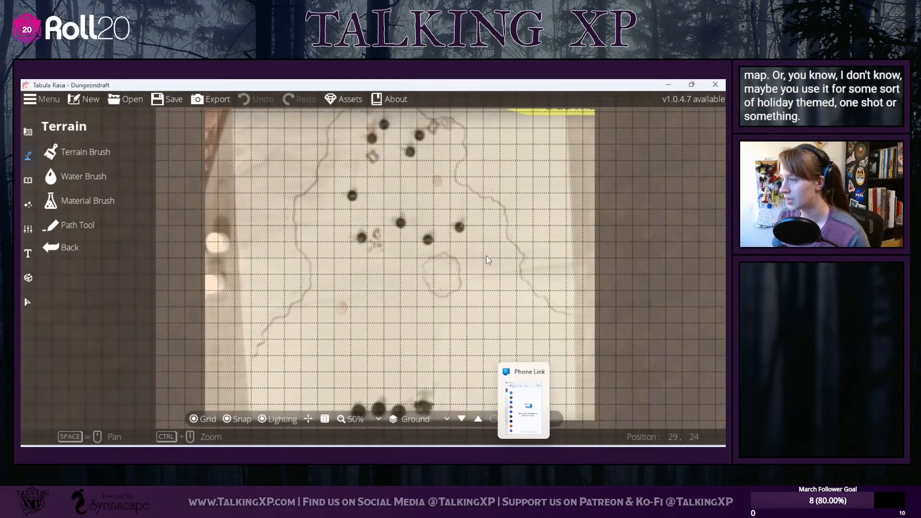
pyautogui.moveTo(378, 235)
pyautogui.mouseDown()
pyautogui.moveTo(377, 266)
pyautogui.moveTo(383, 241)
pyautogui.mouseUp()
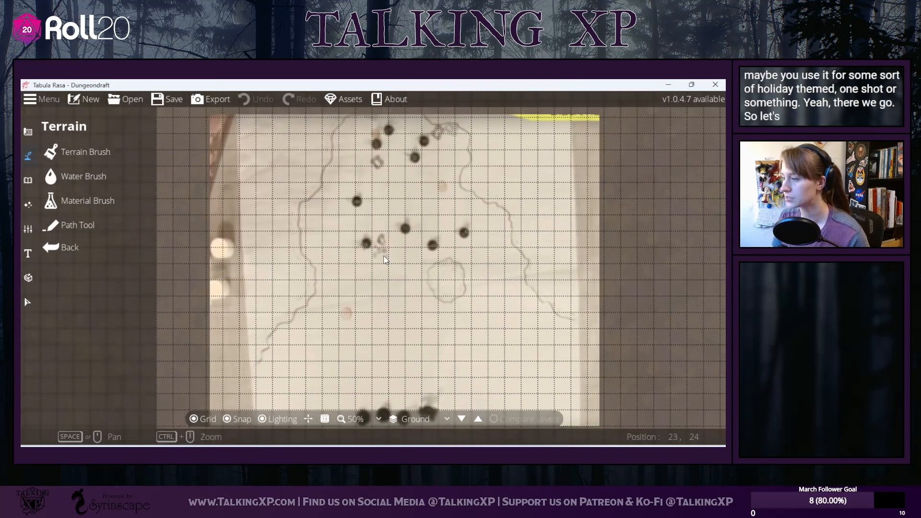
pyautogui.moveTo(374, 270); pyautogui.dragTo(366, 287)
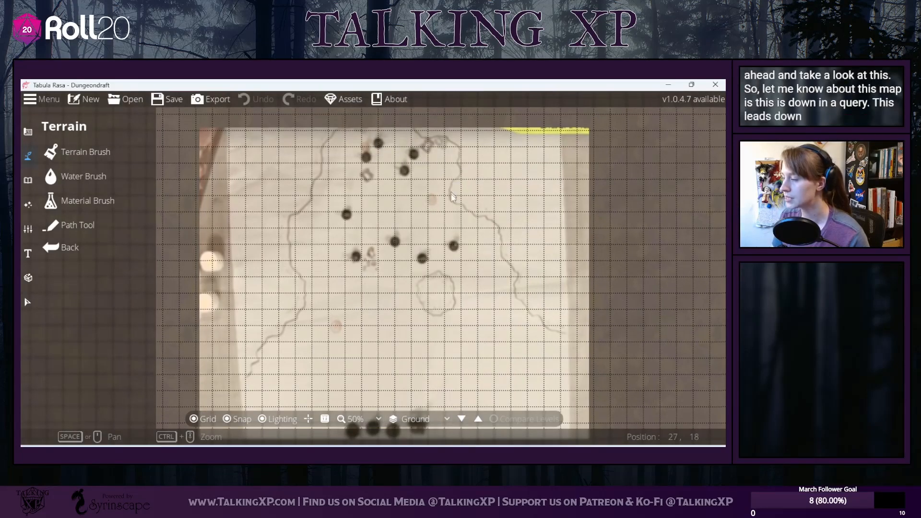
pyautogui.moveTo(411, 187); pyautogui.dragTo(408, 242)
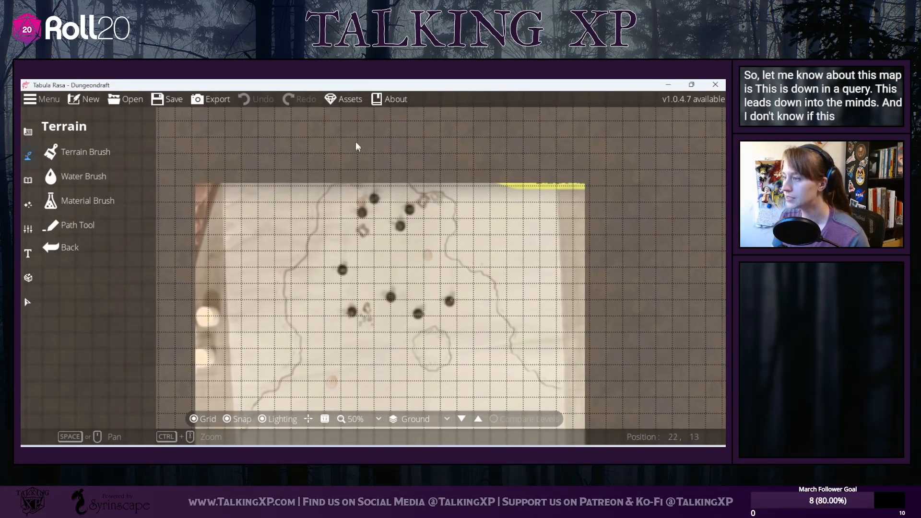
pyautogui.moveTo(302, 305); pyautogui.dragTo(298, 239)
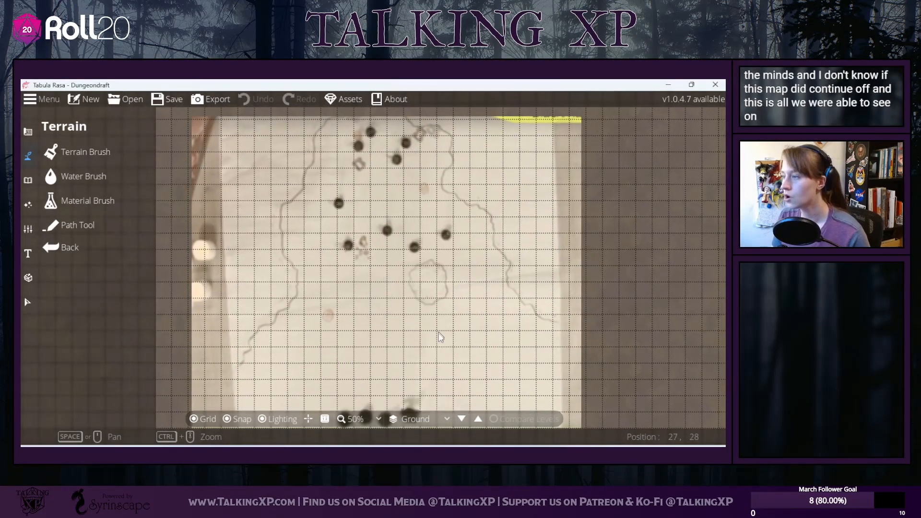
pyautogui.moveTo(286, 164); pyautogui.dragTo(269, 209)
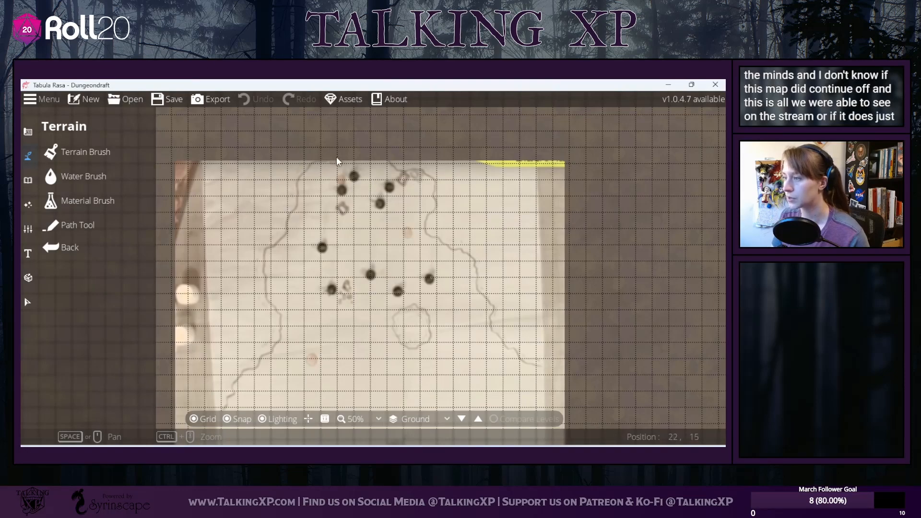
pyautogui.moveTo(373, 244); pyautogui.dragTo(384, 198)
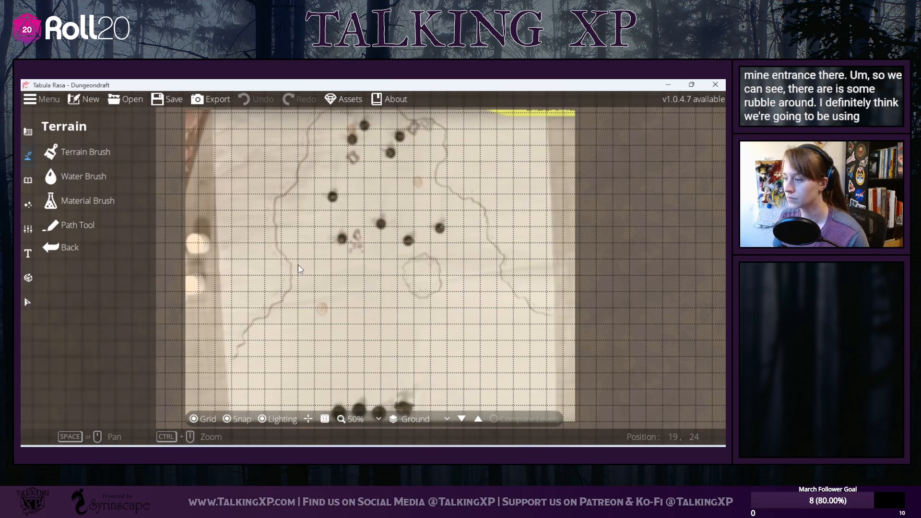
# Step: Lower the trace image's opacity to 0.3 and switch to the Design tools
pyautogui.click(29, 229)
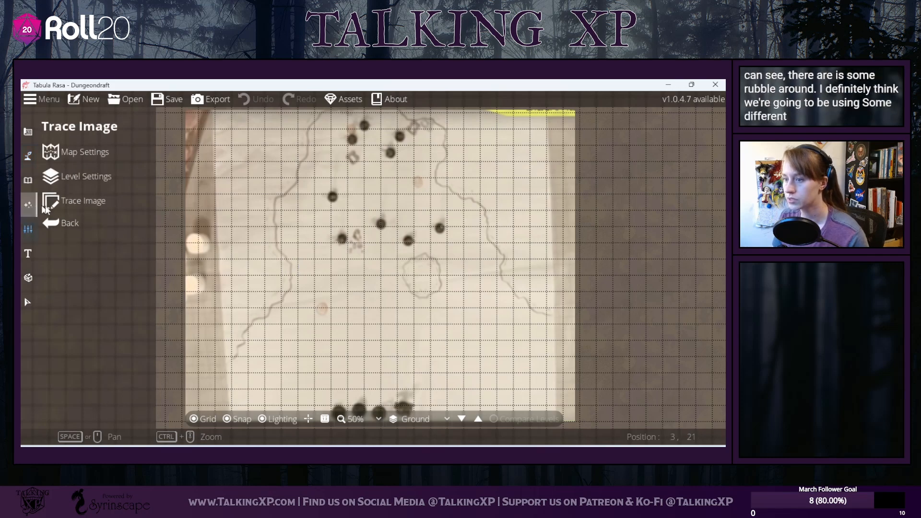
pyautogui.click(78, 201)
pyautogui.moveTo(120, 220); pyautogui.dragTo(185, 228)
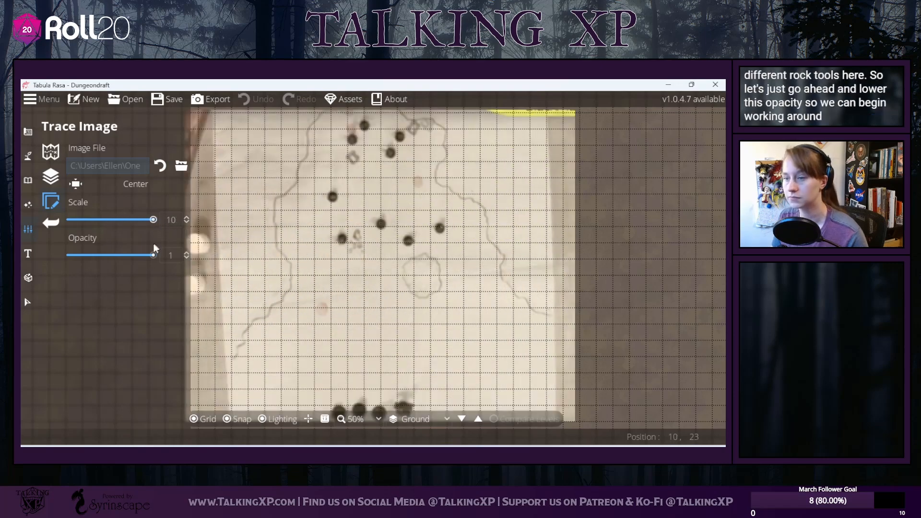
pyautogui.moveTo(145, 256); pyautogui.dragTo(96, 257)
pyautogui.moveTo(309, 283)
pyautogui.mouseDown()
pyautogui.moveTo(347, 286)
pyautogui.moveTo(354, 276)
pyautogui.moveTo(344, 270)
pyautogui.mouseUp()
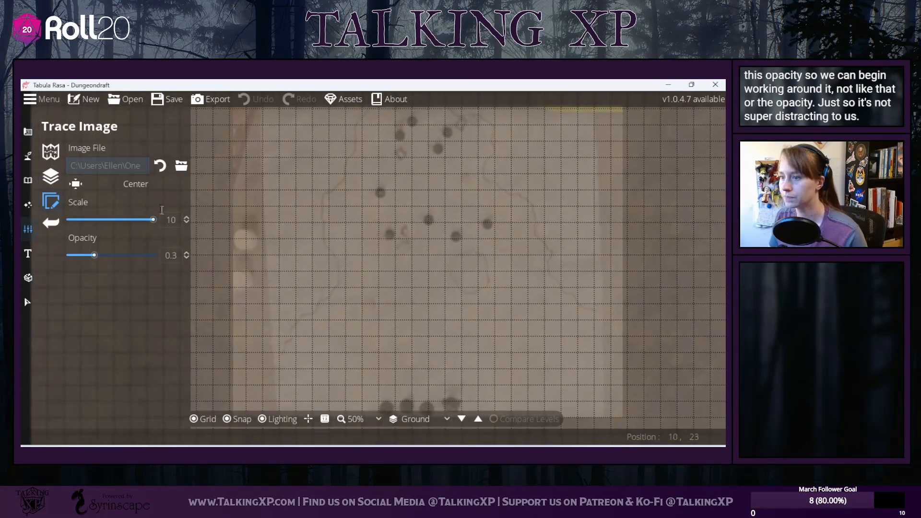
pyautogui.click(29, 130)
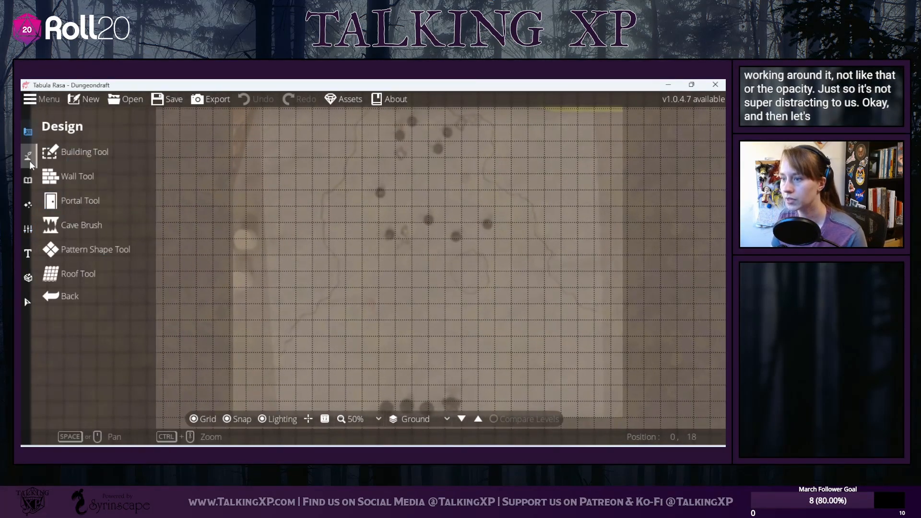
pyautogui.click(30, 160)
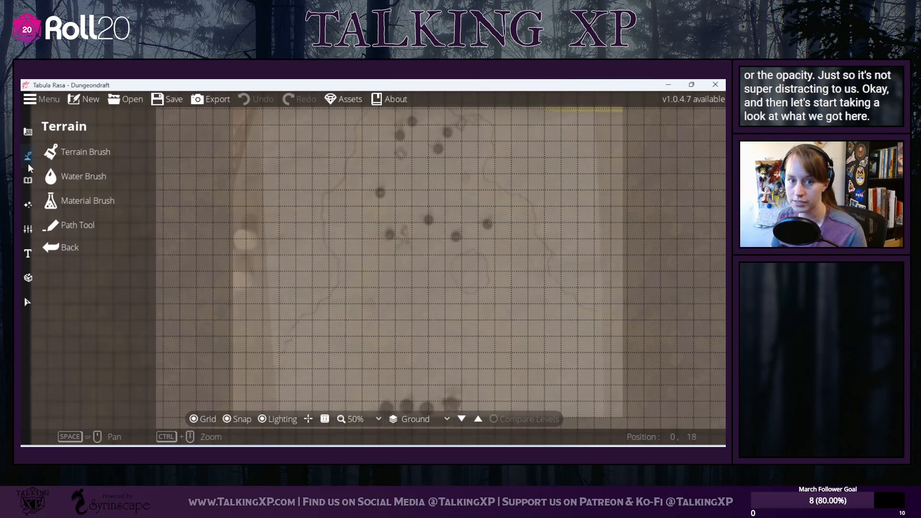
pyautogui.click(43, 201)
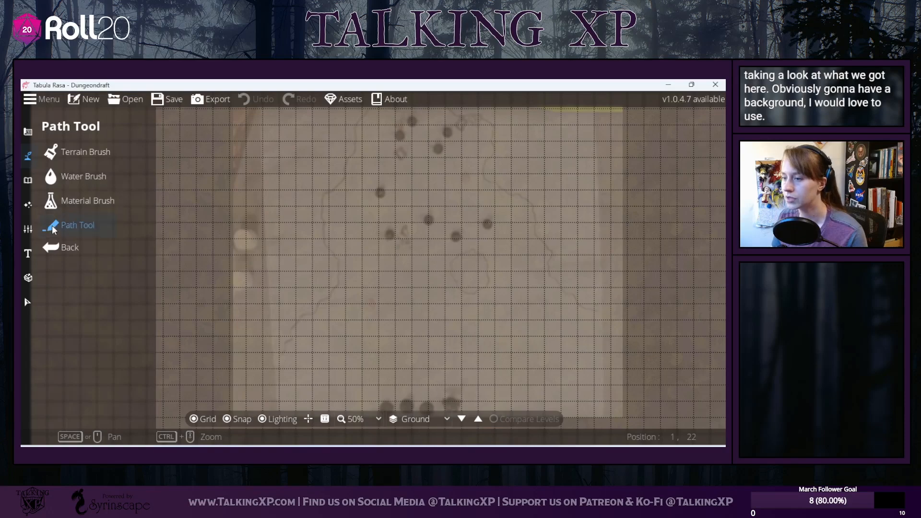
pyautogui.click(52, 226)
pyautogui.click(29, 182)
pyautogui.click(30, 151)
pyautogui.click(28, 131)
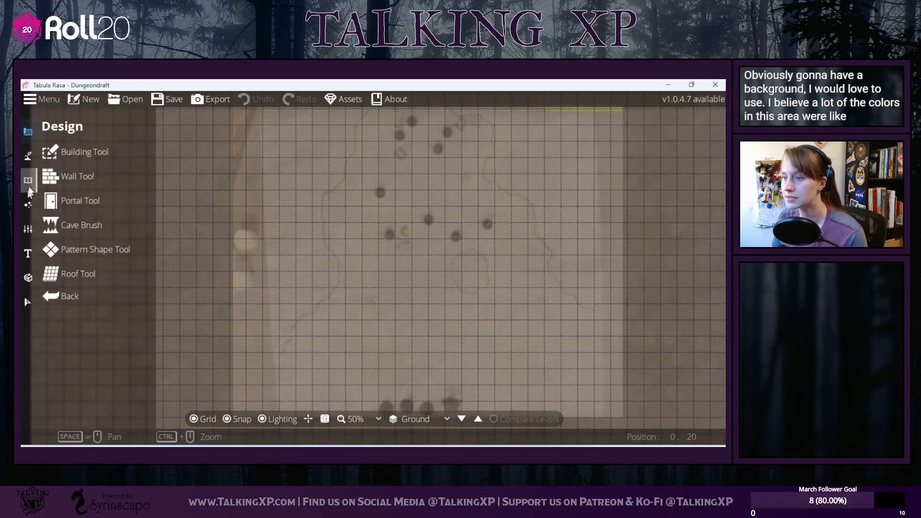
pyautogui.click(27, 156)
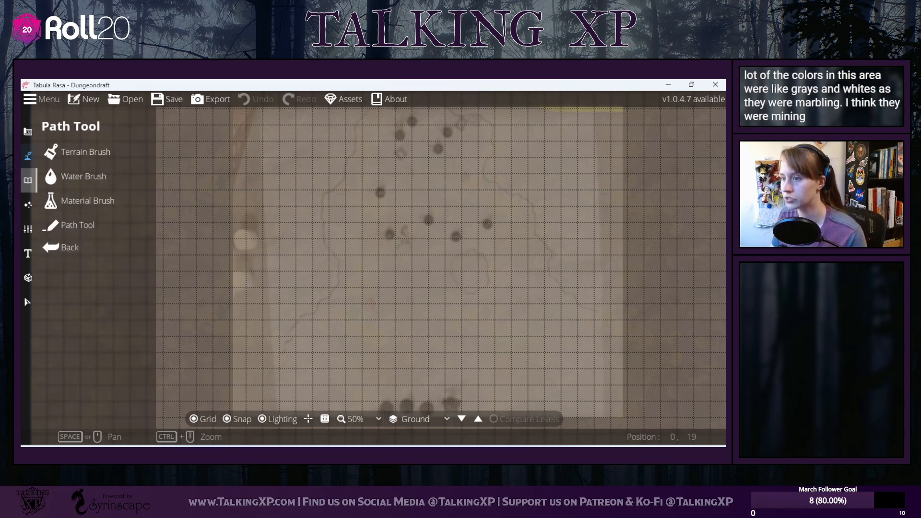
pyautogui.click(29, 132)
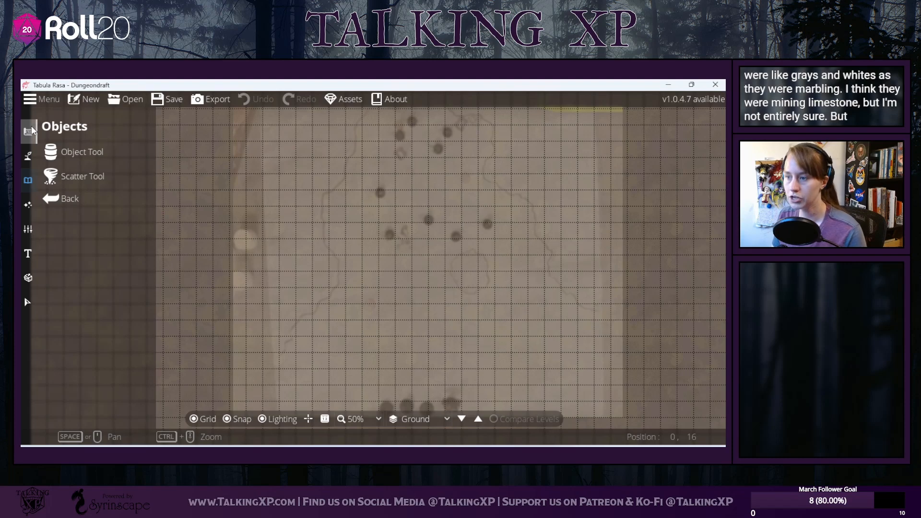
pyautogui.click(27, 155)
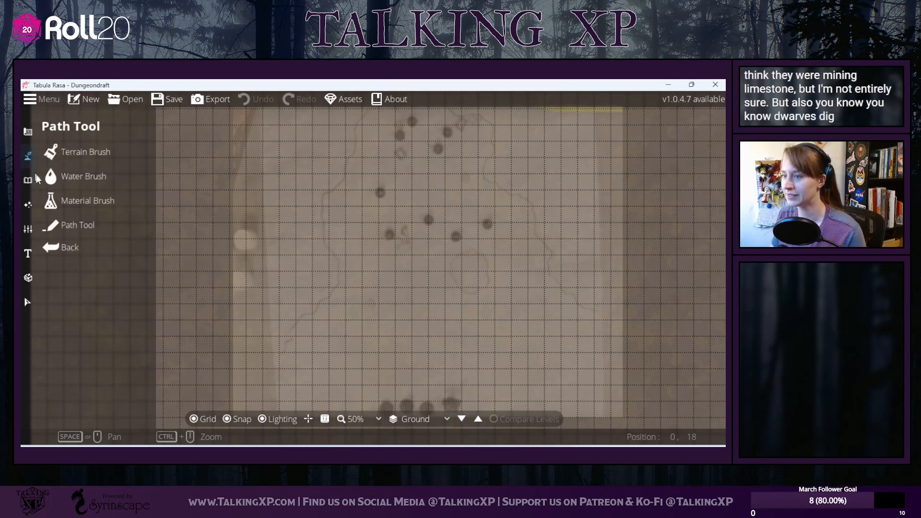
# Step: Try Terrain Snow as the map's base terrain in place of dirt, and settle on Terrain Limestone
pyautogui.click(77, 152)
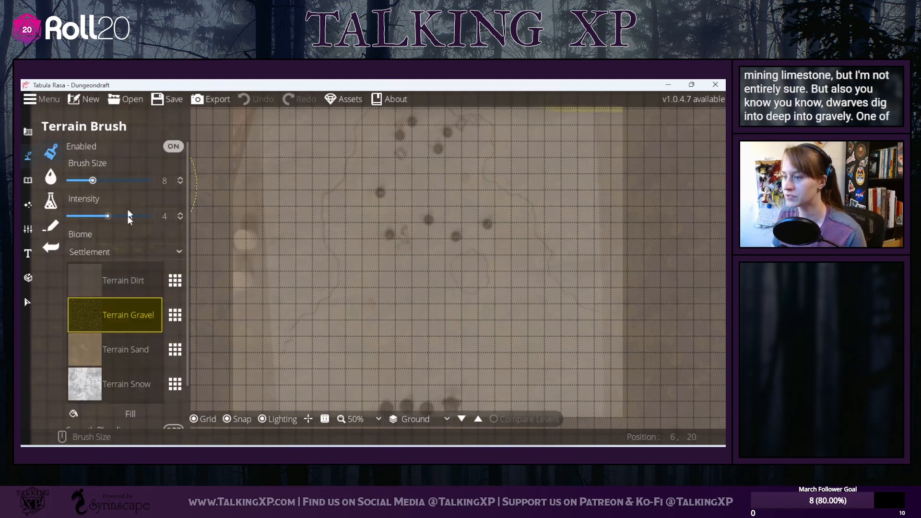
pyautogui.click(123, 276)
pyautogui.click(175, 281)
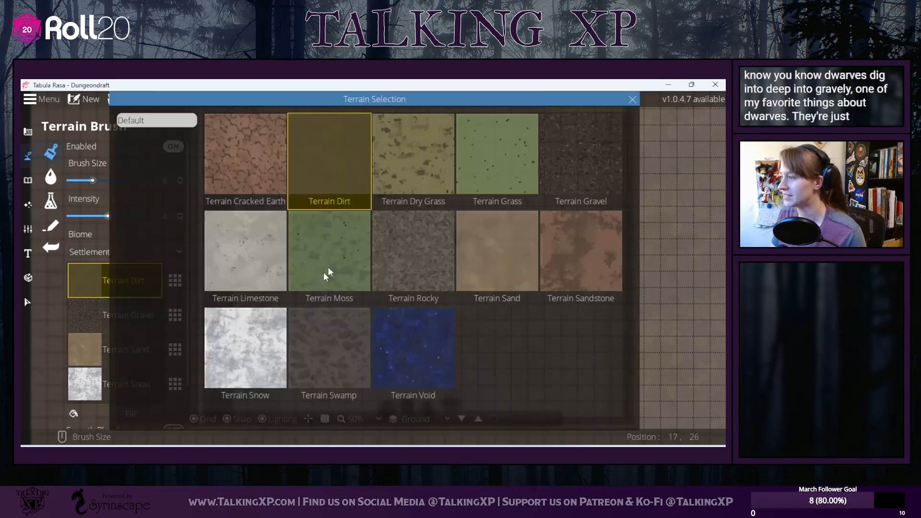
pyautogui.click(281, 368)
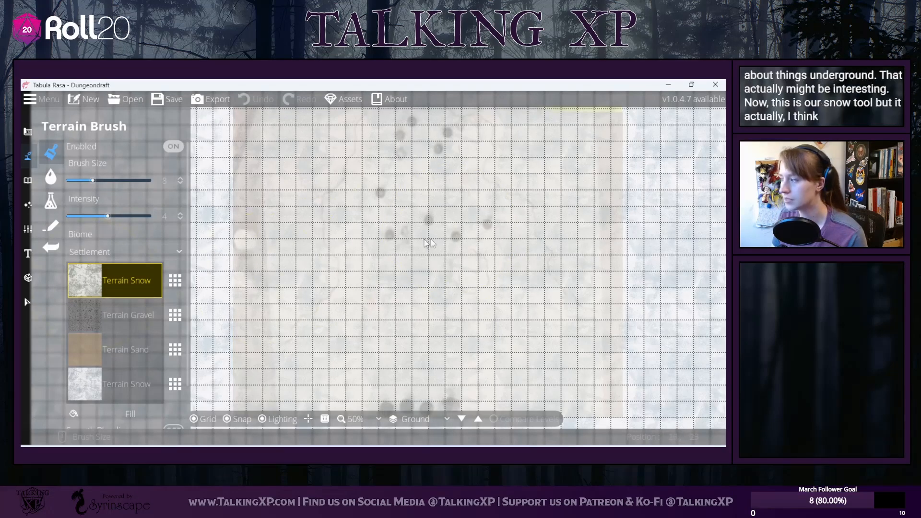
pyautogui.click(180, 283)
pyautogui.click(283, 245)
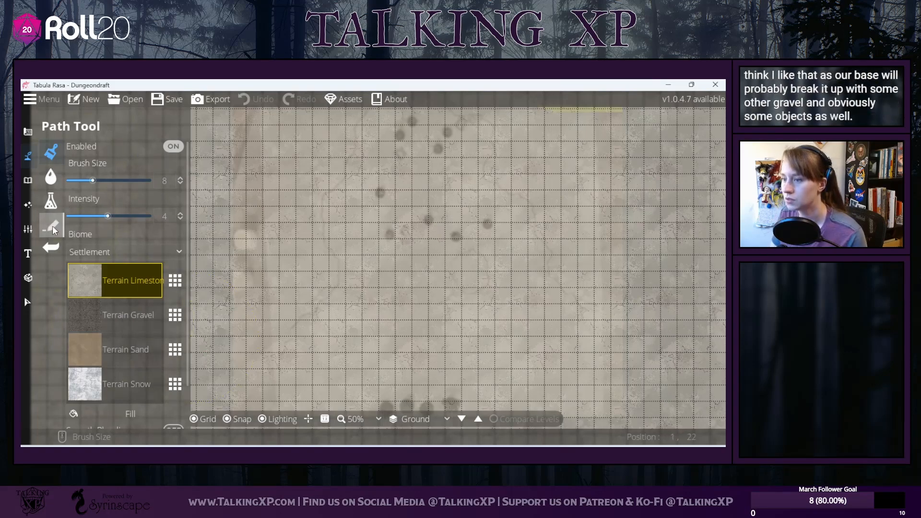
# Step: Raise the trace image's opacity to 0.64
pyautogui.click(29, 302)
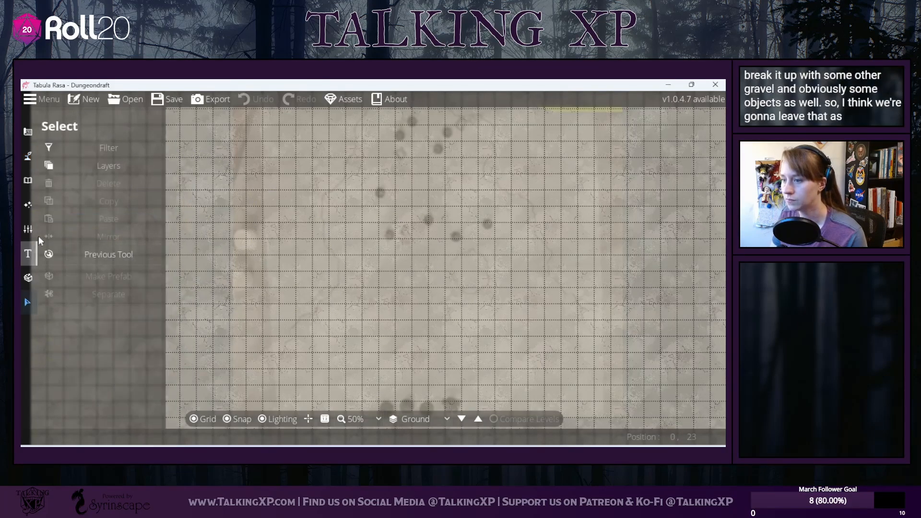
pyautogui.click(28, 206)
pyautogui.click(27, 179)
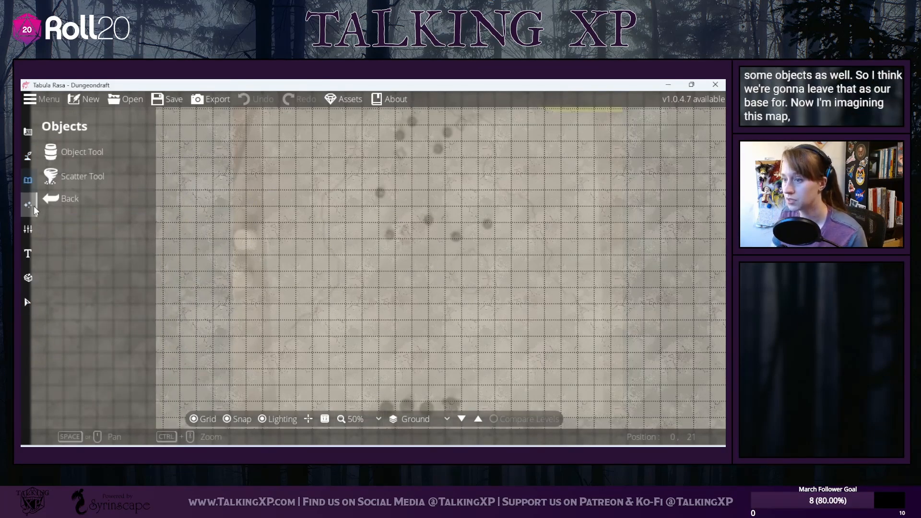
pyautogui.click(26, 230)
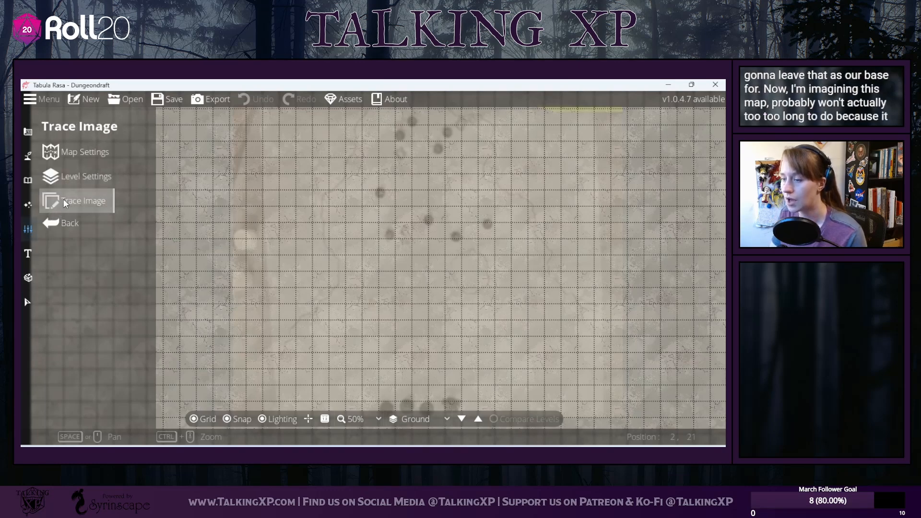
pyautogui.click(63, 199)
pyautogui.moveTo(102, 255); pyautogui.dragTo(123, 257)
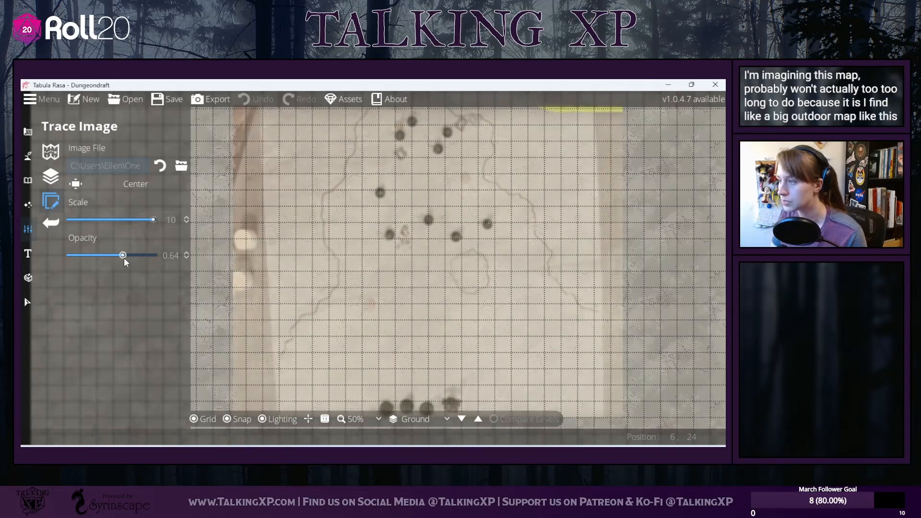
# Step: Examine the traced sketch and the open ground below and beside it for room to add further buildings
pyautogui.moveTo(413, 228)
pyautogui.mouseDown()
pyautogui.moveTo(401, 273)
pyautogui.moveTo(408, 154)
pyautogui.mouseUp()
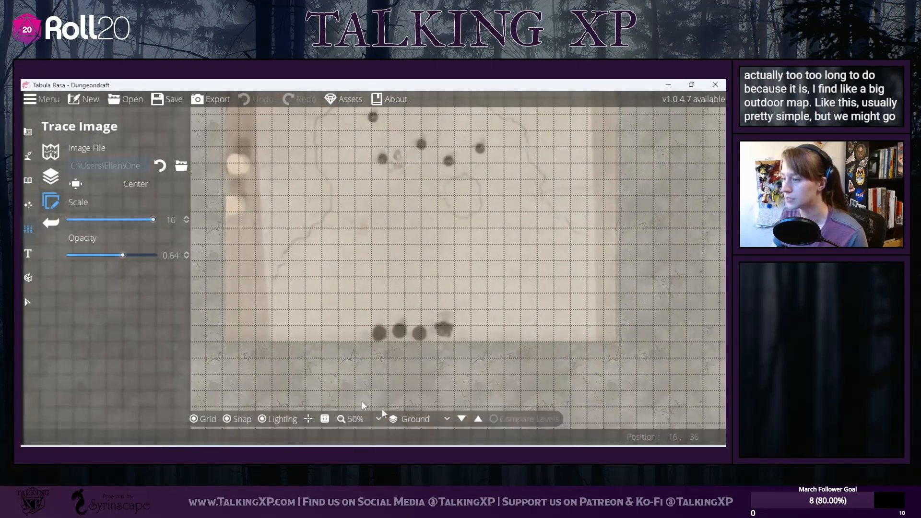
pyautogui.moveTo(470, 365)
pyautogui.mouseDown()
pyautogui.moveTo(453, 330)
pyautogui.moveTo(405, 341)
pyautogui.mouseUp()
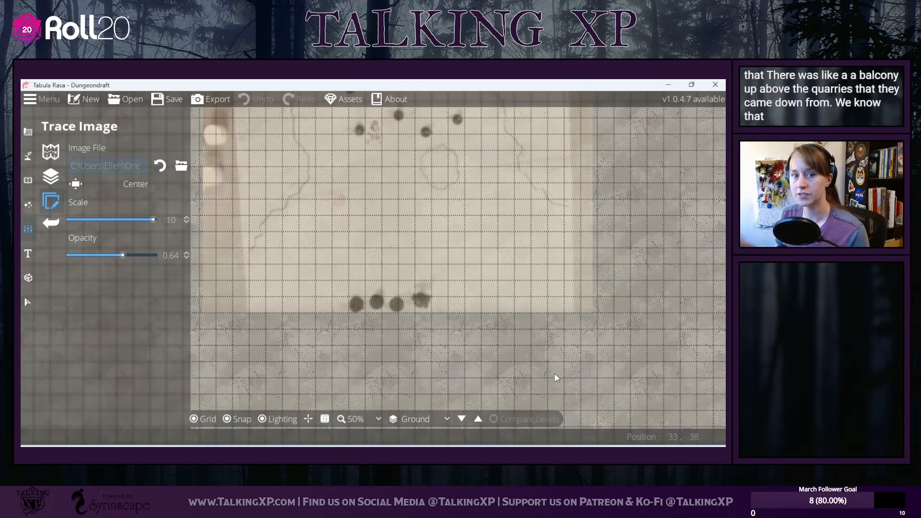
pyautogui.moveTo(531, 349); pyautogui.dragTo(508, 289)
pyautogui.moveTo(384, 325); pyautogui.dragTo(406, 308)
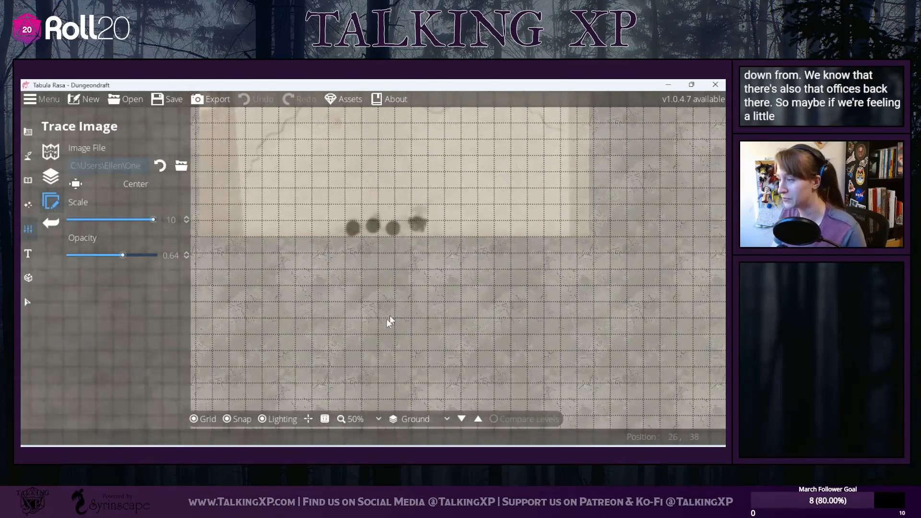
pyautogui.scroll(6, 449, 359)
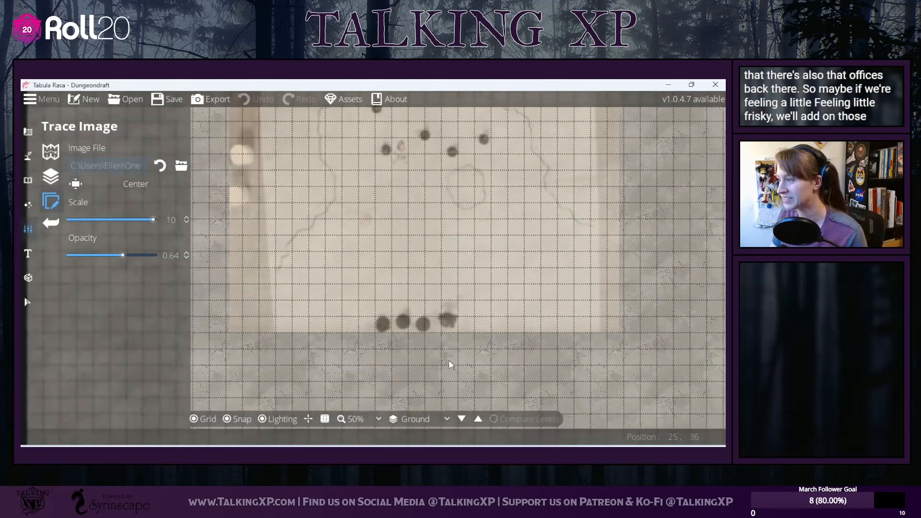
pyautogui.scroll(2, 405, 162)
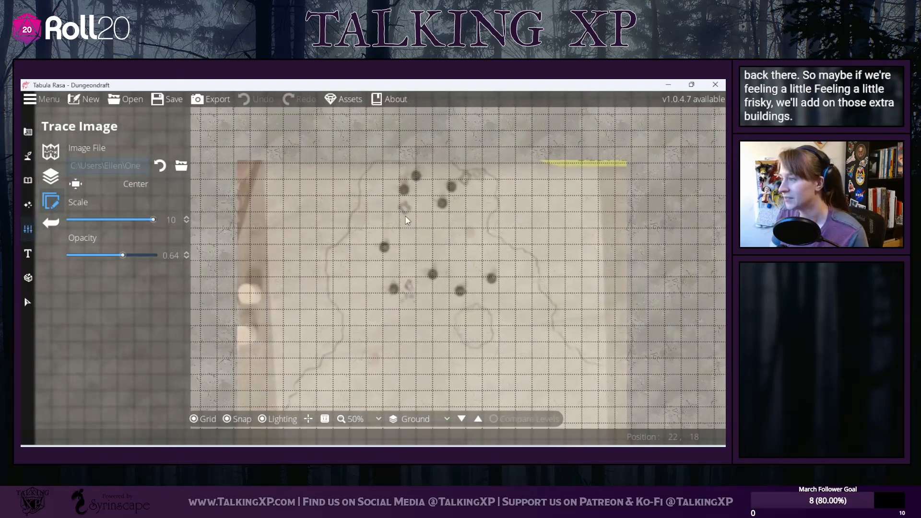
pyautogui.click(28, 156)
pyautogui.click(56, 154)
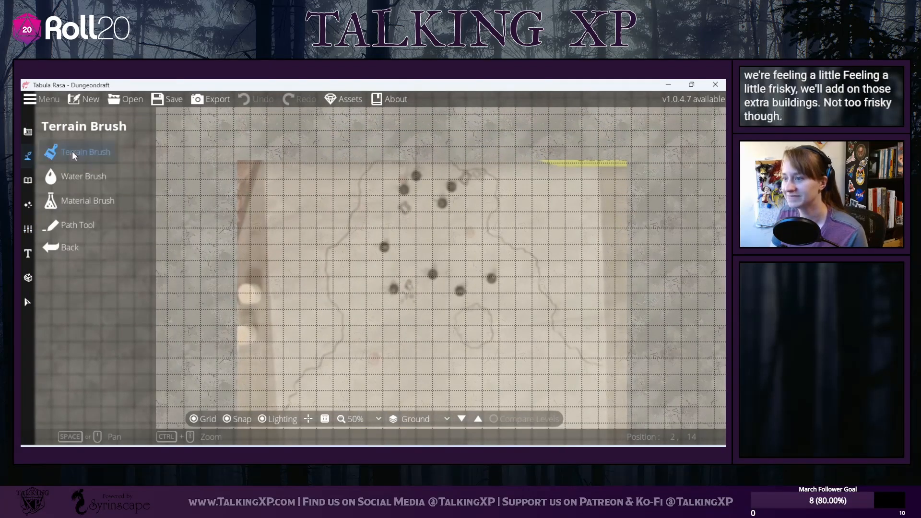
pyautogui.click(49, 176)
pyautogui.click(51, 201)
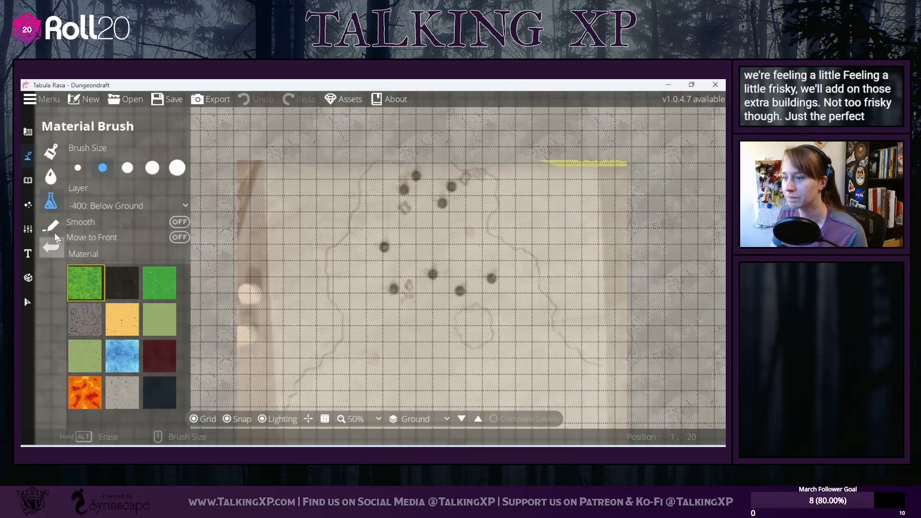
pyautogui.moveTo(366, 318); pyautogui.dragTo(359, 250)
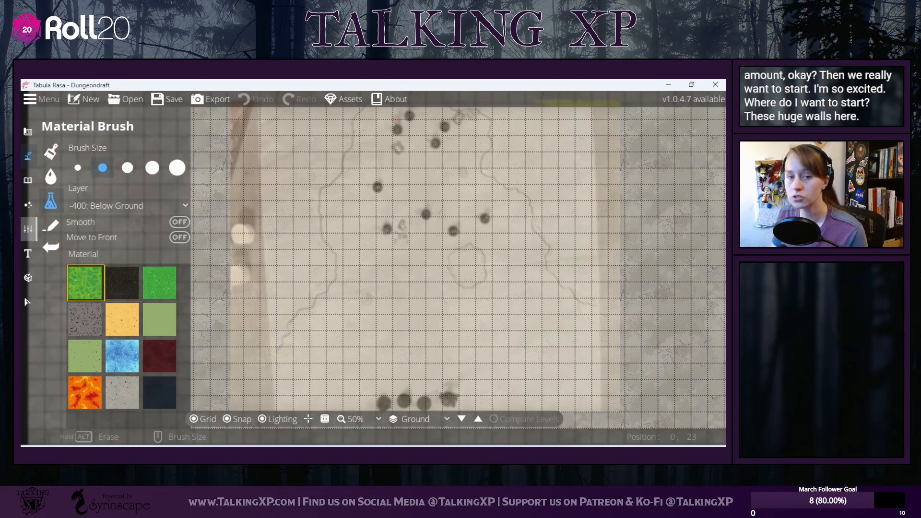
pyautogui.click(29, 181)
pyautogui.click(28, 157)
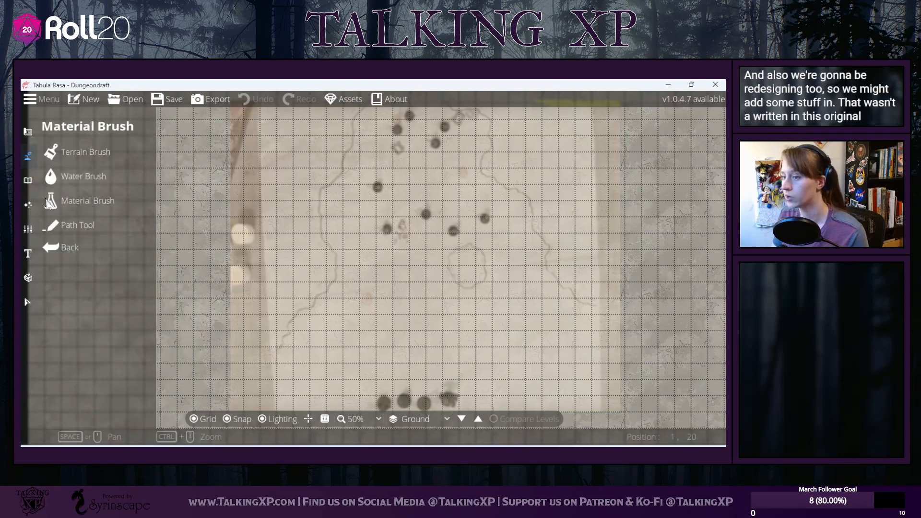
# Step: Choose the grey rocky cliff texture for the Path Tool to trace the sketch's cave walls
pyautogui.click(67, 225)
pyautogui.click(661, 238)
pyautogui.click(370, 204)
pyautogui.moveTo(370, 204); pyautogui.dragTo(424, 185)
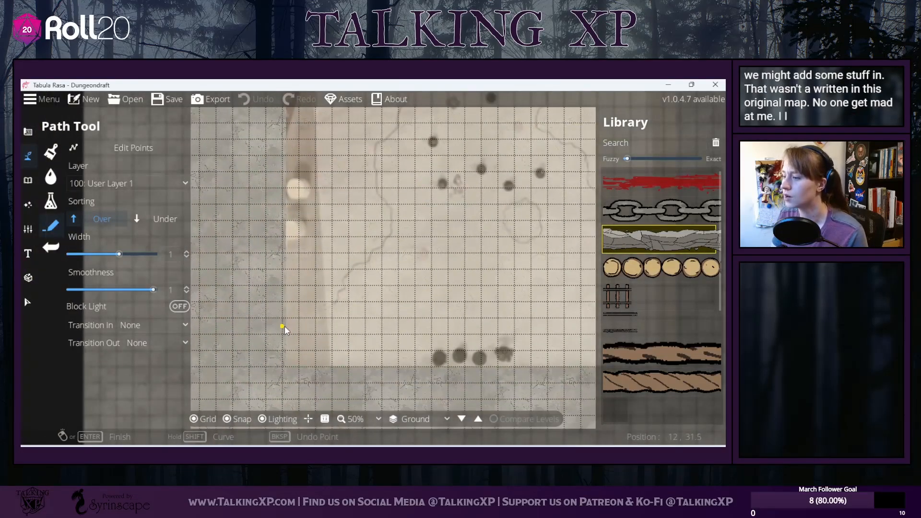
# Step: Try tracing the sketch's western and northern cave wall with the grey cliff path at width 1, and undo it
pyautogui.click(264, 374)
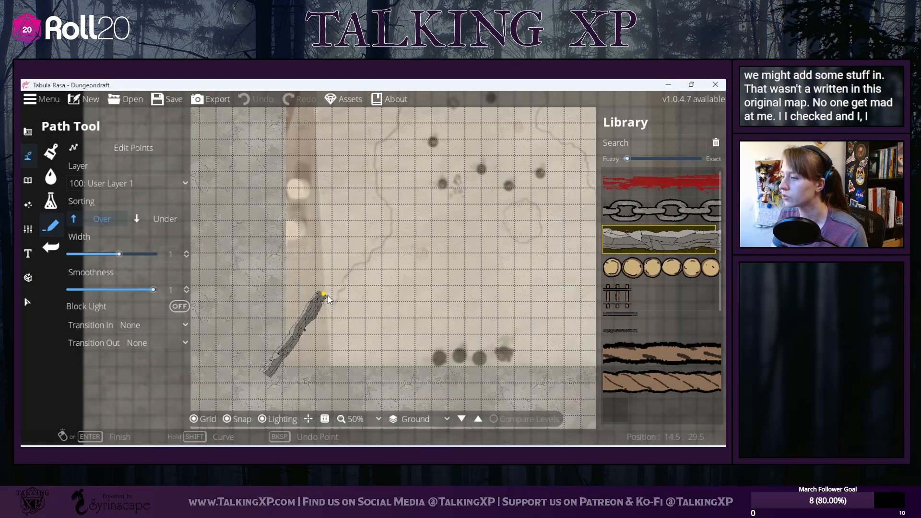
pyautogui.click(381, 247)
pyautogui.click(391, 212)
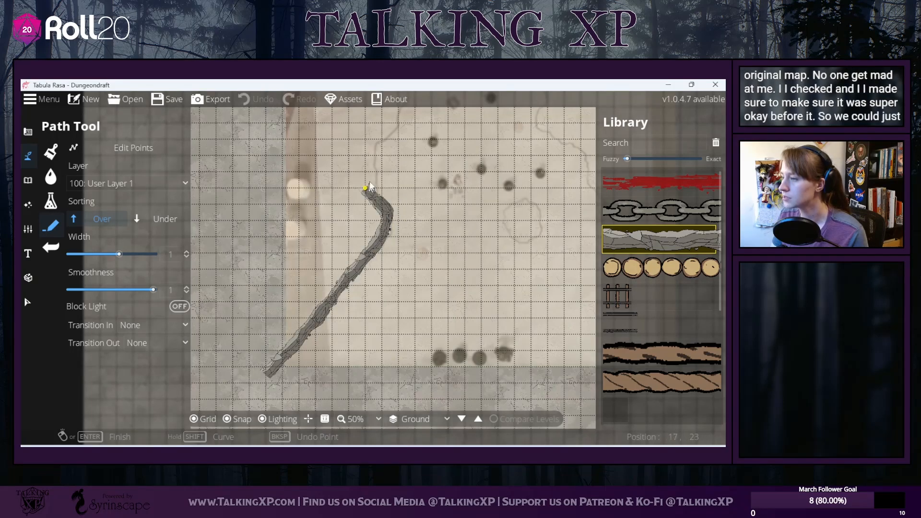
pyautogui.click(367, 178)
pyautogui.click(376, 140)
pyautogui.moveTo(409, 179); pyautogui.dragTo(356, 276)
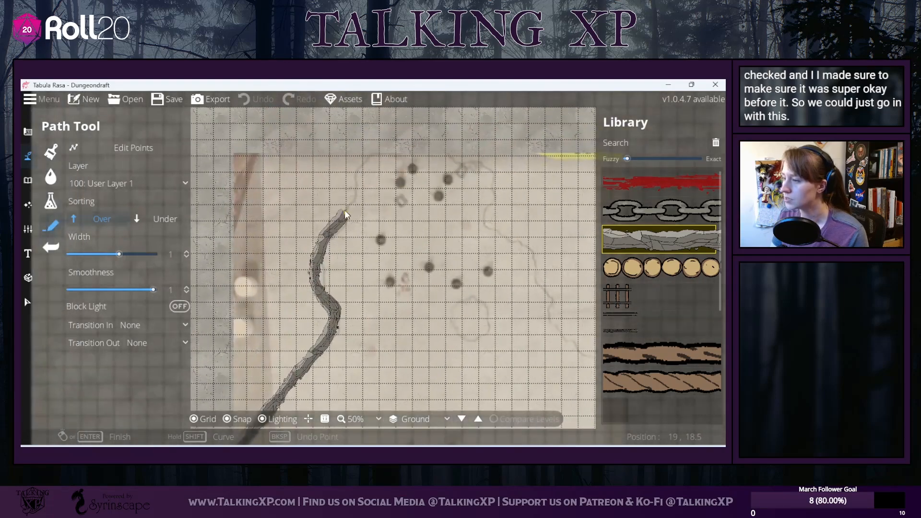
pyautogui.click(345, 221)
pyautogui.click(363, 189)
pyautogui.click(364, 158)
pyautogui.click(414, 124)
pyautogui.click(455, 165)
pyautogui.rightClick(488, 170)
pyautogui.moveTo(426, 318); pyautogui.dragTo(336, 364)
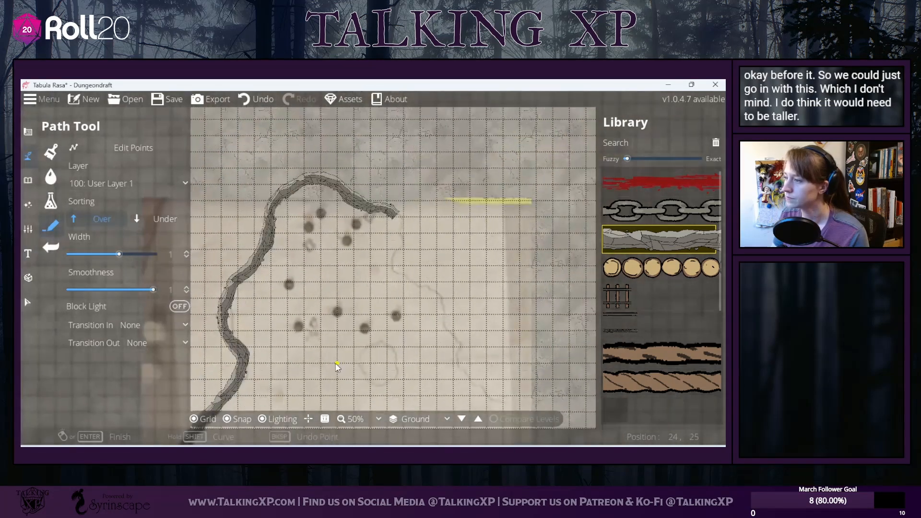
pyautogui.click(246, 99)
# Step: Test the cliff path at width 5 with two straight segments along the sketch's upper edge, undoing each one
pyautogui.moveTo(119, 255); pyautogui.dragTo(154, 256)
pyautogui.click(262, 206)
pyautogui.rightClick(388, 214)
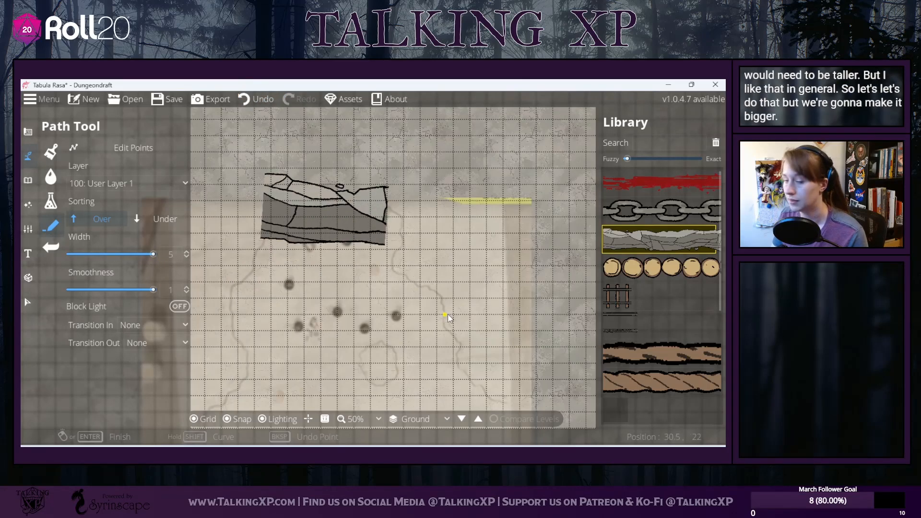
pyautogui.click(259, 100)
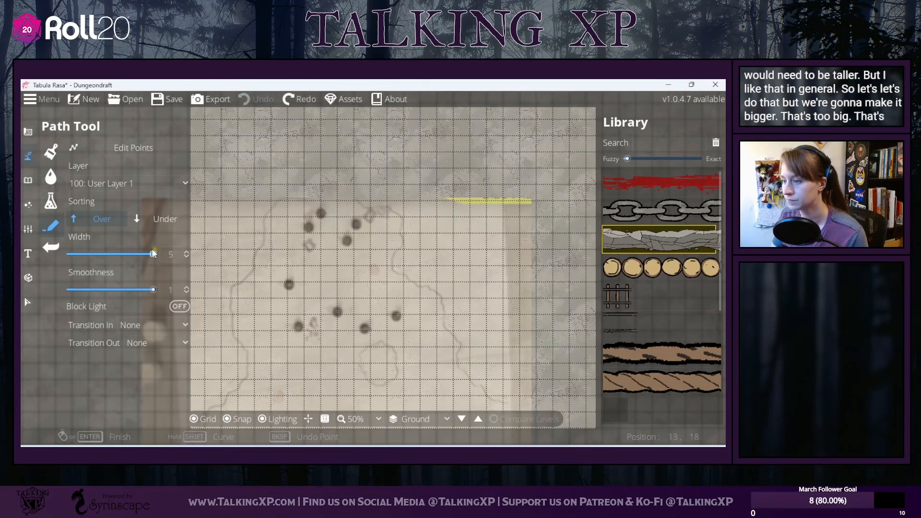
pyautogui.click(171, 255)
pyautogui.click(259, 192)
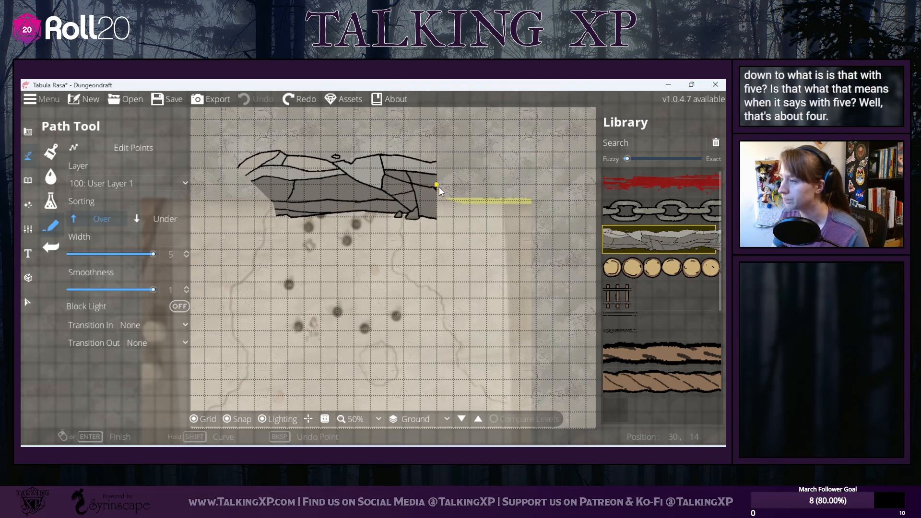
pyautogui.rightClick(439, 186)
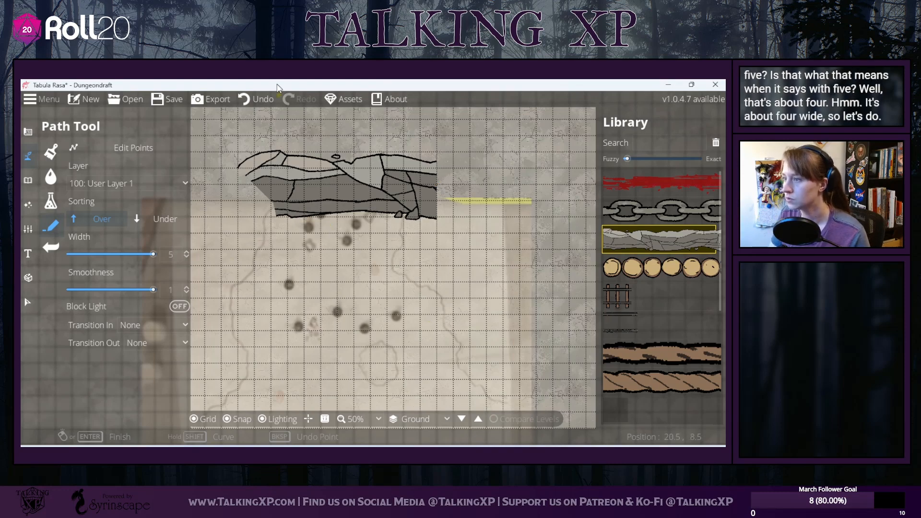
pyautogui.click(257, 99)
# Step: Set the cliff path's width to 4, test it with a short segment at the sketch's upper edge, and undo the segment
pyautogui.click(164, 256)
pyautogui.write('4')
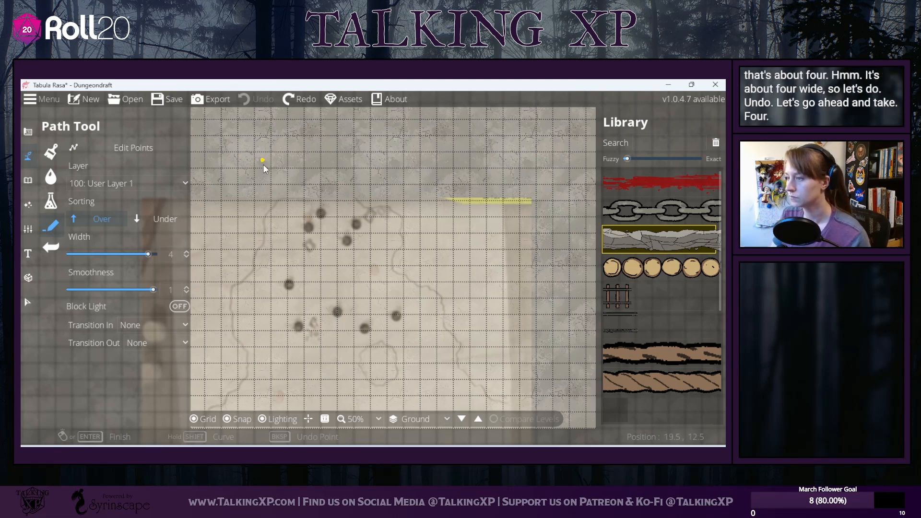
pyautogui.click(271, 184)
pyautogui.rightClick(334, 183)
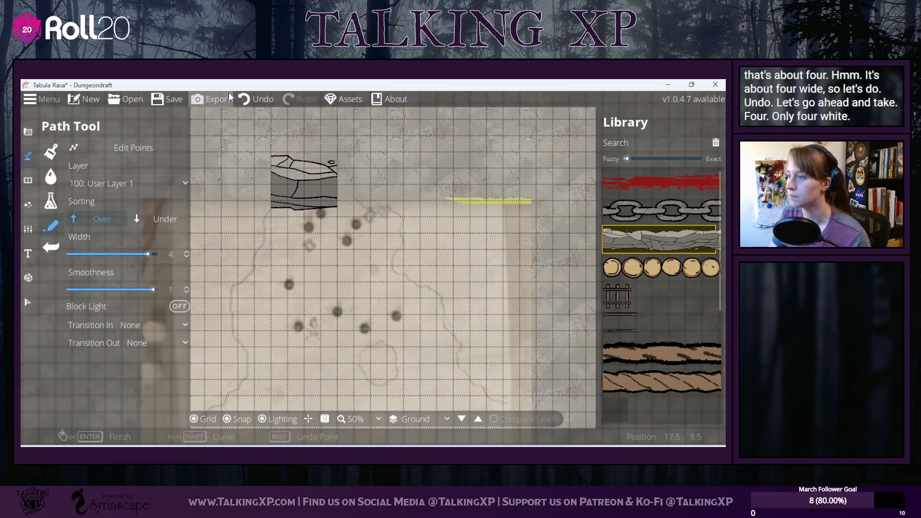
pyautogui.click(256, 99)
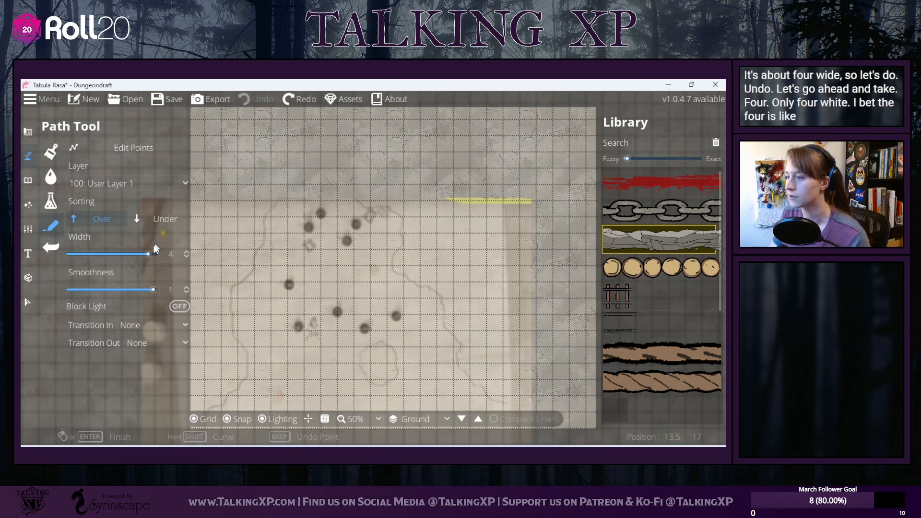
# Step: Set the cliff path's width to 3, test it with a short straight segment above the sketch, and undo the segment
pyautogui.doubleClick(179, 255)
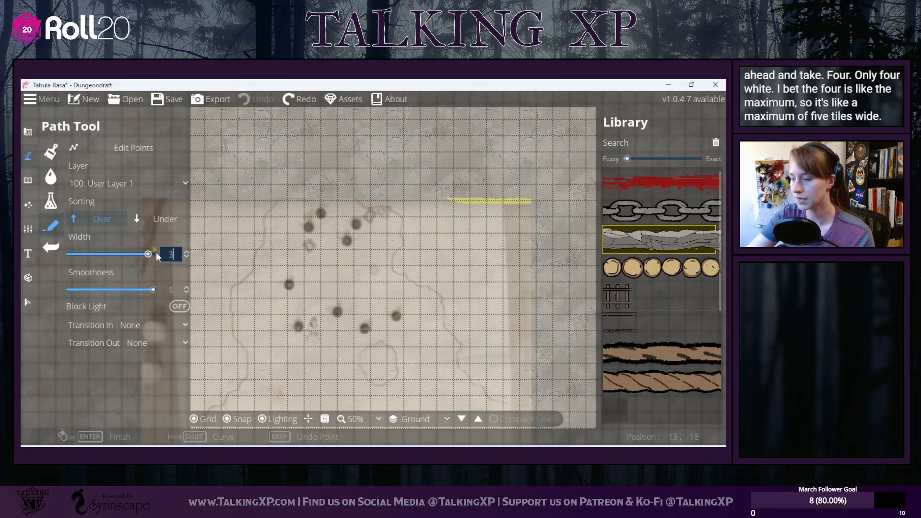
pyautogui.write('3')
pyautogui.press('Return')
pyautogui.click(255, 185)
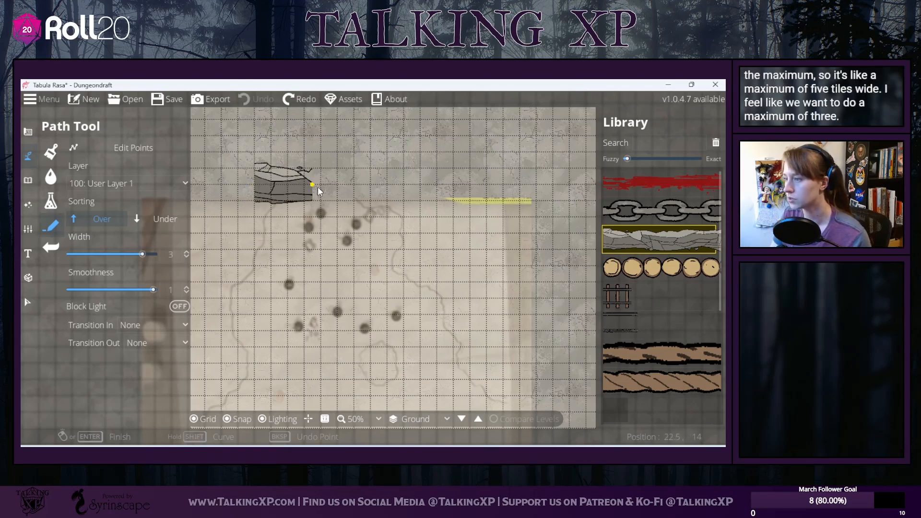
pyautogui.rightClick(402, 186)
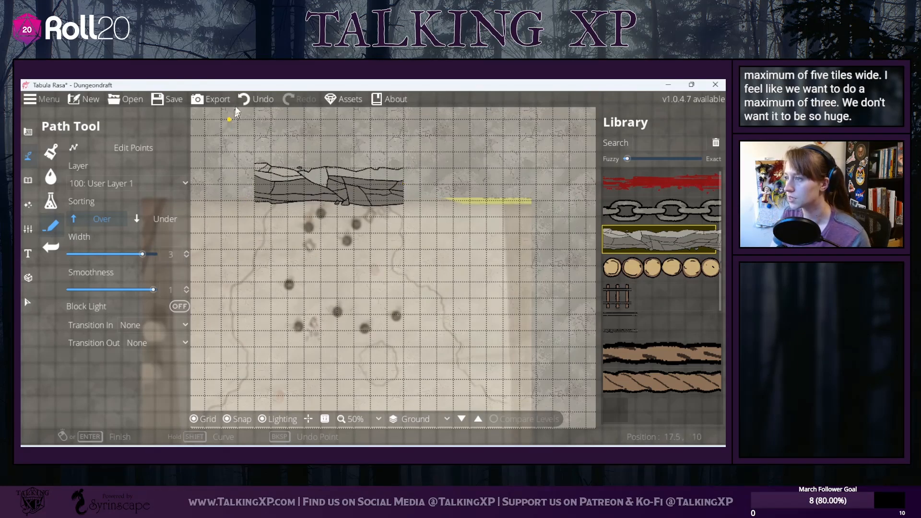
pyautogui.click(251, 97)
pyautogui.moveTo(314, 374); pyautogui.dragTo(349, 404)
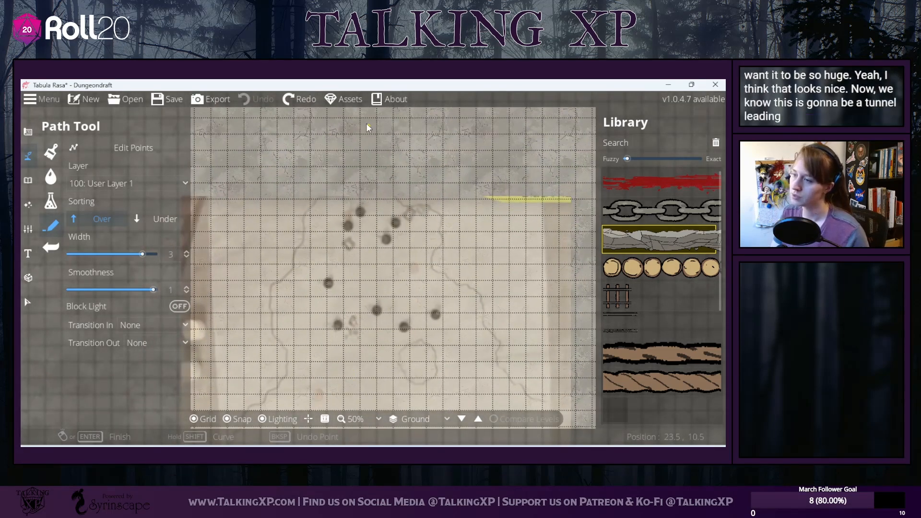
# Step: Try digging out the sketch's whole cave area with the Cave Brush, using the darker style and the largest brush size
pyautogui.click(28, 180)
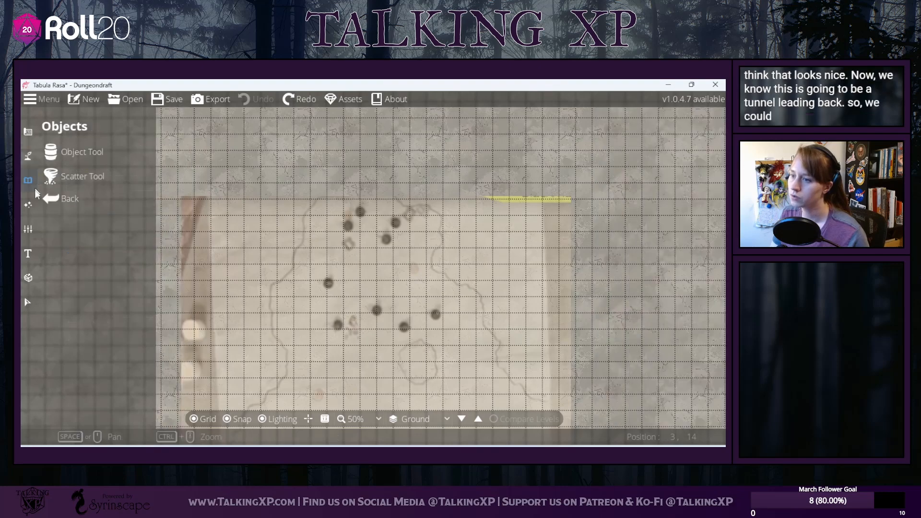
pyautogui.click(28, 156)
pyautogui.click(56, 174)
pyautogui.click(28, 133)
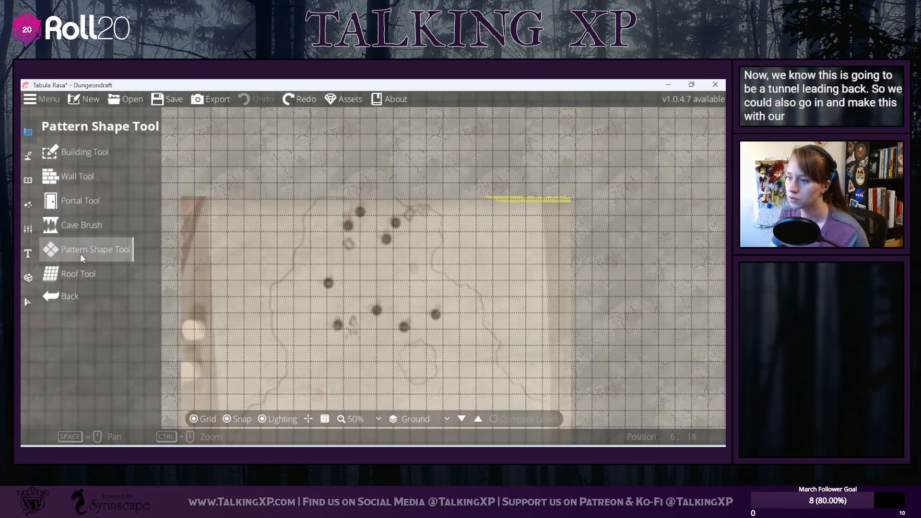
pyautogui.click(84, 231)
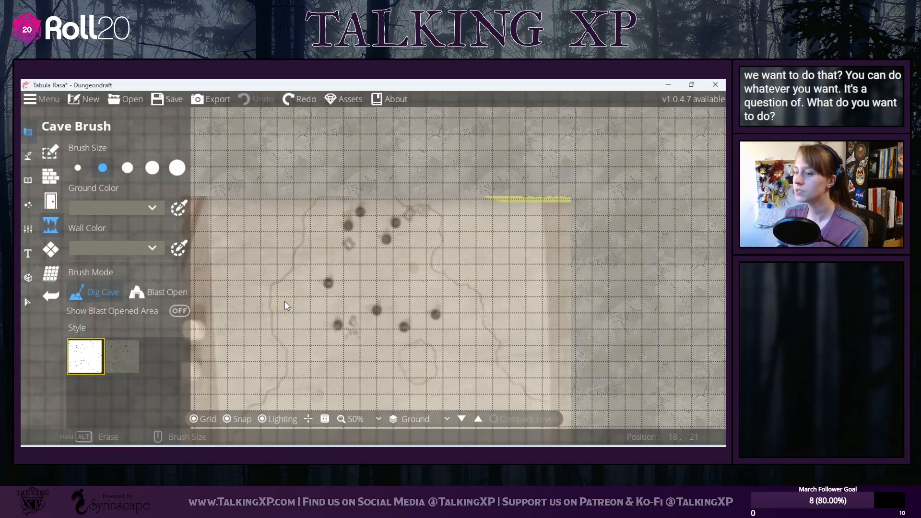
pyautogui.click(124, 367)
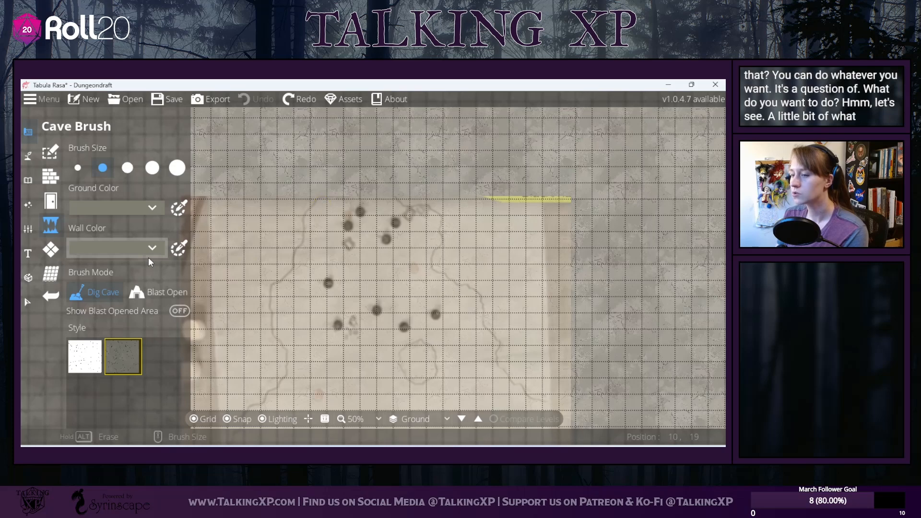
pyautogui.moveTo(319, 235); pyautogui.dragTo(328, 191)
pyautogui.scroll(3, 330, 194)
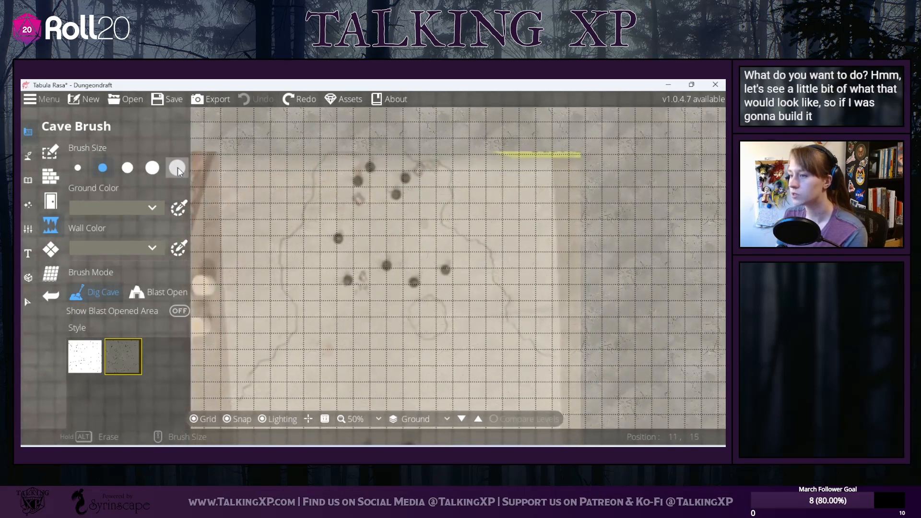
pyautogui.moveTo(336, 211)
pyautogui.mouseDown()
pyautogui.moveTo(296, 276)
pyautogui.moveTo(322, 318)
pyautogui.moveTo(231, 415)
pyautogui.mouseUp()
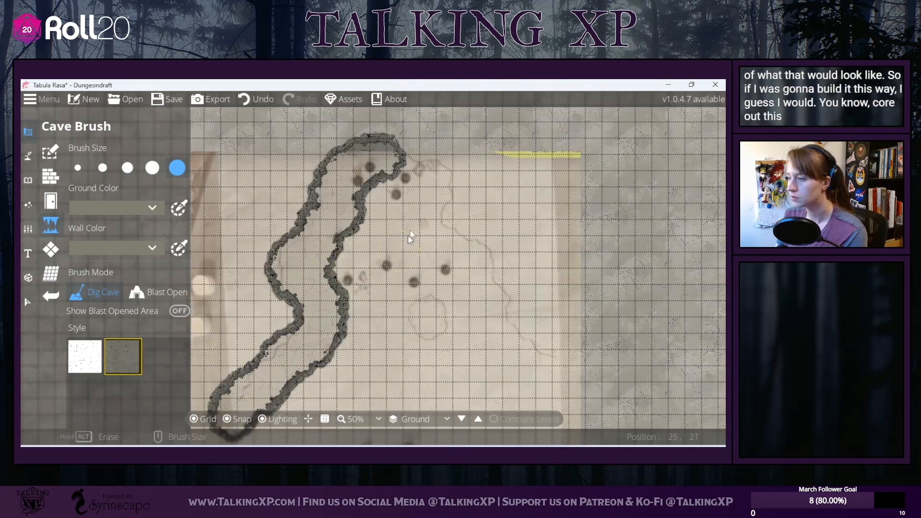
pyautogui.moveTo(423, 176)
pyautogui.mouseDown()
pyautogui.moveTo(436, 196)
pyautogui.moveTo(427, 261)
pyautogui.moveTo(473, 281)
pyautogui.moveTo(489, 321)
pyautogui.moveTo(556, 388)
pyautogui.mouseUp()
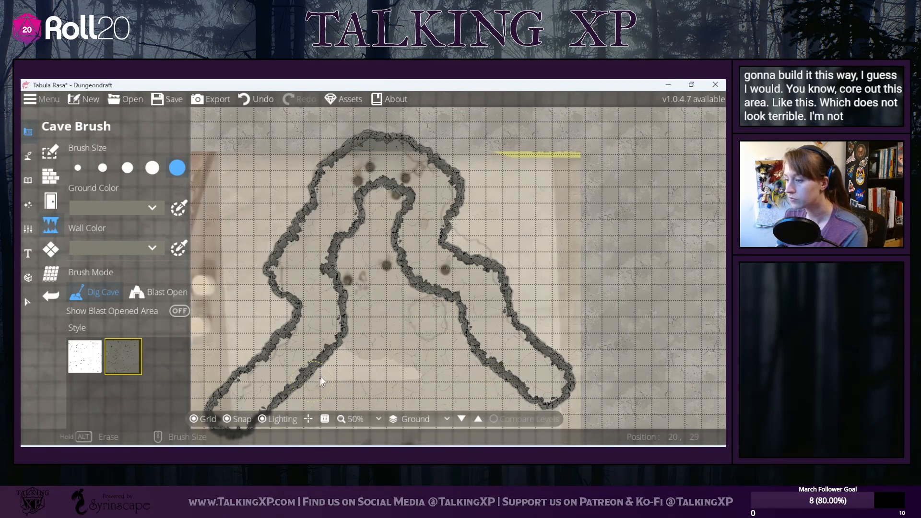
pyautogui.moveTo(401, 376); pyautogui.dragTo(404, 336)
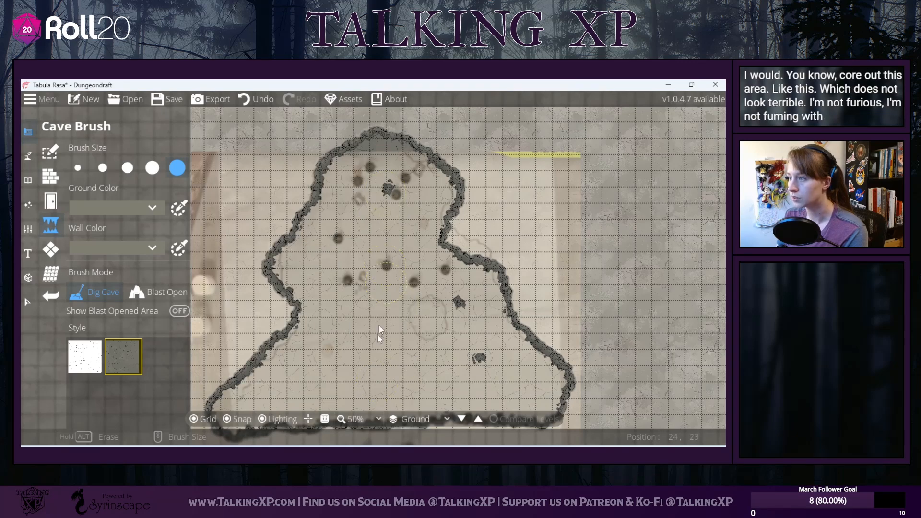
# Step: Try the Blast Open mode on the northern end of the dug cave wall, and undo it
pyautogui.click(161, 298)
pyautogui.scroll(3, 360, 317)
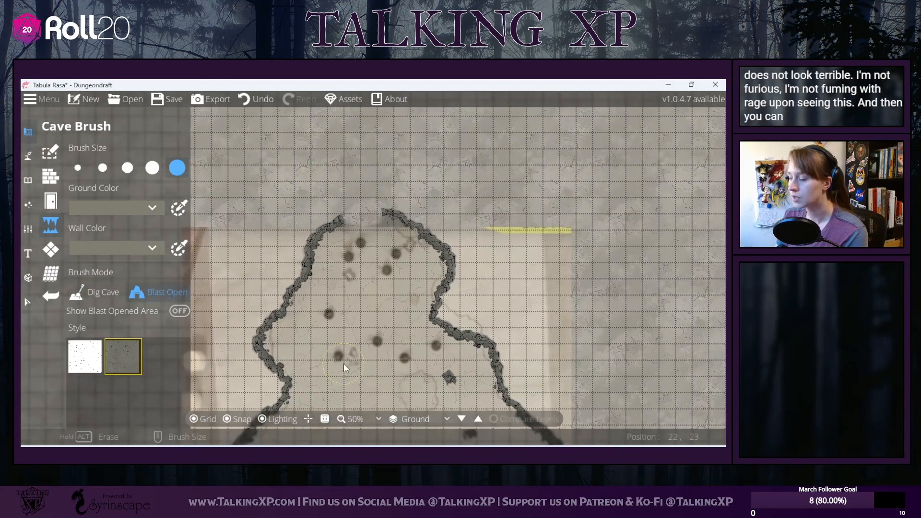
pyautogui.click(262, 99)
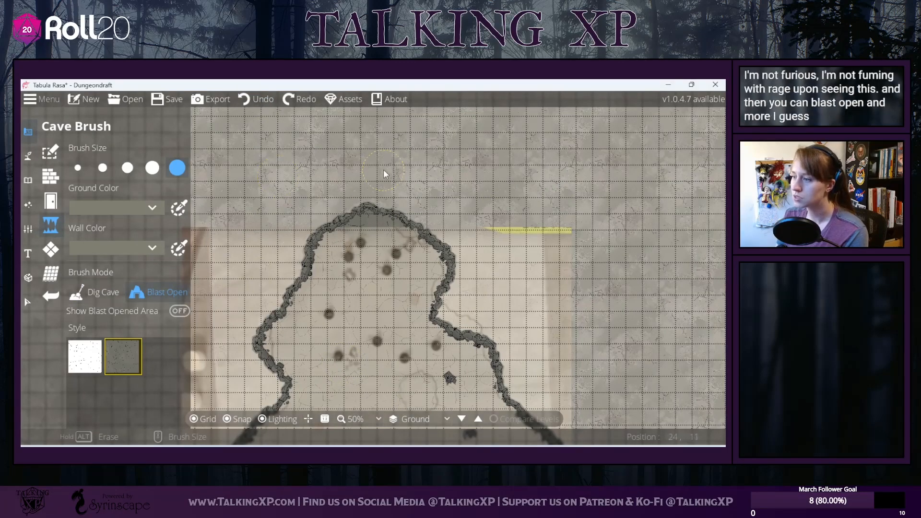
pyautogui.hotkey('ctrl', 'y')
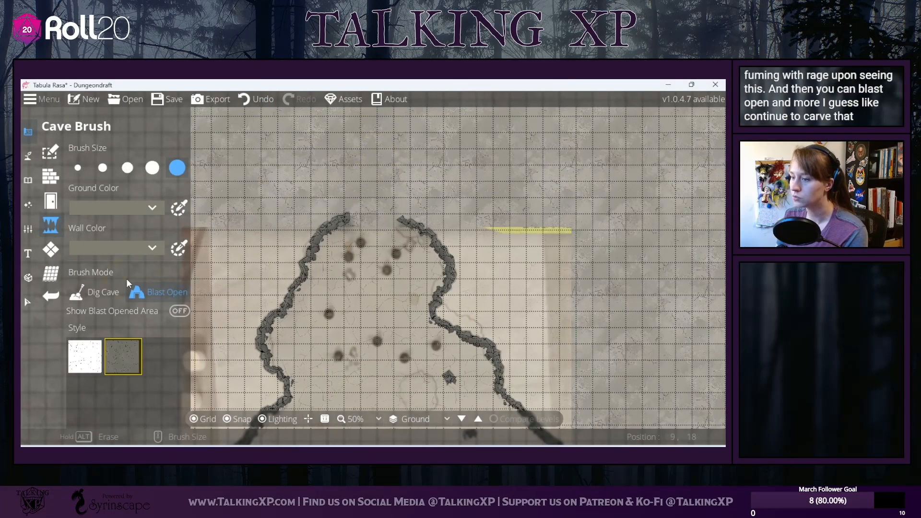
pyautogui.click(258, 96)
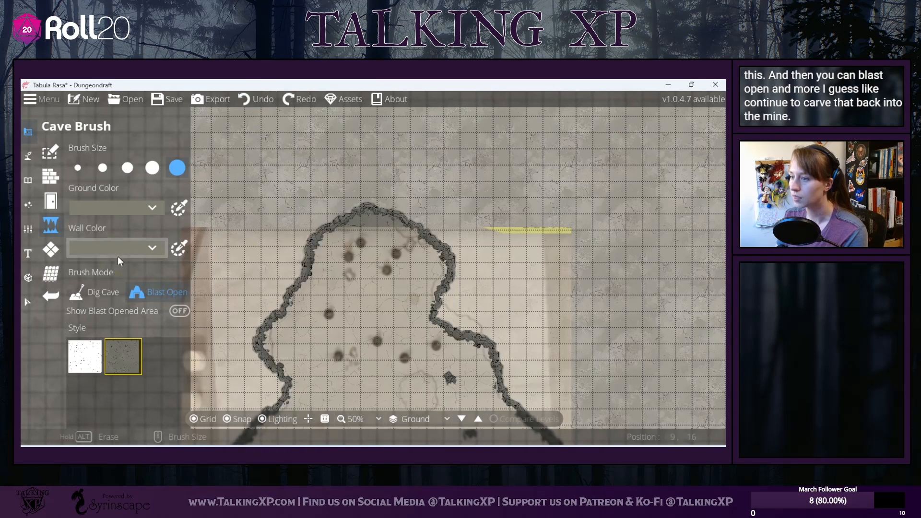
# Step: Dig a tunnel northward from the cave's upper end and switch the cave walls to the first, lighter style
pyautogui.click(90, 295)
pyautogui.moveTo(389, 181); pyautogui.dragTo(379, 120)
pyautogui.moveTo(364, 307); pyautogui.dragTo(362, 194)
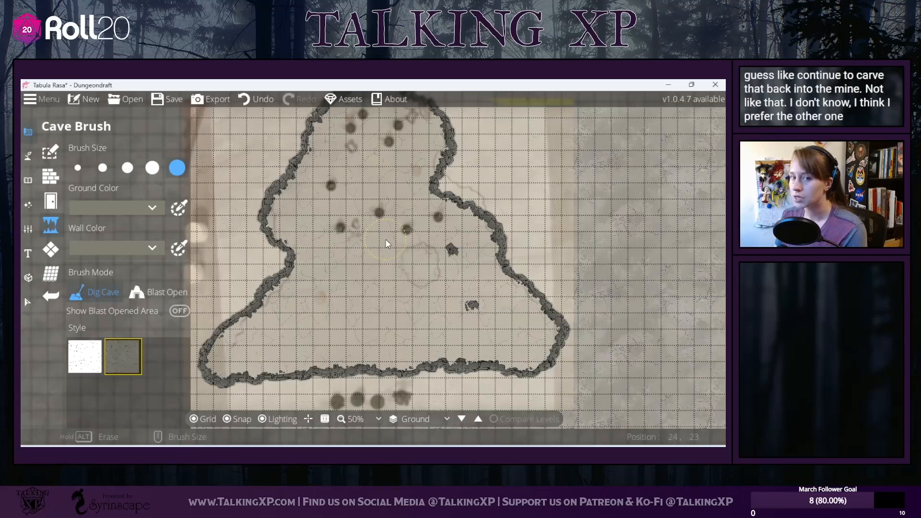
pyautogui.click(84, 356)
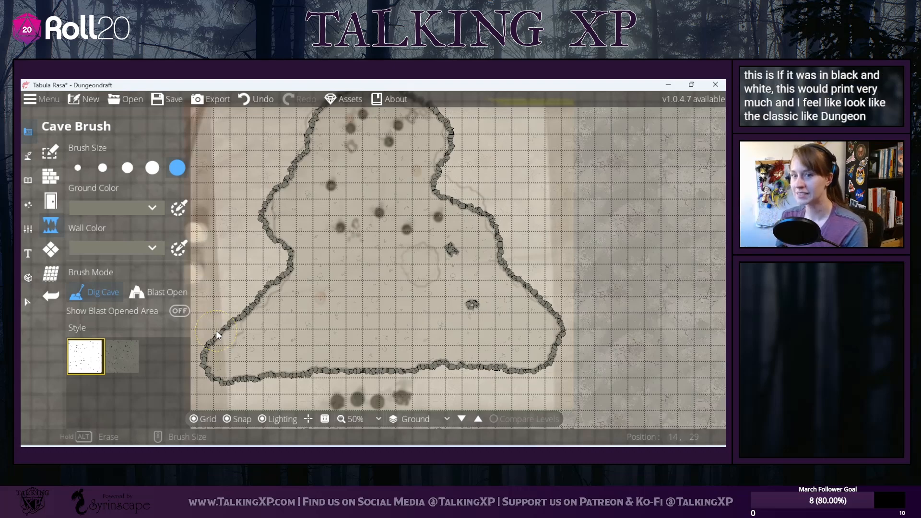
pyautogui.moveTo(320, 192); pyautogui.dragTo(314, 249)
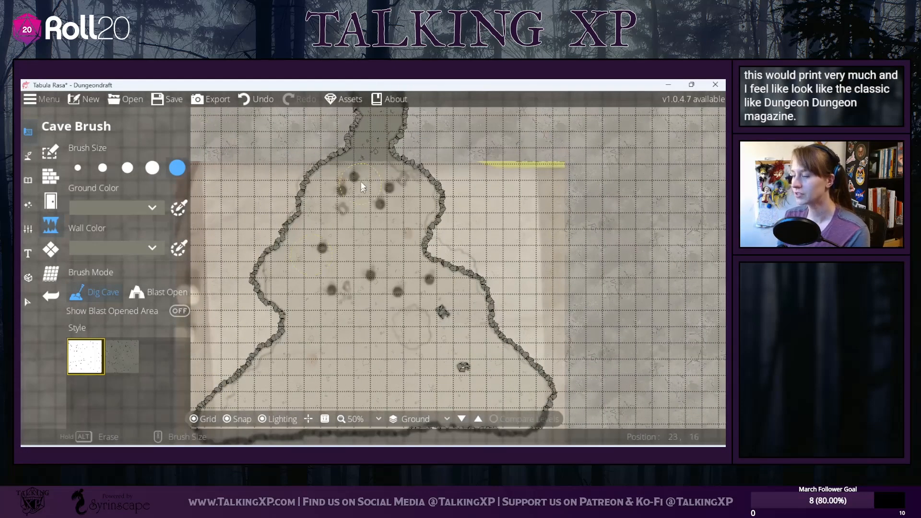
pyautogui.moveTo(364, 157)
pyautogui.mouseDown()
pyautogui.moveTo(349, 222)
pyautogui.moveTo(368, 165)
pyautogui.mouseUp()
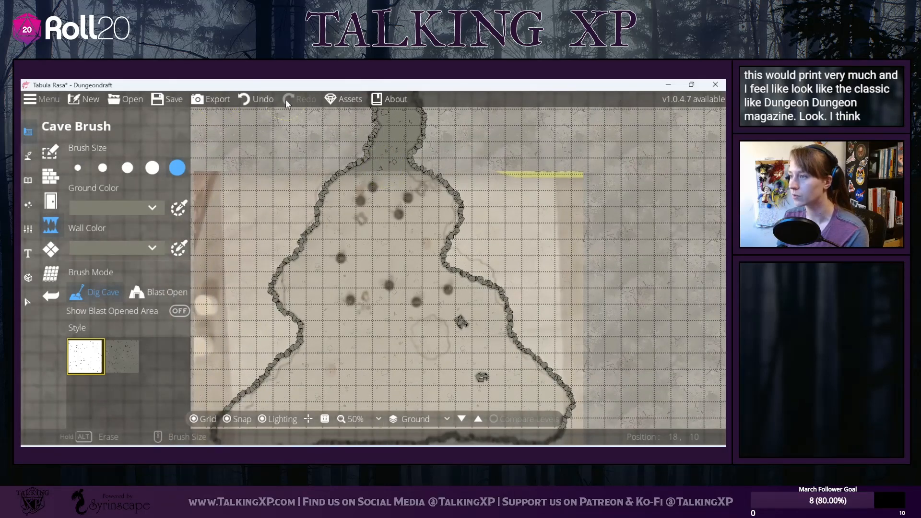
# Step: Undo all the Cave Brush digging over the sketch
pyautogui.click(257, 99)
pyautogui.click(257, 99)
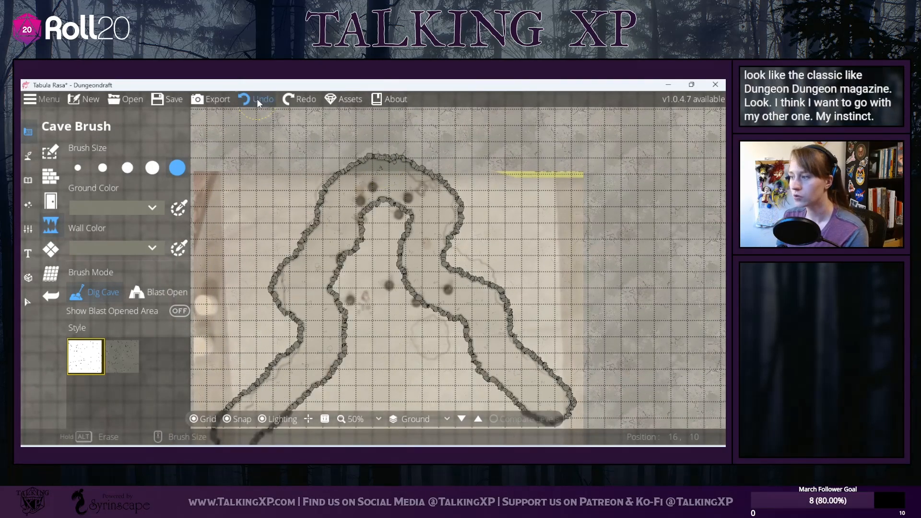
pyautogui.click(257, 99)
pyautogui.click(258, 99)
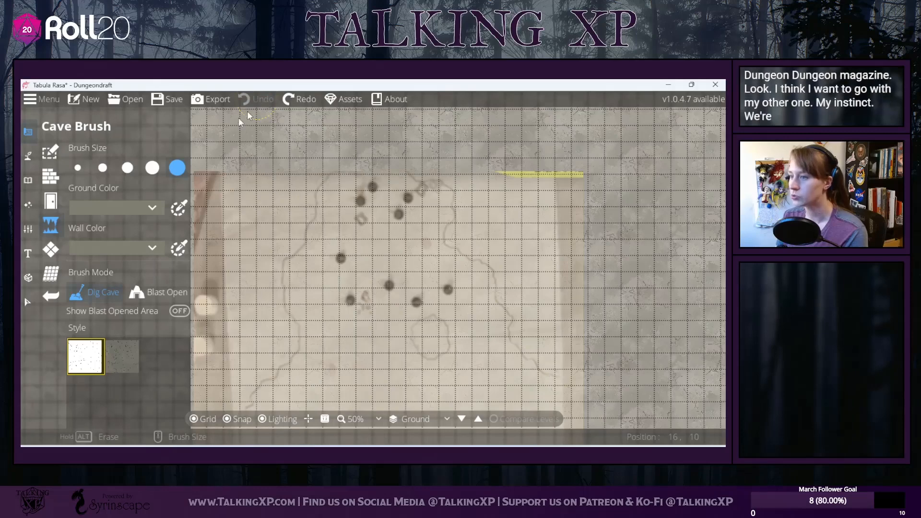
# Step: Start a grey cliff path of width 3 at the sketch's southwestern corner and trace the lower western cave wall to its bend
pyautogui.click(23, 158)
pyautogui.click(65, 225)
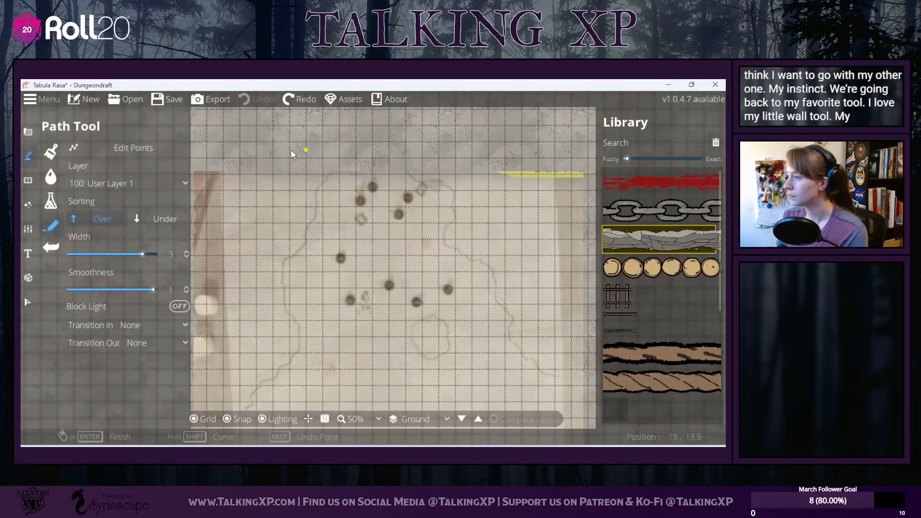
pyautogui.moveTo(269, 267); pyautogui.dragTo(289, 164)
pyautogui.moveTo(318, 275); pyautogui.dragTo(212, 365)
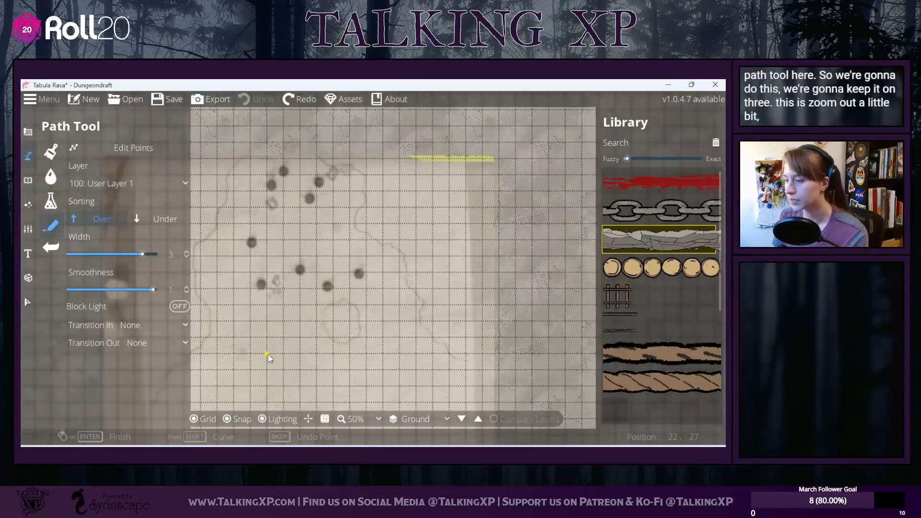
pyautogui.scroll(-2, 268, 354)
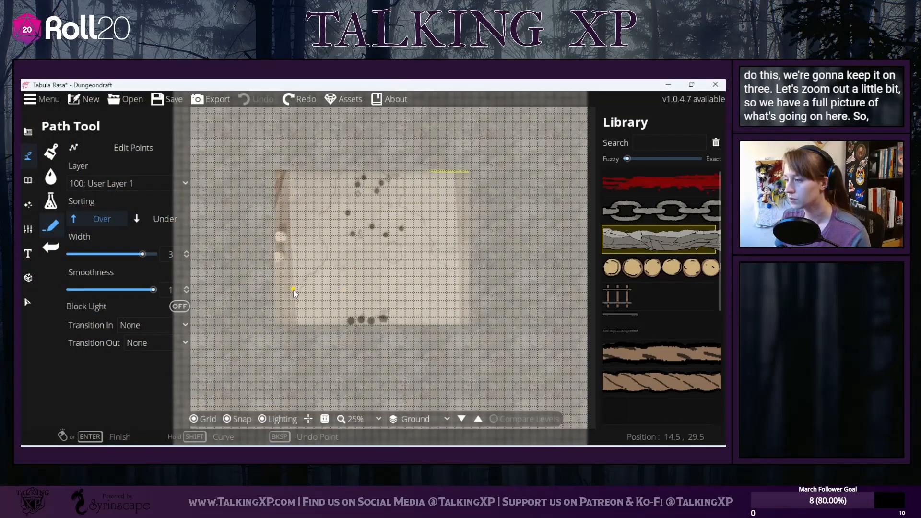
pyautogui.click(276, 342)
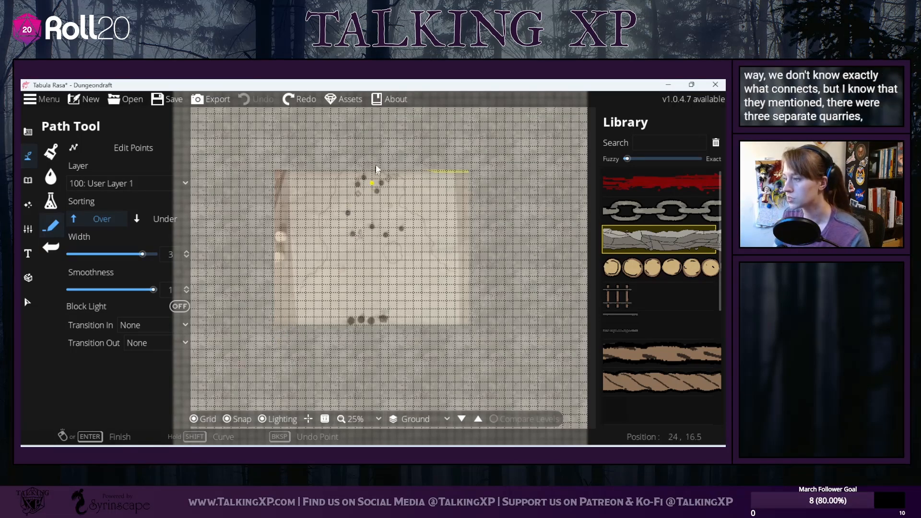
pyautogui.moveTo(467, 326)
pyautogui.mouseDown()
pyautogui.moveTo(391, 342)
pyautogui.moveTo(482, 336)
pyautogui.mouseUp()
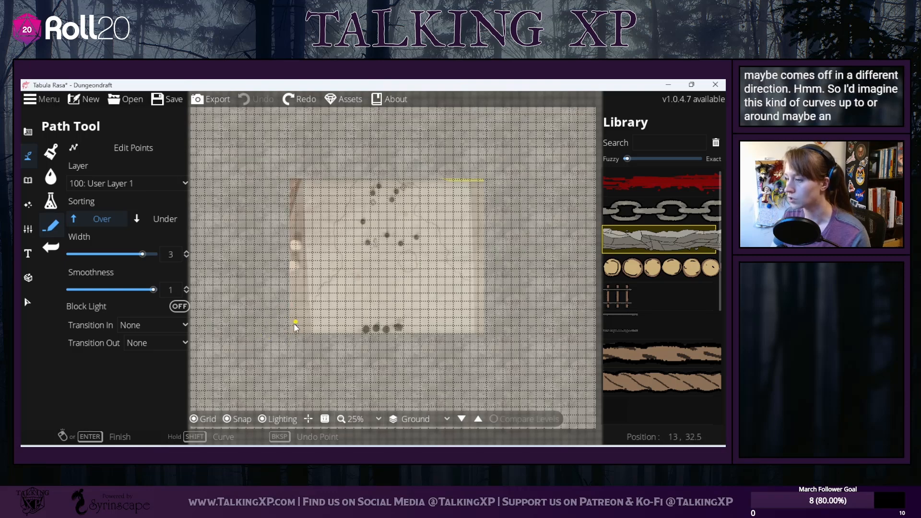
pyautogui.click(295, 333)
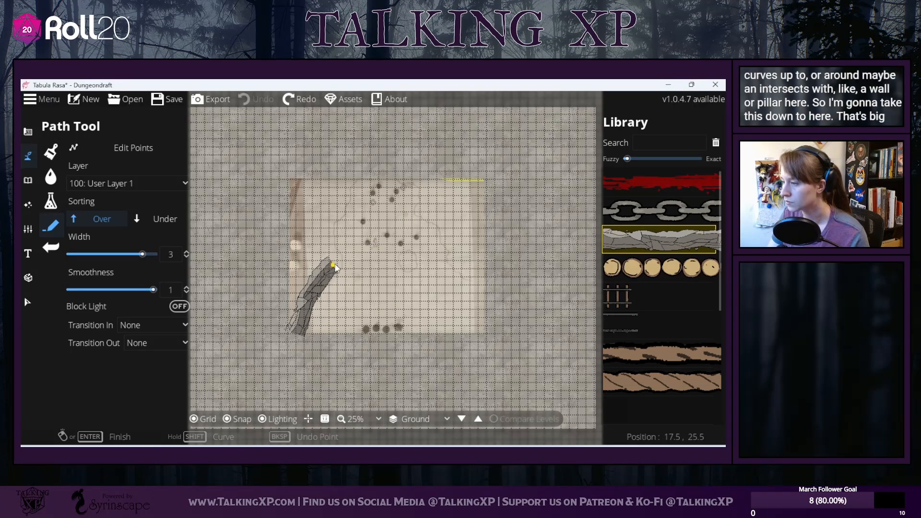
pyautogui.scroll(2, 336, 268)
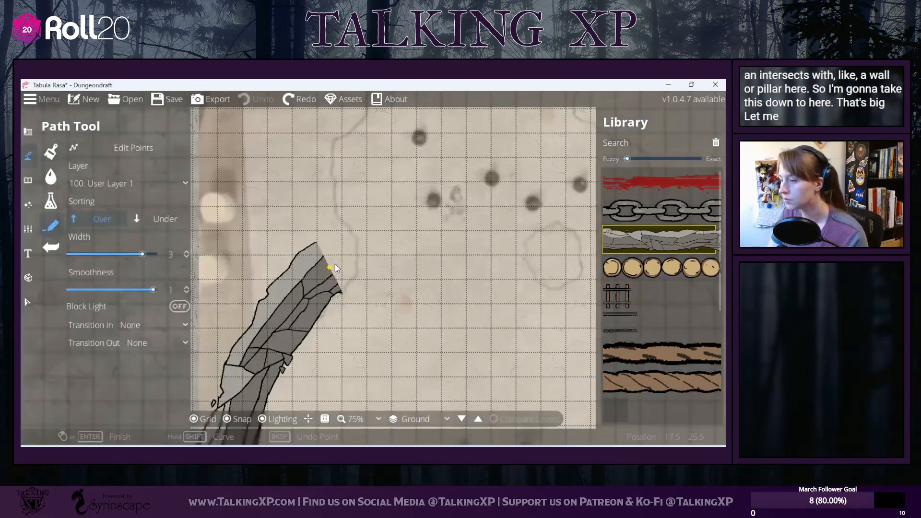
pyautogui.scroll(2, 336, 268)
pyautogui.click(291, 294)
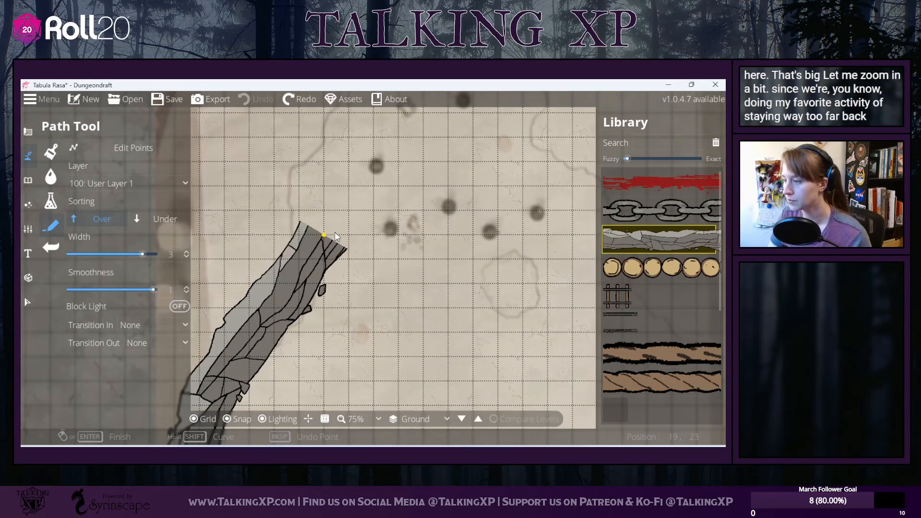
pyautogui.click(298, 272)
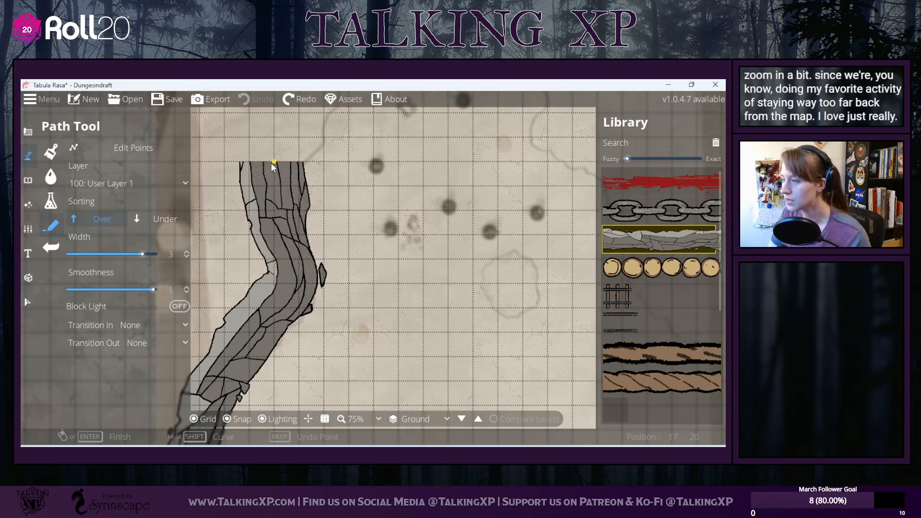
# Step: Continue the cliff path up the sketch's western cave wall and around to its northern edge
pyautogui.click(294, 112)
pyautogui.moveTo(315, 125); pyautogui.dragTo(281, 192)
pyautogui.click(281, 192)
pyautogui.moveTo(300, 147); pyautogui.dragTo(285, 220)
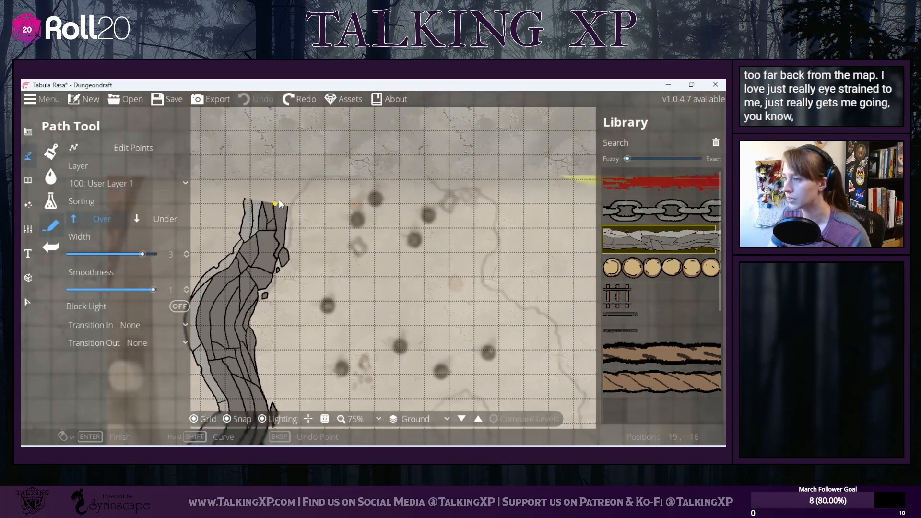
pyautogui.click(276, 205)
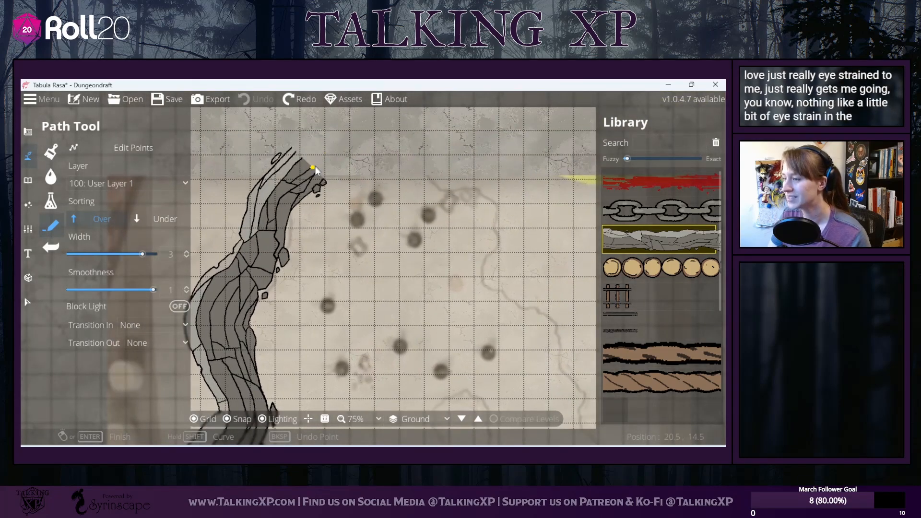
pyautogui.moveTo(330, 159); pyautogui.dragTo(350, 290)
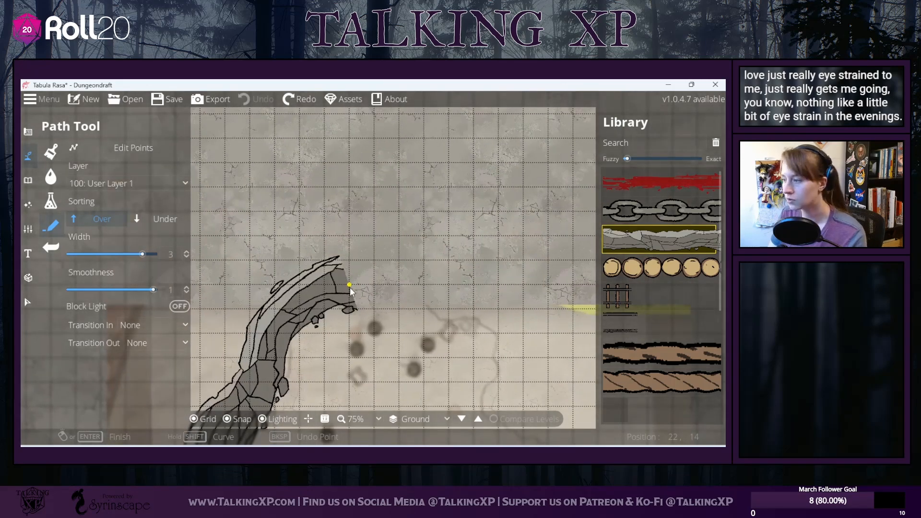
# Step: Extend the western wall beyond the sketch, curving northwest to the map's northern edge, and finish the path
pyautogui.scroll(-5, 350, 287)
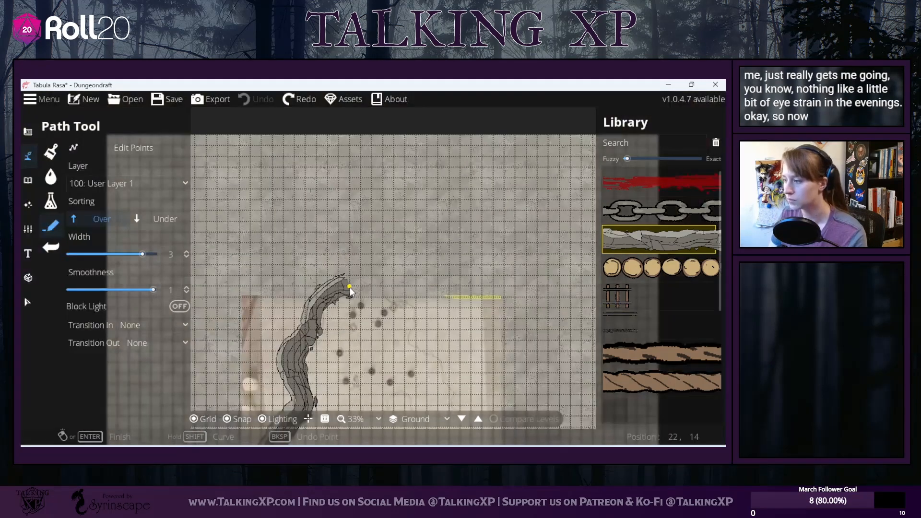
pyautogui.moveTo(350, 287); pyautogui.dragTo(352, 251)
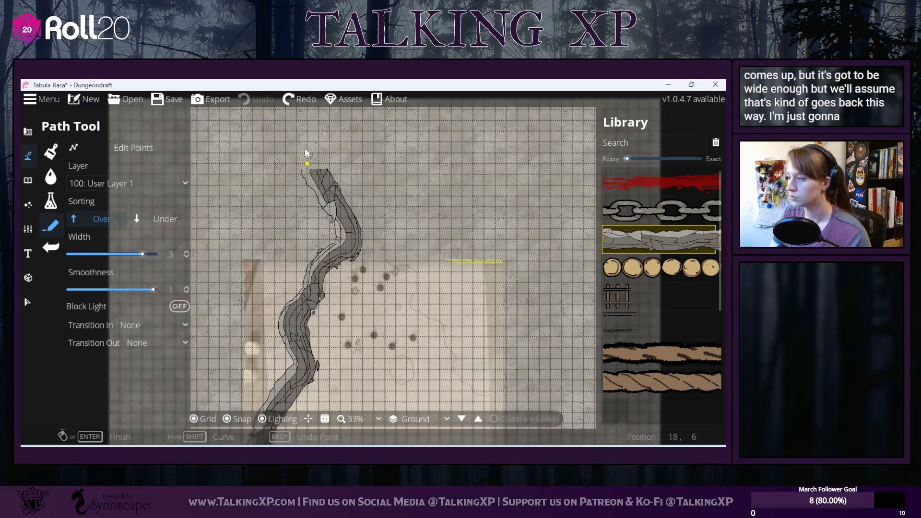
pyautogui.moveTo(300, 133); pyautogui.dragTo(304, 210)
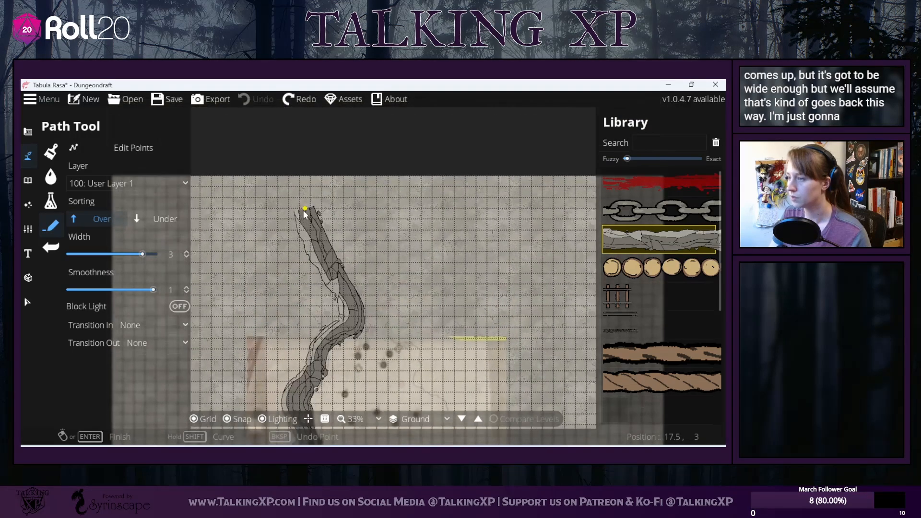
pyautogui.rightClick(276, 159)
pyautogui.moveTo(426, 298); pyautogui.dragTo(331, 103)
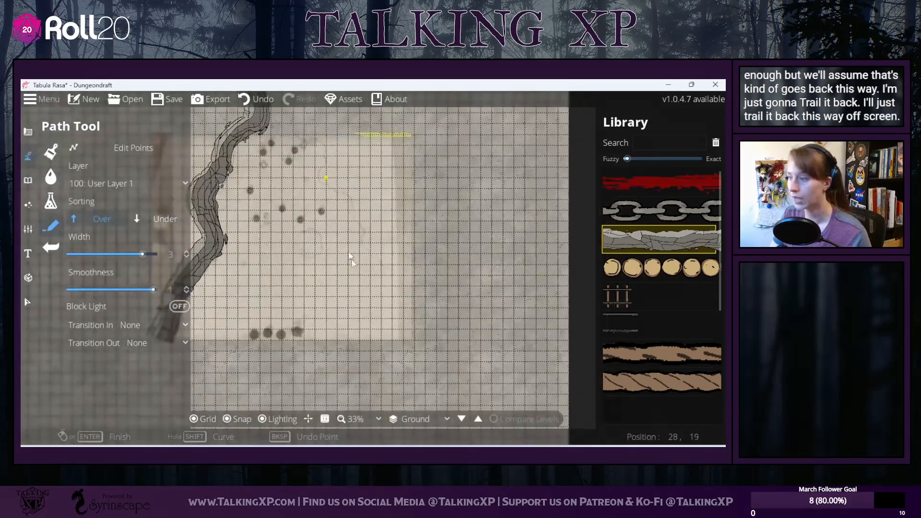
pyautogui.click(470, 301)
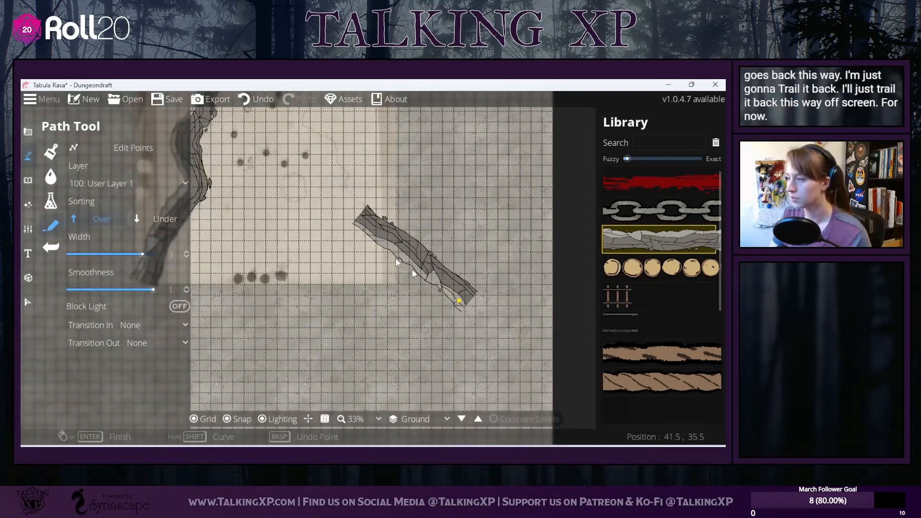
pyautogui.click(259, 96)
# Step: Start a second cliff path at the map's northern edge and trace the tunnel's eastern side down into the sketch
pyautogui.moveTo(305, 188); pyautogui.dragTo(387, 353)
pyautogui.moveTo(357, 159); pyautogui.dragTo(364, 215)
pyautogui.click(302, 118)
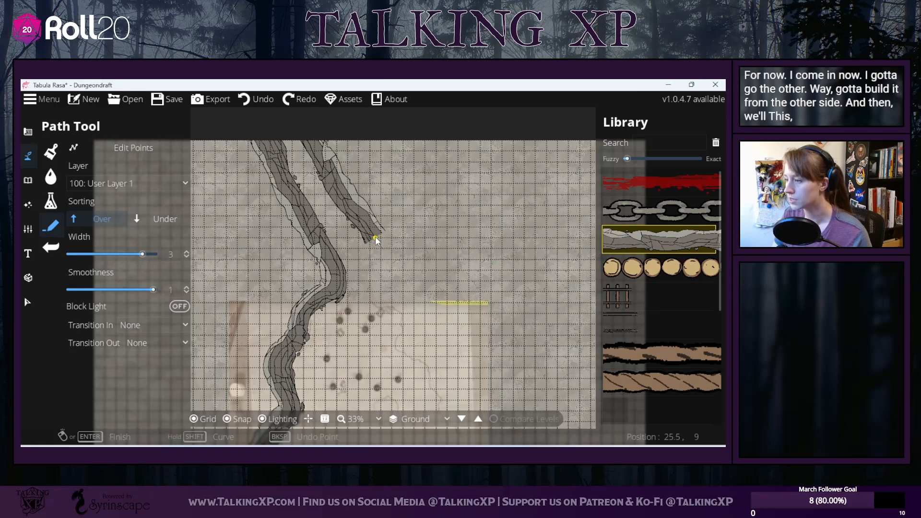
pyautogui.click(376, 240)
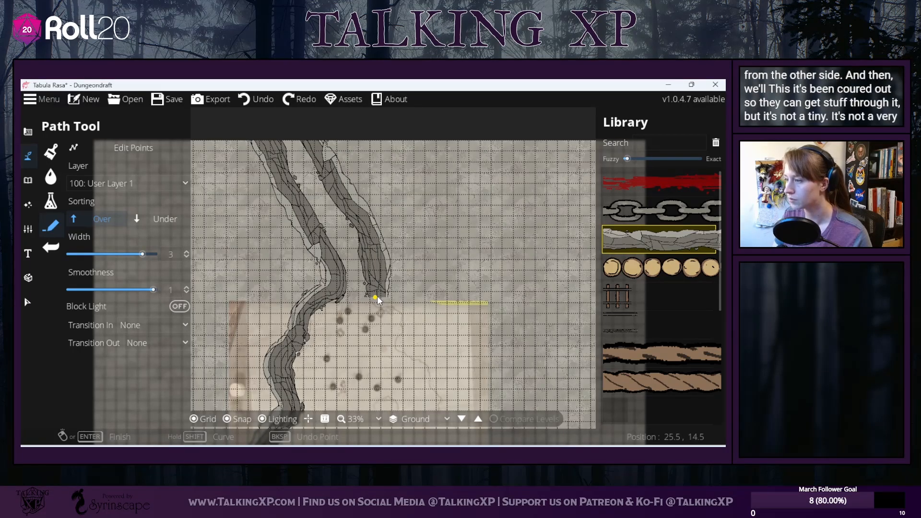
pyautogui.scroll(-3, 376, 315)
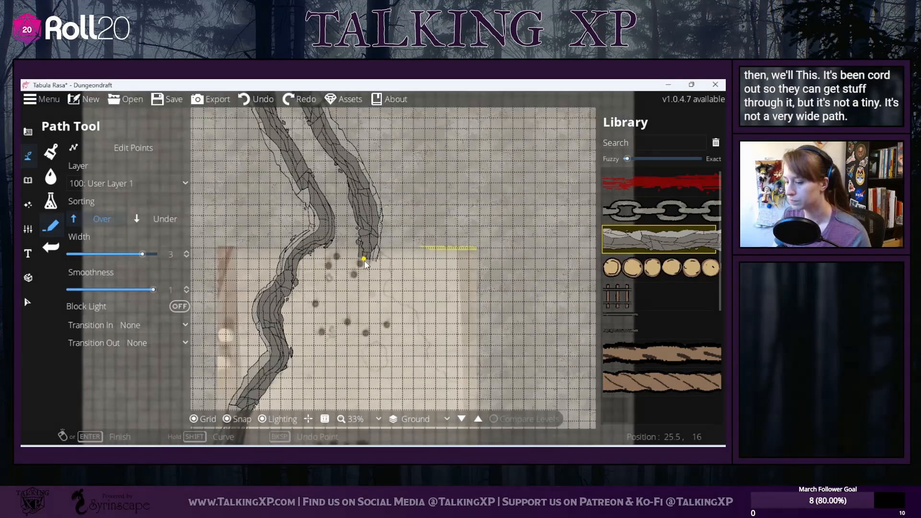
pyautogui.scroll(6, 374, 255)
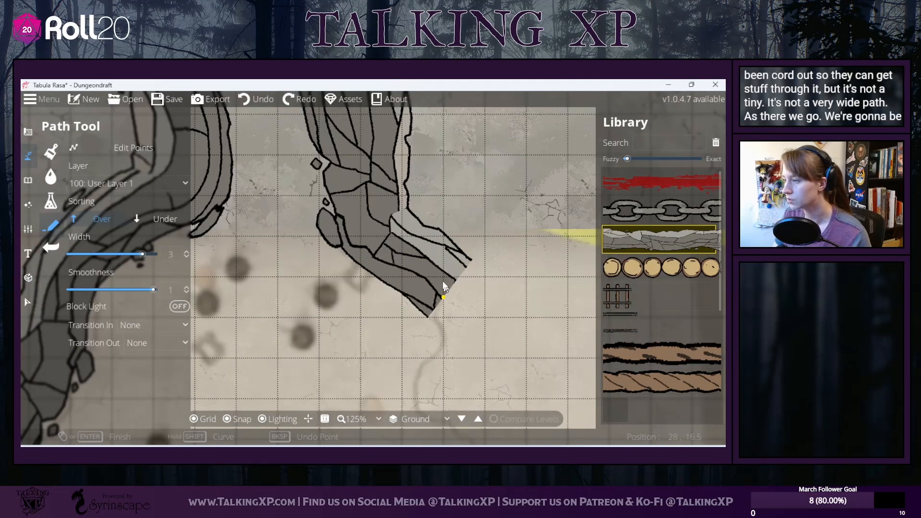
pyautogui.click(443, 275)
# Step: Continue the cliff path along the winding middle section of the sketch's eastern cave wall
pyautogui.moveTo(457, 309); pyautogui.dragTo(421, 202)
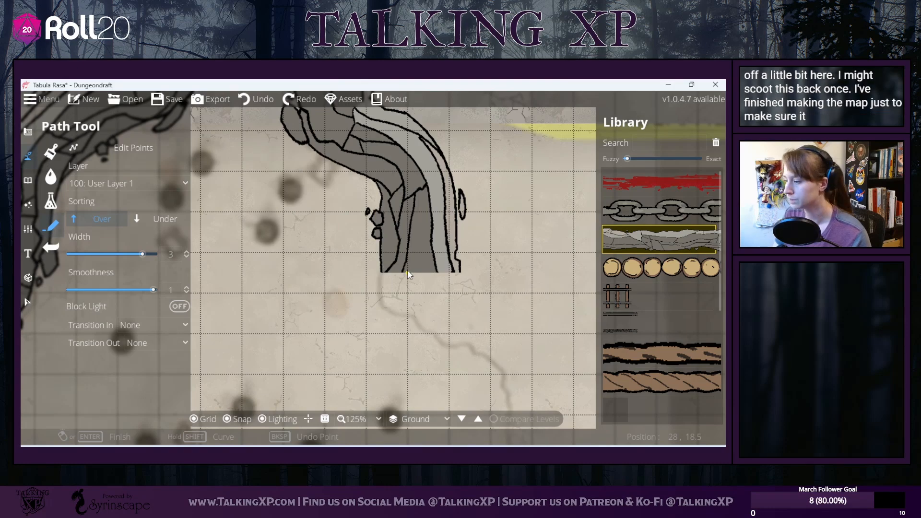
pyautogui.click(408, 272)
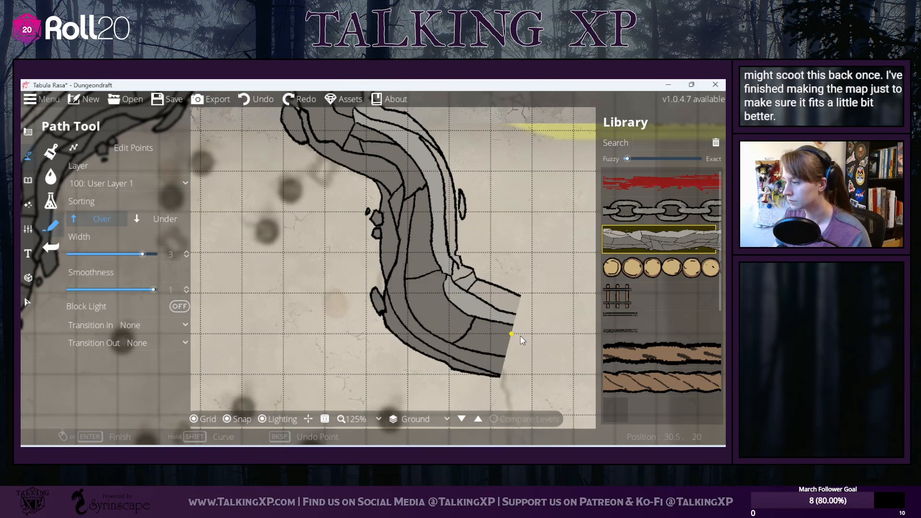
pyautogui.click(520, 338)
pyautogui.moveTo(519, 358); pyautogui.dragTo(492, 170)
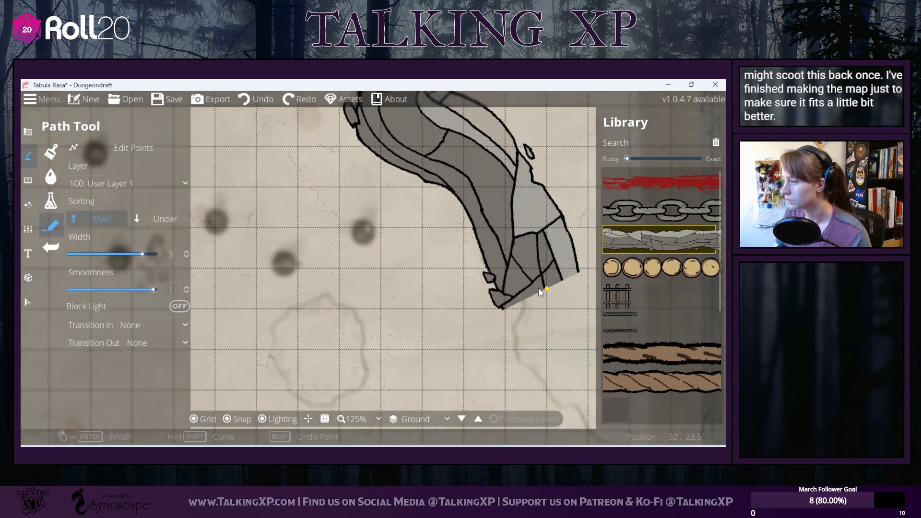
pyautogui.click(555, 277)
# Step: Trace the lower eastern wall southeast to the level of the sketch's southern edge and finish the path
pyautogui.moveTo(538, 346); pyautogui.dragTo(429, 140)
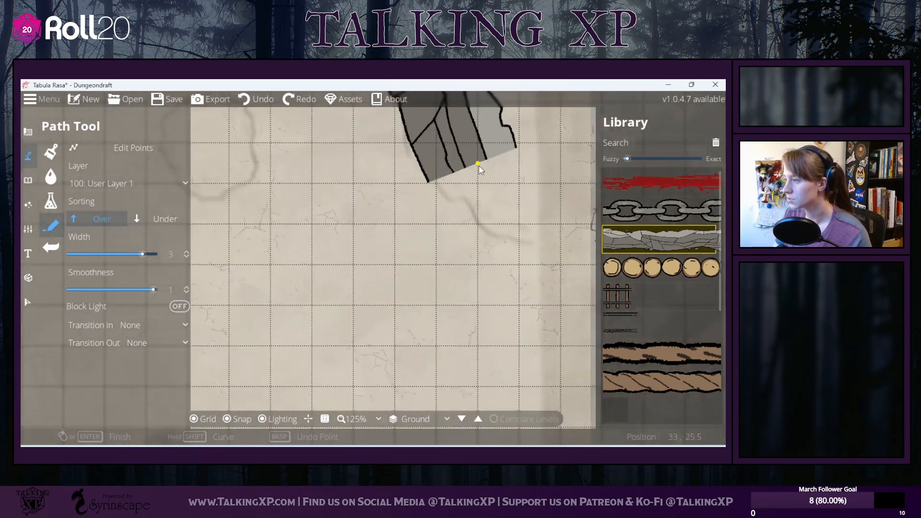
pyautogui.click(479, 166)
pyautogui.click(542, 212)
pyautogui.moveTo(560, 224); pyautogui.dragTo(341, 129)
pyautogui.scroll(-8, 407, 229)
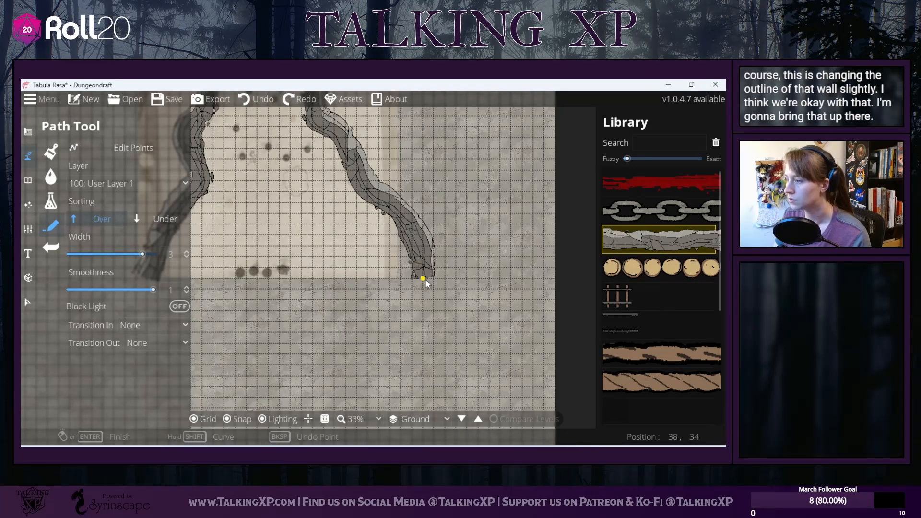
# Step: Move the whole eastern cliff path slightly east, away from the western wall, and deselect it
pyautogui.moveTo(294, 302); pyautogui.dragTo(364, 411)
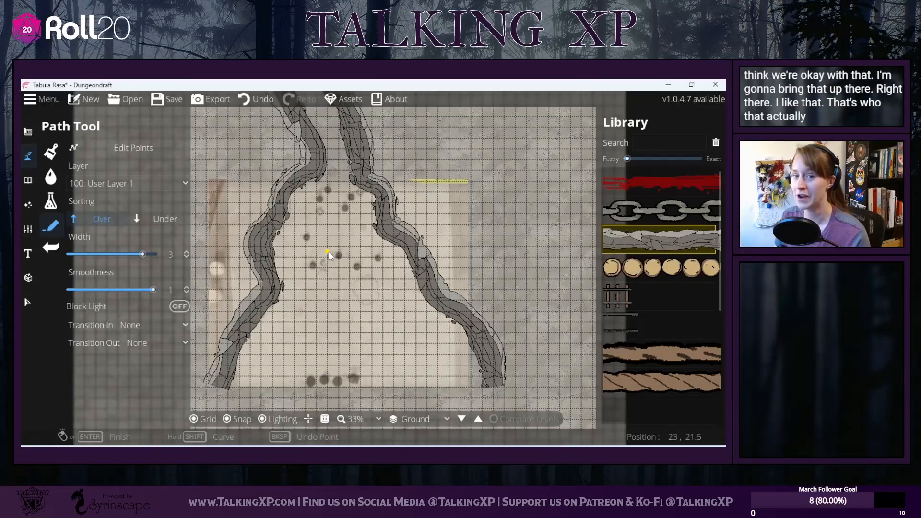
pyautogui.moveTo(339, 208); pyautogui.dragTo(327, 311)
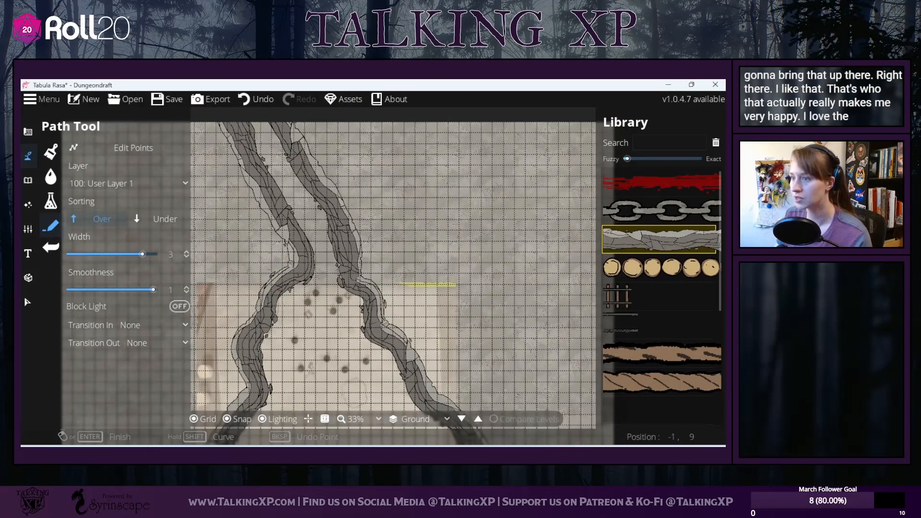
pyautogui.click(27, 302)
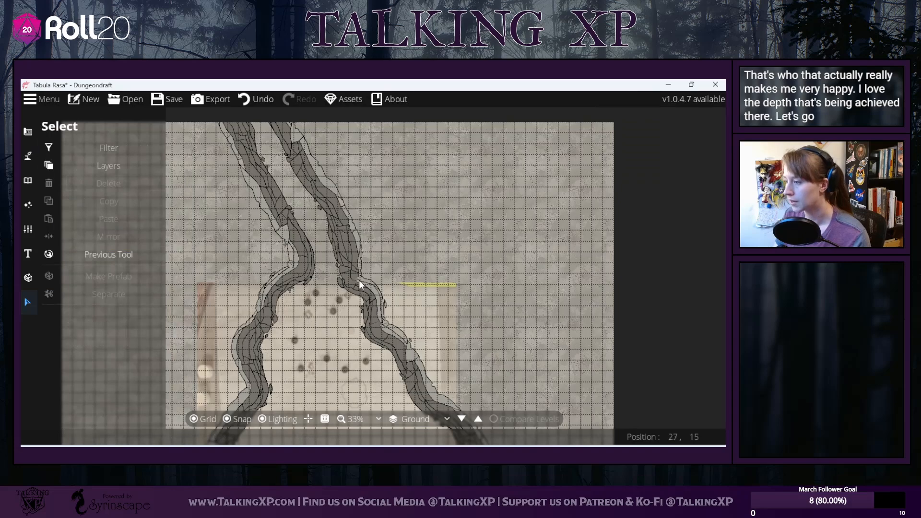
pyautogui.moveTo(350, 284); pyautogui.dragTo(356, 284)
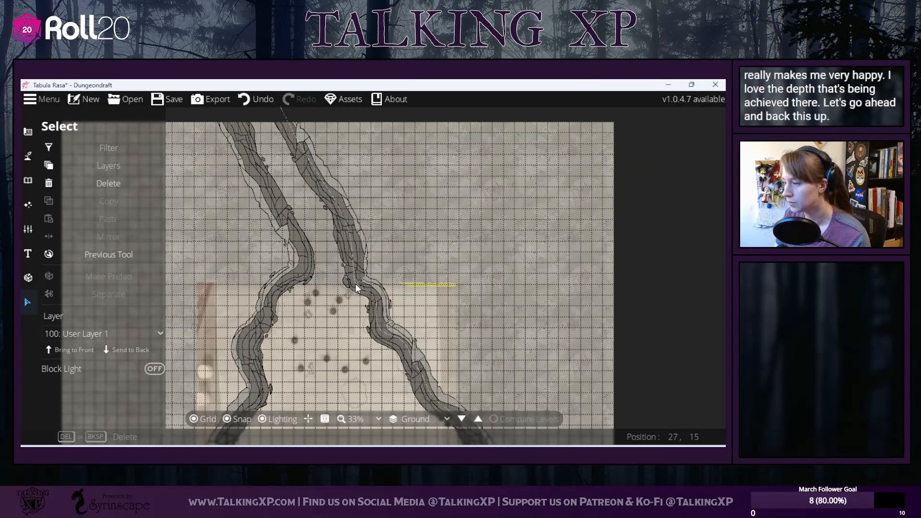
pyautogui.click(411, 304)
# Step: Edit the eastern cliff path's points along the northern tunnel to adjust the width of the passage
pyautogui.moveTo(413, 304); pyautogui.dragTo(450, 229)
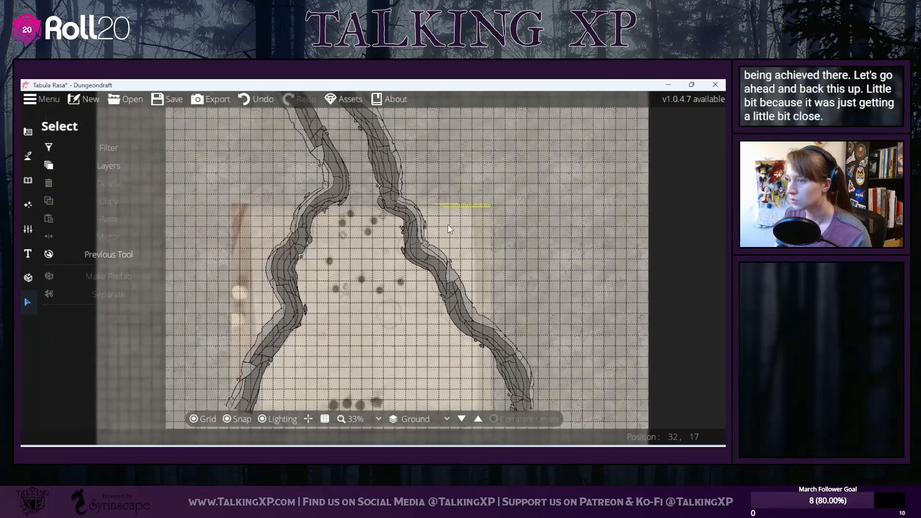
pyautogui.click(27, 155)
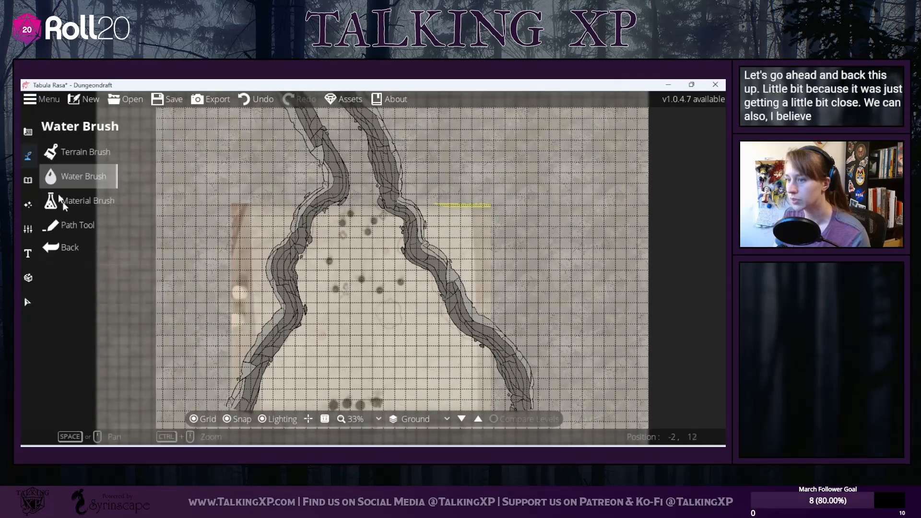
pyautogui.click(76, 224)
pyautogui.click(116, 149)
pyautogui.moveTo(389, 164); pyautogui.dragTo(377, 264)
pyautogui.moveTo(393, 319); pyautogui.dragTo(393, 291)
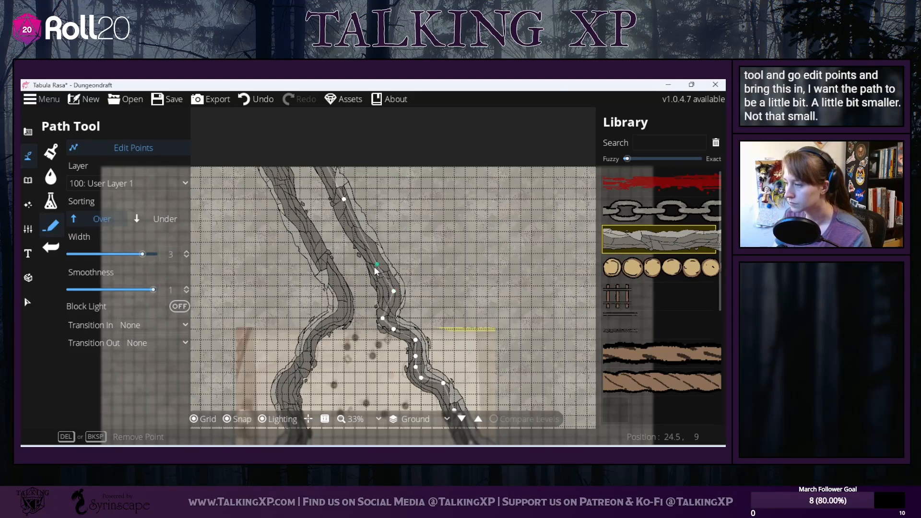
pyautogui.moveTo(378, 238); pyautogui.dragTo(394, 275)
# Step: Examine both cave walls and the northern tunnel against the sketch to consider where a mineshaft could go
pyautogui.moveTo(449, 387); pyautogui.dragTo(373, 190)
pyautogui.moveTo(334, 260); pyautogui.dragTo(392, 404)
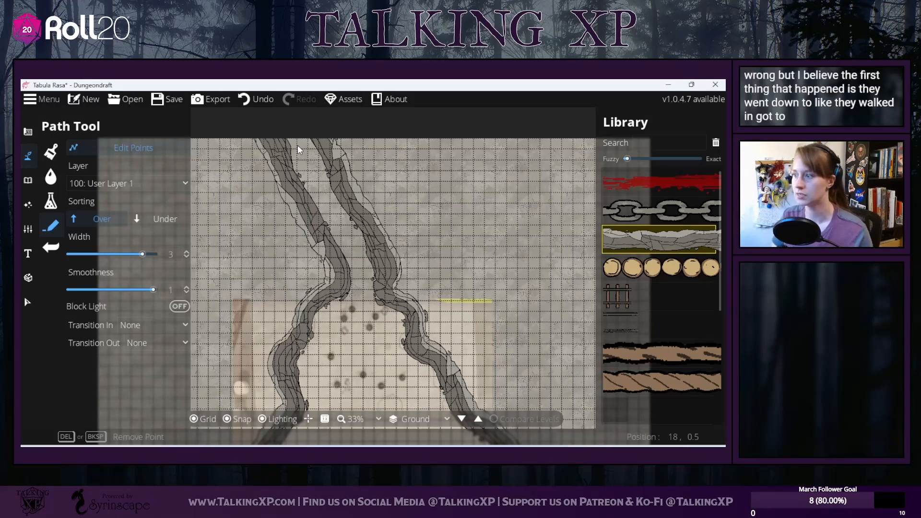
pyautogui.moveTo(447, 311); pyautogui.dragTo(416, 201)
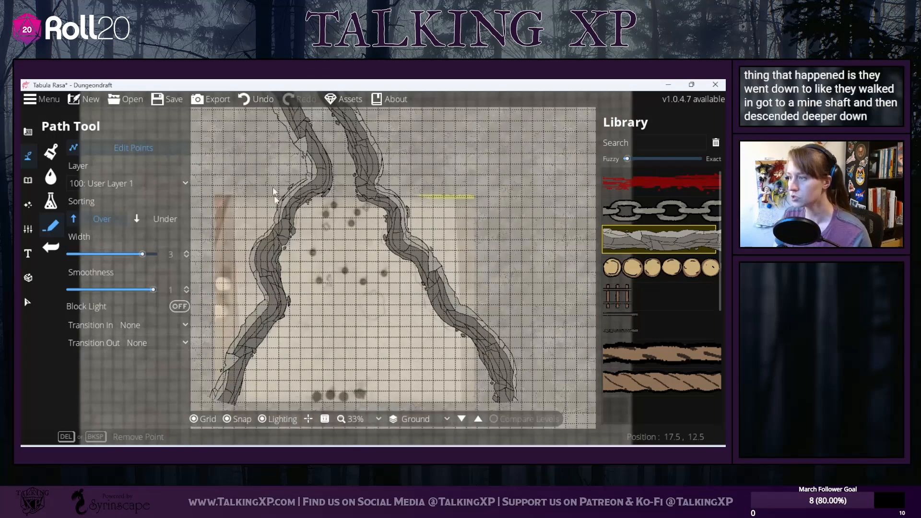
pyautogui.moveTo(271, 171); pyautogui.dragTo(301, 338)
pyautogui.moveTo(490, 343); pyautogui.dragTo(476, 313)
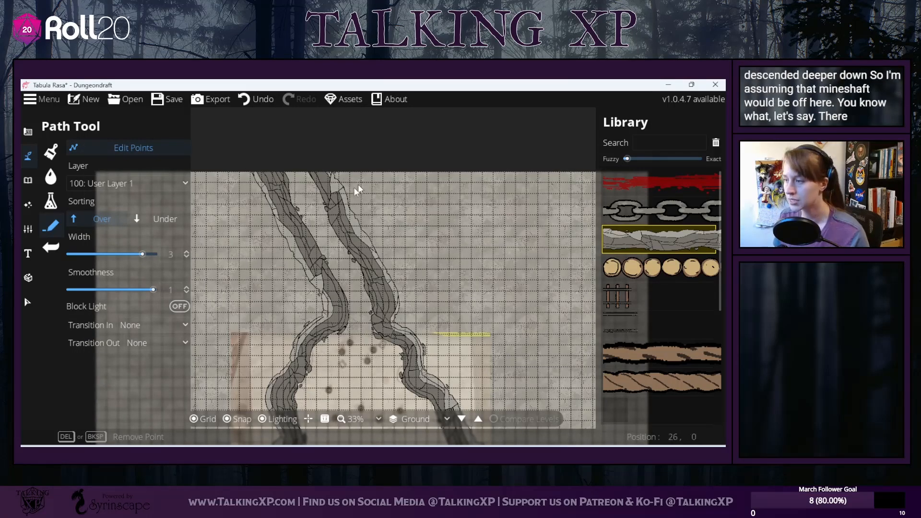
pyautogui.click(339, 212)
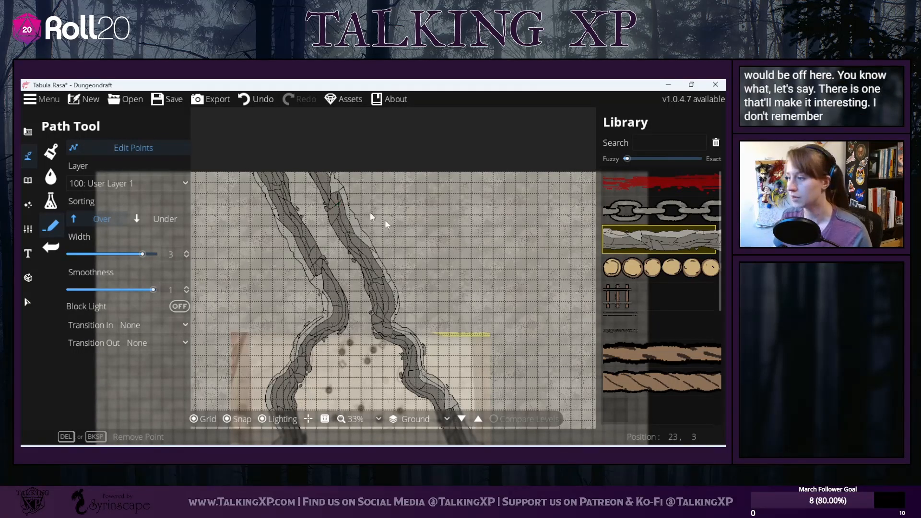
pyautogui.moveTo(415, 338); pyautogui.dragTo(392, 154)
pyautogui.moveTo(317, 229); pyautogui.dragTo(345, 285)
pyautogui.moveTo(320, 343); pyautogui.dragTo(316, 299)
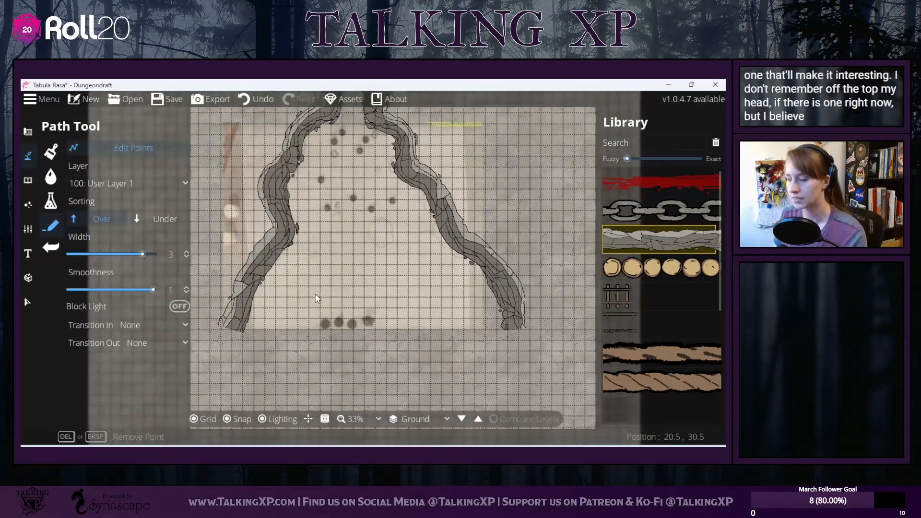
pyautogui.scroll(2, 336, 289)
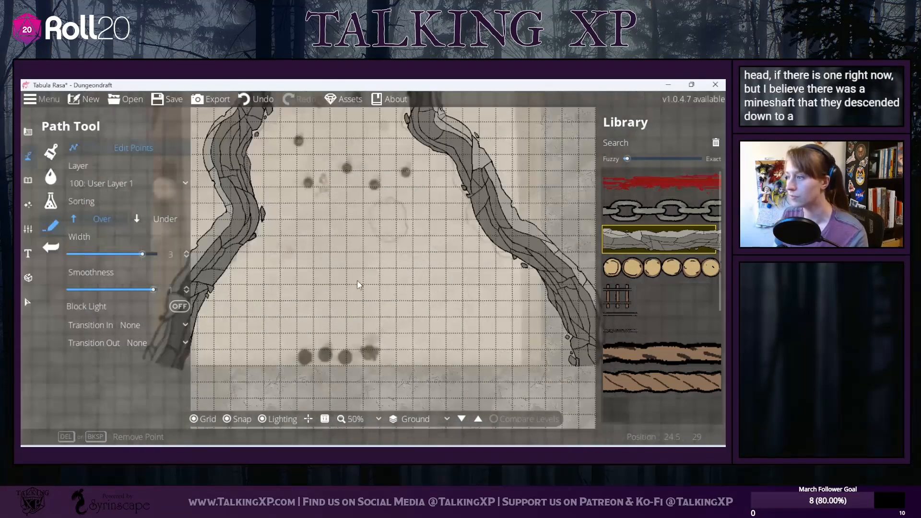
pyautogui.moveTo(351, 237); pyautogui.dragTo(395, 424)
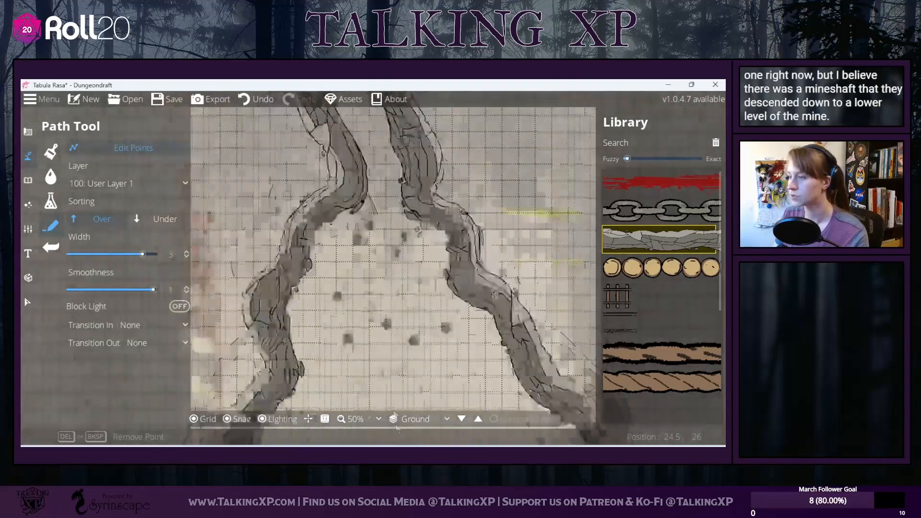
# Step: Adjust points along the middle of the eastern cliff path to refine the cave wall's shape
pyautogui.moveTo(329, 146); pyautogui.dragTo(370, 283)
pyautogui.moveTo(424, 345); pyautogui.dragTo(359, 113)
pyautogui.moveTo(401, 240); pyautogui.dragTo(372, 126)
pyautogui.moveTo(411, 265)
pyautogui.mouseDown()
pyautogui.moveTo(390, 194)
pyautogui.moveTo(388, 220)
pyautogui.mouseUp()
pyautogui.click(479, 197)
pyautogui.moveTo(471, 166); pyautogui.dragTo(475, 221)
pyautogui.click(519, 227)
pyautogui.moveTo(518, 159); pyautogui.dragTo(507, 183)
pyautogui.scroll(2, 335, 264)
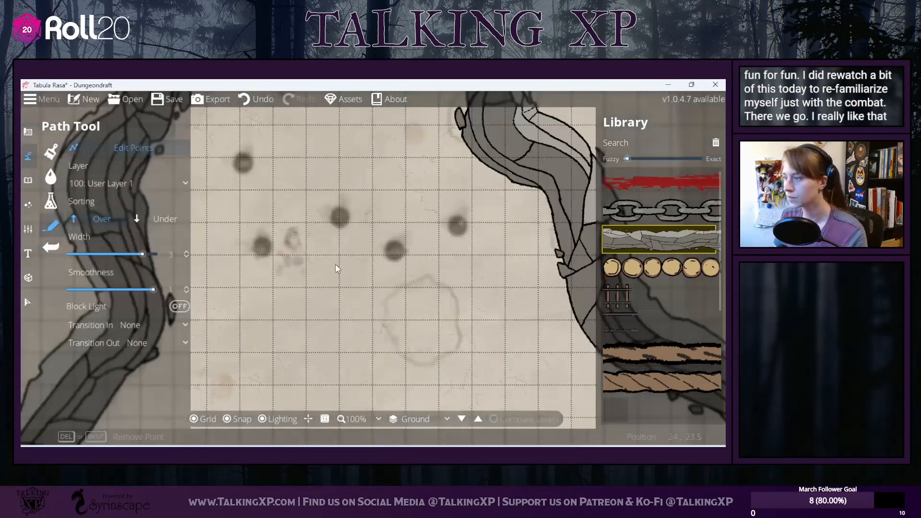
# Step: Raise the trace image's opacity to 1 so the sketch shows at full strength
pyautogui.scroll(-3, 335, 264)
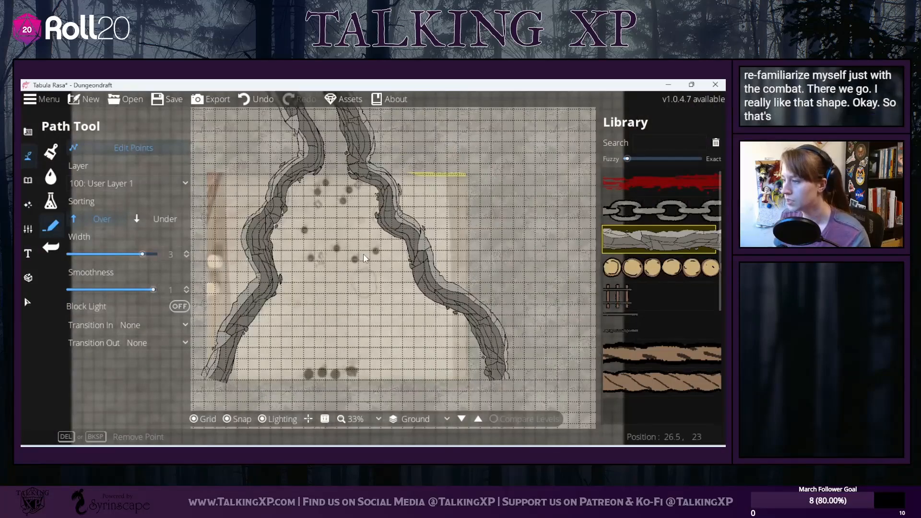
pyautogui.scroll(3, 353, 301)
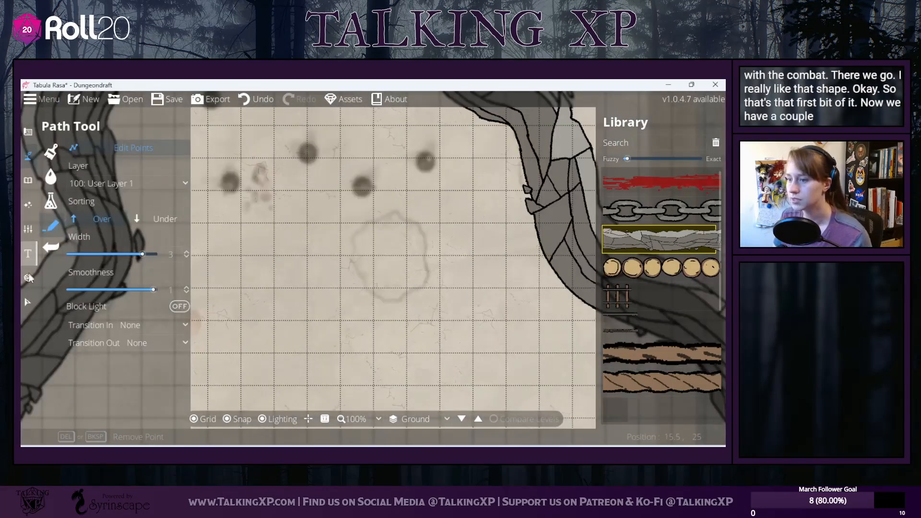
pyautogui.click(28, 229)
pyautogui.click(86, 204)
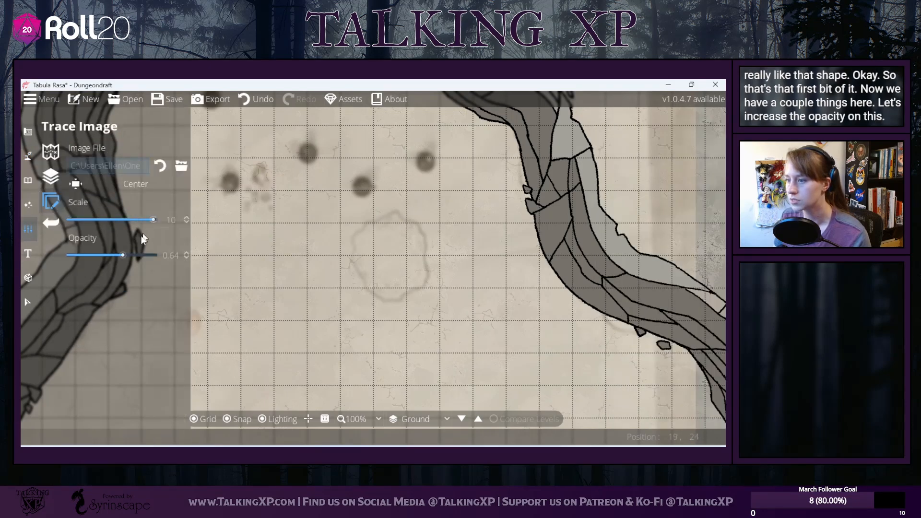
pyautogui.moveTo(131, 255); pyautogui.dragTo(169, 256)
# Step: Check the sketch's features inside the cave, and search the object library for "boulder"
pyautogui.moveTo(282, 259); pyautogui.dragTo(367, 256)
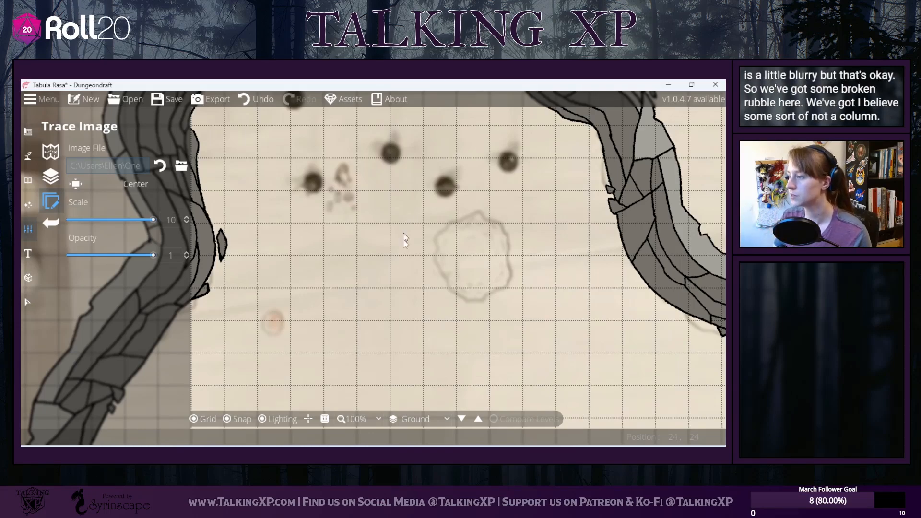
pyautogui.scroll(5, 403, 217)
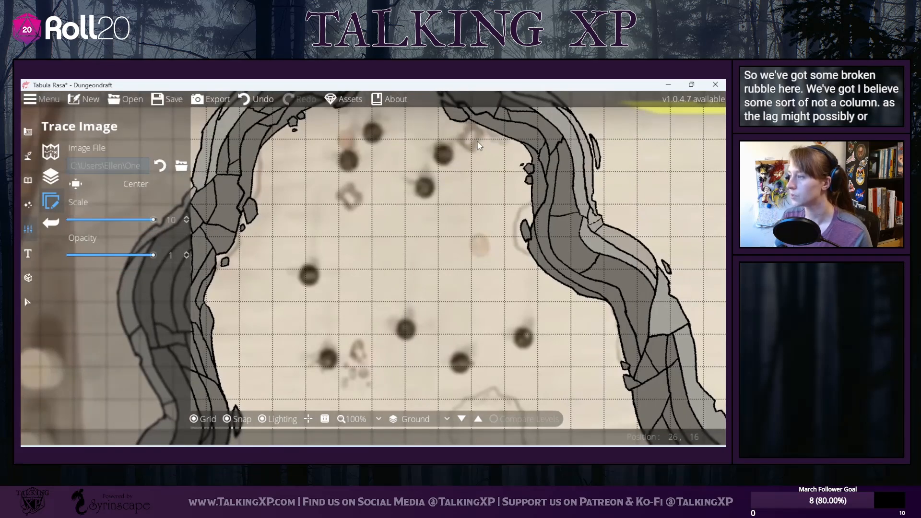
pyautogui.moveTo(478, 142); pyautogui.dragTo(478, 176)
pyautogui.moveTo(386, 317)
pyautogui.mouseDown()
pyautogui.moveTo(372, 255)
pyautogui.moveTo(368, 108)
pyautogui.mouseUp()
pyautogui.moveTo(334, 313); pyautogui.dragTo(335, 287)
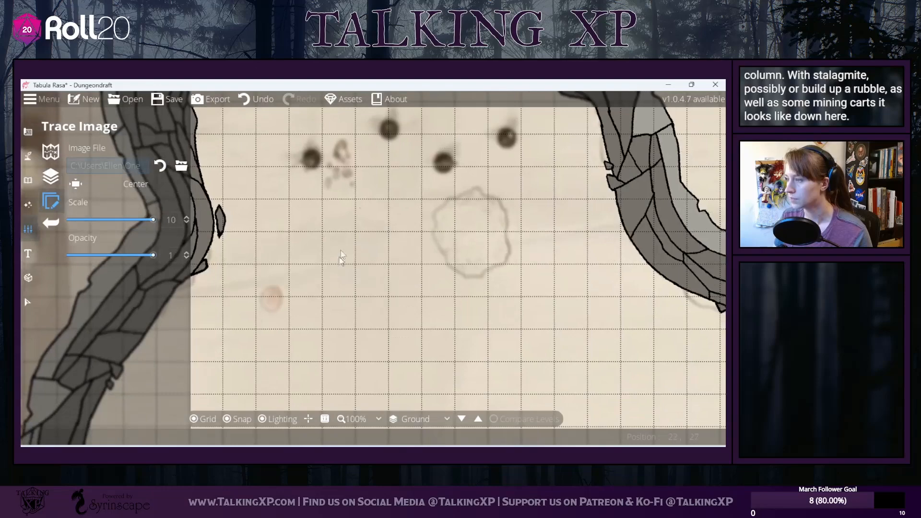
pyautogui.moveTo(328, 324); pyautogui.dragTo(345, 287)
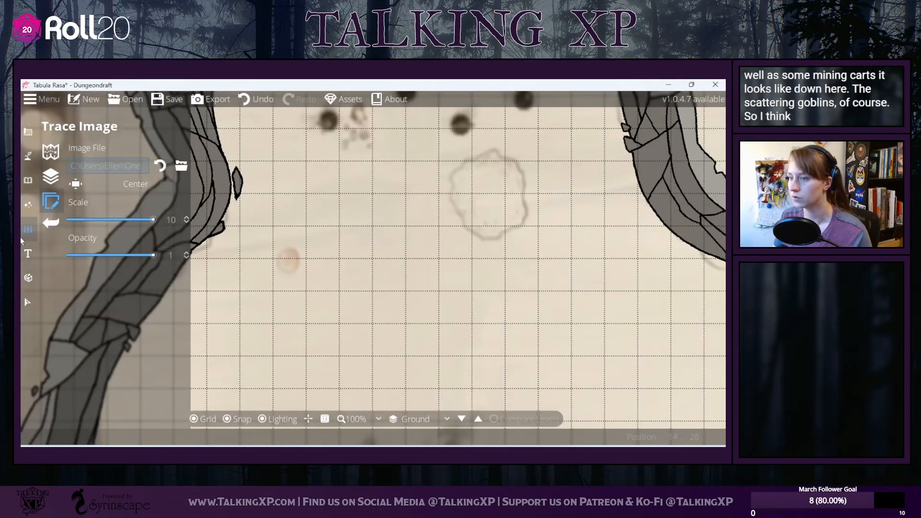
pyautogui.click(29, 179)
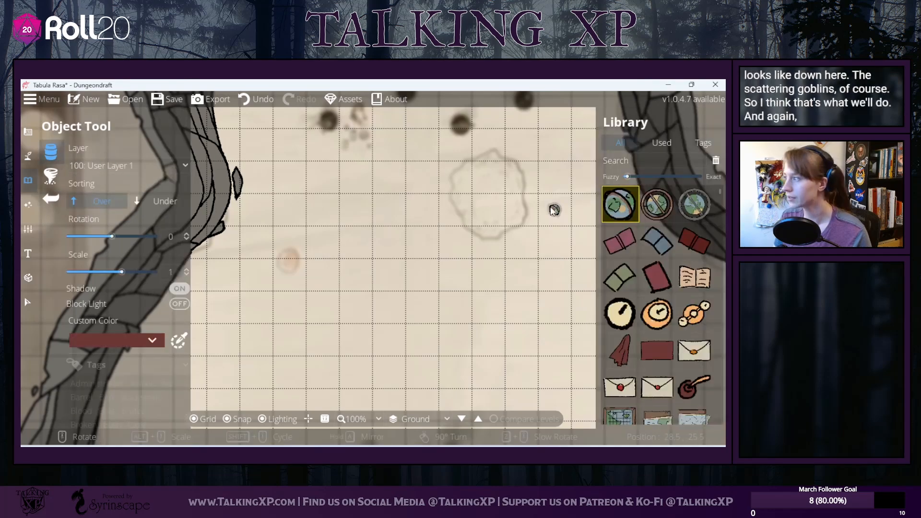
pyautogui.click(666, 160)
pyautogui.write('boulder')
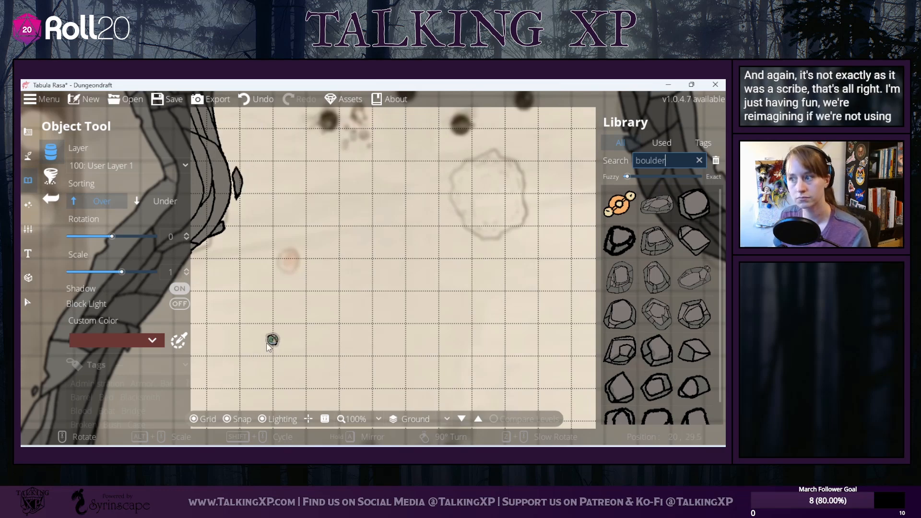
# Step: Place Boulder 06 over the large round outline in the sketch, rotated -45, at scale 2.2 and without a shadow
pyautogui.moveTo(374, 324); pyautogui.dragTo(298, 322)
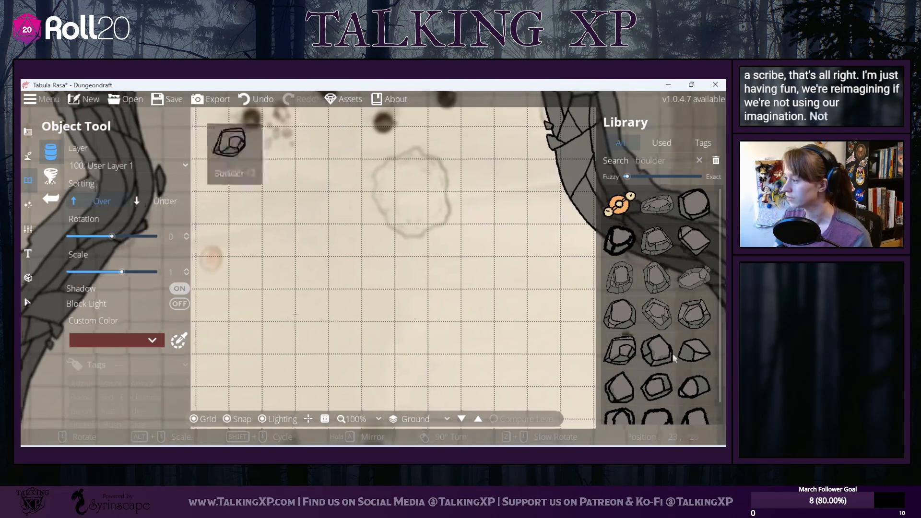
pyautogui.scroll(-1, 677, 376)
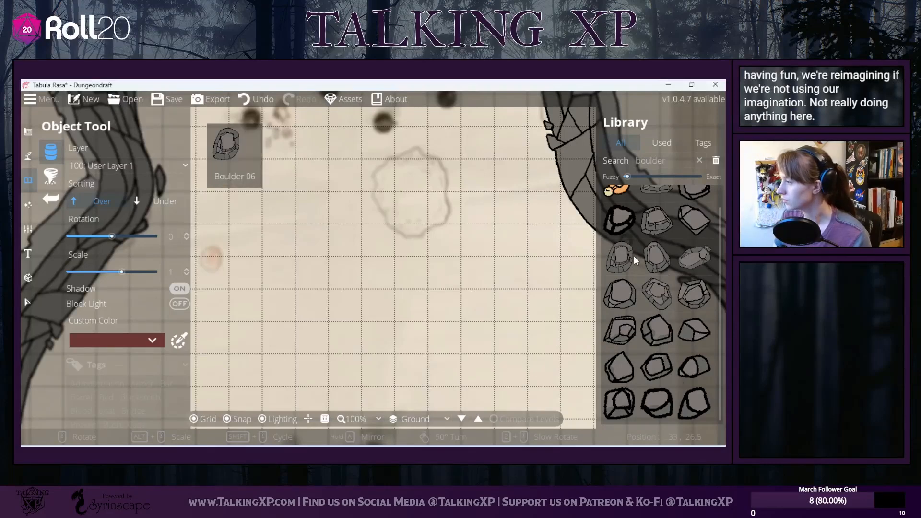
pyautogui.scroll(1, 634, 256)
pyautogui.click(622, 286)
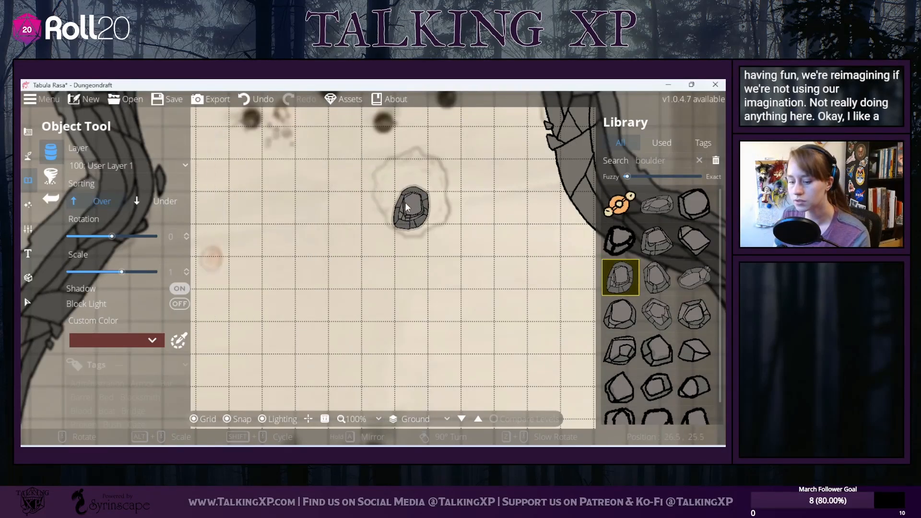
pyautogui.scroll(-3, 405, 202)
pyautogui.keyDown('alt'); pyautogui.scroll(12, 405, 202); pyautogui.keyUp('alt')
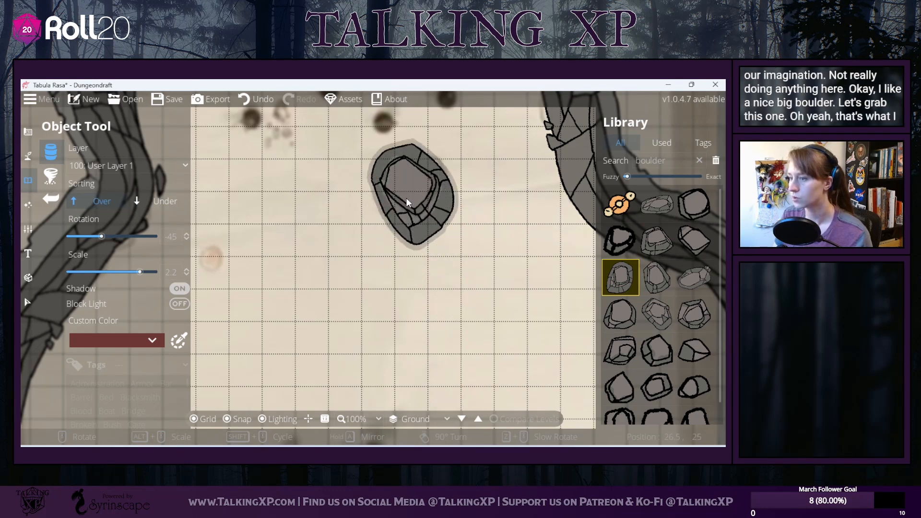
pyautogui.click(179, 288)
pyautogui.click(408, 191)
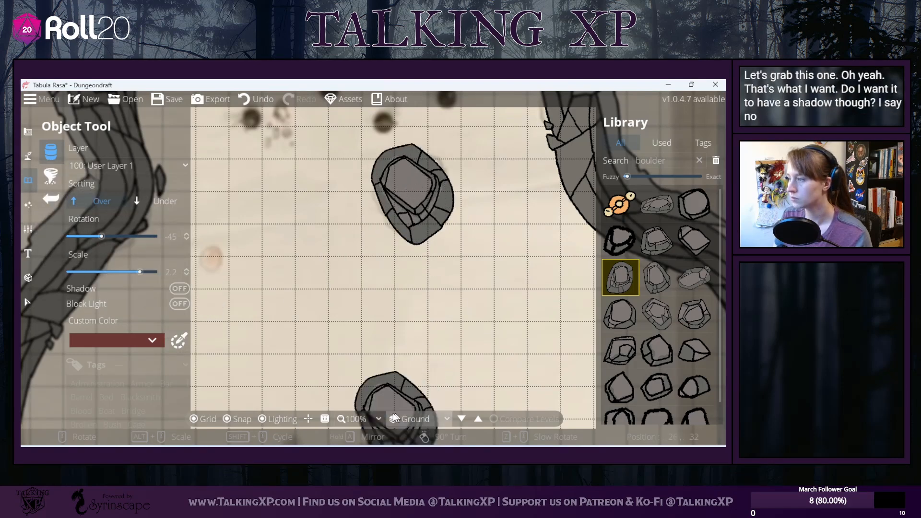
# Step: Search the object library for "rubble" to match the broken marks sketched northwest of the boulder
pyautogui.moveTo(294, 266); pyautogui.dragTo(369, 473)
pyautogui.moveTo(437, 209); pyautogui.dragTo(465, 219)
pyautogui.click(676, 157)
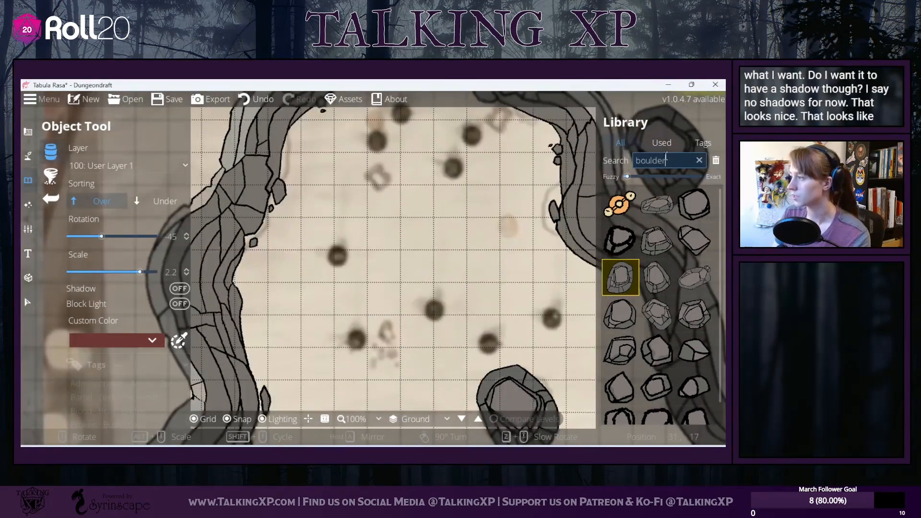
pyautogui.moveTo(675, 158); pyautogui.dragTo(625, 164)
pyautogui.moveTo(658, 234)
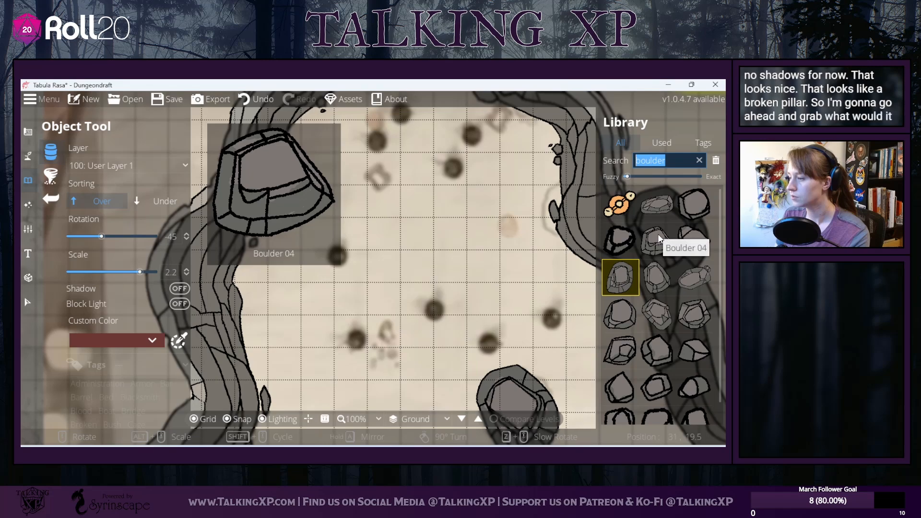
pyautogui.write('rubble')
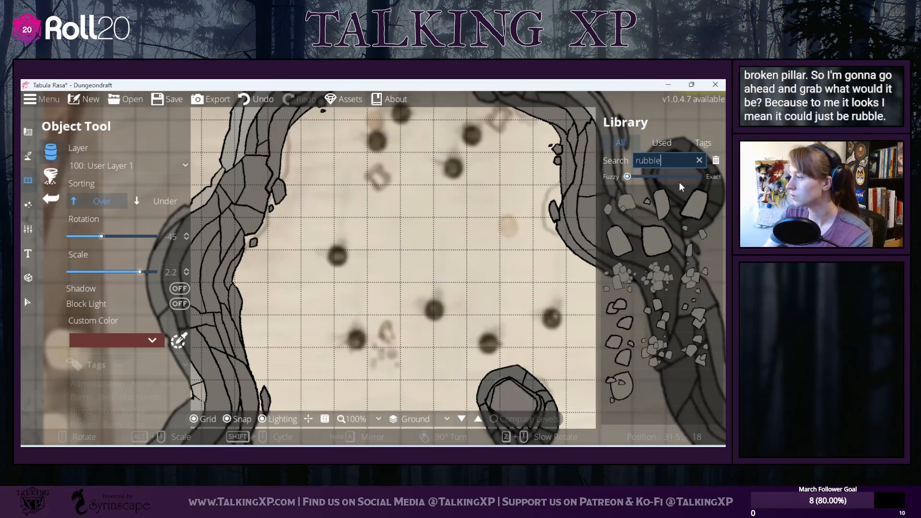
# Step: Choose a small rubble cluster and place it on the sketched rubble marks, rotated 165, at scale 1.3, with snapping off
pyautogui.click(658, 277)
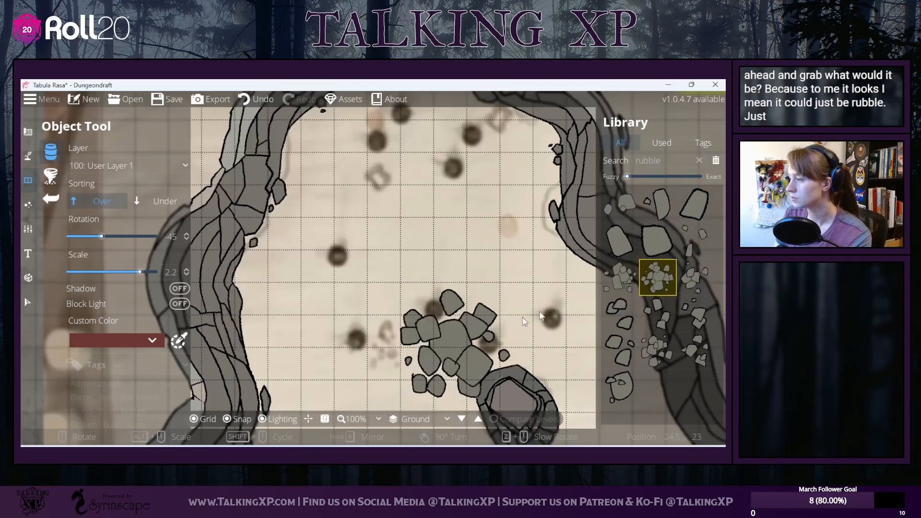
pyautogui.click(620, 278)
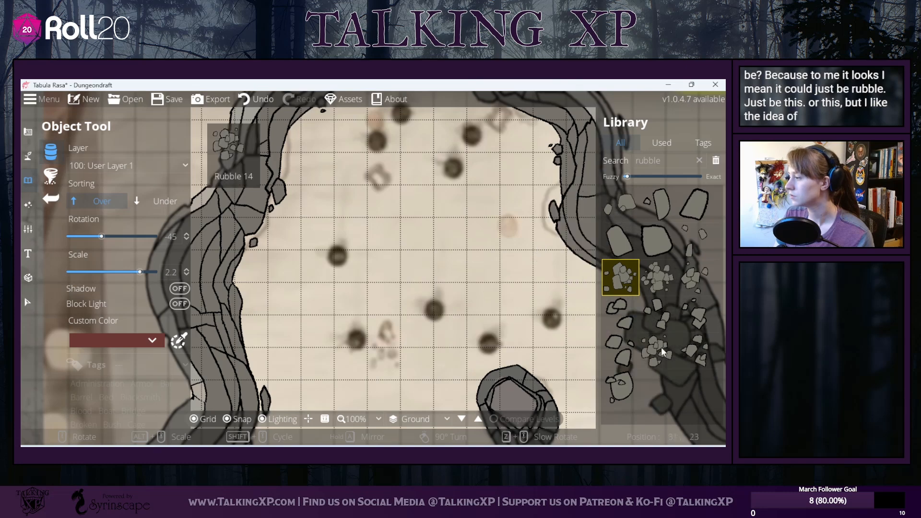
pyautogui.click(696, 277)
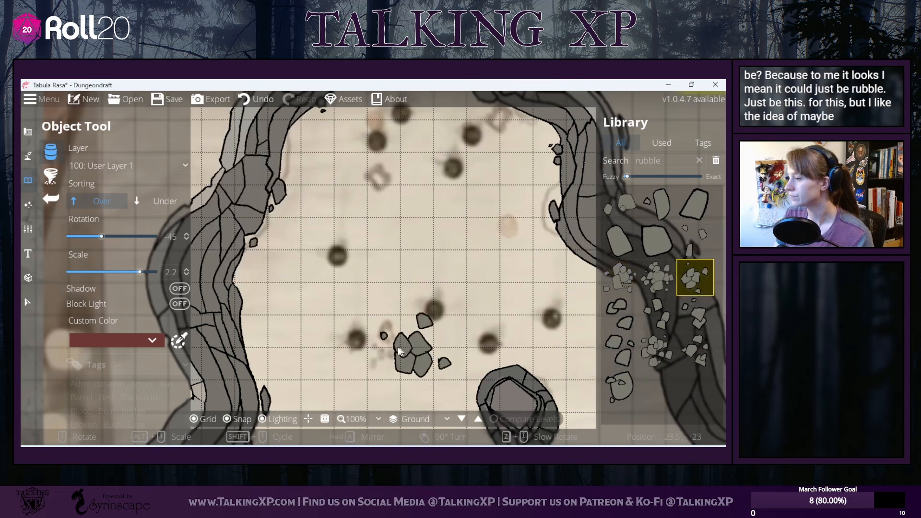
pyautogui.scroll(-1, 396, 340)
pyautogui.scroll(-9, 397, 340)
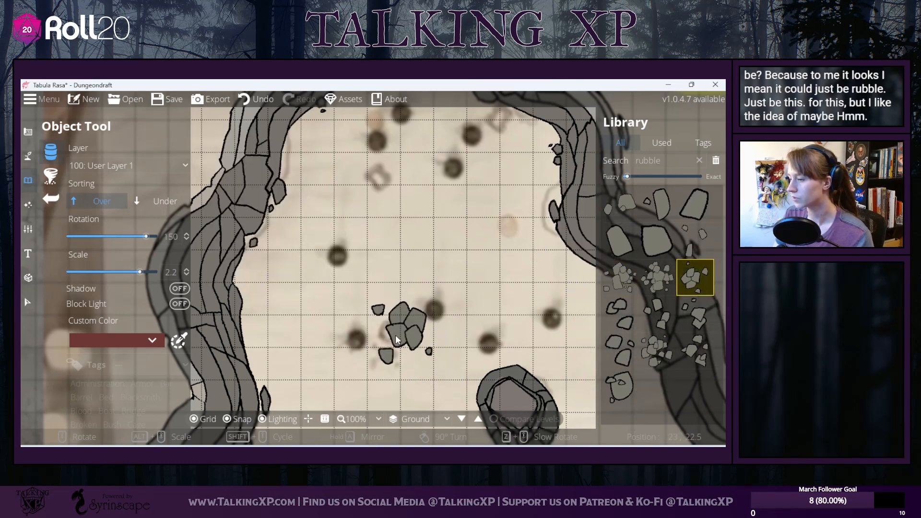
pyautogui.keyDown('alt'); pyautogui.scroll(3, 383, 344); pyautogui.keyUp('alt')
pyautogui.keyDown('alt'); pyautogui.scroll(-13, 382, 346); pyautogui.keyUp('alt')
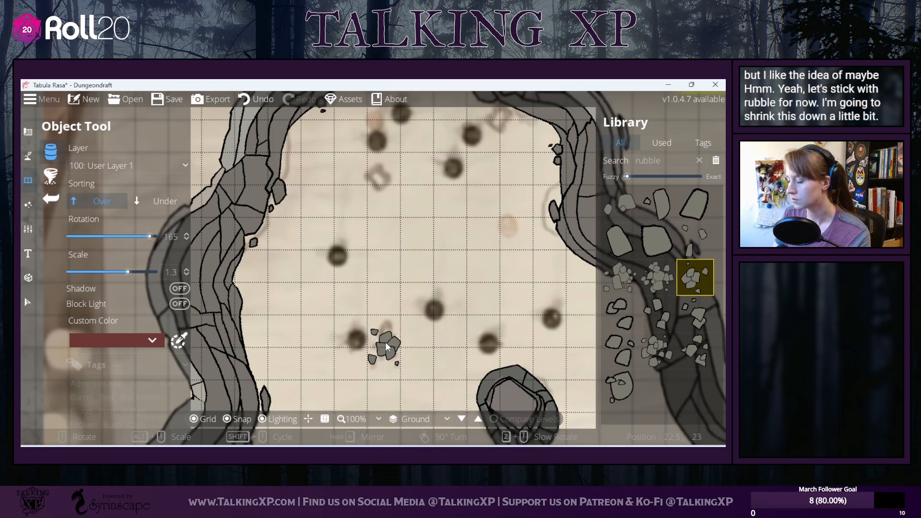
pyautogui.click(235, 419)
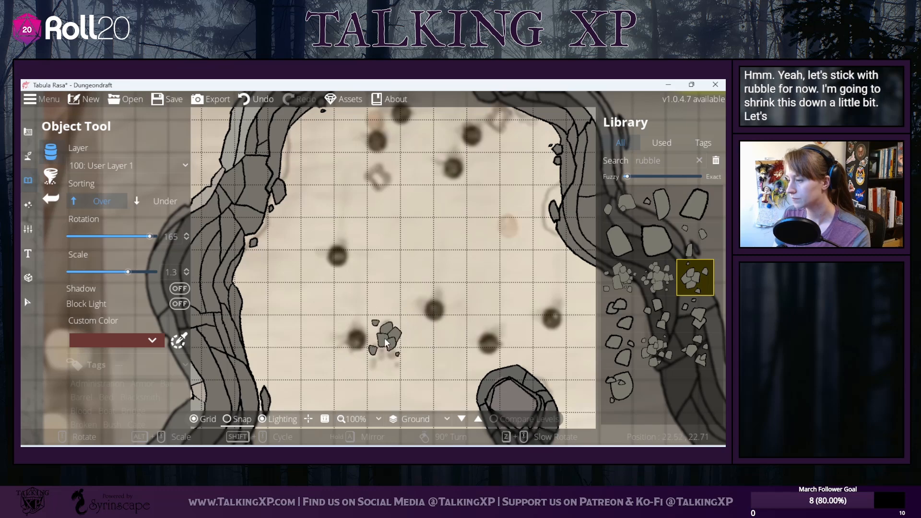
pyautogui.click(385, 340)
# Step: Examine the whole cave and northern tunnel to consider where further rock layers could go outside the walls
pyautogui.moveTo(488, 247); pyautogui.dragTo(438, 355)
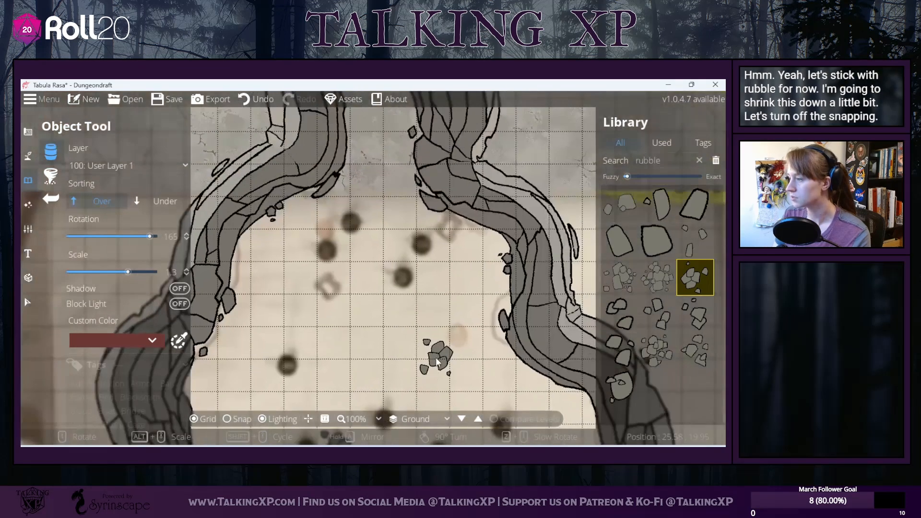
pyautogui.moveTo(379, 338); pyautogui.dragTo(425, 141)
pyautogui.scroll(-5, 374, 287)
pyautogui.scroll(3, 374, 287)
pyautogui.scroll(2, 375, 287)
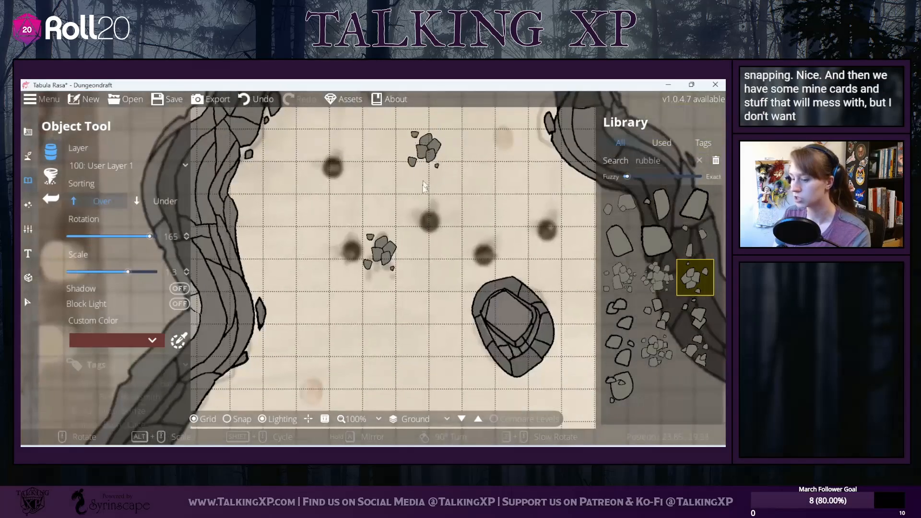
pyautogui.scroll(2, 416, 218)
pyautogui.scroll(-3, 416, 218)
pyautogui.scroll(-2, 416, 218)
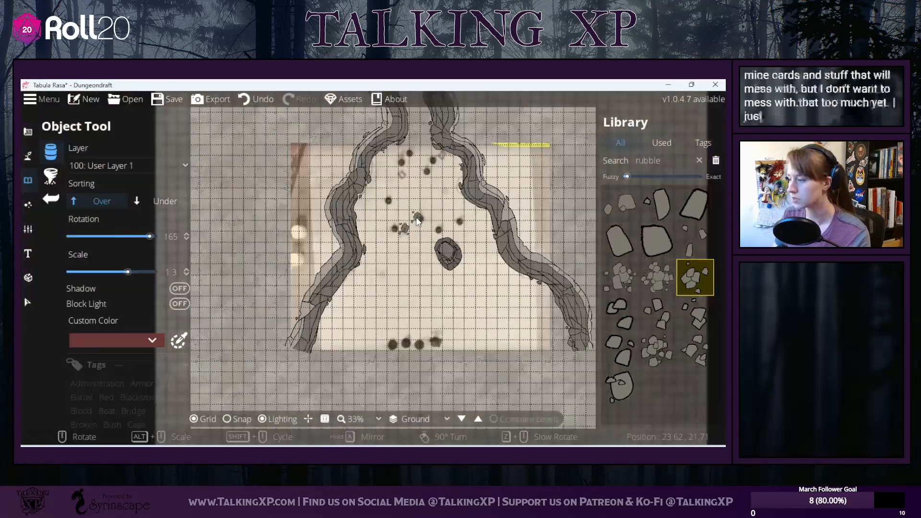
pyautogui.moveTo(416, 217); pyautogui.dragTo(383, 327)
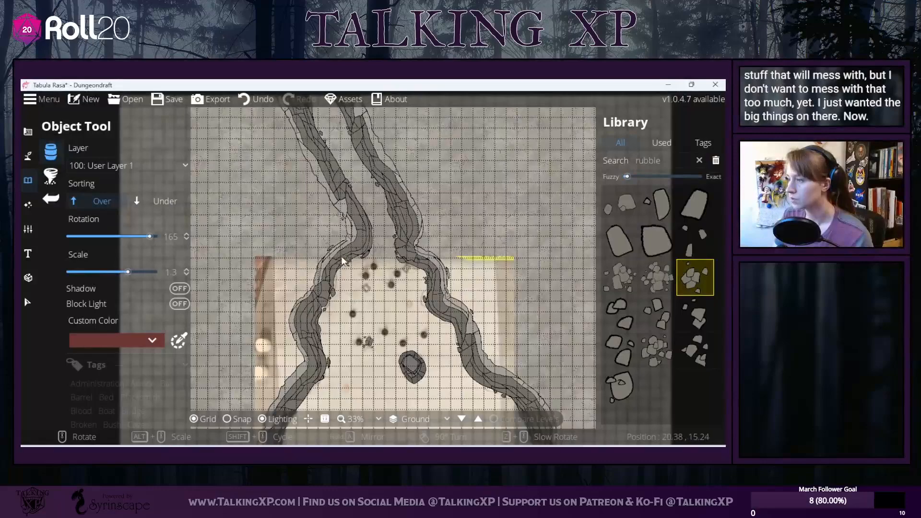
pyautogui.moveTo(291, 363); pyautogui.dragTo(318, 240)
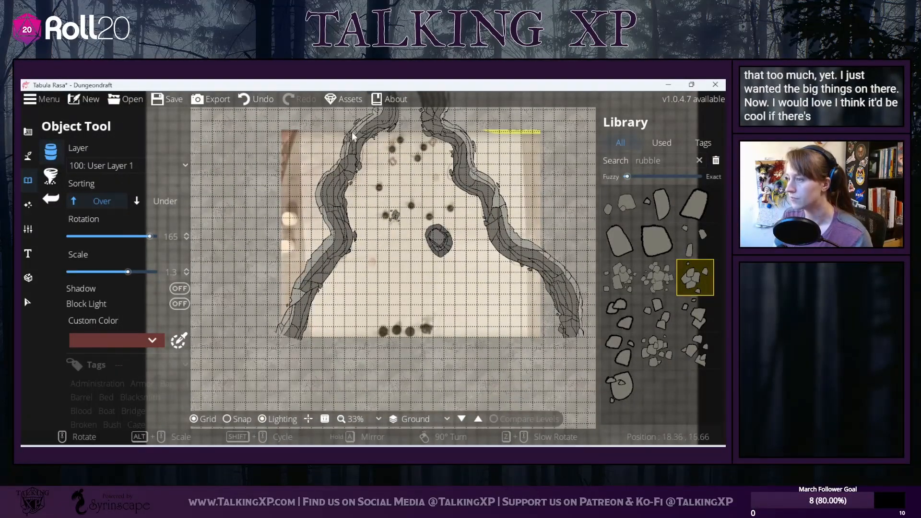
pyautogui.moveTo(356, 120); pyautogui.dragTo(321, 212)
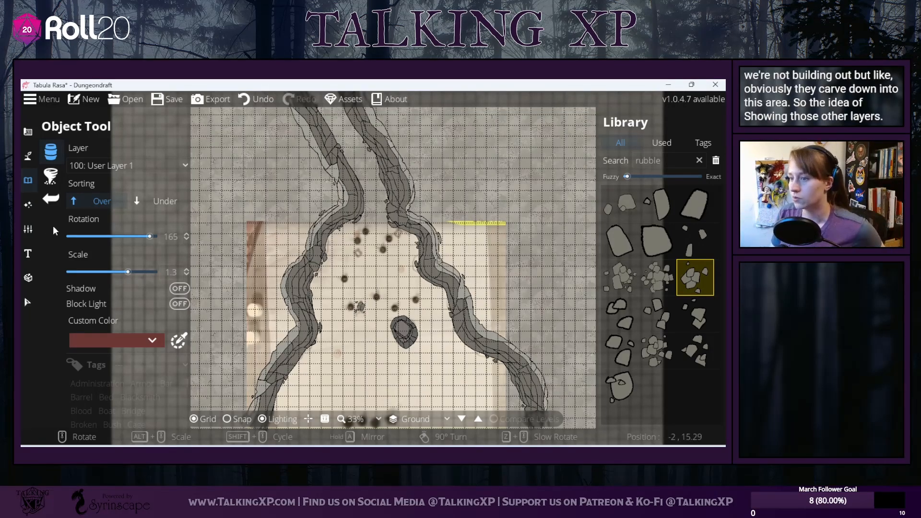
pyautogui.press('Down')
# Step: Start a second width 3 cliff path with snapping on, following the west cave wall at a distance from its south end up to the tunnel mouth
pyautogui.click(28, 155)
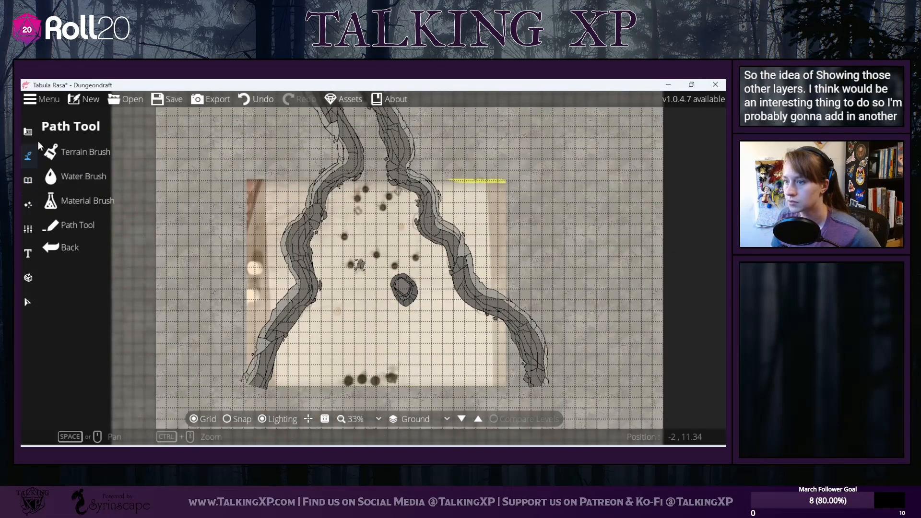
pyautogui.click(71, 229)
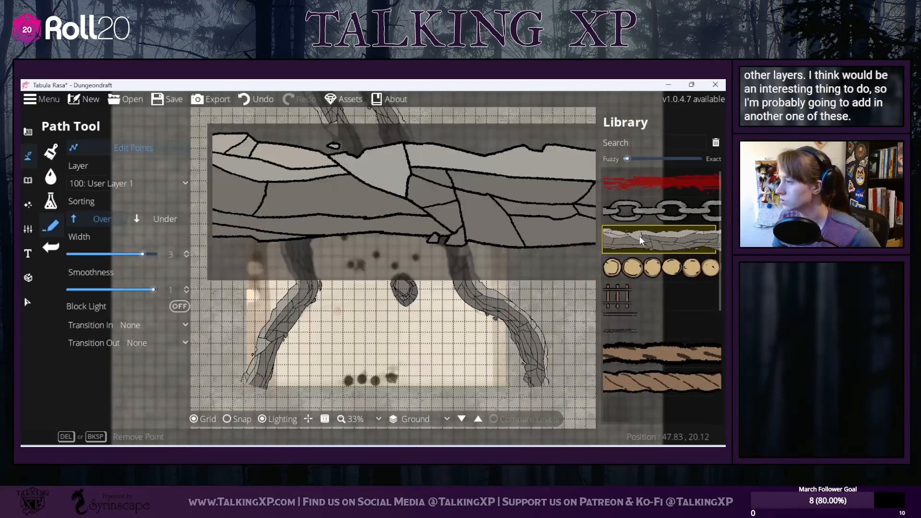
pyautogui.scroll(4, 228, 368)
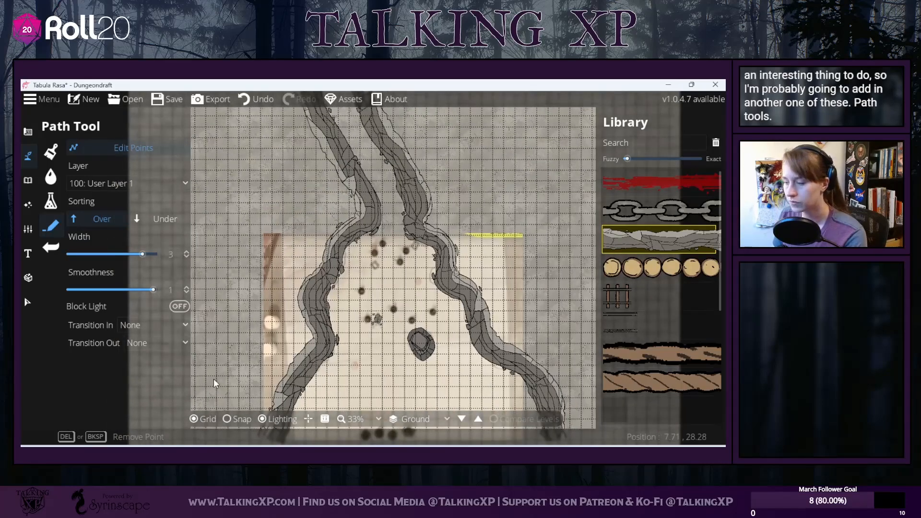
pyautogui.scroll(-4, 240, 367)
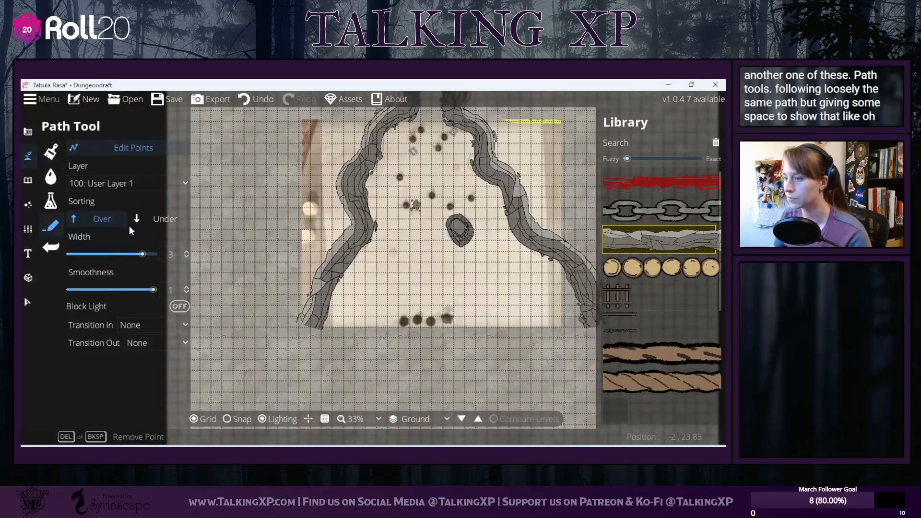
pyautogui.click(134, 148)
pyautogui.click(272, 337)
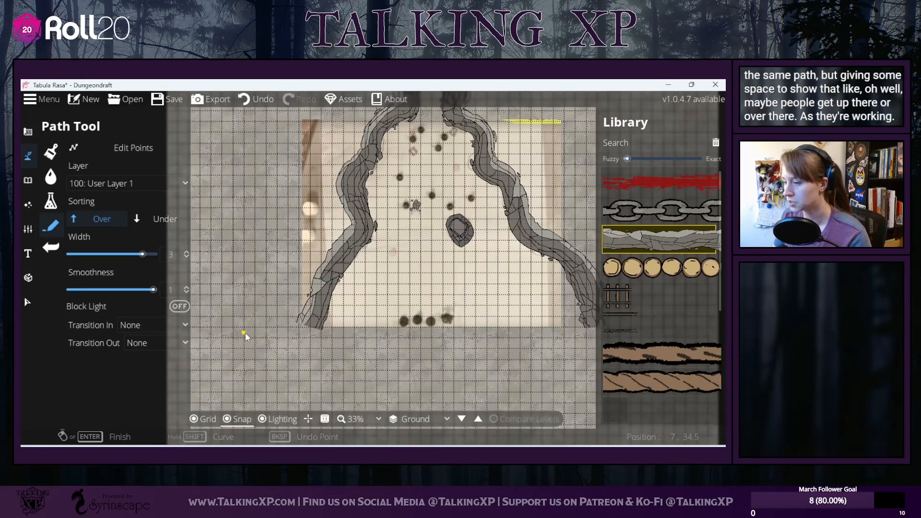
pyautogui.click(279, 327)
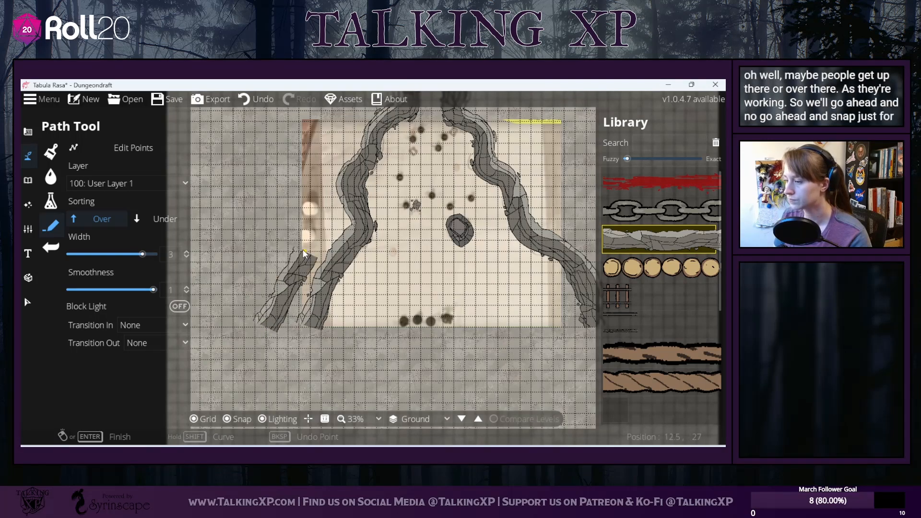
pyautogui.moveTo(315, 215); pyautogui.dragTo(286, 308)
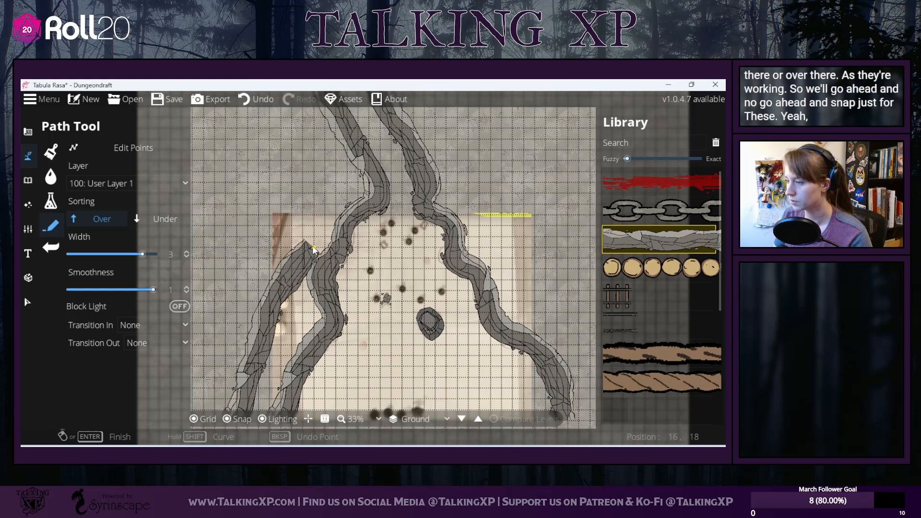
pyautogui.click(338, 208)
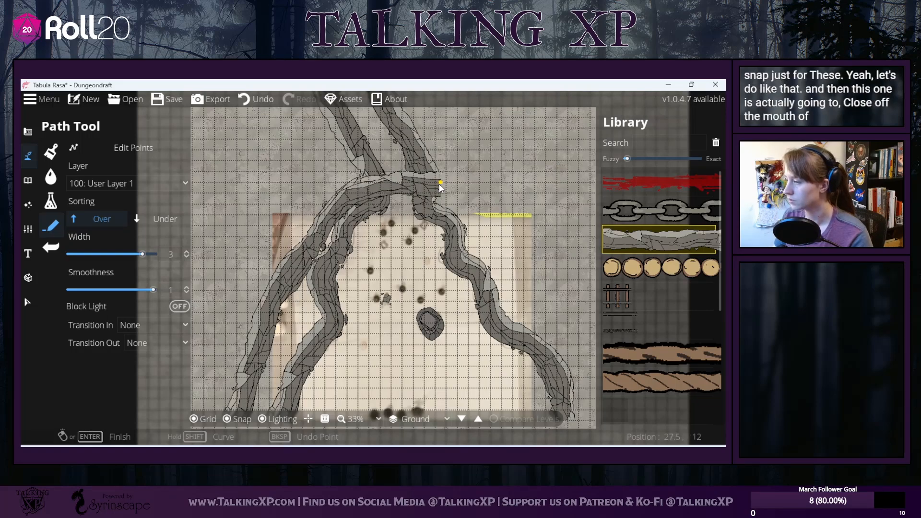
# Step: Continue the outer cliff path beyond the tunnel mouth and down outside the east wall, finishing it level with the cave's south end
pyautogui.click(477, 227)
pyautogui.moveTo(498, 276); pyautogui.dragTo(385, 173)
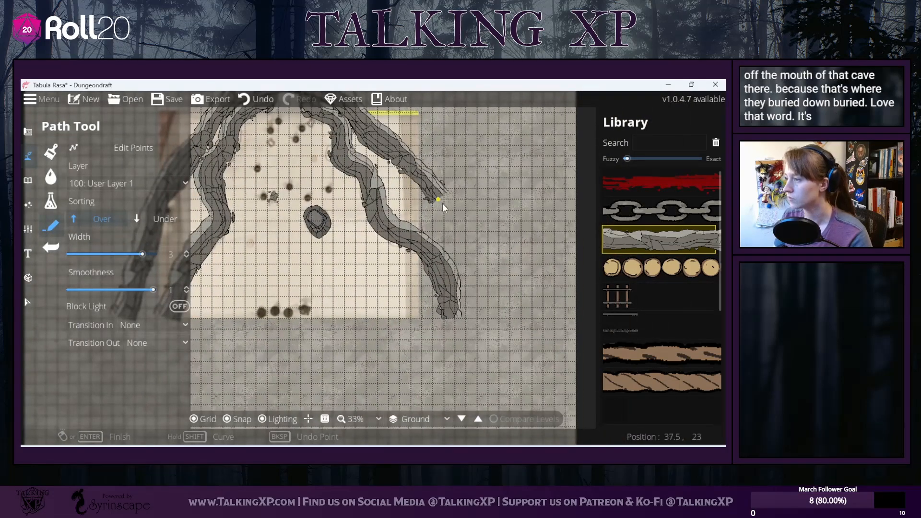
pyautogui.click(441, 201)
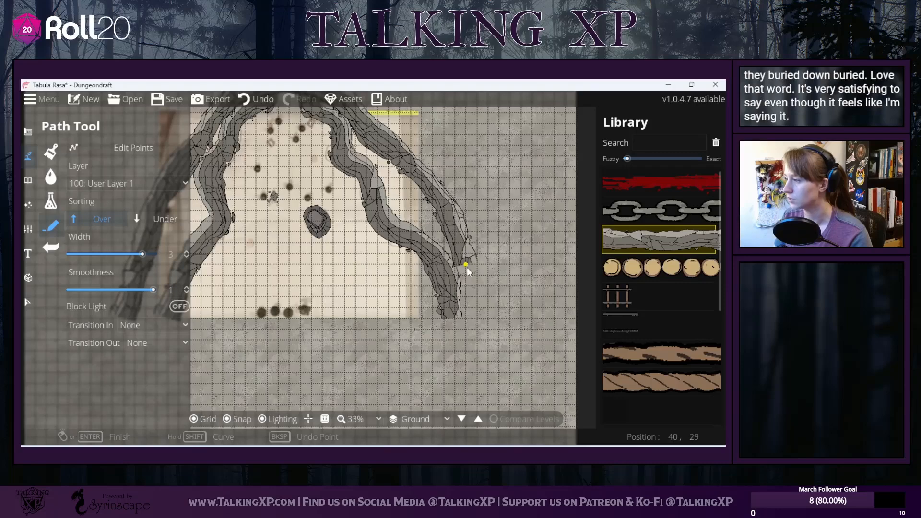
pyautogui.rightClick(476, 321)
# Step: Edit the outer path's points northeast of the cave, pulling them slightly inward to tighten the curve
pyautogui.moveTo(316, 272); pyautogui.dragTo(426, 308)
pyautogui.click(133, 148)
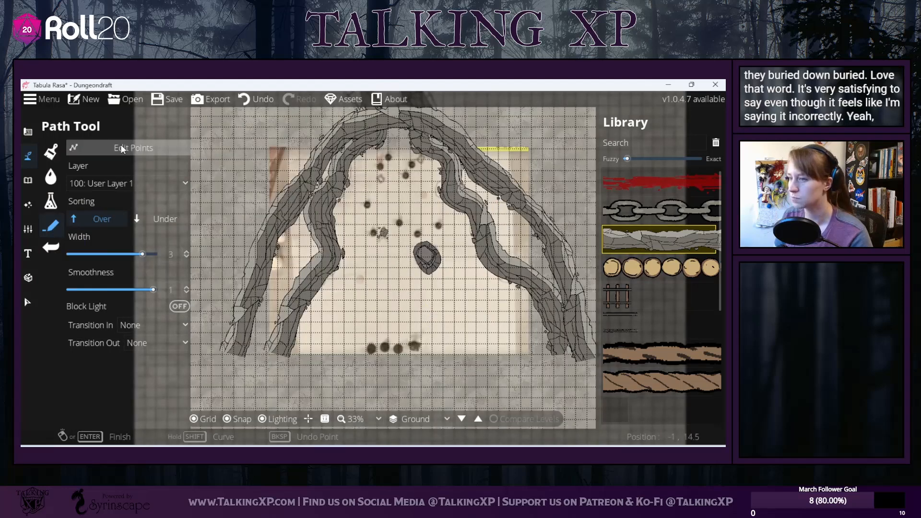
pyautogui.click(438, 130)
pyautogui.moveTo(437, 121); pyautogui.dragTo(443, 138)
pyautogui.click(493, 176)
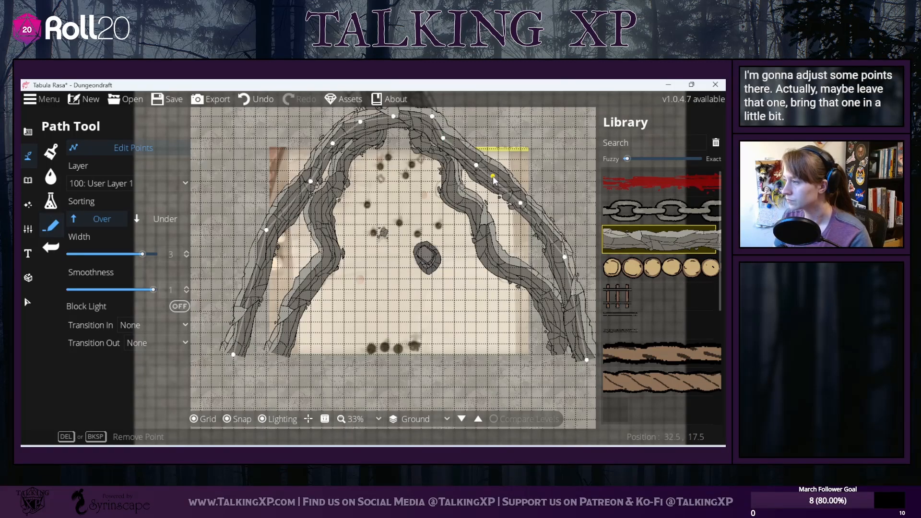
pyautogui.click(481, 170)
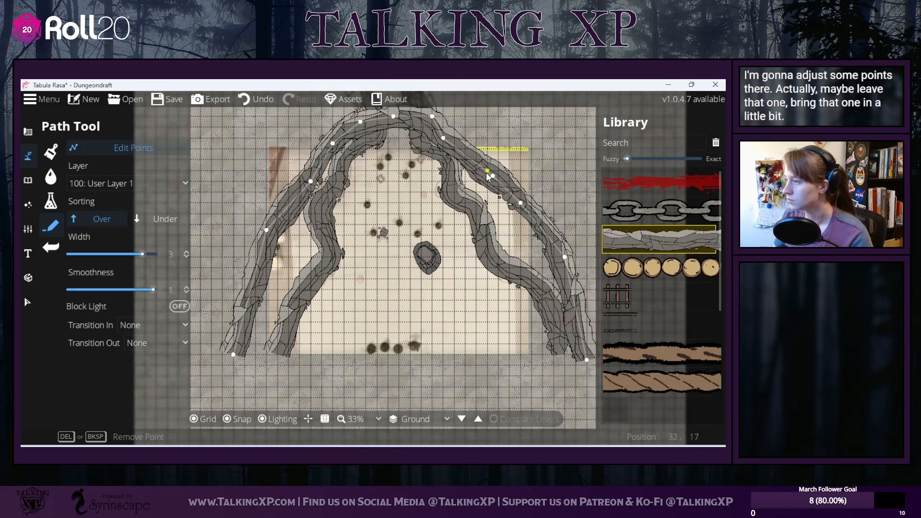
pyautogui.click(531, 214)
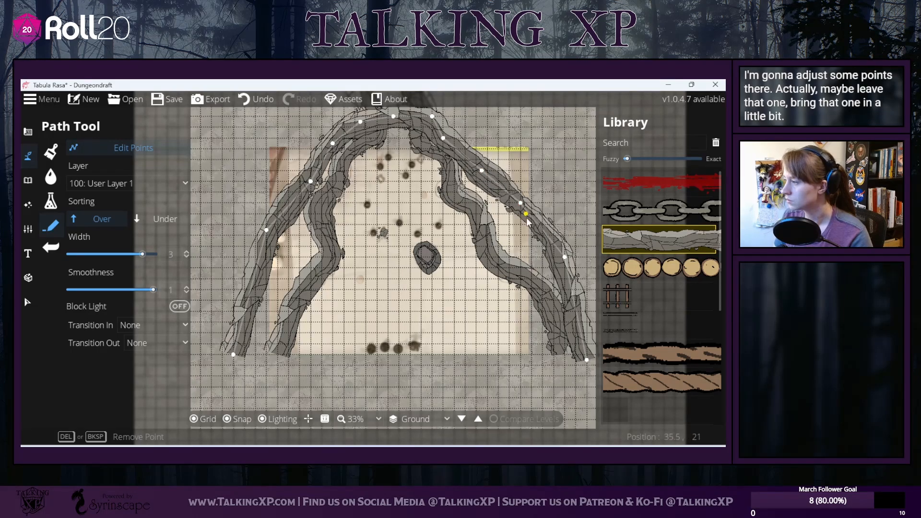
pyautogui.moveTo(531, 216); pyautogui.dragTo(526, 220)
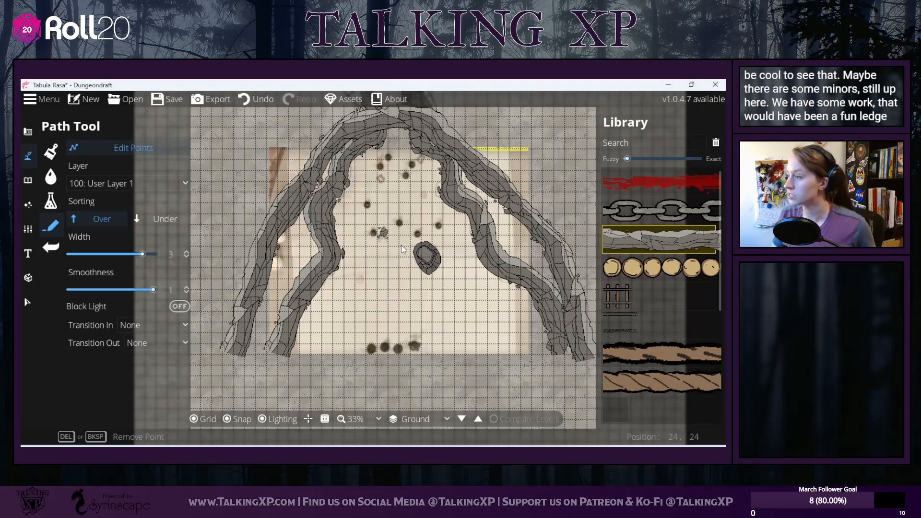
# Step: Reshape the outer path's northwest curve by moving one point down toward the southwest and adding another point above it
pyautogui.moveTo(417, 310)
pyautogui.mouseDown()
pyautogui.moveTo(398, 295)
pyautogui.moveTo(430, 323)
pyautogui.mouseUp()
pyautogui.click(337, 166)
pyautogui.moveTo(343, 167); pyautogui.dragTo(337, 185)
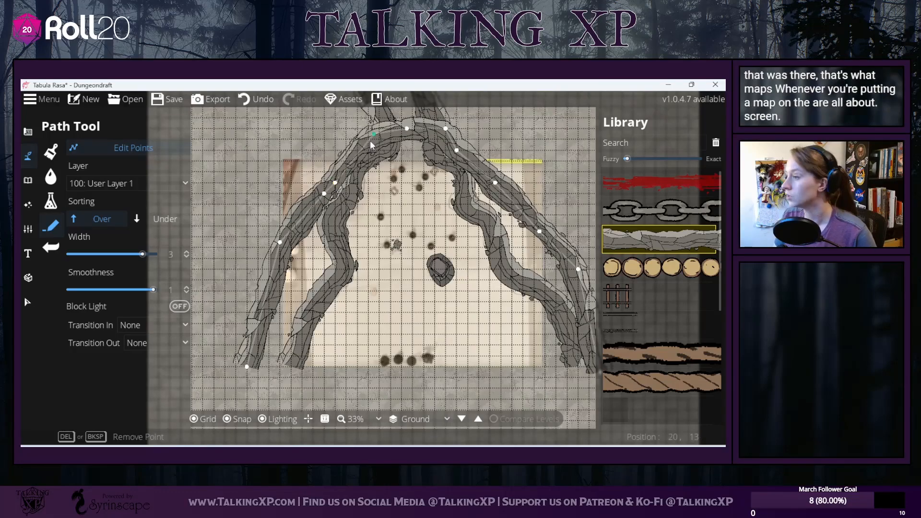
pyautogui.moveTo(359, 155); pyautogui.dragTo(352, 150)
# Step: Extend the inner west wall's south end about one grid square farther south
pyautogui.moveTo(459, 275); pyautogui.dragTo(393, 354)
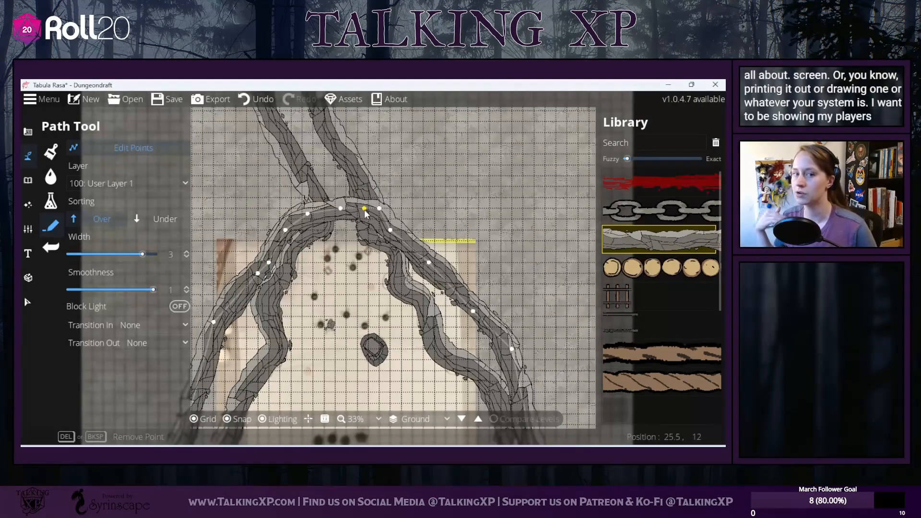
pyautogui.moveTo(376, 310); pyautogui.dragTo(411, 191)
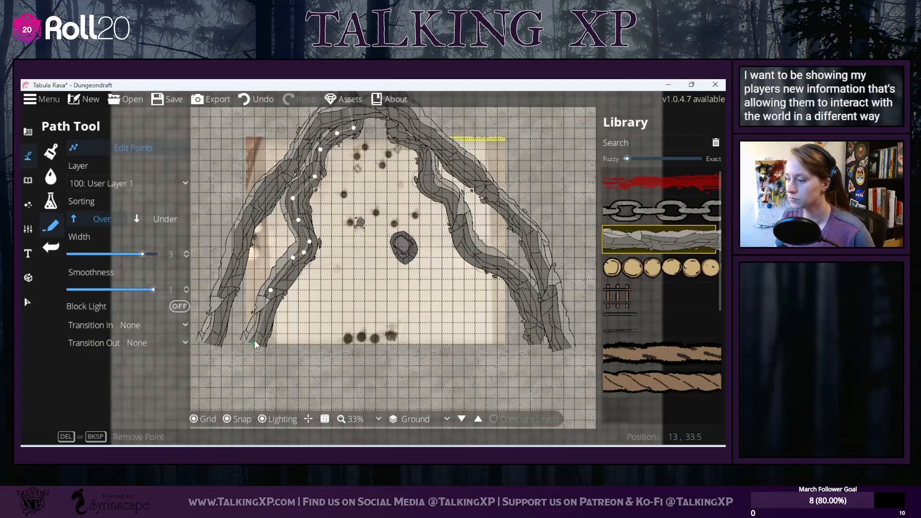
pyautogui.moveTo(252, 345); pyautogui.dragTo(253, 358)
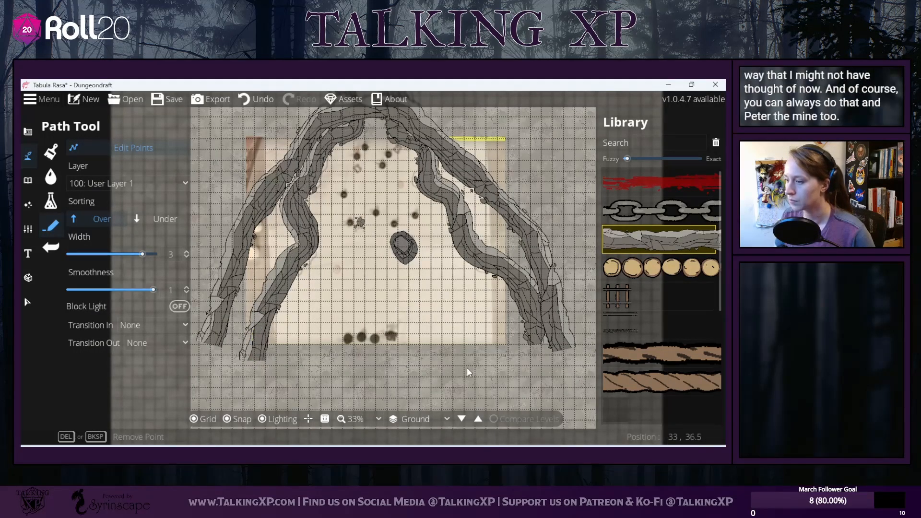
pyautogui.moveTo(534, 346); pyautogui.dragTo(530, 350)
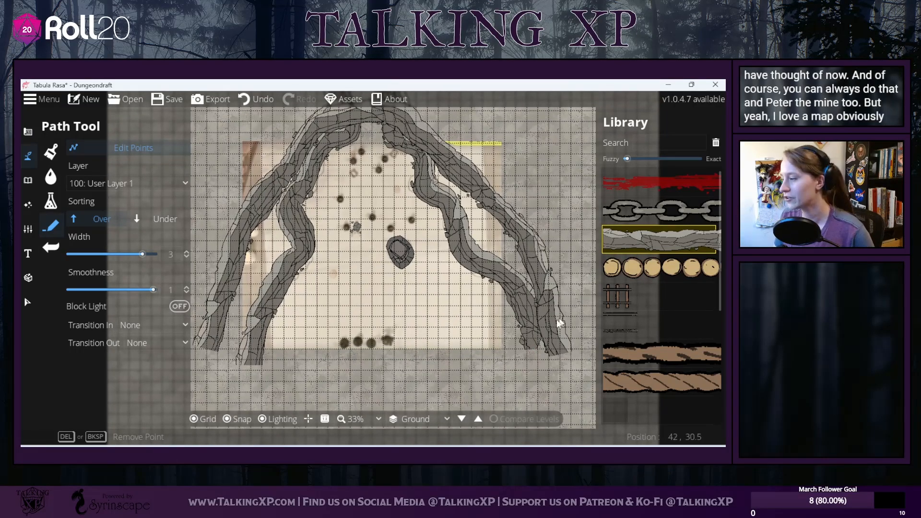
pyautogui.moveTo(398, 283); pyautogui.dragTo(387, 350)
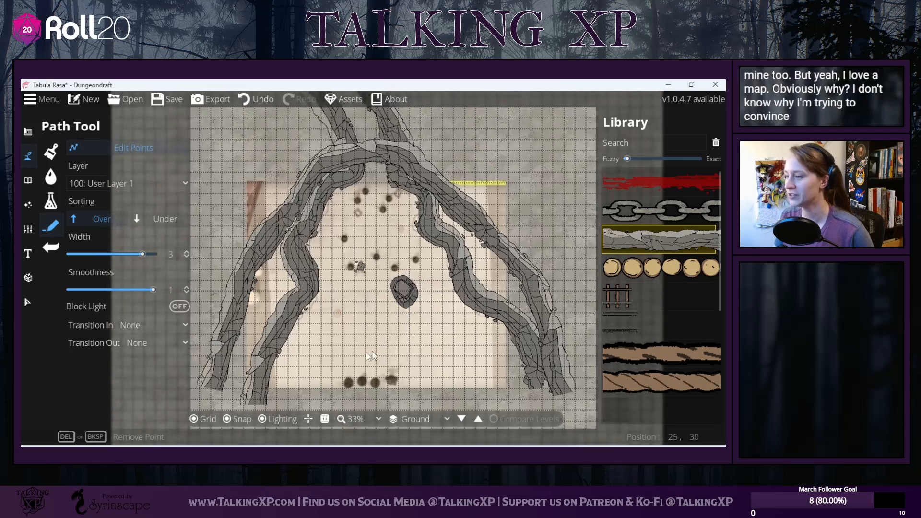
pyautogui.moveTo(313, 353); pyautogui.dragTo(379, 278)
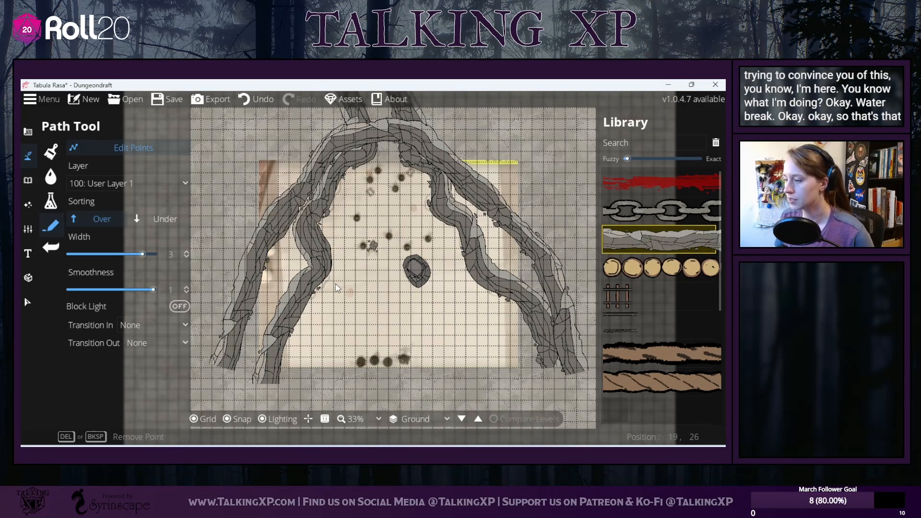
# Step: Lower the trace image's opacity to 0.37
pyautogui.click(27, 253)
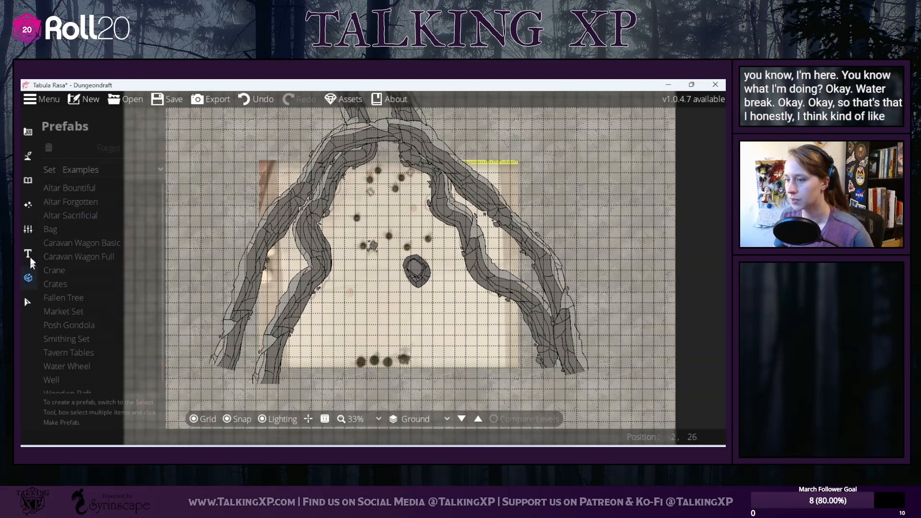
pyautogui.click(27, 229)
pyautogui.click(75, 210)
pyautogui.moveTo(153, 255); pyautogui.dragTo(115, 255)
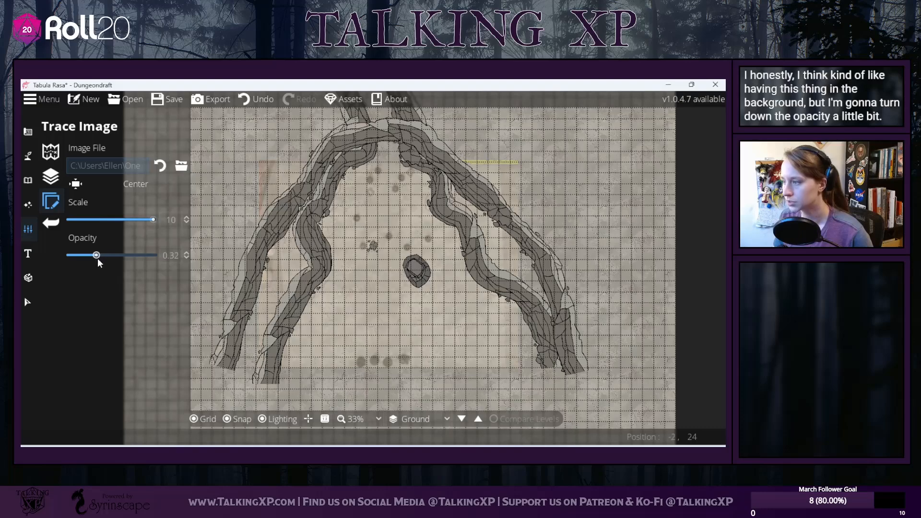
# Step: Switch to the Roof tool for placing house roofs on the upper level outside the cave walls
pyautogui.moveTo(565, 202)
pyautogui.mouseDown()
pyautogui.moveTo(580, 266)
pyautogui.moveTo(539, 181)
pyautogui.moveTo(556, 170)
pyautogui.moveTo(562, 181)
pyautogui.mouseUp()
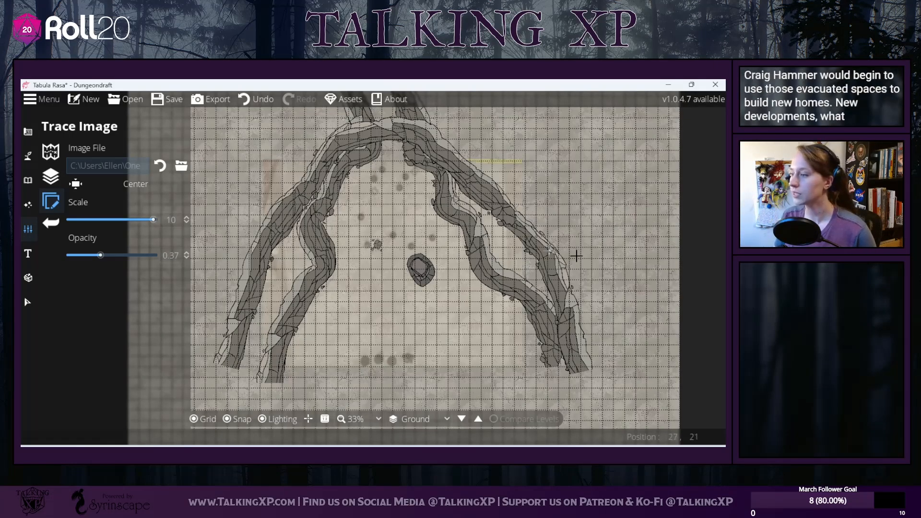
pyautogui.moveTo(555, 260); pyautogui.dragTo(552, 231)
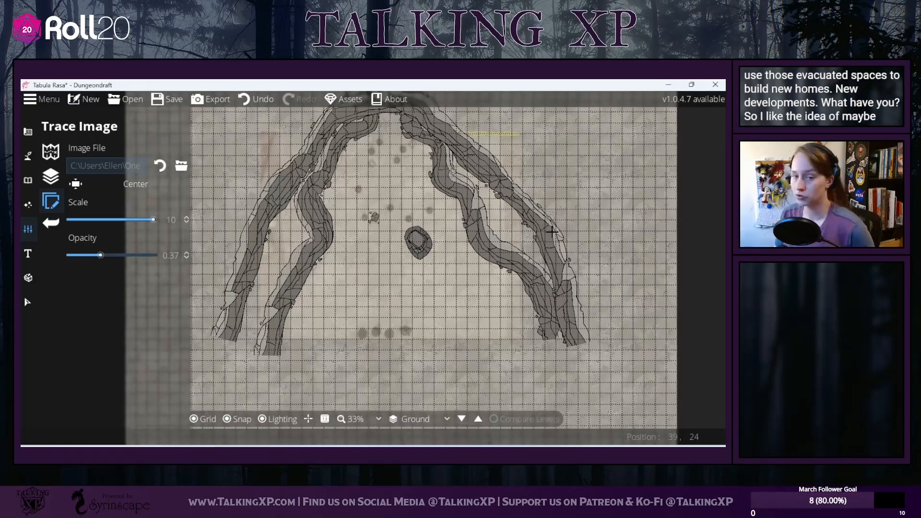
pyautogui.moveTo(424, 293); pyautogui.dragTo(458, 323)
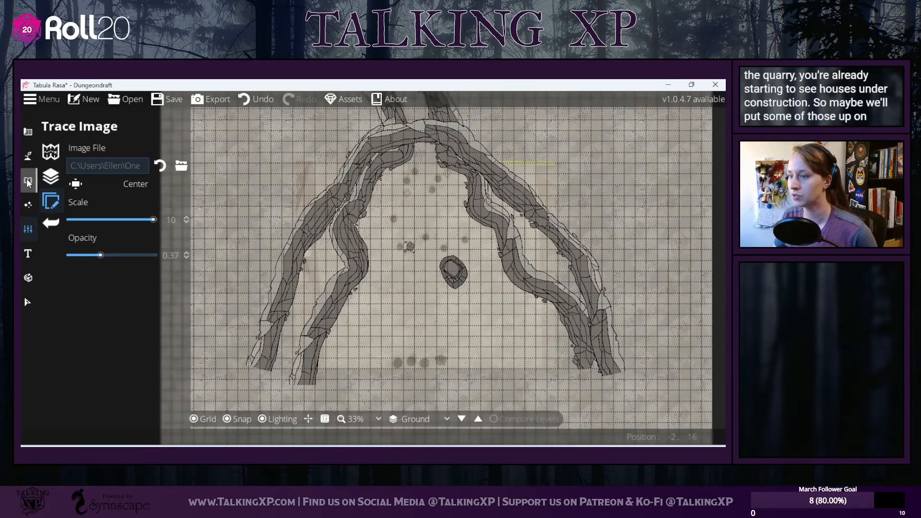
pyautogui.click(28, 156)
pyautogui.click(27, 180)
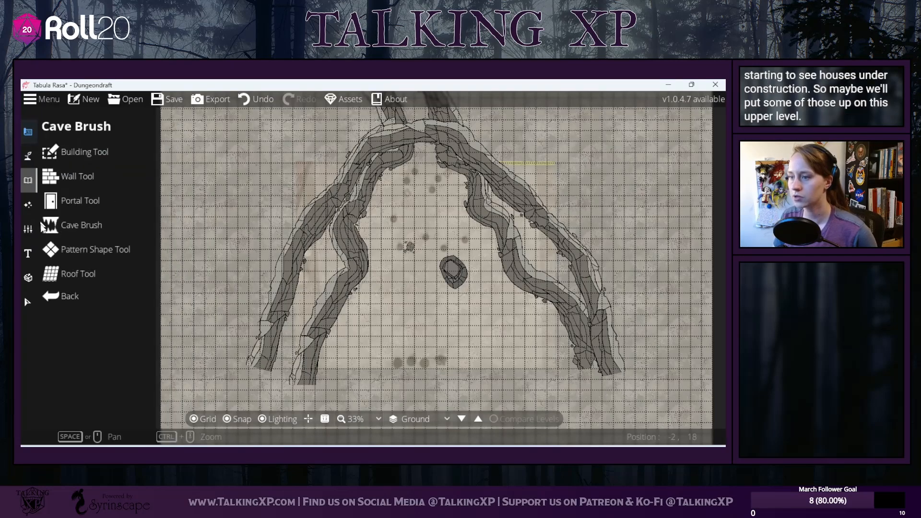
pyautogui.click(74, 274)
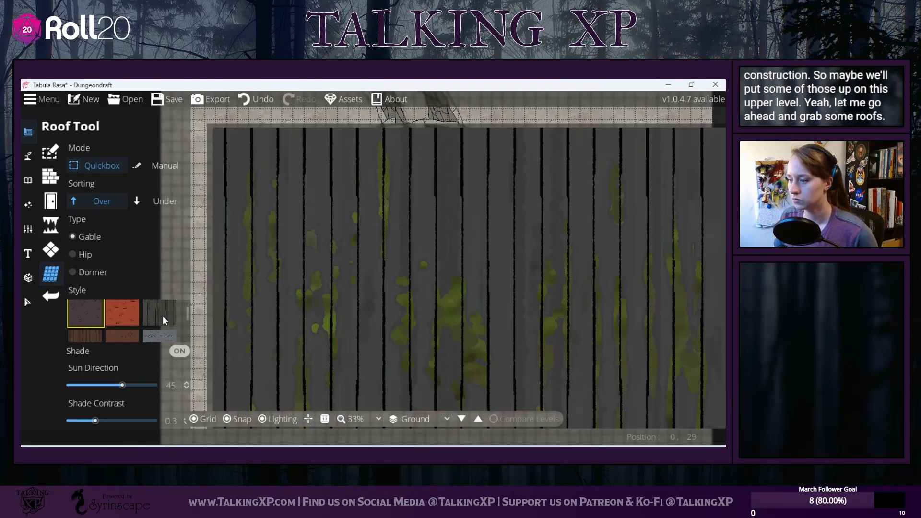
# Step: Try a gable roof about 5 by 6 squares in the grey-brown check-pattern style west of the outer wall, and undo it
pyautogui.scroll(-1, 162, 316)
pyautogui.click(163, 315)
pyautogui.scroll(-1, 162, 316)
pyautogui.click(91, 335)
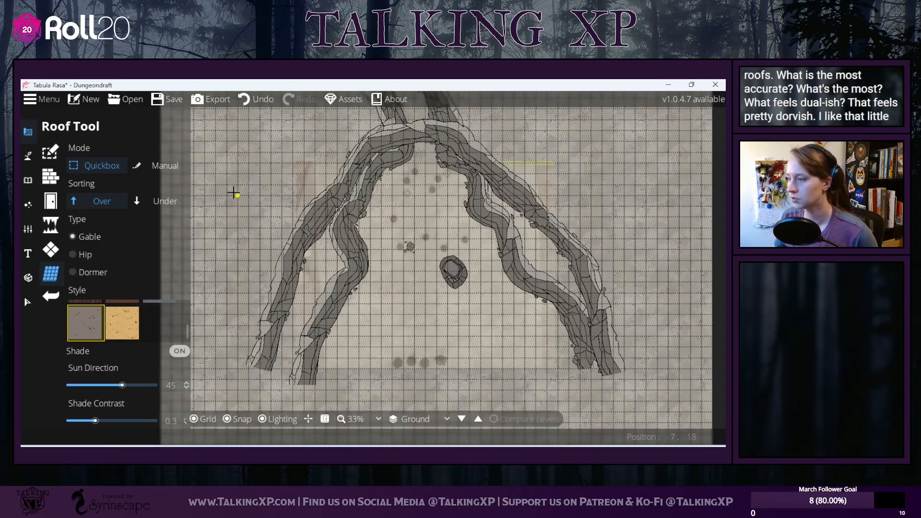
pyautogui.moveTo(234, 192); pyautogui.dragTo(293, 260)
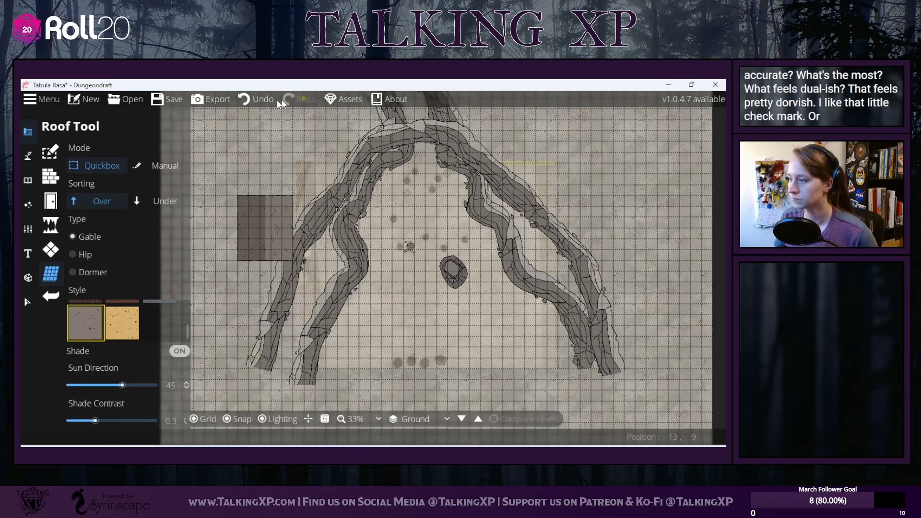
pyautogui.click(240, 99)
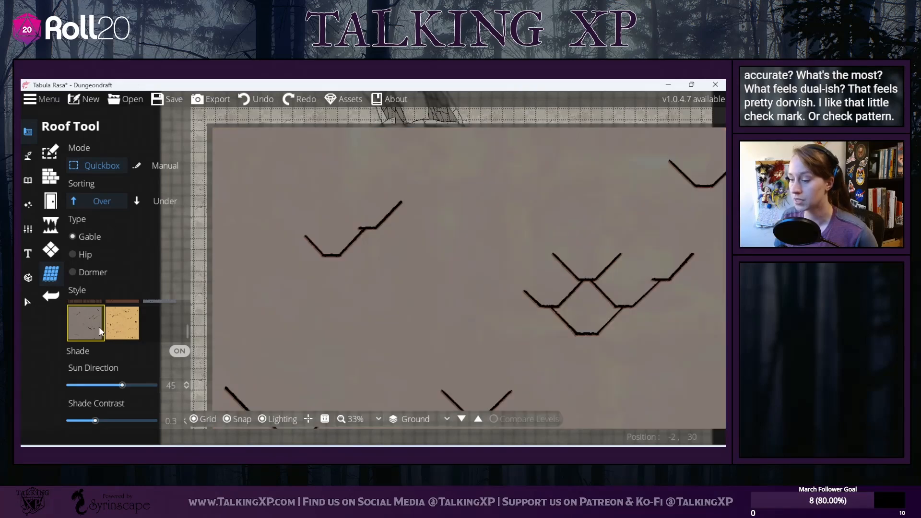
# Step: Place a gable roof about 6 by 7 squares in the dark purple-grey style west of the outer cliff wall
pyautogui.scroll(3, 99, 327)
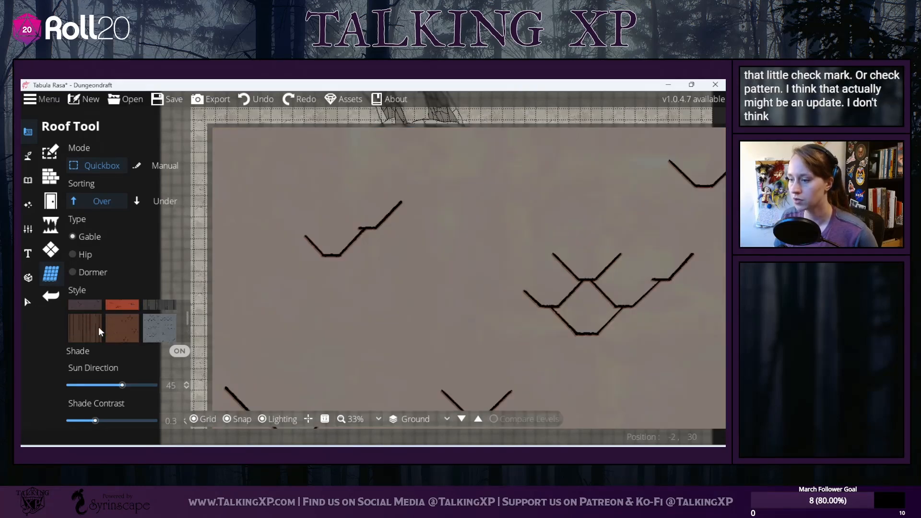
pyautogui.click(98, 327)
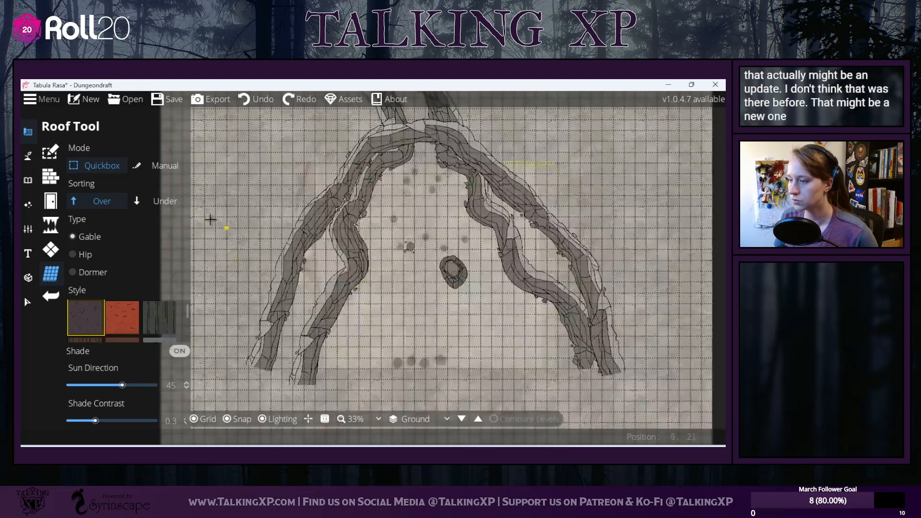
pyautogui.moveTo(210, 219); pyautogui.dragTo(269, 295)
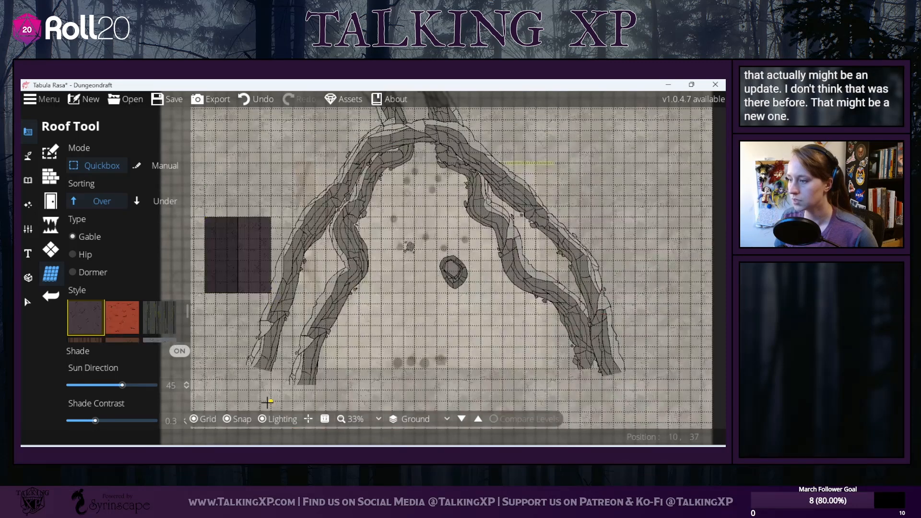
# Step: Undo the gable roof, compare the other roof styles and choose the dark purple-grey style with the angular scale pattern
pyautogui.click(254, 101)
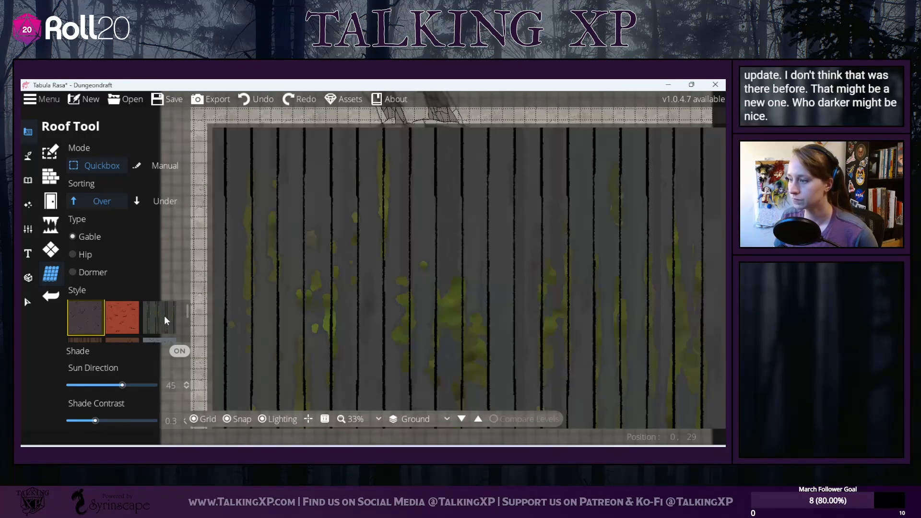
pyautogui.scroll(-2, 133, 322)
pyautogui.scroll(-1, 133, 322)
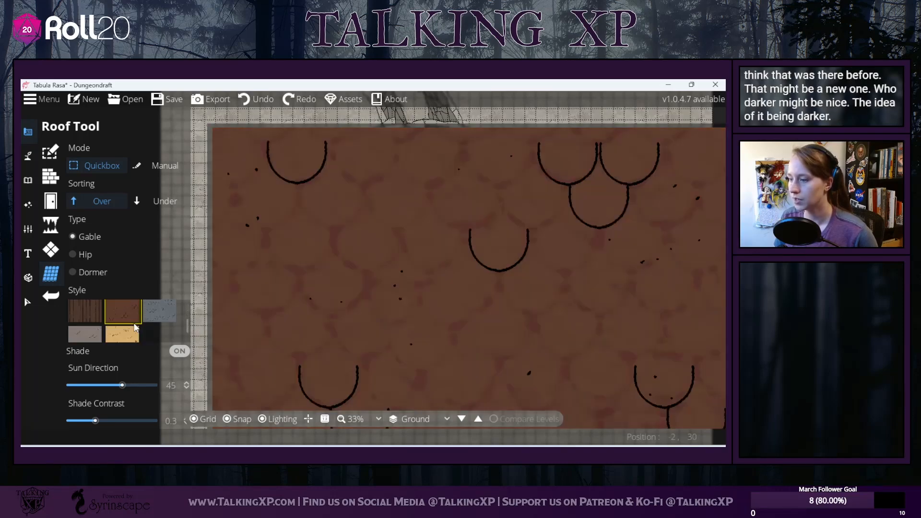
pyautogui.click(157, 305)
pyautogui.click(88, 335)
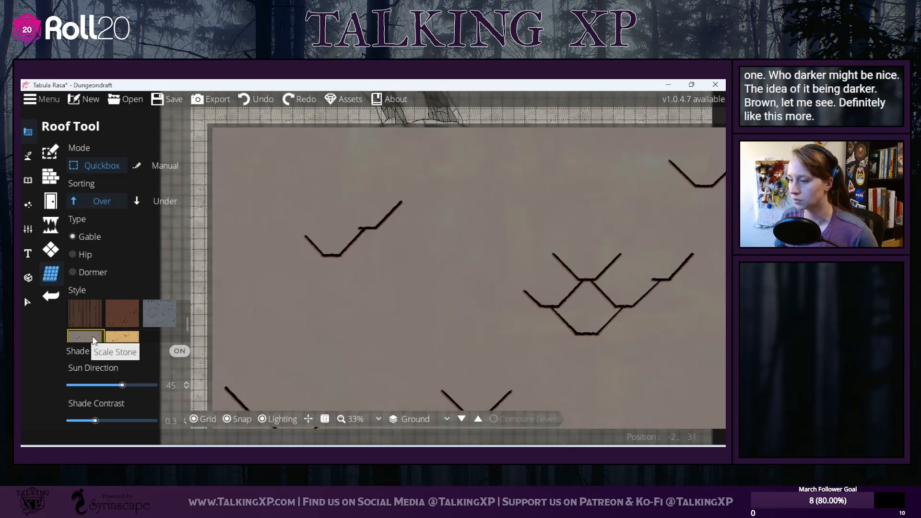
pyautogui.scroll(2, 88, 331)
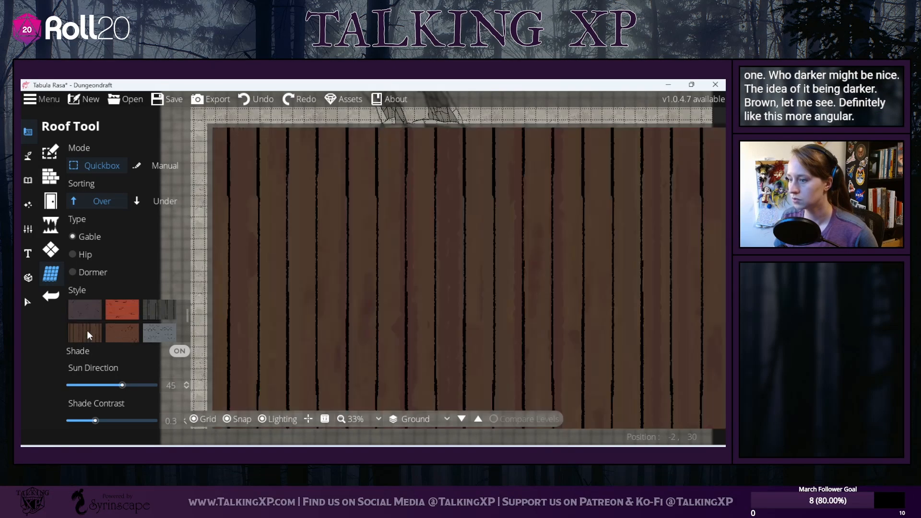
pyautogui.scroll(-1, 88, 324)
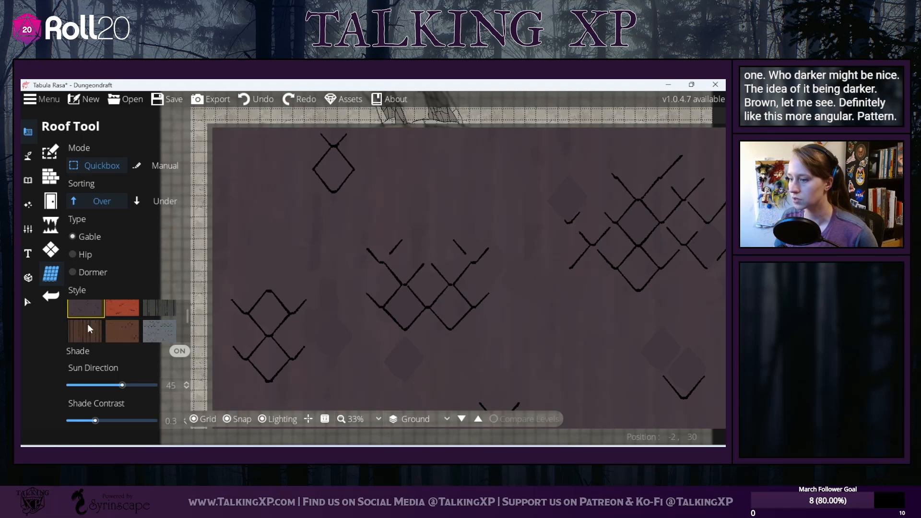
pyautogui.click(90, 305)
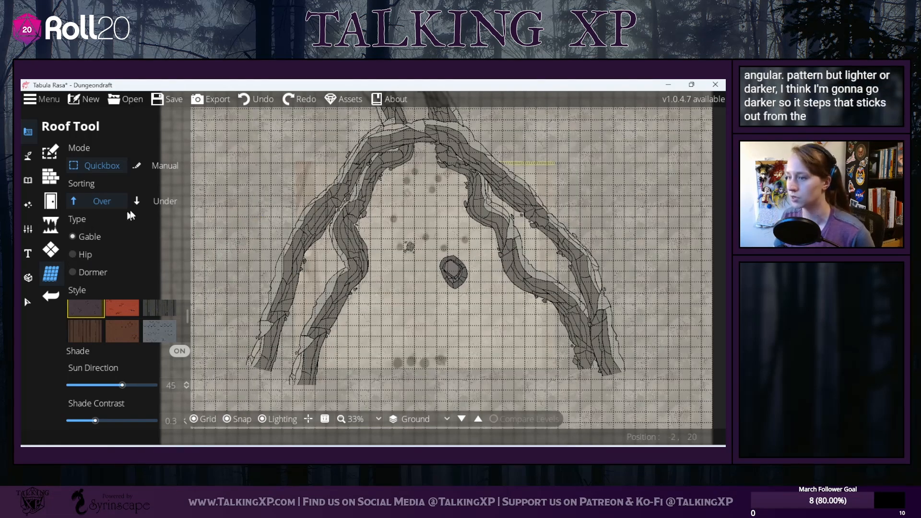
# Step: Place a dormer roof about 5 by 6 squares west of the outer cliff wall, in the upper part of the map
pyautogui.click(86, 268)
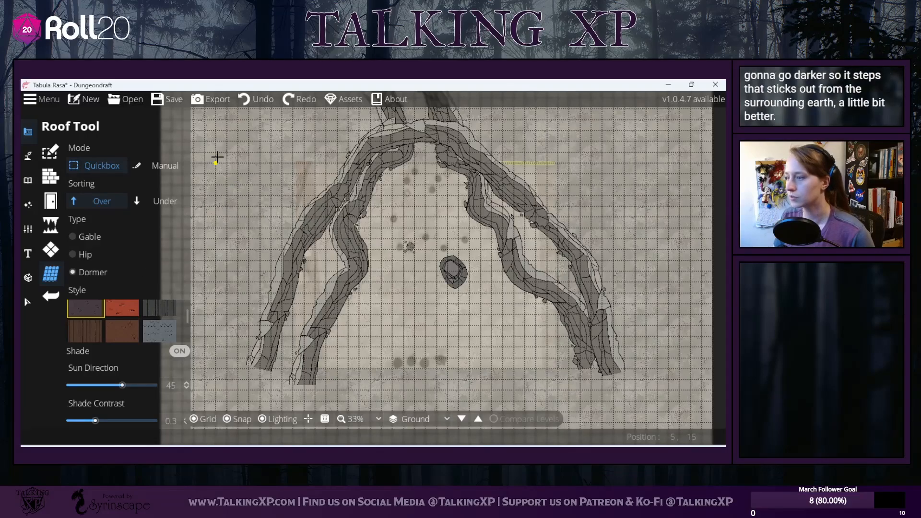
pyautogui.moveTo(217, 156); pyautogui.dragTo(276, 221)
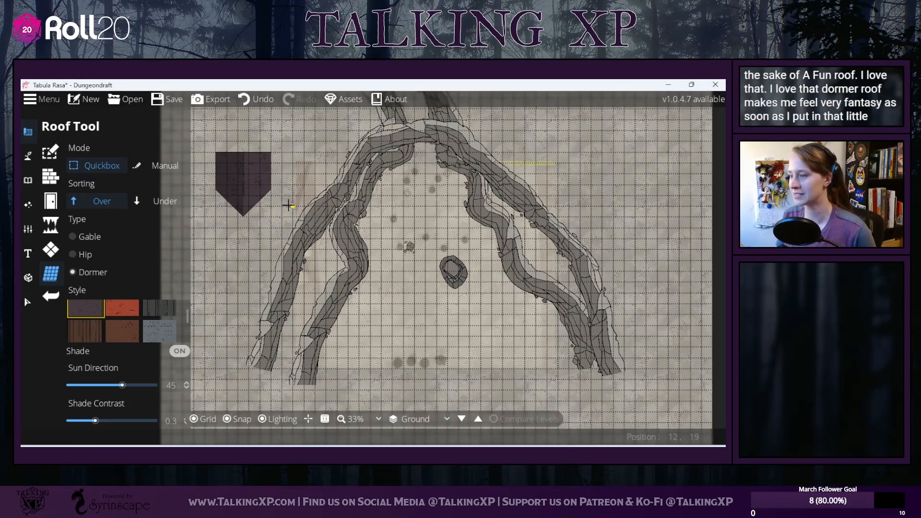
pyautogui.hotkey('ctrl', 'z')
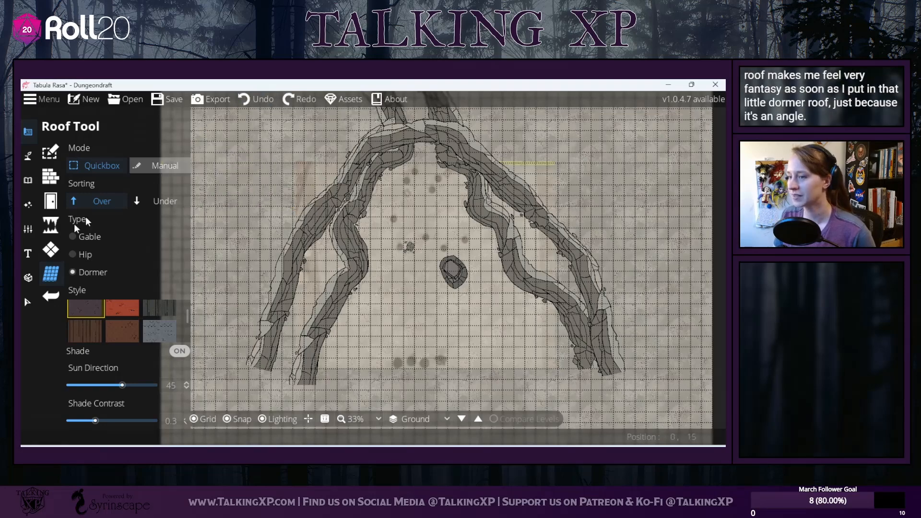
pyautogui.click(286, 101)
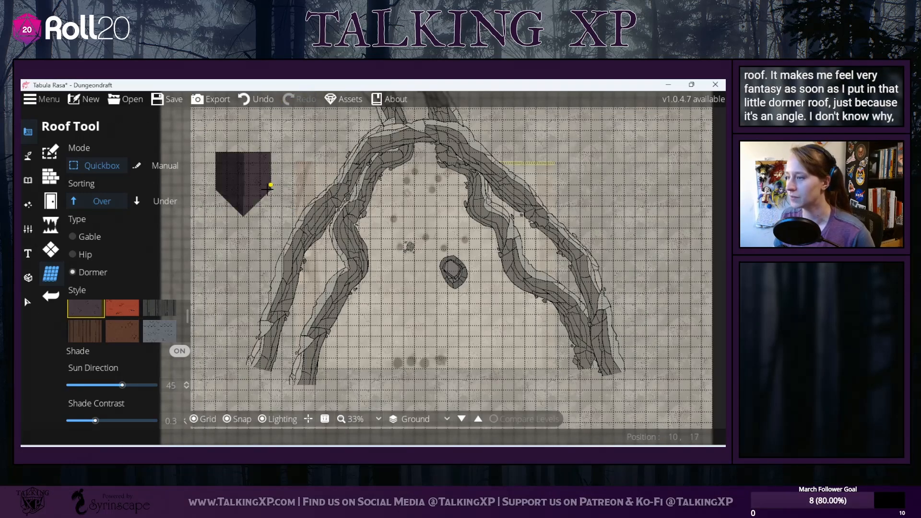
# Step: Move the dormer roof south so it sits against the west side of the outer cliff wall
pyautogui.press('v')
pyautogui.moveTo(244, 174); pyautogui.dragTo(247, 281)
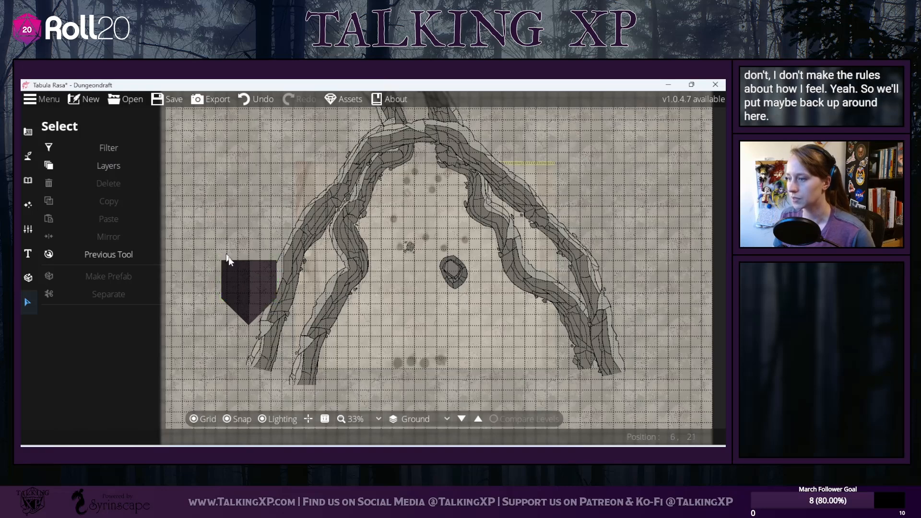
pyautogui.click(250, 289)
pyautogui.click(111, 191)
pyautogui.click(261, 94)
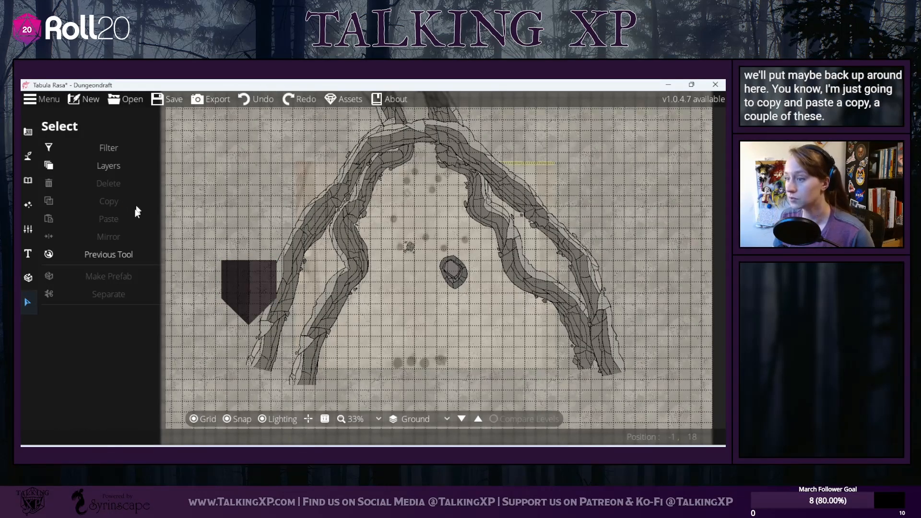
# Step: Copy the dormer roof and place two copies, one just north of the original and one east of the outer cliff wall
pyautogui.click(254, 306)
pyautogui.click(131, 201)
pyautogui.click(111, 220)
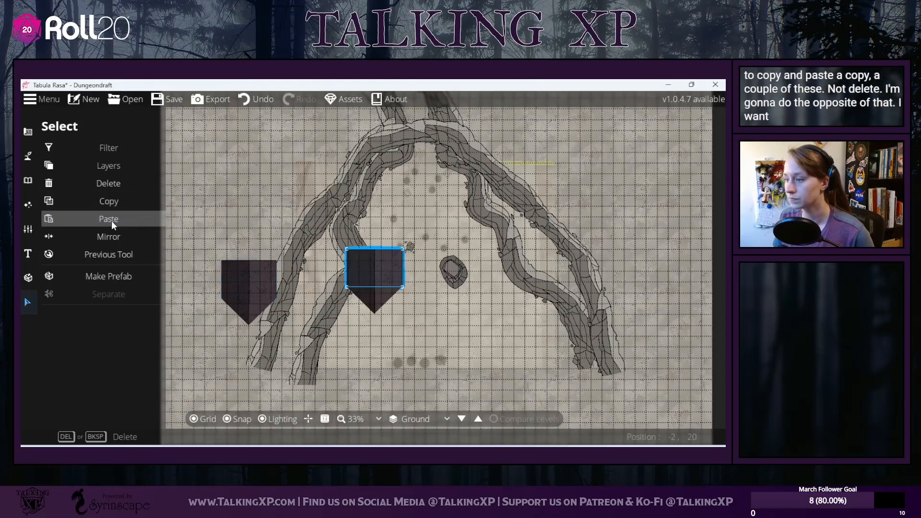
pyautogui.moveTo(377, 275); pyautogui.dragTo(572, 173)
pyautogui.hotkey('ctrl', 'v')
pyautogui.moveTo(422, 286); pyautogui.dragTo(633, 299)
pyautogui.moveTo(586, 163); pyautogui.dragTo(290, 213)
pyautogui.click(427, 274)
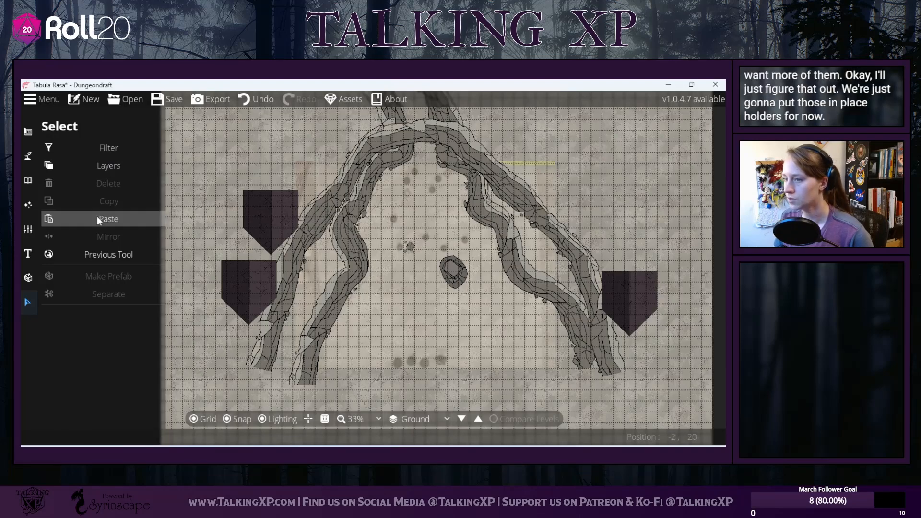
pyautogui.moveTo(645, 307); pyautogui.dragTo(623, 242)
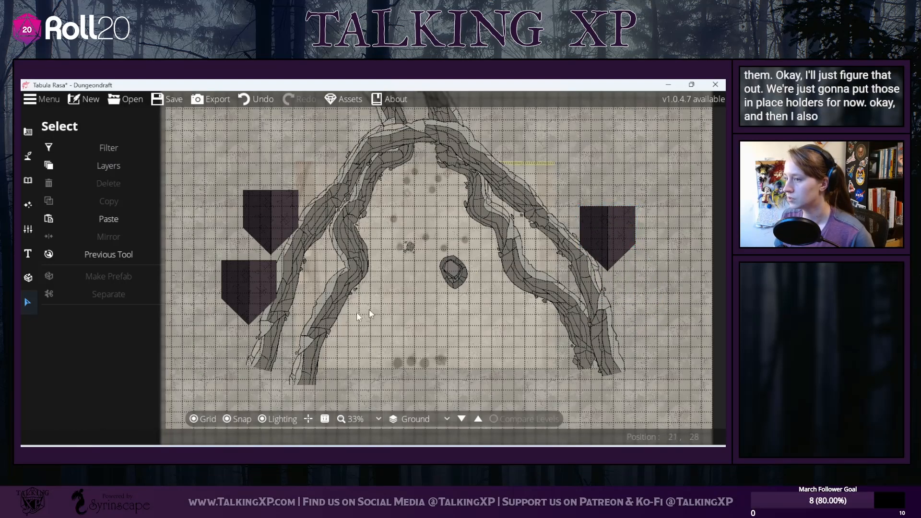
pyautogui.moveTo(213, 235); pyautogui.dragTo(263, 300)
pyautogui.click(256, 226)
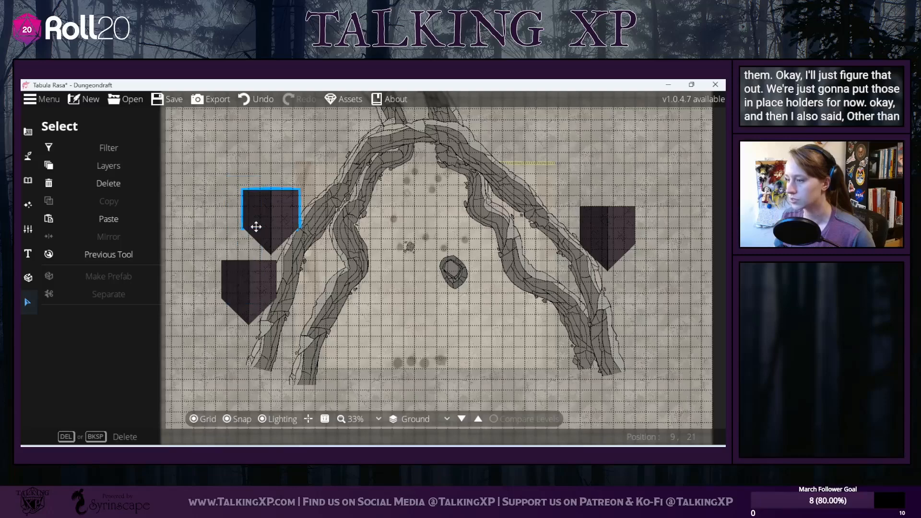
pyautogui.click(464, 329)
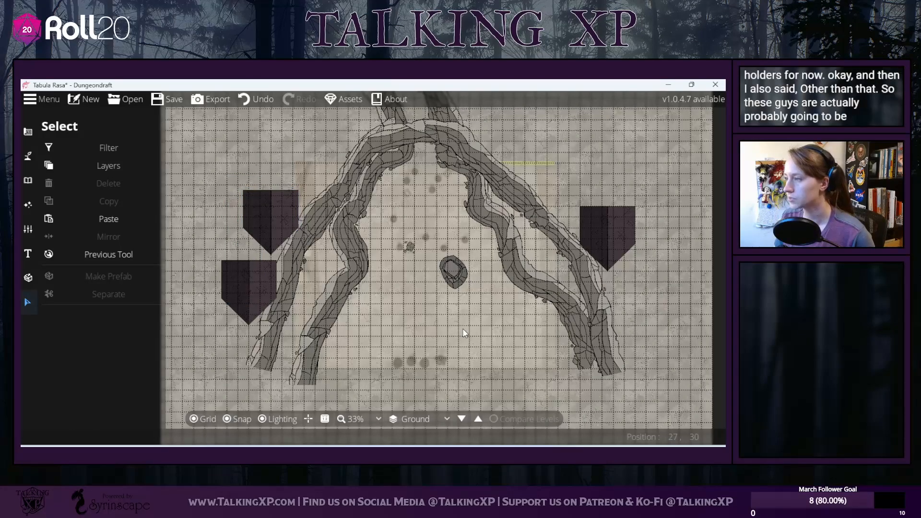
pyautogui.moveTo(467, 291); pyautogui.dragTo(496, 237)
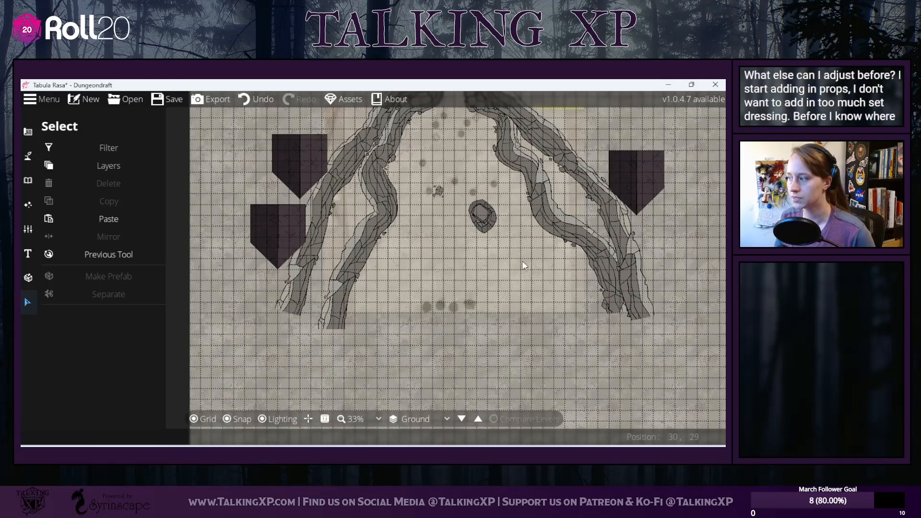
pyautogui.moveTo(523, 262); pyautogui.dragTo(475, 304)
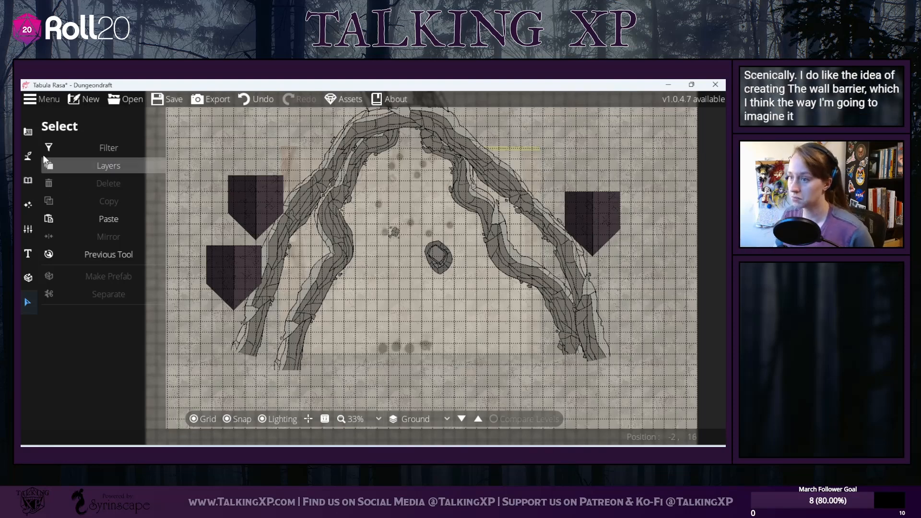
# Step: Switch to the Wall tool, compare the stone styles and choose the grey carved-stone wall with scattered square blocks
pyautogui.click(28, 155)
pyautogui.click(27, 131)
pyautogui.click(91, 182)
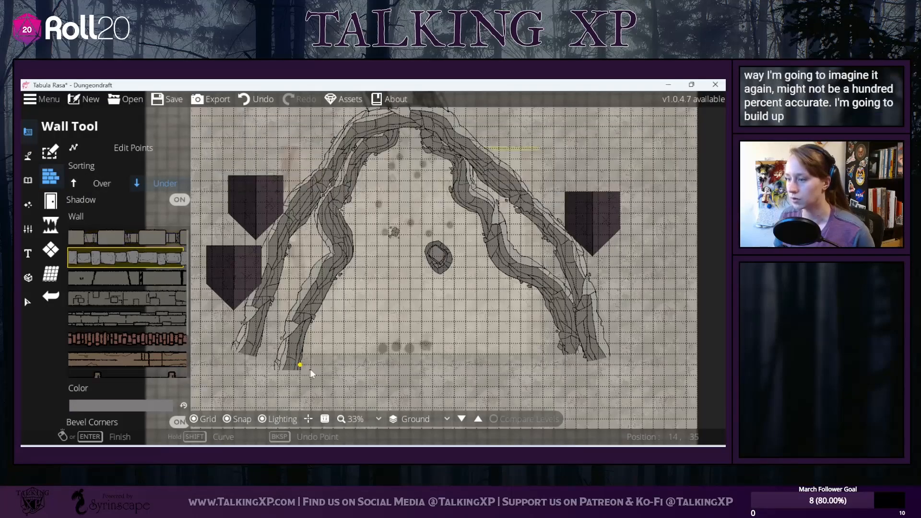
pyautogui.moveTo(332, 357); pyautogui.dragTo(321, 306)
pyautogui.scroll(-1, 117, 301)
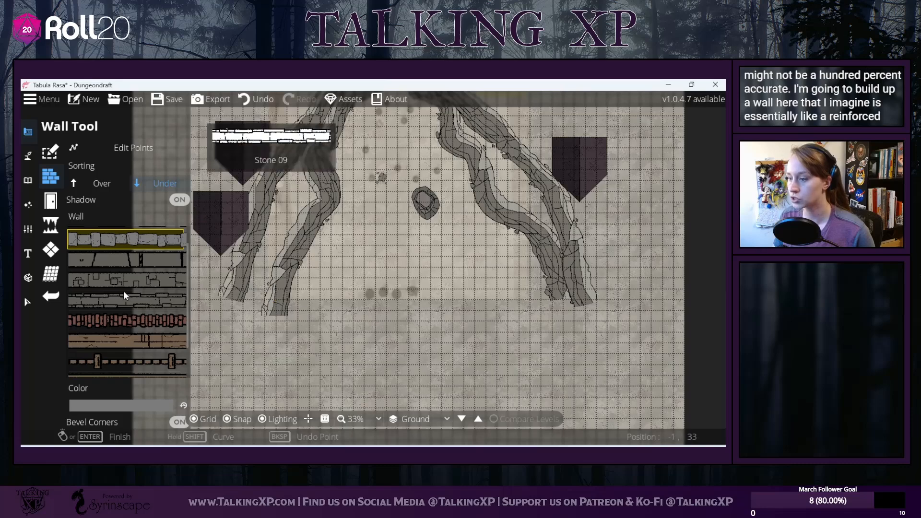
pyautogui.click(169, 280)
pyautogui.scroll(-2, 136, 299)
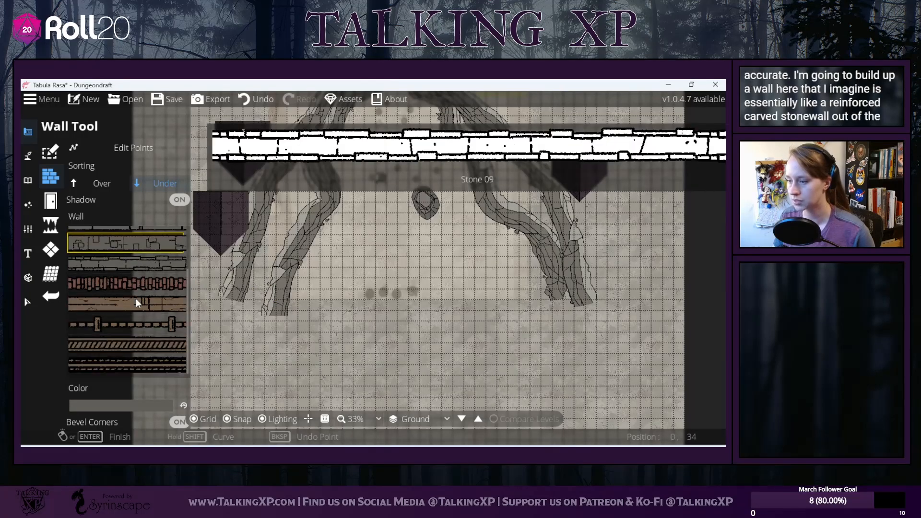
pyautogui.scroll(3, 137, 299)
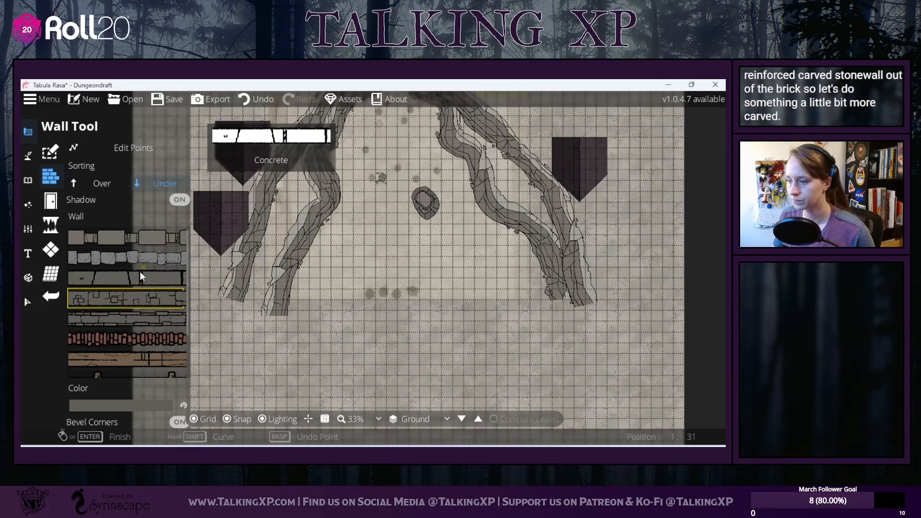
pyautogui.click(139, 277)
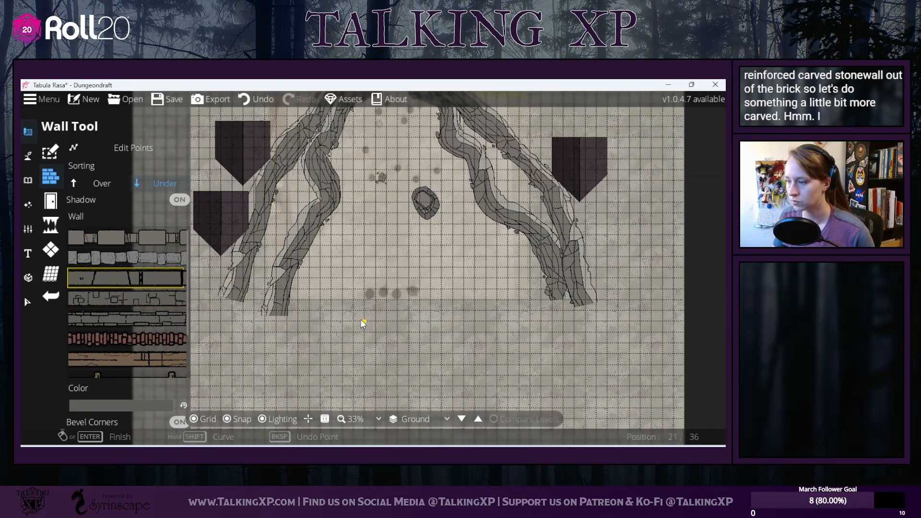
pyautogui.click(117, 298)
# Step: Set the wall color to 75726a by sampling it from the southern end of the western inner cliff wall
pyautogui.click(174, 402)
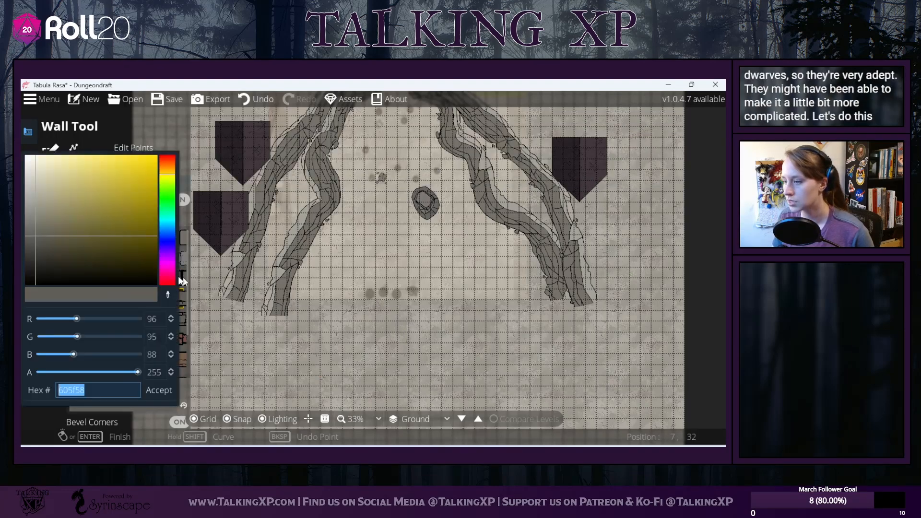
pyautogui.click(169, 293)
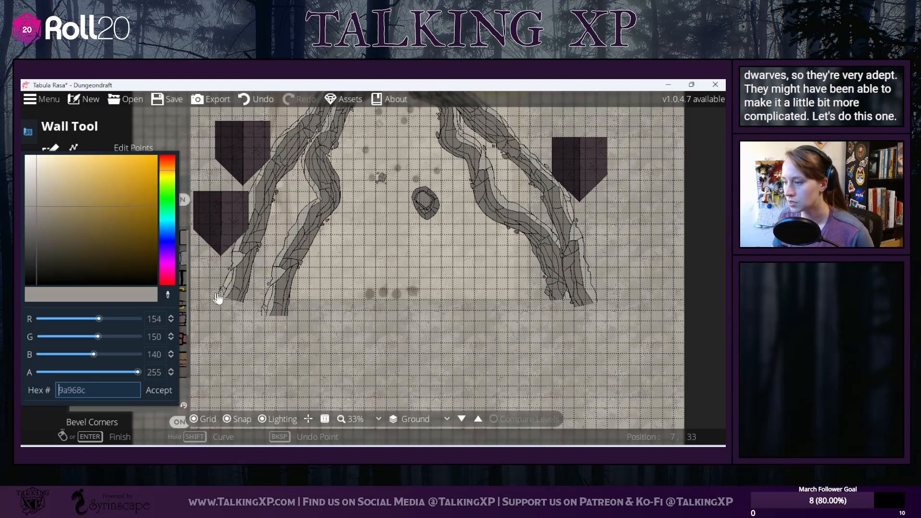
pyautogui.click(279, 307)
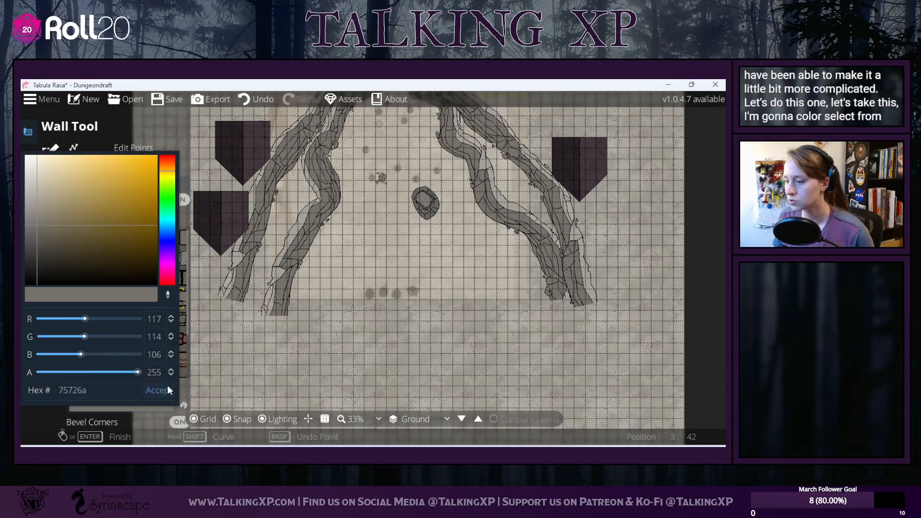
pyautogui.click(168, 386)
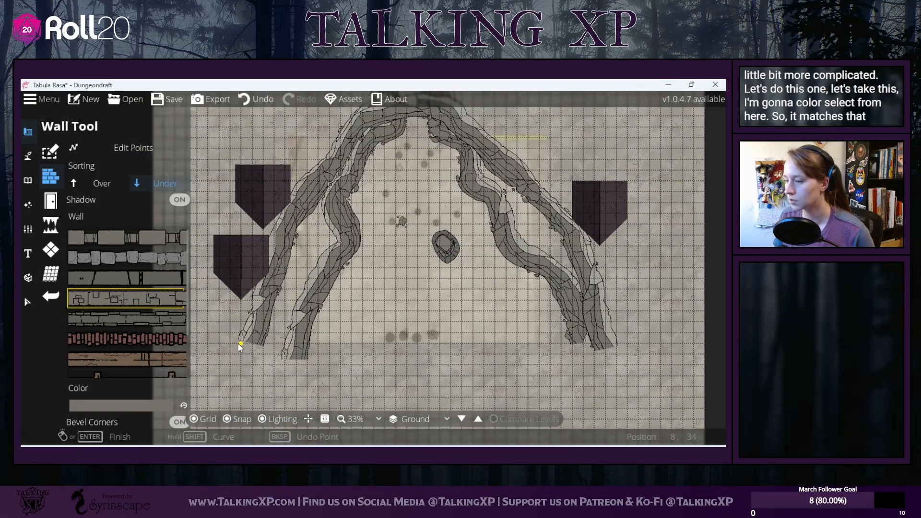
# Step: Draw a straight horizontal barricade wall about 39 squares long across the cave's southern opening, extending past the eastern cliff ends
pyautogui.click(240, 332)
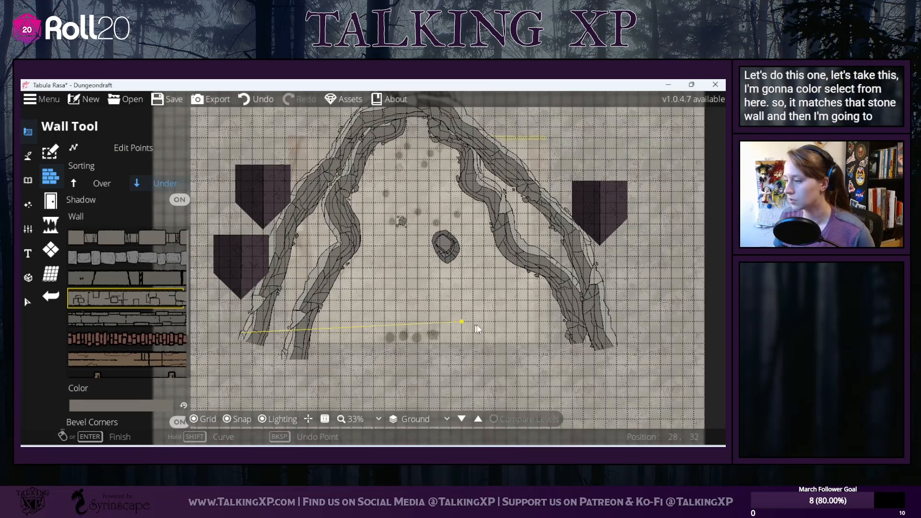
pyautogui.click(671, 333)
pyautogui.rightClick(671, 333)
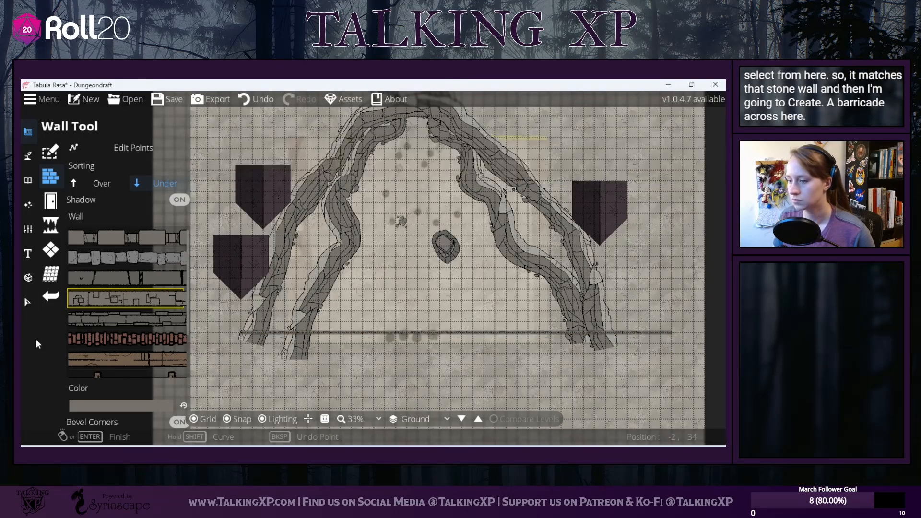
pyautogui.click(27, 302)
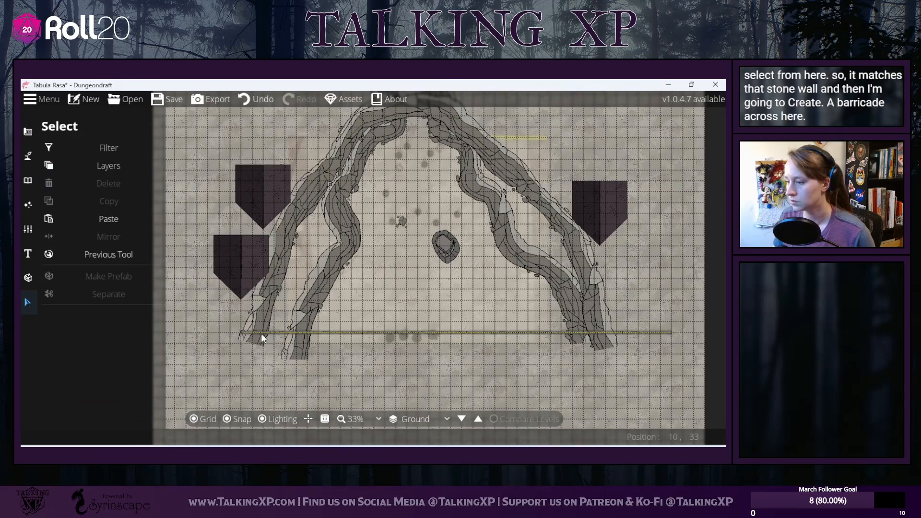
pyautogui.click(262, 335)
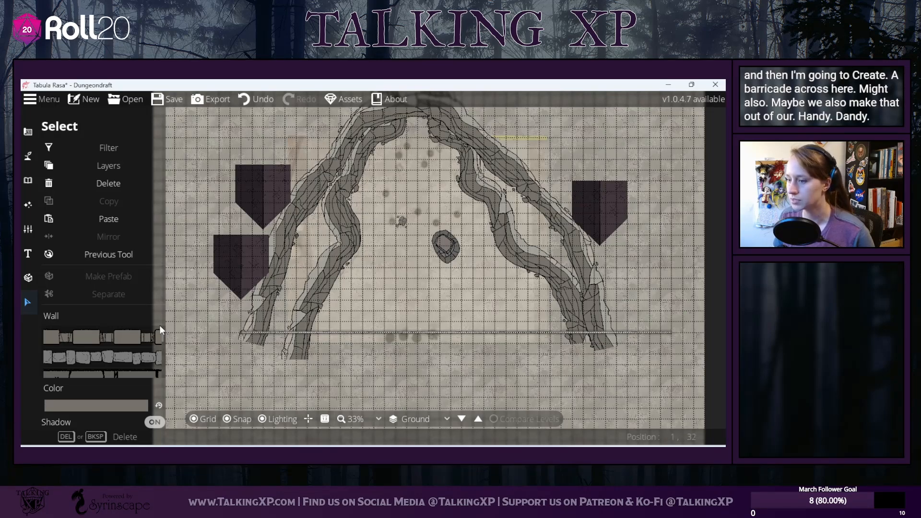
pyautogui.click(29, 161)
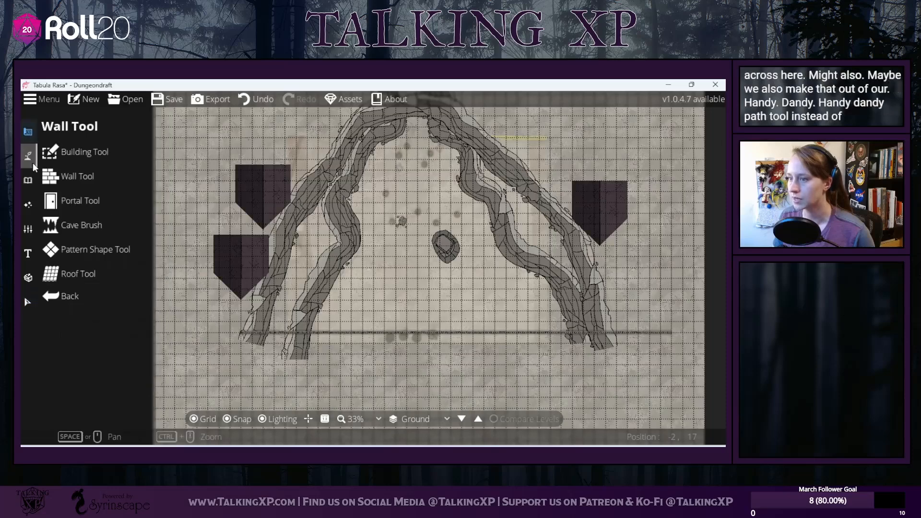
pyautogui.press('Escape')
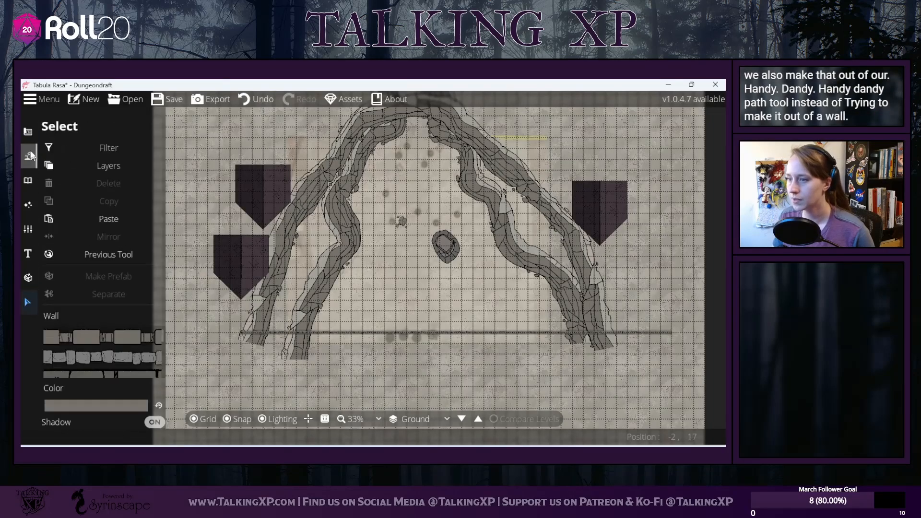
pyautogui.click(28, 137)
pyautogui.click(27, 155)
pyautogui.click(71, 218)
pyautogui.press('Escape')
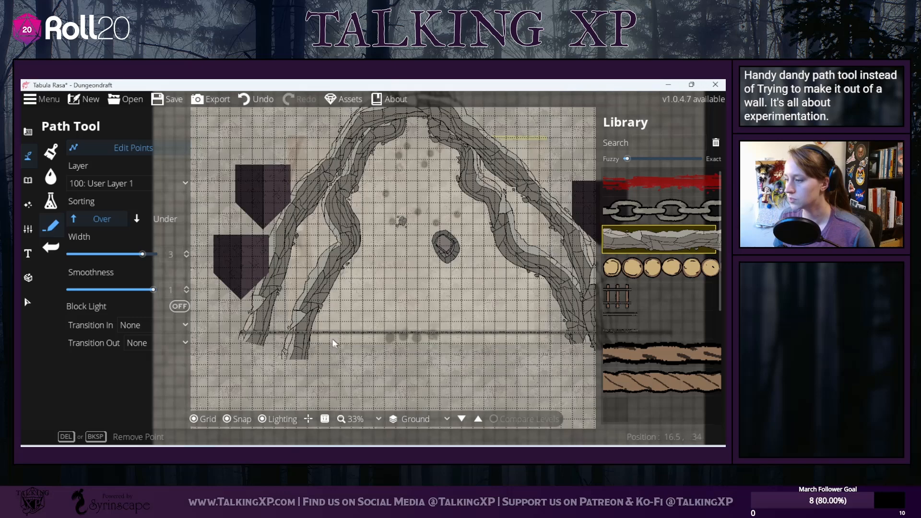
# Step: Show the barricade wall's edit points and inspect its thickness against the surrounding cliff walls
pyautogui.click(28, 131)
pyautogui.click(71, 172)
pyautogui.click(134, 148)
pyautogui.click(320, 333)
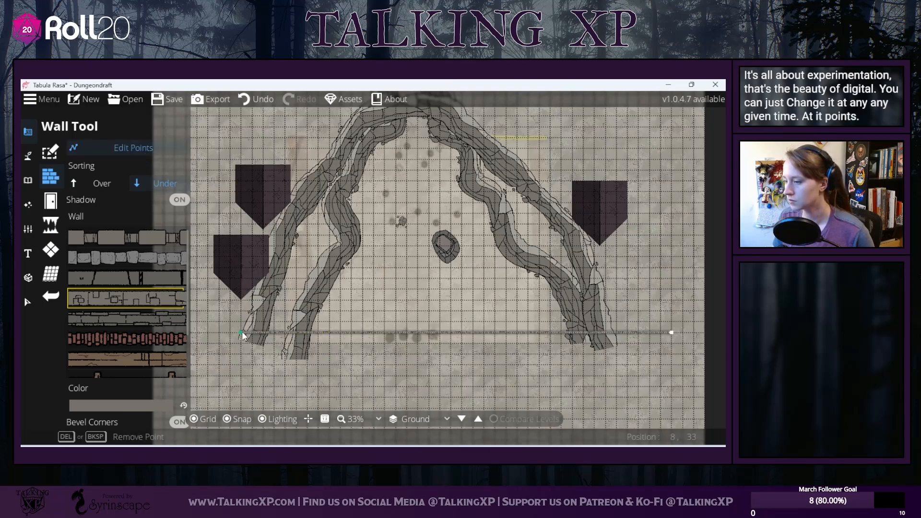
pyautogui.click(419, 360)
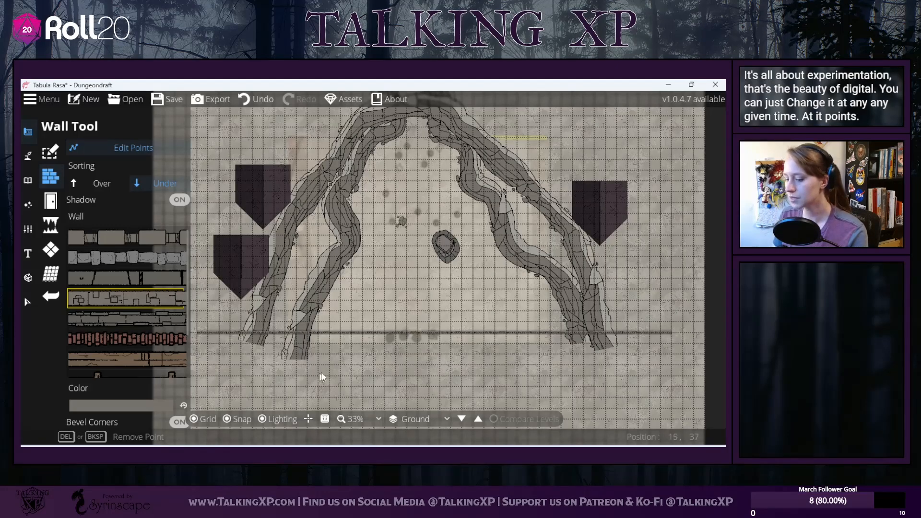
pyautogui.scroll(-4, 331, 375)
pyautogui.scroll(4, 330, 375)
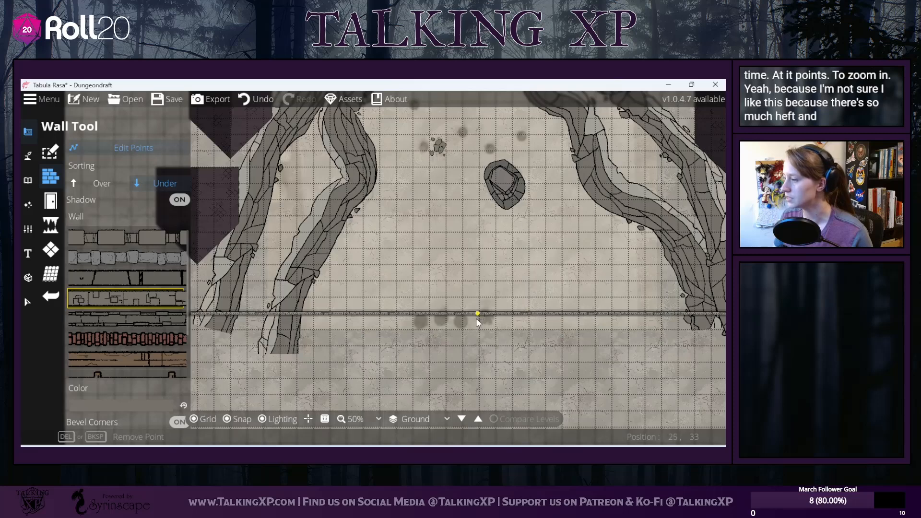
# Step: Remove the thin straight barricade wall from the cave's southern opening by undoing it
pyautogui.click(28, 303)
pyautogui.click(394, 312)
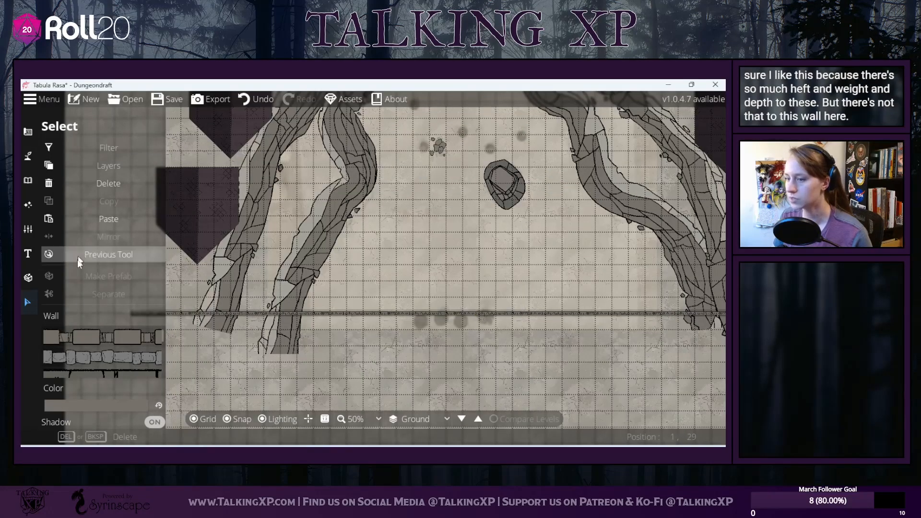
pyautogui.click(263, 99)
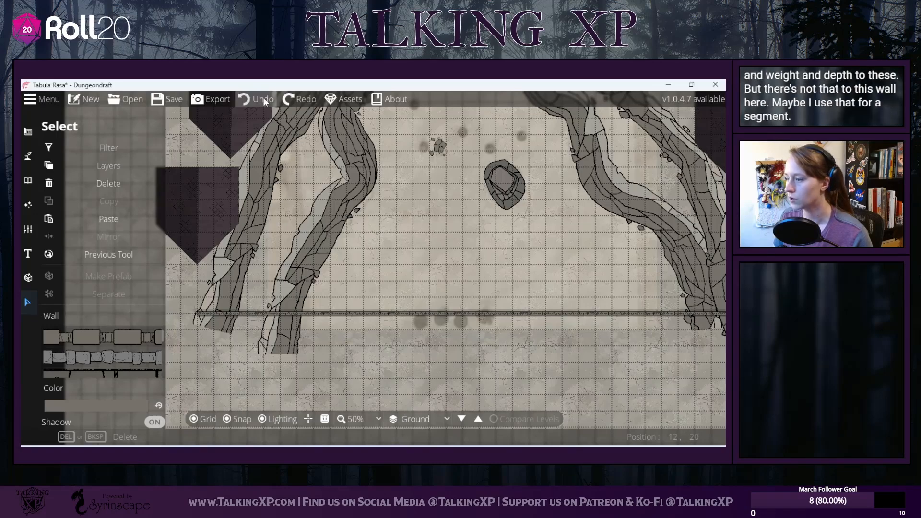
# Step: Try a width-3 cliff path about 39 squares long, drawn west to east across the cave's southern opening, and undo it
pyautogui.click(28, 156)
pyautogui.click(75, 234)
pyautogui.moveTo(447, 314); pyautogui.dragTo(352, 306)
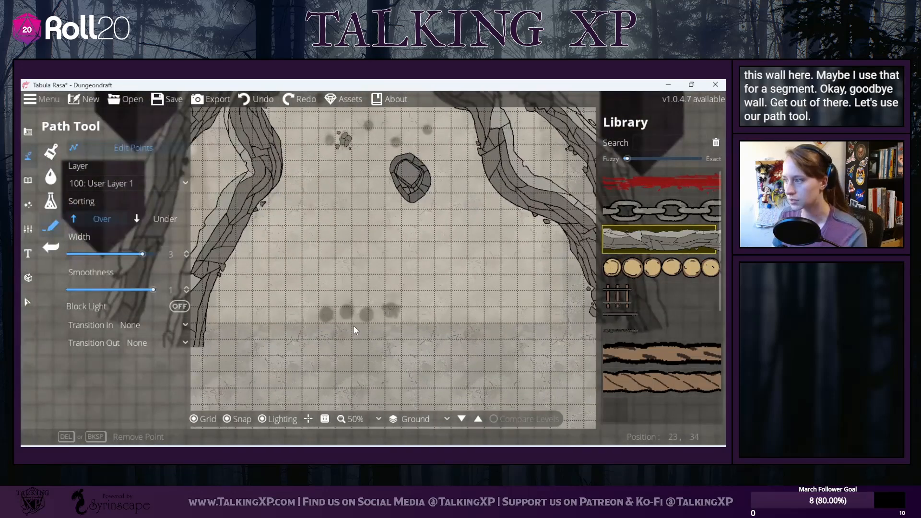
pyautogui.scroll(-5, 355, 330)
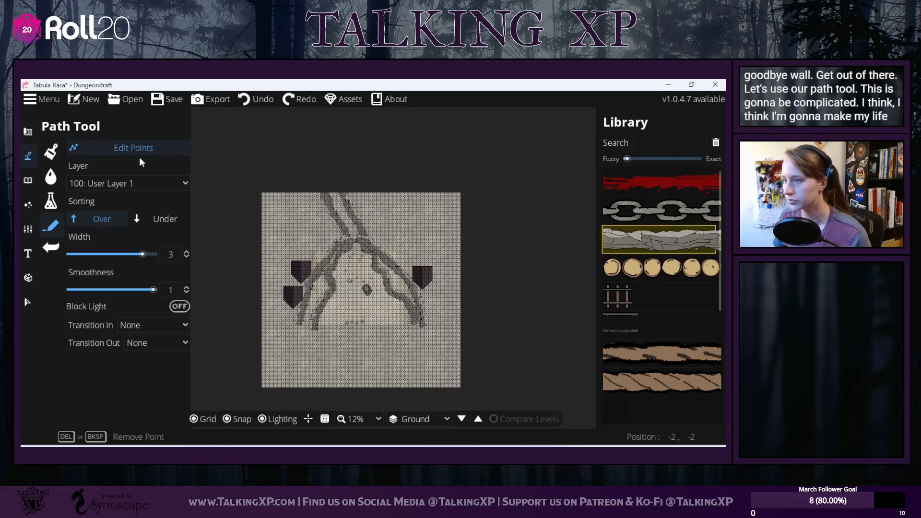
pyautogui.click(301, 347)
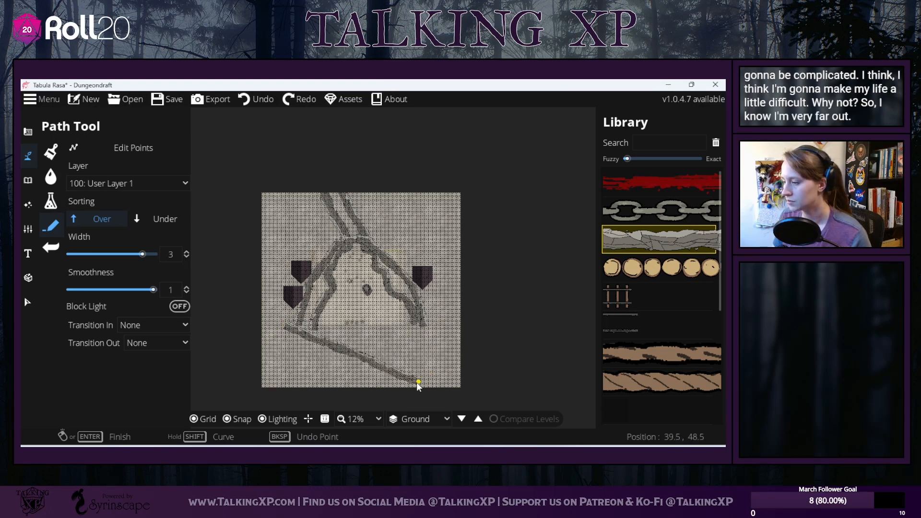
pyautogui.rightClick(441, 326)
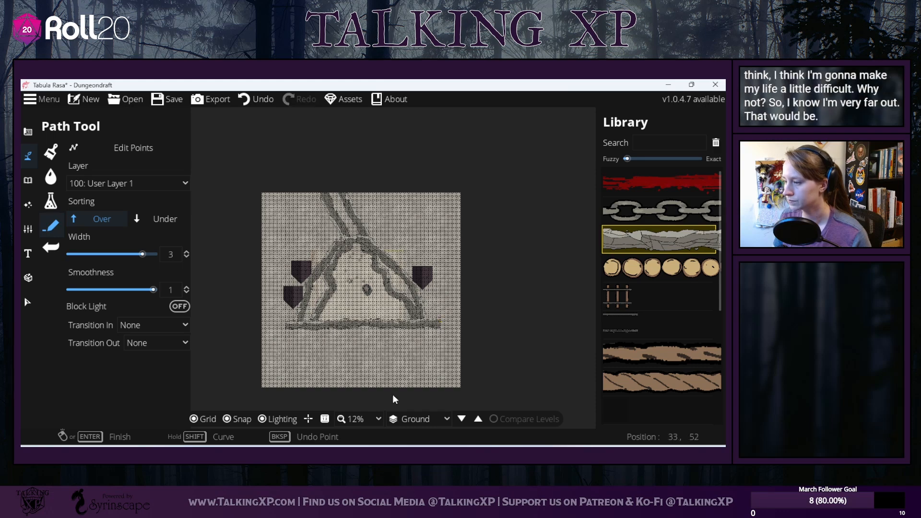
pyautogui.click(359, 212)
pyautogui.scroll(3, 359, 212)
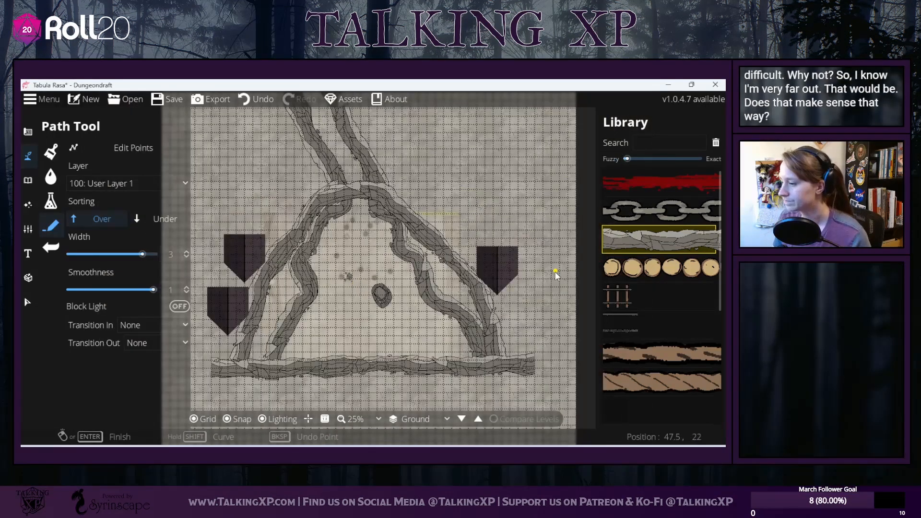
pyautogui.click(240, 99)
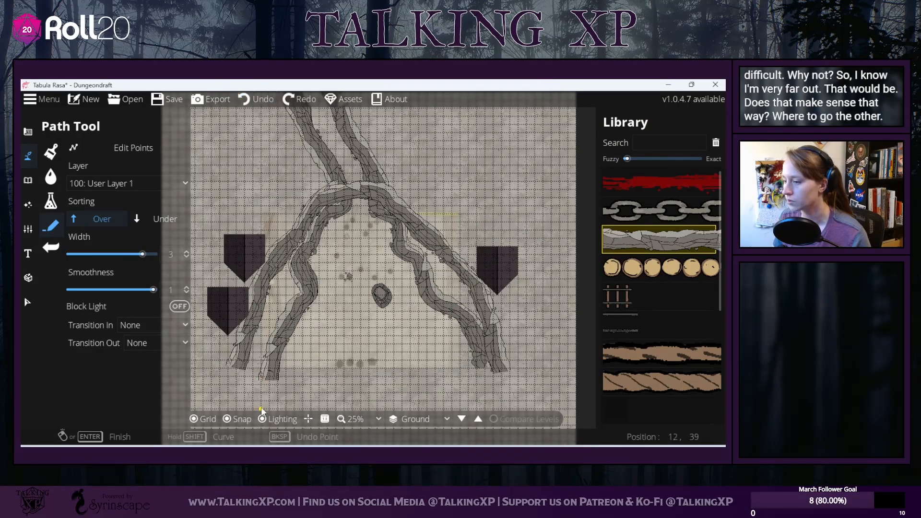
# Step: Try the width-3 cliff path in the reverse direction, east to west across the southern opening, and undo it
pyautogui.click(542, 369)
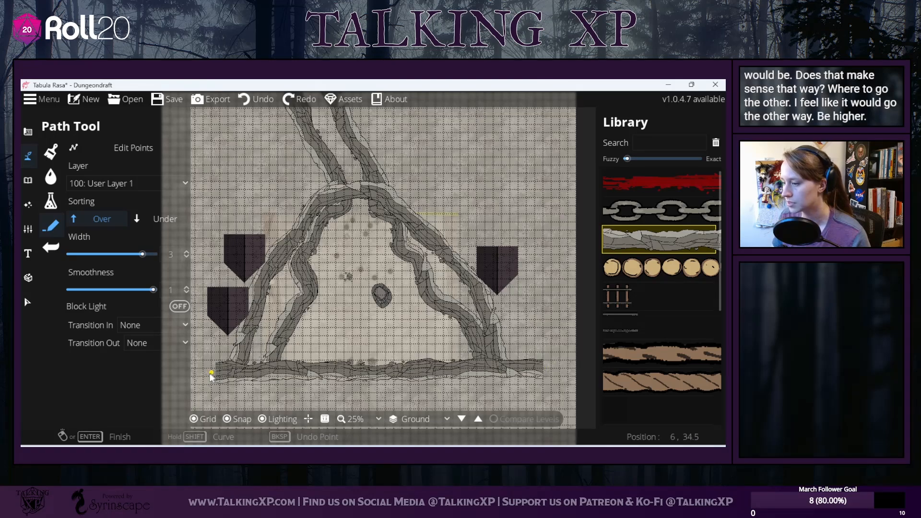
pyautogui.moveTo(258, 375); pyautogui.dragTo(333, 375)
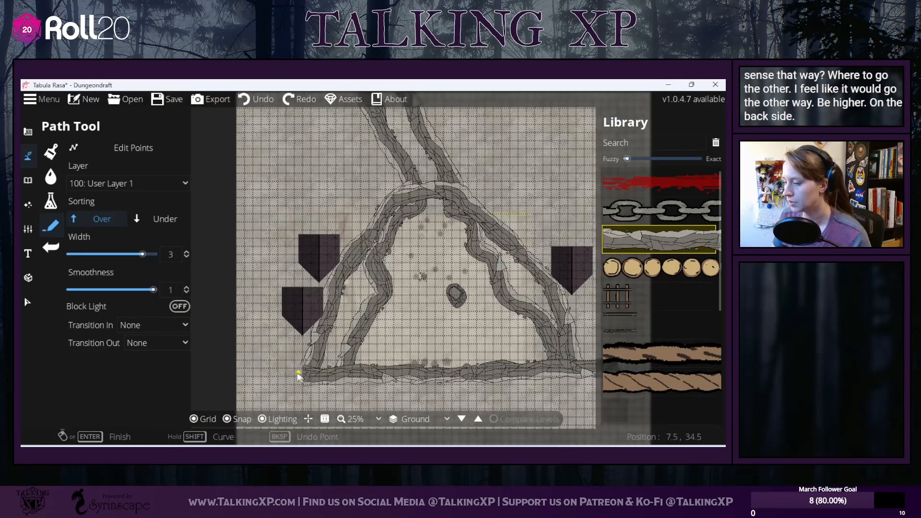
pyautogui.click(256, 99)
# Step: Draw a width-5 cliff path about 45 squares long, east to west across the southern opening, and shift it slightly south
pyautogui.click(153, 254)
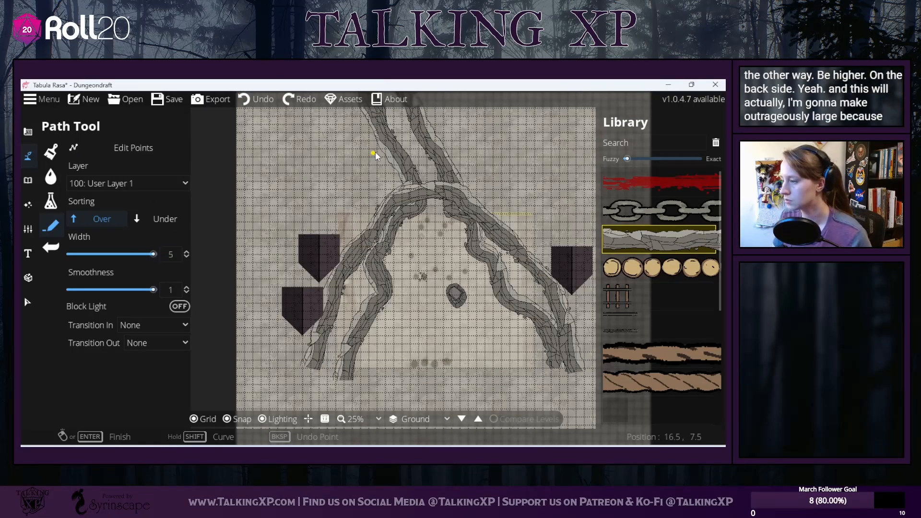
pyautogui.moveTo(375, 152); pyautogui.dragTo(314, 129)
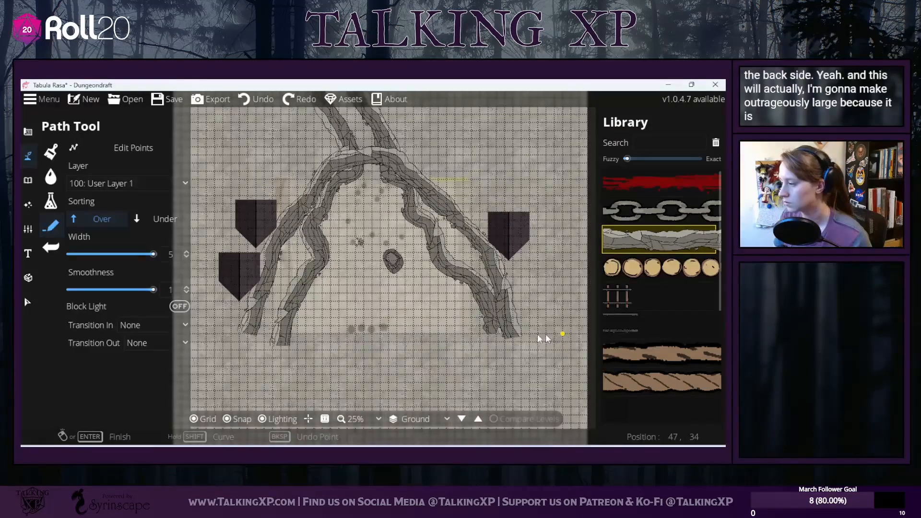
pyautogui.click(563, 334)
pyautogui.moveTo(216, 341); pyautogui.dragTo(263, 332)
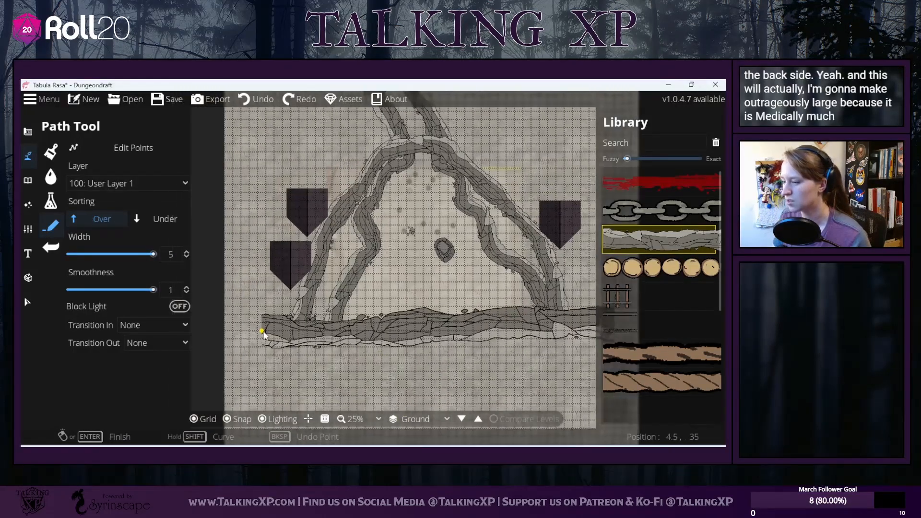
pyautogui.rightClick(242, 327)
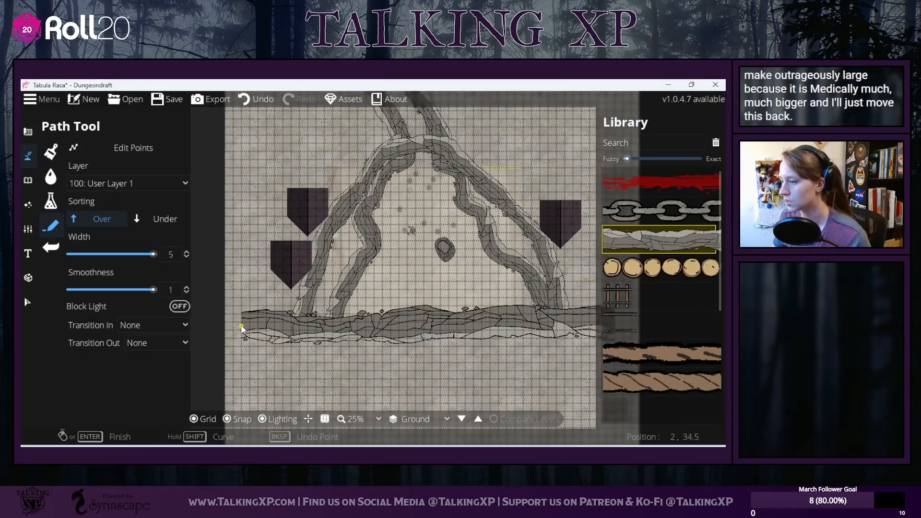
pyautogui.click(28, 301)
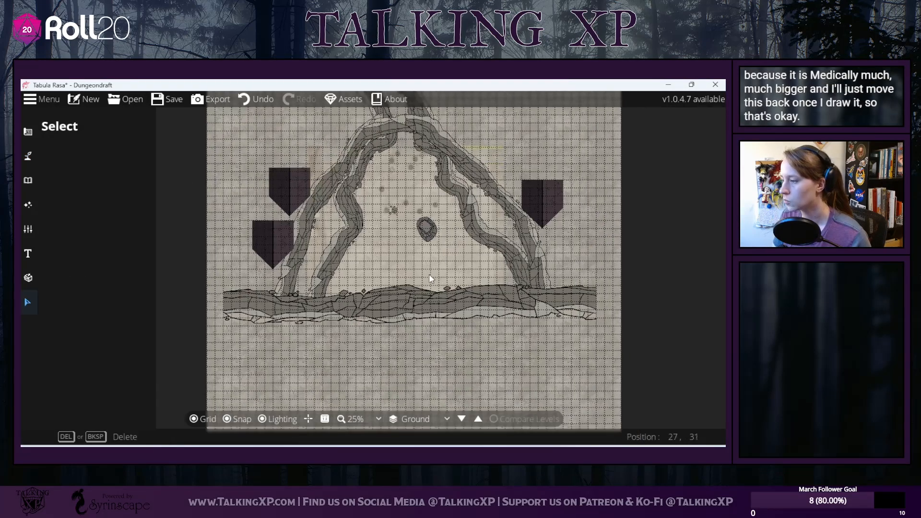
pyautogui.moveTo(424, 298); pyautogui.dragTo(435, 315)
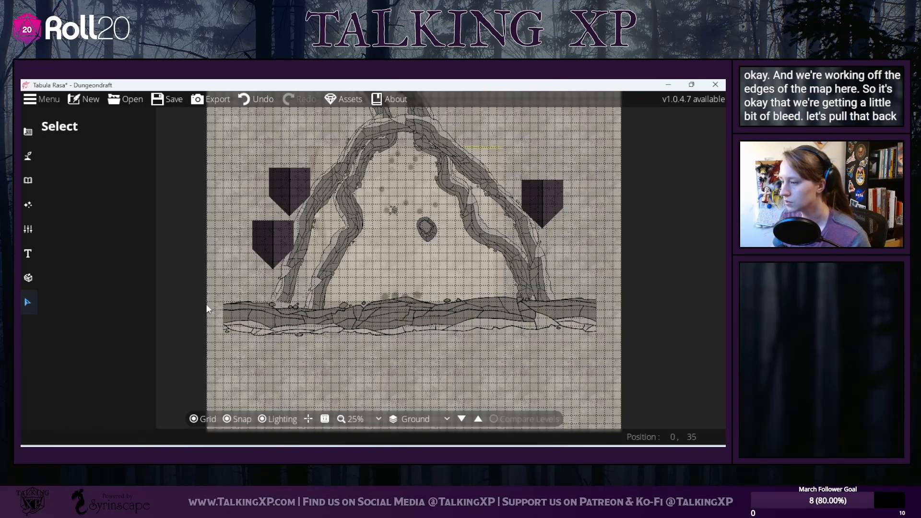
# Step: Edit the outer cliff wall's points, extending its western end south into the barricade path
pyautogui.click(286, 278)
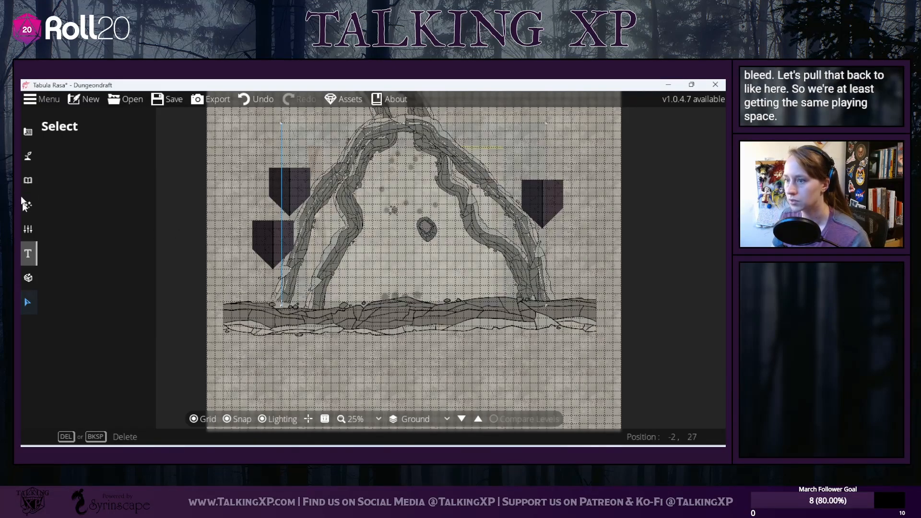
pyautogui.click(27, 156)
pyautogui.click(73, 222)
pyautogui.click(93, 147)
pyautogui.click(283, 300)
pyautogui.click(285, 286)
pyautogui.moveTo(281, 302); pyautogui.dragTo(281, 314)
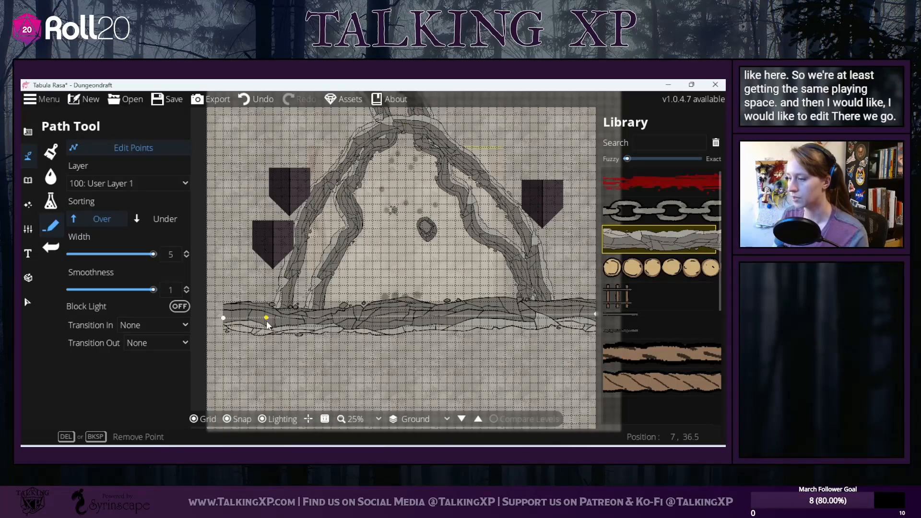
pyautogui.scroll(1, 337, 329)
pyautogui.scroll(-1, 338, 326)
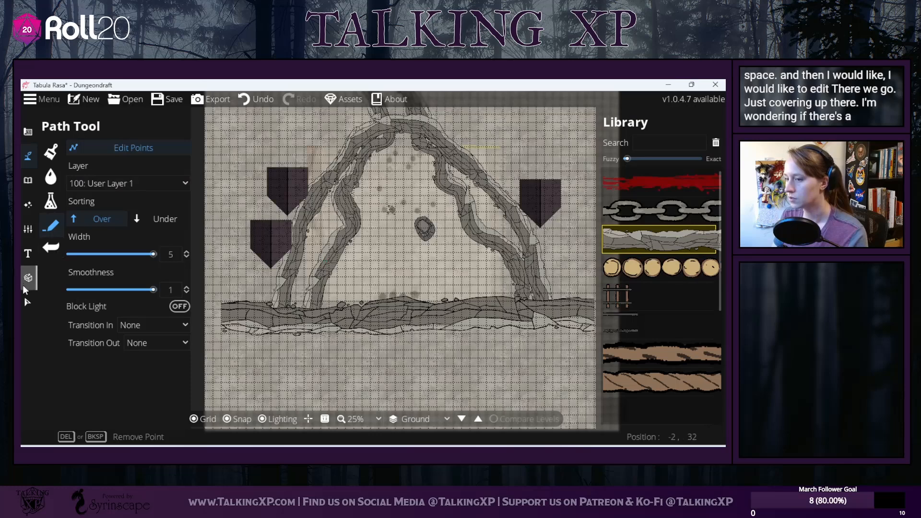
# Step: Send the barricade path to the back of its layer, behind the cliff wall ends
pyautogui.click(29, 305)
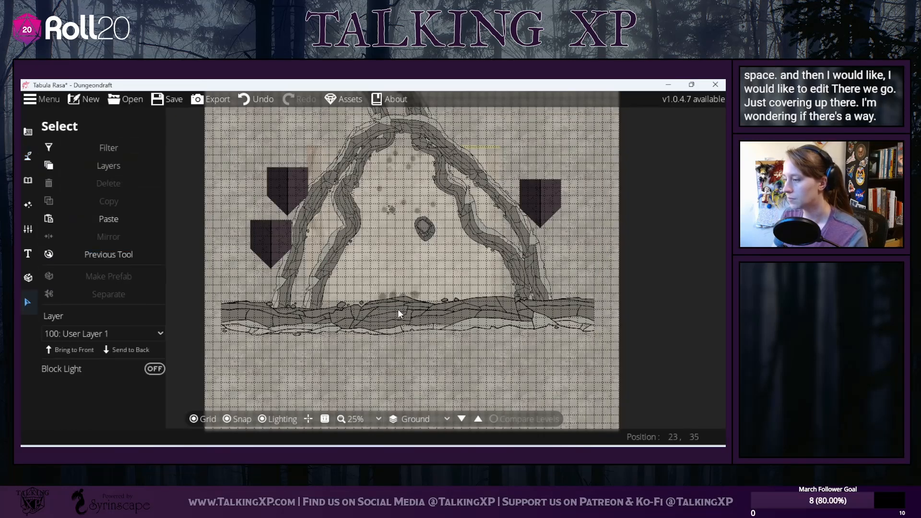
pyautogui.click(437, 317)
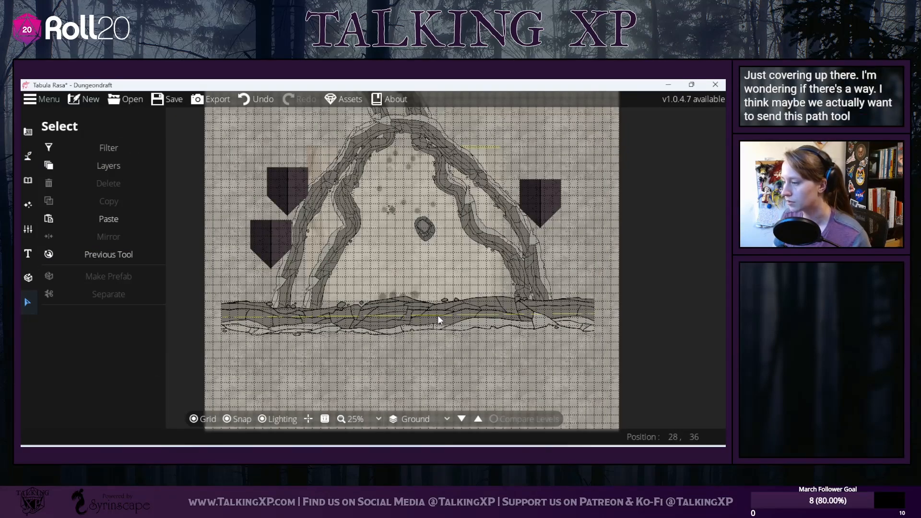
pyautogui.click(108, 349)
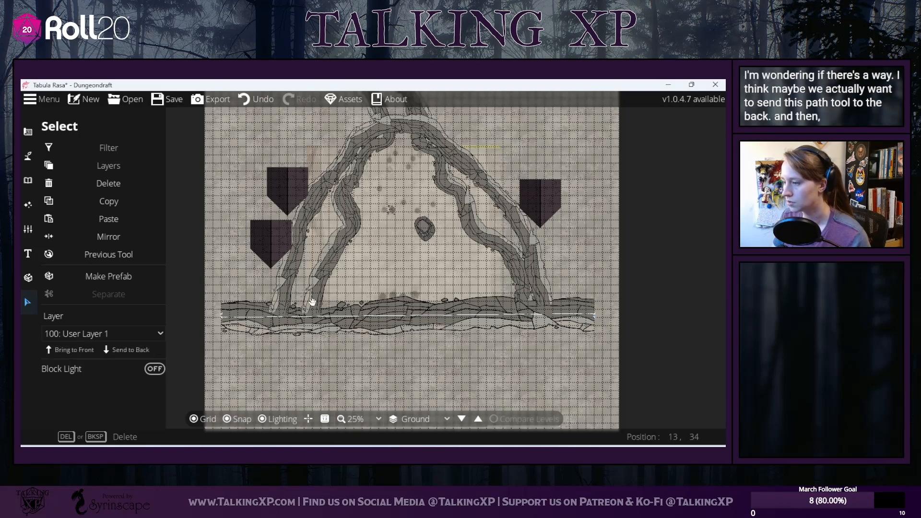
# Step: Examine where the southern ends of the inner and outer cliff walls overlap the barricade
pyautogui.click(524, 293)
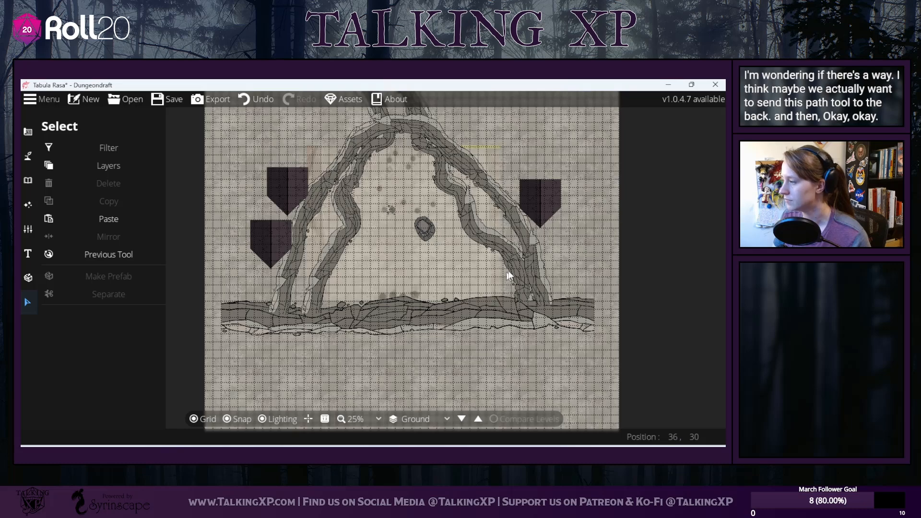
pyautogui.click(523, 288)
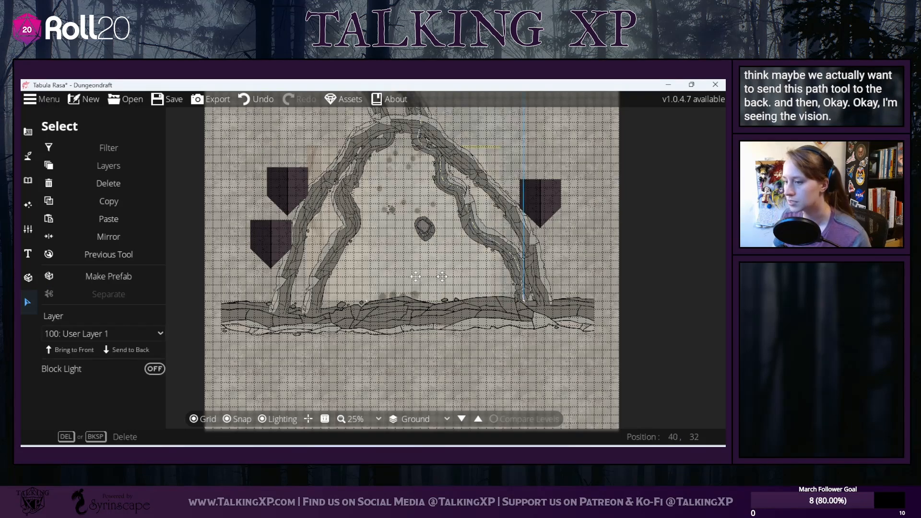
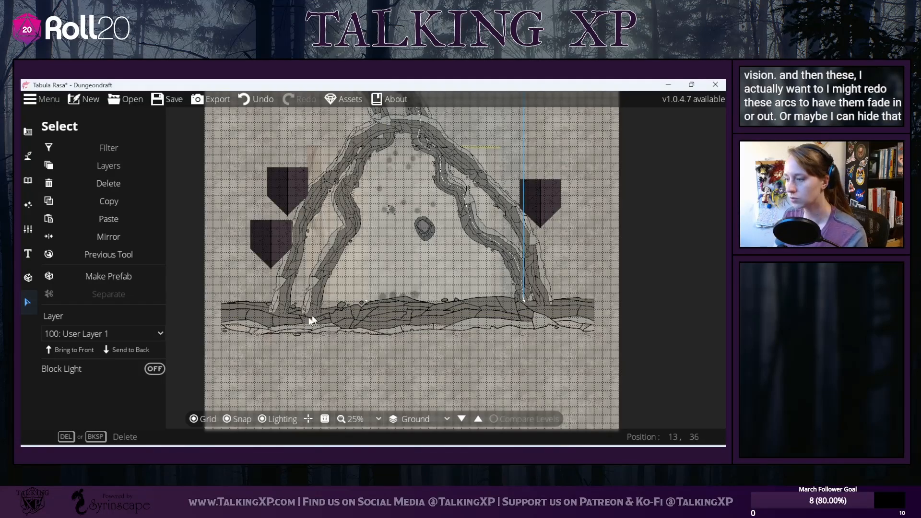
pyautogui.scroll(6, 306, 305)
pyautogui.scroll(-2, 306, 305)
pyautogui.scroll(-4, 306, 304)
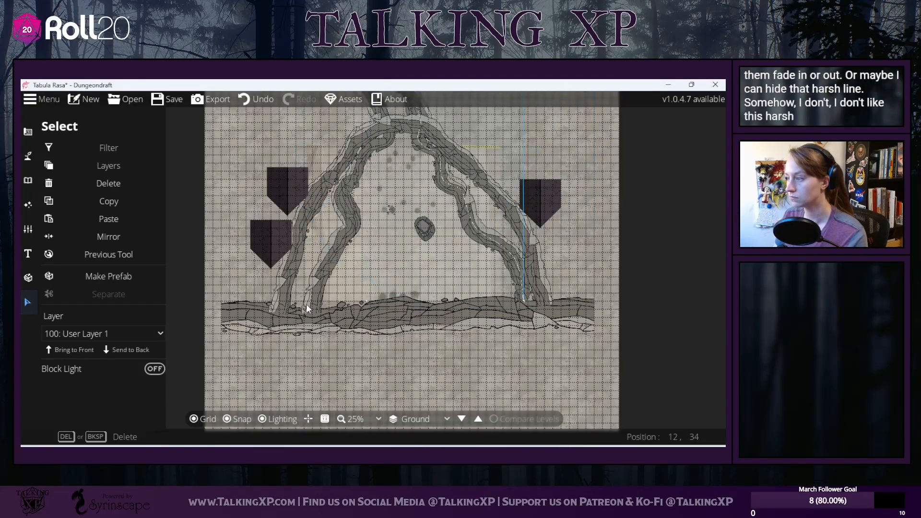
pyautogui.scroll(1, 306, 304)
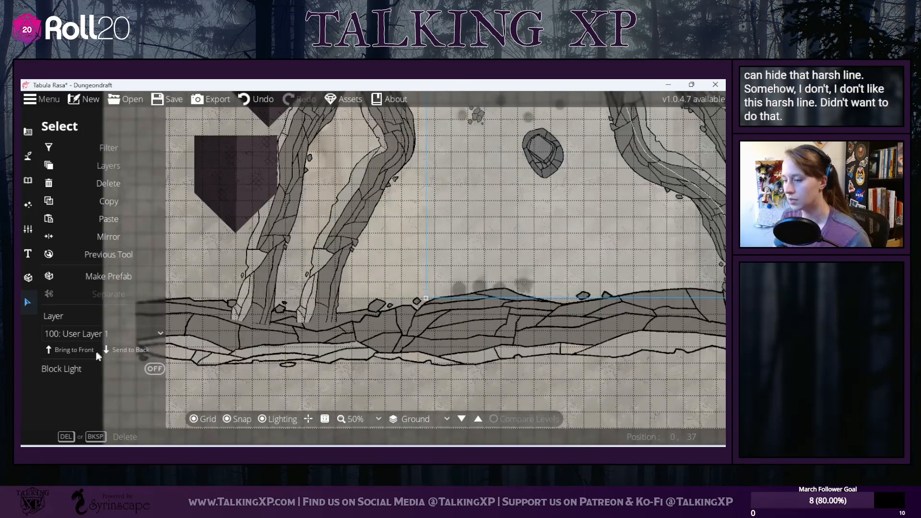
# Step: Set both the Transition In and the Transition Out of the cliff path to Fade
pyautogui.click(27, 153)
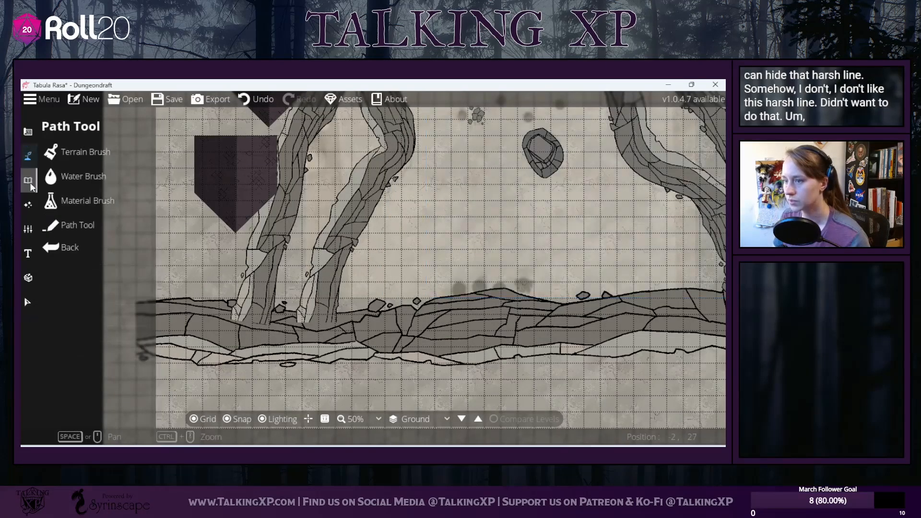
pyautogui.click(72, 226)
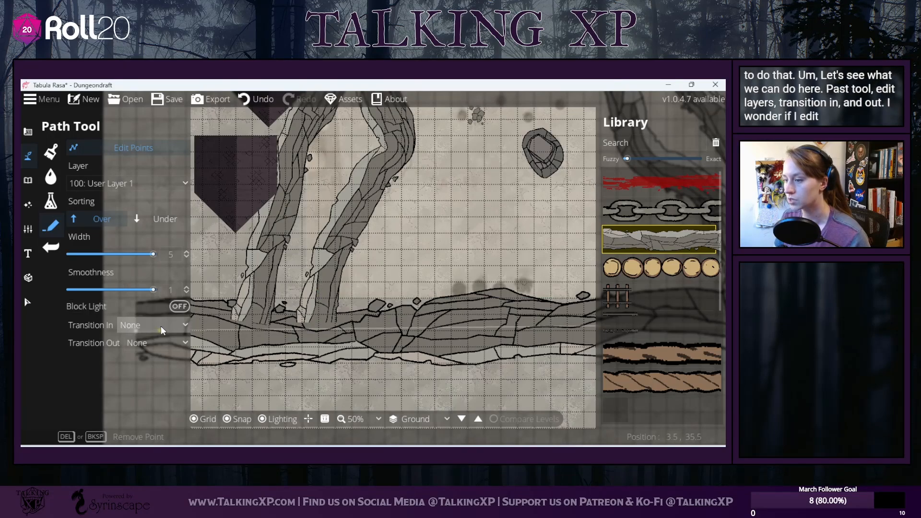
pyautogui.click(175, 325)
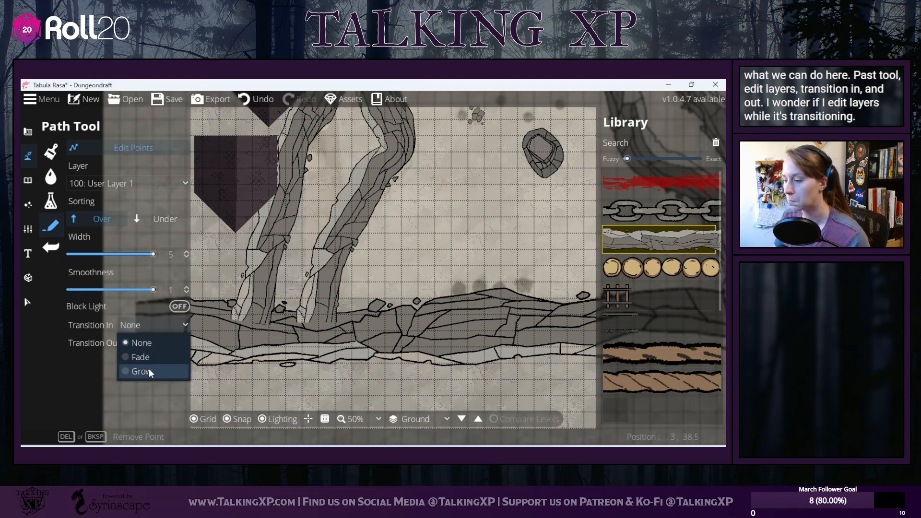
pyautogui.click(146, 357)
pyautogui.click(152, 343)
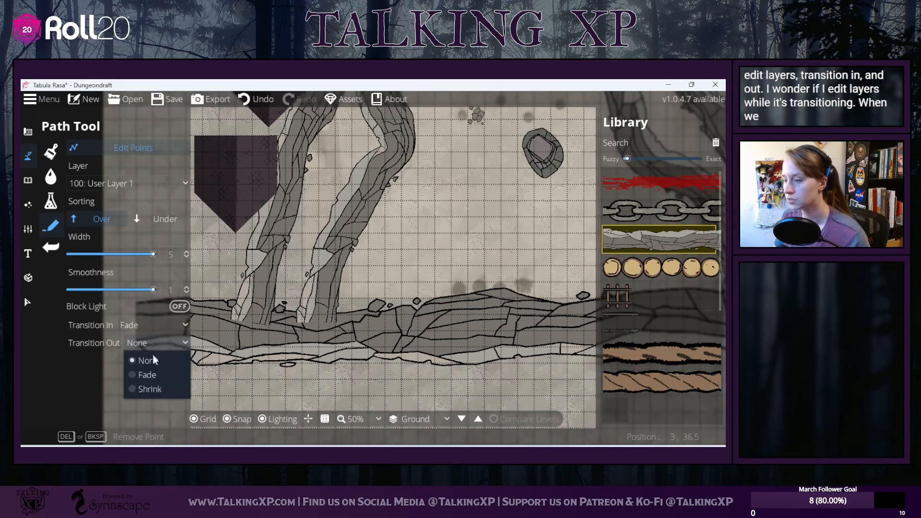
pyautogui.click(155, 375)
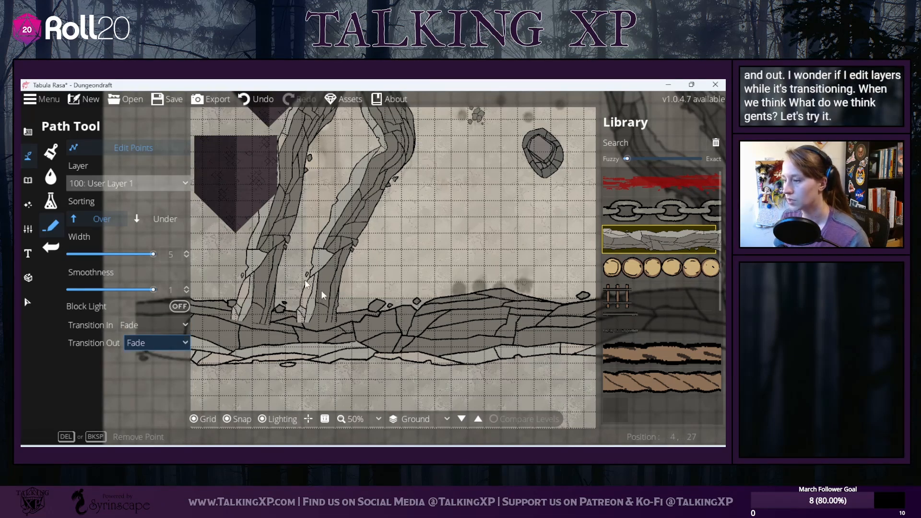
# Step: Try to apply the fade to the western inner cliff wall by shifting the points at its southern end
pyautogui.click(318, 323)
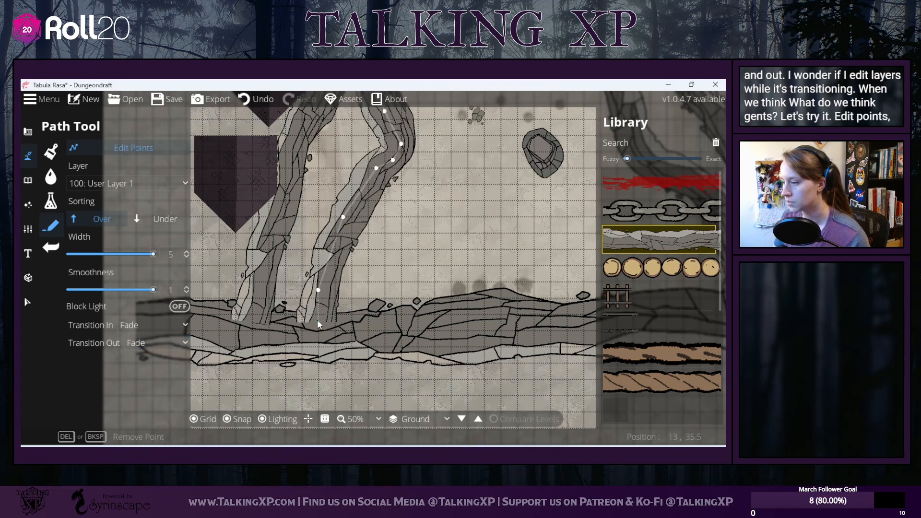
pyautogui.moveTo(318, 290); pyautogui.dragTo(324, 269)
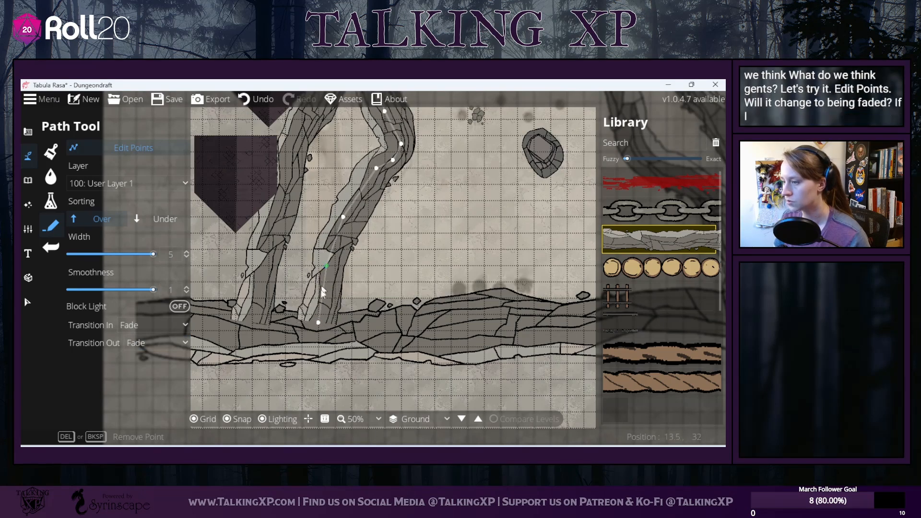
pyautogui.moveTo(318, 321)
pyautogui.mouseDown()
pyautogui.moveTo(319, 344)
pyautogui.moveTo(324, 309)
pyautogui.moveTo(316, 323)
pyautogui.mouseUp()
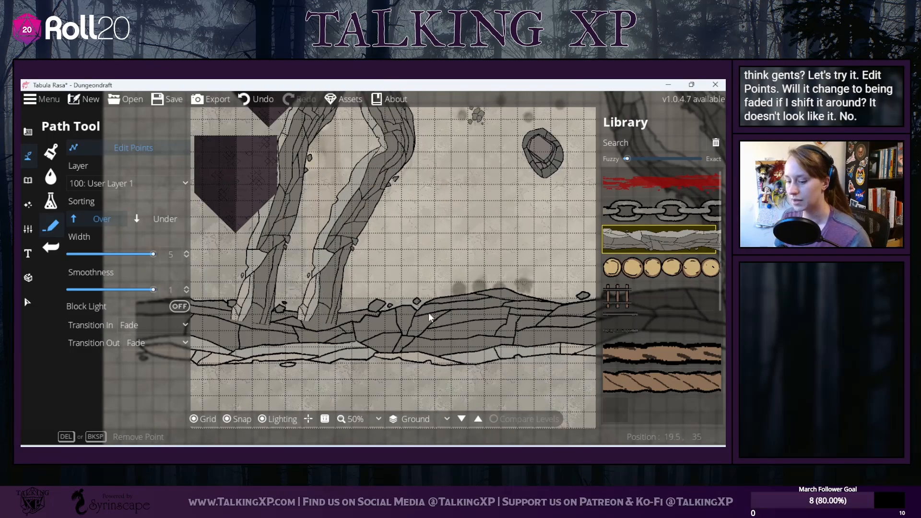
# Step: Delete the western inner cliff wall that continues up the tunnel to the north
pyautogui.scroll(-5, 401, 329)
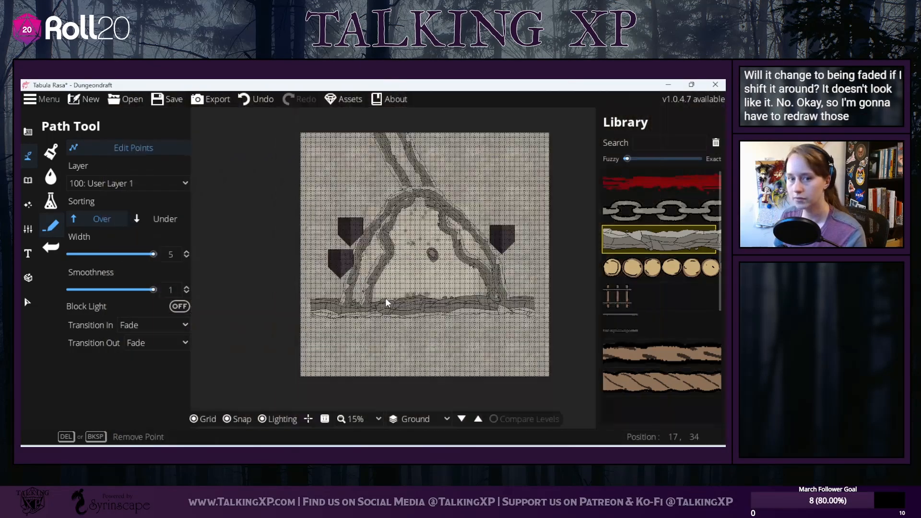
pyautogui.scroll(2, 387, 246)
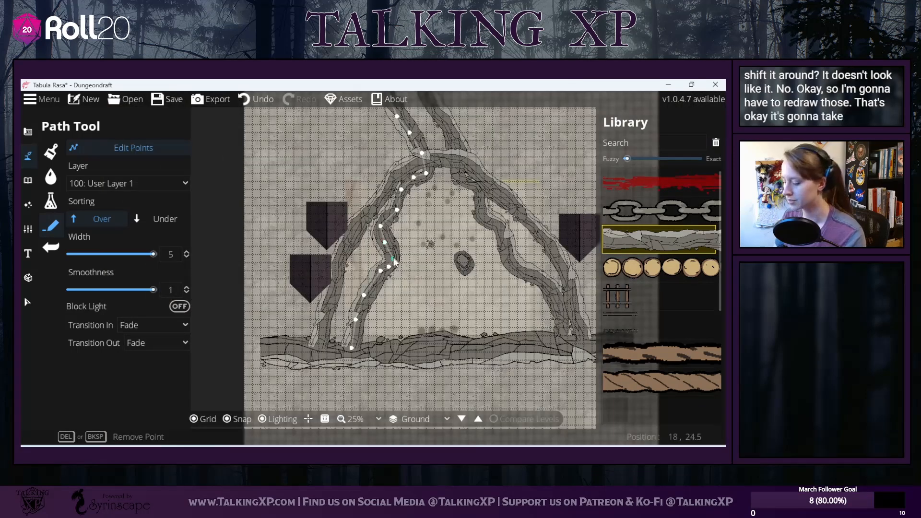
pyautogui.moveTo(398, 280); pyautogui.dragTo(352, 318)
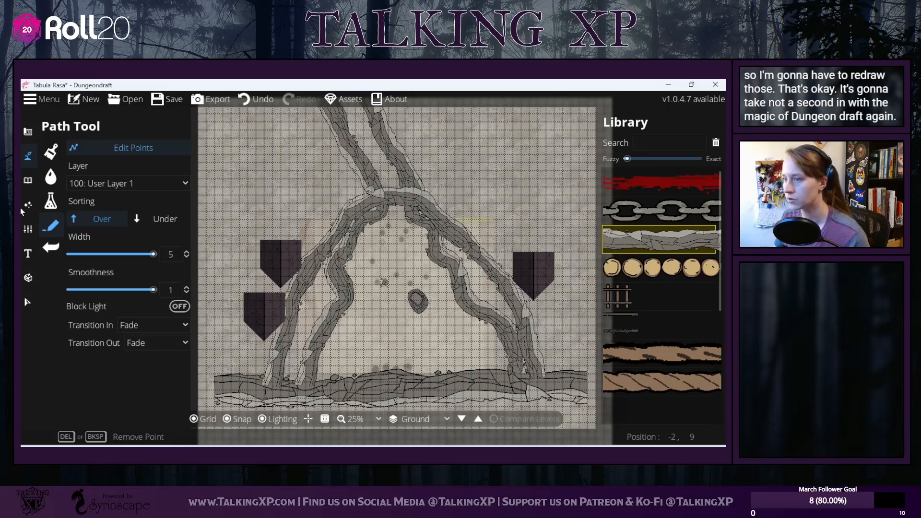
pyautogui.click(27, 302)
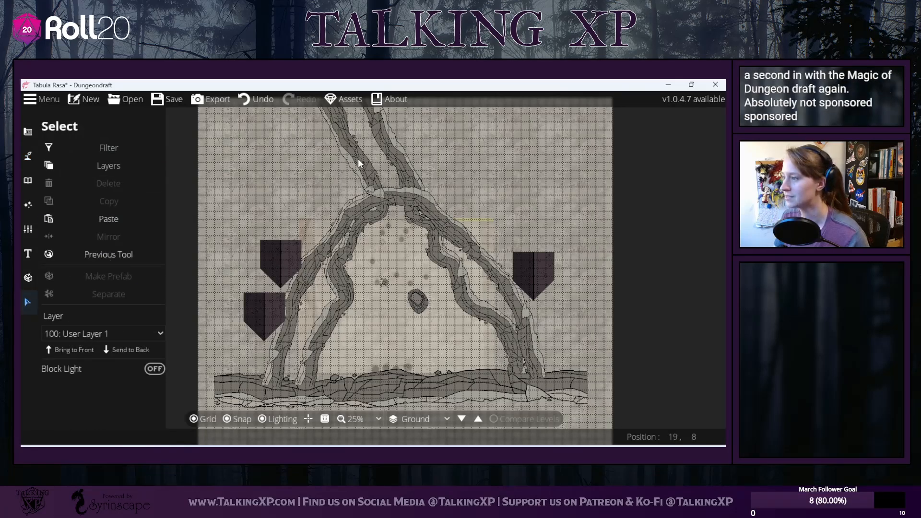
pyautogui.click(364, 174)
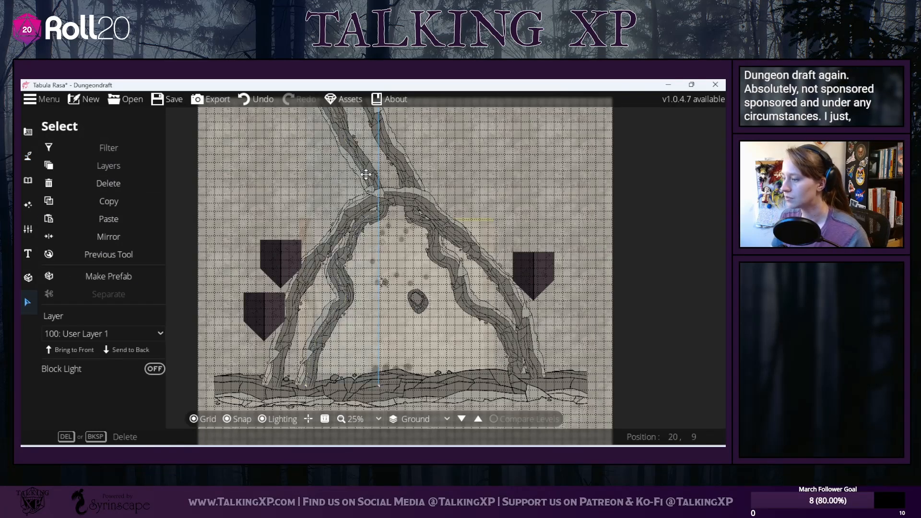
pyautogui.press('Delete')
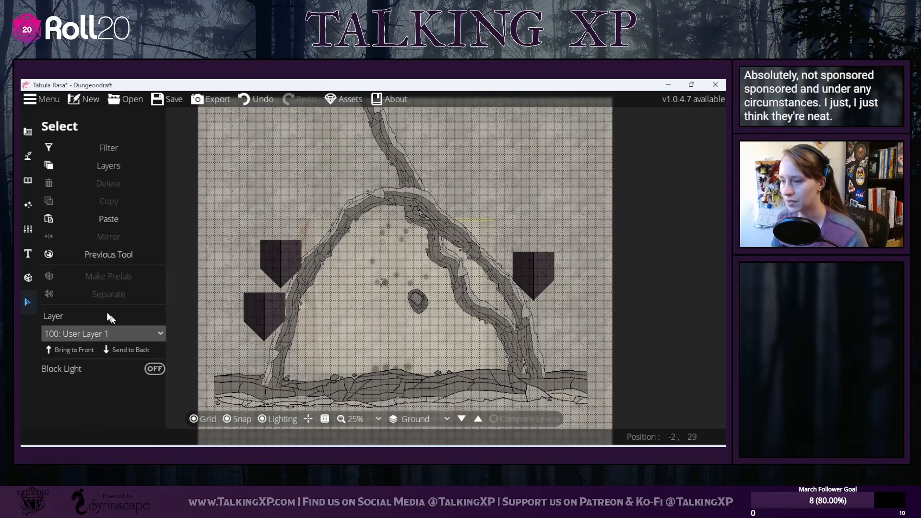
# Step: Set the cliff path's Transition Out to None while keeping Transition In on Fade
pyautogui.click(28, 155)
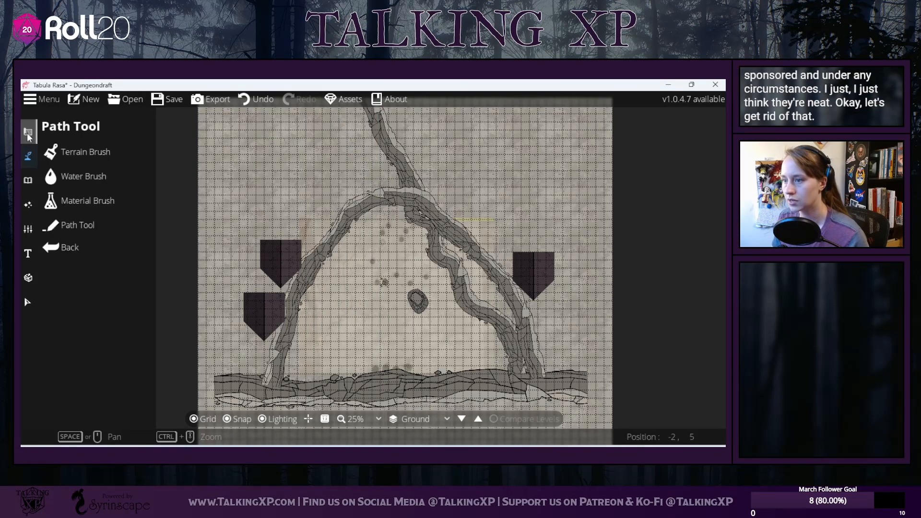
pyautogui.click(79, 227)
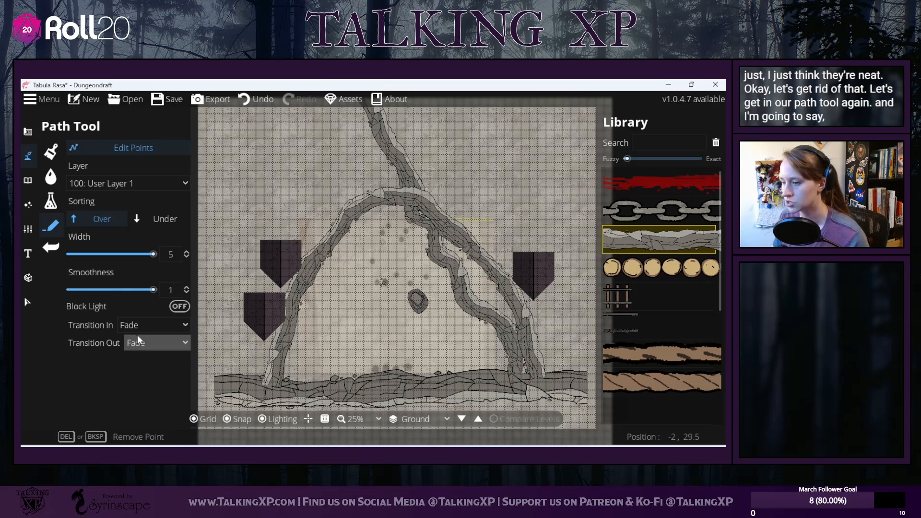
pyautogui.click(149, 343)
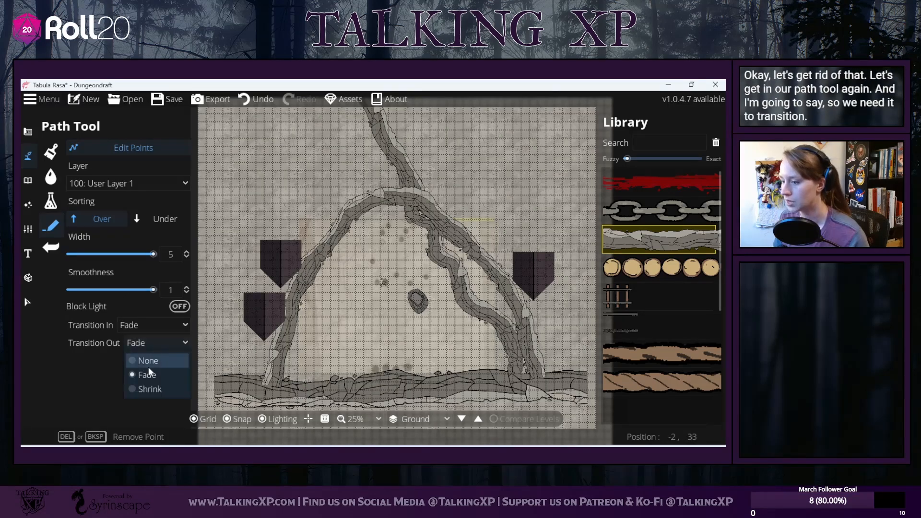
pyautogui.click(152, 361)
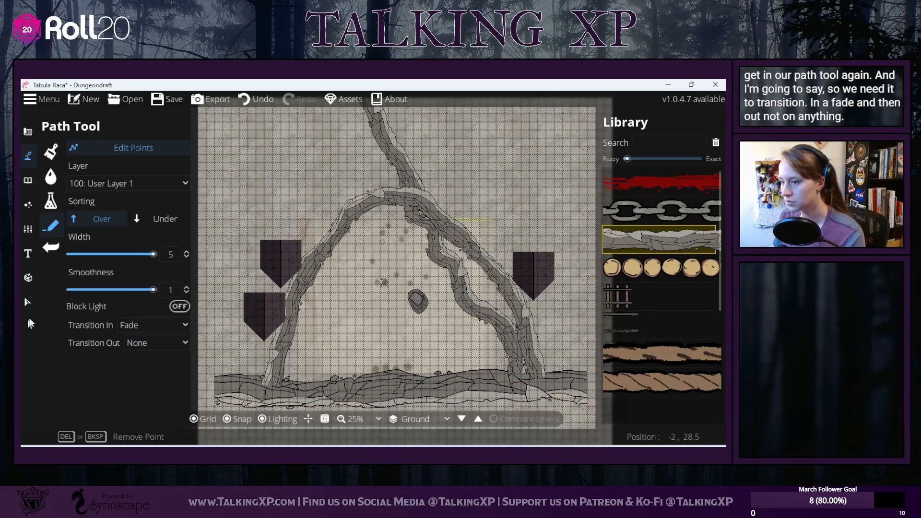
# Step: Raise the trace image's opacity to 0.84
pyautogui.click(28, 229)
pyautogui.click(72, 205)
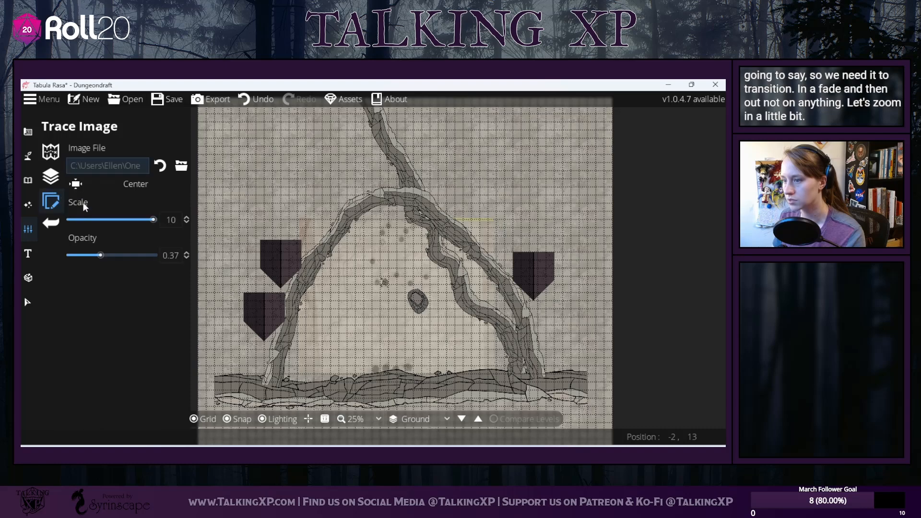
pyautogui.moveTo(115, 254); pyautogui.dragTo(140, 256)
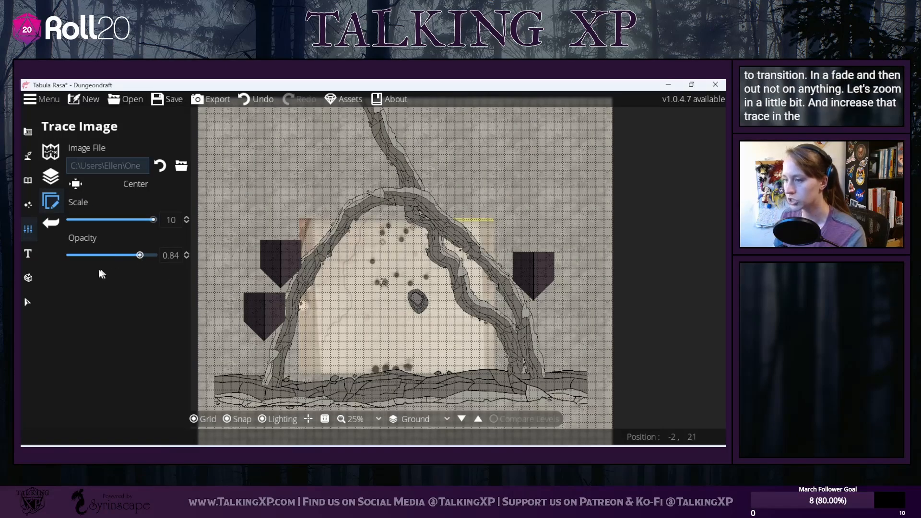
# Step: Draw a new width-3 cliff path with a faded start from the barricade north along the western inner wall and up the tunnel's west side
pyautogui.click(27, 157)
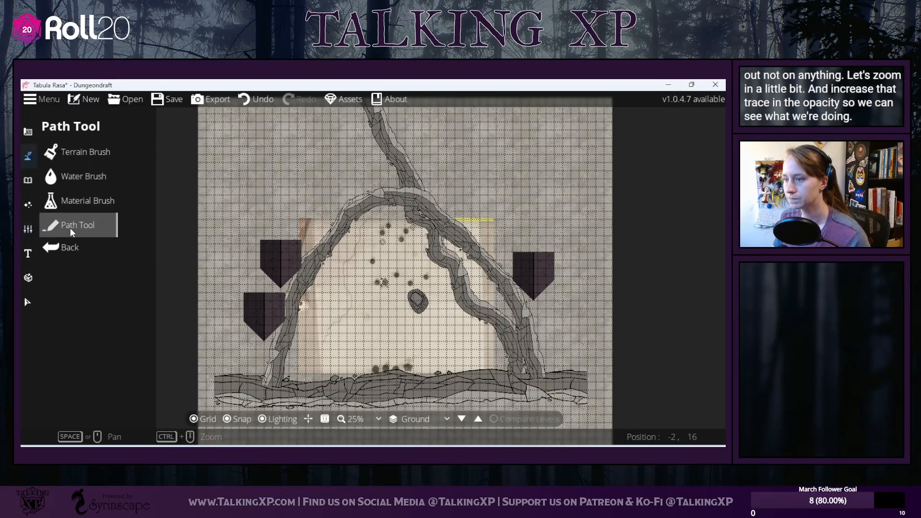
pyautogui.click(70, 228)
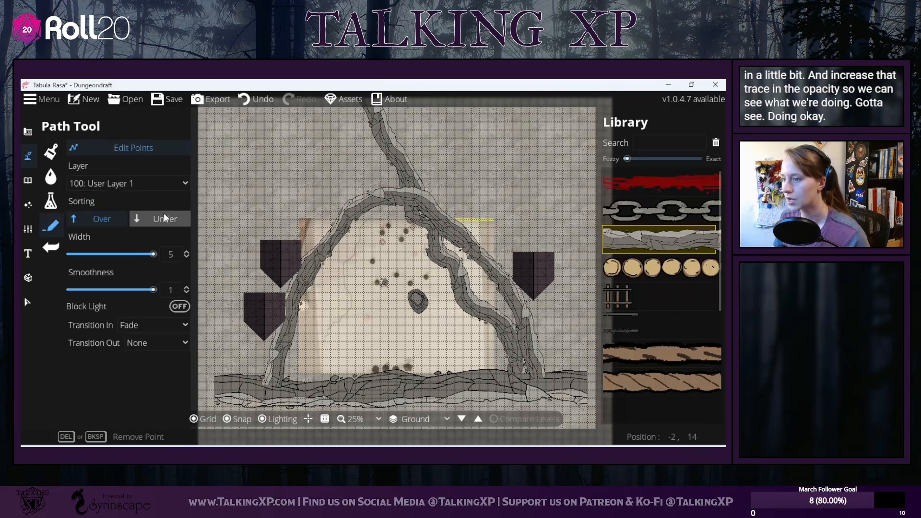
pyautogui.click(139, 150)
pyautogui.moveTo(176, 256); pyautogui.dragTo(156, 254)
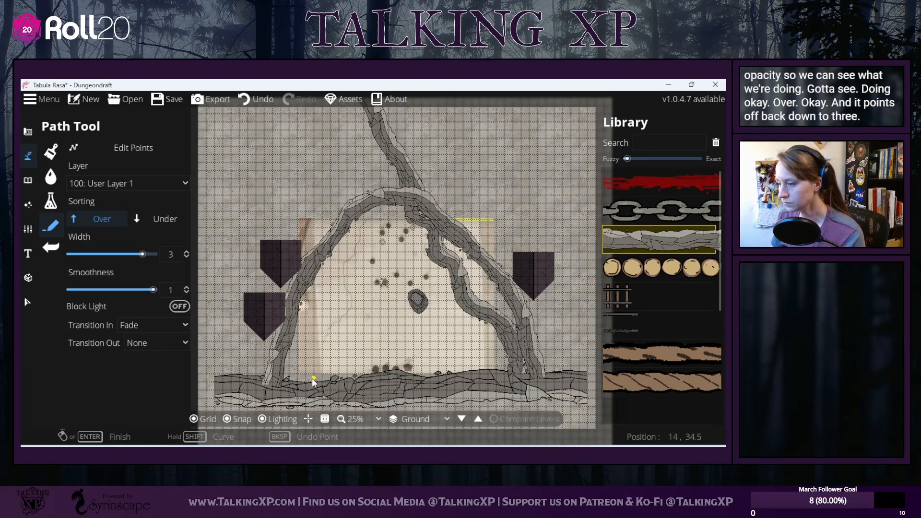
pyautogui.click(304, 390)
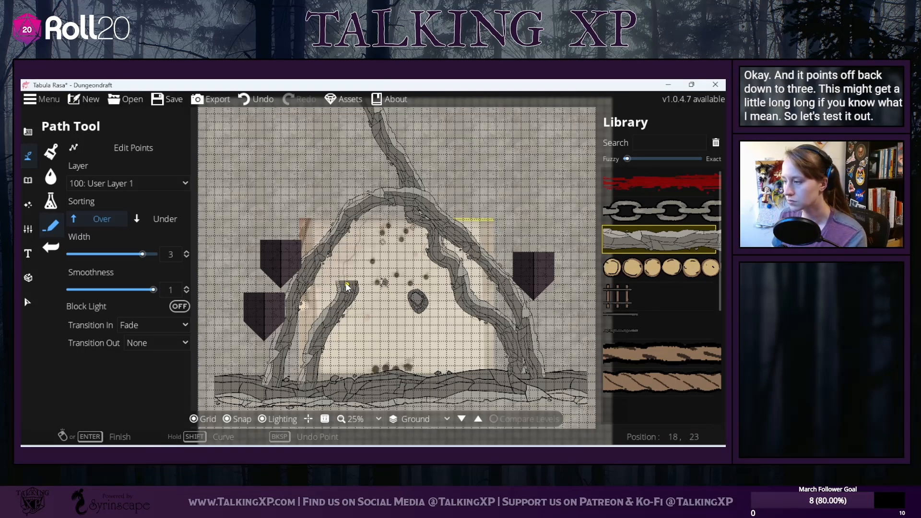
pyautogui.scroll(4, 344, 287)
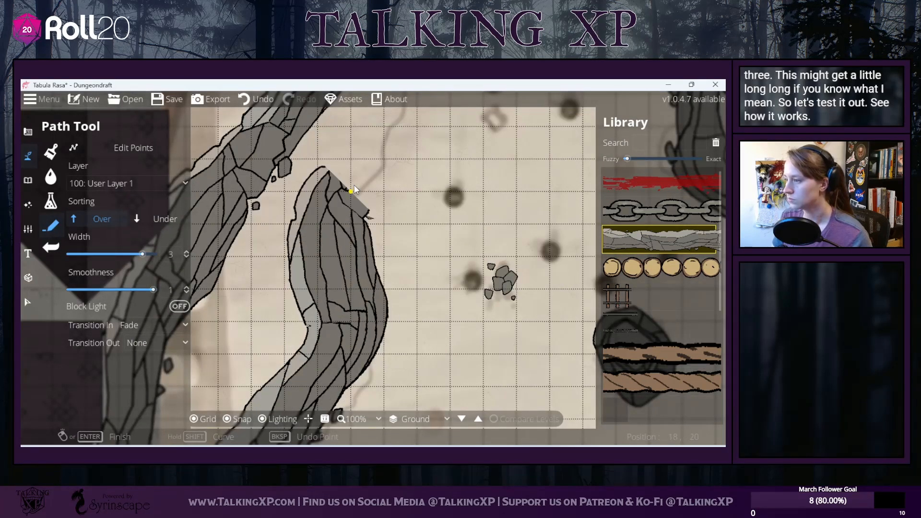
pyautogui.moveTo(349, 195); pyautogui.dragTo(329, 316)
pyautogui.click(344, 279)
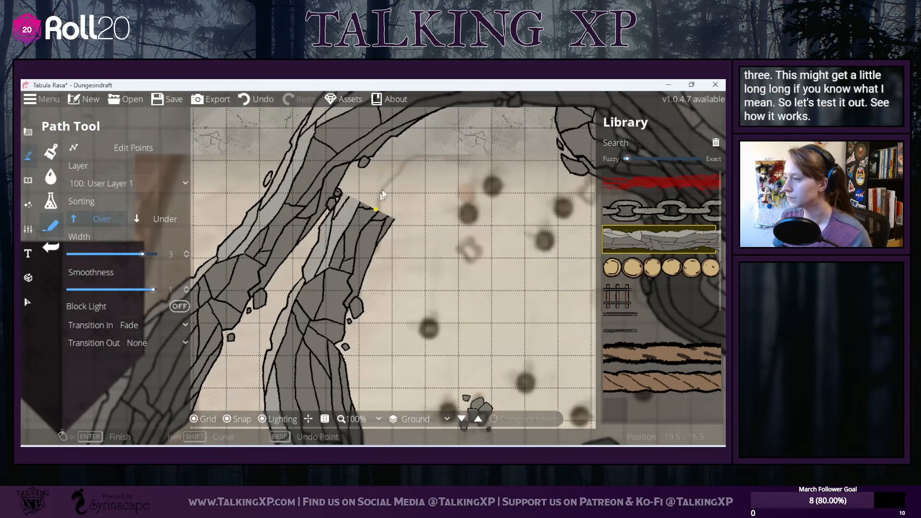
pyautogui.moveTo(430, 129); pyautogui.dragTo(314, 327)
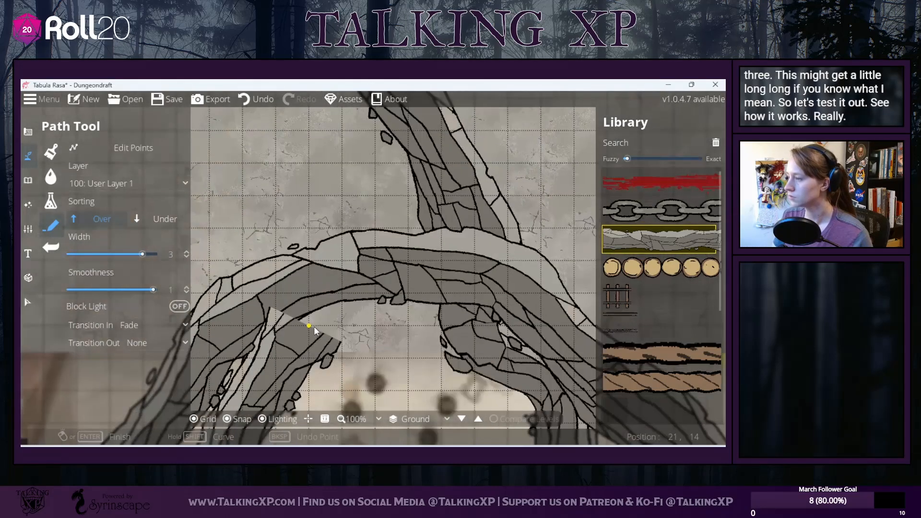
pyautogui.scroll(-8, 321, 299)
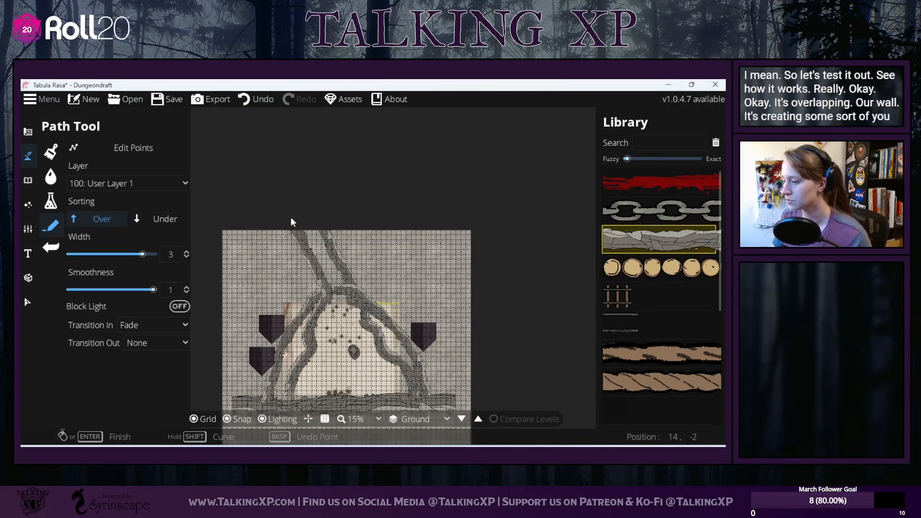
pyautogui.moveTo(312, 369); pyautogui.dragTo(330, 302)
pyautogui.scroll(2, 249, 381)
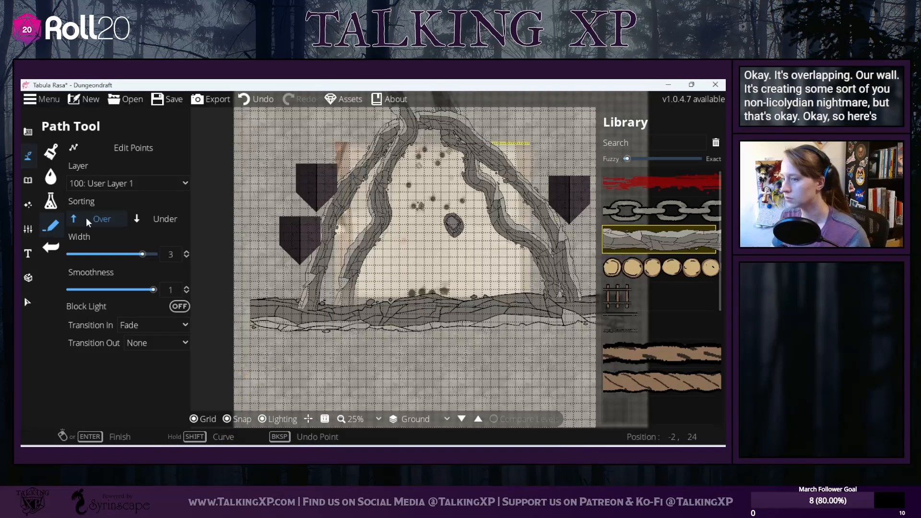
# Step: Undo the redrawn western inner cliff wall and the deletion of the original one
pyautogui.click(27, 302)
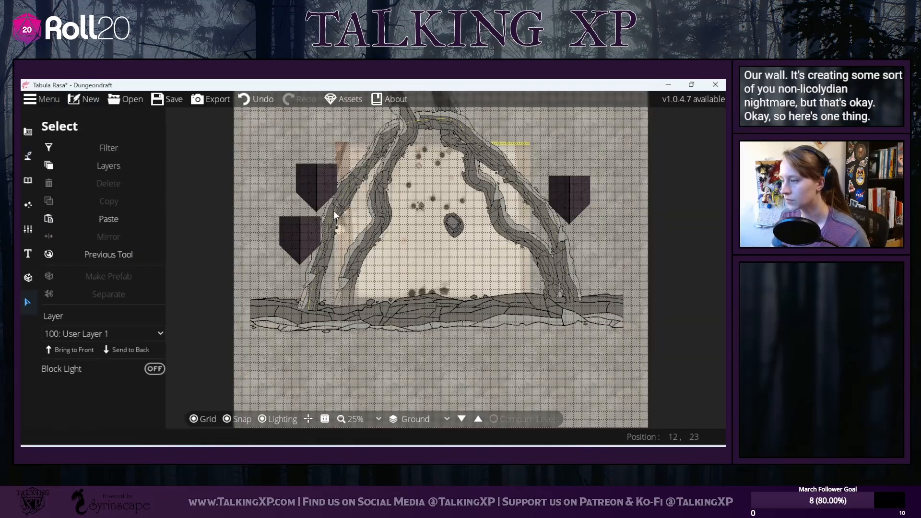
pyautogui.click(376, 229)
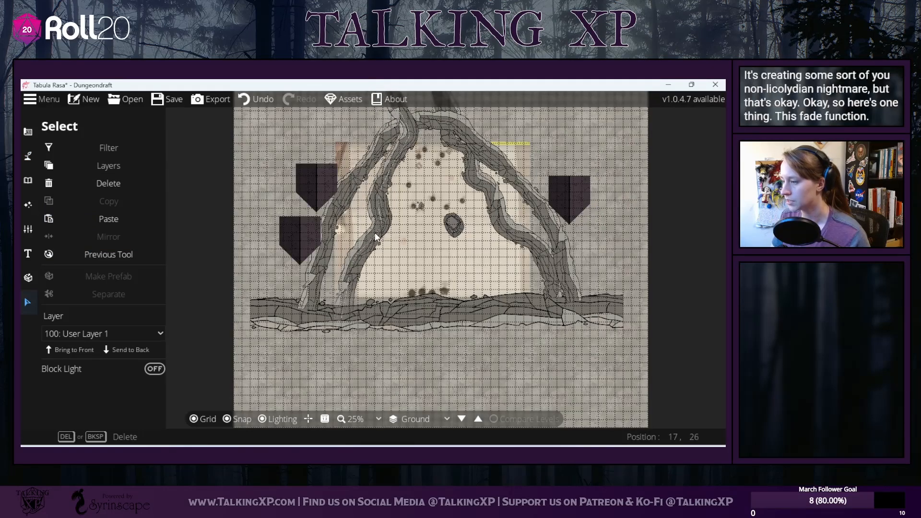
pyautogui.click(258, 101)
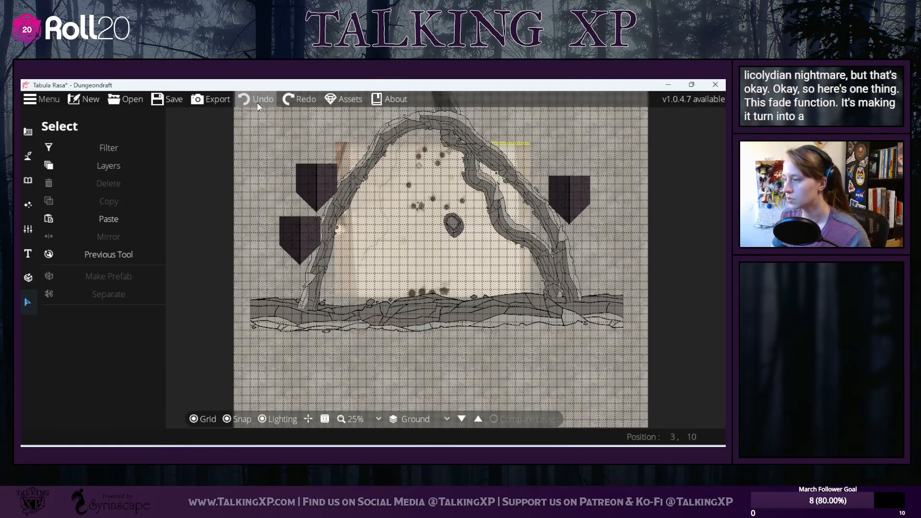
pyautogui.click(258, 102)
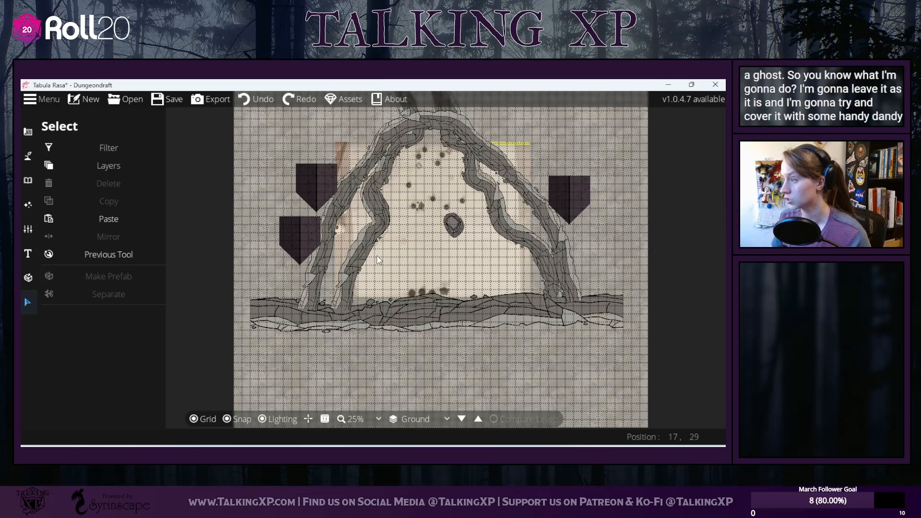
pyautogui.moveTo(425, 266); pyautogui.dragTo(357, 249)
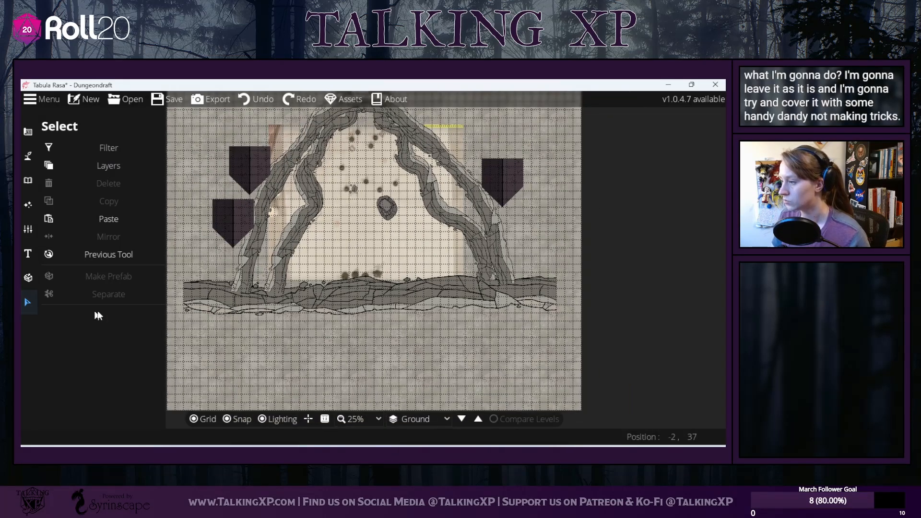
pyautogui.click(242, 284)
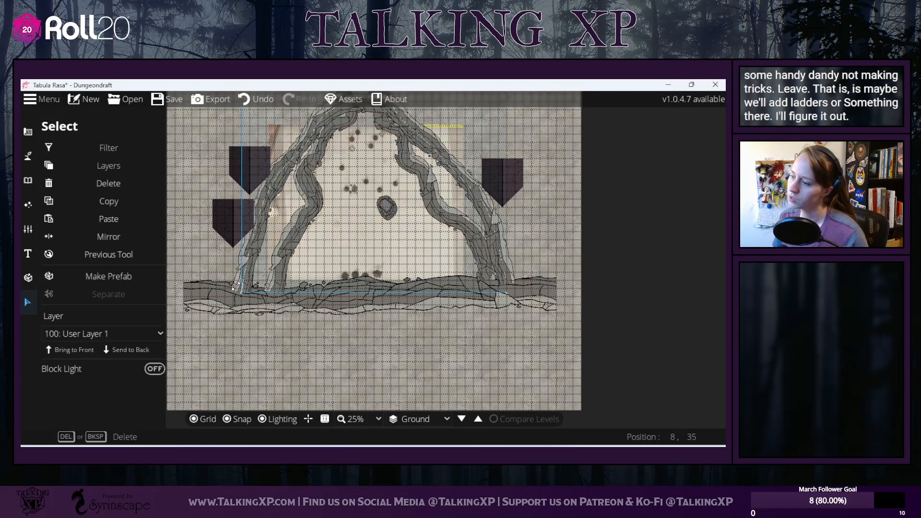
pyautogui.click(161, 235)
pyautogui.click(256, 101)
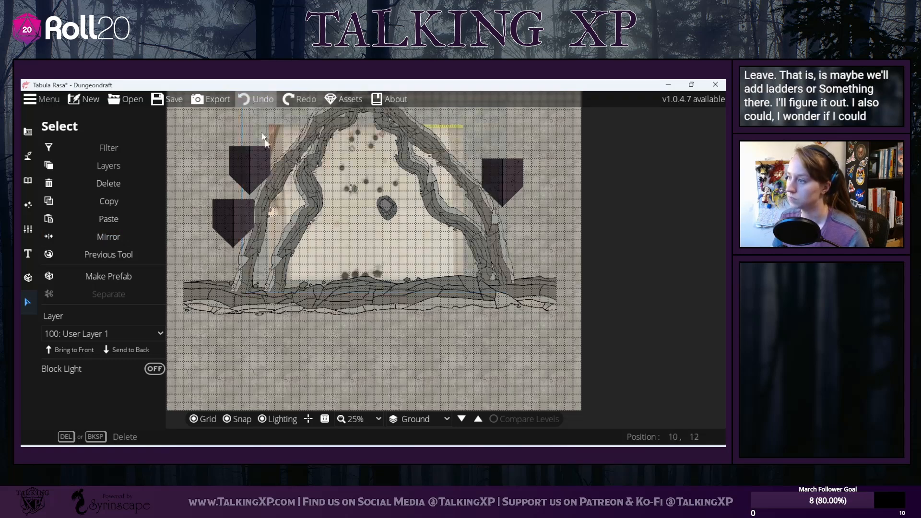
pyautogui.click(303, 368)
# Step: Edit the outer western cliff wall's points, bending its southern end east along the barricade
pyautogui.click(245, 284)
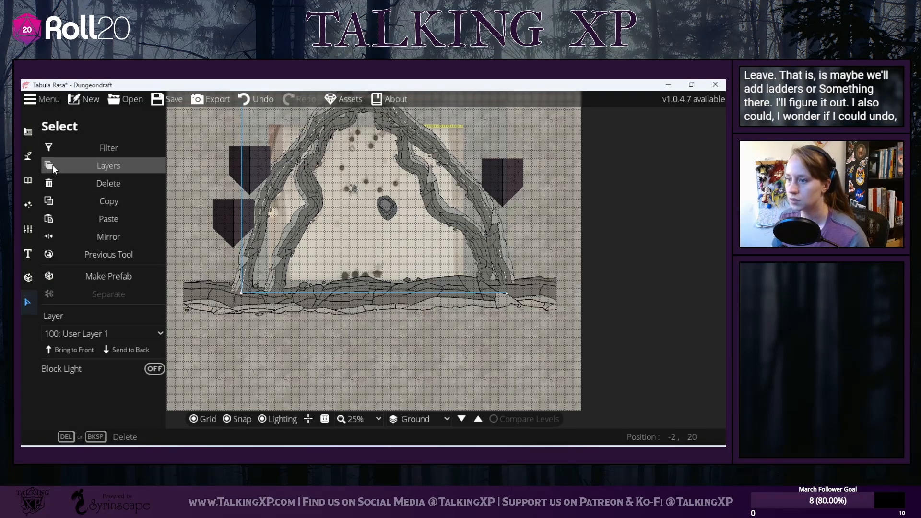
pyautogui.click(27, 155)
pyautogui.click(76, 225)
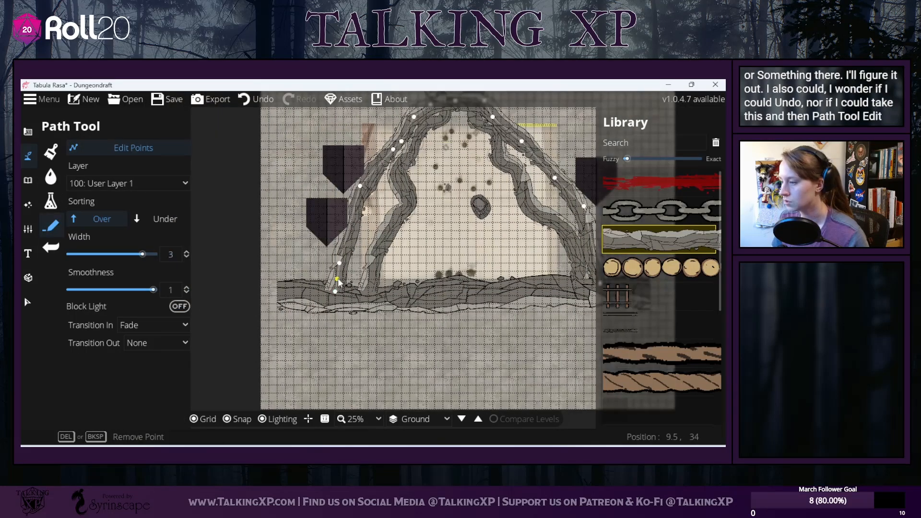
pyautogui.moveTo(334, 294); pyautogui.dragTo(366, 304)
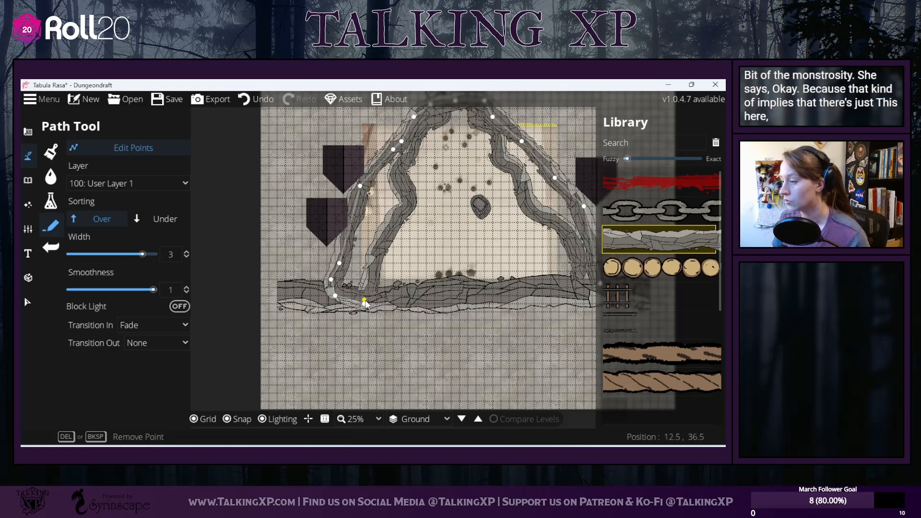
# Step: Bend the inner western cliff wall's southern end east so it curves into the barricade
pyautogui.click(369, 281)
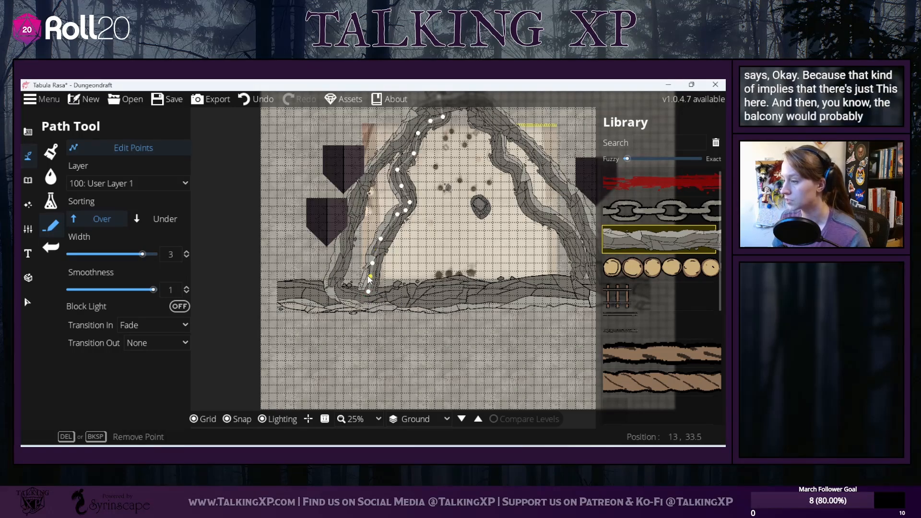
pyautogui.click(370, 290)
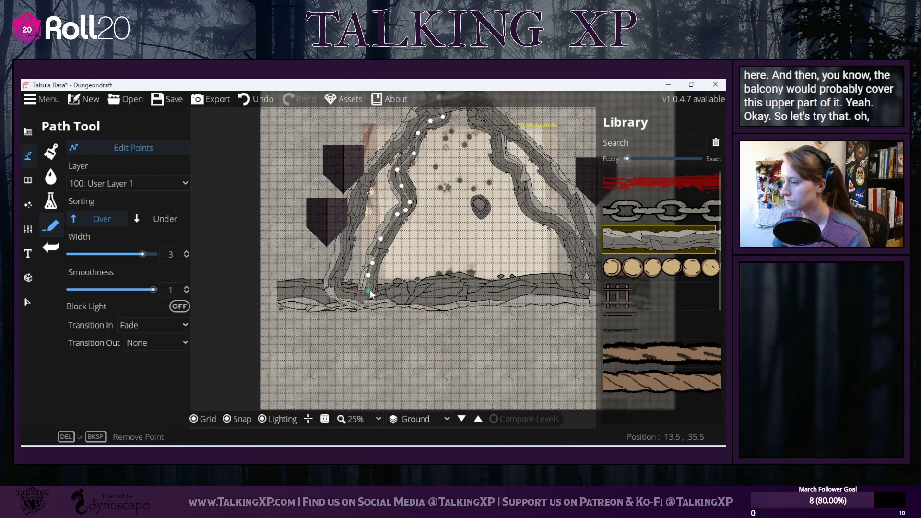
pyautogui.moveTo(368, 293)
pyautogui.mouseDown()
pyautogui.moveTo(390, 301)
pyautogui.moveTo(365, 296)
pyautogui.mouseUp()
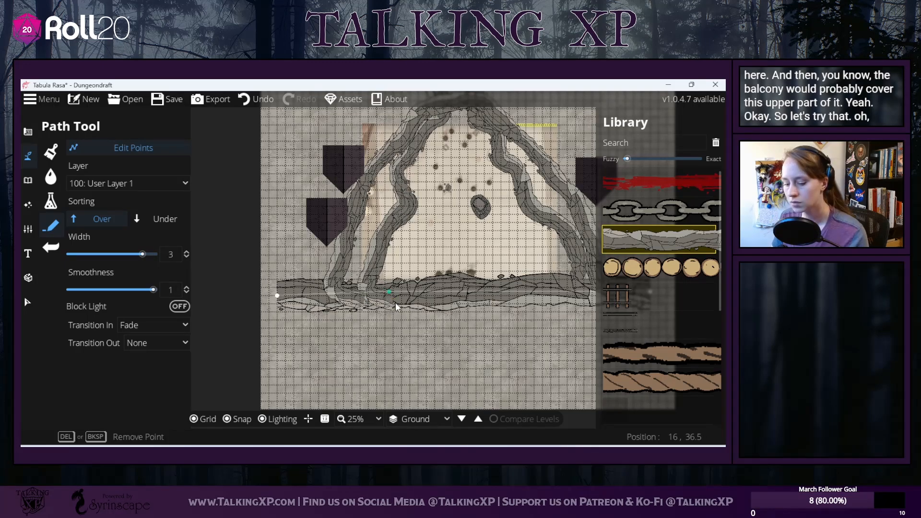
pyautogui.scroll(2, 384, 303)
pyautogui.moveTo(382, 300); pyautogui.dragTo(448, 324)
# Step: Extend the outer western cliff wall's curved end farther east along the barricade by moving its end point
pyautogui.click(28, 302)
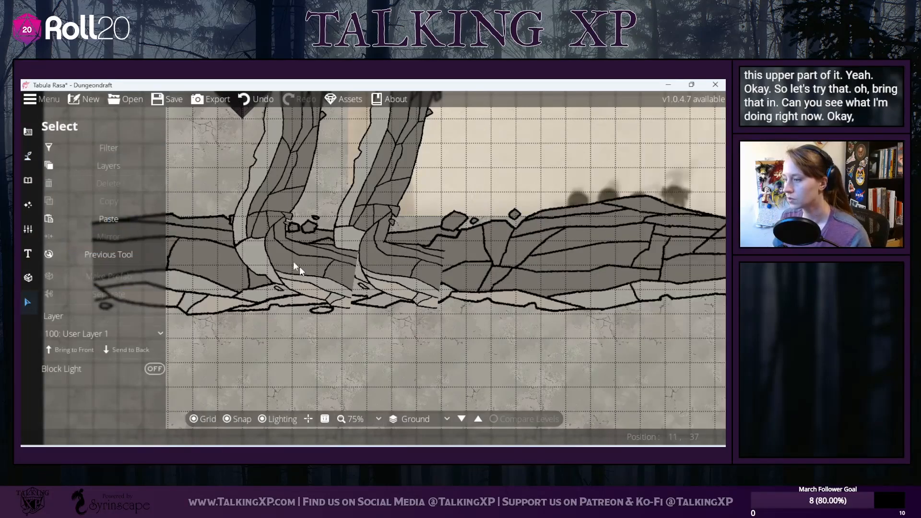
pyautogui.click(28, 156)
pyautogui.click(73, 225)
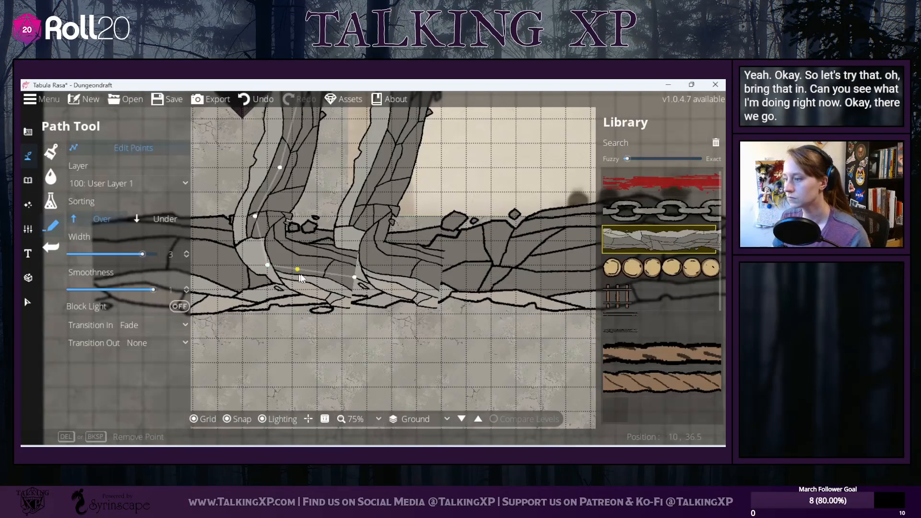
pyautogui.moveTo(356, 277); pyautogui.dragTo(443, 280)
pyautogui.moveTo(355, 276); pyautogui.dragTo(272, 277)
# Step: Bend the southern ends of the inner and outer eastern cliff walls west so they run along the barricade
pyautogui.moveTo(484, 315); pyautogui.dragTo(201, 321)
pyautogui.moveTo(392, 291); pyautogui.dragTo(279, 345)
pyautogui.moveTo(425, 257); pyautogui.dragTo(425, 254)
pyautogui.moveTo(436, 294); pyautogui.dragTo(374, 347)
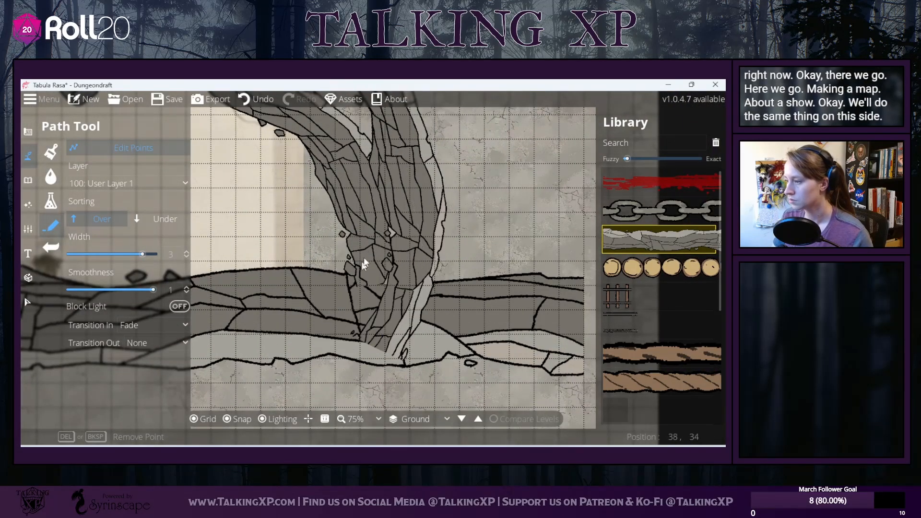
pyautogui.moveTo(368, 238); pyautogui.dragTo(247, 335)
pyautogui.moveTo(324, 267); pyautogui.dragTo(365, 342)
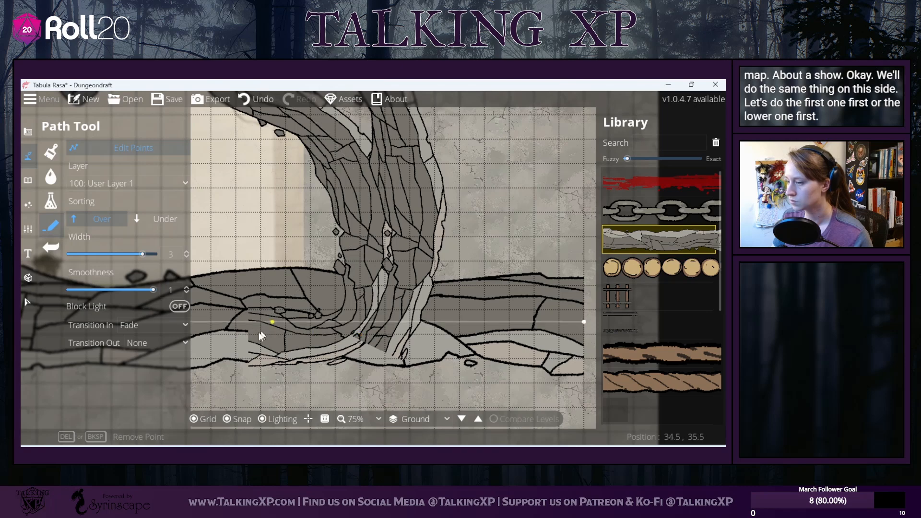
pyautogui.moveTo(246, 329); pyautogui.dragTo(226, 327)
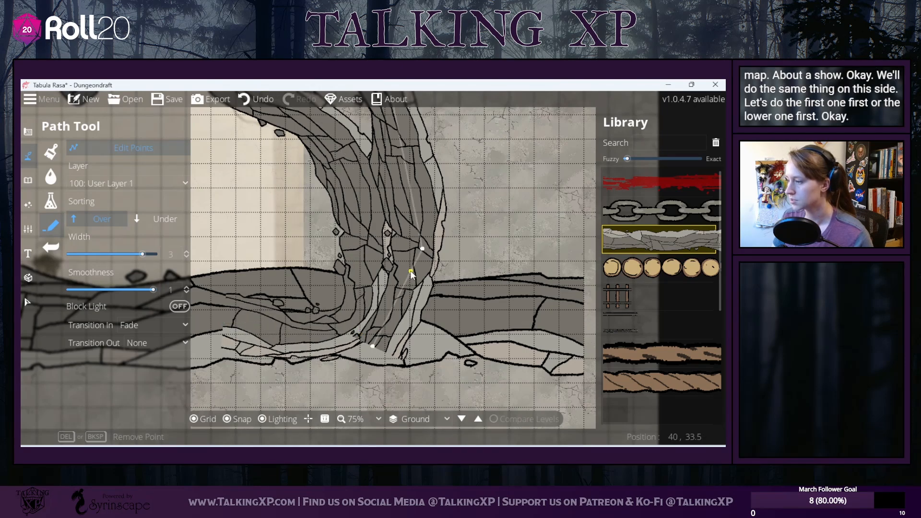
pyautogui.moveTo(412, 273); pyautogui.dragTo(422, 309)
pyautogui.moveTo(375, 349); pyautogui.dragTo(248, 334)
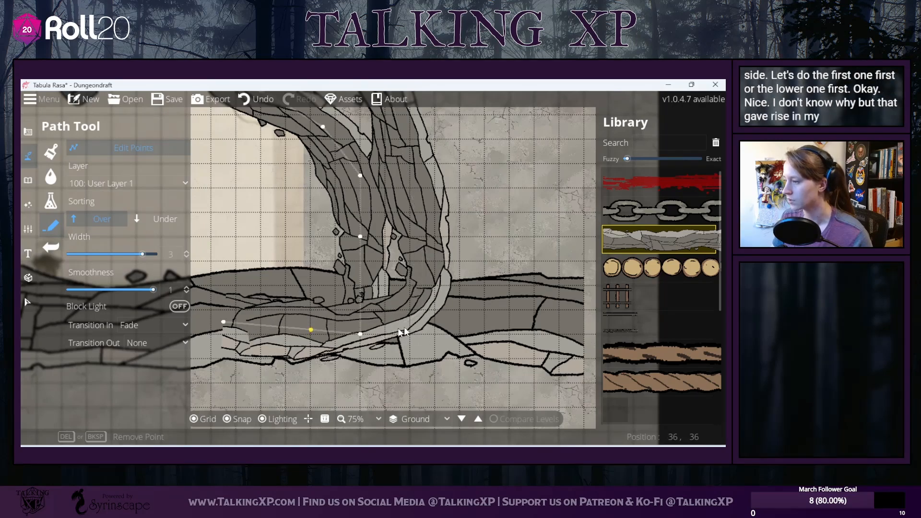
# Step: Examine the whole chamber to check how the reshaped cliff walls blend into the barricade on both sides
pyautogui.moveTo(364, 317); pyautogui.dragTo(555, 384)
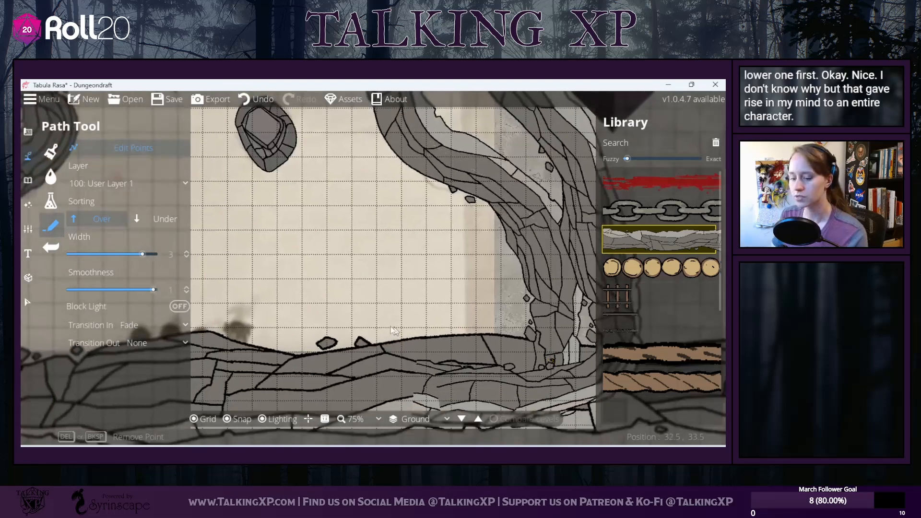
pyautogui.scroll(-5, 360, 315)
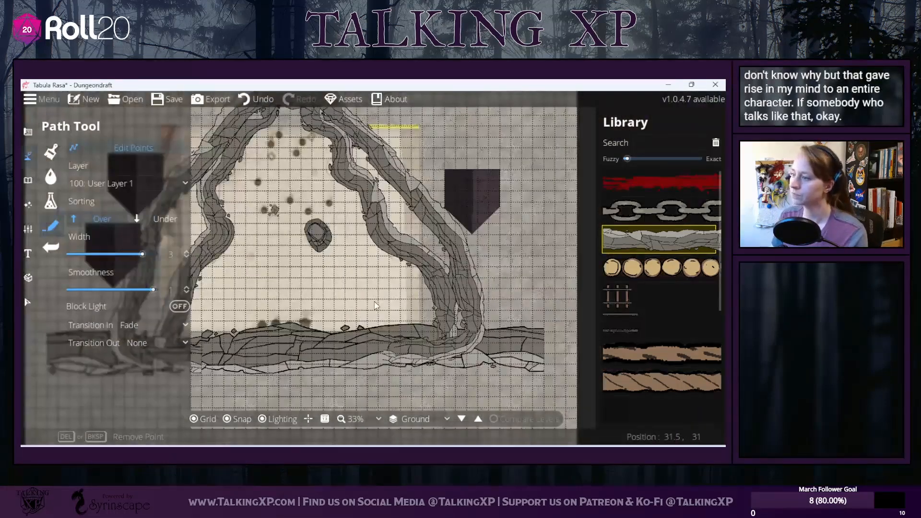
pyautogui.scroll(3, 376, 306)
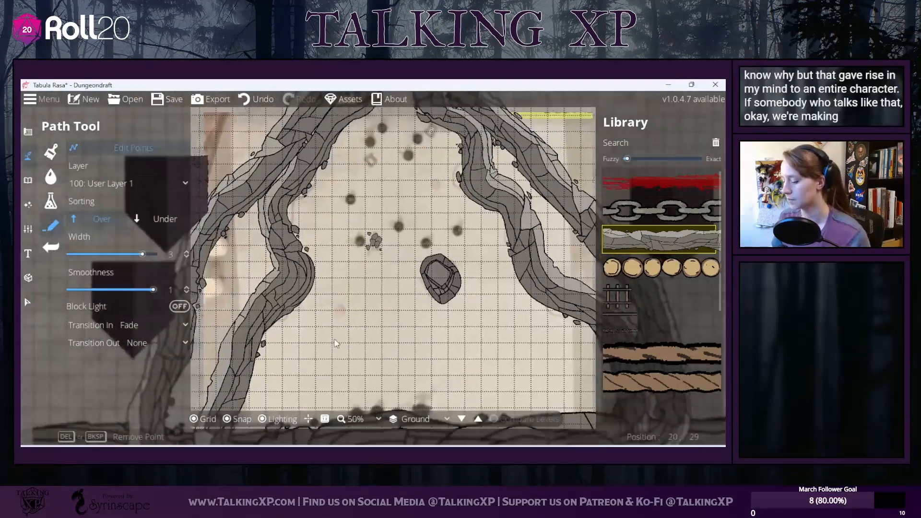
pyautogui.moveTo(399, 335); pyautogui.dragTo(346, 315)
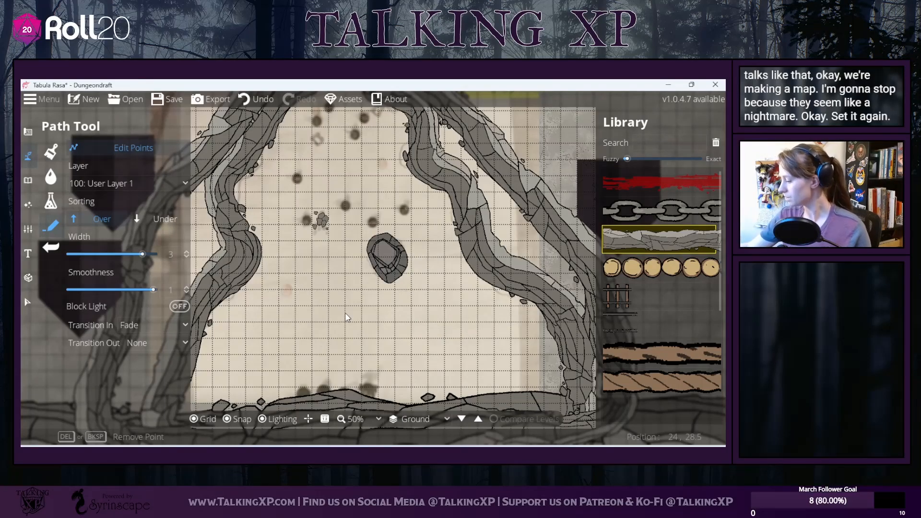
pyautogui.moveTo(466, 182); pyautogui.dragTo(426, 138)
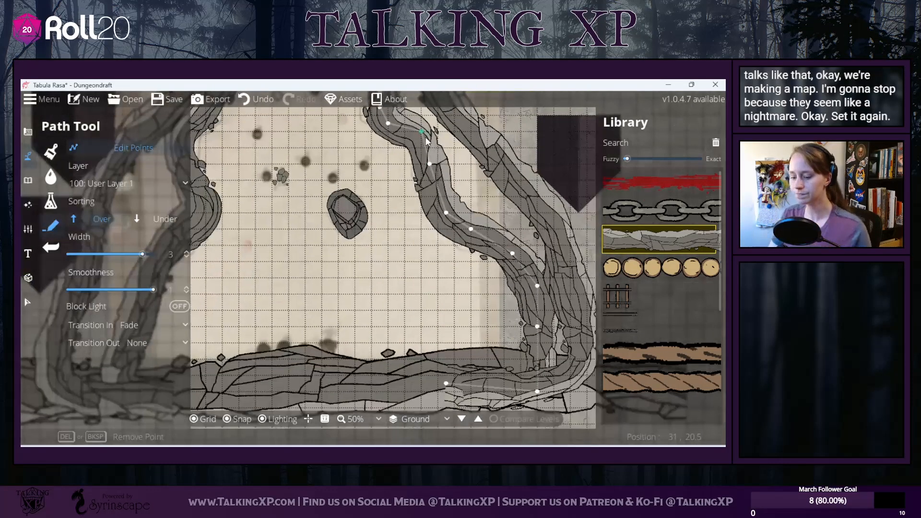
pyautogui.scroll(-3, 350, 204)
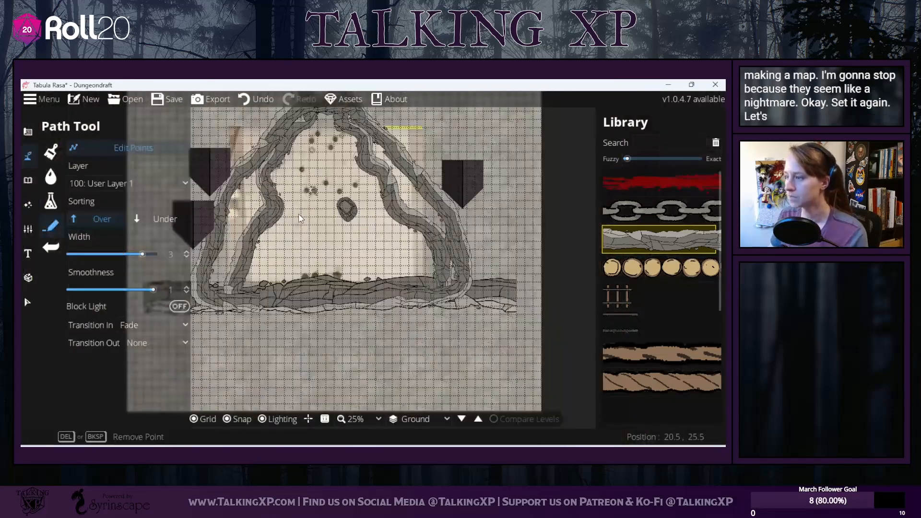
pyautogui.moveTo(300, 218); pyautogui.dragTo(320, 284)
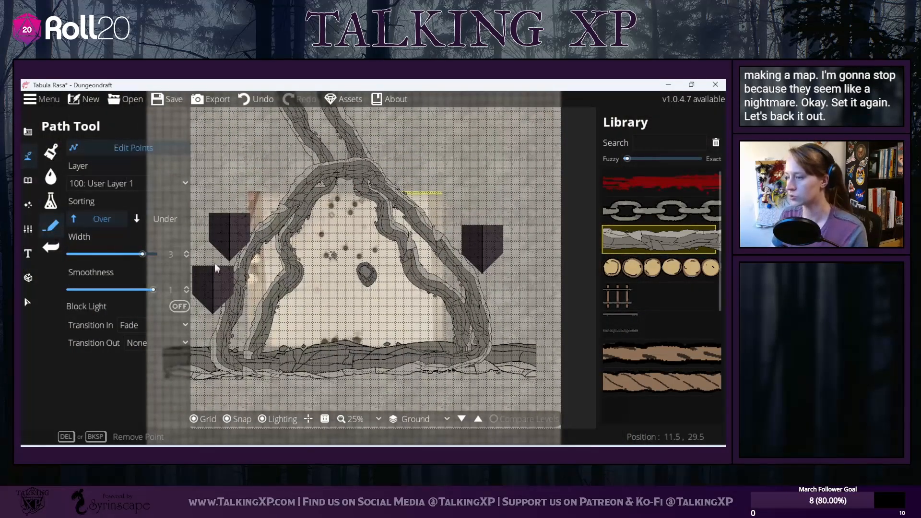
pyautogui.moveTo(256, 319)
pyautogui.mouseDown()
pyautogui.moveTo(283, 267)
pyautogui.moveTo(270, 308)
pyautogui.mouseUp()
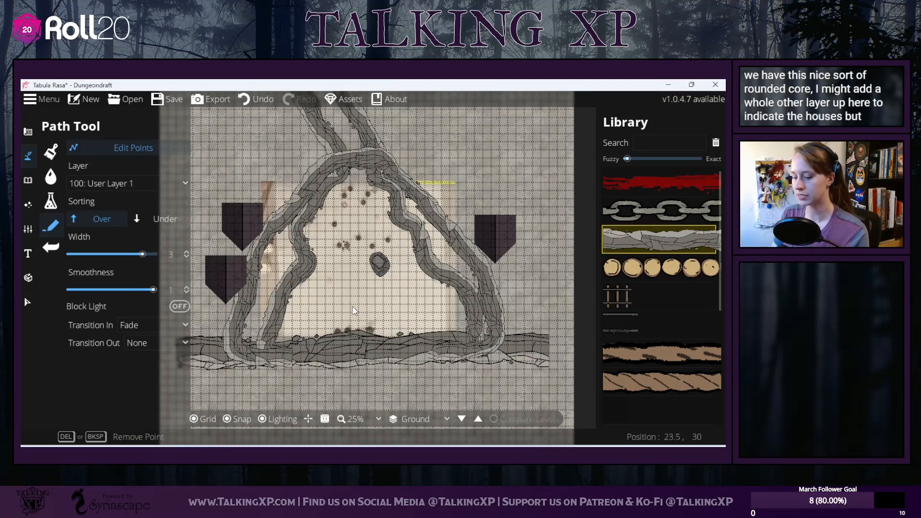
pyautogui.scroll(1, 336, 325)
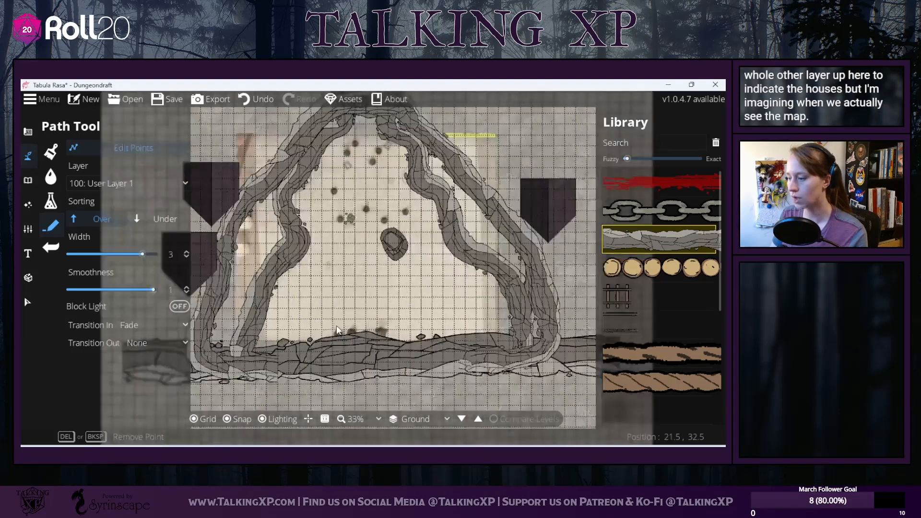
pyautogui.scroll(-1, 336, 326)
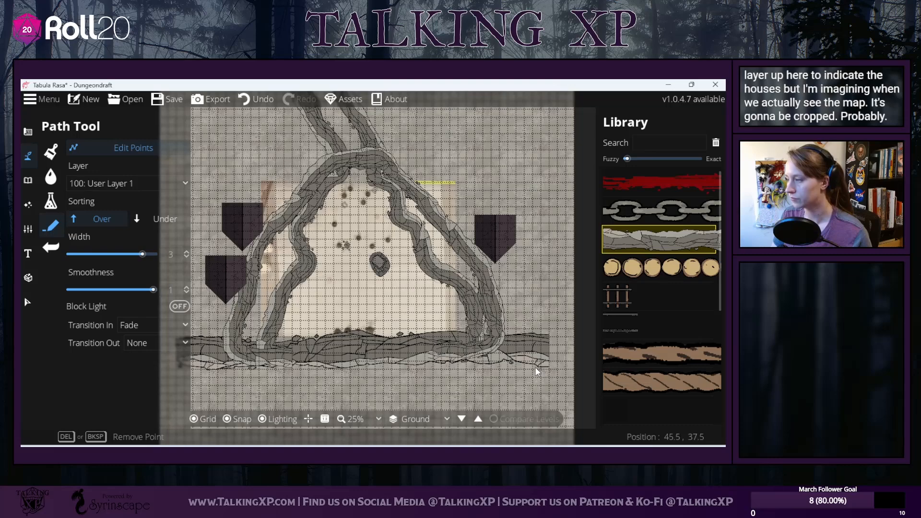
# Step: Draw a third, wider width-3 cliff path from the barricade's west end around the houses, over the chamber and down to its east end
pyautogui.moveTo(275, 166); pyautogui.dragTo(276, 207)
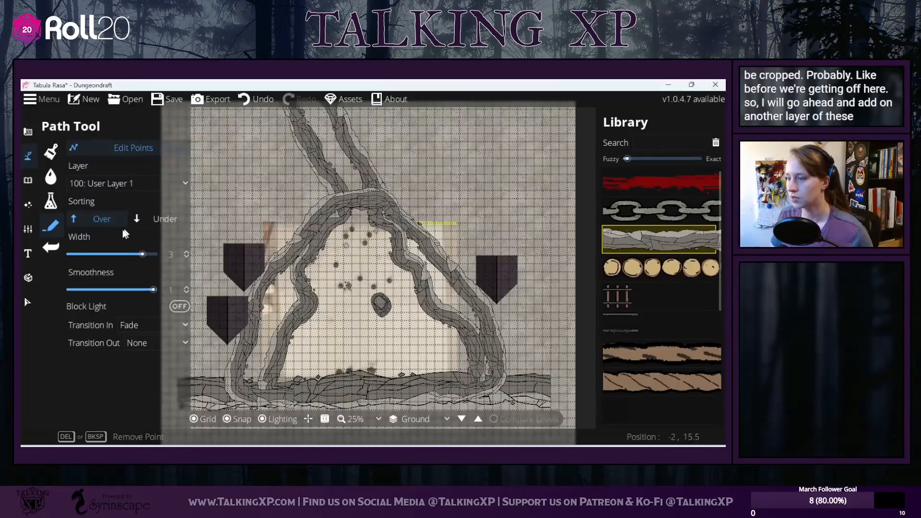
pyautogui.click(131, 152)
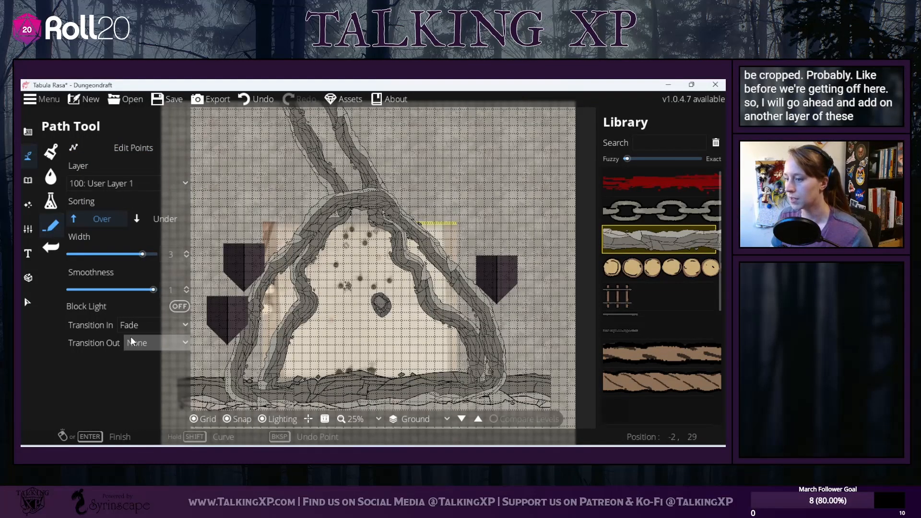
pyautogui.moveTo(231, 386); pyautogui.dragTo(237, 325)
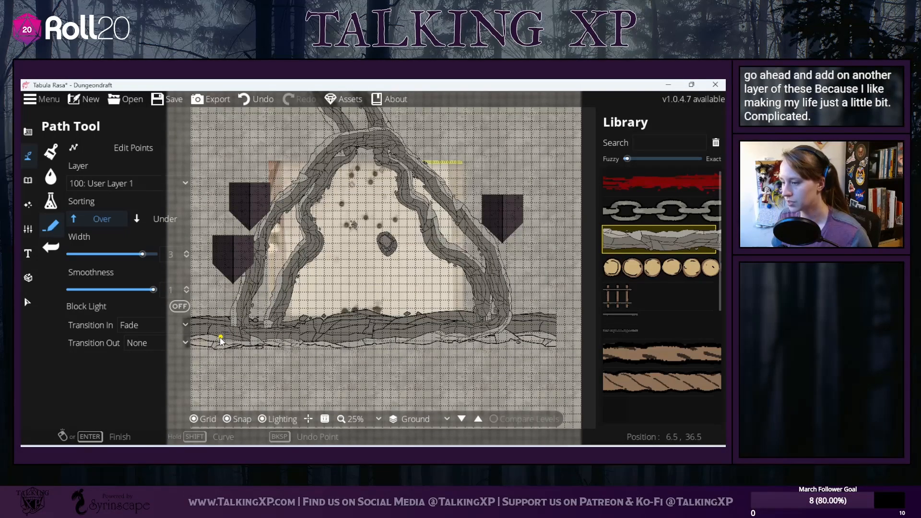
pyautogui.click(204, 334)
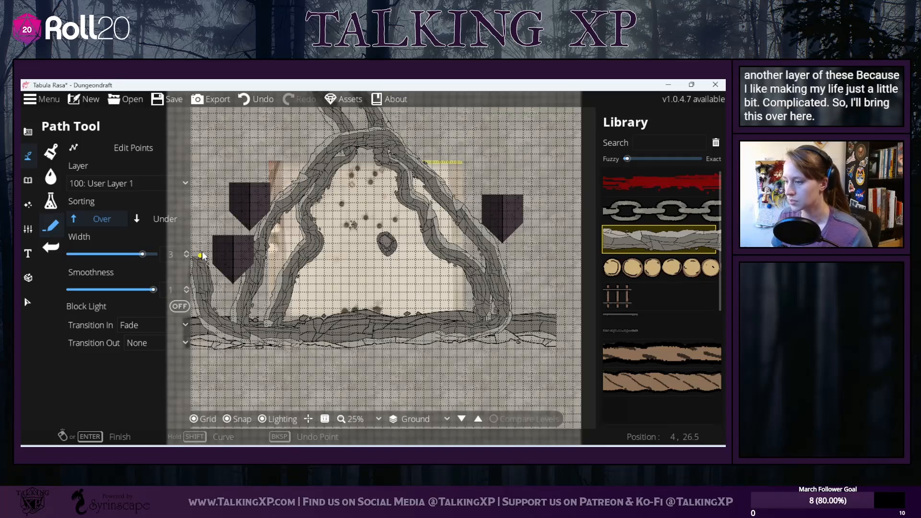
pyautogui.moveTo(203, 247); pyautogui.dragTo(267, 269)
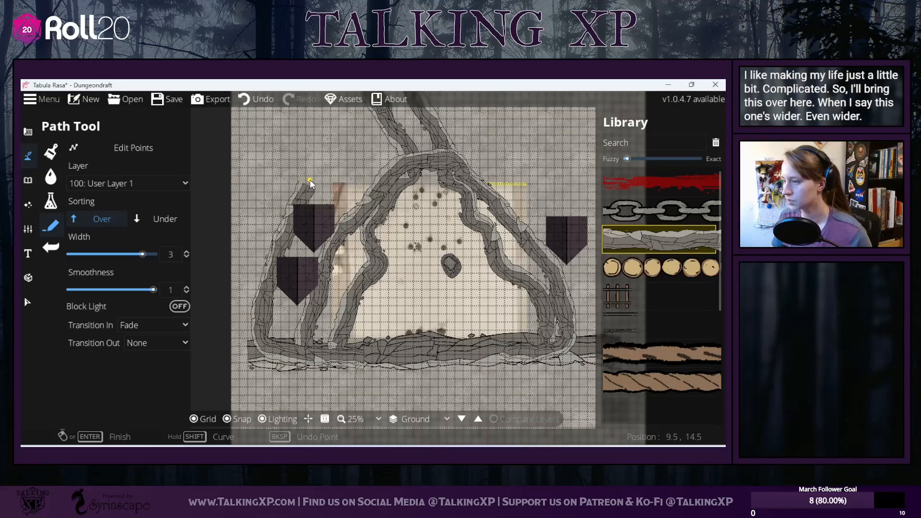
pyautogui.moveTo(311, 184)
pyautogui.mouseDown()
pyautogui.moveTo(275, 213)
pyautogui.moveTo(326, 171)
pyautogui.moveTo(428, 174)
pyautogui.mouseUp()
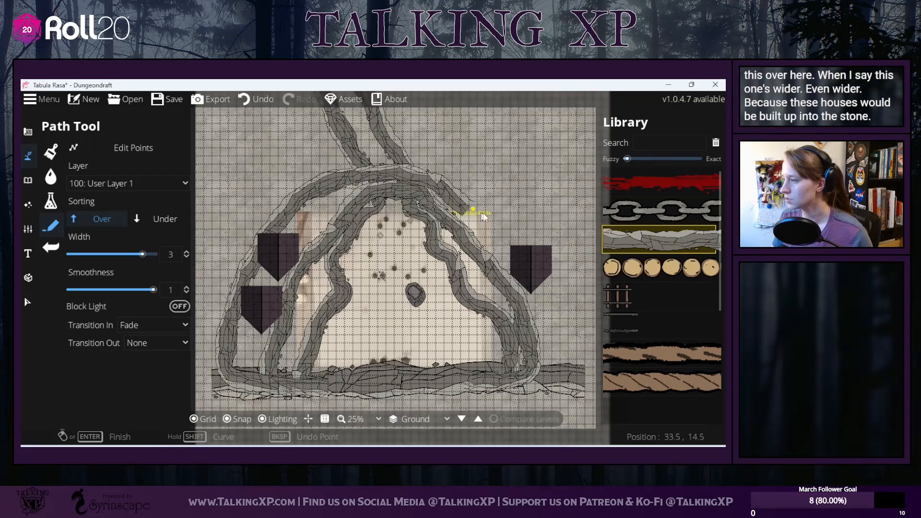
pyautogui.moveTo(514, 202)
pyautogui.mouseDown()
pyautogui.moveTo(411, 171)
pyautogui.moveTo(414, 179)
pyautogui.moveTo(375, 196)
pyautogui.moveTo(407, 205)
pyautogui.moveTo(395, 222)
pyautogui.moveTo(428, 223)
pyautogui.moveTo(464, 266)
pyautogui.moveTo(472, 321)
pyautogui.moveTo(458, 355)
pyautogui.moveTo(394, 355)
pyautogui.mouseUp()
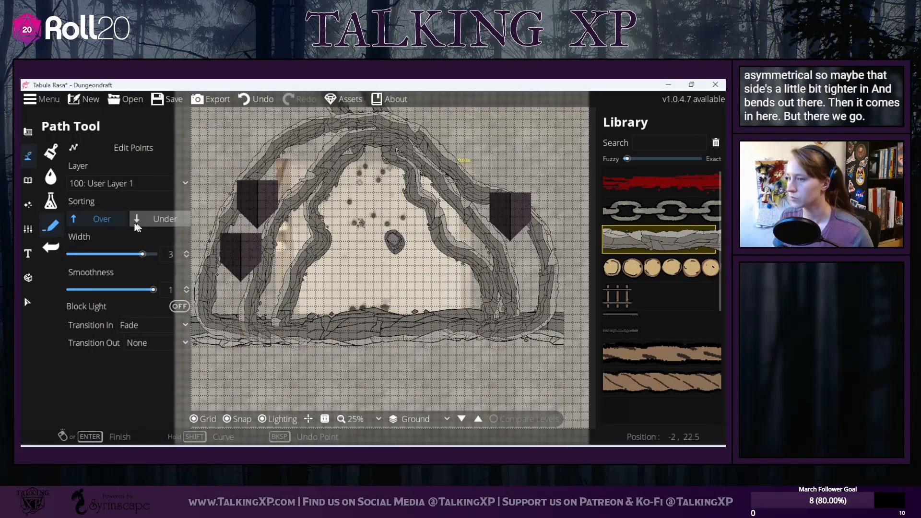
# Step: Reposition the three dark pointed houses so they sit against the new outermost cliff wall on the east and west sides
pyautogui.click(28, 299)
pyautogui.click(528, 220)
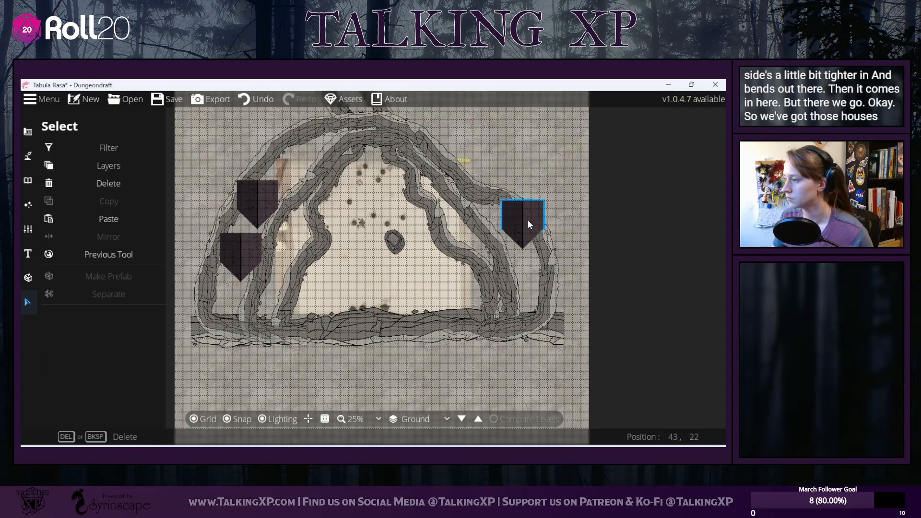
pyautogui.moveTo(526, 223); pyautogui.dragTo(526, 236)
pyautogui.moveTo(255, 207); pyautogui.dragTo(277, 173)
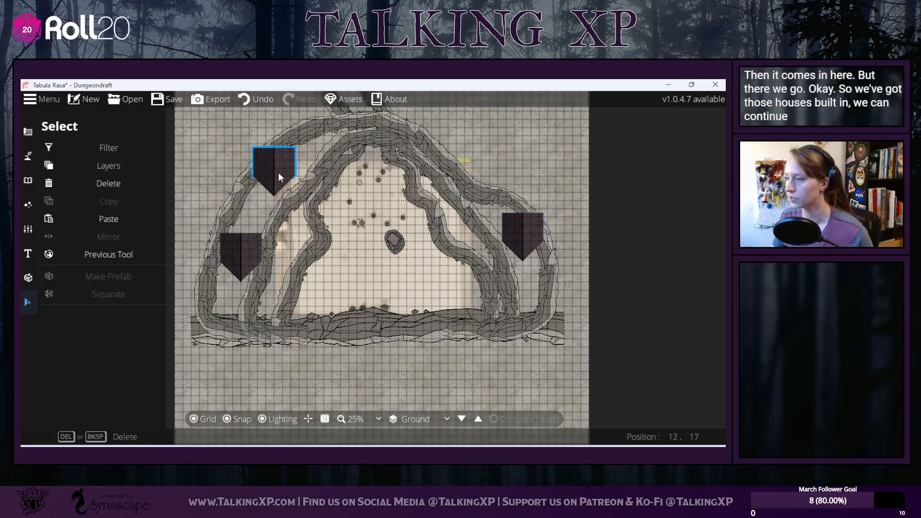
pyautogui.moveTo(258, 243); pyautogui.dragTo(234, 259)
pyautogui.moveTo(284, 160); pyautogui.dragTo(263, 183)
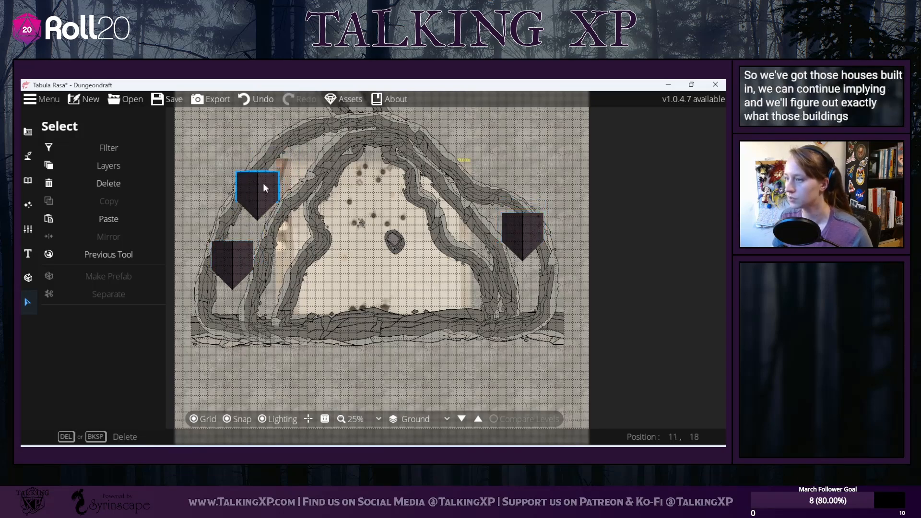
# Step: Edit the outermost cliff path's points, pulling its northwest bend in toward the inner walls and smoothing its northeast bend above the eastern house
pyautogui.click(27, 157)
pyautogui.click(66, 225)
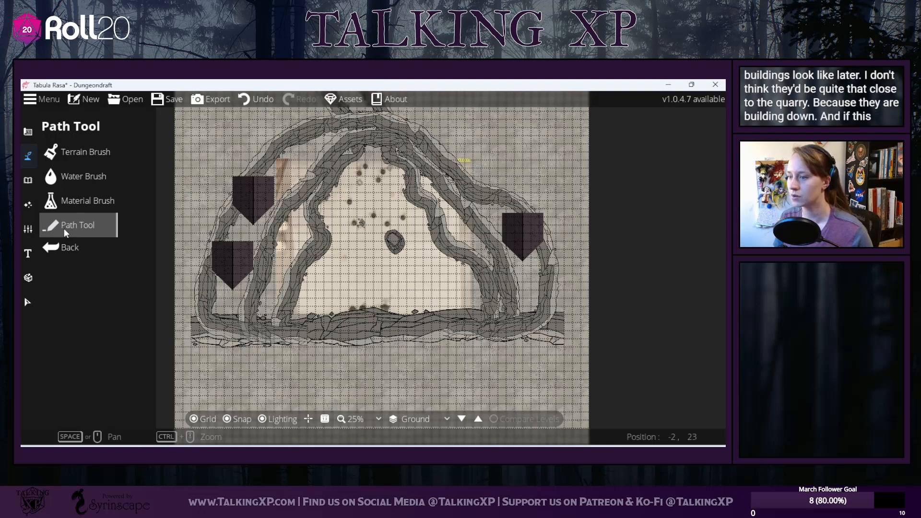
pyautogui.click(64, 228)
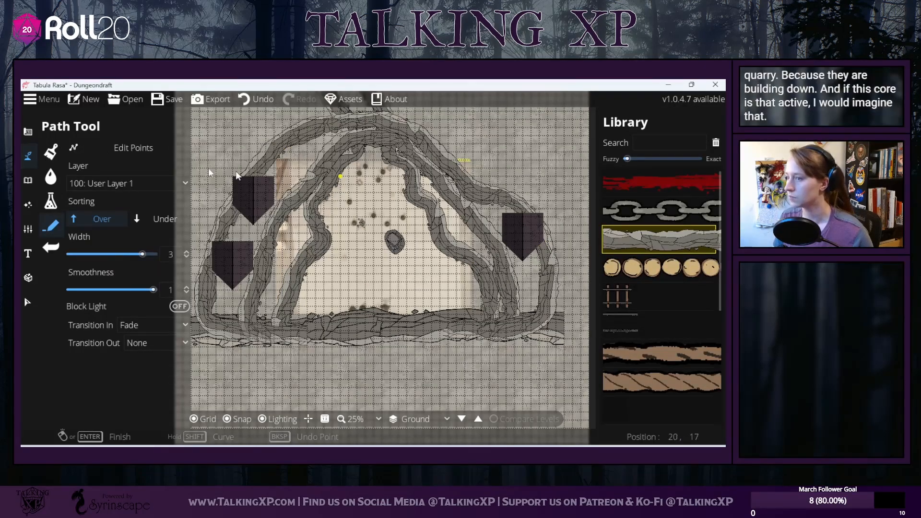
pyautogui.click(56, 156)
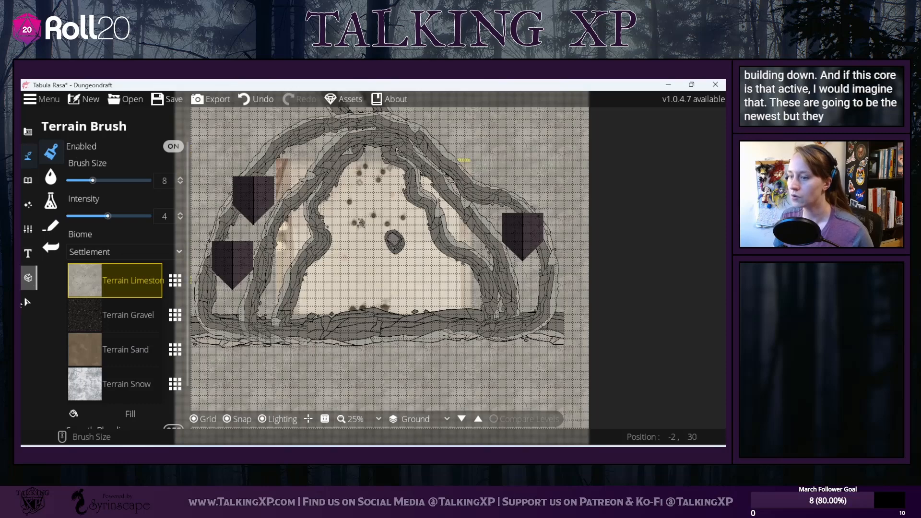
pyautogui.click(48, 229)
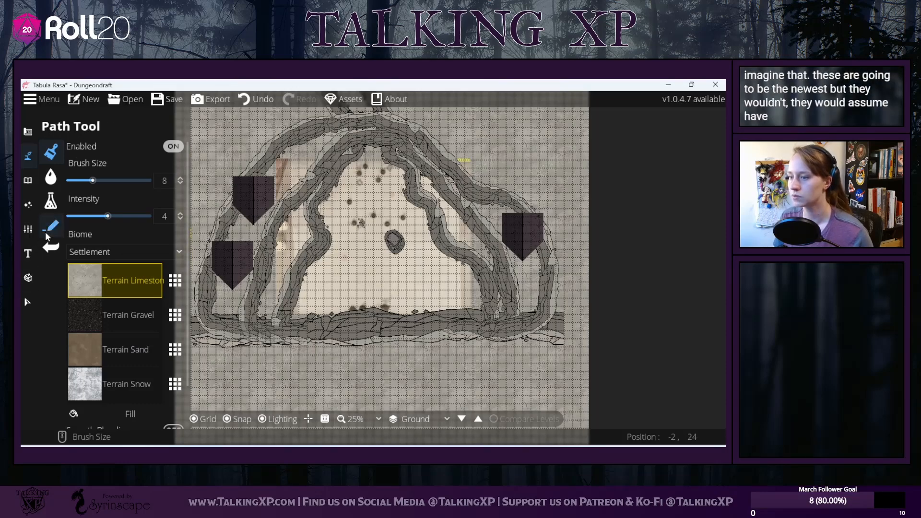
pyautogui.click(100, 149)
pyautogui.moveTo(281, 142); pyautogui.dragTo(293, 162)
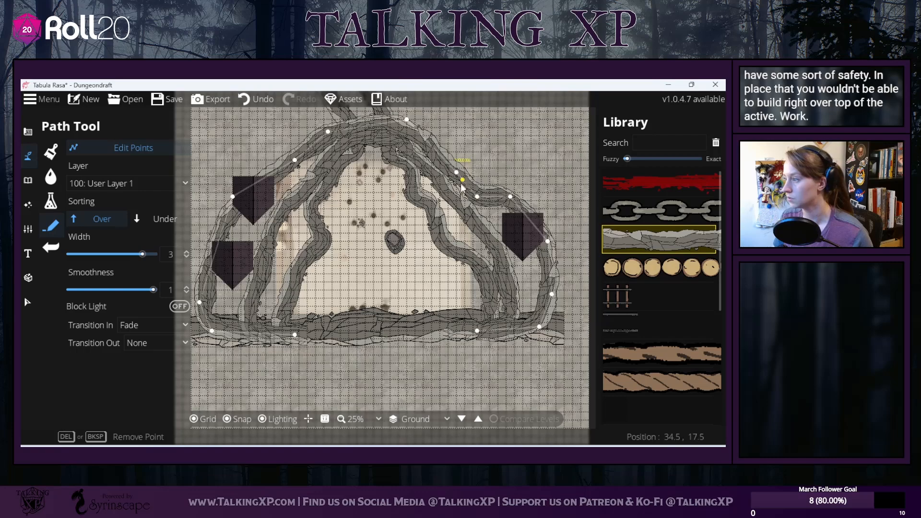
pyautogui.moveTo(478, 198); pyautogui.dragTo(478, 186)
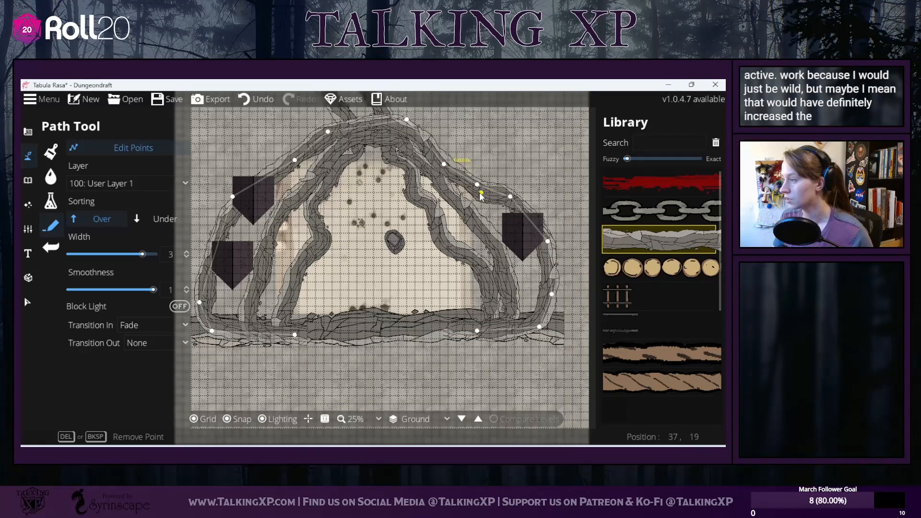
pyautogui.moveTo(330, 276); pyautogui.dragTo(343, 258)
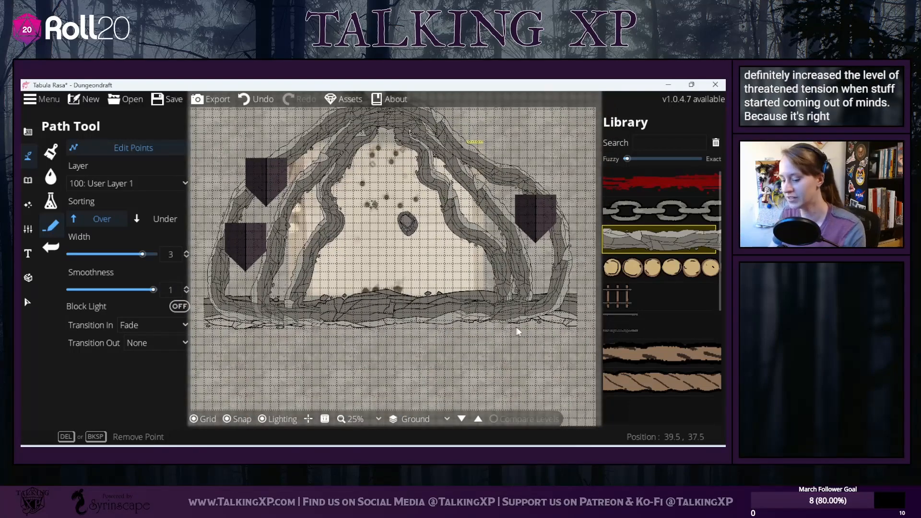
# Step: Examine the rock wall paths around the cave chamber, checking how their ends fade along the outer edges
pyautogui.scroll(1, 436, 284)
pyautogui.scroll(-1, 437, 285)
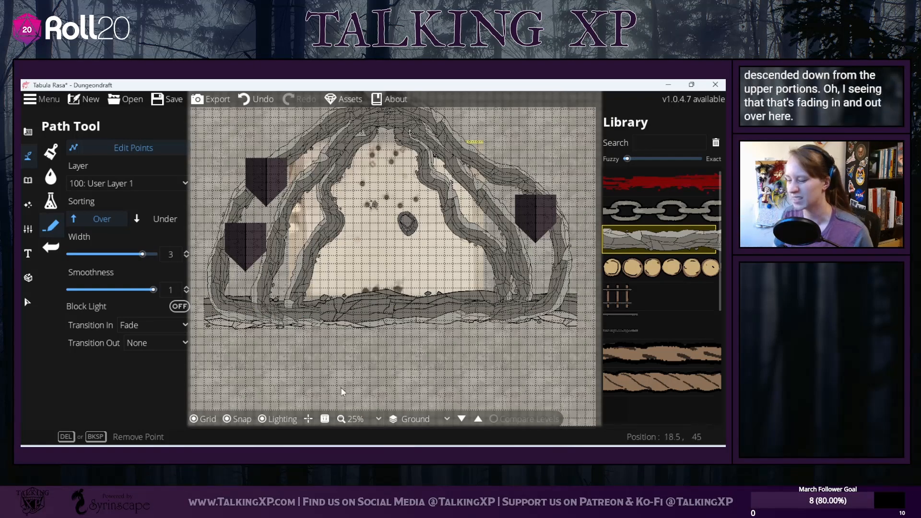
pyautogui.moveTo(376, 369); pyautogui.dragTo(333, 390)
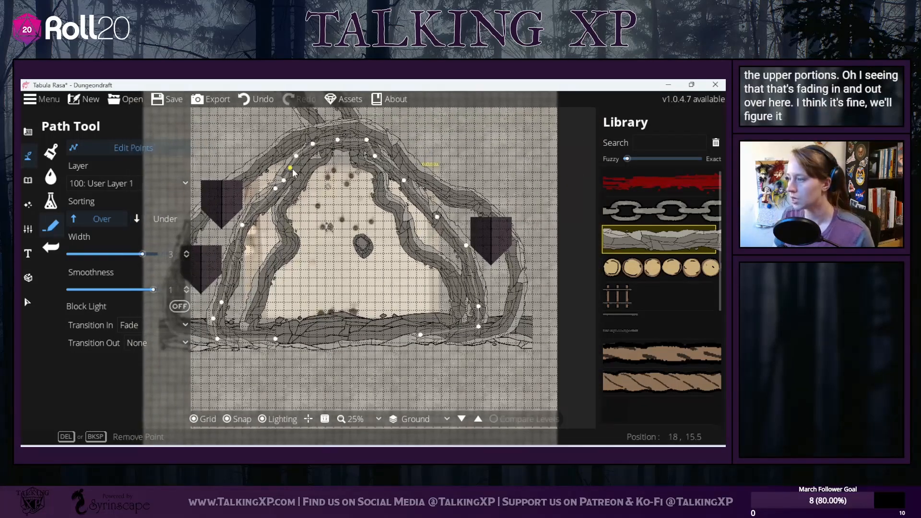
pyautogui.moveTo(349, 240); pyautogui.dragTo(405, 236)
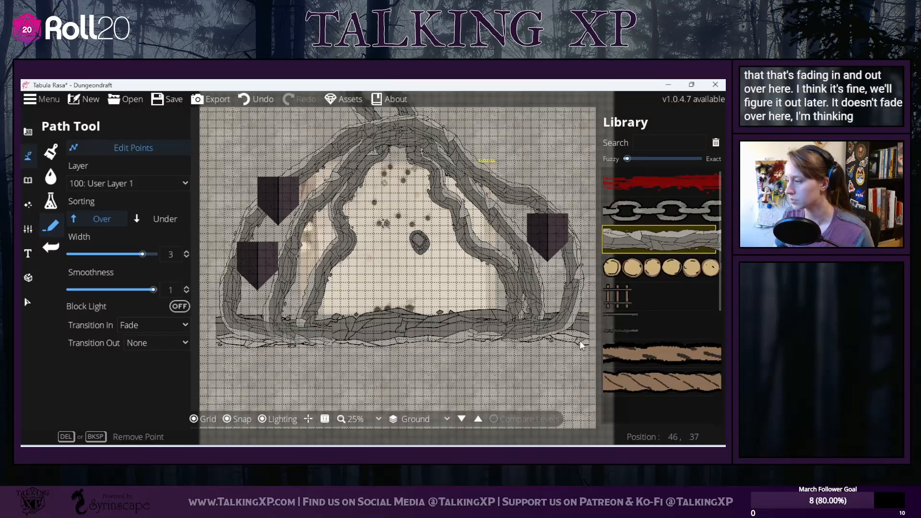
pyautogui.moveTo(463, 353); pyautogui.dragTo(411, 356)
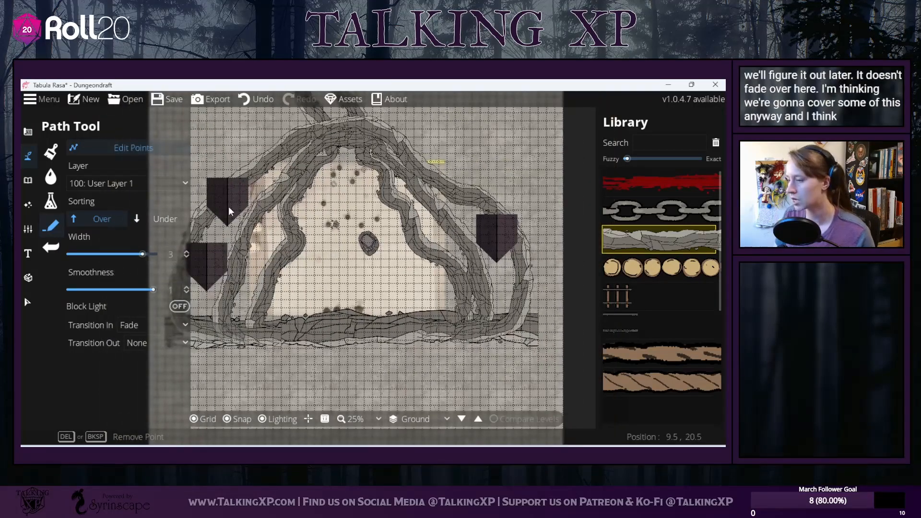
pyautogui.moveTo(337, 269); pyautogui.dragTo(378, 312)
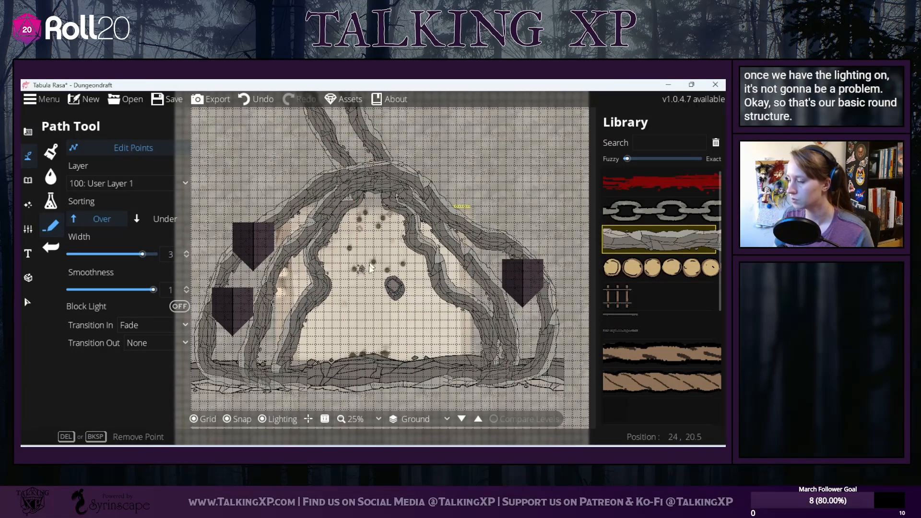
pyautogui.click(361, 203)
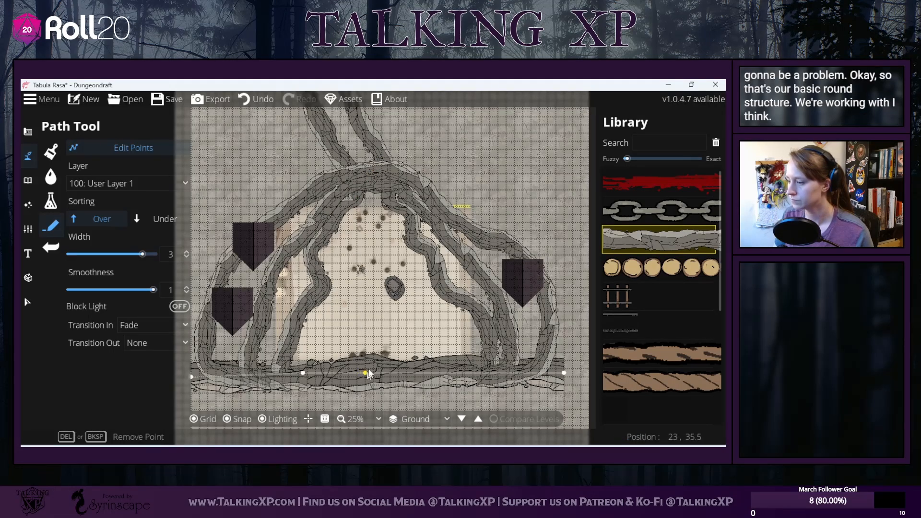
# Step: Switch to the Object Tool and search the object library for "hole"
pyautogui.click(30, 180)
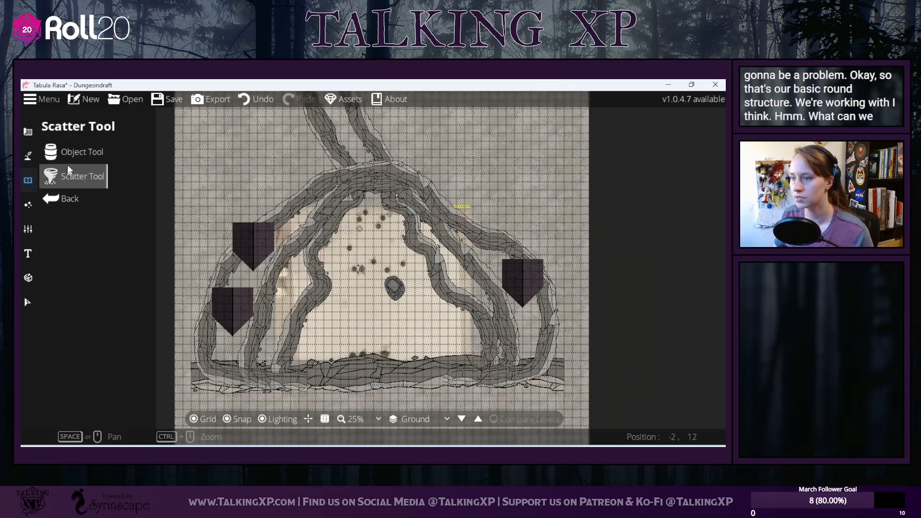
pyautogui.click(72, 184)
pyautogui.scroll(-10, 650, 244)
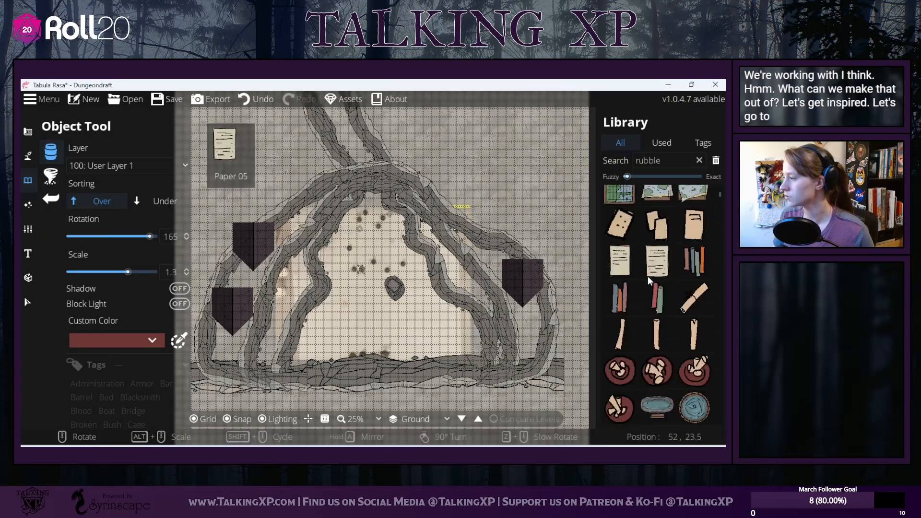
pyautogui.scroll(-3, 648, 276)
pyautogui.doubleClick(648, 160)
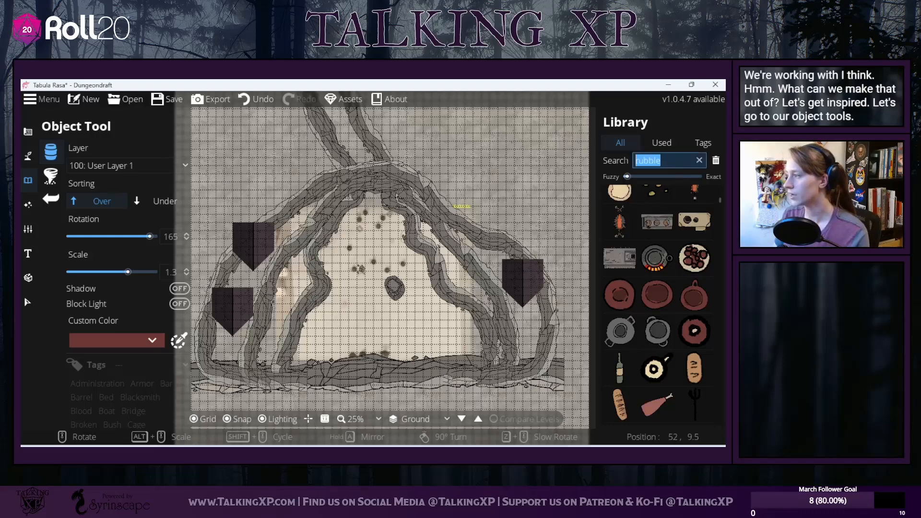
pyautogui.write('hole')
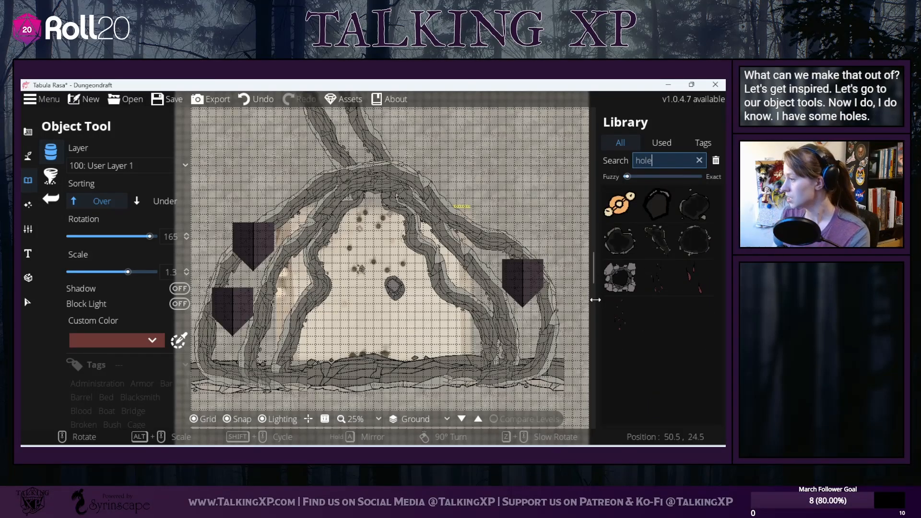
# Step: Place the rubble-ringed hole at the narrow upper end of the cave chamber, with scale 3 and rotation -180
pyautogui.click(621, 278)
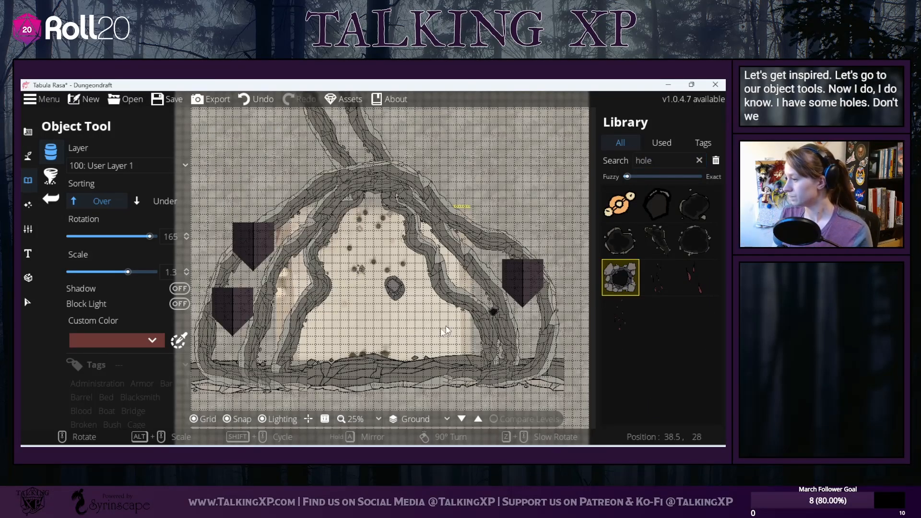
pyautogui.keyDown('alt'); pyautogui.scroll(10, 391, 364); pyautogui.keyUp('alt')
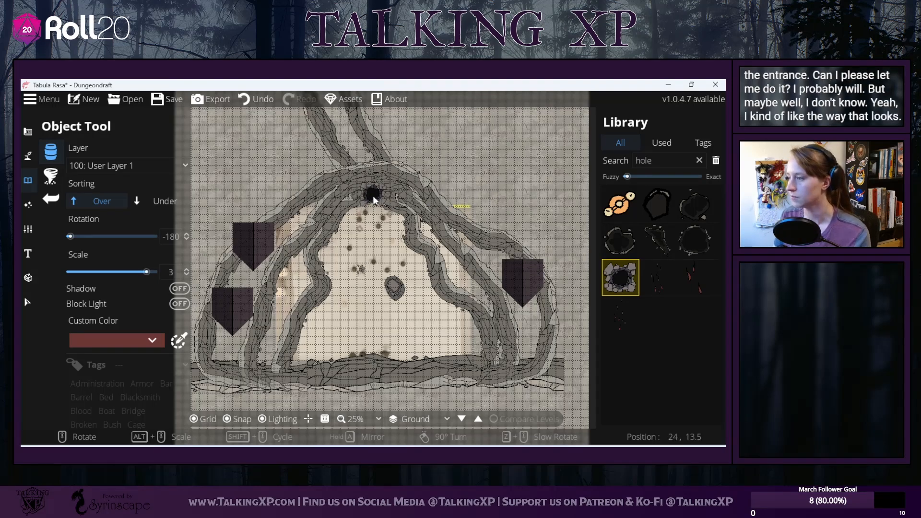
pyautogui.click(374, 199)
pyautogui.moveTo(407, 336)
pyautogui.mouseDown()
pyautogui.moveTo(416, 245)
pyautogui.moveTo(404, 322)
pyautogui.mouseUp()
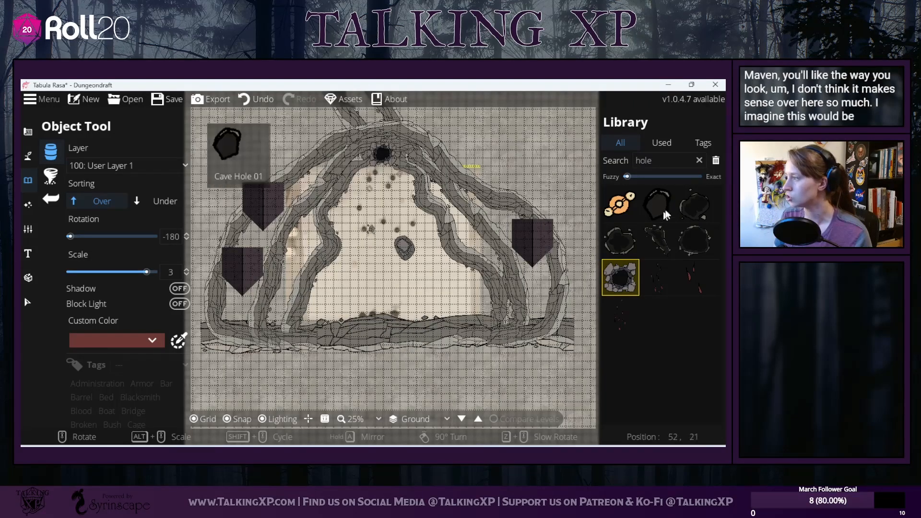
# Step: Search the object library for "door" and browse the fallen door objects
pyautogui.moveTo(659, 161); pyautogui.dragTo(532, 138)
pyautogui.write('doo')
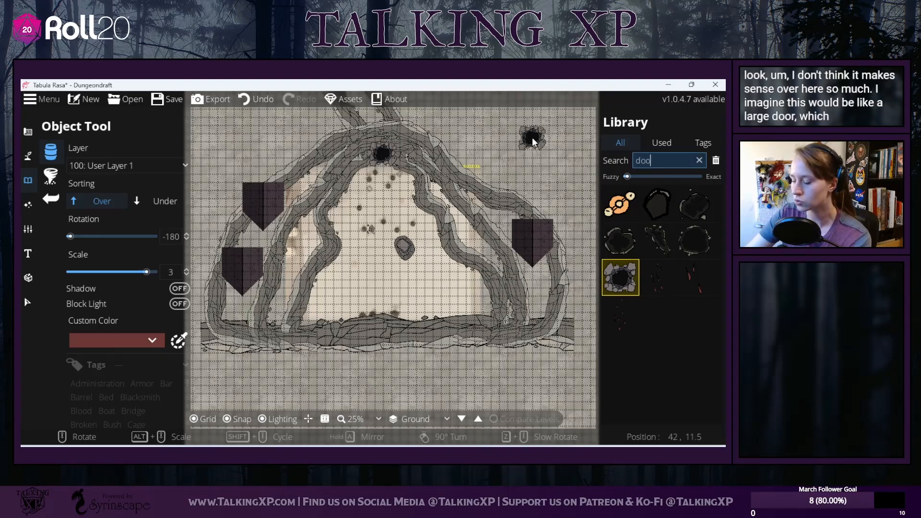
pyautogui.write('r')
pyautogui.moveTo(632, 293)
pyautogui.scroll(-10, 632, 294)
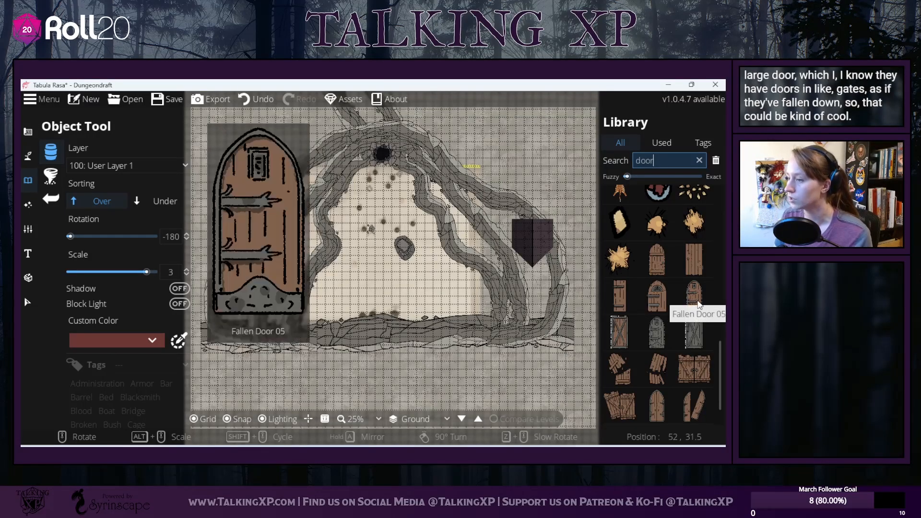
pyautogui.scroll(-2, 697, 301)
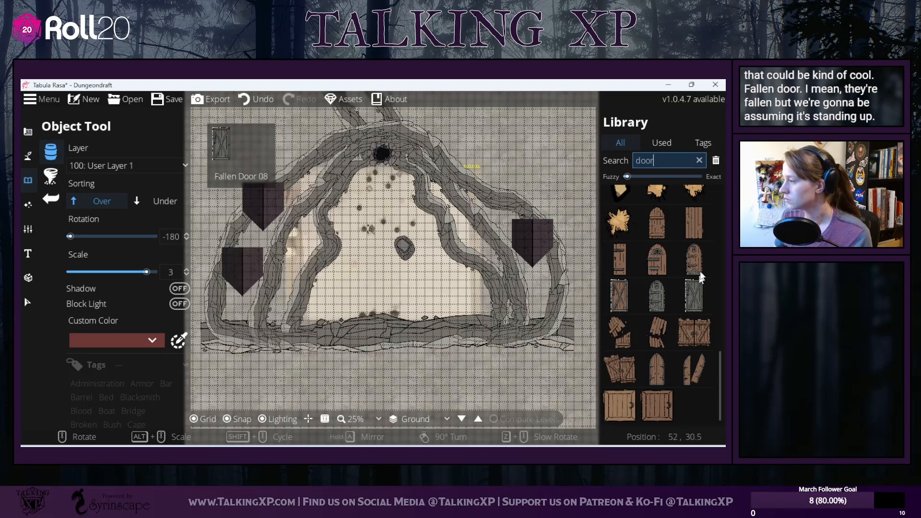
pyautogui.scroll(2, 703, 257)
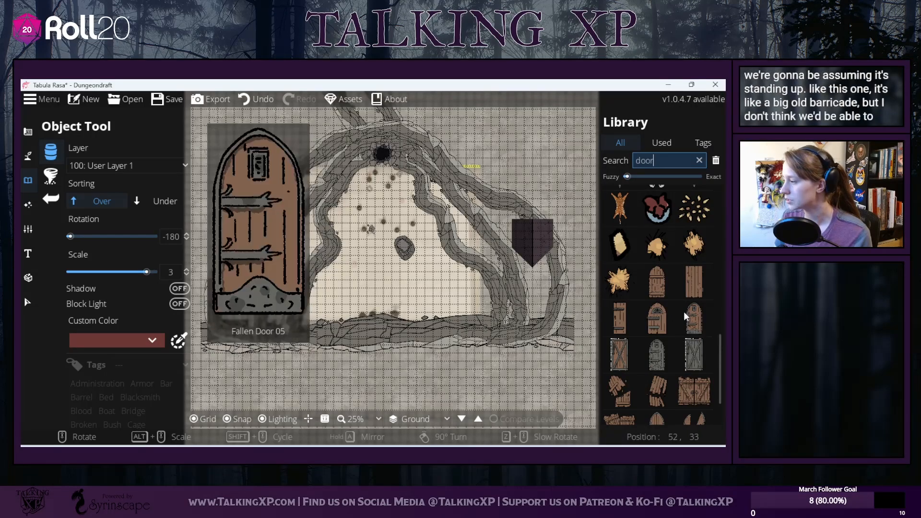
pyautogui.scroll(-2, 683, 312)
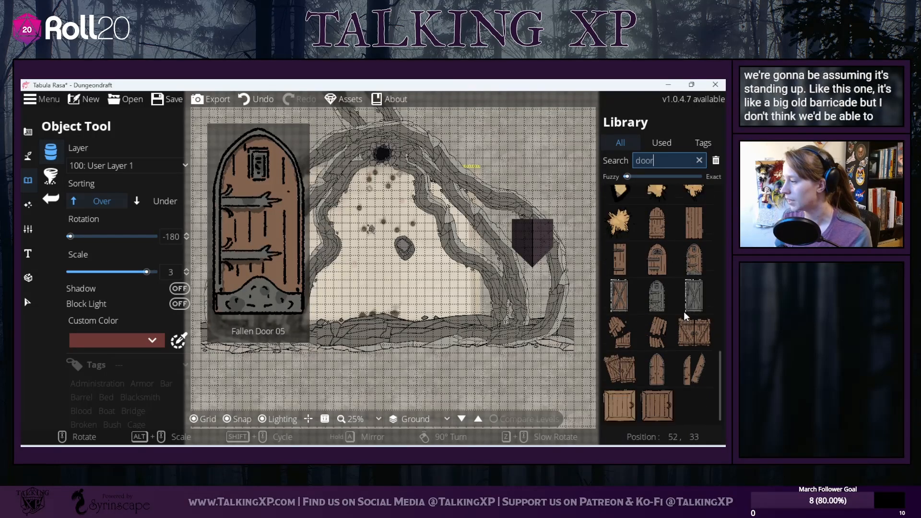
# Step: Choose Fallen Door 05 and set it to rotation -180 and scale 2.3 to fit the chamber's lower rock wall
pyautogui.click(702, 263)
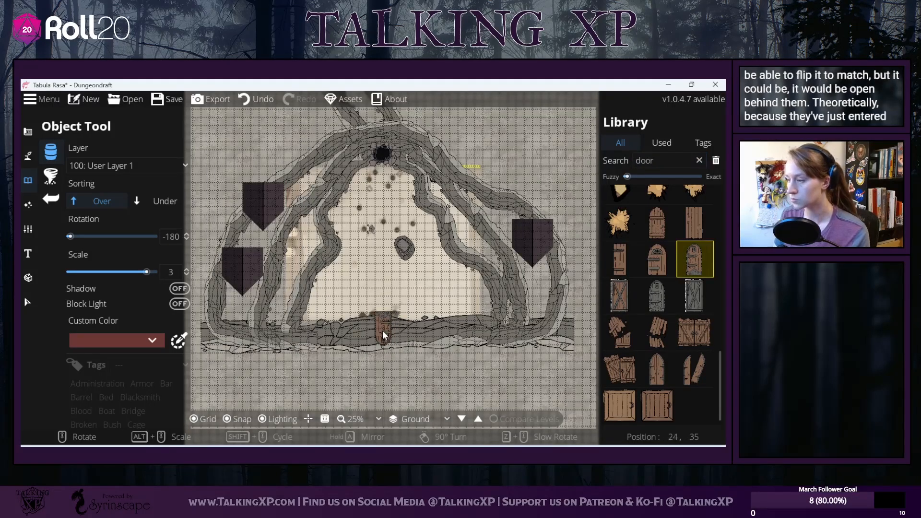
pyautogui.scroll(1, 382, 331)
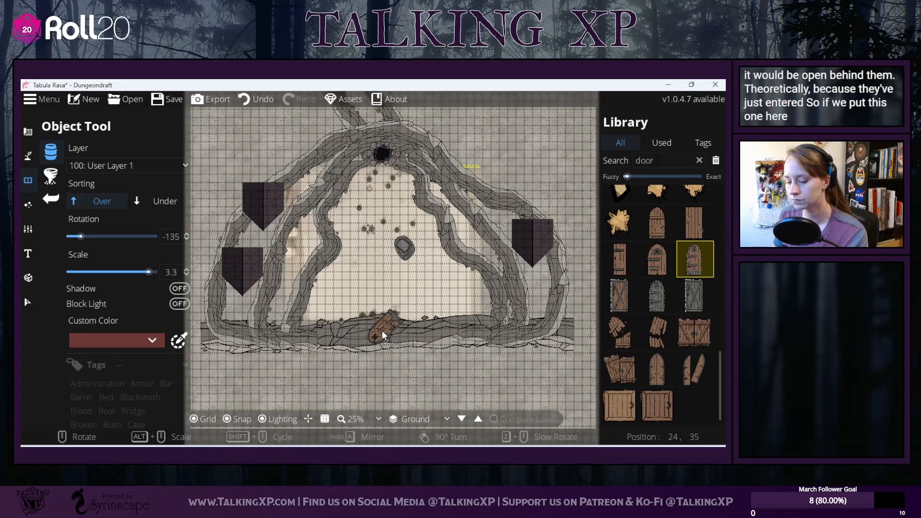
pyautogui.scroll(3, 382, 331)
pyautogui.scroll(1, 382, 332)
pyautogui.scroll(-2, 382, 331)
pyautogui.scroll(1, 382, 332)
pyautogui.scroll(1, 382, 331)
pyautogui.scroll(-2, 382, 330)
pyautogui.scroll(-3, 410, 337)
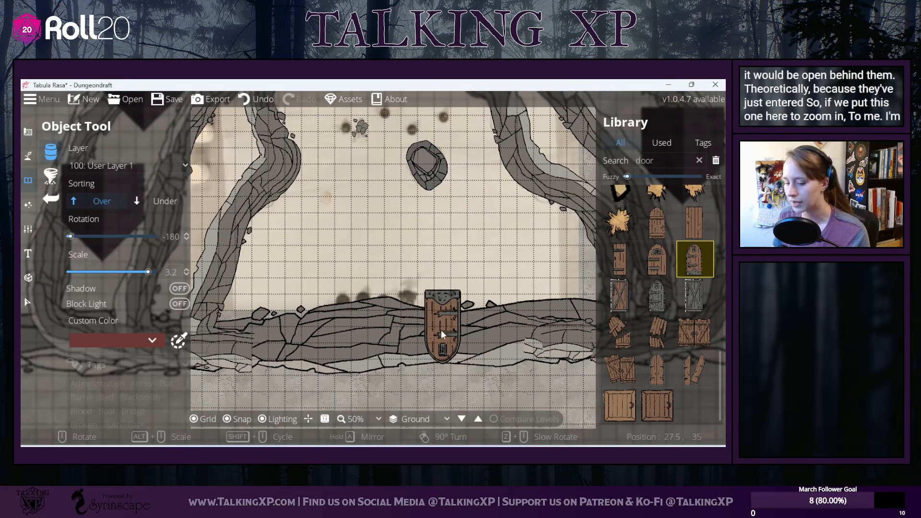
pyautogui.scroll(-5, 442, 330)
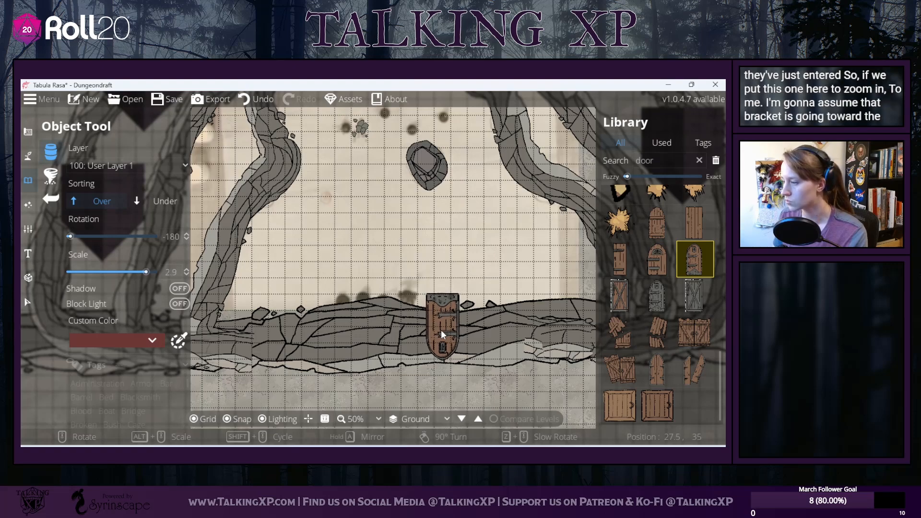
pyautogui.scroll(-4, 442, 335)
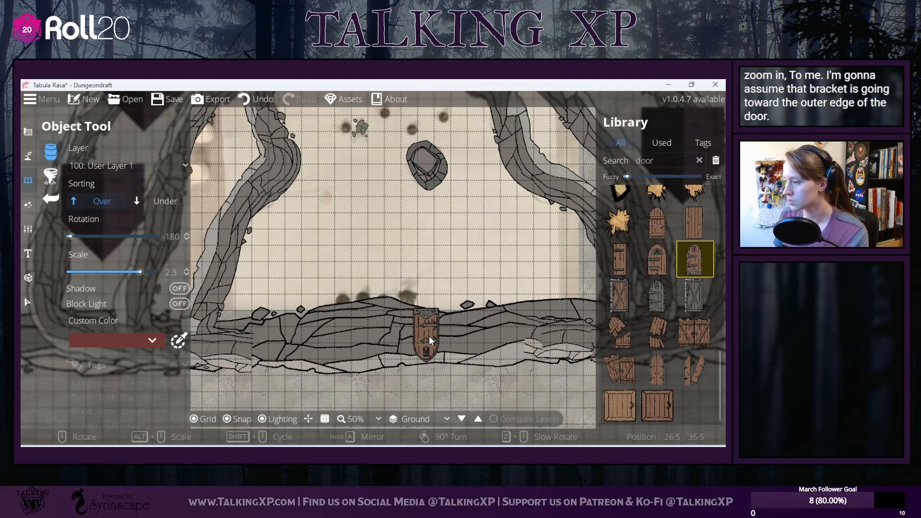
# Step: Place two copies of the door upright in the middle of the lower rock wall, leaving a door-wide gap between them
pyautogui.scroll(-1, 433, 338)
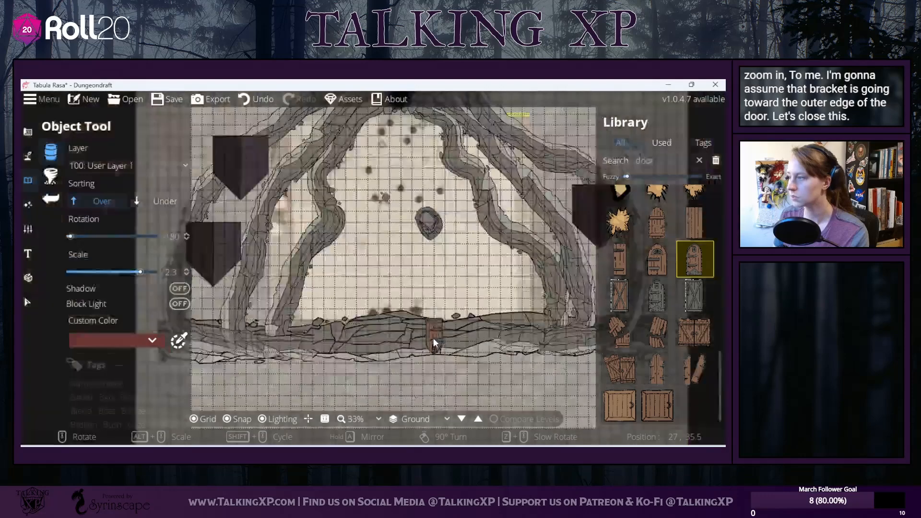
pyautogui.scroll(2, 433, 338)
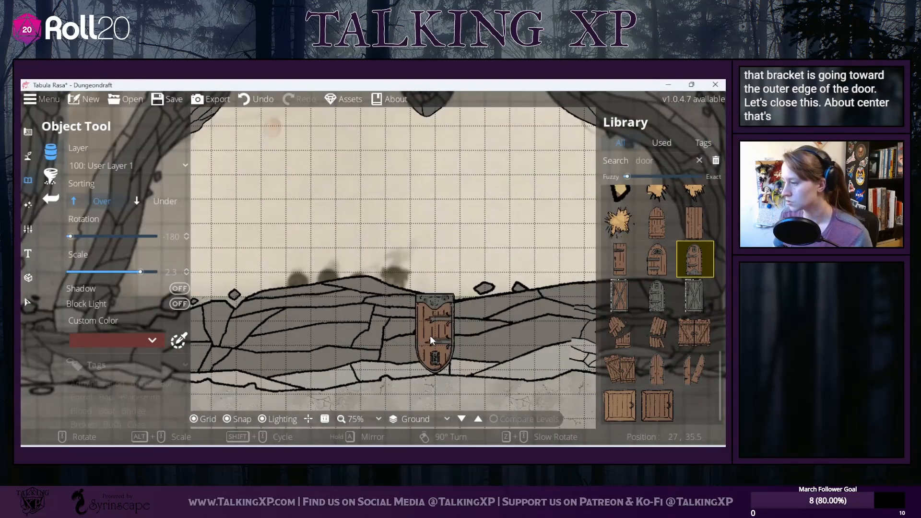
pyautogui.click(430, 335)
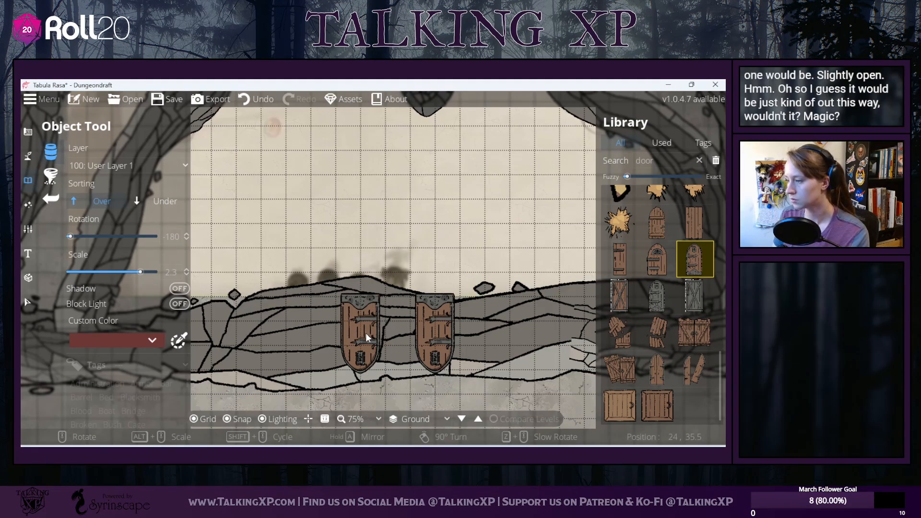
pyautogui.click(363, 333)
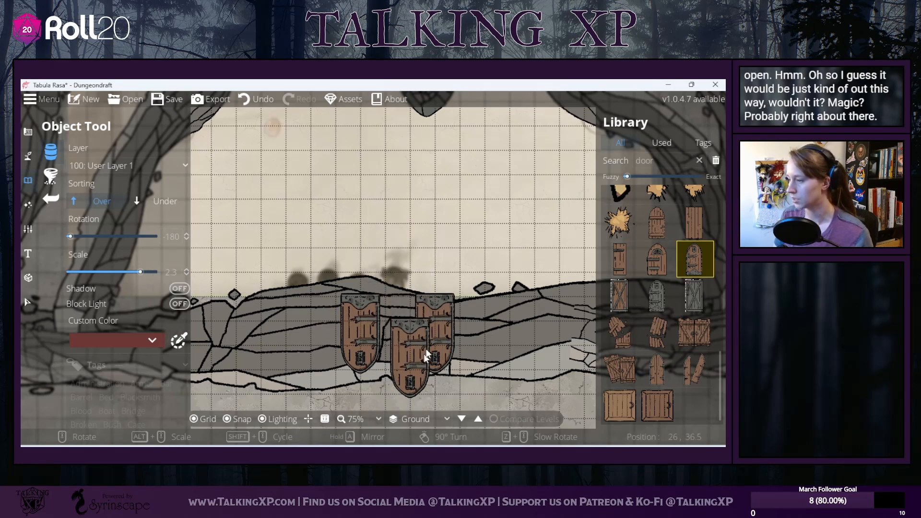
# Step: Choose Carpet 02, sort it under other objects and set its custom color to black
pyautogui.doubleClick(662, 160)
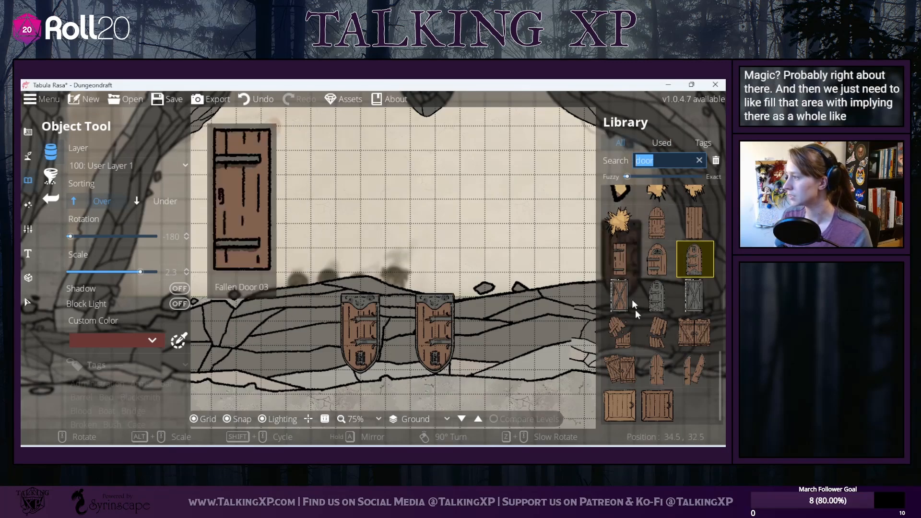
pyautogui.scroll(5, 652, 336)
pyautogui.scroll(-3, 650, 348)
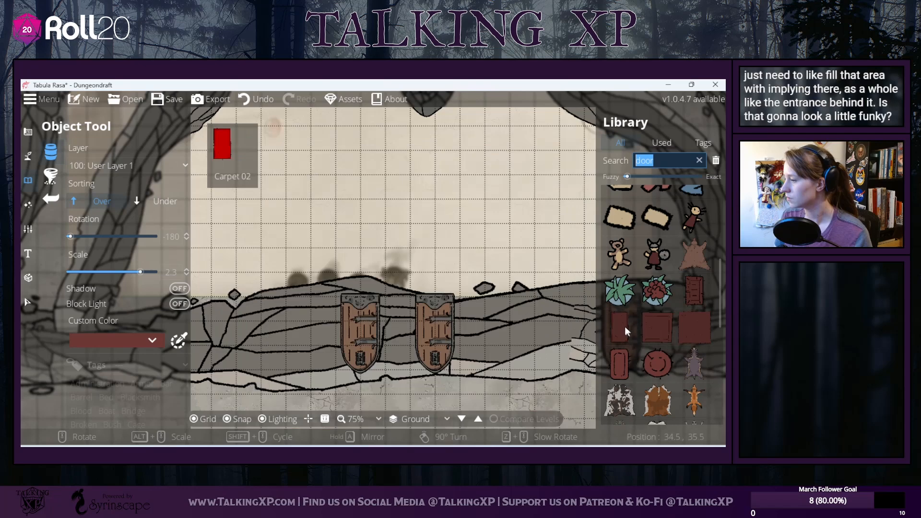
pyautogui.click(624, 327)
pyautogui.click(163, 201)
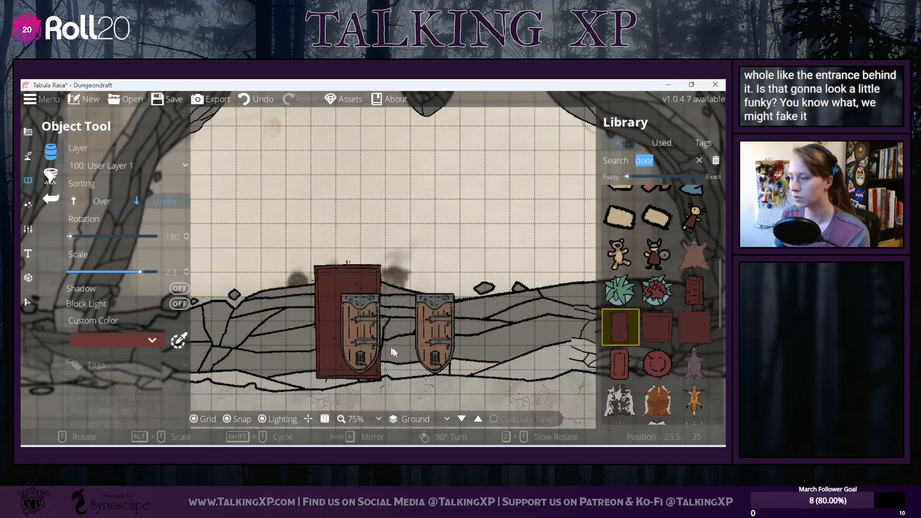
pyautogui.click(180, 341)
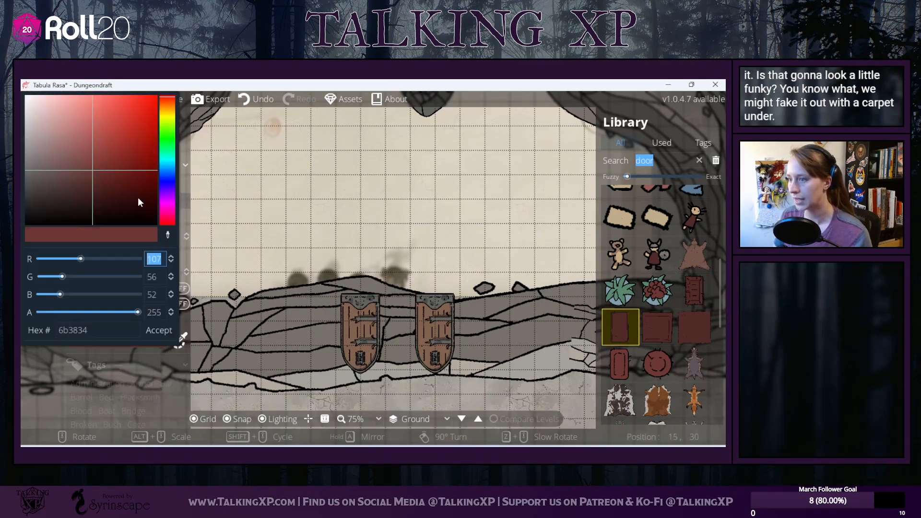
pyautogui.click(159, 332)
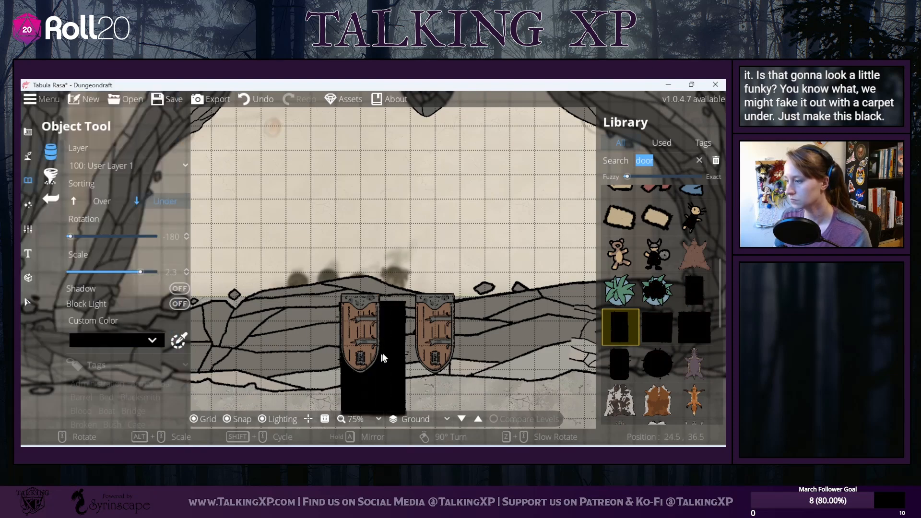
# Step: Scale the black carpet to 1.4, turn snapping off and place it in the gap between the two doors
pyautogui.scroll(-6, 404, 361)
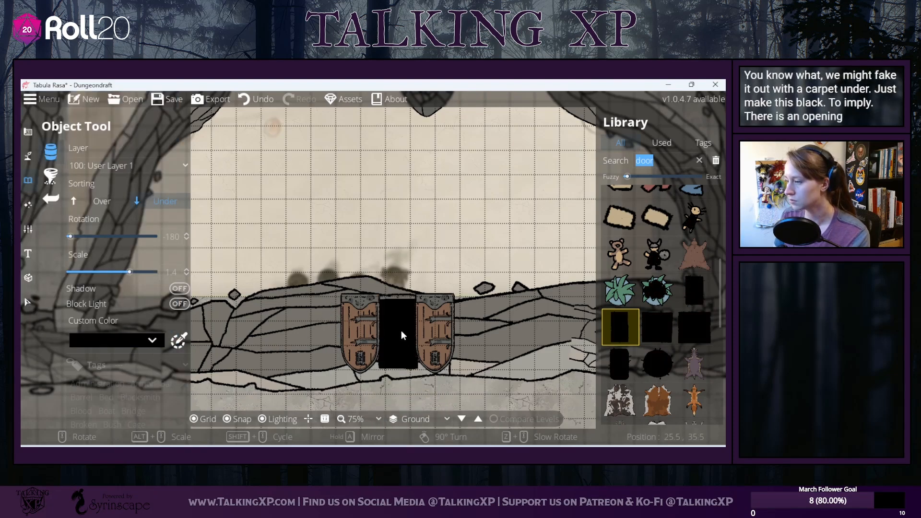
pyautogui.click(226, 419)
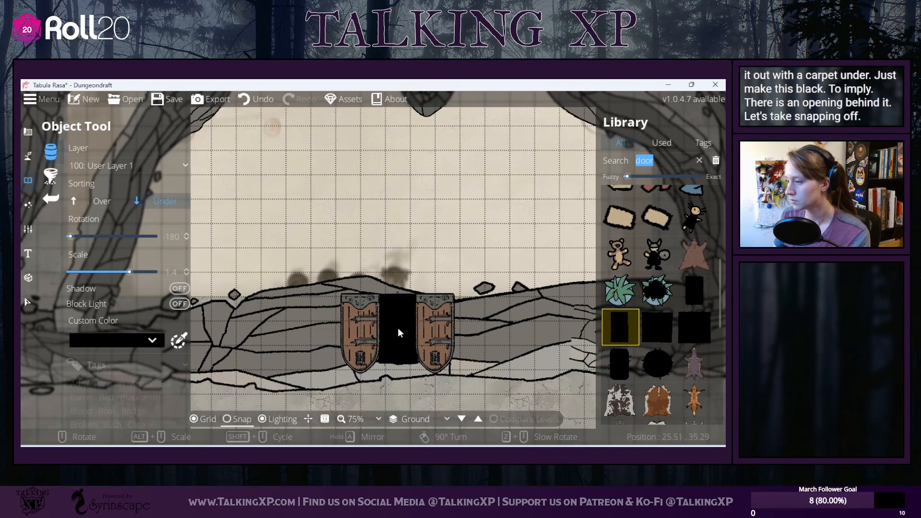
pyautogui.click(398, 331)
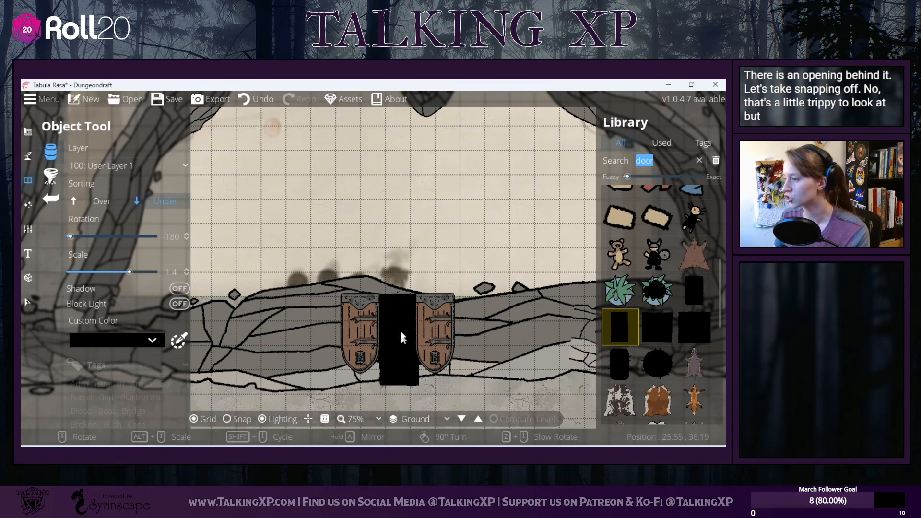
# Step: Search the object library for "stone" to find a keystone piece for the entrance
pyautogui.click(28, 302)
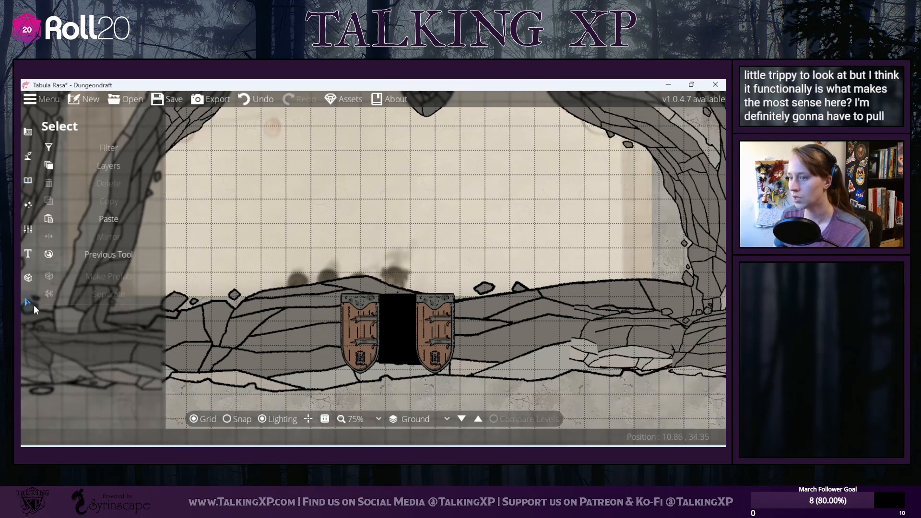
pyautogui.click(29, 181)
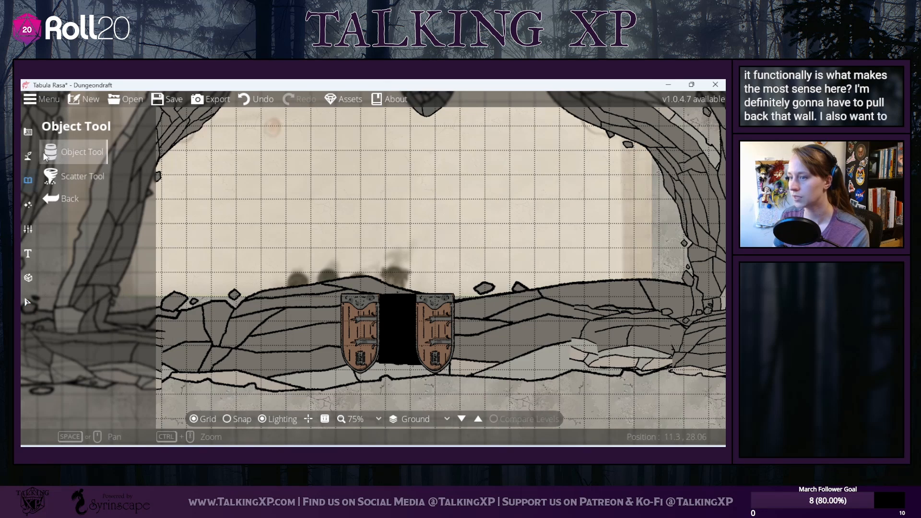
pyautogui.click(77, 153)
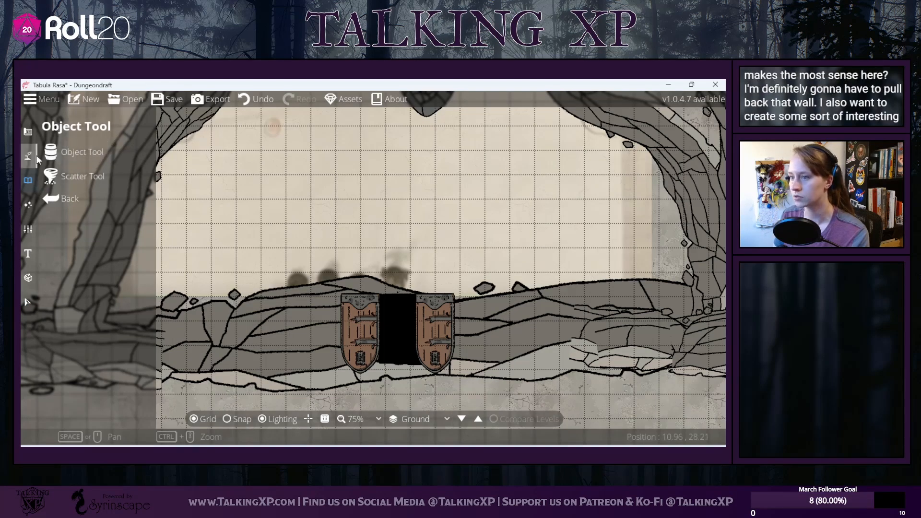
pyautogui.scroll(-10, 671, 364)
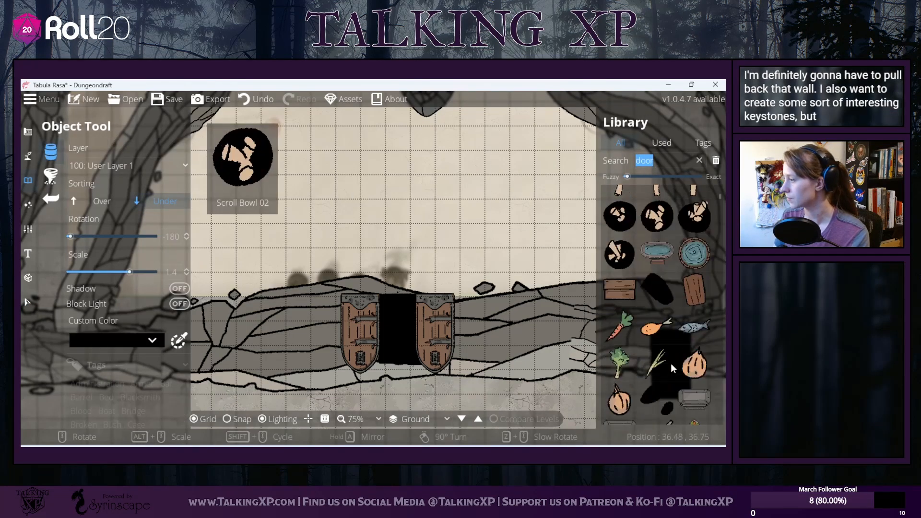
pyautogui.scroll(-10, 671, 364)
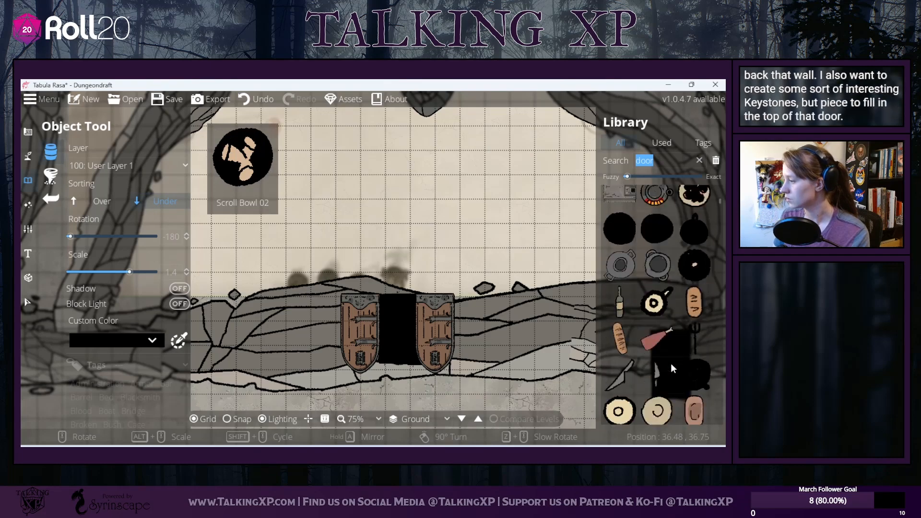
pyautogui.click(643, 161)
pyautogui.write('stone')
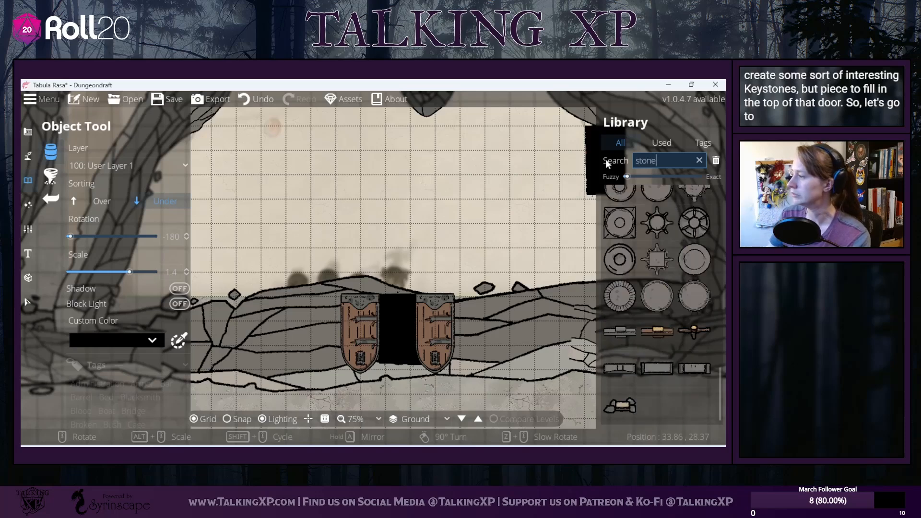
# Step: Choose Gravestone 04 and set it to rotation -180 and scale 4 at the lower end of the black opening
pyautogui.click(620, 367)
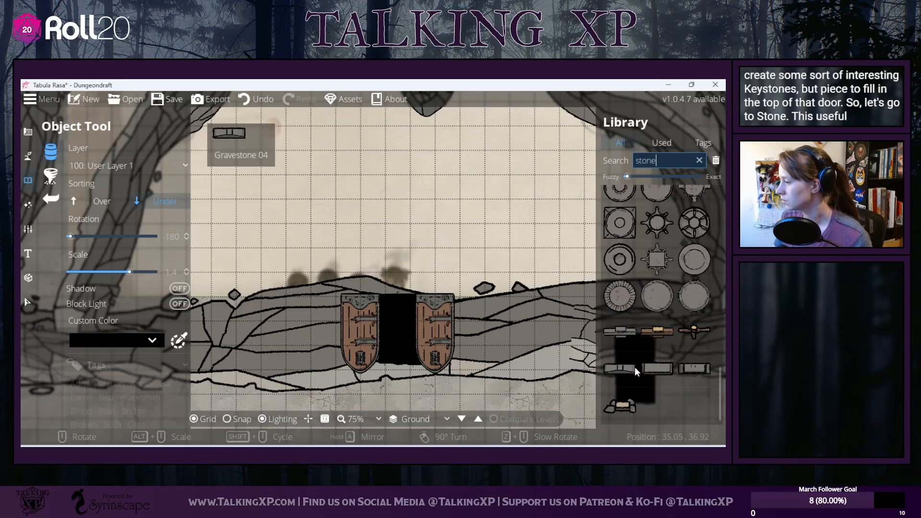
pyautogui.scroll(5, 664, 376)
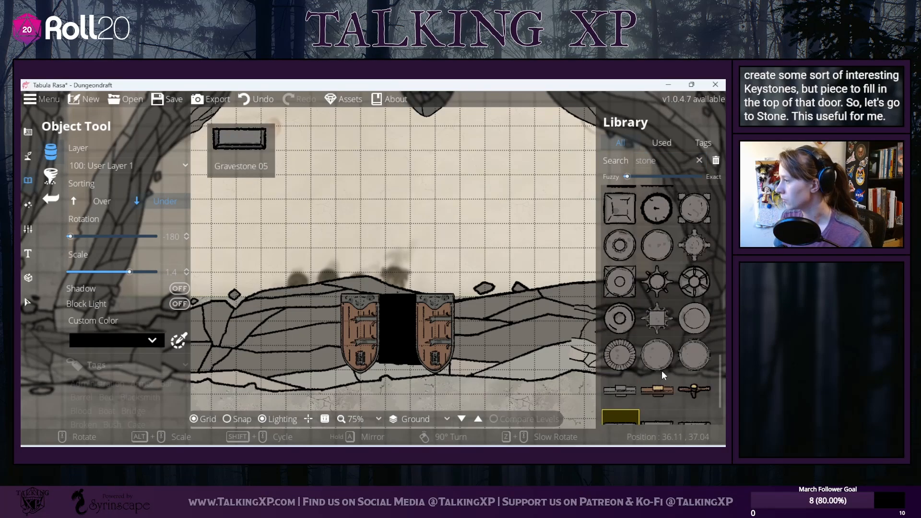
pyautogui.scroll(5, 663, 375)
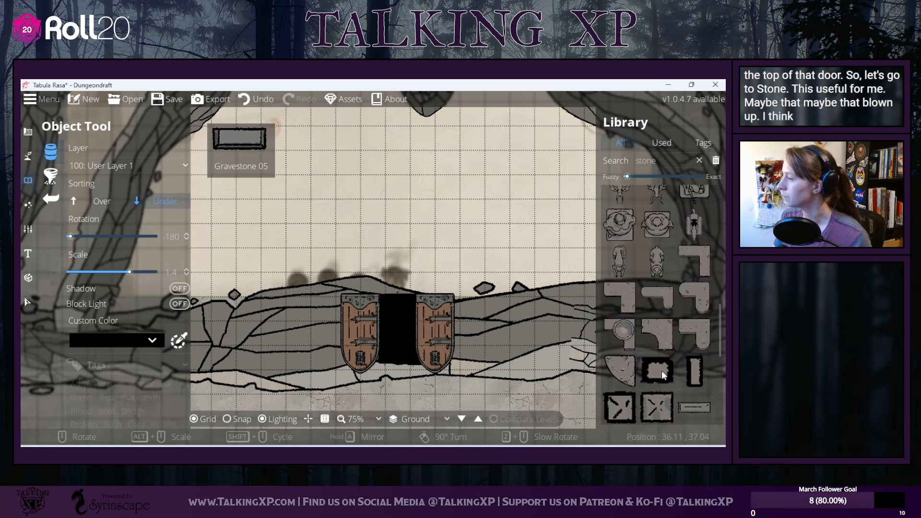
pyautogui.scroll(10, 664, 375)
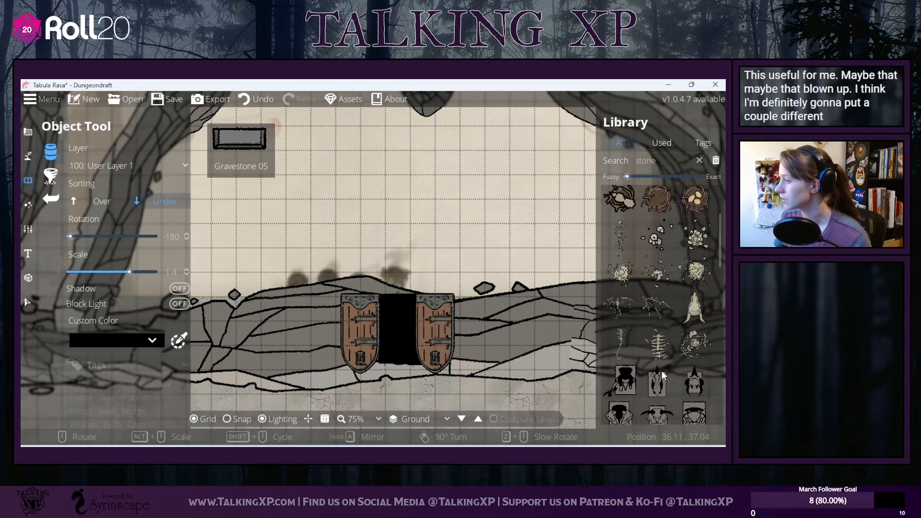
pyautogui.scroll(-10, 664, 375)
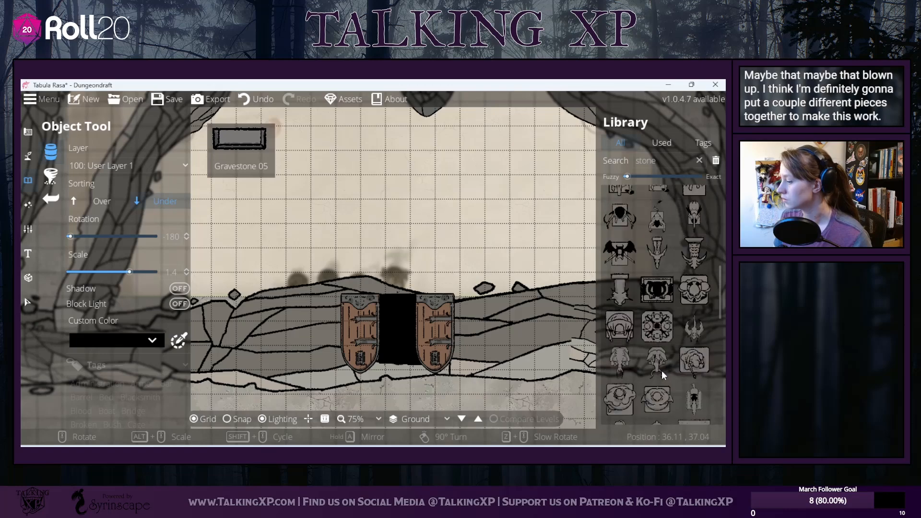
pyautogui.scroll(-5, 662, 371)
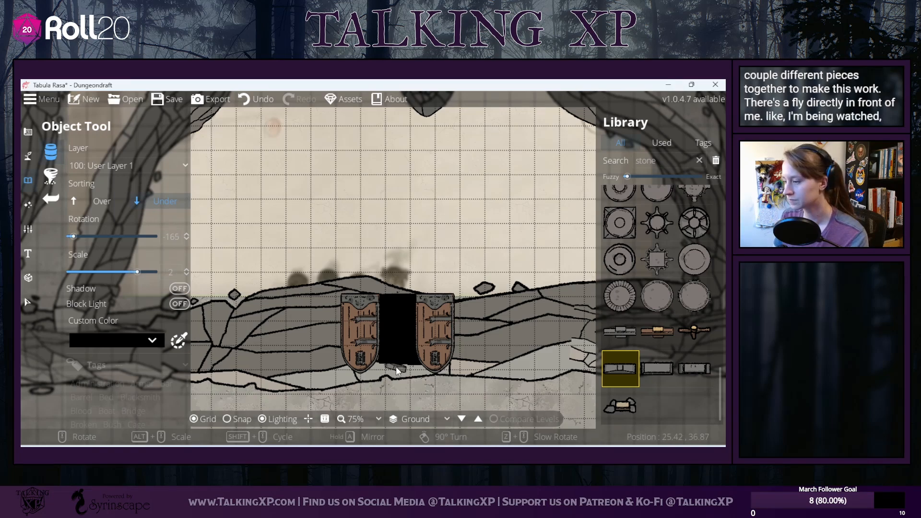
pyautogui.scroll(-3, 396, 367)
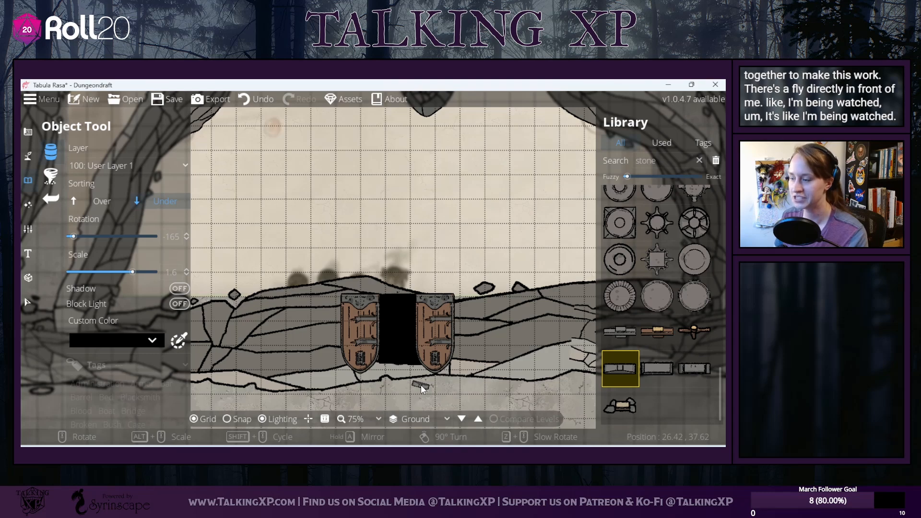
pyautogui.scroll(-2, 412, 381)
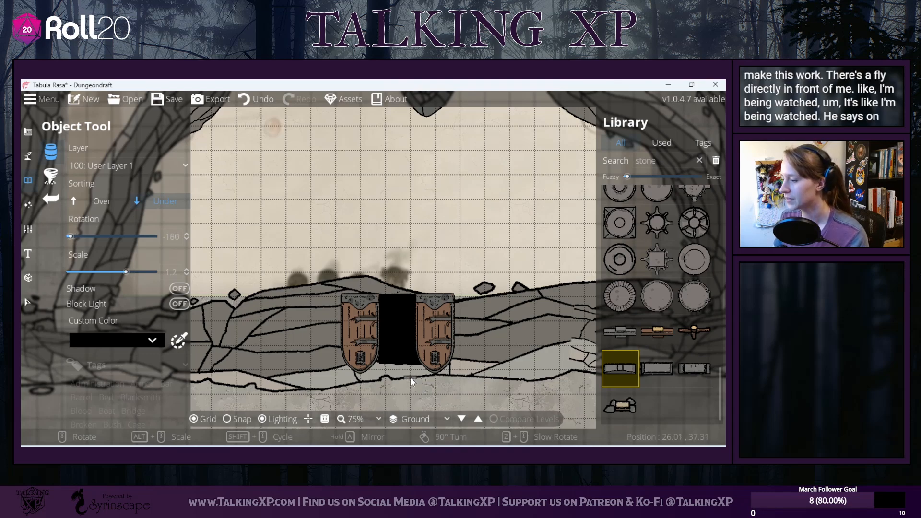
pyautogui.scroll(-2, 411, 378)
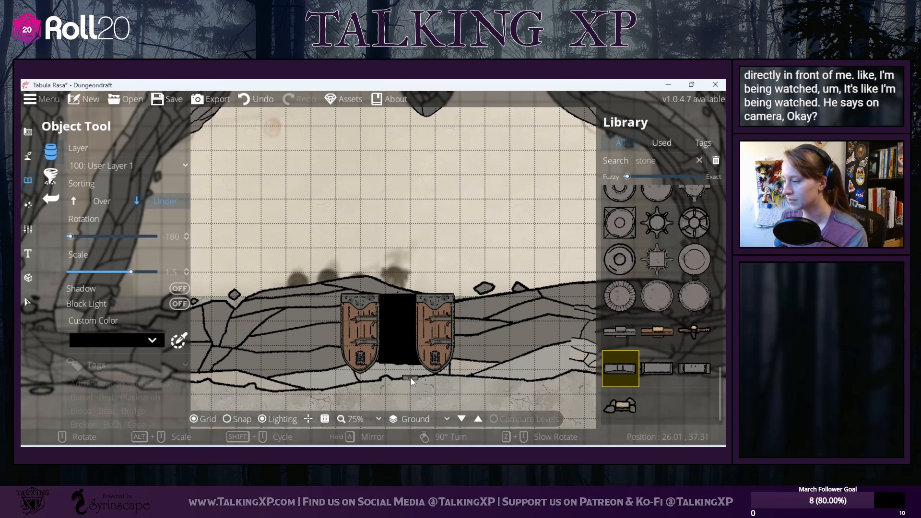
pyautogui.keyDown('alt'); pyautogui.scroll(7, 410, 377); pyautogui.keyUp('alt')
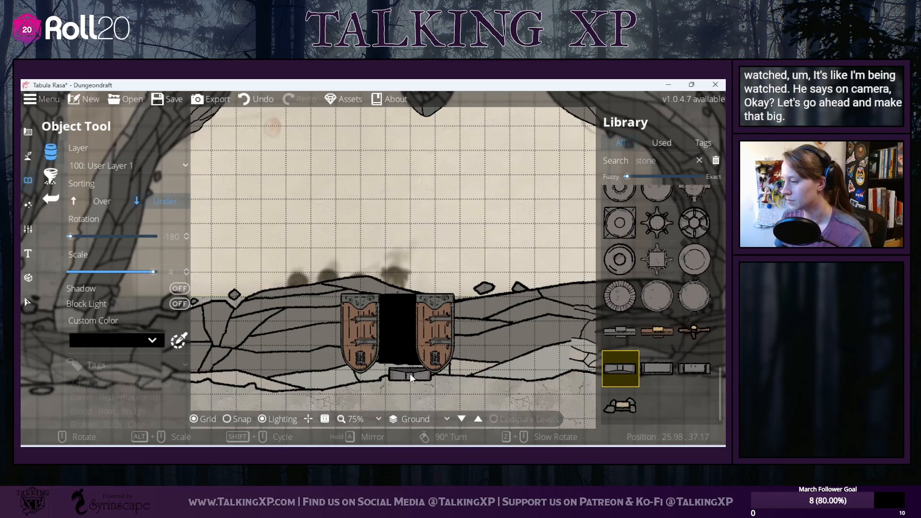
# Step: Try other stone pieces, including Pillar Stone 36, sorted over other objects as a keystone for the entrance
pyautogui.keyDown('shift'); pyautogui.scroll(3, 408, 372); pyautogui.keyUp('shift')
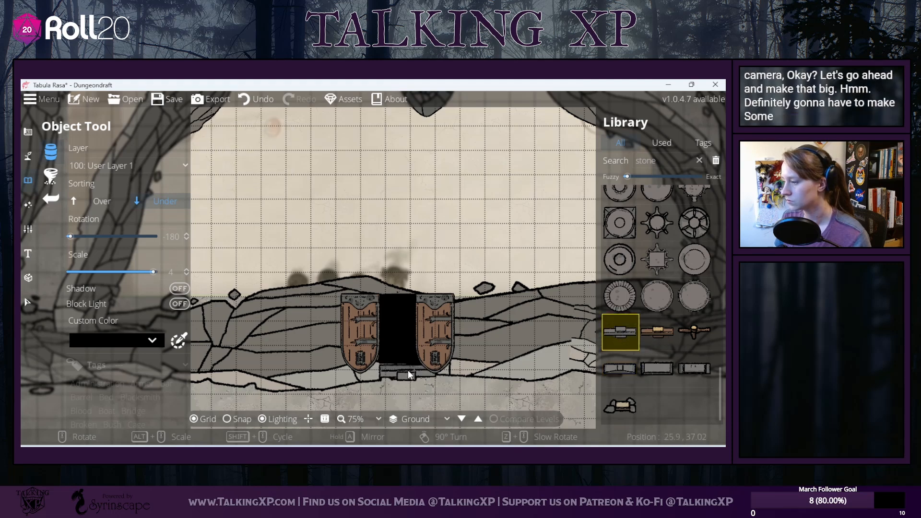
pyautogui.click(100, 201)
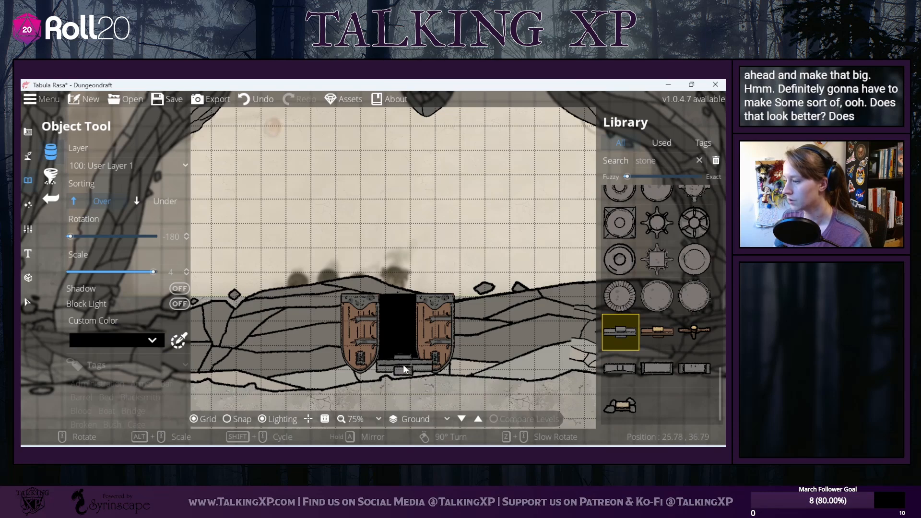
pyautogui.click(664, 301)
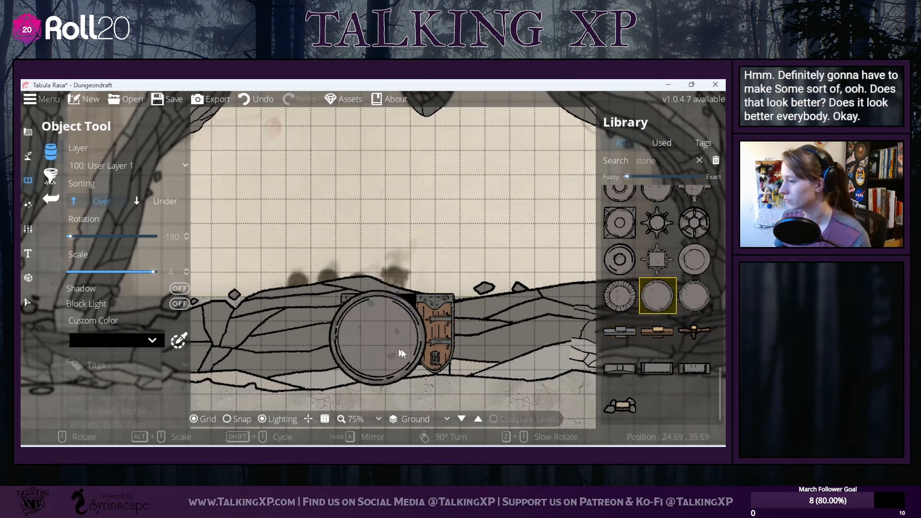
pyautogui.moveTo(677, 288); pyautogui.dragTo(710, 279)
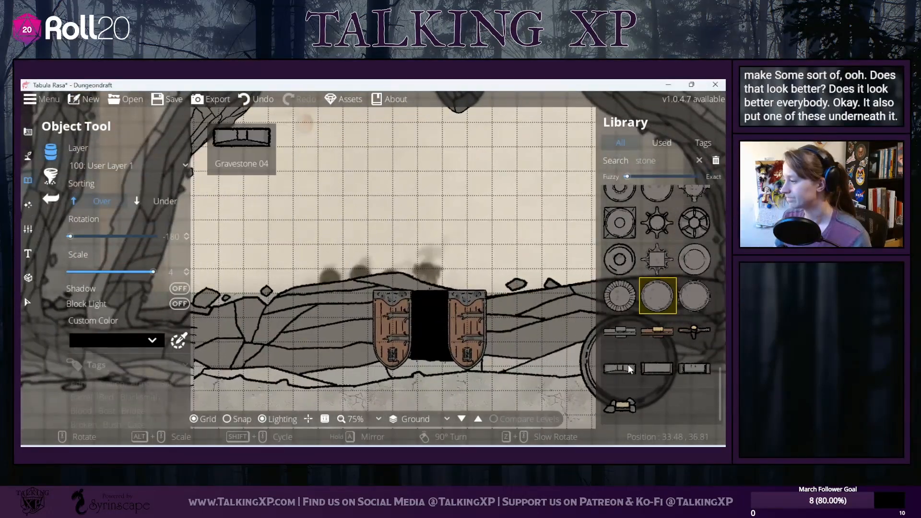
pyautogui.scroll(2, 614, 254)
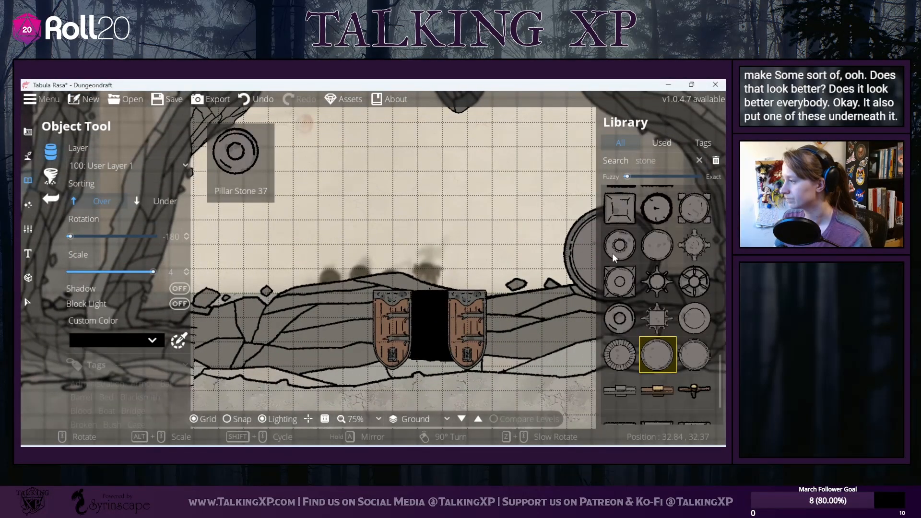
pyautogui.click(695, 282)
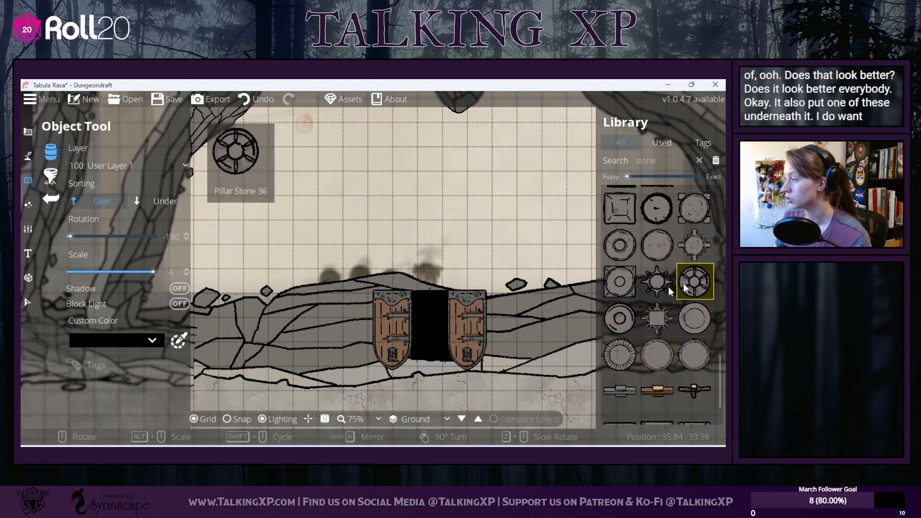
pyautogui.click(623, 242)
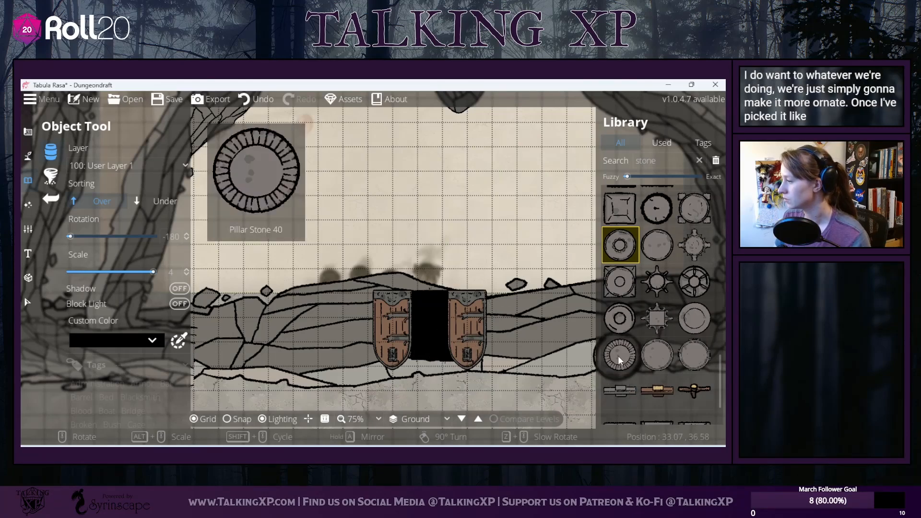
pyautogui.scroll(3, 618, 355)
pyautogui.scroll(-4, 618, 355)
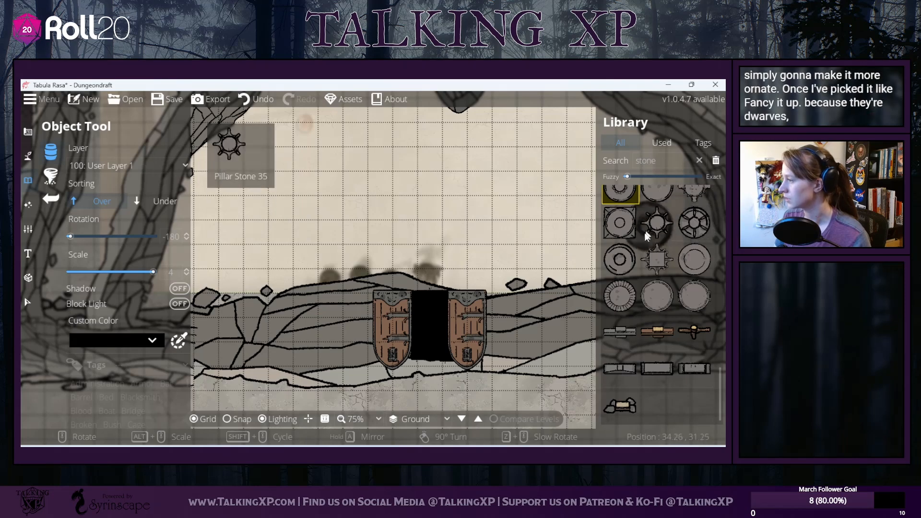
# Step: Place Pillar Stone 40 sorted under other objects, with only its lower arc showing below the black opening between the doors
pyautogui.click(620, 296)
pyautogui.click(147, 202)
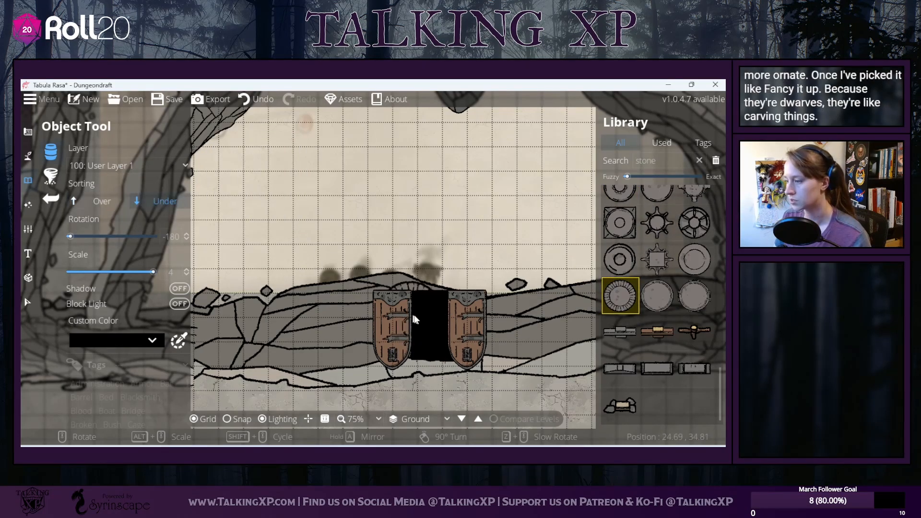
pyautogui.click(440, 349)
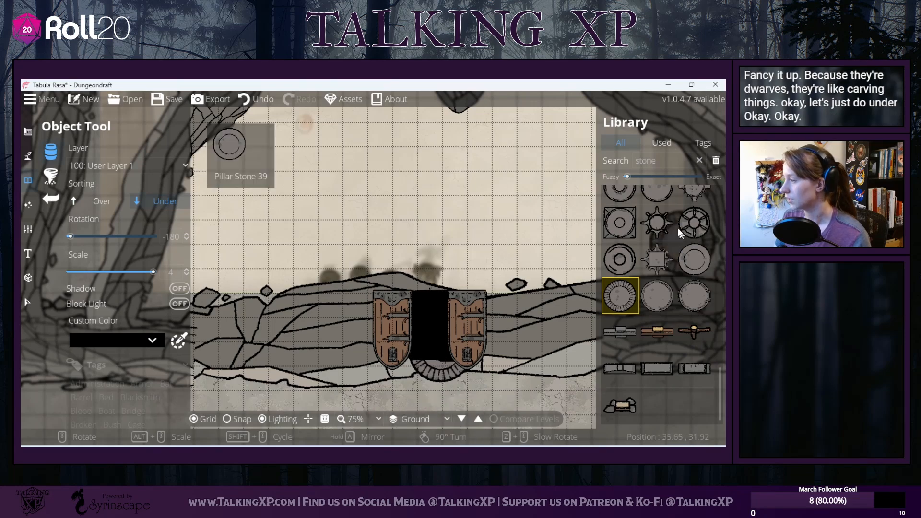
# Step: Search the object library for "statue" and look through the results for a carved stone piece to top the entrance
pyautogui.doubleClick(671, 164)
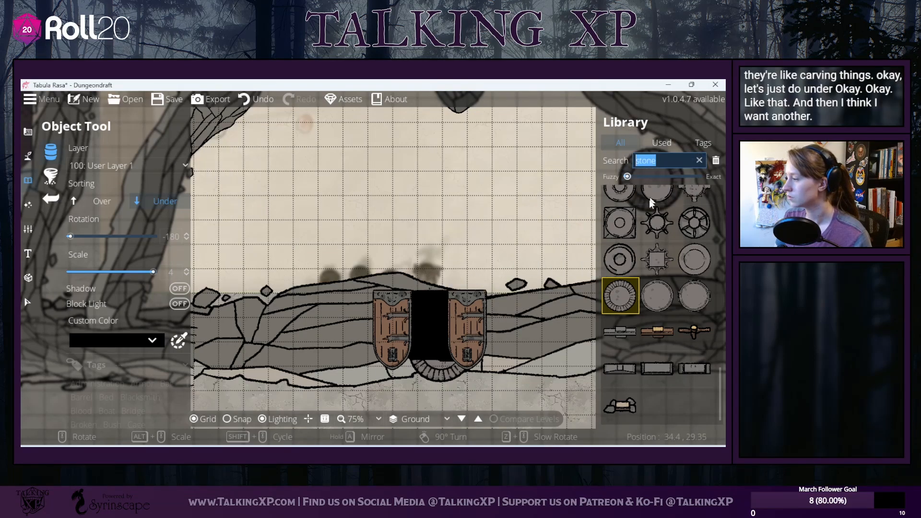
pyautogui.scroll(8, 628, 312)
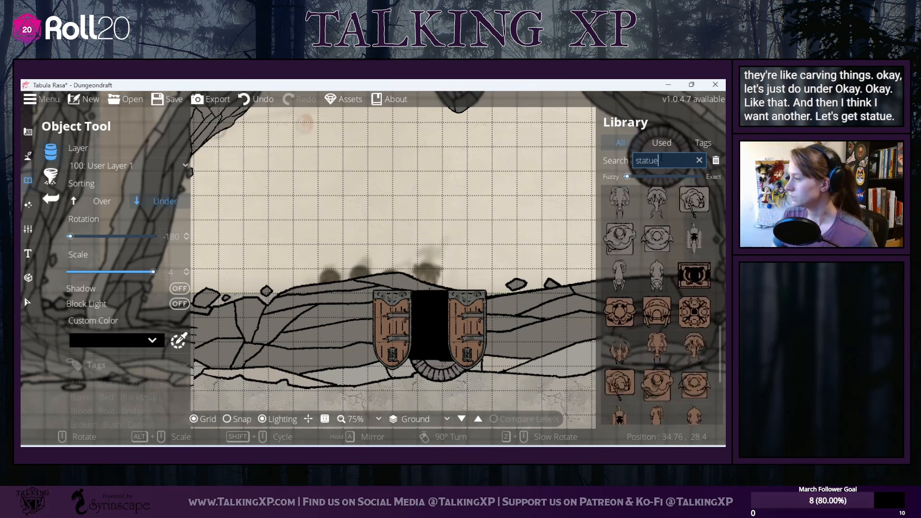
pyautogui.scroll(5, 655, 304)
pyautogui.scroll(6, 654, 304)
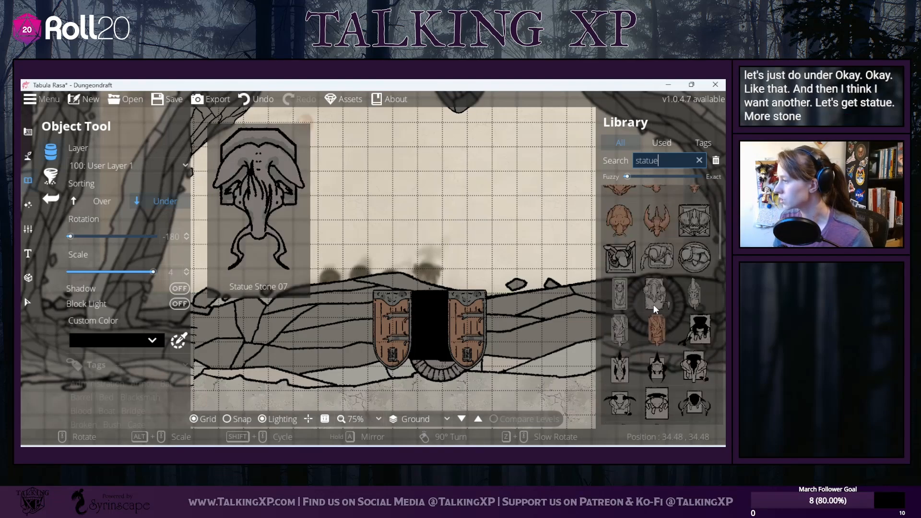
pyautogui.scroll(2, 654, 304)
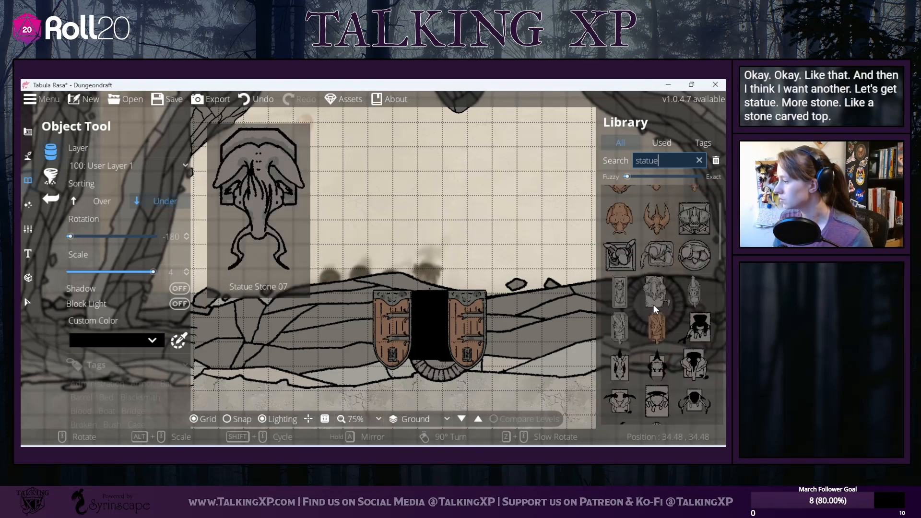
pyautogui.scroll(-1, 638, 270)
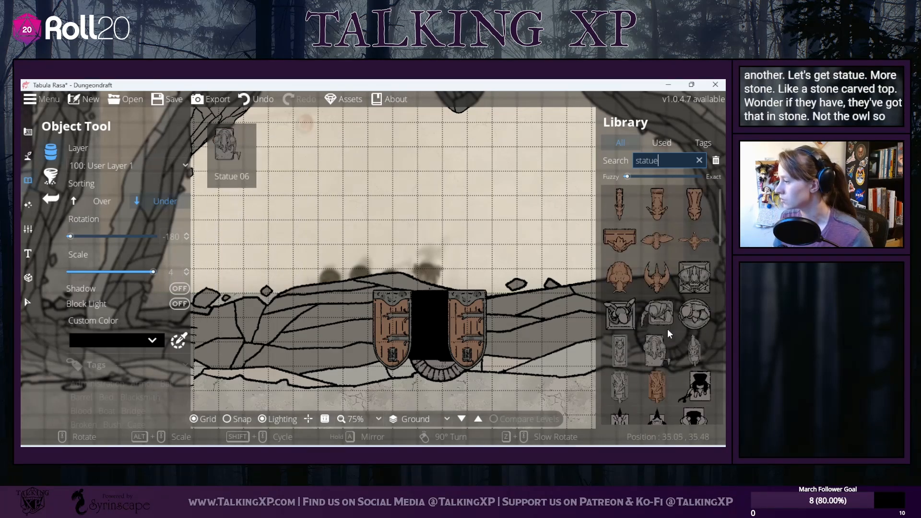
pyautogui.scroll(-4, 667, 329)
pyautogui.scroll(-8, 668, 330)
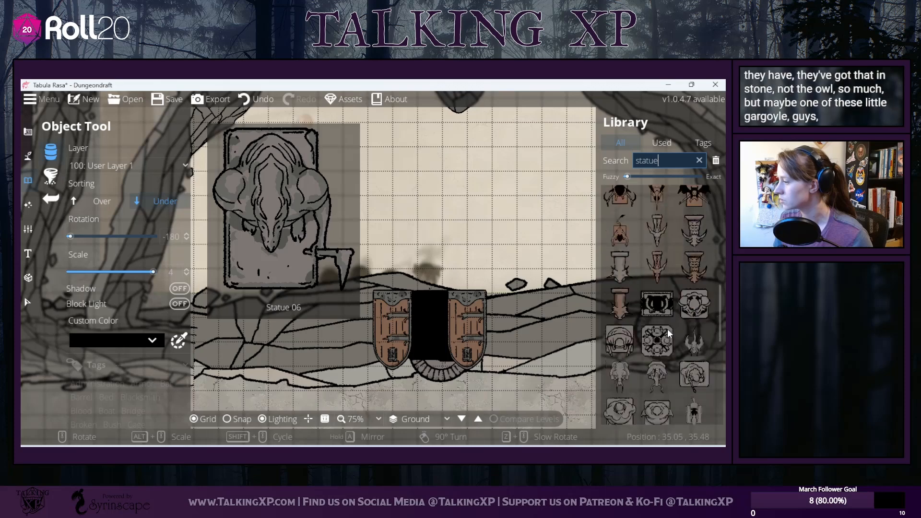
pyautogui.scroll(-6, 667, 329)
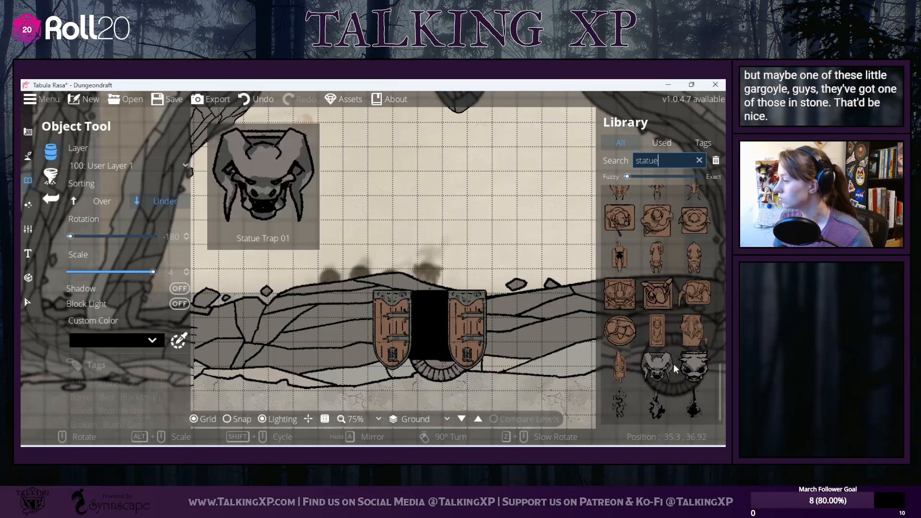
# Step: Choose the stone monster head beside Statue Trap 01, sort it over other objects and set its scale to 2.15
pyautogui.click(691, 366)
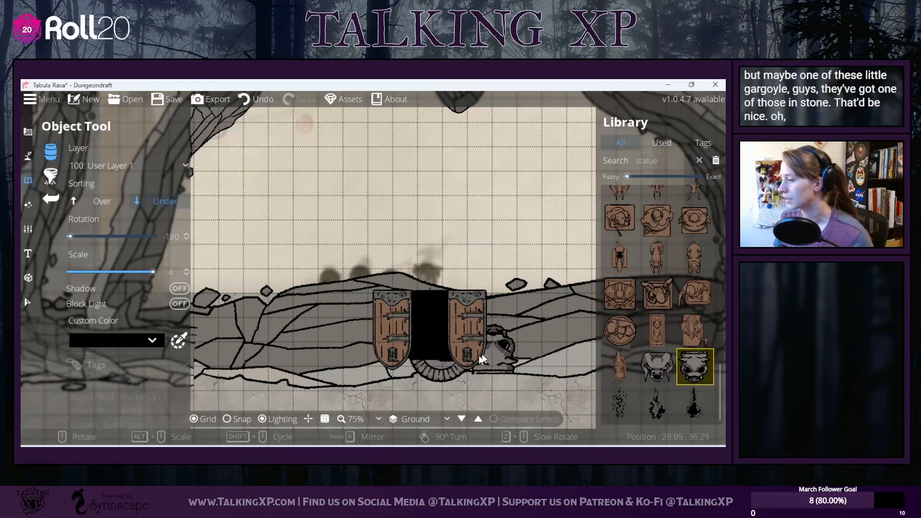
pyautogui.click(86, 203)
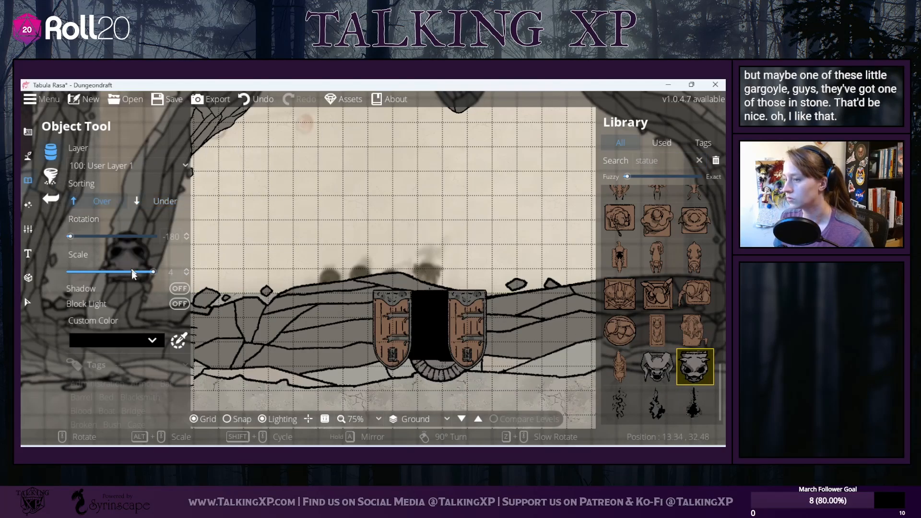
pyautogui.moveTo(153, 272); pyautogui.dragTo(101, 273)
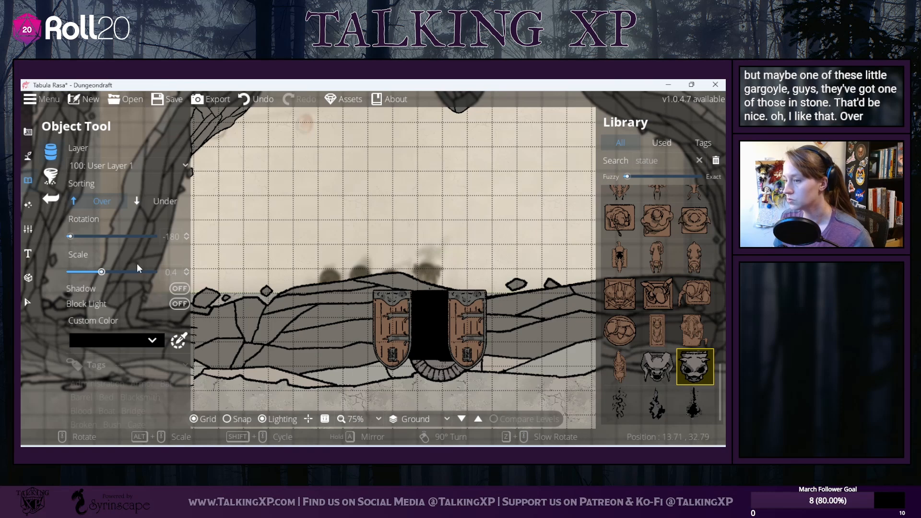
pyautogui.click(140, 272)
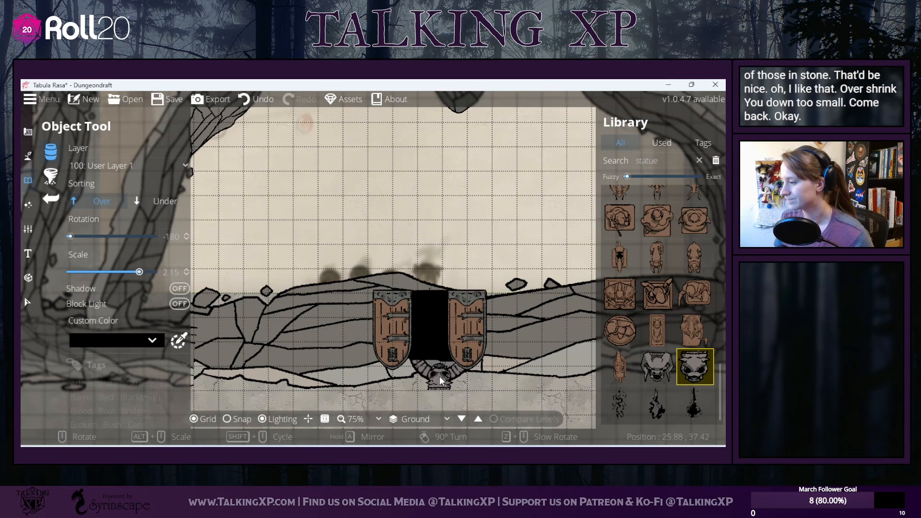
# Step: Look through the remaining statues, then search the object library for "foutain" to compare other carved pieces
pyautogui.scroll(5, 664, 377)
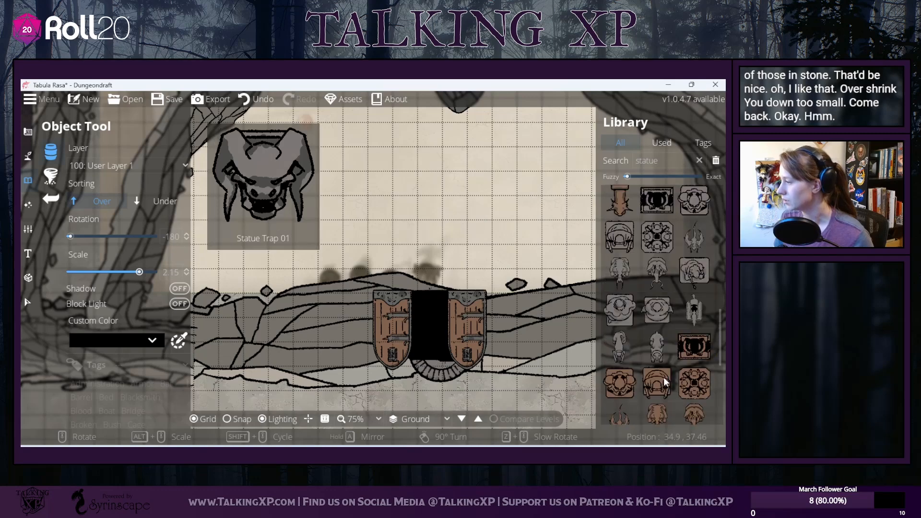
pyautogui.scroll(5, 663, 377)
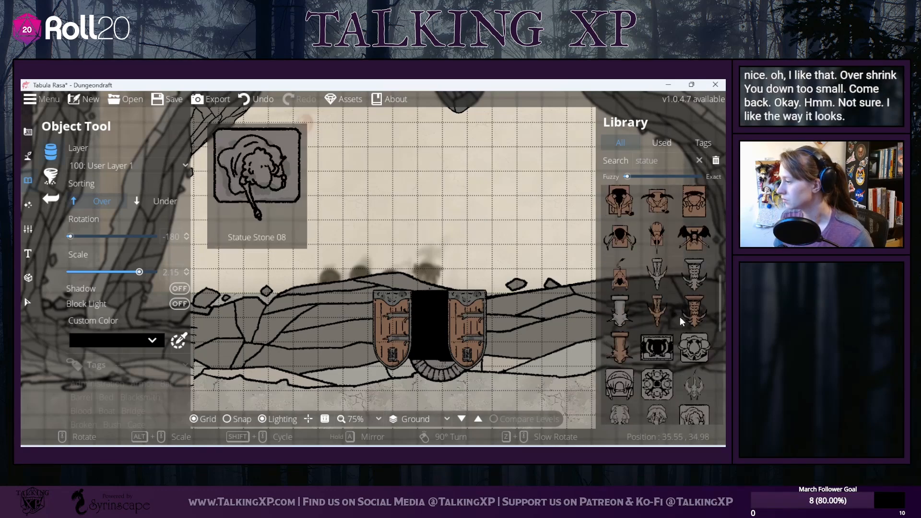
pyautogui.scroll(5, 681, 316)
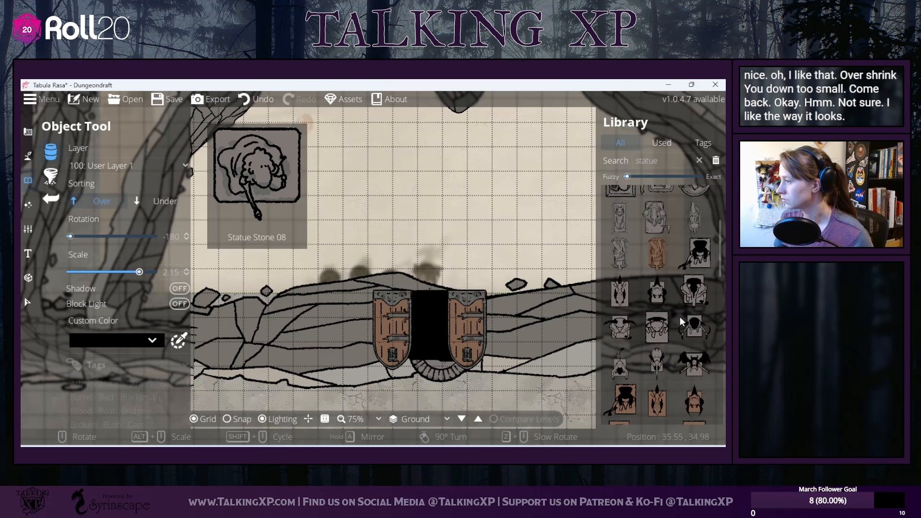
pyautogui.scroll(2, 681, 316)
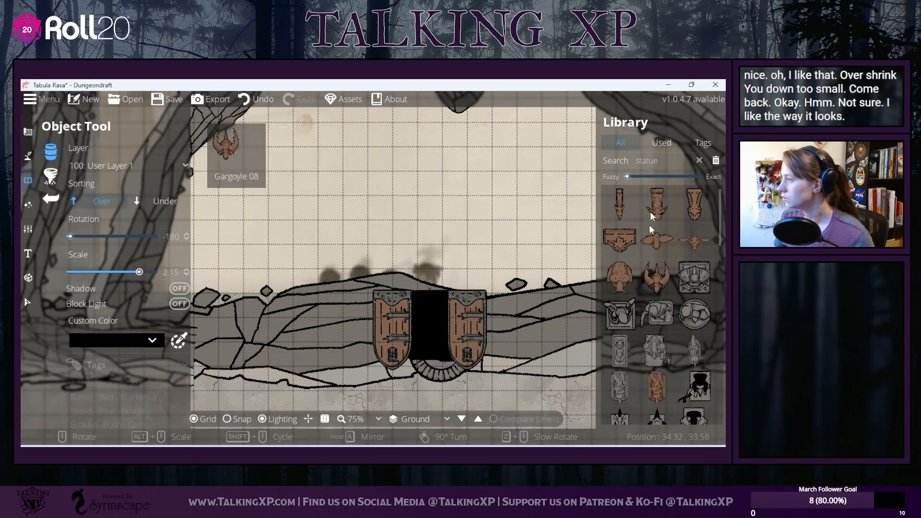
pyautogui.click(671, 161)
pyautogui.write('fout')
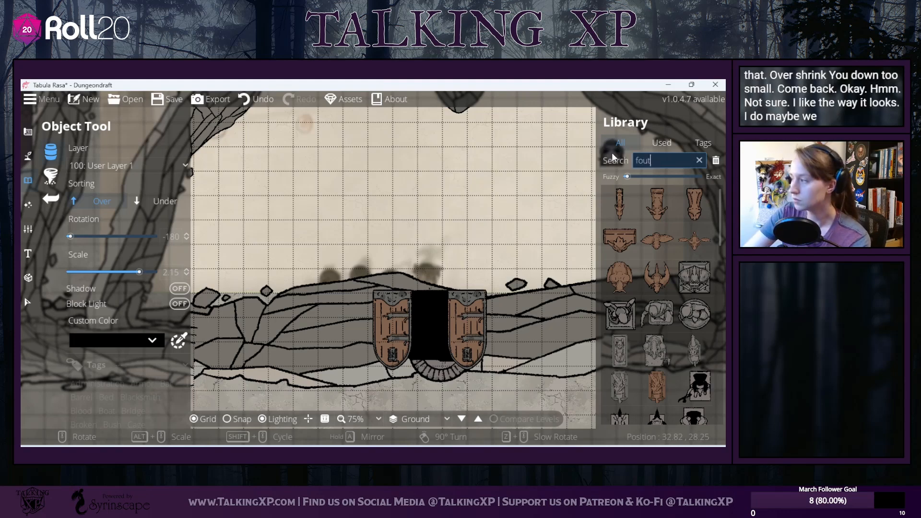
pyautogui.write('ain')
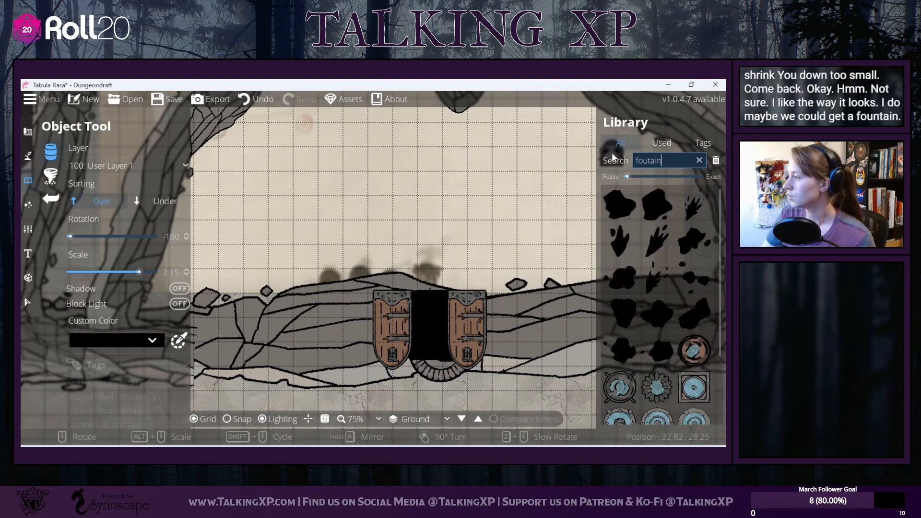
pyautogui.scroll(-3, 666, 245)
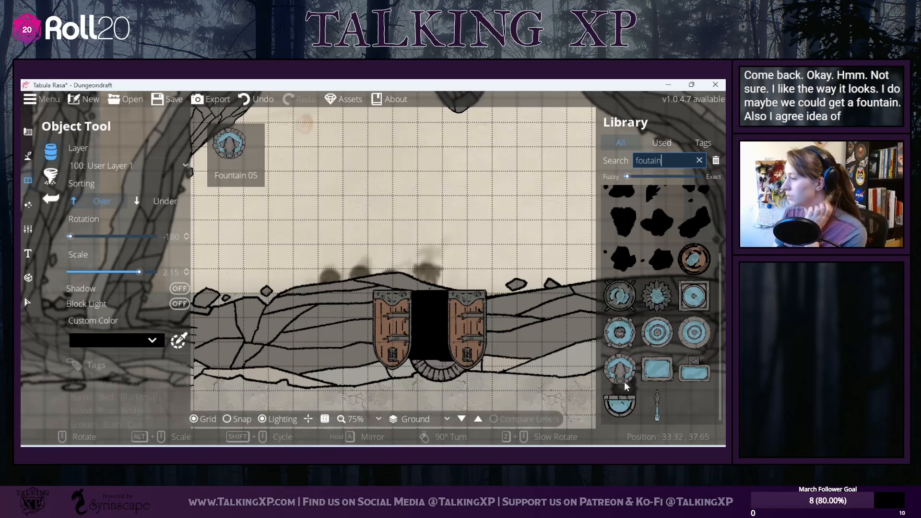
pyautogui.moveTo(644, 158); pyautogui.dragTo(618, 158)
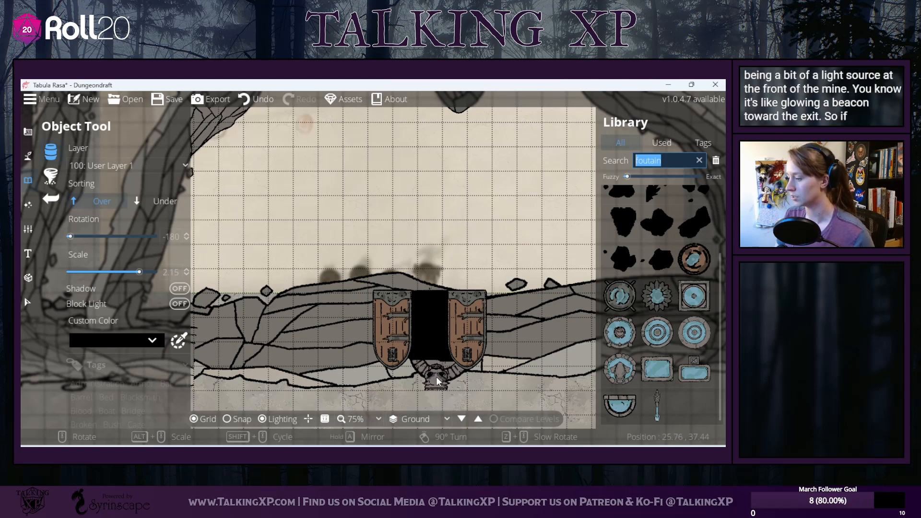
# Step: Set the monster head's custom color to red ff1300 and place it over the stone arc below the black opening
pyautogui.click(436, 376)
pyautogui.click(151, 344)
pyautogui.click(153, 319)
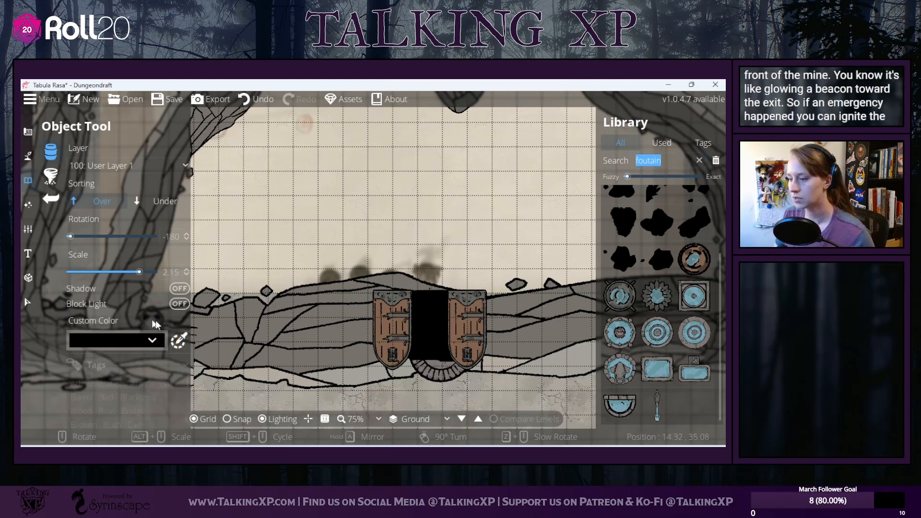
pyautogui.click(179, 338)
pyautogui.moveTo(203, 240); pyautogui.dragTo(196, 200)
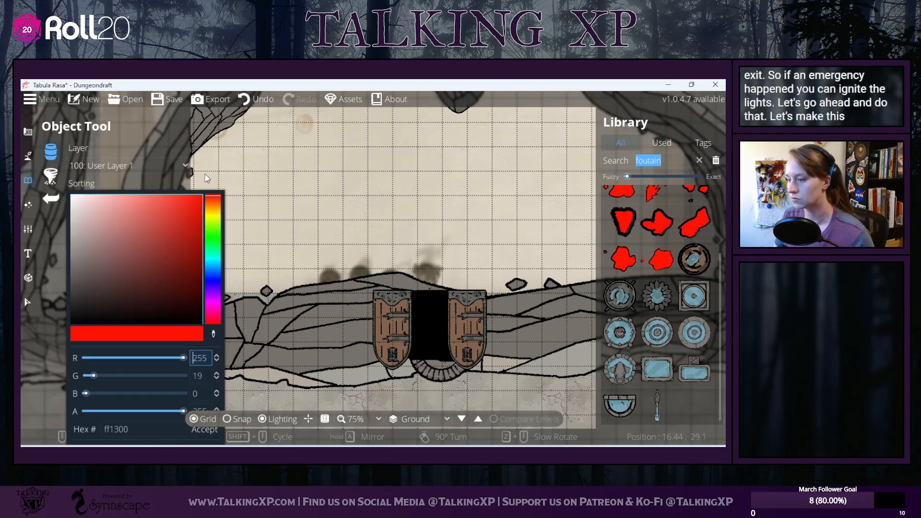
pyautogui.click(221, 432)
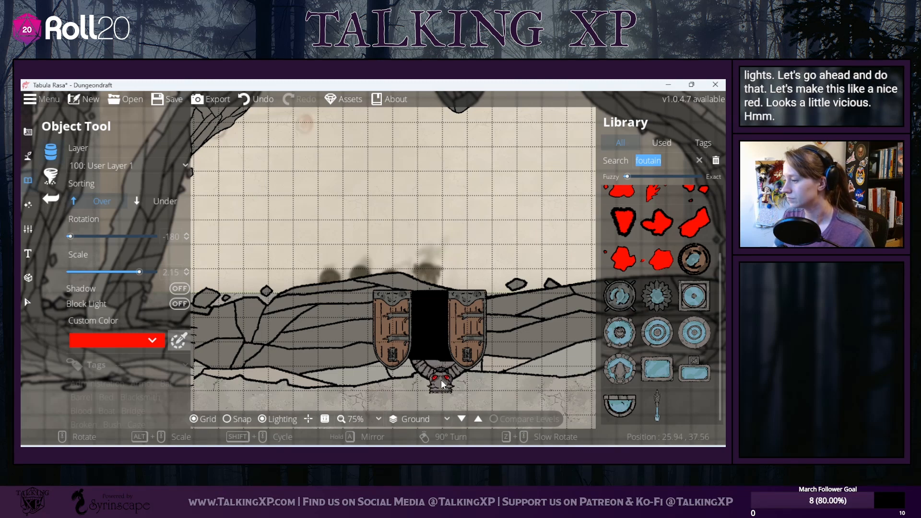
pyautogui.click(441, 379)
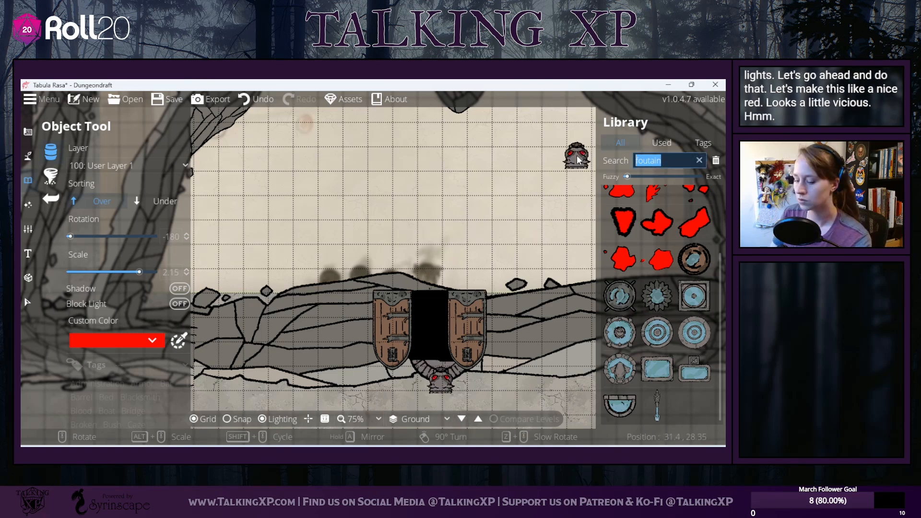
# Step: Search the object library for "stone" to find a piece that can shape out the area beneath the monster head
pyautogui.write('stone')
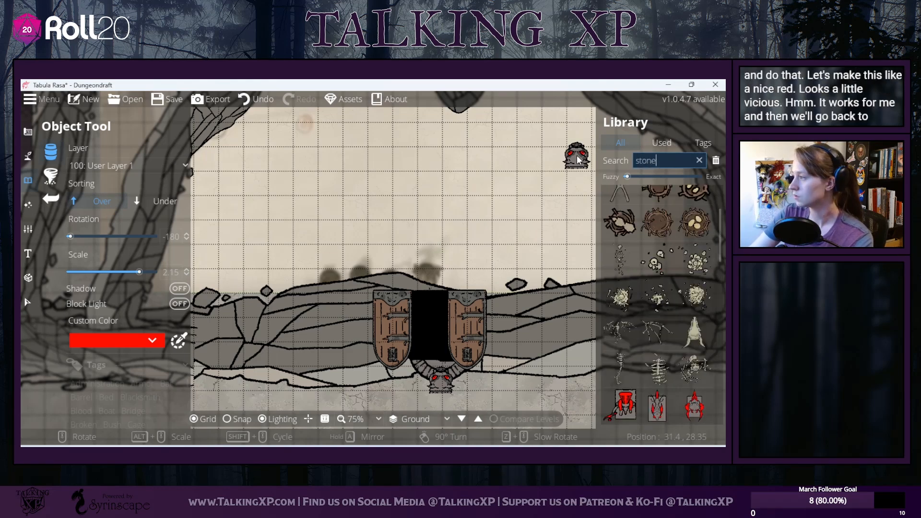
pyautogui.moveTo(676, 284)
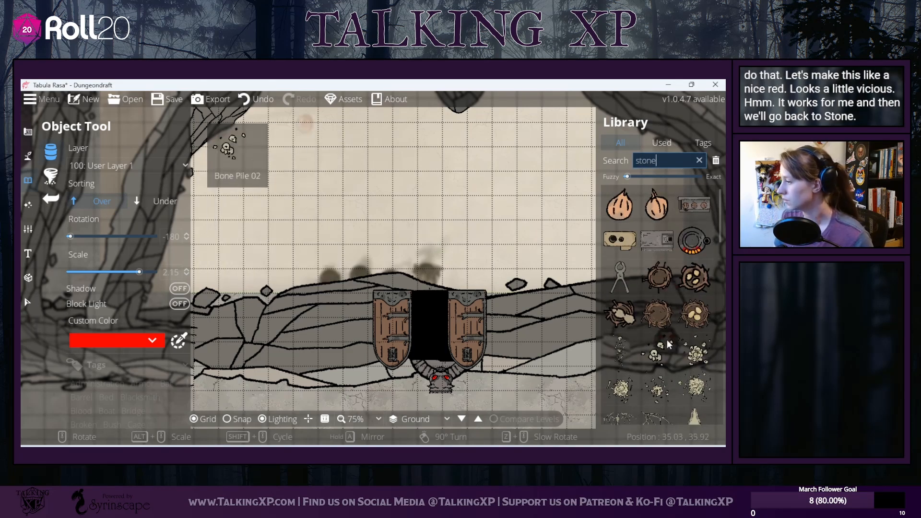
pyautogui.scroll(-10, 667, 340)
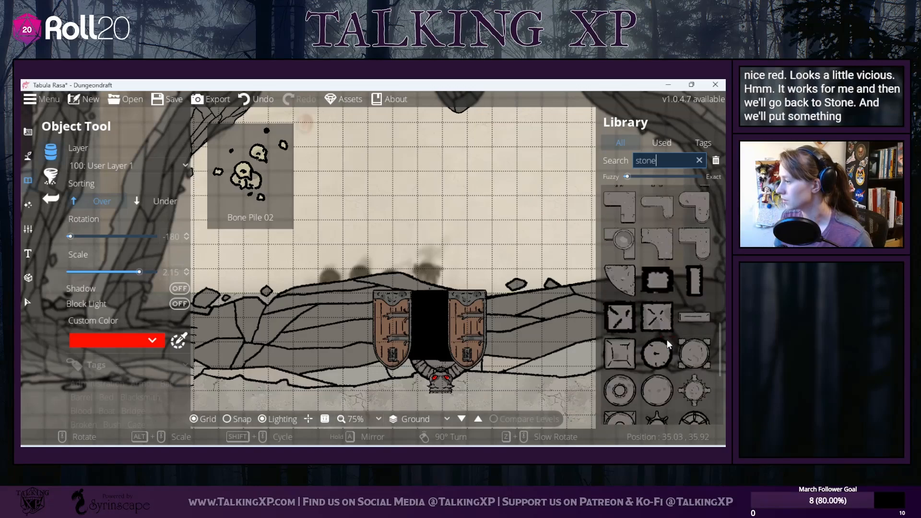
pyautogui.scroll(3, 667, 340)
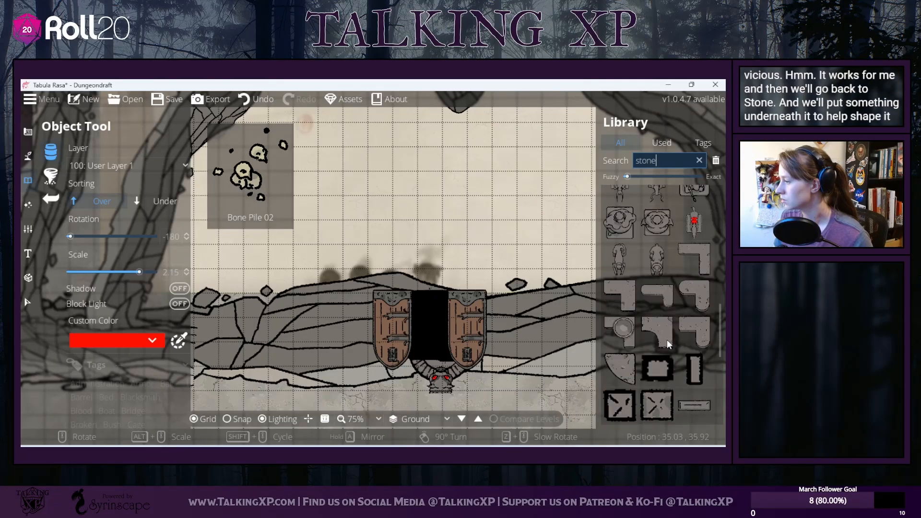
pyautogui.scroll(-5, 667, 339)
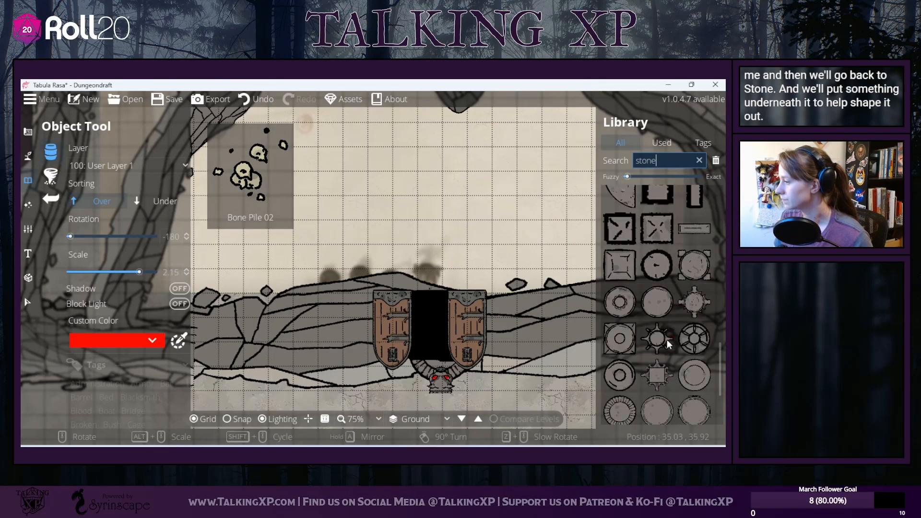
# Step: Place the flat rectangular stone piece behind the monster head, sorted under other objects, with rotation 0 and scale 3.9
pyautogui.click(695, 265)
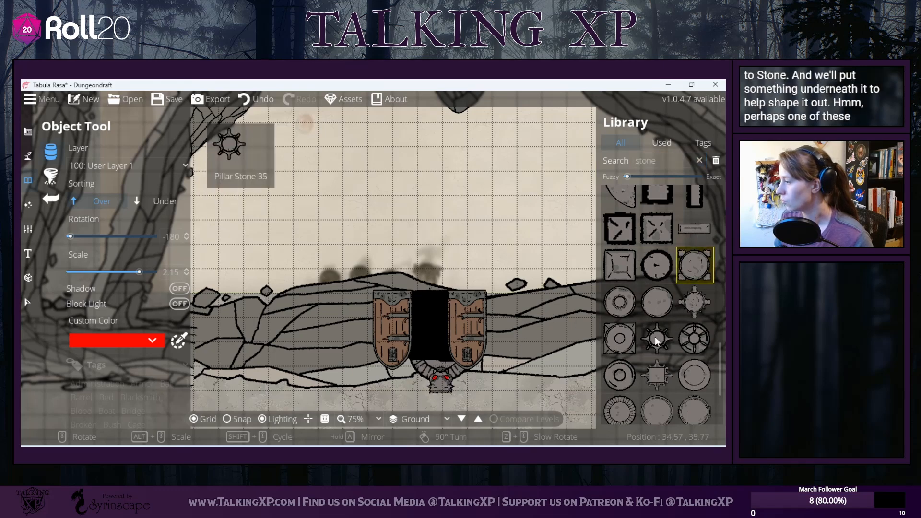
pyautogui.scroll(-2, 656, 339)
pyautogui.click(618, 389)
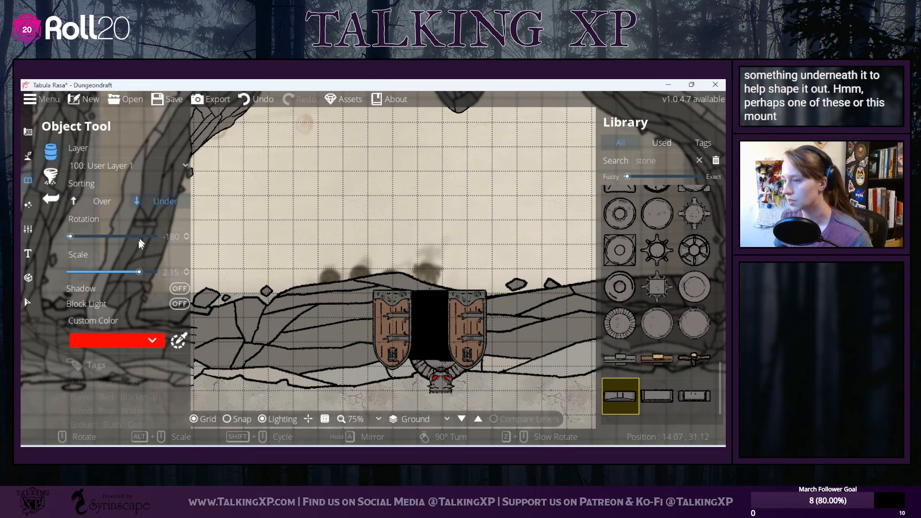
pyautogui.moveTo(148, 272); pyautogui.dragTo(152, 272)
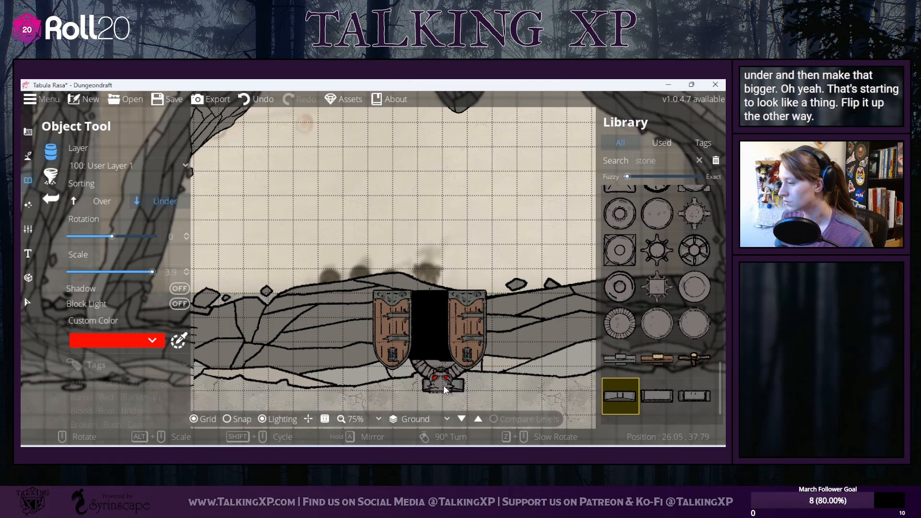
pyautogui.click(442, 386)
pyautogui.moveTo(451, 222); pyautogui.dragTo(388, 227)
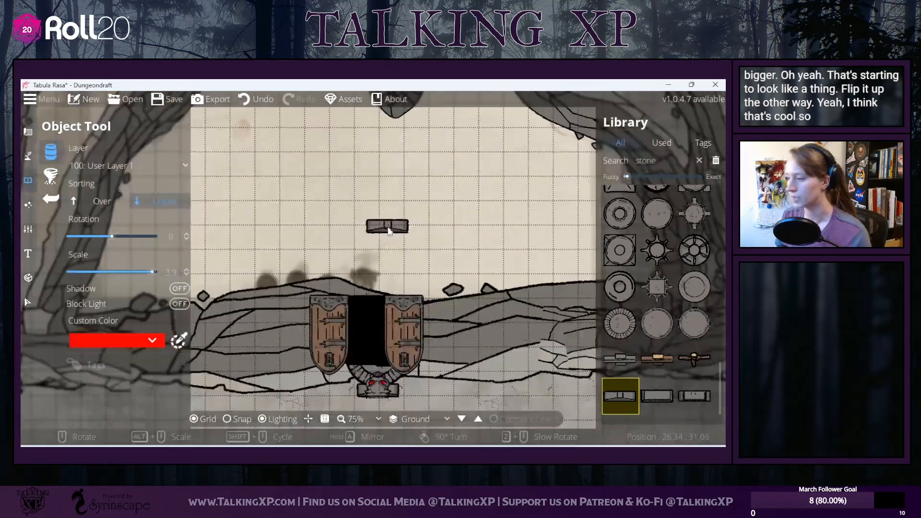
pyautogui.keyDown('alt'); pyautogui.scroll(-1, 417, 252); pyautogui.keyUp('alt')
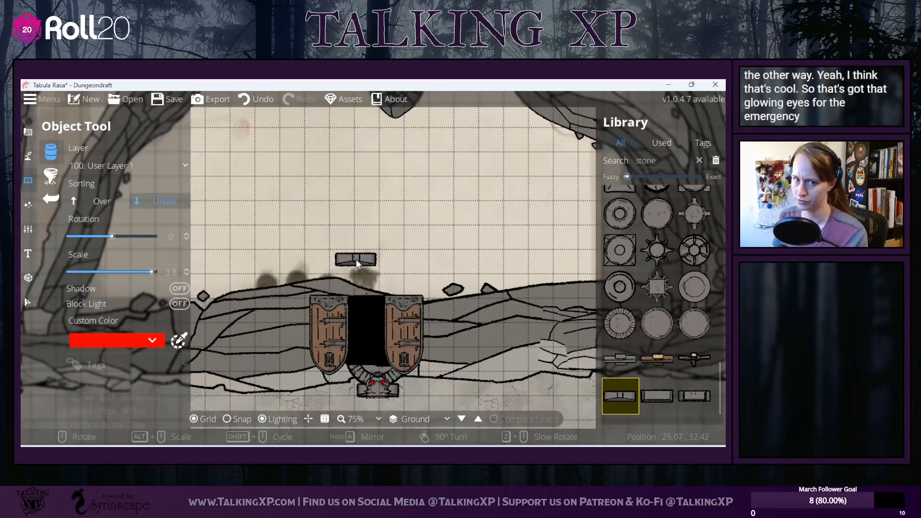
pyautogui.scroll(2, 357, 263)
pyautogui.scroll(-4, 357, 263)
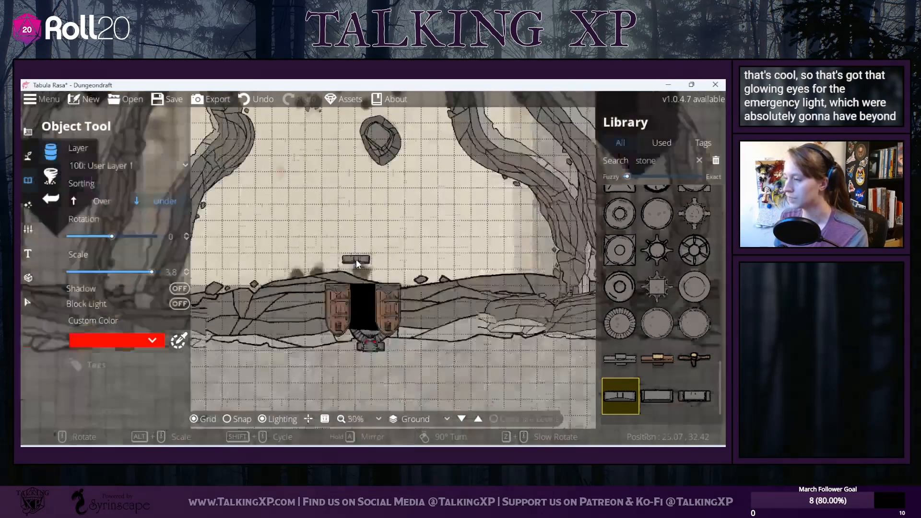
pyautogui.scroll(1, 357, 263)
pyautogui.moveTo(408, 319); pyautogui.dragTo(427, 287)
pyautogui.moveTo(484, 347); pyautogui.dragTo(497, 373)
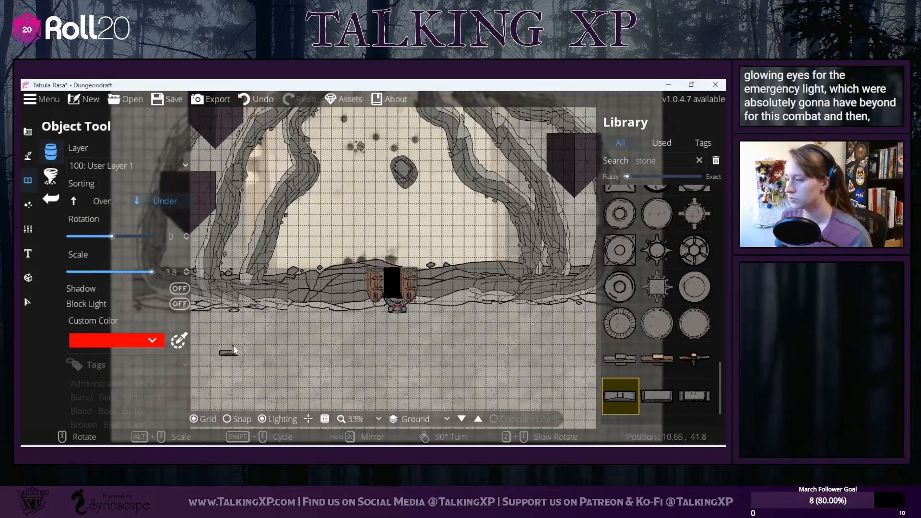
pyautogui.click(29, 307)
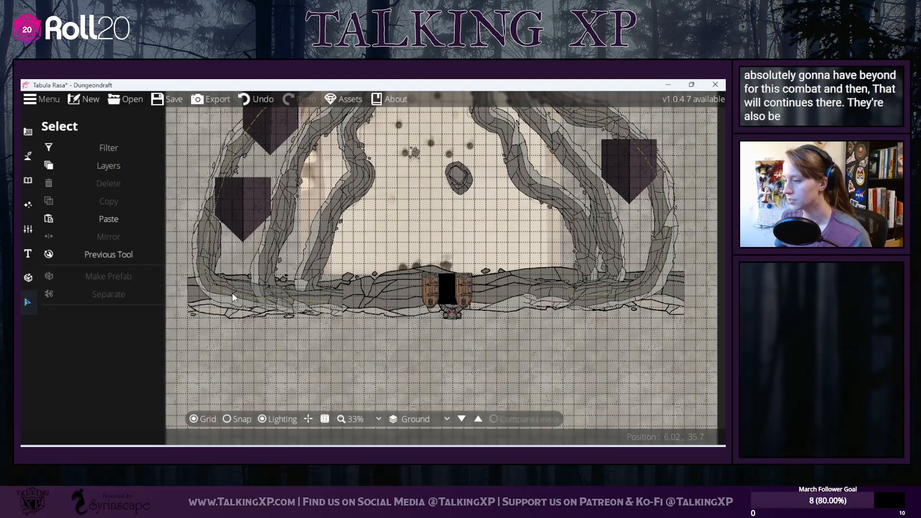
pyautogui.click(249, 306)
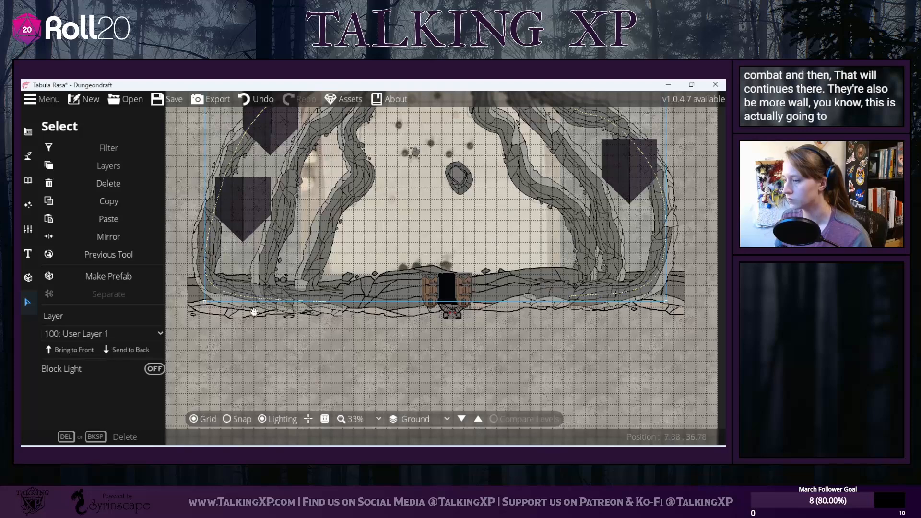
pyautogui.moveTo(337, 307); pyautogui.dragTo(322, 412)
pyautogui.press('Escape')
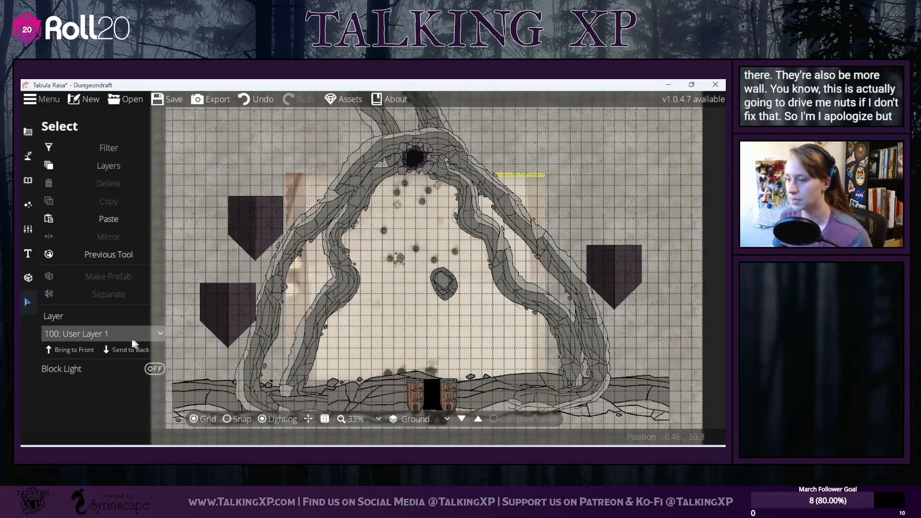
# Step: Return to the Path tool and set the rock wall path's Transition In to None
pyautogui.click(31, 164)
pyautogui.click(72, 224)
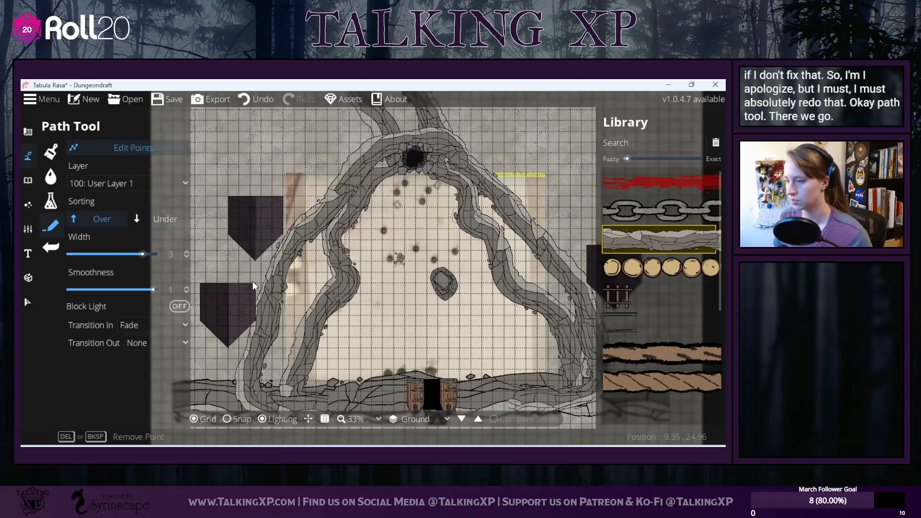
pyautogui.click(154, 330)
pyautogui.click(157, 338)
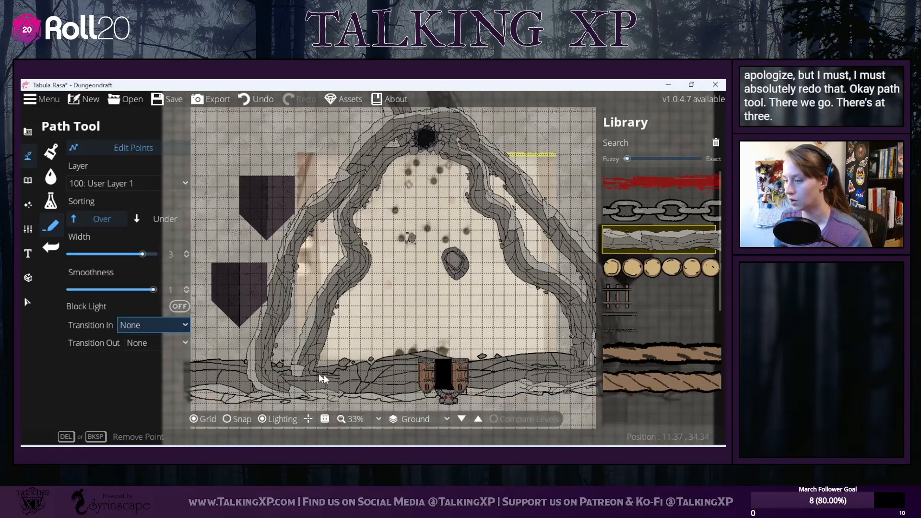
pyautogui.click(201, 335)
pyautogui.click(294, 340)
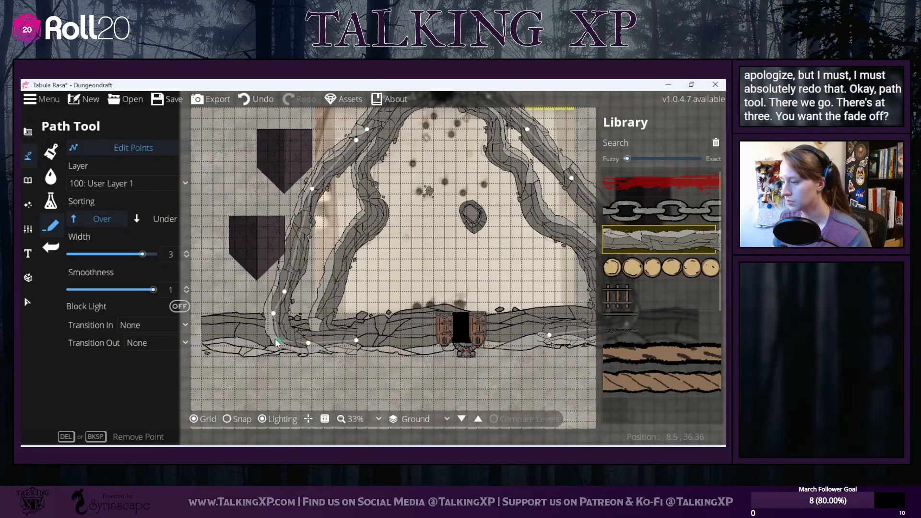
# Step: Draw an outer rock wall path from the lower wall left of the doors, around the cave's left side, top and right side, to the doorway
pyautogui.click(134, 148)
pyautogui.click(232, 275)
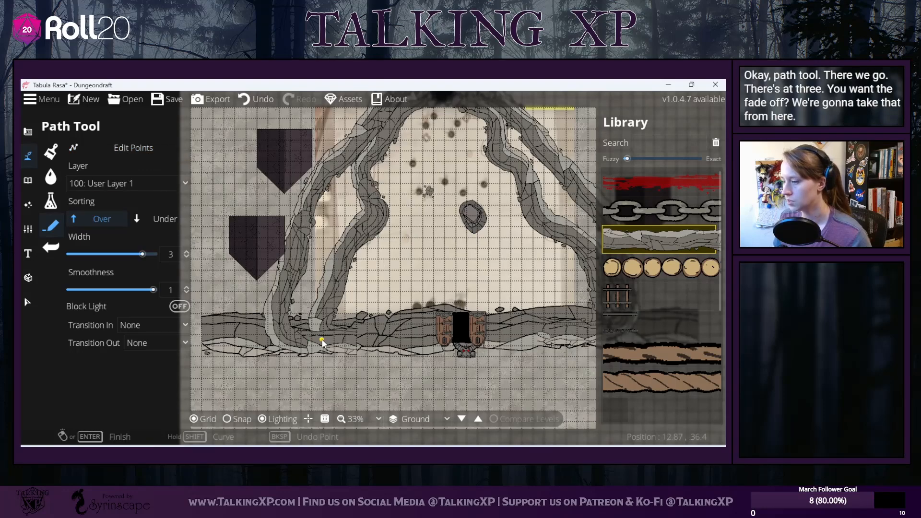
pyautogui.click(246, 335)
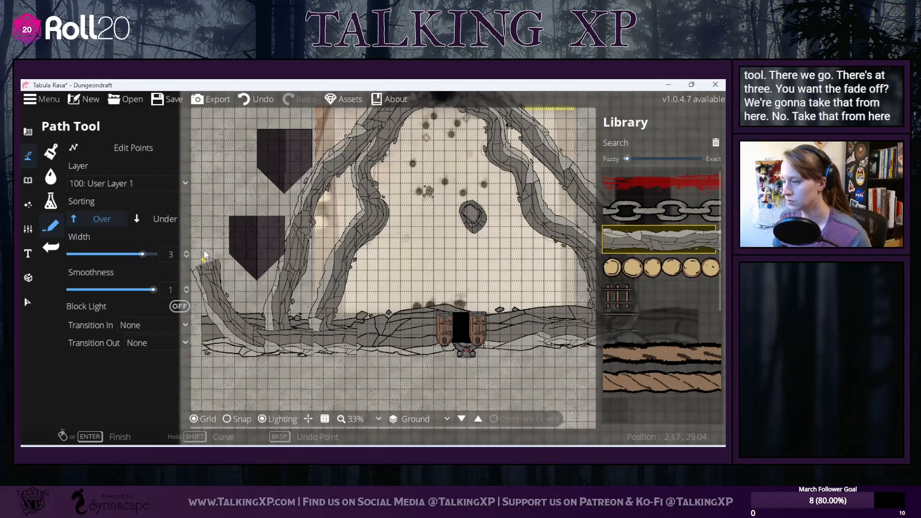
pyautogui.click(213, 260)
pyautogui.moveTo(239, 167); pyautogui.dragTo(207, 269)
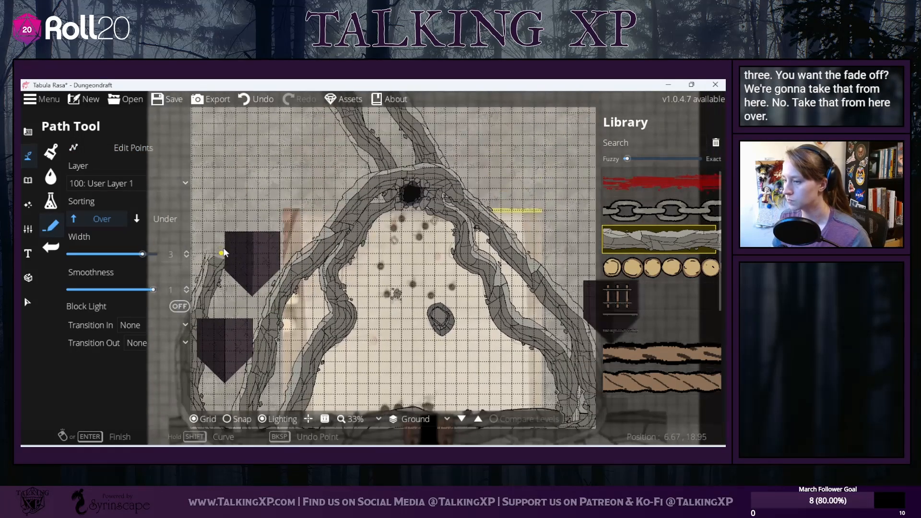
pyautogui.click(221, 242)
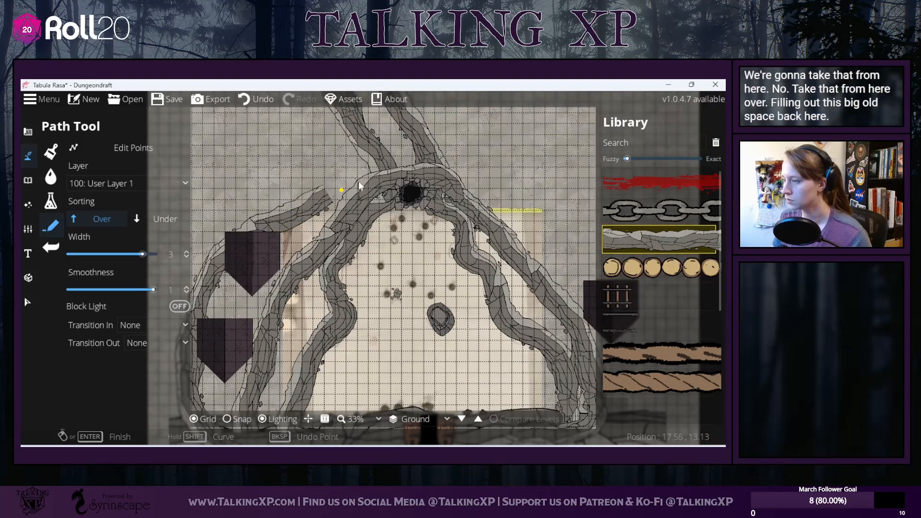
pyautogui.click(367, 168)
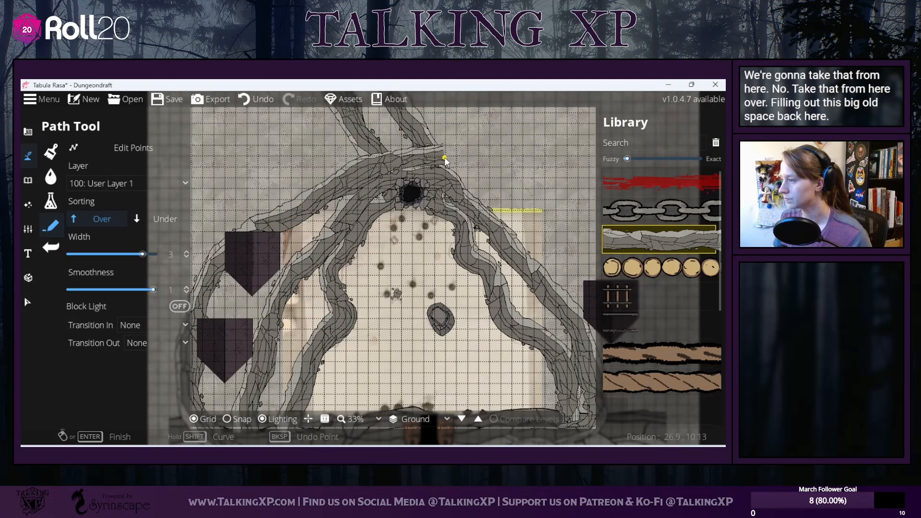
pyautogui.click(493, 192)
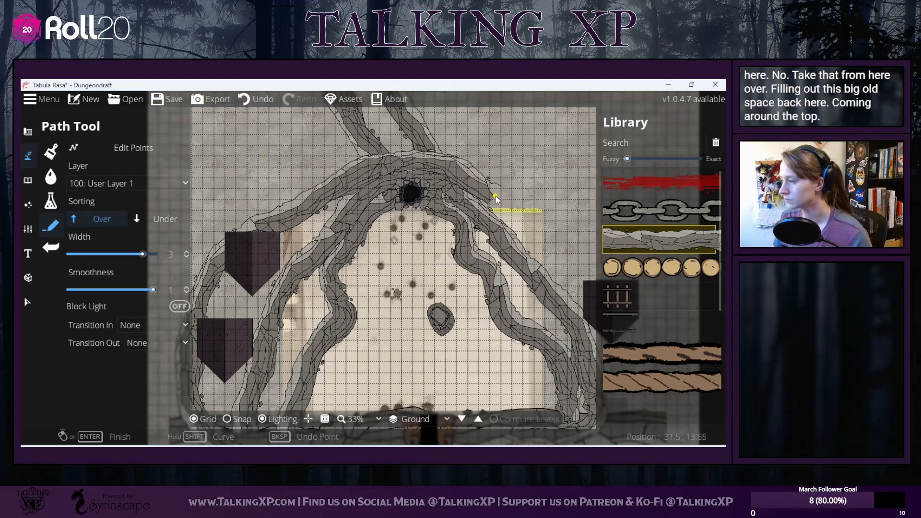
pyautogui.moveTo(583, 288); pyautogui.dragTo(384, 141)
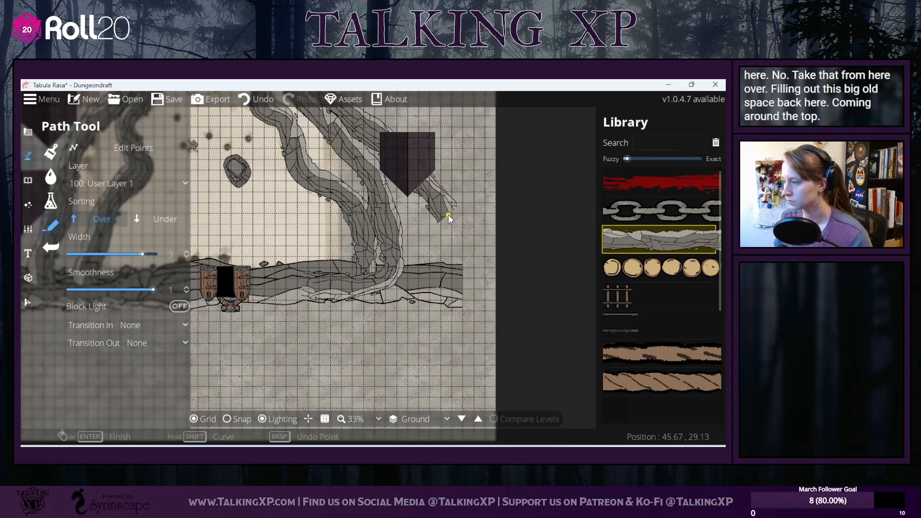
pyautogui.click(449, 283)
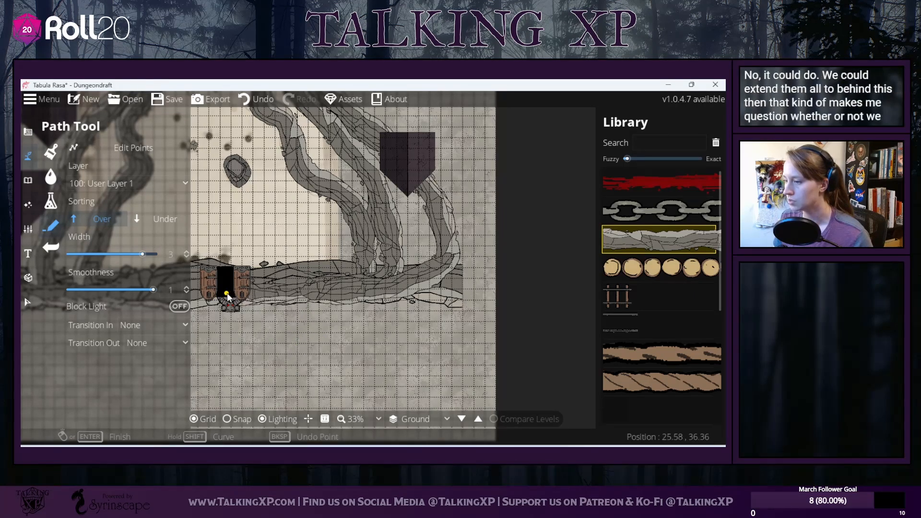
pyautogui.moveTo(267, 338); pyautogui.dragTo(446, 373)
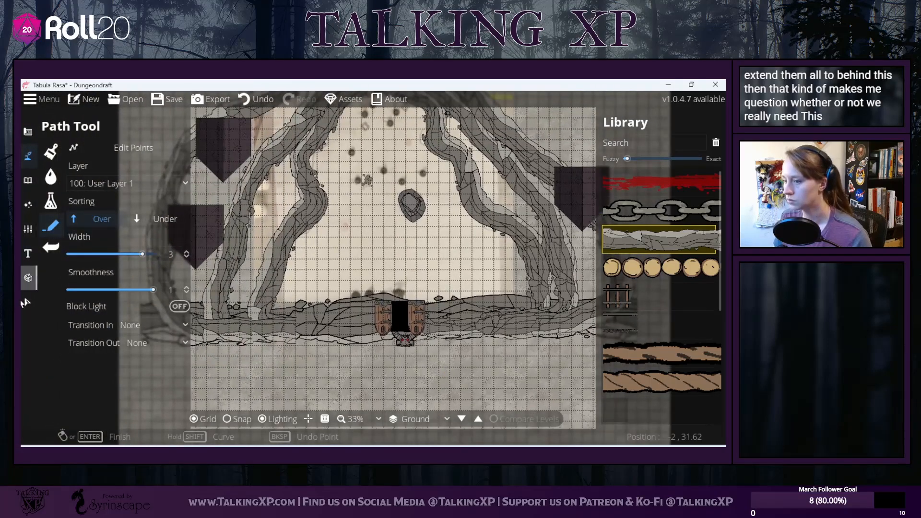
# Step: Move the straight rock backing wall down, clear of the double-door entrance
pyautogui.click(28, 303)
pyautogui.moveTo(326, 340); pyautogui.dragTo(344, 389)
pyautogui.click(321, 339)
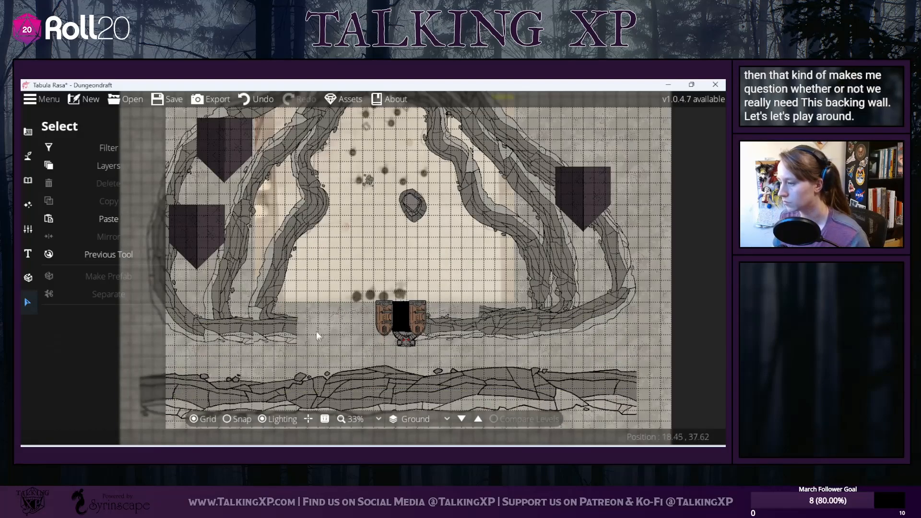
# Step: Edit the path points on the cave's right side to extend the lower wall end towards the double doors
pyautogui.click(30, 159)
pyautogui.click(95, 227)
pyautogui.click(132, 149)
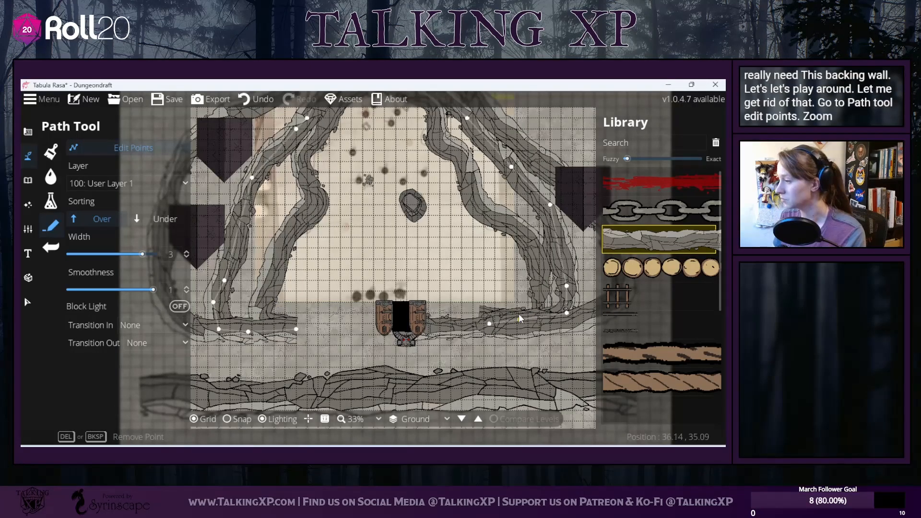
pyautogui.scroll(3, 518, 321)
pyautogui.moveTo(485, 342); pyautogui.dragTo(538, 331)
pyautogui.moveTo(454, 303); pyautogui.dragTo(271, 294)
pyautogui.moveTo(485, 316); pyautogui.dragTo(259, 284)
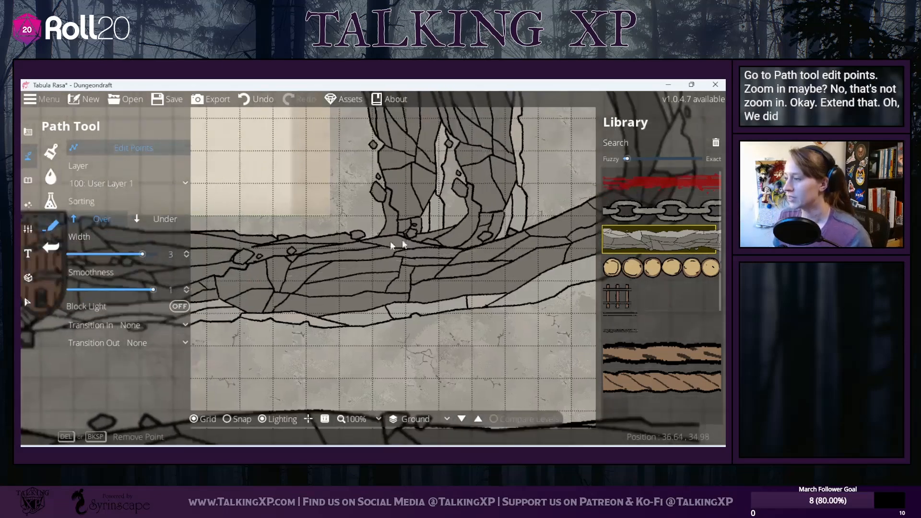
# Step: Bend the inner right walls' lower ends along the bottom wall and stretch them to the double doors
pyautogui.moveTo(405, 277); pyautogui.dragTo(404, 239)
pyautogui.moveTo(470, 232); pyautogui.dragTo(528, 260)
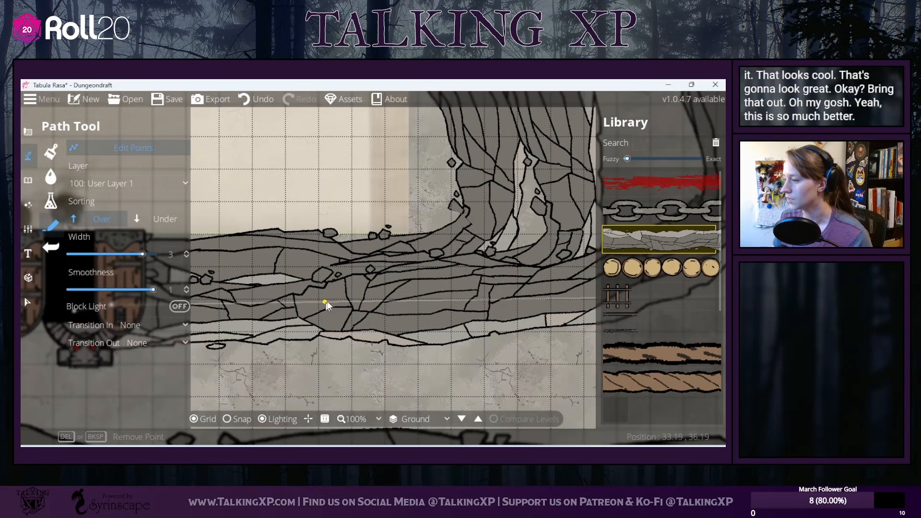
pyautogui.moveTo(337, 301); pyautogui.dragTo(123, 307)
pyautogui.moveTo(410, 220); pyautogui.dragTo(343, 295)
# Step: Extend the lower ends of the cave's left-hand walls across to behind the double doors
pyautogui.moveTo(471, 274); pyautogui.dragTo(665, 235)
pyautogui.moveTo(261, 246); pyautogui.dragTo(565, 230)
pyautogui.moveTo(306, 282); pyautogui.dragTo(432, 209)
pyautogui.moveTo(214, 226); pyautogui.dragTo(320, 269)
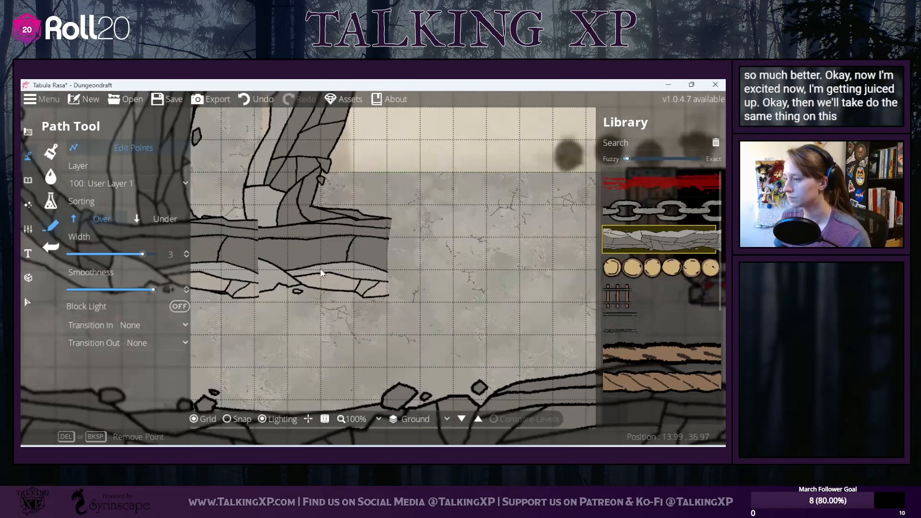
pyautogui.click(272, 233)
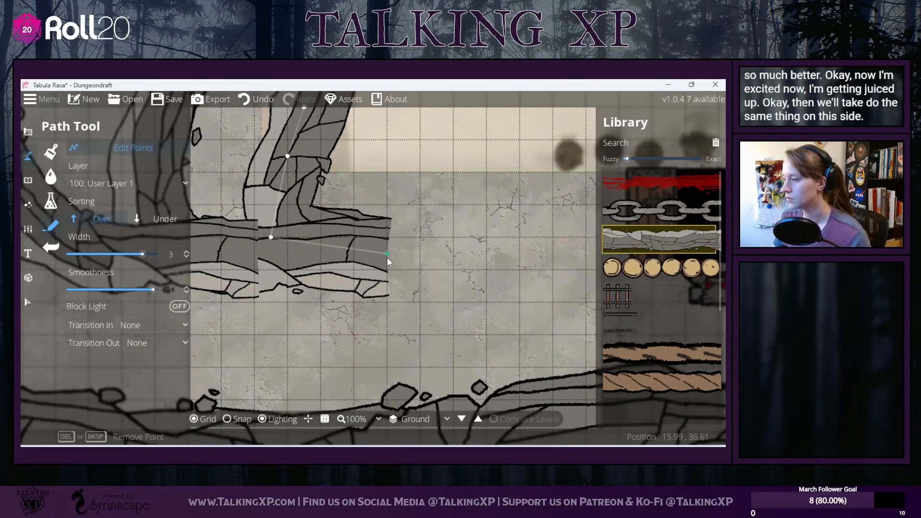
pyautogui.click(434, 251)
pyautogui.moveTo(517, 250); pyautogui.dragTo(385, 223)
pyautogui.moveTo(270, 277); pyautogui.dragTo(413, 264)
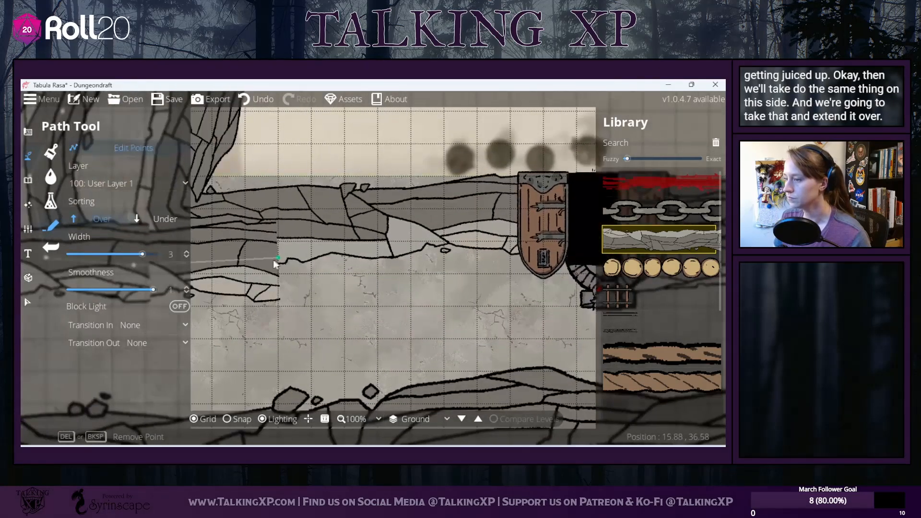
pyautogui.moveTo(278, 260); pyautogui.dragTo(598, 266)
# Step: Reshape the lower-left bend of the outer rock wall so it joins the inner wall layers
pyautogui.moveTo(354, 298); pyautogui.dragTo(539, 288)
pyautogui.moveTo(338, 250); pyautogui.dragTo(595, 355)
pyautogui.moveTo(244, 343); pyautogui.dragTo(615, 347)
pyautogui.moveTo(269, 316); pyautogui.dragTo(246, 332)
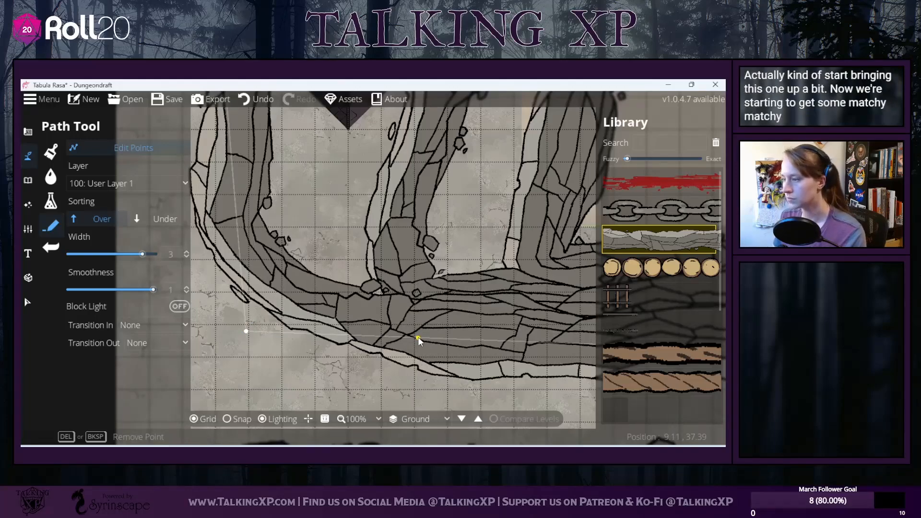
pyautogui.scroll(2, 402, 301)
pyautogui.scroll(-4, 434, 304)
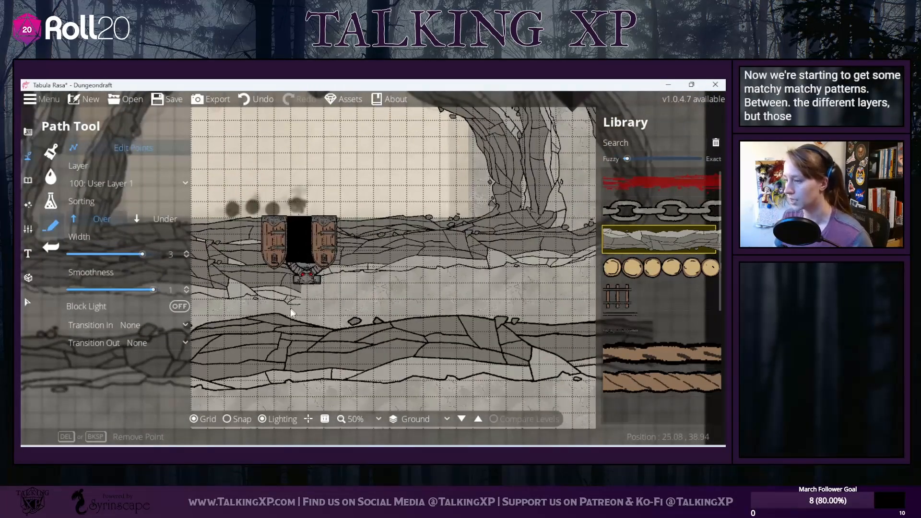
# Step: Extend the outermost lower rock wall past the double doors and off the map's right edge
pyautogui.moveTo(293, 309); pyautogui.dragTo(408, 338)
pyautogui.click(416, 312)
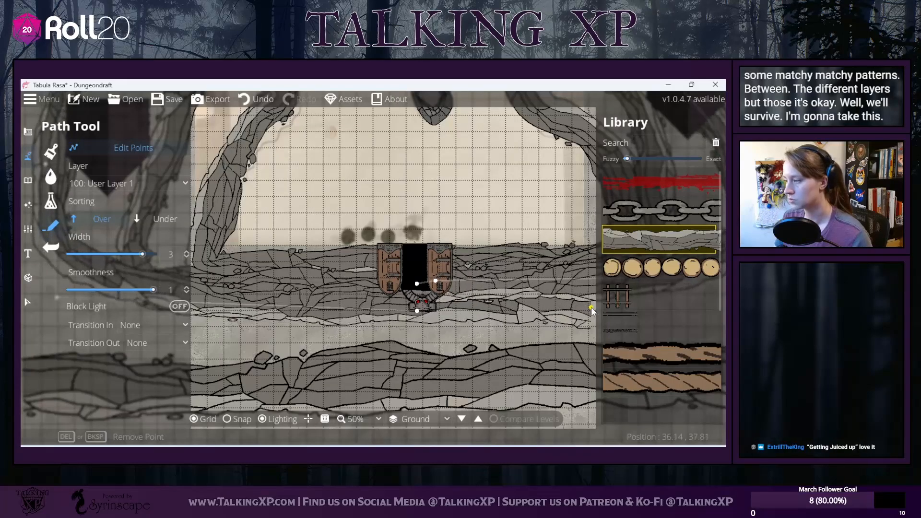
pyautogui.moveTo(415, 308)
pyautogui.mouseDown()
pyautogui.moveTo(412, 339)
pyautogui.moveTo(395, 322)
pyautogui.moveTo(554, 327)
pyautogui.moveTo(266, 356)
pyautogui.moveTo(551, 338)
pyautogui.moveTo(543, 343)
pyautogui.mouseUp()
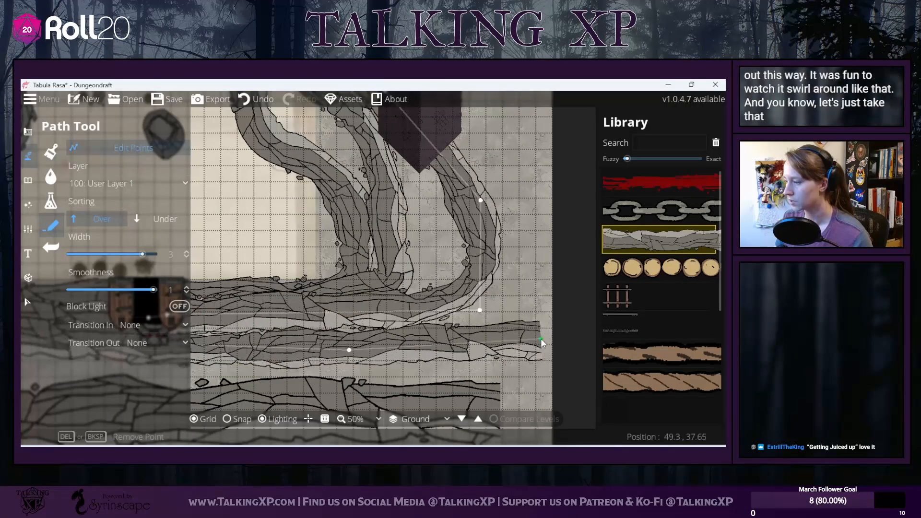
pyautogui.moveTo(439, 312); pyautogui.dragTo(539, 344)
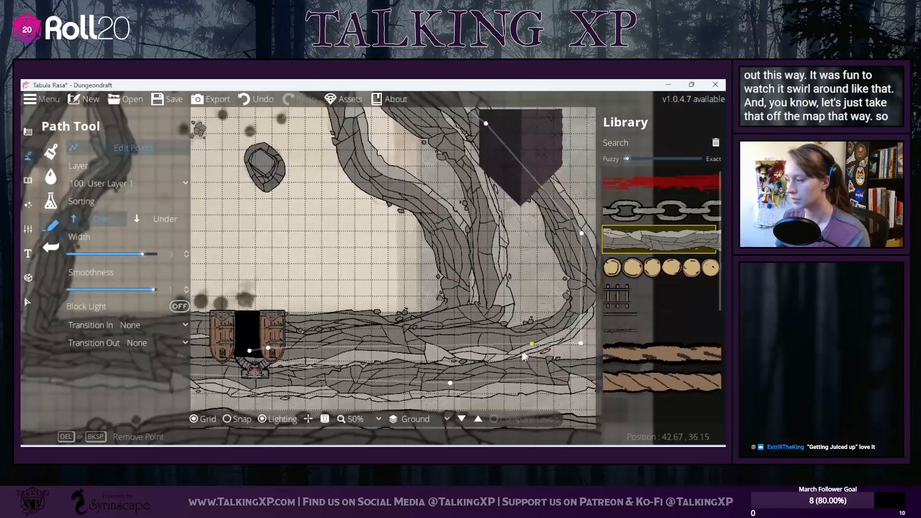
# Step: Examine the layered walls around the entrance and across the whole map for exposed hard edges
pyautogui.scroll(2, 269, 367)
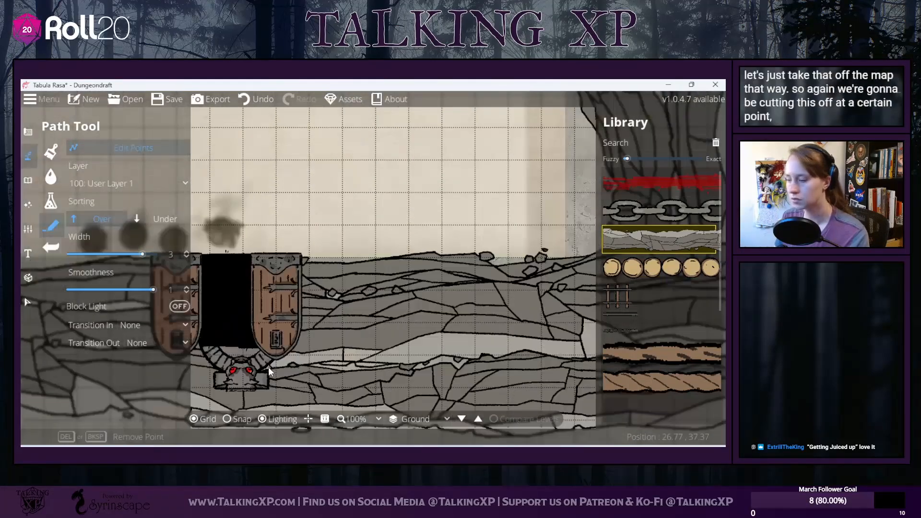
pyautogui.scroll(-5, 269, 367)
pyautogui.moveTo(294, 372); pyautogui.dragTo(425, 383)
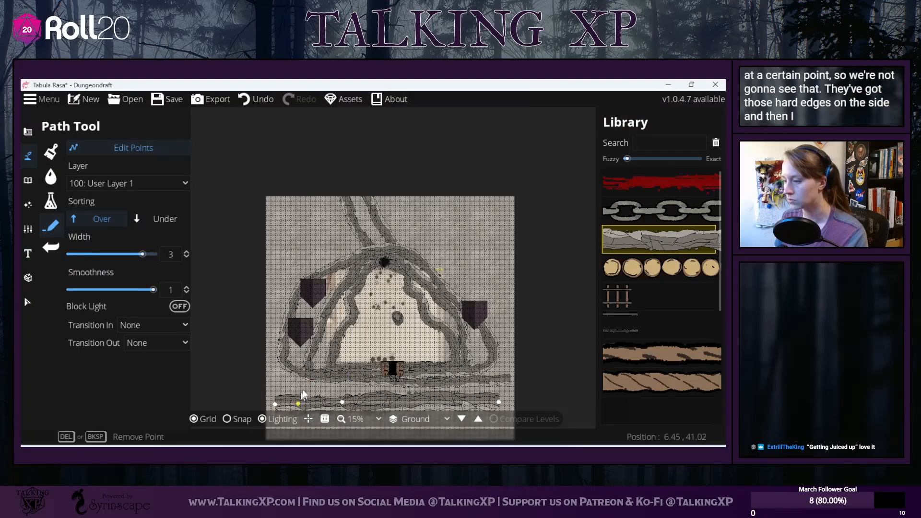
pyautogui.press('super')
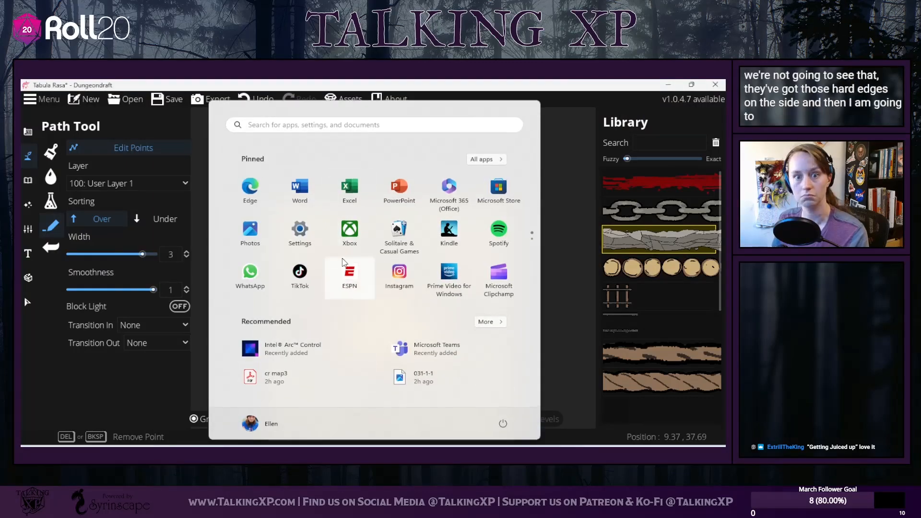
pyautogui.press('super')
pyautogui.scroll(5, 451, 316)
pyautogui.moveTo(427, 296); pyautogui.dragTo(536, 144)
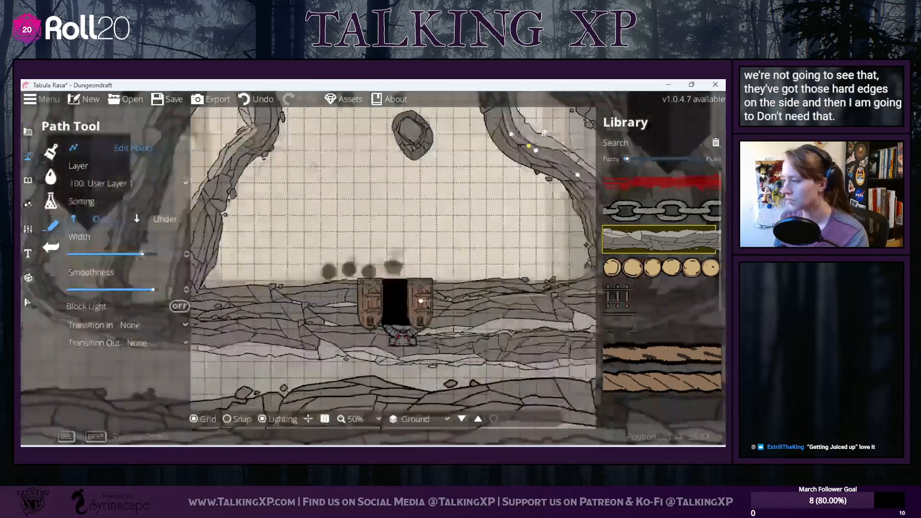
pyautogui.scroll(-5, 392, 238)
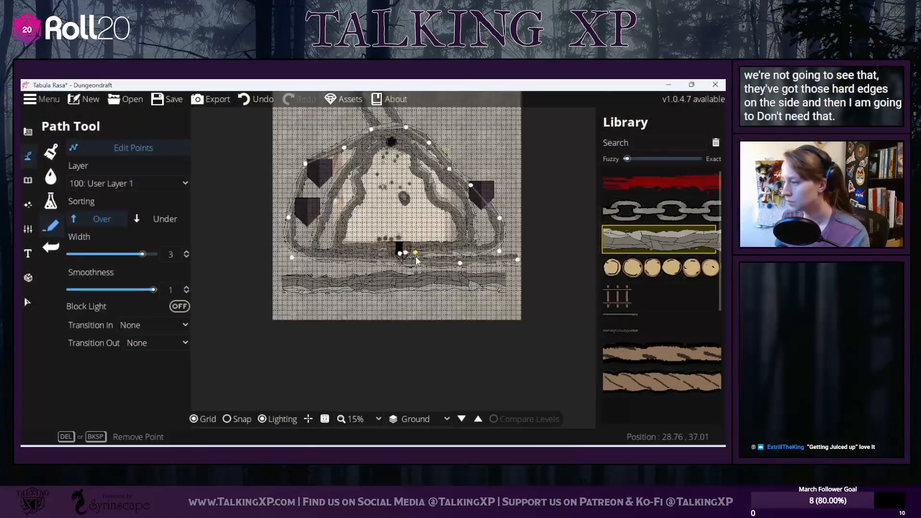
# Step: Reposition the outer rock wall's path points at the foot of the double doors so they sit farther apart
pyautogui.scroll(3, 417, 260)
pyautogui.moveTo(379, 262)
pyautogui.mouseDown()
pyautogui.moveTo(391, 249)
pyautogui.moveTo(382, 252)
pyautogui.mouseUp()
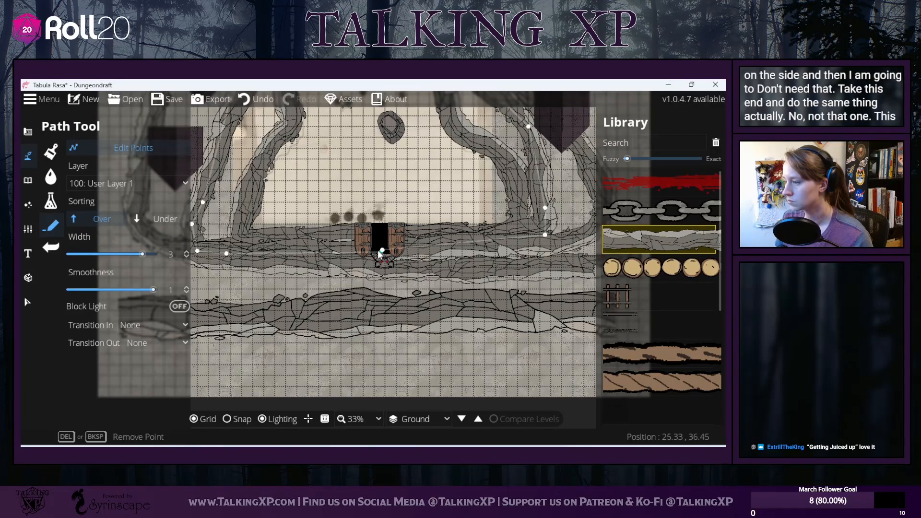
pyautogui.moveTo(415, 248); pyautogui.dragTo(393, 249)
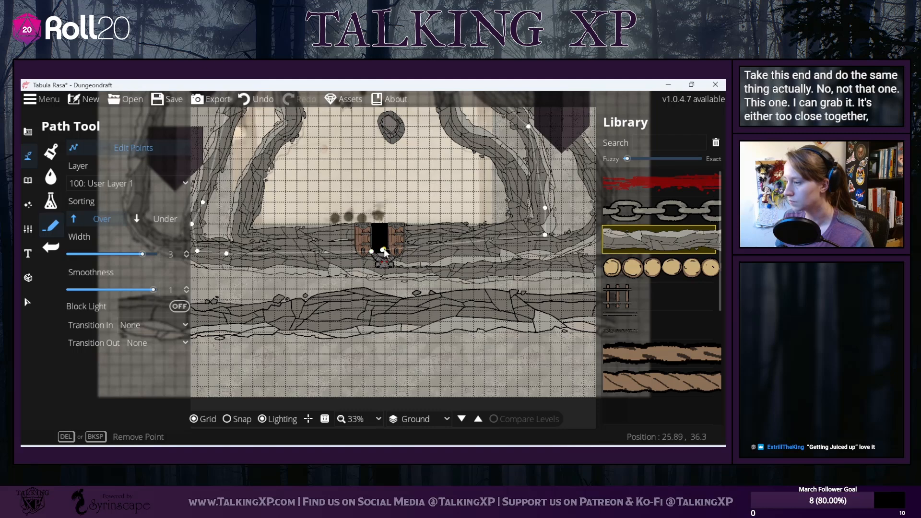
pyautogui.moveTo(394, 248); pyautogui.dragTo(400, 256)
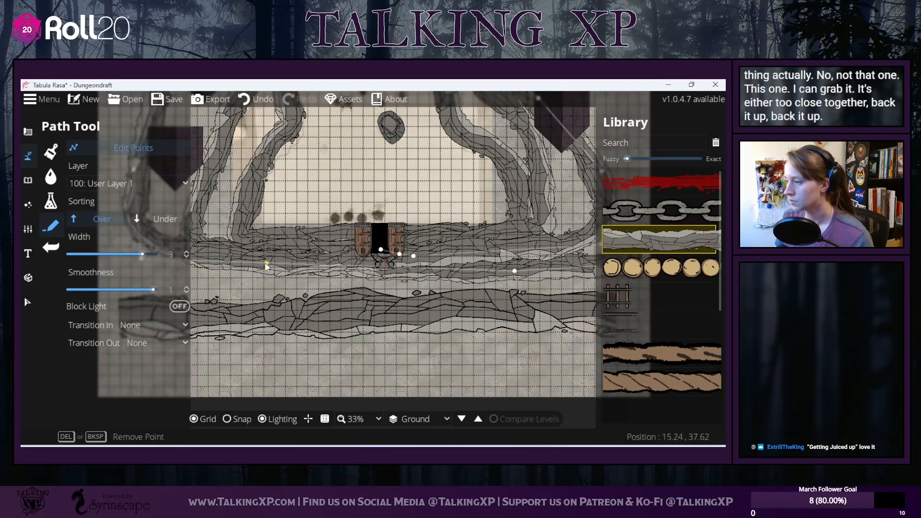
# Step: Adjust the path points at the outer rock wall's lower-left corner where it meets the layered walls
pyautogui.moveTo(227, 255); pyautogui.dragTo(493, 251)
pyautogui.moveTo(494, 251); pyautogui.dragTo(445, 222)
pyautogui.moveTo(281, 219); pyautogui.dragTo(327, 237)
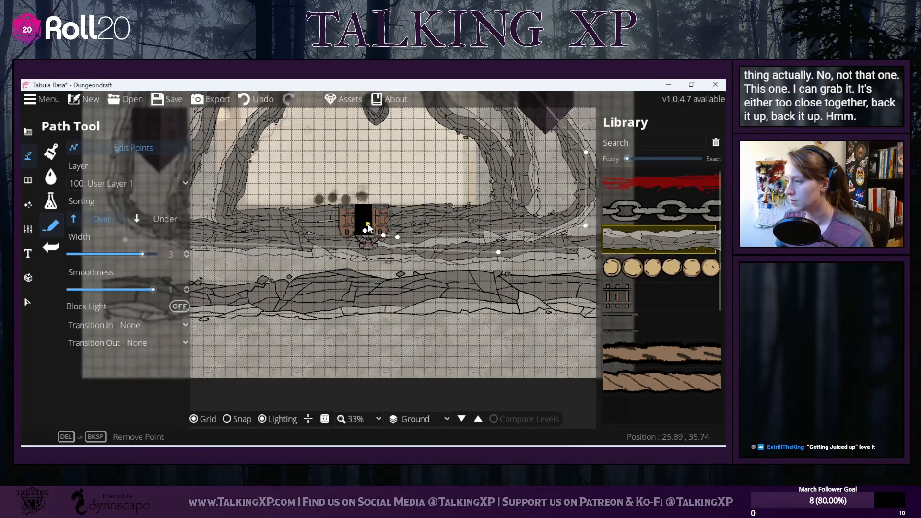
pyautogui.moveTo(252, 256); pyautogui.dragTo(349, 268)
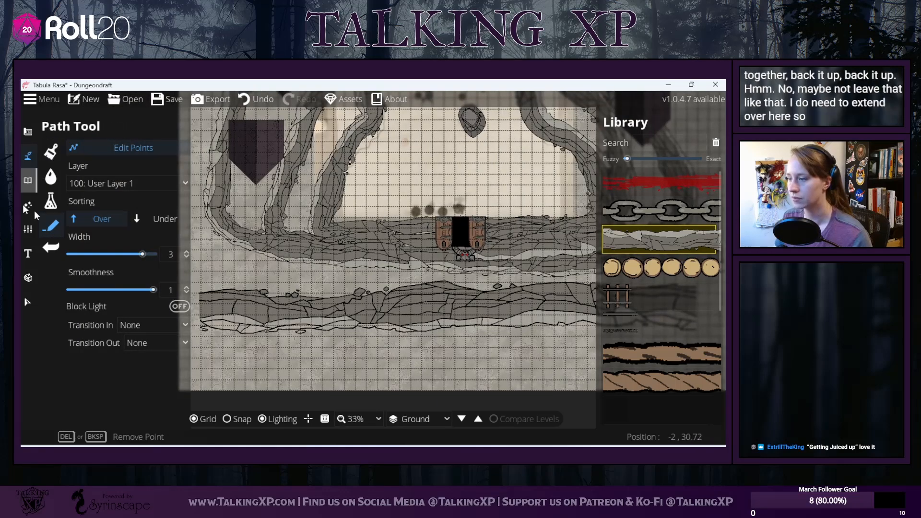
pyautogui.click(229, 240)
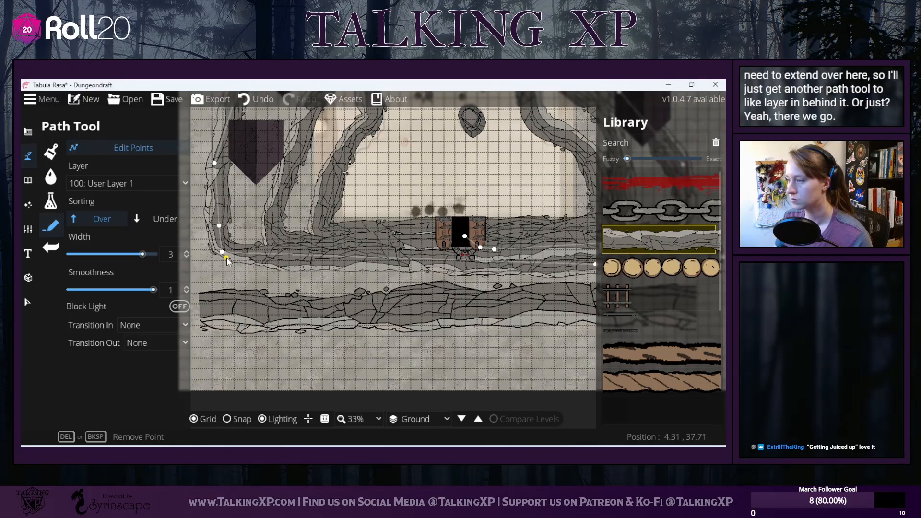
pyautogui.click(227, 258)
pyautogui.moveTo(263, 260); pyautogui.dragTo(176, 298)
# Step: Reshape the lower-right bend of the outer rock wall and the lower run leading toward the map's right edge
pyautogui.moveTo(555, 229); pyautogui.dragTo(548, 233)
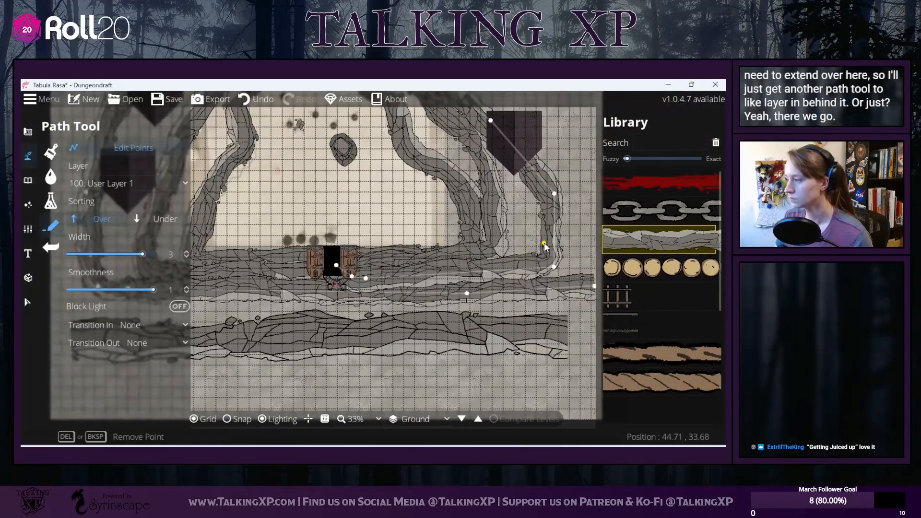
pyautogui.moveTo(553, 193); pyautogui.dragTo(546, 194)
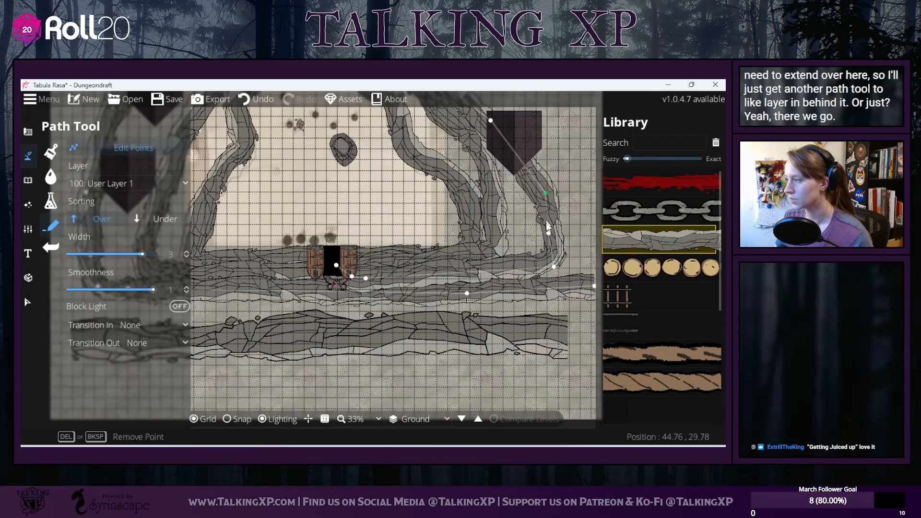
pyautogui.moveTo(554, 266); pyautogui.dragTo(558, 252)
pyautogui.moveTo(465, 289)
pyautogui.mouseDown()
pyautogui.moveTo(510, 294)
pyautogui.moveTo(448, 294)
pyautogui.mouseUp()
pyautogui.moveTo(509, 300); pyautogui.dragTo(518, 296)
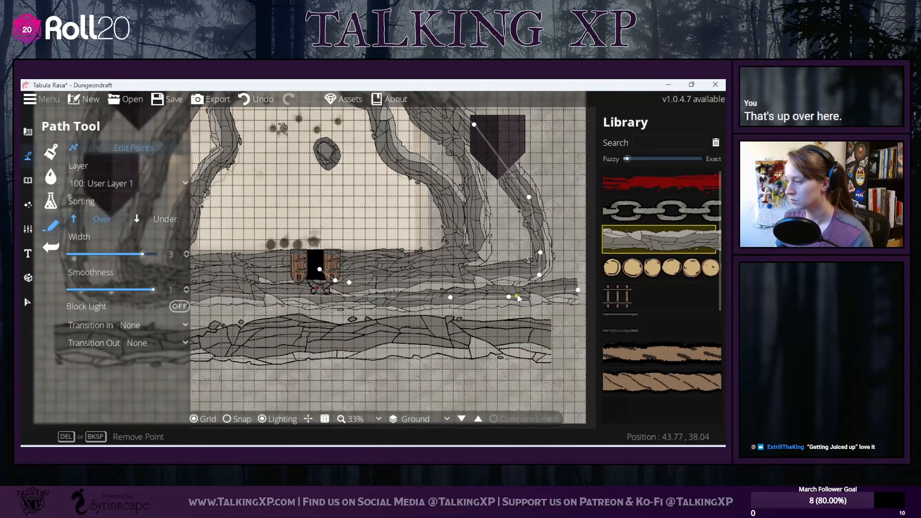
pyautogui.moveTo(382, 300)
pyautogui.mouseDown()
pyautogui.moveTo(437, 288)
pyautogui.moveTo(382, 293)
pyautogui.mouseUp()
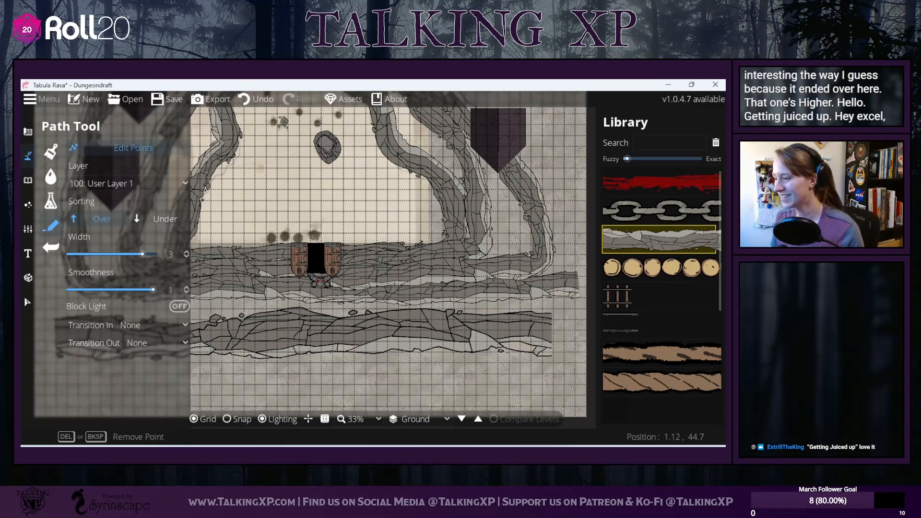
# Step: Move the separate bottom rock wall up so it sits directly against the layered walls below the double doors
pyautogui.moveTo(312, 214); pyautogui.dragTo(393, 203)
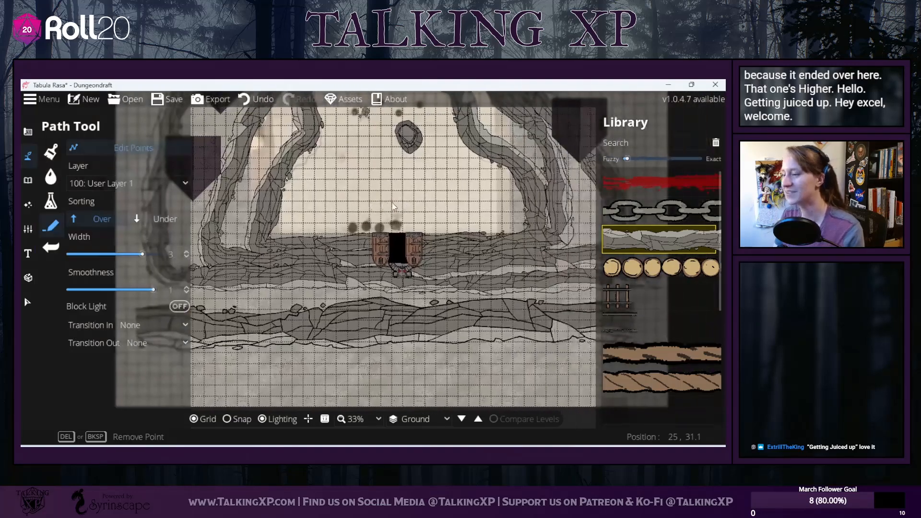
pyautogui.click(28, 302)
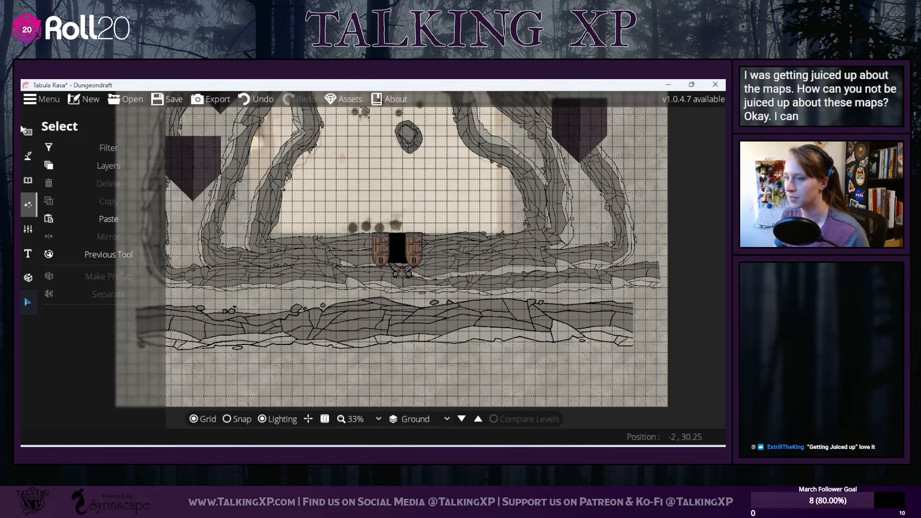
pyautogui.moveTo(368, 323); pyautogui.dragTo(391, 303)
pyautogui.click(313, 334)
pyautogui.click(305, 311)
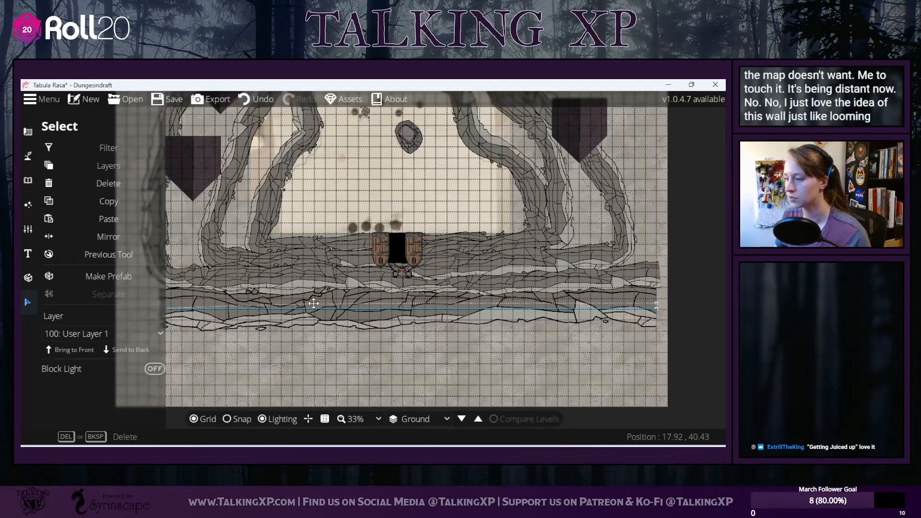
# Step: Extend both ends of the bottom rock wall past the left and right edges of the map
pyautogui.moveTo(272, 381); pyautogui.dragTo(366, 377)
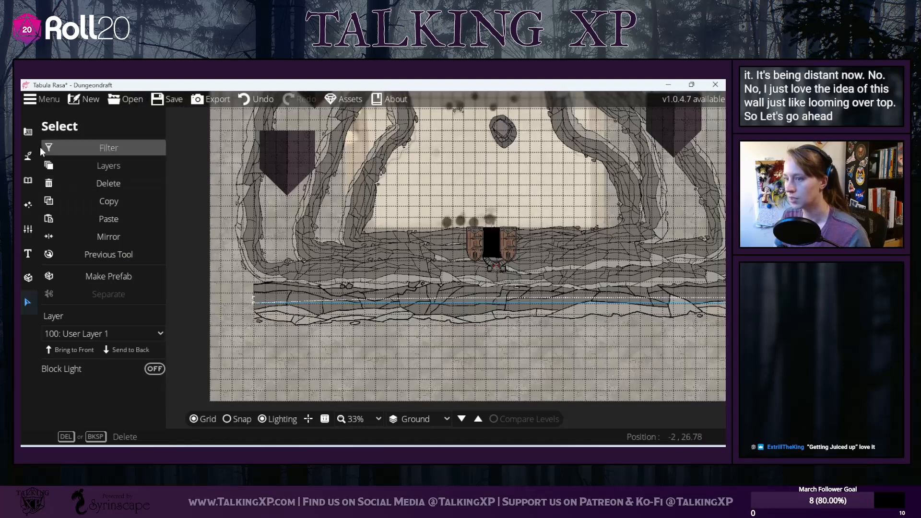
pyautogui.click(27, 159)
pyautogui.click(27, 156)
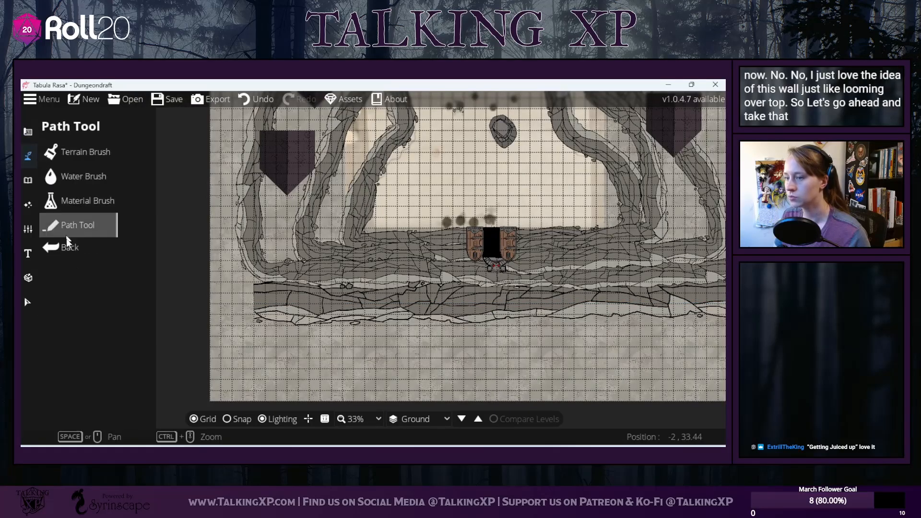
pyautogui.click(83, 226)
pyautogui.click(134, 149)
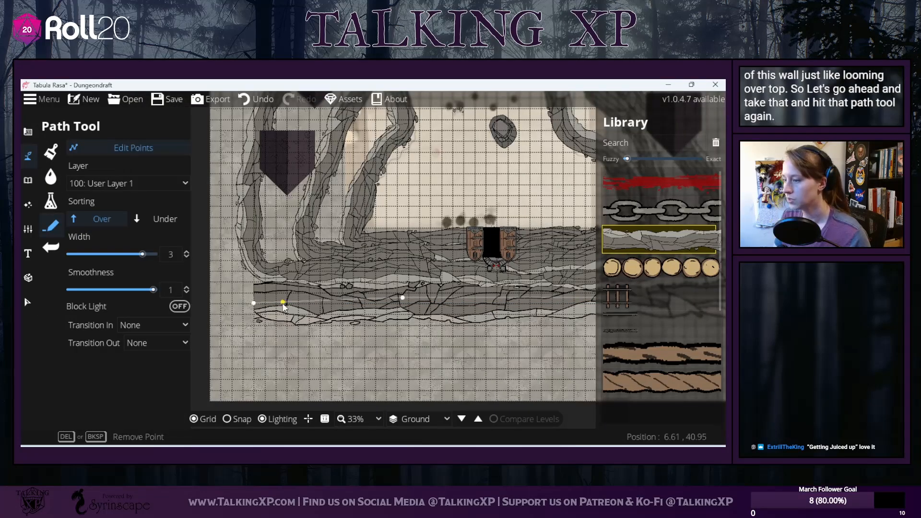
pyautogui.moveTo(254, 303); pyautogui.dragTo(203, 297)
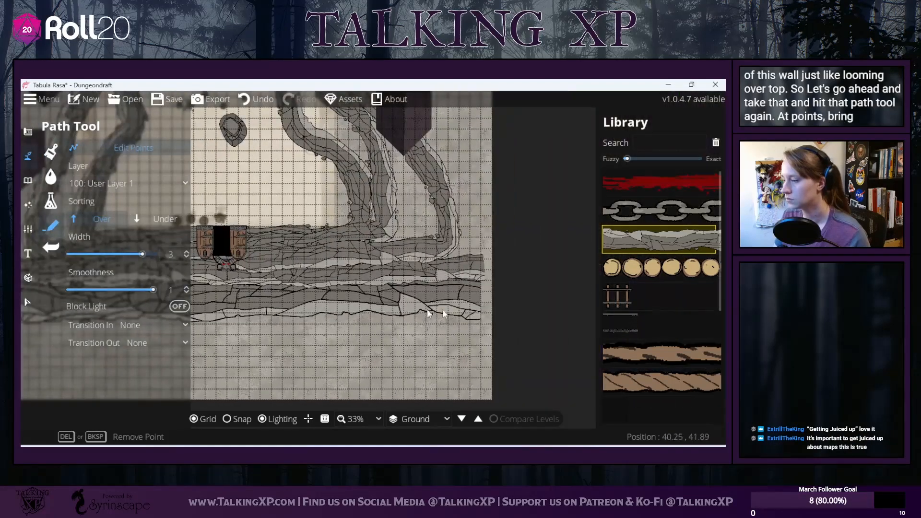
pyautogui.moveTo(480, 296); pyautogui.dragTo(519, 298)
# Step: Shift a path point of the bottom rock wall below and to the left of the double doors
pyautogui.moveTo(336, 377); pyautogui.dragTo(515, 389)
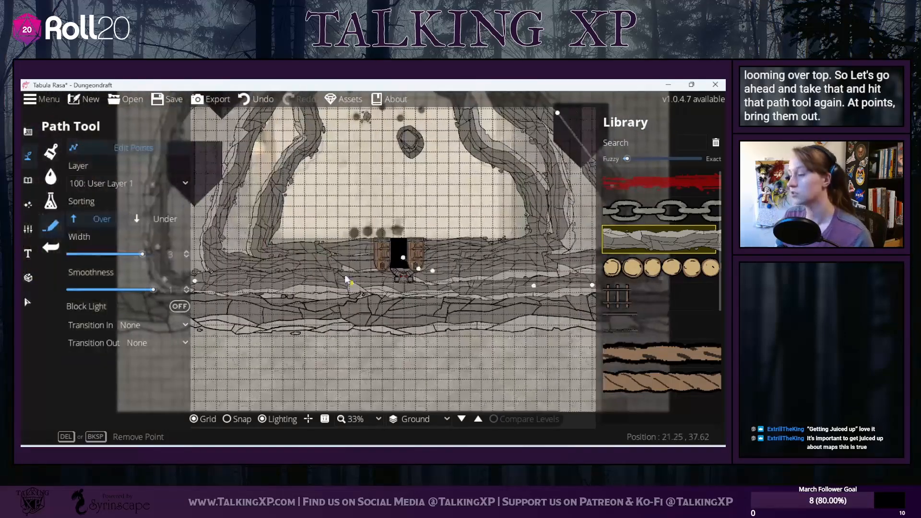
pyautogui.moveTo(315, 310); pyautogui.dragTo(348, 311)
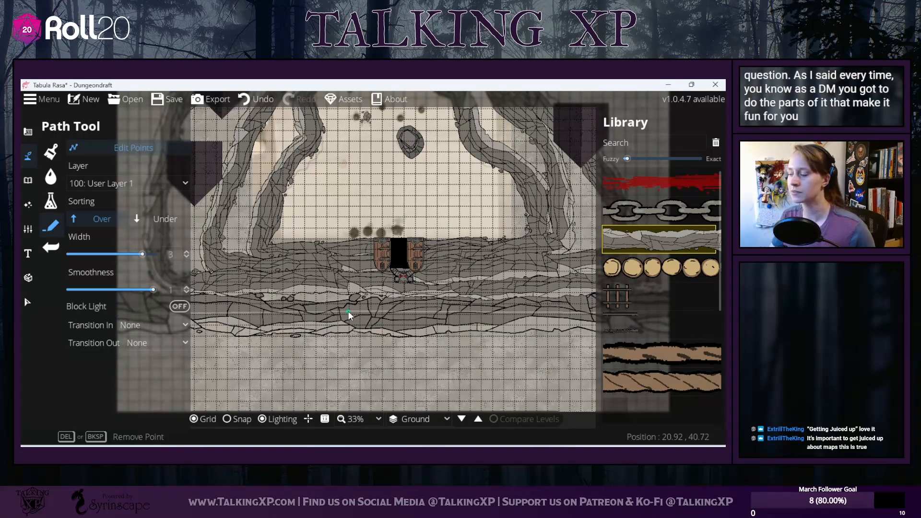
pyautogui.moveTo(503, 354); pyautogui.dragTo(392, 403)
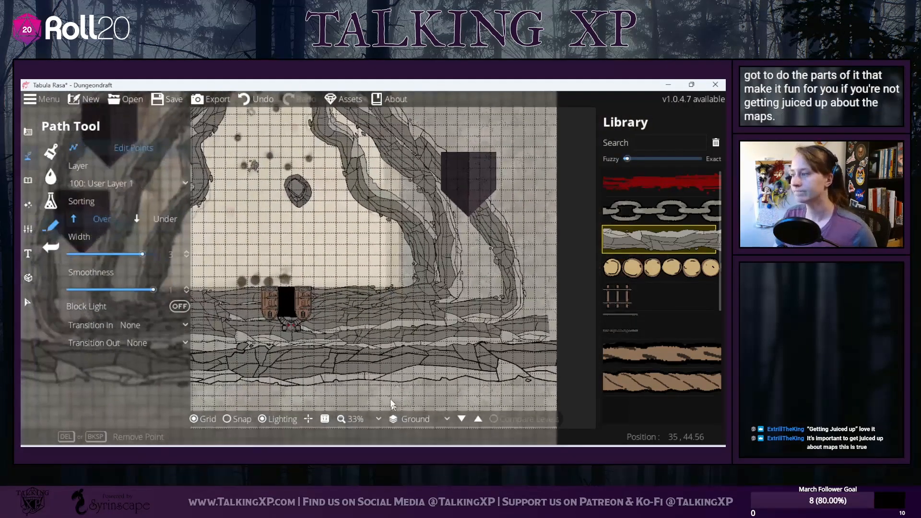
pyautogui.moveTo(328, 264); pyautogui.dragTo(370, 288)
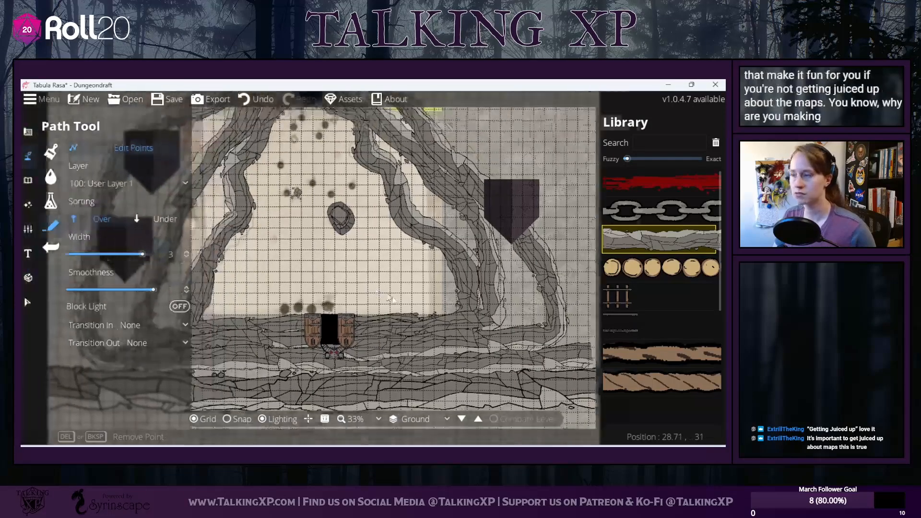
pyautogui.scroll(-5, 370, 288)
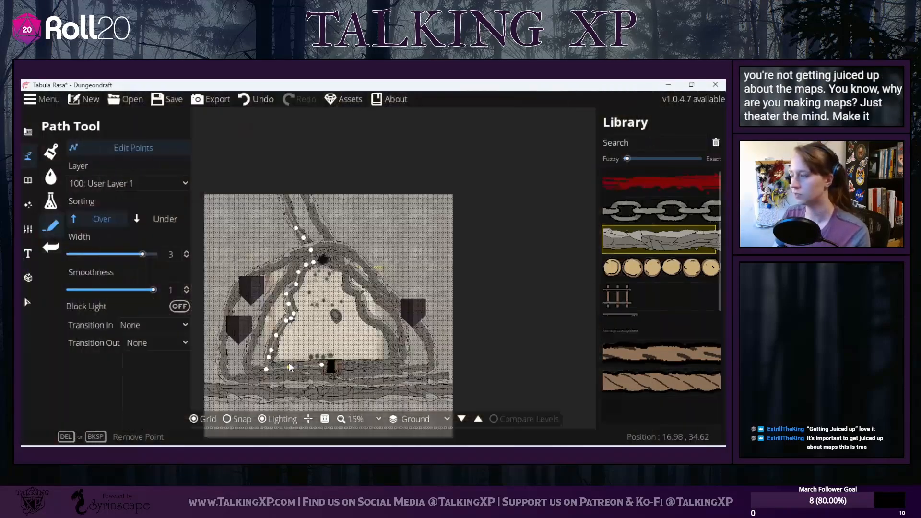
pyautogui.scroll(3, 289, 362)
pyautogui.moveTo(384, 269); pyautogui.dragTo(406, 250)
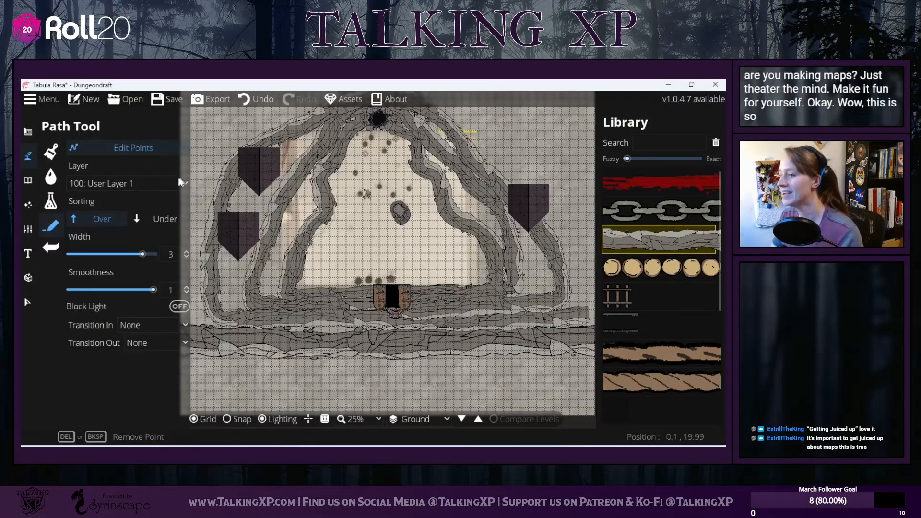
# Step: Move the right-hand dark roof down beside the outer wall's lower bend and rotate it to point inward toward the cave
pyautogui.click(25, 301)
pyautogui.moveTo(538, 212); pyautogui.dragTo(543, 264)
pyautogui.press('Escape')
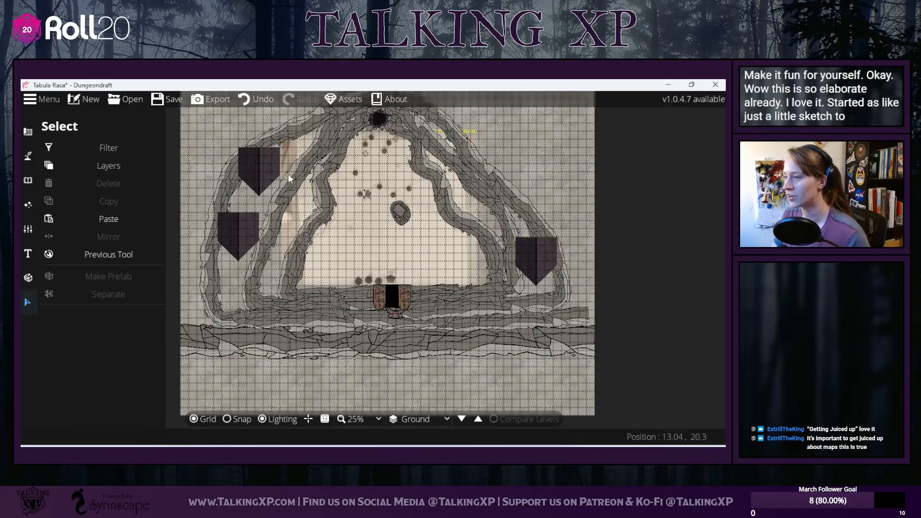
pyautogui.click(541, 264)
pyautogui.scroll(-4, 541, 263)
pyautogui.moveTo(541, 264)
pyautogui.mouseDown()
pyautogui.moveTo(539, 247)
pyautogui.moveTo(548, 278)
pyautogui.mouseUp()
pyautogui.scroll(-2, 544, 270)
# Step: Rotate the lower-left dark roof to point toward the cave and move it down to the outer wall's lower-left bend
pyautogui.moveTo(261, 227); pyautogui.dragTo(361, 243)
pyautogui.click(327, 249)
pyautogui.scroll(-6, 328, 248)
pyautogui.scroll(-14, 328, 249)
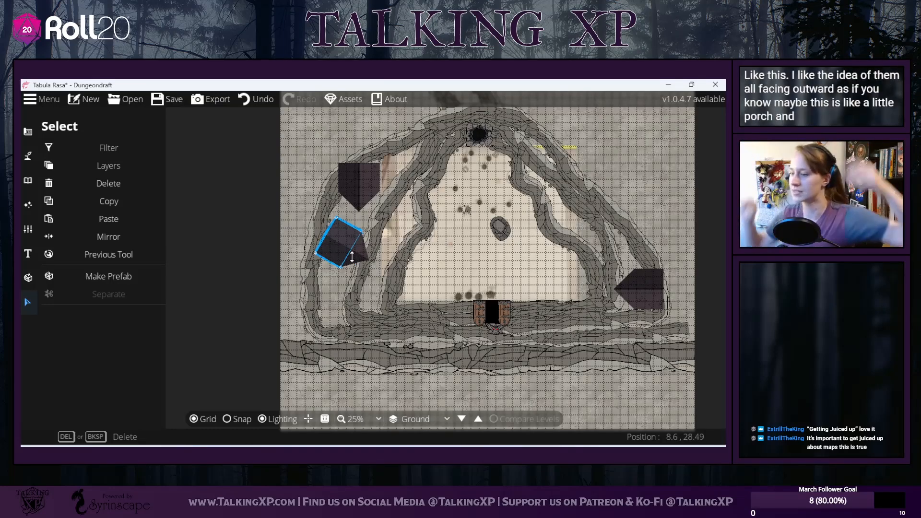
pyautogui.scroll(-4, 346, 254)
pyautogui.moveTo(333, 260); pyautogui.dragTo(318, 296)
# Step: Angle the upper-left dark roof toward the cave interior and shift it down against the outer rock wall
pyautogui.click(366, 181)
pyautogui.scroll(-3, 363, 177)
pyautogui.moveTo(345, 182); pyautogui.dragTo(347, 197)
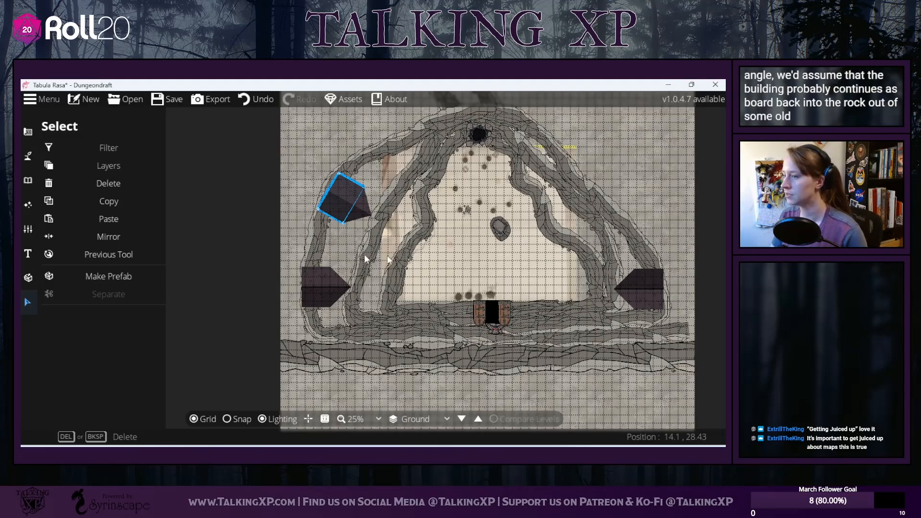
pyautogui.moveTo(411, 261); pyautogui.dragTo(396, 252)
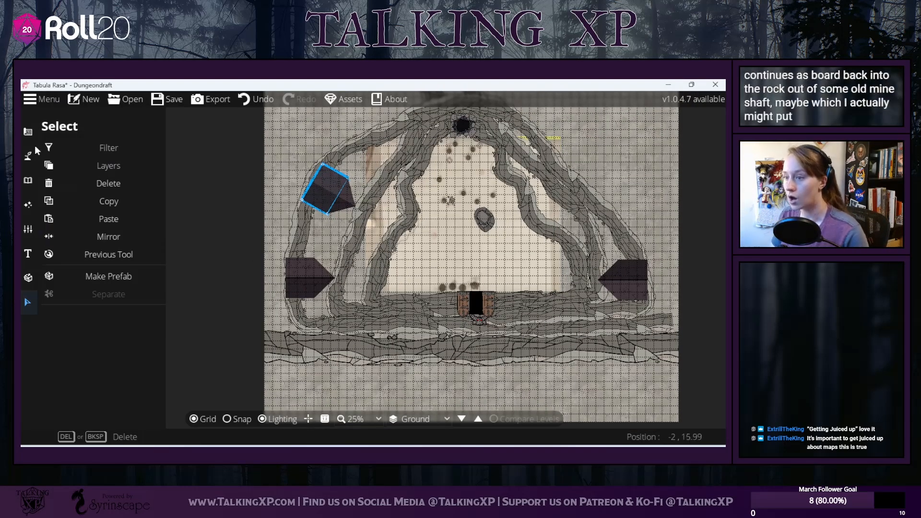
# Step: Search the object library for "tunnel"
pyautogui.click(31, 153)
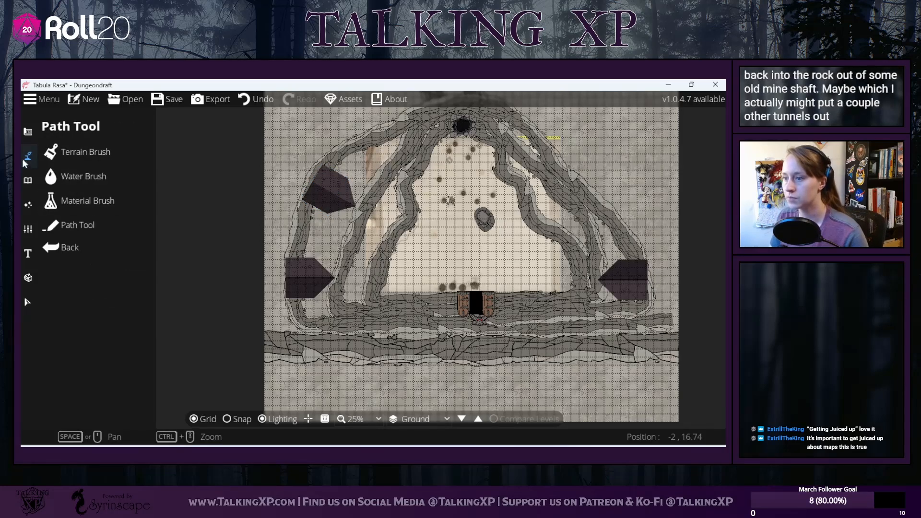
pyautogui.click(28, 180)
pyautogui.click(72, 151)
pyautogui.scroll(2, 616, 233)
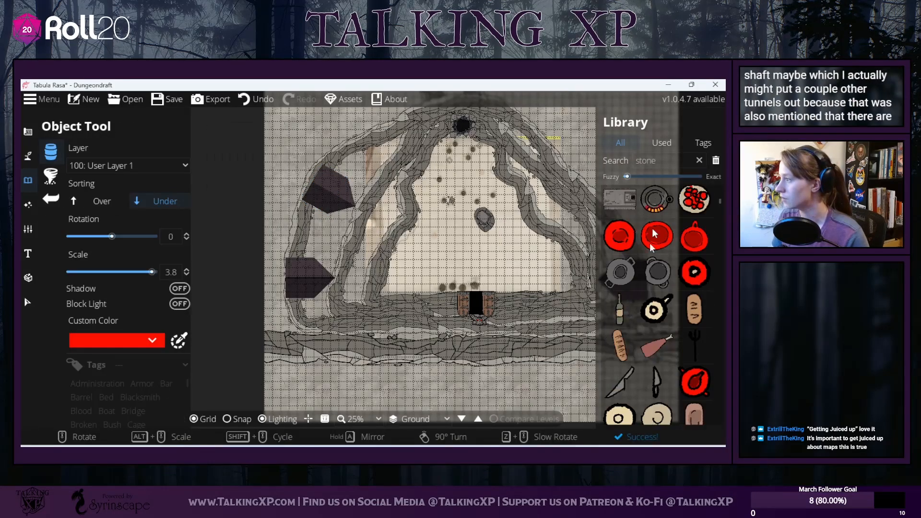
pyautogui.moveTo(658, 161); pyautogui.dragTo(598, 162)
pyautogui.write('tunnel')
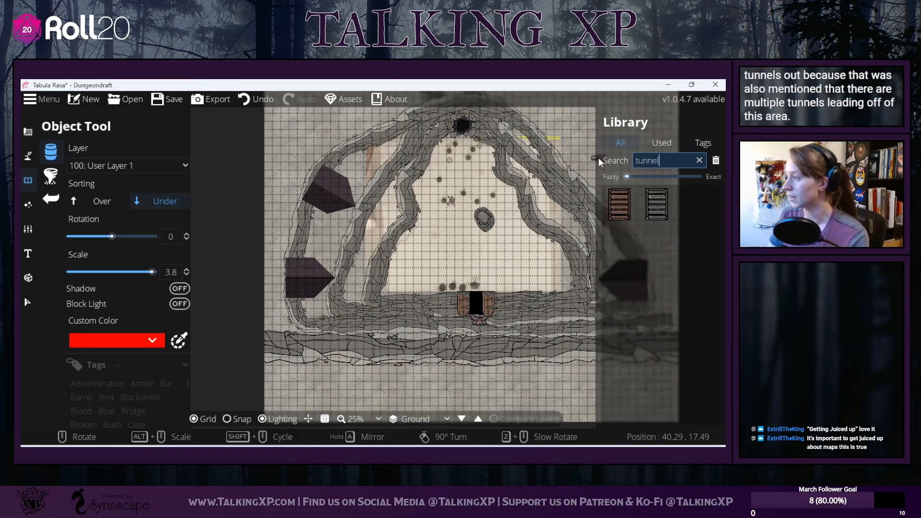
# Step: Search the object library for "hole" and choose the rubble-ringed cave hole
pyautogui.moveTo(661, 161); pyautogui.dragTo(590, 144)
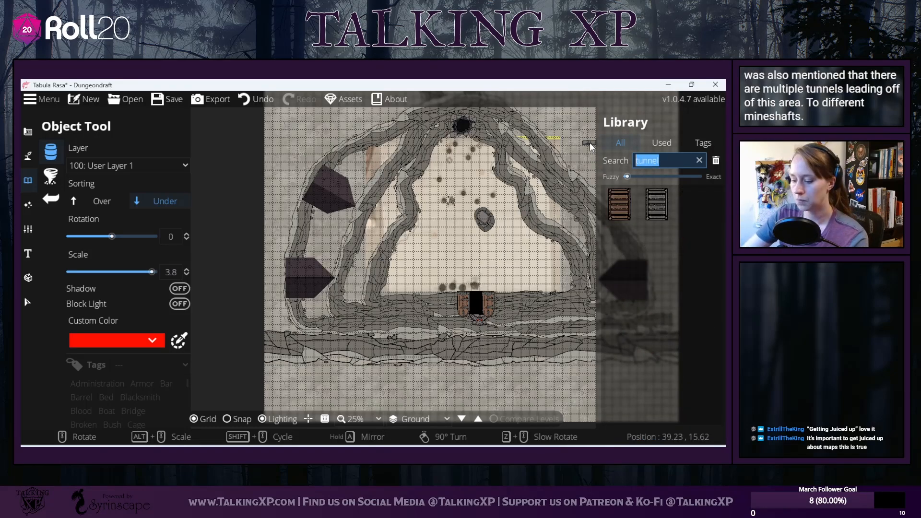
pyautogui.write('hole')
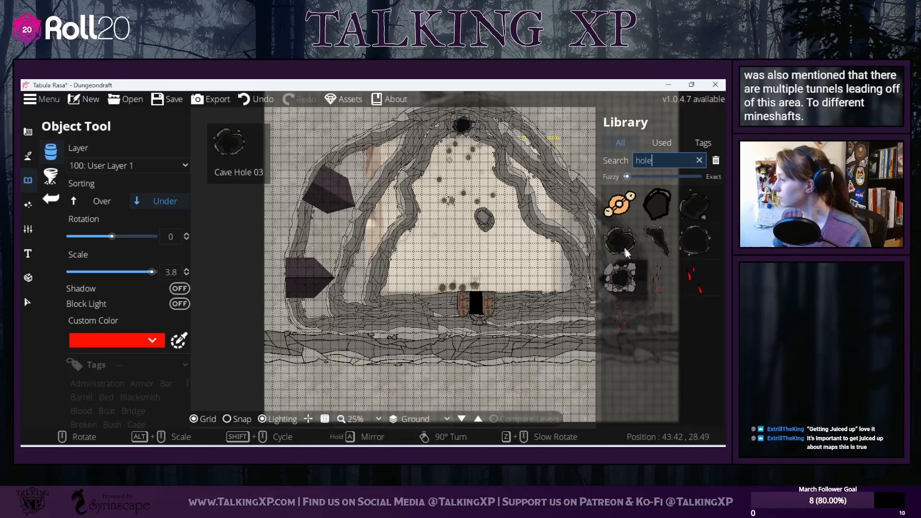
pyautogui.click(620, 277)
# Step: Place two cave holes at scale 2.1 on the left middle rock wall, the upper rotated -60 and the lower -75
pyautogui.scroll(1, 309, 185)
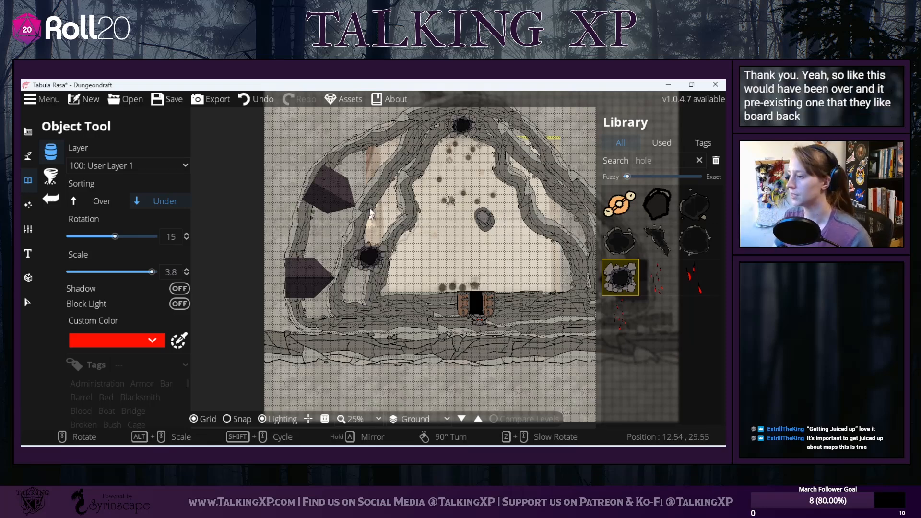
pyautogui.keyDown('alt'); pyautogui.scroll(-4, 373, 230); pyautogui.keyUp('alt')
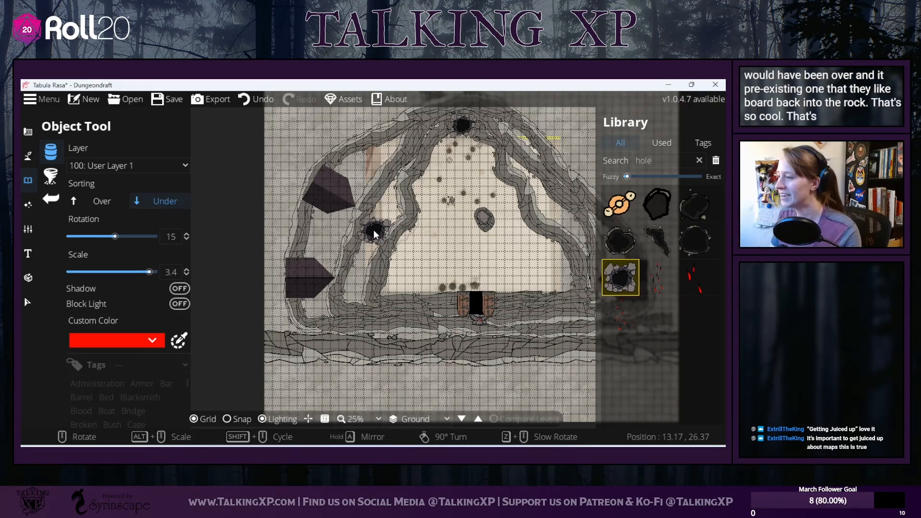
pyautogui.keyDown('alt'); pyautogui.scroll(-3, 377, 207); pyautogui.keyUp('alt')
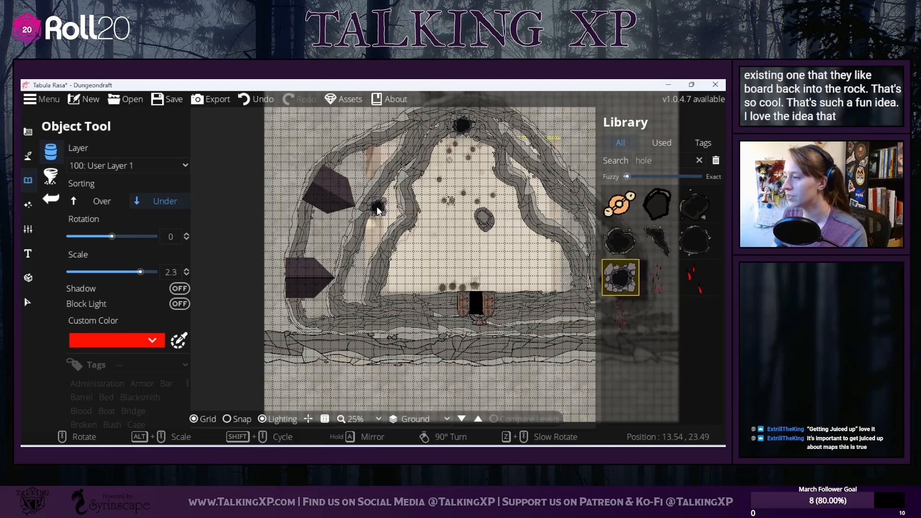
pyautogui.keyDown('alt'); pyautogui.scroll(2, 377, 206); pyautogui.keyUp('alt')
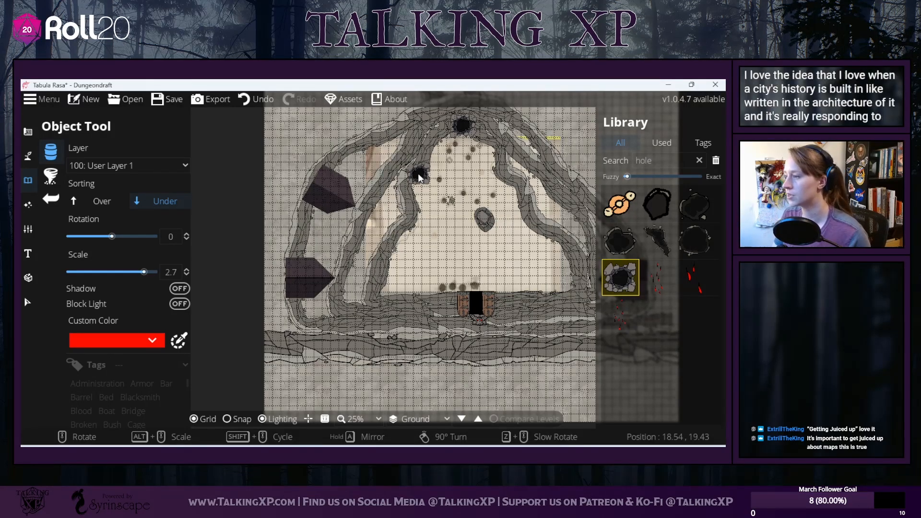
pyautogui.scroll(-2, 413, 220)
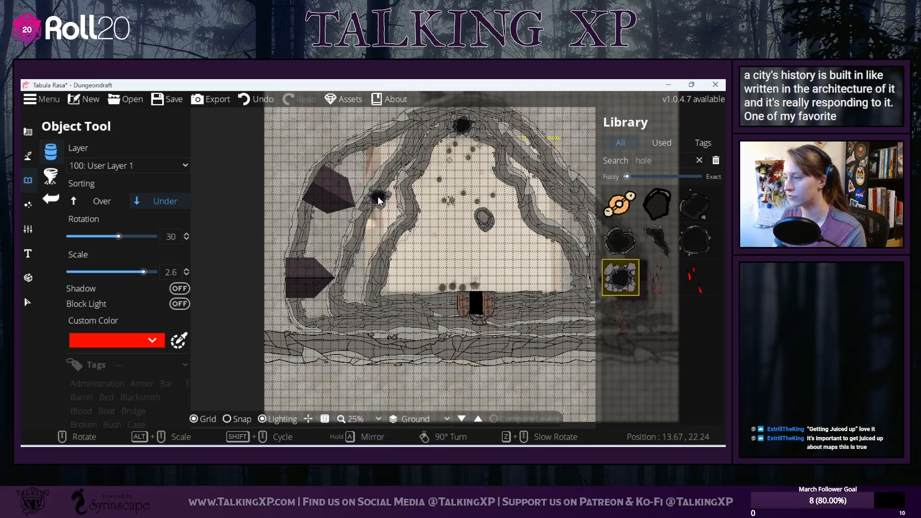
pyautogui.scroll(-2, 378, 197)
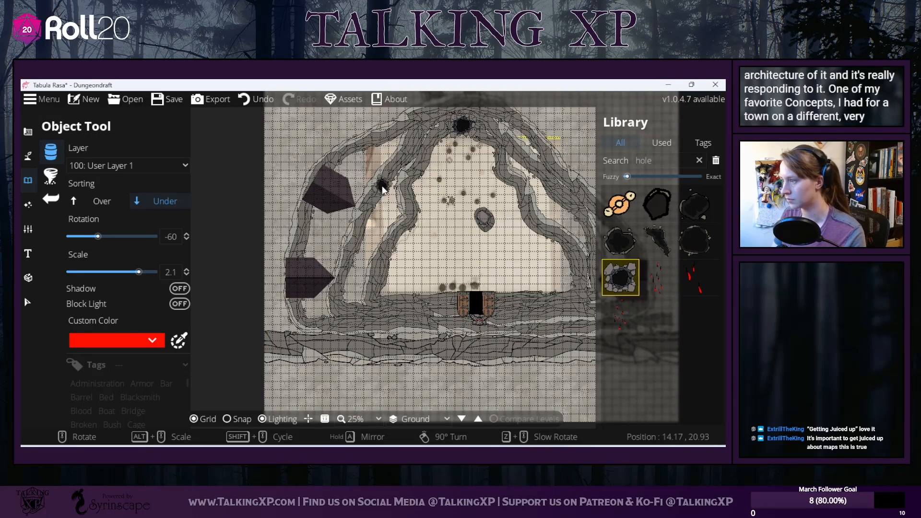
pyautogui.click(391, 178)
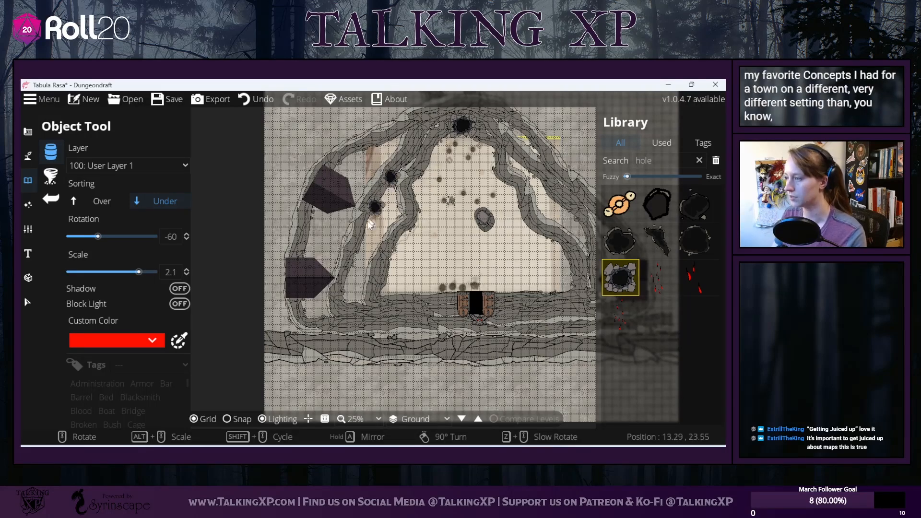
pyautogui.scroll(-1, 348, 260)
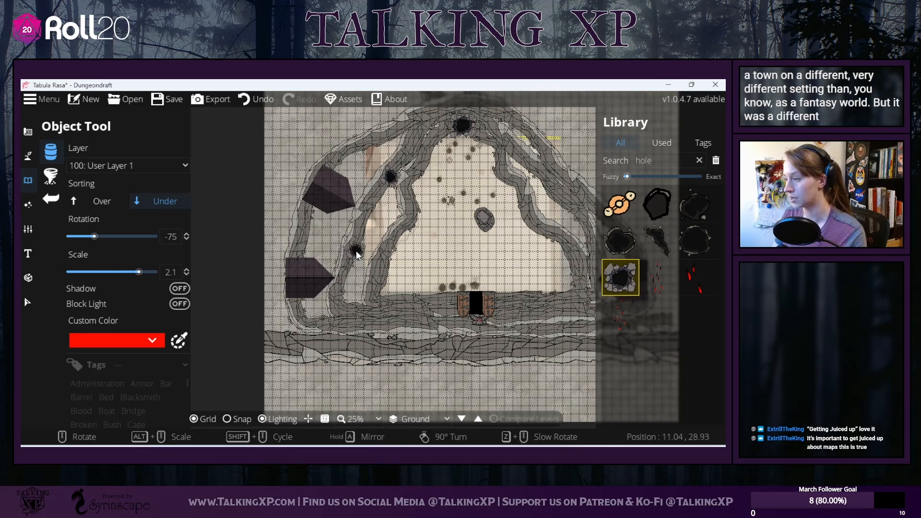
pyautogui.click(352, 252)
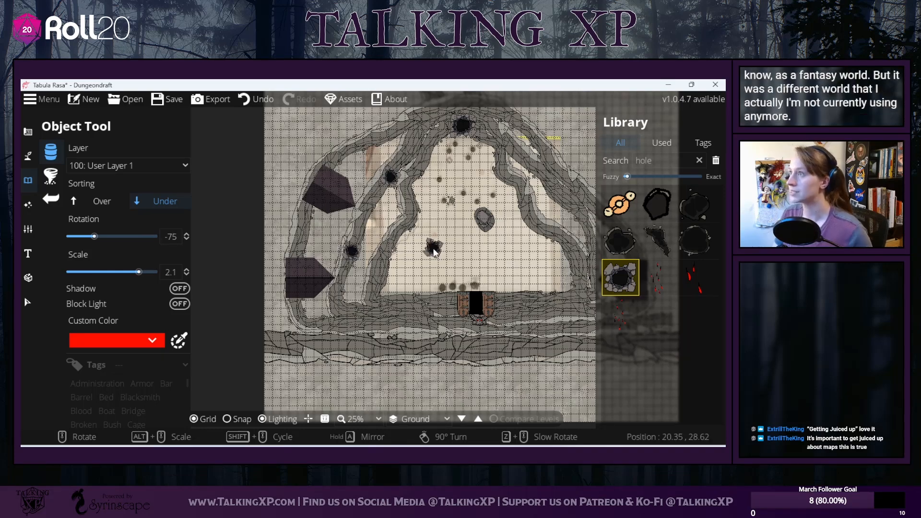
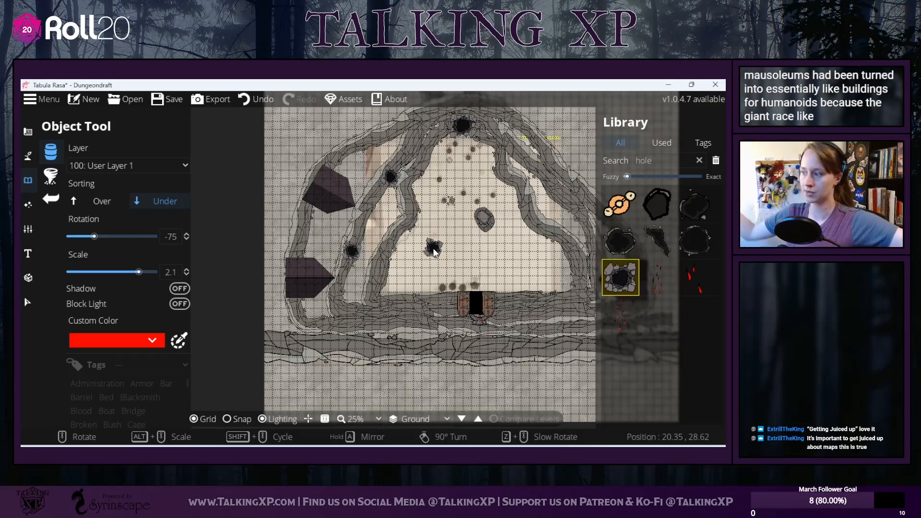
# Step: Place a cave hole rotated 45 on the right-hand middle rock wall, partway down its slope
pyautogui.moveTo(434, 251); pyautogui.dragTo(457, 225)
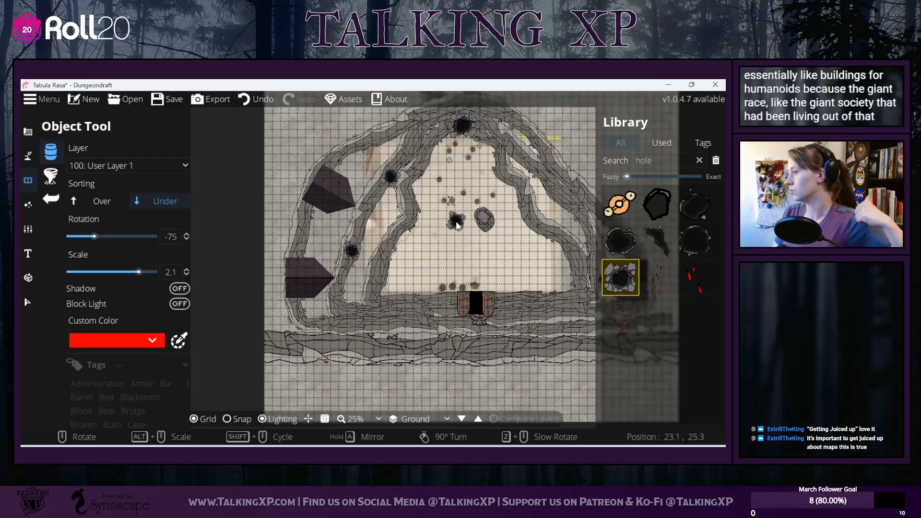
pyautogui.moveTo(412, 248); pyautogui.dragTo(335, 247)
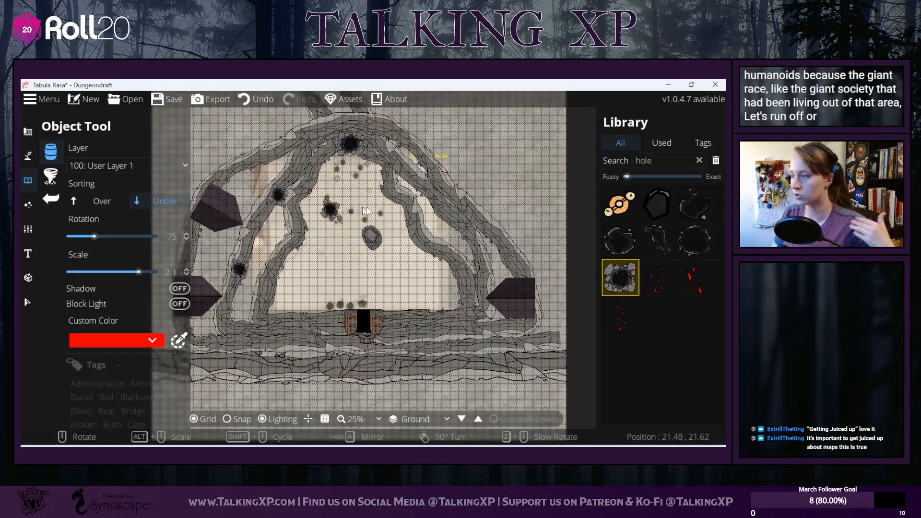
pyautogui.scroll(2, 447, 204)
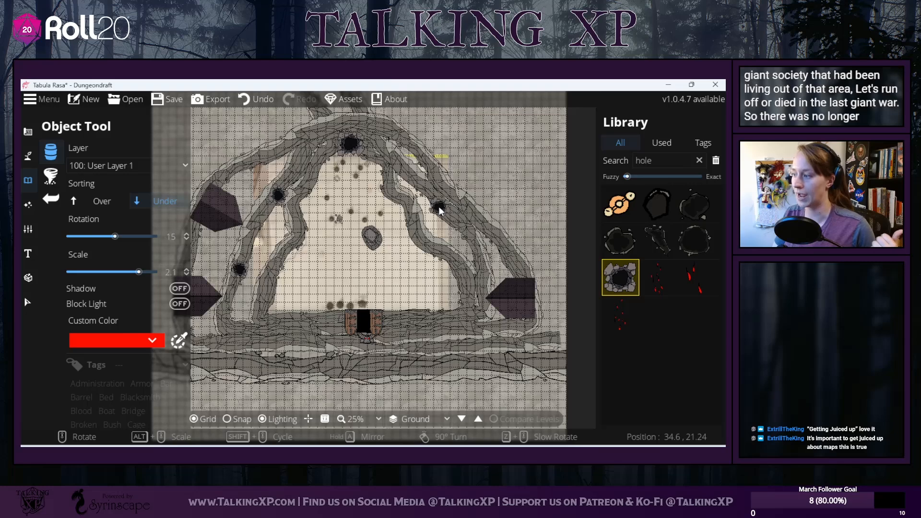
pyautogui.scroll(2, 457, 228)
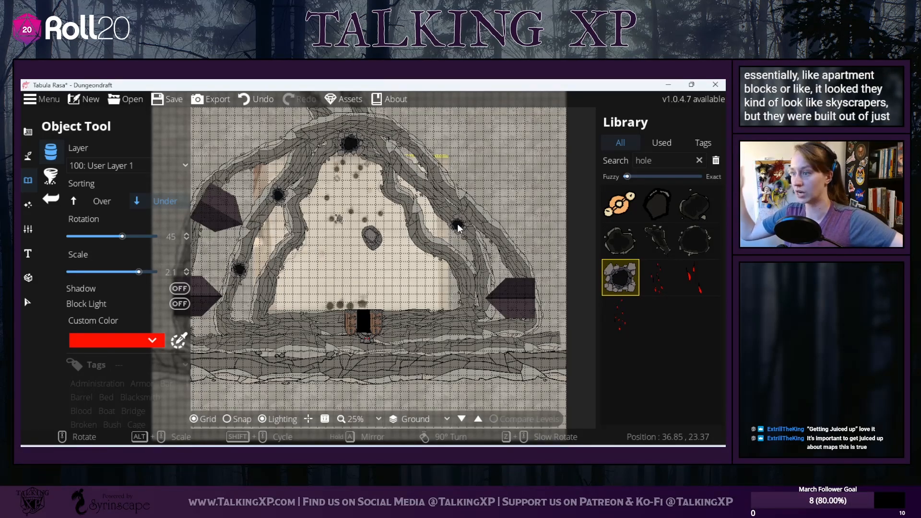
pyautogui.click(457, 224)
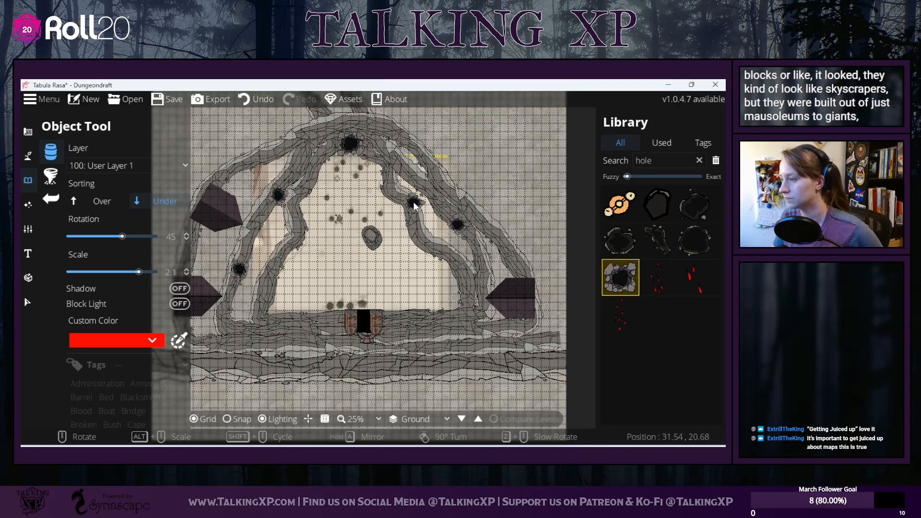
# Step: Place two more cave holes on the right inner rock wall, one at its lower bend and one at its upper bend
pyautogui.scroll(-5, 273, 282)
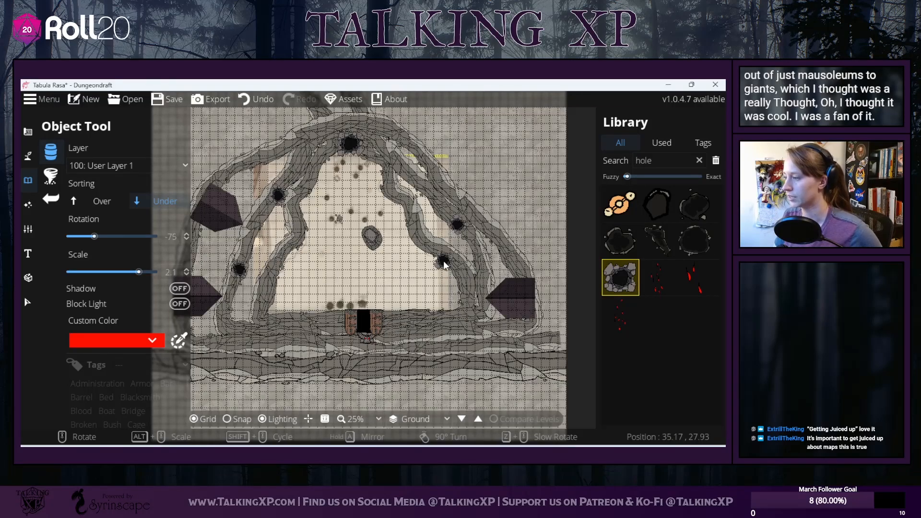
pyautogui.scroll(2, 444, 263)
pyautogui.scroll(2, 444, 263)
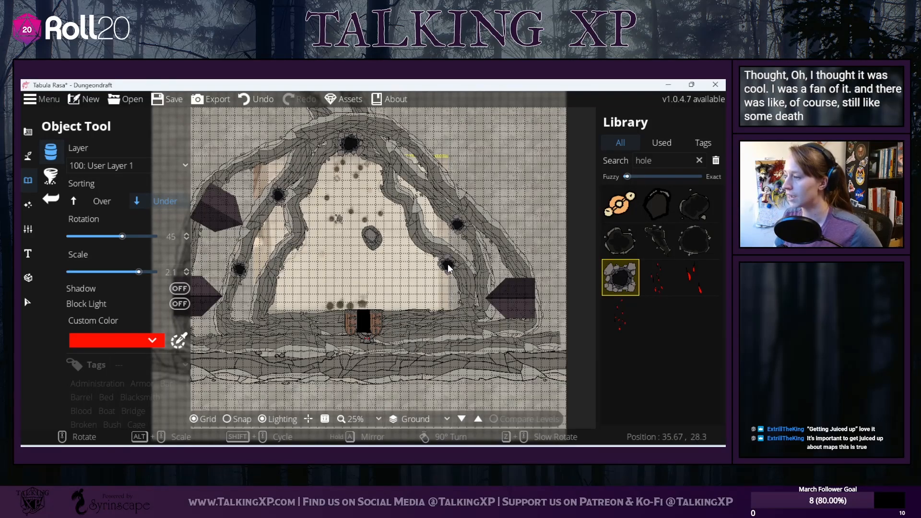
pyautogui.click(452, 264)
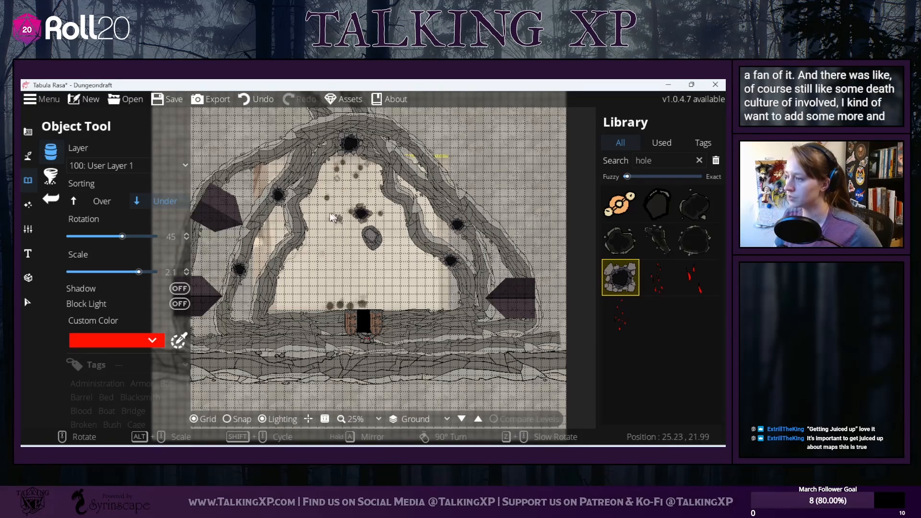
pyautogui.scroll(-7, 284, 269)
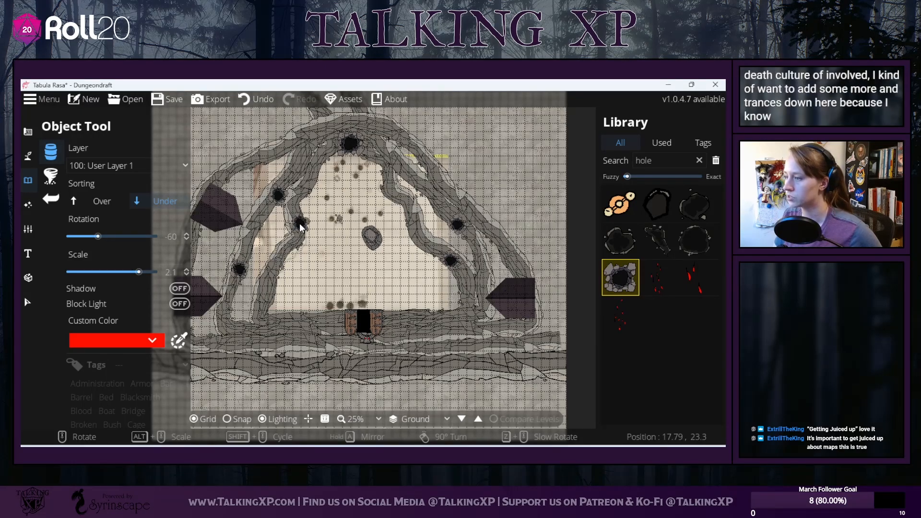
pyautogui.scroll(7, 303, 226)
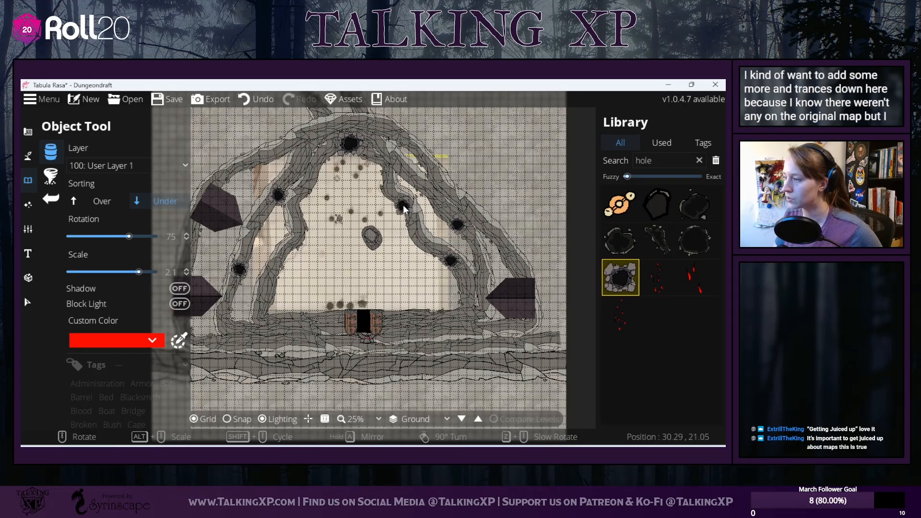
pyautogui.scroll(-2, 404, 209)
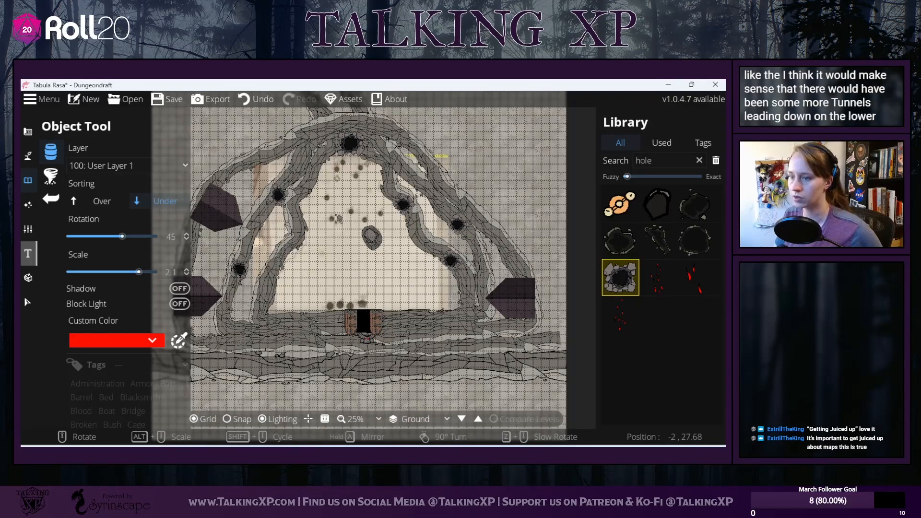
# Step: Move the lower hole from the right inner wall to the left inner wall's bend and rotate it to fit the rock
pyautogui.click(31, 305)
pyautogui.moveTo(455, 262); pyautogui.dragTo(295, 261)
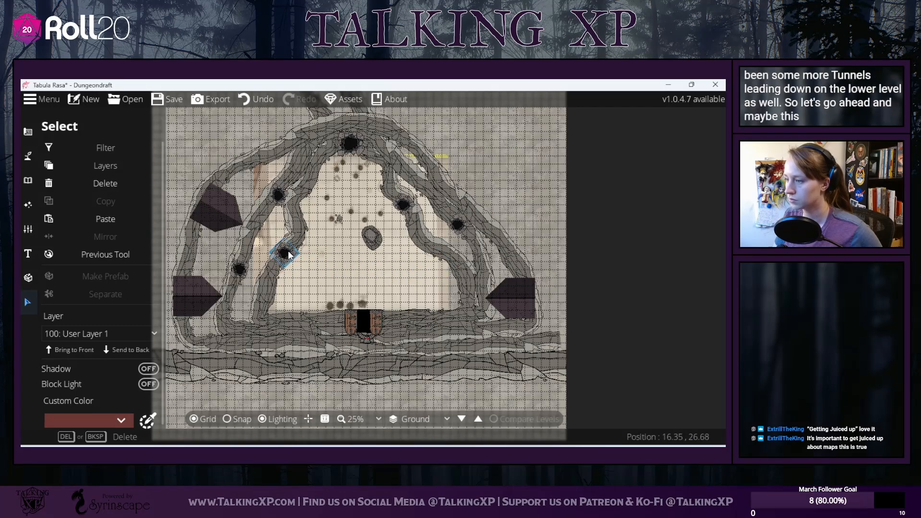
pyautogui.press('Escape')
pyautogui.scroll(2, 288, 251)
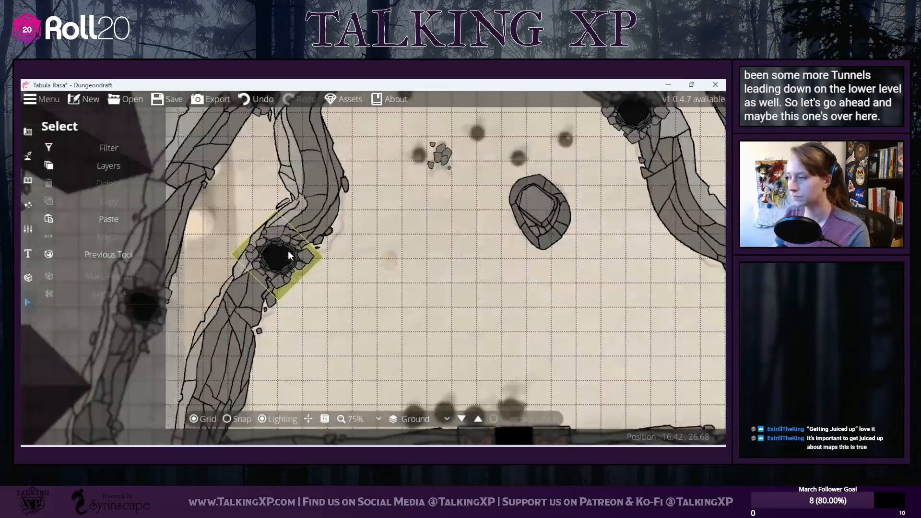
pyautogui.click(288, 251)
pyautogui.scroll(-4, 288, 250)
pyautogui.scroll(-5, 288, 251)
pyautogui.moveTo(288, 250); pyautogui.dragTo(300, 248)
pyautogui.scroll(-5, 360, 360)
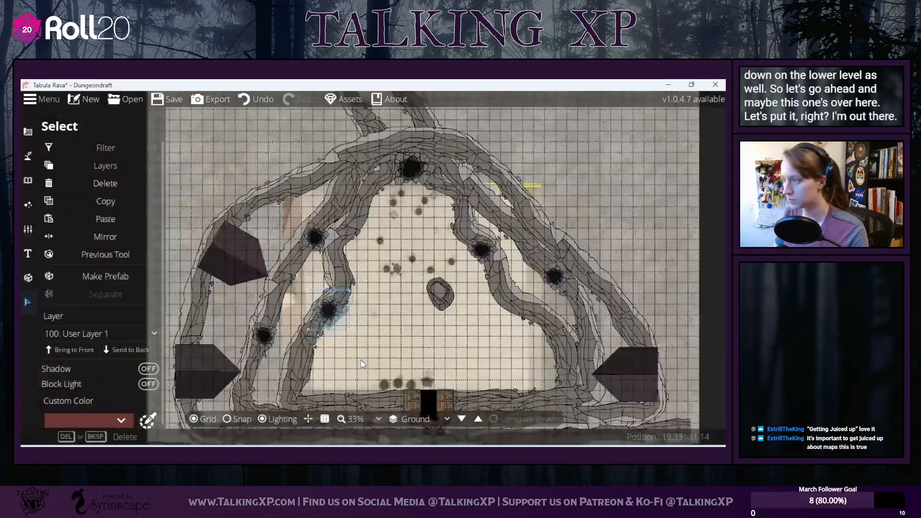
# Step: Review the hole placements across the cave walls and the area around the double-door entrance
pyautogui.scroll(-2, 361, 360)
pyautogui.scroll(1, 361, 360)
pyautogui.scroll(1, 433, 336)
pyautogui.moveTo(436, 328); pyautogui.dragTo(462, 249)
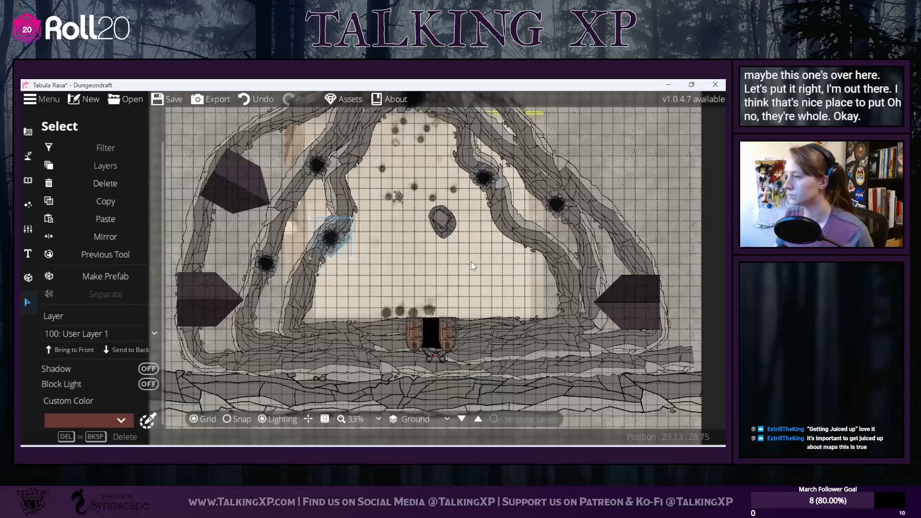
pyautogui.moveTo(330, 300); pyautogui.dragTo(355, 307)
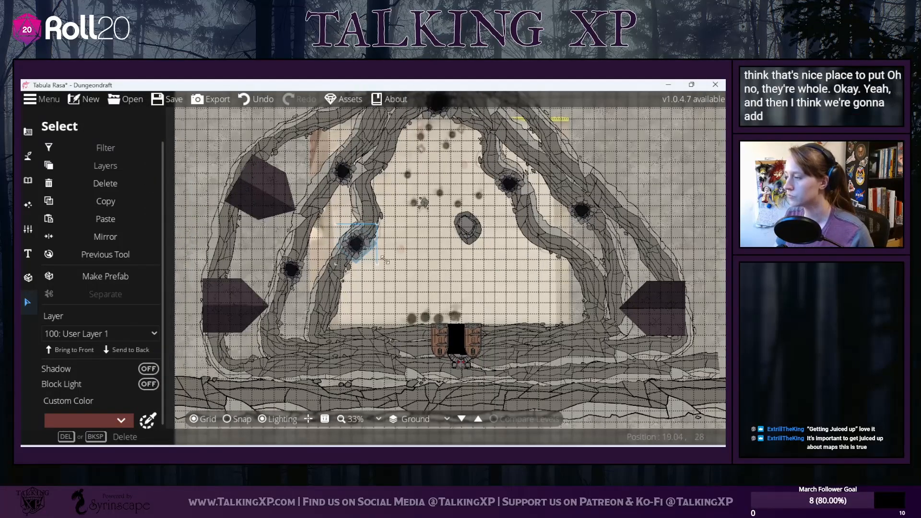
pyautogui.moveTo(285, 291); pyautogui.dragTo(273, 320)
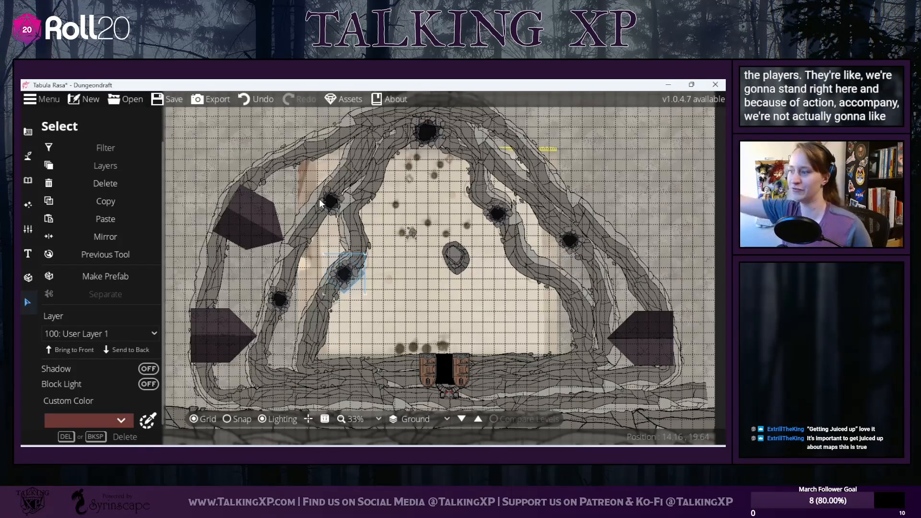
pyautogui.moveTo(455, 305); pyautogui.dragTo(446, 298)
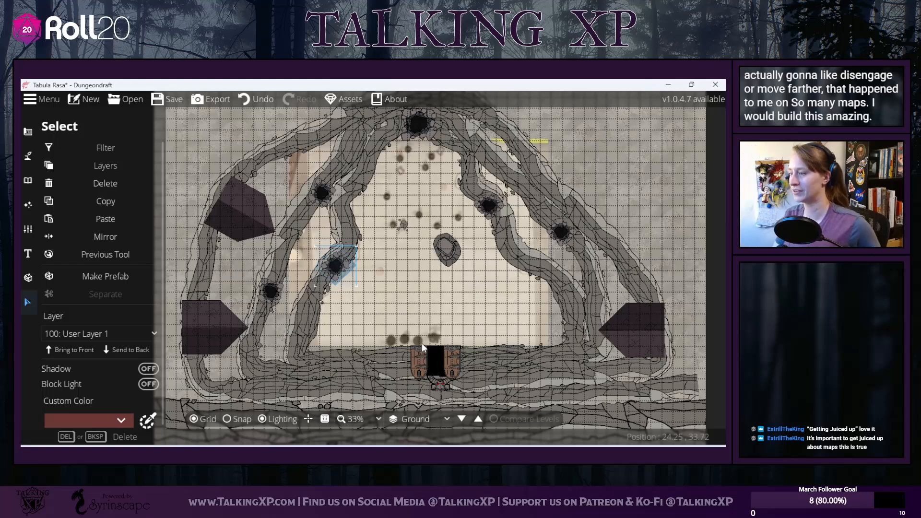
pyautogui.scroll(2, 471, 375)
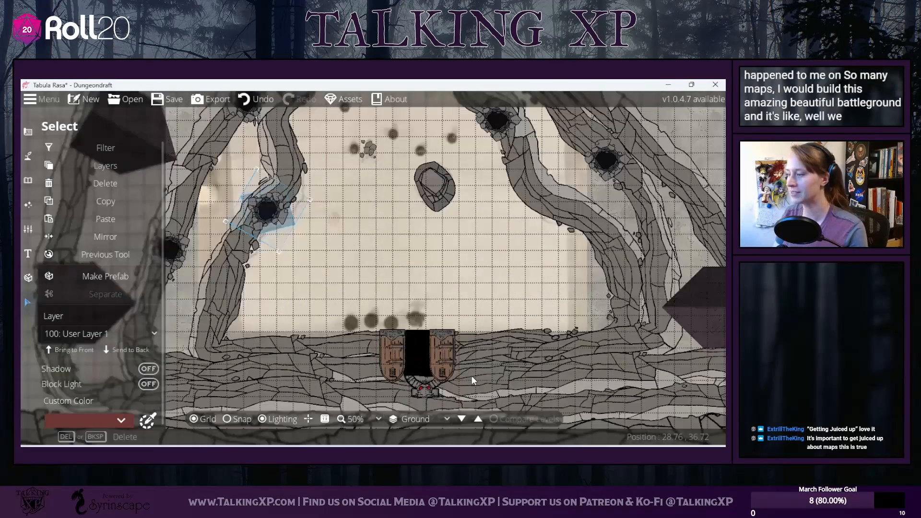
pyautogui.scroll(-2, 472, 376)
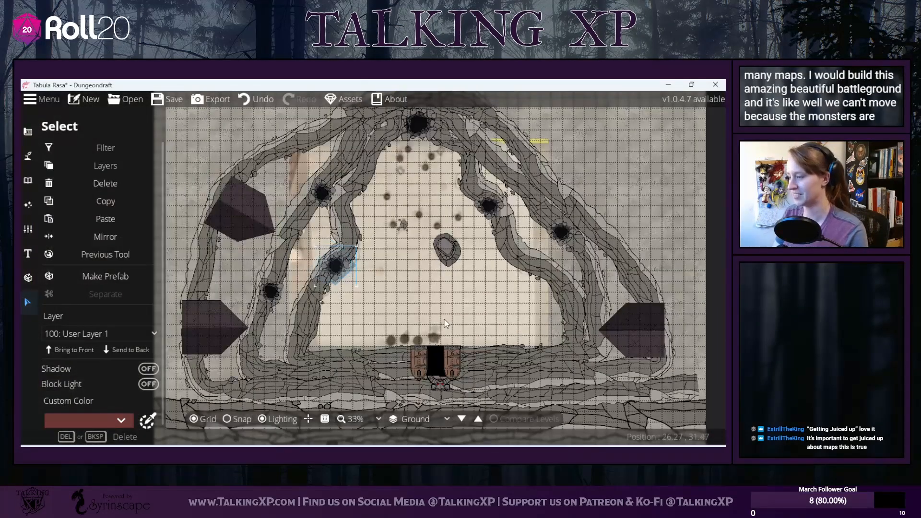
pyautogui.moveTo(445, 320); pyautogui.dragTo(431, 299)
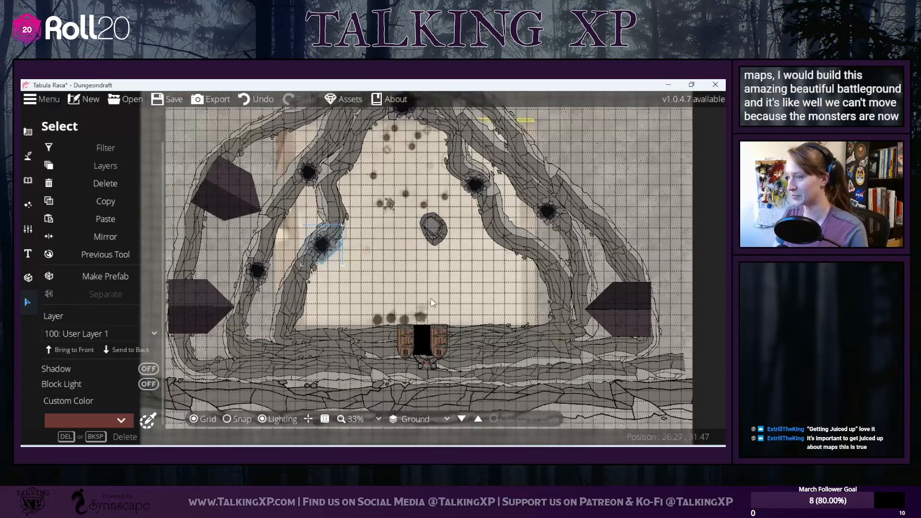
# Step: Return to placing objects and search the object library for "carpet"
pyautogui.click(29, 178)
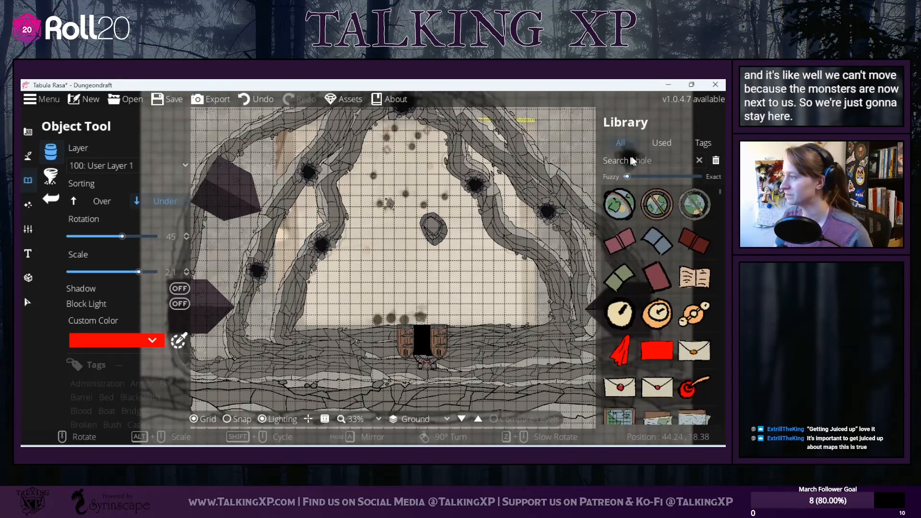
pyautogui.doubleClick(631, 160)
pyautogui.write('carpt')
pyautogui.press('BackSpace')
pyautogui.write('et')
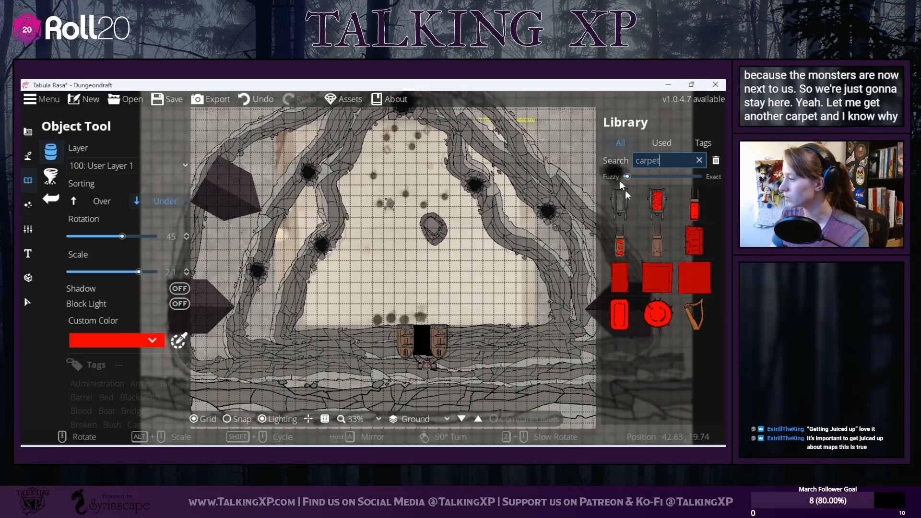
# Step: Search the object library for "plate" and look through the results for a round recolorable object
pyautogui.click(658, 314)
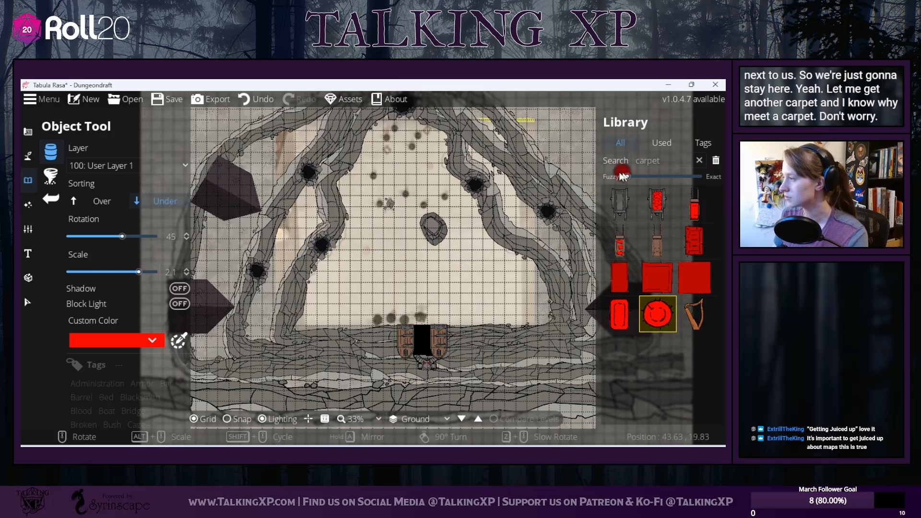
pyautogui.doubleClick(664, 163)
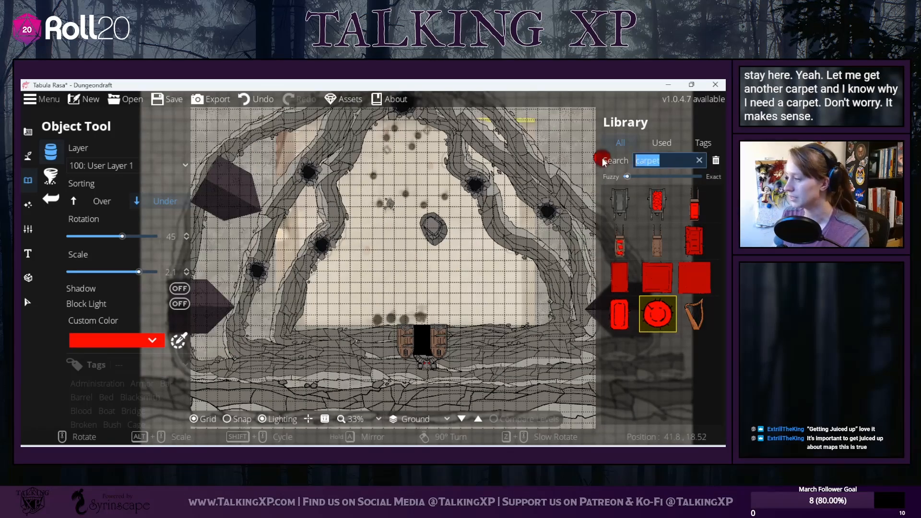
pyautogui.write('plate')
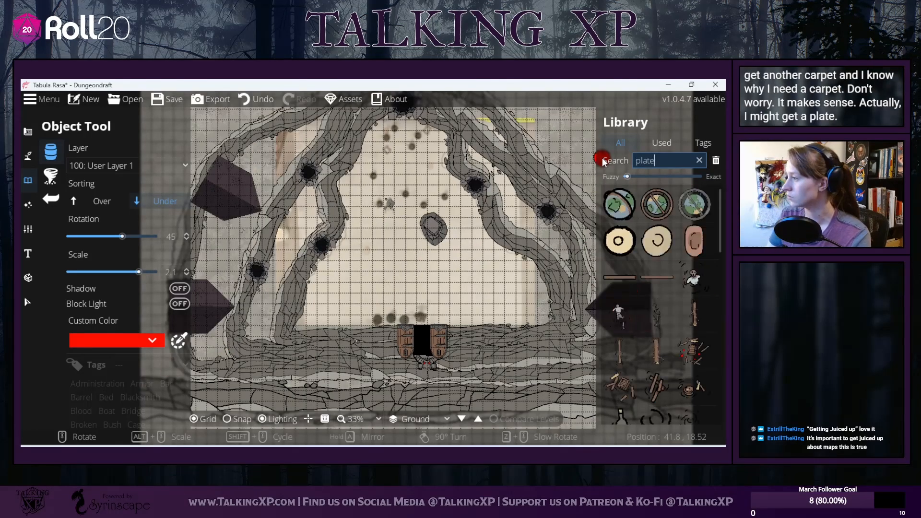
pyautogui.scroll(-5, 639, 255)
pyautogui.scroll(-5, 640, 255)
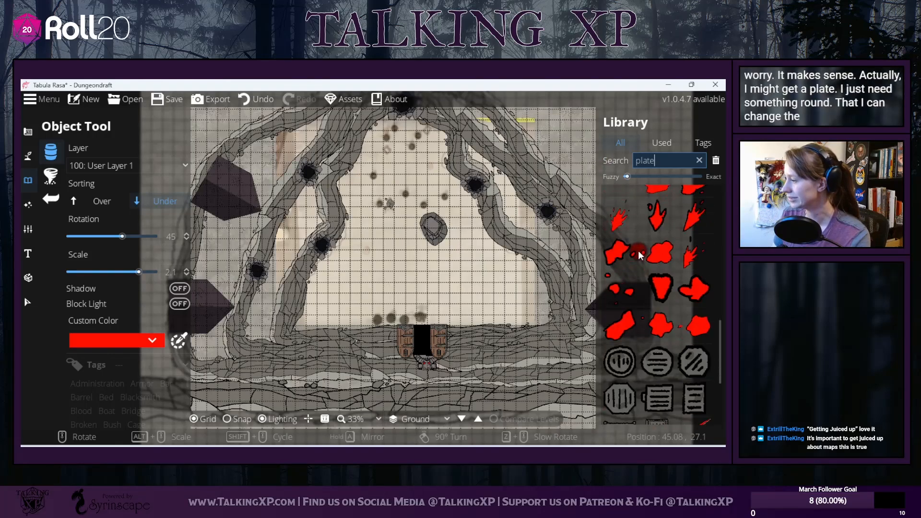
pyautogui.scroll(6, 640, 255)
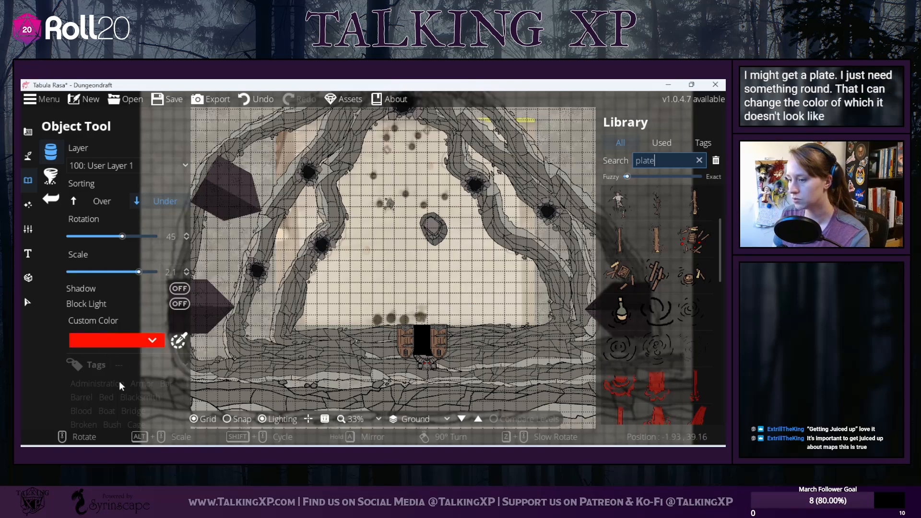
# Step: Filter the object library by the Colorable tag and choose the round Big Bowl 02 object
pyautogui.click(130, 365)
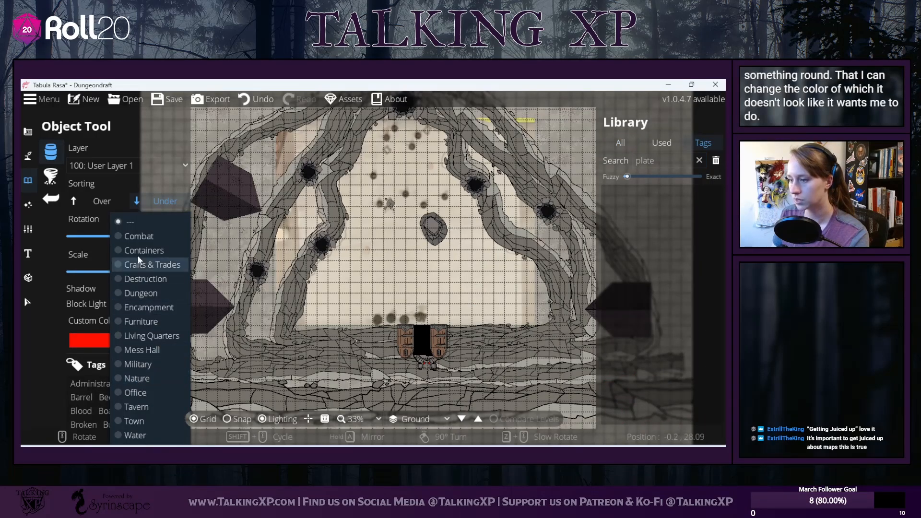
pyautogui.click(97, 387)
pyautogui.scroll(-4, 92, 393)
pyautogui.scroll(-2, 101, 408)
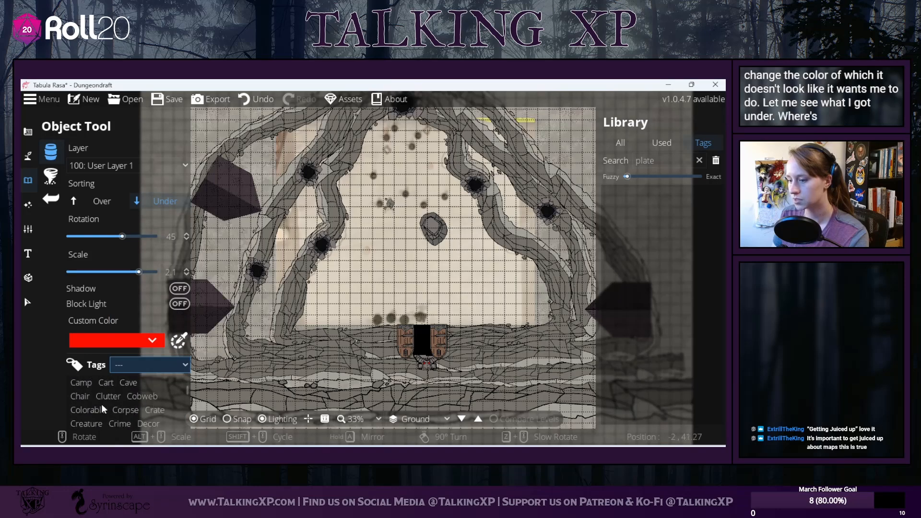
pyautogui.click(96, 409)
pyautogui.click(695, 314)
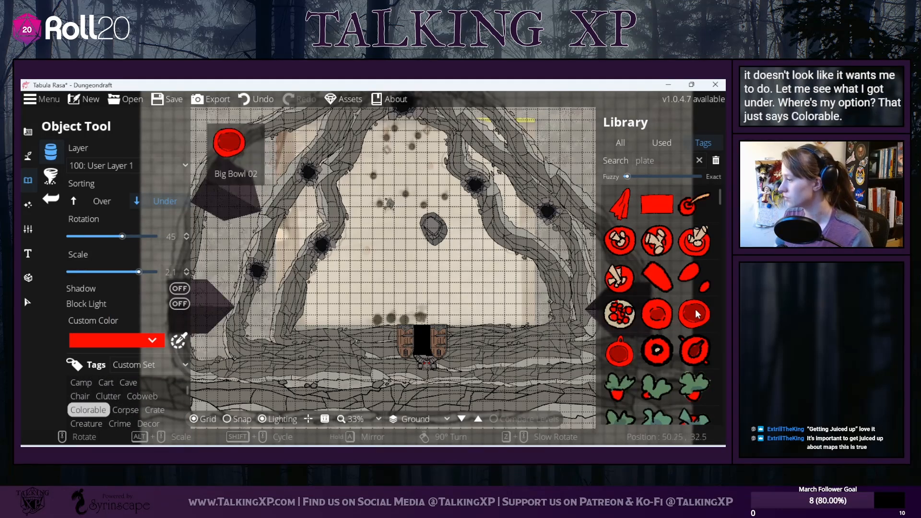
# Step: Set the bowl's custom color to black, hex 000000
pyautogui.click(160, 344)
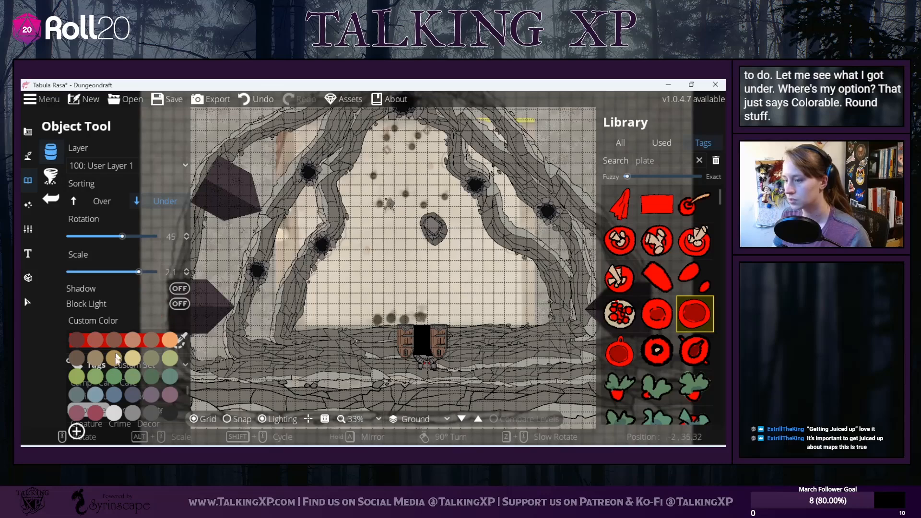
pyautogui.click(171, 408)
pyautogui.click(162, 342)
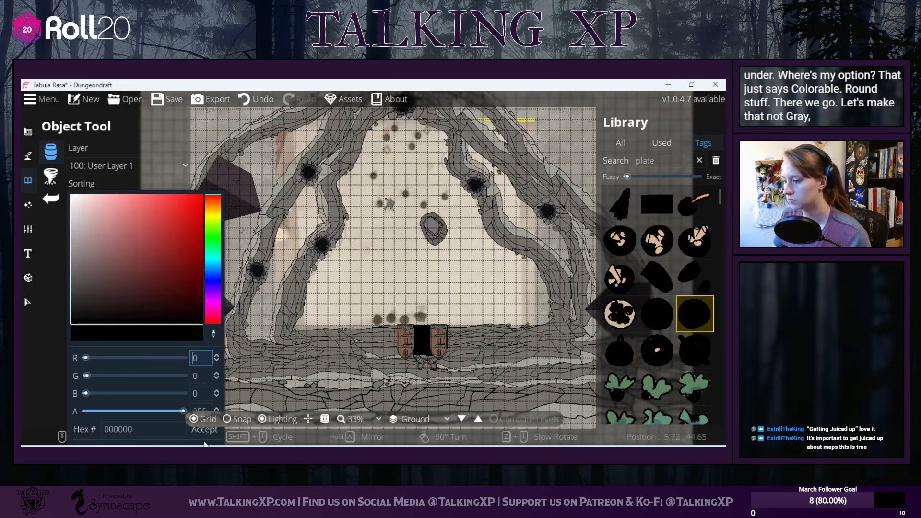
pyautogui.click(205, 439)
# Step: Place the black bowl at scale 2.5 and rotation 30, sorted over, at the lower end of the doorway opening
pyautogui.keyDown('alt'); pyautogui.scroll(4, 438, 365); pyautogui.keyUp('alt')
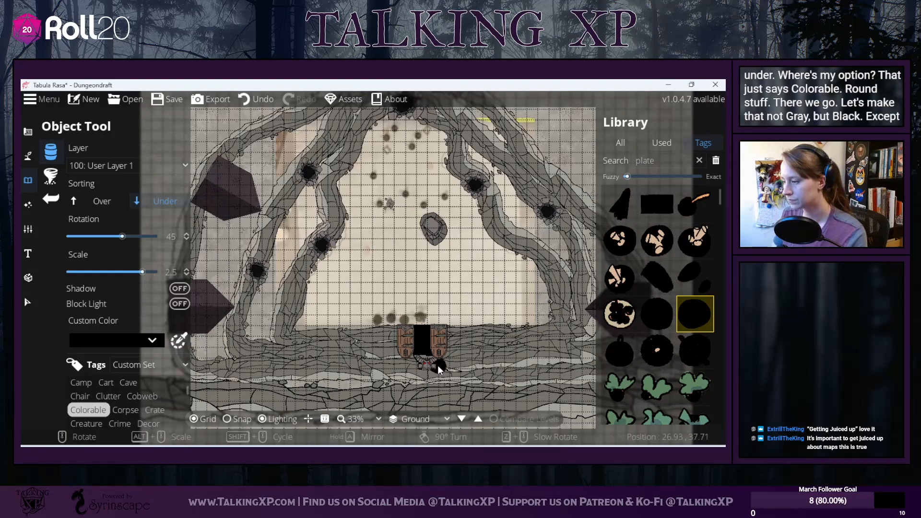
pyautogui.scroll(5, 437, 364)
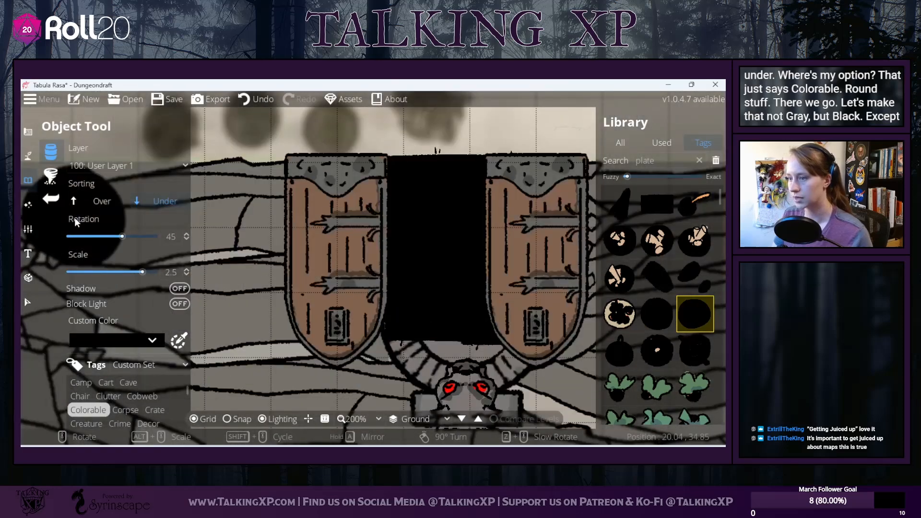
pyautogui.scroll(-1, 408, 336)
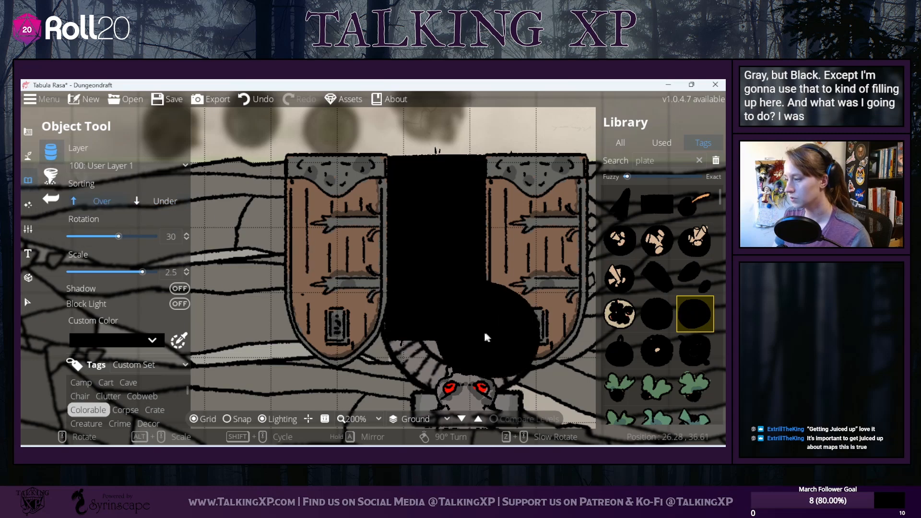
pyautogui.click(464, 317)
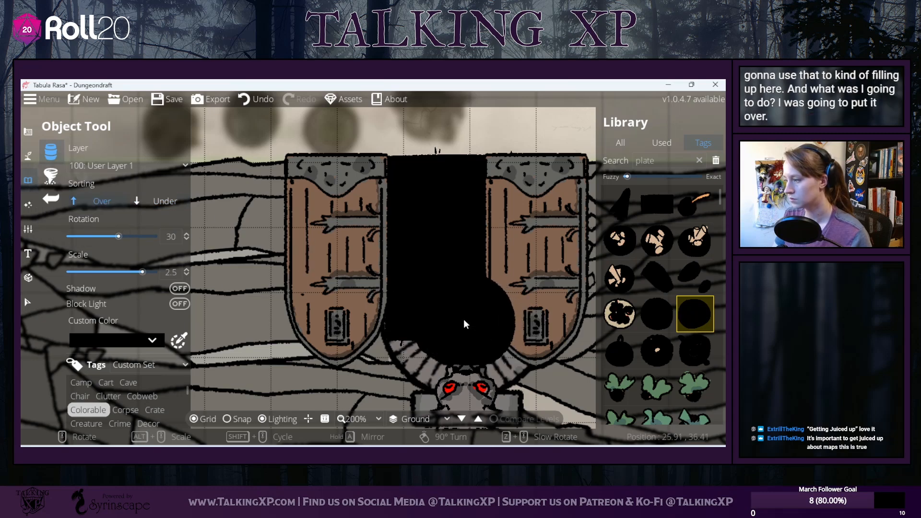
# Step: Bring the right door in front of the black bowl and slightly nudge the black doorway fill
pyautogui.click(26, 305)
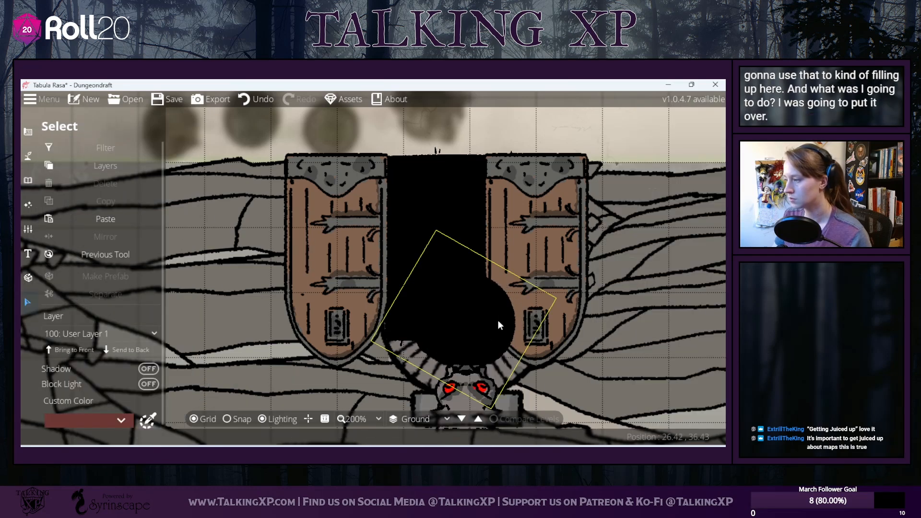
pyautogui.click(538, 276)
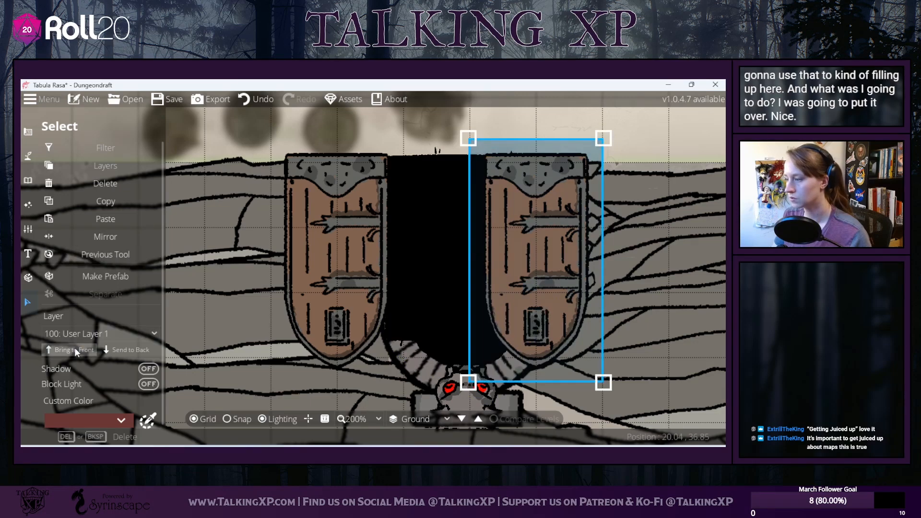
pyautogui.click(408, 302)
pyautogui.moveTo(408, 301)
pyautogui.mouseDown()
pyautogui.moveTo(436, 296)
pyautogui.moveTo(405, 287)
pyautogui.moveTo(406, 301)
pyautogui.mouseUp()
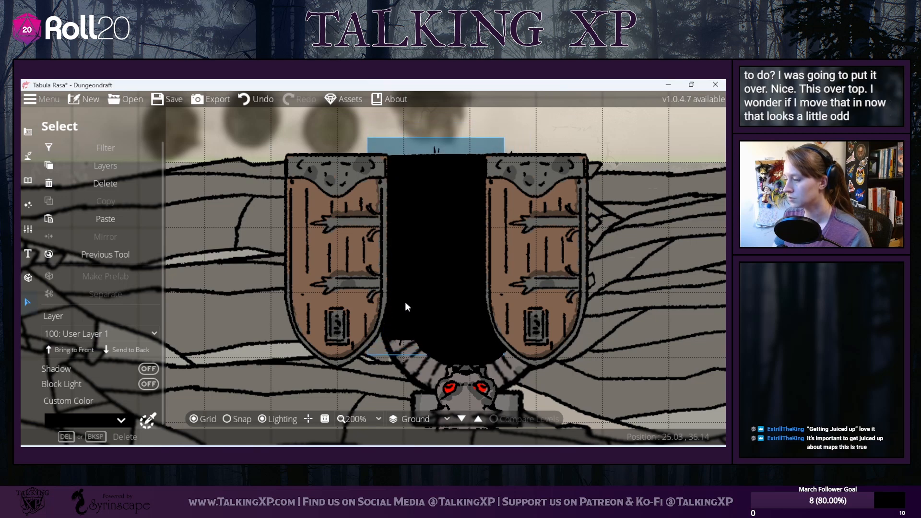
pyautogui.press('Escape')
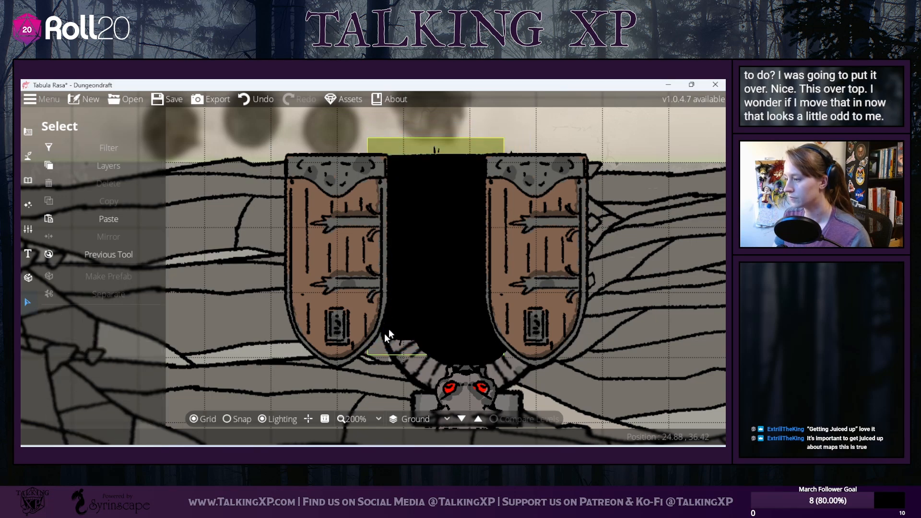
# Step: Return to placing objects and search the object library for "stone" to find a square stone piece
pyautogui.click(33, 183)
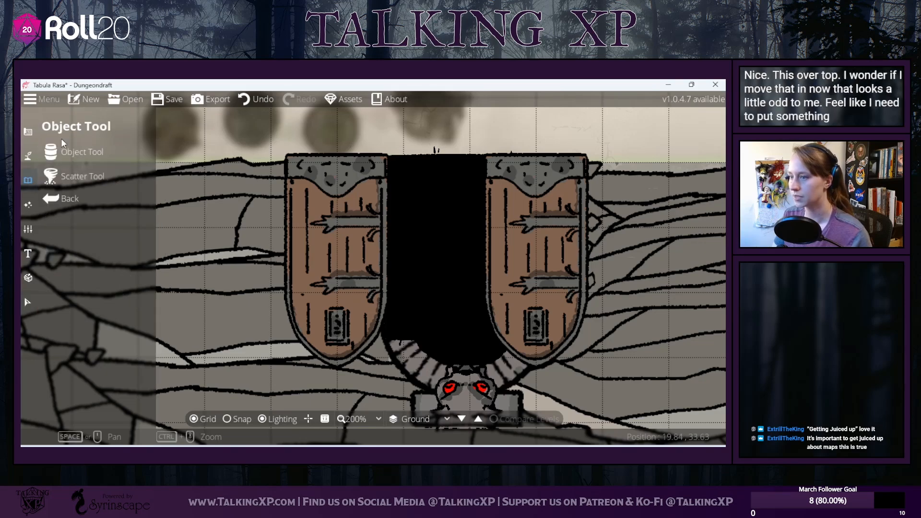
pyautogui.click(61, 147)
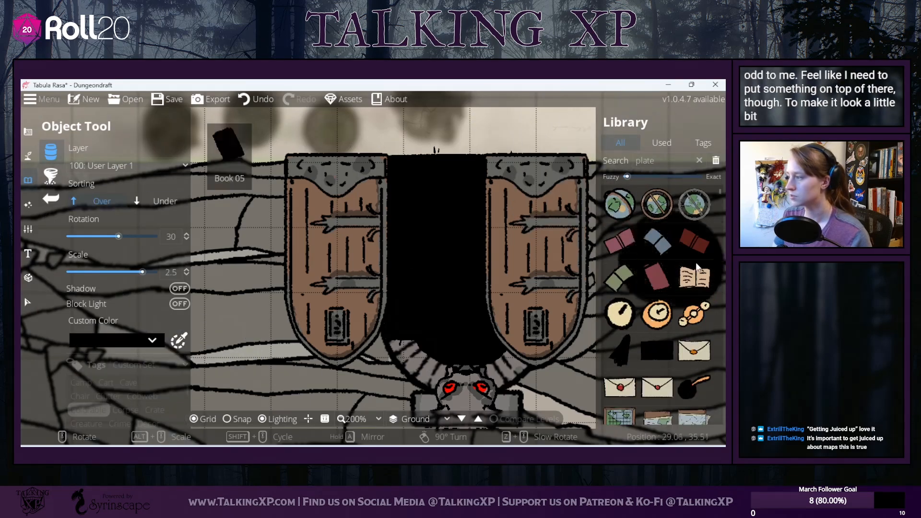
pyautogui.click(601, 162)
pyautogui.write('stone')
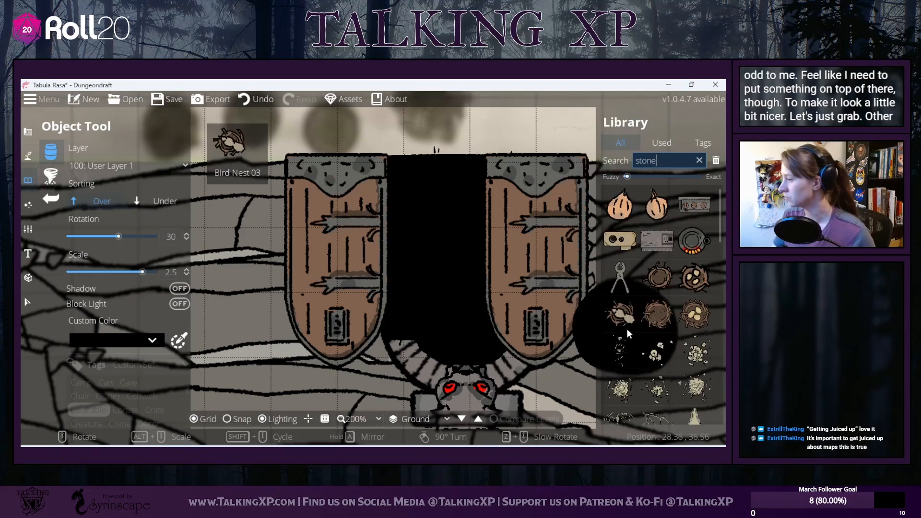
pyautogui.scroll(-10, 627, 329)
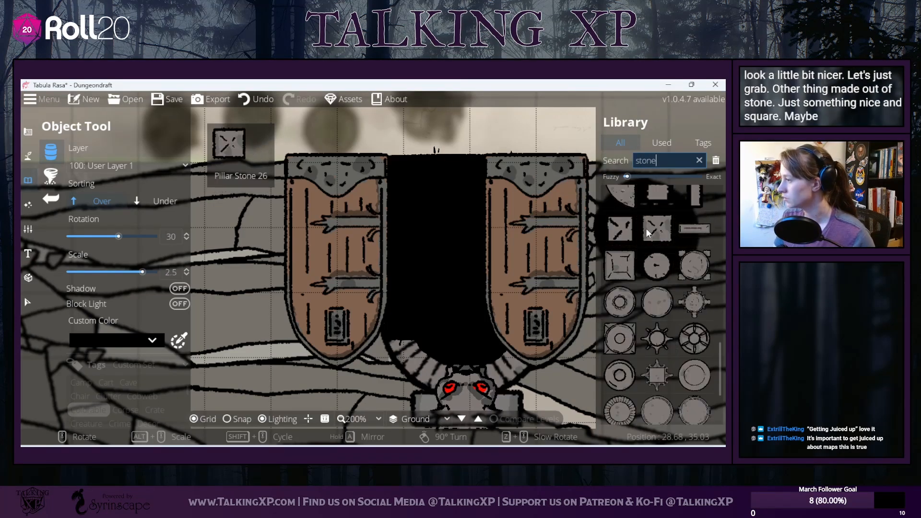
# Step: Place a square stone pillar at scale 1.1 and rotation 0 on the doorway's lower left corner, above the statue's horn
pyautogui.click(620, 265)
pyautogui.scroll(-3, 685, 283)
pyautogui.scroll(3, 684, 284)
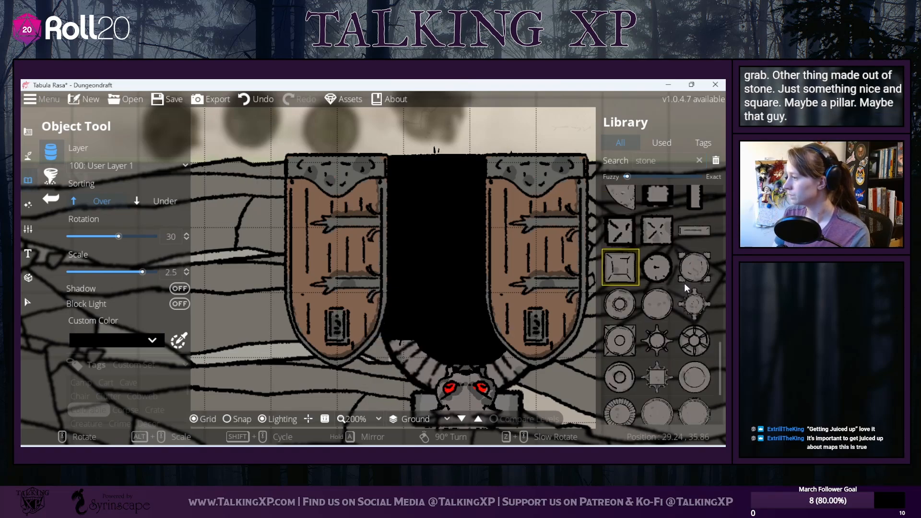
pyautogui.scroll(-9, 364, 310)
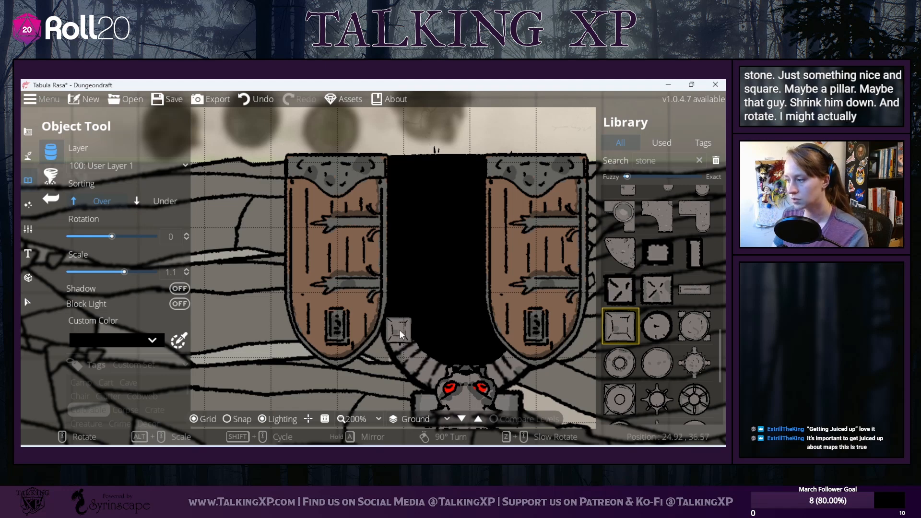
pyautogui.click(398, 326)
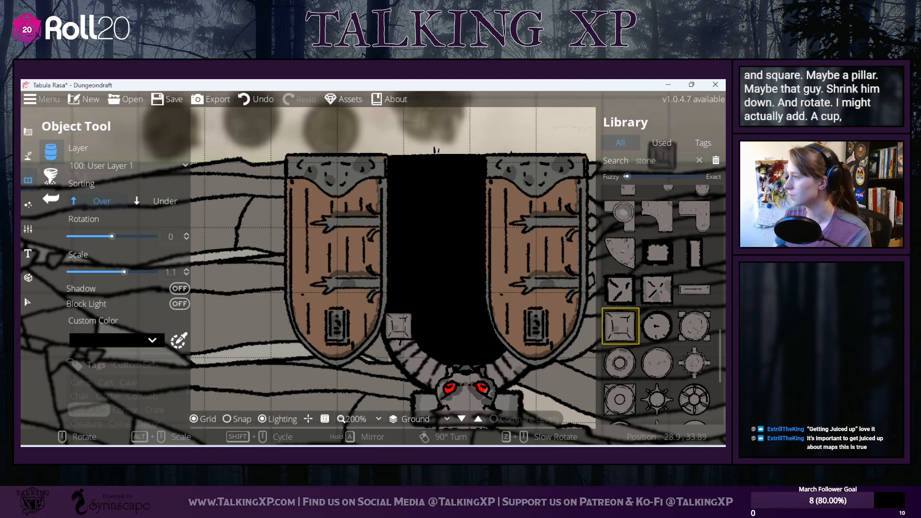
# Step: Search the object library for "pilar" and choose the Pillar Broken 09 object
pyautogui.moveTo(662, 160); pyautogui.dragTo(602, 161)
pyautogui.write('p')
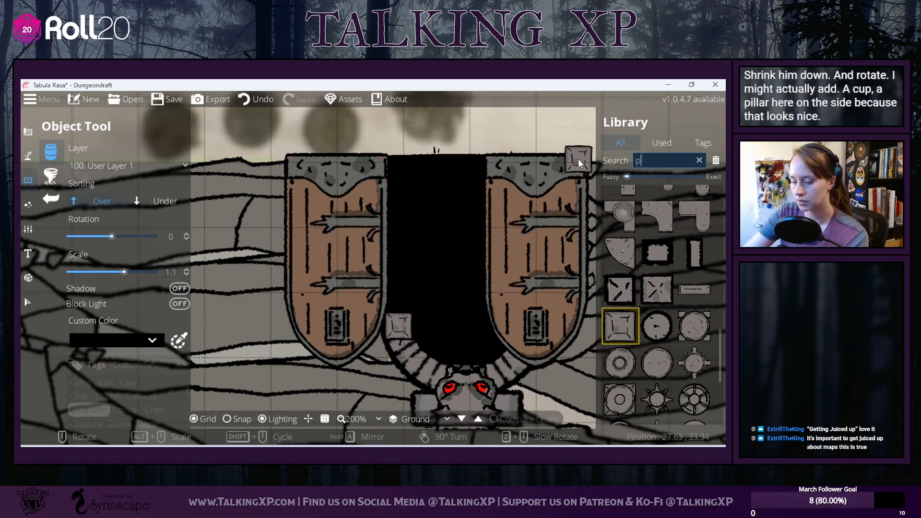
pyautogui.write('llat')
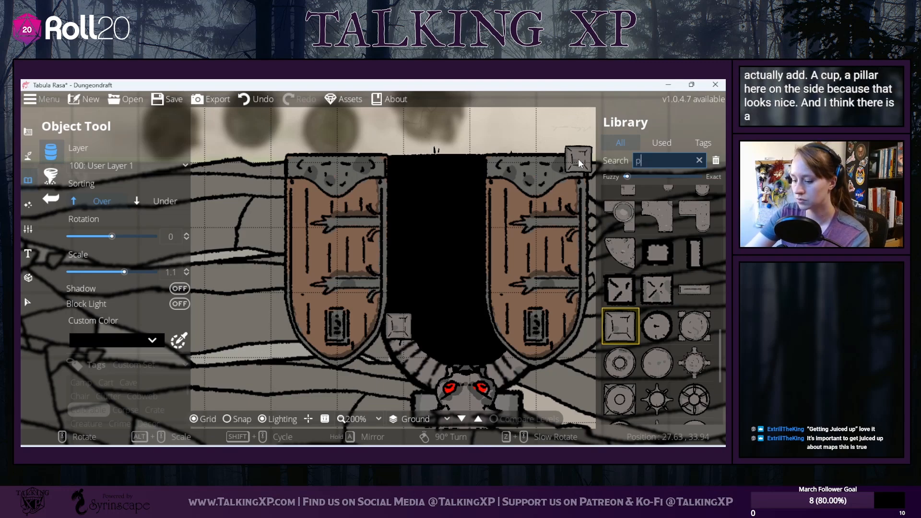
pyautogui.press('BackSpace')
pyautogui.write('r')
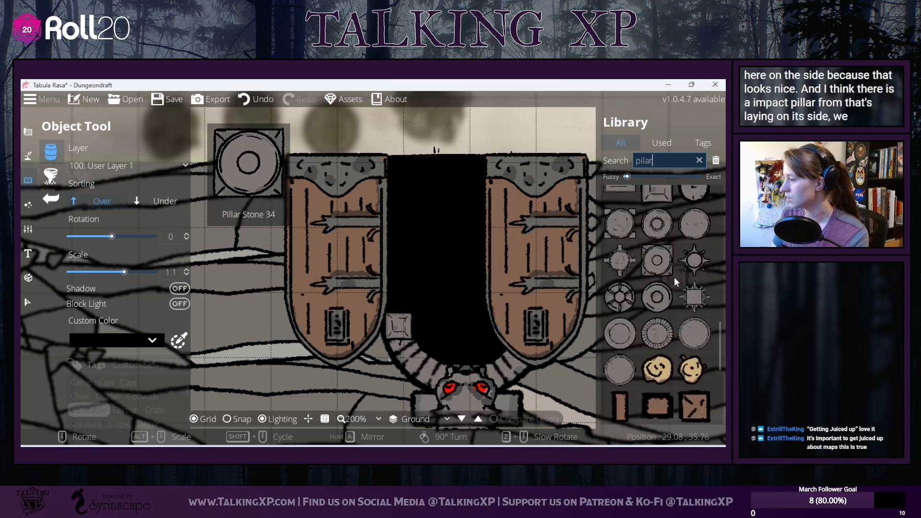
pyautogui.scroll(-1, 675, 278)
pyautogui.scroll(-1, 675, 278)
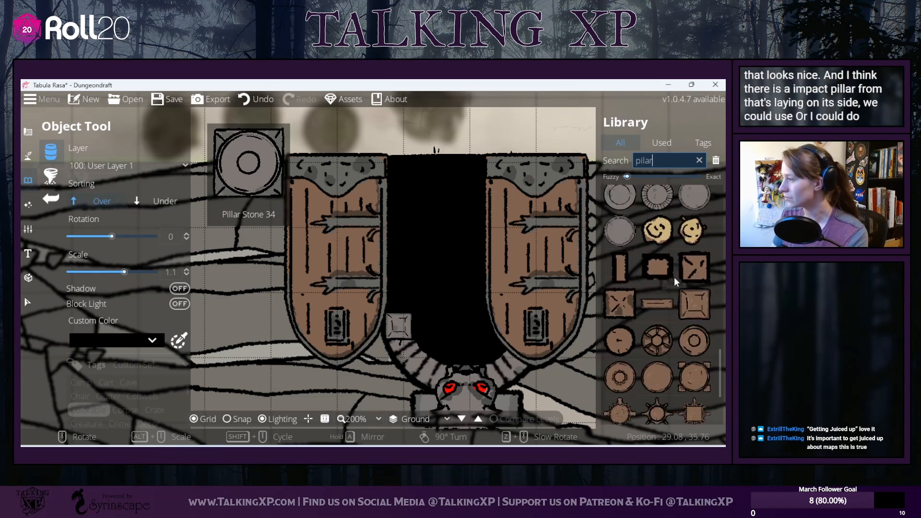
pyautogui.scroll(8, 675, 277)
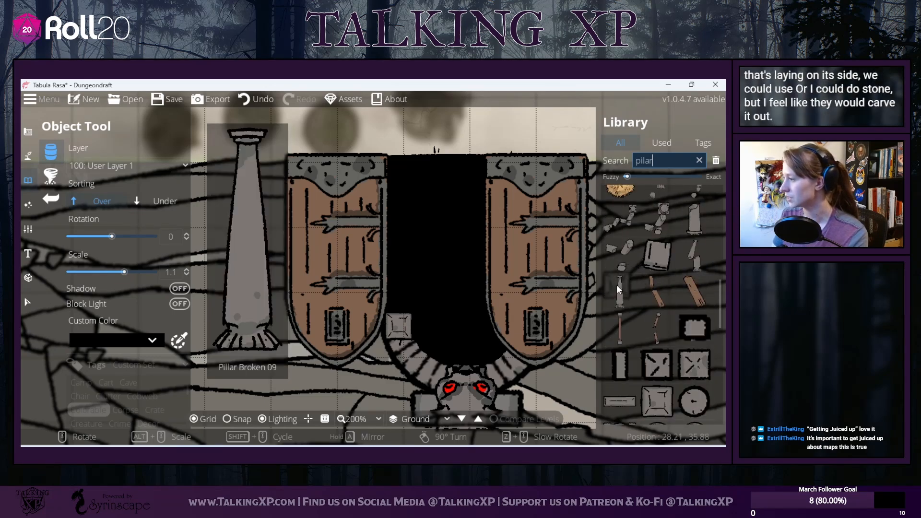
pyautogui.scroll(4, 619, 288)
pyautogui.scroll(-1, 618, 288)
pyautogui.click(615, 324)
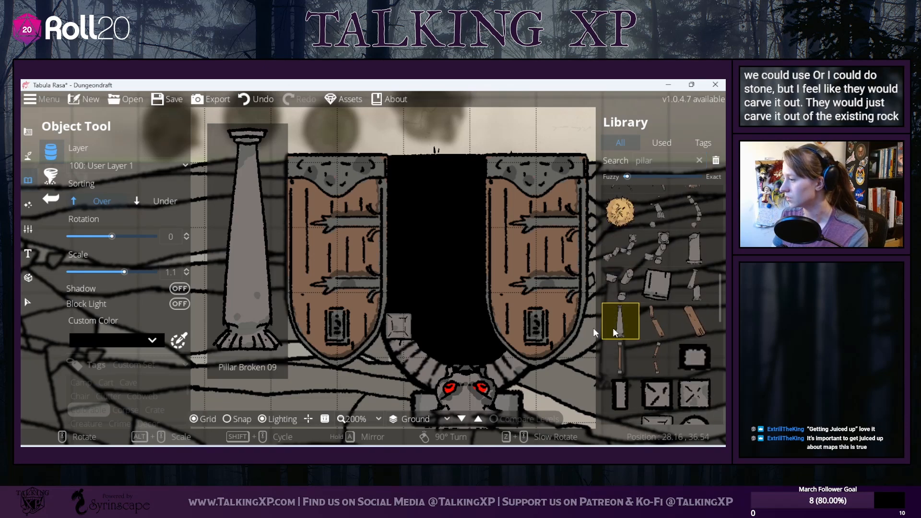
# Step: Place the broken pillar at rotation -180 and scale 1.5 along the doorway's left edge, standing on the square stone
pyautogui.scroll(-12, 406, 246)
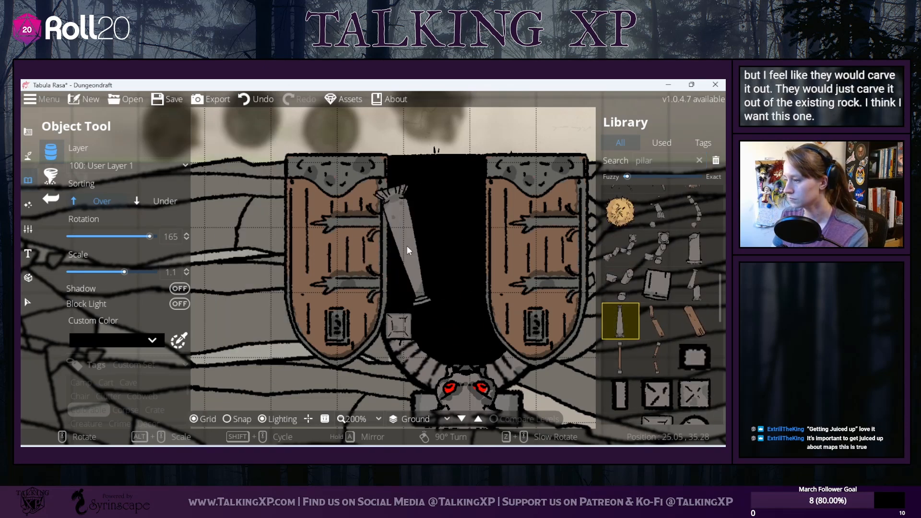
pyautogui.scroll(-1, 407, 246)
pyautogui.scroll(3, 407, 245)
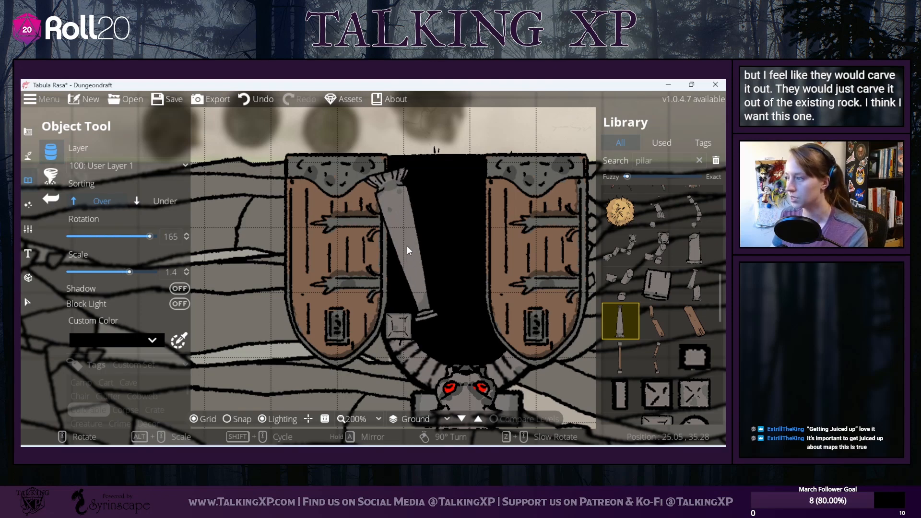
pyautogui.scroll(2, 407, 246)
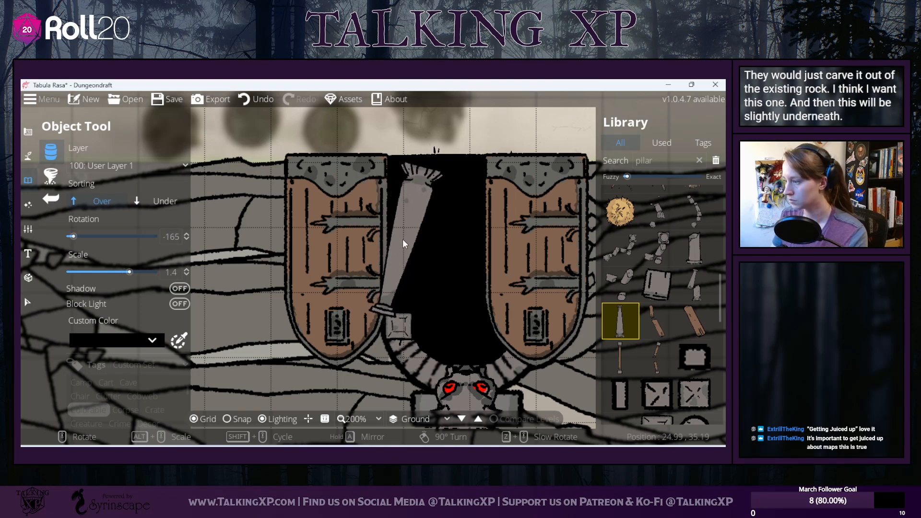
pyautogui.scroll(-1, 402, 239)
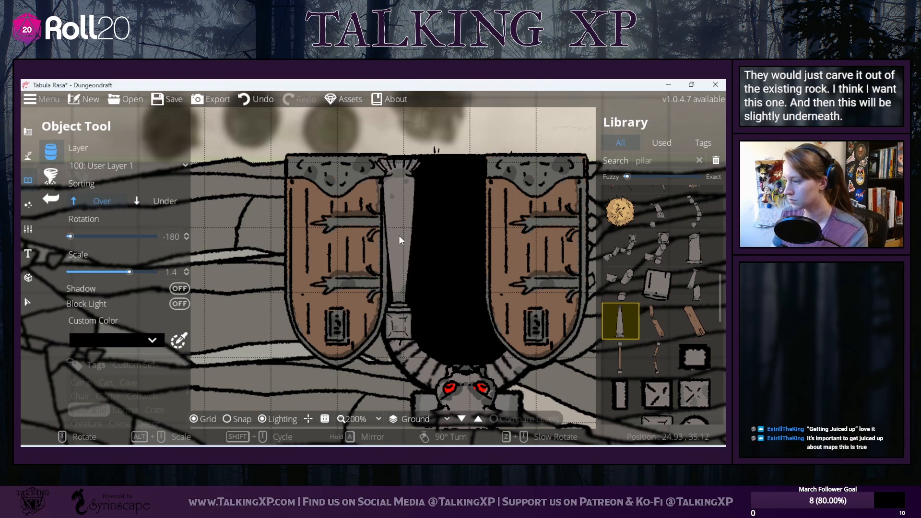
pyautogui.scroll(1, 401, 239)
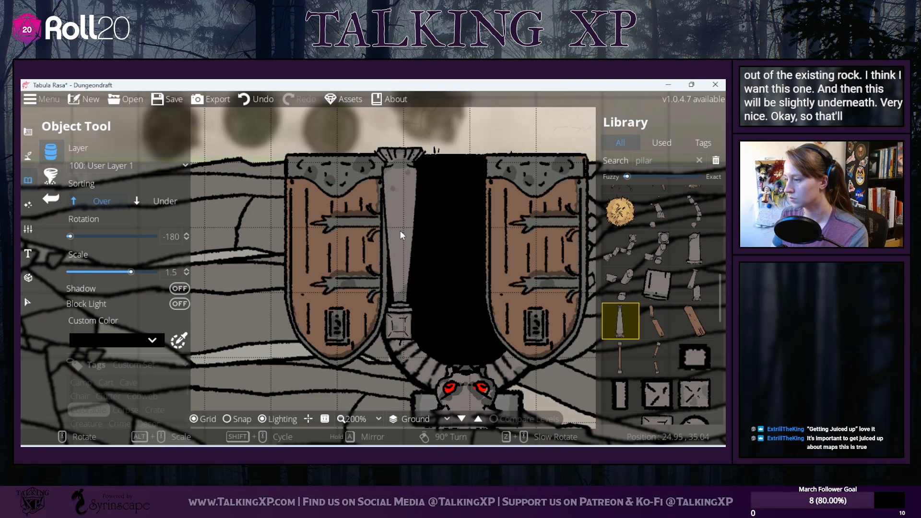
pyautogui.click(397, 230)
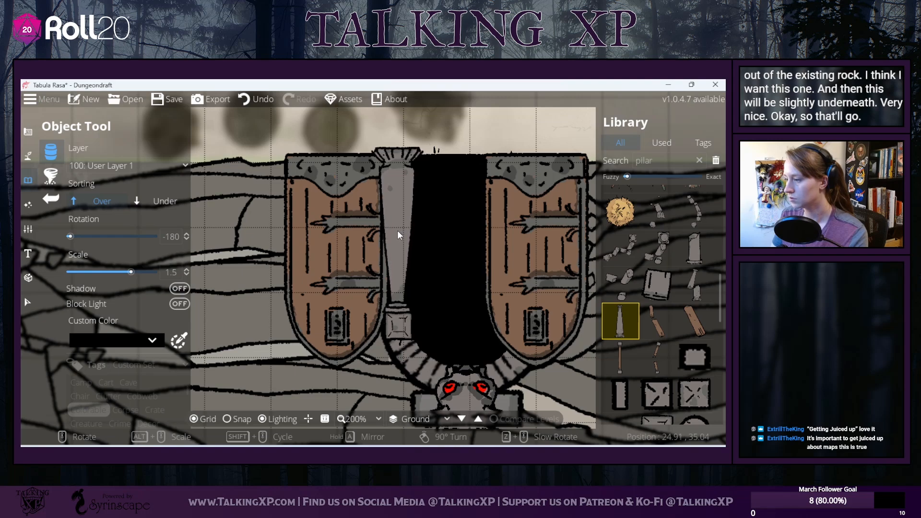
# Step: Bring the left door in front of the pillar and nudge both doors slightly inward and up over the doorway's edges
pyautogui.click(28, 302)
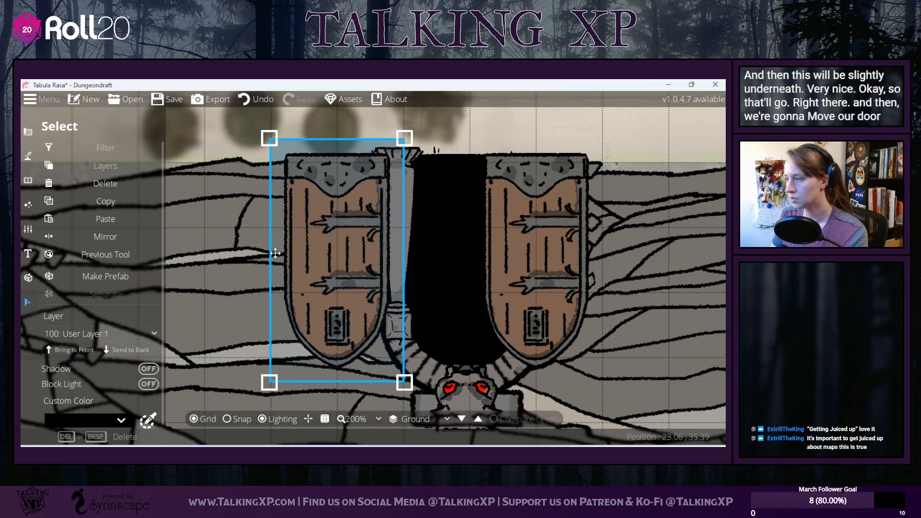
pyautogui.moveTo(312, 256); pyautogui.dragTo(320, 250)
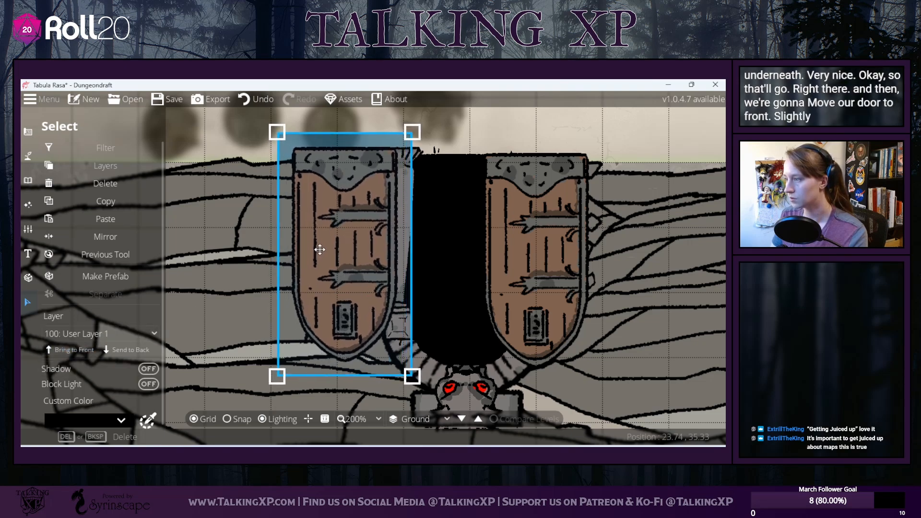
pyautogui.moveTo(555, 281); pyautogui.dragTo(546, 275)
pyautogui.click(463, 333)
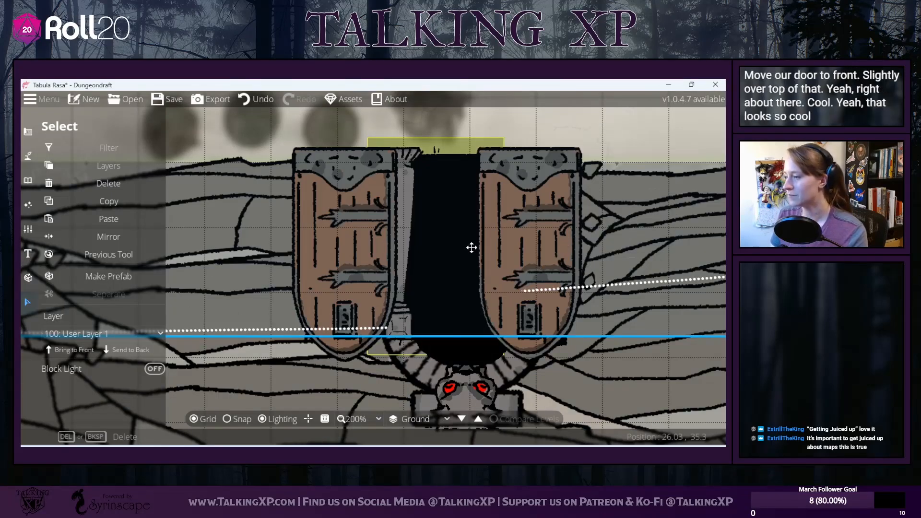
# Step: Look over the whole map and the cave chamber's interior to judge what else to add
pyautogui.scroll(-6, 471, 248)
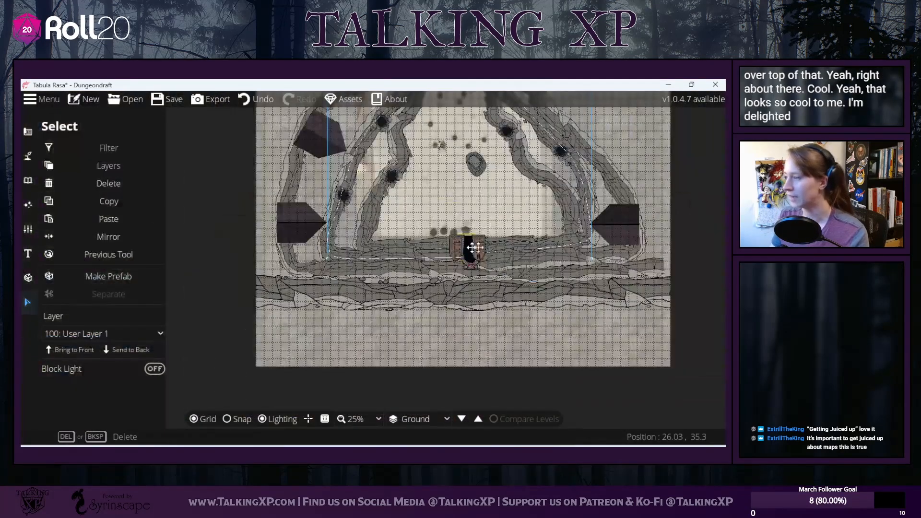
pyautogui.click(472, 247)
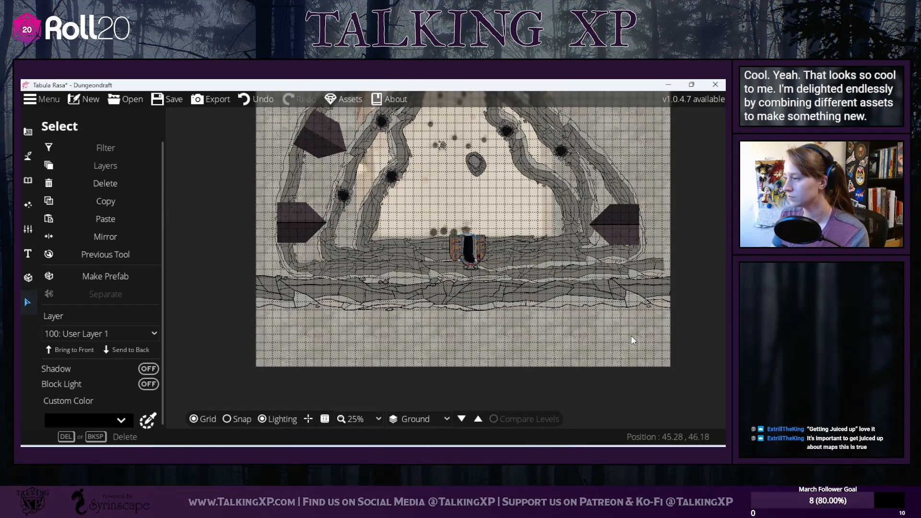
pyautogui.click(551, 241)
pyautogui.moveTo(551, 241); pyautogui.dragTo(531, 321)
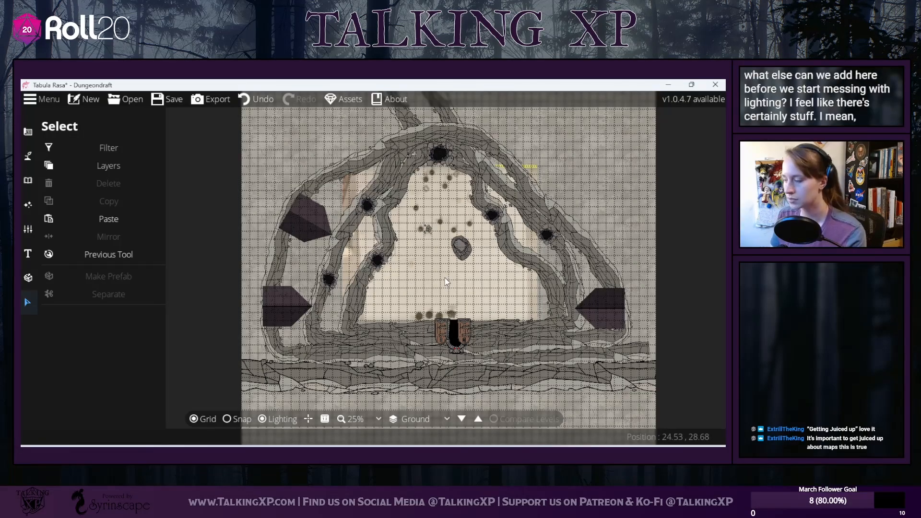
pyautogui.scroll(2, 446, 282)
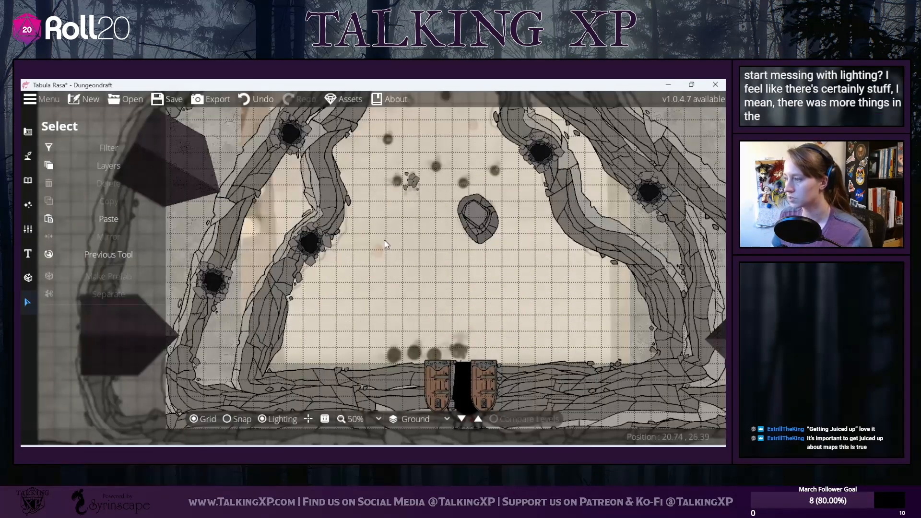
pyautogui.moveTo(327, 212); pyautogui.dragTo(328, 284)
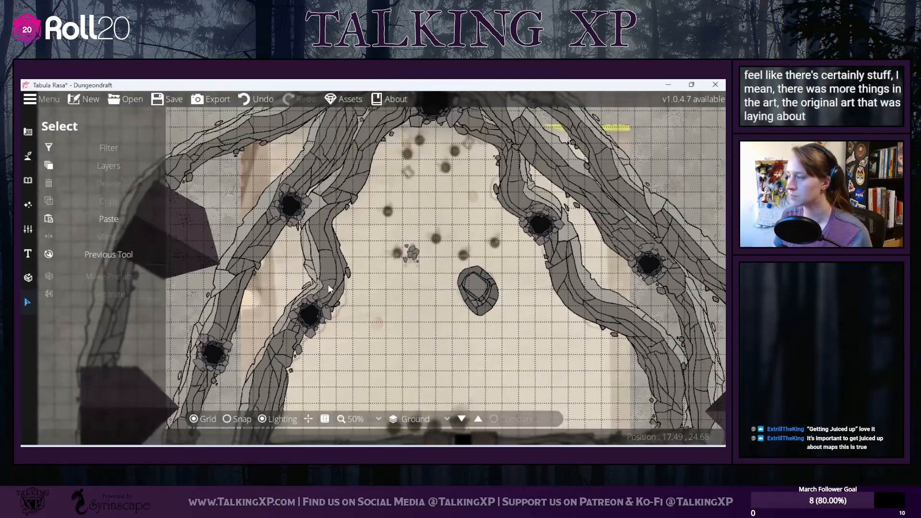
# Step: Return to placing objects, filter the library by the Mine tag of the Custom Set, and choose the filled mine cart
pyautogui.click(28, 183)
pyautogui.click(89, 152)
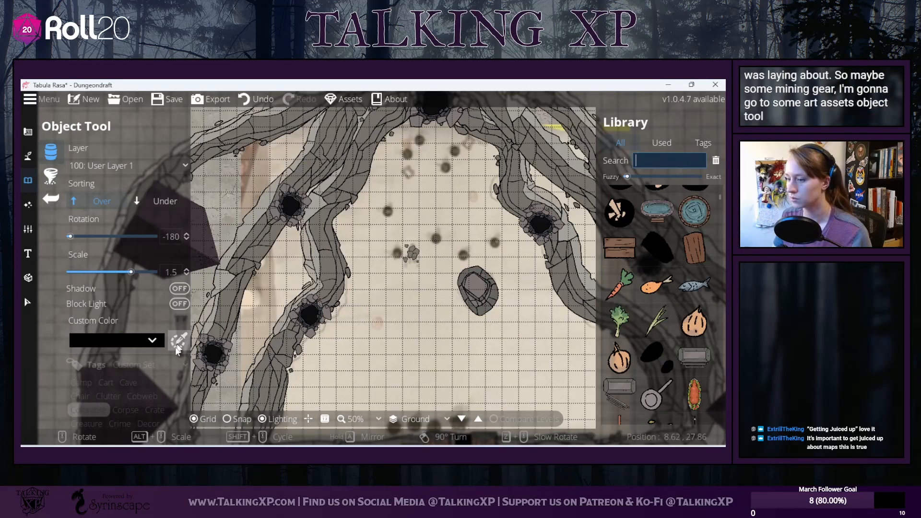
pyautogui.click(131, 388)
pyautogui.click(138, 368)
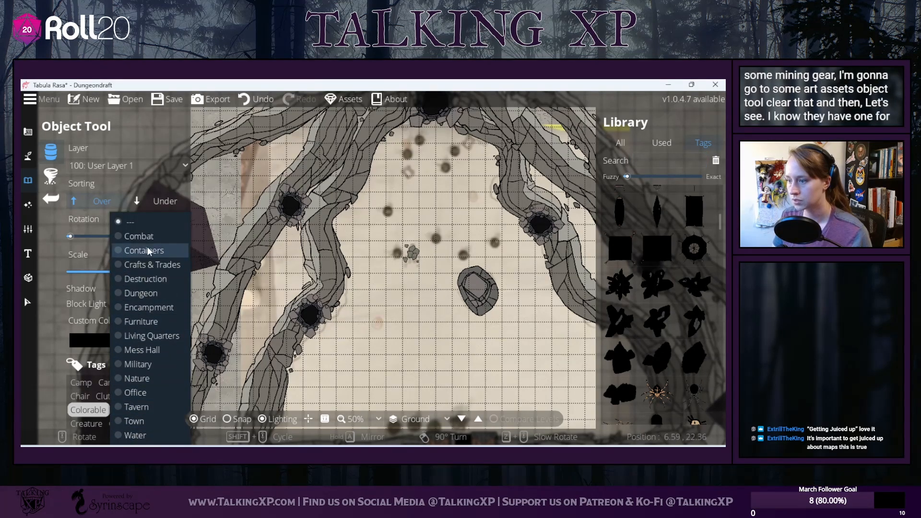
pyautogui.click(85, 381)
pyautogui.scroll(-5, 85, 382)
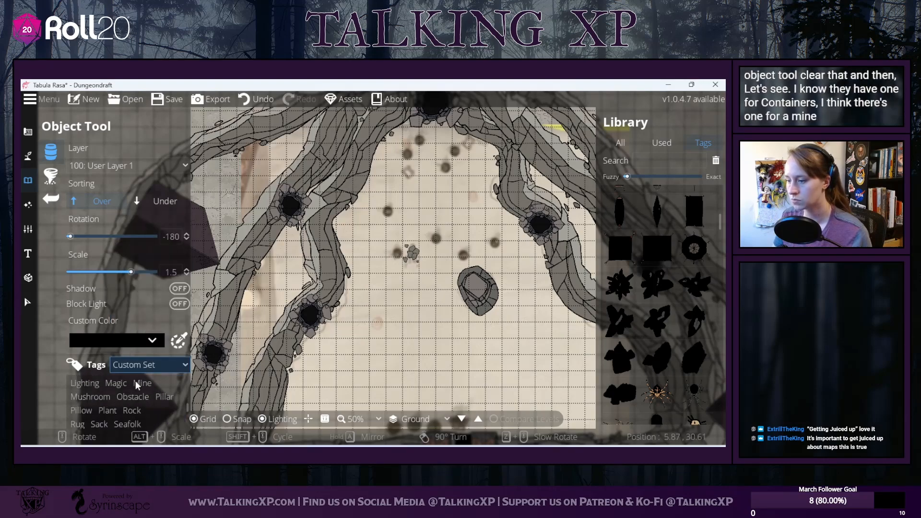
pyautogui.click(136, 382)
pyautogui.click(657, 204)
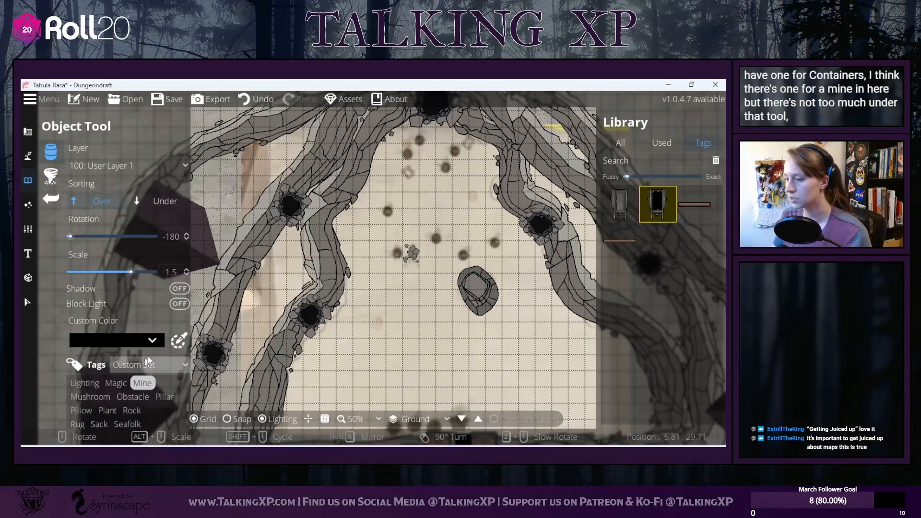
# Step: Set the cart's custom color by sampling the lighter stone of the cave wall
pyautogui.click(160, 344)
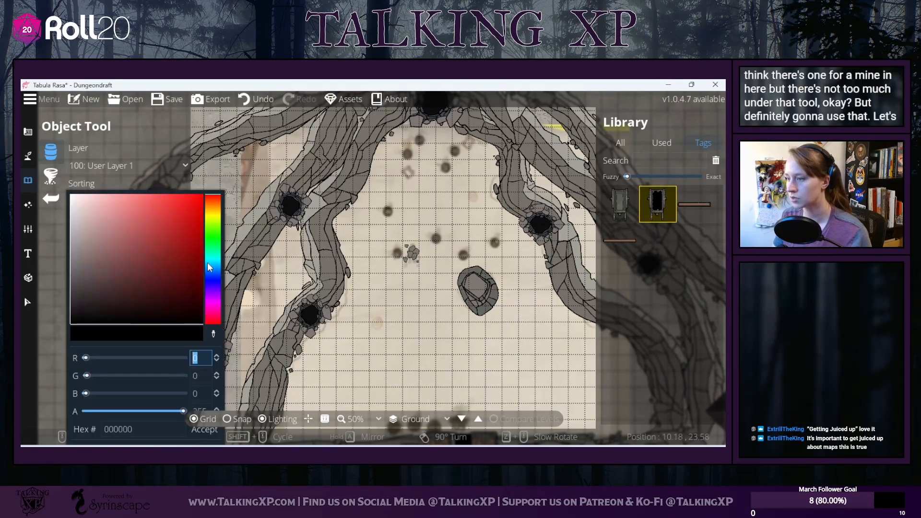
pyautogui.click(214, 335)
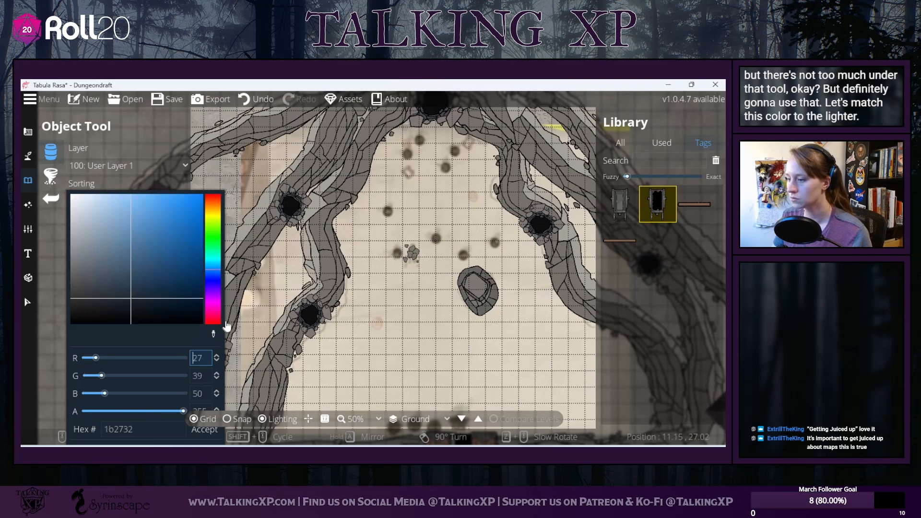
pyautogui.click(306, 248)
pyautogui.click(202, 435)
# Step: Place a filled mine cart beside the small rubble pile and an empty one below it, at rotation 0 and scale 1.5
pyautogui.rightClick(405, 301)
pyautogui.rightClick(405, 300)
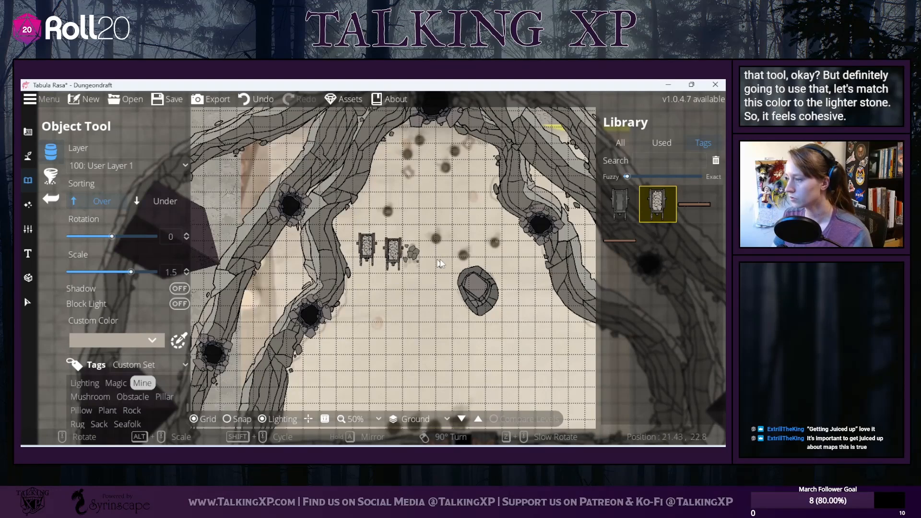
pyautogui.click(620, 204)
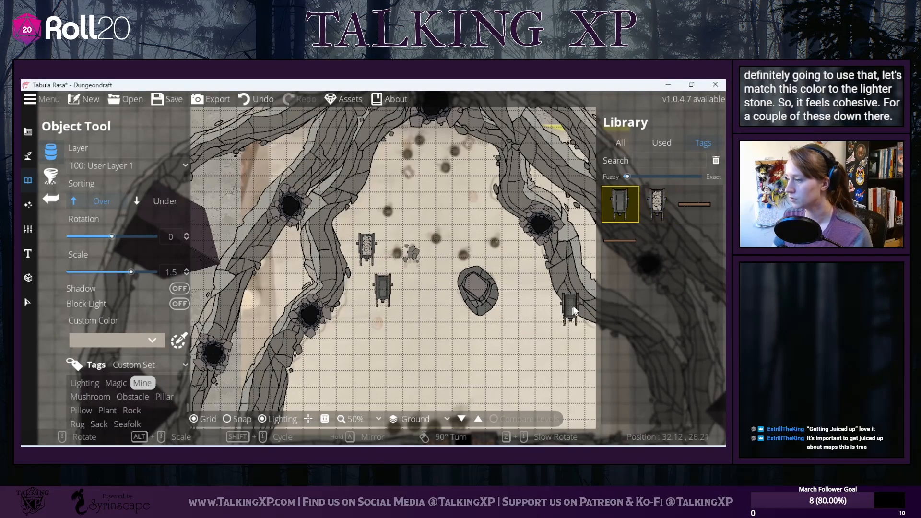
# Step: Look through the object tags for more mining props and filter the library by the Cave tag
pyautogui.click(670, 160)
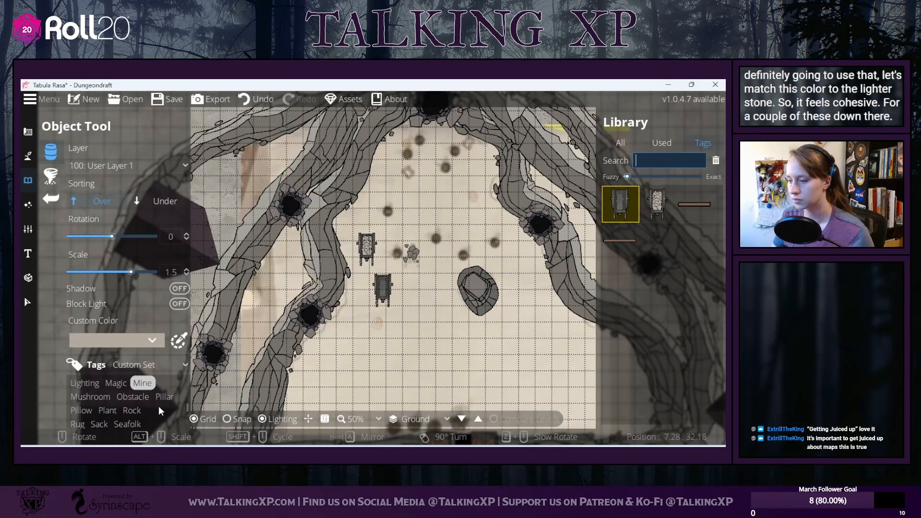
pyautogui.scroll(-5, 158, 406)
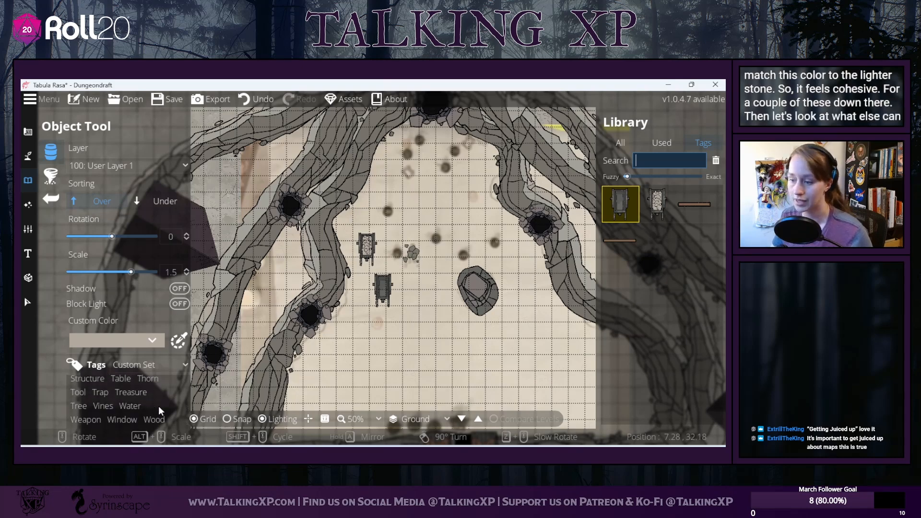
pyautogui.scroll(7, 158, 406)
pyautogui.scroll(5, 158, 406)
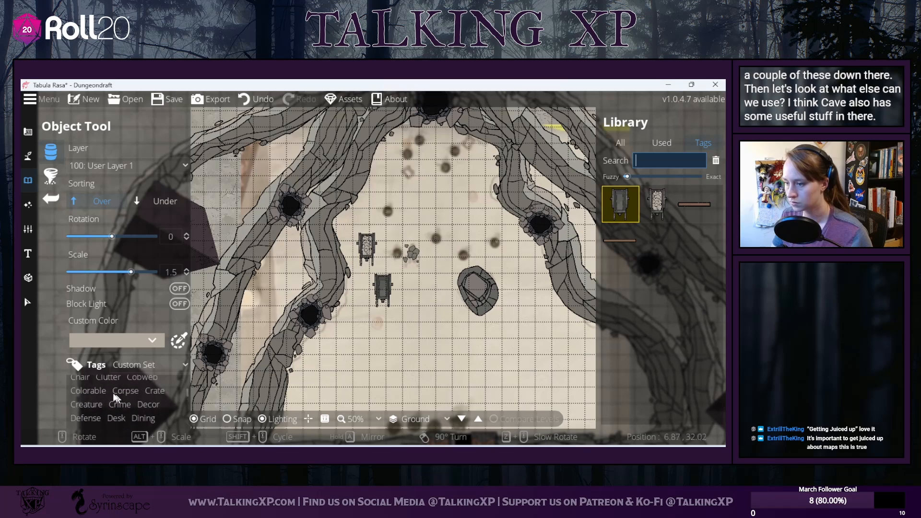
pyautogui.scroll(-1, 150, 405)
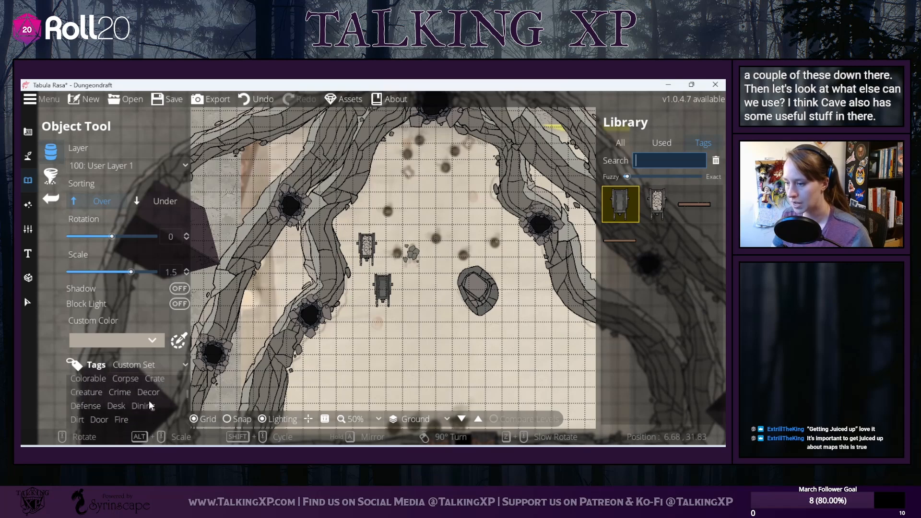
pyautogui.scroll(4, 136, 403)
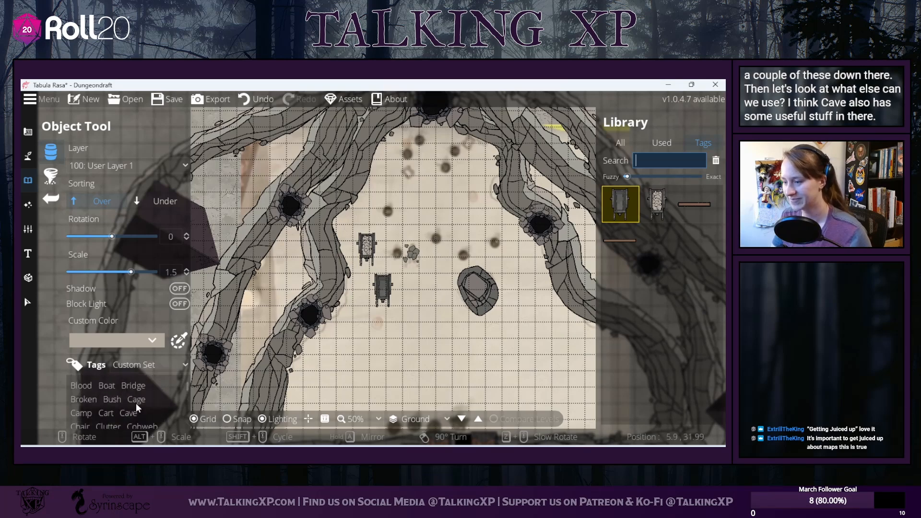
pyautogui.click(125, 413)
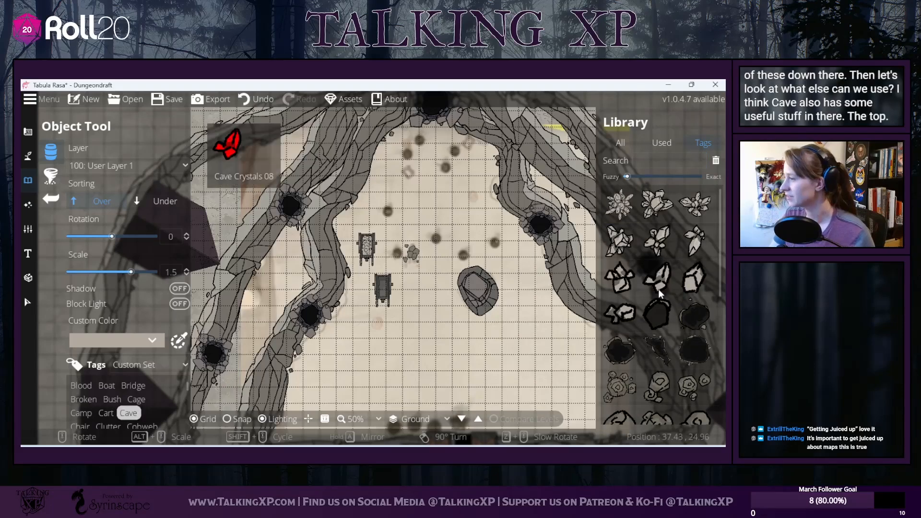
# Step: Examine the cave objects for cart contents, previewing a crystal cluster over the filled mine cart
pyautogui.scroll(-5, 624, 291)
pyautogui.scroll(5, 623, 296)
pyautogui.click(652, 217)
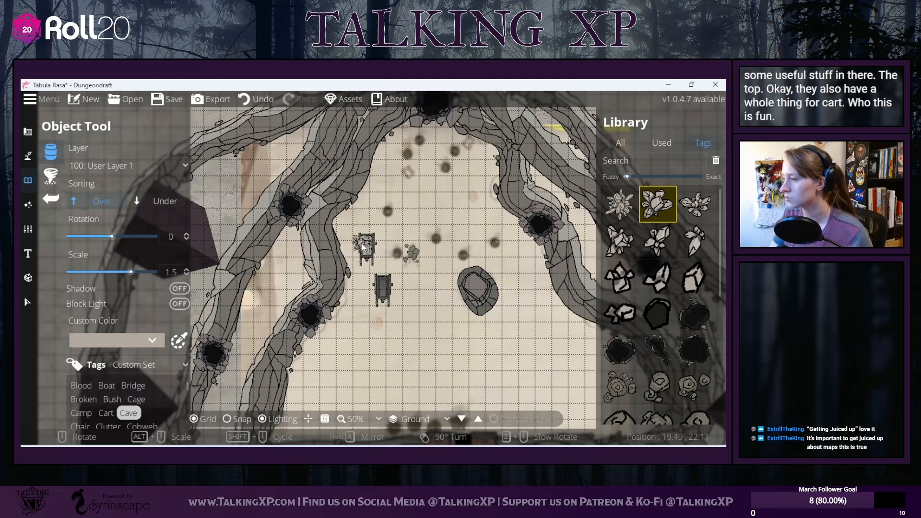
pyautogui.scroll(-4, 645, 294)
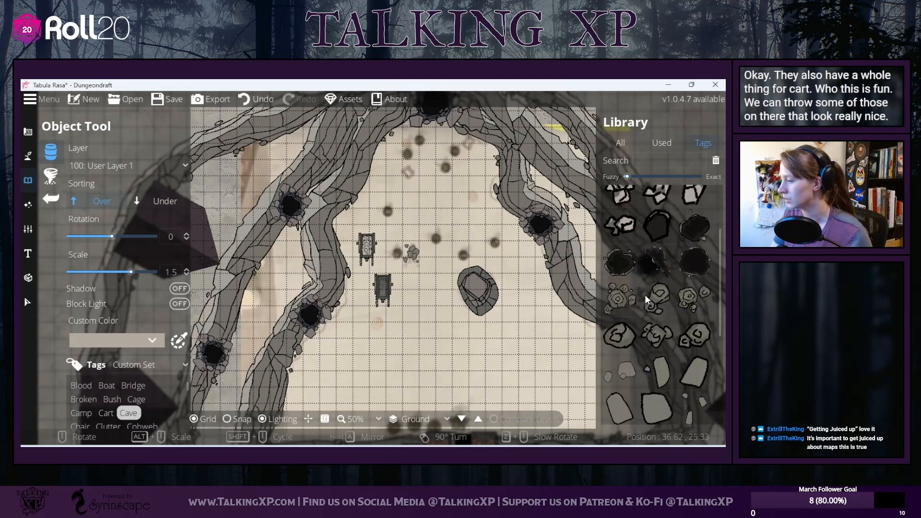
pyautogui.scroll(-3, 645, 295)
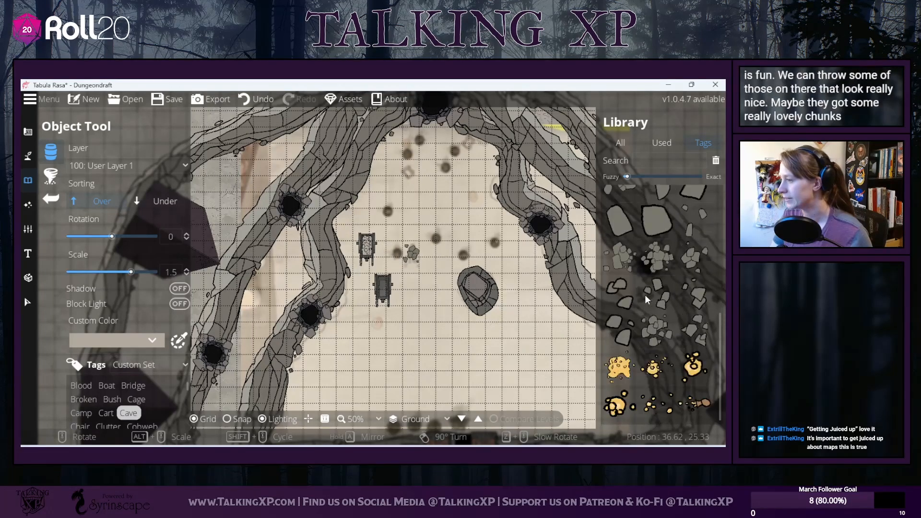
pyautogui.scroll(6, 645, 295)
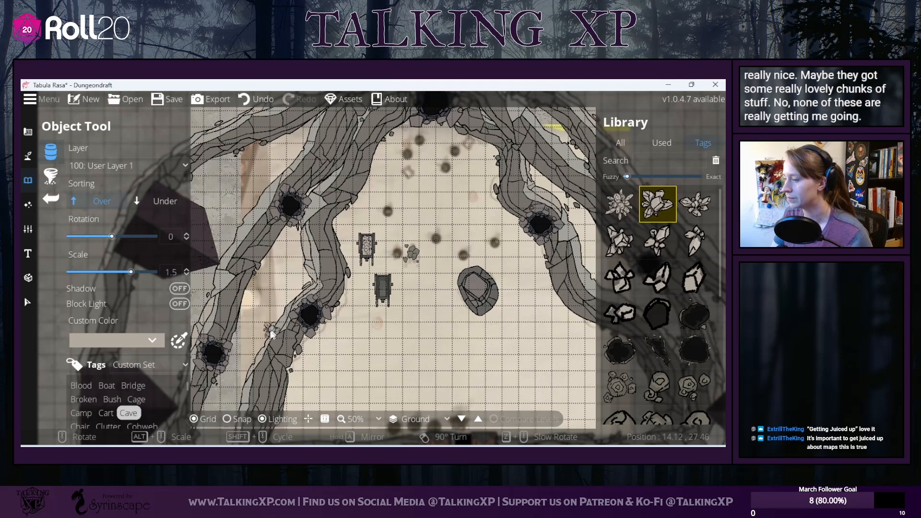
# Step: Examine the Cage and Bush objects and the available tag sets for props that suit the mining area
pyautogui.scroll(-1, 90, 402)
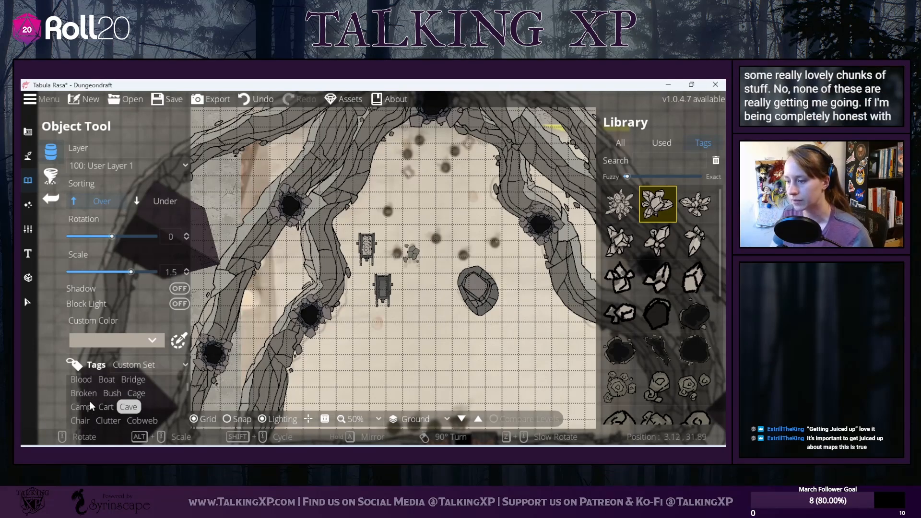
pyautogui.click(123, 381)
pyautogui.click(130, 394)
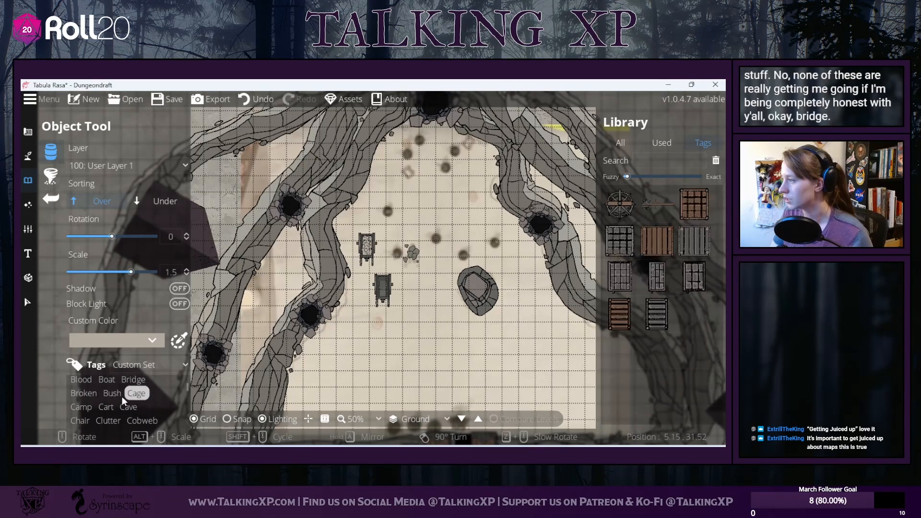
pyautogui.click(107, 394)
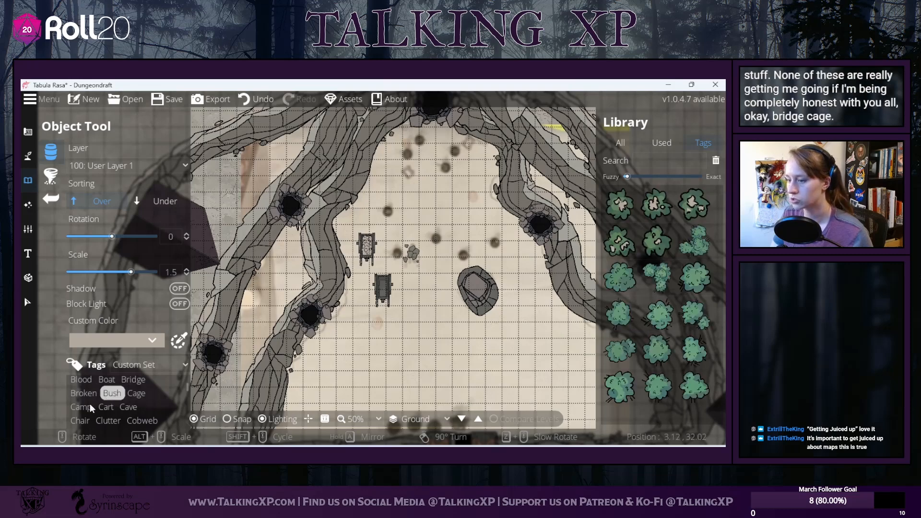
pyautogui.scroll(-1, 90, 404)
pyautogui.click(149, 364)
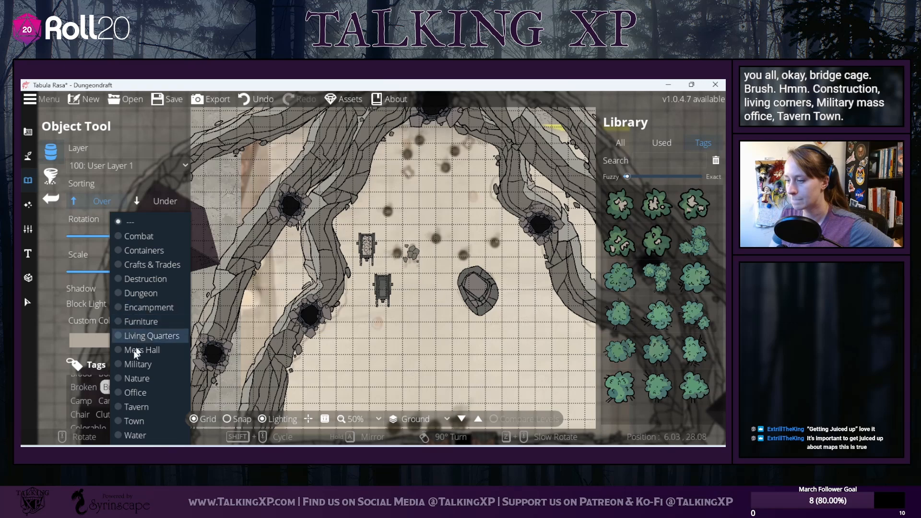
pyautogui.click(65, 390)
# Step: Look through the remaining object tags and filter the library by the Tool tag
pyautogui.scroll(-3, 89, 397)
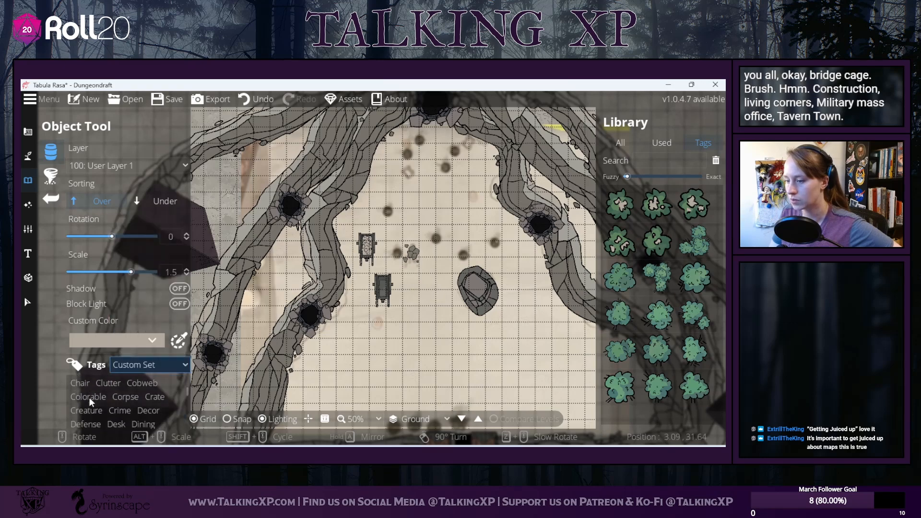
pyautogui.scroll(-5, 89, 398)
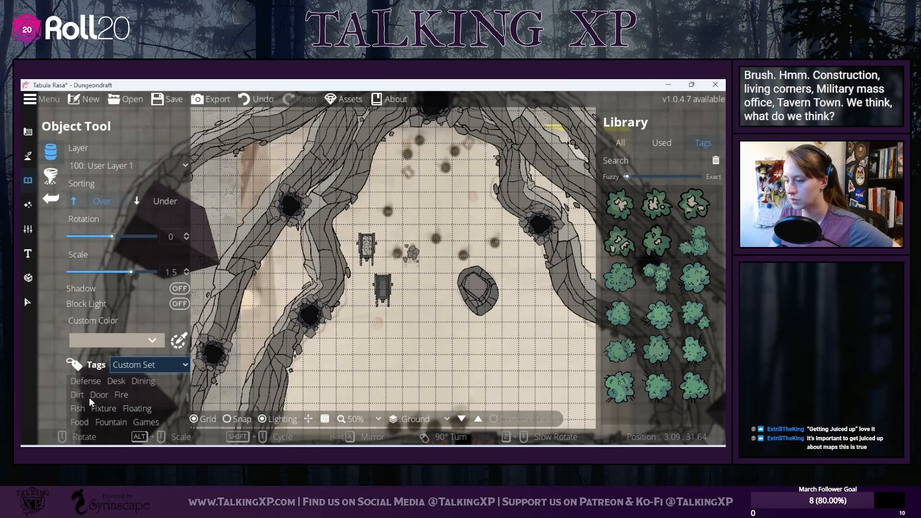
pyautogui.scroll(-3, 88, 397)
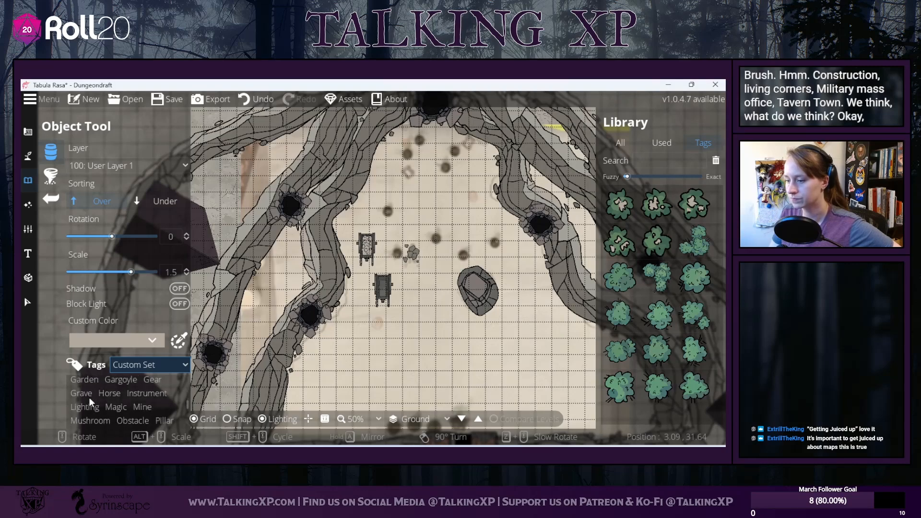
pyautogui.scroll(-3, 138, 396)
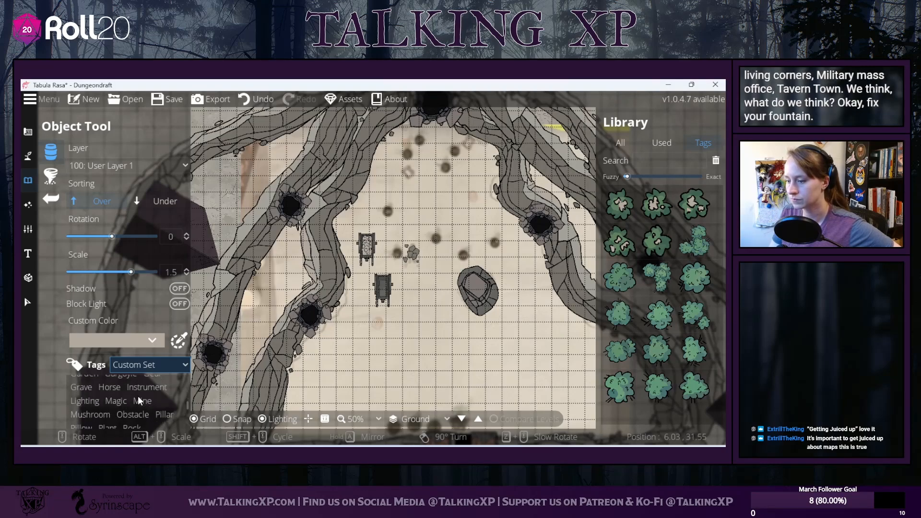
pyautogui.scroll(-3, 134, 396)
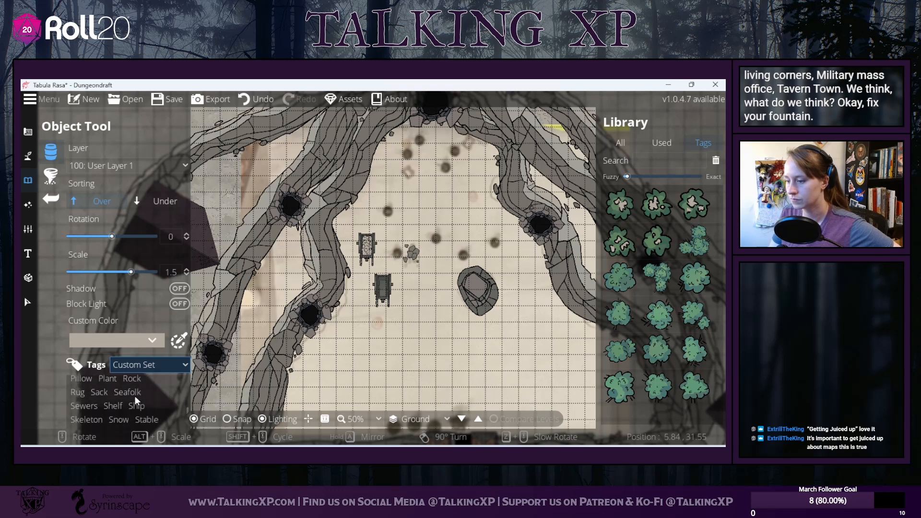
pyautogui.scroll(-4, 135, 398)
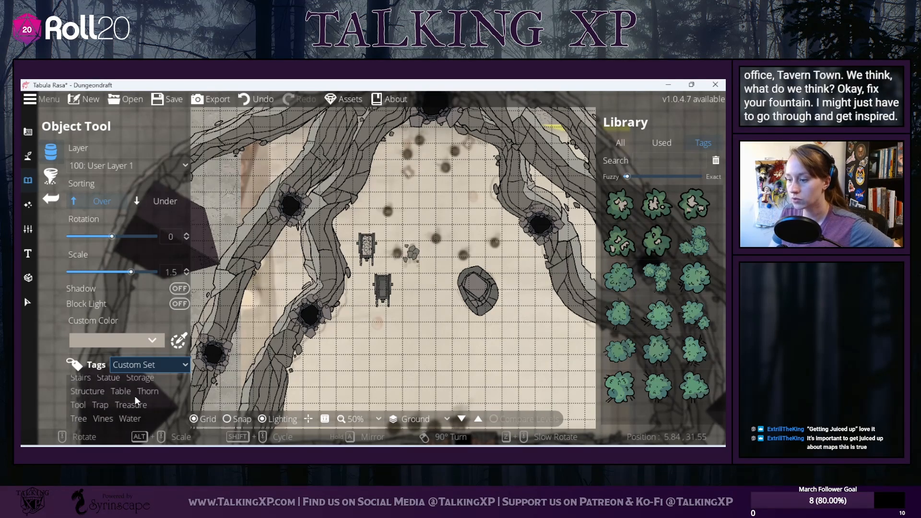
pyautogui.click(78, 392)
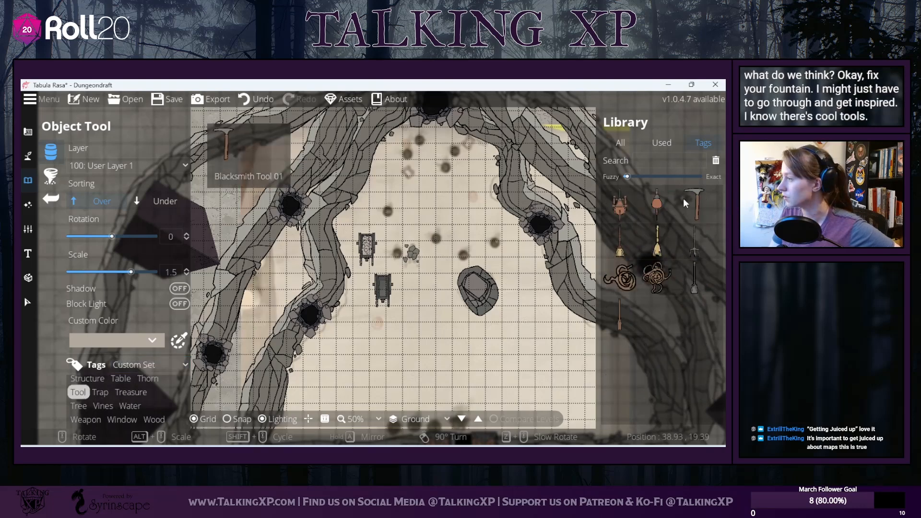
# Step: Place Blacksmith Tool 01, a pitchfork, a small shovel and a brown-handled tool in a row beside the empty cart, at rotation 0 and scale 1.5
pyautogui.click(695, 204)
pyautogui.click(694, 256)
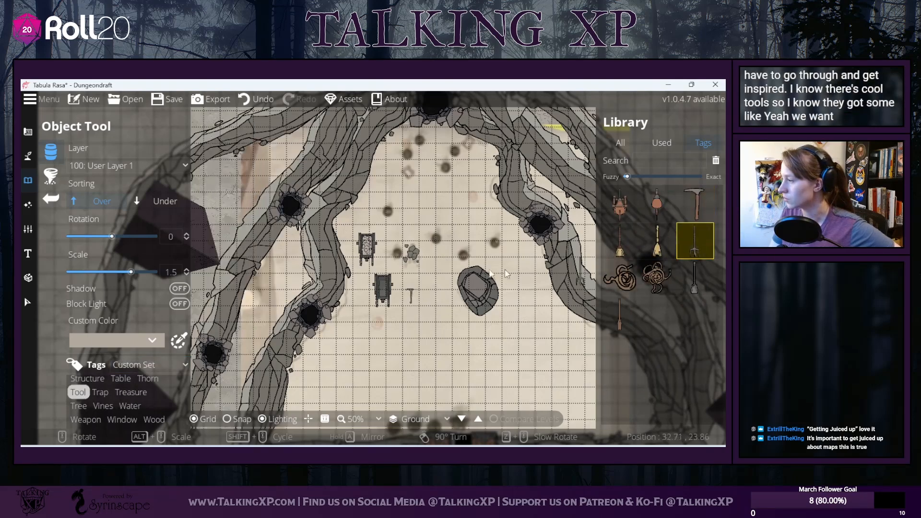
pyautogui.click(686, 285)
pyautogui.click(439, 293)
pyautogui.click(620, 315)
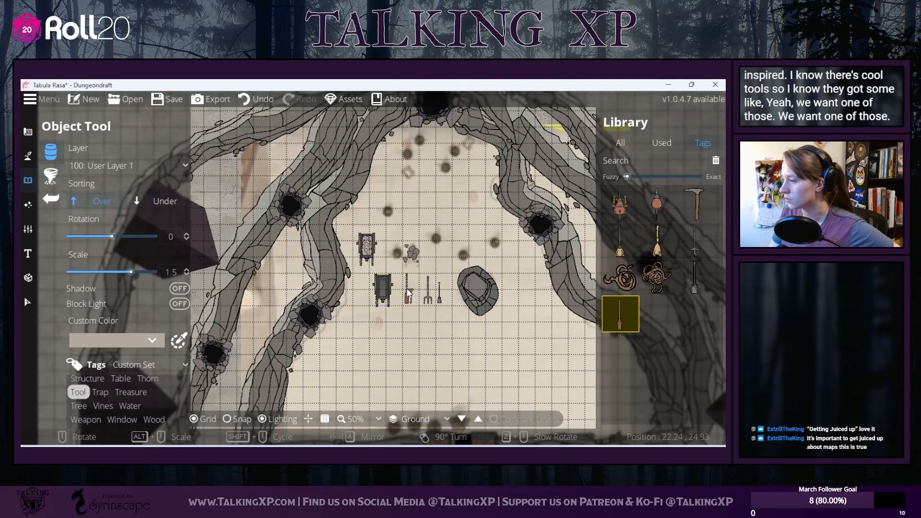
pyautogui.moveTo(690, 222)
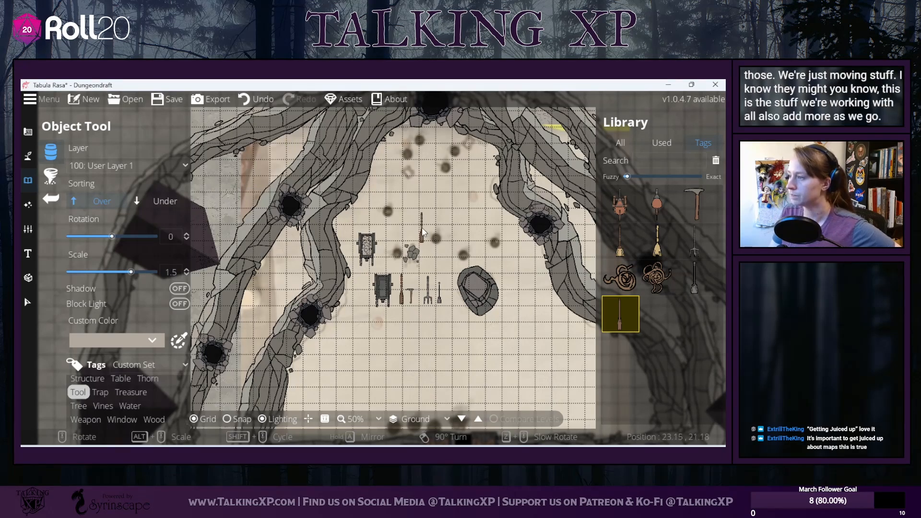
# Step: Go back through the object tags and examine the Decor and Clutter objects for more chamber props
pyautogui.scroll(1, 113, 388)
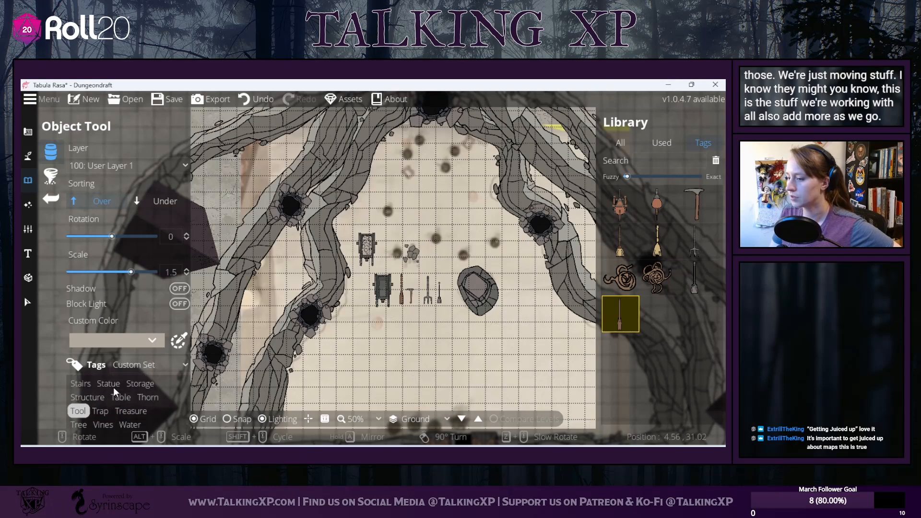
pyautogui.scroll(4, 114, 388)
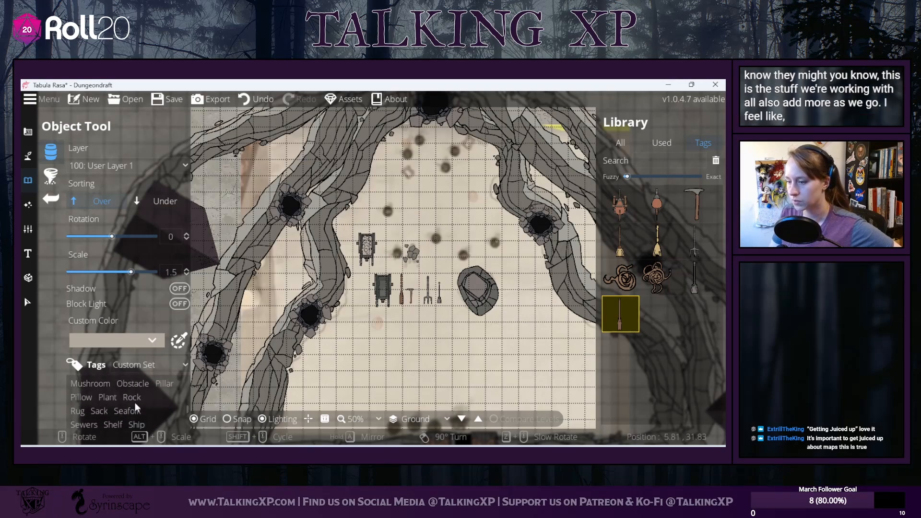
pyautogui.scroll(4, 94, 392)
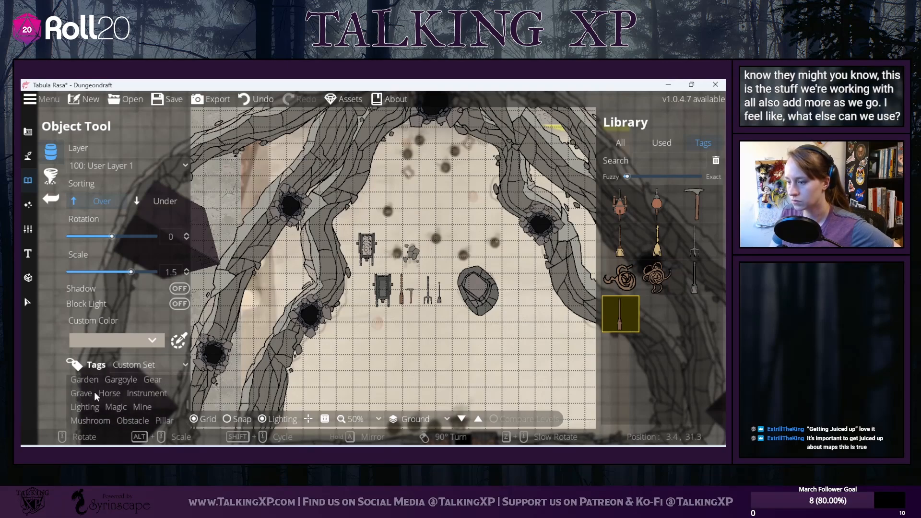
pyautogui.scroll(3, 90, 399)
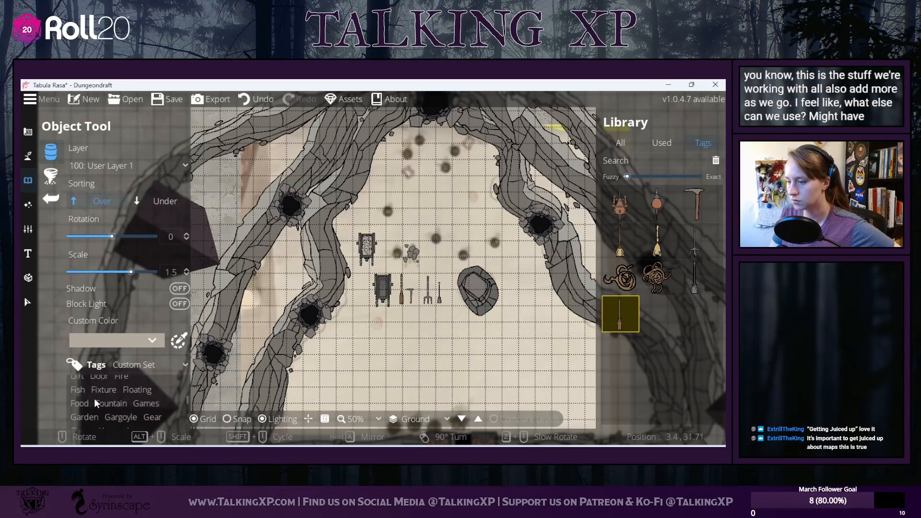
pyautogui.scroll(2, 87, 391)
pyautogui.click(140, 386)
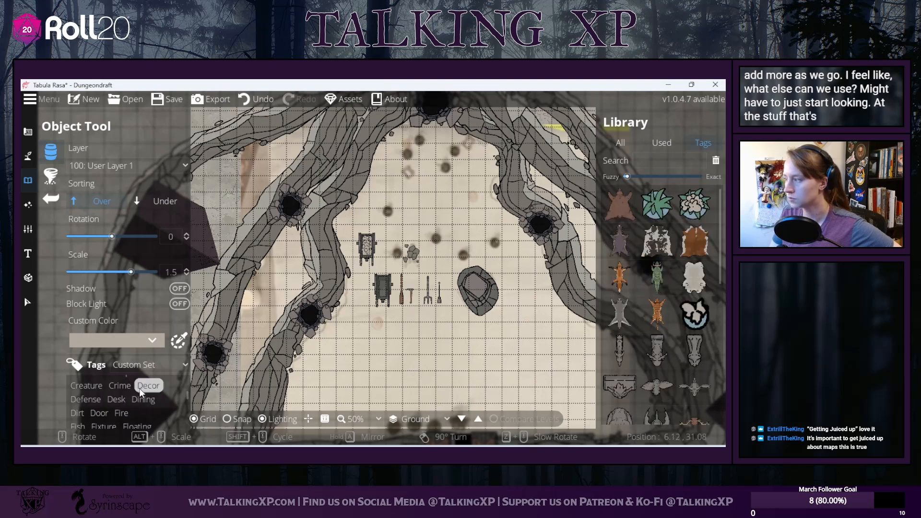
pyautogui.scroll(3, 106, 398)
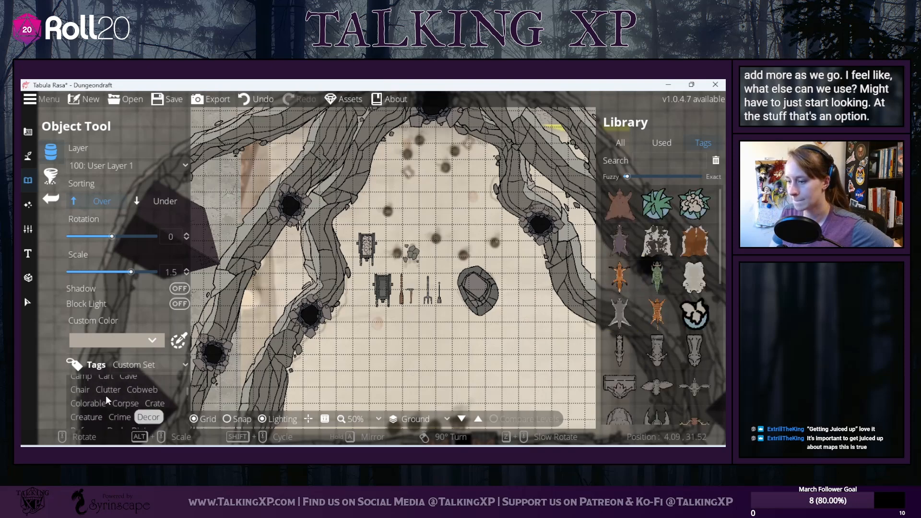
pyautogui.click(108, 404)
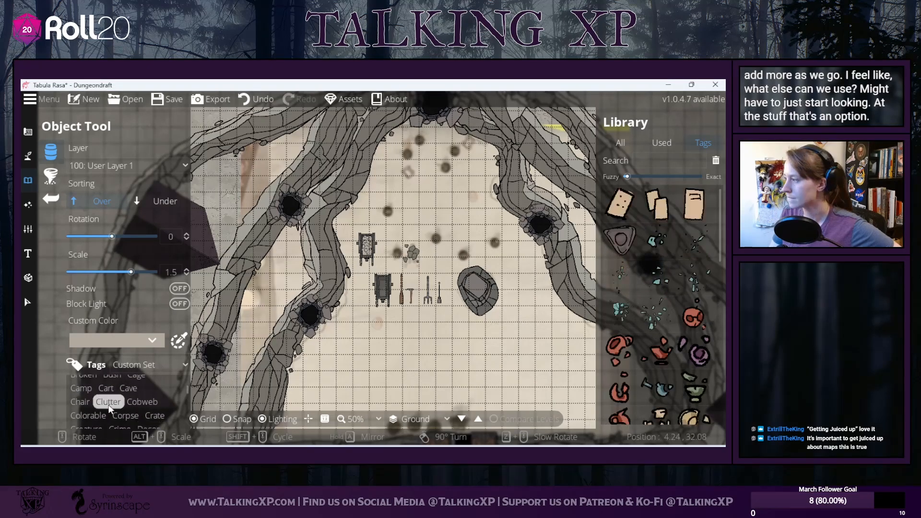
# Step: Filter the library by the Camp tag and examine its objects for useful chamber props
pyautogui.scroll(1, 100, 391)
pyautogui.click(92, 393)
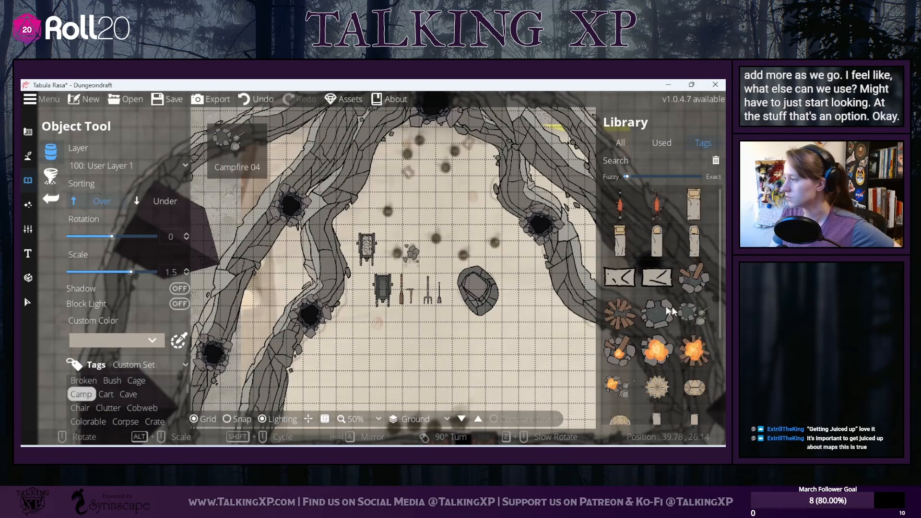
pyautogui.scroll(-1, 659, 239)
pyautogui.scroll(-3, 660, 238)
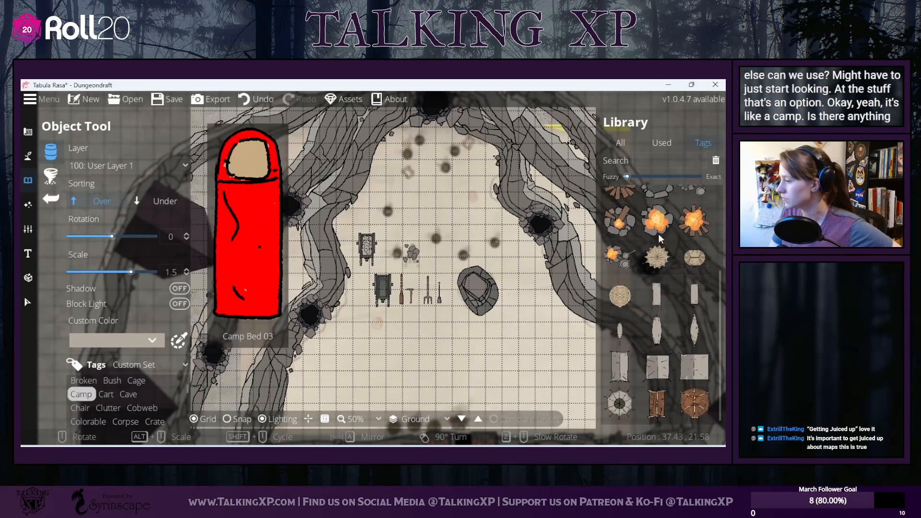
pyautogui.scroll(2, 97, 395)
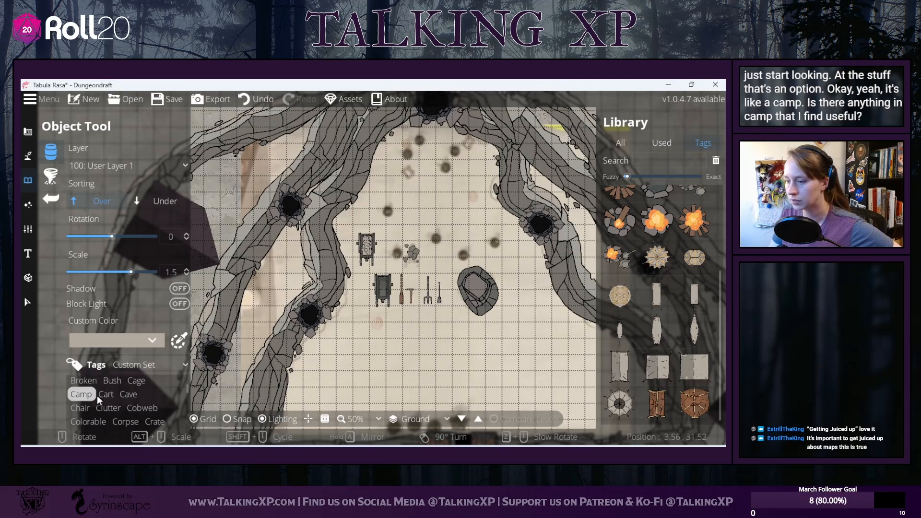
# Step: Filter the library by the Broken tag and examine its broken furniture, crockery, planks and doors
pyautogui.scroll(1, 97, 396)
pyautogui.click(97, 418)
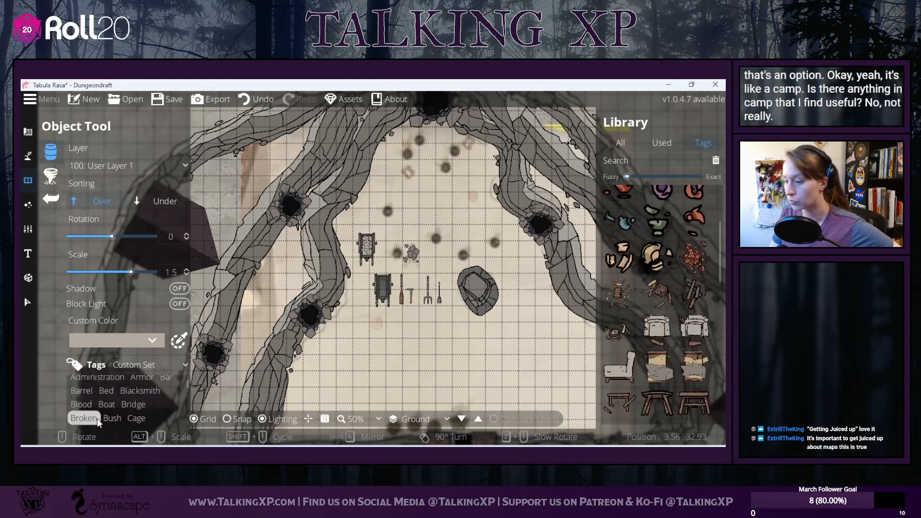
pyautogui.scroll(-5, 673, 304)
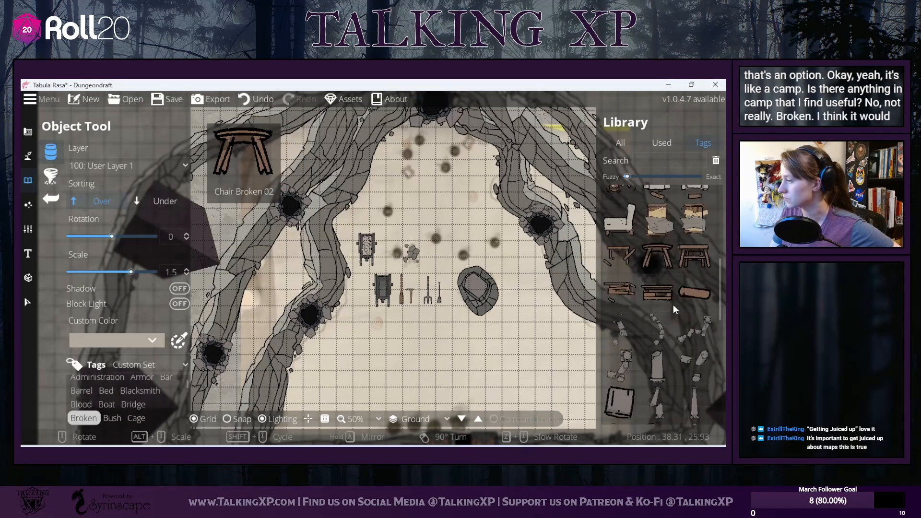
pyautogui.scroll(-6, 673, 305)
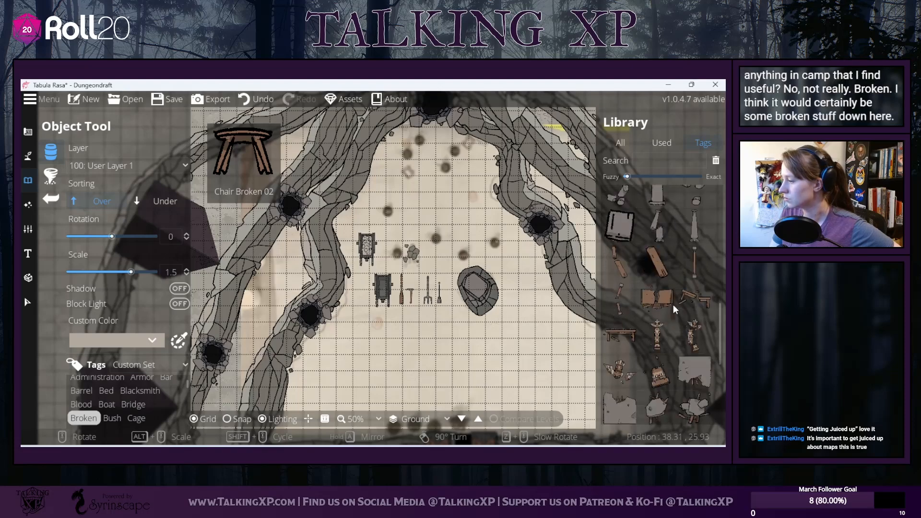
pyautogui.scroll(-4, 672, 304)
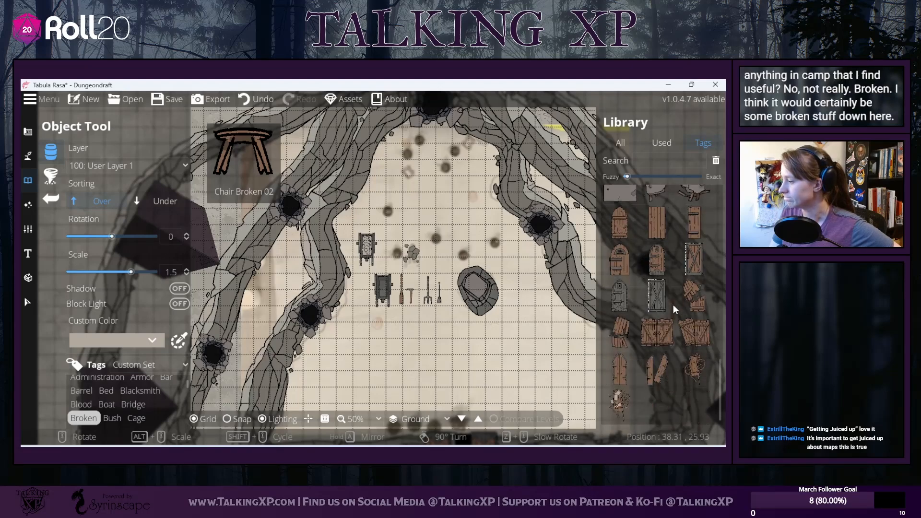
pyautogui.scroll(8, 673, 304)
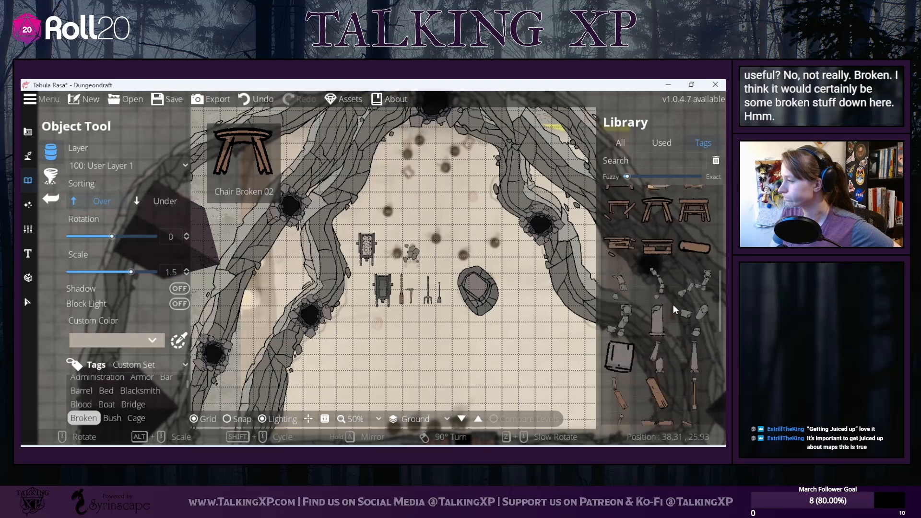
pyautogui.scroll(3, 673, 304)
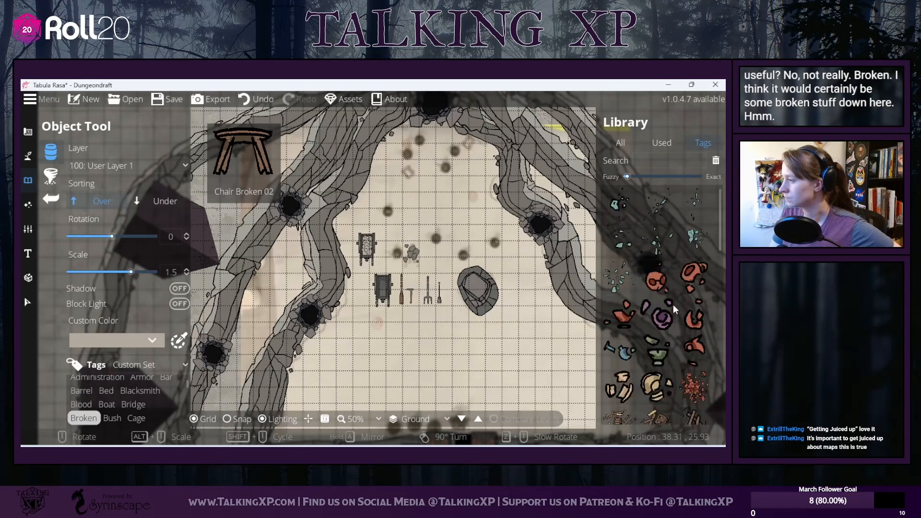
pyautogui.scroll(-4, 672, 304)
# Step: Search the library for "map" and place the brown-backed map sheet in the chamber's lower-right area, rotated to 135 at scale 1.5
pyautogui.click(658, 159)
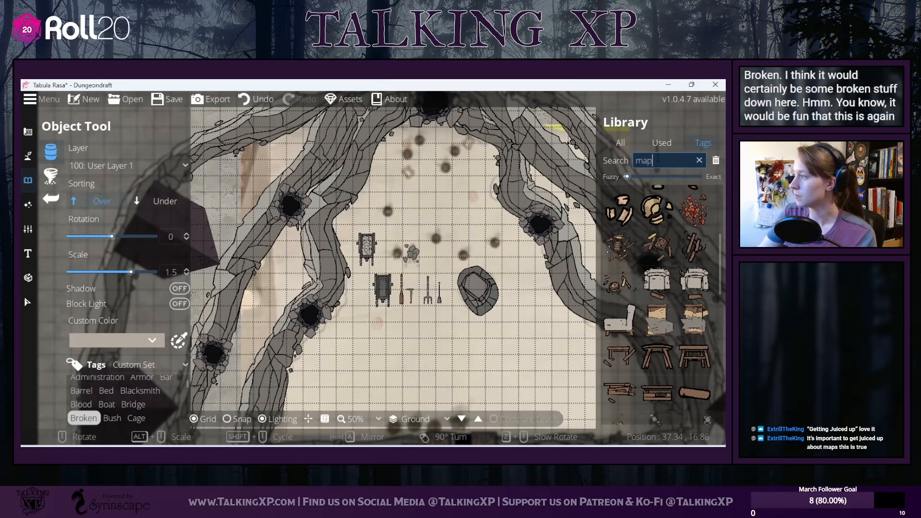
pyautogui.press('Return')
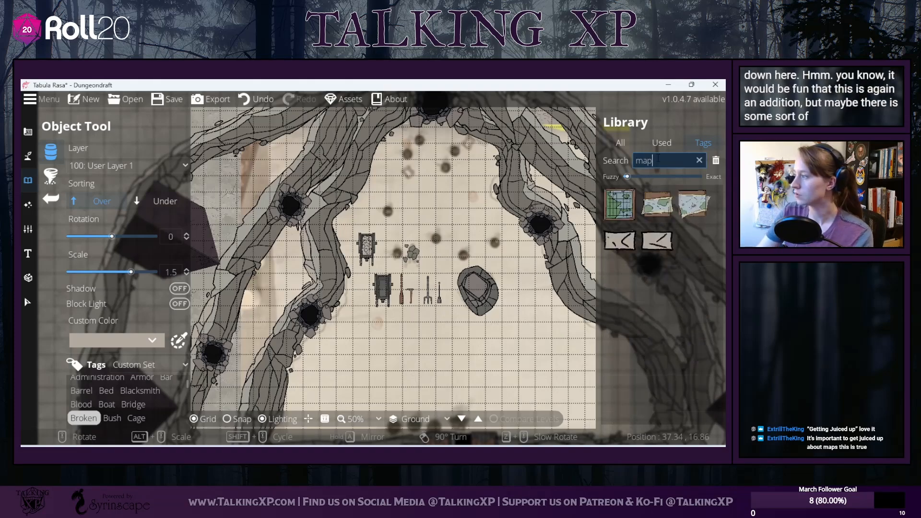
pyautogui.click(657, 204)
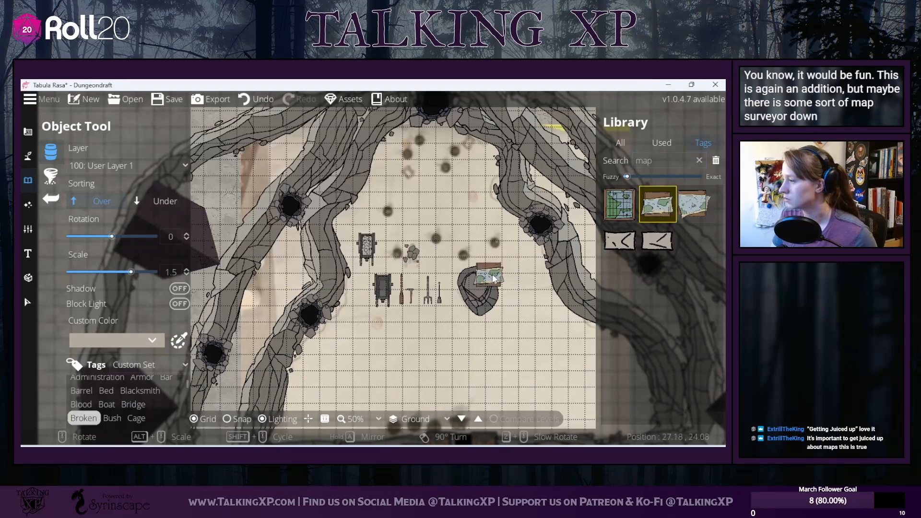
pyautogui.scroll(11, 544, 326)
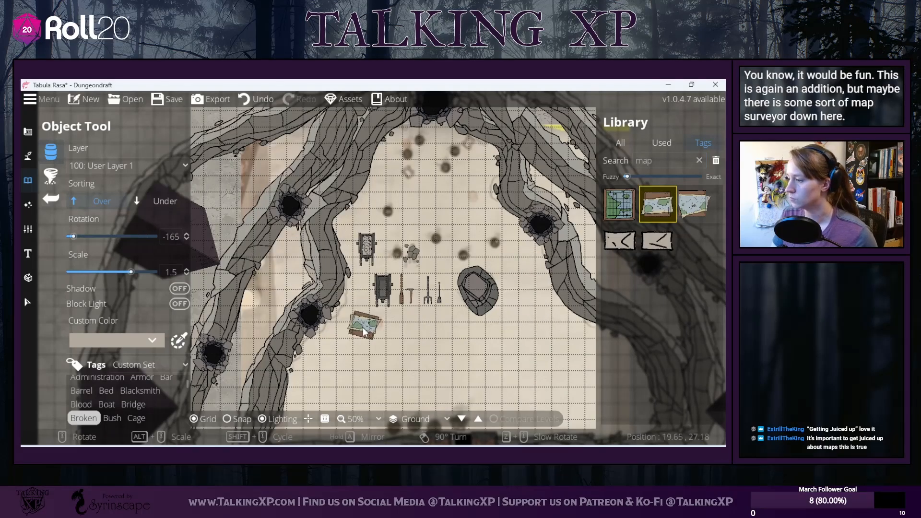
pyautogui.scroll(-2, 574, 346)
pyautogui.moveTo(573, 347); pyautogui.dragTo(440, 254)
pyautogui.click(435, 290)
pyautogui.moveTo(357, 275); pyautogui.dragTo(488, 340)
# Step: Search the library for "latern" and place the square lantern on the map sheet
pyautogui.moveTo(661, 162); pyautogui.dragTo(610, 154)
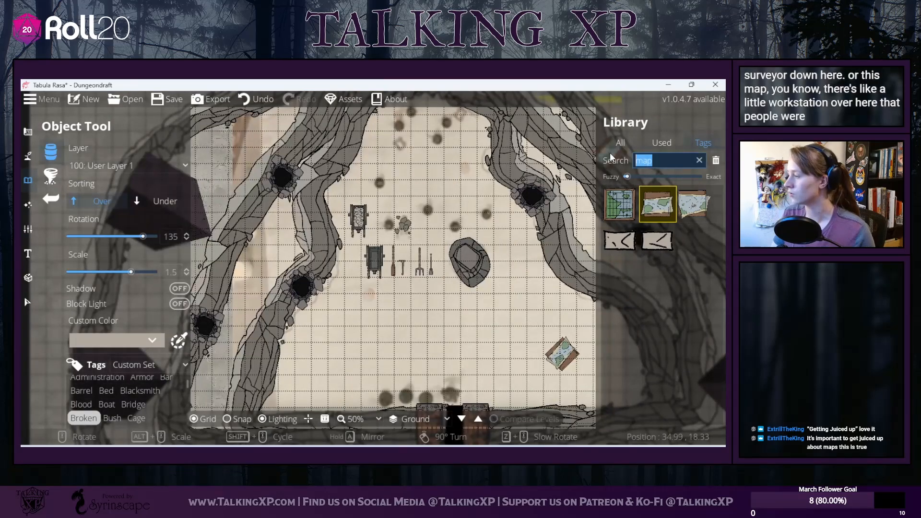
pyautogui.write('latern')
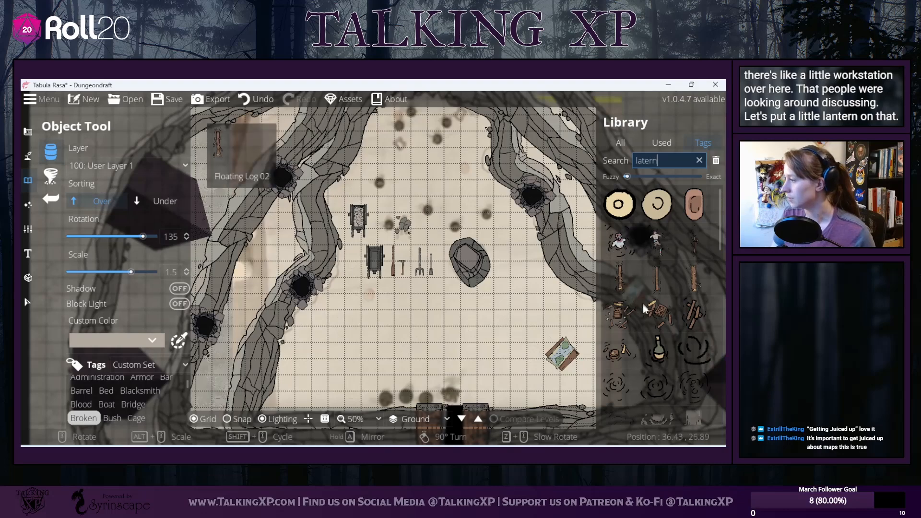
pyautogui.moveTo(644, 310)
pyautogui.scroll(-5, 650, 356)
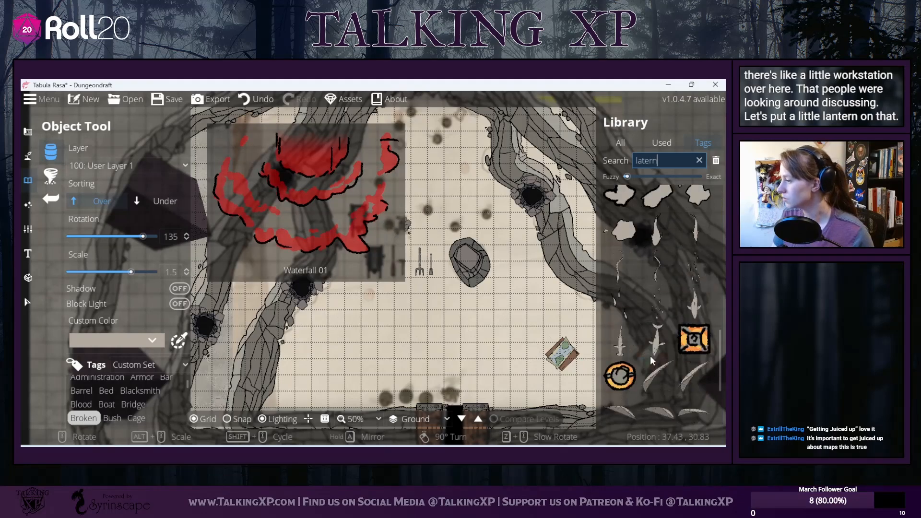
pyautogui.click(689, 225)
pyautogui.moveTo(577, 349); pyautogui.dragTo(523, 357)
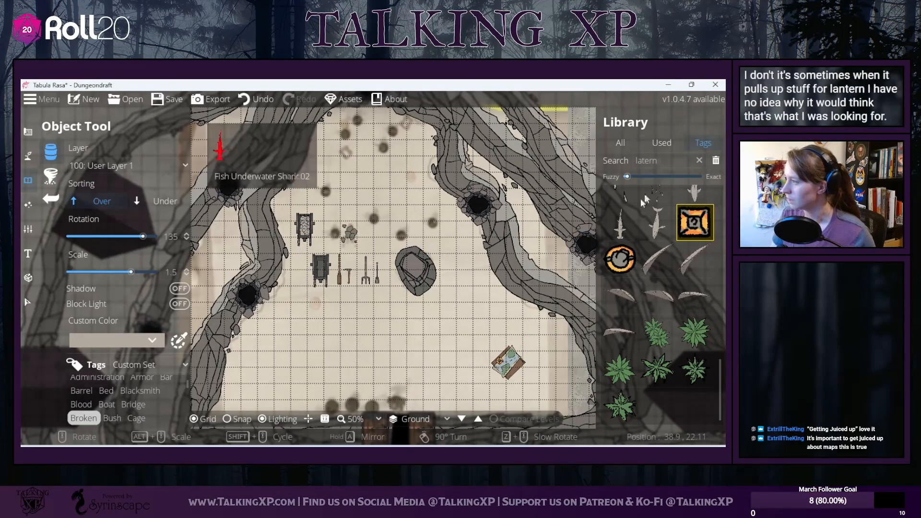
# Step: Search the library for a writing quill, using "quill" and the shorter "quil"
pyautogui.click(668, 160)
pyautogui.write('quil')
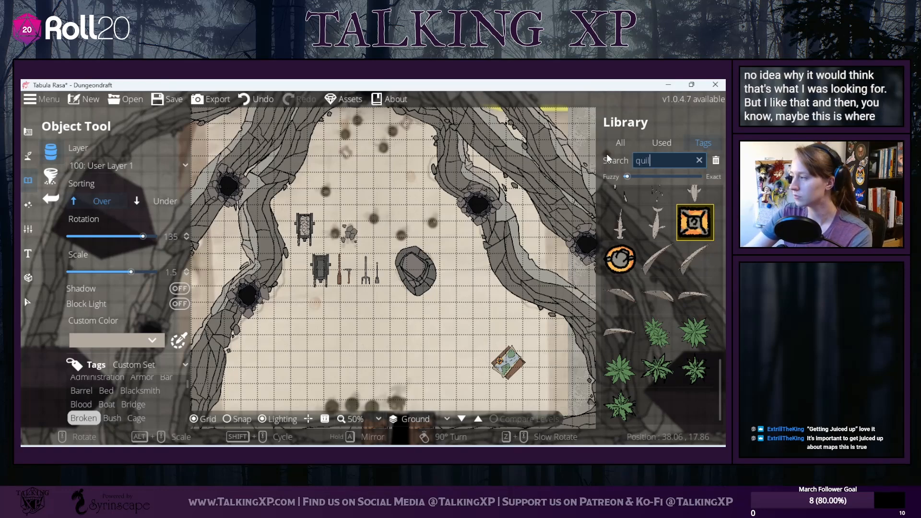
pyautogui.write('l')
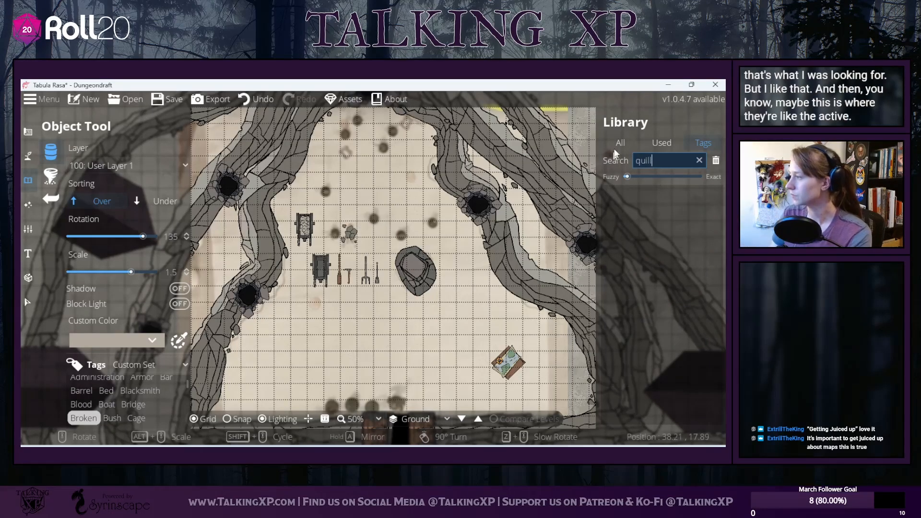
pyautogui.press('BackSpace')
pyautogui.press('BackSpace')
pyautogui.press('BackSpace')
pyautogui.press('BackSpace')
pyautogui.press('BackSpace')
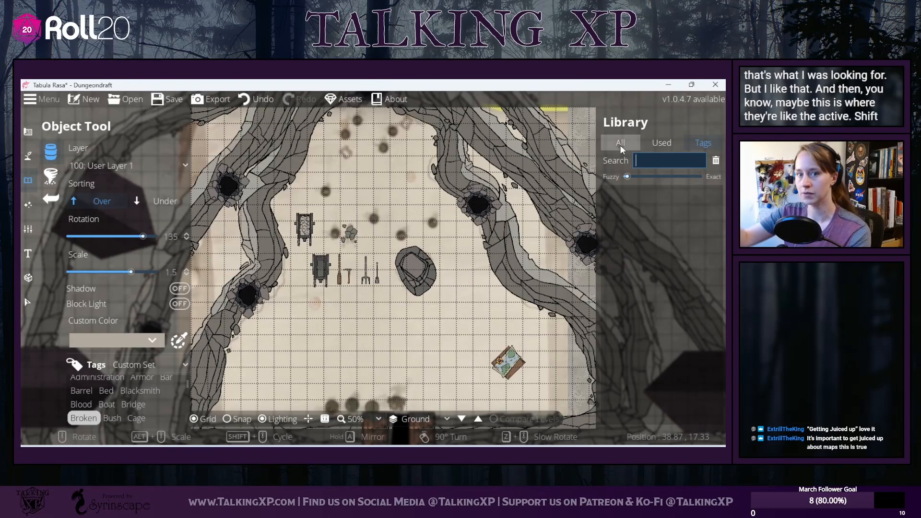
pyautogui.write('quil')
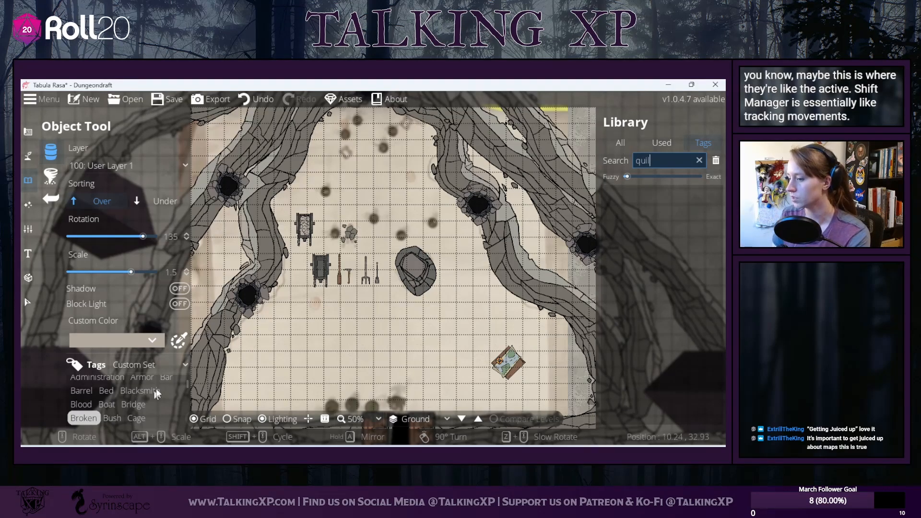
# Step: Switch the object tags to the Office set and place the inkwell with quill, custom-coloured black, on the map sheet
pyautogui.click(175, 366)
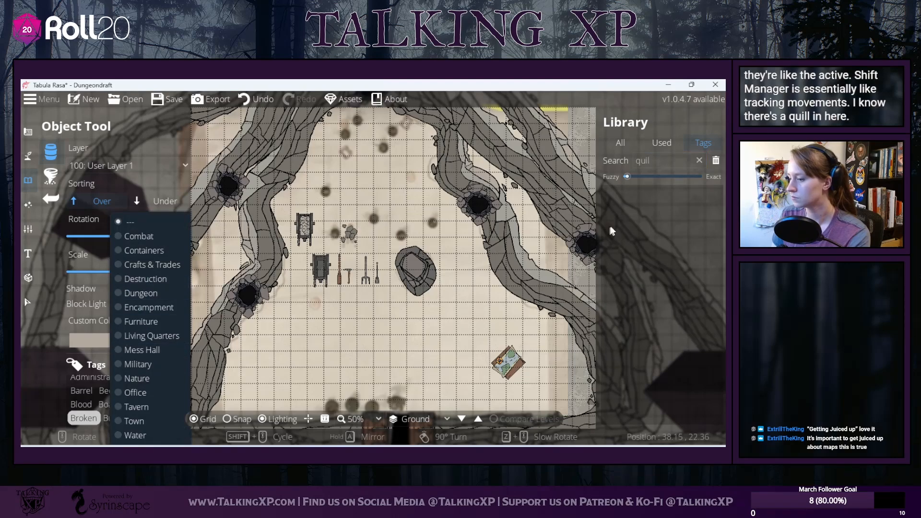
pyautogui.click(135, 393)
pyautogui.scroll(-3, 639, 331)
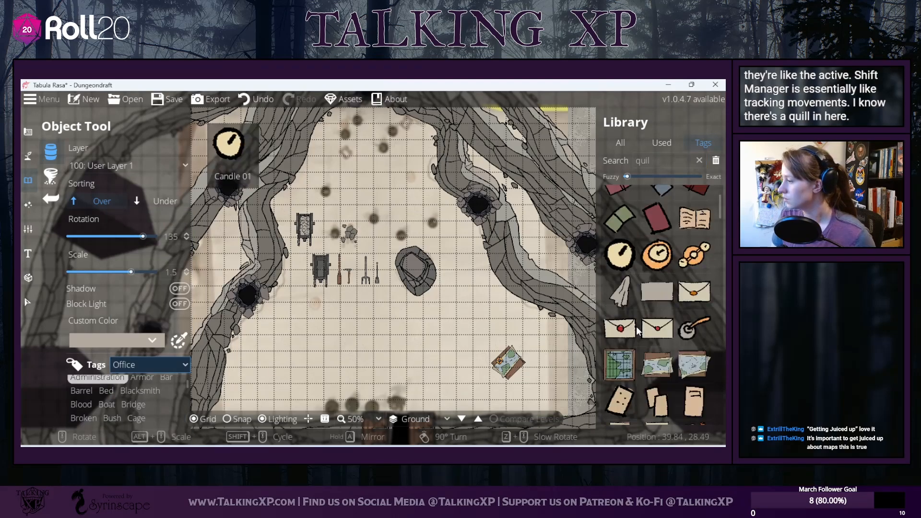
pyautogui.scroll(-1, 639, 331)
pyautogui.click(696, 299)
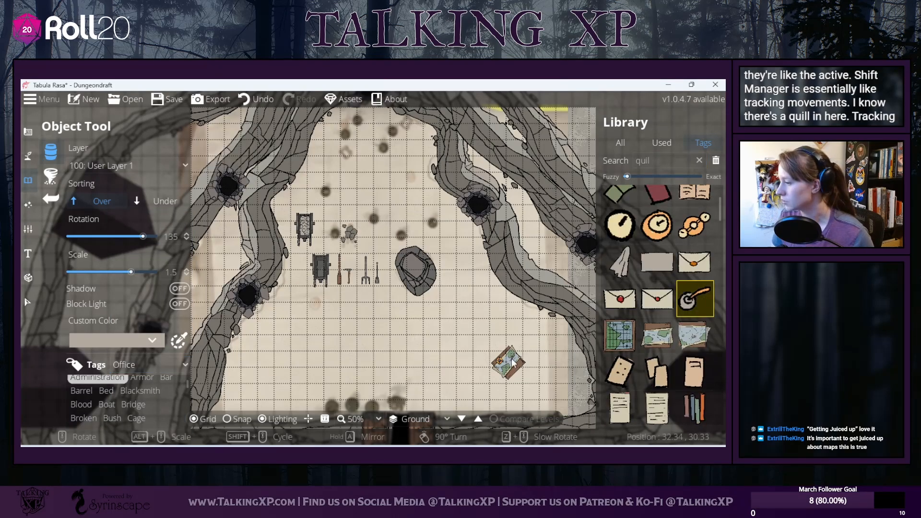
pyautogui.click(162, 342)
pyautogui.moveTo(197, 235); pyautogui.dragTo(72, 307)
pyautogui.click(207, 431)
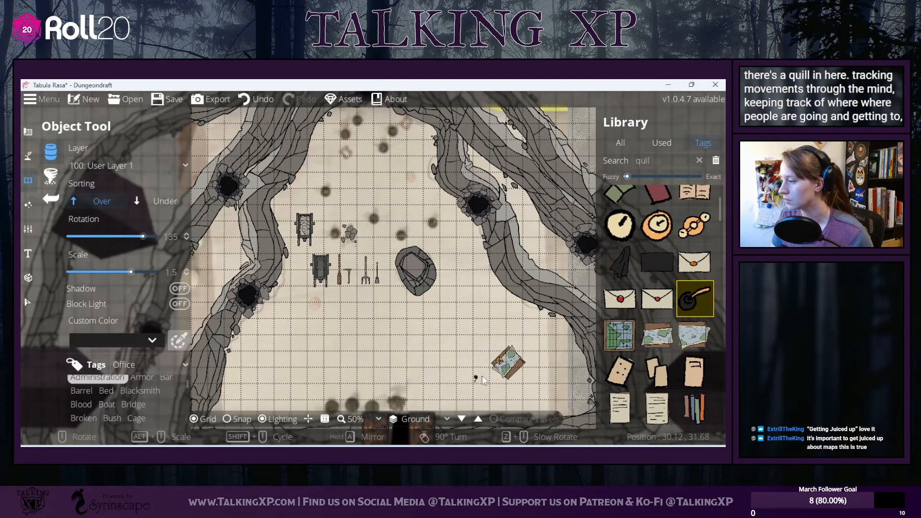
pyautogui.scroll(-6, 518, 370)
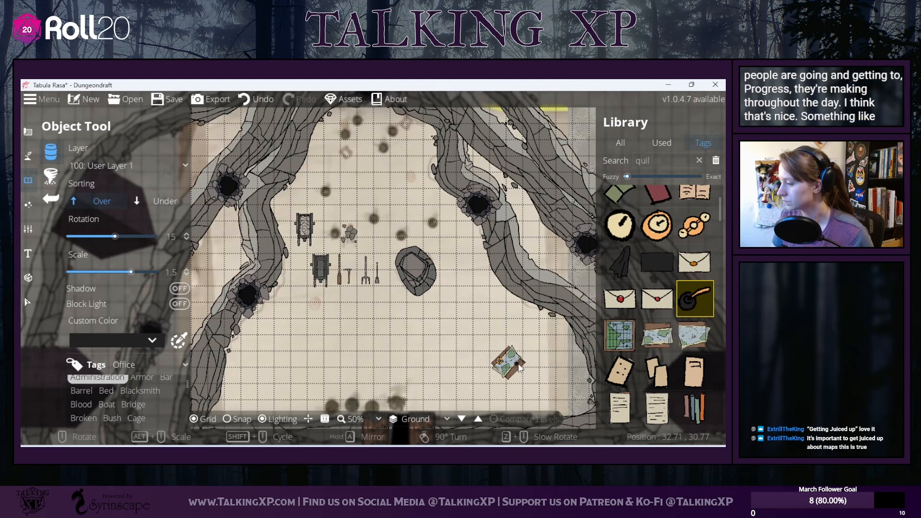
# Step: Place the written document sheet at the map workstation, rotated to -75 at scale 1.1, and look through the other Office objects
pyautogui.click(658, 408)
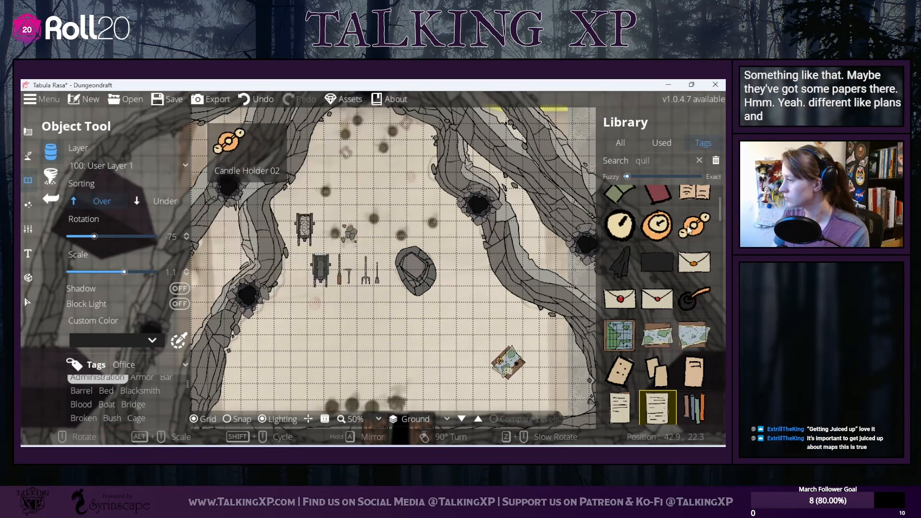
pyautogui.scroll(1, 683, 286)
pyautogui.scroll(1, 683, 285)
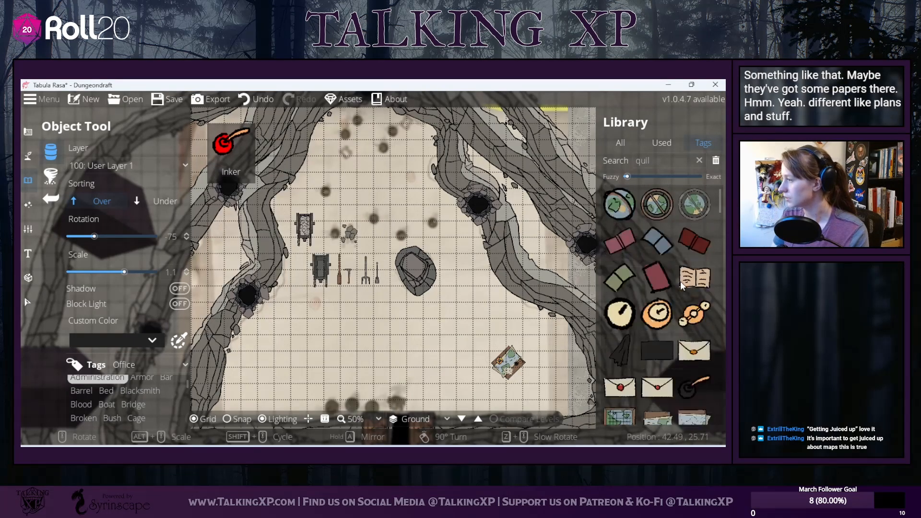
pyautogui.scroll(-5, 683, 286)
pyautogui.moveTo(414, 311); pyautogui.dragTo(440, 337)
# Step: Search the library for "ladder" and choose the taller ladder for placement
pyautogui.doubleClick(643, 161)
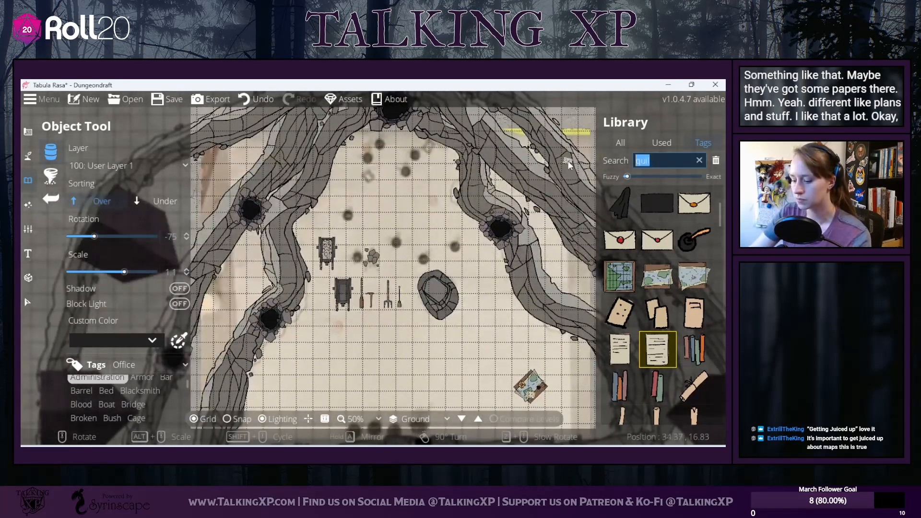
pyautogui.write('ladder')
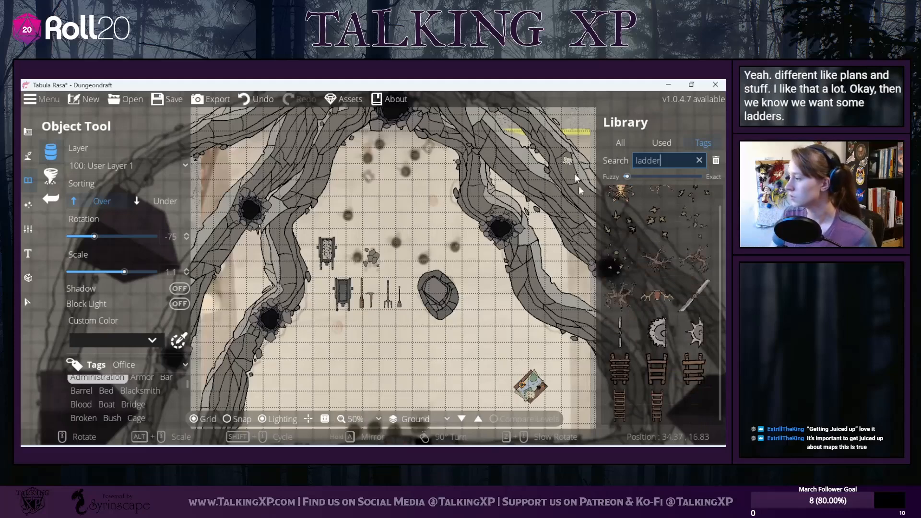
pyautogui.moveTo(405, 374); pyautogui.dragTo(440, 283)
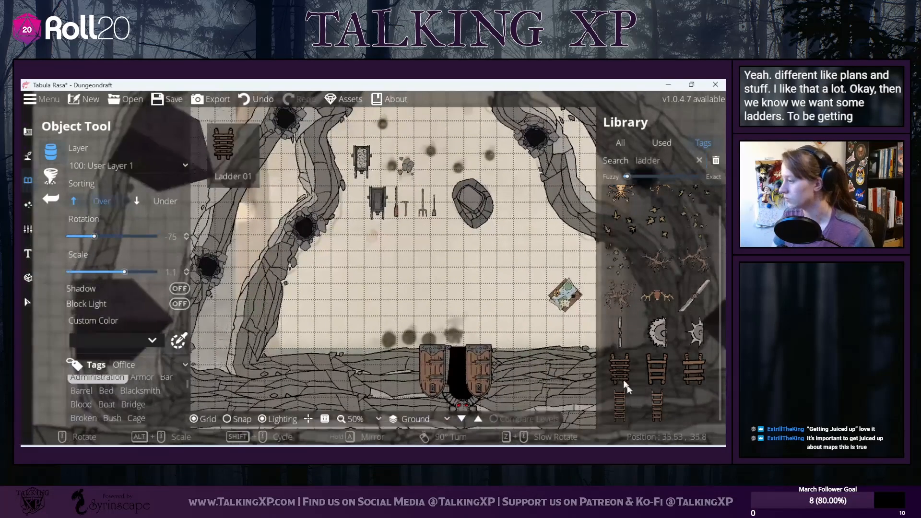
pyautogui.click(658, 404)
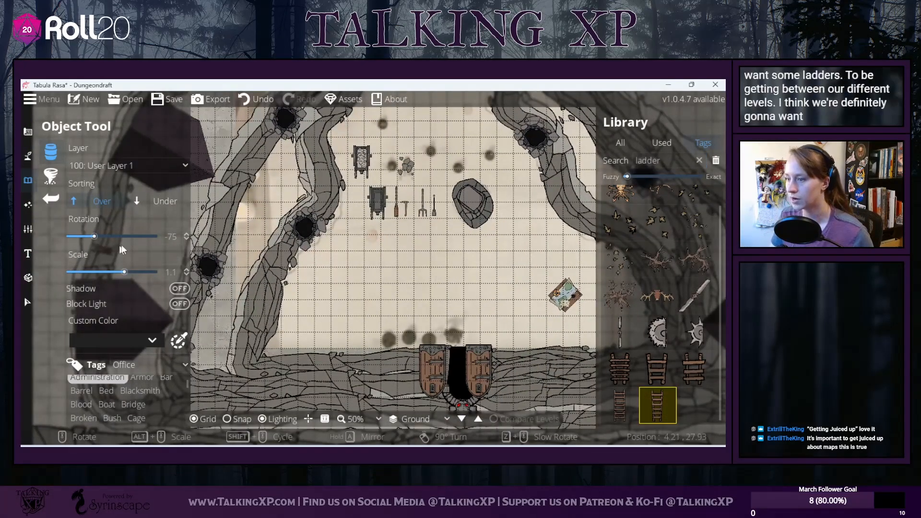
pyautogui.click(128, 165)
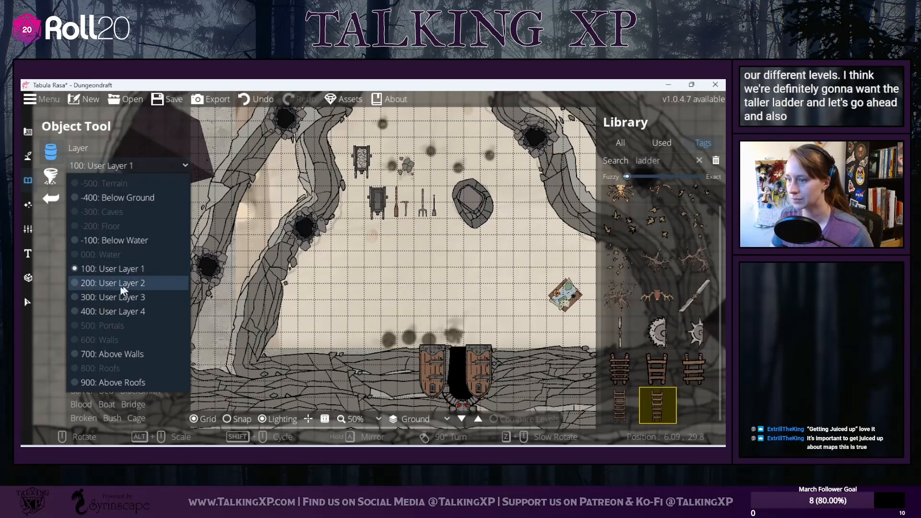
pyautogui.click(266, 317)
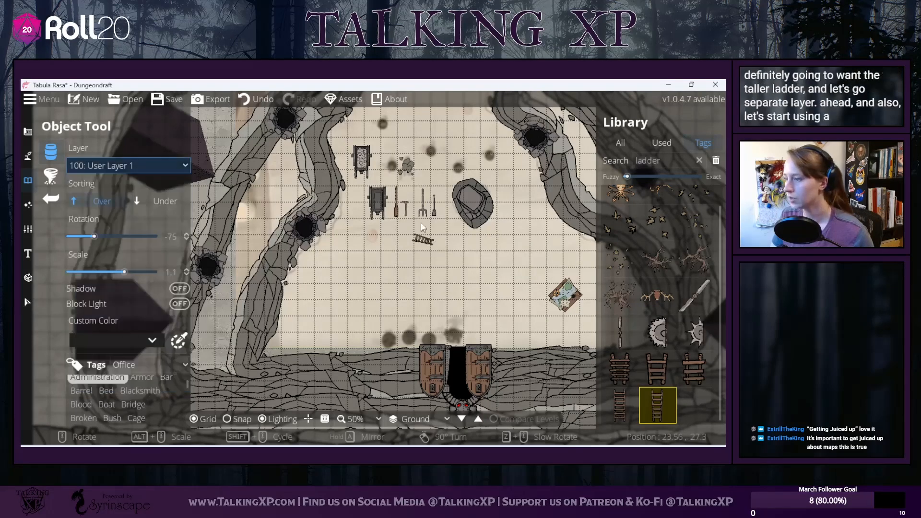
pyautogui.moveTo(418, 225); pyautogui.dragTo(438, 269)
# Step: Move the empty cart and the row of mining tools beside it to layer 200: User Layer 2
pyautogui.click(27, 302)
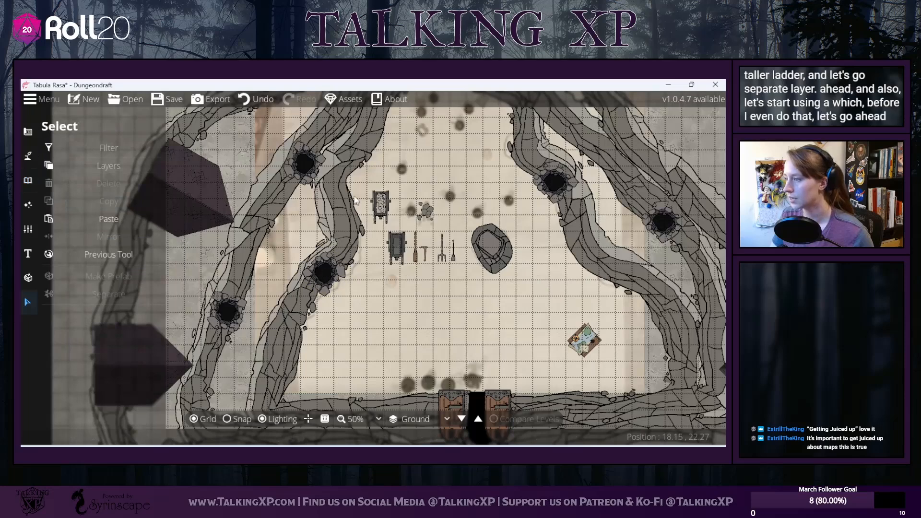
pyautogui.moveTo(363, 177); pyautogui.dragTo(382, 243)
pyautogui.moveTo(497, 320); pyautogui.dragTo(383, 229)
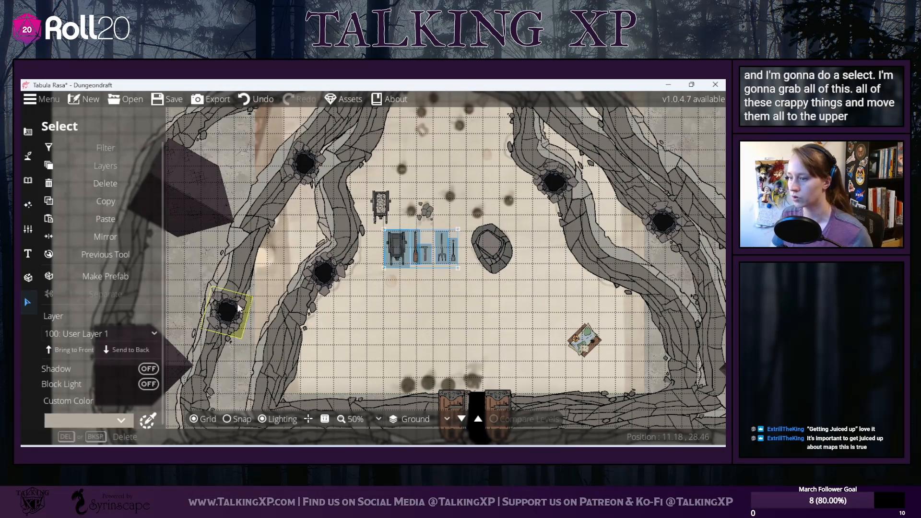
pyautogui.click(83, 338)
pyautogui.click(93, 338)
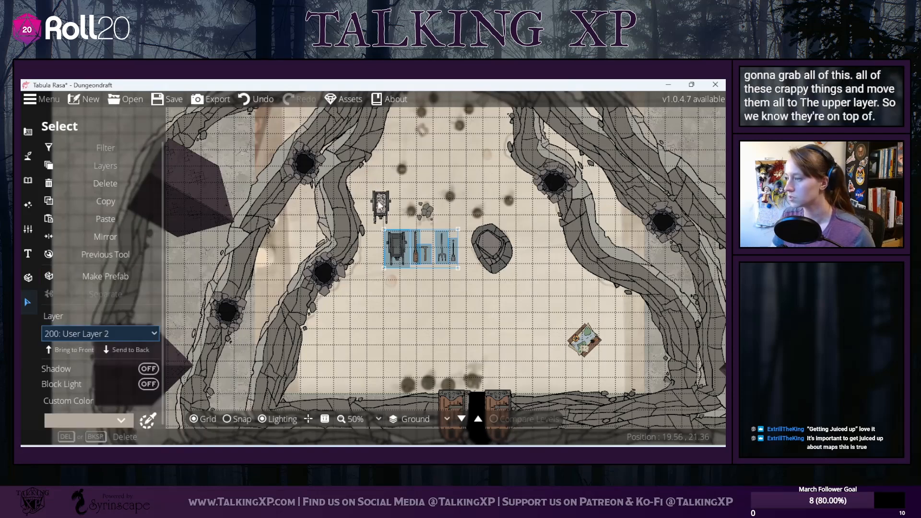
pyautogui.click(446, 168)
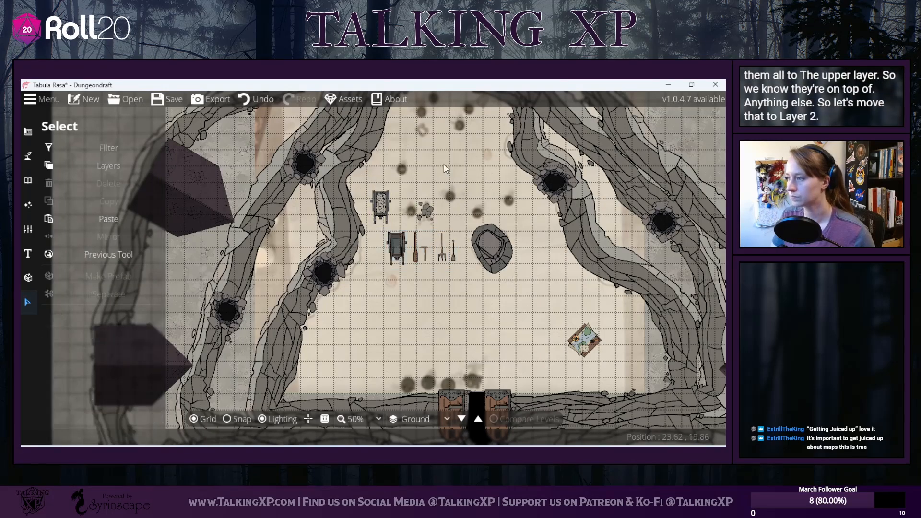
# Step: Move the rock-filled cart above the tools to layer 200: User Layer 2
pyautogui.click(383, 207)
pyautogui.click(84, 336)
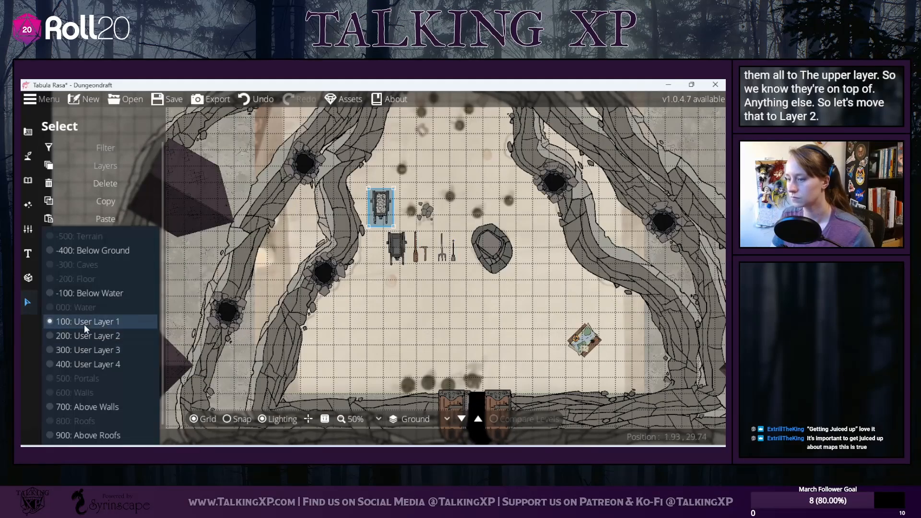
pyautogui.click(83, 336)
pyautogui.click(513, 356)
# Step: Move the map sheet and the props lying on it to layer 200: User Layer 2
pyautogui.moveTo(558, 313); pyautogui.dragTo(605, 359)
pyautogui.click(88, 337)
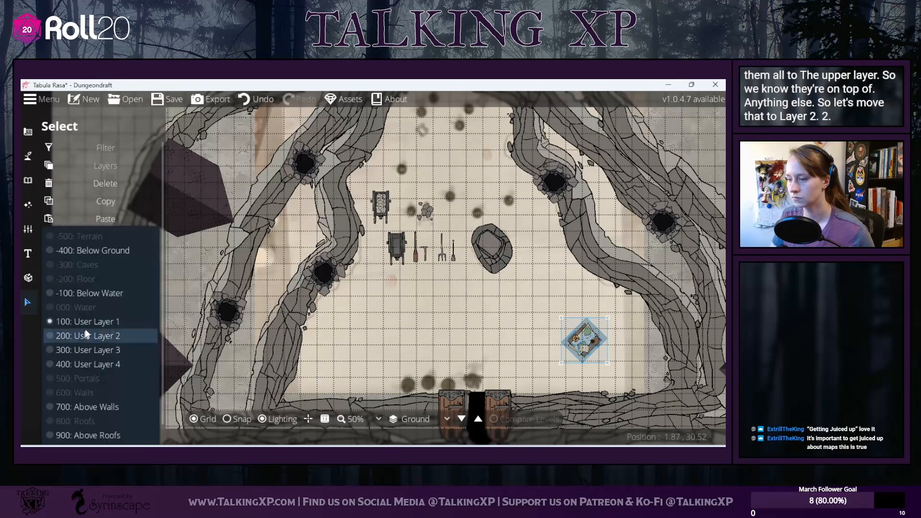
pyautogui.click(88, 336)
pyautogui.moveTo(431, 275); pyautogui.dragTo(372, 246)
pyautogui.click(330, 292)
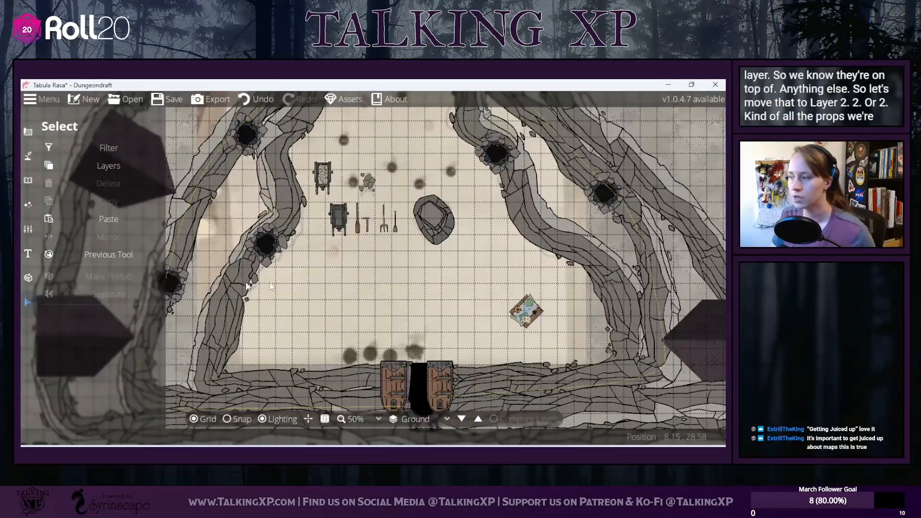
# Step: Place the tall ladder on layer 200: User Layer 2 across the lower end of the chamber's left inner wall, rotated -75 at scale 2.41
pyautogui.click(28, 179)
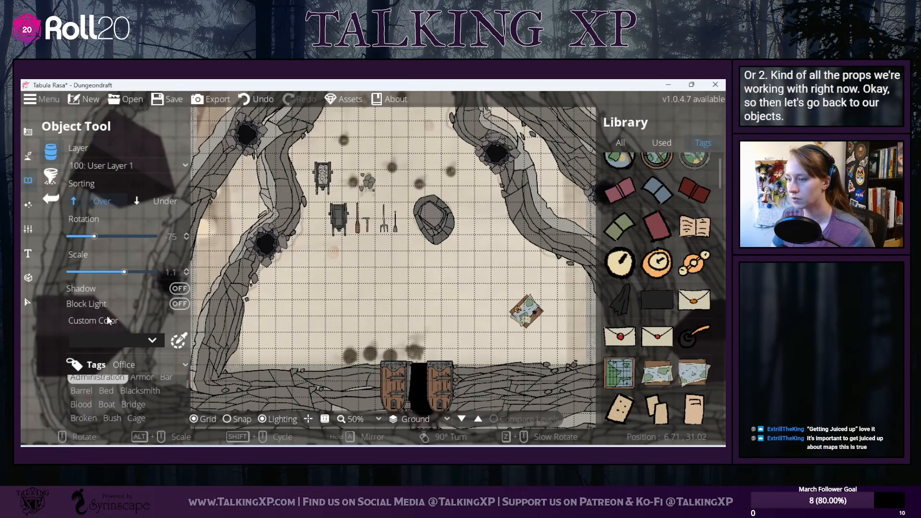
pyautogui.click(128, 166)
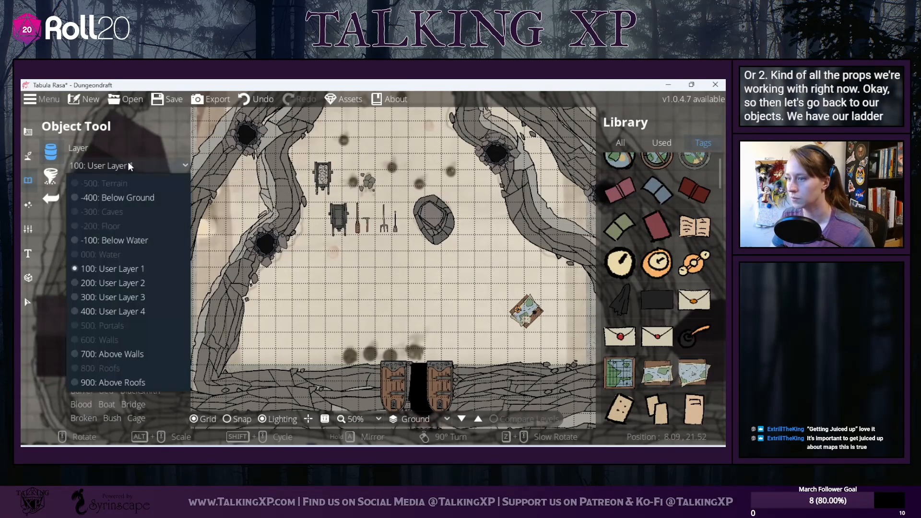
pyautogui.click(121, 279)
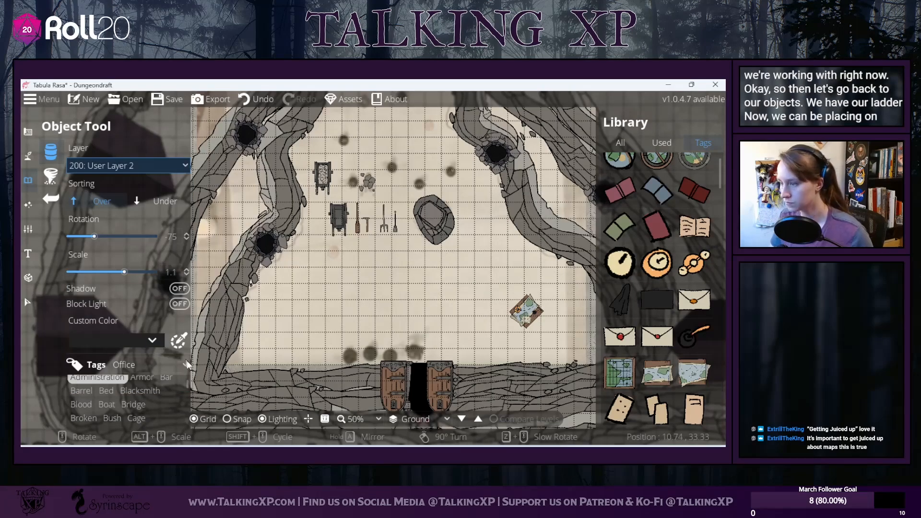
pyautogui.moveTo(282, 361); pyautogui.dragTo(363, 315)
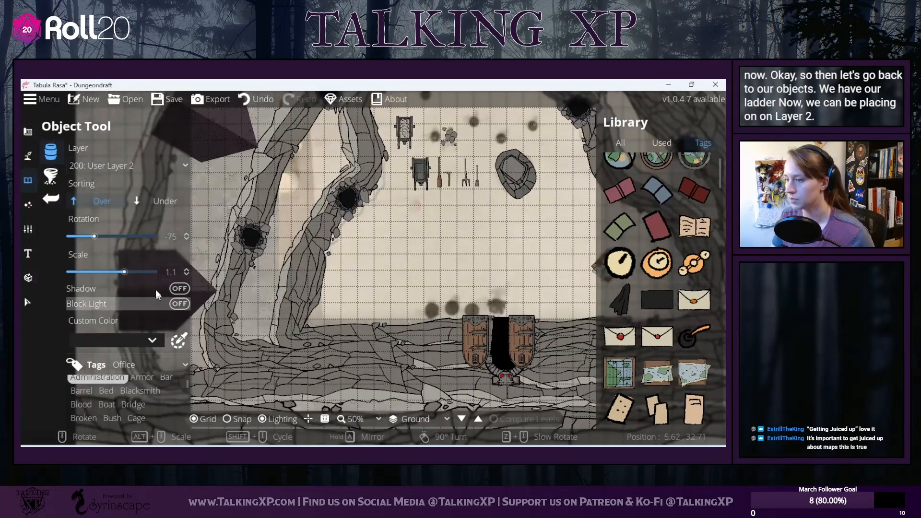
pyautogui.click(145, 272)
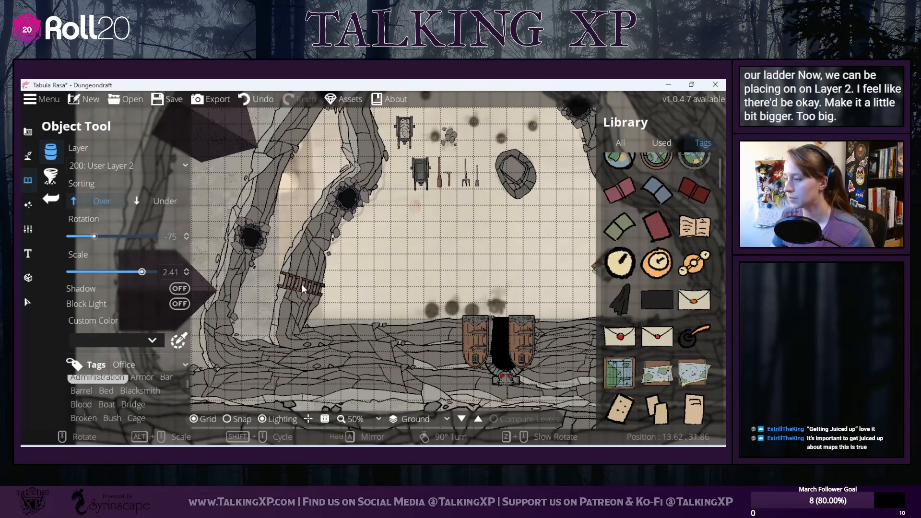
pyautogui.moveTo(301, 284); pyautogui.dragTo(285, 315)
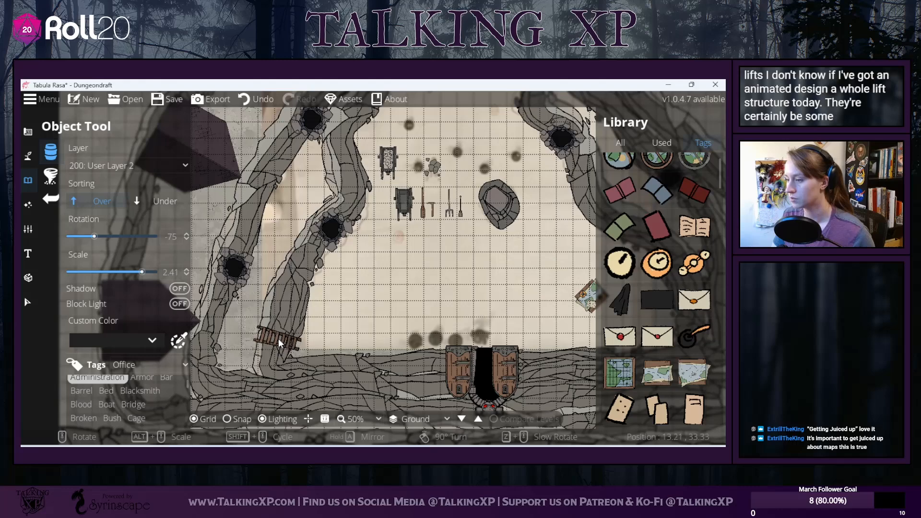
pyautogui.click(279, 339)
pyautogui.moveTo(294, 203); pyautogui.dragTo(343, 279)
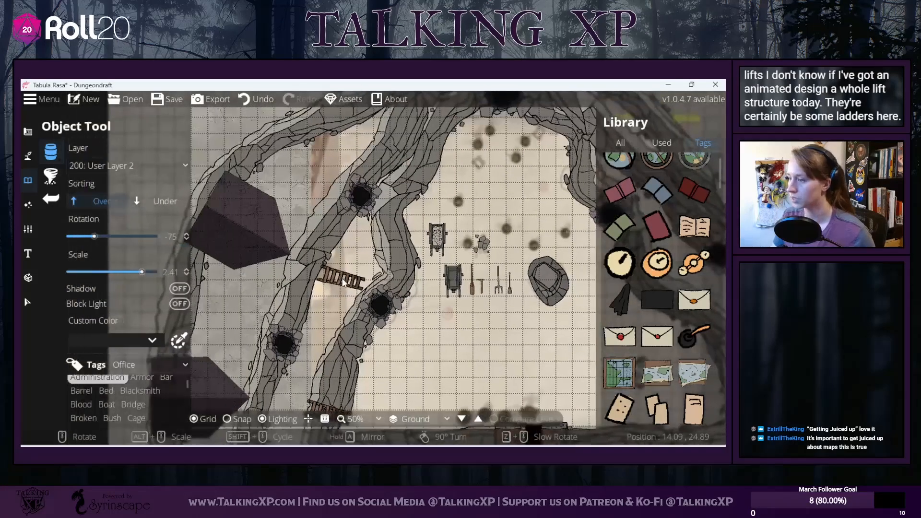
# Step: Place the tall ladder on layer 200: User Layer 2 across the middle of the chamber's right inner wall, rotated 45 at scale 2.41
pyautogui.moveTo(401, 272); pyautogui.dragTo(216, 337)
pyautogui.scroll(6, 406, 343)
pyautogui.scroll(2, 480, 379)
pyautogui.moveTo(480, 379); pyautogui.dragTo(387, 283)
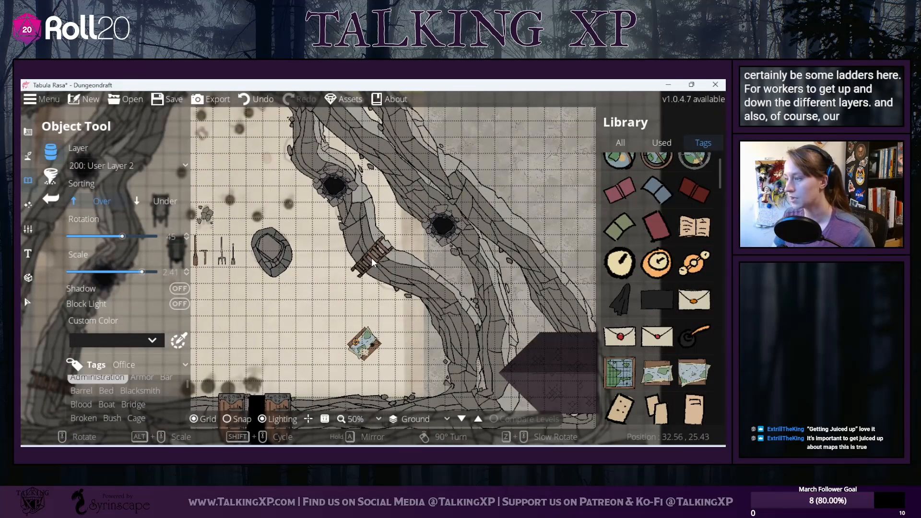
pyautogui.click(375, 258)
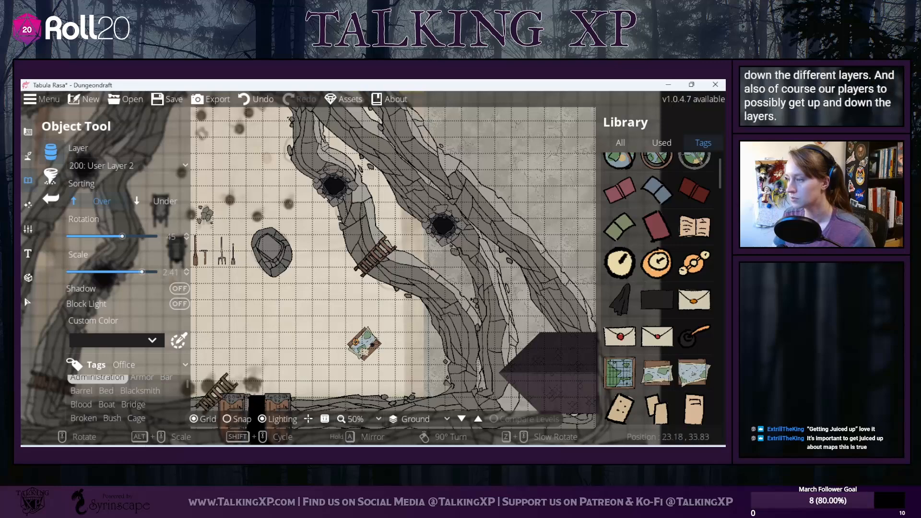
pyautogui.moveTo(276, 355); pyautogui.dragTo(382, 325)
pyautogui.moveTo(239, 278); pyautogui.dragTo(371, 330)
pyautogui.rightClick(264, 251)
pyautogui.scroll(-2, 253, 311)
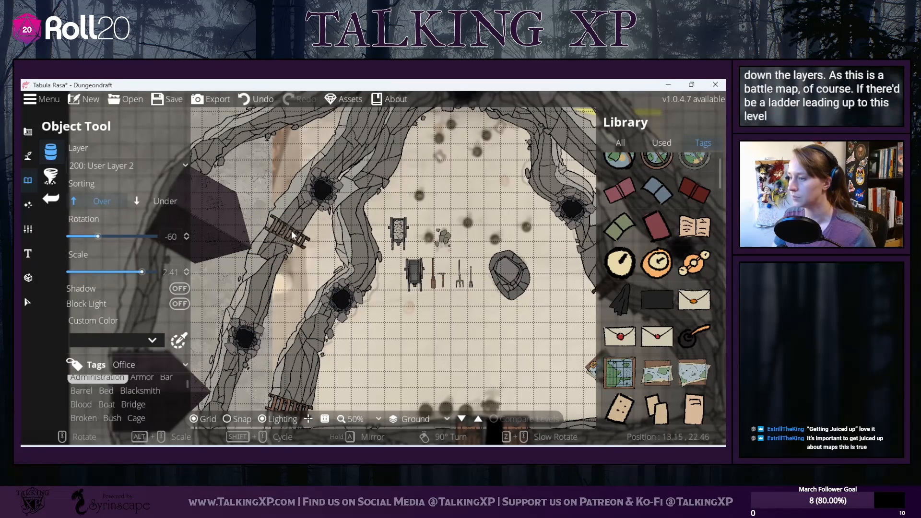
pyautogui.moveTo(226, 315); pyautogui.dragTo(411, 196)
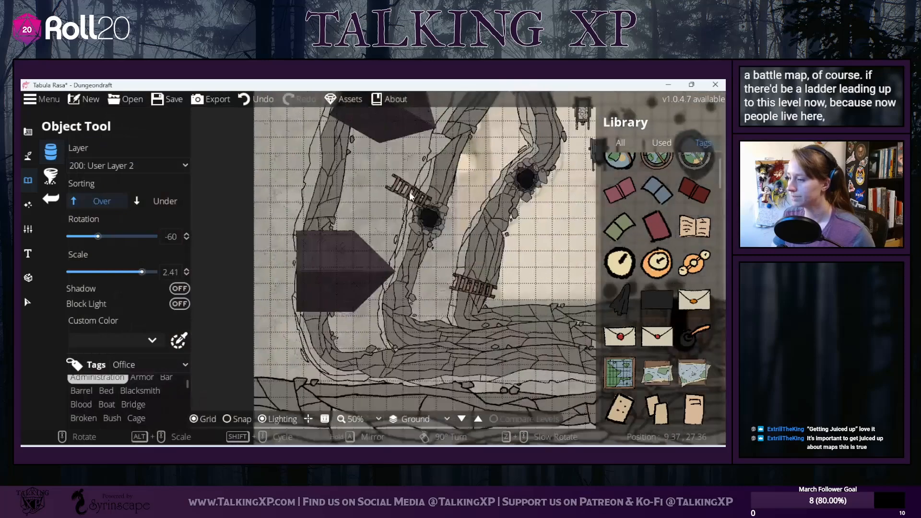
pyautogui.scroll(-4, 324, 364)
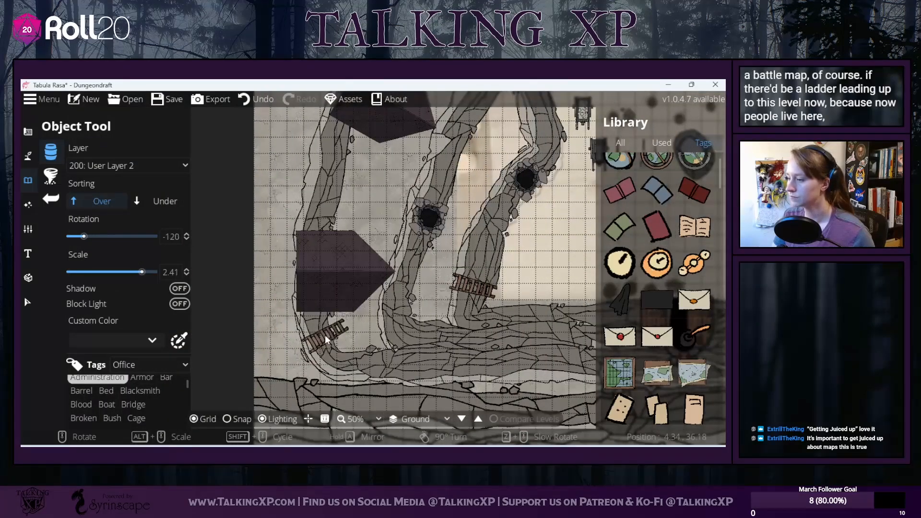
pyautogui.moveTo(444, 298); pyautogui.dragTo(153, 374)
pyautogui.moveTo(338, 307); pyautogui.dragTo(587, 300)
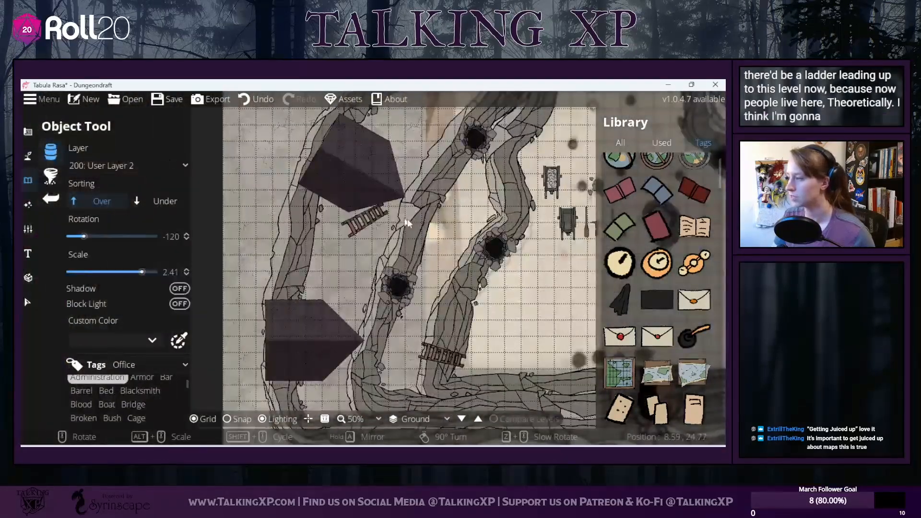
pyautogui.moveTo(355, 239); pyautogui.dragTo(199, 249)
pyautogui.moveTo(491, 313); pyautogui.dragTo(403, 324)
# Step: Place the Crane prefab from the Examples set upright on the open ground beyond the cave's right outer wall, above the dark angular shape
pyautogui.click(29, 229)
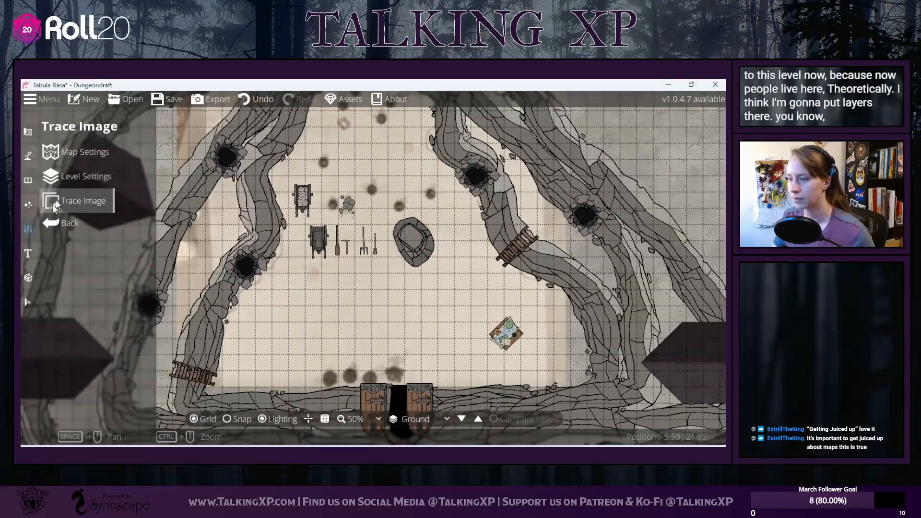
pyautogui.click(33, 277)
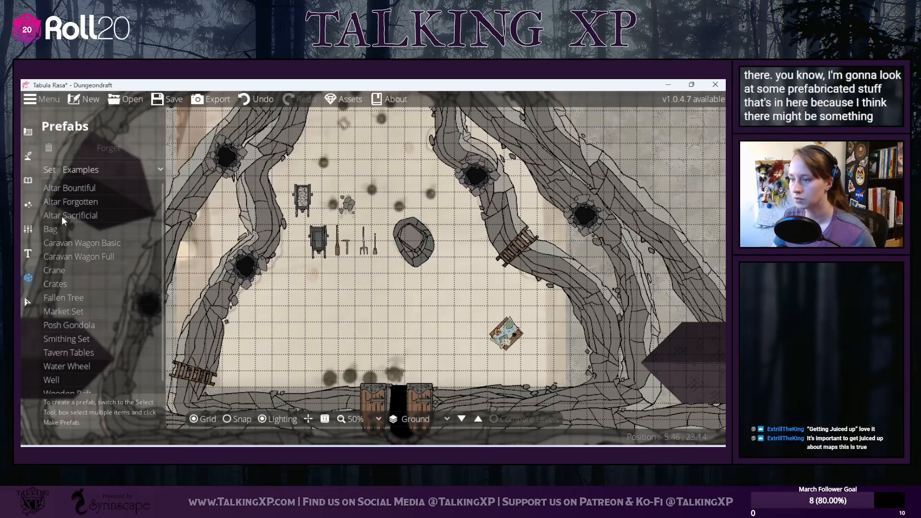
pyautogui.click(51, 231)
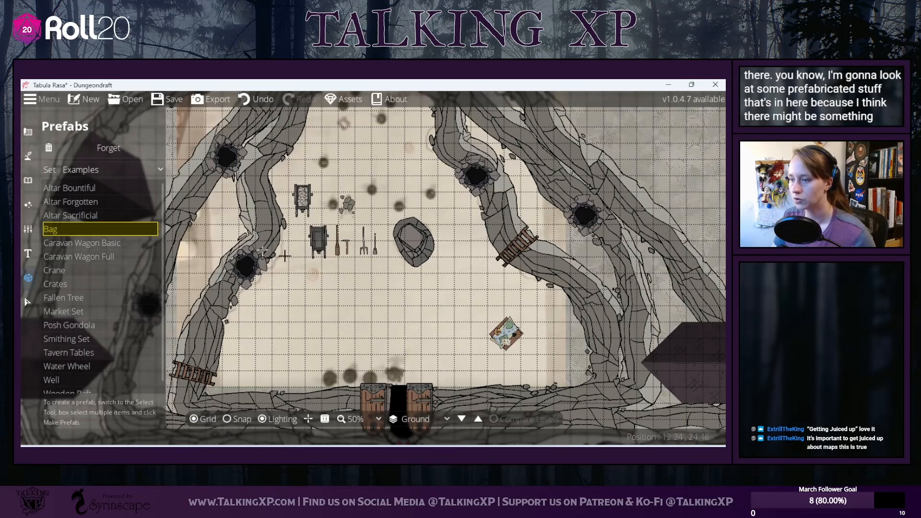
pyautogui.click(64, 215)
pyautogui.click(57, 270)
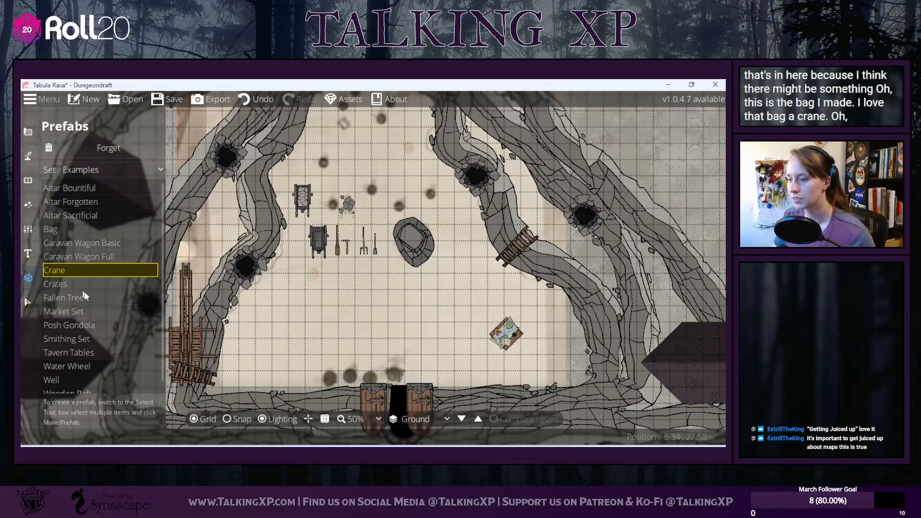
pyautogui.moveTo(455, 322); pyautogui.dragTo(369, 344)
pyautogui.click(655, 191)
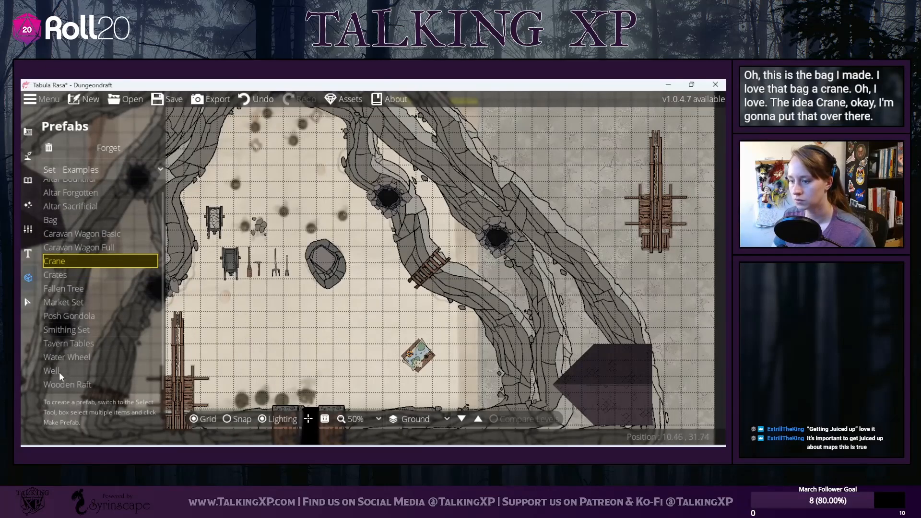
# Step: Choose the Well prefab from the Examples set for placement
pyautogui.click(59, 372)
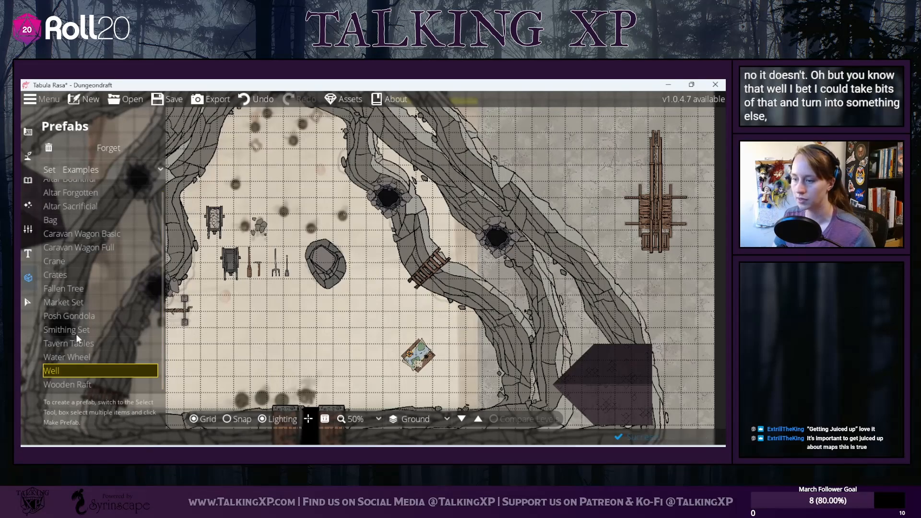
# Step: Preview example prefabs such as Smithing Set, Crates, Bag, Tavern Tables and Wooden Raft for pieces that suit the map
pyautogui.click(129, 329)
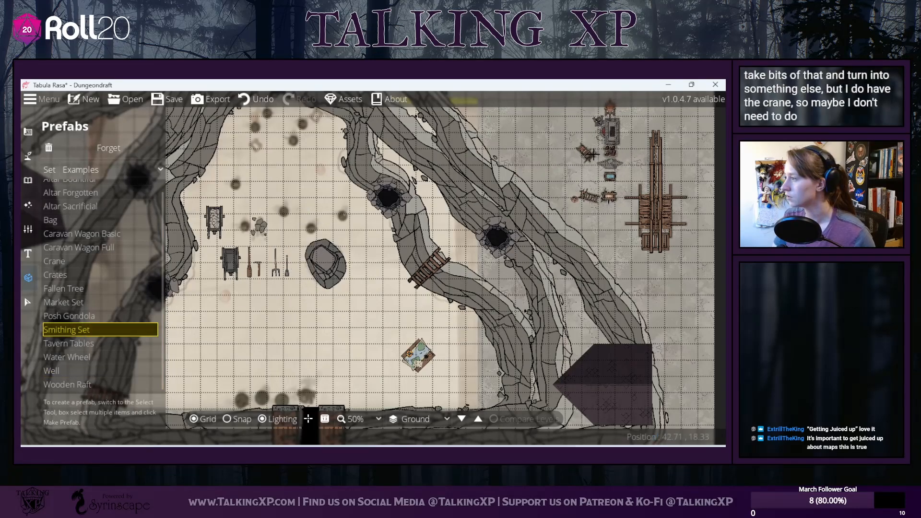
pyautogui.moveTo(594, 155); pyautogui.dragTo(579, 194)
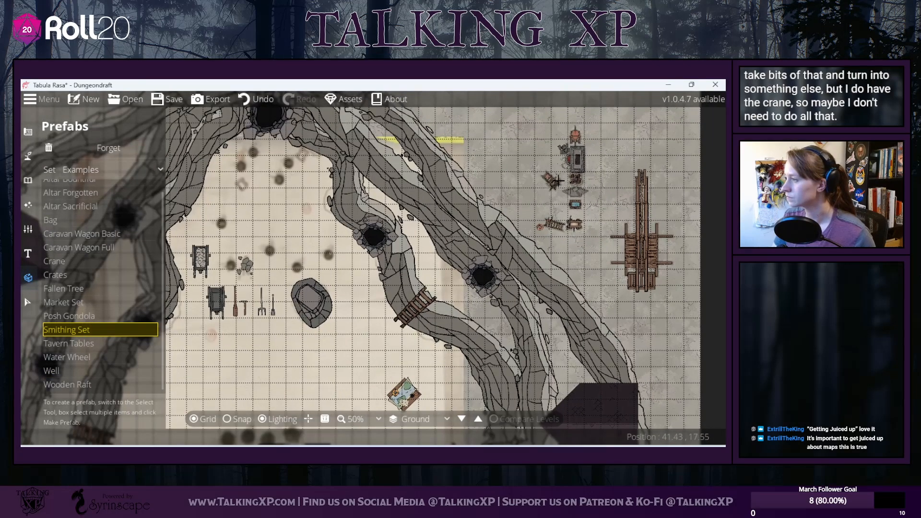
pyautogui.click(252, 286)
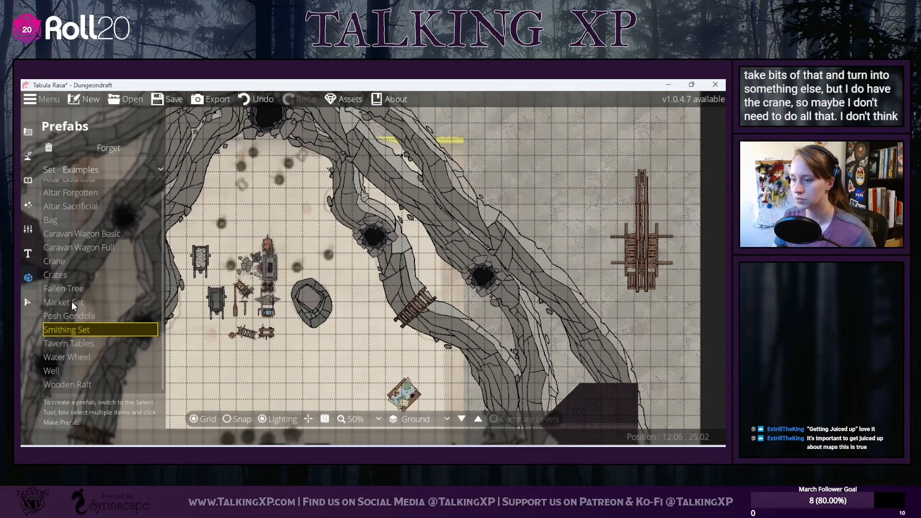
pyautogui.click(67, 275)
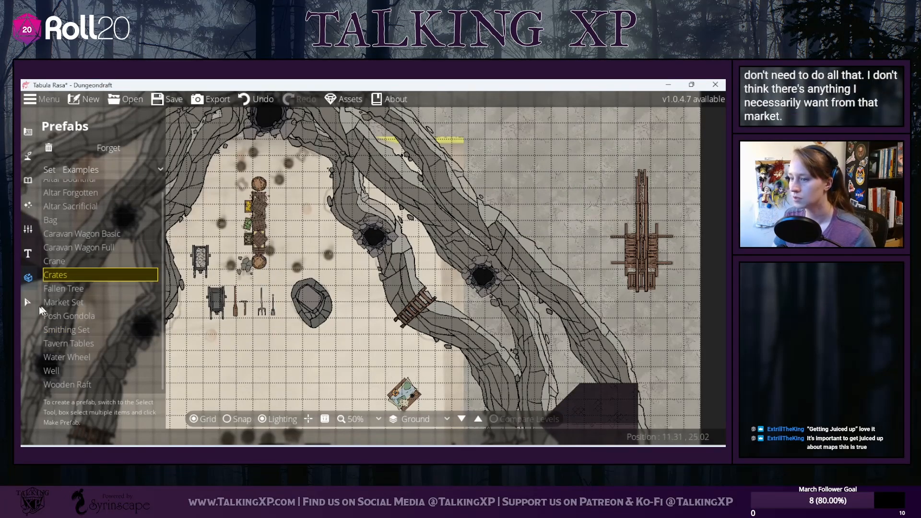
pyautogui.click(78, 261)
pyautogui.click(92, 245)
pyautogui.click(88, 234)
pyautogui.click(84, 221)
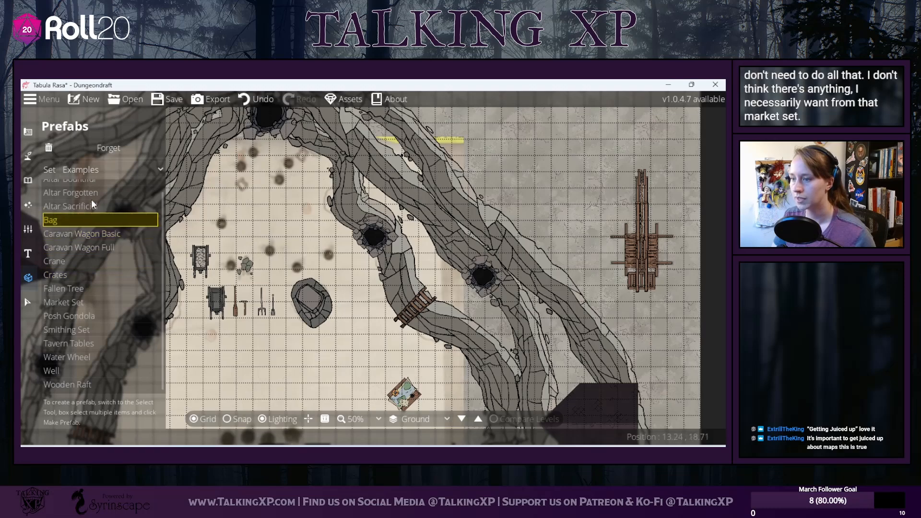
pyautogui.click(92, 201)
pyautogui.click(87, 345)
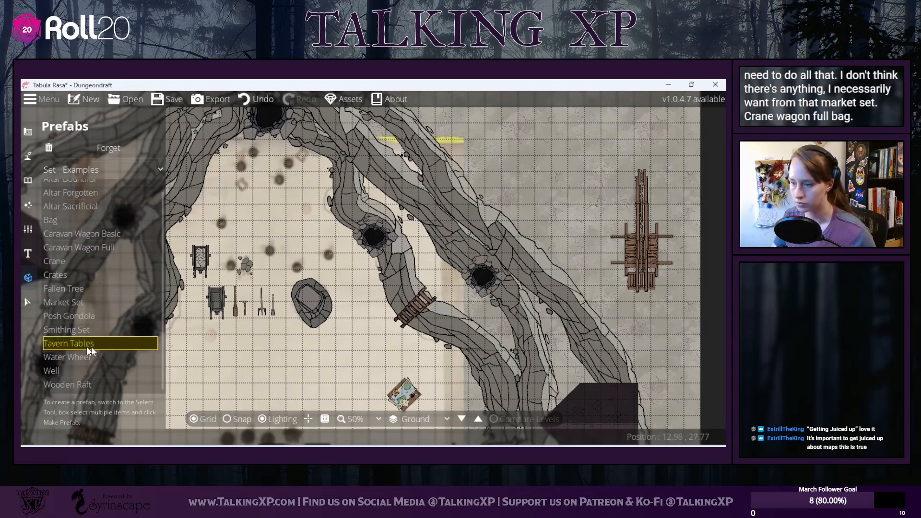
pyautogui.click(96, 386)
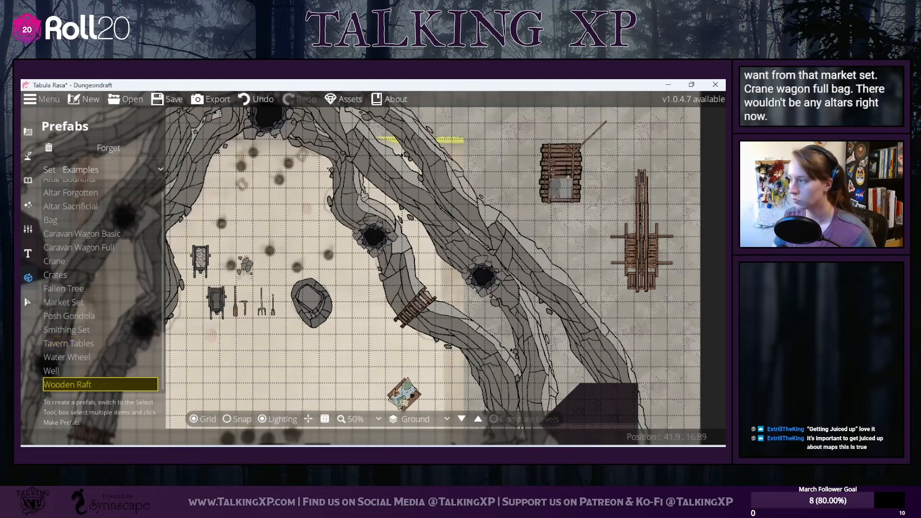
# Step: Move the crane from the map's right side onto the thick rock wall left of the double gate
pyautogui.moveTo(277, 346); pyautogui.dragTo(450, 332)
pyautogui.click(27, 303)
pyautogui.moveTo(502, 358); pyautogui.dragTo(310, 354)
pyautogui.click(622, 210)
pyautogui.moveTo(397, 288); pyautogui.dragTo(440, 210)
pyautogui.moveTo(667, 169); pyautogui.dragTo(263, 299)
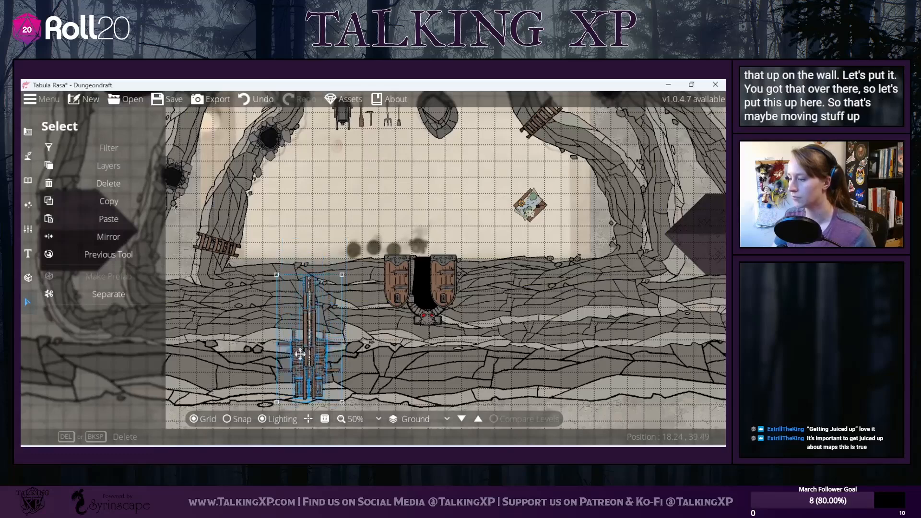
# Step: Enlarge the crane and adjust its position so its arm reaches just past the wall's upper edge into the courtyard
pyautogui.moveTo(300, 349); pyautogui.dragTo(298, 363)
pyautogui.moveTo(342, 285); pyautogui.dragTo(350, 258)
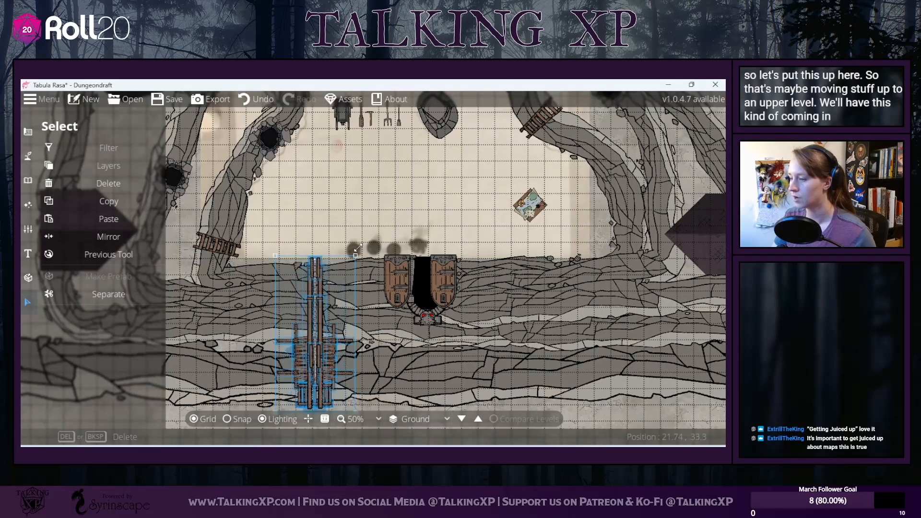
pyautogui.moveTo(310, 332)
pyautogui.mouseDown()
pyautogui.moveTo(307, 377)
pyautogui.moveTo(313, 329)
pyautogui.mouseUp()
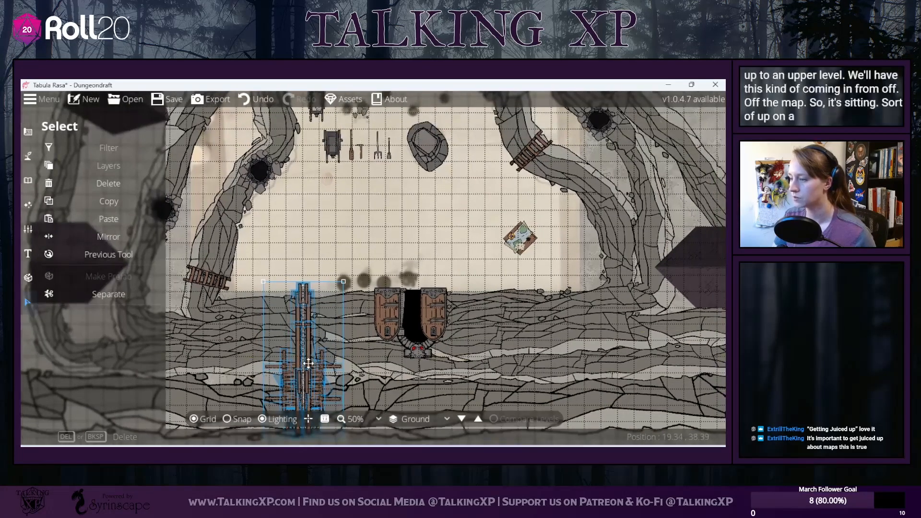
pyautogui.moveTo(308, 364); pyautogui.dragTo(306, 355)
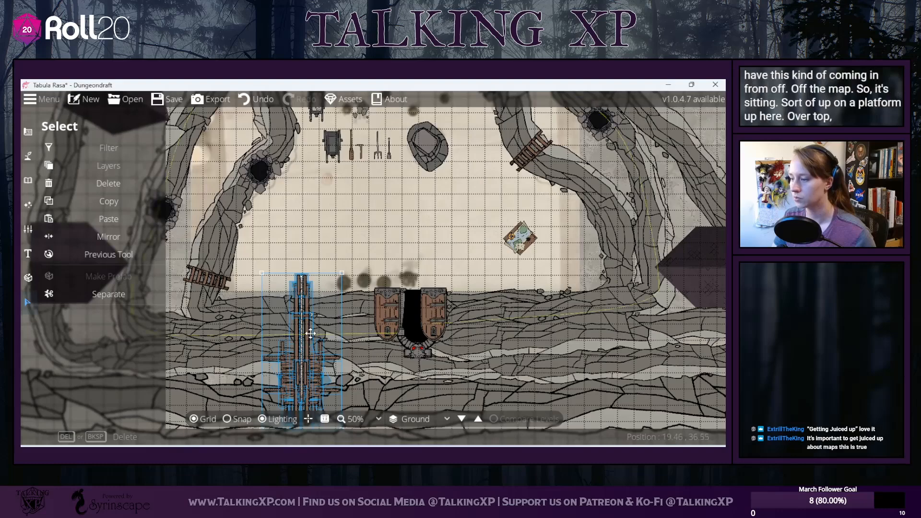
pyautogui.click(360, 238)
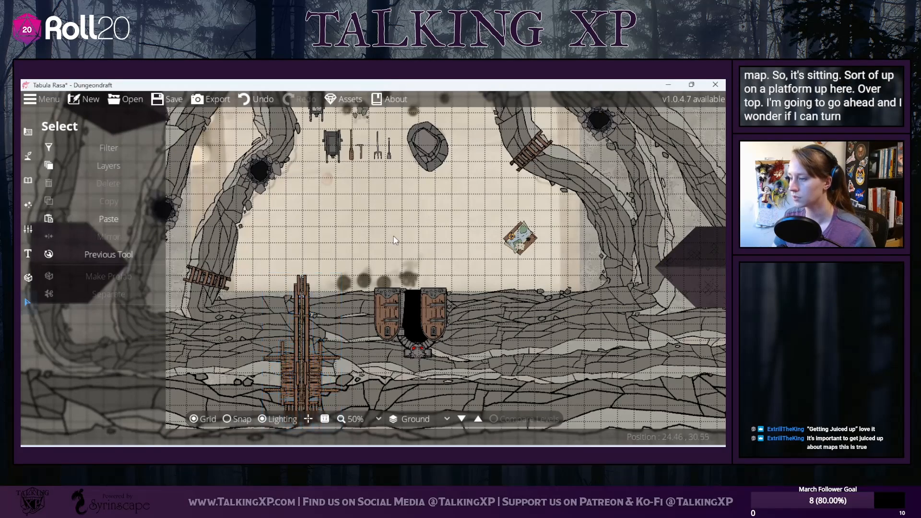
# Step: Search the full object library for "stone" and browse for a base to put under the crane
pyautogui.scroll(-1, 377, 359)
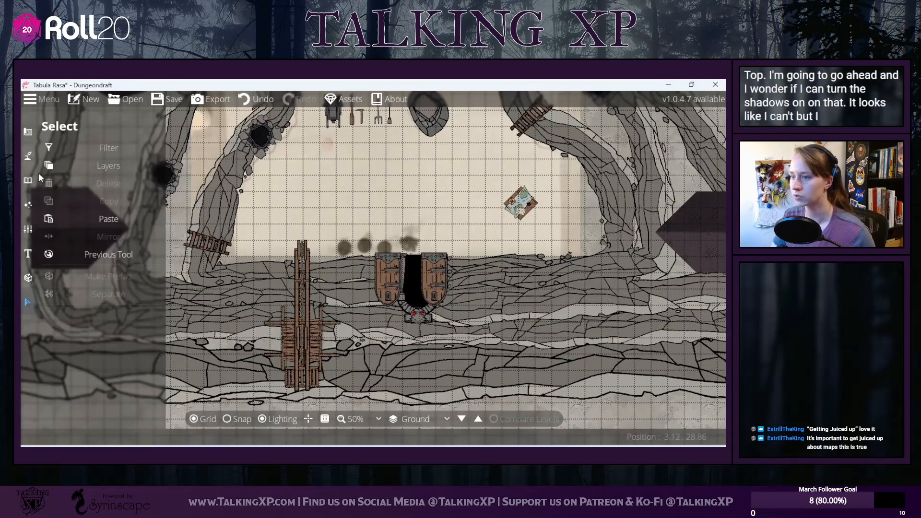
pyautogui.click(27, 181)
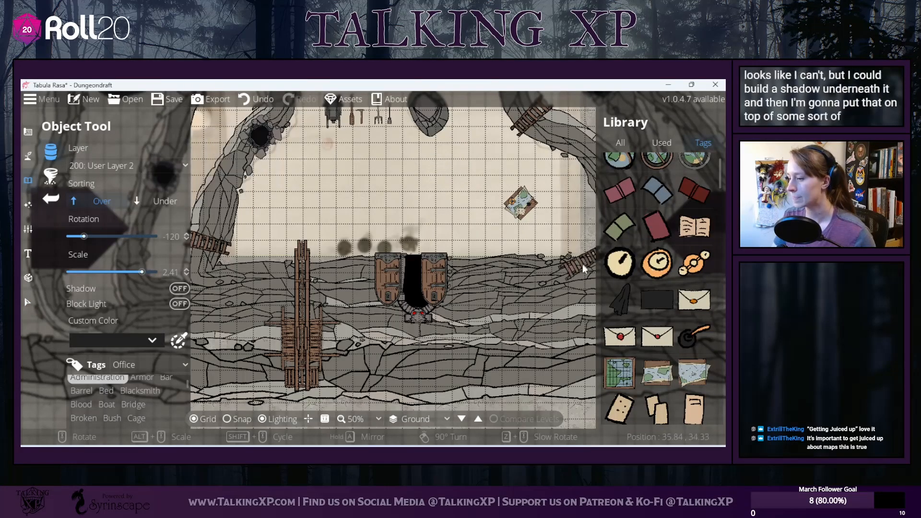
pyautogui.click(629, 140)
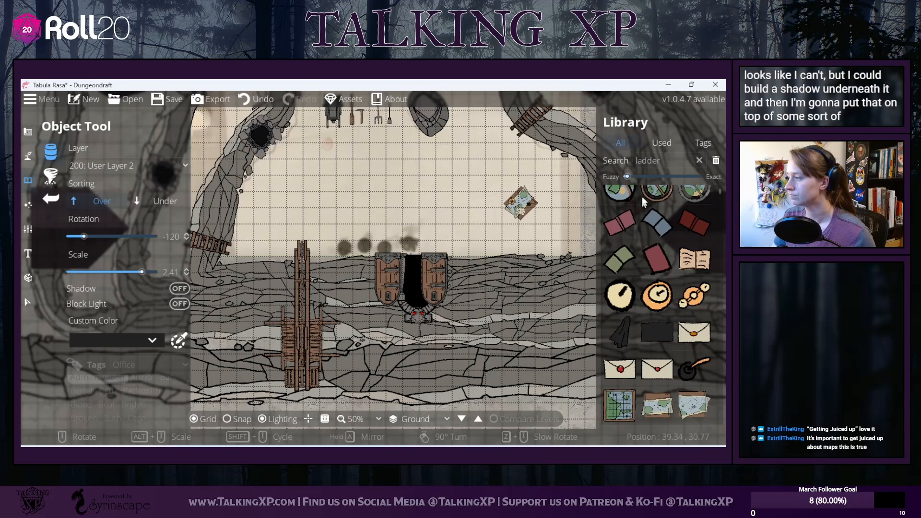
pyautogui.click(638, 160)
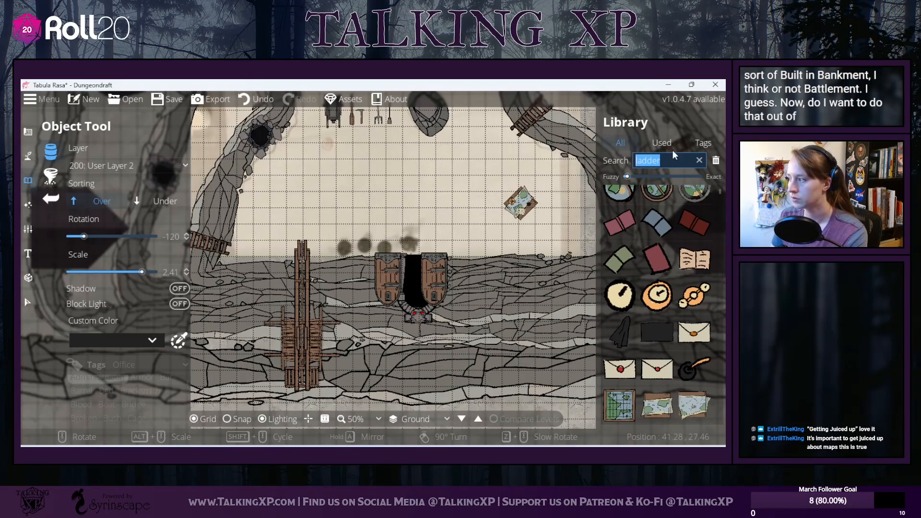
pyautogui.write('stone')
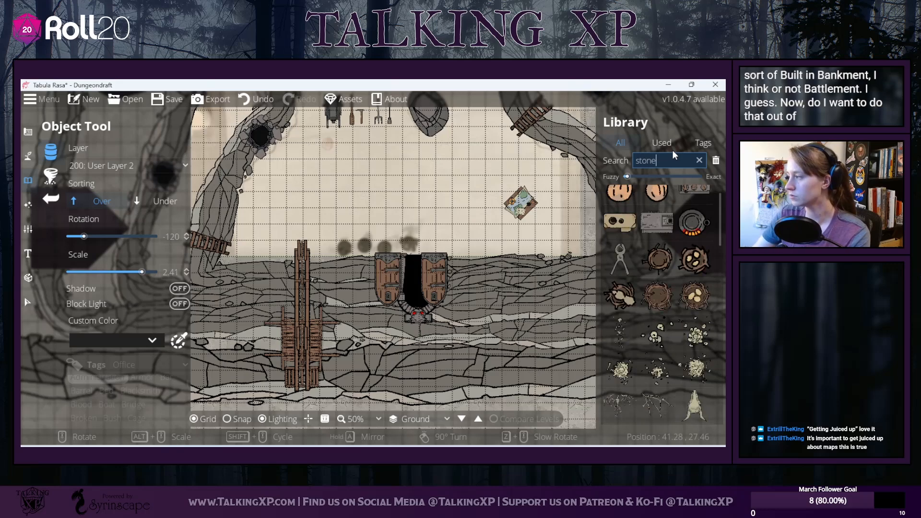
pyautogui.scroll(-5, 638, 315)
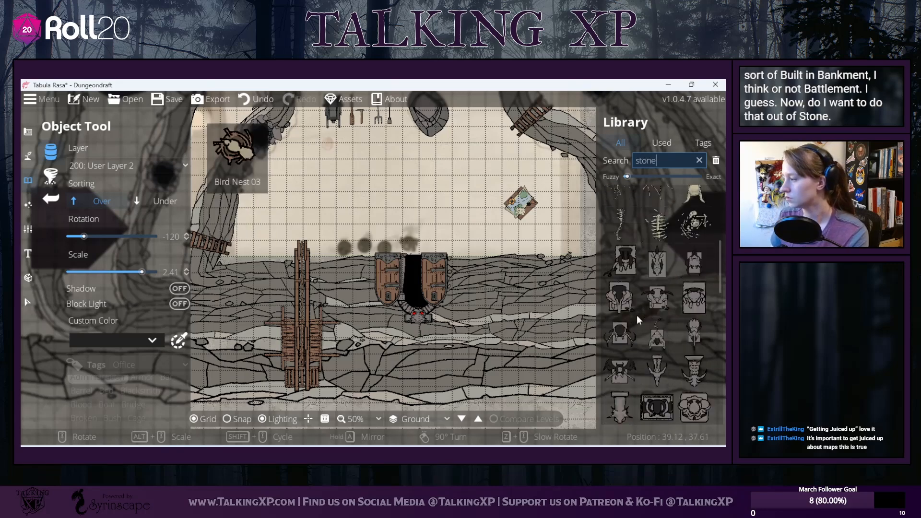
# Step: Search the object library for "altar" and choose the rectangular altar, with sorting Under, rotation -15 and scale 4
pyautogui.doubleClick(661, 162)
pyautogui.write('altar')
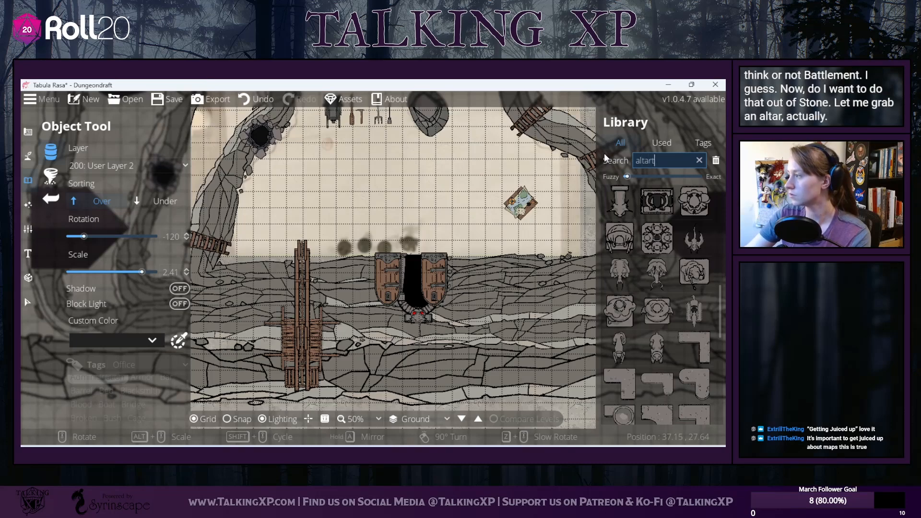
pyautogui.click(620, 314)
pyautogui.scroll(2, 307, 352)
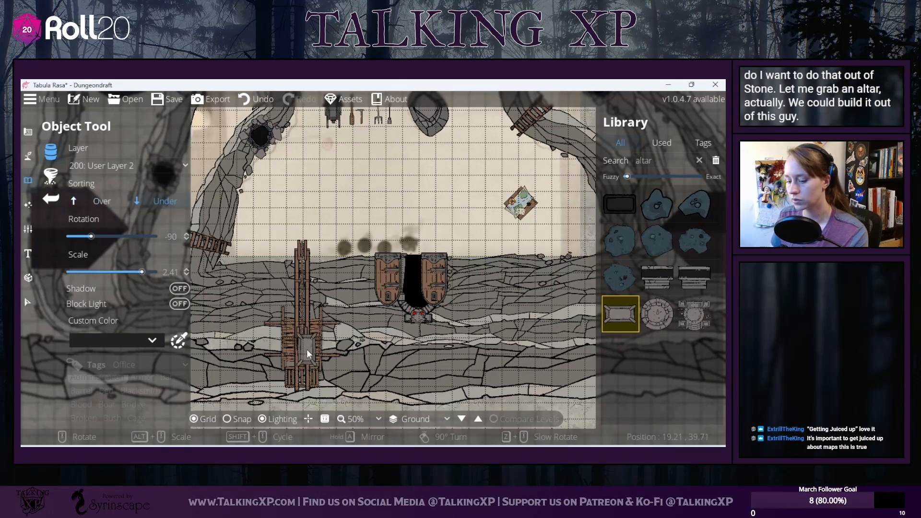
pyautogui.scroll(2, 307, 354)
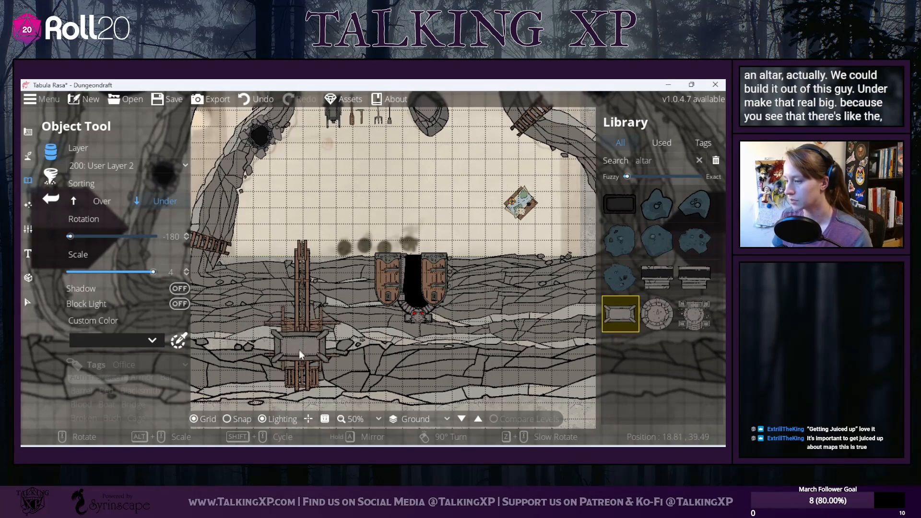
pyautogui.scroll(11, 295, 388)
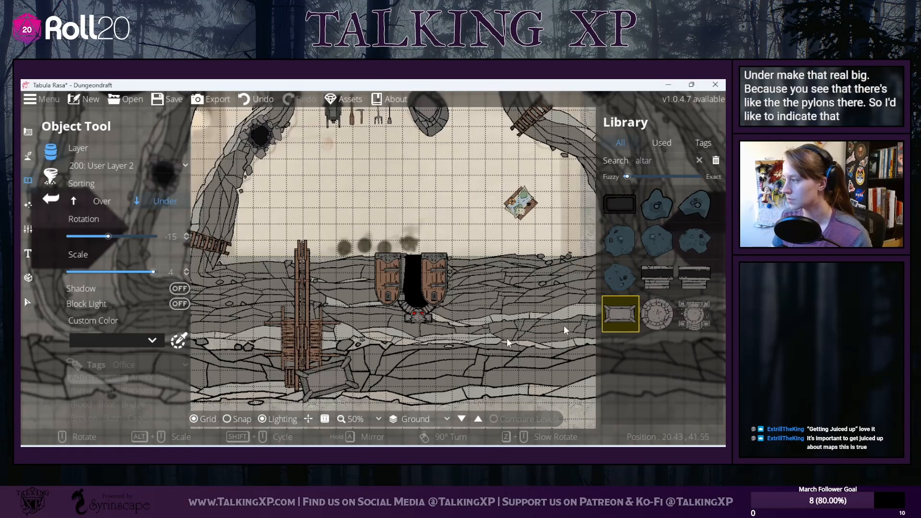
# Step: Place a round altar in the courtyard just above the crane arm and a rectangular altar beside it
pyautogui.click(664, 314)
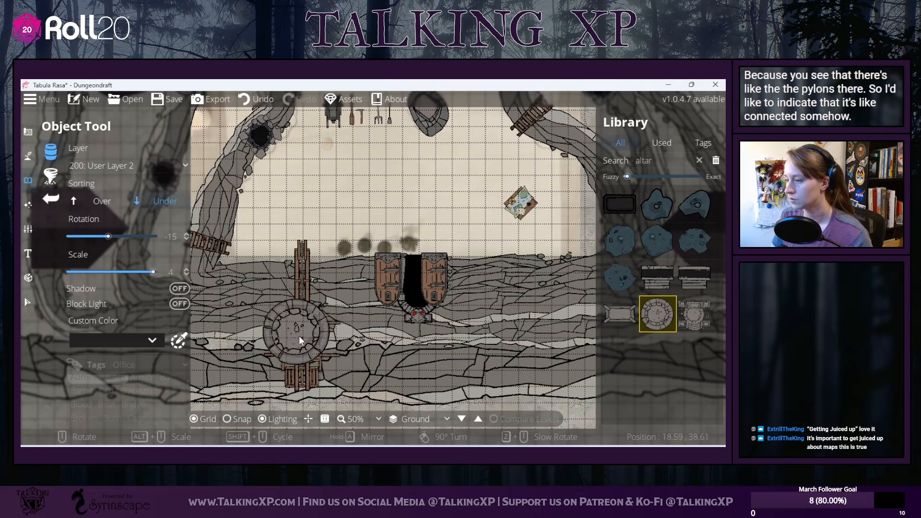
pyautogui.click(305, 204)
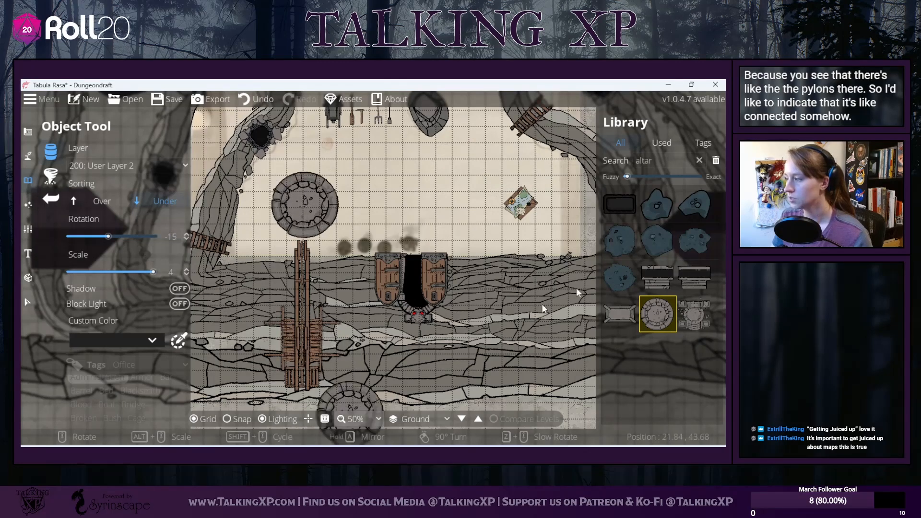
pyautogui.click(620, 314)
pyautogui.click(384, 212)
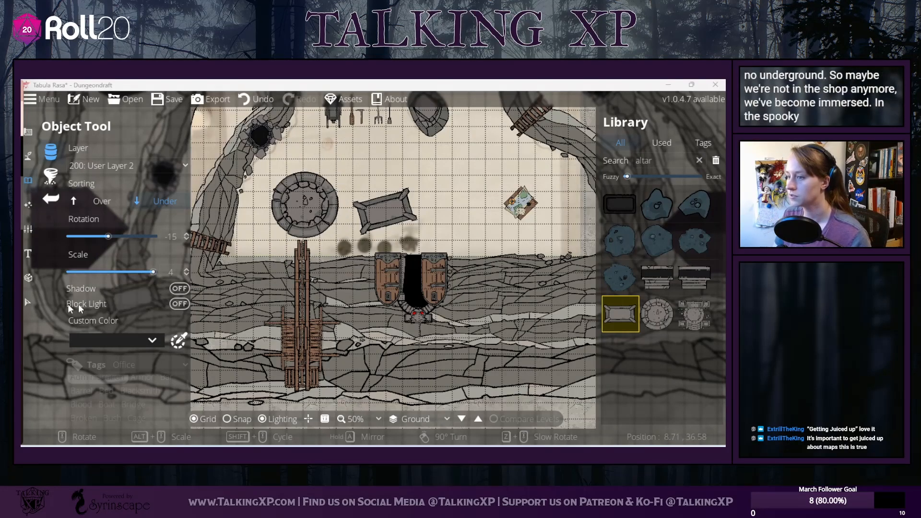
# Step: Assign the round altar to layer 100: User Layer 1, keeping it in the courtyard above the crane
pyautogui.click(28, 304)
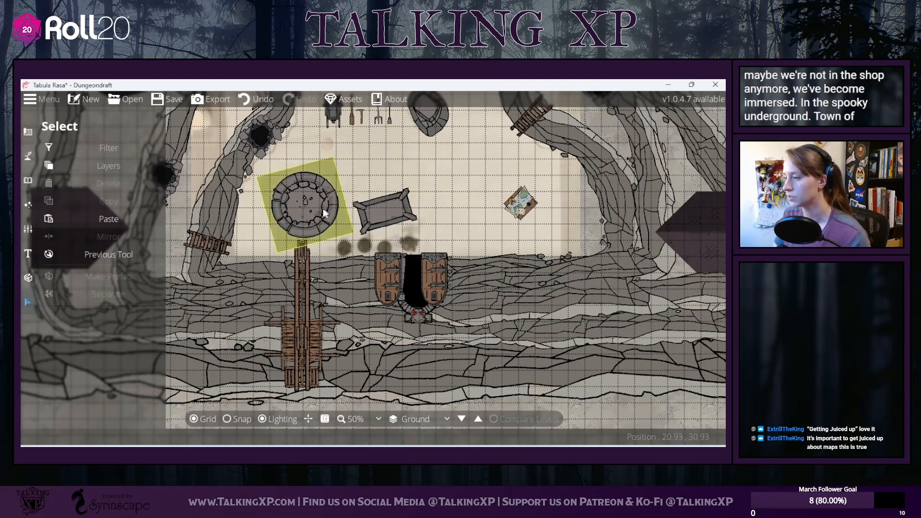
pyautogui.click(308, 336)
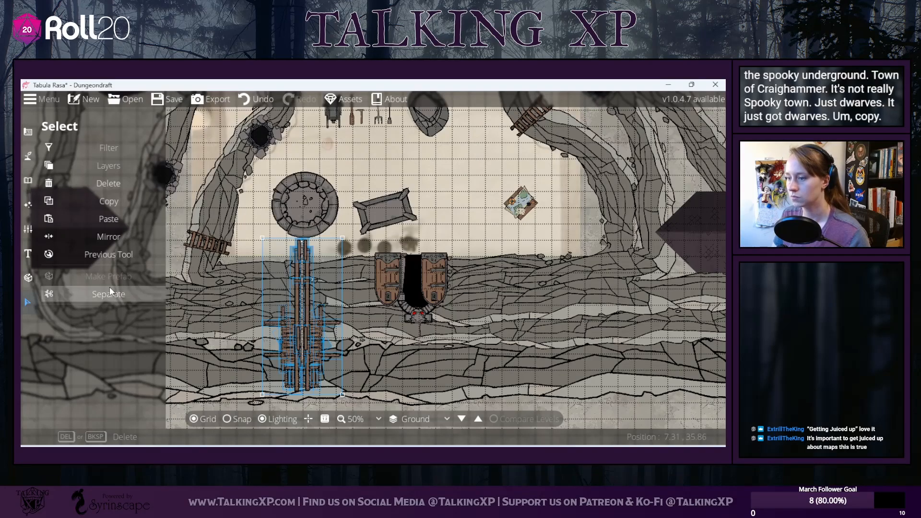
pyautogui.moveTo(303, 197); pyautogui.dragTo(278, 218)
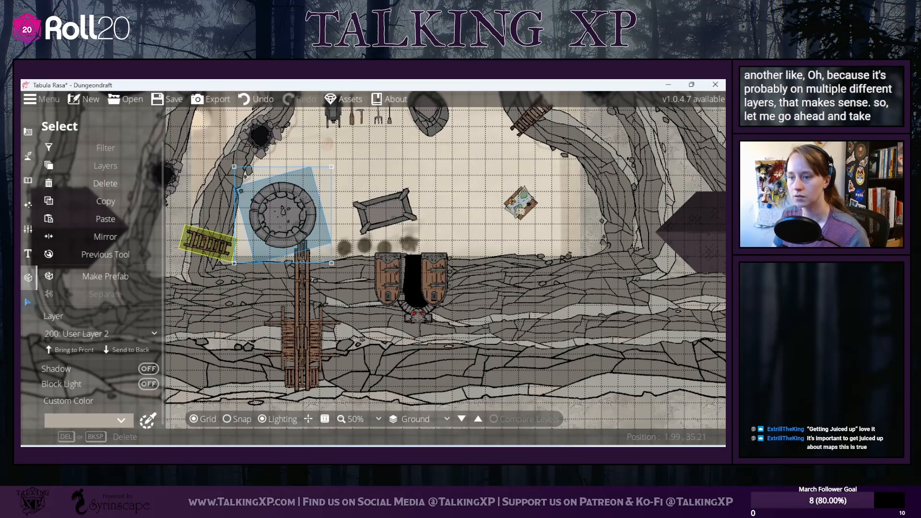
pyautogui.hotkey('alt', 'Tab')
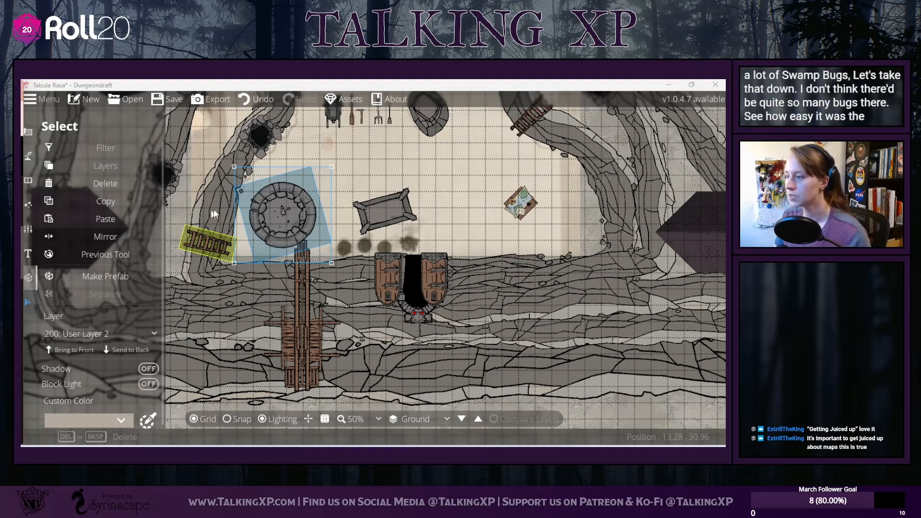
pyautogui.moveTo(284, 214); pyautogui.dragTo(304, 209)
pyautogui.click(137, 335)
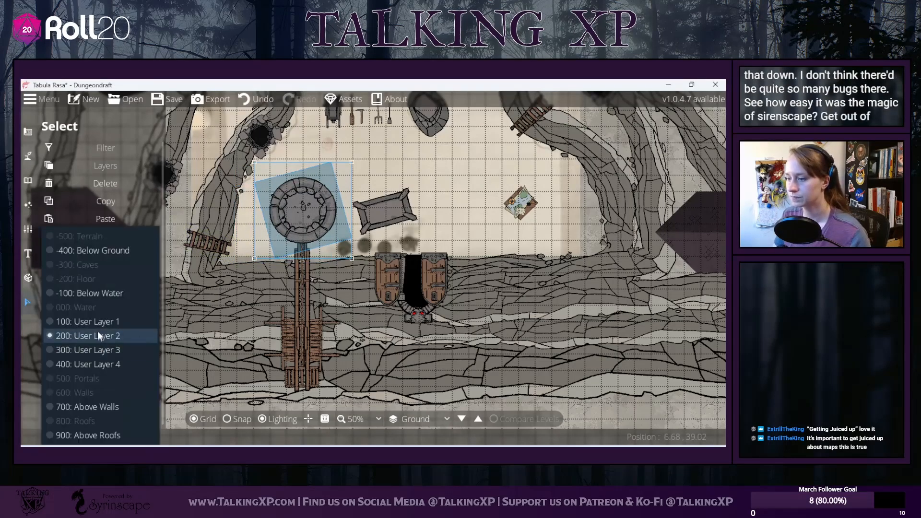
pyautogui.click(100, 320)
# Step: Move the round altar beneath the crane's base on the wall, enlarge it slightly and center it
pyautogui.moveTo(303, 214); pyautogui.dragTo(299, 350)
pyautogui.moveTo(254, 305); pyautogui.dragTo(231, 285)
pyautogui.moveTo(273, 330); pyautogui.dragTo(284, 330)
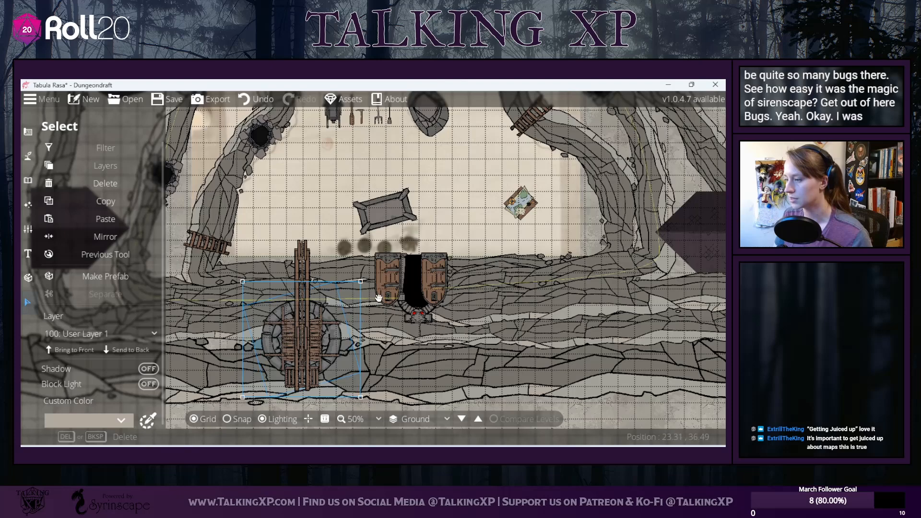
# Step: Try turning the round altar slightly beneath the crane
pyautogui.moveTo(364, 265); pyautogui.dragTo(375, 279)
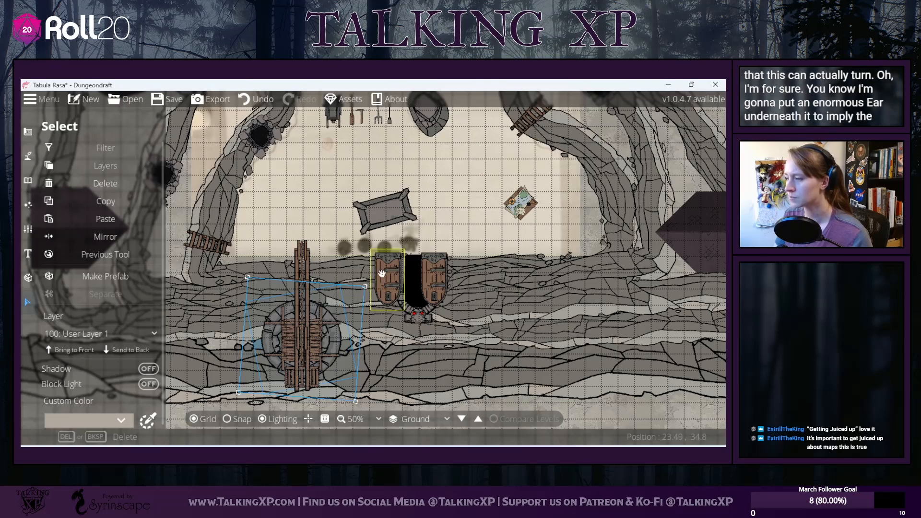
pyautogui.moveTo(382, 273); pyautogui.dragTo(375, 268)
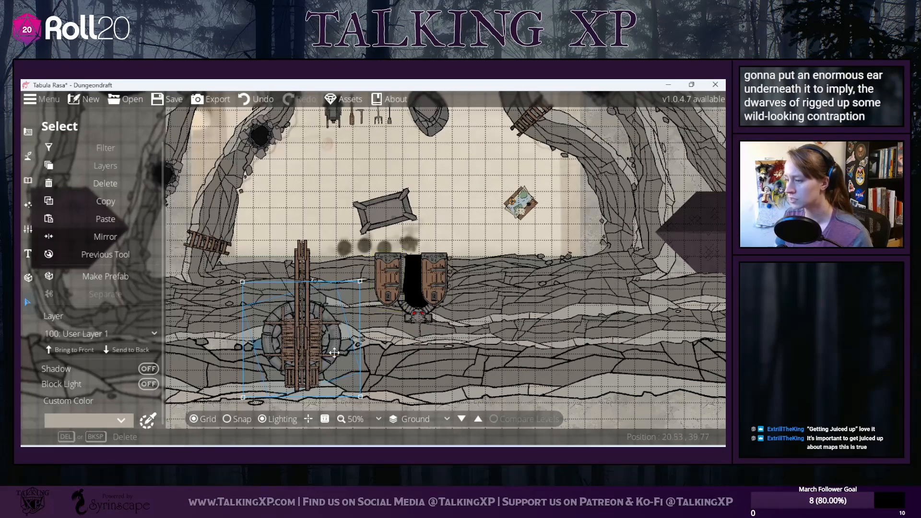
pyautogui.moveTo(335, 346)
pyautogui.mouseDown()
pyautogui.moveTo(335, 360)
pyautogui.moveTo(335, 346)
pyautogui.mouseUp()
# Step: Move the rectangular altar to the crane's lower end and assign it to layer 100: User Layer 1
pyautogui.moveTo(384, 211); pyautogui.dragTo(307, 390)
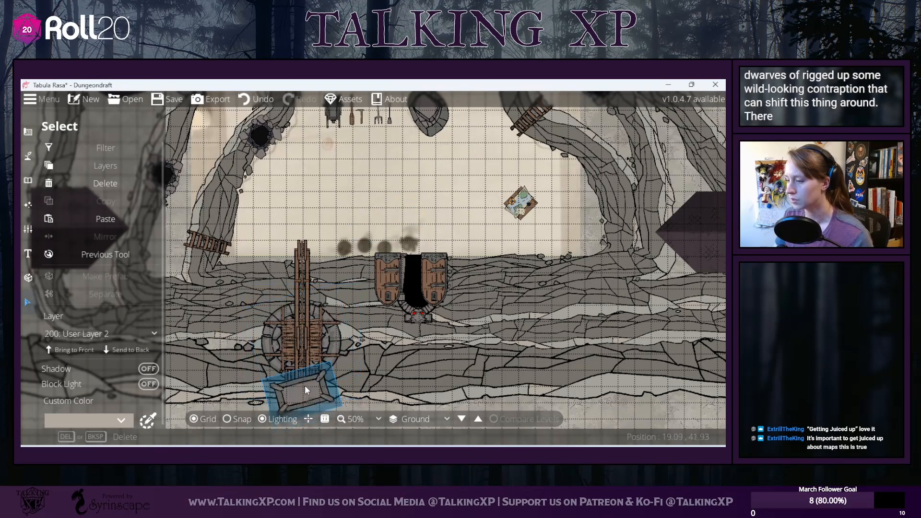
pyautogui.click(94, 334)
pyautogui.click(88, 322)
pyautogui.scroll(-3, 334, 339)
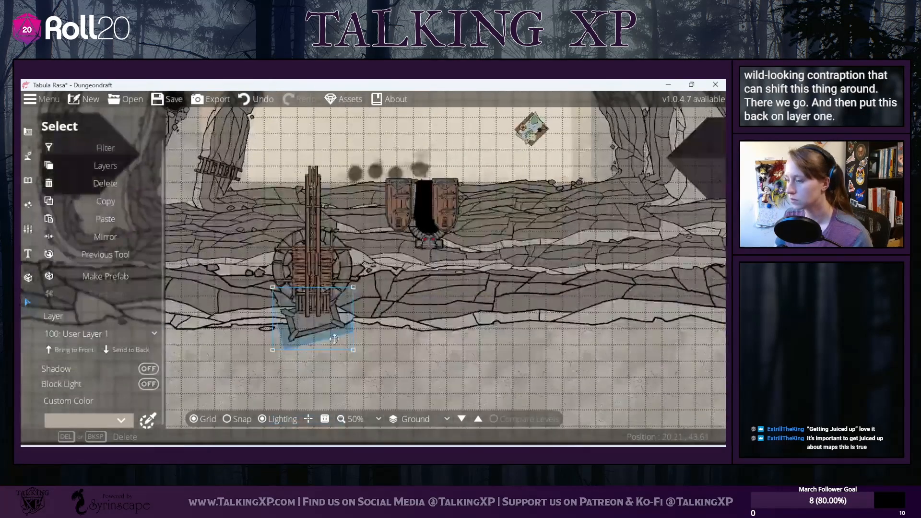
# Step: Rotate the rectangular altar until it sits straight and center it beneath the crane's lower end
pyautogui.scroll(-2, 307, 323)
pyautogui.scroll(2, 312, 330)
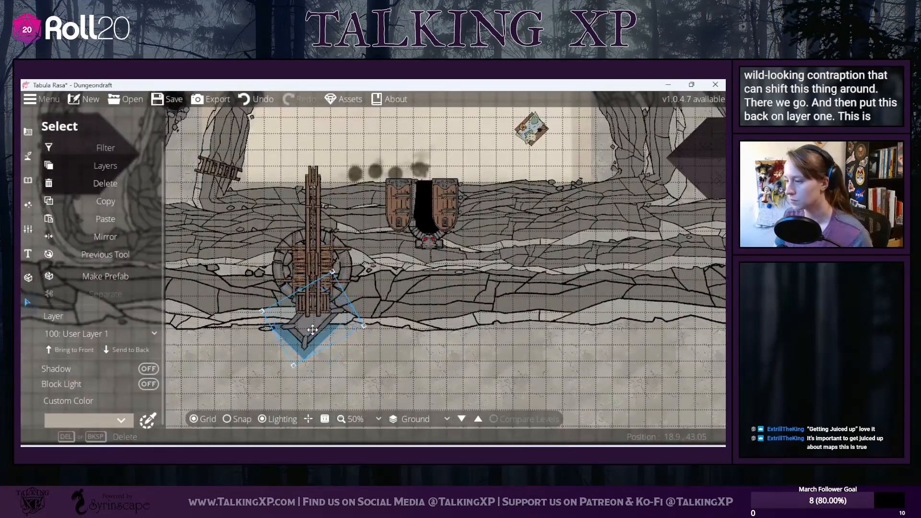
pyautogui.moveTo(316, 321); pyautogui.dragTo(331, 317)
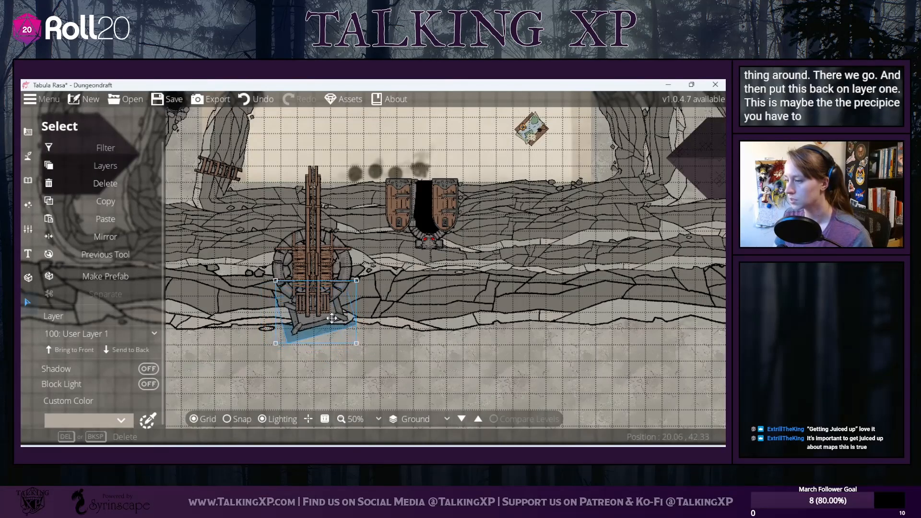
pyautogui.moveTo(386, 348); pyautogui.dragTo(379, 366)
pyautogui.moveTo(337, 331); pyautogui.dragTo(330, 329)
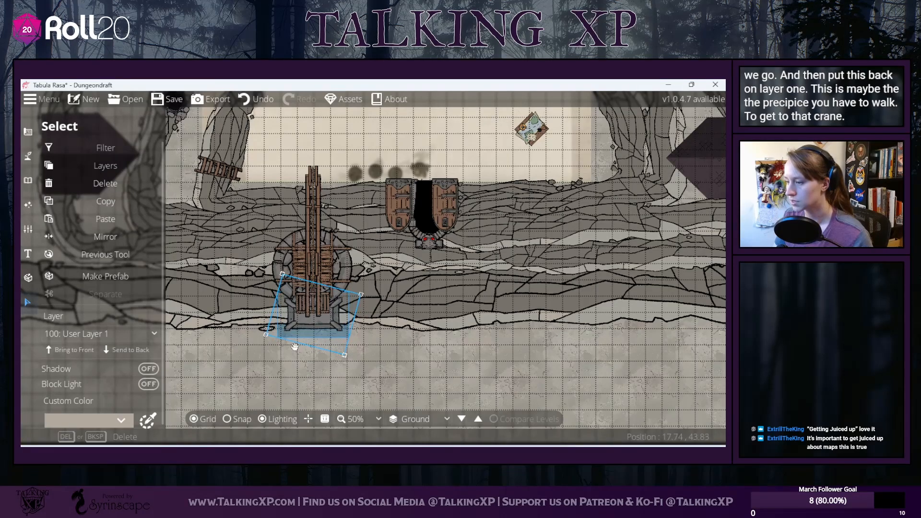
# Step: Enlarge the rectangular altar beneath the crane's lower end slightly and deselect it
pyautogui.click(250, 386)
pyautogui.click(287, 332)
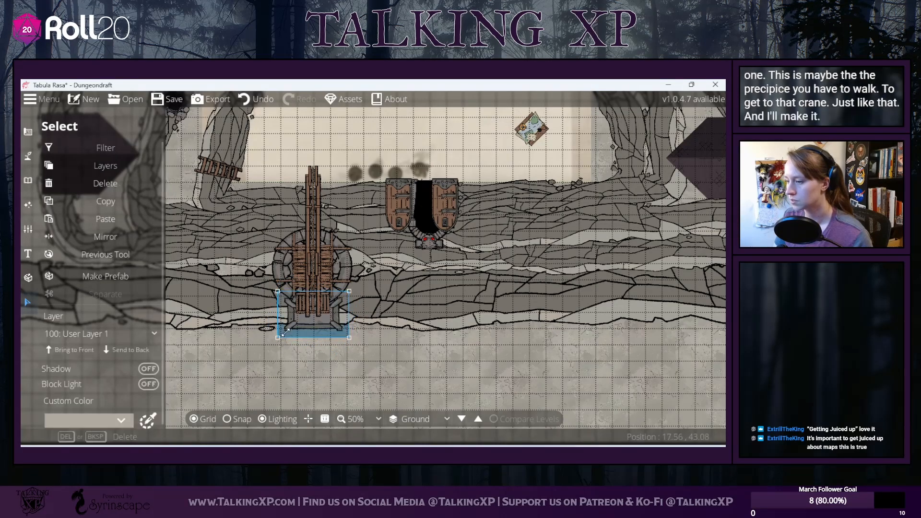
pyautogui.moveTo(279, 334); pyautogui.dragTo(261, 349)
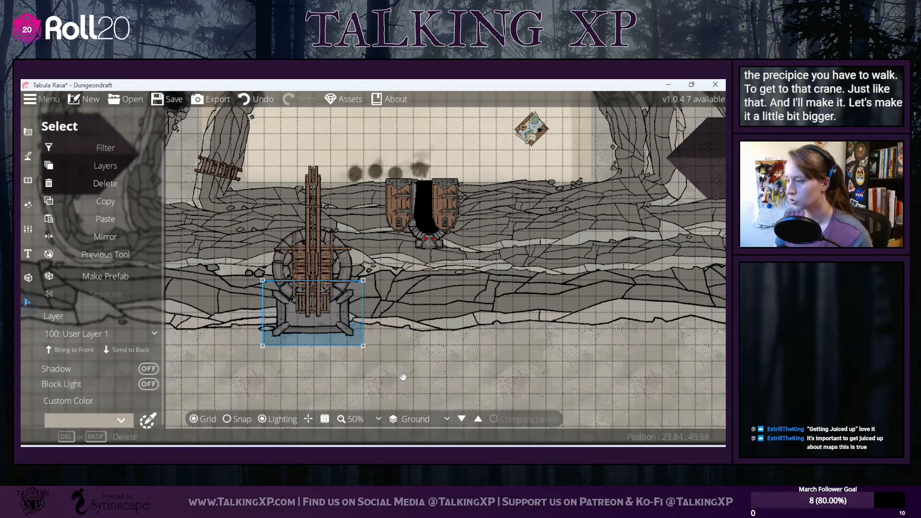
pyautogui.click(457, 338)
pyautogui.moveTo(458, 339); pyautogui.dragTo(441, 418)
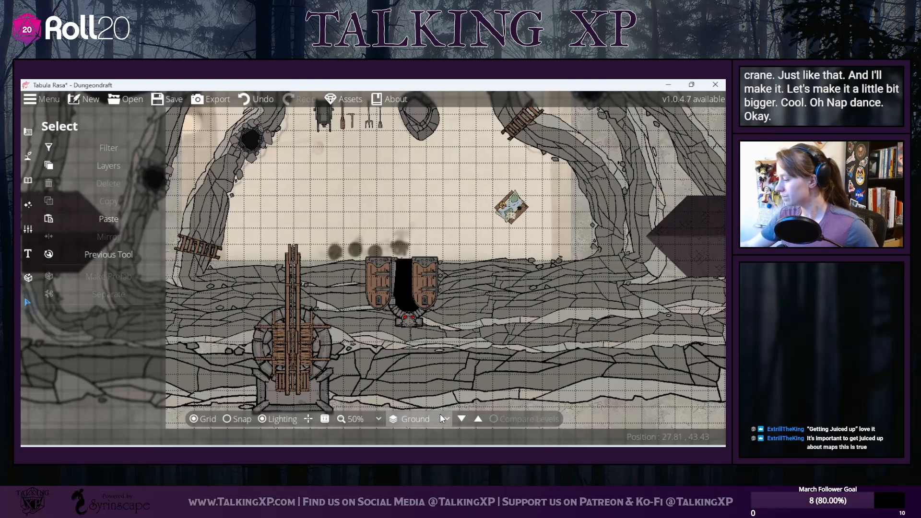
# Step: Search the object library for "gear" in place of the previous search text
pyautogui.click(36, 176)
pyautogui.click(667, 161)
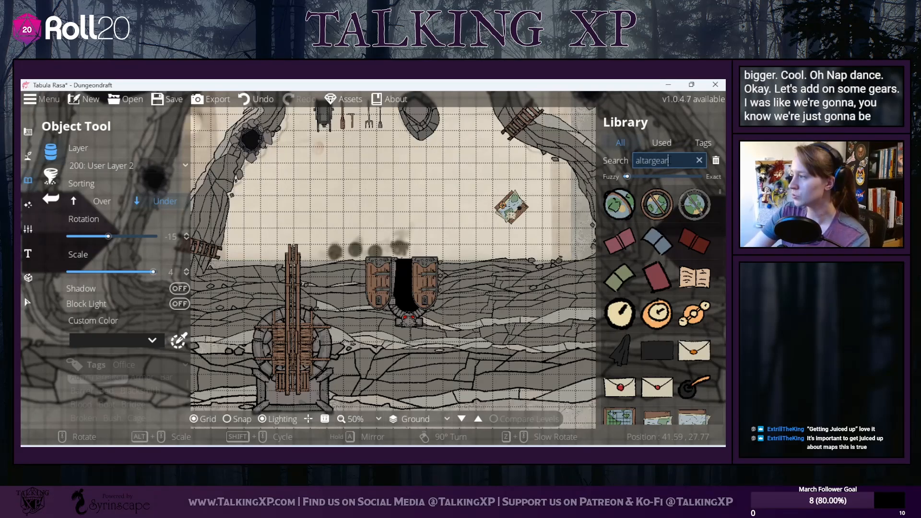
pyautogui.press('BackSpace')
pyautogui.press('BackSpace')
pyautogui.press('BackSpace')
pyautogui.press('BackSpace')
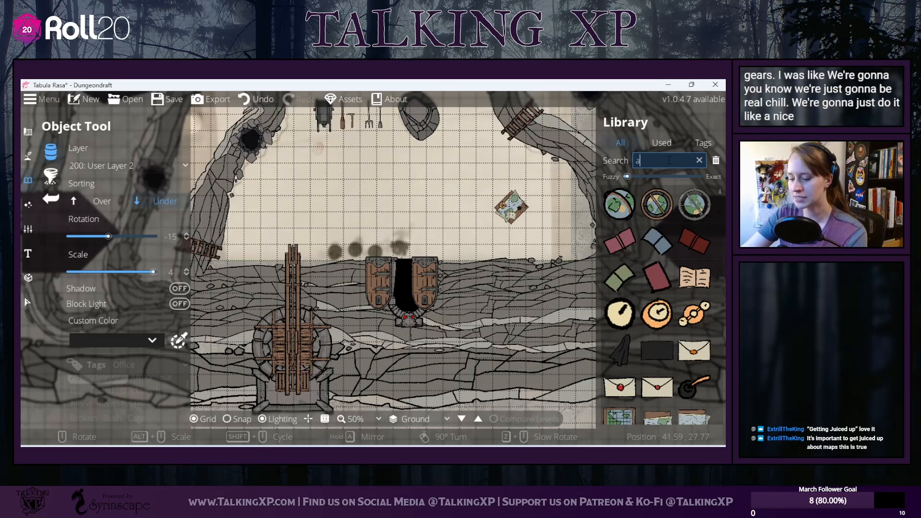
pyautogui.write('gear')
pyautogui.press('BackSpace')
pyautogui.press('BackSpace')
pyautogui.press('BackSpace')
pyautogui.press('BackSpace')
pyautogui.press('BackSpace')
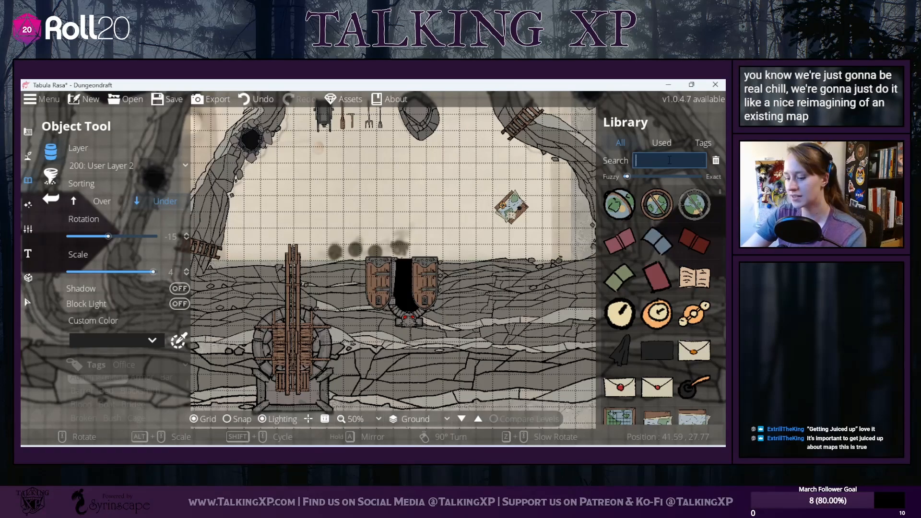
pyautogui.write('gear')
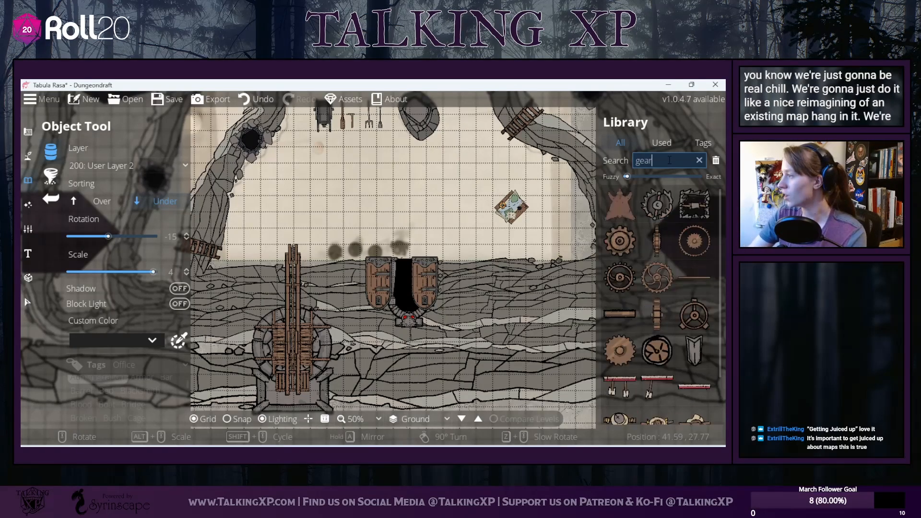
# Step: Choose the large ring-shaped gear and set placement to layer 100: User Layer 1 with sorting Under
pyautogui.click(695, 241)
pyautogui.click(102, 201)
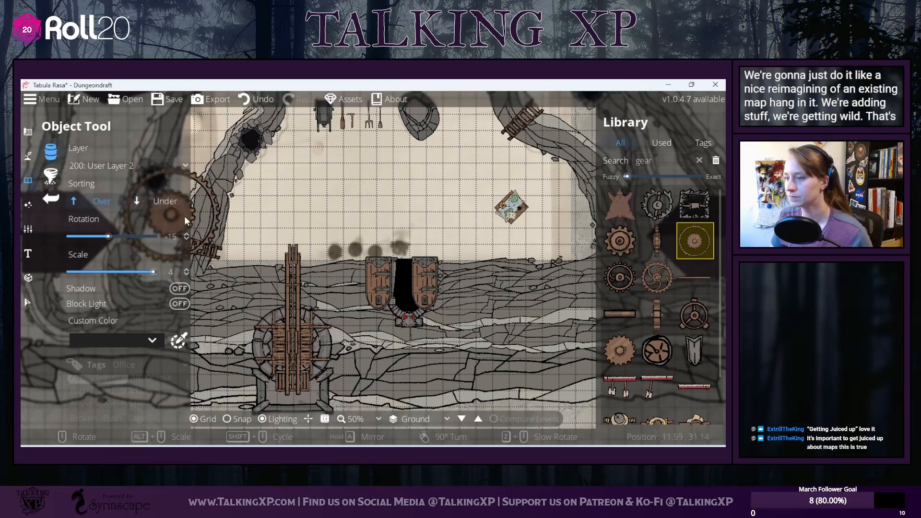
pyautogui.click(150, 164)
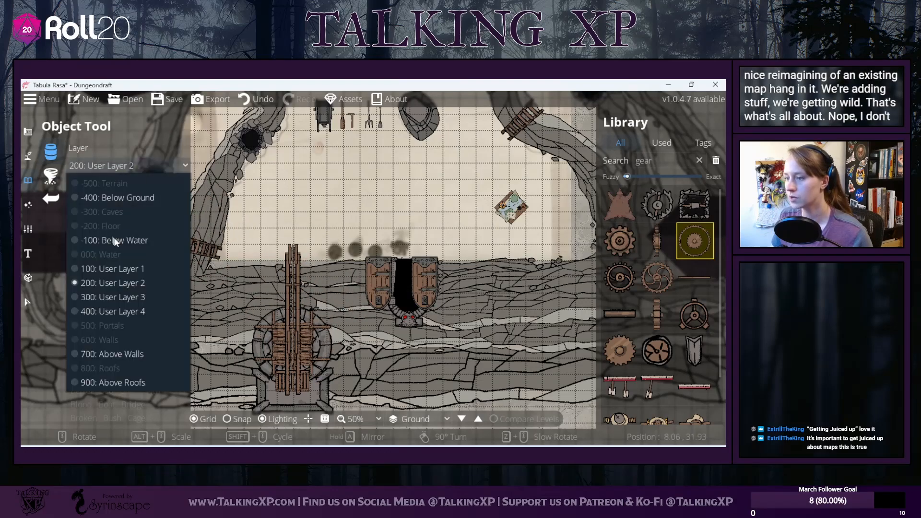
pyautogui.click(125, 264)
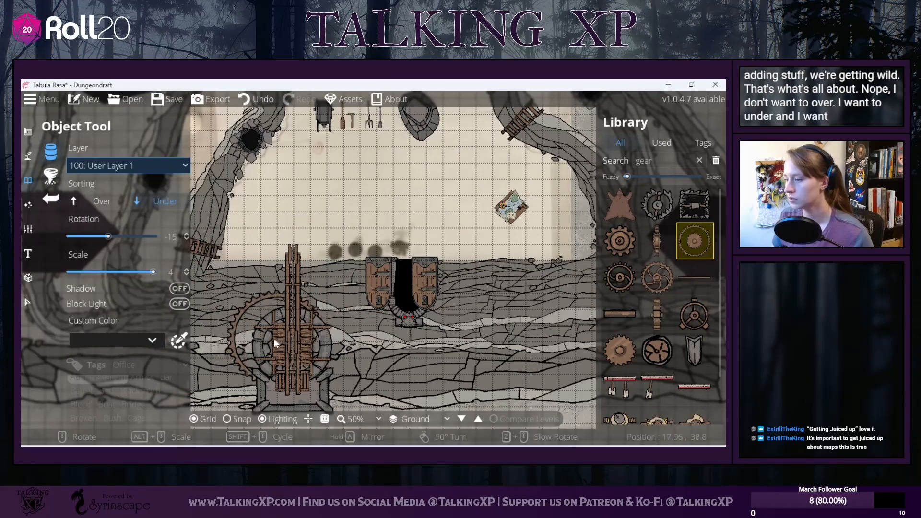
pyautogui.moveTo(265, 347); pyautogui.dragTo(271, 332)
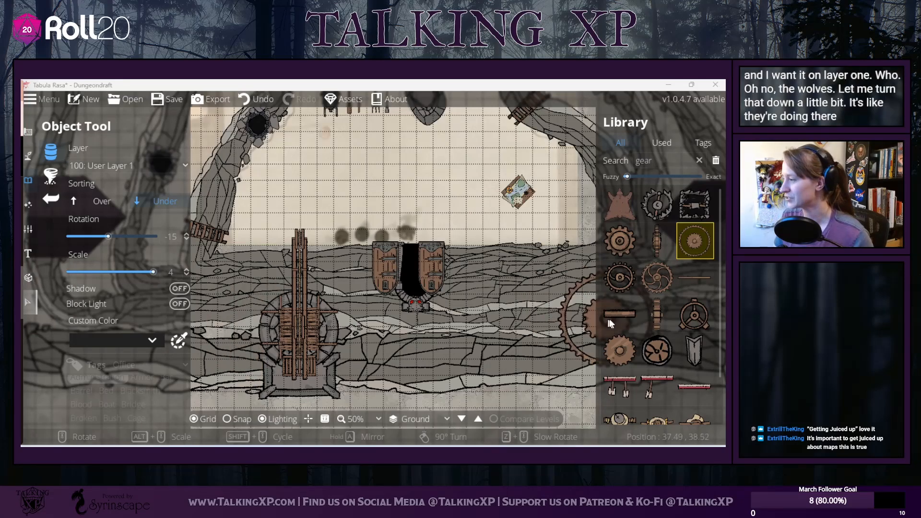
# Step: Place a small gear beneath the crane platform's left side and a larger spoked gear beneath its right side, both sorted Under
pyautogui.click(620, 277)
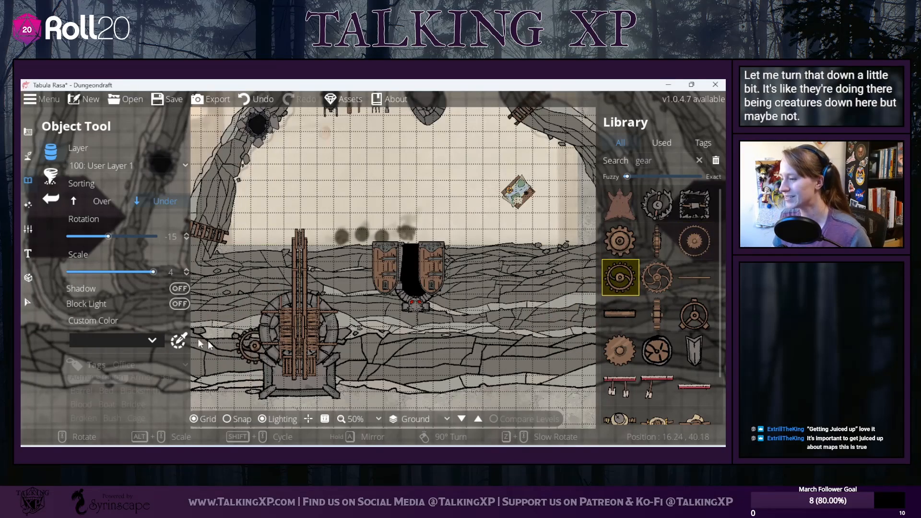
pyautogui.click(98, 202)
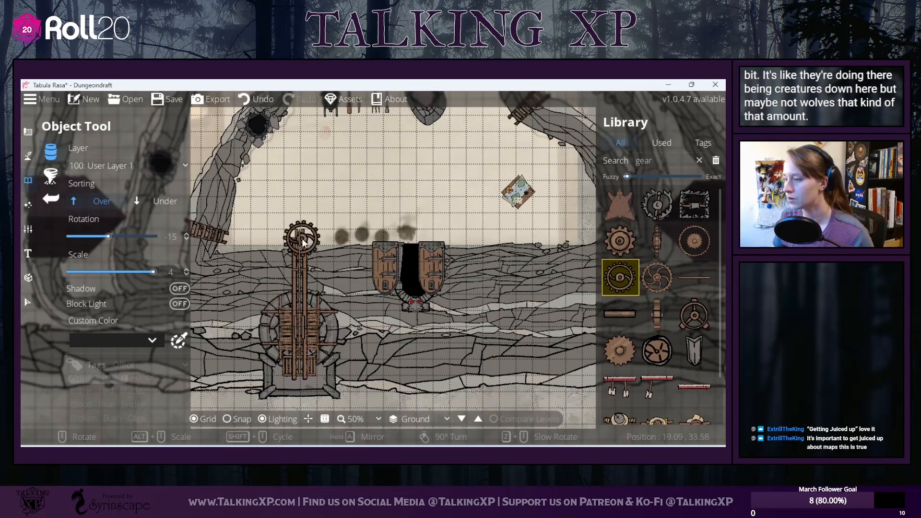
pyautogui.click(149, 197)
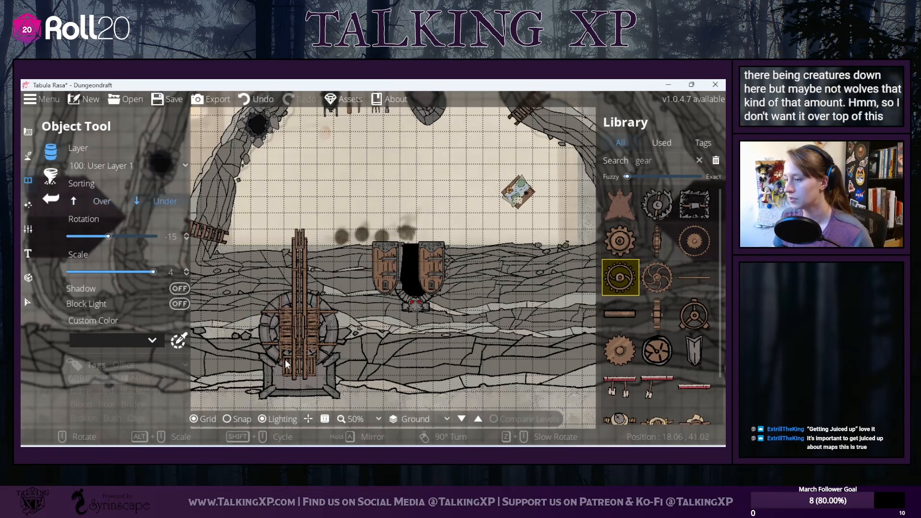
pyautogui.scroll(-1, 295, 314)
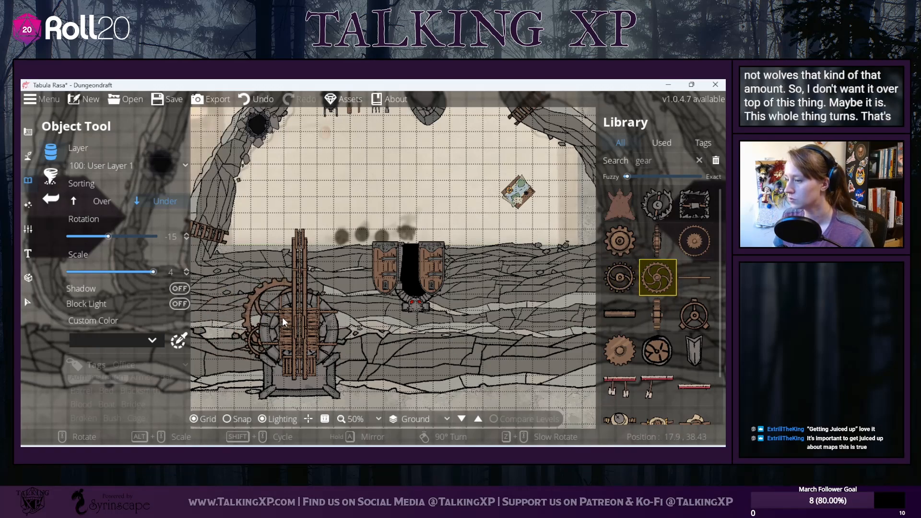
pyautogui.click(315, 330)
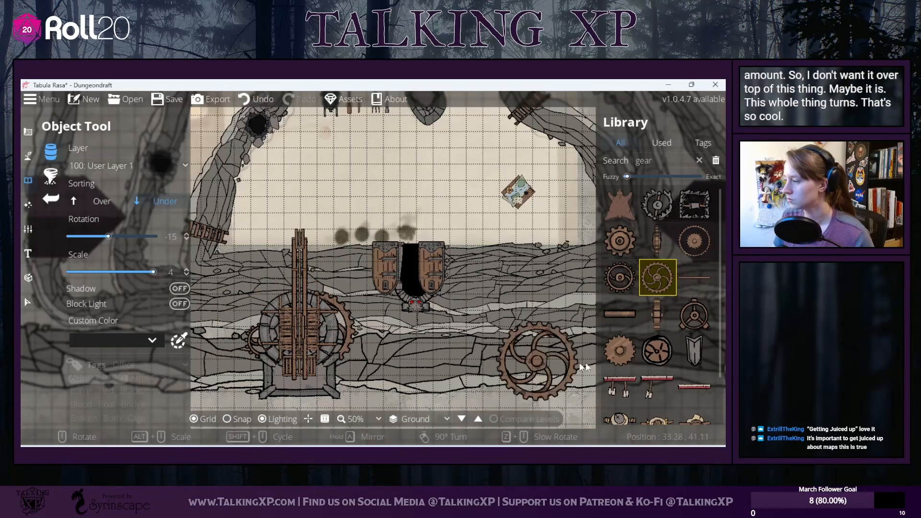
# Step: Place the edge-on gear at the crane platform's left side with scale 1.91, rotation -2 and sorting Under
pyautogui.click(664, 312)
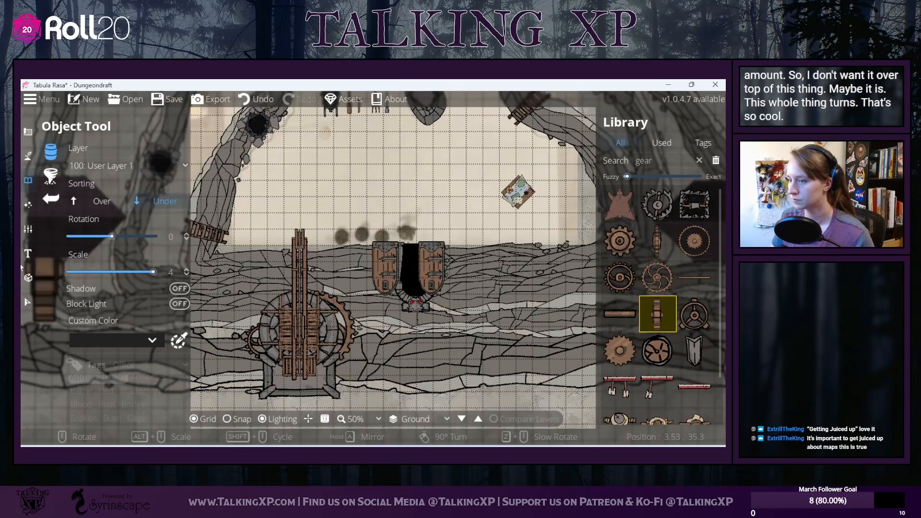
pyautogui.click(99, 206)
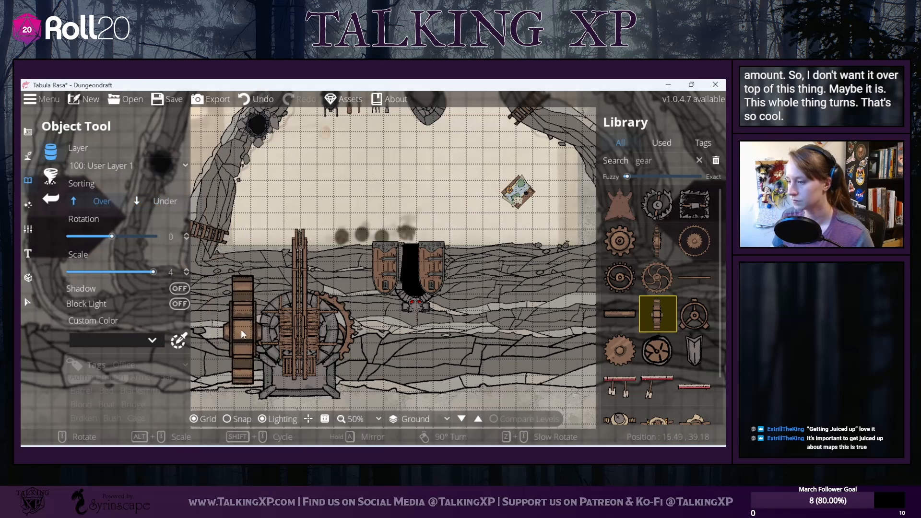
pyautogui.click(117, 272)
pyautogui.moveTo(130, 270); pyautogui.dragTo(131, 271)
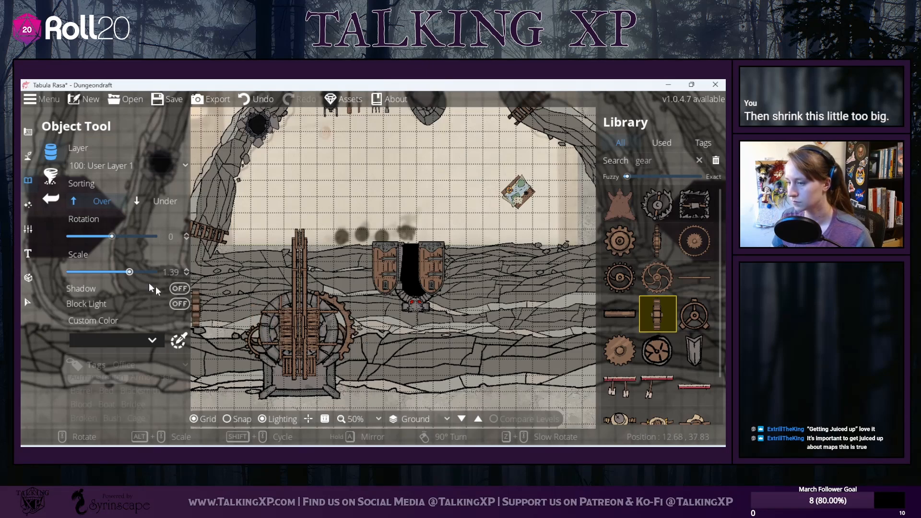
pyautogui.moveTo(116, 237); pyautogui.dragTo(111, 237)
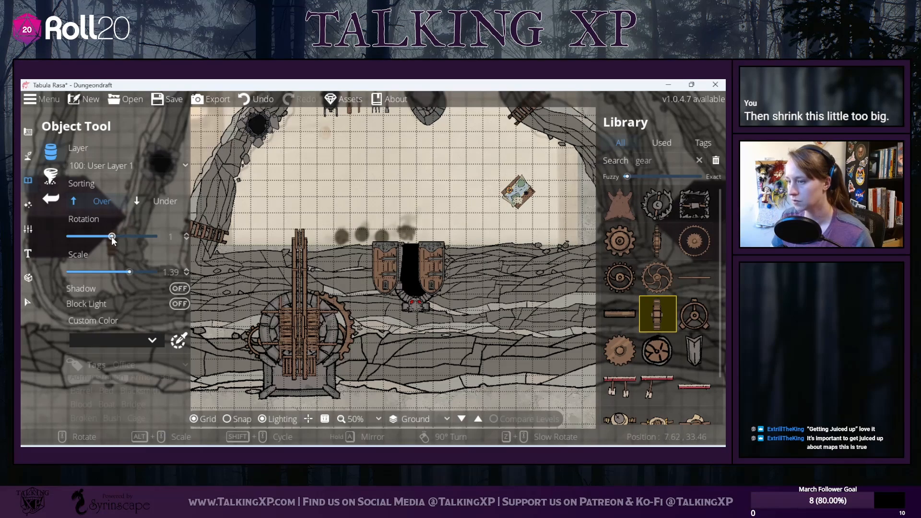
pyautogui.moveTo(130, 272); pyautogui.dragTo(137, 272)
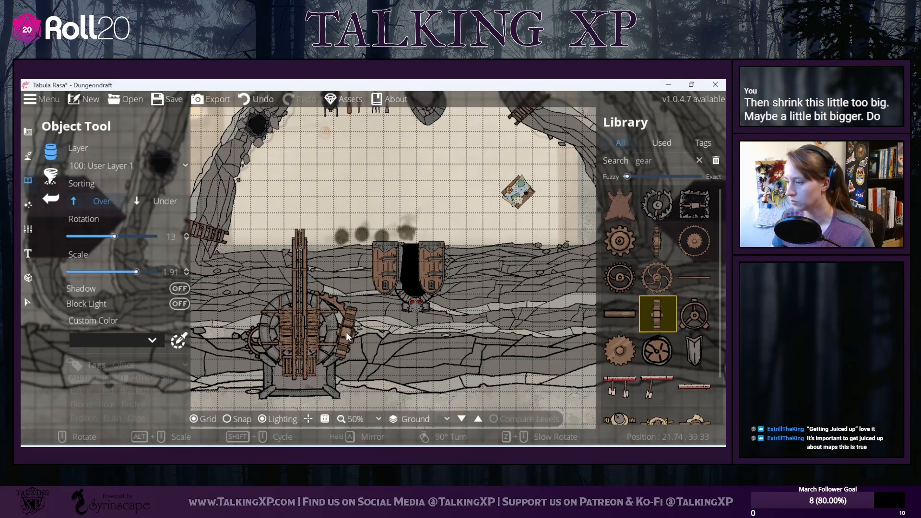
pyautogui.scroll(1, 347, 332)
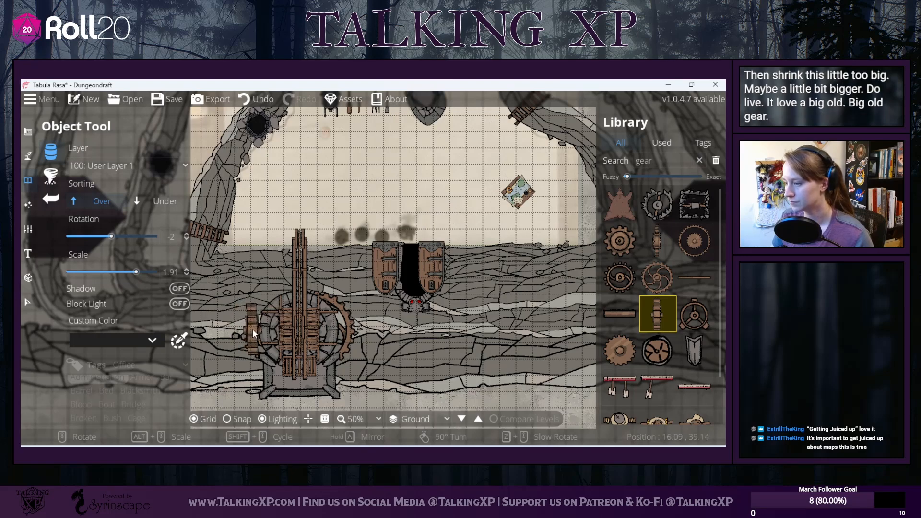
pyautogui.click(160, 202)
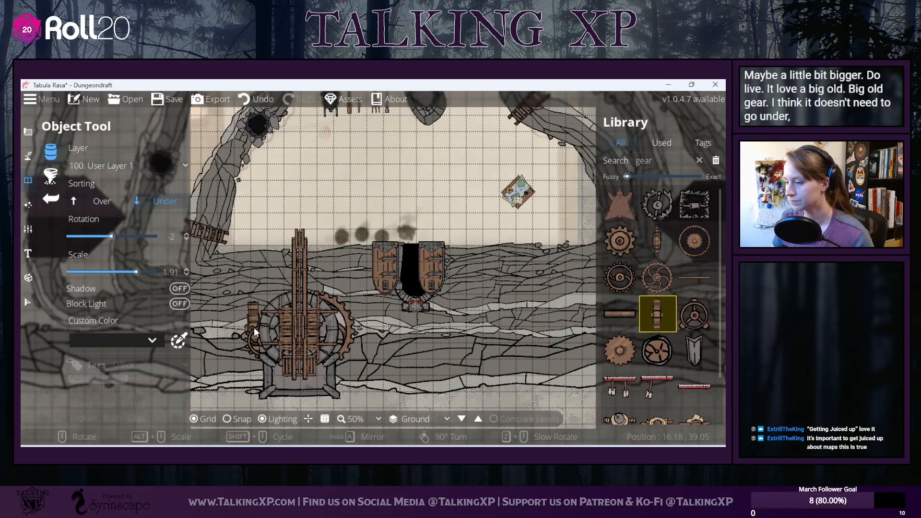
pyautogui.click(254, 328)
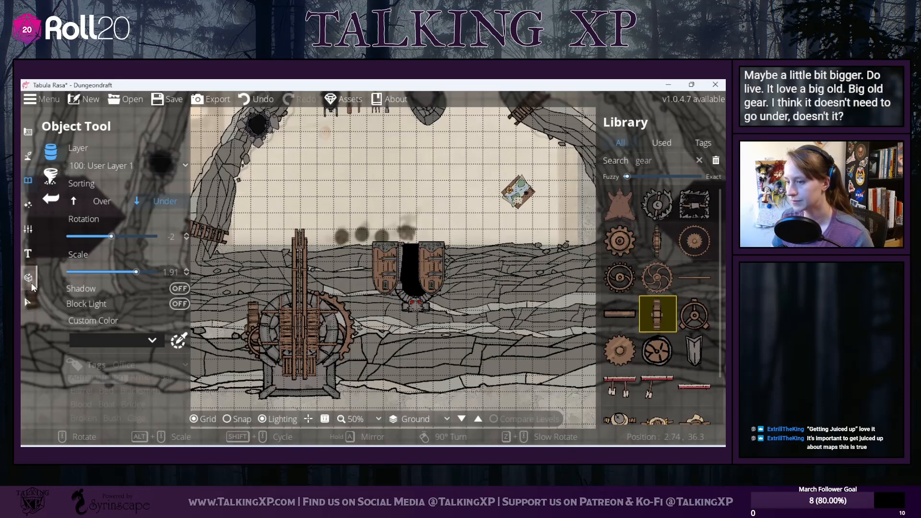
# Step: Move the small gear from the crane platform's left side to its right side, overlapping the spoked gear
pyautogui.click(29, 280)
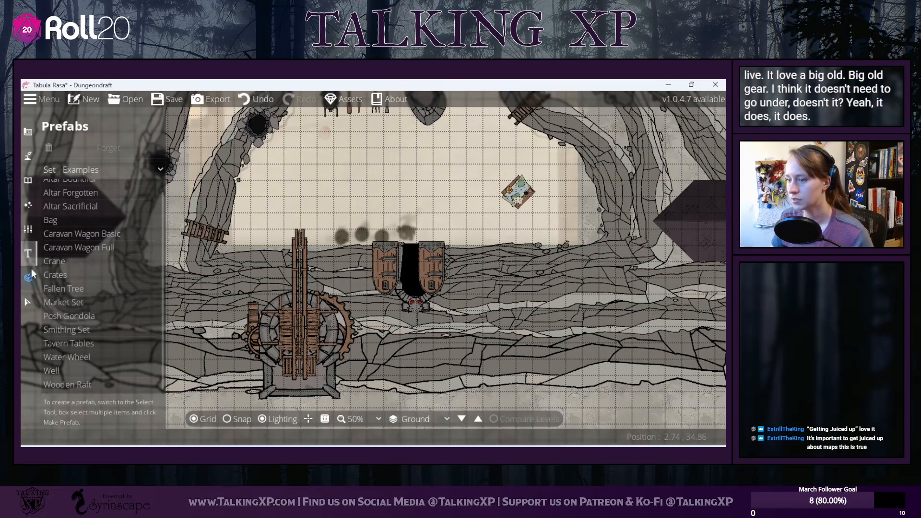
pyautogui.click(28, 304)
pyautogui.click(252, 350)
pyautogui.moveTo(252, 350); pyautogui.dragTo(324, 345)
pyautogui.click(249, 344)
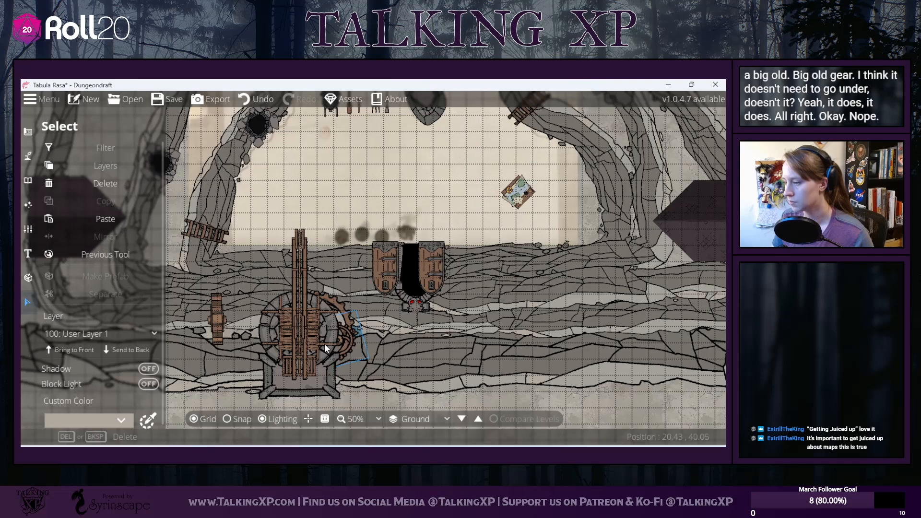
# Step: Move the edge-on gear against the crane platform's left side, enlarge it slightly and nudge it into place
pyautogui.moveTo(215, 322); pyautogui.dragTo(253, 335)
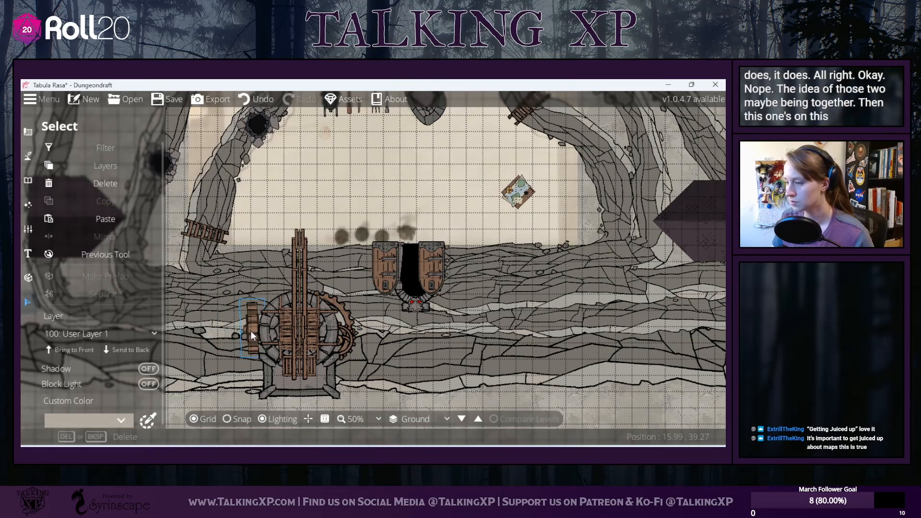
pyautogui.click(244, 353)
pyautogui.click(254, 336)
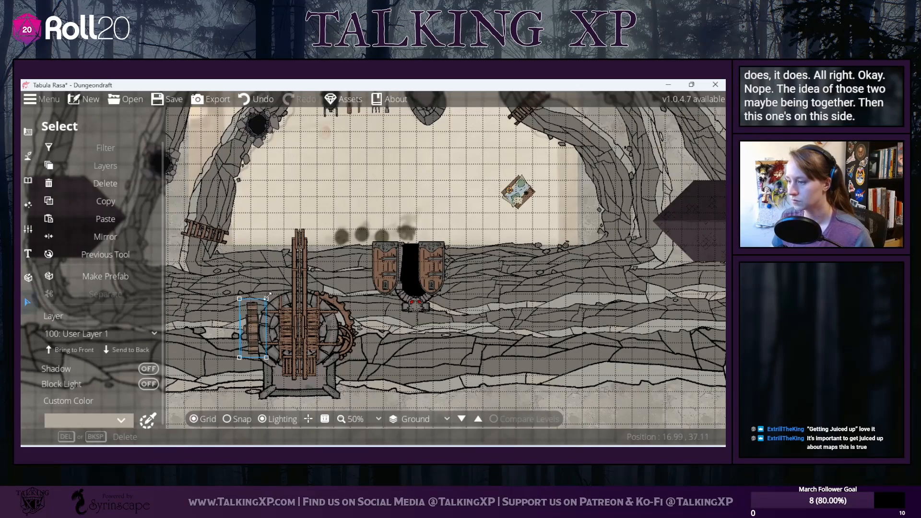
pyautogui.moveTo(268, 296); pyautogui.dragTo(274, 290)
pyautogui.moveTo(254, 323); pyautogui.dragTo(256, 326)
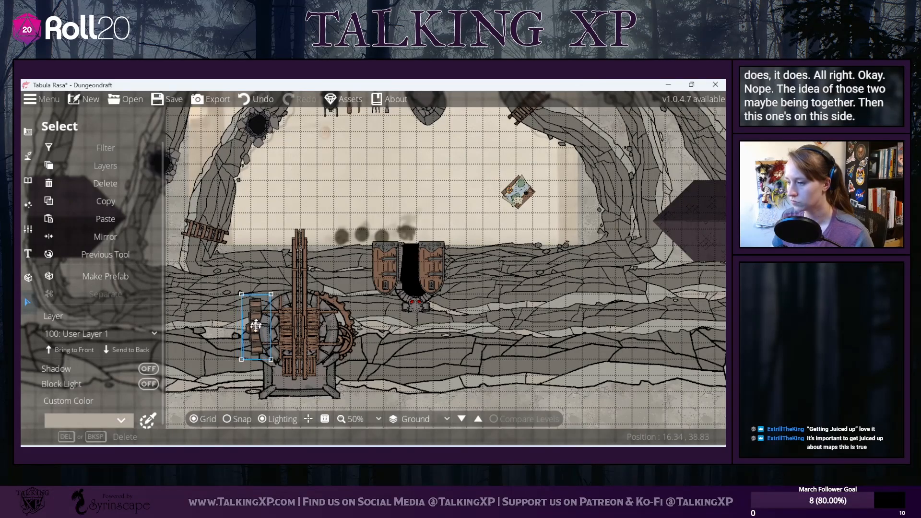
pyautogui.click(518, 373)
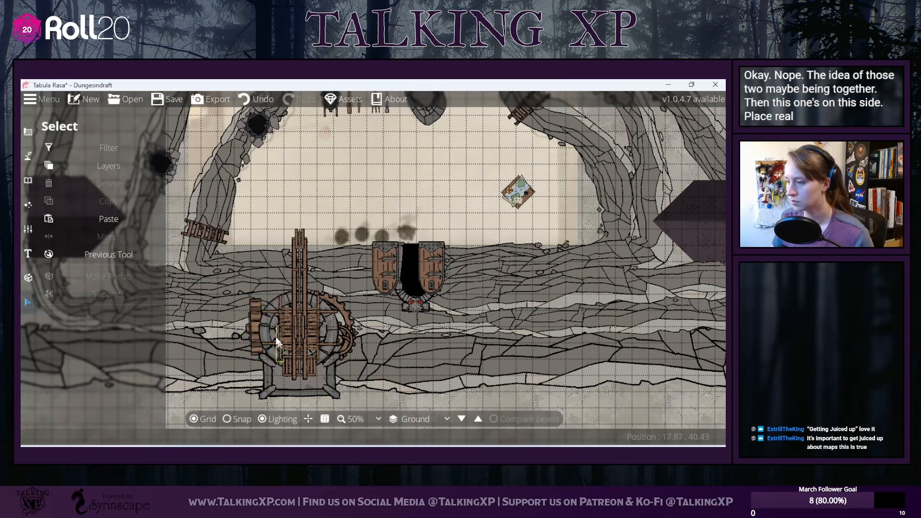
# Step: Place a solid toothed gear from the "gear" search behind the crane platform's upper-left edge, sorted Under, with scale 1.91 and rotation -2
pyautogui.click(26, 182)
pyautogui.click(664, 161)
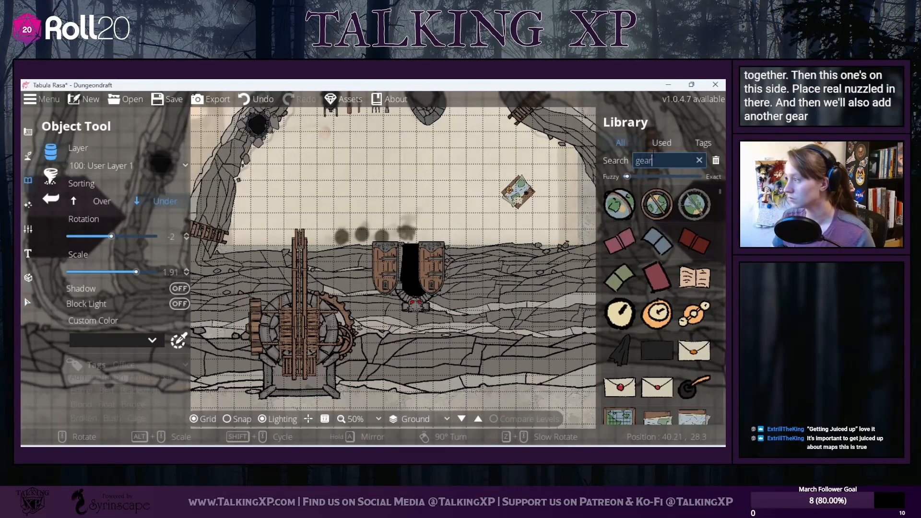
pyautogui.press('Return')
pyautogui.click(630, 228)
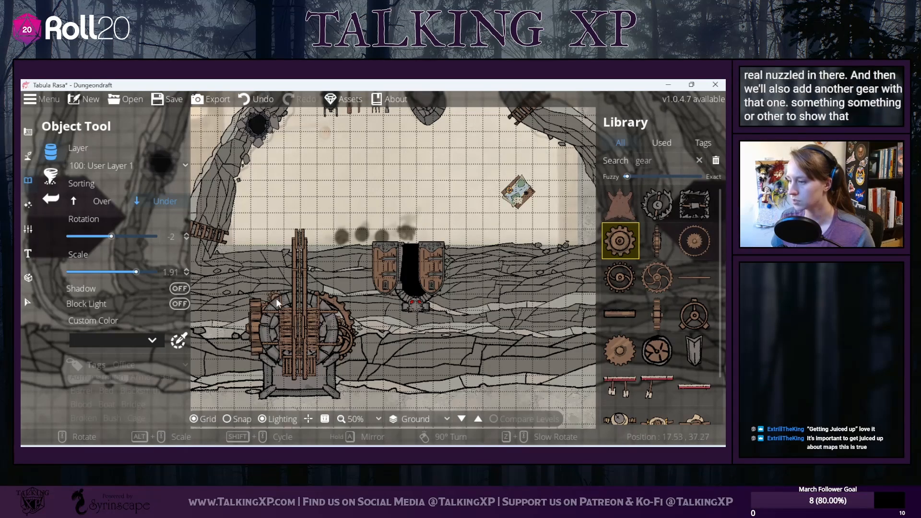
pyautogui.moveTo(681, 325)
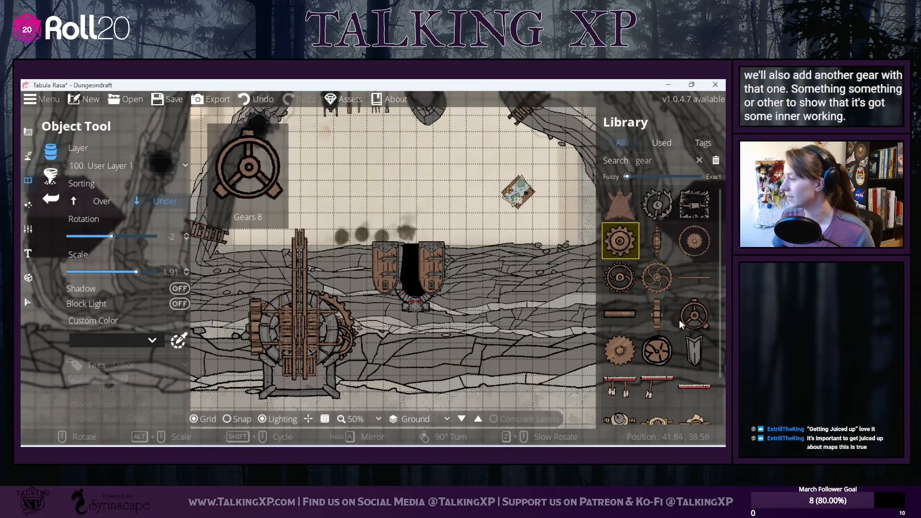
pyautogui.click(621, 350)
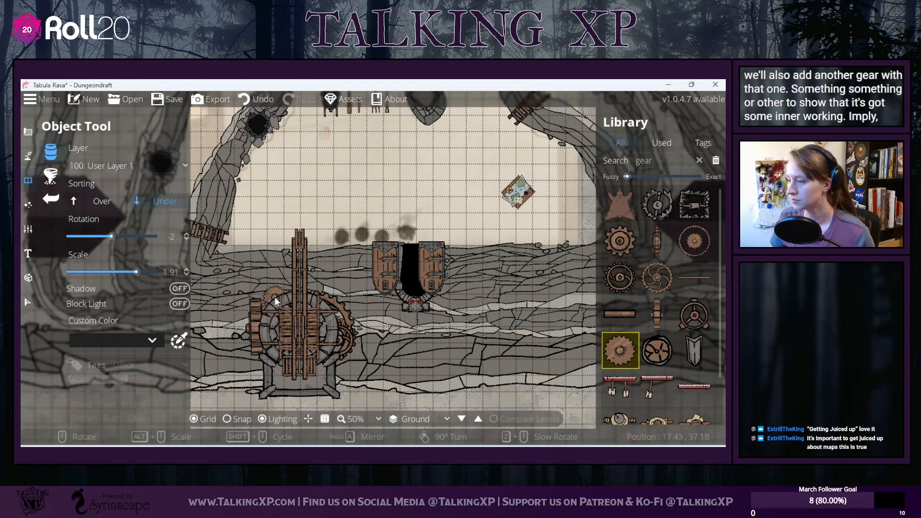
pyautogui.click(276, 300)
# Step: Search the object library for "wheel" to look for a ship's wheel
pyautogui.moveTo(400, 380); pyautogui.dragTo(497, 346)
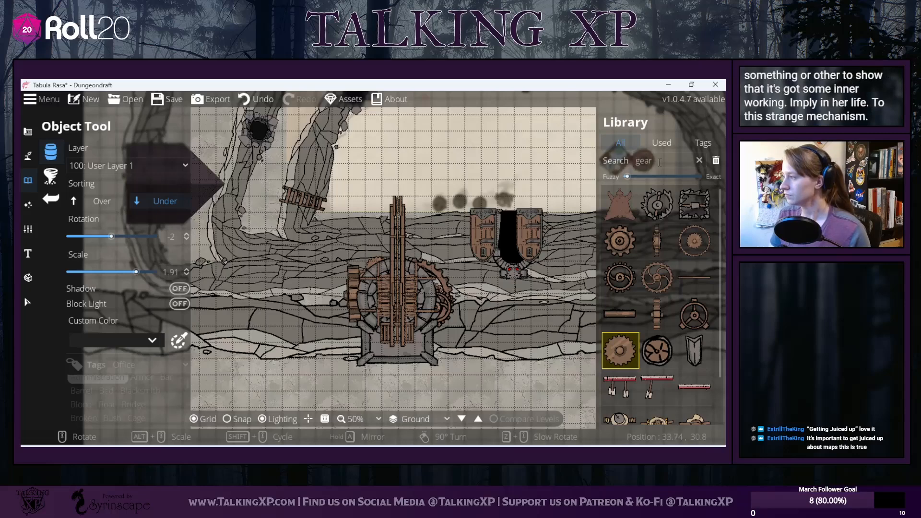
pyautogui.click(643, 162)
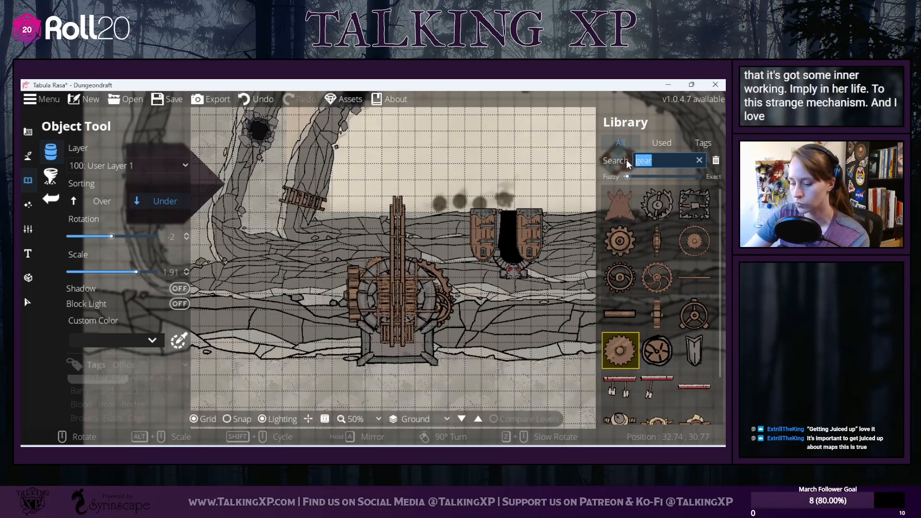
pyautogui.write('sh')
pyautogui.press('BackSpace')
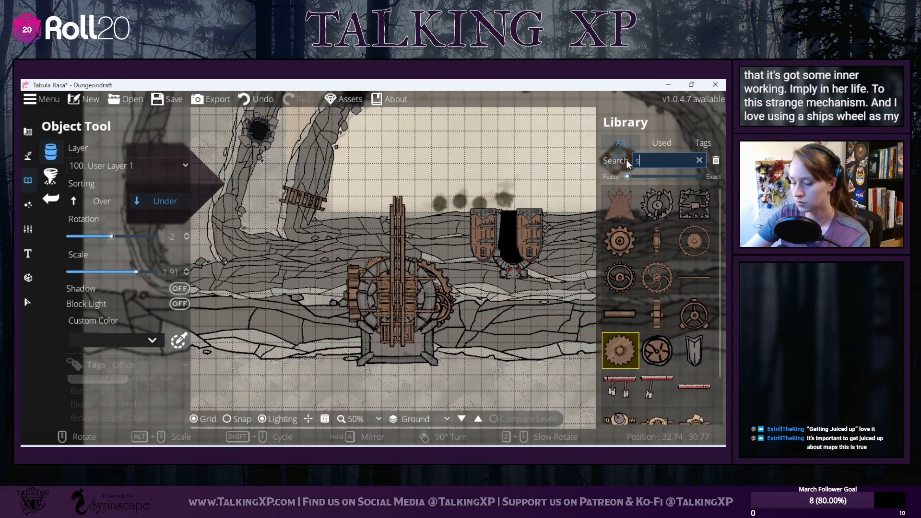
pyautogui.press('BackSpace')
pyautogui.write('wheel')
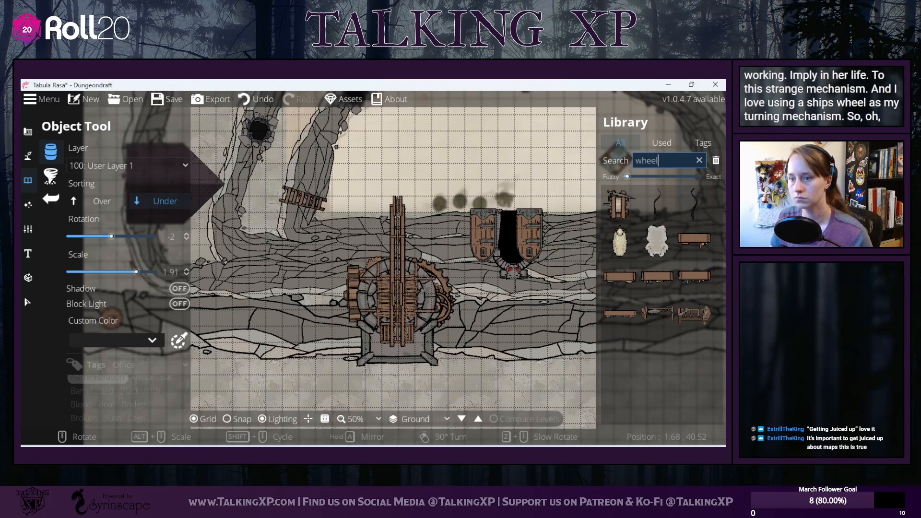
pyautogui.hotkey('alt', 'Tab')
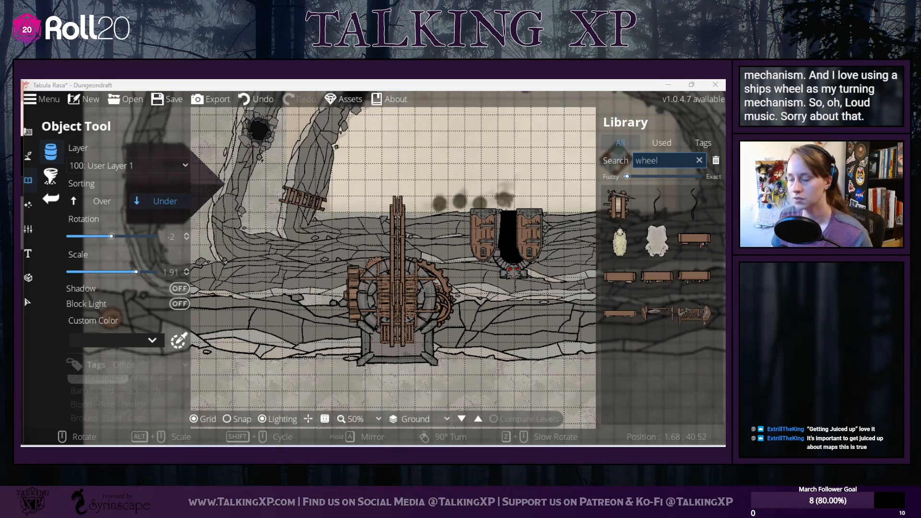
# Step: Search the object library for "ship" and choose the spoked wooden ship's wheel
pyautogui.scroll(-1, 312, 372)
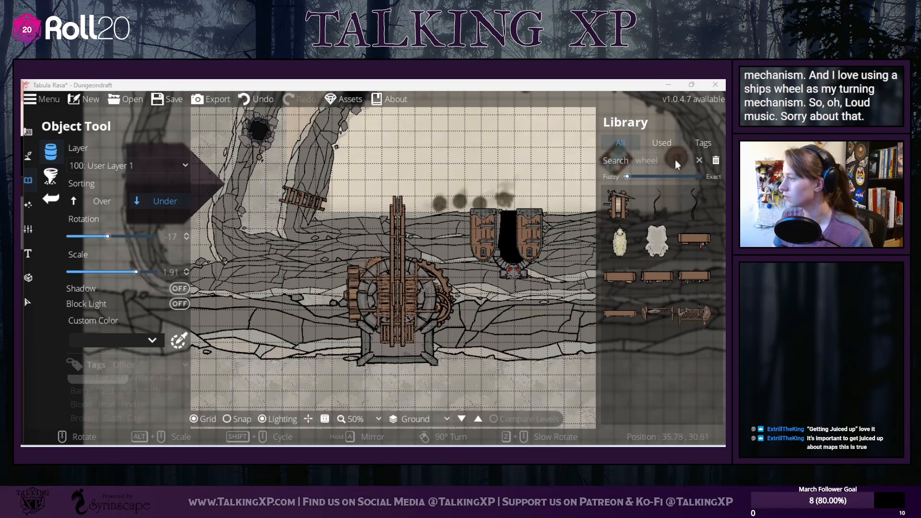
pyautogui.moveTo(667, 161); pyautogui.dragTo(563, 160)
pyautogui.write('ship')
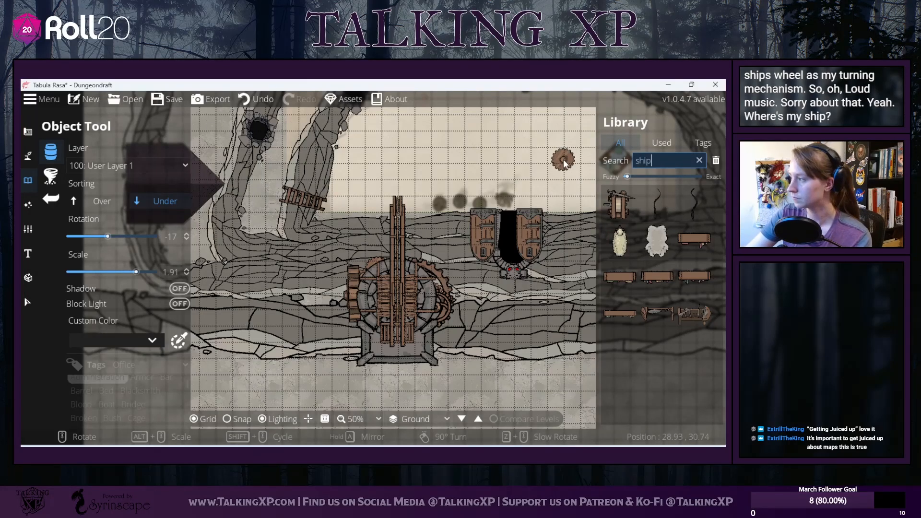
pyautogui.moveTo(623, 344)
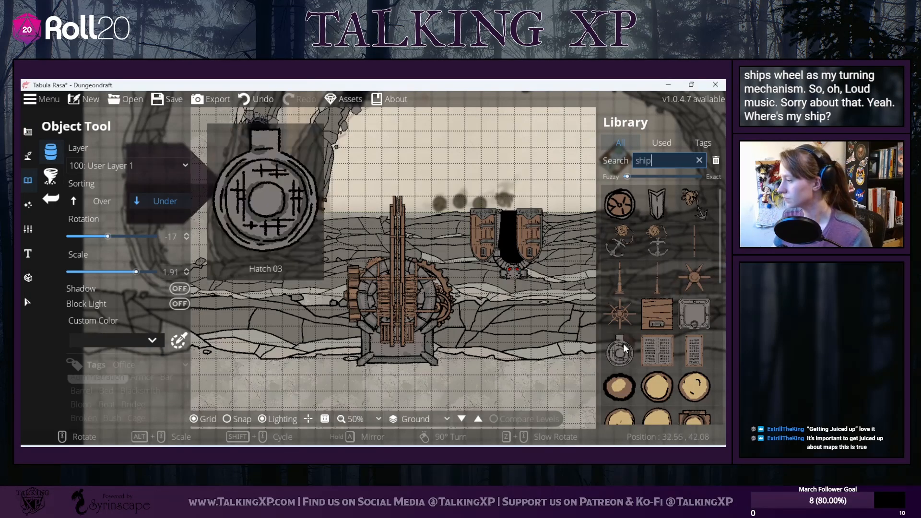
pyautogui.scroll(-1, 622, 326)
pyautogui.click(620, 284)
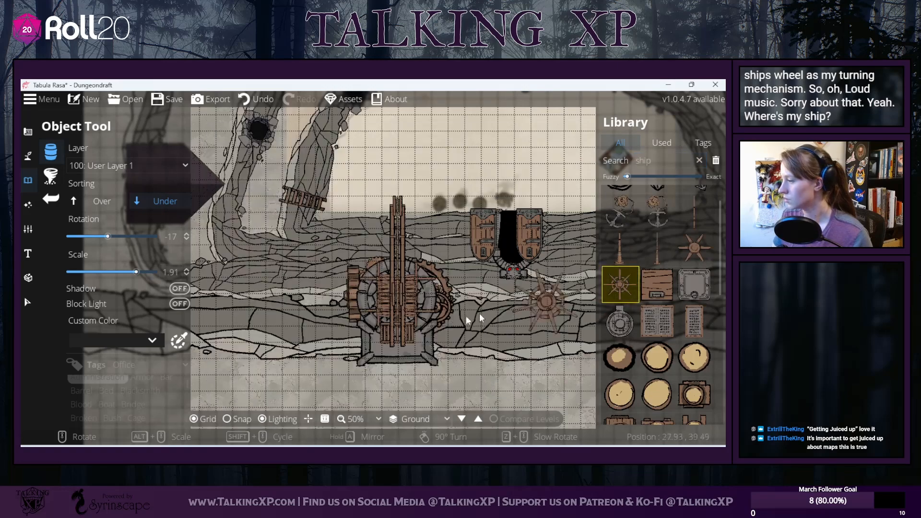
# Step: Place the ship's wheel at the lower-left corner of the crane's stone base, sorted Over, with scale 1.23 and rotation -17
pyautogui.click(91, 202)
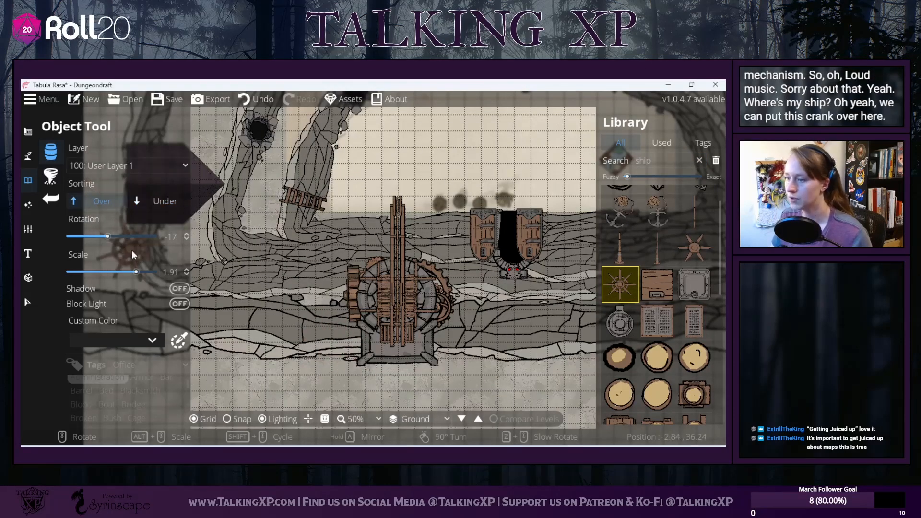
pyautogui.moveTo(137, 272); pyautogui.dragTo(126, 272)
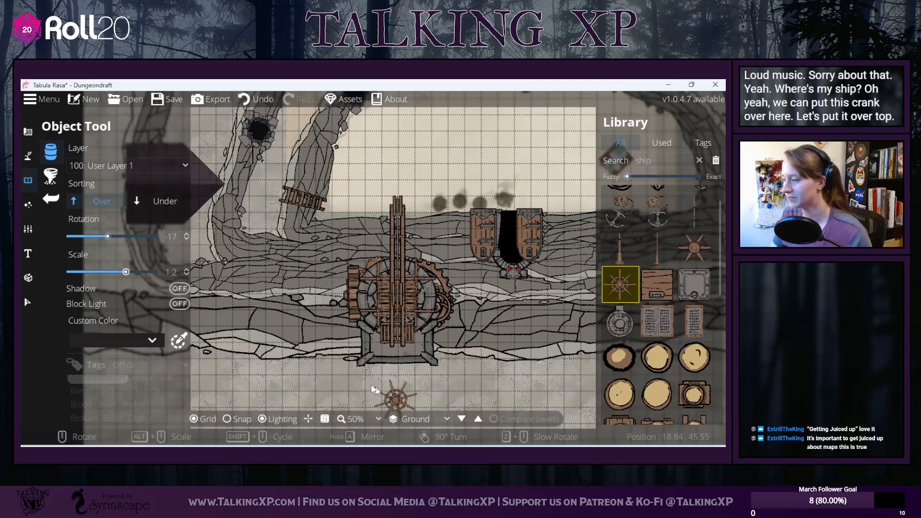
pyautogui.scroll(-1, 367, 375)
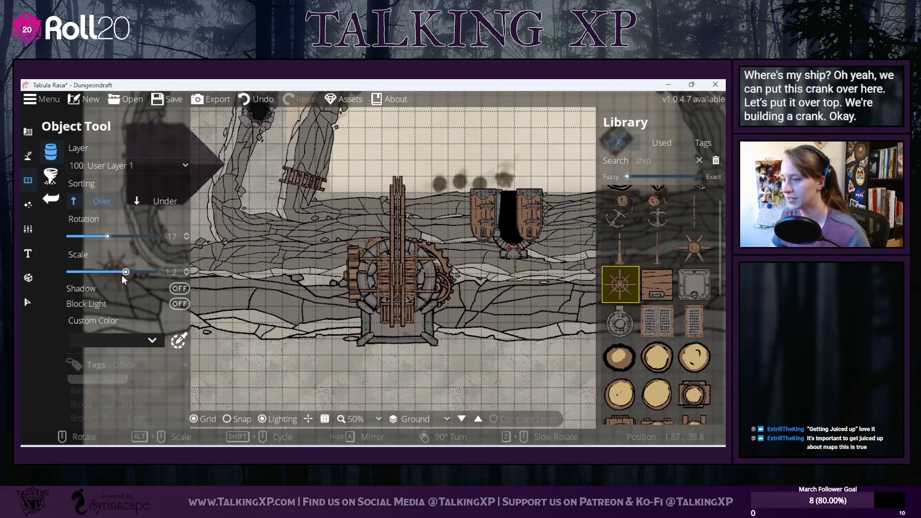
pyautogui.click(126, 272)
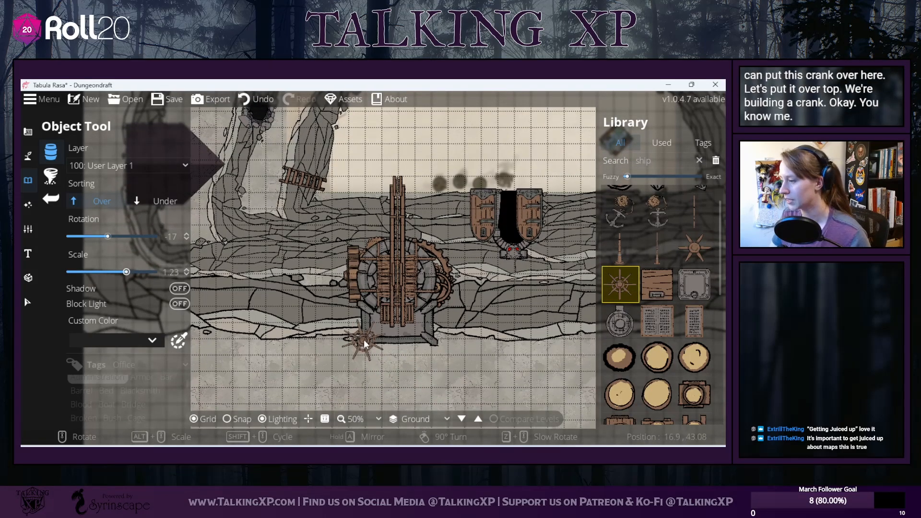
pyautogui.moveTo(463, 340); pyautogui.dragTo(445, 369)
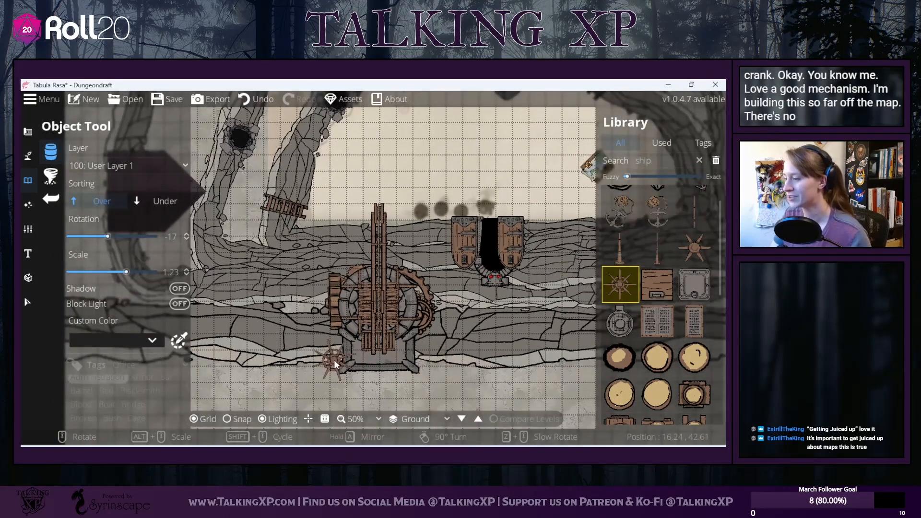
pyautogui.click(337, 363)
# Step: Choose a mast piece with a wooden plank frame from the ship objects and set its sorting to Under
pyautogui.click(657, 394)
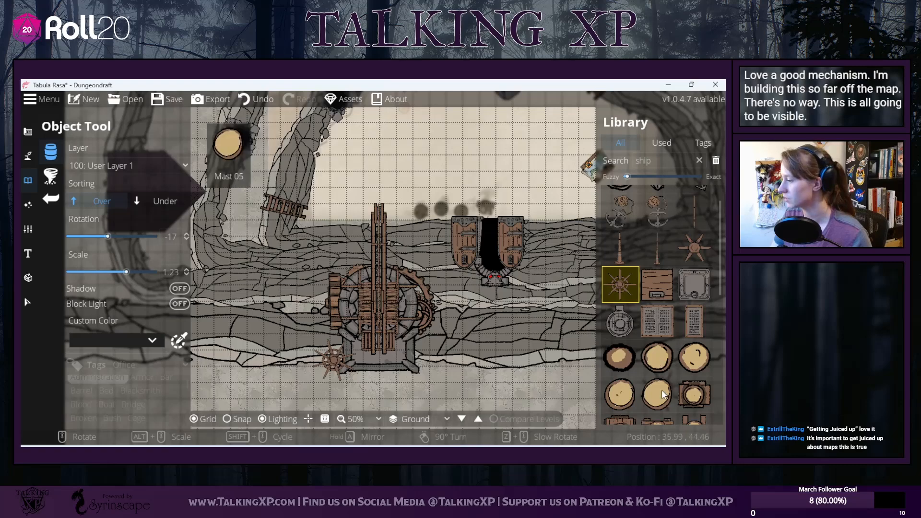
pyautogui.scroll(-3, 663, 307)
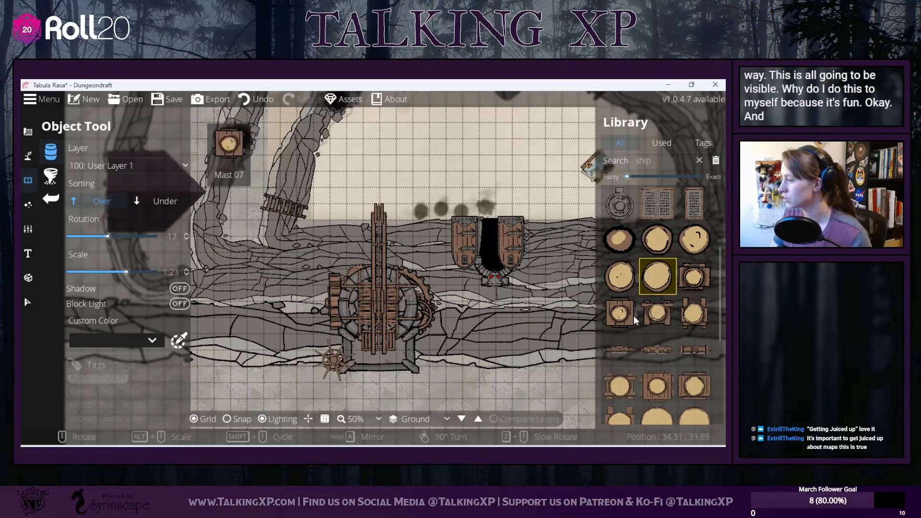
pyautogui.scroll(2, 643, 379)
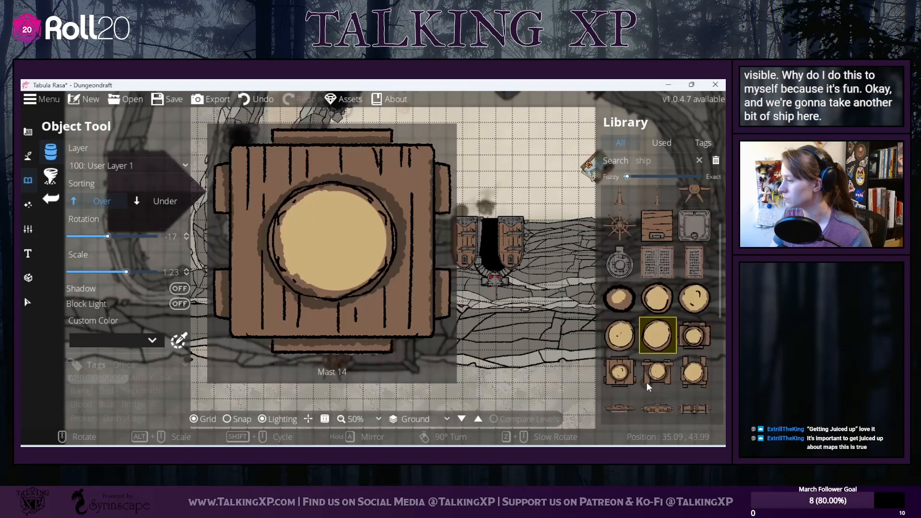
pyautogui.scroll(-5, 633, 367)
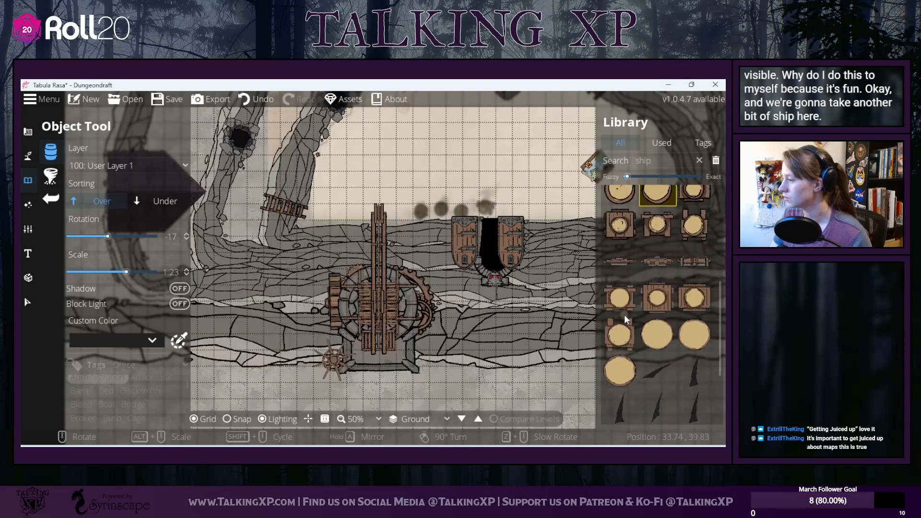
pyautogui.click(622, 304)
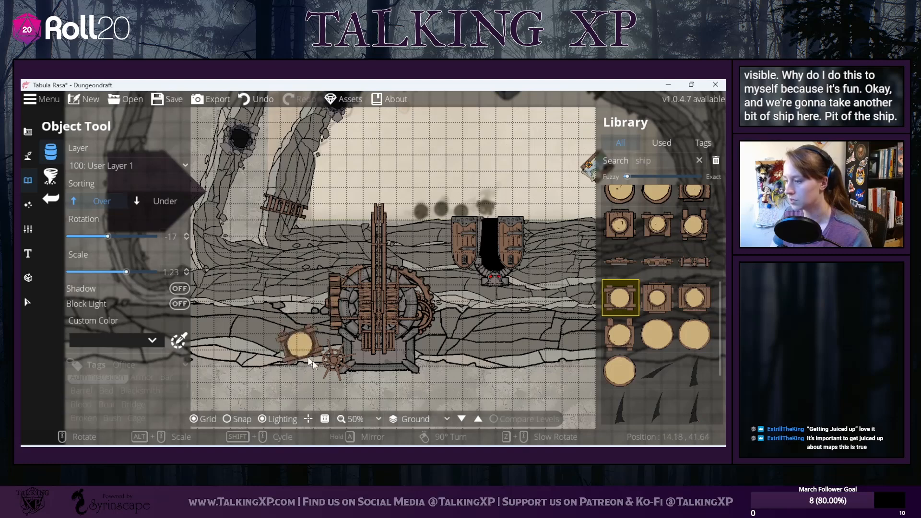
pyautogui.click(159, 202)
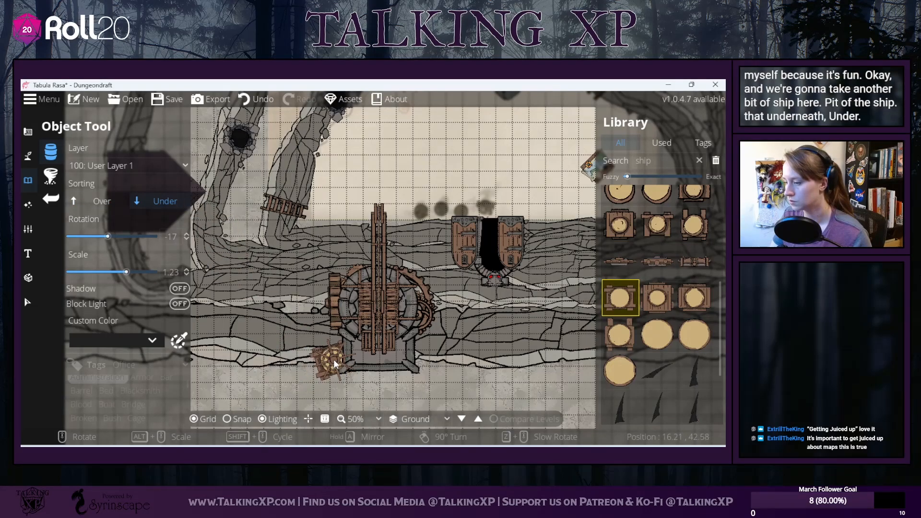
# Step: Search the object library for "stone" and browse for a stone alternative to the wooden mast piece
pyautogui.doubleClick(643, 160)
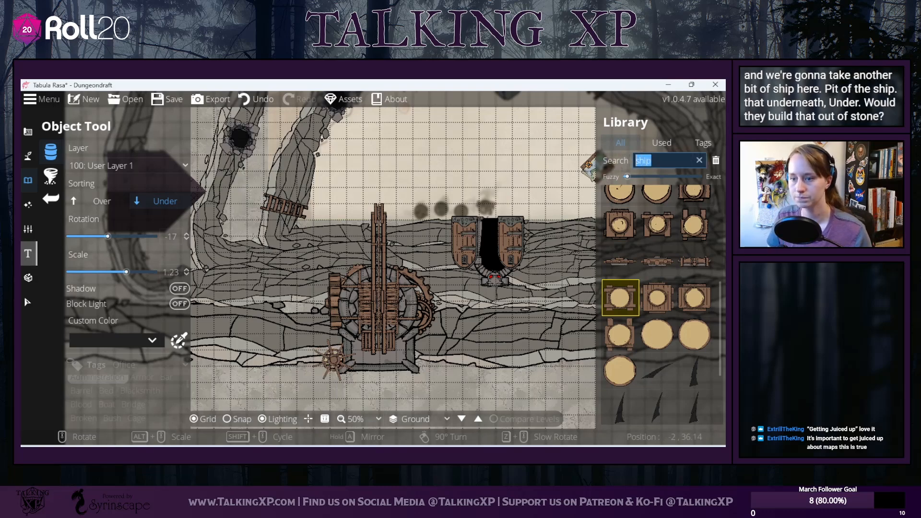
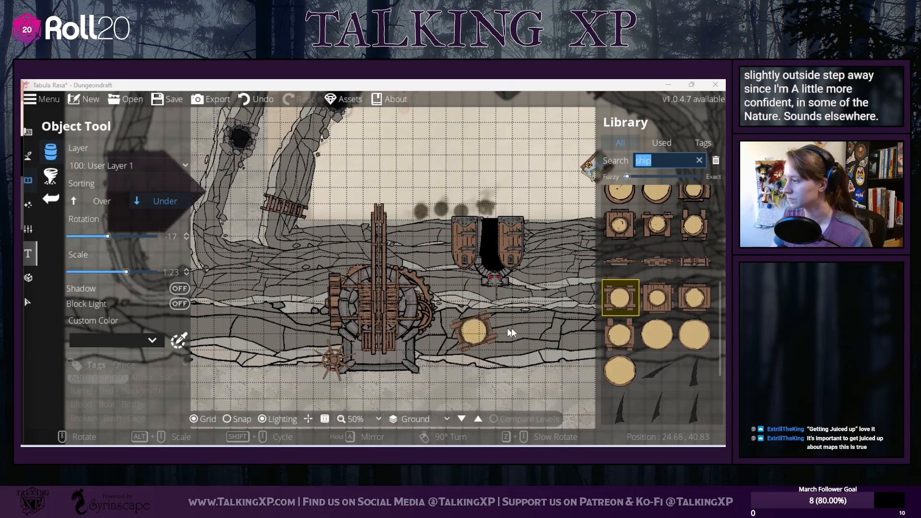
pyautogui.scroll(3, 669, 303)
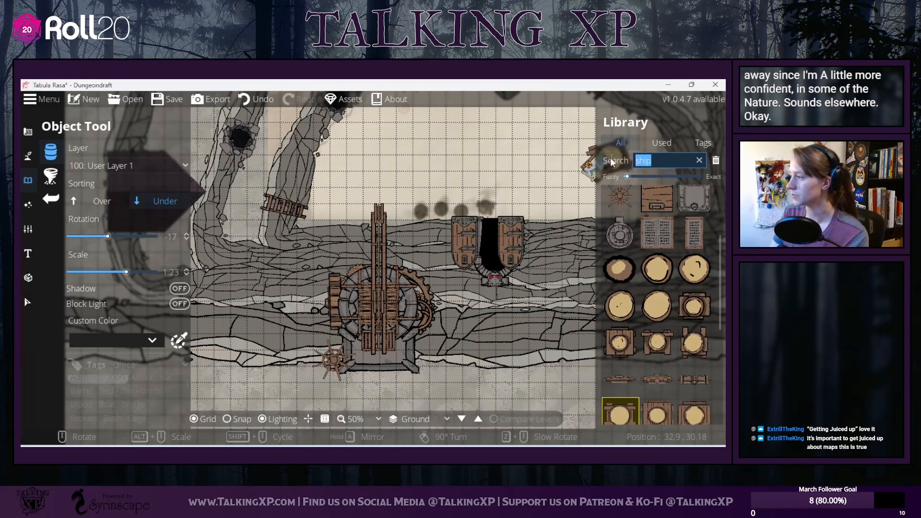
pyautogui.write('stone')
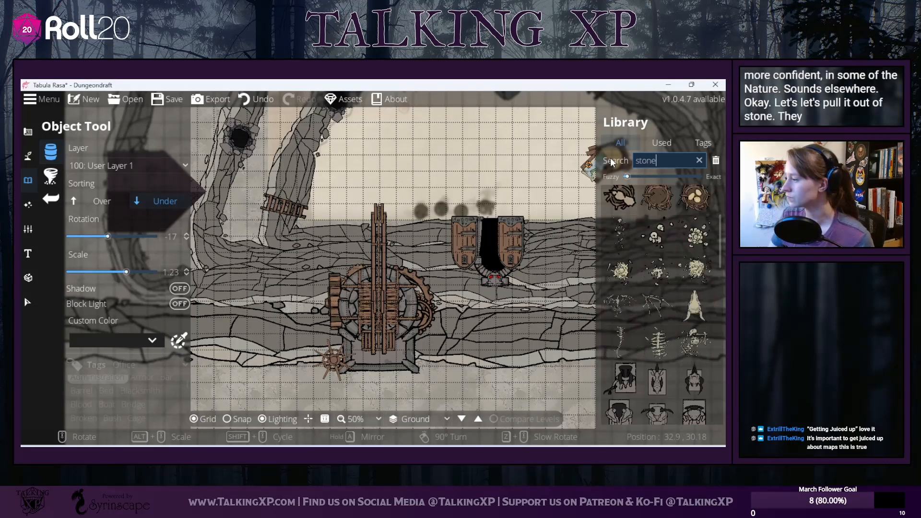
pyautogui.scroll(-3, 672, 315)
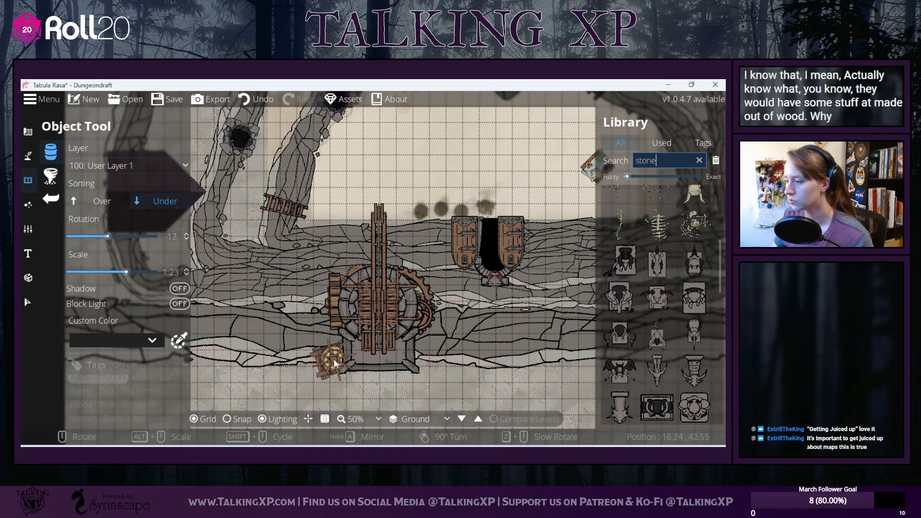
# Step: Place the framed mast piece beneath the ship's wheel with scale 1.23 and rotation -2, and nudge it into line with the wheel
pyautogui.scroll(1, 335, 360)
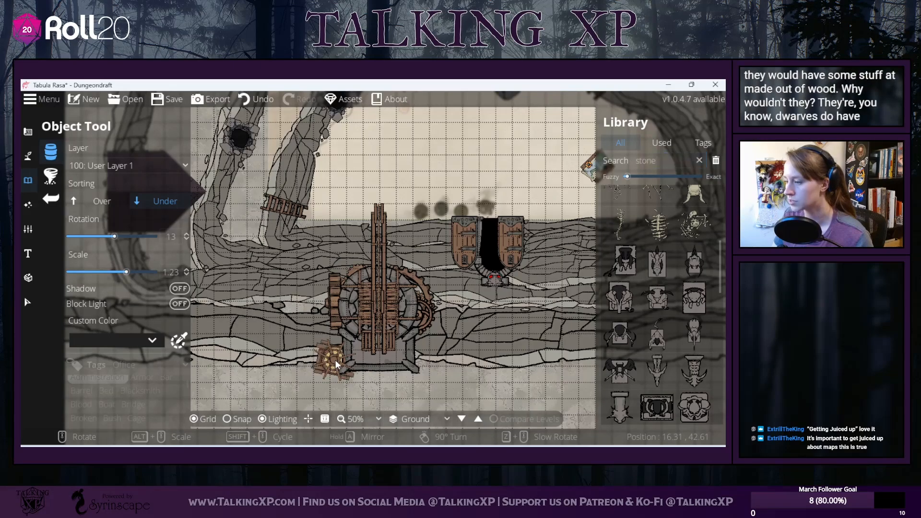
pyautogui.click(336, 360)
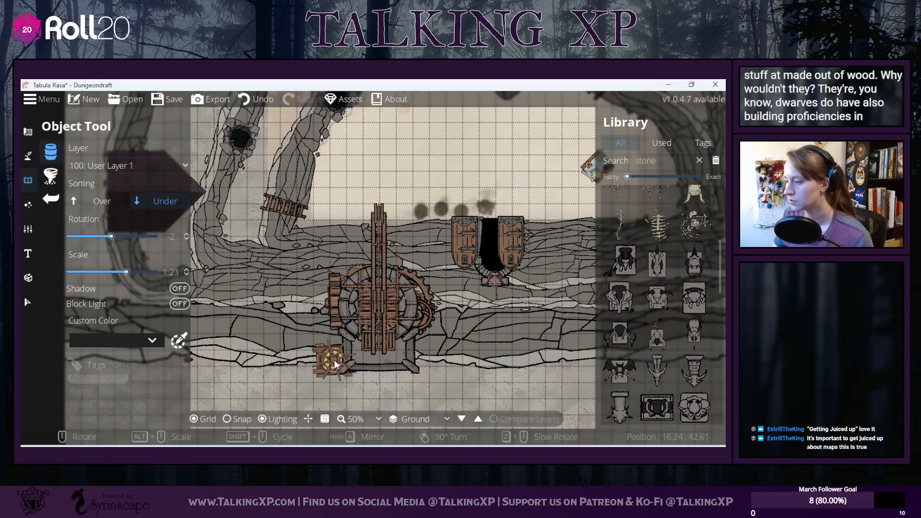
pyautogui.click(27, 302)
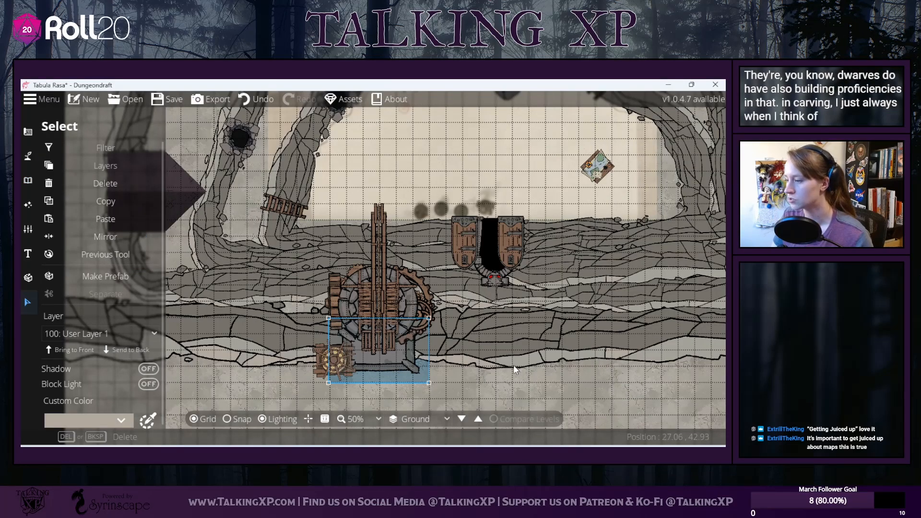
pyautogui.click(321, 367)
pyautogui.moveTo(344, 363); pyautogui.dragTo(348, 377)
pyautogui.rightClick(352, 373)
pyautogui.rightClick(349, 374)
pyautogui.click(349, 373)
pyautogui.rightClick(349, 378)
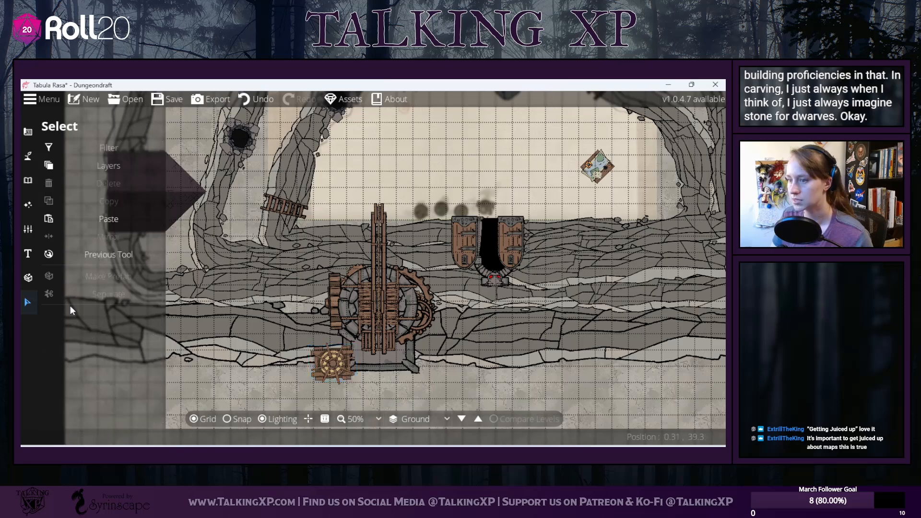
# Step: Activate the Path Tool and choose the chain texture for the ship's-wheel crank
pyautogui.click(28, 182)
pyautogui.click(25, 166)
pyautogui.click(50, 226)
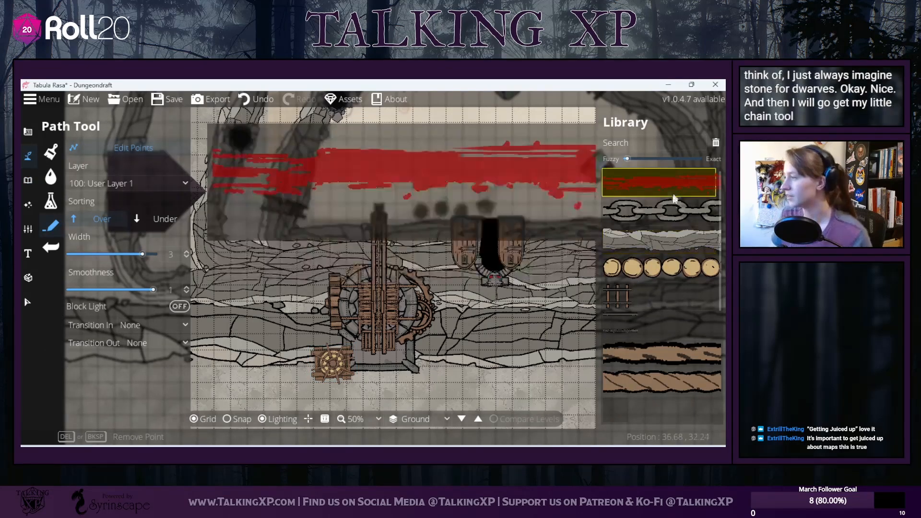
pyautogui.click(663, 210)
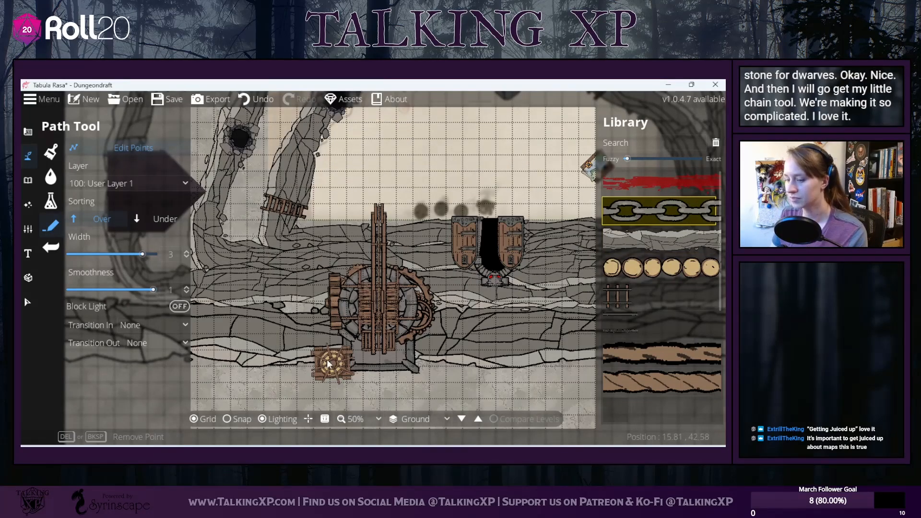
pyautogui.scroll(2, 352, 346)
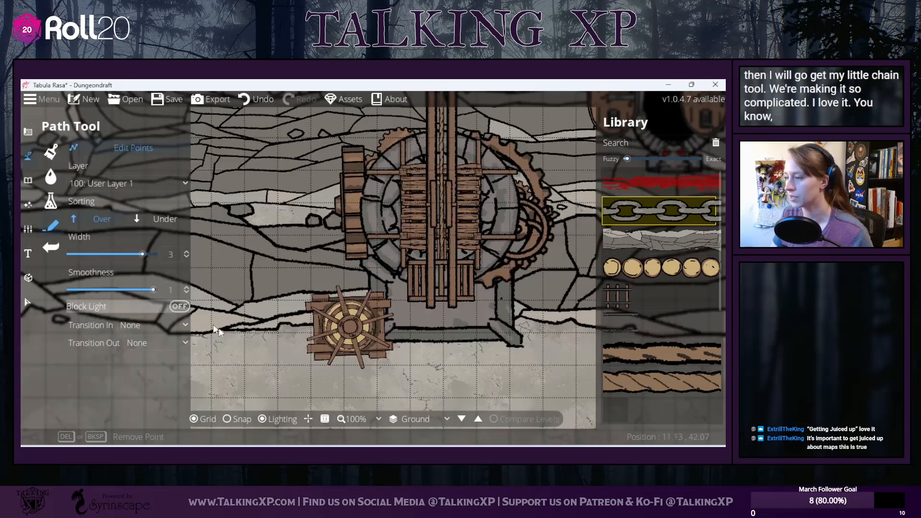
pyautogui.click(136, 182)
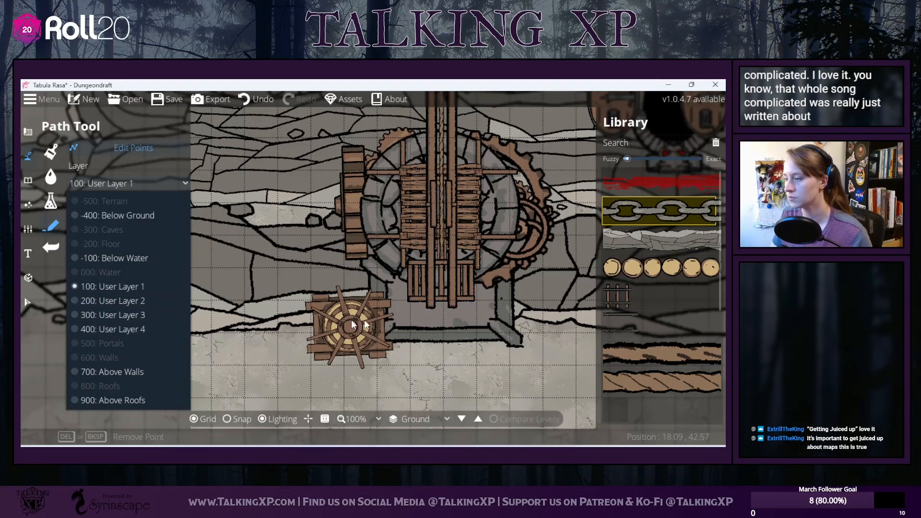
pyautogui.click(185, 167)
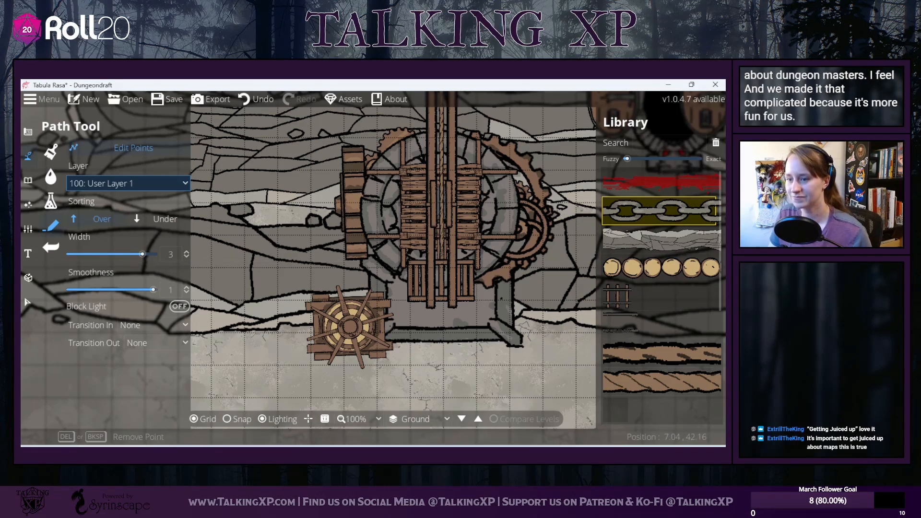
pyautogui.hotkey('alt', 'Tab')
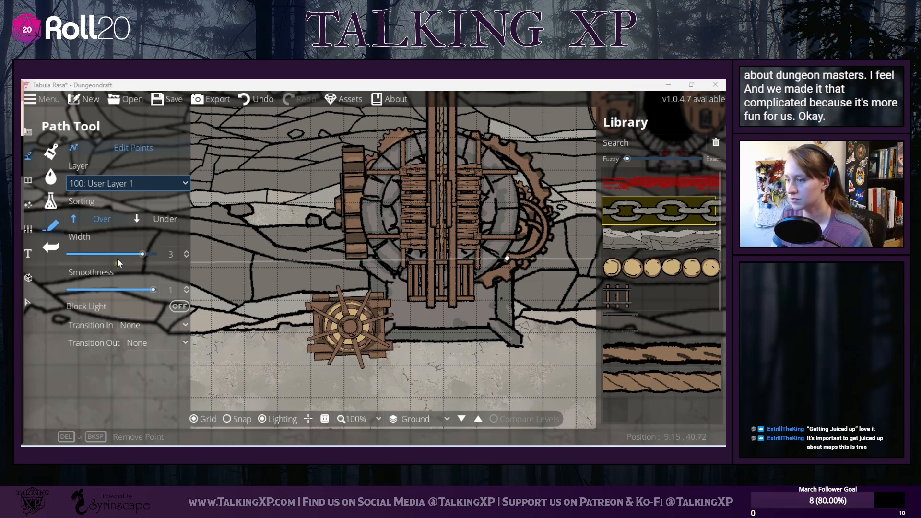
# Step: Try a chain path at width 0.88 beside the ship's wheel and undo it
pyautogui.moveTo(142, 253); pyautogui.dragTo(116, 260)
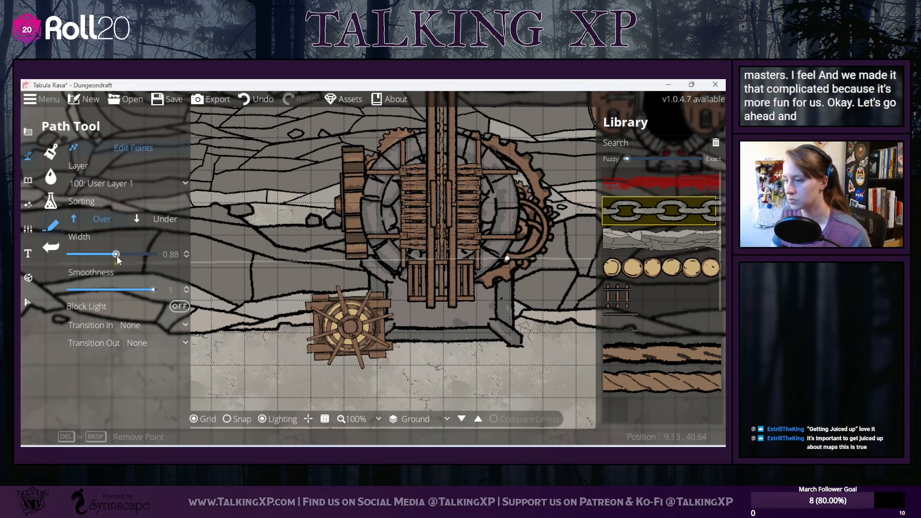
pyautogui.moveTo(252, 268); pyautogui.dragTo(252, 263)
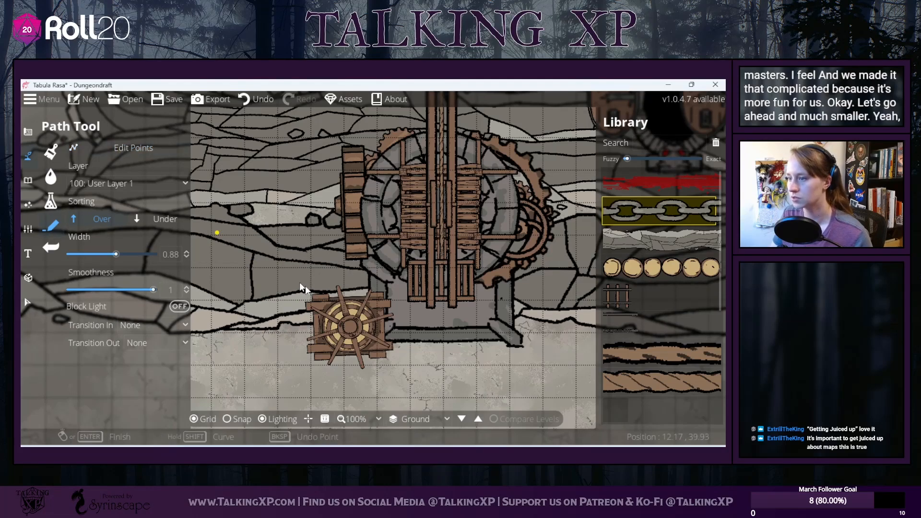
pyautogui.click(228, 291)
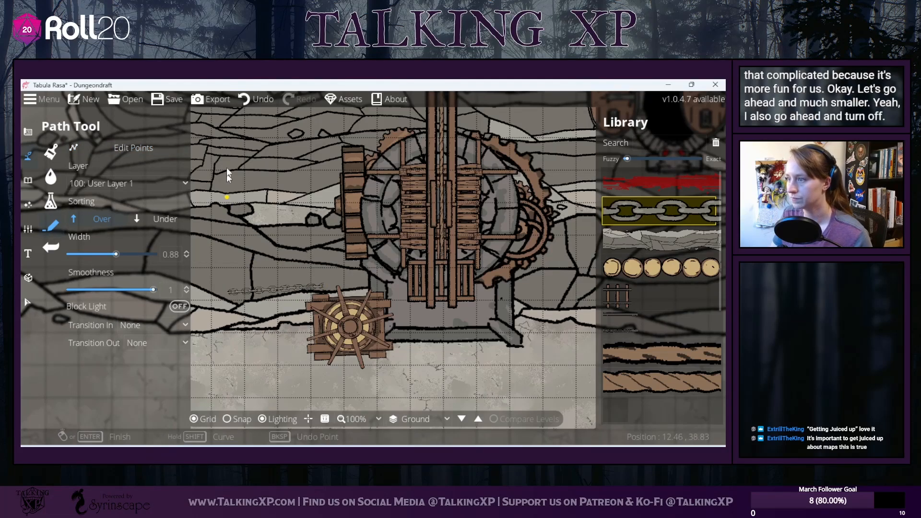
pyautogui.click(256, 99)
# Step: Set the chain path's width to 1.5, test it with a short piece beside the ship's wheel, and undo the test piece
pyautogui.click(176, 253)
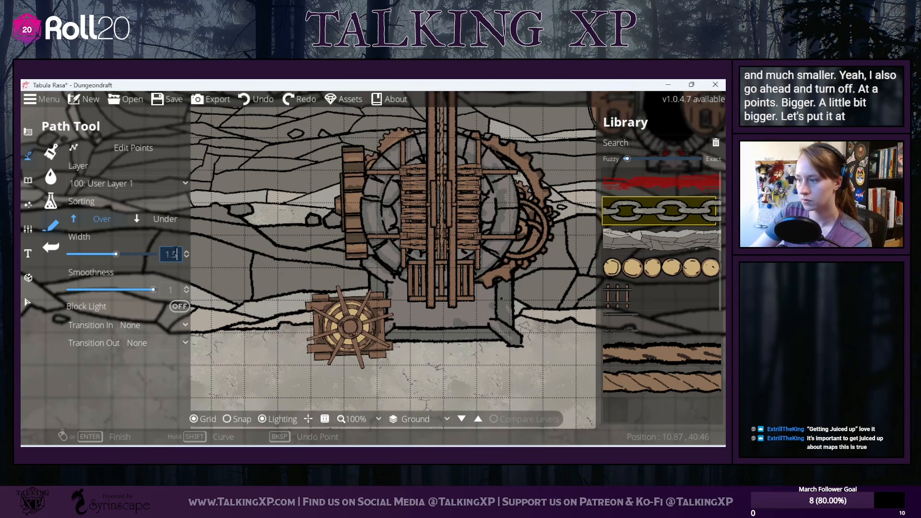
pyautogui.press('Return')
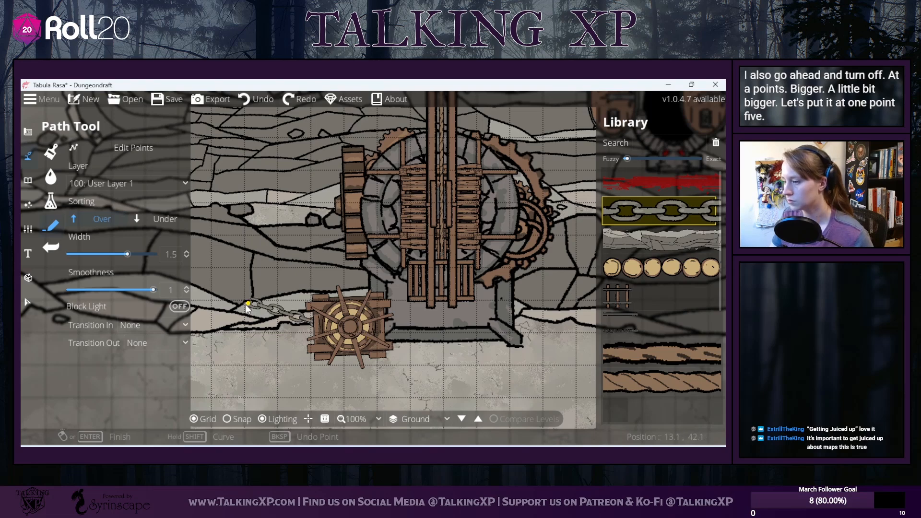
pyautogui.rightClick(258, 345)
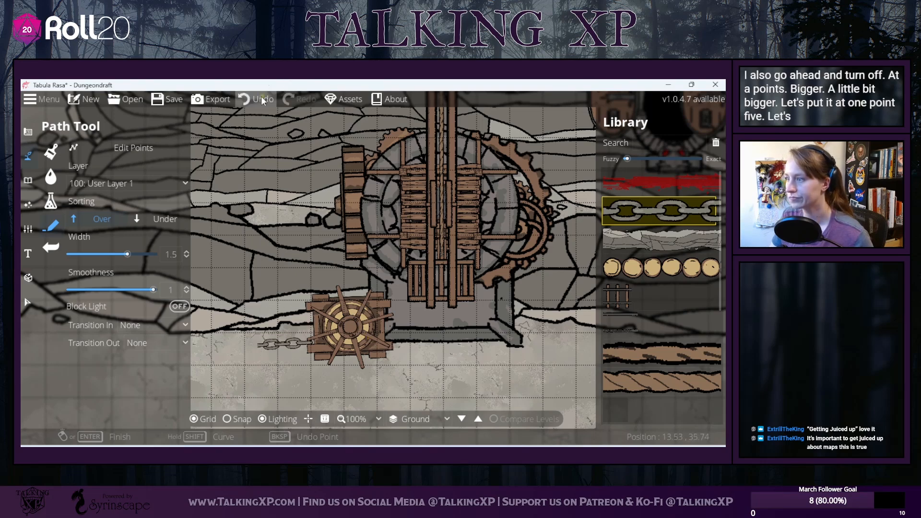
pyautogui.click(245, 98)
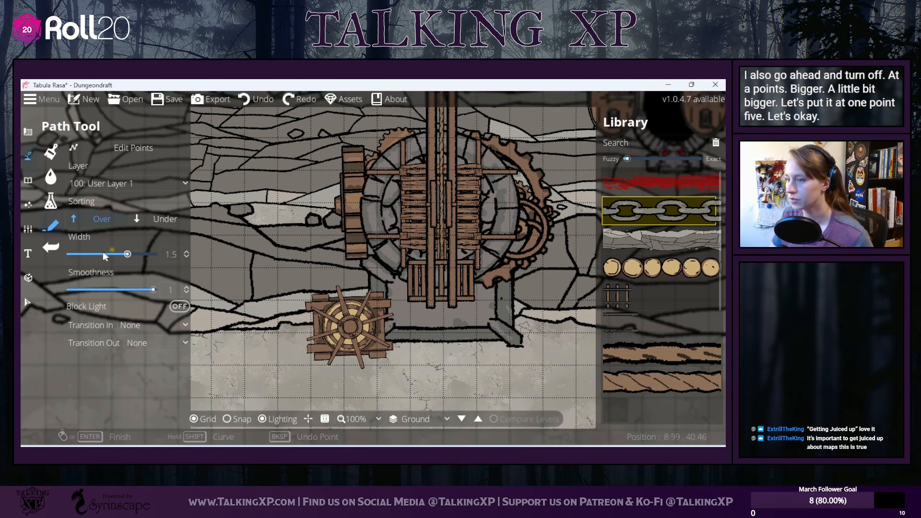
# Step: Move the ship's wheel to layer 300: User Layer 3
pyautogui.click(27, 301)
pyautogui.click(348, 326)
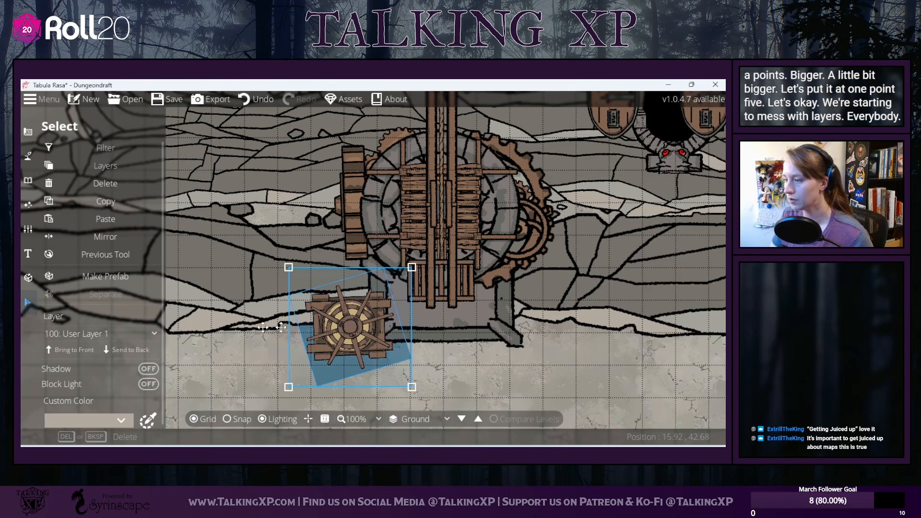
pyautogui.click(85, 332)
pyautogui.click(82, 361)
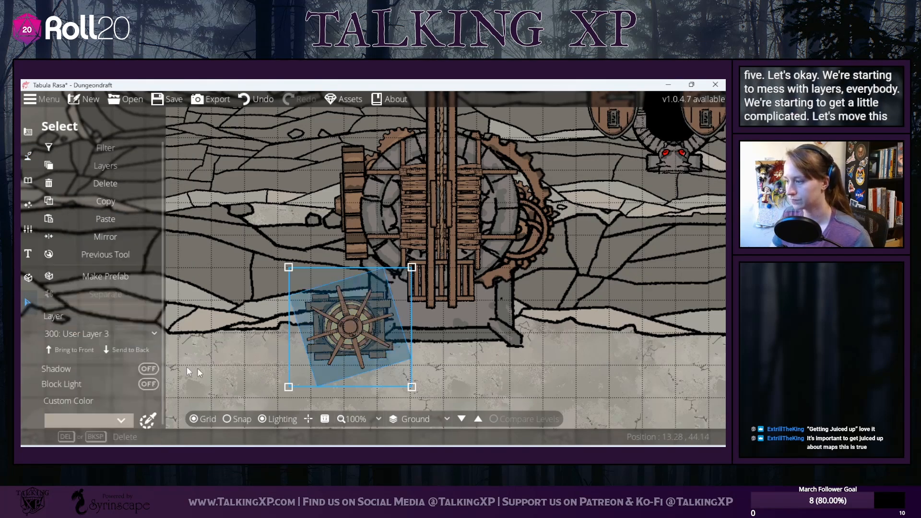
pyautogui.click(581, 386)
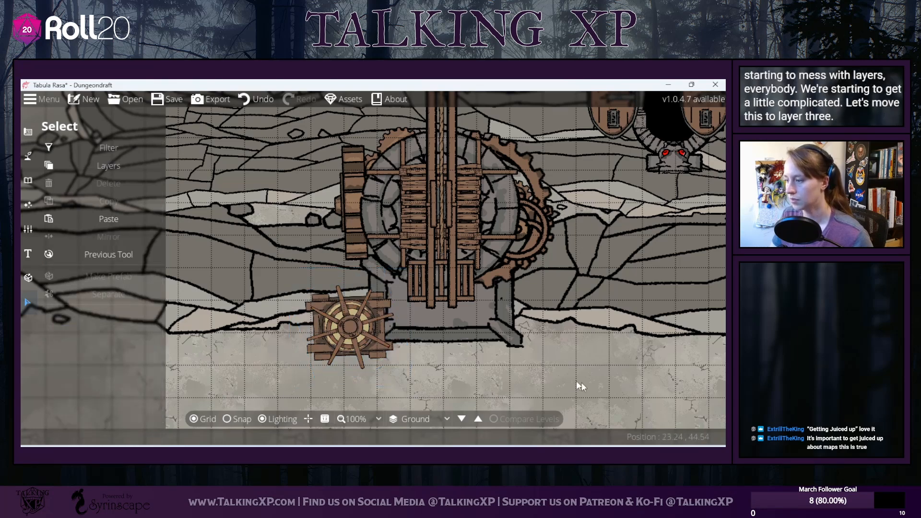
# Step: Return to the chain path, undo a trial piece drawn on the floor, and set the path layer to 200: User Layer 2
pyautogui.click(27, 156)
pyautogui.click(79, 226)
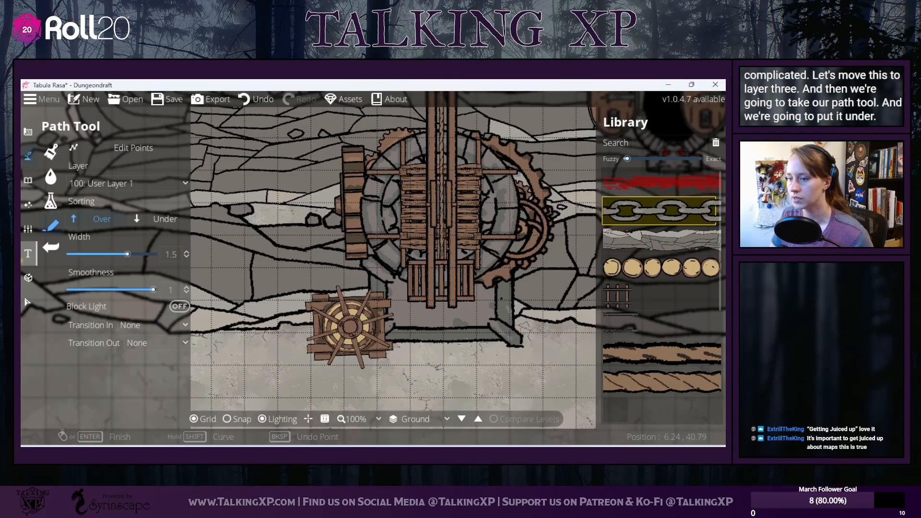
pyautogui.click(21, 261)
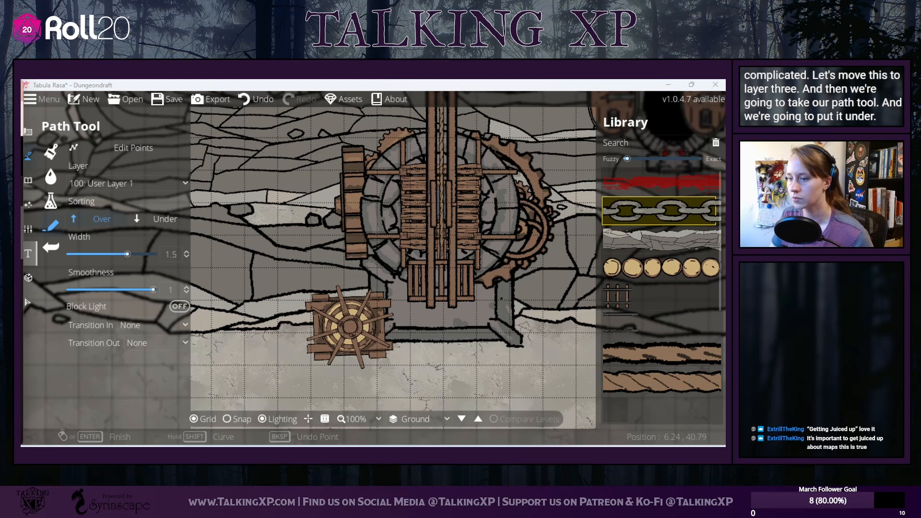
pyautogui.click(277, 376)
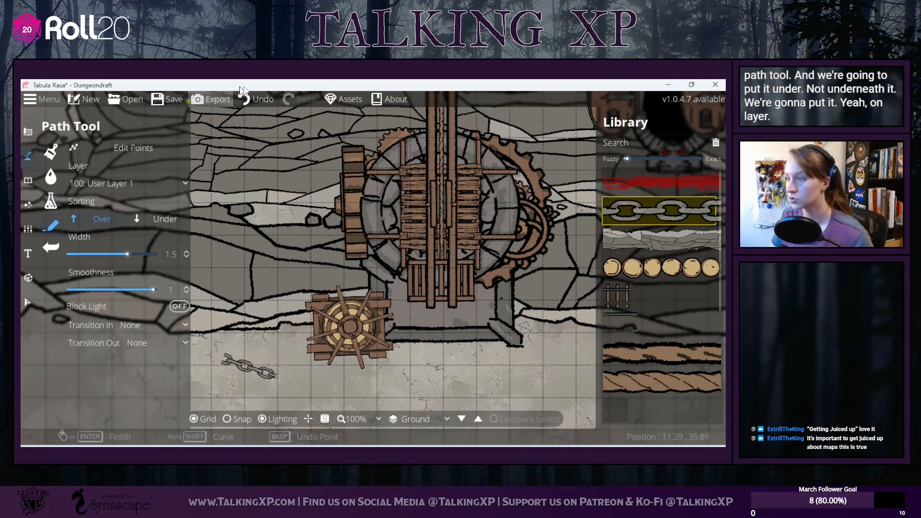
pyautogui.click(253, 100)
pyautogui.click(158, 183)
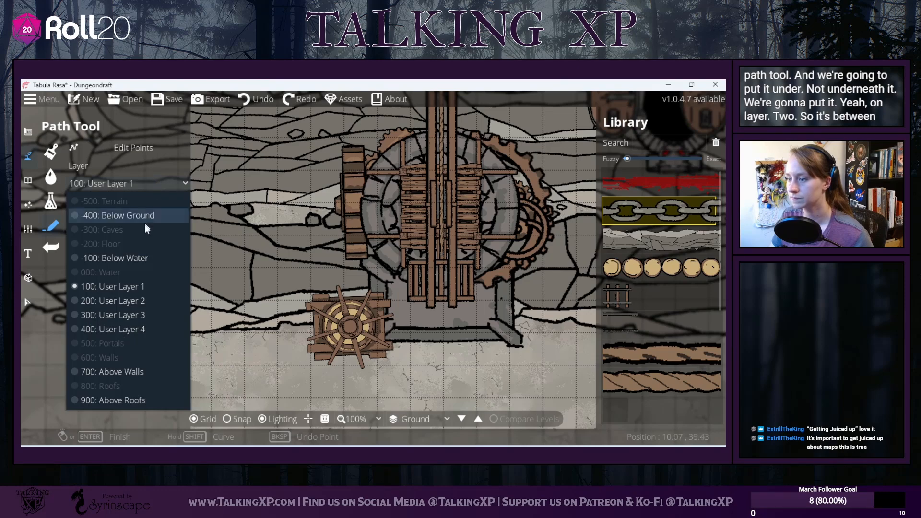
pyautogui.click(144, 300)
# Step: Draw several loops of chain coiled around the hub, between the ship's wheel and its wooden frame
pyautogui.click(338, 348)
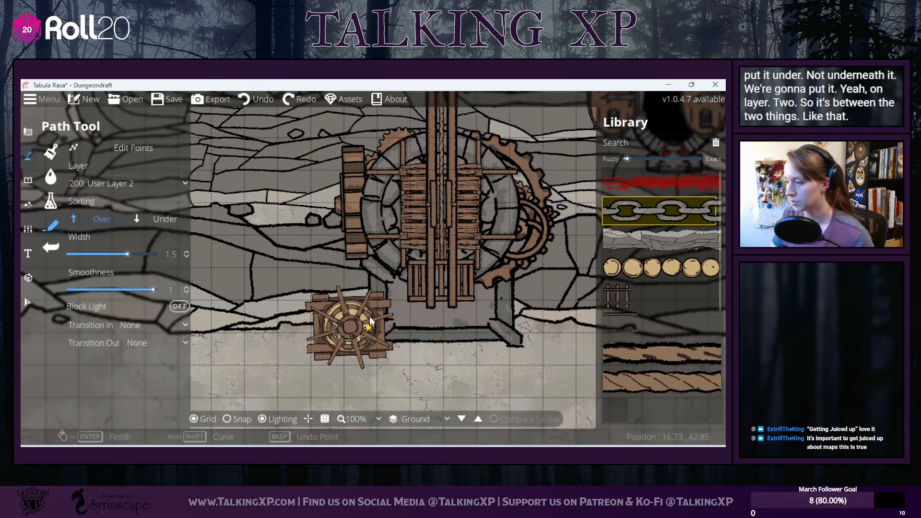
pyautogui.click(329, 325)
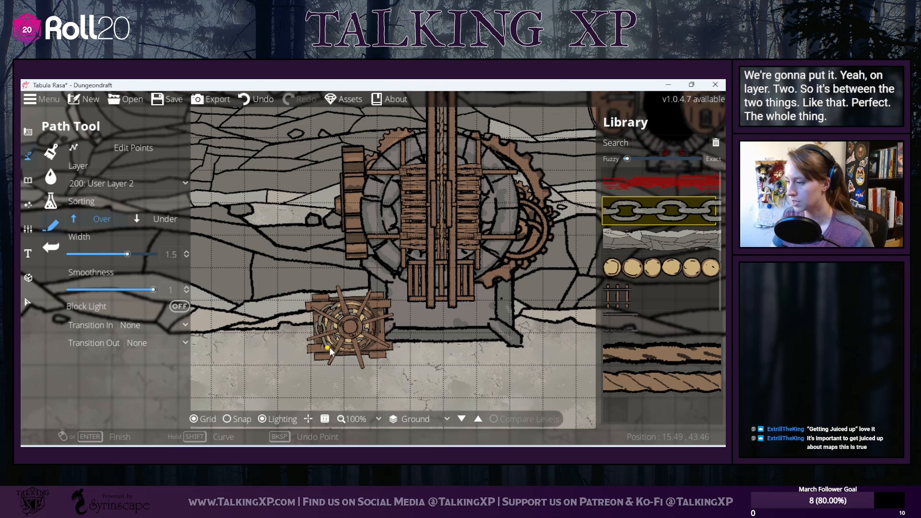
pyautogui.click(330, 351)
pyautogui.click(350, 358)
pyautogui.click(370, 351)
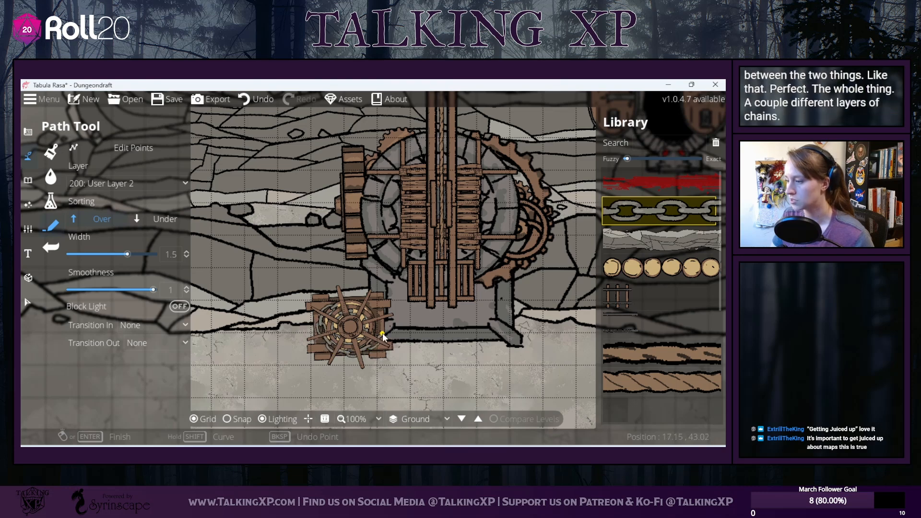
pyautogui.click(355, 299)
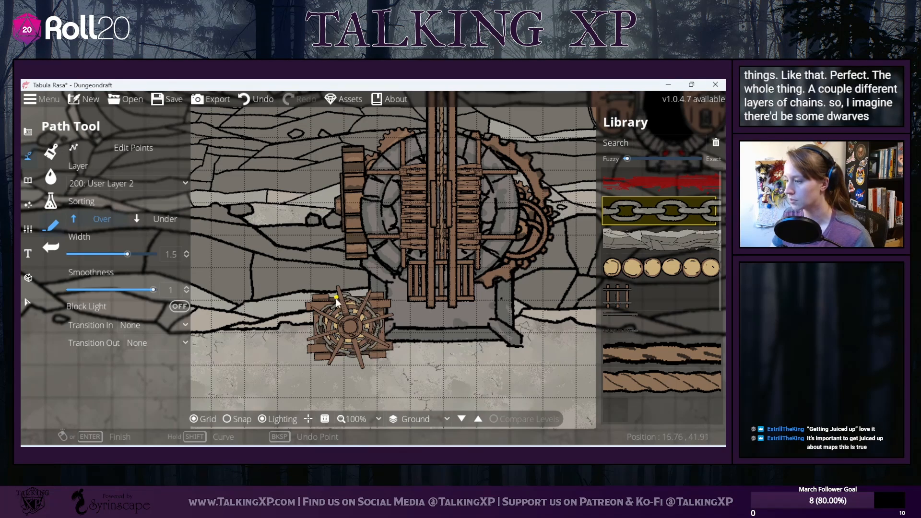
pyautogui.click(336, 306)
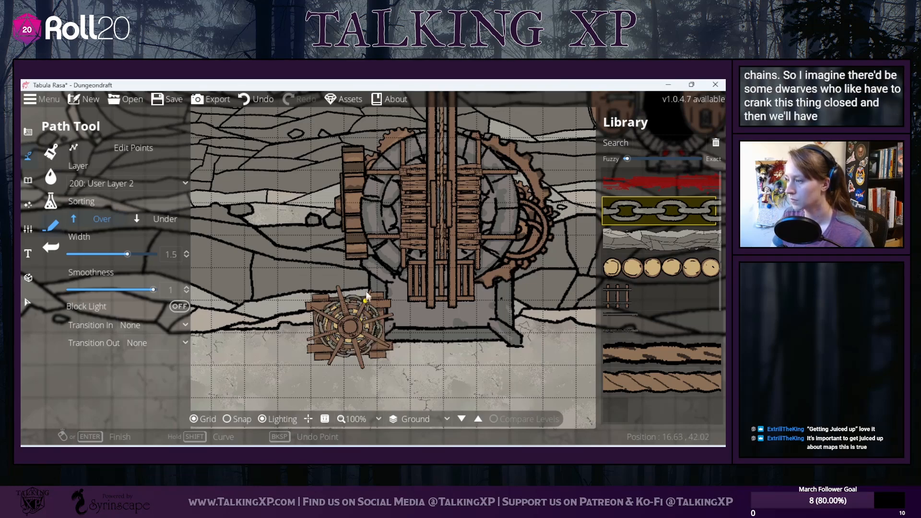
# Step: Set the chain's Transition Out to Shrink, try a strand from the ship's wheel up over the side gear, and undo the strand
pyautogui.scroll(2, 360, 252)
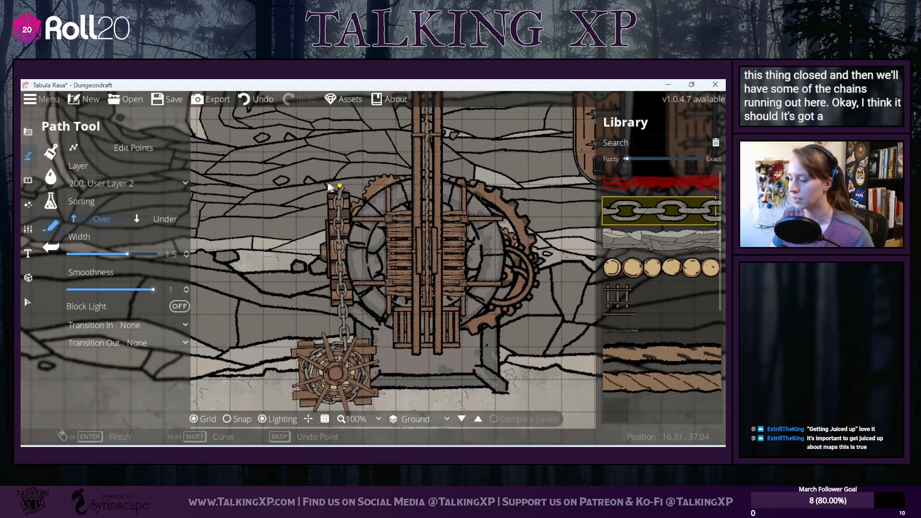
pyautogui.click(138, 344)
pyautogui.click(148, 378)
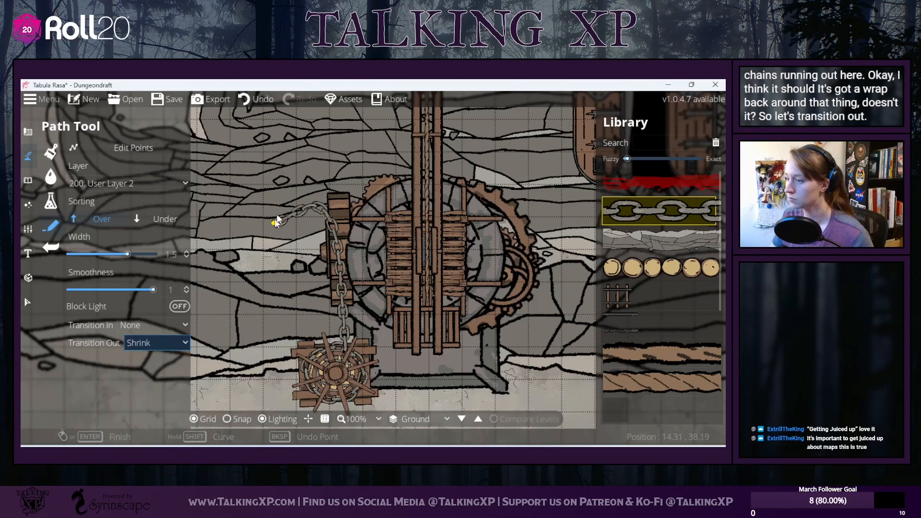
pyautogui.click(325, 175)
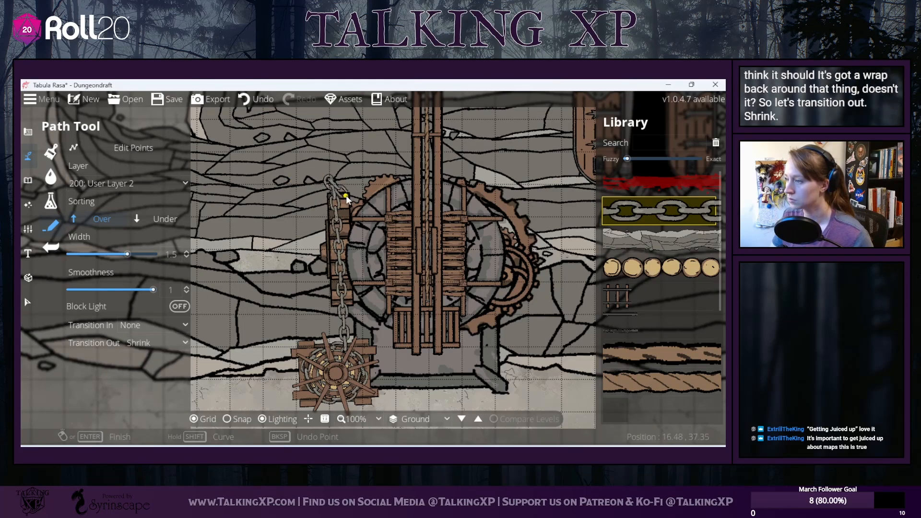
pyautogui.click(257, 99)
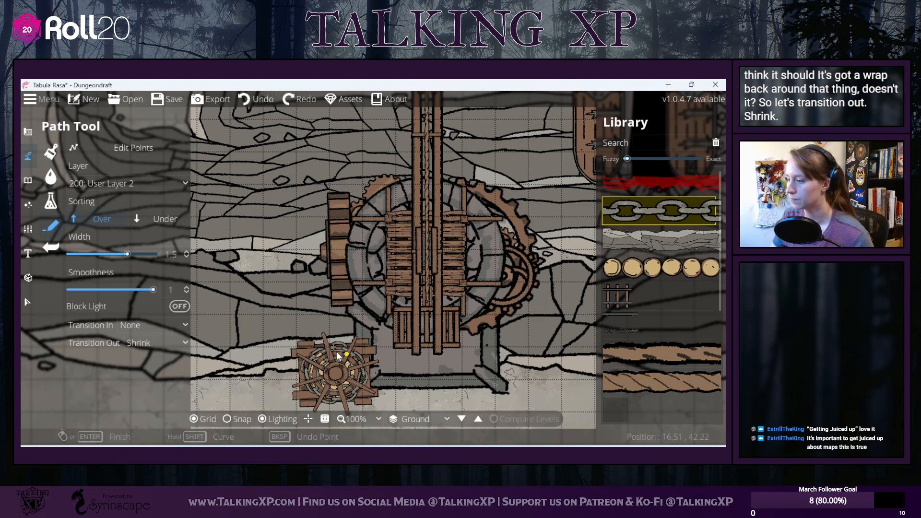
# Step: Draw a shrinking chain from the ship's wheel straight up along the toothed side gear, ending at the gear's upper edge
pyautogui.click(344, 362)
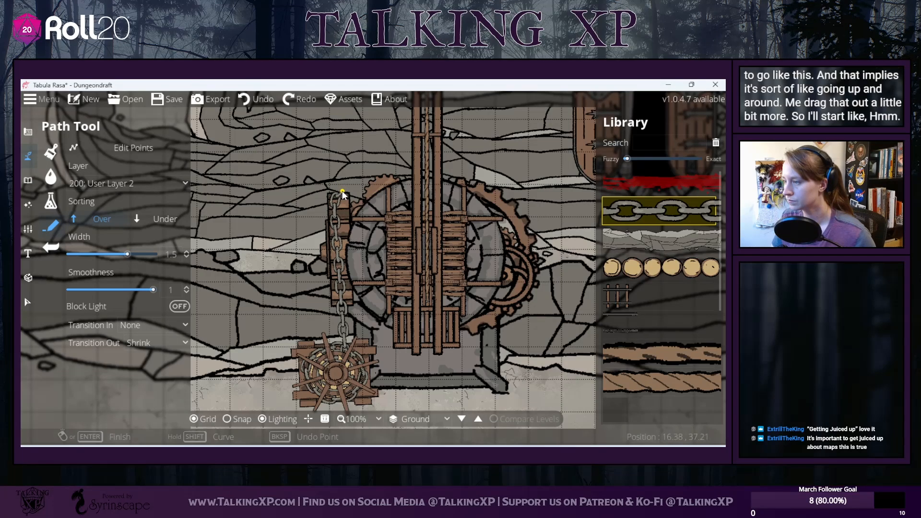
pyautogui.click(350, 202)
pyautogui.moveTo(279, 316); pyautogui.dragTo(250, 285)
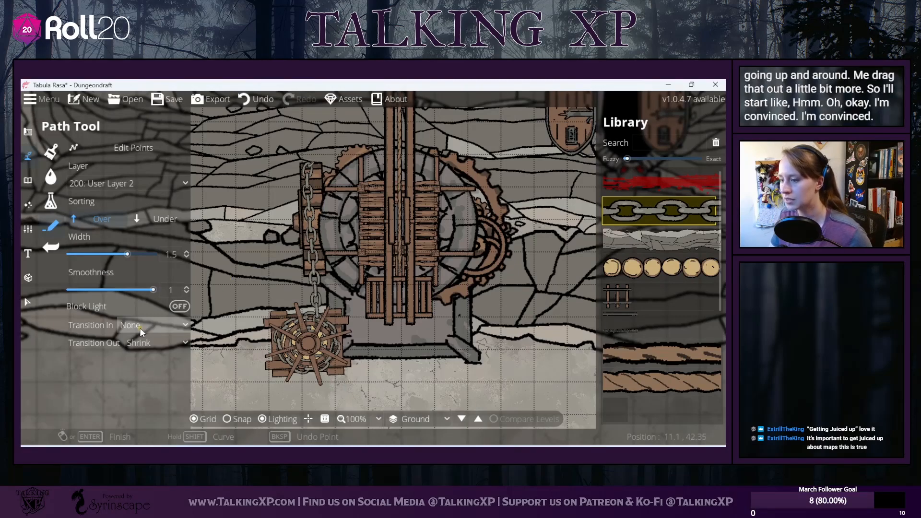
# Step: Draw a returning chain beneath the first, from the side gear to the ship's wheel, on 100: User Layer 1 with Transition In Grow and Out None
pyautogui.click(161, 327)
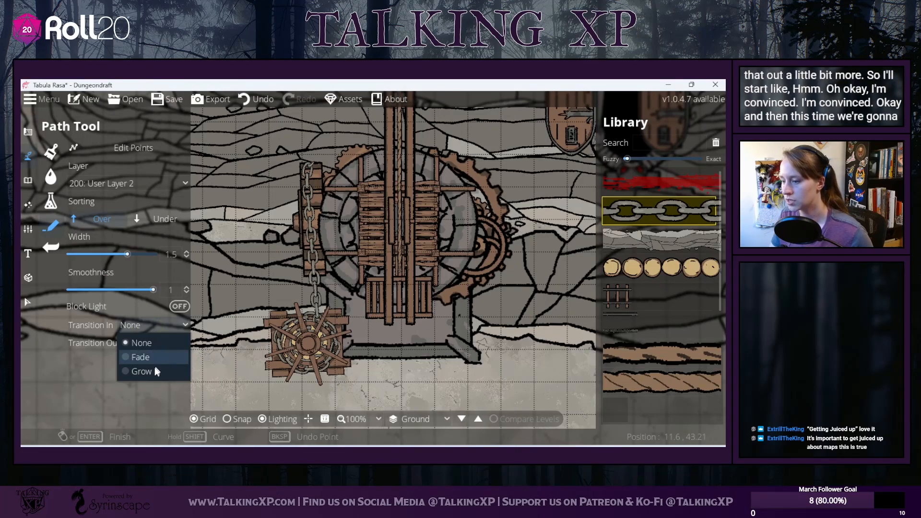
pyautogui.click(155, 371)
pyautogui.click(154, 344)
pyautogui.click(152, 360)
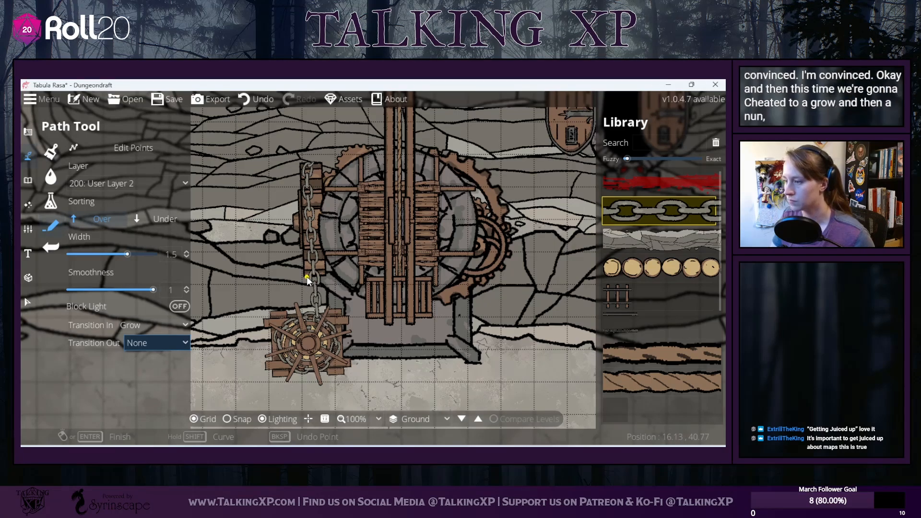
pyautogui.click(156, 185)
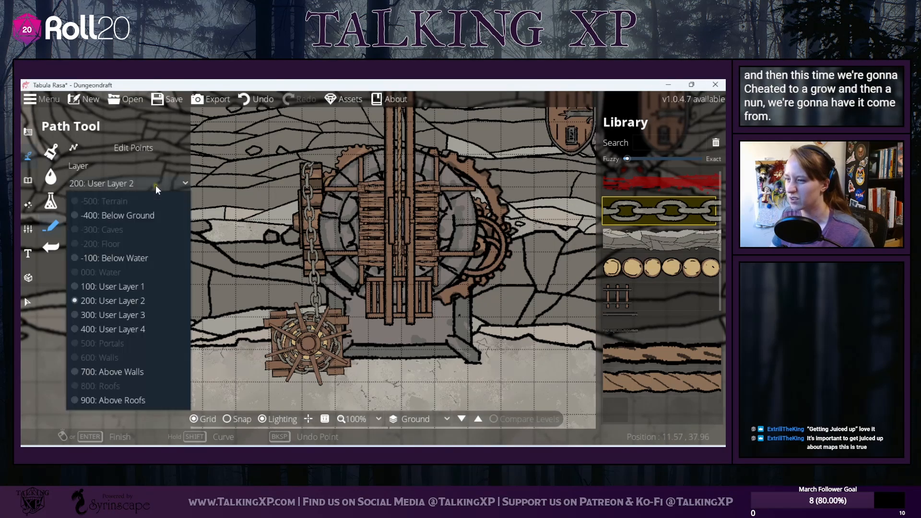
pyautogui.click(112, 286)
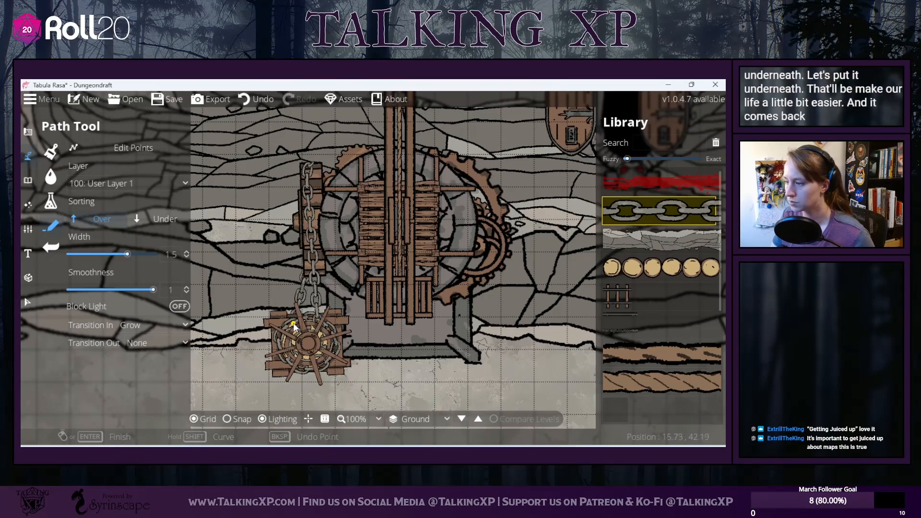
# Step: Look over the gate wall and the mining area above it for spots that need more props
pyautogui.moveTo(403, 344); pyautogui.dragTo(235, 406)
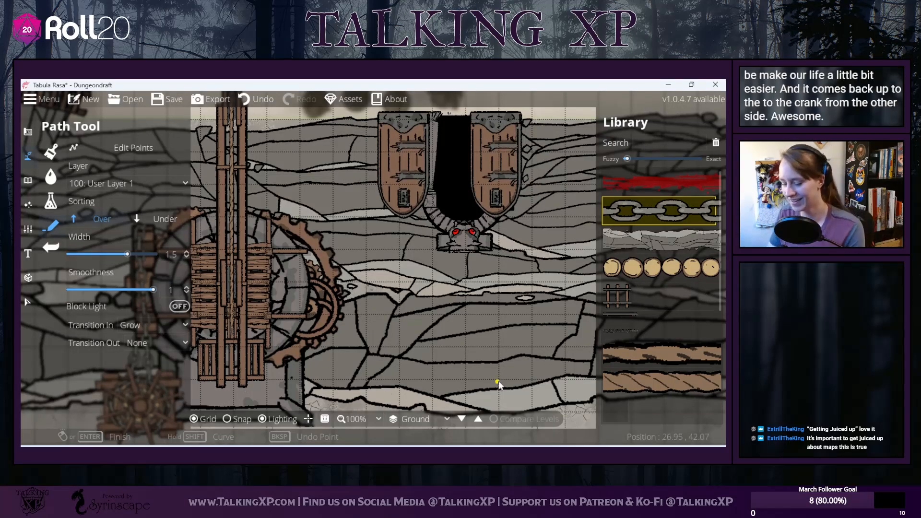
pyautogui.scroll(-5, 292, 303)
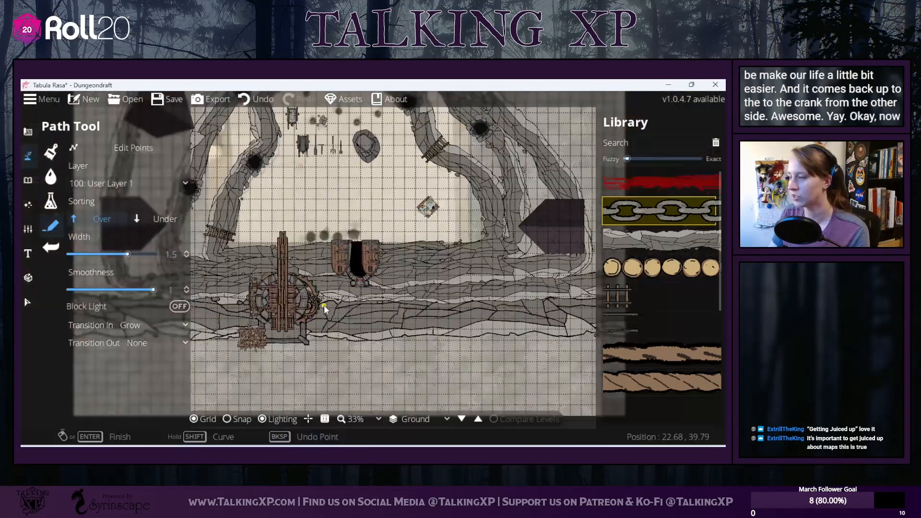
pyautogui.scroll(-3, 352, 309)
pyautogui.scroll(3, 353, 288)
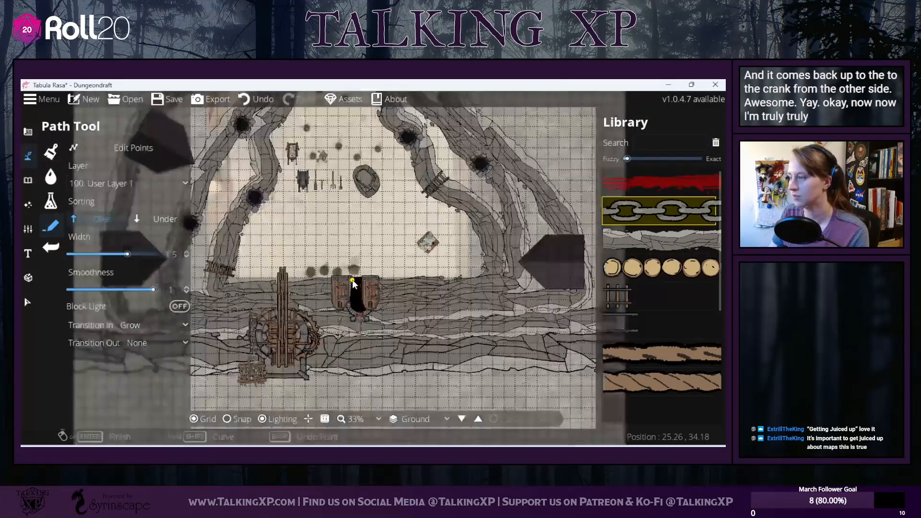
pyautogui.scroll(1, 336, 253)
pyautogui.moveTo(336, 249); pyautogui.dragTo(242, 337)
pyautogui.moveTo(272, 285); pyautogui.dragTo(406, 334)
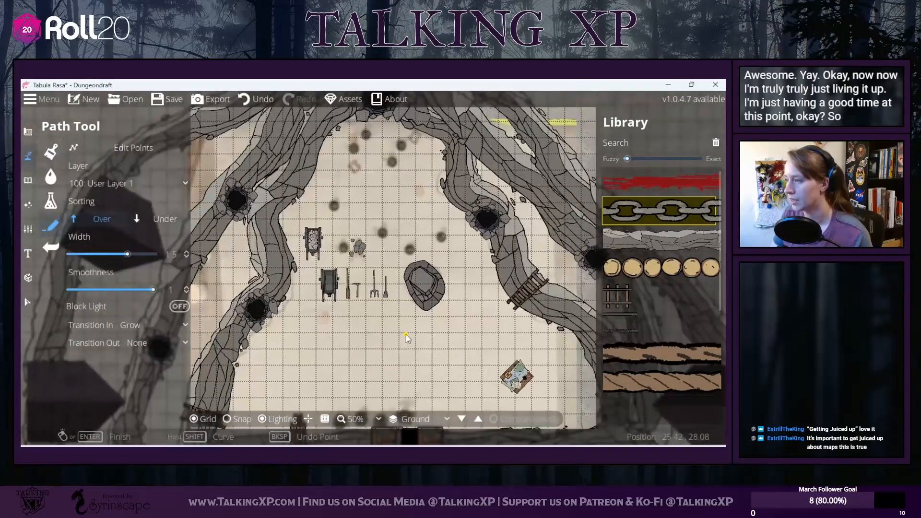
pyautogui.moveTo(324, 339); pyautogui.dragTo(392, 319)
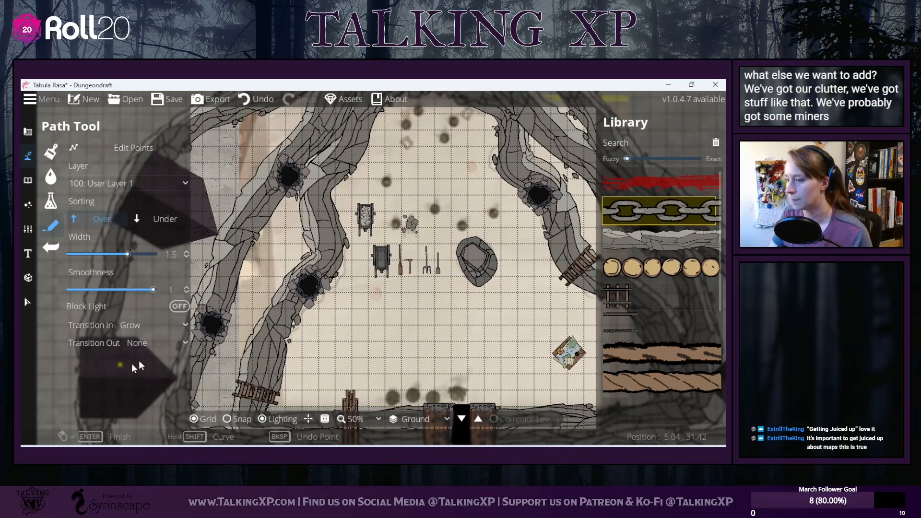
# Step: Switch to placing objects and search the object library for "crates"
pyautogui.click(644, 143)
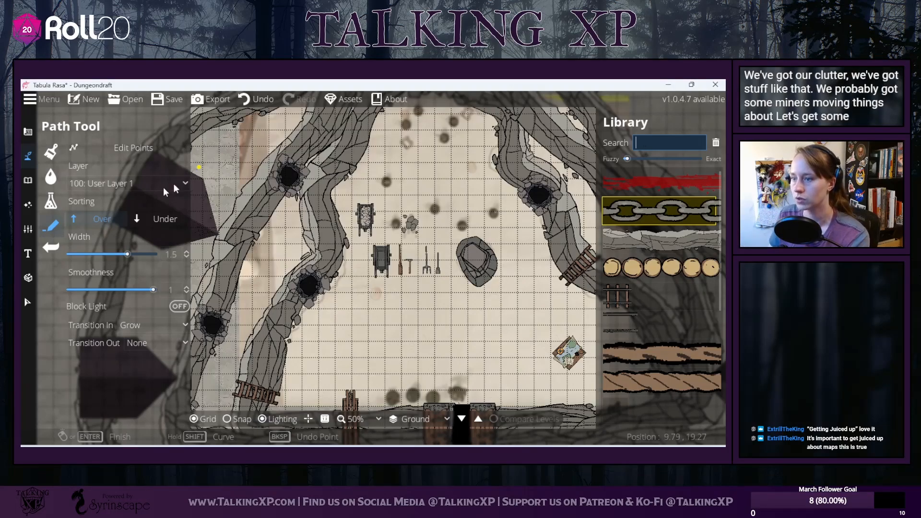
pyautogui.click(28, 181)
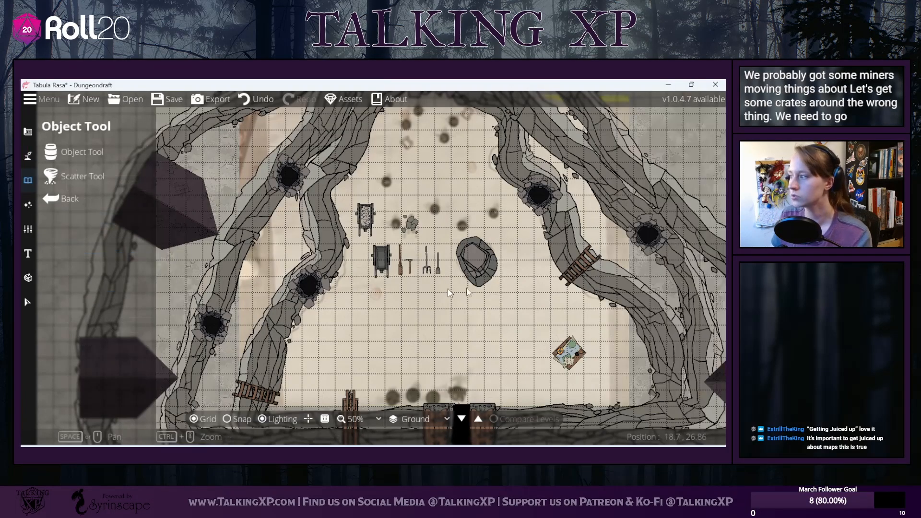
pyautogui.click(81, 154)
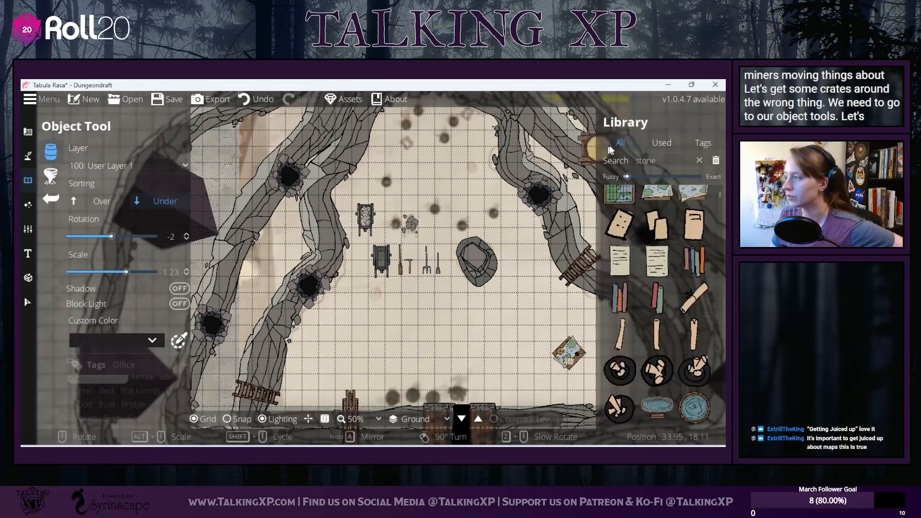
pyautogui.doubleClick(671, 160)
pyautogui.write('crates')
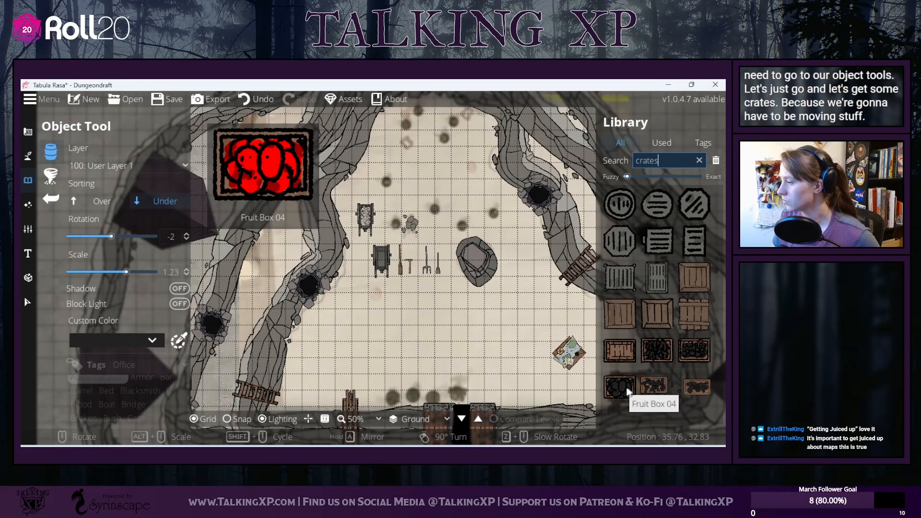
# Step: Set the objects' custom color to the stone grey a4a299, sampled from the cave wall
pyautogui.click(115, 340)
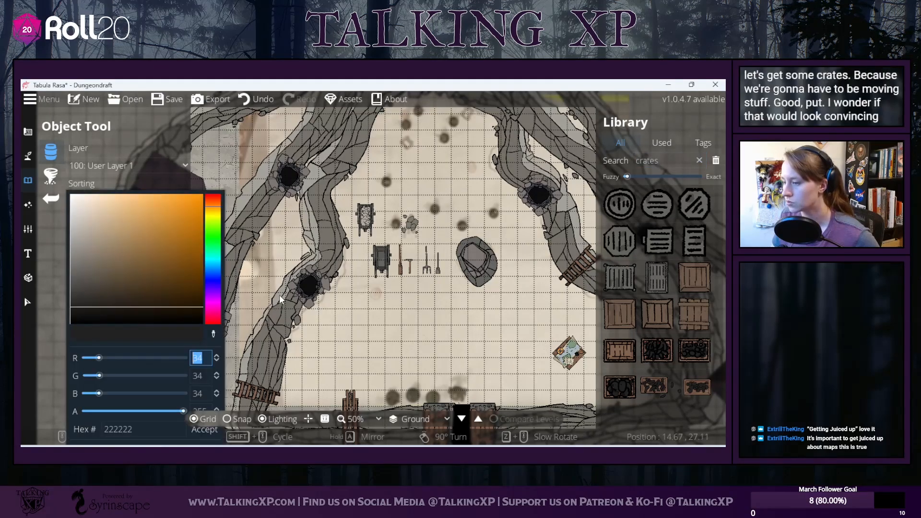
pyautogui.click(214, 331)
pyautogui.click(273, 309)
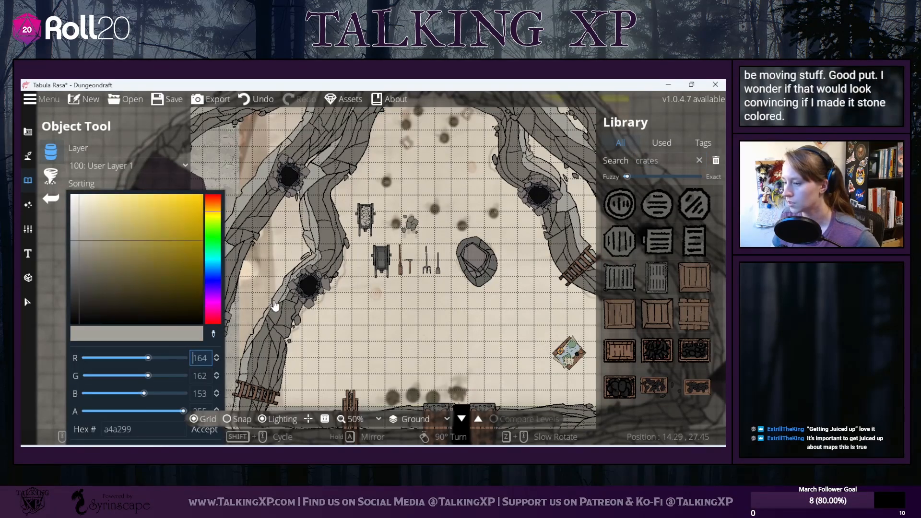
pyautogui.click(204, 429)
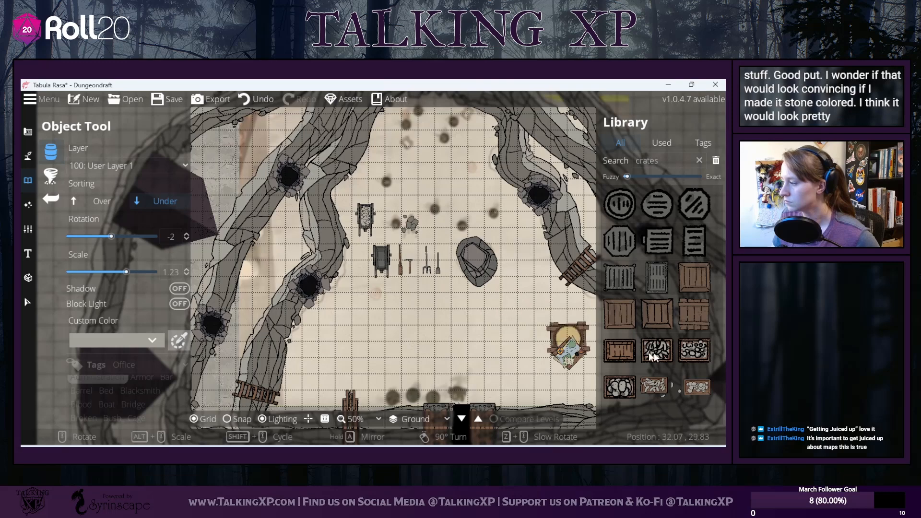
# Step: Place two stone-filled crates and one wooden crate in a column in the narrow passage between the western cave walls
pyautogui.click(620, 388)
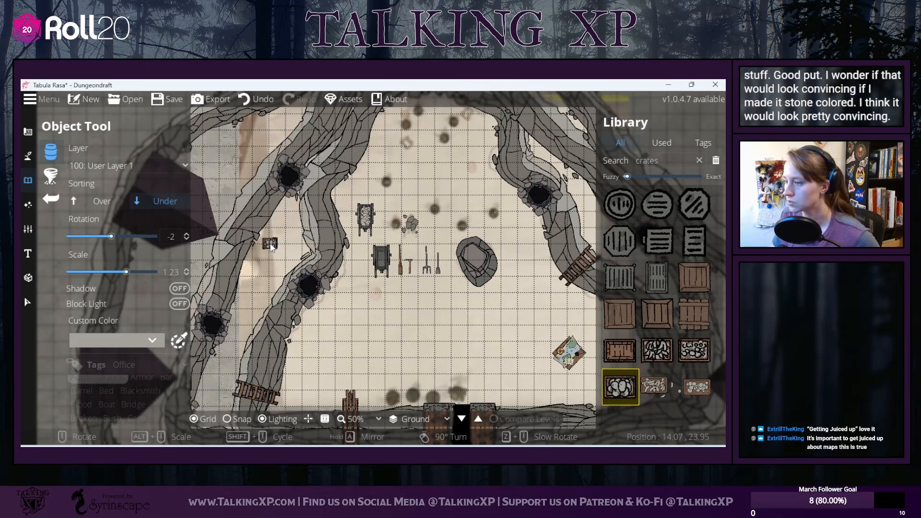
pyautogui.click(697, 352)
pyautogui.click(263, 261)
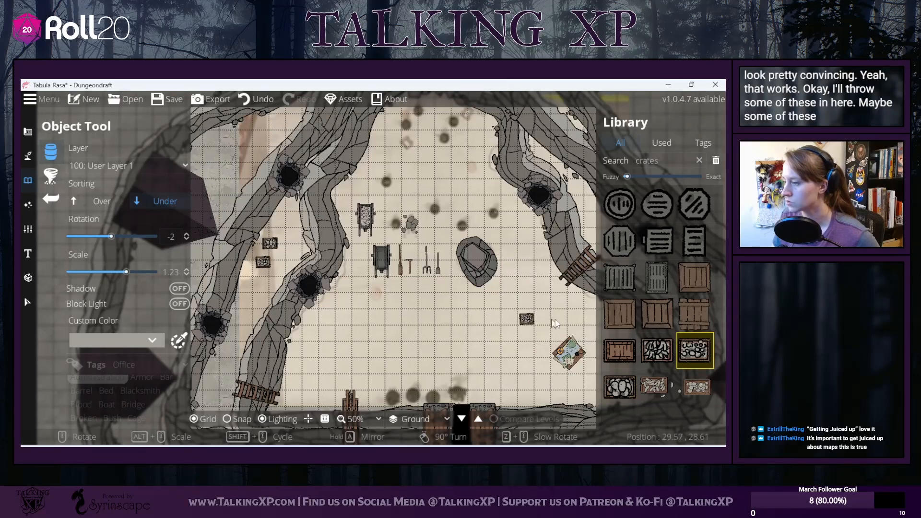
pyautogui.click(620, 351)
pyautogui.click(254, 280)
# Step: Select the three crates in the western passage and move them to layer 200: User Layer 2
pyautogui.moveTo(487, 331); pyautogui.dragTo(456, 327)
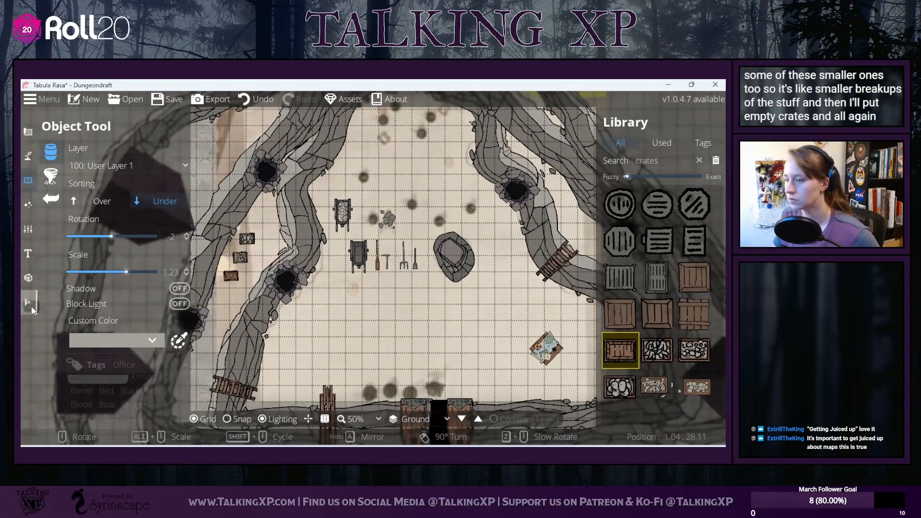
pyautogui.click(28, 302)
pyautogui.moveTo(239, 290); pyautogui.dragTo(256, 232)
pyautogui.click(91, 168)
pyautogui.click(116, 338)
pyautogui.click(298, 352)
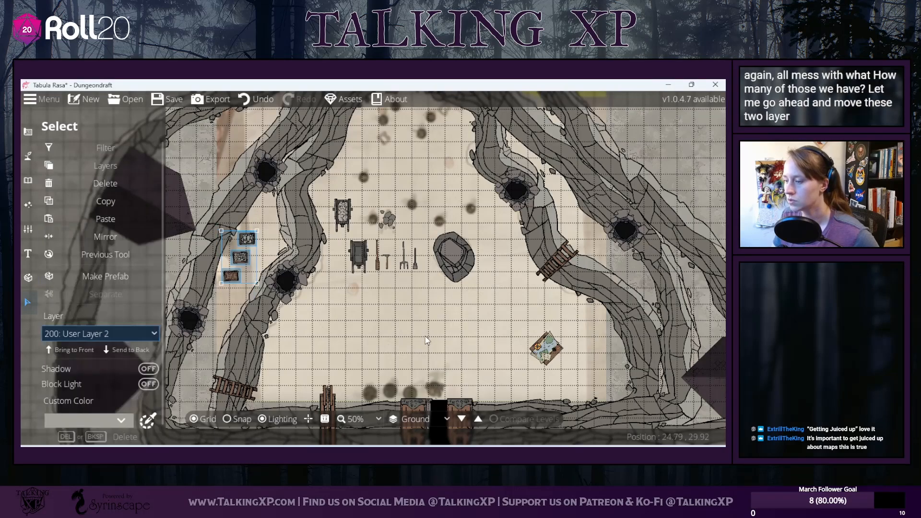
# Step: Place a dark red basket of map scrolls, rotated to 28, at the corner of the surveyor's table
pyautogui.click(33, 180)
pyautogui.scroll(-5, 645, 282)
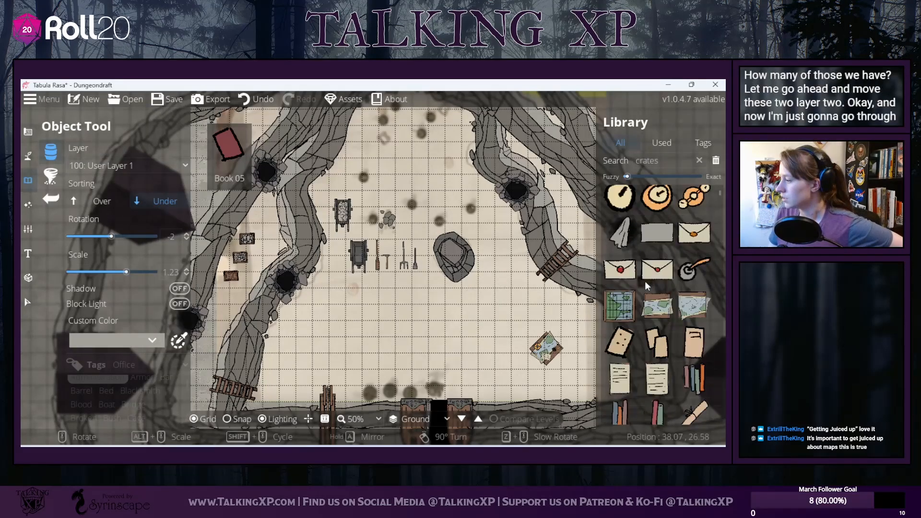
pyautogui.scroll(-3, 645, 281)
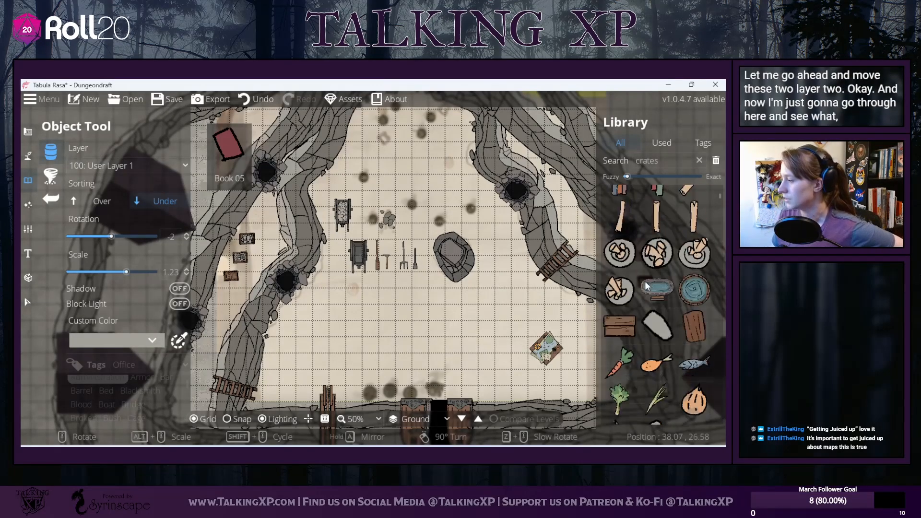
pyautogui.click(624, 255)
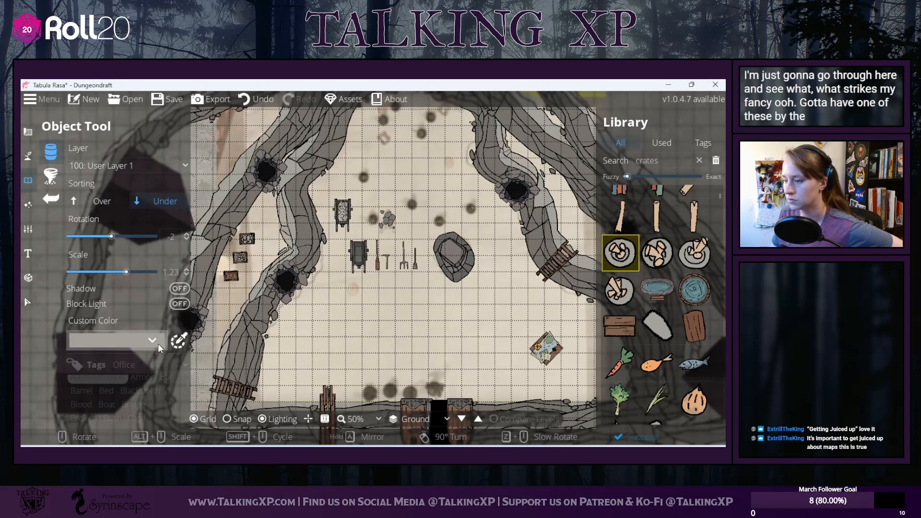
pyautogui.click(157, 343)
pyautogui.click(100, 413)
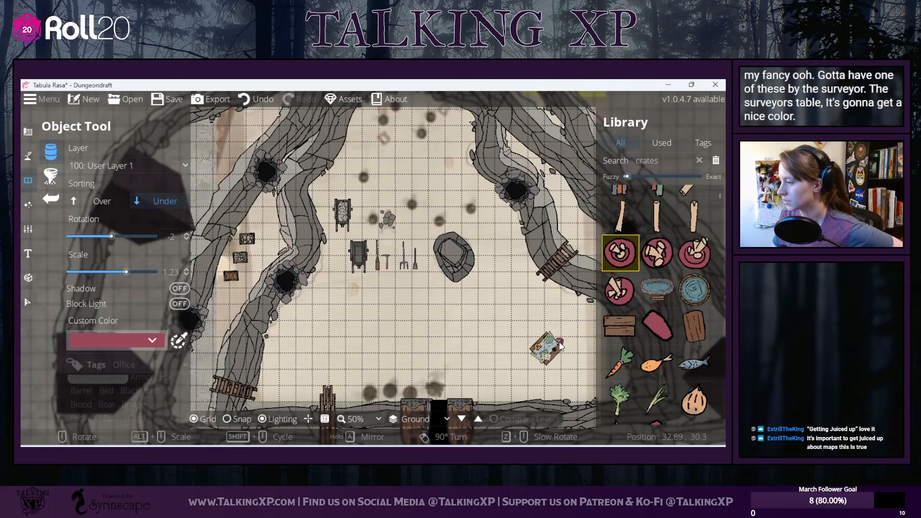
pyautogui.scroll(2, 561, 345)
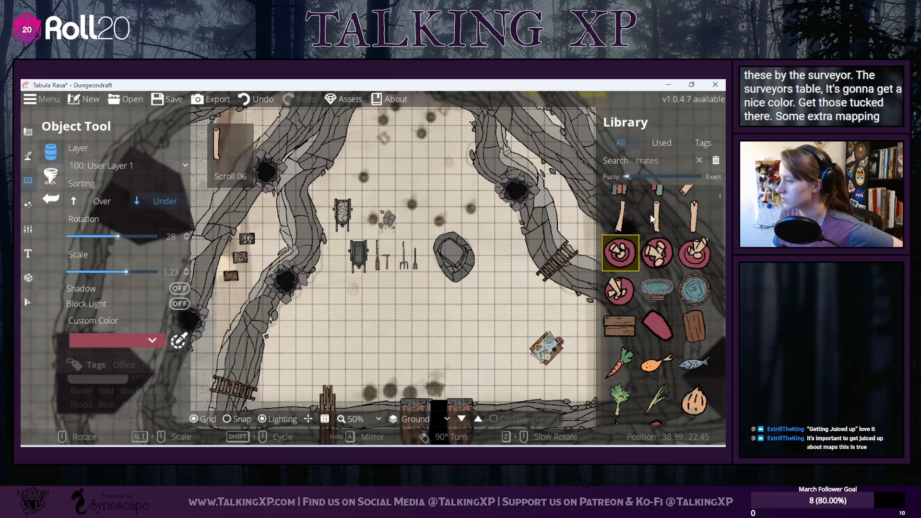
# Step: Browse the object library to the mining tools and place a chisel beside the empty mine cart
pyautogui.scroll(-4, 664, 295)
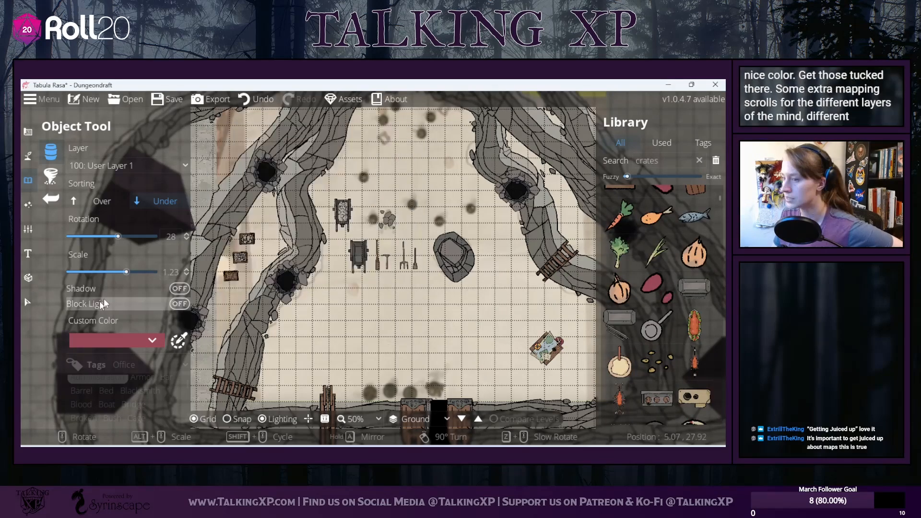
pyautogui.scroll(-4, 701, 332)
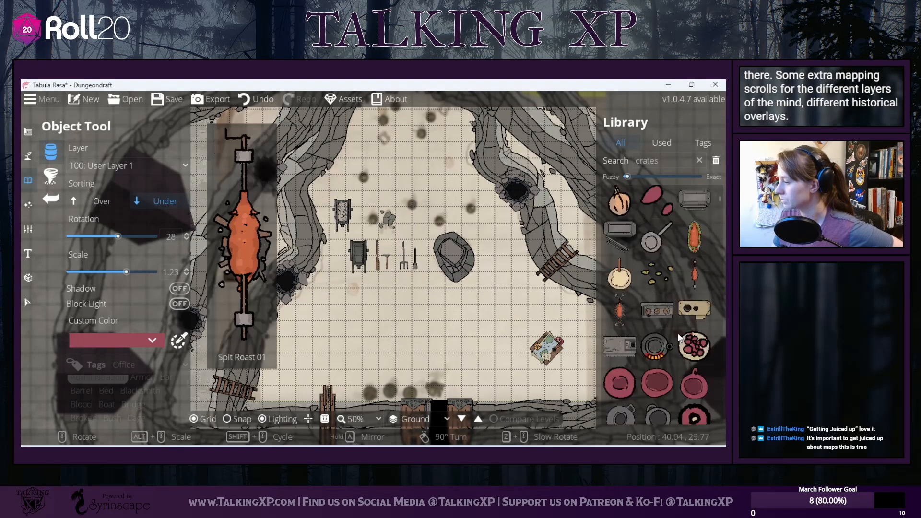
pyautogui.scroll(-3, 678, 333)
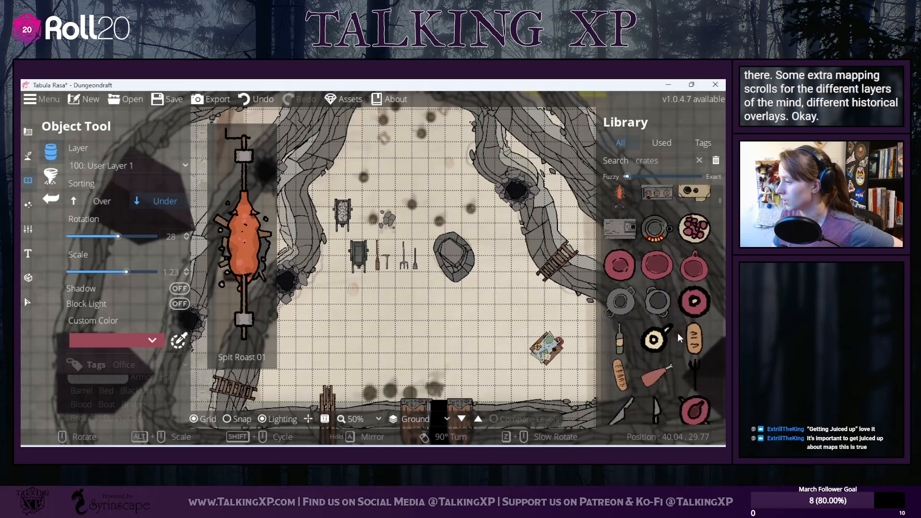
pyautogui.scroll(-5, 677, 333)
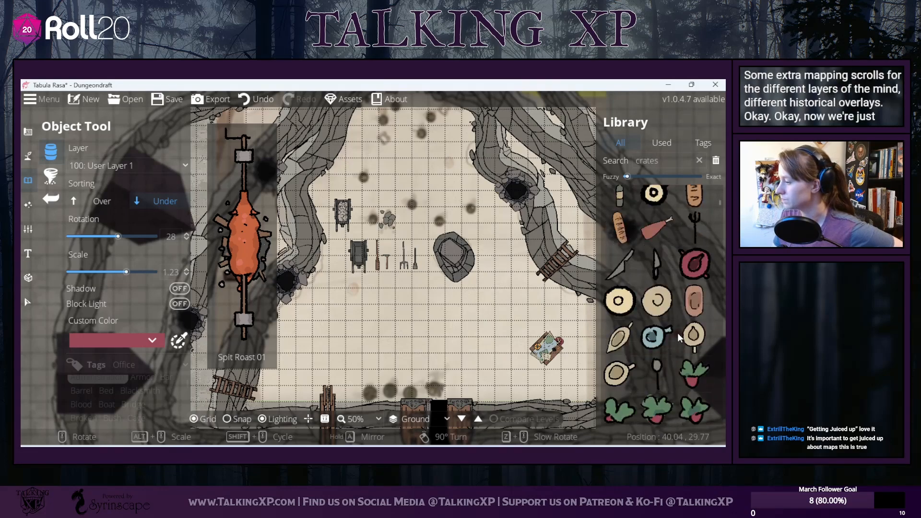
pyautogui.scroll(-1, 678, 333)
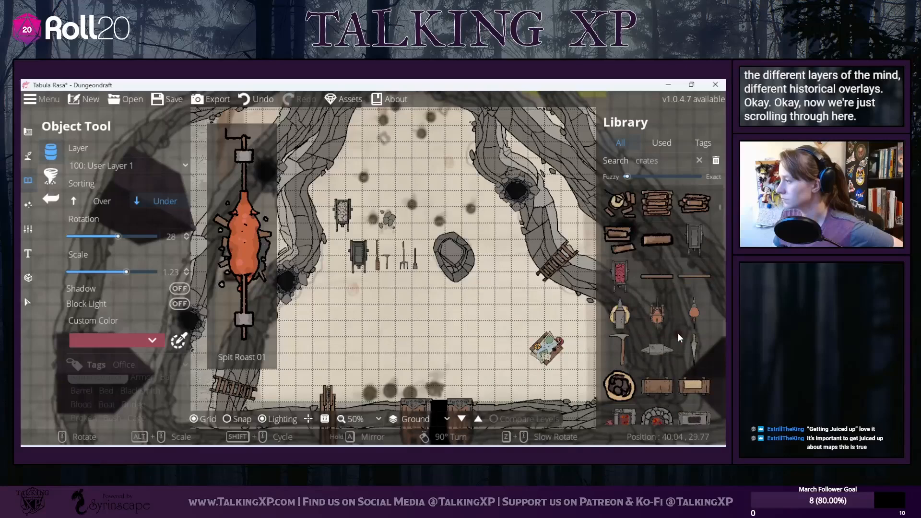
pyautogui.scroll(-2, 675, 365)
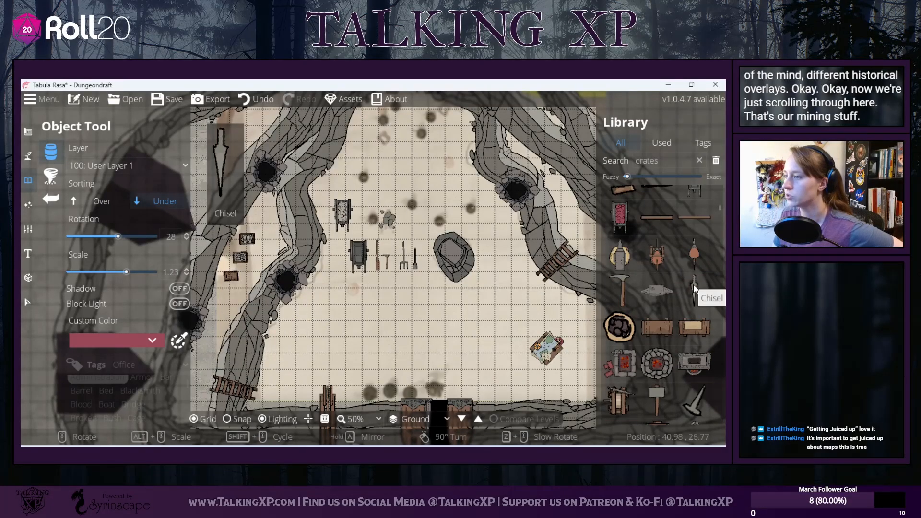
pyautogui.click(693, 284)
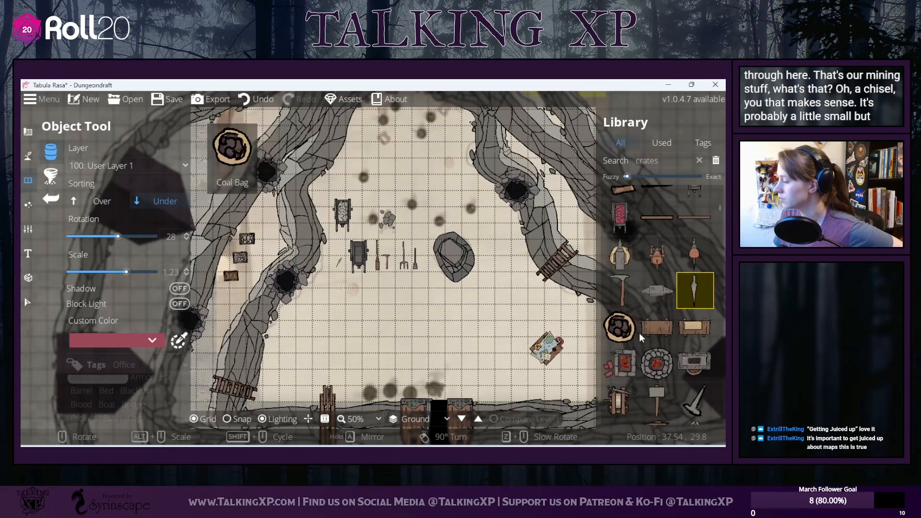
# Step: Add a big hammer, a mandrel and a pair of tongs around the chisel beside the mine cart
pyautogui.scroll(-3, 639, 333)
pyautogui.click(658, 312)
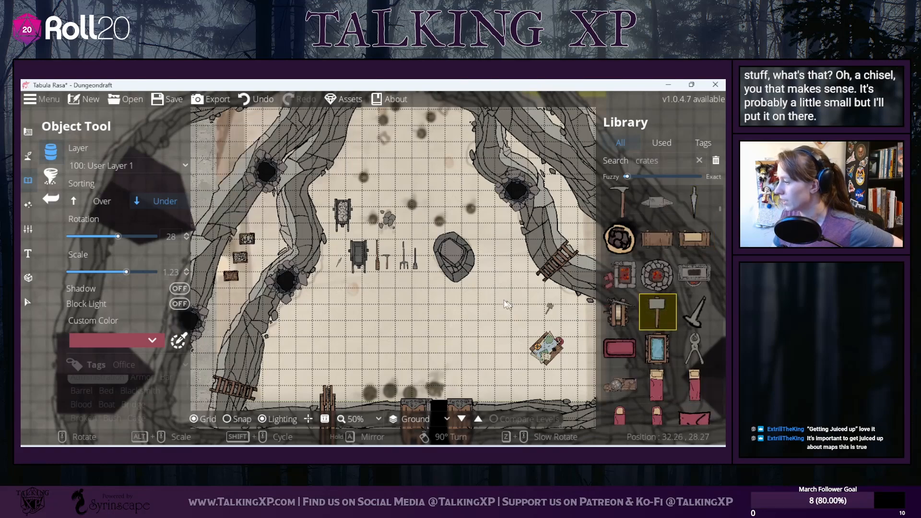
pyautogui.click(691, 319)
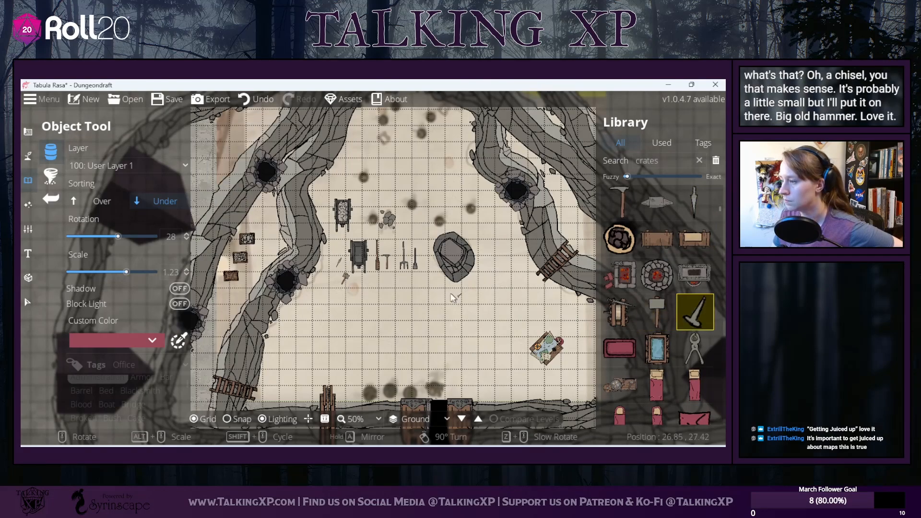
pyautogui.click(332, 275)
pyautogui.click(695, 345)
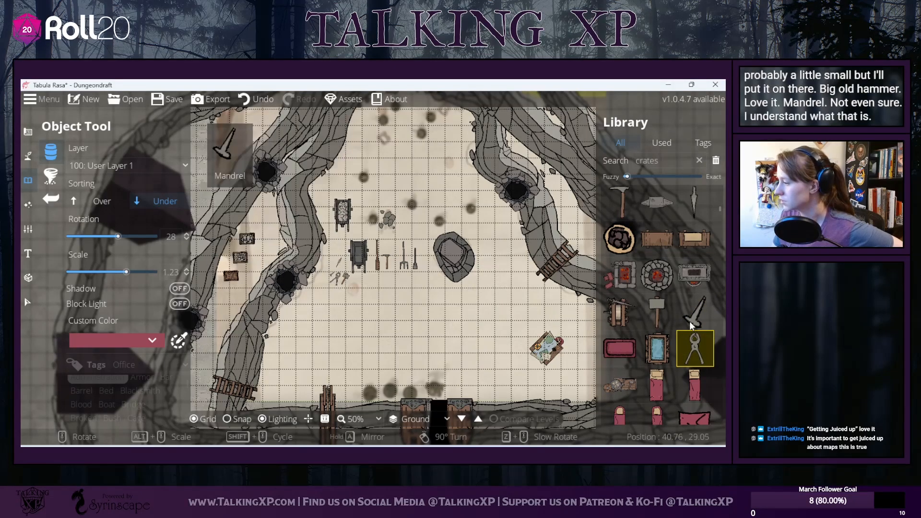
# Step: Browse the object library for lighting pieces and a bell suited to the town's alarm system
pyautogui.scroll(-3, 692, 326)
pyautogui.scroll(-8, 692, 327)
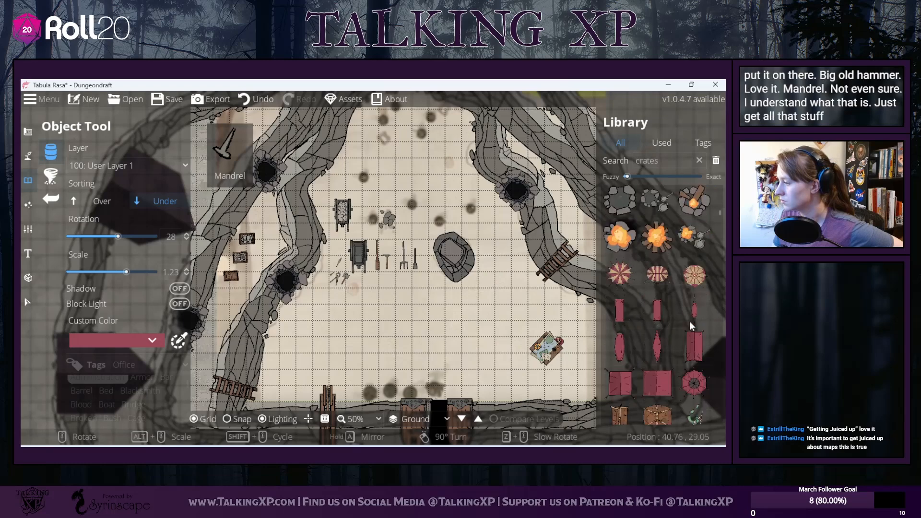
pyautogui.scroll(-10, 692, 326)
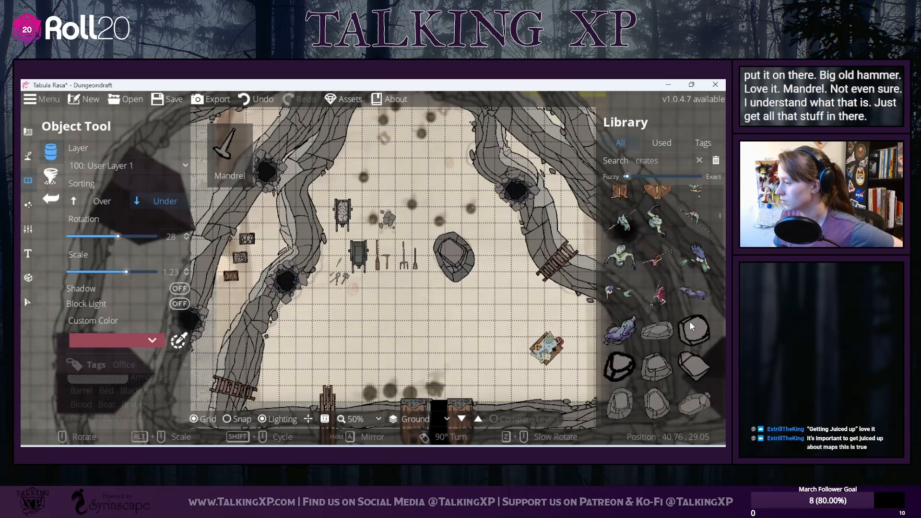
pyautogui.scroll(-10, 691, 326)
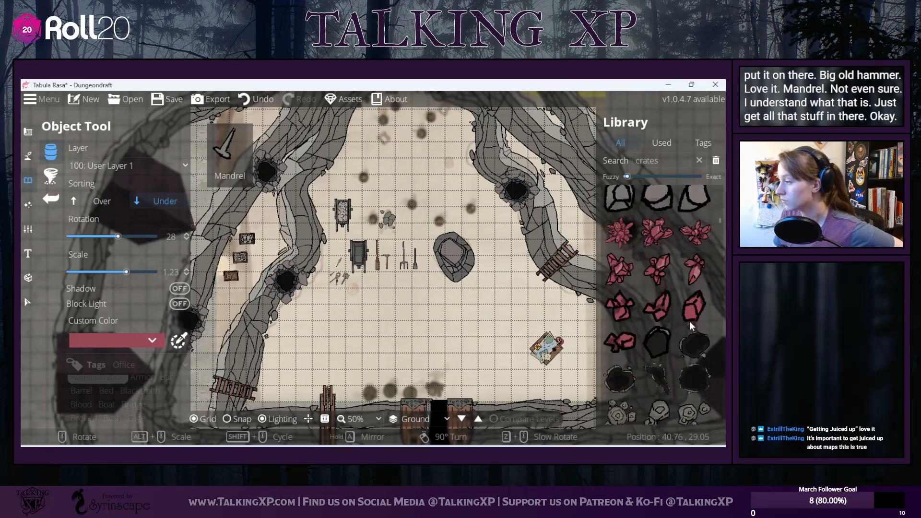
pyautogui.scroll(-4, 689, 321)
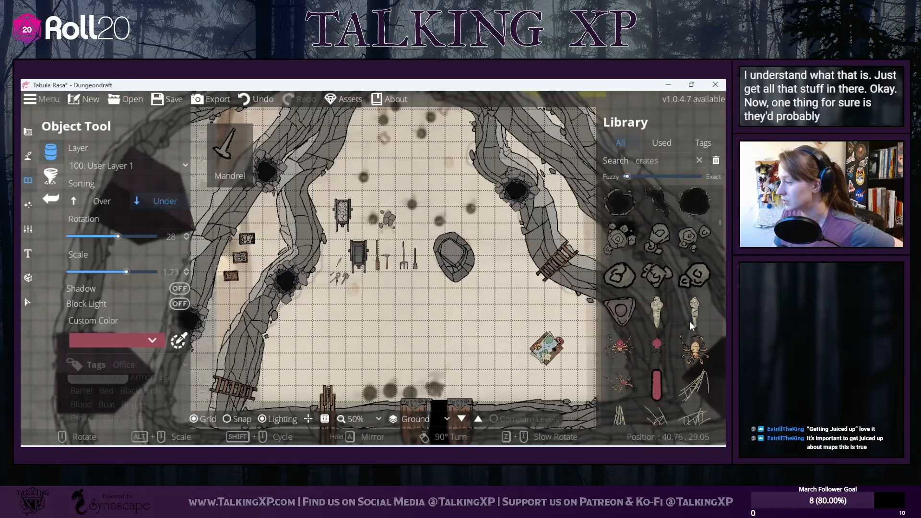
pyautogui.scroll(-6, 691, 326)
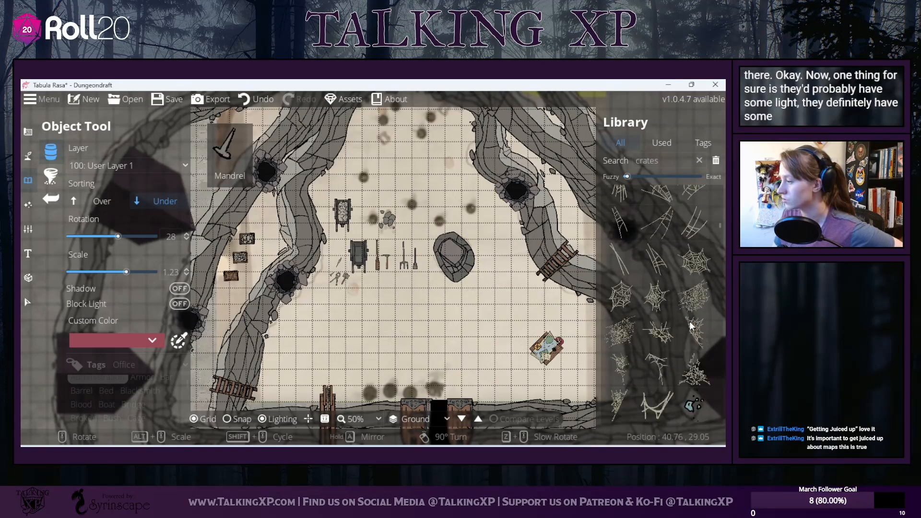
pyautogui.scroll(-4, 691, 326)
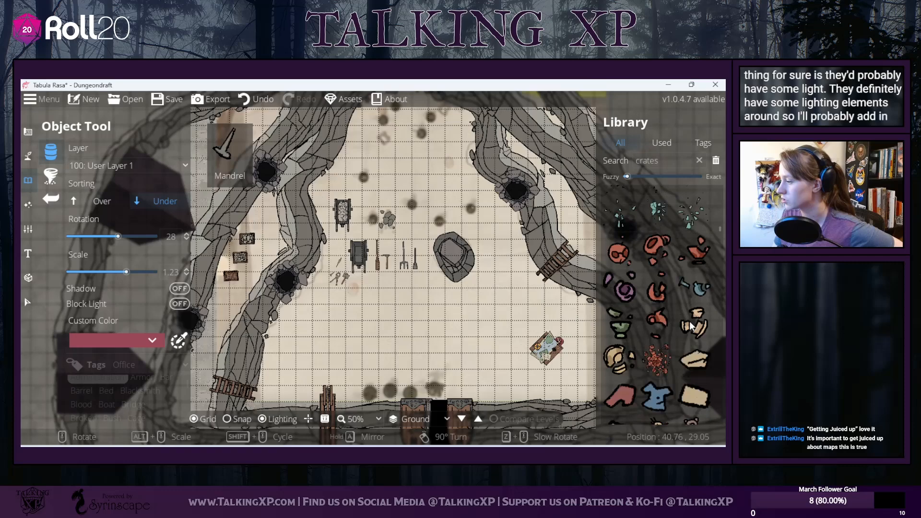
pyautogui.scroll(-5, 654, 306)
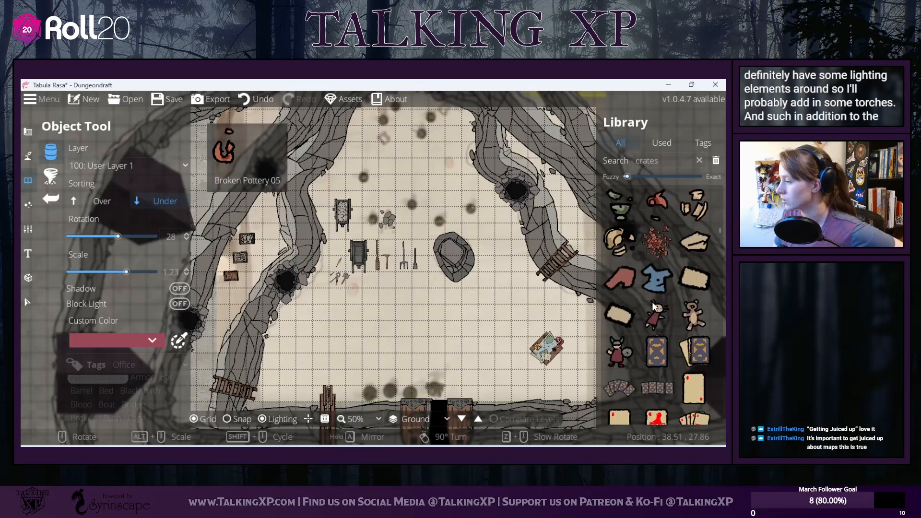
pyautogui.scroll(-3, 654, 306)
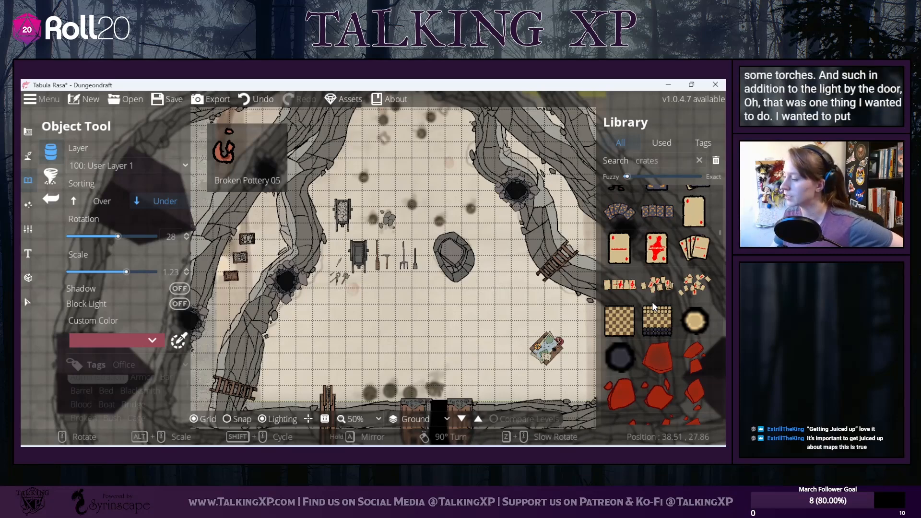
pyautogui.scroll(-8, 654, 306)
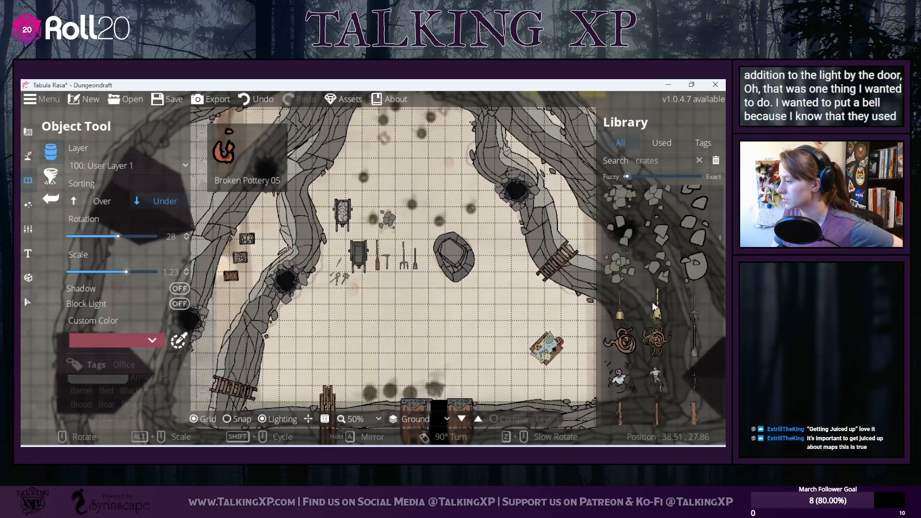
pyautogui.scroll(-5, 652, 301)
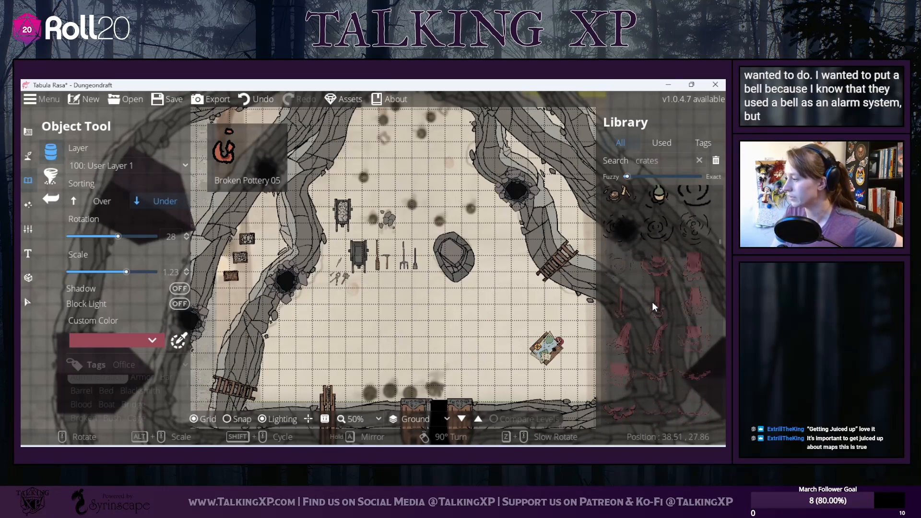
pyautogui.scroll(-6, 652, 302)
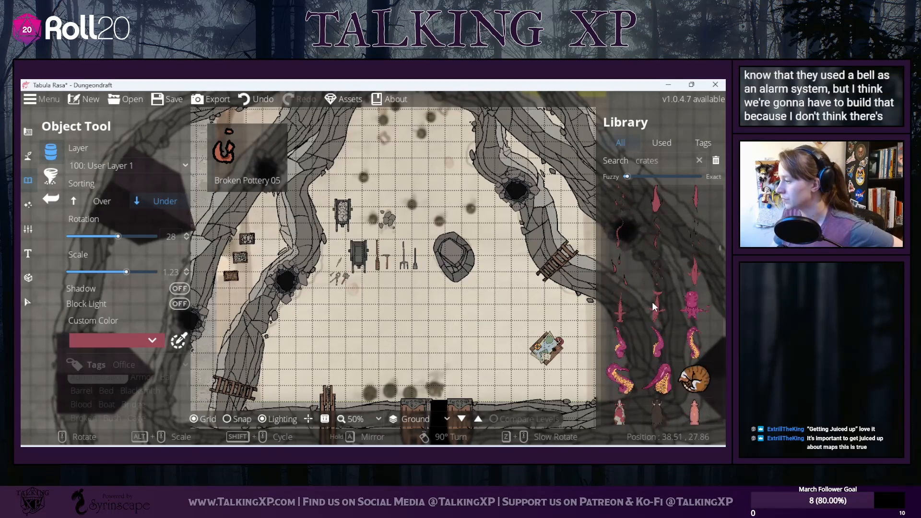
pyautogui.scroll(-2, 653, 302)
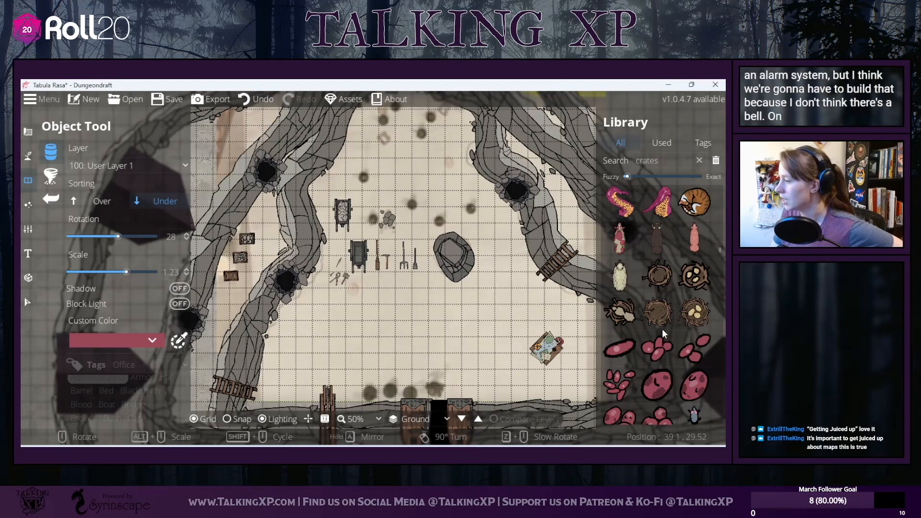
pyautogui.scroll(-2, 662, 329)
pyautogui.scroll(-5, 662, 329)
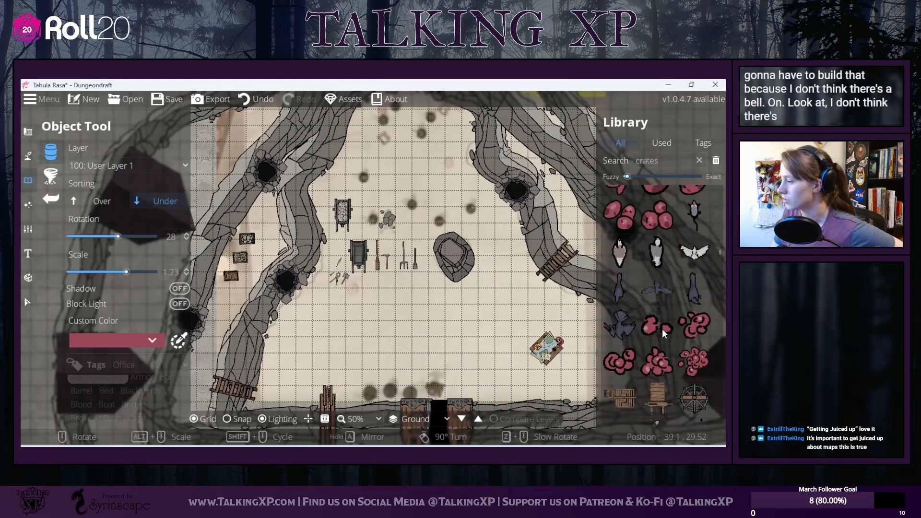
pyautogui.scroll(-1, 663, 329)
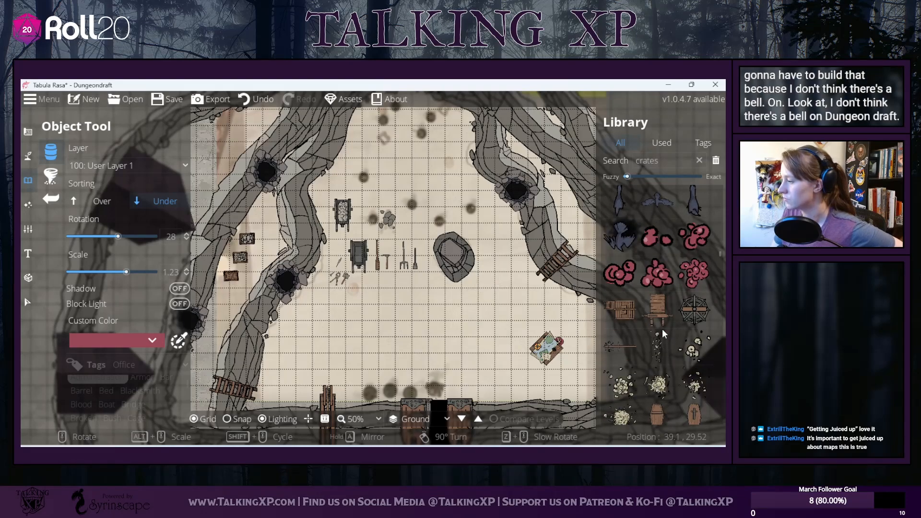
pyautogui.scroll(-2, 638, 312)
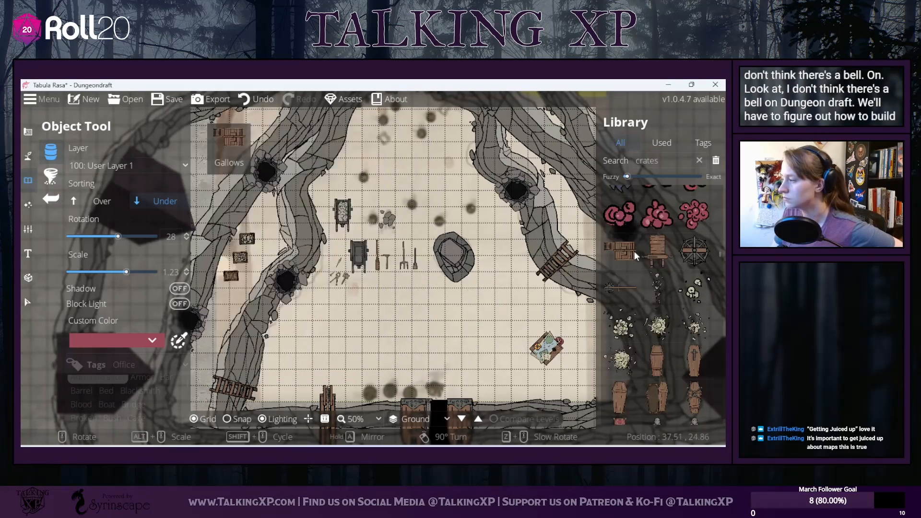
# Step: Browse the library to the monster bones and place a large rib cage at the northern end of the cavern floor
pyautogui.moveTo(661, 339)
pyautogui.scroll(-3, 661, 338)
pyautogui.scroll(-5, 661, 339)
pyautogui.scroll(-3, 661, 342)
pyautogui.scroll(2, 691, 294)
pyautogui.moveTo(691, 293)
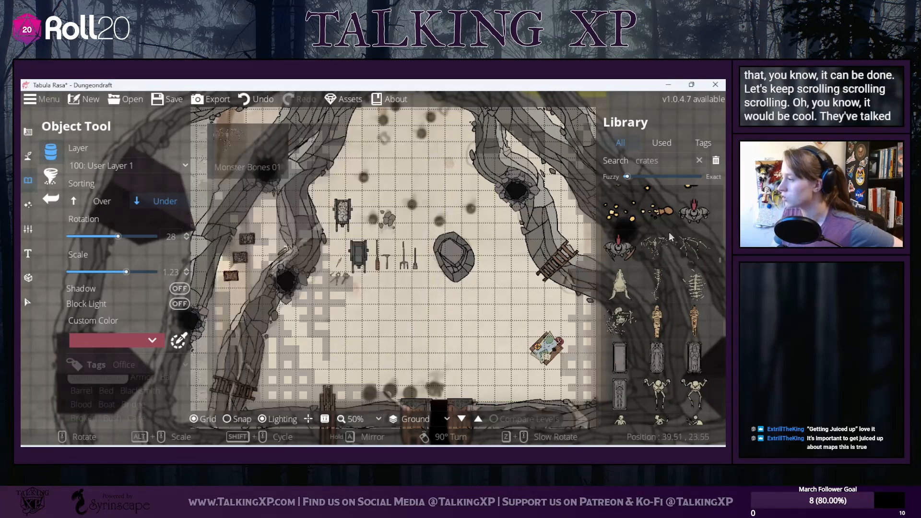
pyautogui.click(695, 248)
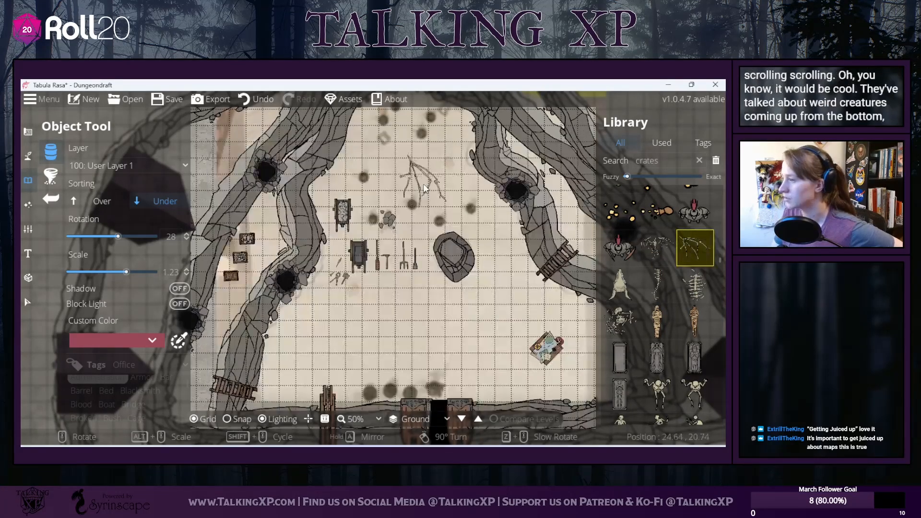
pyautogui.click(696, 287)
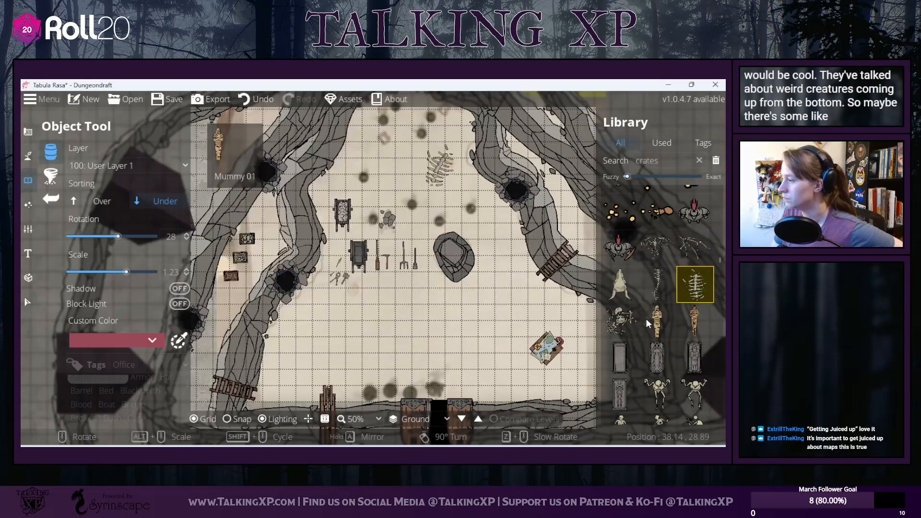
# Step: Browse the library to the stone gargoyles and compare a winged one with the ornament over the gate
pyautogui.scroll(-2, 668, 370)
pyautogui.scroll(-4, 668, 370)
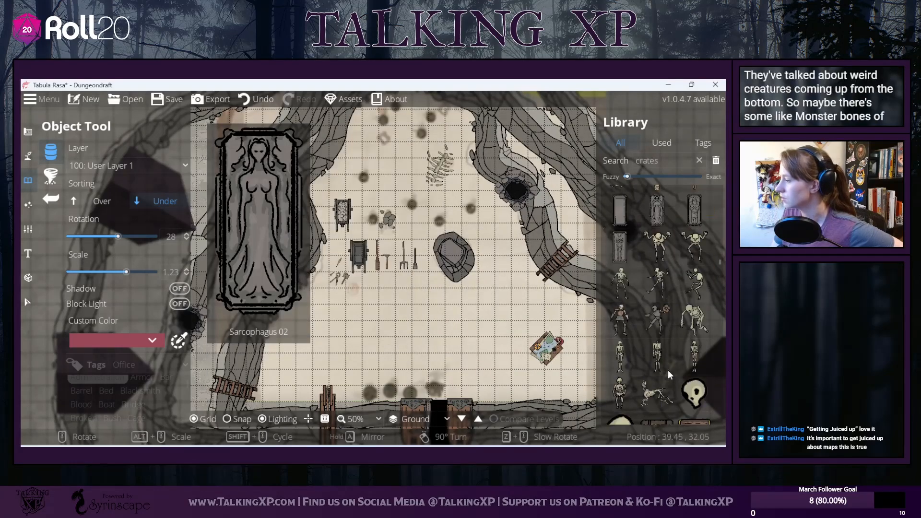
pyautogui.scroll(-3, 668, 370)
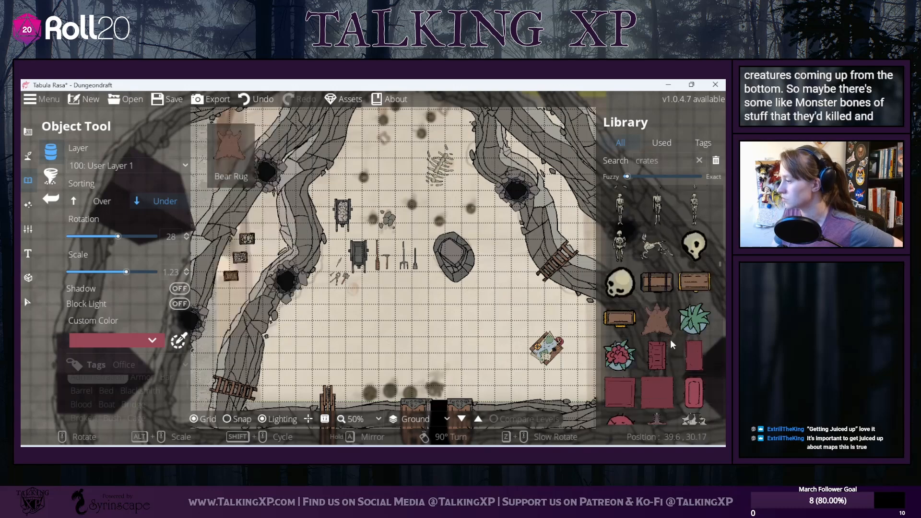
pyautogui.scroll(-3, 671, 341)
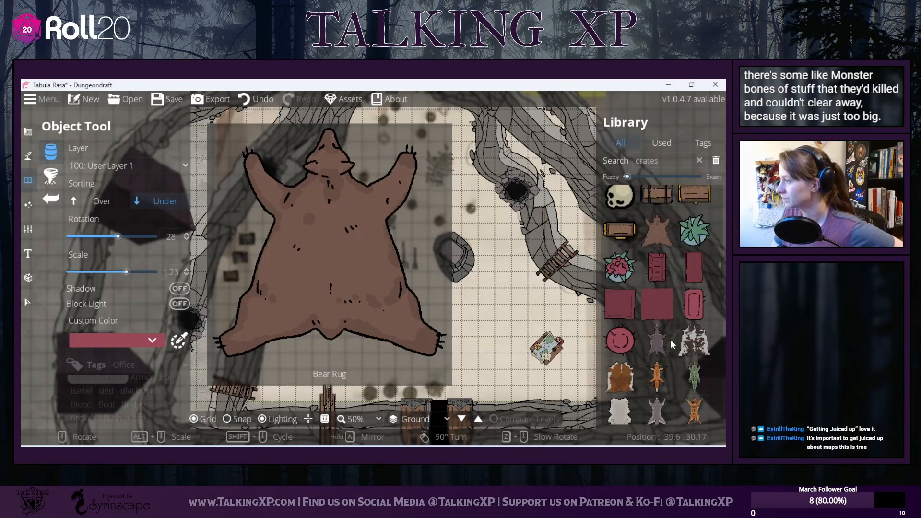
pyautogui.scroll(-4, 671, 341)
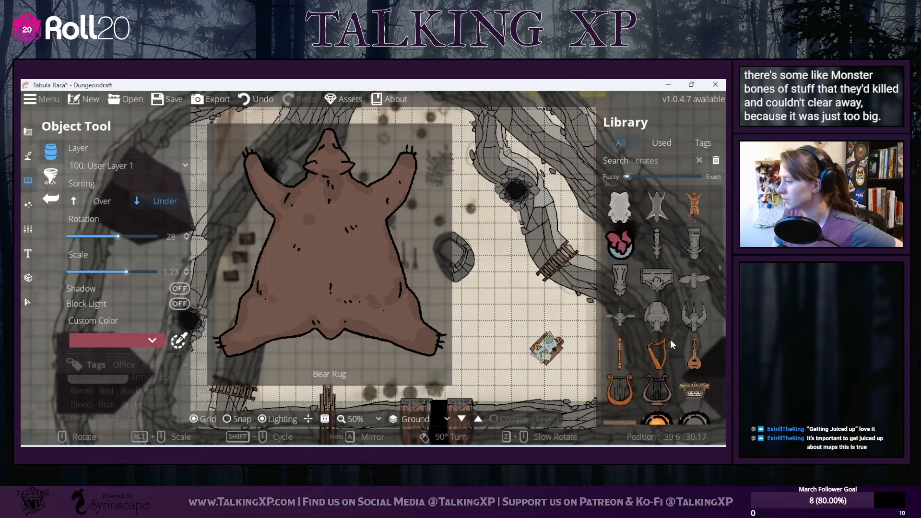
pyautogui.moveTo(449, 314); pyautogui.dragTo(463, 252)
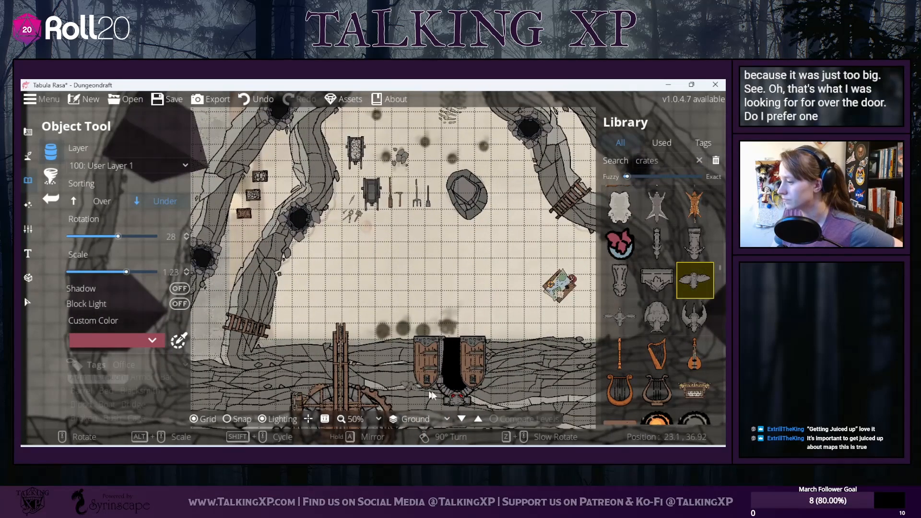
# Step: Find the lit torch bracket in the library and place one on the open floor south of the mining tools
pyautogui.scroll(-4, 681, 351)
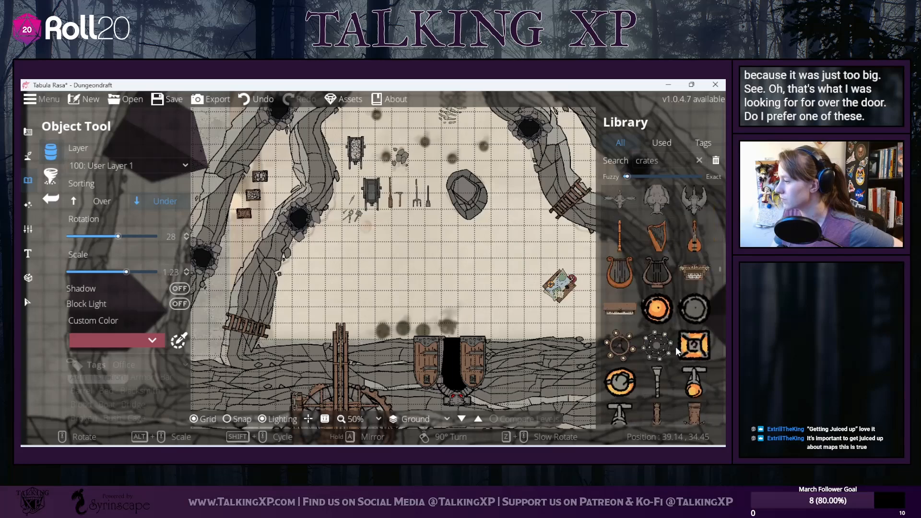
pyautogui.scroll(-1, 665, 350)
pyautogui.scroll(-1, 665, 355)
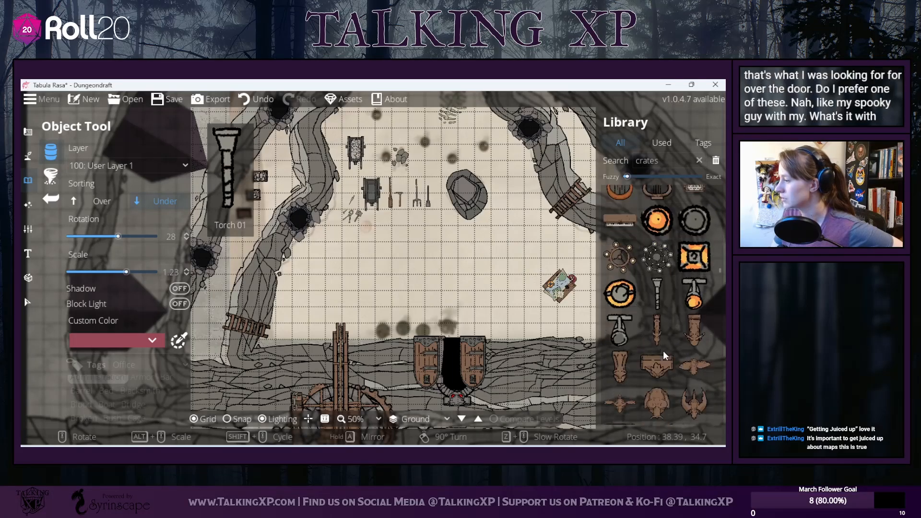
pyautogui.click(695, 294)
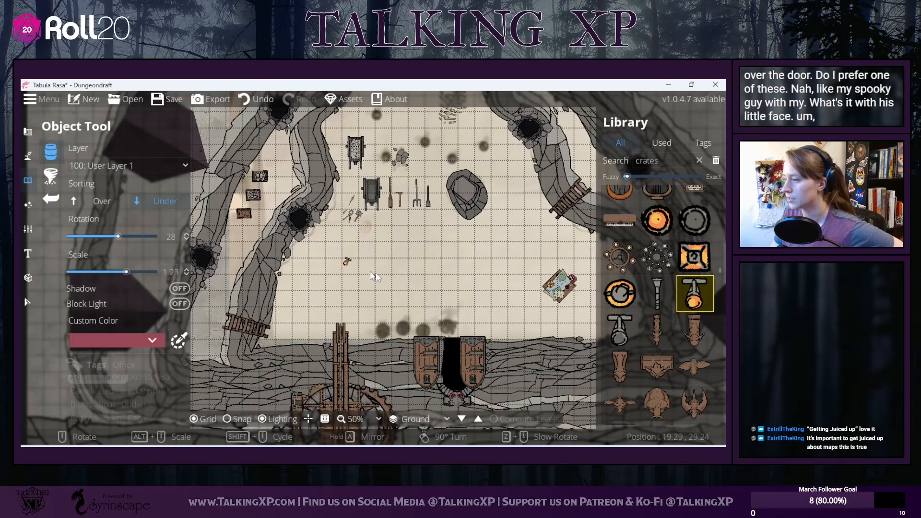
# Step: Browse the library to the broken pillars and place Pillar Broken 12, rotated to -2, beside the torch bracket on the floor
pyautogui.scroll(-8, 648, 335)
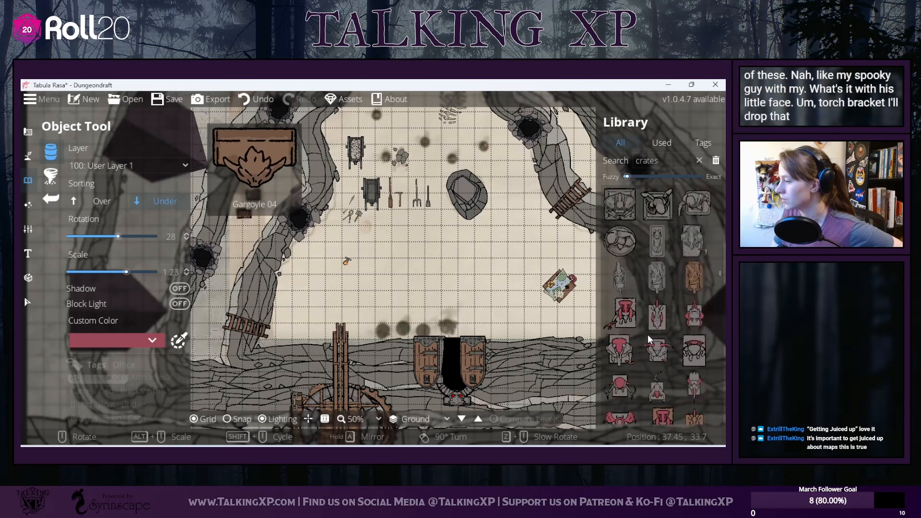
pyautogui.scroll(-8, 648, 335)
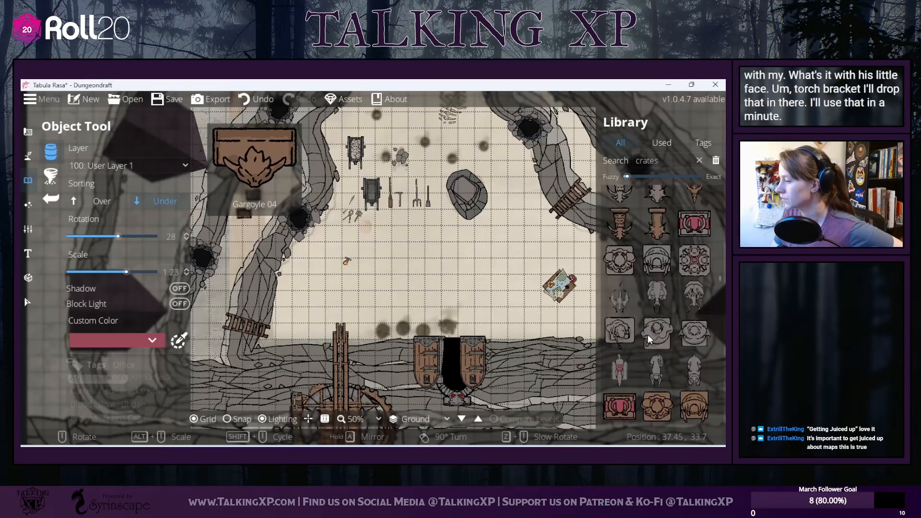
pyautogui.scroll(-6, 650, 339)
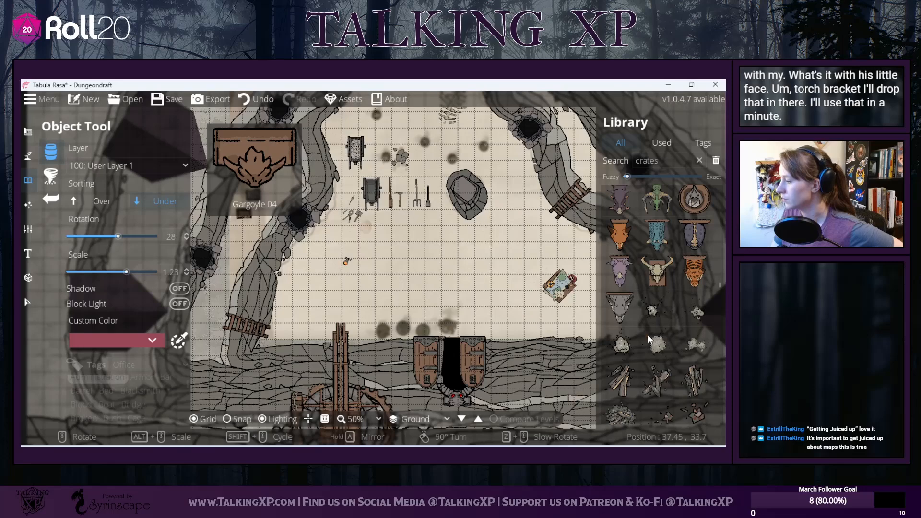
pyautogui.scroll(-10, 650, 340)
pyautogui.scroll(-10, 649, 340)
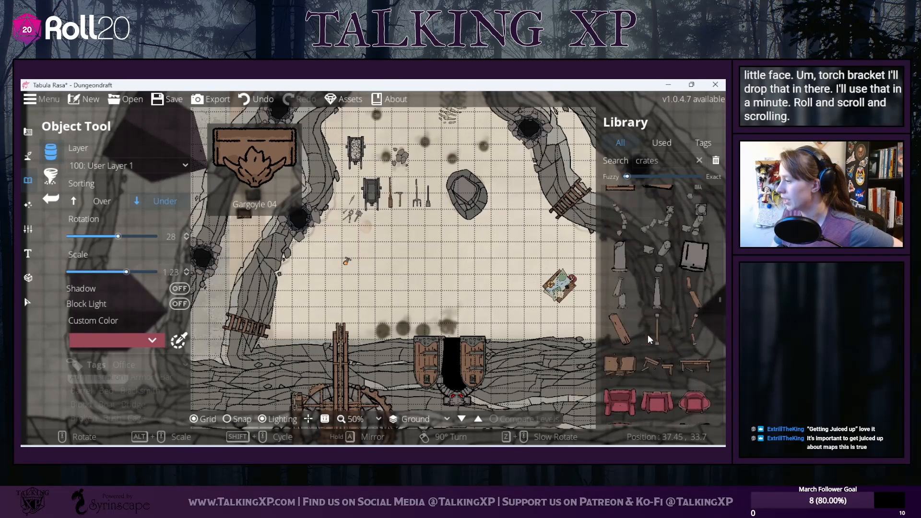
pyautogui.scroll(1, 652, 355)
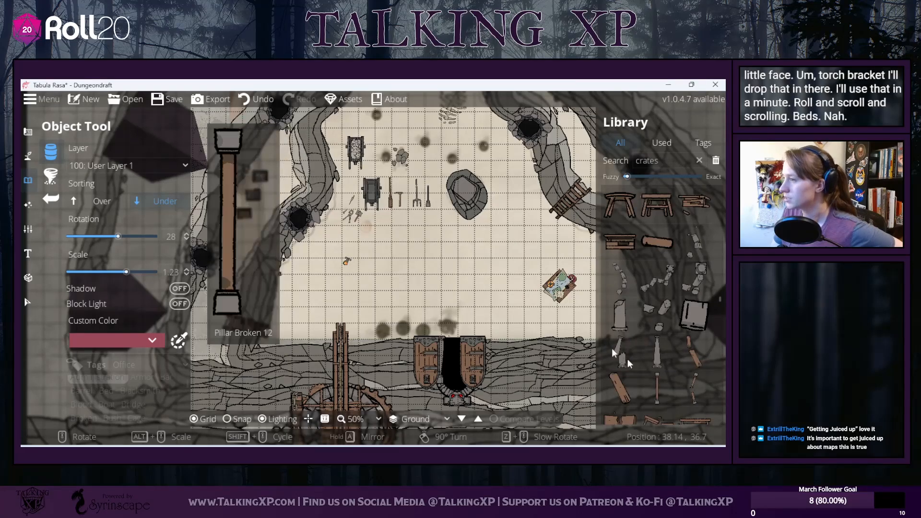
pyautogui.scroll(4, 462, 311)
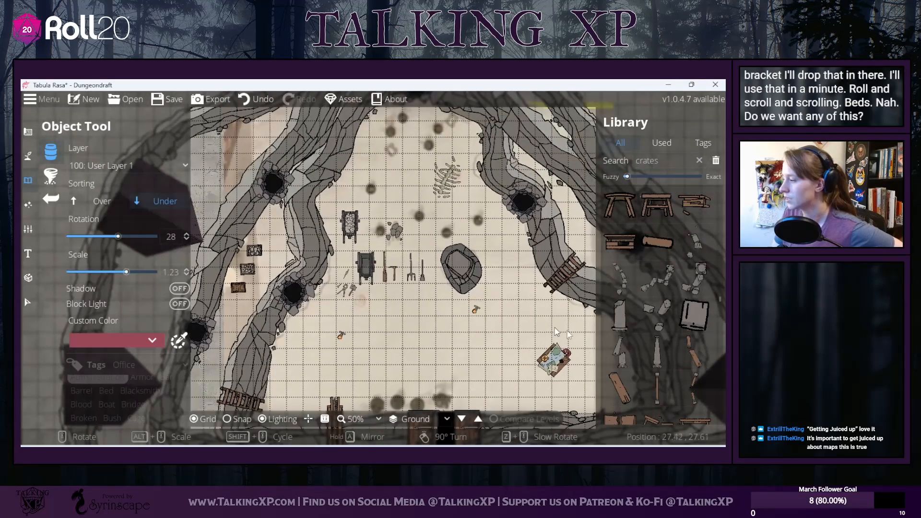
pyautogui.scroll(-5, 397, 340)
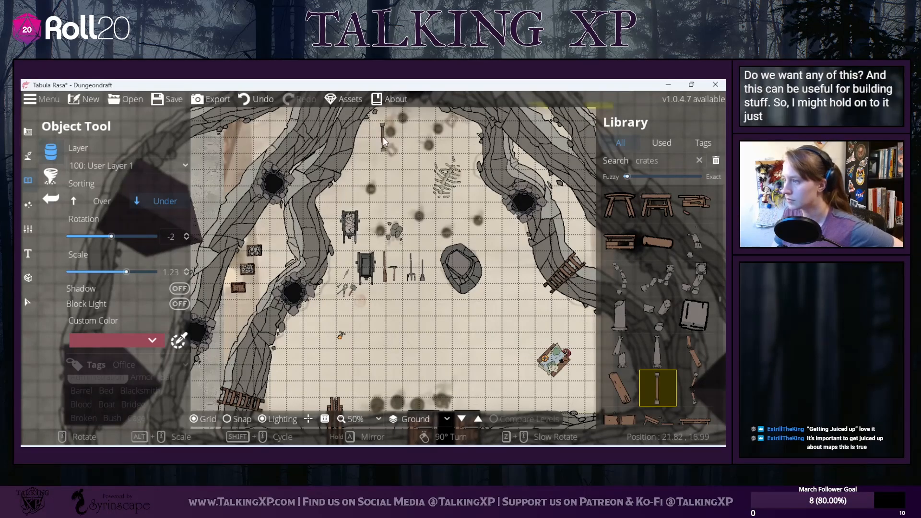
pyautogui.moveTo(384, 141); pyautogui.dragTo(371, 185)
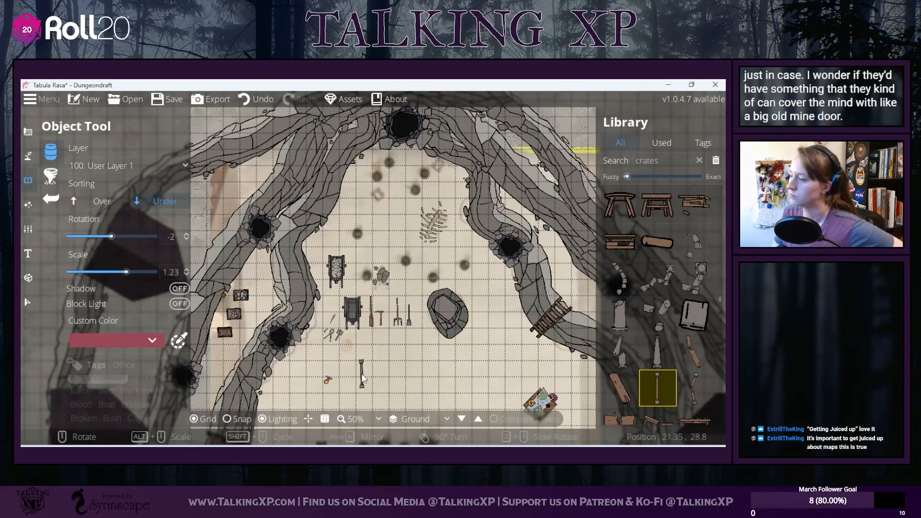
pyautogui.scroll(-1, 509, 367)
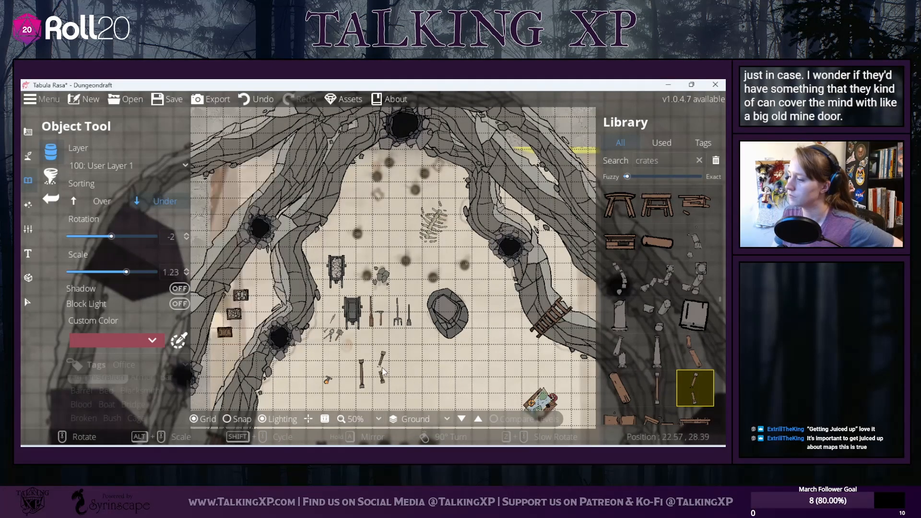
# Step: Browse the library to the benches and place the thin wooden bench on the open floor south of the torch bracket
pyautogui.scroll(-3, 656, 357)
pyautogui.moveTo(319, 211); pyautogui.dragTo(341, 158)
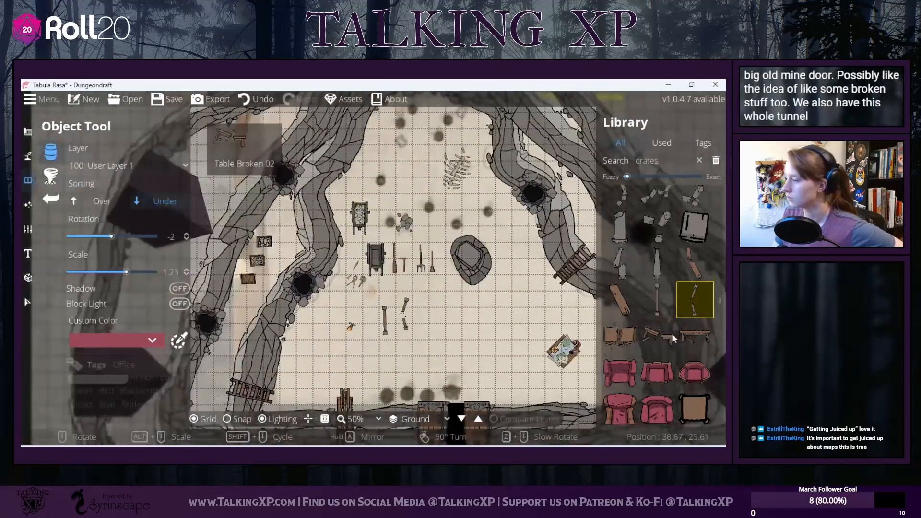
pyautogui.scroll(-5, 673, 338)
pyautogui.scroll(1, 672, 333)
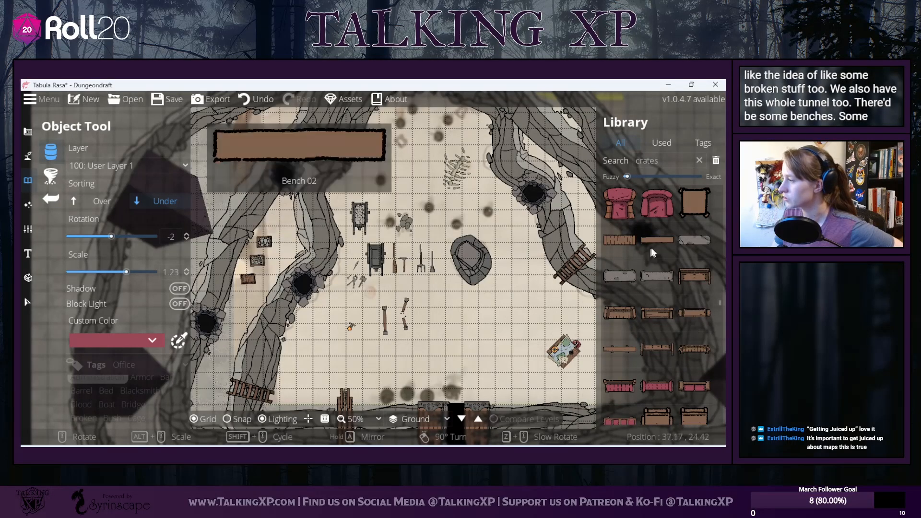
pyautogui.click(620, 349)
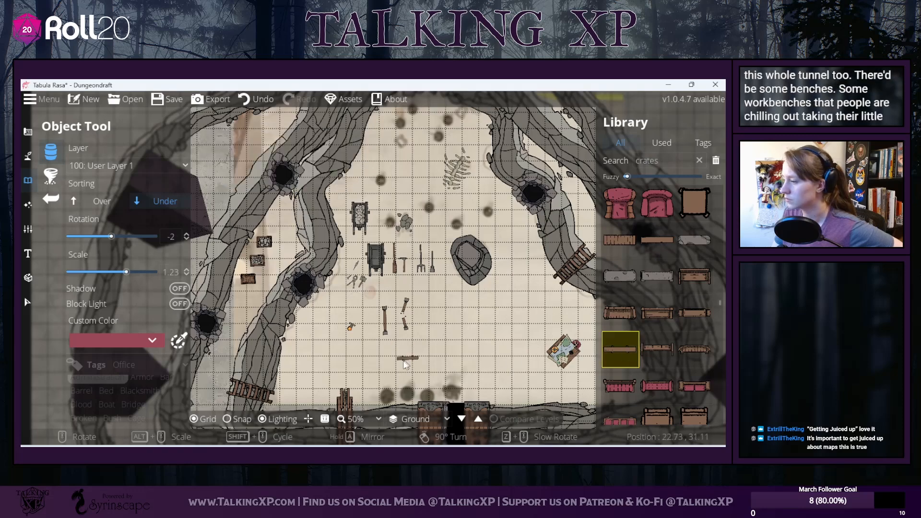
# Step: Compare the wooden seats in the library and place the thicker plank bench on the floor east of the broken pillar
pyautogui.scroll(-3, 699, 341)
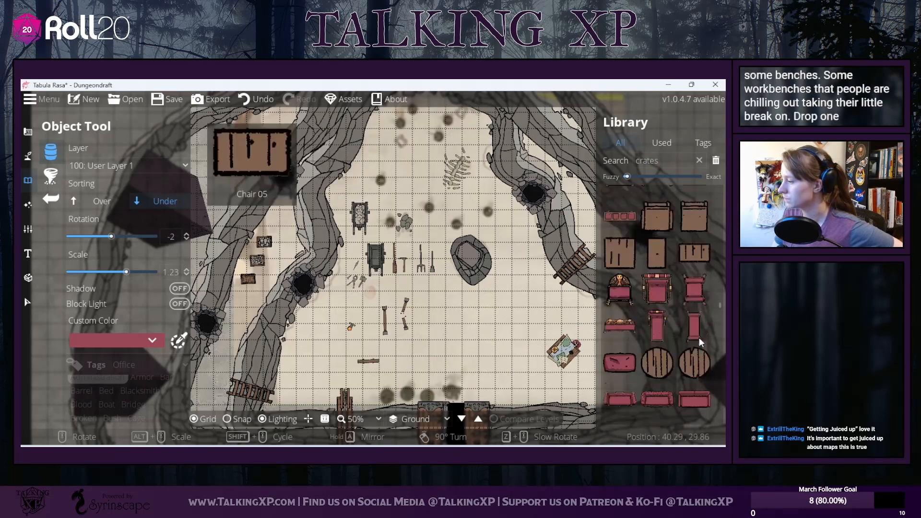
pyautogui.scroll(1, 699, 337)
pyautogui.scroll(1, 662, 240)
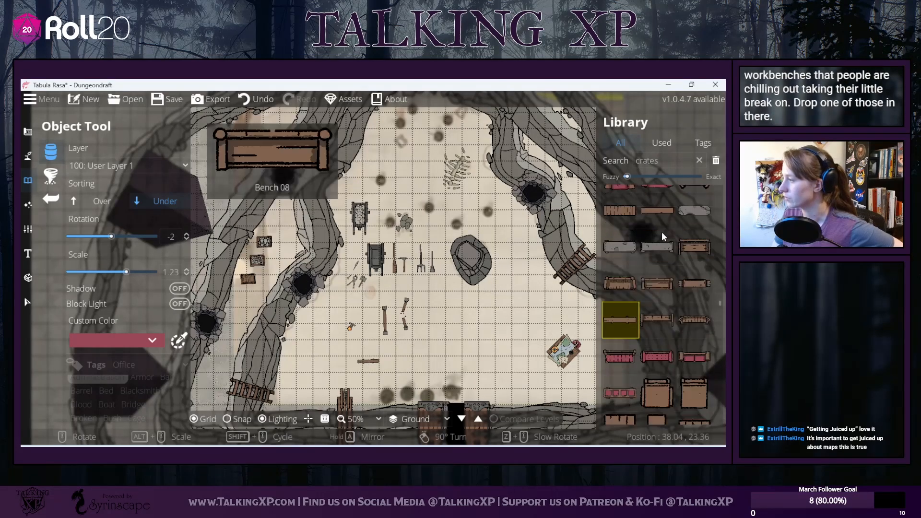
pyautogui.scroll(1, 643, 214)
pyautogui.click(622, 230)
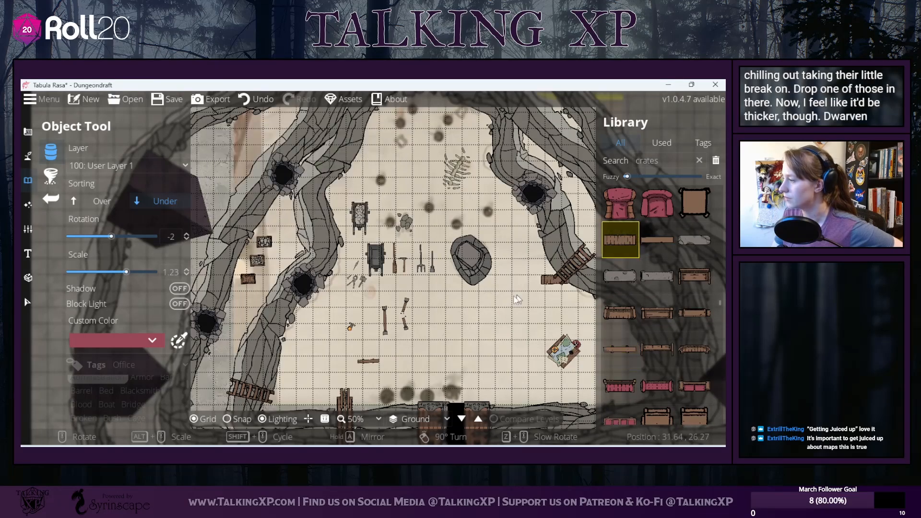
# Step: Delete the thin bench south of the torch bracket and return to placing library objects
pyautogui.click(34, 308)
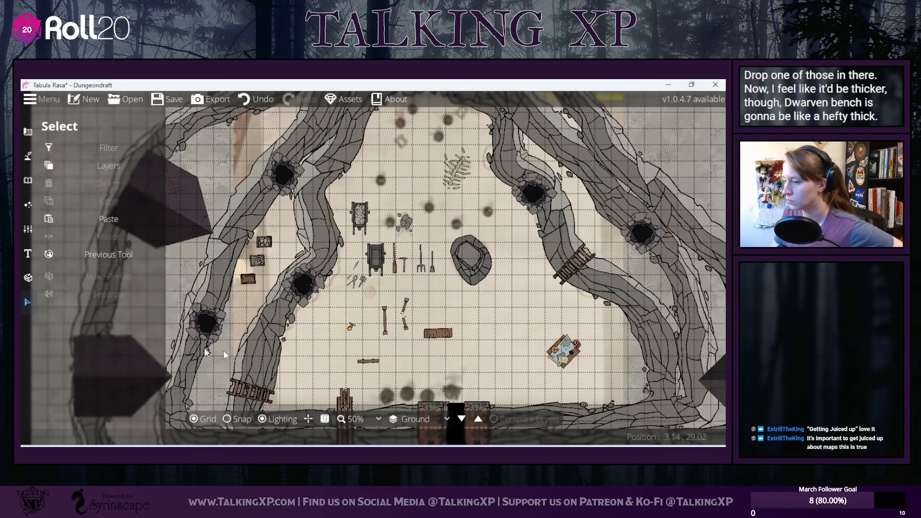
pyautogui.click(374, 362)
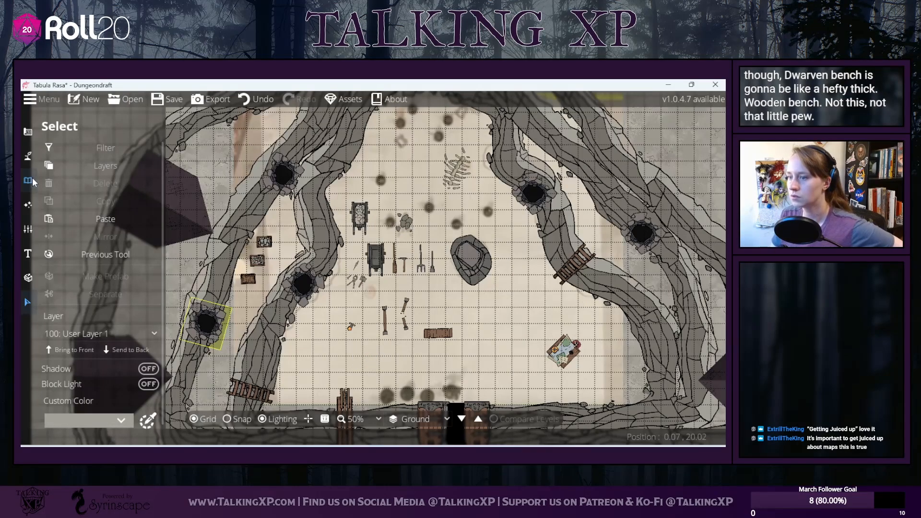
pyautogui.click(30, 181)
pyautogui.click(75, 151)
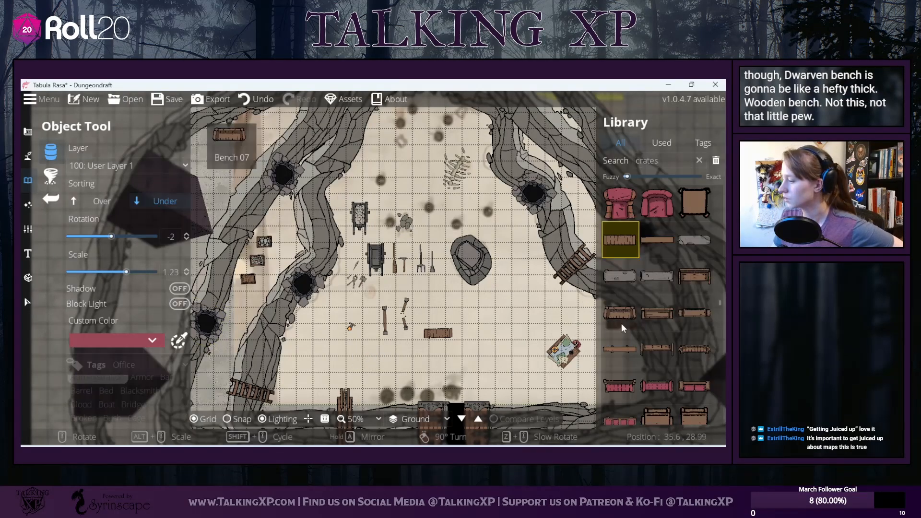
# Step: Browse the library through the graves, blades, blood splatters and siege weapons for more props that suit the mine, and examine the ballista
pyautogui.scroll(-6, 660, 329)
pyautogui.scroll(-8, 660, 330)
pyautogui.scroll(-6, 660, 329)
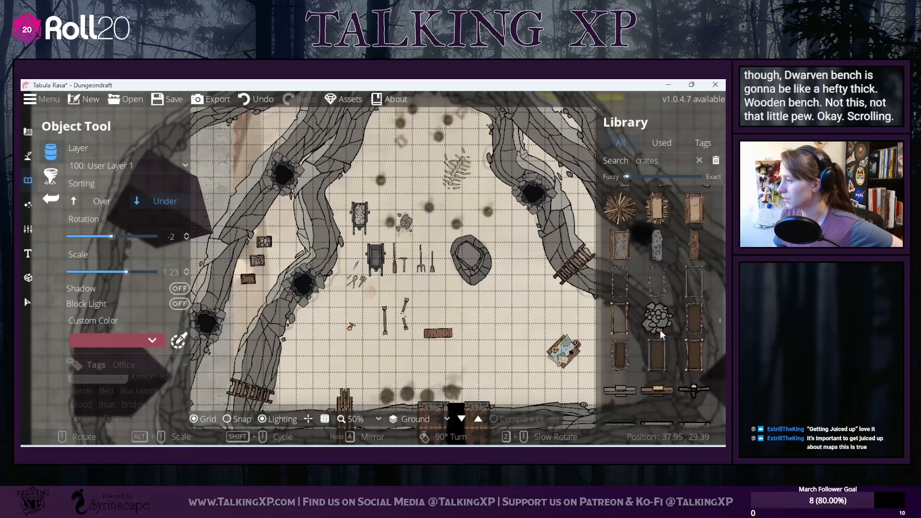
pyautogui.scroll(-1, 661, 330)
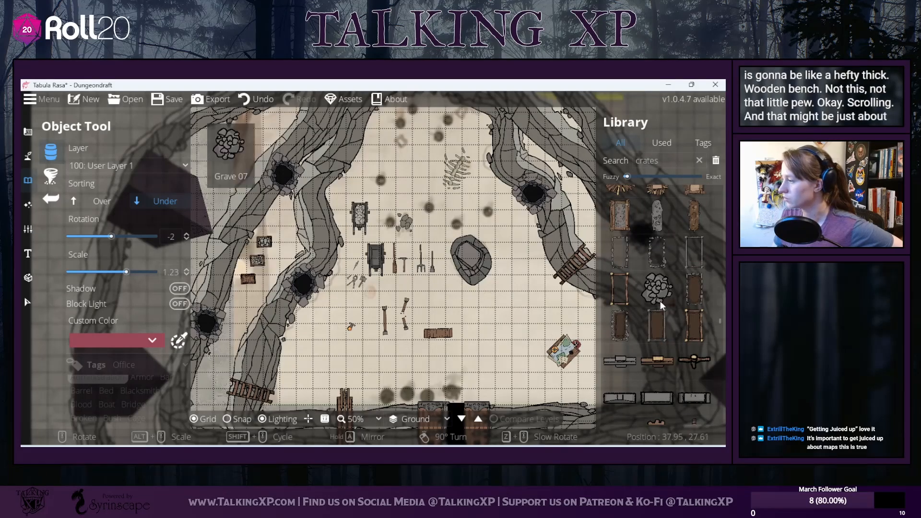
pyautogui.scroll(-4, 661, 293)
pyautogui.scroll(-8, 661, 293)
pyautogui.scroll(-4, 661, 295)
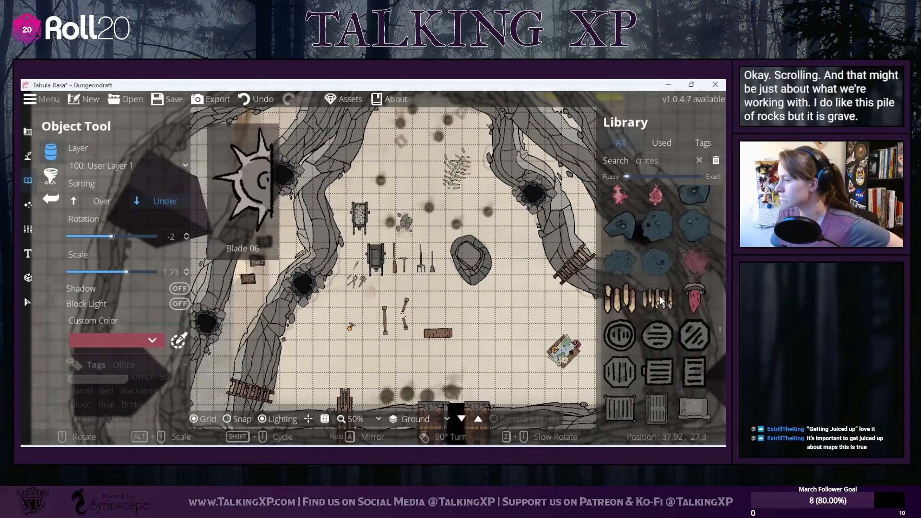
pyautogui.scroll(-9, 661, 300)
pyautogui.scroll(-8, 660, 295)
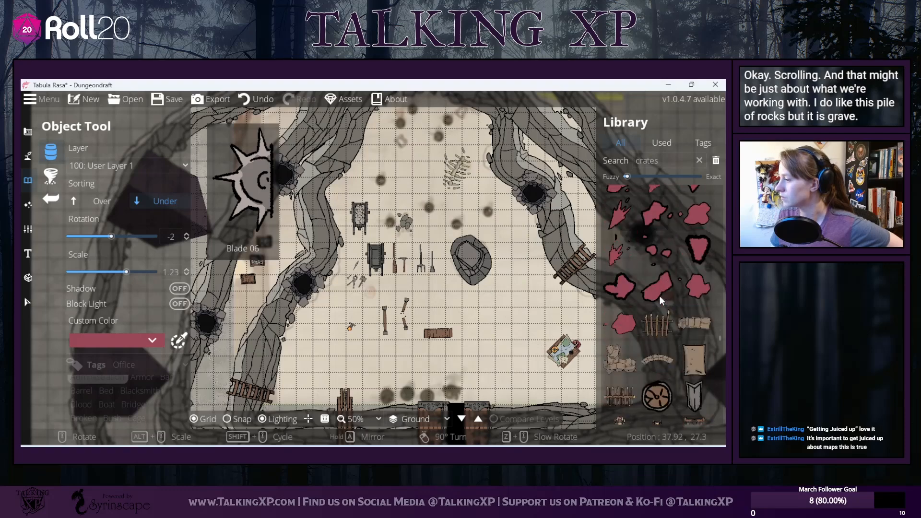
pyautogui.scroll(-2, 660, 296)
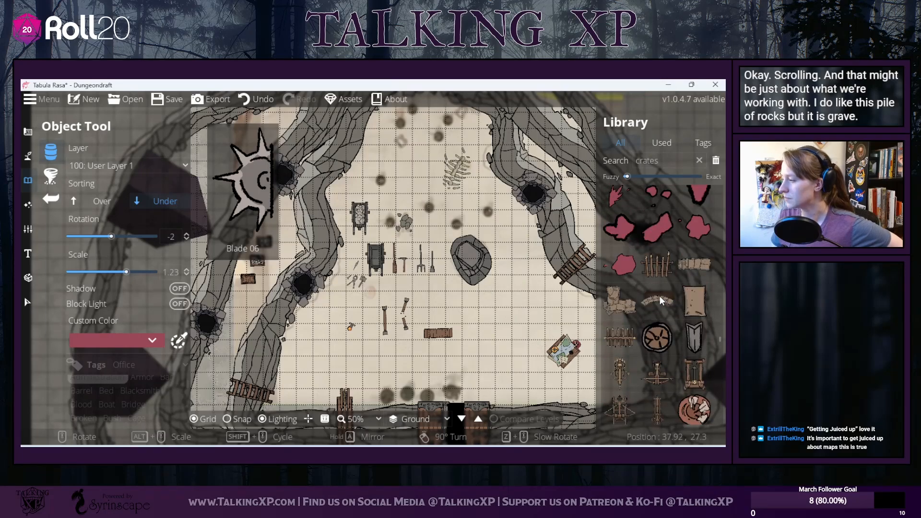
pyautogui.scroll(-4, 660, 296)
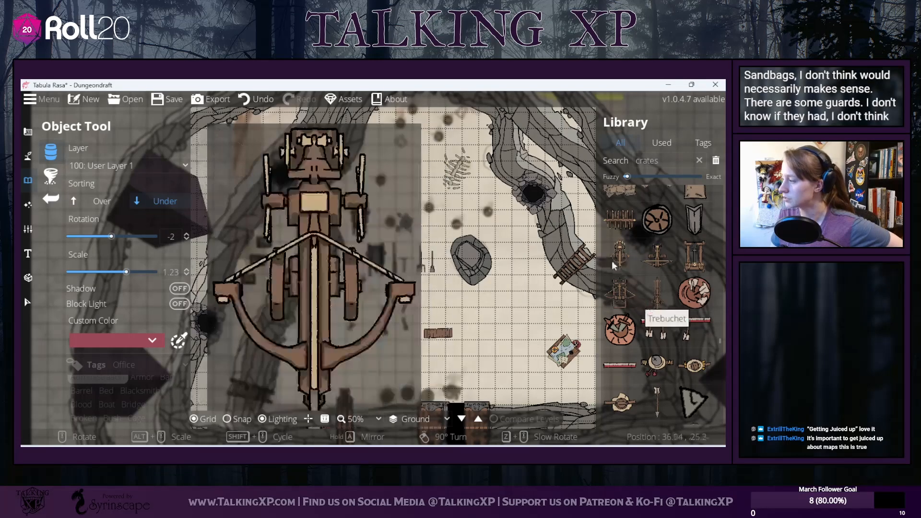
# Step: Find the grey rubble pieces in the library and place two different ones on the floor just south of the large boulder
pyautogui.scroll(-2, 670, 250)
pyautogui.scroll(-5, 670, 251)
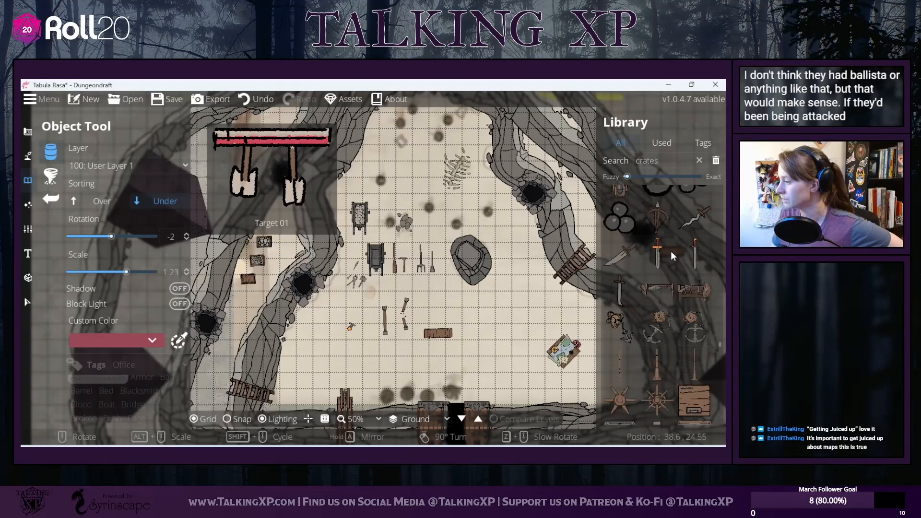
pyautogui.scroll(-5, 671, 251)
pyautogui.scroll(-5, 671, 251)
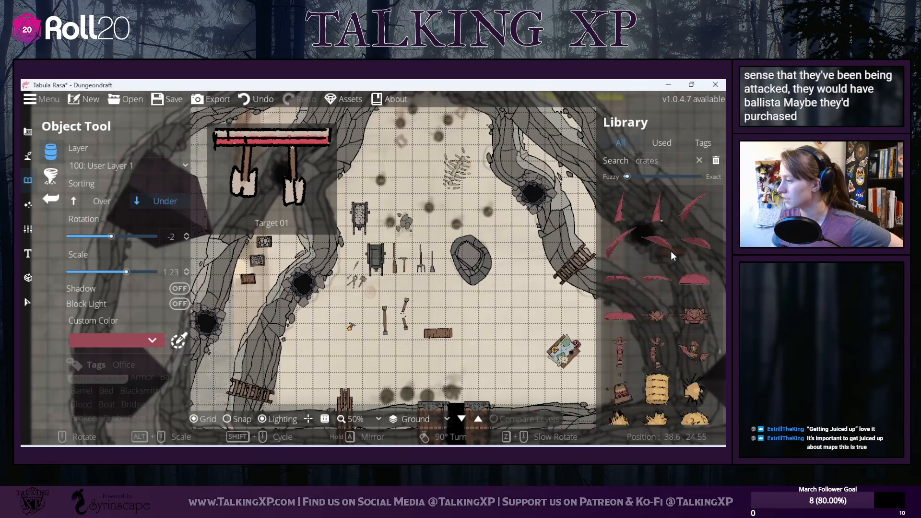
pyautogui.scroll(-2, 671, 252)
pyautogui.scroll(-5, 671, 252)
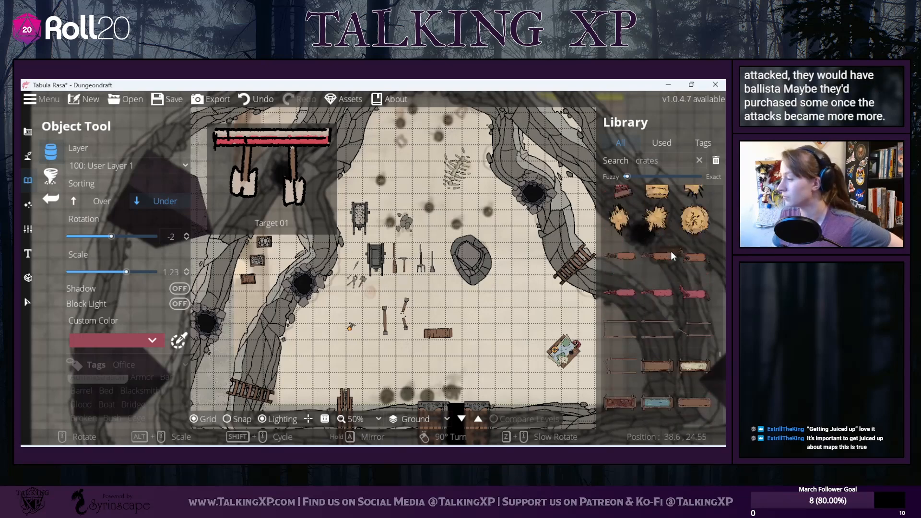
pyautogui.scroll(-8, 671, 252)
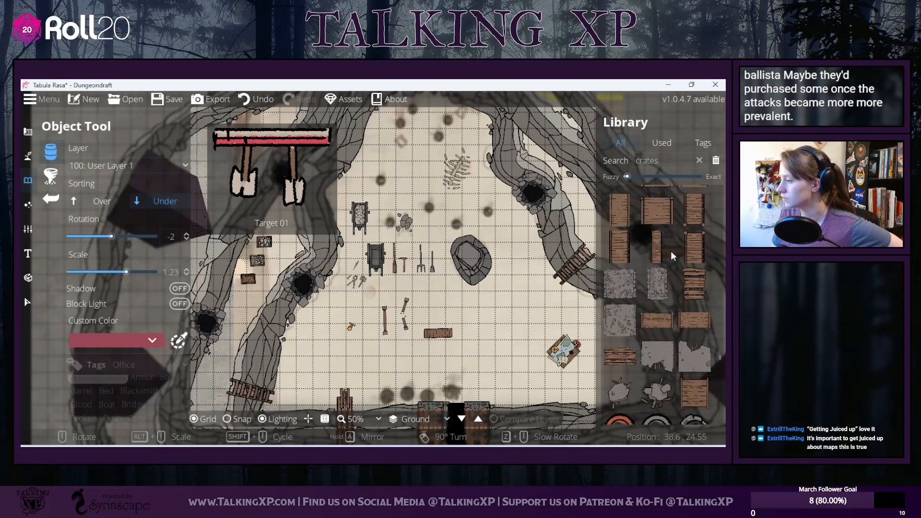
pyautogui.scroll(-1, 671, 251)
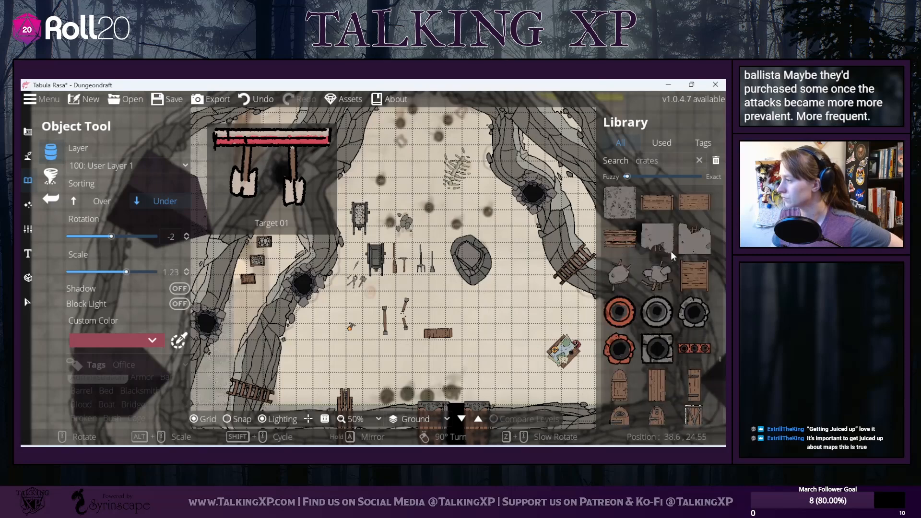
pyautogui.click(445, 305)
pyautogui.click(621, 275)
# Step: Examine the fallen doors, including Fallen Door 11, and browse through the stairs, windows and flags for a suitable large mine door
pyautogui.scroll(-5, 697, 320)
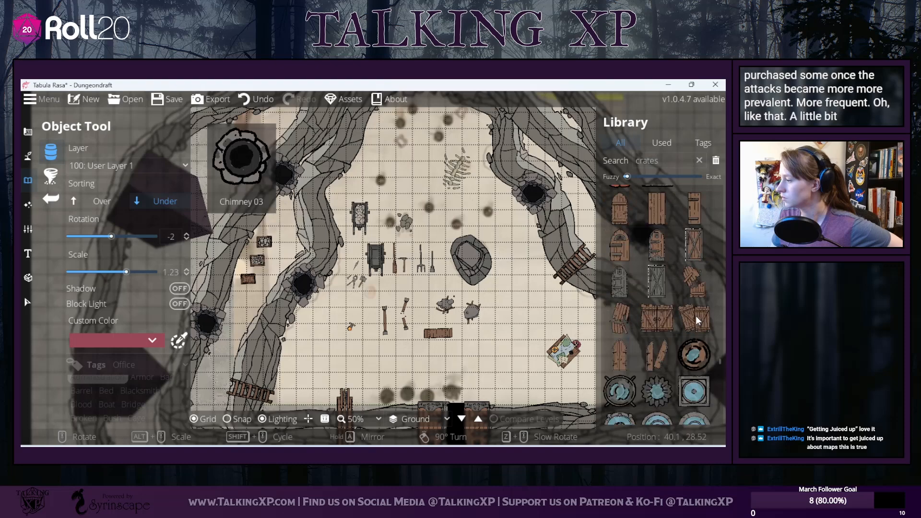
pyautogui.scroll(1, 618, 292)
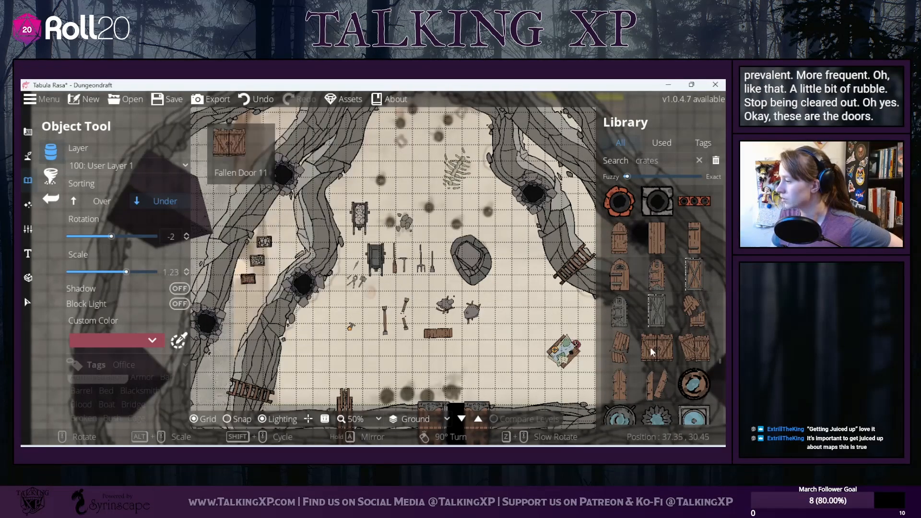
pyautogui.scroll(-1, 650, 347)
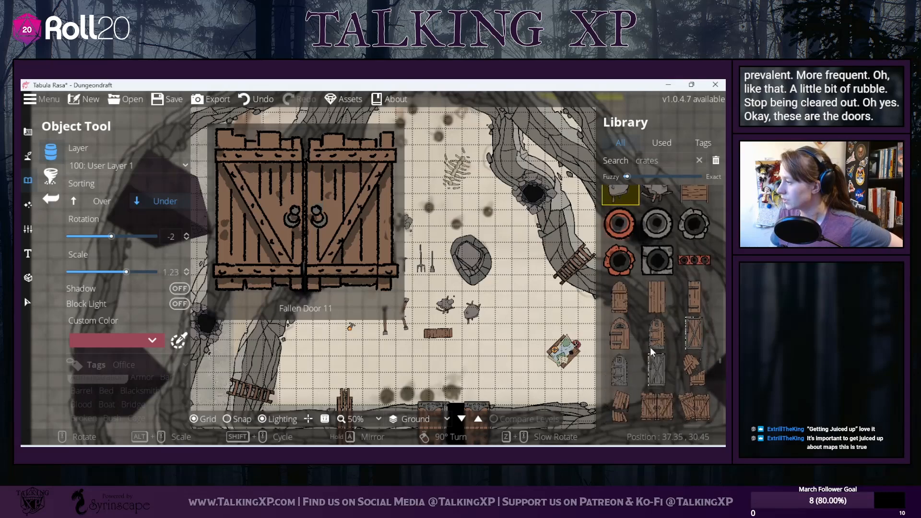
pyautogui.scroll(-4, 650, 347)
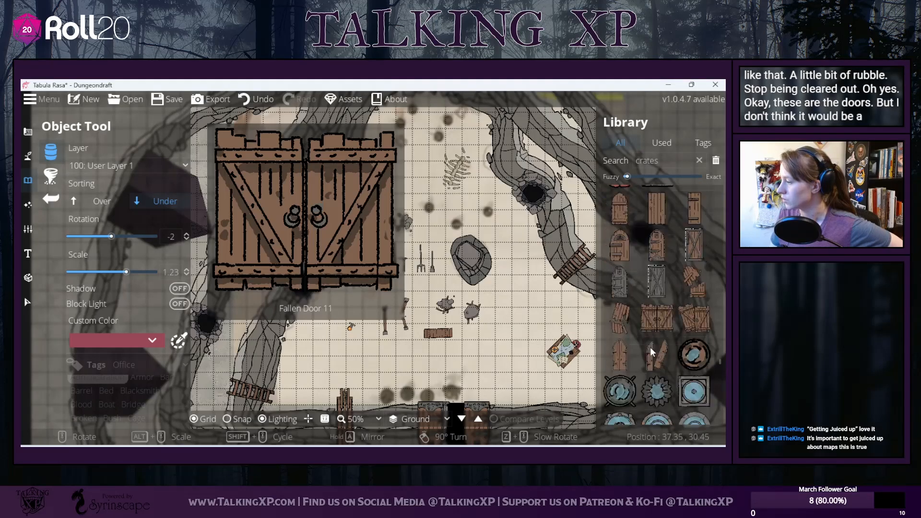
pyautogui.scroll(-8, 650, 347)
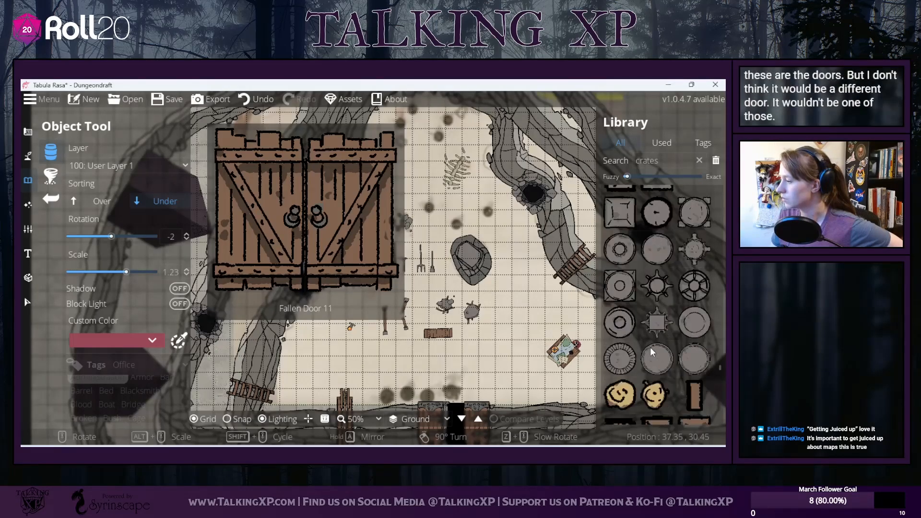
pyautogui.scroll(-6, 650, 347)
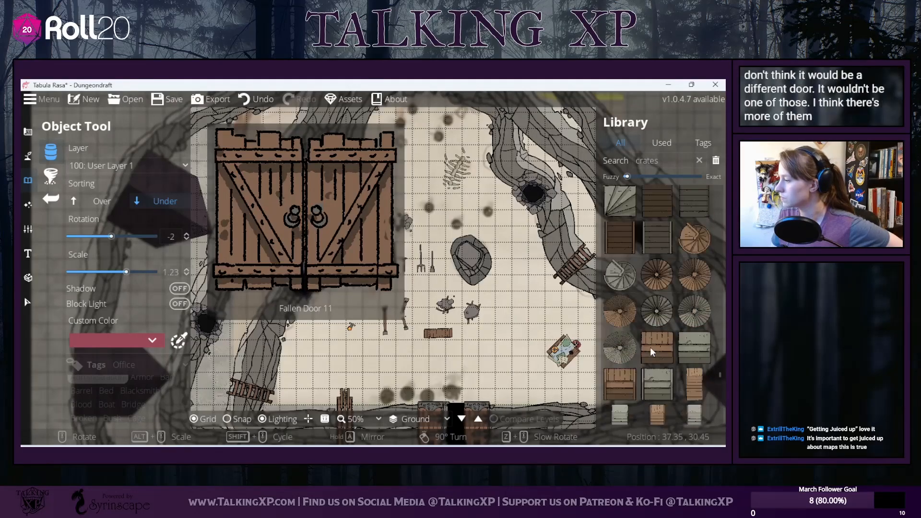
pyautogui.scroll(-6, 650, 347)
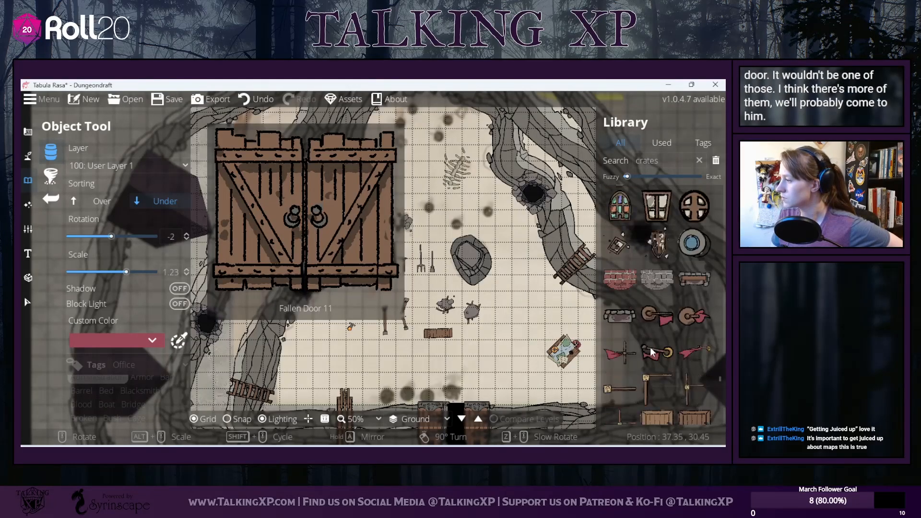
pyautogui.scroll(-6, 662, 324)
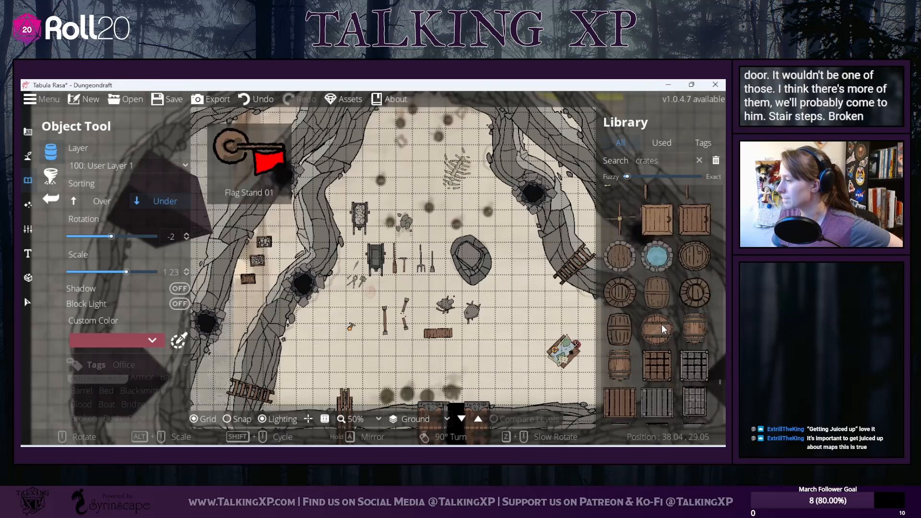
# Step: Find the long-handled wooden cart in the library, place one between the plank bench and the map table, and return to the library's start
pyautogui.scroll(-2, 661, 329)
pyautogui.scroll(-15, 662, 324)
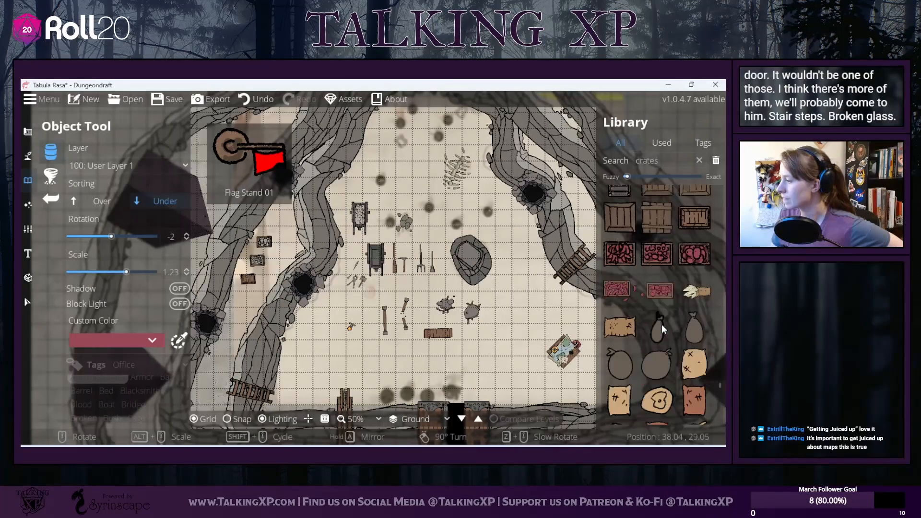
pyautogui.scroll(-12, 662, 324)
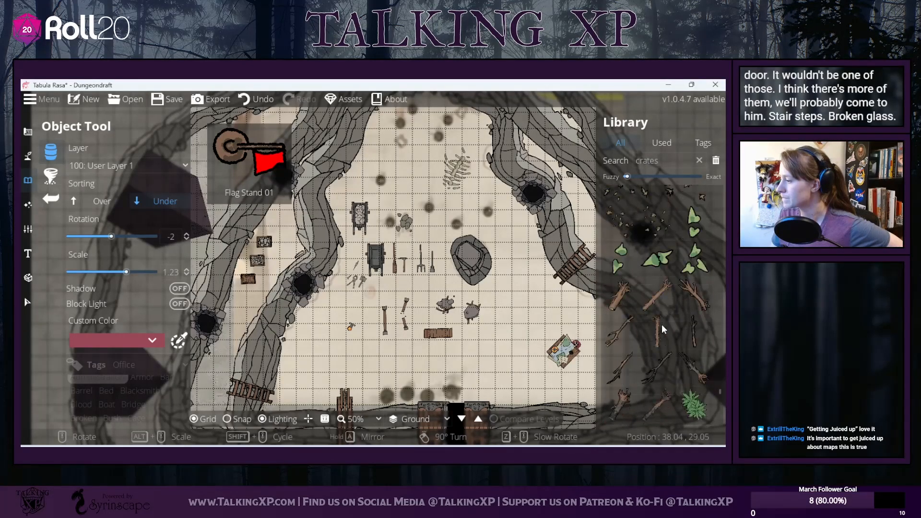
pyautogui.scroll(-10, 661, 325)
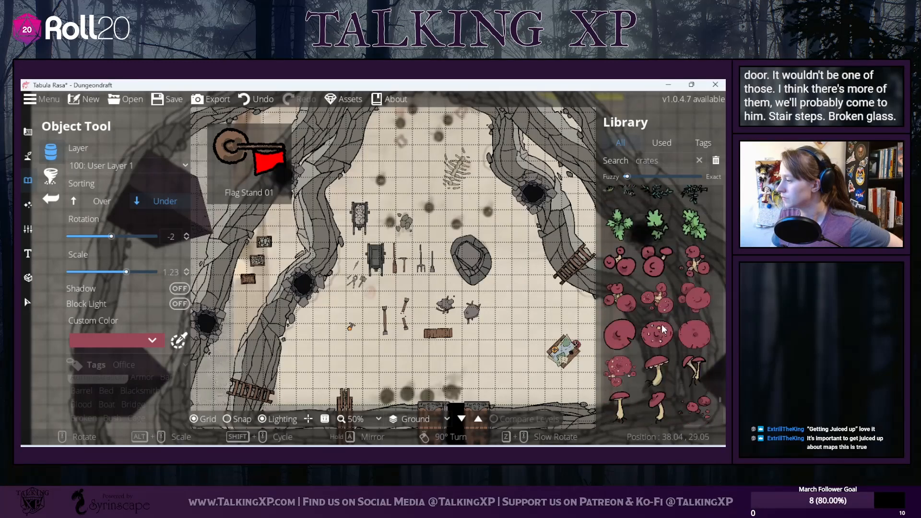
pyautogui.scroll(-10, 663, 328)
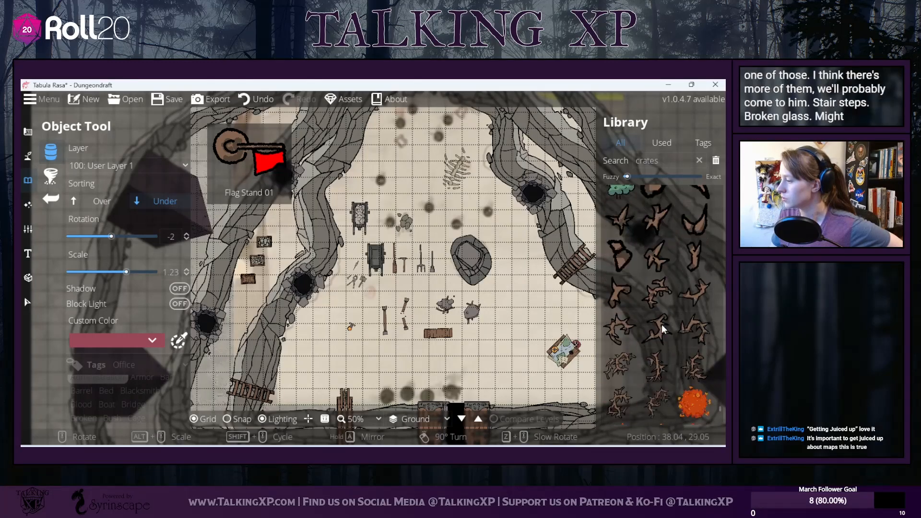
pyautogui.scroll(-5, 663, 329)
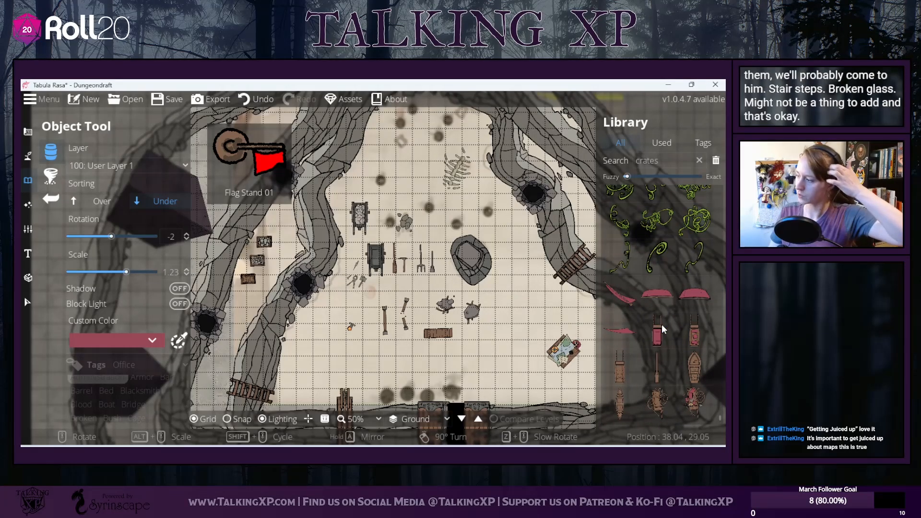
pyautogui.click(617, 377)
pyautogui.click(513, 332)
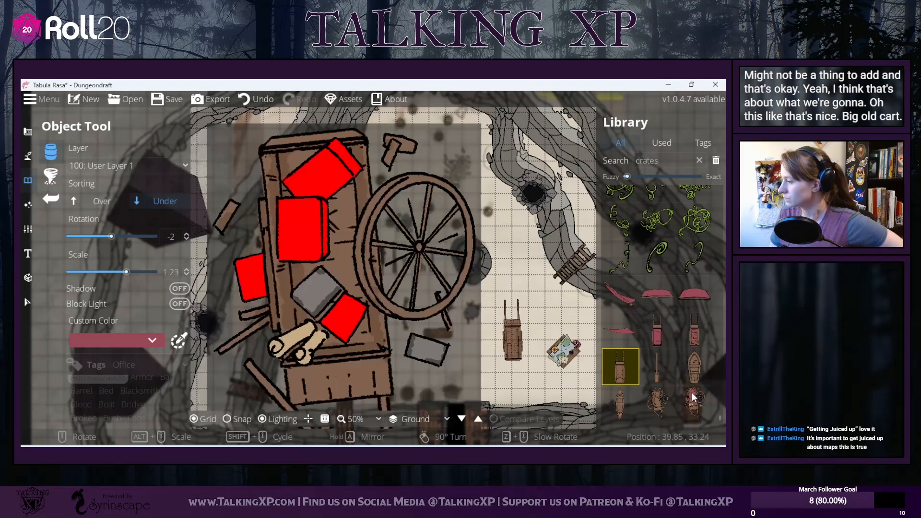
pyautogui.scroll(1, 693, 397)
pyautogui.moveTo(720, 418); pyautogui.dragTo(726, 184)
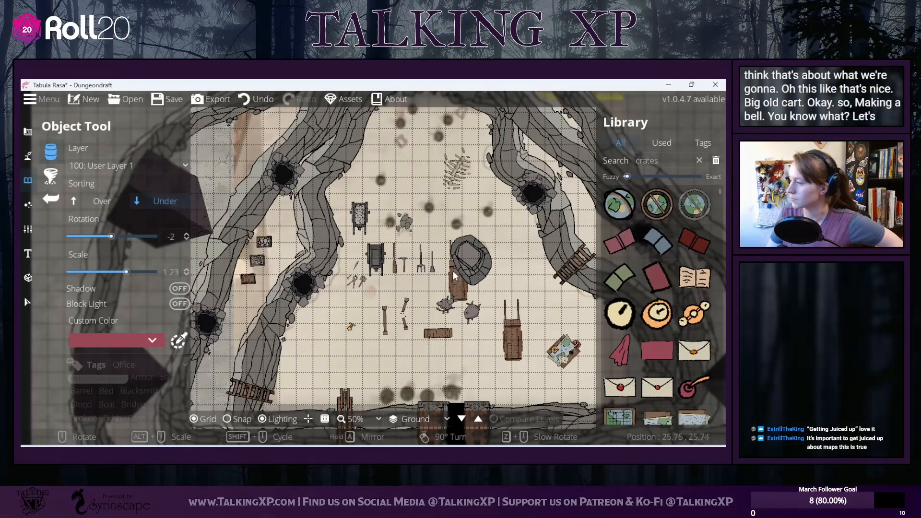
# Step: Move the long-handled wooden cart to the southwest part of the floor, just east of the lower wooden bridge
pyautogui.moveTo(512, 259); pyautogui.dragTo(28, 302)
pyautogui.click(27, 303)
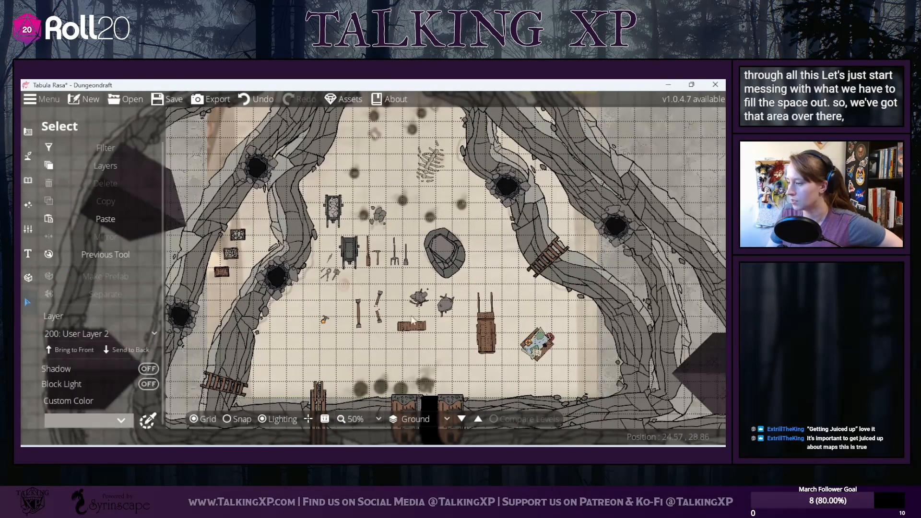
pyautogui.moveTo(482, 331); pyautogui.dragTo(301, 353)
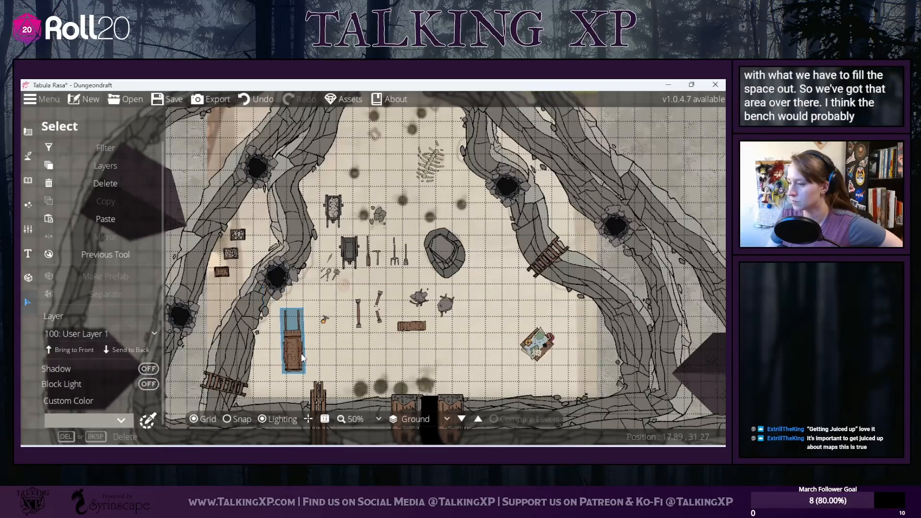
pyautogui.click(512, 351)
# Step: Duplicate the plank bench with copy and paste, and set the original just west of the map table
pyautogui.moveTo(414, 327); pyautogui.dragTo(500, 392)
pyautogui.click(496, 393)
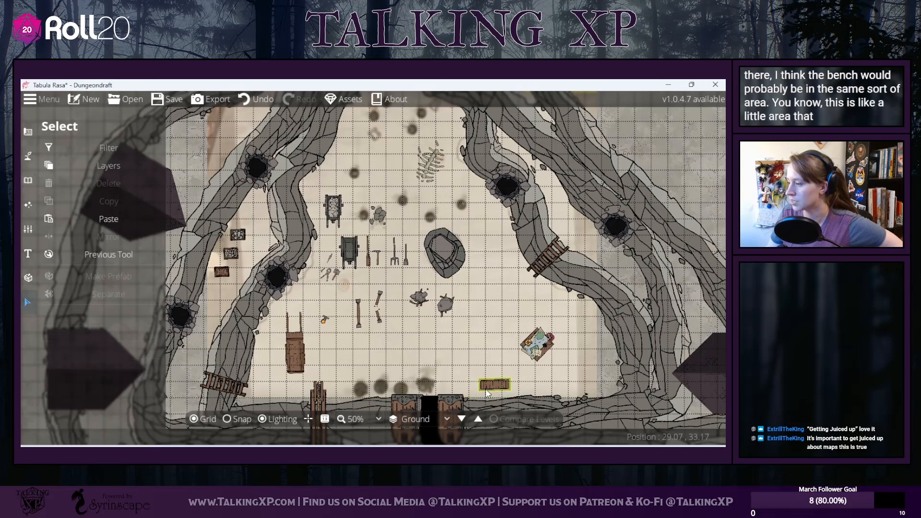
pyautogui.click(487, 390)
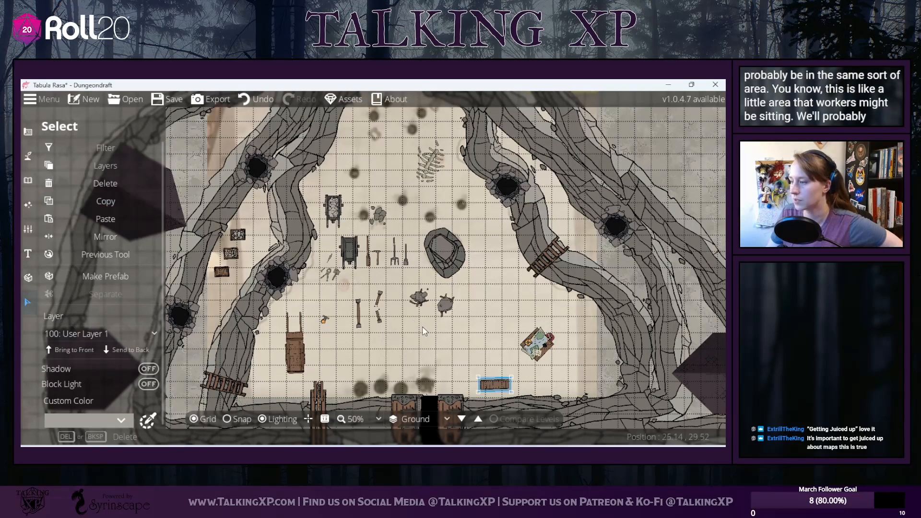
pyautogui.click(120, 201)
pyautogui.click(120, 219)
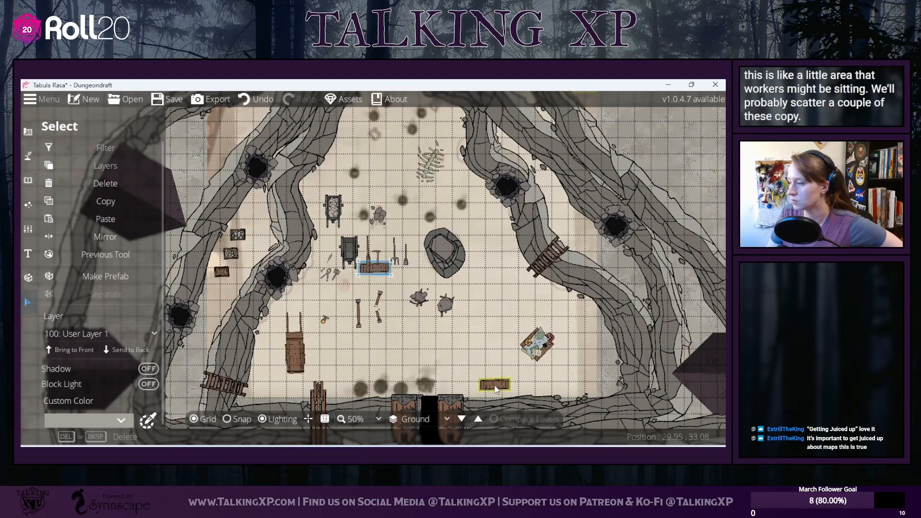
pyautogui.moveTo(499, 389); pyautogui.dragTo(494, 339)
# Step: Move the duplicated bench onto the eastern ledge and angle it along the upper rock wall
pyautogui.moveTo(362, 271); pyautogui.dragTo(623, 281)
pyautogui.click(259, 100)
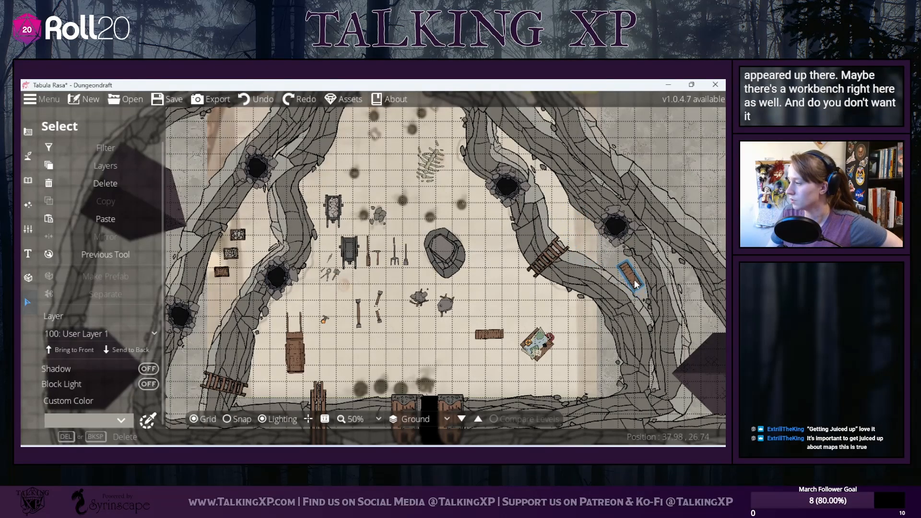
pyautogui.click(644, 295)
pyautogui.moveTo(632, 277); pyautogui.dragTo(560, 192)
pyautogui.rightClick(561, 193)
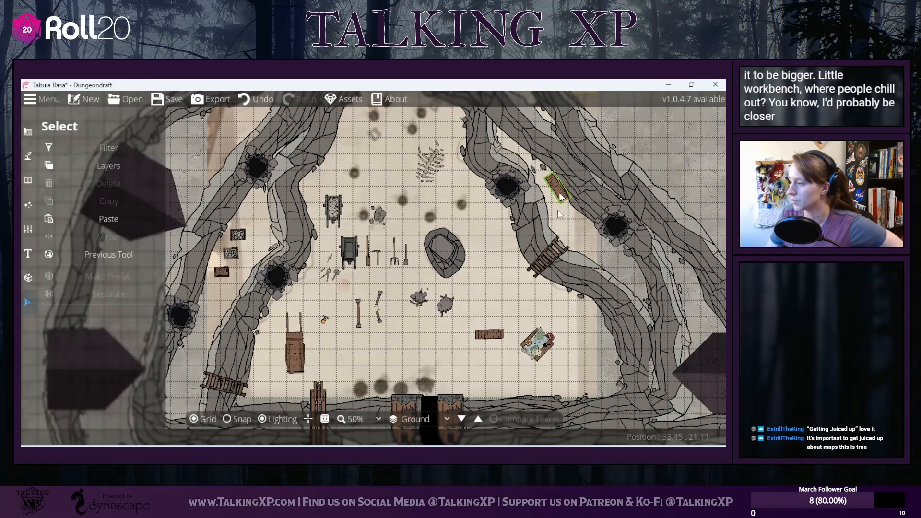
# Step: Move the original plank bench onto the western ledge beside the crates and rotate it to sit near the cliff edge
pyautogui.moveTo(584, 331); pyautogui.dragTo(644, 347)
pyautogui.moveTo(559, 350); pyautogui.dragTo(264, 375)
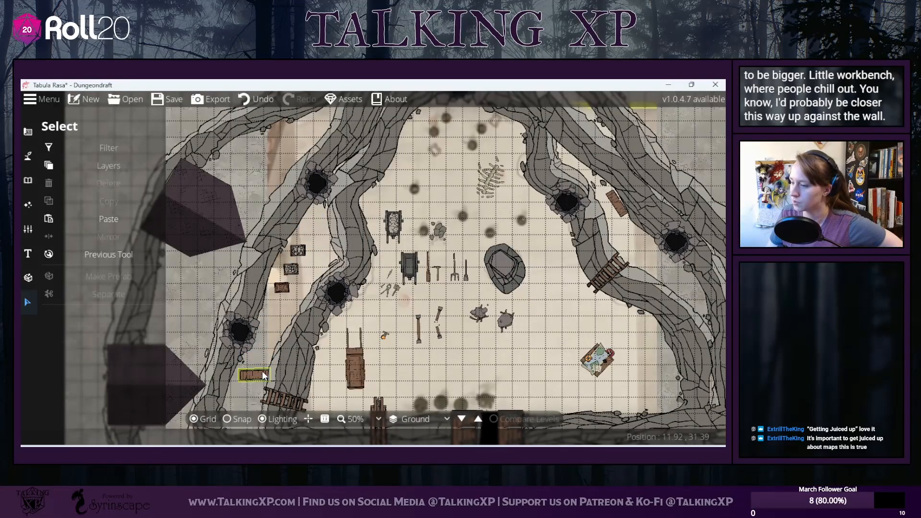
pyautogui.click(257, 373)
pyautogui.scroll(4, 257, 374)
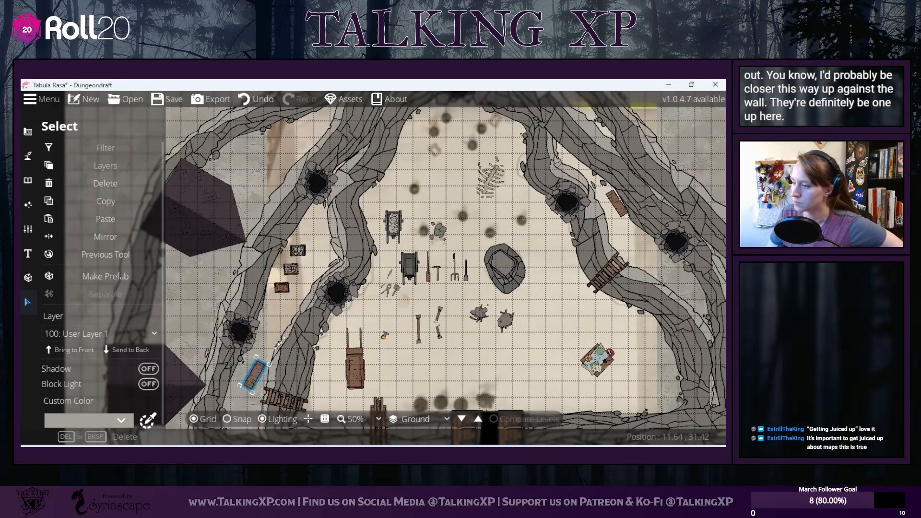
pyautogui.press('Delete')
pyautogui.click(259, 98)
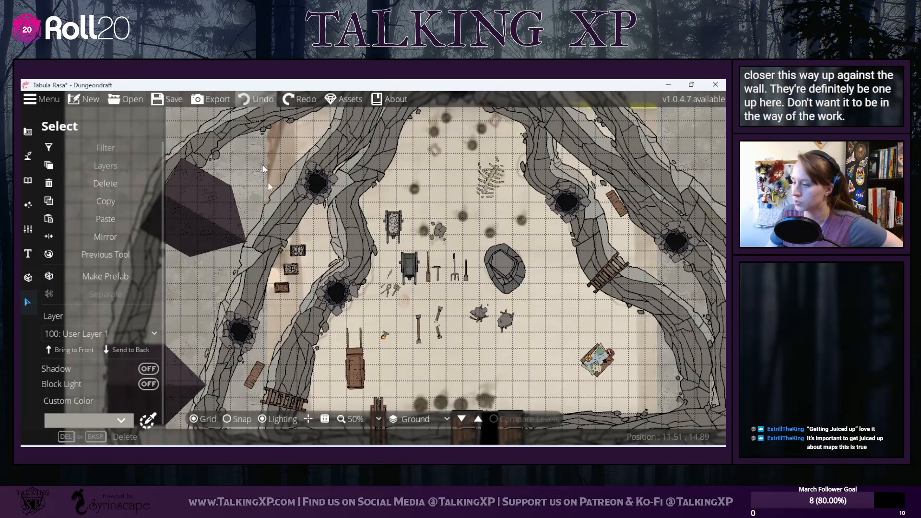
pyautogui.moveTo(322, 318); pyautogui.dragTo(339, 274)
pyautogui.moveTo(272, 333); pyautogui.dragTo(345, 219)
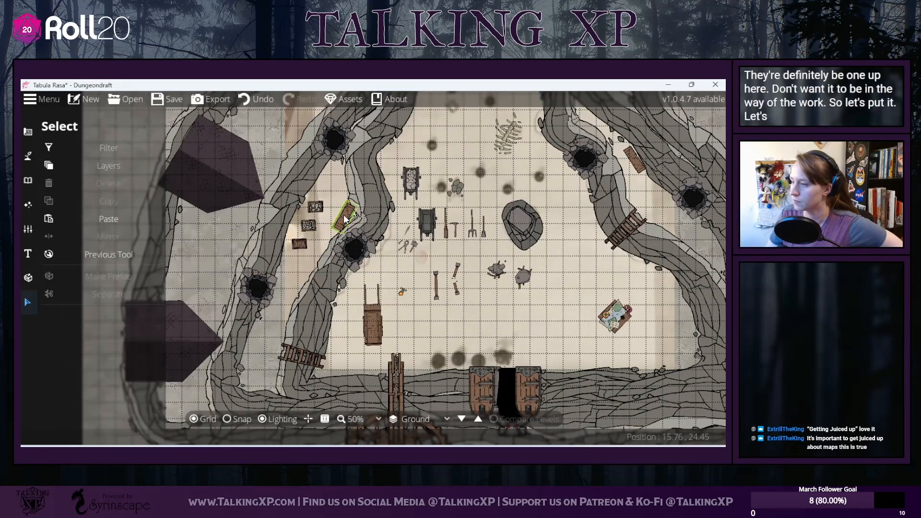
pyautogui.click(344, 219)
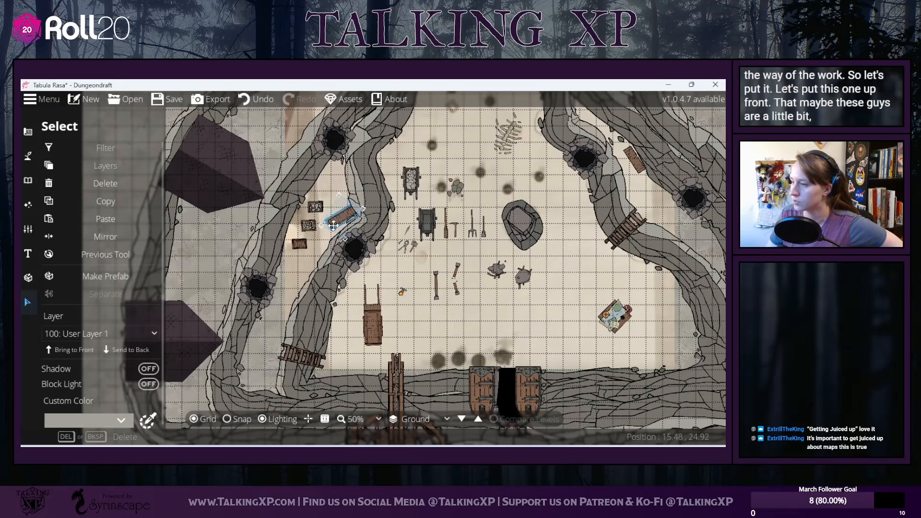
# Step: Move both grey rubble pieces to the northwest side of the floor, close to the northern mine opening
pyautogui.click(520, 319)
pyautogui.moveTo(520, 284); pyautogui.dragTo(503, 302)
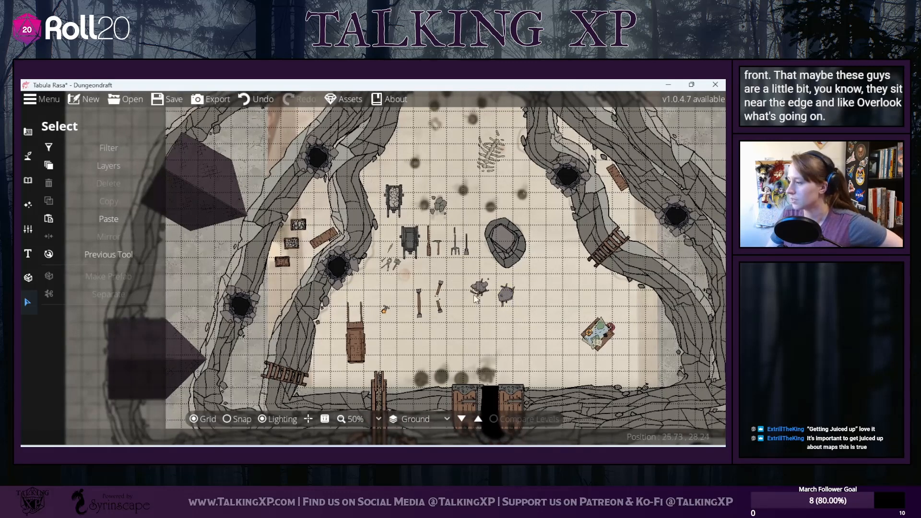
pyautogui.moveTo(523, 320); pyautogui.dragTo(457, 207)
pyautogui.rightClick(428, 141)
pyautogui.moveTo(493, 376); pyautogui.dragTo(442, 209)
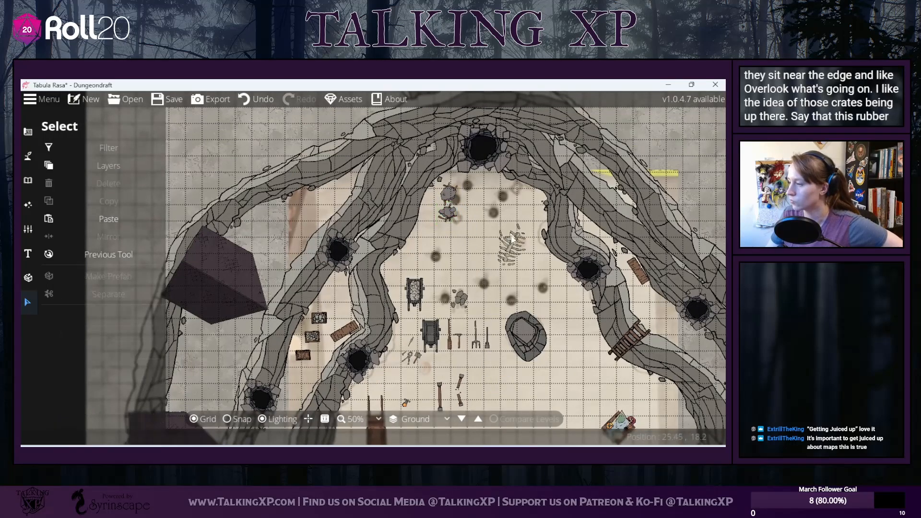
# Step: Shrink the rib-cage skeleton, rotate it and move it beside the large boulder
pyautogui.click(531, 251)
pyautogui.moveTo(538, 274); pyautogui.dragTo(509, 246)
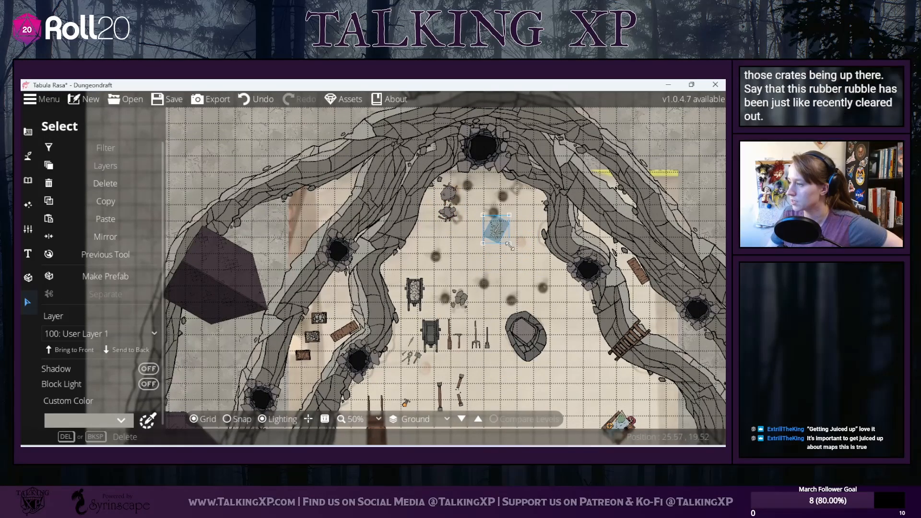
pyautogui.click(514, 300)
pyautogui.click(496, 230)
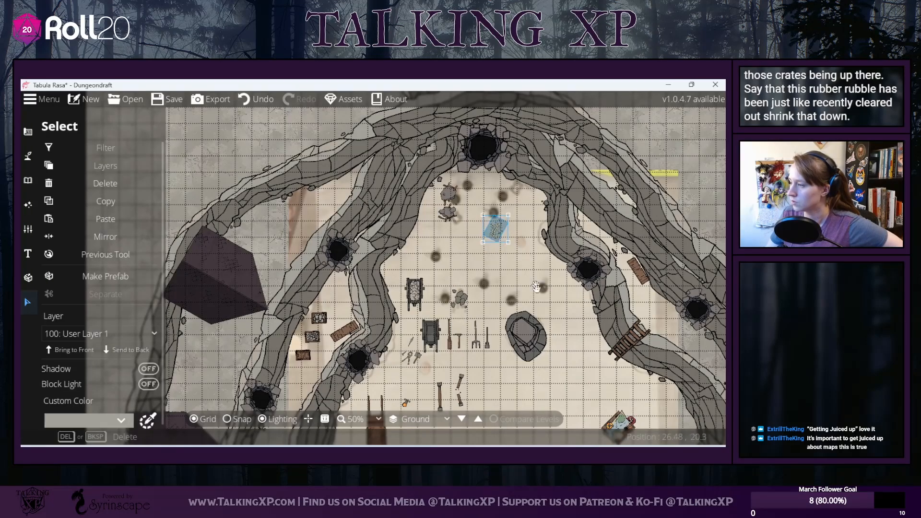
pyautogui.moveTo(502, 235); pyautogui.dragTo(520, 241)
pyautogui.click(519, 238)
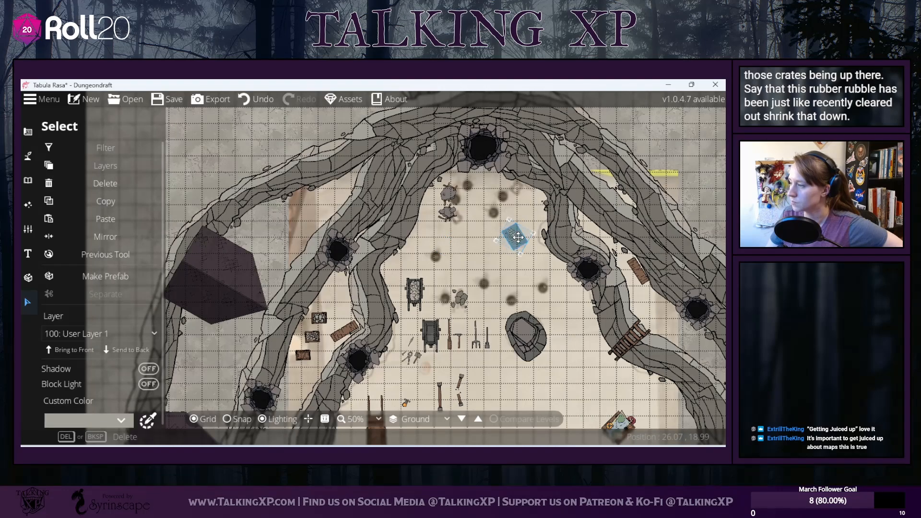
pyautogui.moveTo(530, 360); pyautogui.dragTo(574, 309)
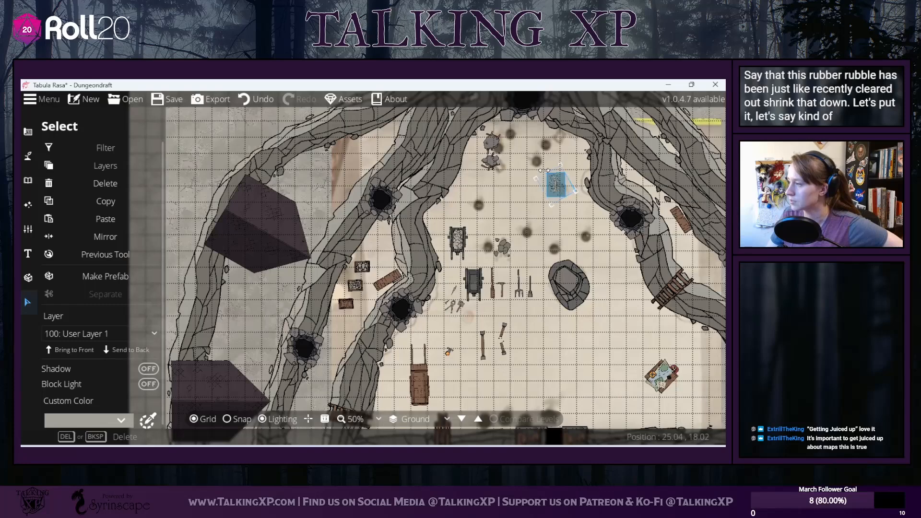
pyautogui.click(548, 189)
pyautogui.moveTo(558, 179); pyautogui.dragTo(542, 251)
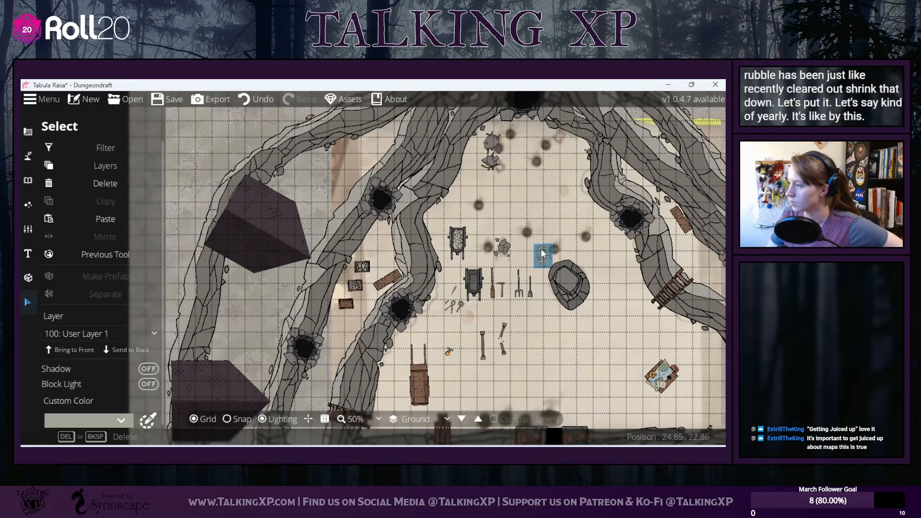
pyautogui.click(550, 314)
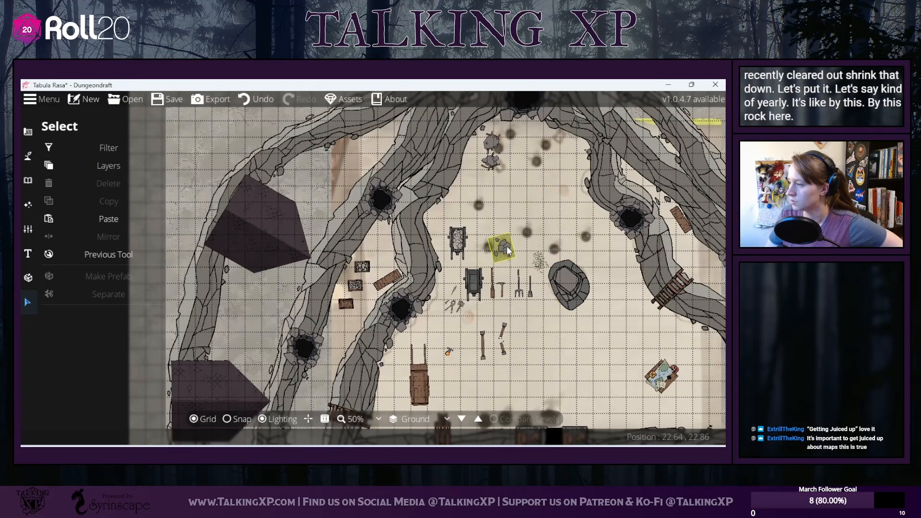
# Step: Delete the skeleton next to the large boulder
pyautogui.click(538, 266)
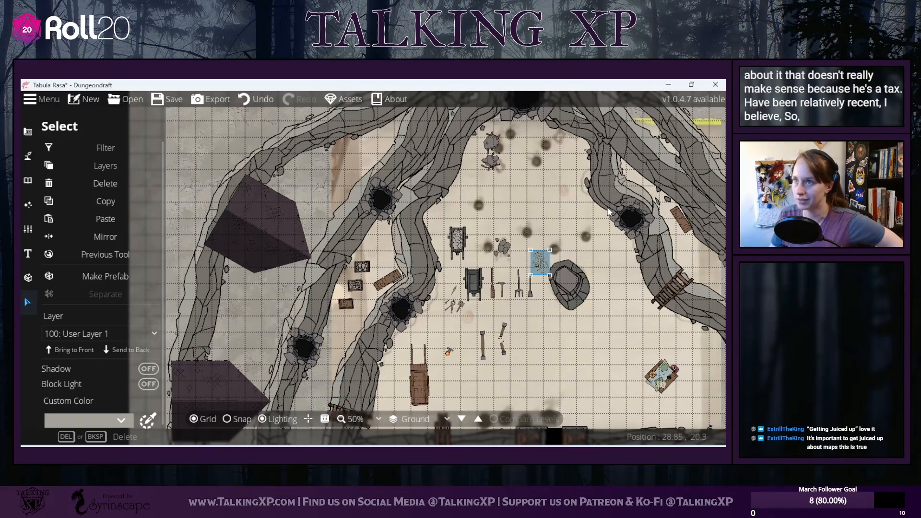
pyautogui.press('Delete')
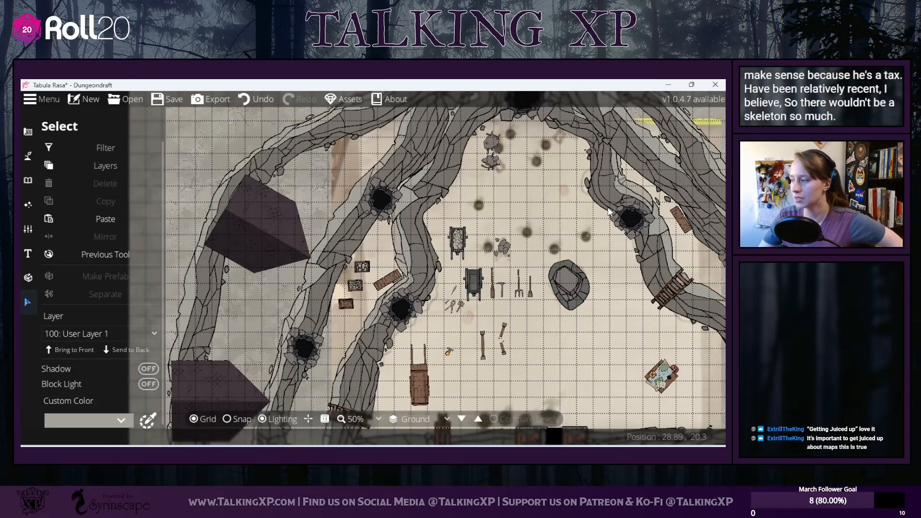
# Step: Move the rubble-filled mine cart to the northeast edge of the floor near the mine opening and tilt it
pyautogui.click(458, 236)
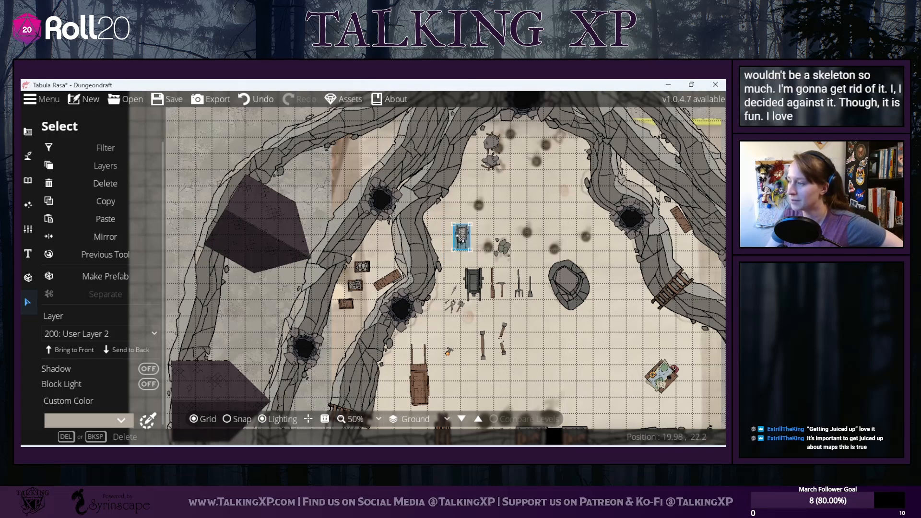
pyautogui.moveTo(460, 236); pyautogui.dragTo(564, 161)
pyautogui.click(515, 239)
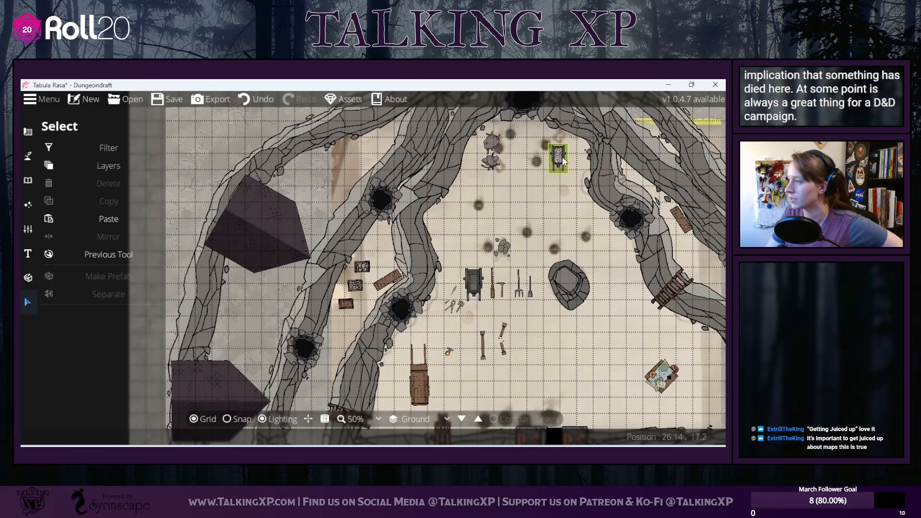
pyautogui.click(563, 160)
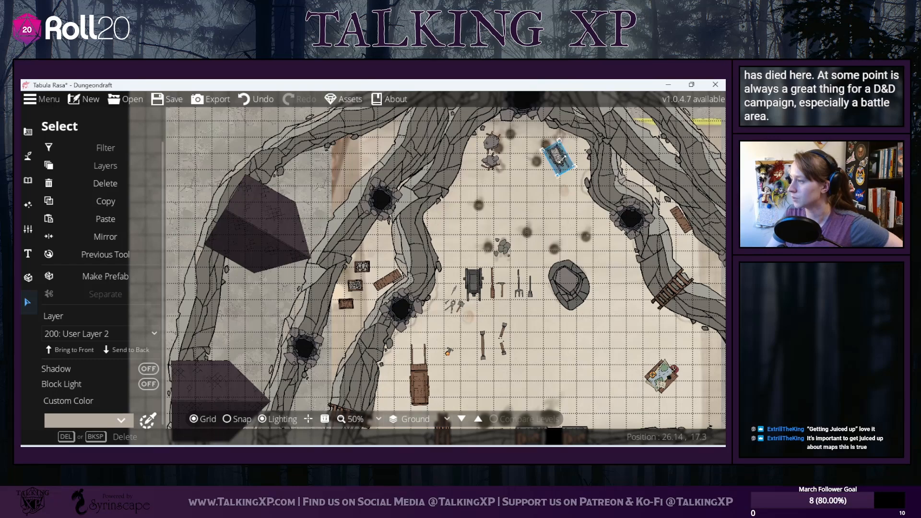
pyautogui.moveTo(555, 153); pyautogui.dragTo(560, 147)
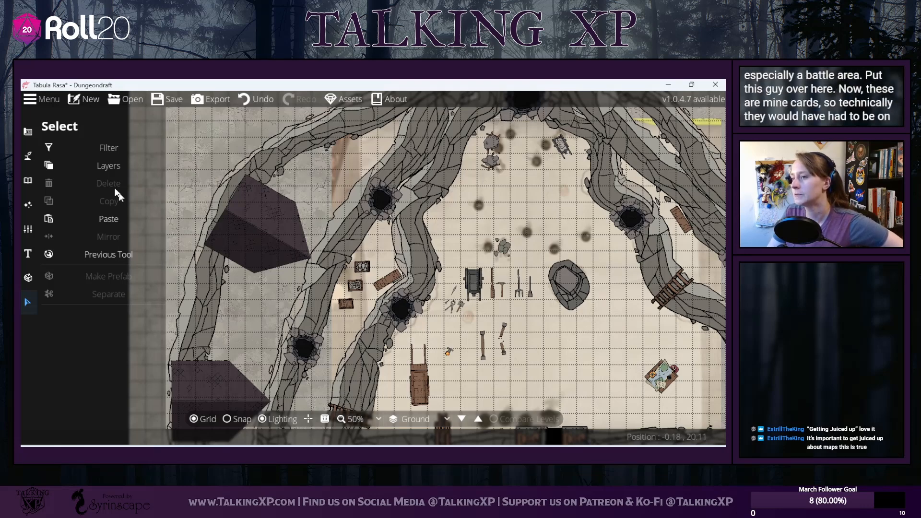
# Step: Look through the path assets for mine tracks and choose the Rail with wooden ties for the Path tool
pyautogui.click(28, 156)
pyautogui.click(104, 228)
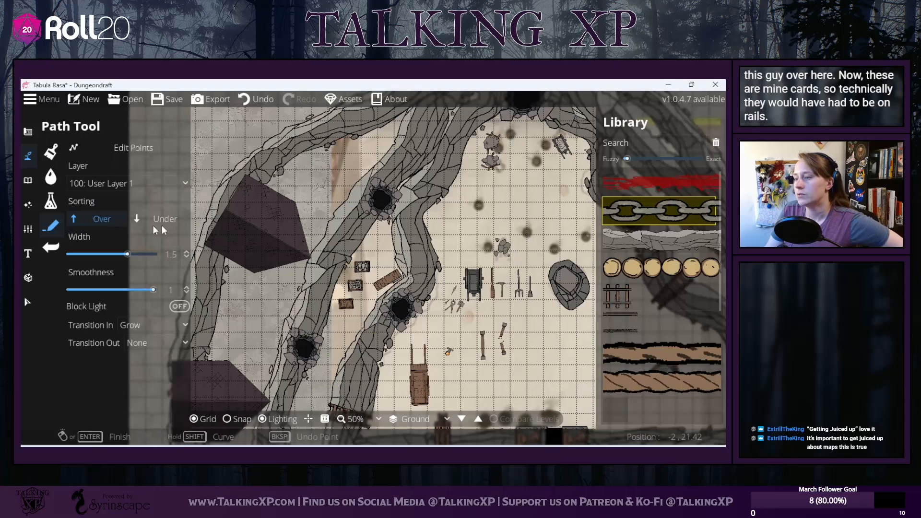
pyautogui.scroll(-3, 647, 283)
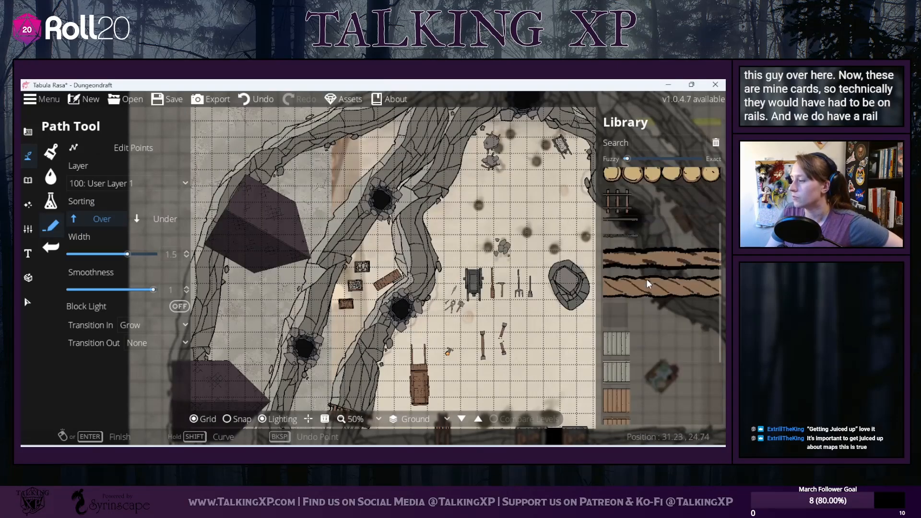
pyautogui.scroll(3, 647, 280)
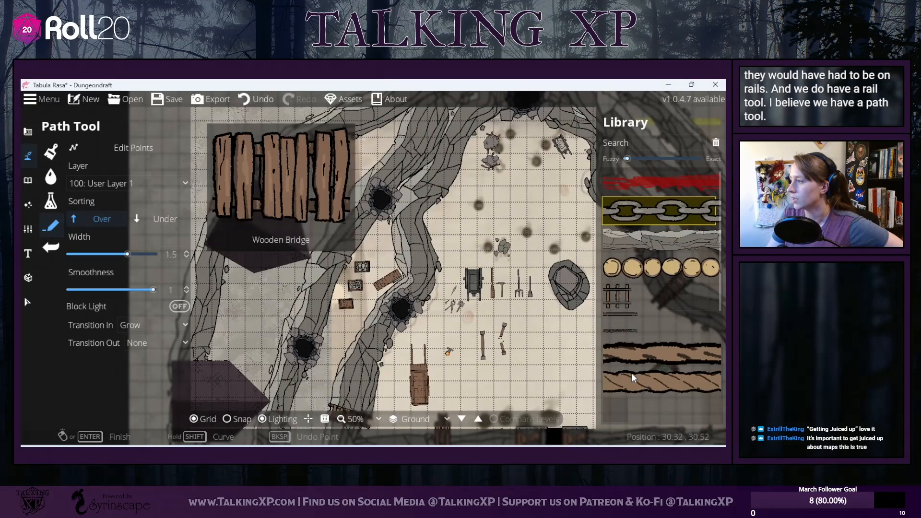
pyautogui.moveTo(629, 290)
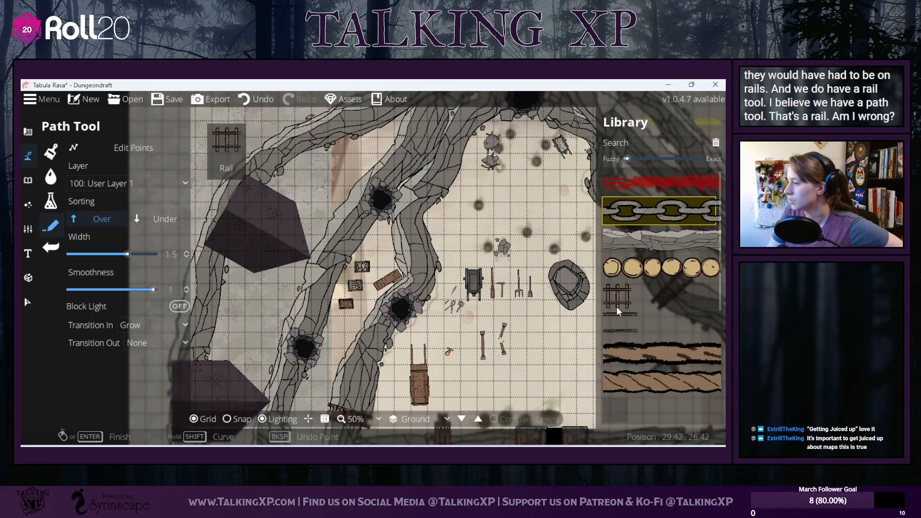
pyautogui.moveTo(623, 319)
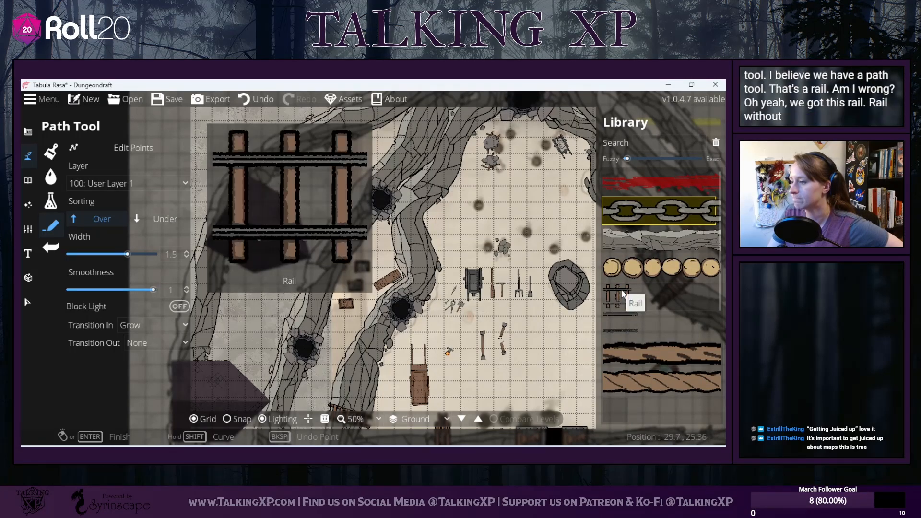
pyautogui.click(627, 302)
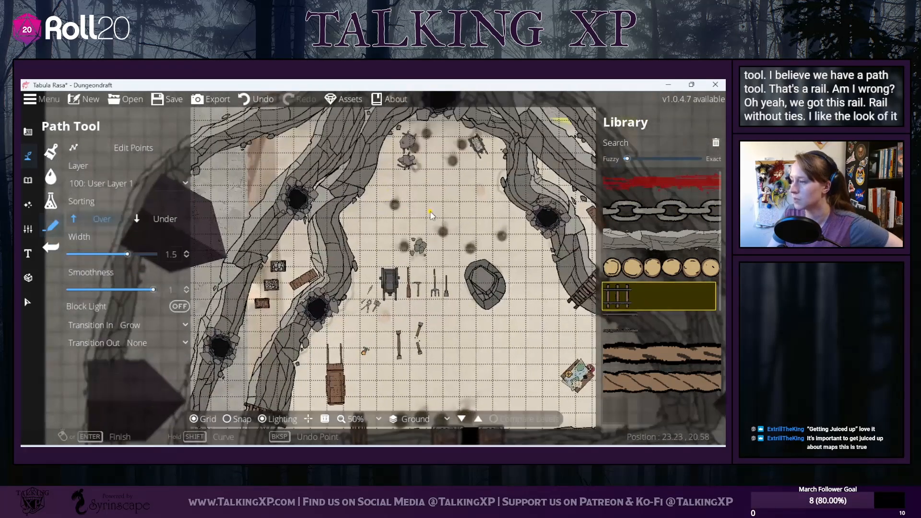
pyautogui.moveTo(421, 253); pyautogui.dragTo(430, 206)
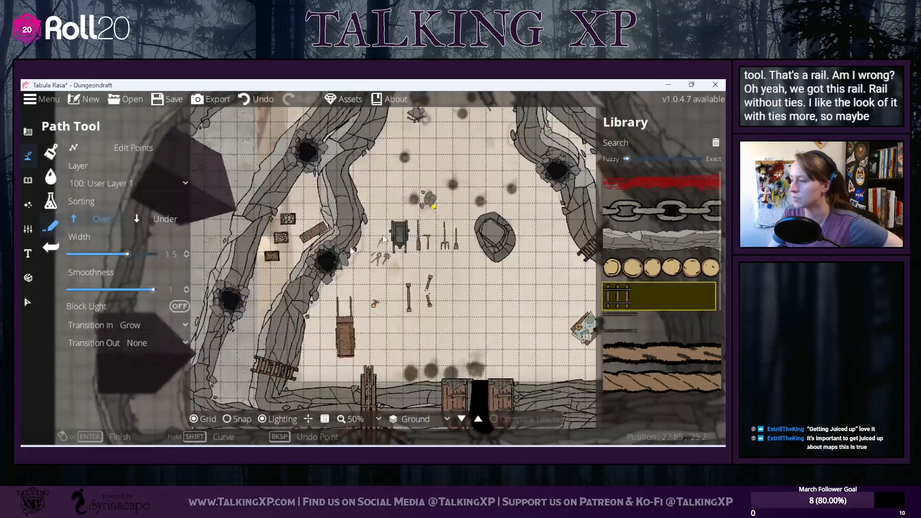
# Step: Select the empty mine cart together with the scattered mining tools and move them all over beside the map table
pyautogui.click(28, 303)
pyautogui.moveTo(368, 213); pyautogui.dragTo(468, 322)
pyautogui.moveTo(412, 240); pyautogui.dragTo(542, 300)
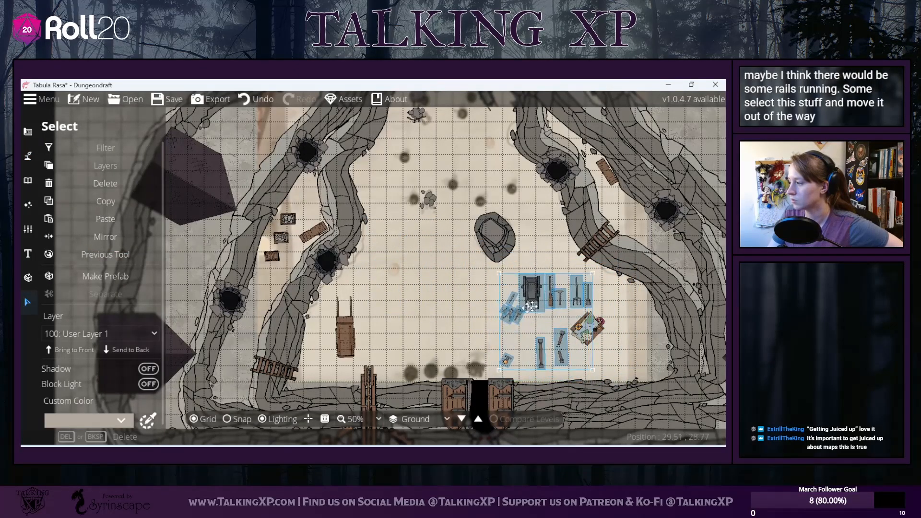
pyautogui.click(432, 310)
# Step: Move the two grey rubble pieces across to the northeast side of the floor, just below the tilted mine cart
pyautogui.moveTo(432, 310); pyautogui.dragTo(475, 325)
pyautogui.moveTo(454, 116); pyautogui.dragTo(526, 198)
pyautogui.moveTo(461, 182); pyautogui.dragTo(521, 217)
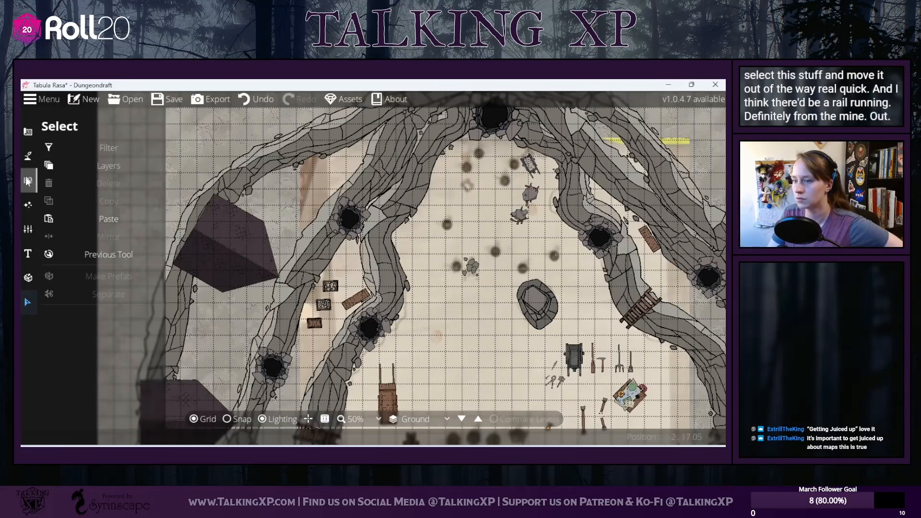
# Step: Return to the Path tool with the Rail on User Layer 1 and set its Transition In to Fade
pyautogui.click(27, 156)
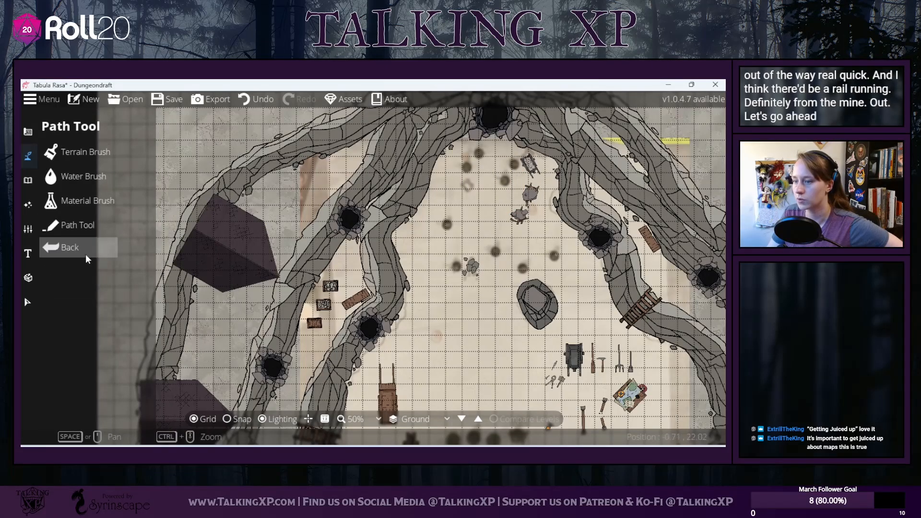
pyautogui.click(79, 226)
pyautogui.moveTo(626, 298)
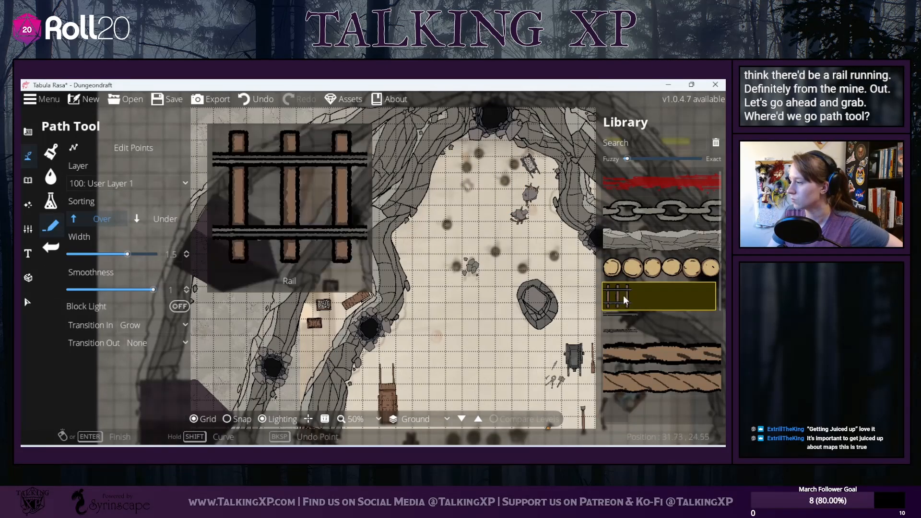
pyautogui.moveTo(479, 173); pyautogui.dragTo(488, 236)
pyautogui.moveTo(485, 182); pyautogui.dragTo(515, 217)
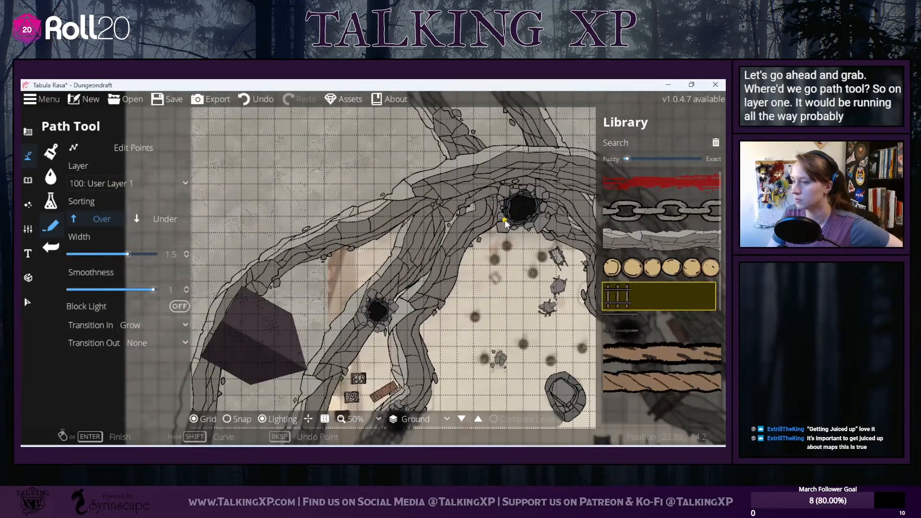
pyautogui.click(168, 324)
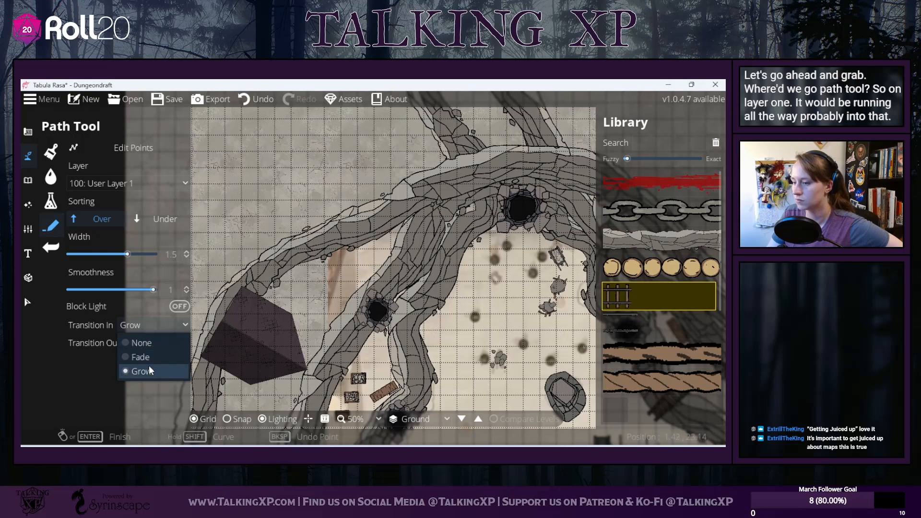
pyautogui.click(149, 357)
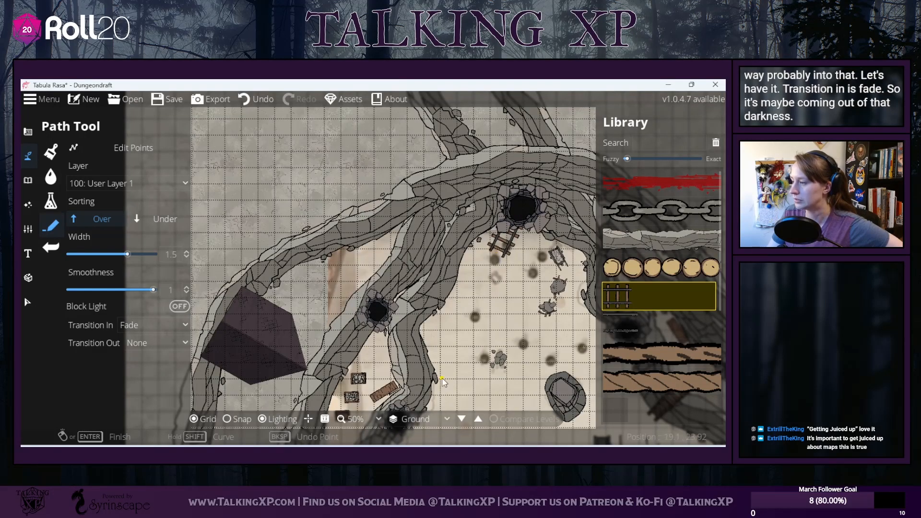
# Step: Undo the oversized rail at the mine opening and set the path width to 1
pyautogui.click(255, 99)
pyautogui.click(170, 254)
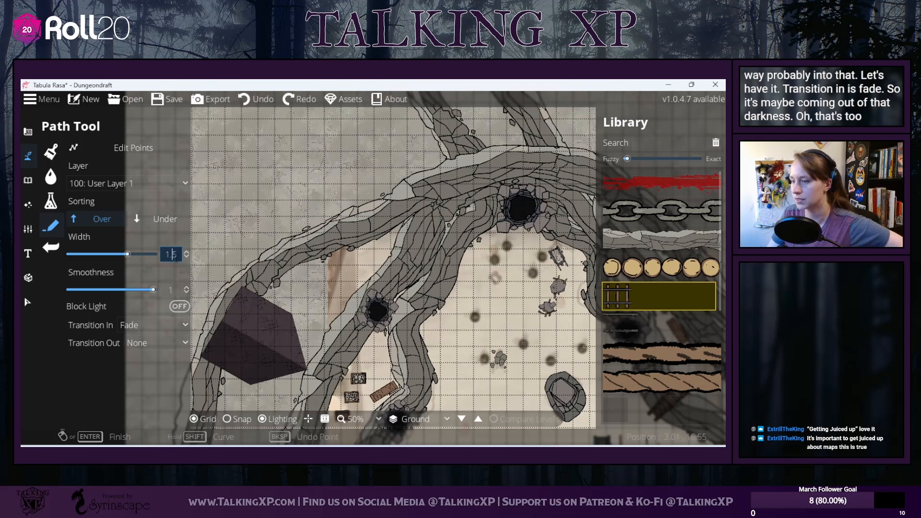
pyautogui.write('1')
pyautogui.press('Return')
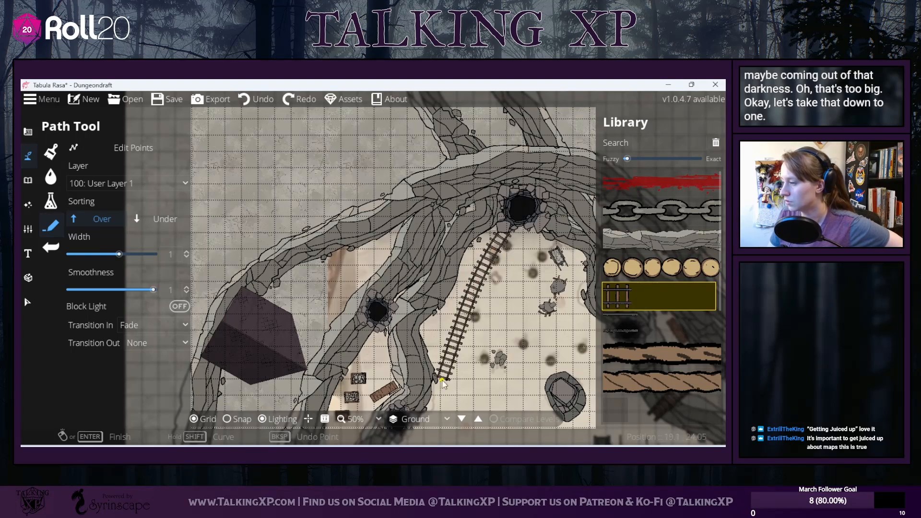
# Step: Try a rail from the mine down past the wooden cart, lower the smoothness to 0.5, and undo the rail
pyautogui.moveTo(438, 382); pyautogui.dragTo(471, 267)
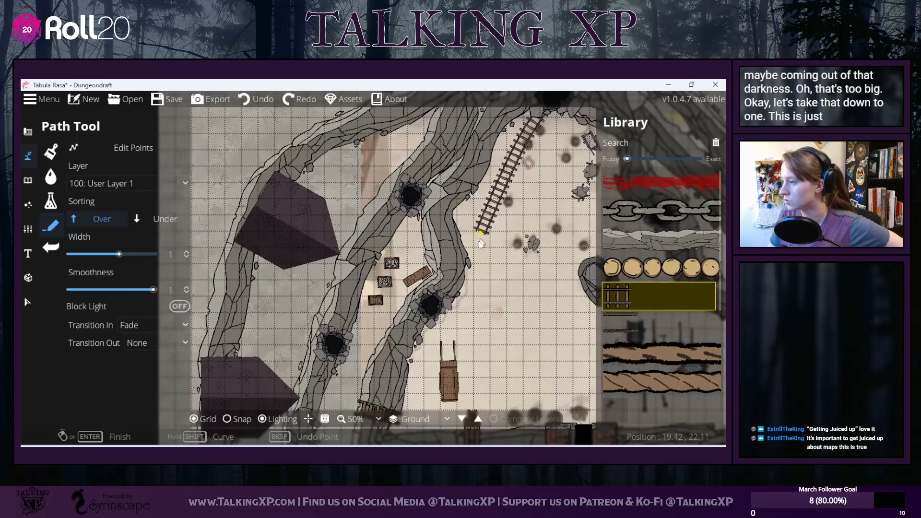
pyautogui.click(481, 234)
pyautogui.moveTo(473, 361); pyautogui.dragTo(465, 317)
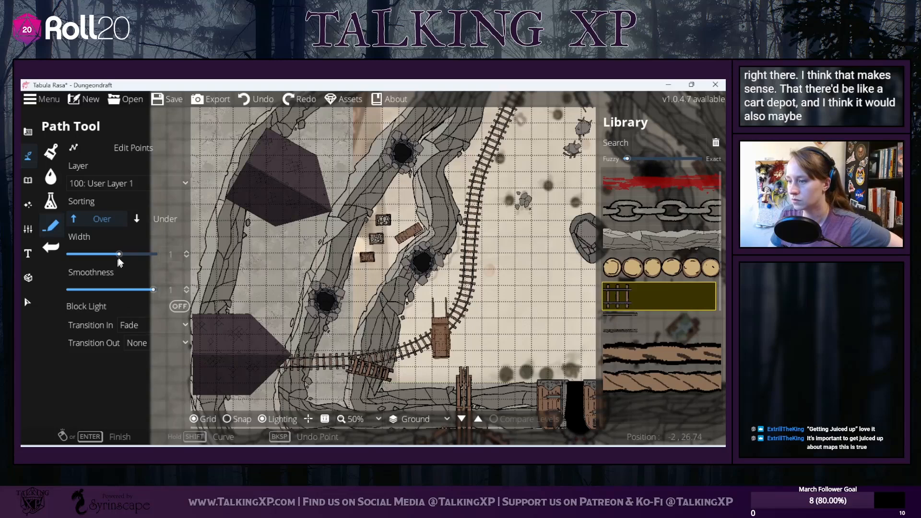
pyautogui.moveTo(153, 289); pyautogui.dragTo(70, 289)
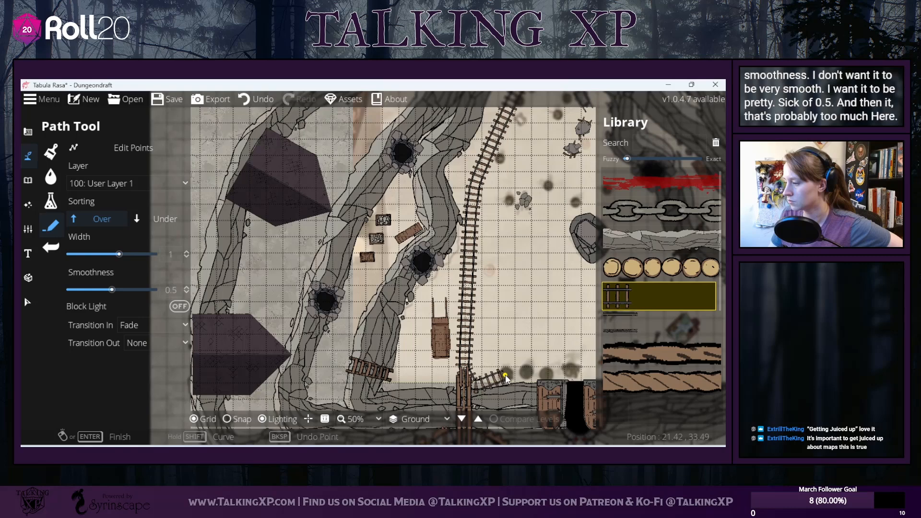
pyautogui.click(504, 377)
pyautogui.click(244, 100)
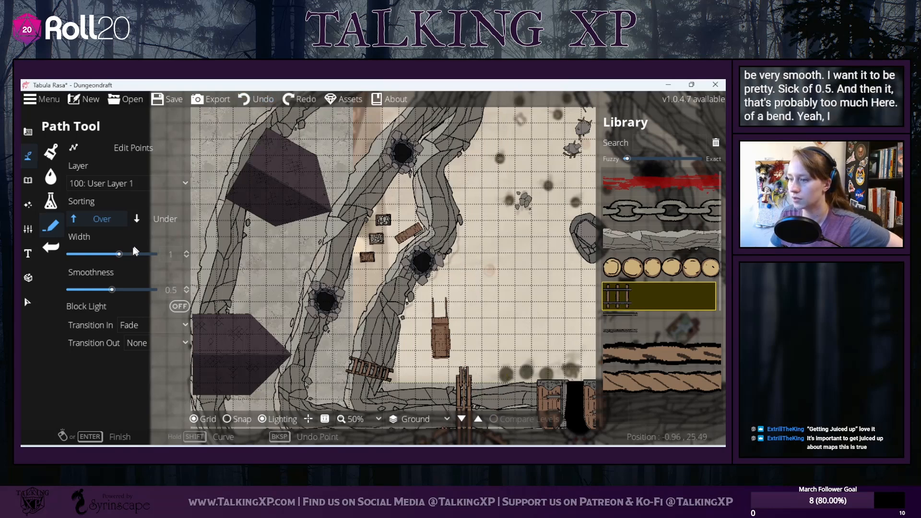
# Step: Keep the path width at 1 and set the smoothness to 0.75
pyautogui.moveTo(119, 255); pyautogui.dragTo(120, 255)
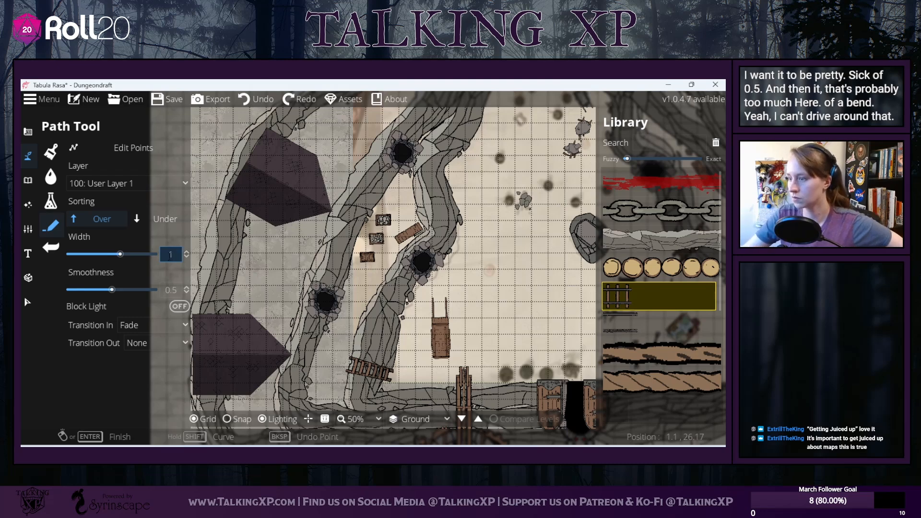
pyautogui.press('Return')
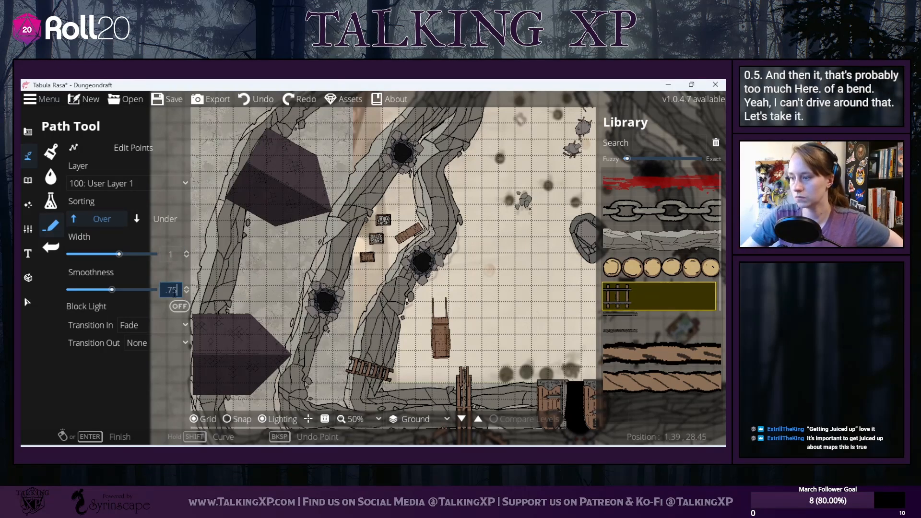
pyautogui.press('Return')
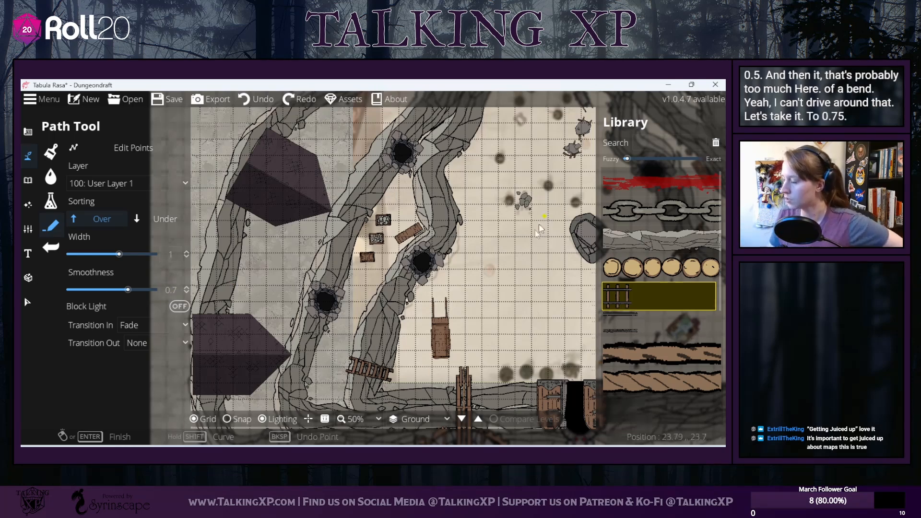
# Step: Try a gently bending rail from the mine opening along the west side to the wooden beams in the south wall, and undo it
pyautogui.moveTo(545, 220); pyautogui.dragTo(467, 293)
pyautogui.click(464, 147)
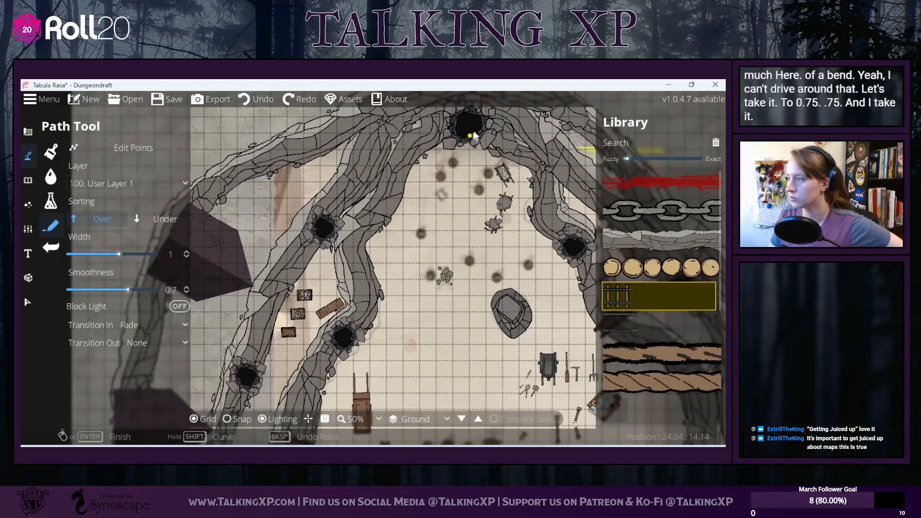
pyautogui.click(452, 159)
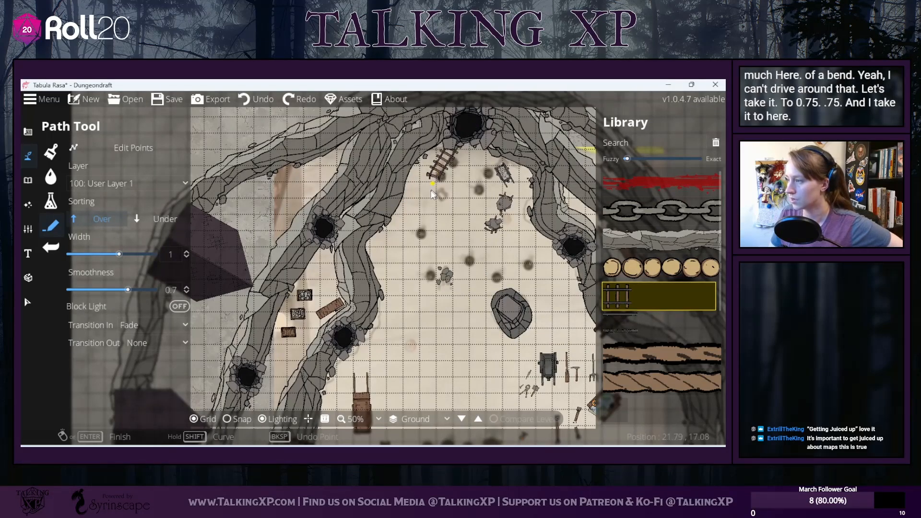
pyautogui.moveTo(416, 223); pyautogui.dragTo(422, 174)
pyautogui.click(408, 193)
pyautogui.click(402, 238)
pyautogui.moveTo(402, 320); pyautogui.dragTo(403, 257)
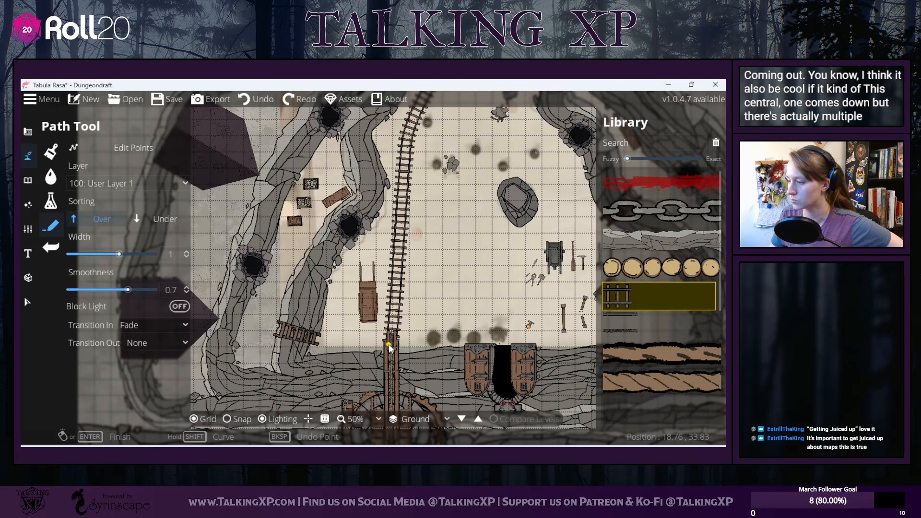
pyautogui.rightClick(425, 344)
pyautogui.click(265, 104)
# Step: Examine the cavern floor between the mine opening and the south gate for a route on which the rail can circle back
pyautogui.moveTo(418, 240); pyautogui.dragTo(347, 231)
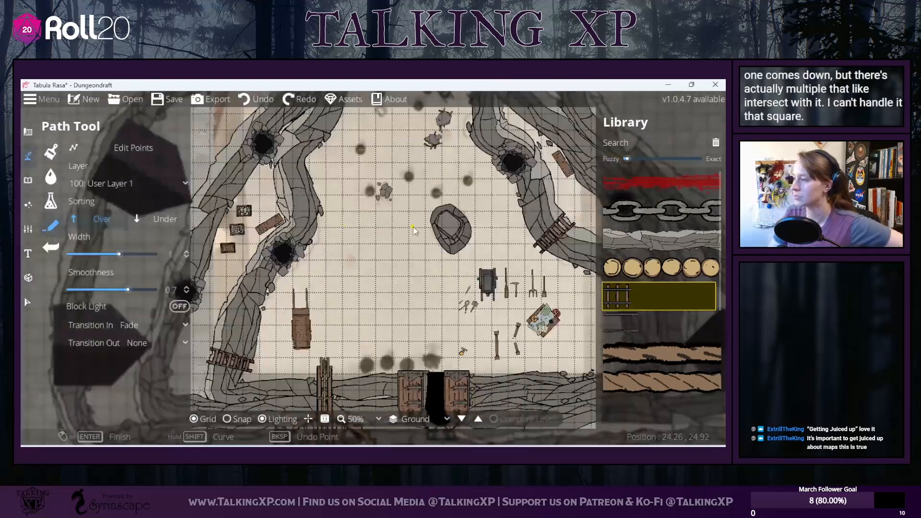
pyautogui.moveTo(477, 199); pyautogui.dragTo(362, 194)
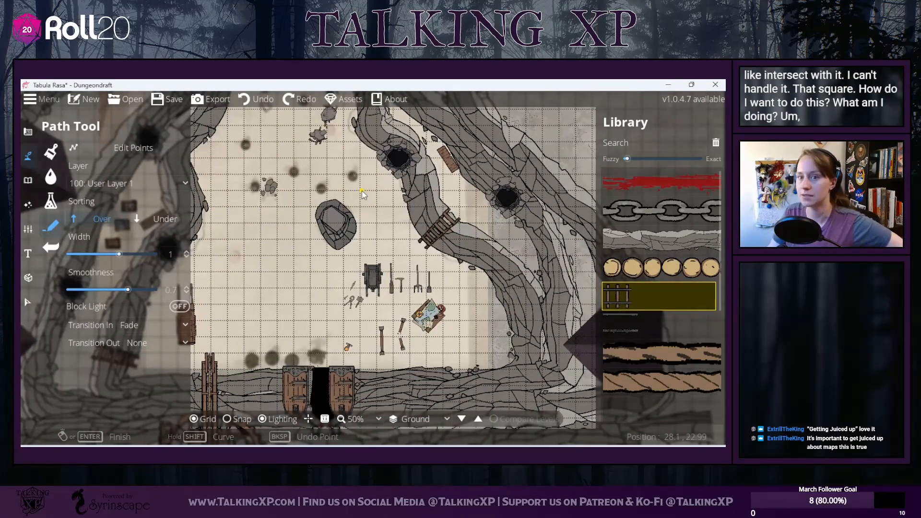
pyautogui.moveTo(345, 293); pyautogui.dragTo(396, 277)
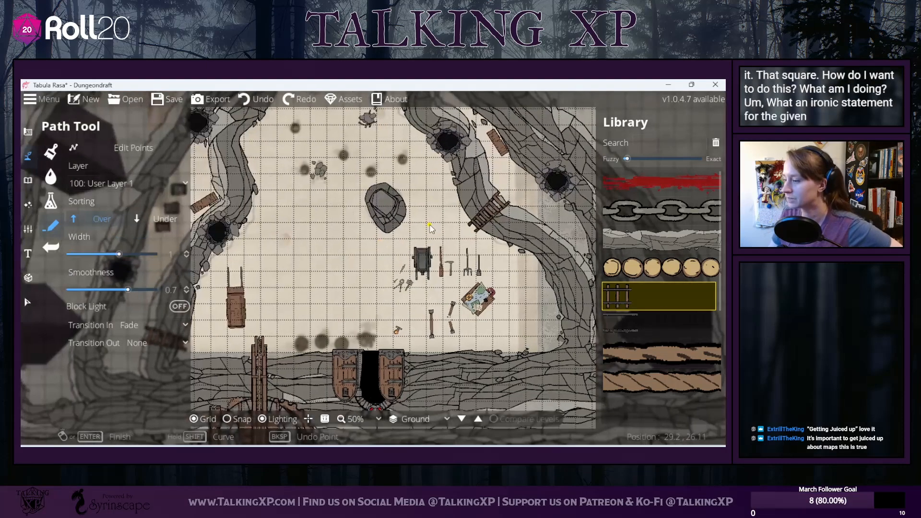
pyautogui.moveTo(250, 257); pyautogui.dragTo(298, 253)
pyautogui.moveTo(335, 169); pyautogui.dragTo(375, 222)
pyautogui.moveTo(390, 191); pyautogui.dragTo(367, 163)
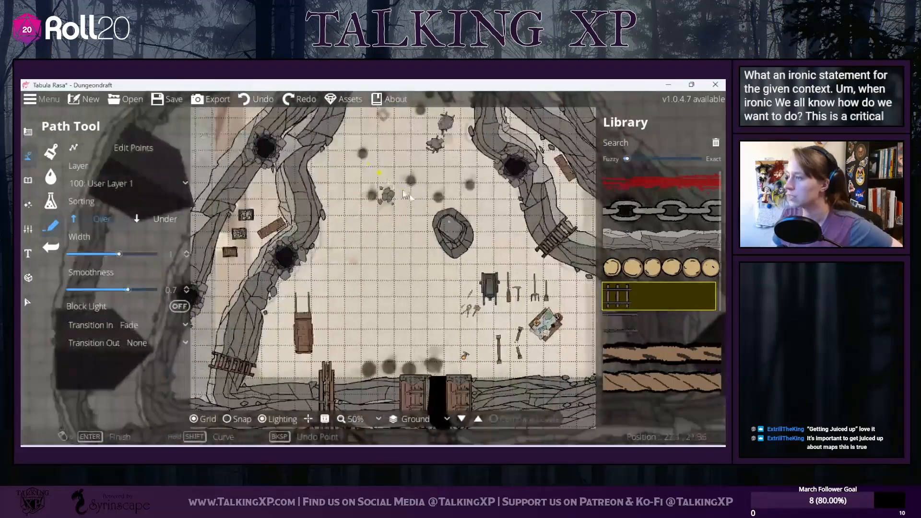
pyautogui.moveTo(448, 250); pyautogui.dragTo(404, 228)
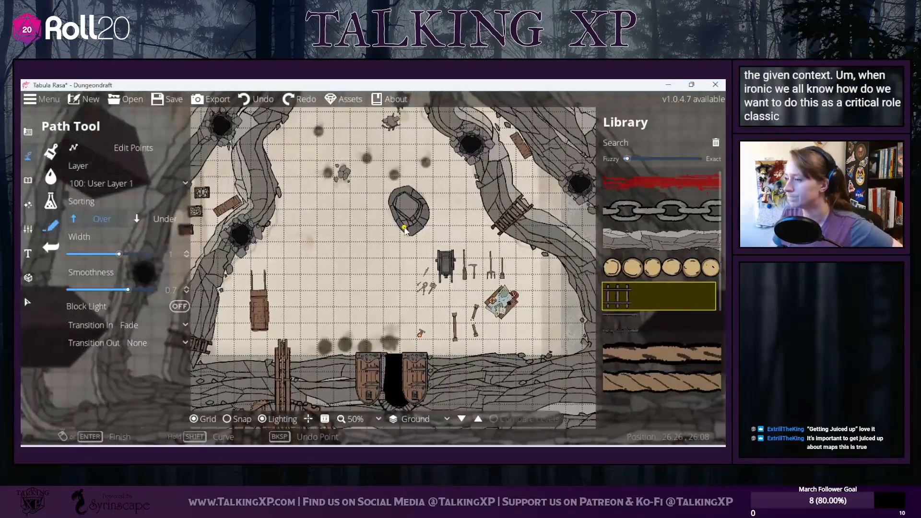
pyautogui.moveTo(349, 215); pyautogui.dragTo(335, 278)
pyautogui.moveTo(335, 121); pyautogui.dragTo(342, 143)
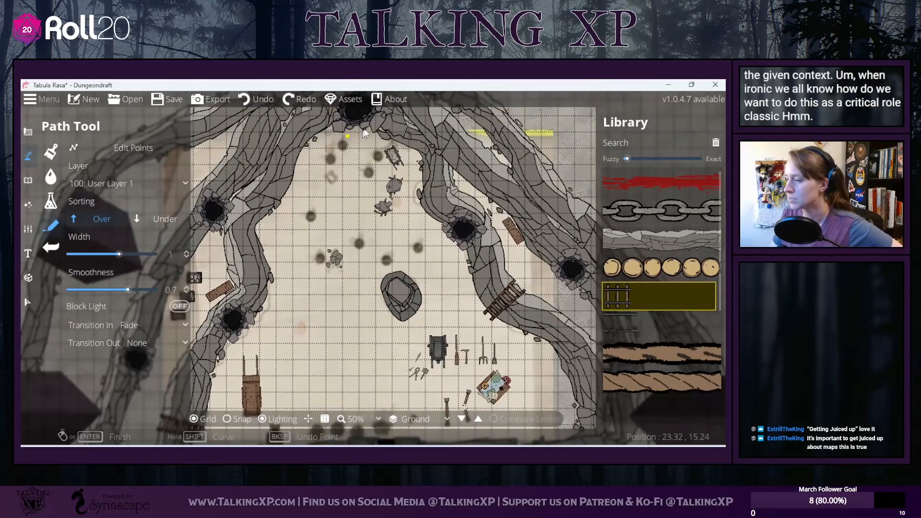
pyautogui.moveTo(343, 222); pyautogui.dragTo(328, 191)
pyautogui.moveTo(321, 156)
pyautogui.mouseDown()
pyautogui.moveTo(320, 206)
pyautogui.moveTo(327, 159)
pyautogui.mouseUp()
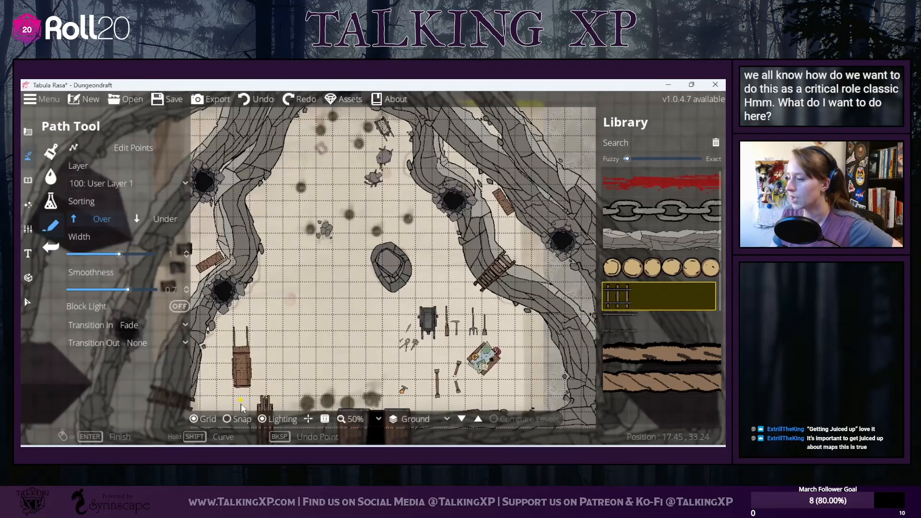
pyautogui.moveTo(283, 285); pyautogui.dragTo(310, 229)
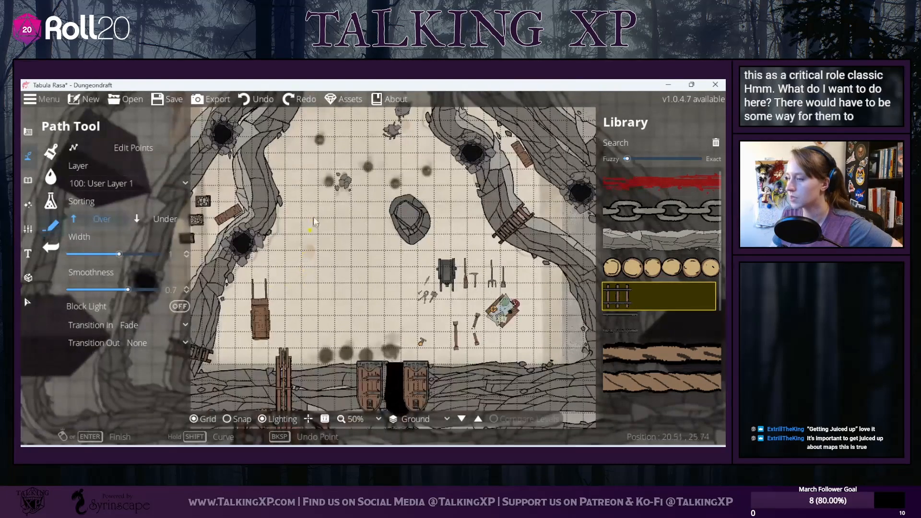
pyautogui.moveTo(341, 145); pyautogui.dragTo(329, 215)
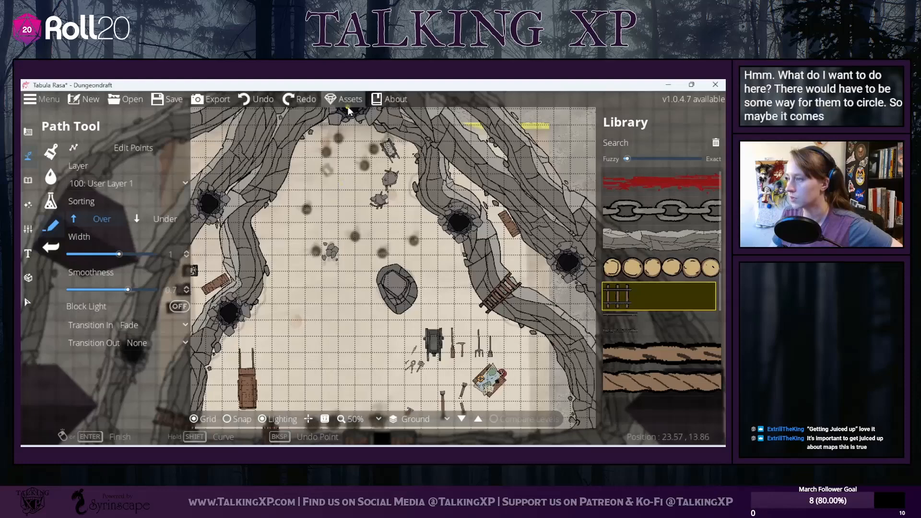
# Step: Draw the rail straight south from the mine, curving west along the south wall, around the wooden cart and back toward the mine
pyautogui.click(347, 118)
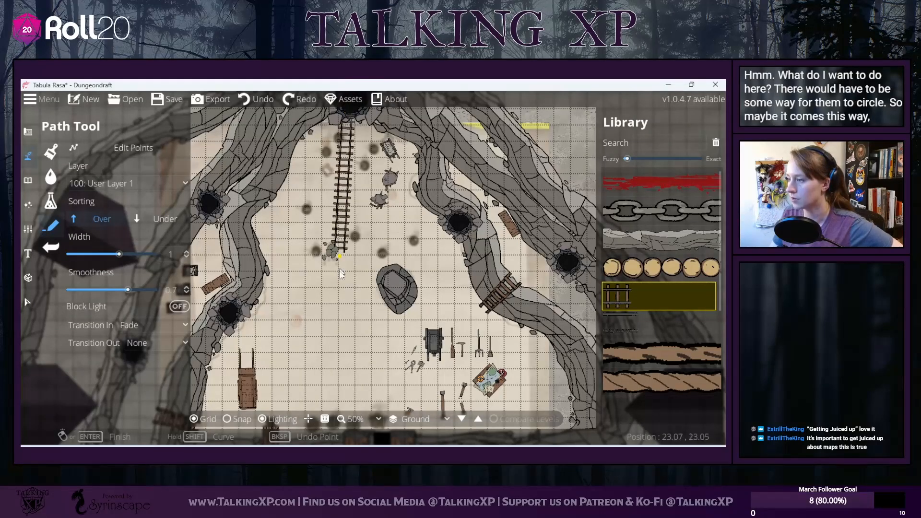
pyautogui.moveTo(344, 310); pyautogui.dragTo(341, 168)
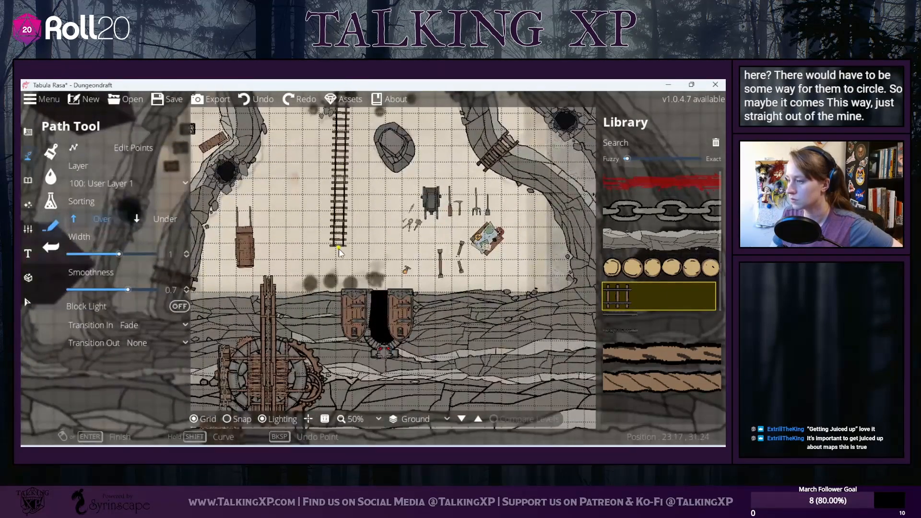
pyautogui.click(340, 264)
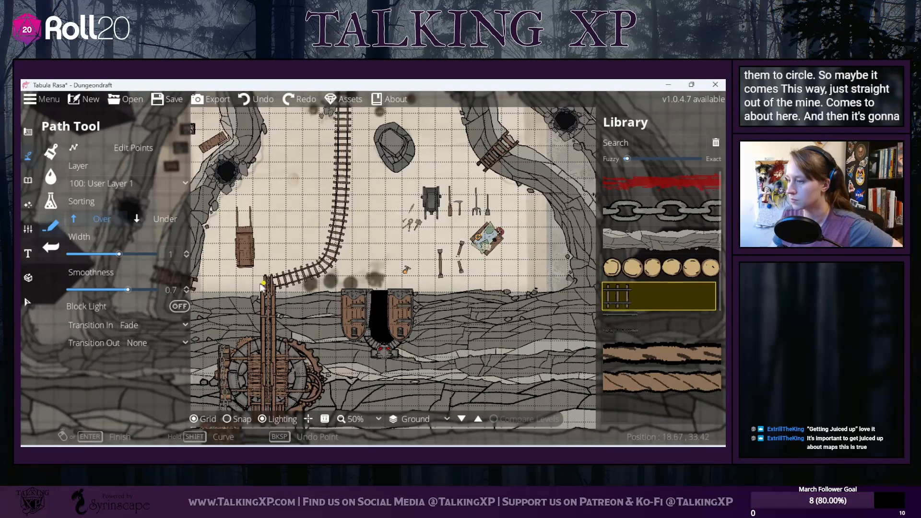
pyautogui.click(265, 285)
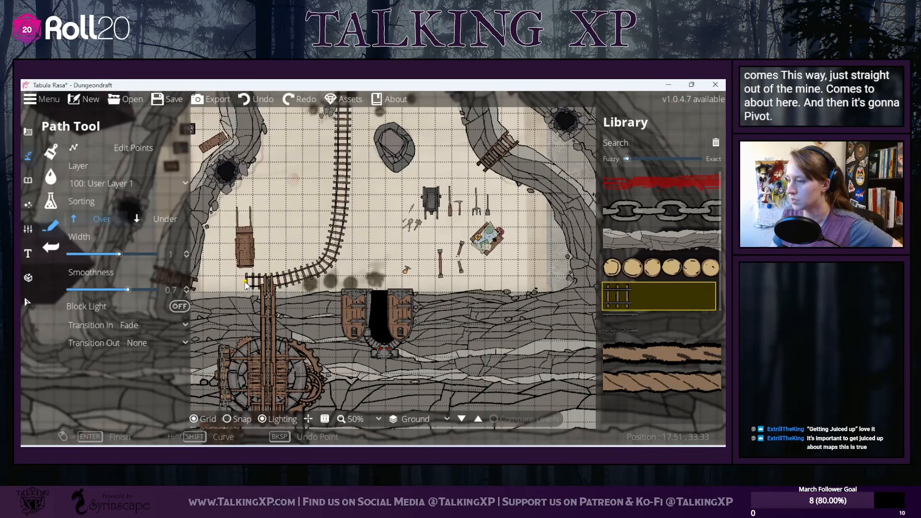
pyautogui.click(234, 233)
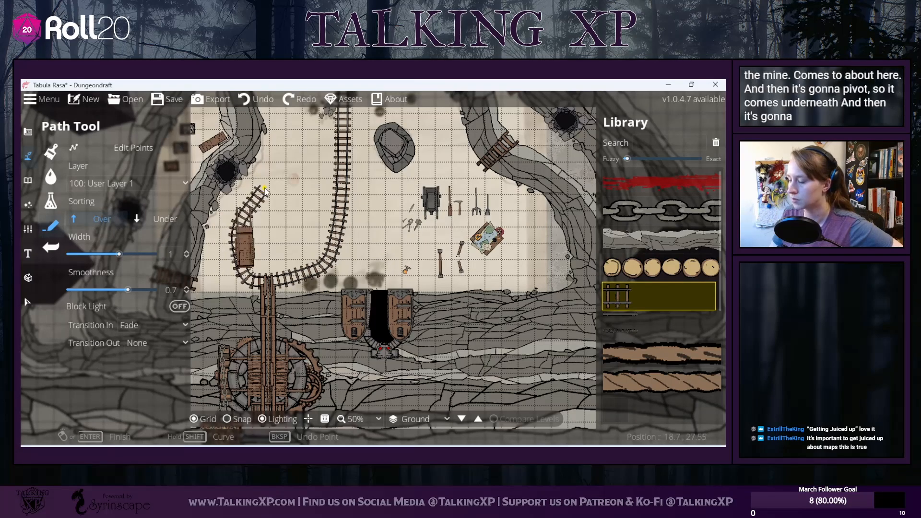
pyautogui.moveTo(295, 136); pyautogui.dragTo(256, 232)
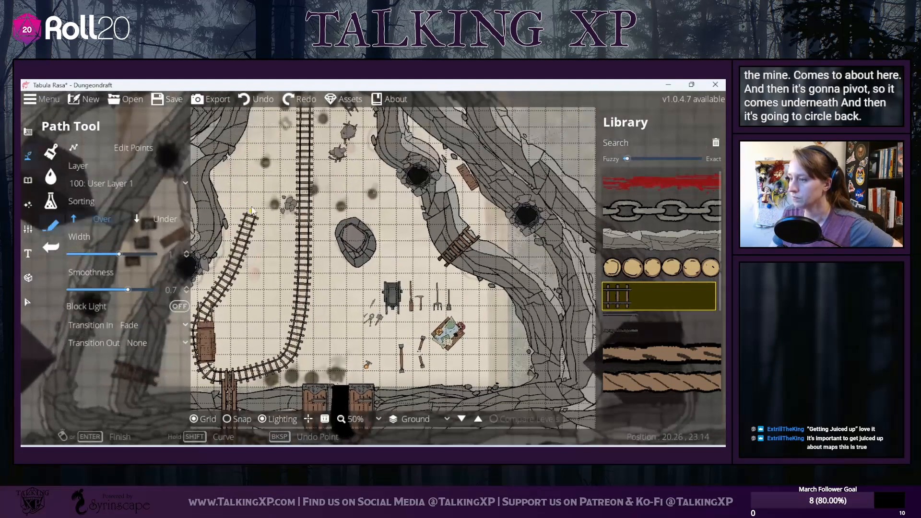
pyautogui.moveTo(269, 143); pyautogui.dragTo(248, 237)
# Step: Set the rail path's incoming transition to None
pyautogui.click(167, 326)
pyautogui.click(158, 341)
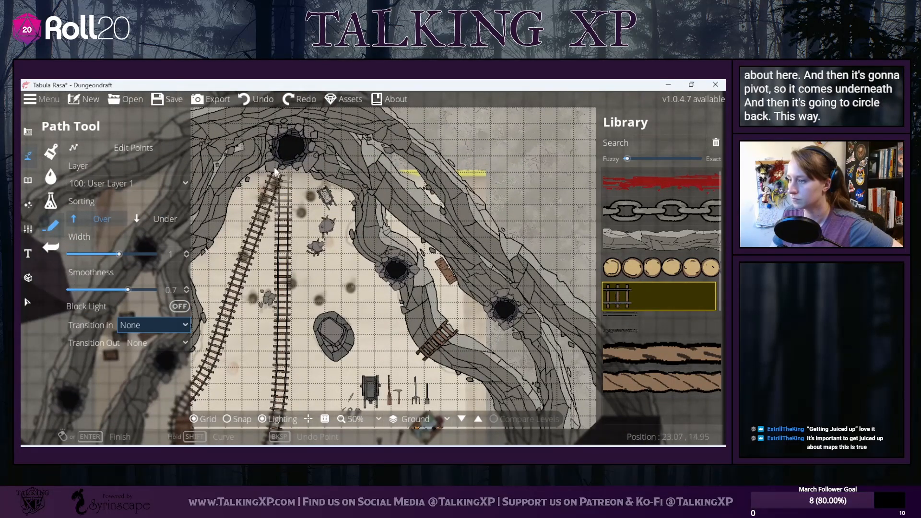
# Step: Try ending the looping rail at the mine opening, and undo the whole rail
pyautogui.click(285, 153)
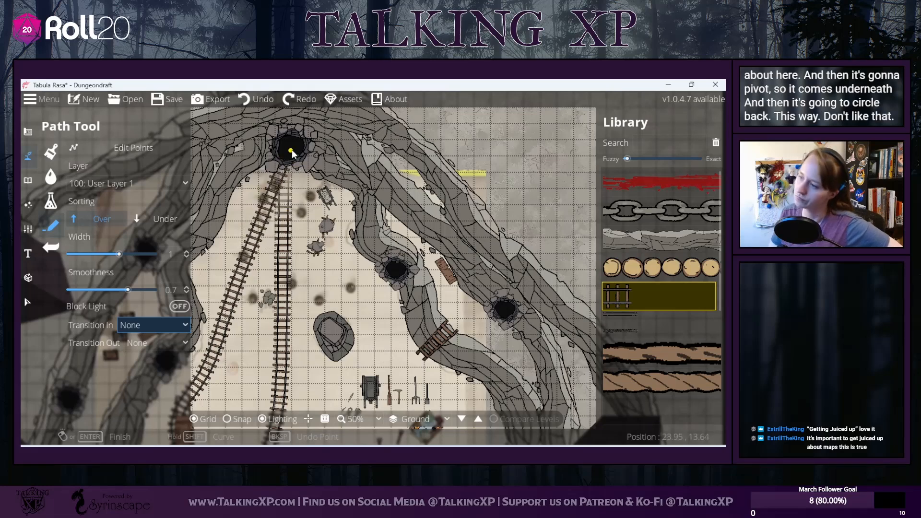
pyautogui.press('BackSpace')
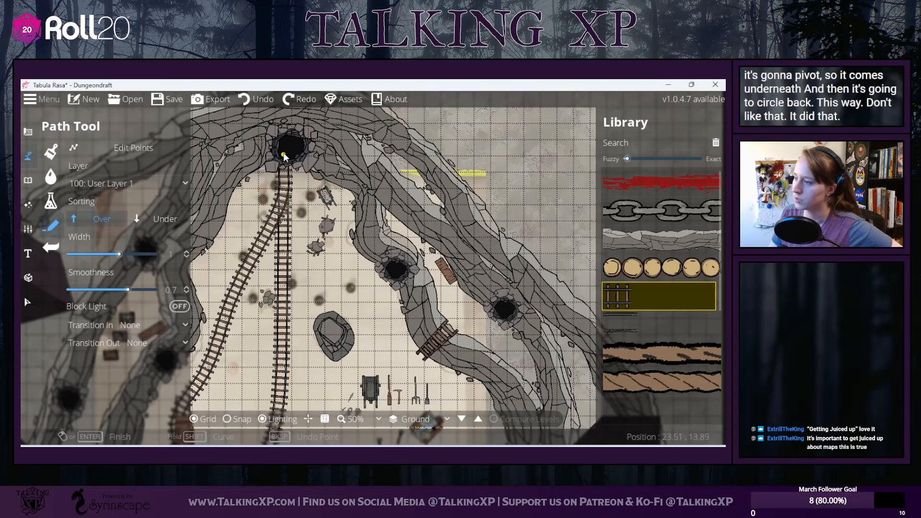
pyautogui.moveTo(312, 301); pyautogui.dragTo(343, 273)
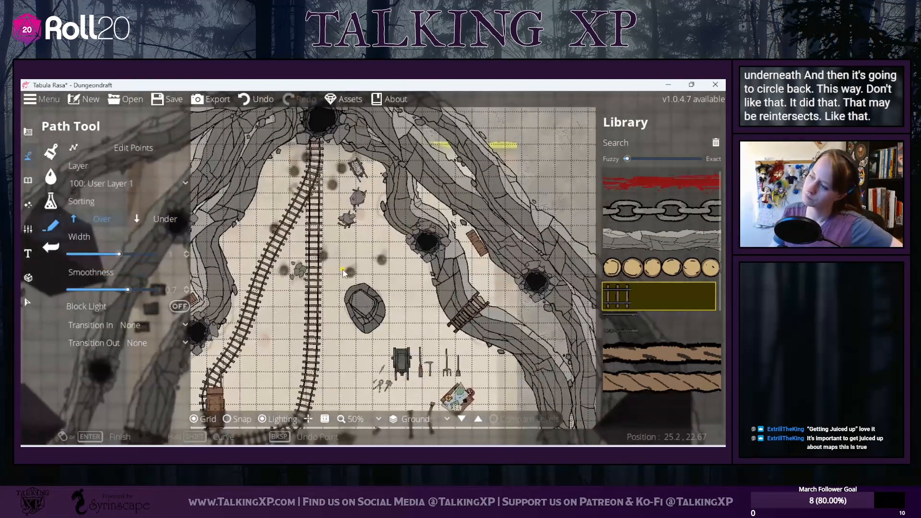
pyautogui.click(260, 99)
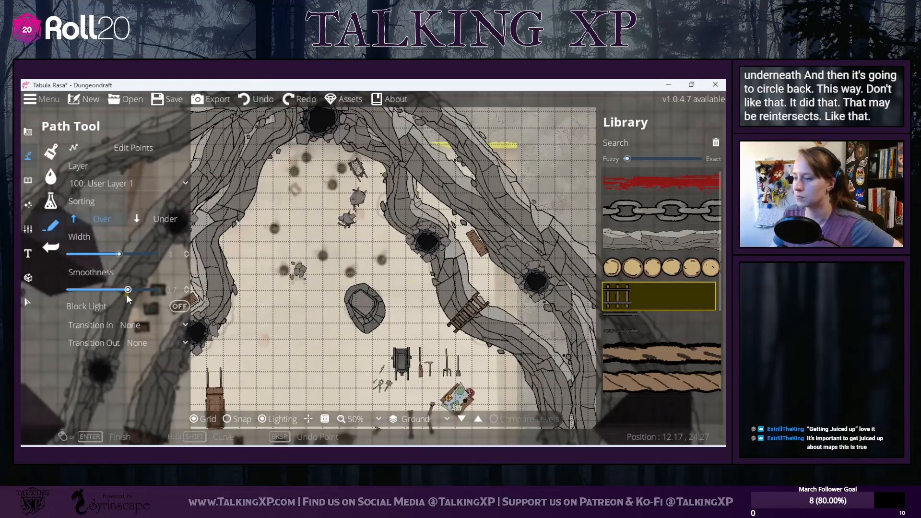
# Step: Start a new rail at the mine opening, running southeast and curving around the east side of the large boulder
pyautogui.click(319, 127)
pyautogui.moveTo(315, 308); pyautogui.dragTo(293, 304)
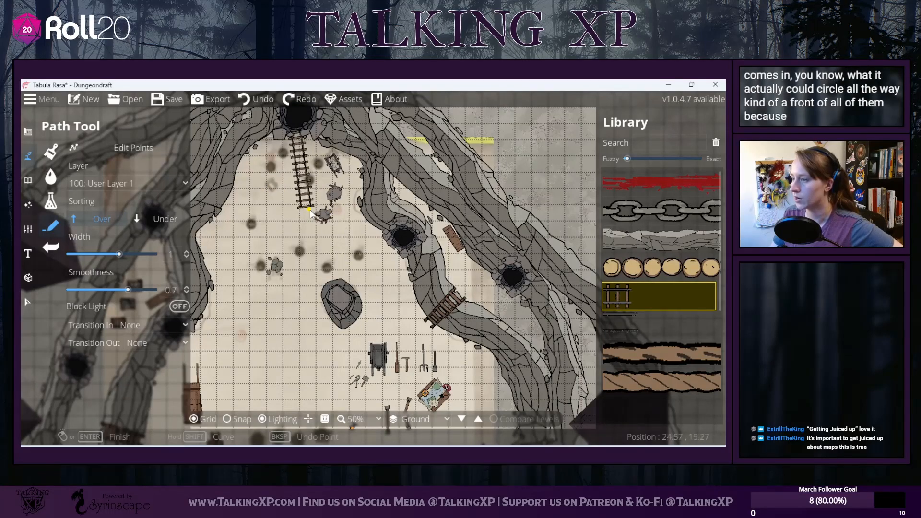
pyautogui.click(304, 221)
pyautogui.click(347, 254)
pyautogui.moveTo(386, 305); pyautogui.dragTo(367, 200)
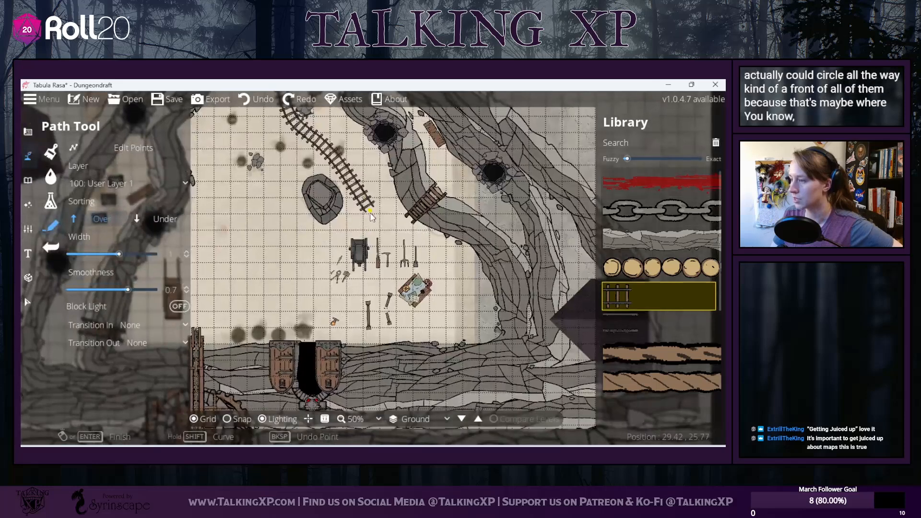
pyautogui.click(374, 216)
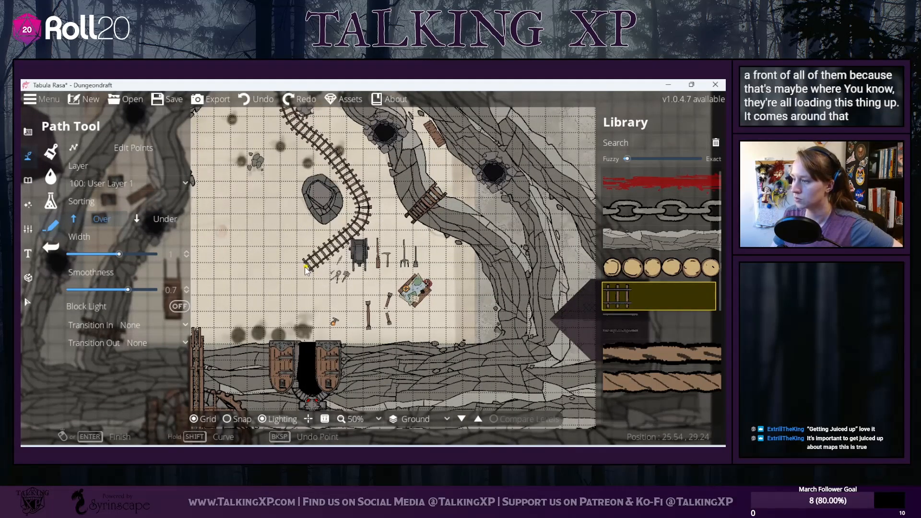
# Step: Continue the rail southwest along the south wall, around the wooden cart and north, ending it at the mine opening
pyautogui.moveTo(262, 310); pyautogui.dragTo(335, 288)
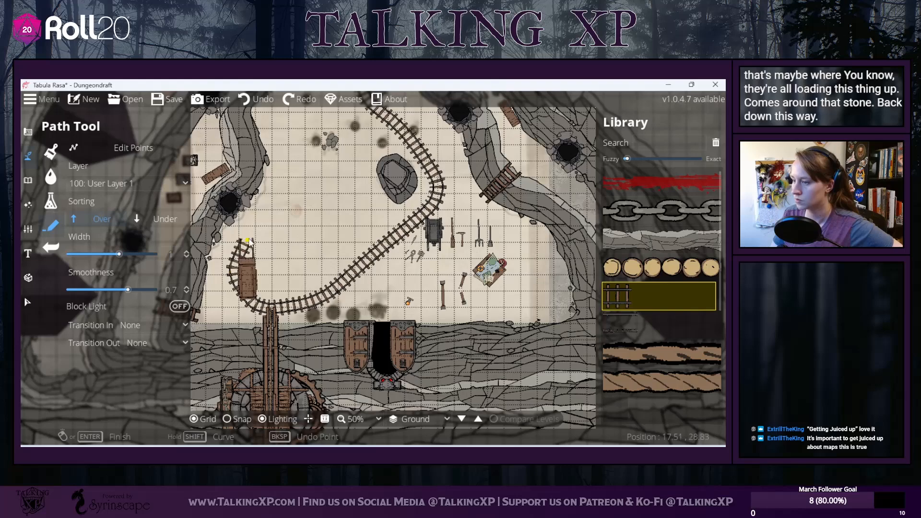
pyautogui.moveTo(297, 179); pyautogui.dragTo(270, 259)
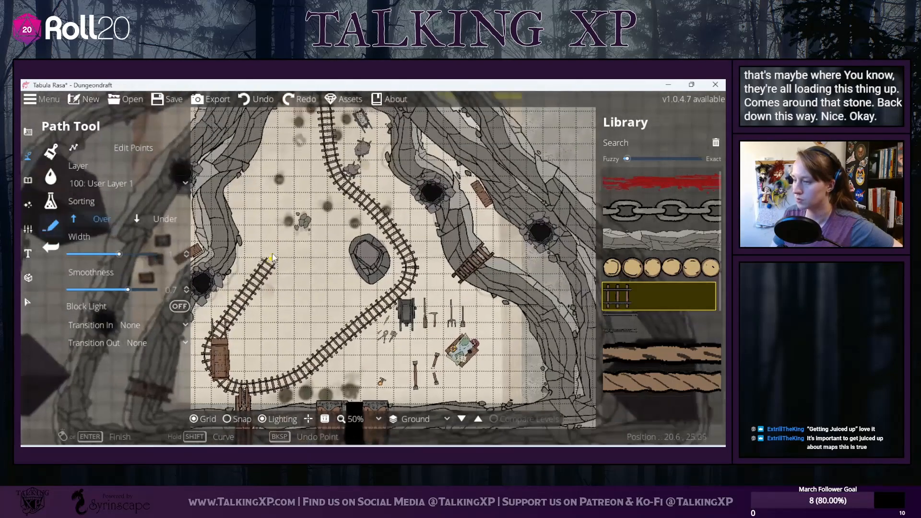
pyautogui.click(277, 230)
pyautogui.click(278, 177)
pyautogui.moveTo(292, 150); pyautogui.dragTo(277, 242)
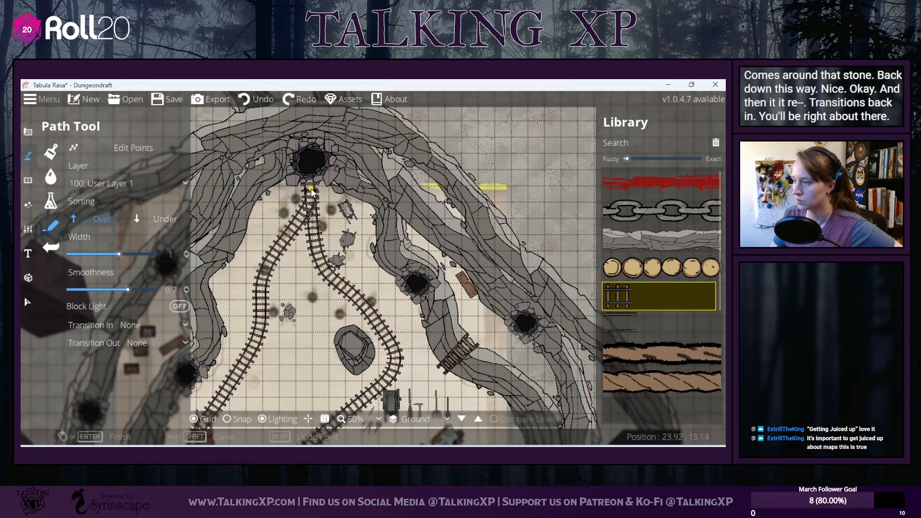
pyautogui.moveTo(315, 345); pyautogui.dragTo(346, 281)
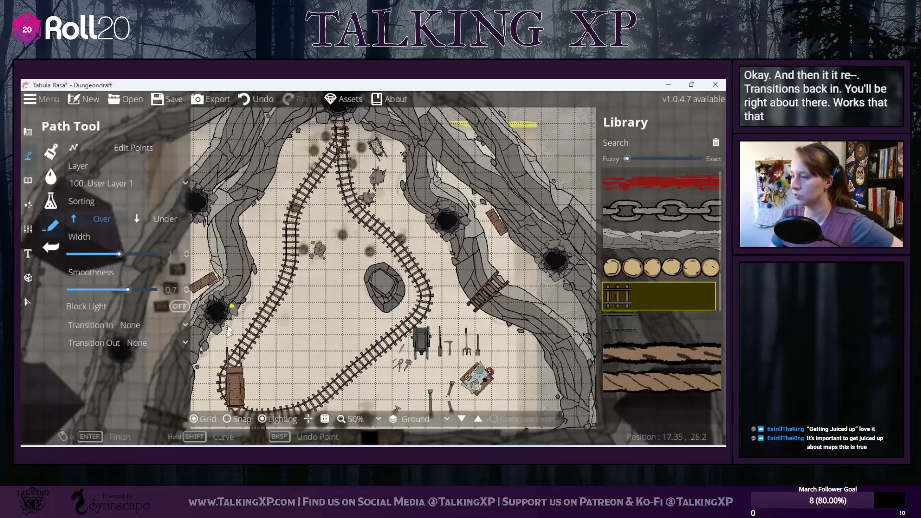
# Step: Move the wooden cart inside the rail loop and place the small mine cart on the eastern track, rotated to follow it
pyautogui.click(27, 303)
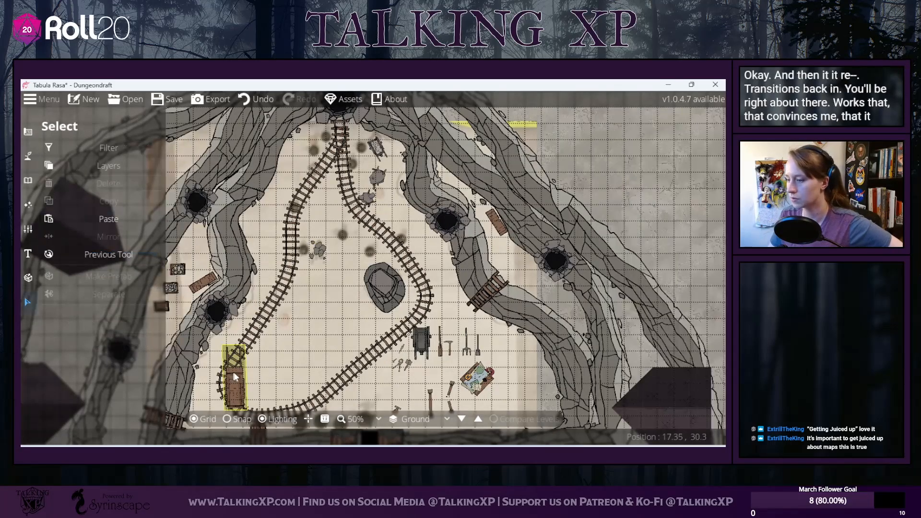
pyautogui.moveTo(232, 372); pyautogui.dragTo(334, 329)
pyautogui.moveTo(380, 150); pyautogui.dragTo(367, 217)
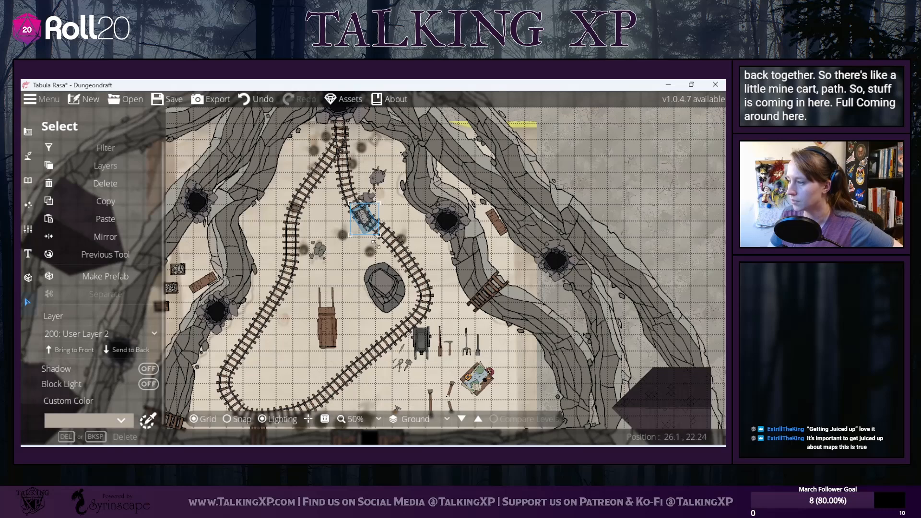
pyautogui.moveTo(351, 247); pyautogui.dragTo(377, 245)
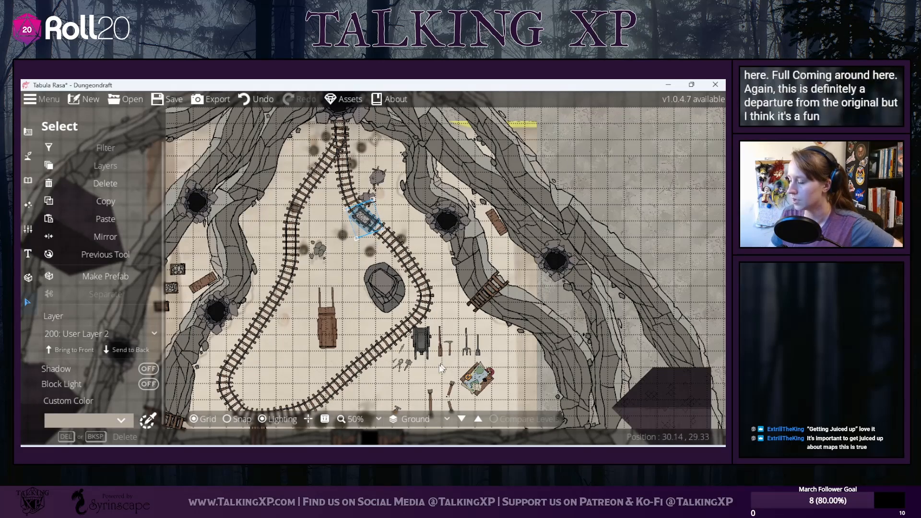
# Step: Place the empty mine cart from beside the tools on the western track, rotated along the rail and shrunk to fit
pyautogui.moveTo(422, 337); pyautogui.dragTo(217, 292)
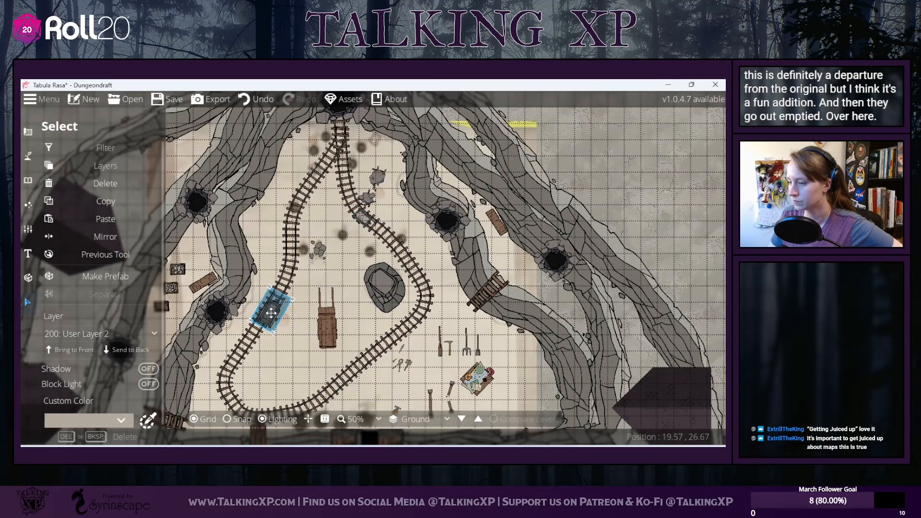
pyautogui.moveTo(271, 312); pyautogui.dragTo(287, 311)
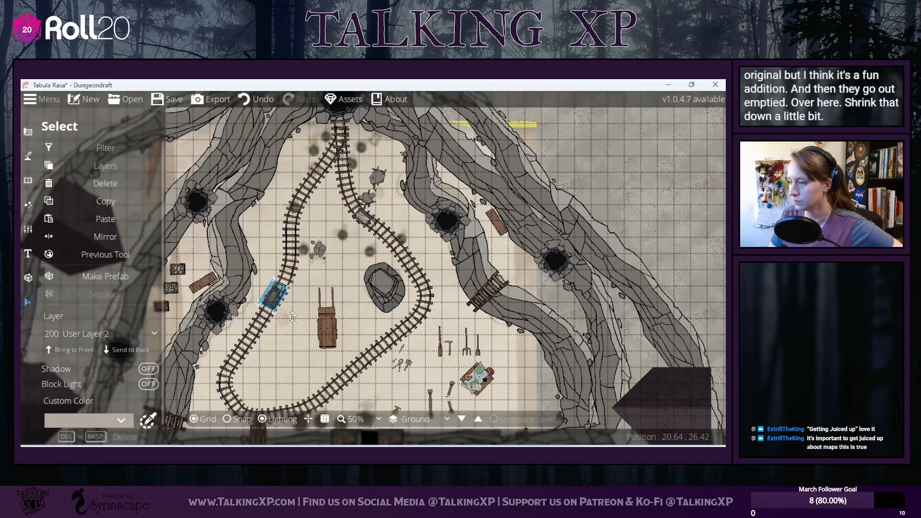
pyautogui.click(302, 370)
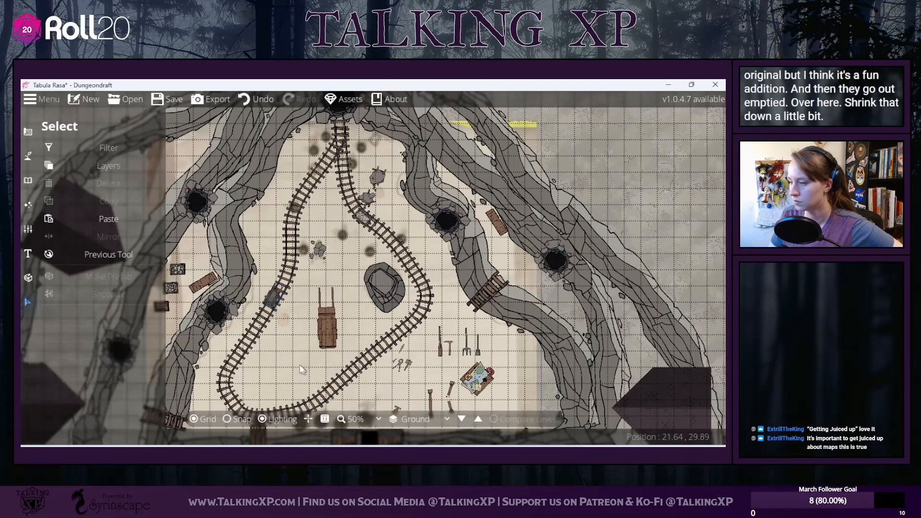
pyautogui.click(277, 299)
pyautogui.click(290, 304)
# Step: Move the wooden cart out of the rail loop to the east side of the map table
pyautogui.moveTo(395, 379); pyautogui.dragTo(411, 307)
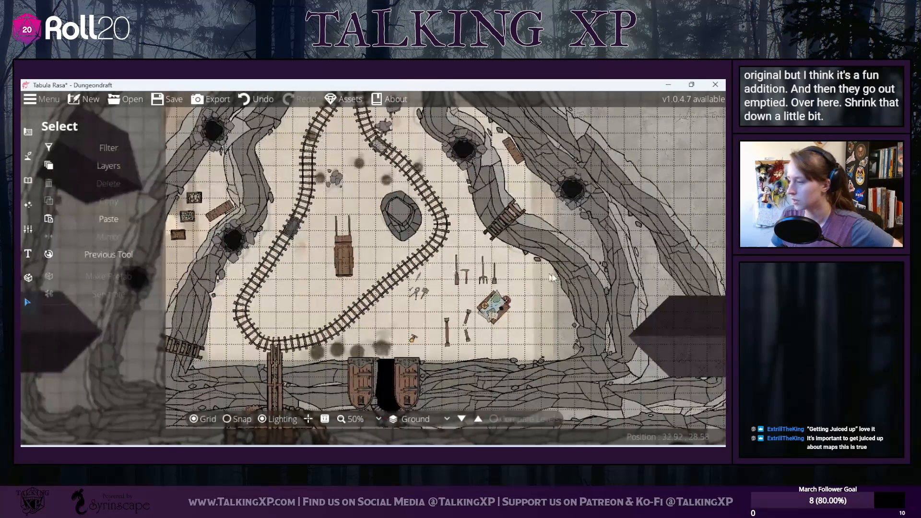
pyautogui.click(343, 252)
pyautogui.moveTo(346, 252); pyautogui.dragTo(527, 319)
# Step: Shift the whole looping rail slightly west under the mine opening
pyautogui.moveTo(320, 289); pyautogui.dragTo(320, 404)
pyautogui.moveTo(361, 188); pyautogui.dragTo(353, 186)
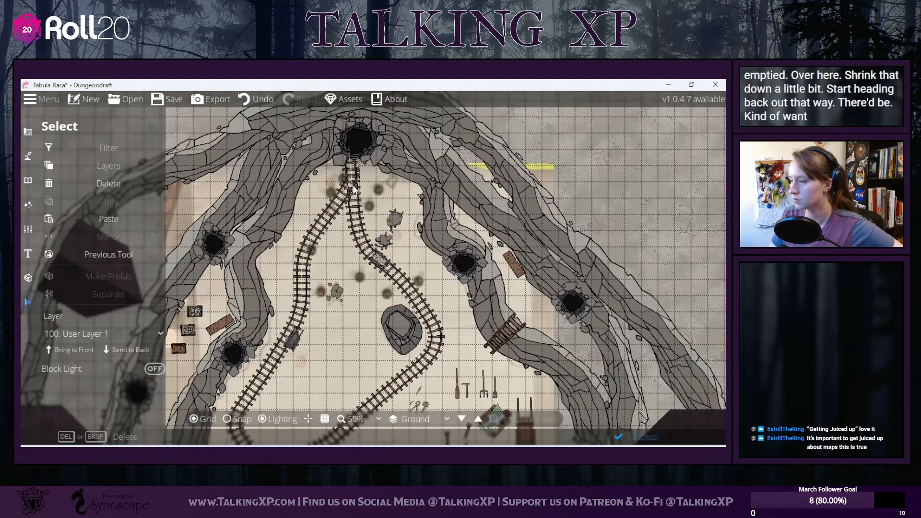
pyautogui.rightClick(354, 190)
pyautogui.moveTo(341, 318); pyautogui.dragTo(344, 306)
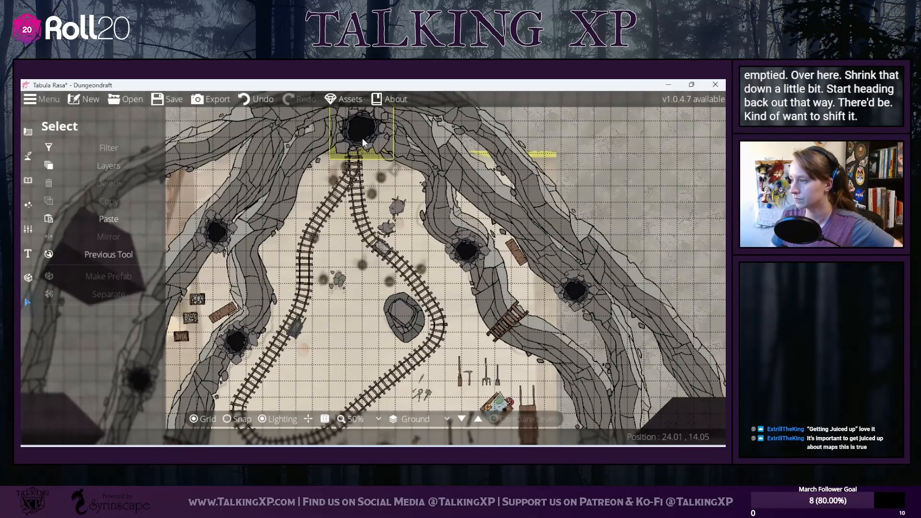
# Step: Enlarge the mine entrance and reposition it over the north end of the rail
pyautogui.click(362, 138)
pyautogui.rightClick(363, 137)
pyautogui.moveTo(363, 138); pyautogui.dragTo(358, 215)
pyautogui.click(373, 188)
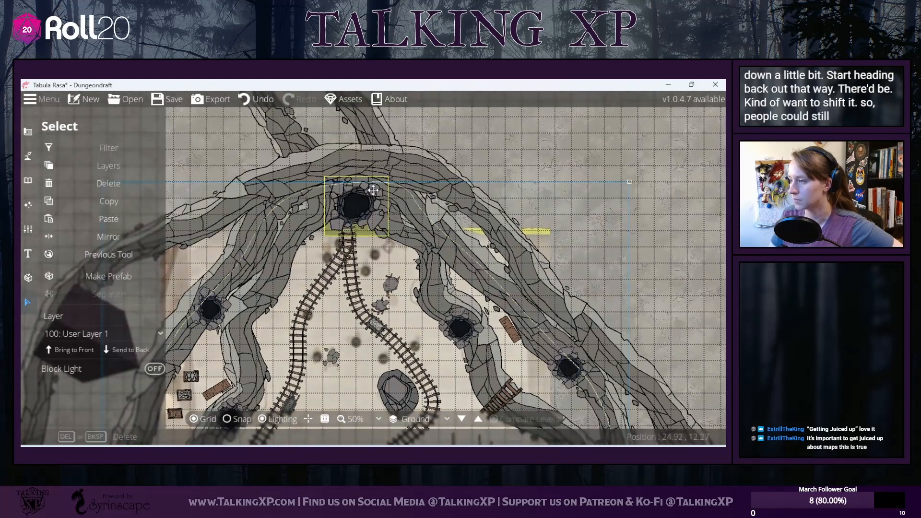
pyautogui.click(348, 203)
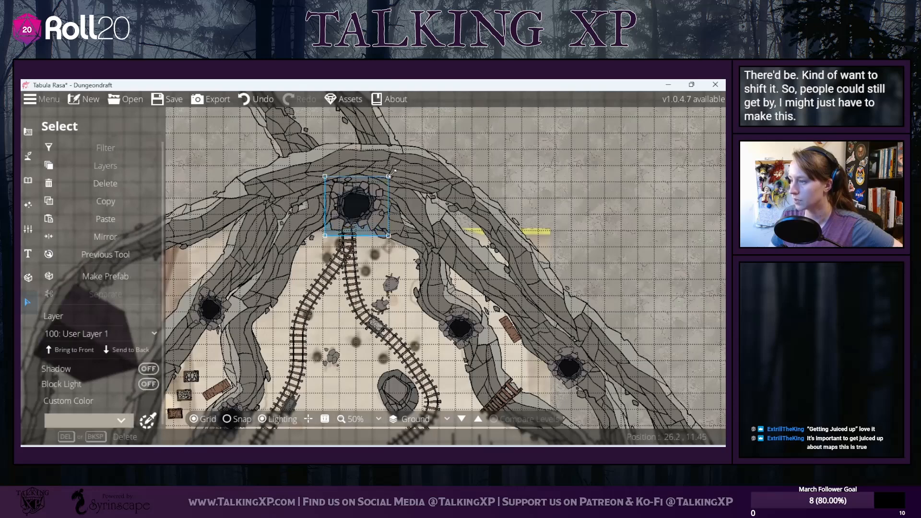
pyautogui.moveTo(402, 169); pyautogui.dragTo(405, 156)
pyautogui.moveTo(359, 177); pyautogui.dragTo(355, 191)
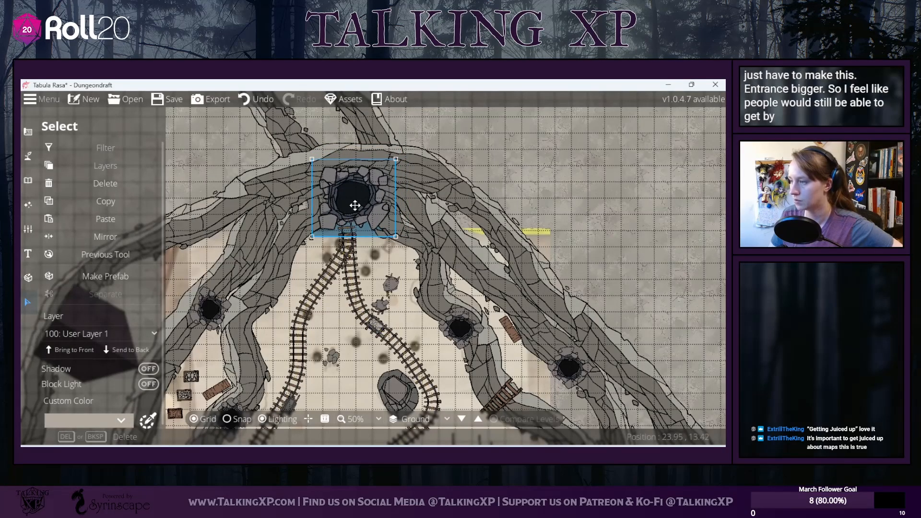
# Step: Move the rail path to 200: User Layer 2
pyautogui.click(344, 275)
pyautogui.click(350, 270)
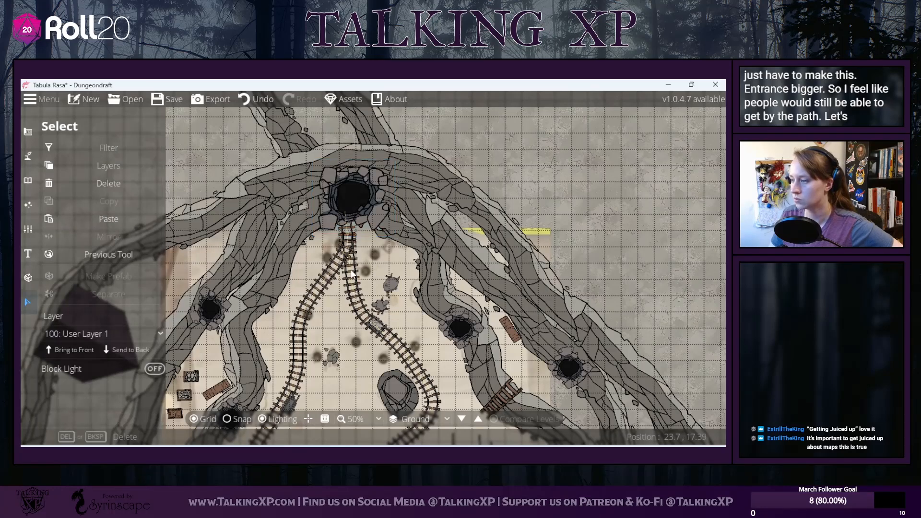
pyautogui.click(124, 331)
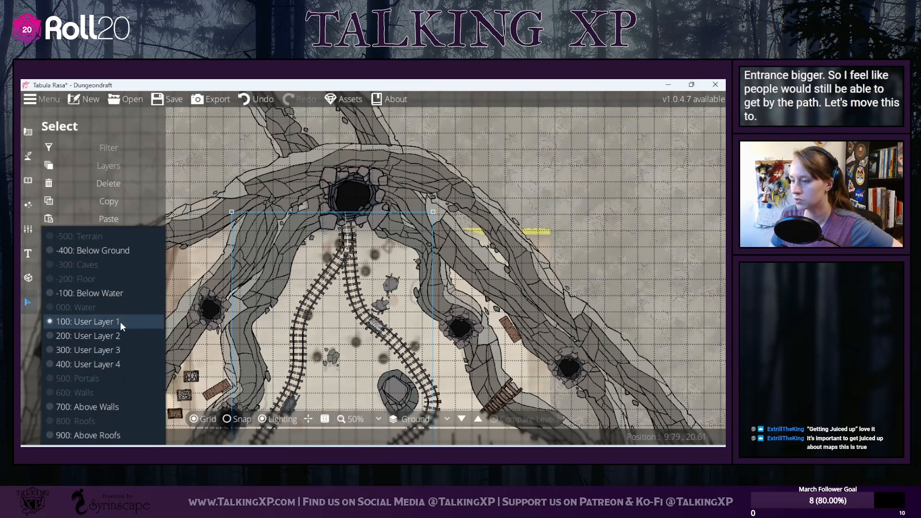
pyautogui.click(116, 335)
pyautogui.click(509, 174)
# Step: Enlarge the mine entrance a little more and adjust its position so the rail runs into the dark opening
pyautogui.click(365, 182)
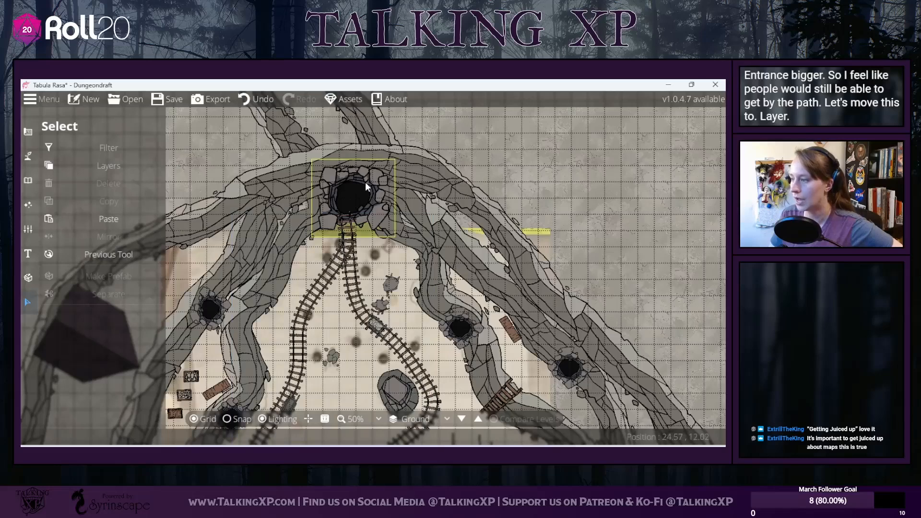
pyautogui.click(397, 168)
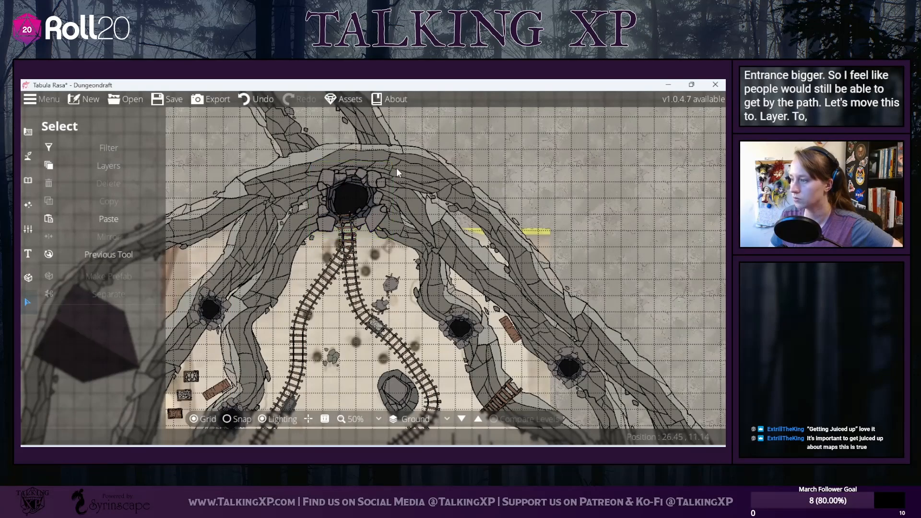
pyautogui.click(371, 186)
pyautogui.moveTo(371, 174); pyautogui.dragTo(367, 174)
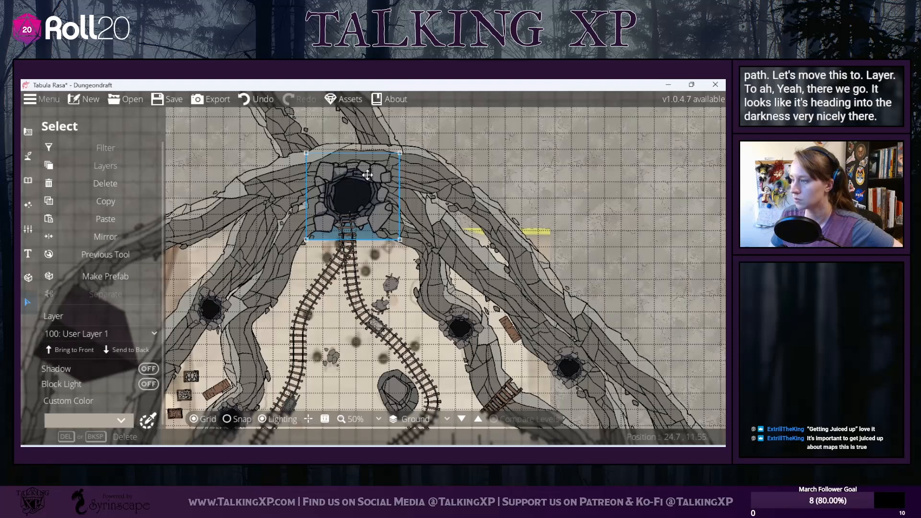
pyautogui.click(526, 168)
# Step: Move the western and eastern mine carts back onto the shifted rail
pyautogui.moveTo(515, 251); pyautogui.dragTo(498, 128)
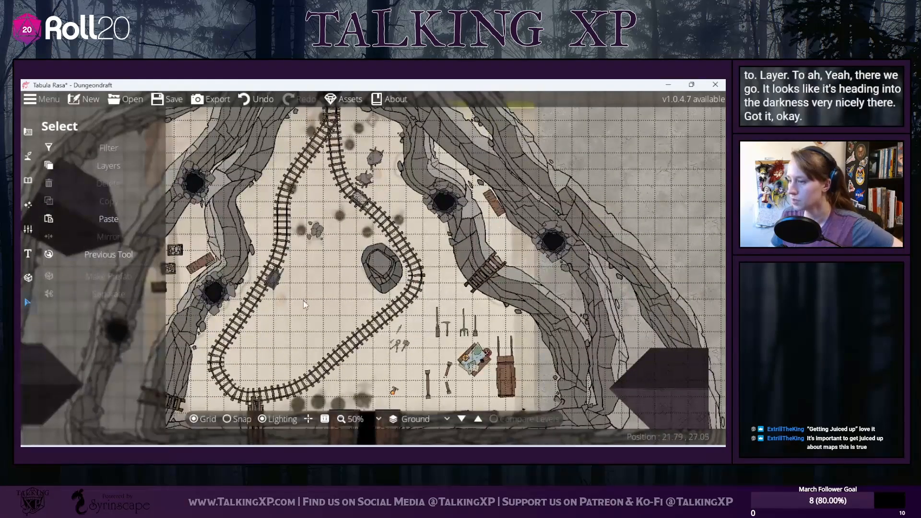
pyautogui.click(268, 280)
pyautogui.click(265, 285)
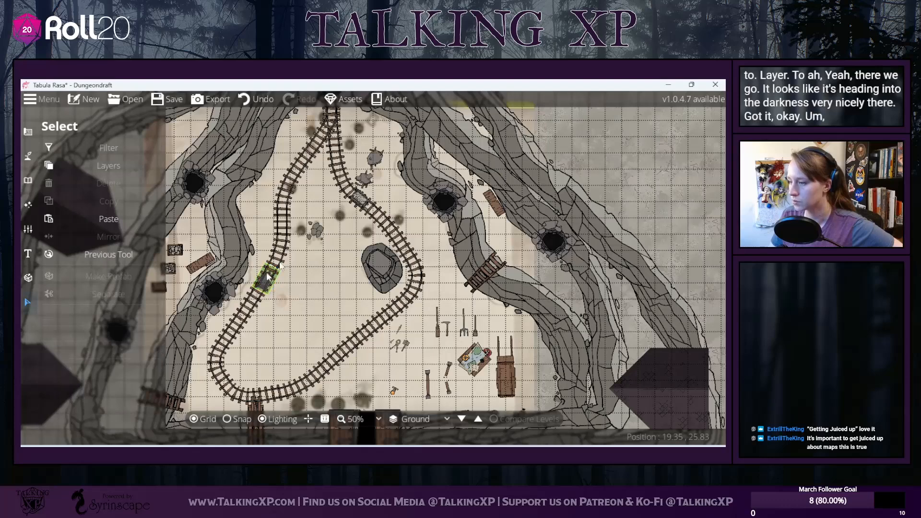
pyautogui.click(366, 207)
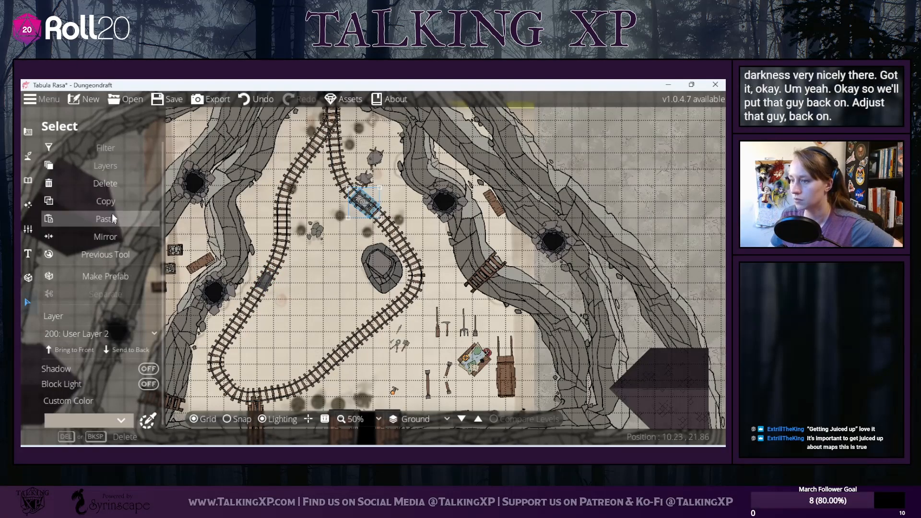
# Step: Copy the eastern mine cart and paste a duplicate of it
pyautogui.click(113, 200)
pyautogui.click(110, 220)
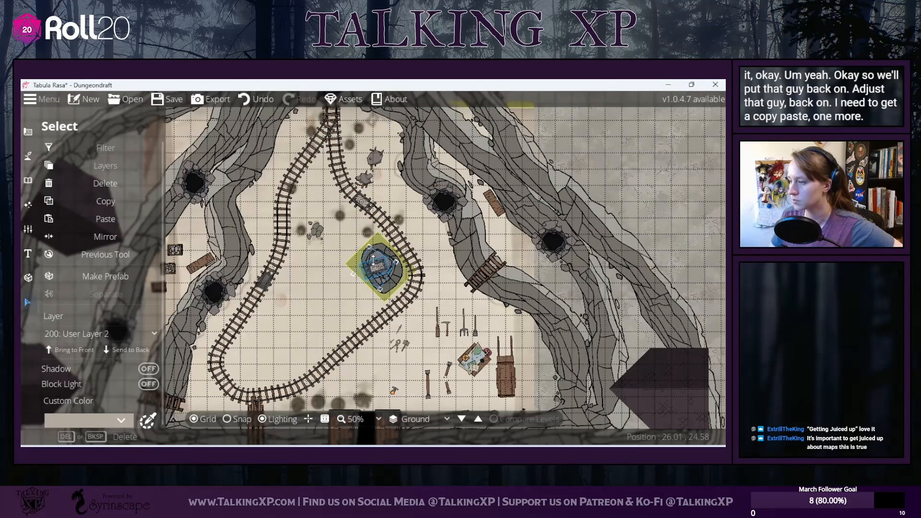
# Step: Place a copy of the mine cart on the track's lower bend at the crane's end and align it with the rails
pyautogui.click(249, 391)
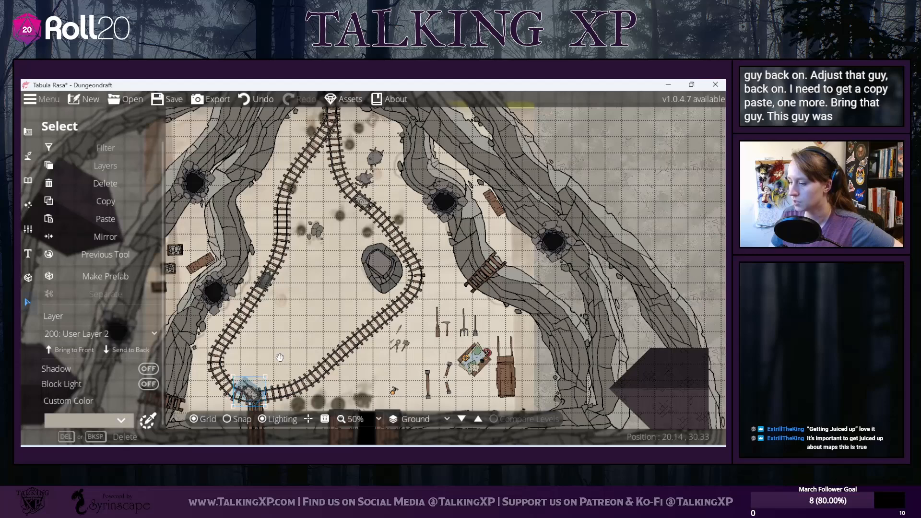
pyautogui.moveTo(280, 357); pyautogui.dragTo(326, 307)
pyautogui.moveTo(301, 339); pyautogui.dragTo(302, 344)
pyautogui.scroll(-2, 306, 343)
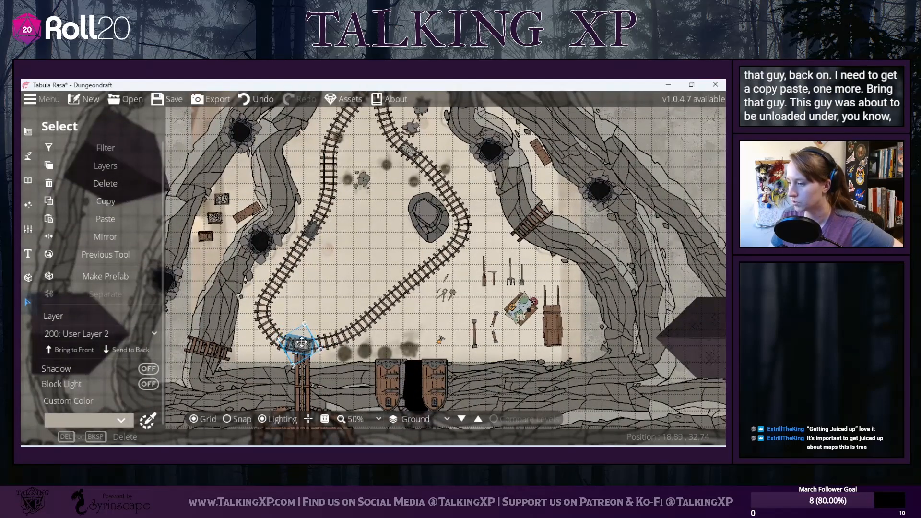
# Step: Move the mine cart at the crane to 100: User Layer 1 and bring it to the front
pyautogui.click(101, 334)
pyautogui.click(91, 322)
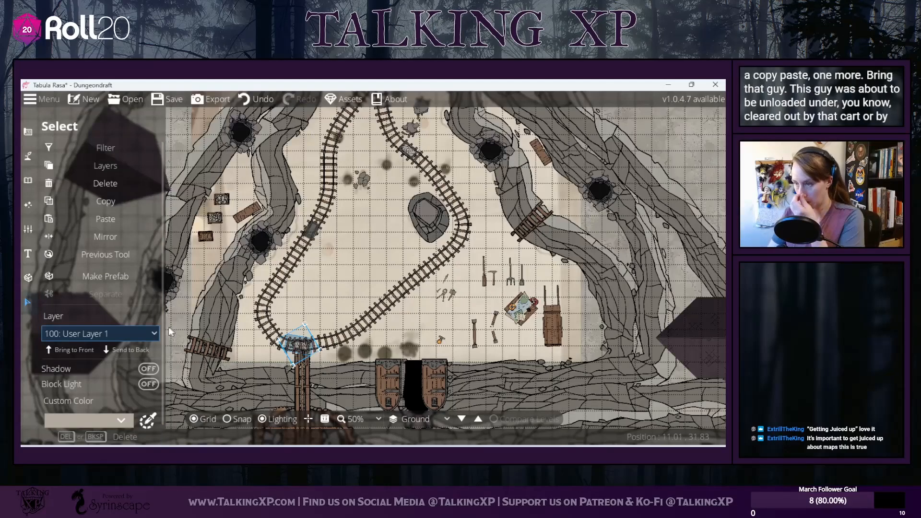
pyautogui.click(91, 350)
pyautogui.click(387, 353)
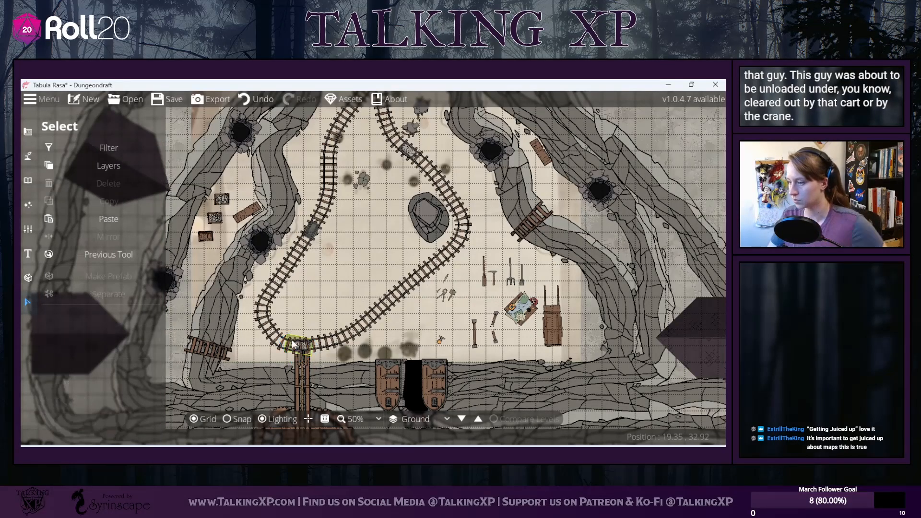
# Step: Assign the mine cart at the crane's end to 200: User Layer 2
pyautogui.click(300, 339)
pyautogui.click(81, 336)
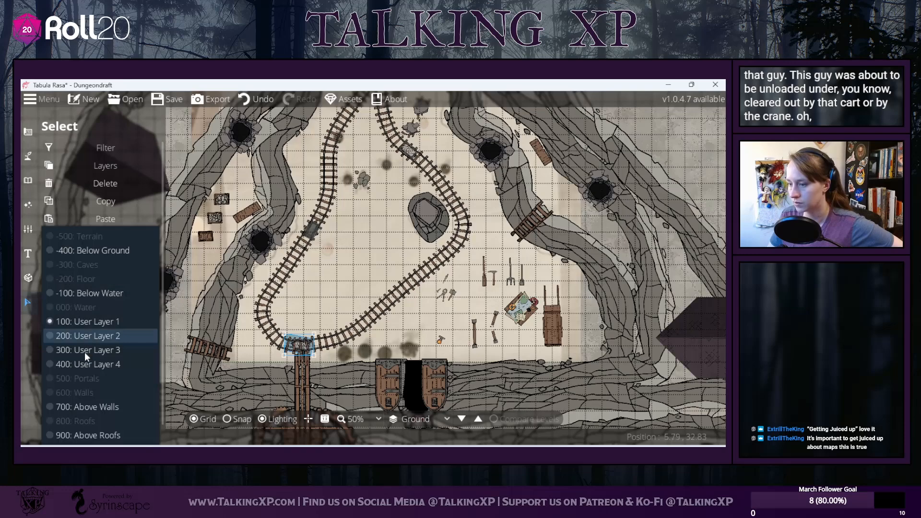
pyautogui.click(94, 343)
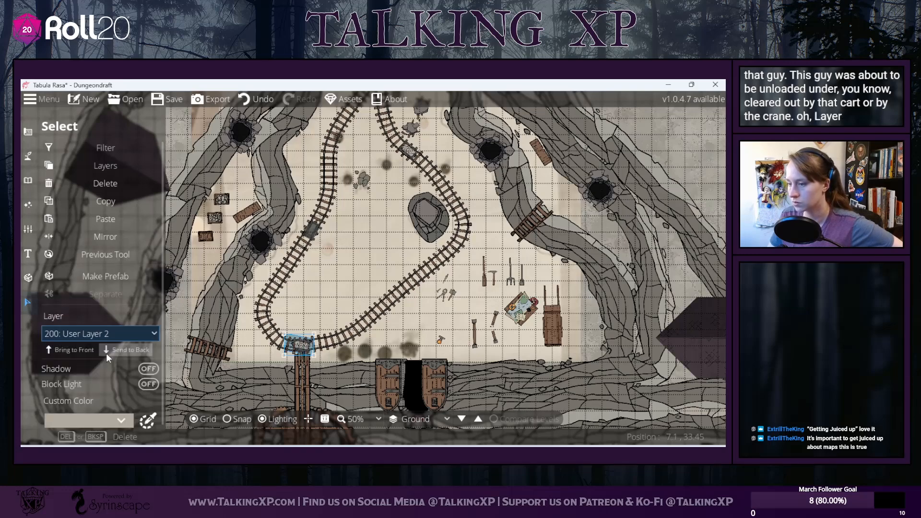
# Step: Separate the grouped crane at the track's lower bend into its individual pieces
pyautogui.click(302, 371)
pyautogui.click(302, 373)
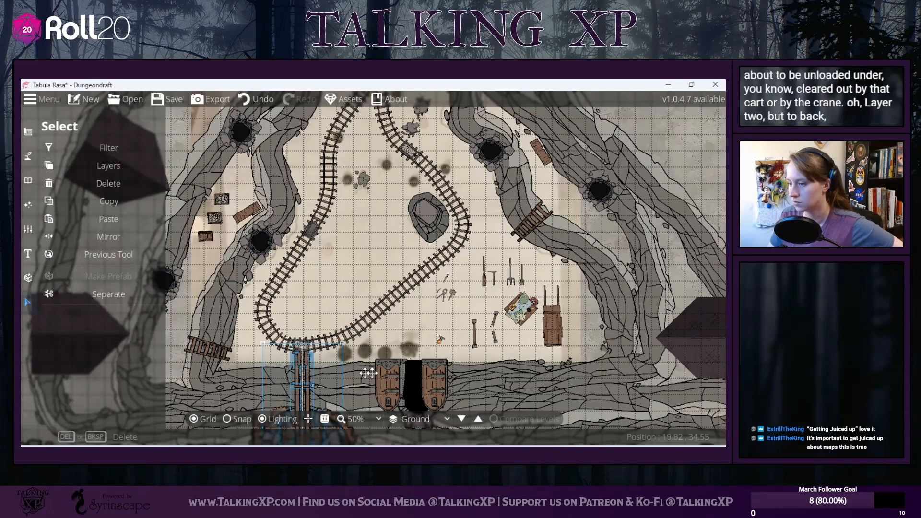
pyautogui.click(299, 335)
pyautogui.scroll(3, 304, 355)
pyautogui.click(345, 331)
pyautogui.click(346, 331)
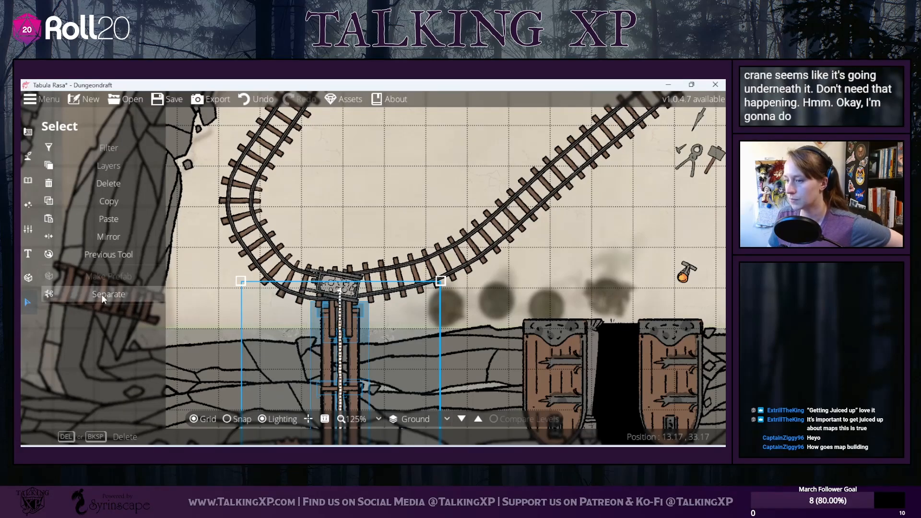
pyautogui.click(397, 195)
pyautogui.click(337, 336)
pyautogui.press('Delete')
pyautogui.moveTo(402, 331); pyautogui.dragTo(343, 245)
pyautogui.click(337, 284)
pyautogui.click(248, 102)
# Step: Move the mine cart off the crane's end onto the open ground inside the track loop
pyautogui.moveTo(338, 284); pyautogui.dragTo(346, 222)
pyautogui.click(417, 364)
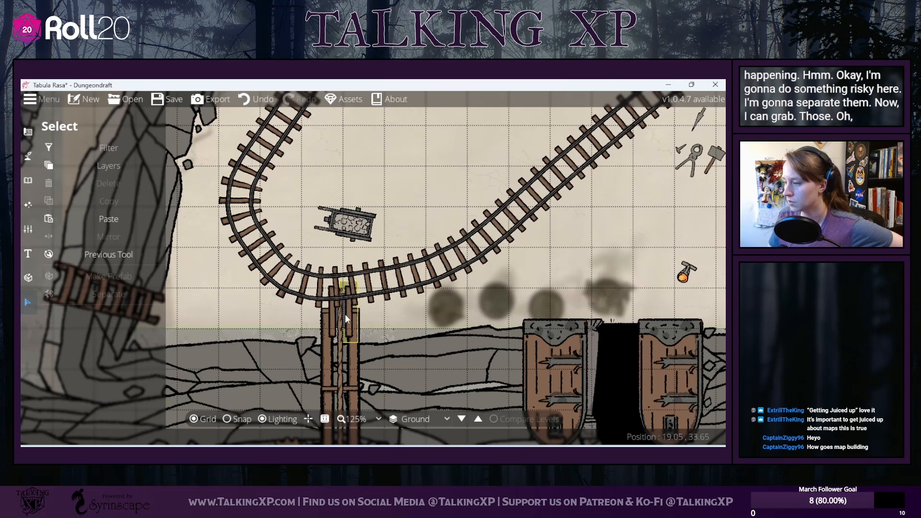
# Step: Assign the right-hand beam at the crane arm's end to 200: User Layer 2
pyautogui.moveTo(317, 333); pyautogui.dragTo(294, 246)
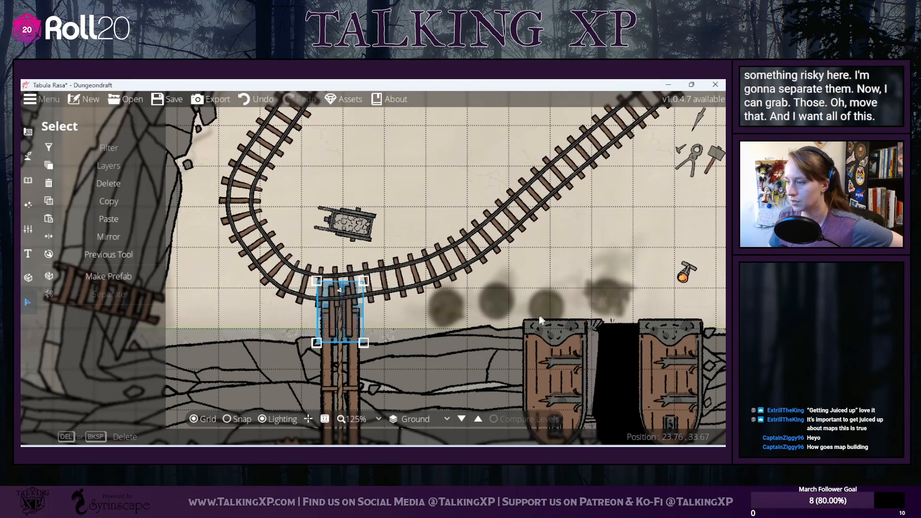
pyautogui.click(417, 319)
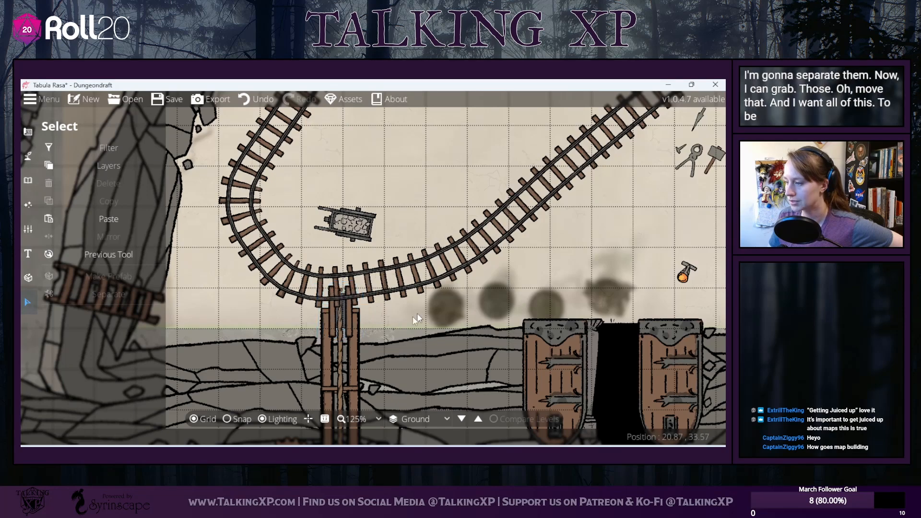
pyautogui.click(352, 326)
pyautogui.click(70, 333)
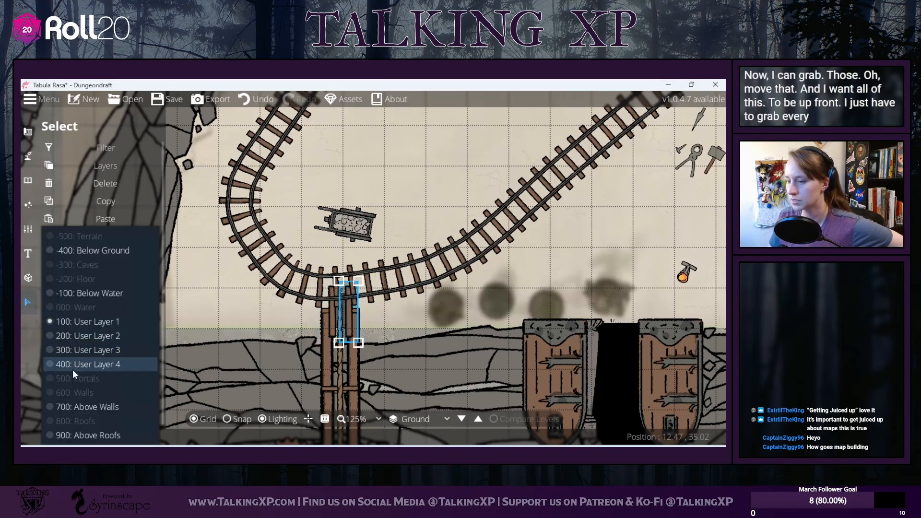
pyautogui.click(88, 336)
pyautogui.click(434, 327)
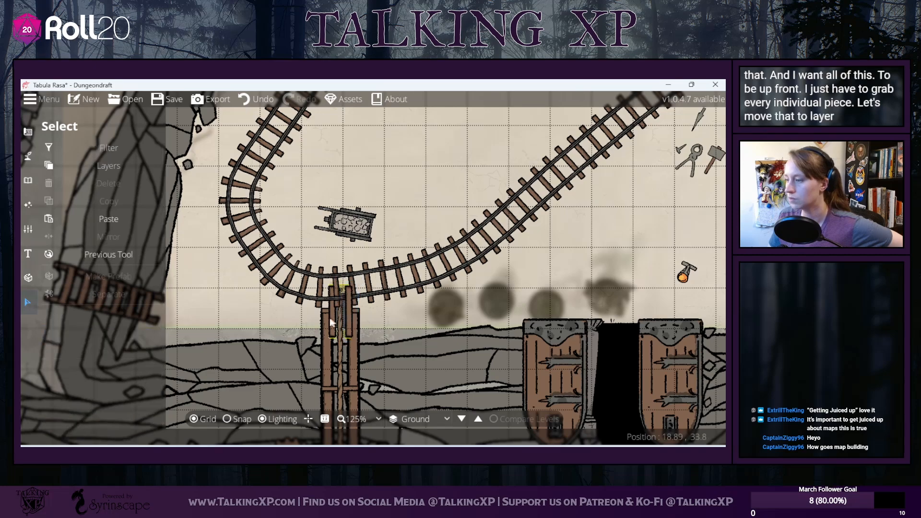
# Step: Assign the left-hand beam and the middle piece at the crane arm's end to 200: User Layer 2
pyautogui.click(329, 318)
pyautogui.click(100, 336)
pyautogui.click(96, 336)
pyautogui.click(387, 335)
pyautogui.click(343, 308)
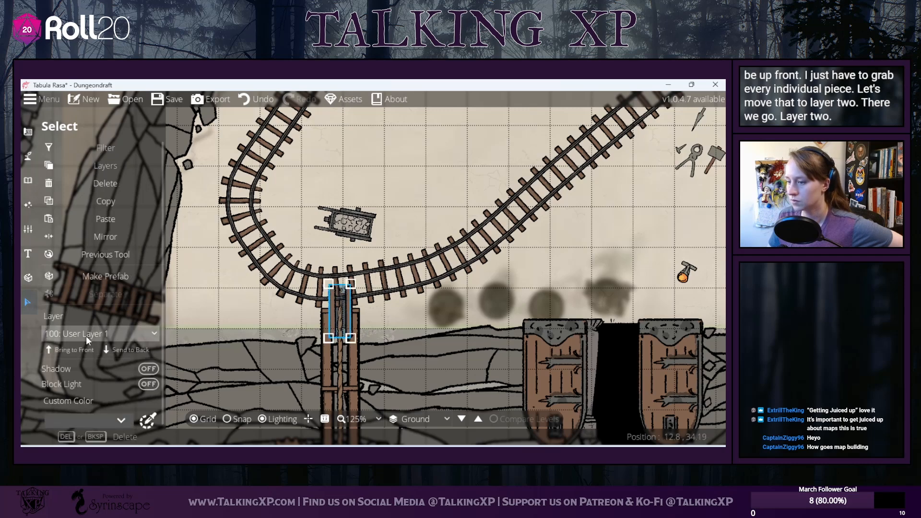
pyautogui.click(85, 336)
pyautogui.click(97, 341)
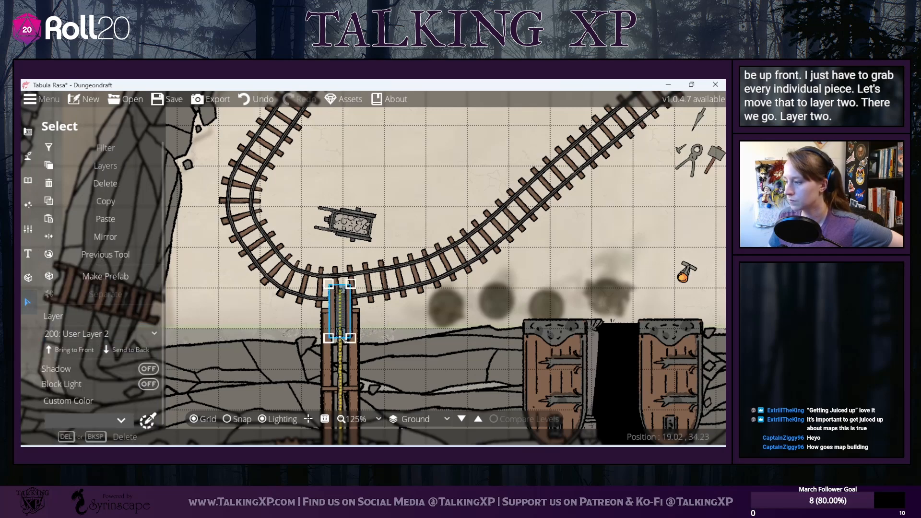
# Step: Raise the crane's rope to 300: User Layer 3
pyautogui.click(341, 356)
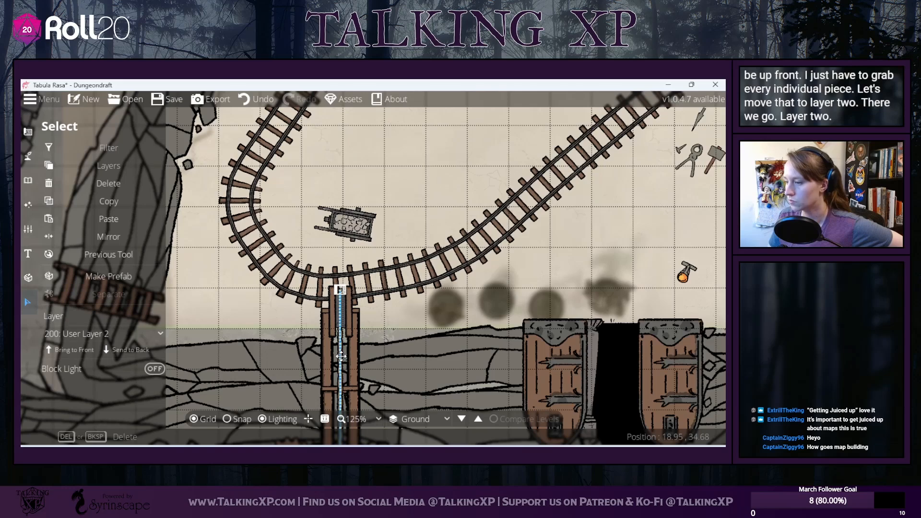
pyautogui.click(109, 335)
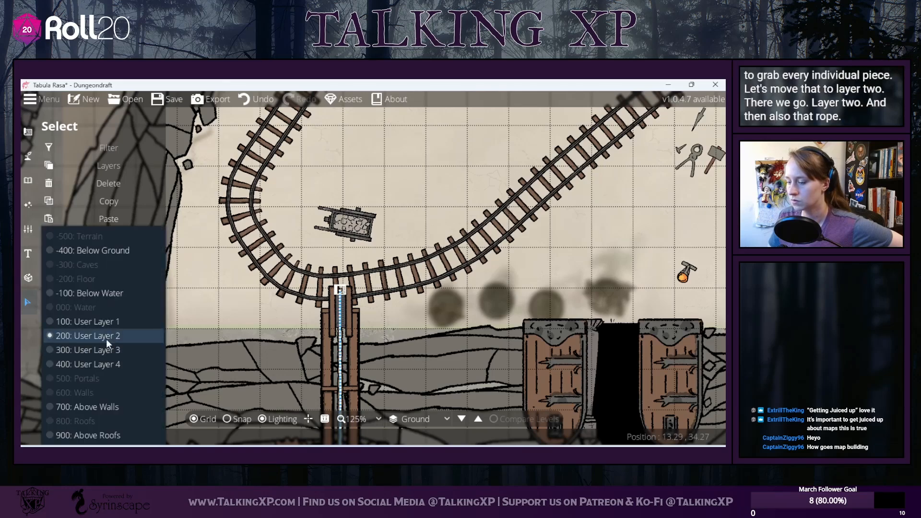
pyautogui.click(107, 339)
pyautogui.click(106, 334)
pyautogui.click(123, 350)
pyautogui.click(433, 352)
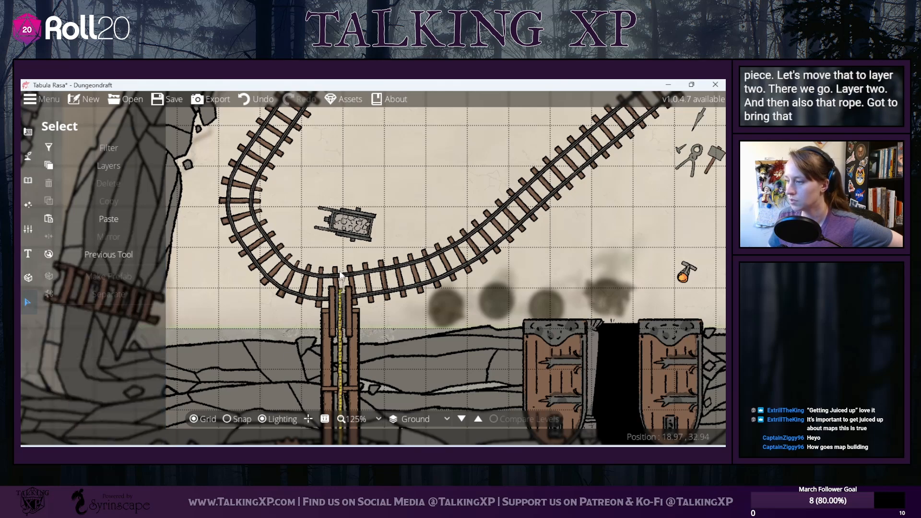
# Step: Move the mine cart back onto the track beneath the crane's end and rotate it in line with the rails
pyautogui.moveTo(349, 230); pyautogui.dragTo(340, 298)
pyautogui.moveTo(379, 246); pyautogui.dragTo(366, 230)
pyautogui.moveTo(342, 281); pyautogui.dragTo(340, 280)
pyautogui.click(469, 401)
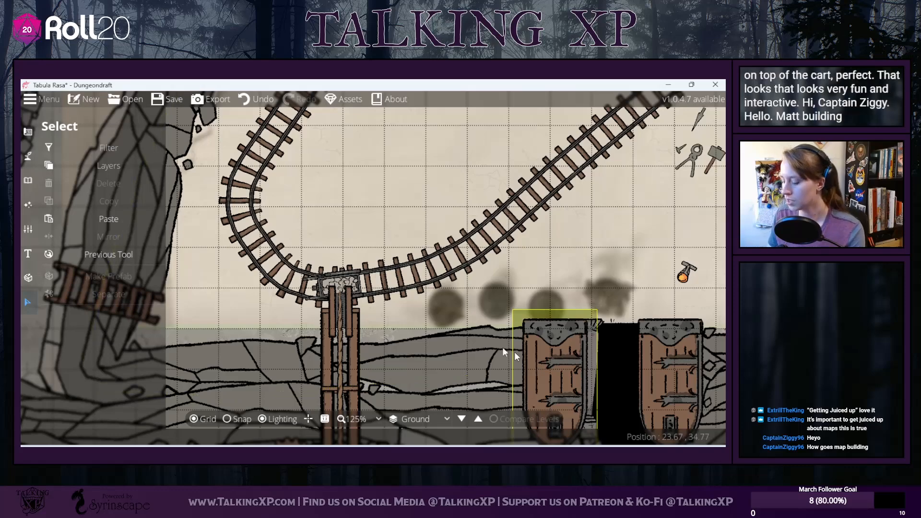
pyautogui.scroll(-6, 442, 298)
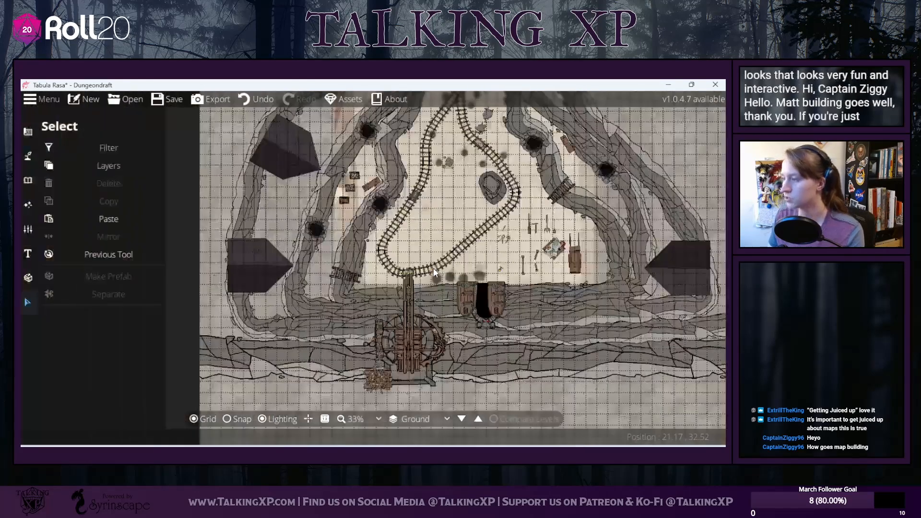
pyautogui.scroll(-2, 433, 268)
pyautogui.scroll(1, 502, 278)
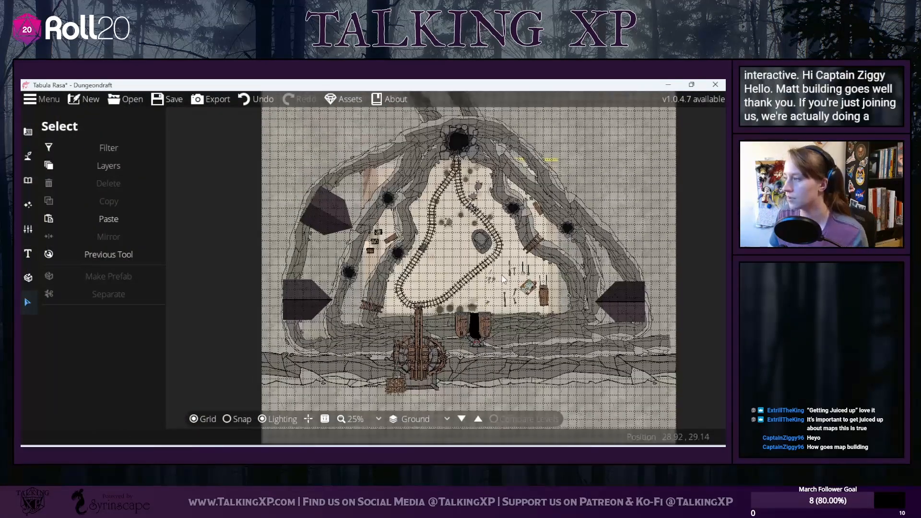
pyautogui.moveTo(502, 276); pyautogui.dragTo(502, 286)
pyautogui.scroll(1, 503, 288)
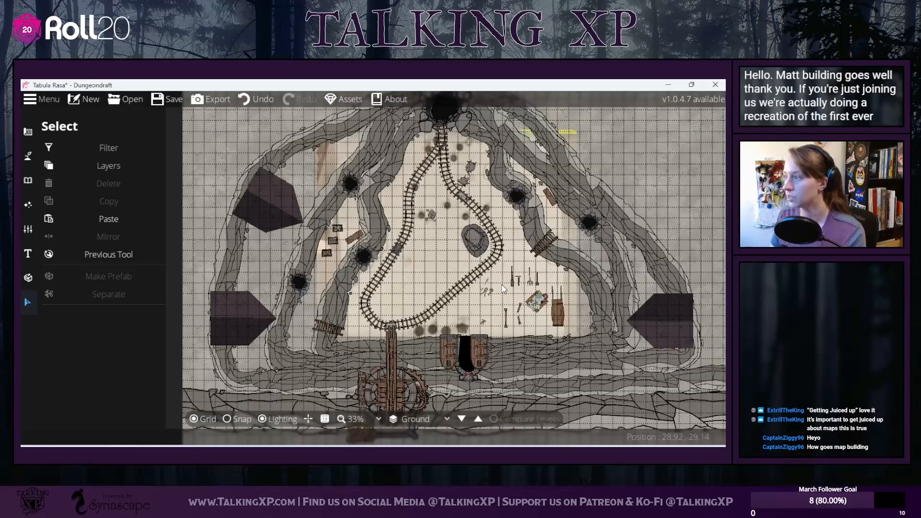
pyautogui.moveTo(502, 285)
pyautogui.mouseDown()
pyautogui.moveTo(505, 243)
pyautogui.moveTo(501, 275)
pyautogui.mouseUp()
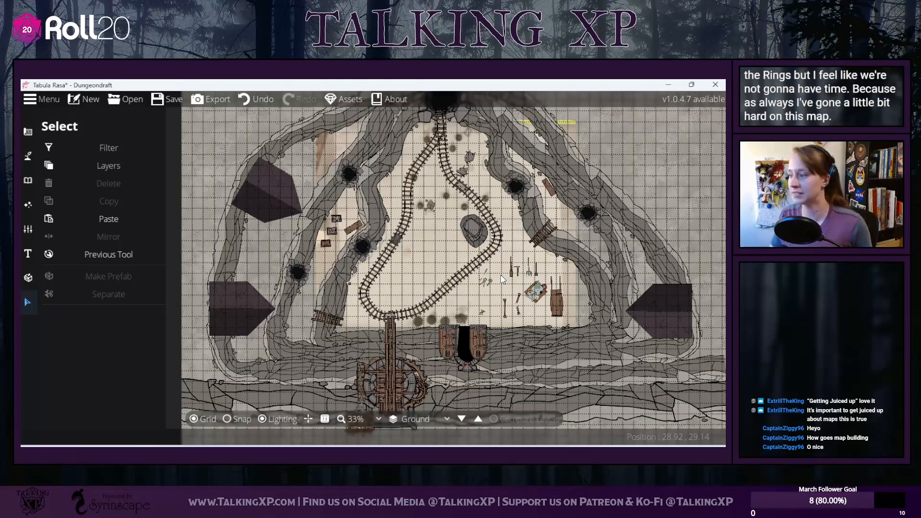
pyautogui.moveTo(399, 252); pyautogui.dragTo(381, 251)
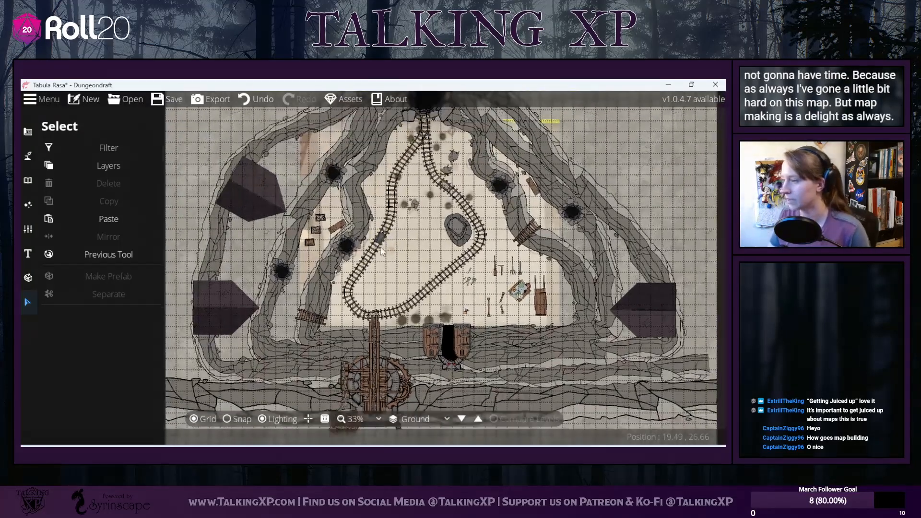
# Step: Turn on the shadow for the wooden bench on the eastern side of the map
pyautogui.scroll(1, 393, 250)
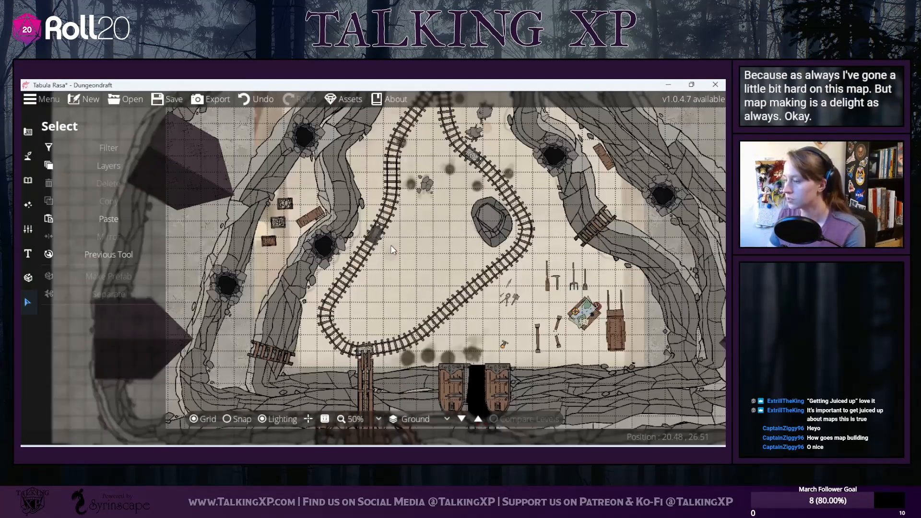
pyautogui.click(306, 217)
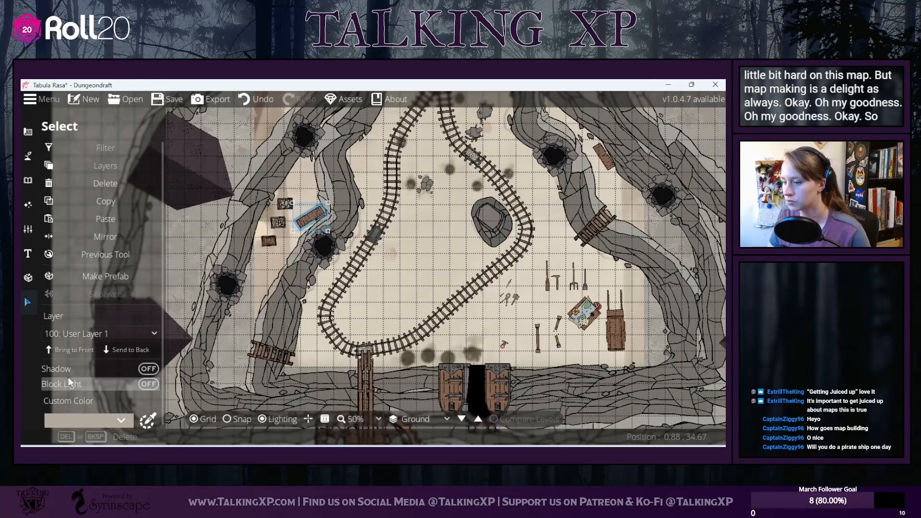
pyautogui.click(604, 157)
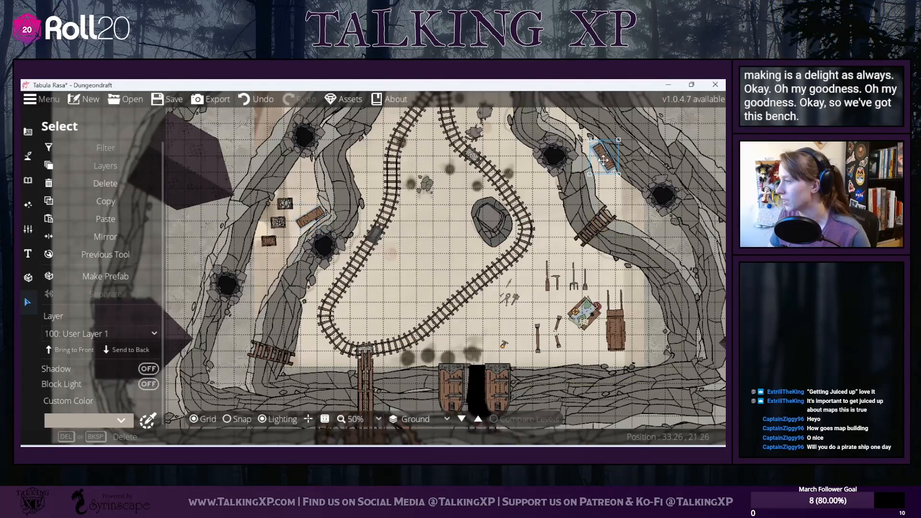
pyautogui.click(70, 369)
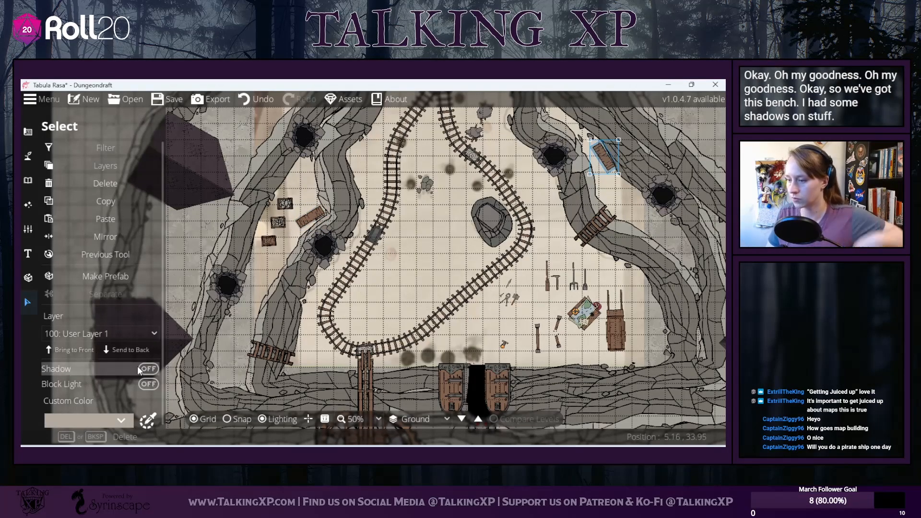
pyautogui.click(434, 284)
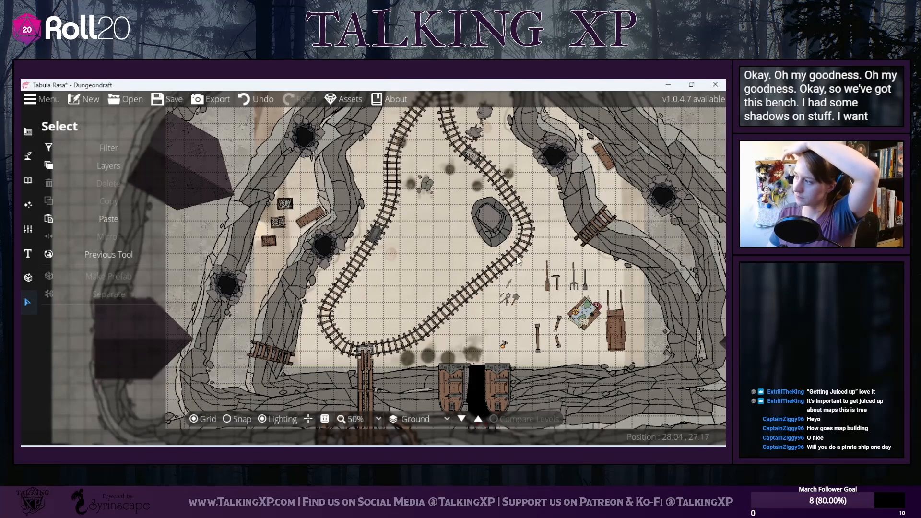
# Step: Turn on shadows for the two wooden bridges crossing the eastern and western rock ridges
pyautogui.click(606, 226)
pyautogui.click(71, 369)
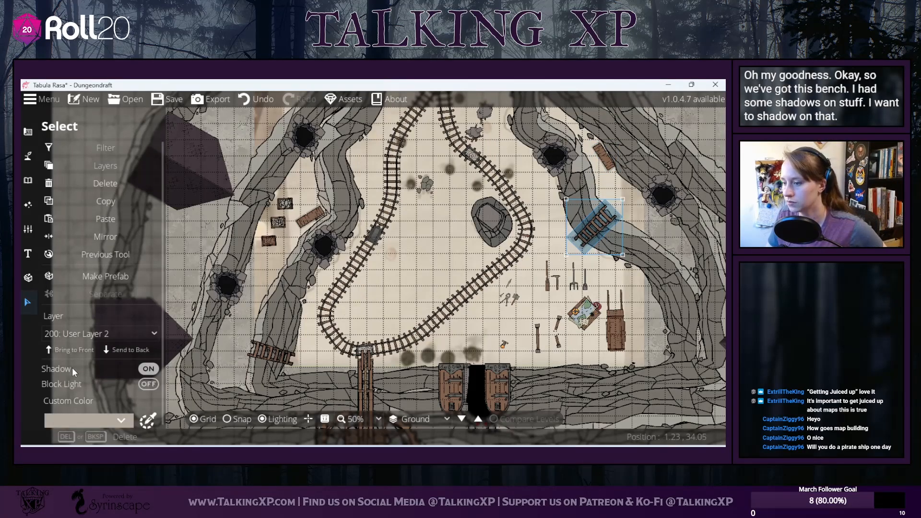
pyautogui.click(287, 350)
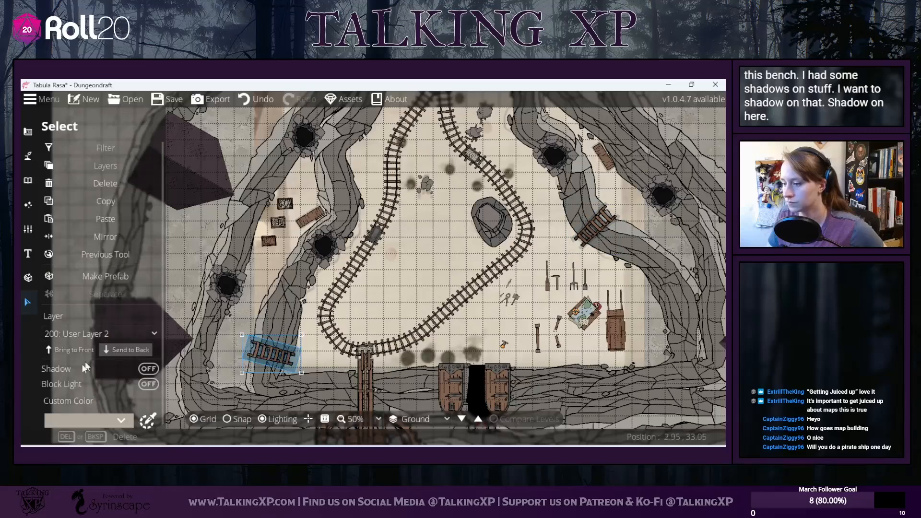
pyautogui.click(390, 291)
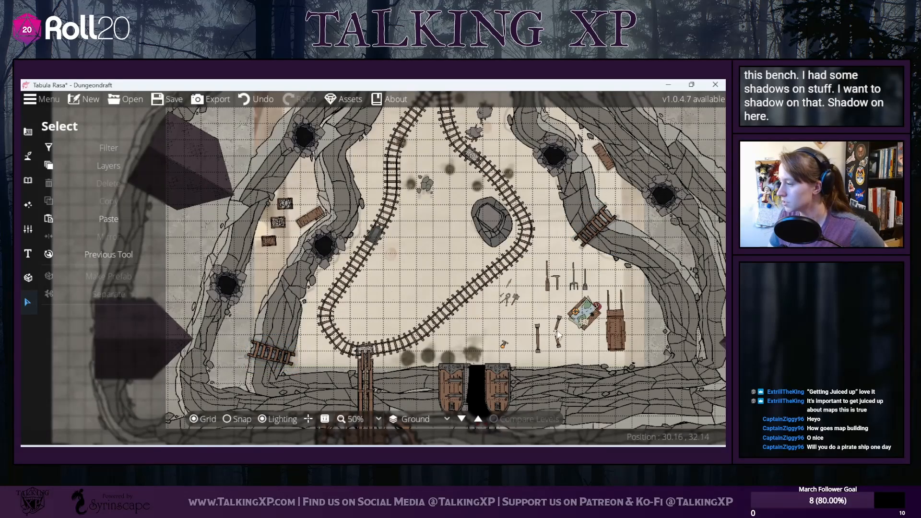
# Step: Turn on shadows for the map table and the wooden handcart beside the tools
pyautogui.click(584, 307)
pyautogui.click(148, 368)
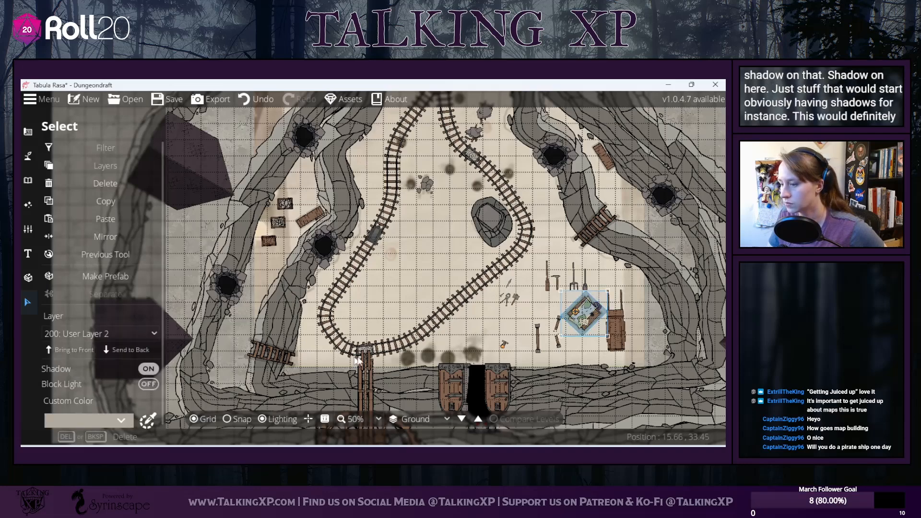
pyautogui.click(619, 336)
pyautogui.click(75, 373)
pyautogui.click(392, 297)
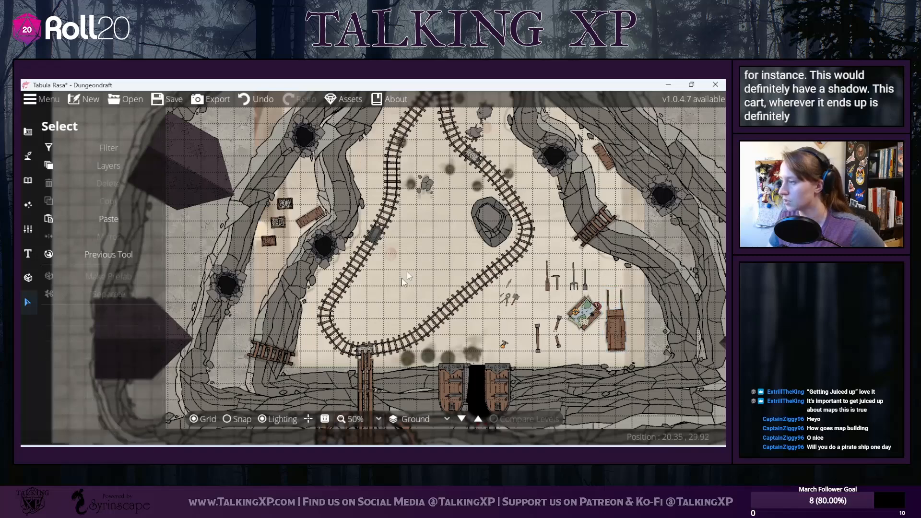
# Step: Turn on the shadow for the large boulder inside the track loop
pyautogui.moveTo(428, 260); pyautogui.dragTo(422, 358)
pyautogui.click(493, 251)
pyautogui.click(142, 369)
pyautogui.click(408, 298)
pyautogui.moveTo(499, 206); pyautogui.dragTo(504, 181)
pyautogui.click(494, 212)
pyautogui.moveTo(494, 232); pyautogui.dragTo(411, 180)
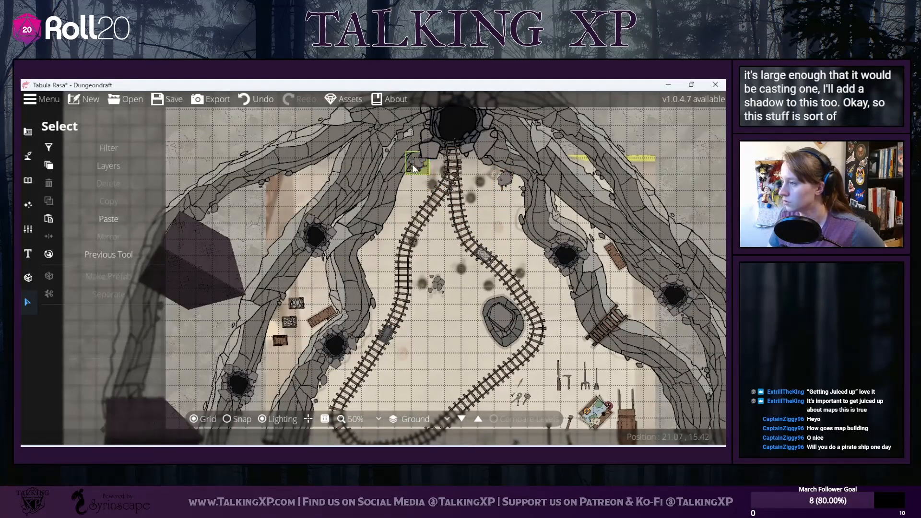
# Step: Move the loose rubble from the eastern side of the tunnel mouth to the western ridge, next to the other rubble
pyautogui.rightClick(411, 180)
pyautogui.moveTo(506, 180); pyautogui.dragTo(404, 193)
pyautogui.rightClick(404, 193)
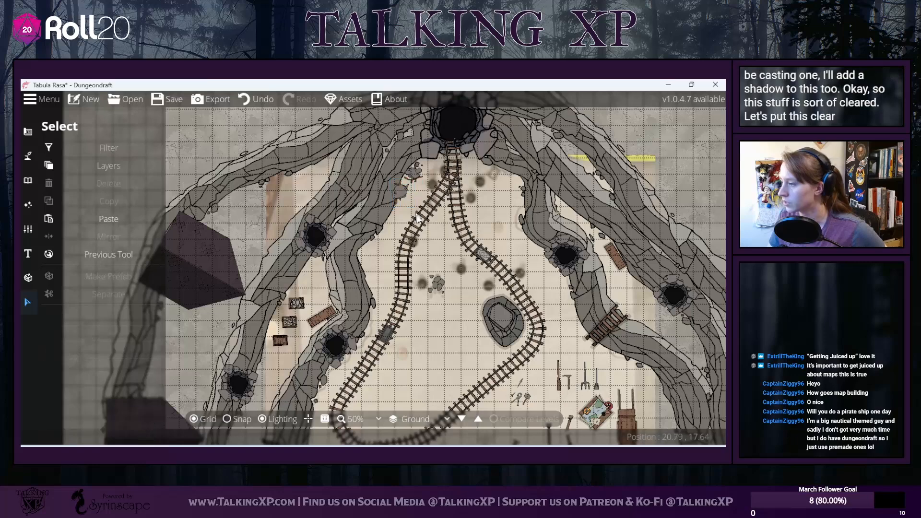
pyautogui.moveTo(438, 285); pyautogui.dragTo(445, 224)
pyautogui.rightClick(438, 287)
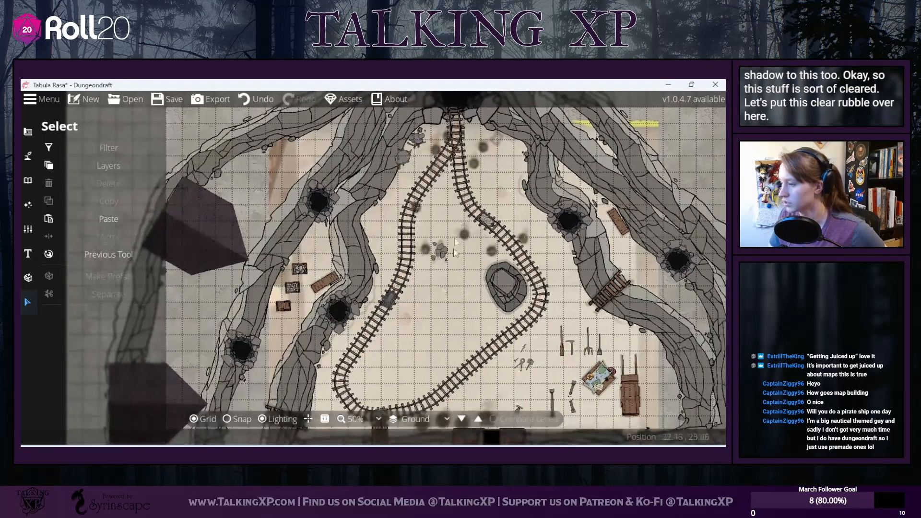
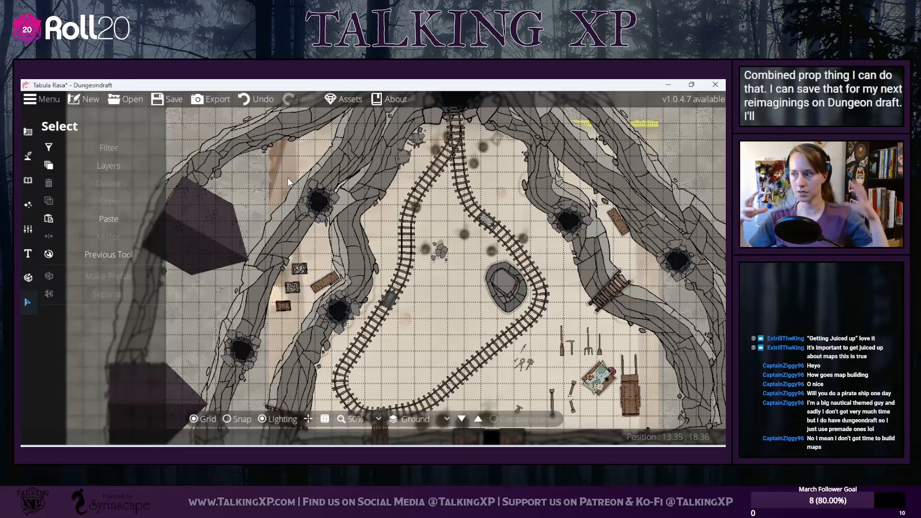
# Step: Move the broken tool debris beside the map table to the western ridge by the rubble, angled along the rock edge
pyautogui.moveTo(461, 283); pyautogui.dragTo(386, 262)
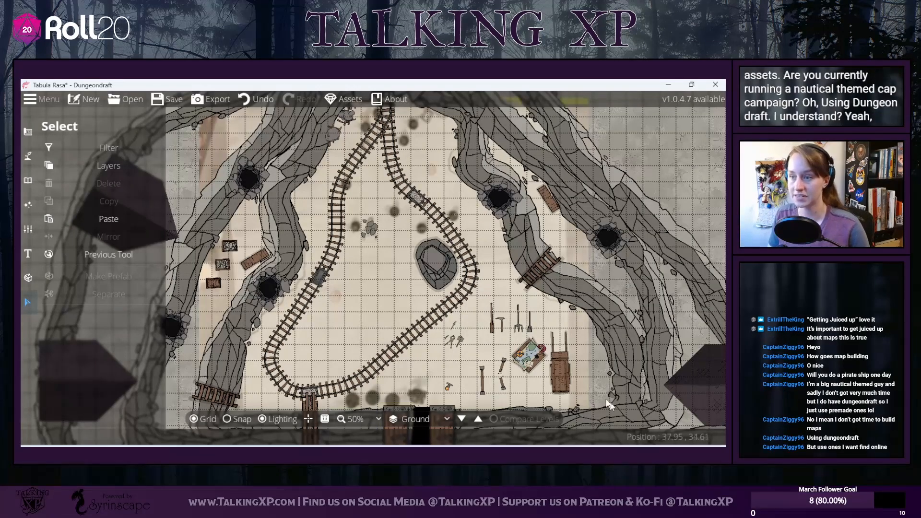
pyautogui.moveTo(383, 293); pyautogui.dragTo(351, 257)
pyautogui.moveTo(343, 308); pyautogui.dragTo(358, 264)
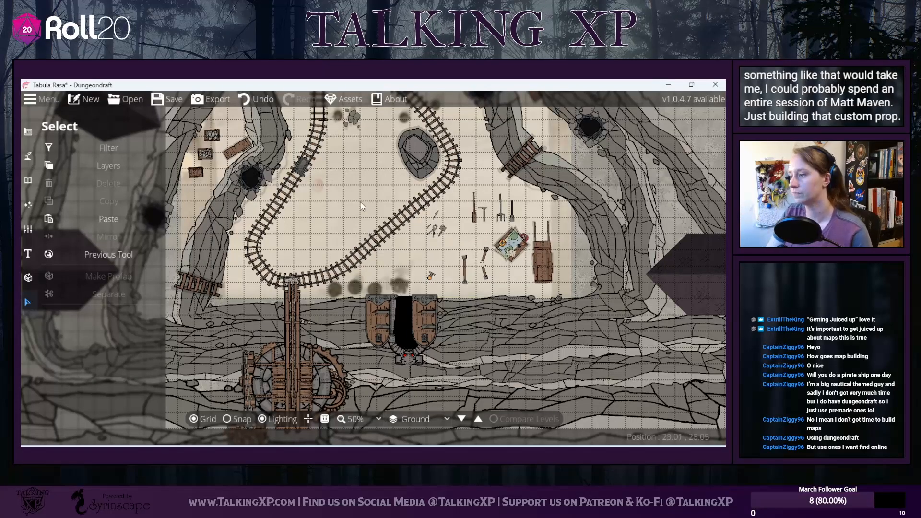
pyautogui.moveTo(362, 206); pyautogui.dragTo(338, 262)
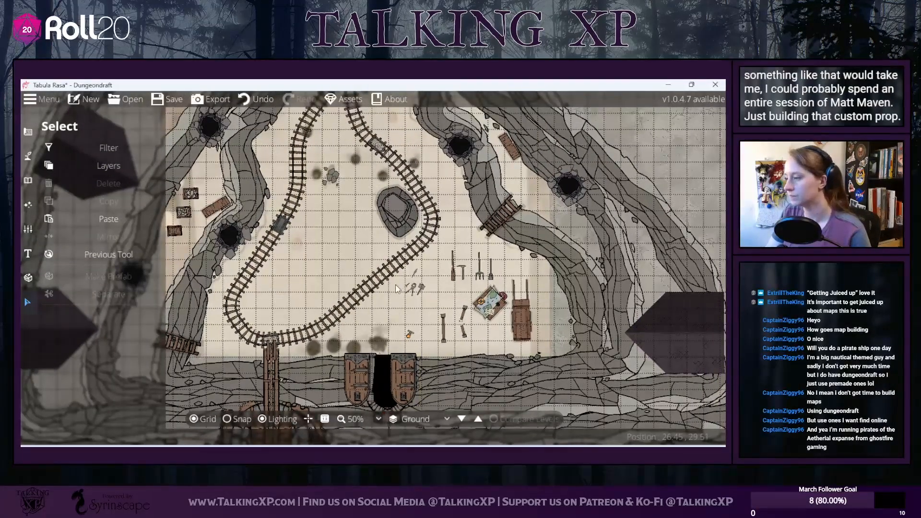
pyautogui.scroll(5, 397, 288)
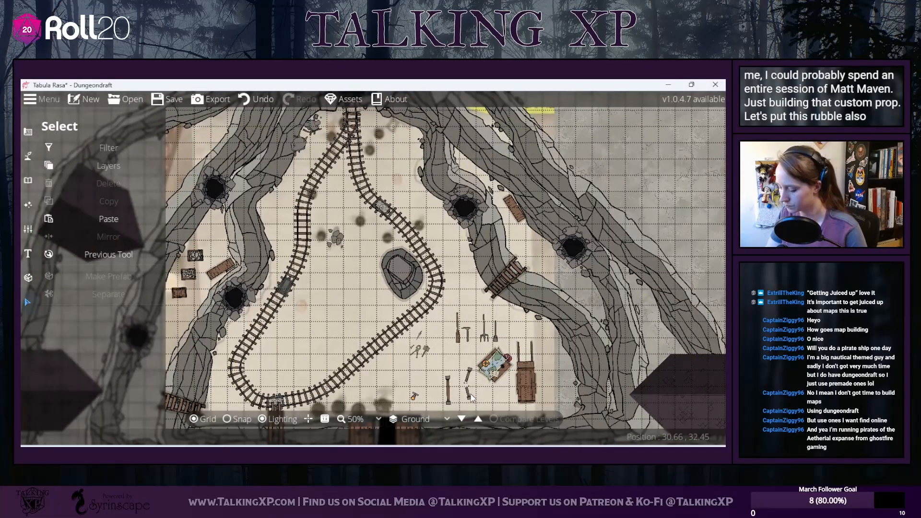
pyautogui.click(471, 400)
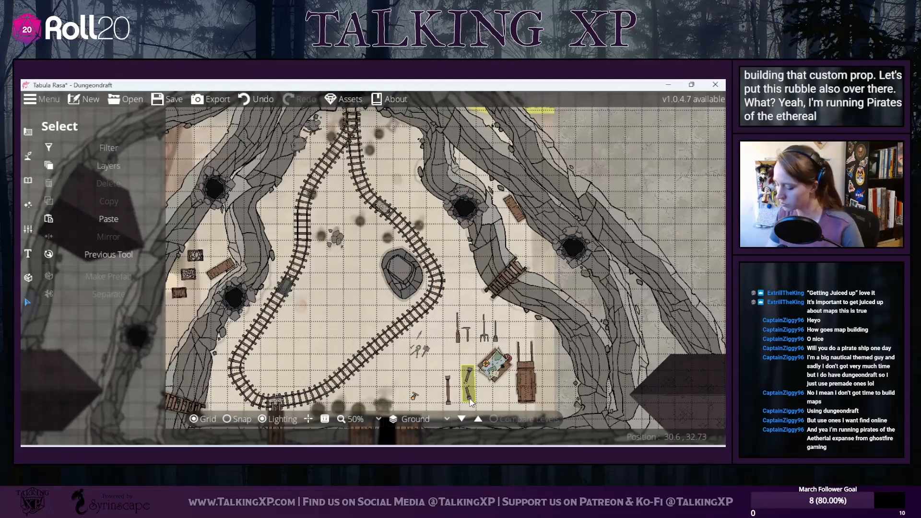
pyautogui.moveTo(471, 402); pyautogui.dragTo(315, 156)
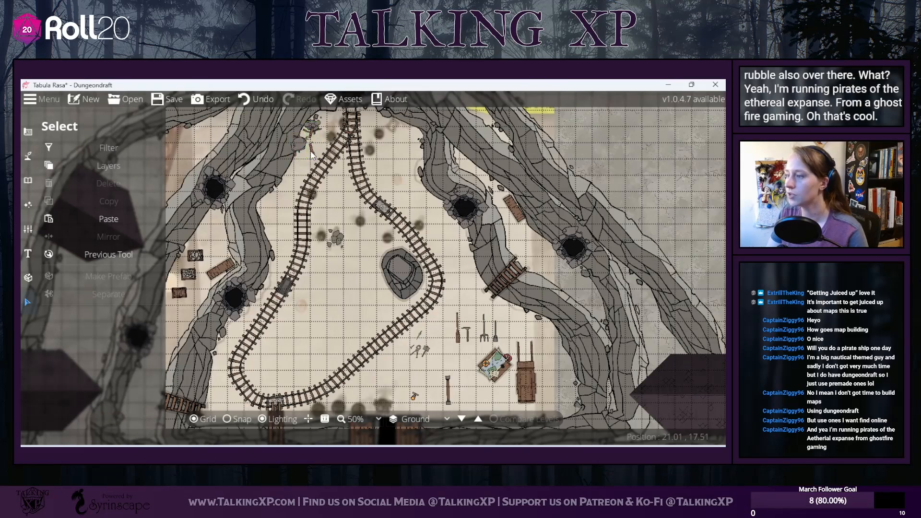
pyautogui.click(312, 154)
pyautogui.scroll(-2, 311, 153)
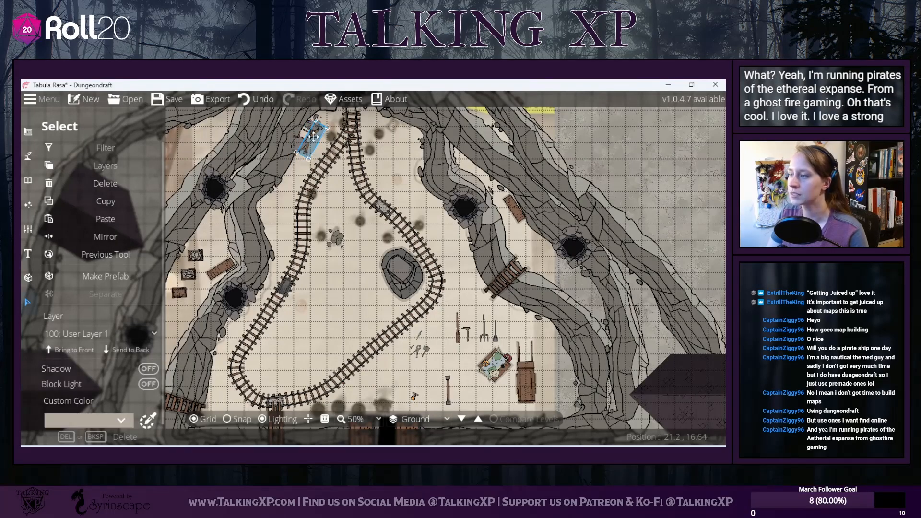
pyautogui.moveTo(314, 137); pyautogui.dragTo(314, 167)
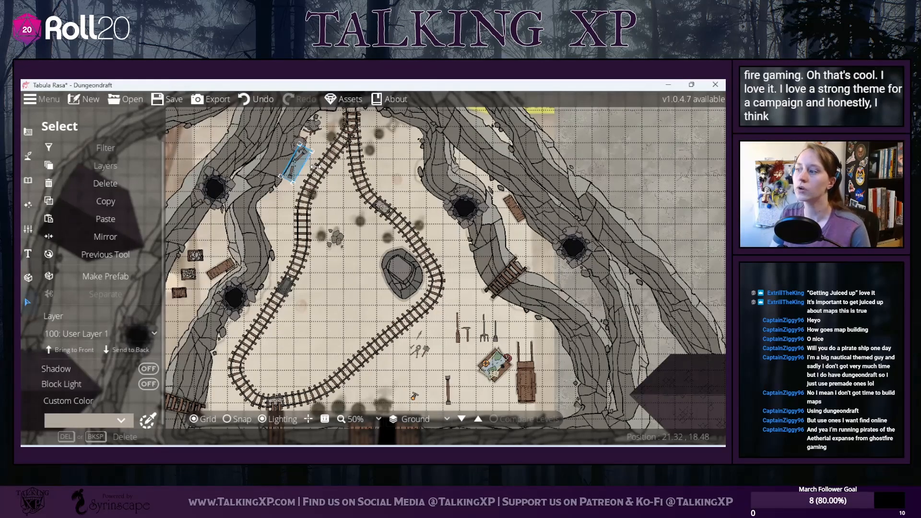
# Step: Rotate the wooden handcart to lie horizontally and move it against the southern wall below the map table
pyautogui.moveTo(407, 177); pyautogui.dragTo(400, 164)
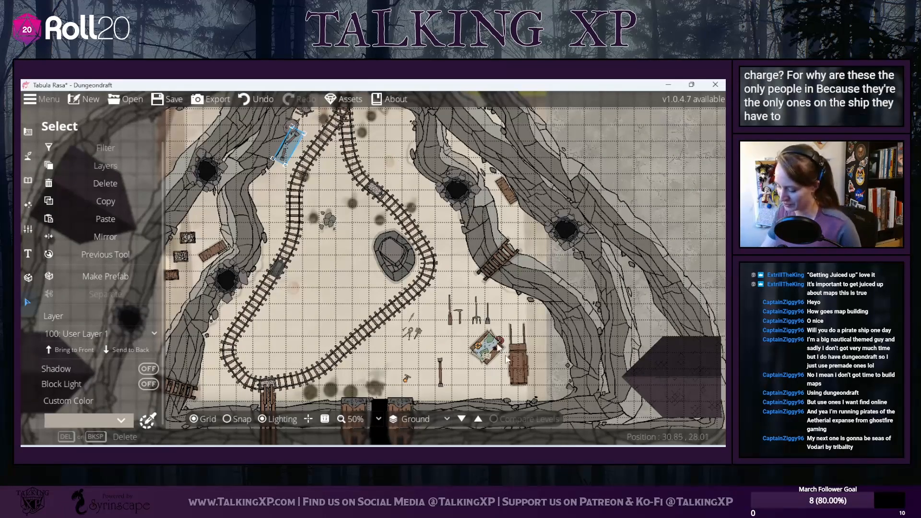
pyautogui.moveTo(437, 343); pyautogui.dragTo(464, 357)
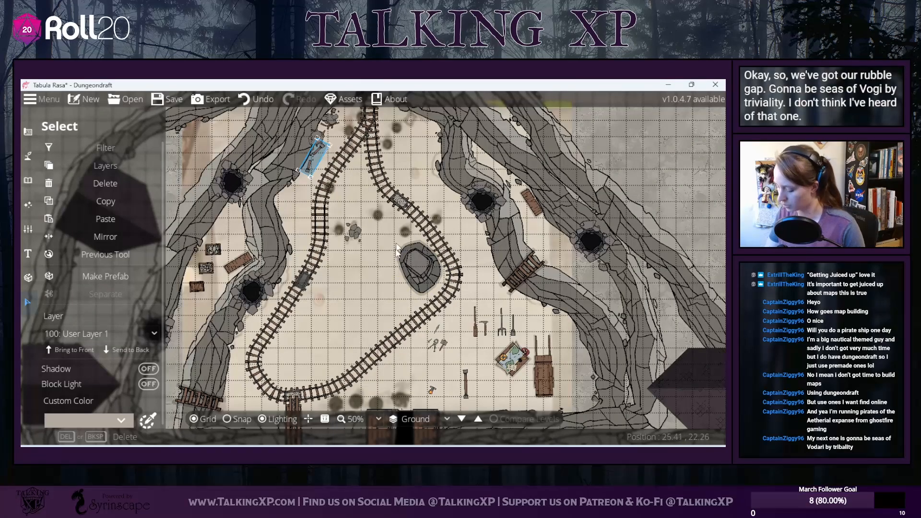
pyautogui.moveTo(484, 318); pyautogui.dragTo(468, 303)
pyautogui.moveTo(520, 348); pyautogui.dragTo(555, 345)
pyautogui.scroll(-4, 551, 342)
pyautogui.scroll(2, 554, 341)
pyautogui.scroll(2, 554, 340)
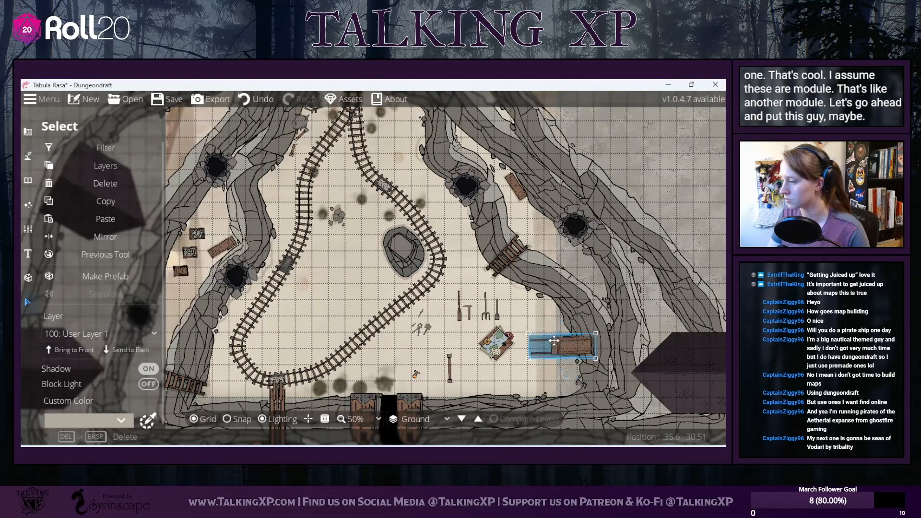
pyautogui.moveTo(554, 340); pyautogui.dragTo(507, 380)
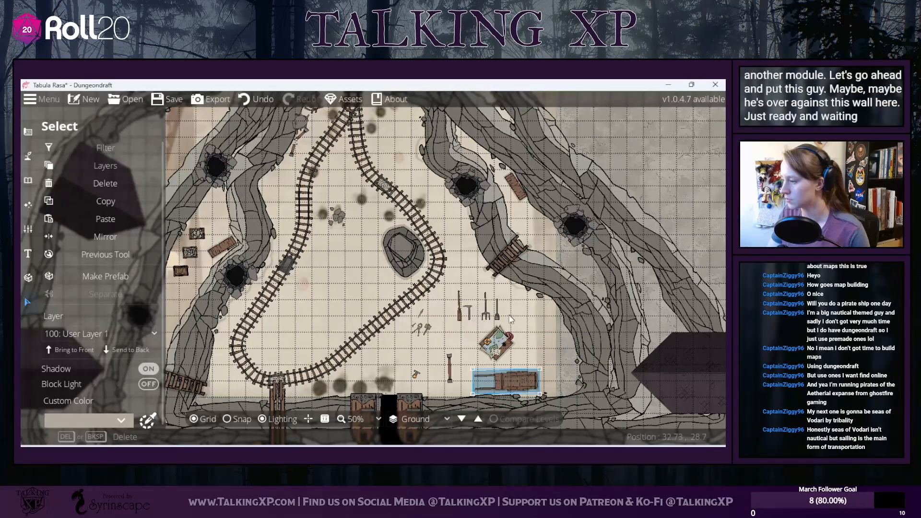
# Step: Move the row of large tools and the small hand tools north, between the track and the eastern ridge near the tunnel
pyautogui.moveTo(436, 312); pyautogui.dragTo(450, 147)
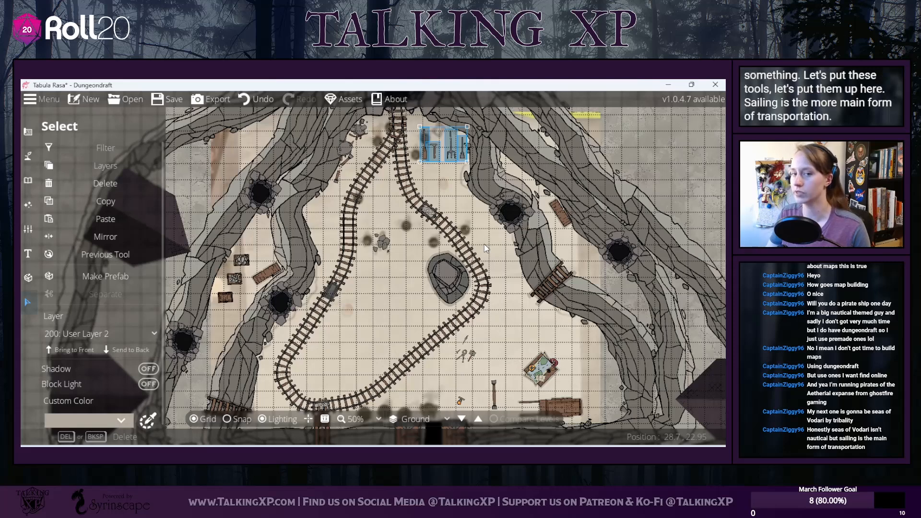
pyautogui.click(436, 185)
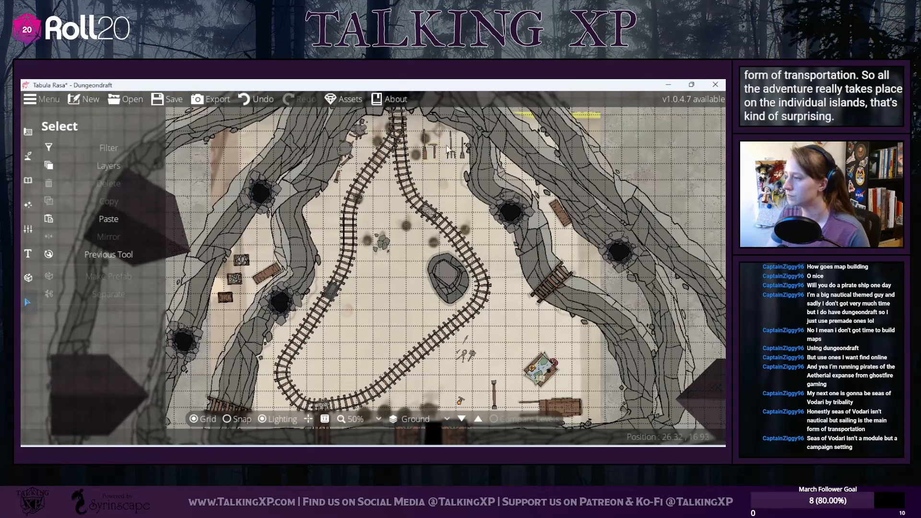
pyautogui.moveTo(466, 342); pyautogui.dragTo(456, 126)
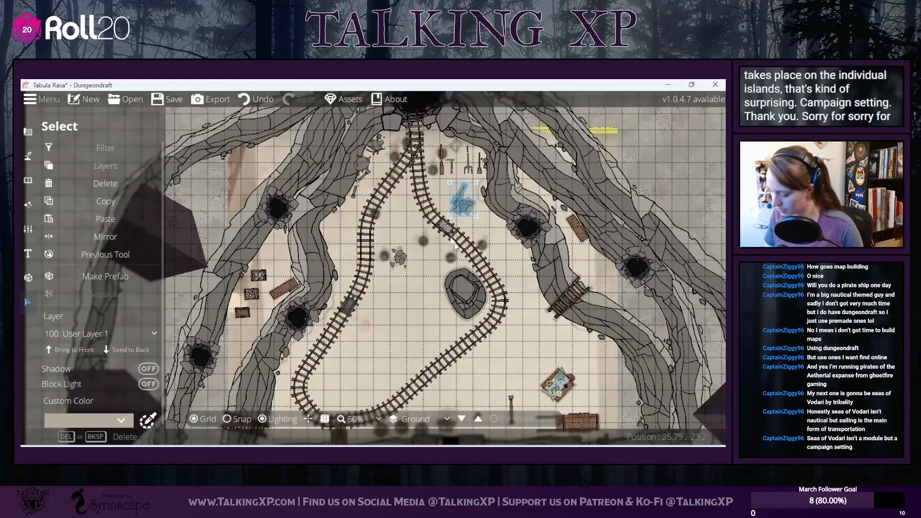
pyautogui.moveTo(496, 163); pyautogui.dragTo(490, 212)
pyautogui.click(440, 229)
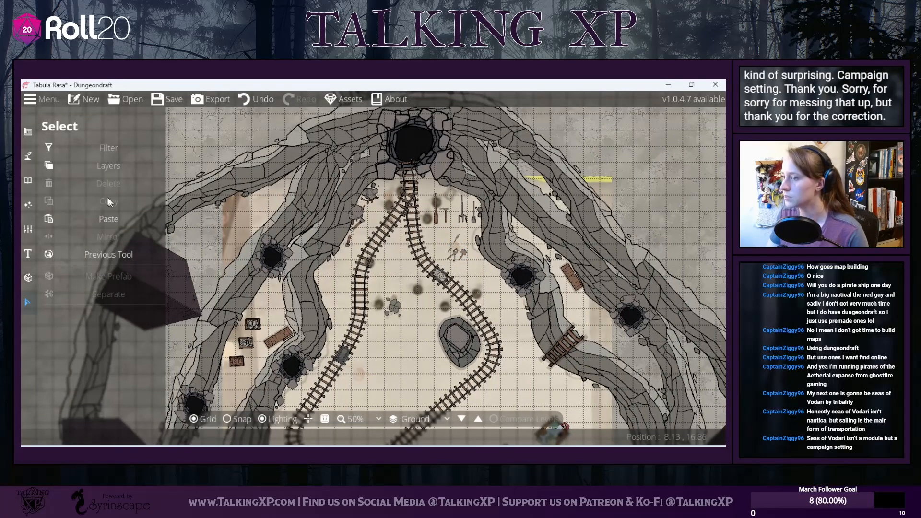
# Step: Search the object library for "table" and choose the vertical wooden plank table
pyautogui.click(28, 180)
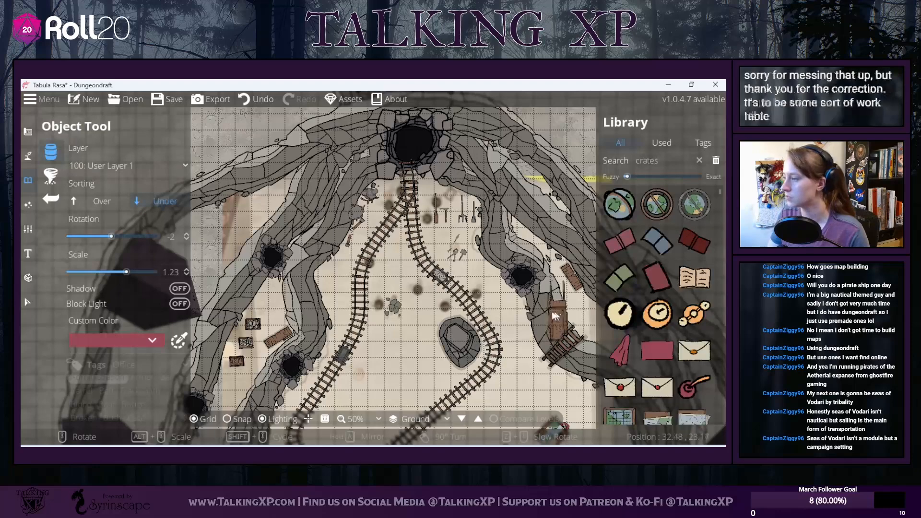
pyautogui.moveTo(510, 327); pyautogui.dragTo(512, 256)
pyautogui.moveTo(669, 161); pyautogui.dragTo(630, 161)
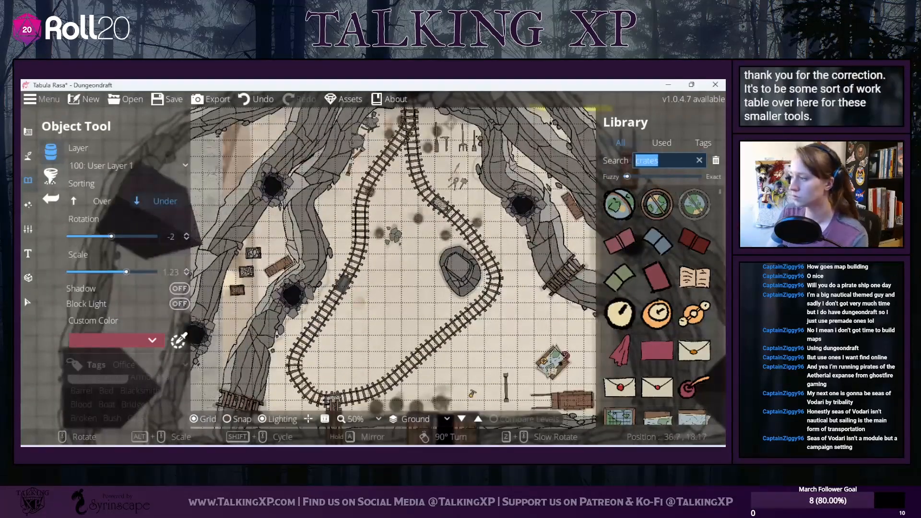
pyautogui.write('table')
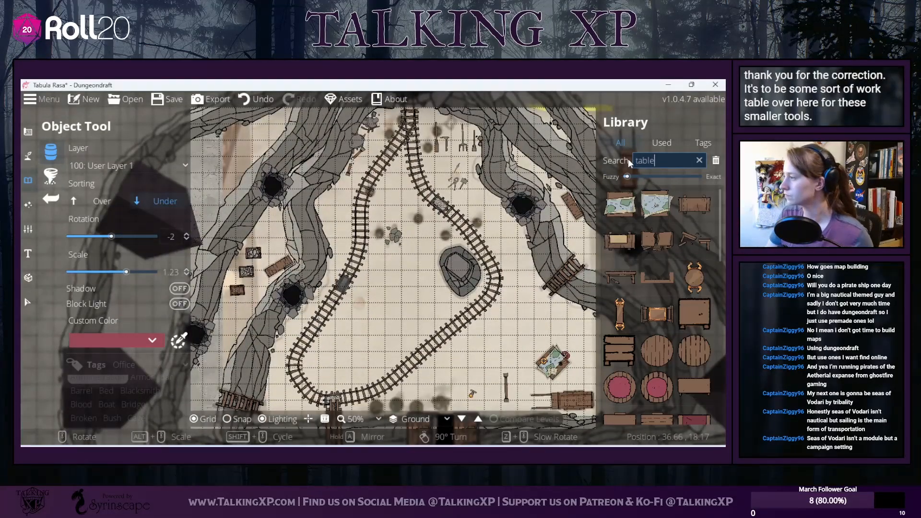
pyautogui.scroll(-2, 663, 312)
pyautogui.scroll(-2, 663, 312)
pyautogui.click(620, 320)
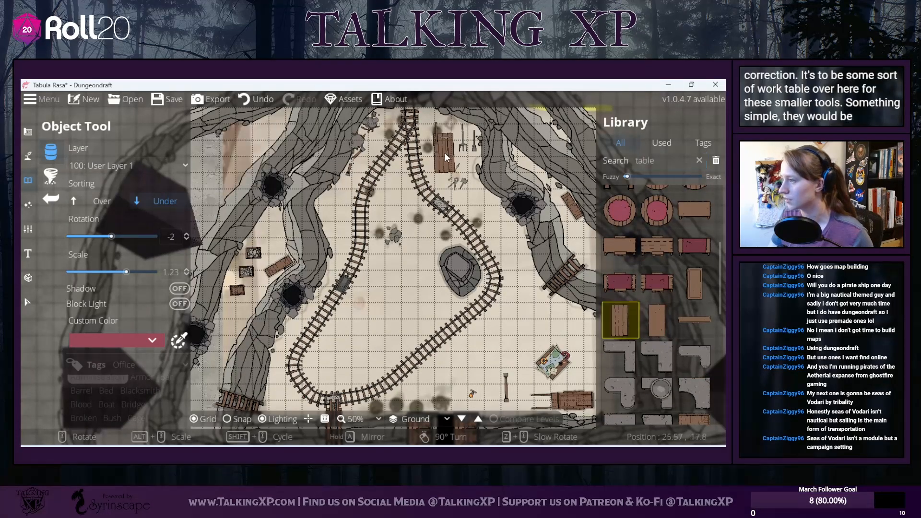
# Step: Place the plank table inside the track loop, southwest of the boulder, with a rotation of 43 and scale of 1.23
pyautogui.scroll(-4, 445, 152)
pyautogui.moveTo(468, 128); pyautogui.dragTo(441, 185)
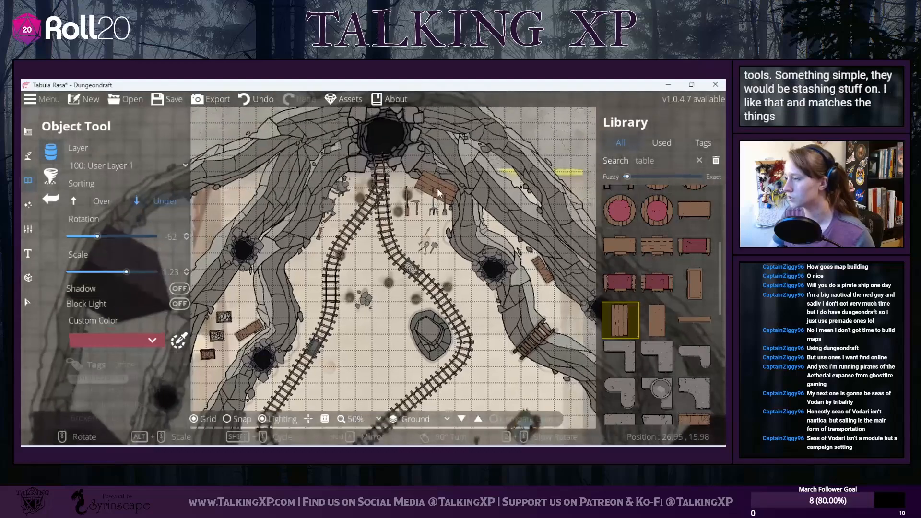
pyautogui.moveTo(399, 299); pyautogui.dragTo(440, 212)
pyautogui.scroll(4, 410, 277)
pyautogui.scroll(-1, 408, 274)
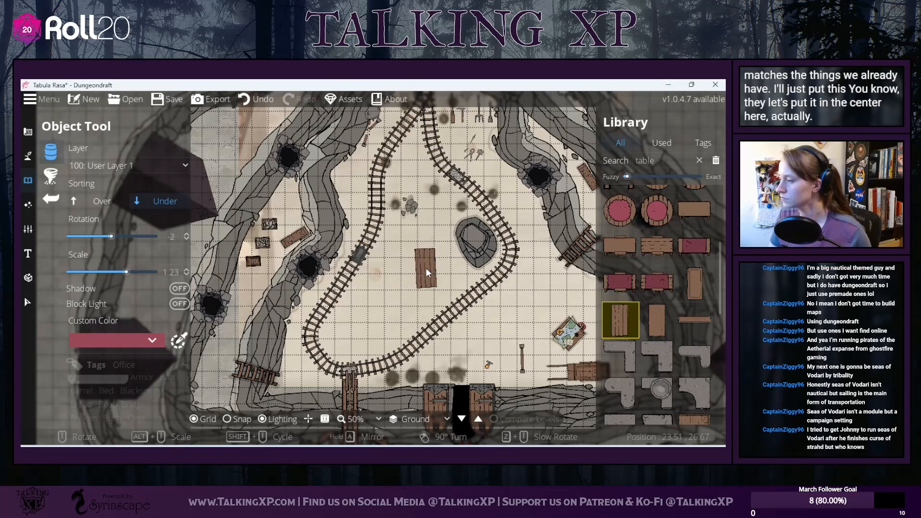
pyautogui.click(401, 289)
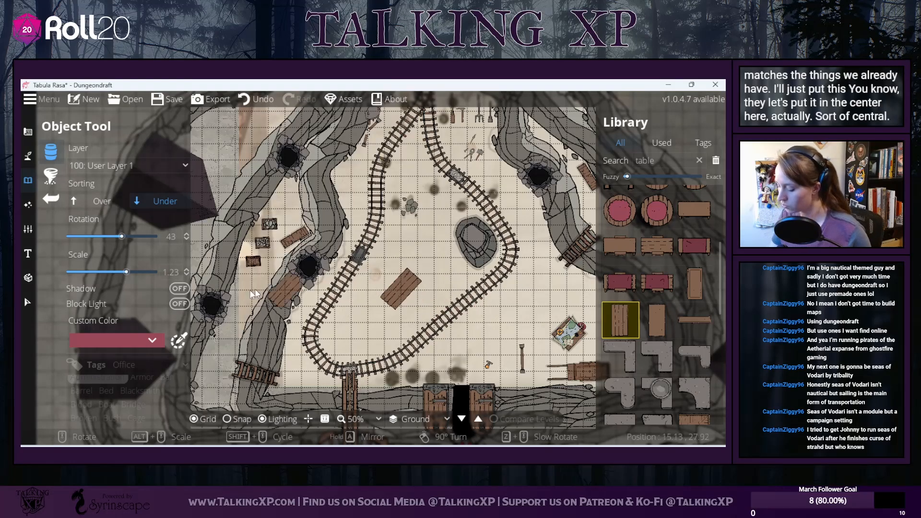
# Step: Move the first small hand tools from the cluster near the tunnel onto the plank table in the track loop
pyautogui.click(32, 307)
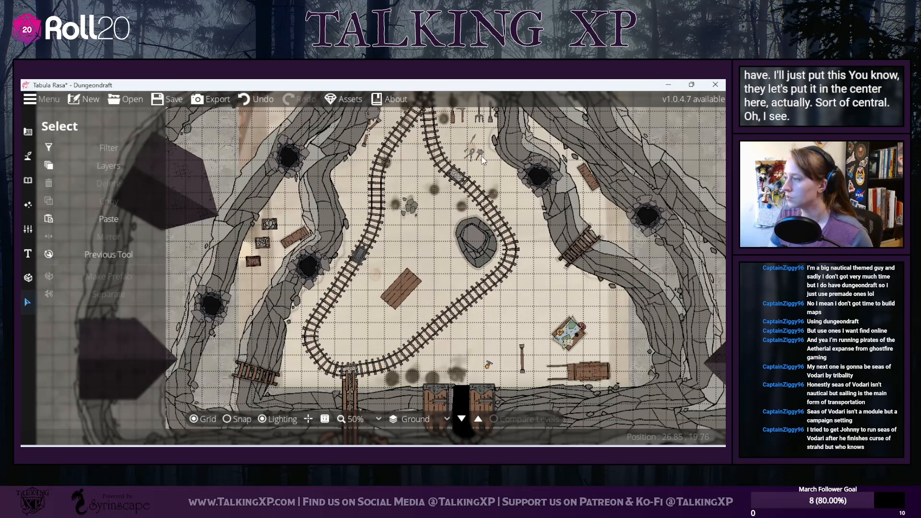
pyautogui.moveTo(479, 152); pyautogui.dragTo(393, 291)
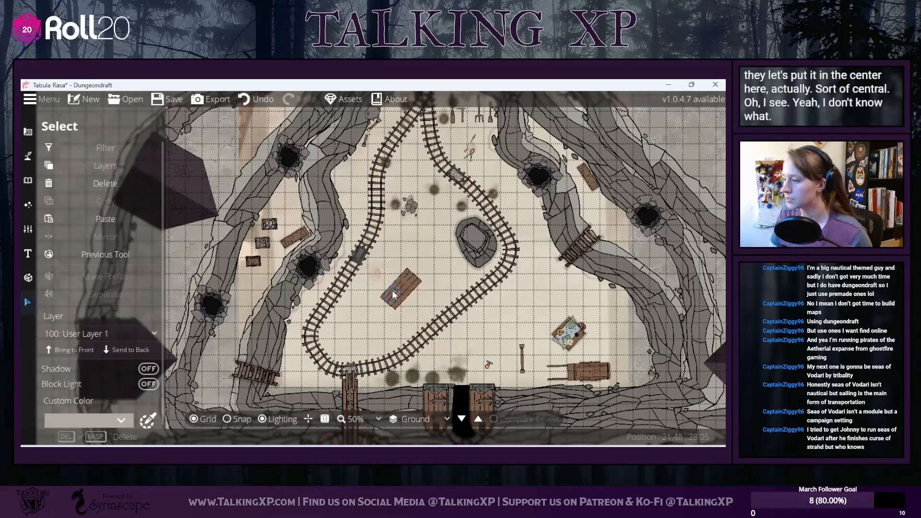
pyautogui.moveTo(471, 153); pyautogui.dragTo(401, 298)
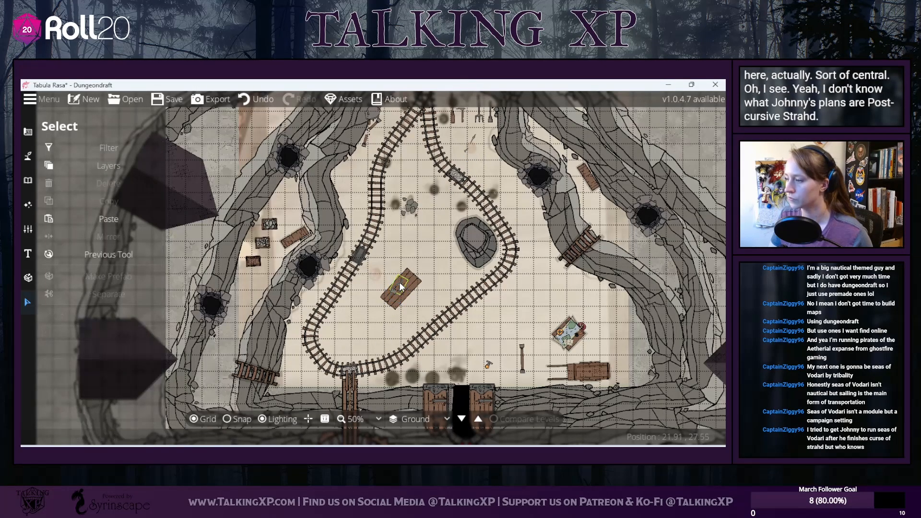
pyautogui.click(399, 283)
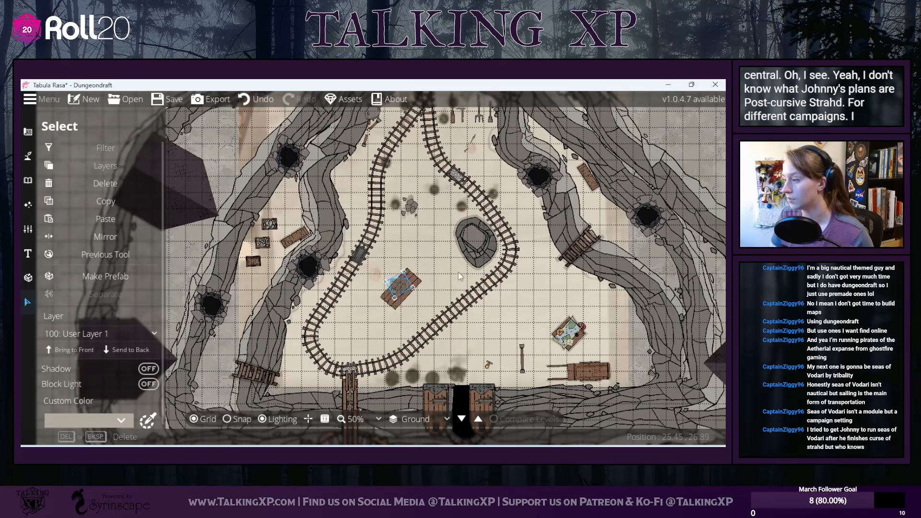
pyautogui.click(533, 345)
# Step: Shift the tongs to the plank table's southwest end and move the long pointed tool from near the tunnel onto its northeast end
pyautogui.moveTo(402, 286); pyautogui.dragTo(398, 295)
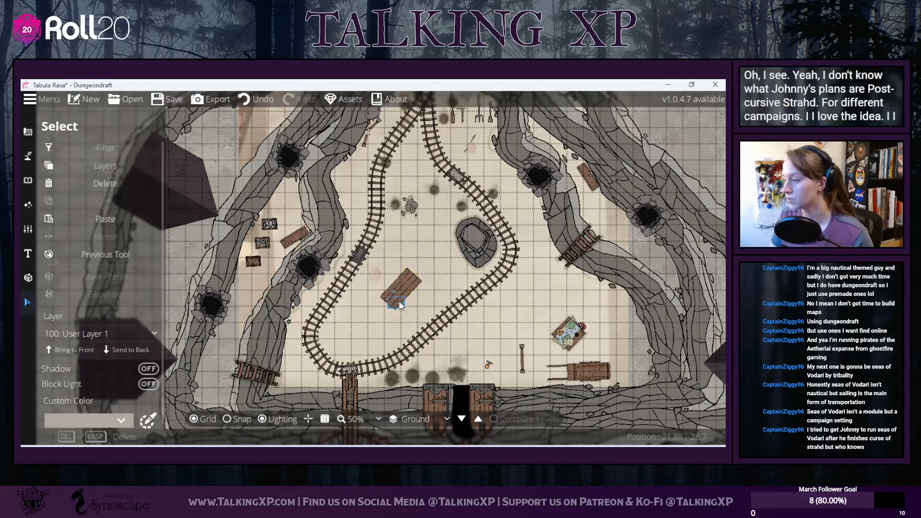
pyautogui.rightClick(398, 296)
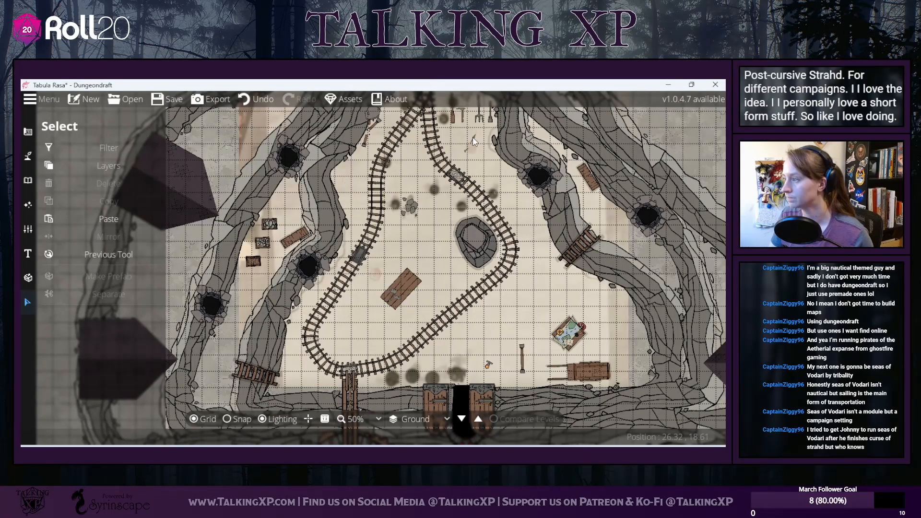
pyautogui.moveTo(475, 140); pyautogui.dragTo(408, 276)
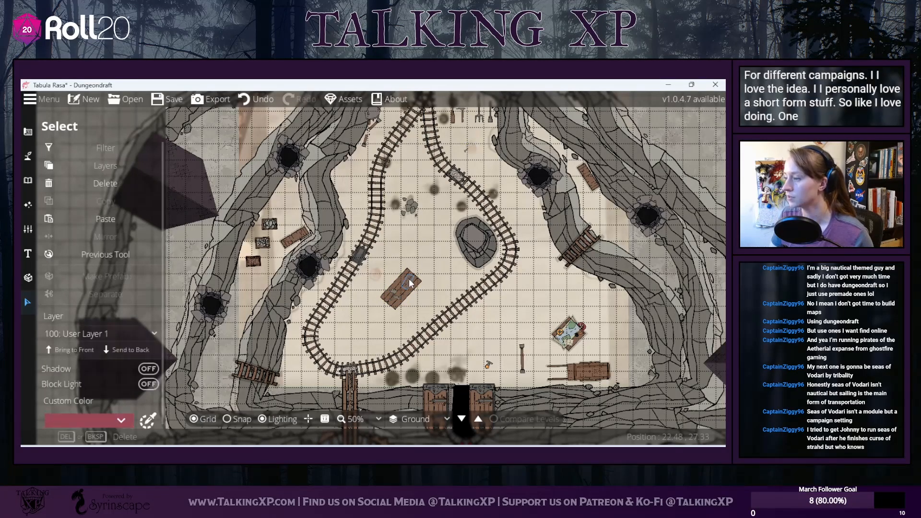
pyautogui.rightClick(407, 274)
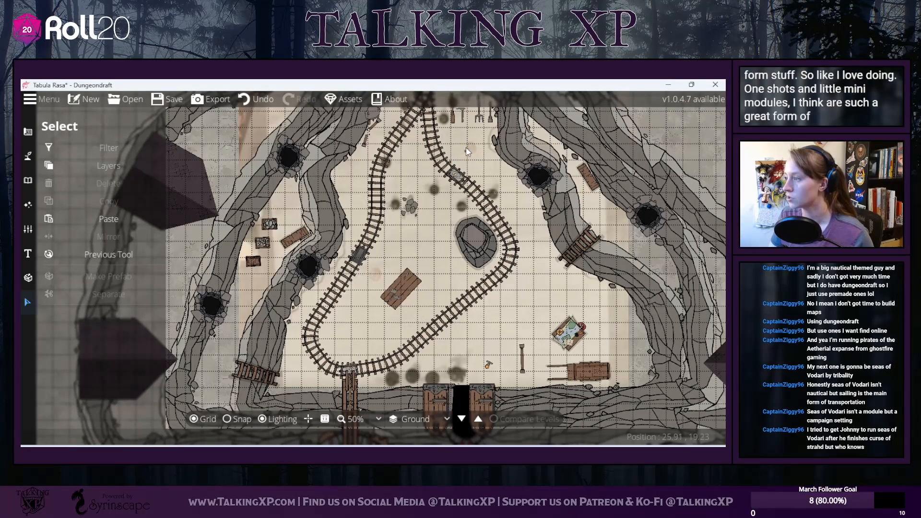
# Step: Move the small nail from the cluster near the tunnel onto the plank table's northeast end, beside the long pointed tool
pyautogui.click(467, 148)
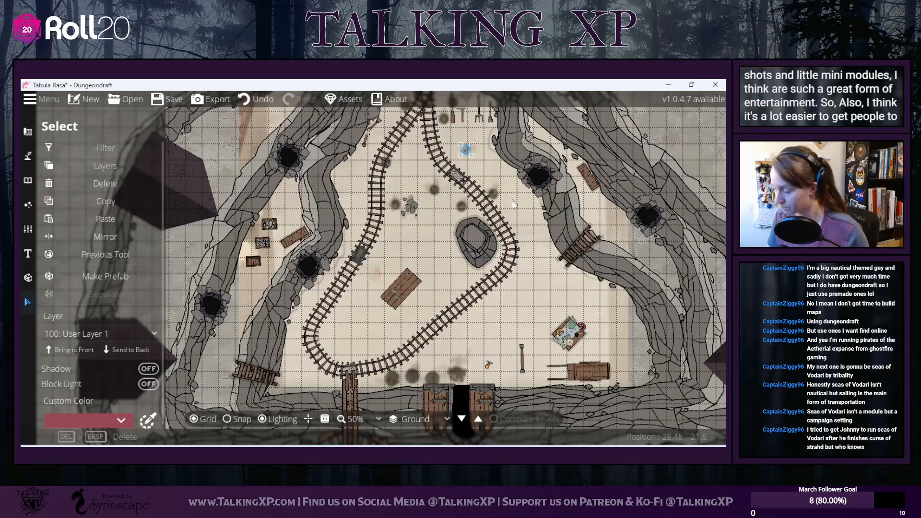
pyautogui.click(512, 164)
pyautogui.moveTo(467, 149); pyautogui.dragTo(410, 283)
pyautogui.rightClick(410, 282)
pyautogui.scroll(5, 411, 284)
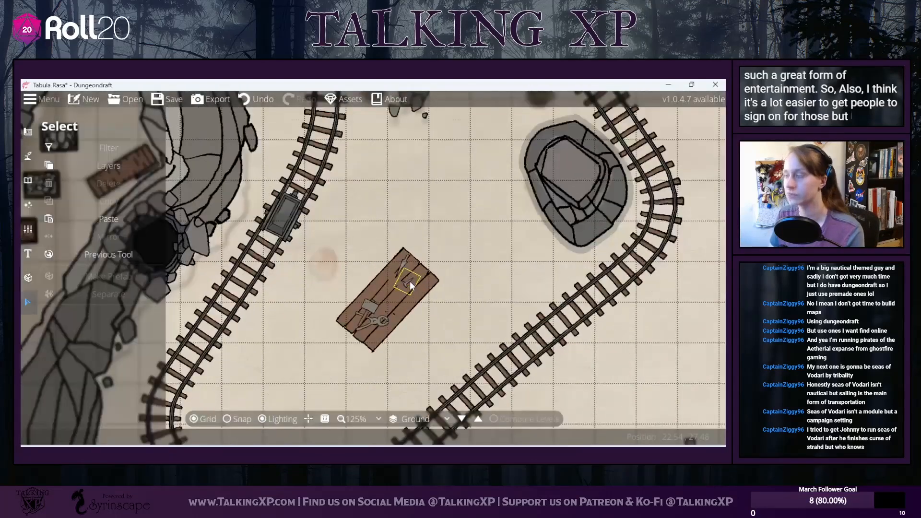
pyautogui.moveTo(405, 280); pyautogui.dragTo(418, 259)
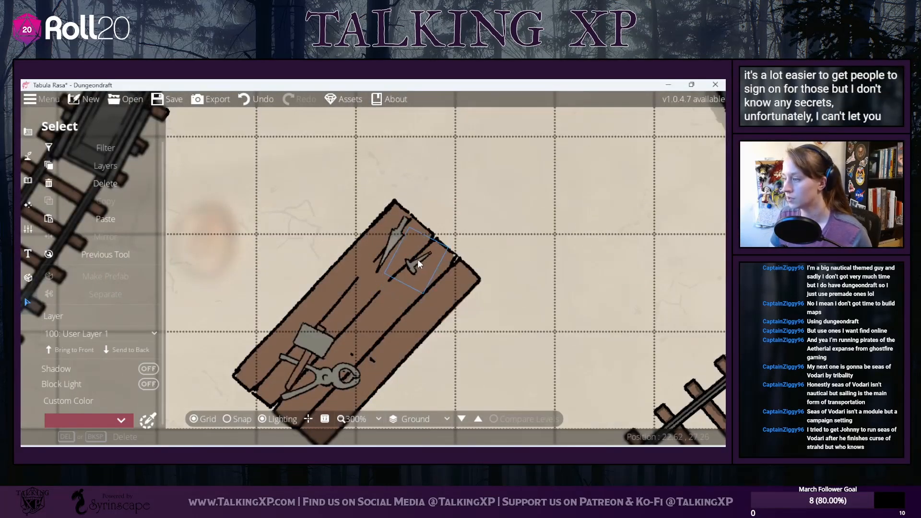
pyautogui.rightClick(418, 259)
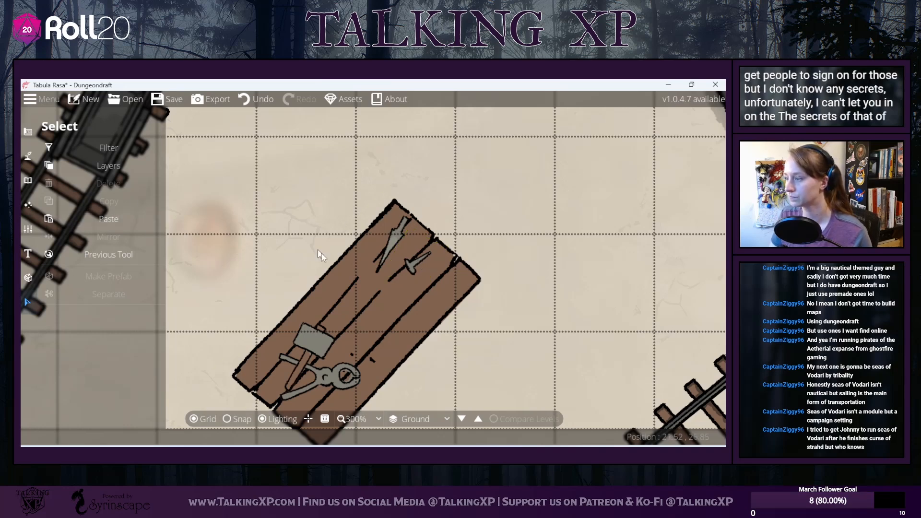
# Step: Duplicate the small nail on the plank table and arrange the copies in a tight pile at the northeast end
pyautogui.click(410, 266)
pyautogui.click(112, 219)
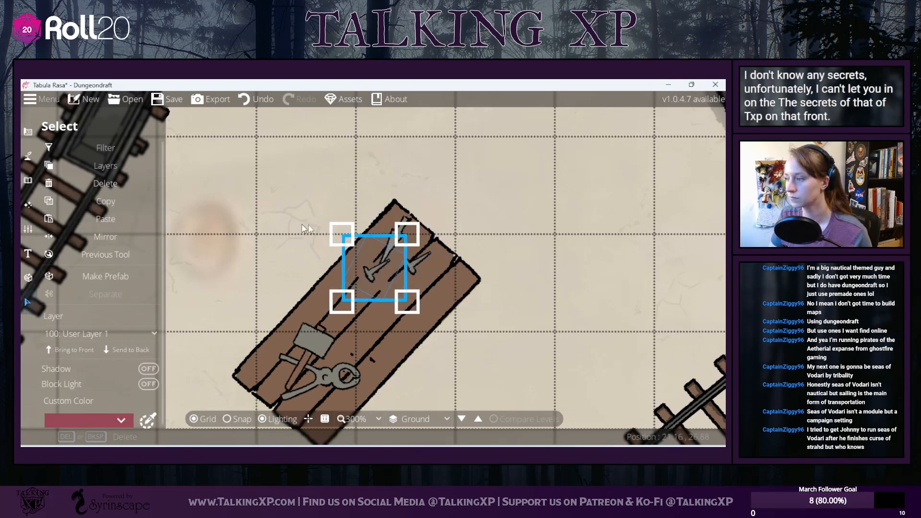
pyautogui.click(109, 221)
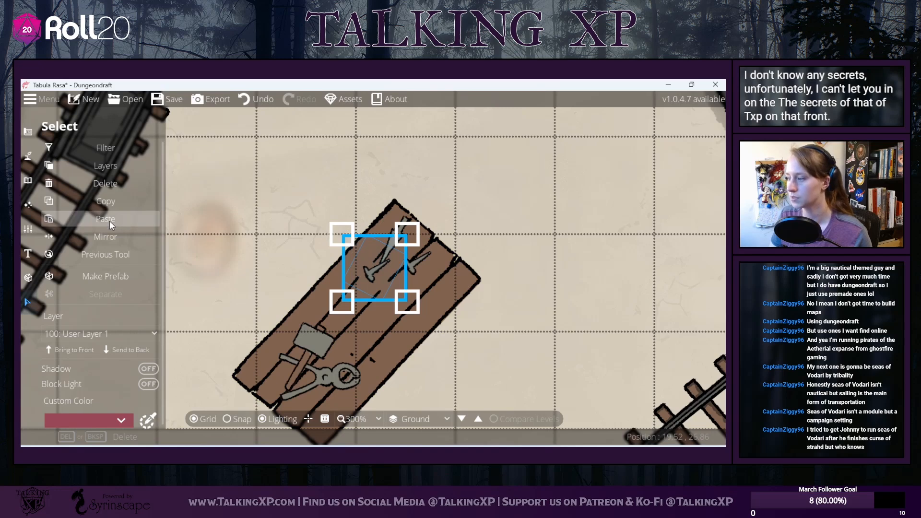
pyautogui.click(482, 220)
pyautogui.moveTo(368, 275); pyautogui.dragTo(421, 274)
pyautogui.rightClick(416, 267)
pyautogui.rightClick(421, 274)
pyautogui.moveTo(429, 270); pyautogui.dragTo(432, 266)
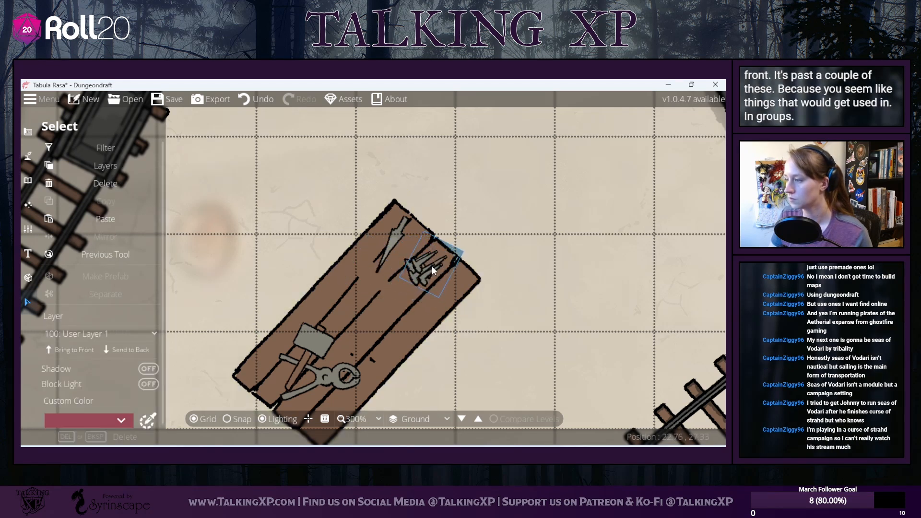
# Step: Duplicate the long pointed tool and place the copy at a slightly different angle against the original's west side
pyautogui.click(391, 237)
pyautogui.click(115, 204)
pyautogui.click(109, 219)
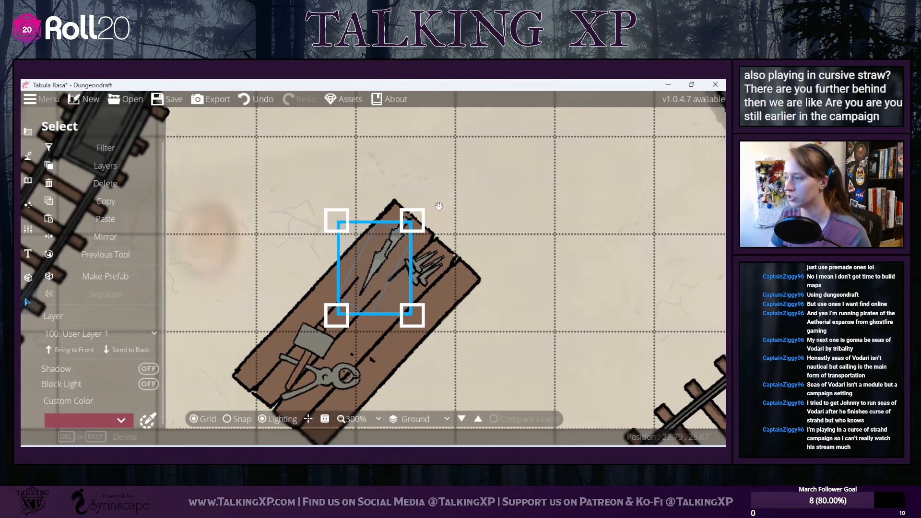
pyautogui.moveTo(412, 220); pyautogui.dragTo(399, 198)
pyautogui.click(546, 291)
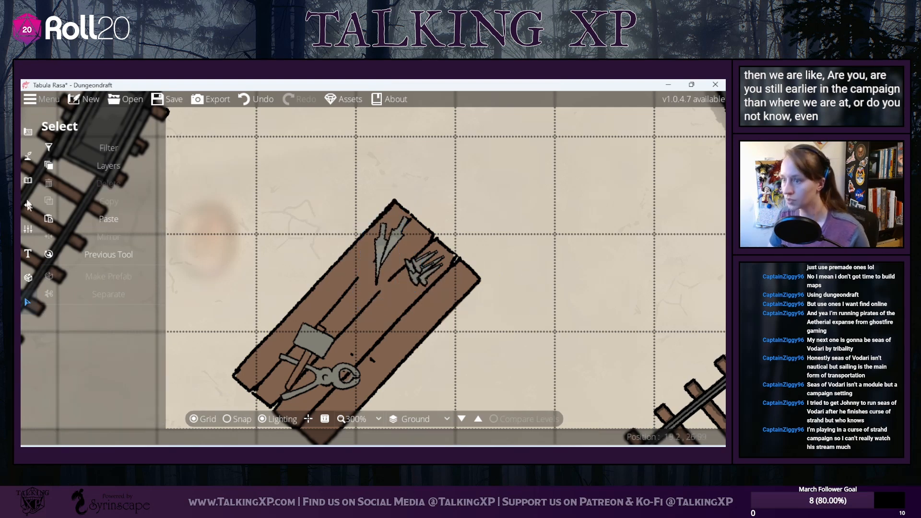
# Step: Search the object library for "crystal", choose the large leafy crystal cluster, and set the layer to 200: User Layer 2
pyautogui.click(39, 178)
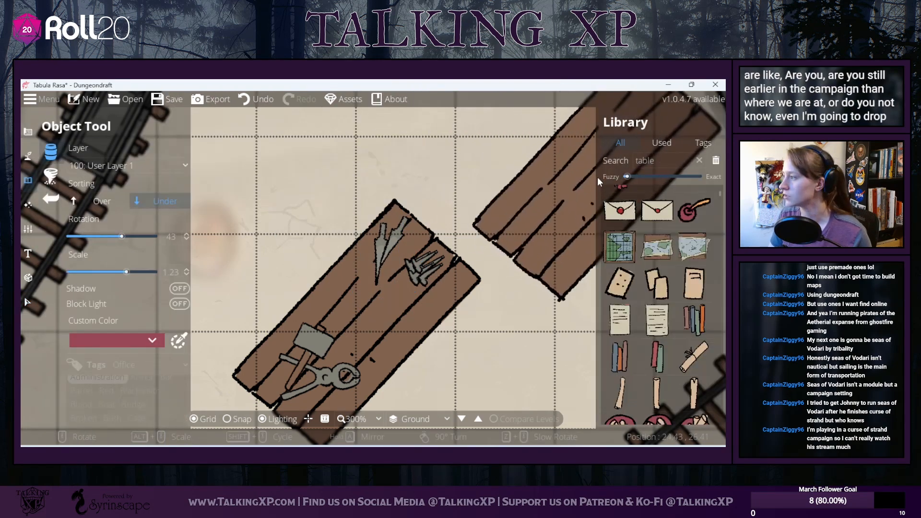
pyautogui.write('crystal')
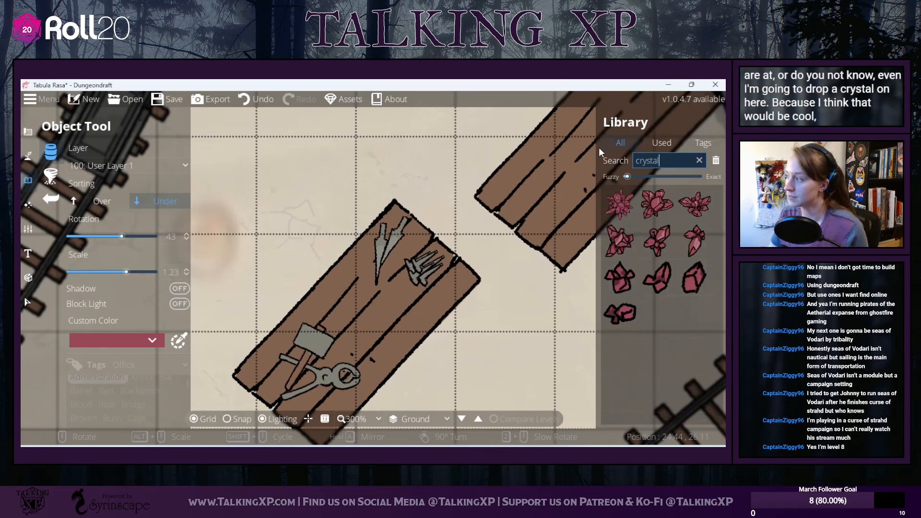
pyautogui.click(669, 192)
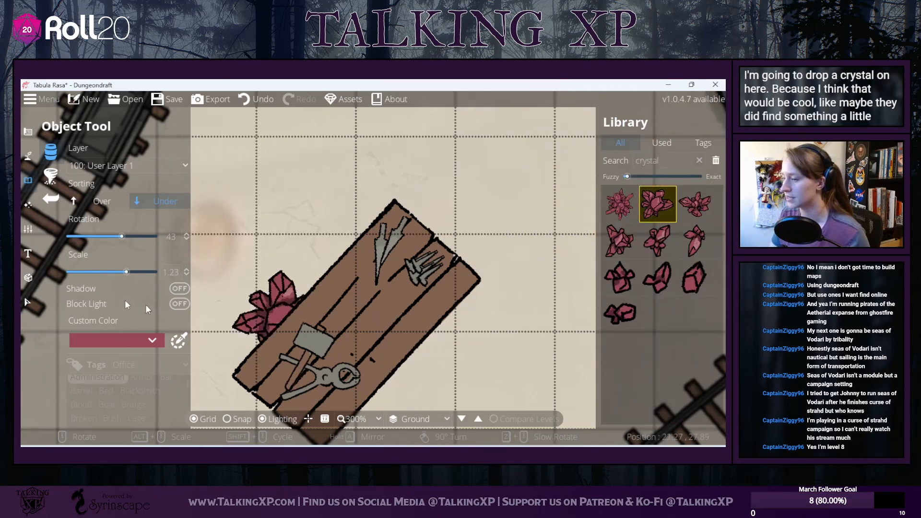
pyautogui.click(116, 165)
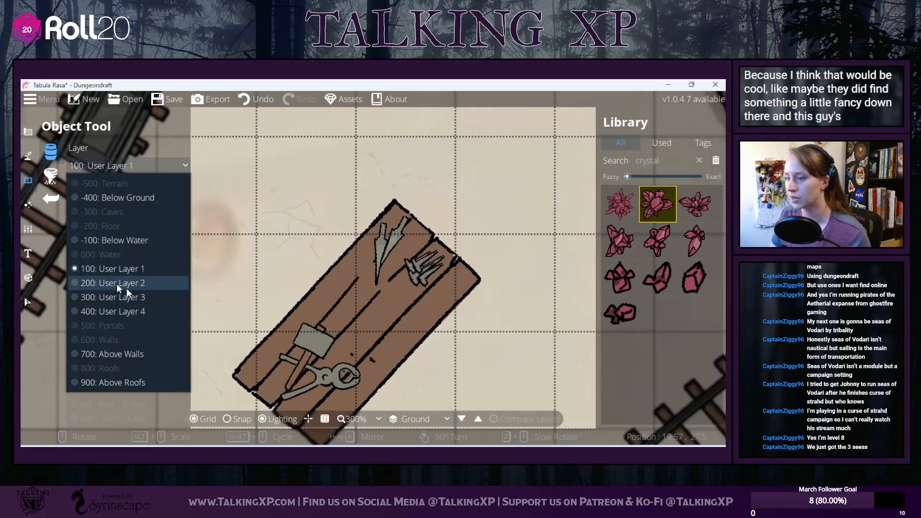
pyautogui.click(114, 284)
# Step: Set the crystal's custom color to bright orange
pyautogui.click(181, 340)
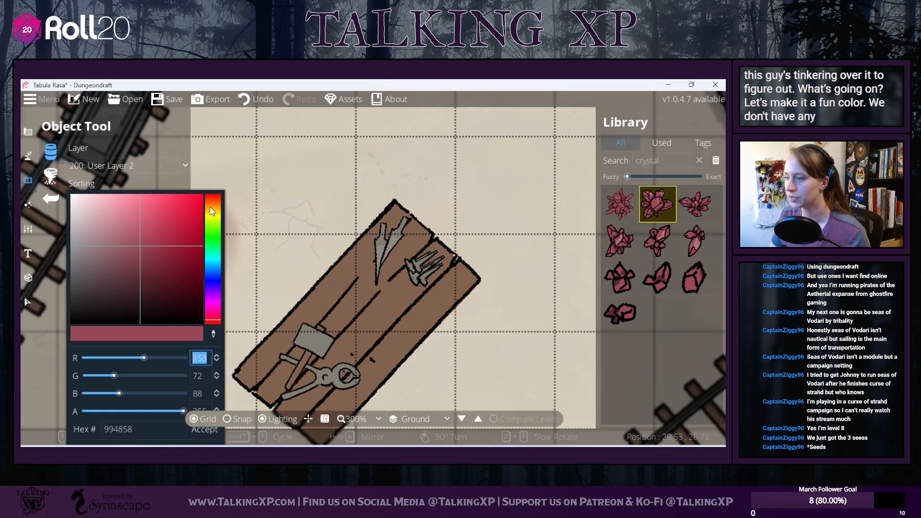
pyautogui.click(211, 210)
pyautogui.moveTo(217, 205); pyautogui.dragTo(229, 188)
pyautogui.click(206, 429)
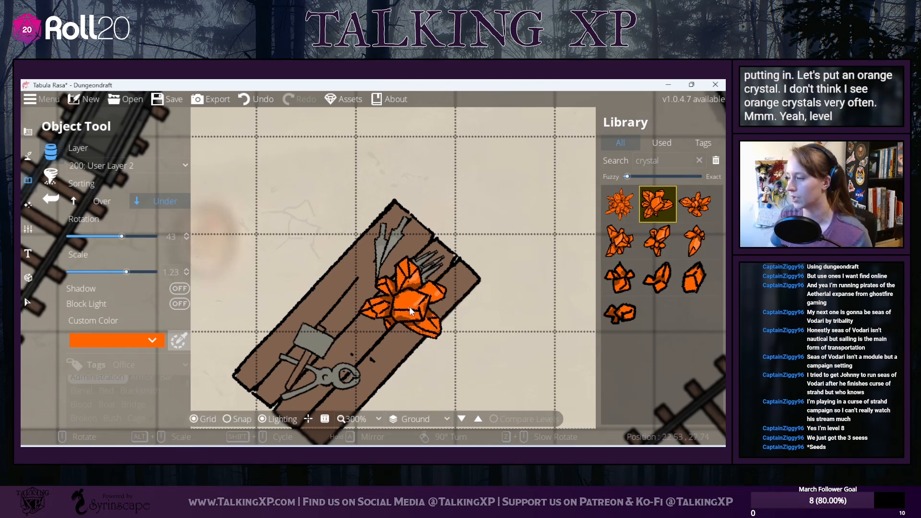
# Step: Place the orange crystal cluster beside the hammer at scale 0.83 and rotation -17, with two small crystal chips to its east
pyautogui.scroll(-4, 383, 330)
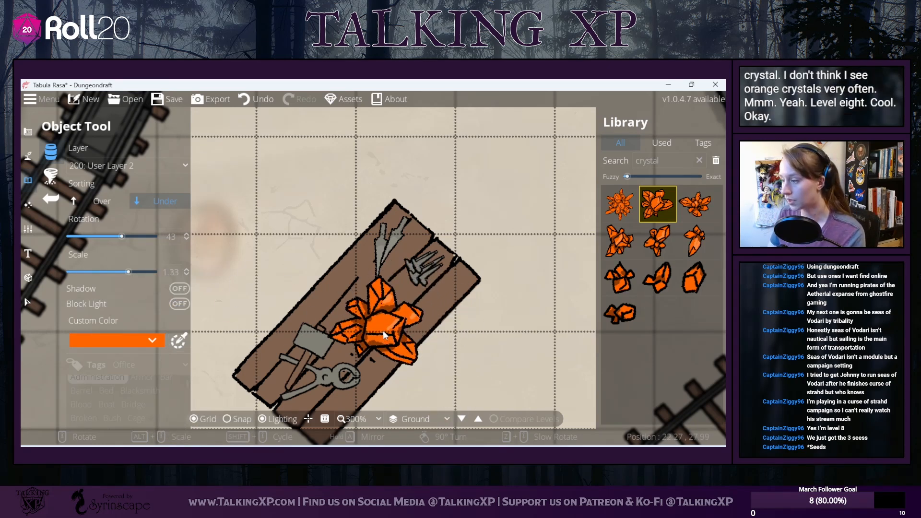
pyautogui.scroll(-4, 383, 330)
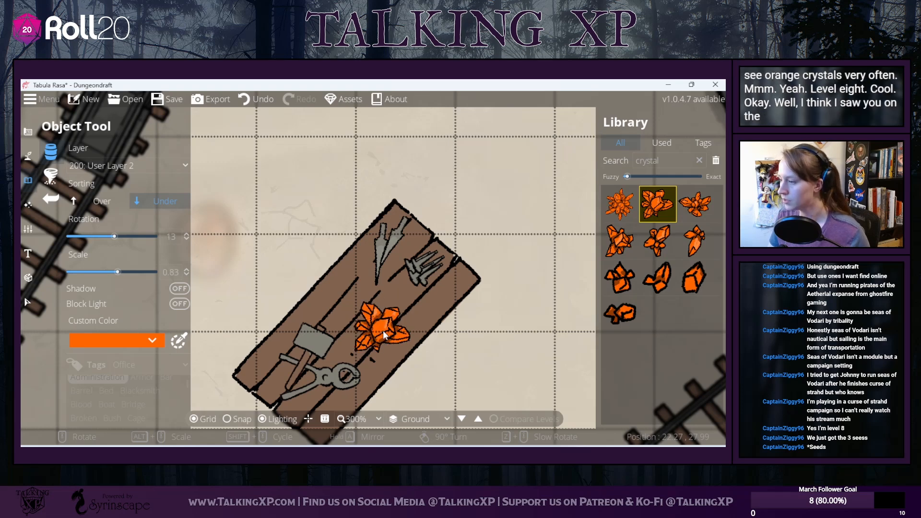
pyautogui.click(390, 331)
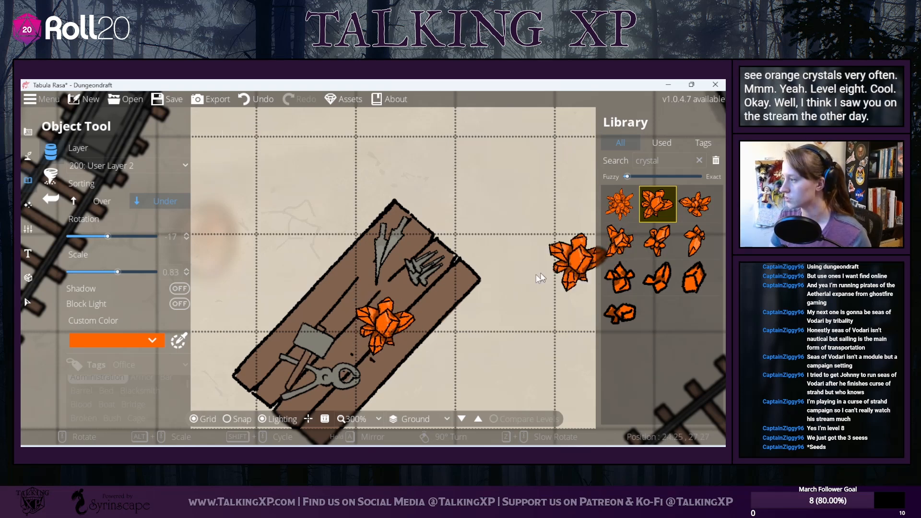
pyautogui.click(257, 99)
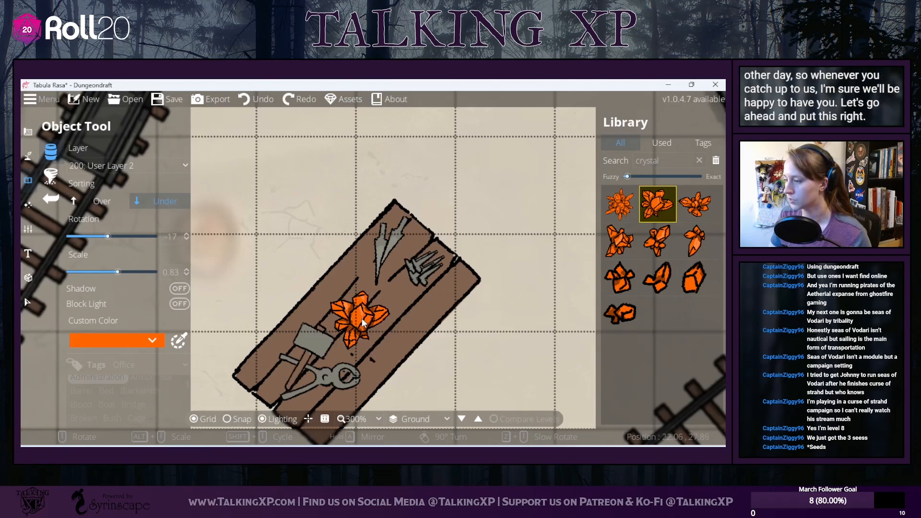
pyautogui.click(361, 321)
pyautogui.click(695, 278)
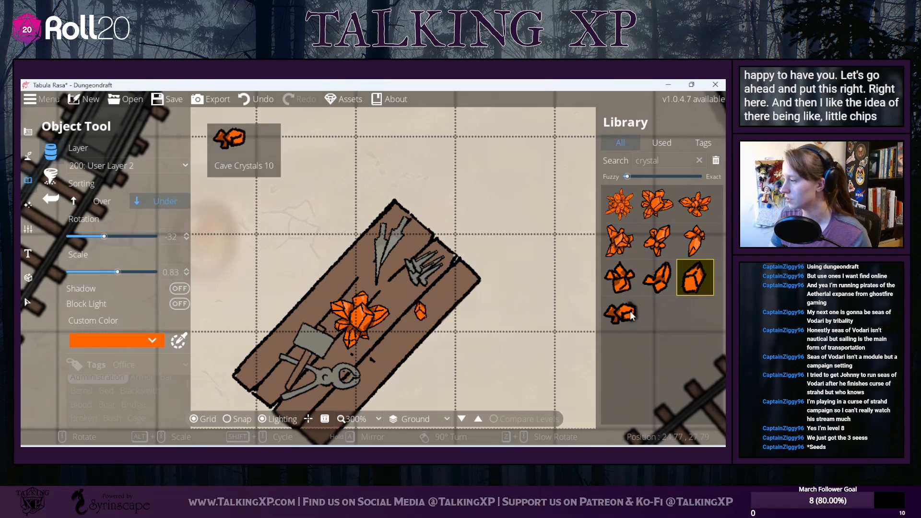
pyautogui.click(658, 277)
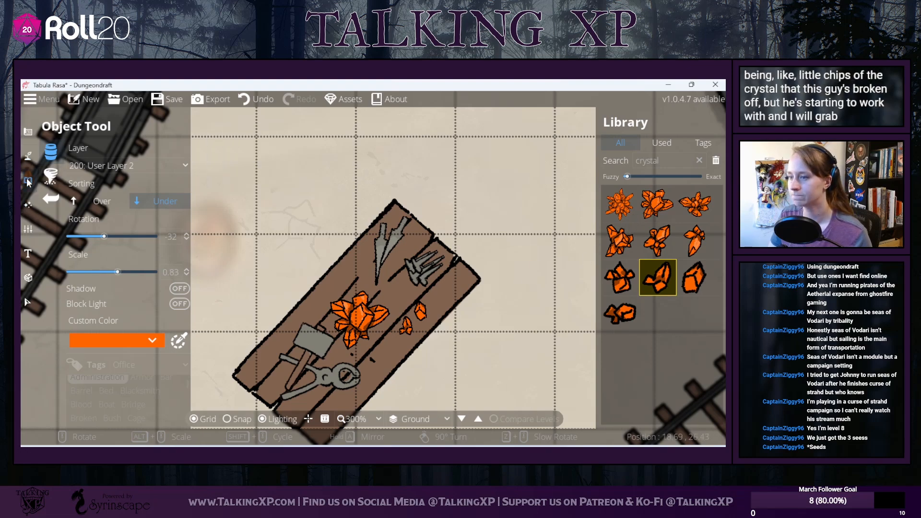
# Step: Search the object library for "cloth" and choose the flat rectangular cloth
pyautogui.click(28, 182)
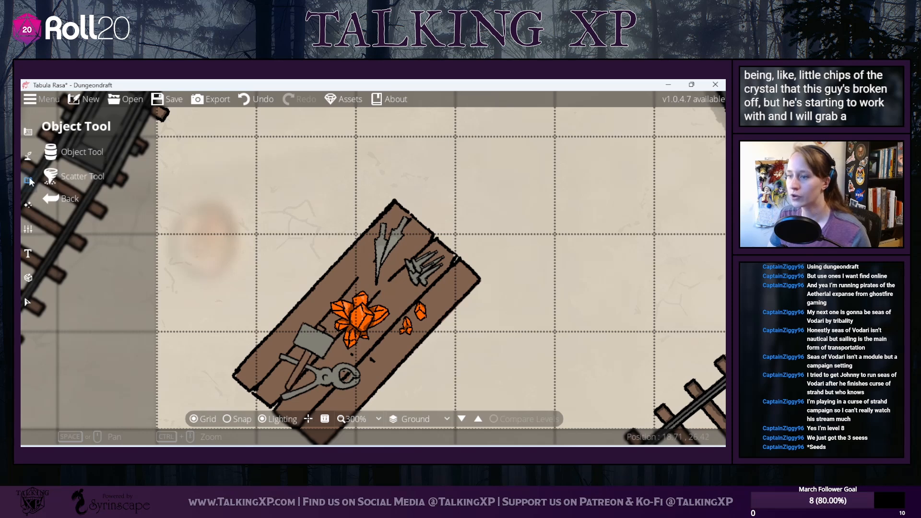
pyautogui.click(50, 154)
pyautogui.doubleClick(643, 161)
pyautogui.write('c')
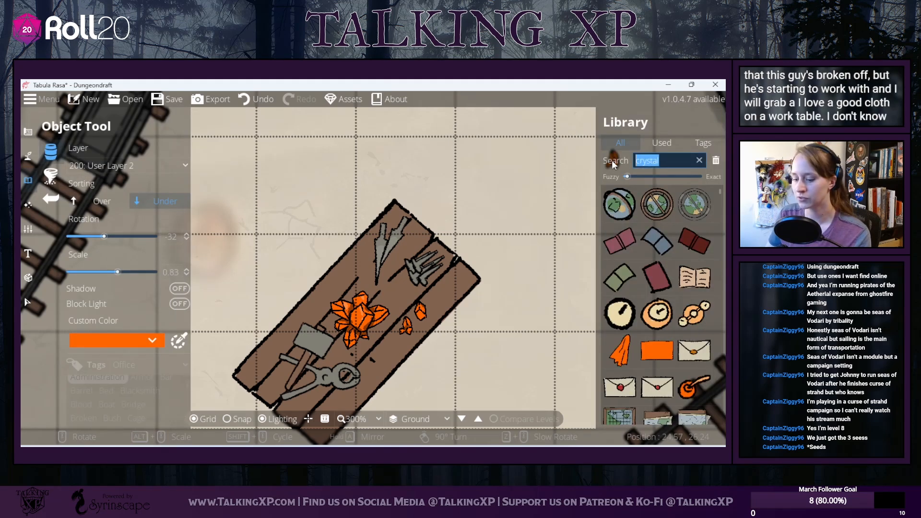
pyautogui.write('loth')
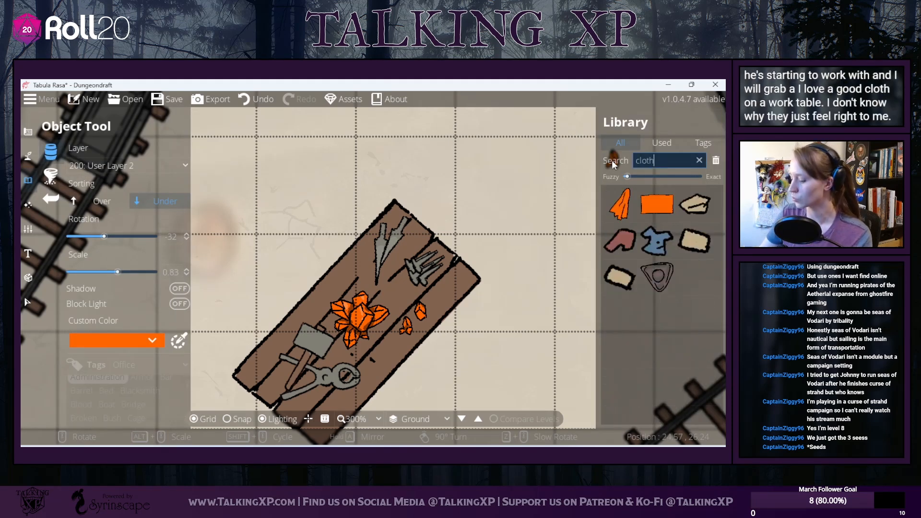
pyautogui.click(670, 210)
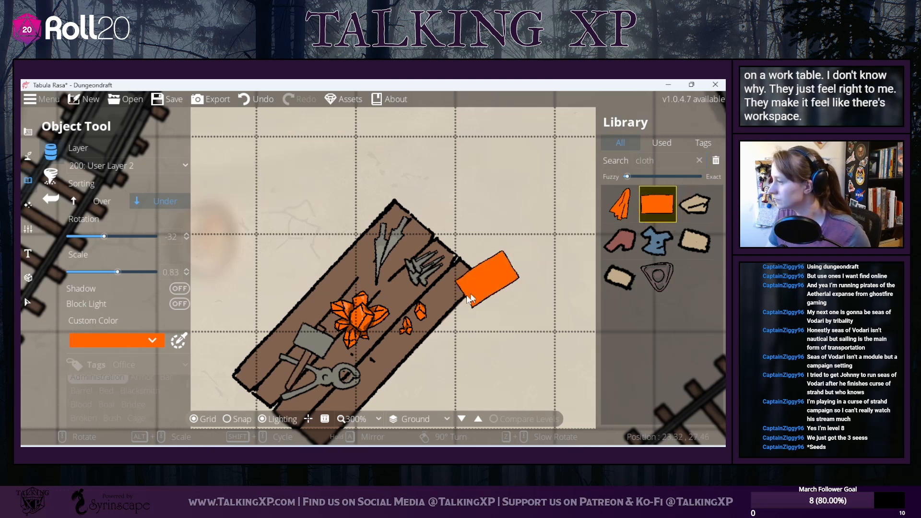
# Step: Set the cloth's rotation to -47 and its custom color to the pale blue-white e9ebfd
pyautogui.scroll(-1, 403, 326)
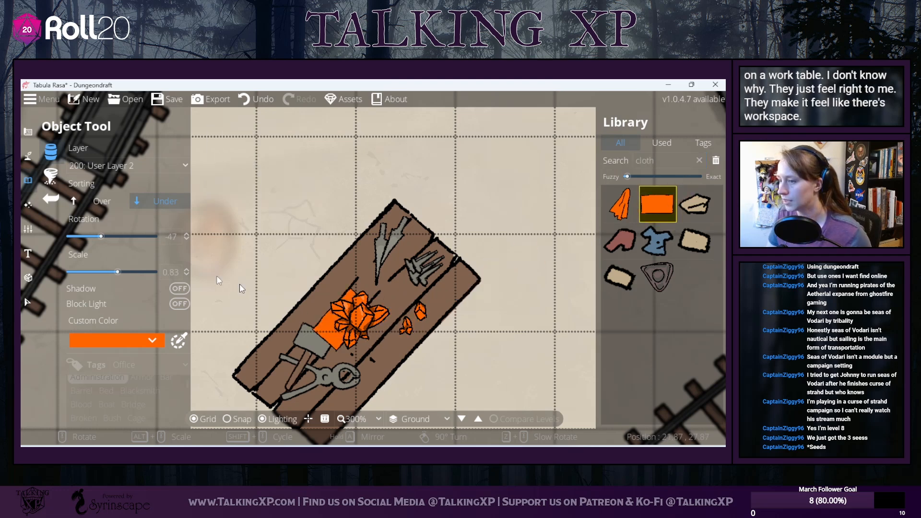
pyautogui.click(158, 340)
pyautogui.moveTo(112, 195); pyautogui.dragTo(110, 203)
pyautogui.moveTo(210, 221); pyautogui.dragTo(211, 278)
pyautogui.moveTo(104, 207); pyautogui.dragTo(89, 195)
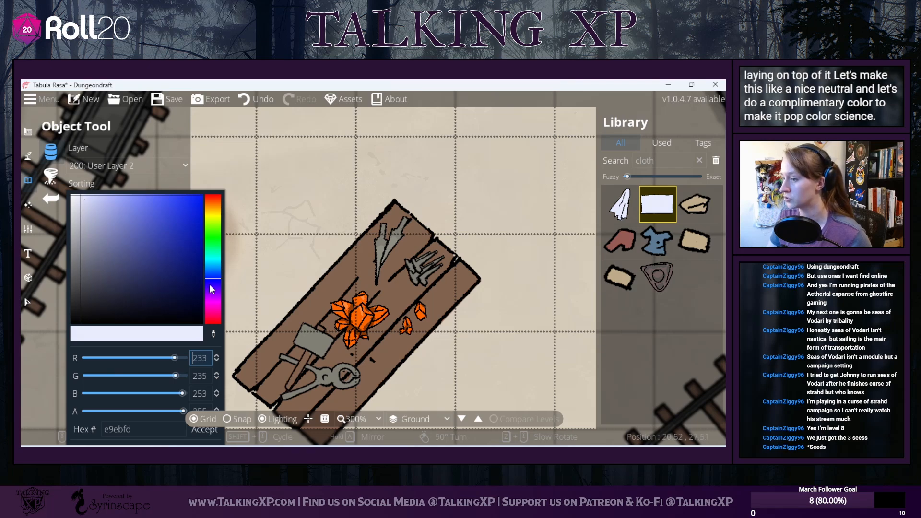
pyautogui.click(206, 430)
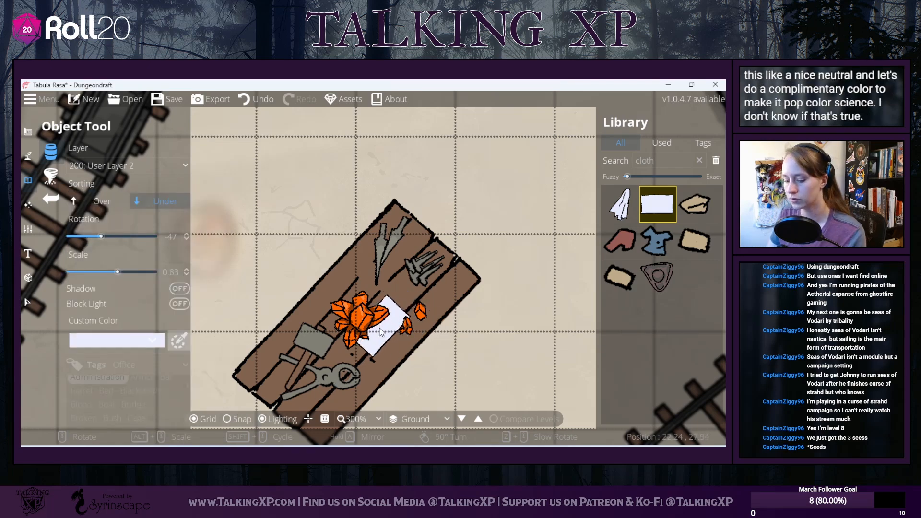
# Step: Scale the cloth to 0.93 and place it on the plank table underneath the two orange crystal chips
pyautogui.scroll(9, 381, 331)
pyautogui.scroll(4, 382, 331)
pyautogui.scroll(-5, 375, 326)
pyautogui.scroll(1, 392, 327)
pyautogui.scroll(-7, 393, 328)
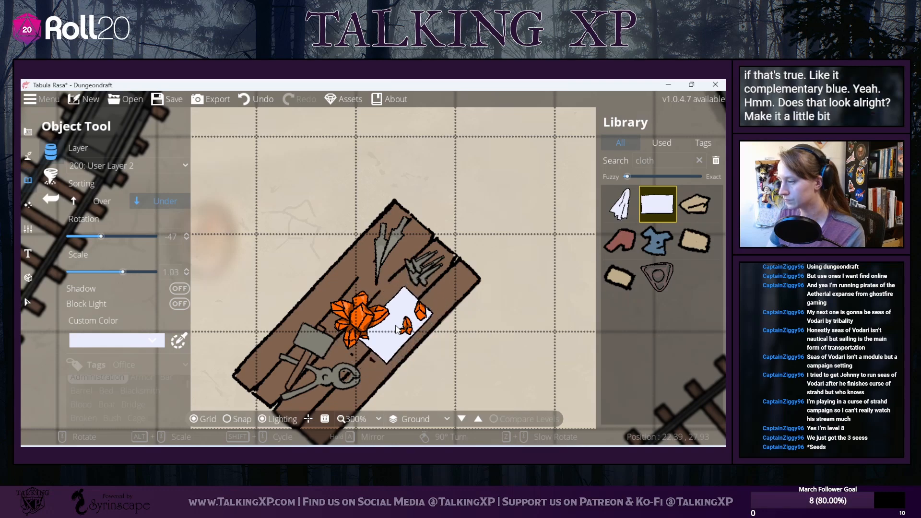
pyautogui.scroll(-2, 401, 327)
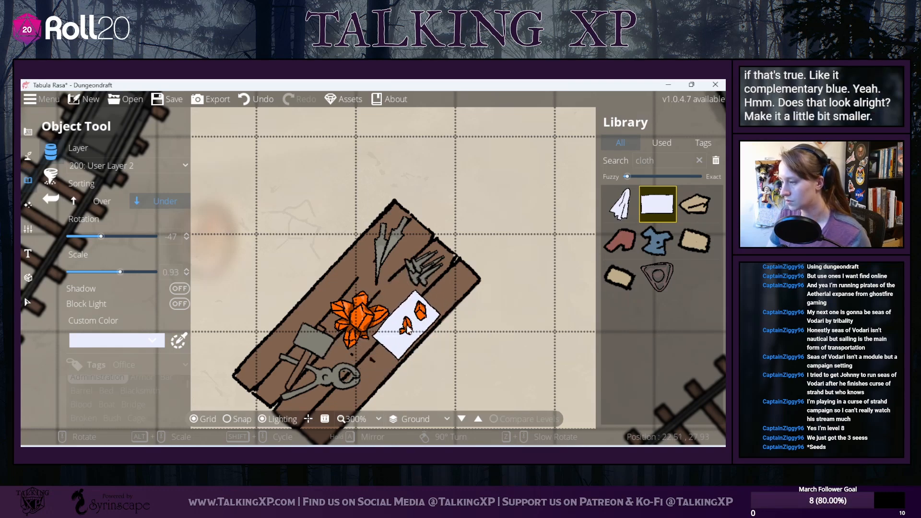
pyautogui.click(407, 334)
pyautogui.click(27, 302)
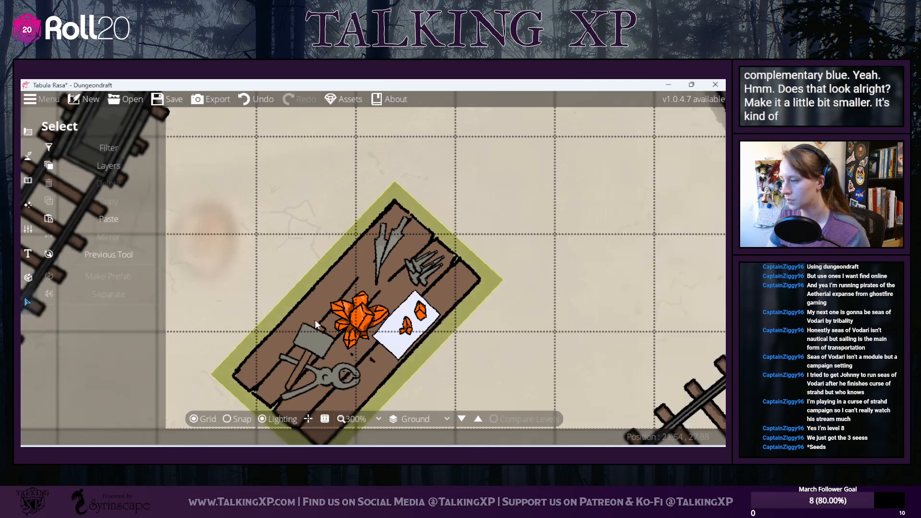
# Step: Bring the orange crystal cluster to the front and nudge it slightly southeast against the cloth
pyautogui.click(359, 320)
pyautogui.click(59, 346)
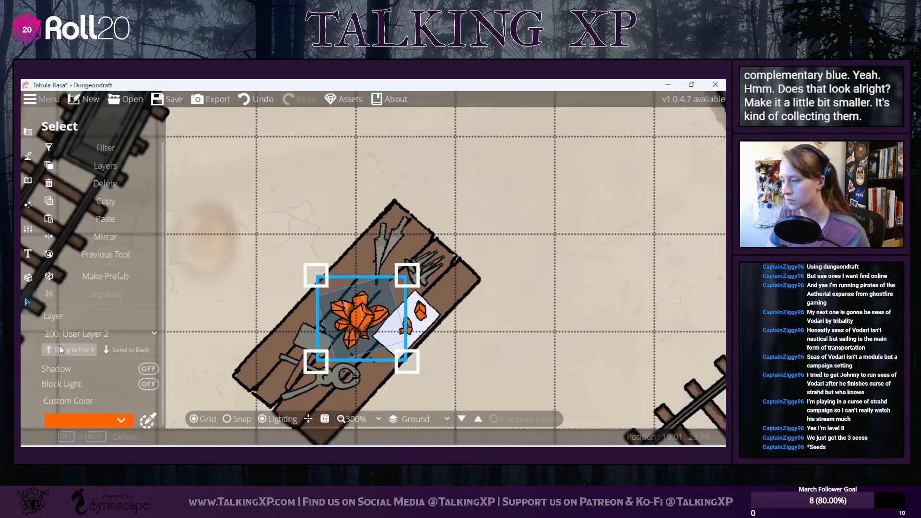
pyautogui.click(675, 352)
pyautogui.click(375, 325)
pyautogui.click(501, 331)
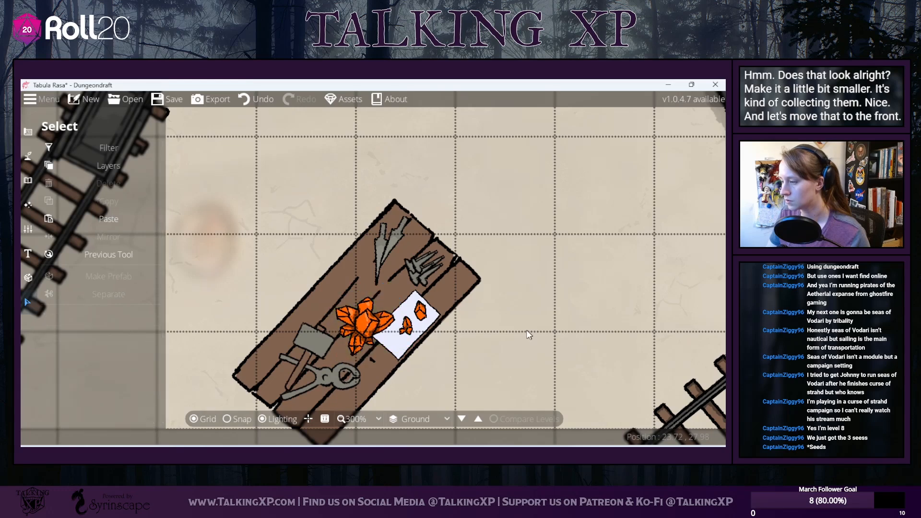
# Step: Shift the two small crystal chips slightly northwest on the pale cloth
pyautogui.moveTo(419, 314); pyautogui.dragTo(406, 321)
pyautogui.click(408, 326)
pyautogui.click(504, 360)
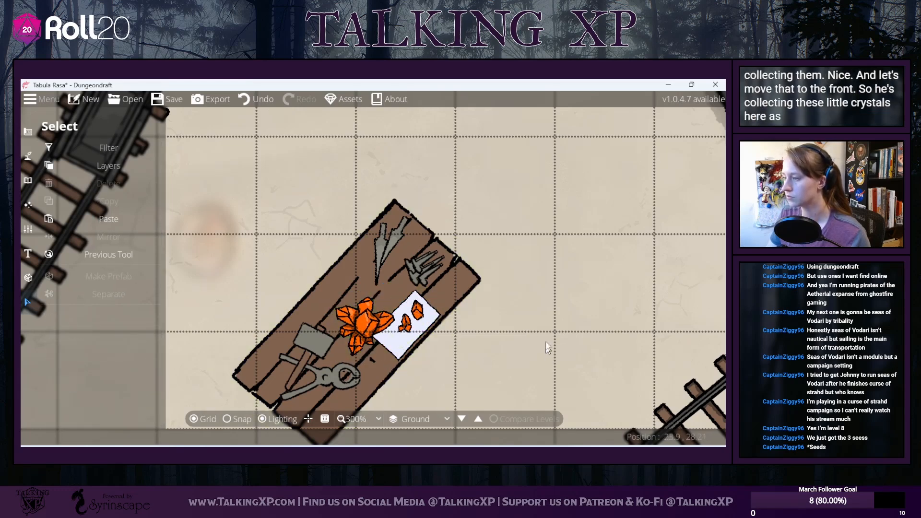
# Step: Rotate the pliers so the handles point southeast, shrink them, and place them just south of the crystal cluster
pyautogui.moveTo(547, 356); pyautogui.dragTo(537, 307)
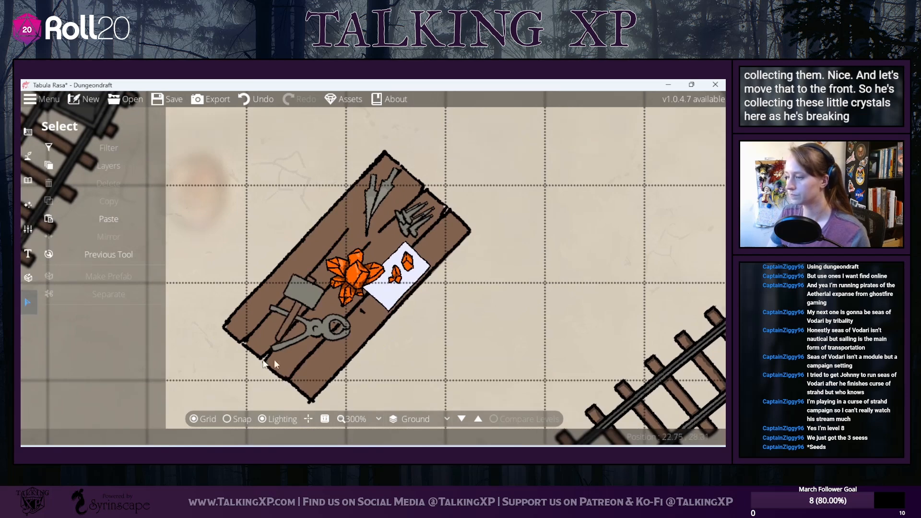
pyautogui.click(315, 332)
pyautogui.scroll(-10, 315, 331)
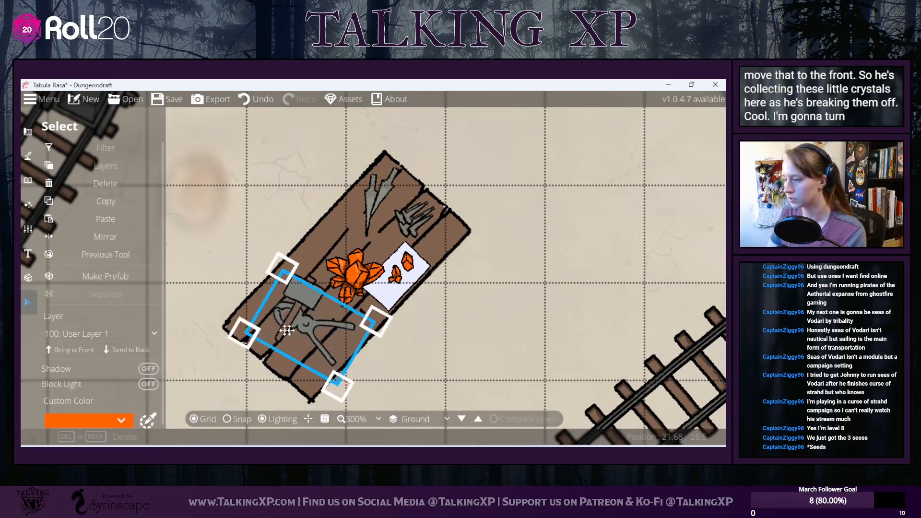
pyautogui.moveTo(253, 331); pyautogui.dragTo(299, 324)
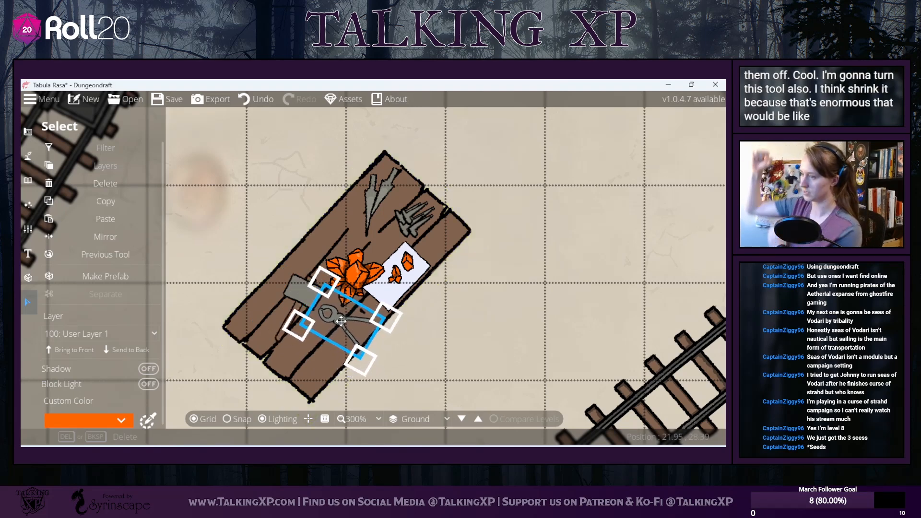
pyautogui.click(202, 207)
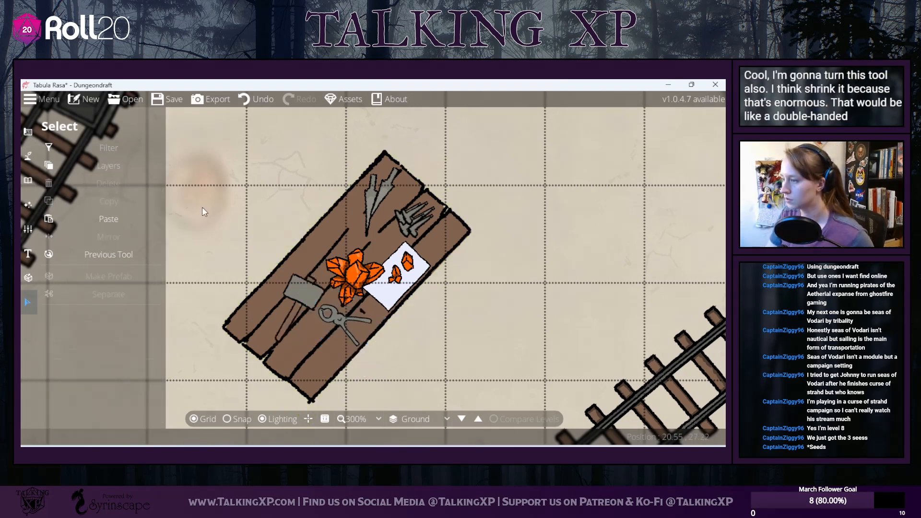
# Step: Move one chisel from the table's north end down beside the crystal cluster, shrink it, and assign it to User Layer 2
pyautogui.click(373, 202)
pyautogui.moveTo(373, 202); pyautogui.dragTo(369, 321)
pyautogui.click(93, 347)
pyautogui.scroll(-8, 366, 352)
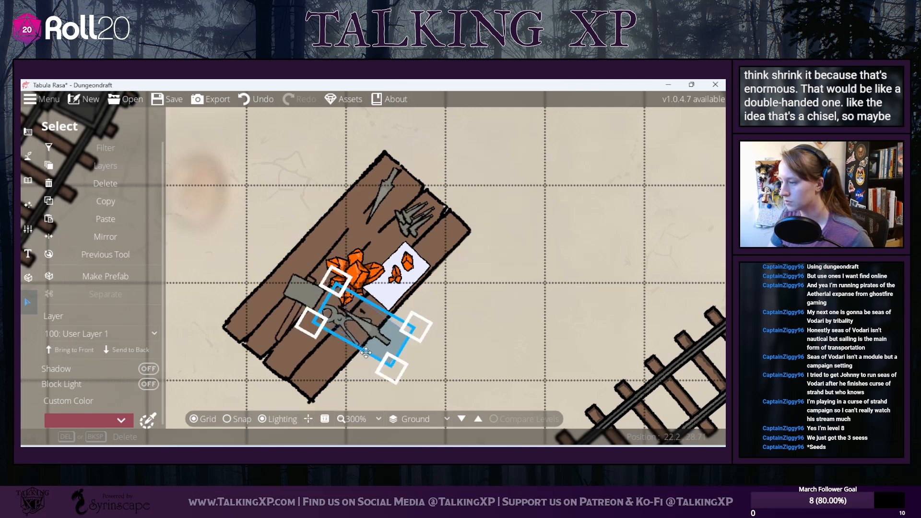
pyautogui.moveTo(411, 328); pyautogui.dragTo(378, 301)
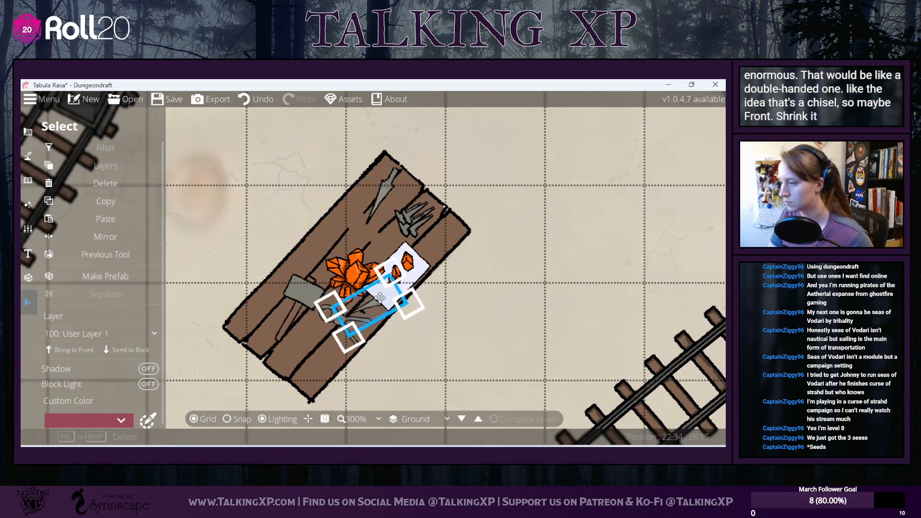
pyautogui.click(101, 334)
pyautogui.click(96, 341)
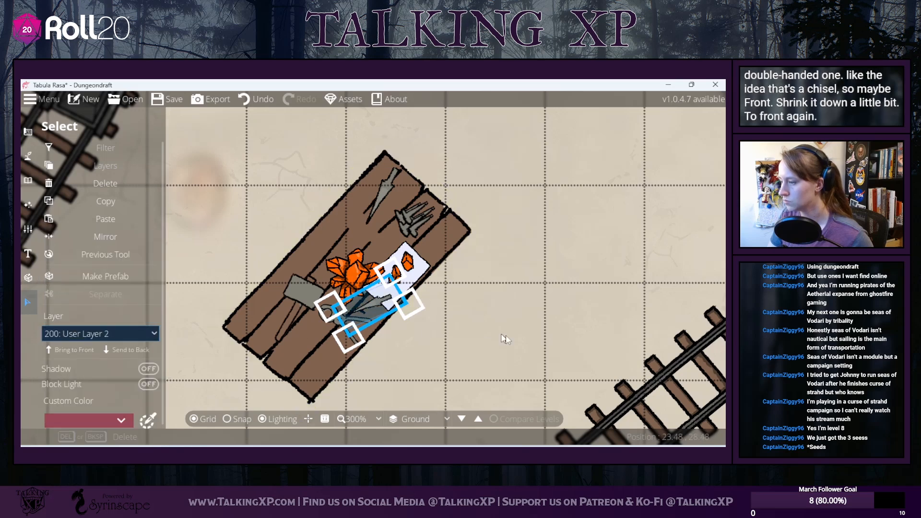
# Step: Rotate and position the chisel so its tip looks stuck into the orange crystal cluster
pyautogui.click(381, 307)
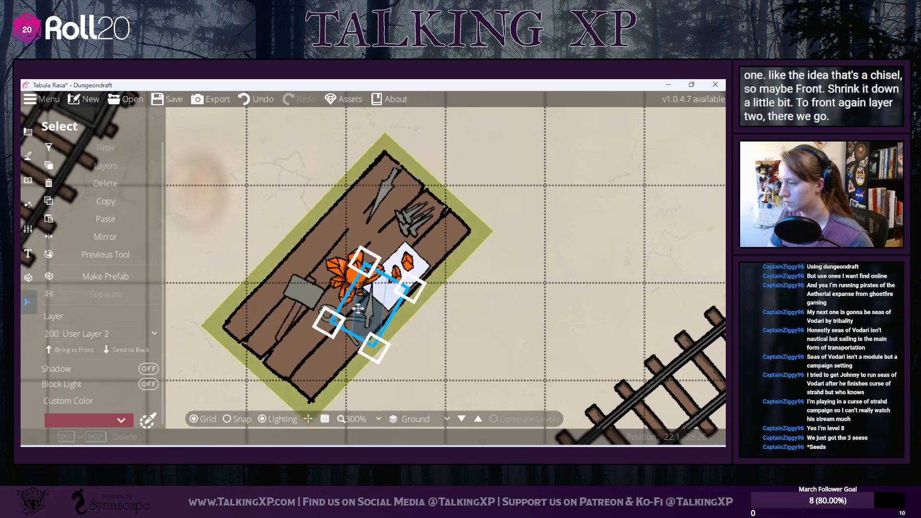
pyautogui.moveTo(376, 311)
pyautogui.mouseDown()
pyautogui.moveTo(348, 313)
pyautogui.moveTo(359, 313)
pyautogui.mouseUp()
pyautogui.scroll(2, 359, 313)
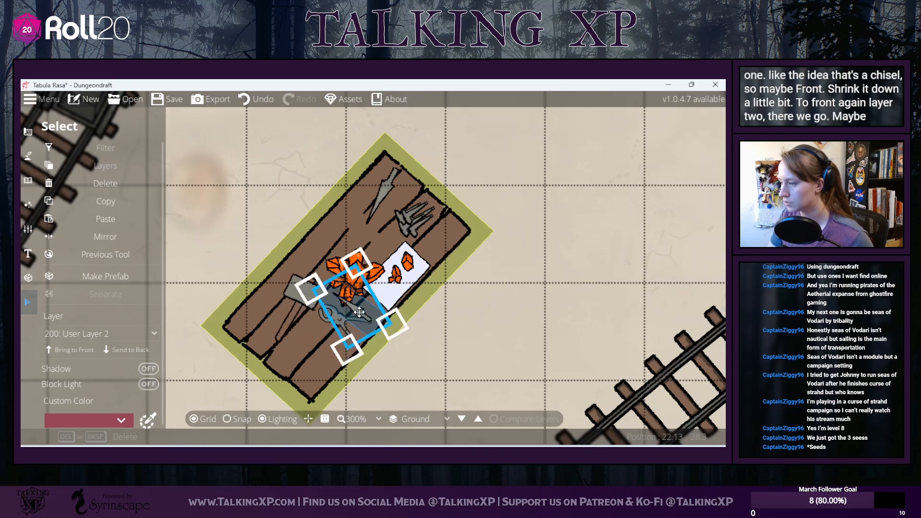
pyautogui.scroll(3, 359, 312)
pyautogui.click(490, 316)
# Step: Shrink the hammer, turn its handle toward the southeast, and place it just southwest of the pliers
pyautogui.click(302, 285)
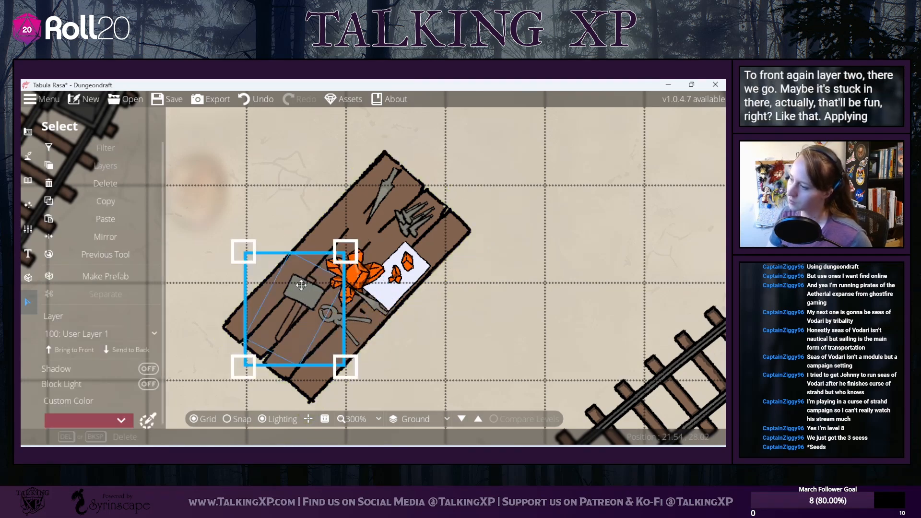
pyautogui.moveTo(275, 234); pyautogui.dragTo(213, 313)
pyautogui.moveTo(260, 235); pyautogui.dragTo(288, 281)
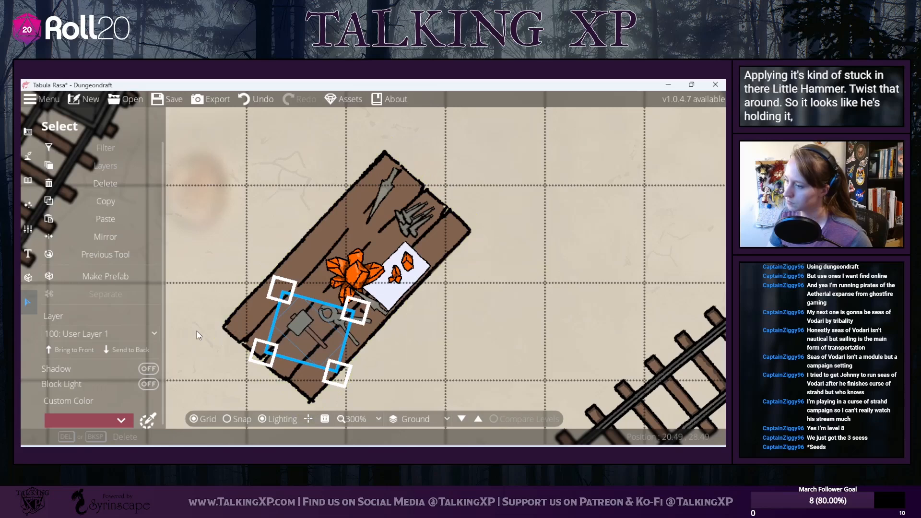
pyautogui.click(255, 256)
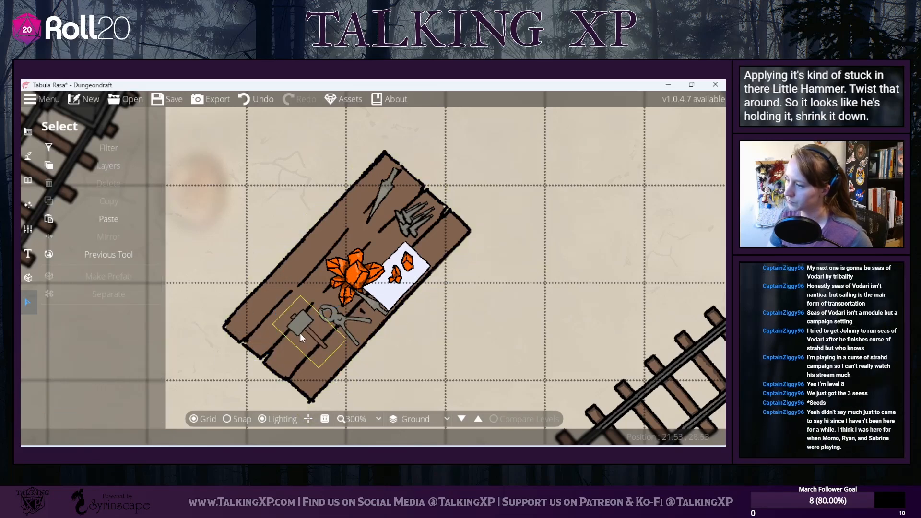
# Step: Swap the hammer and pliers, placing the hammer next to the chisel with its handle turned east and the pliers southwest of it
pyautogui.moveTo(333, 314); pyautogui.dragTo(353, 322)
pyautogui.click(335, 323)
pyautogui.scroll(2, 354, 325)
pyautogui.scroll(-2, 353, 322)
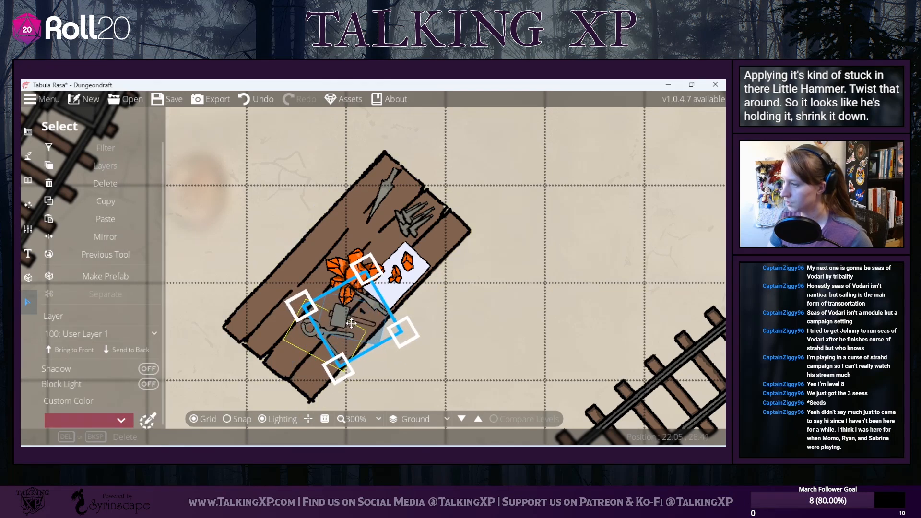
pyautogui.click(505, 344)
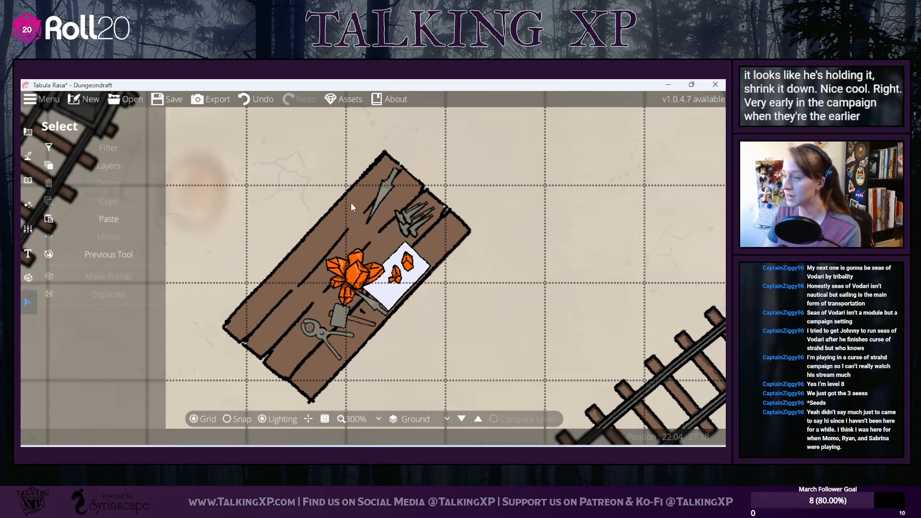
# Step: Review the courtyard from the work table along the mine track to the northern tool corner and back to the map table
pyautogui.scroll(-8, 351, 204)
pyautogui.scroll(2, 466, 281)
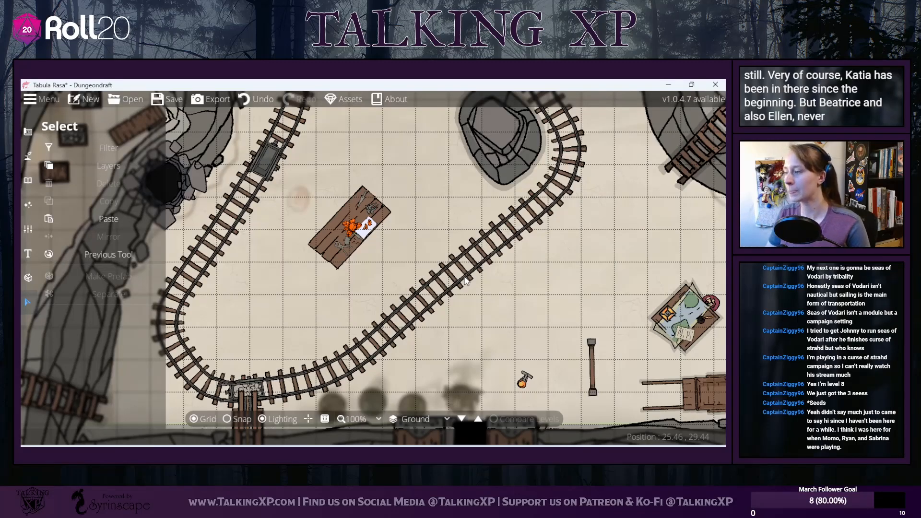
pyautogui.moveTo(477, 194); pyautogui.dragTo(512, 299)
pyautogui.moveTo(437, 239); pyautogui.dragTo(432, 293)
pyautogui.moveTo(460, 227); pyautogui.dragTo(454, 371)
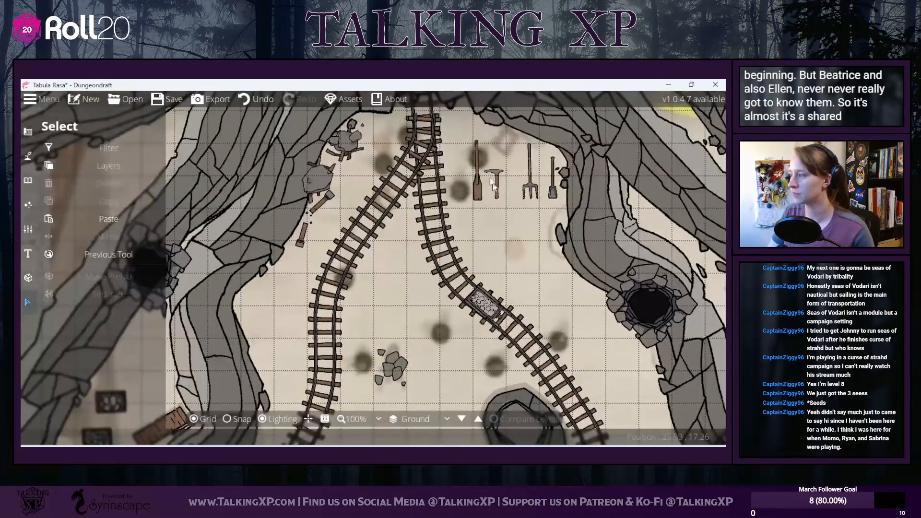
pyautogui.moveTo(385, 307); pyautogui.dragTo(358, 183)
pyautogui.moveTo(525, 373); pyautogui.dragTo(428, 189)
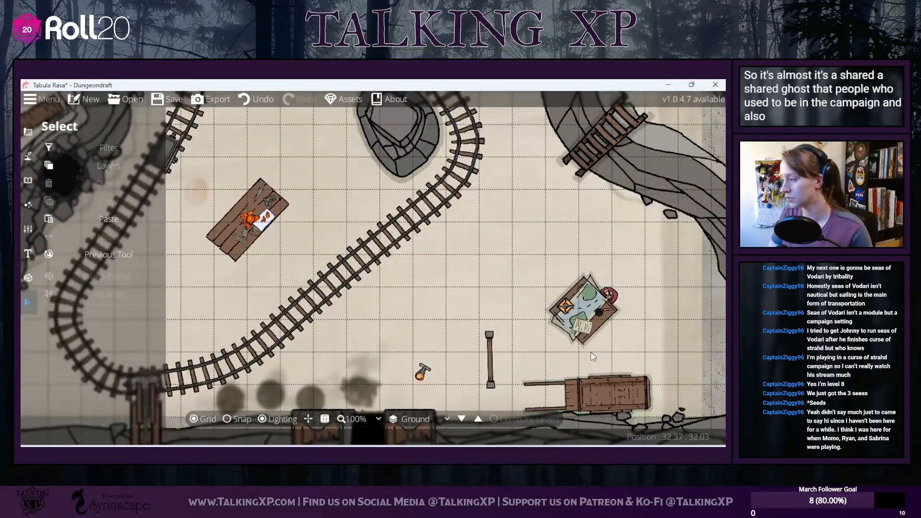
pyautogui.moveTo(591, 356); pyautogui.dragTo(597, 296)
# Step: Rotate the map-covered table clockwise and move it farther east, and shift the handcart slightly west along the south wall
pyautogui.click(597, 261)
pyautogui.moveTo(602, 258); pyautogui.dragTo(590, 228)
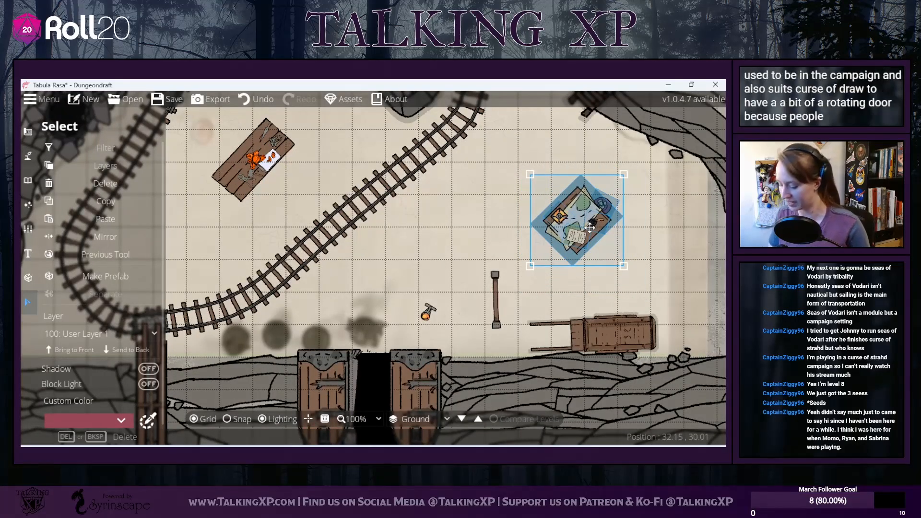
pyautogui.scroll(-2, 625, 249)
pyautogui.scroll(-2, 632, 259)
pyautogui.moveTo(647, 262); pyautogui.dragTo(516, 267)
pyautogui.scroll(2, 407, 219)
pyautogui.moveTo(441, 224); pyautogui.dragTo(507, 236)
pyautogui.scroll(-1, 459, 344)
pyautogui.scroll(-2, 457, 344)
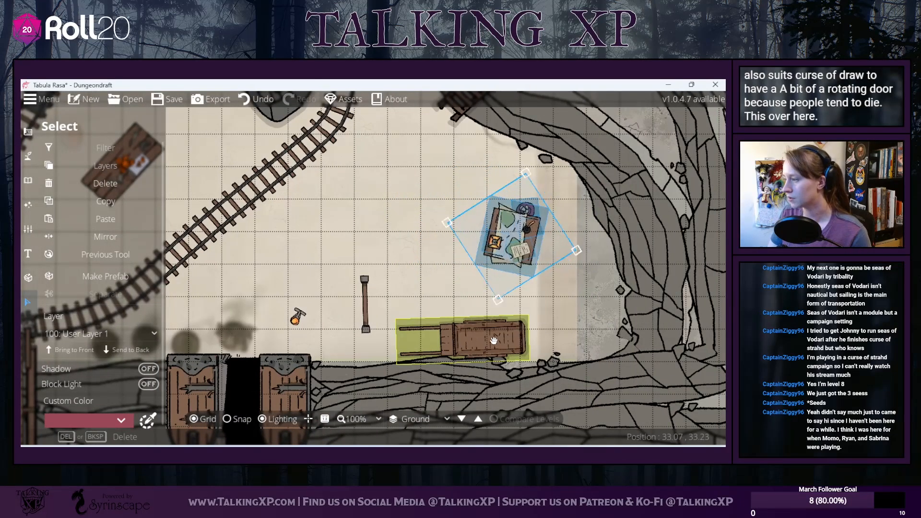
pyautogui.press('Escape')
pyautogui.moveTo(484, 353); pyautogui.dragTo(458, 356)
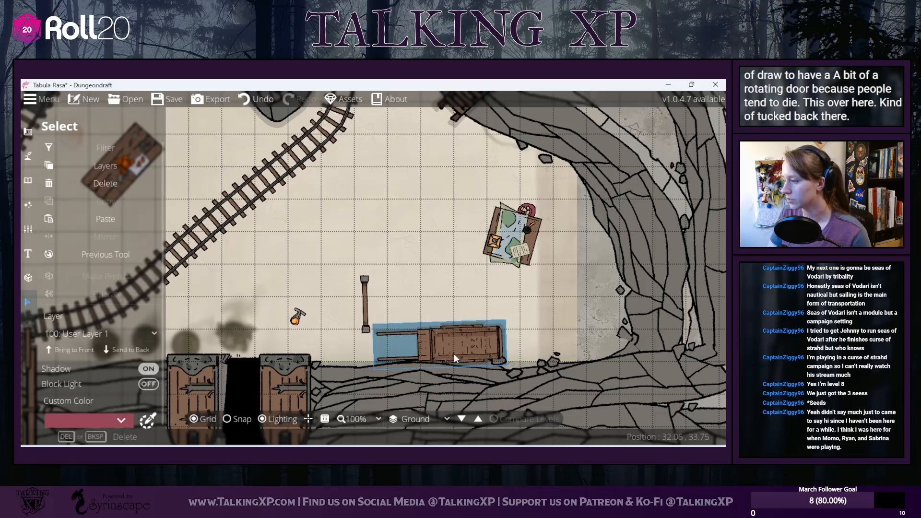
# Step: Move the small orange item from near the gate out of the courtyard to the ground beyond the northeast wall
pyautogui.moveTo(294, 318); pyautogui.dragTo(234, 220)
pyautogui.scroll(-1, 236, 221)
pyautogui.scroll(-4, 262, 241)
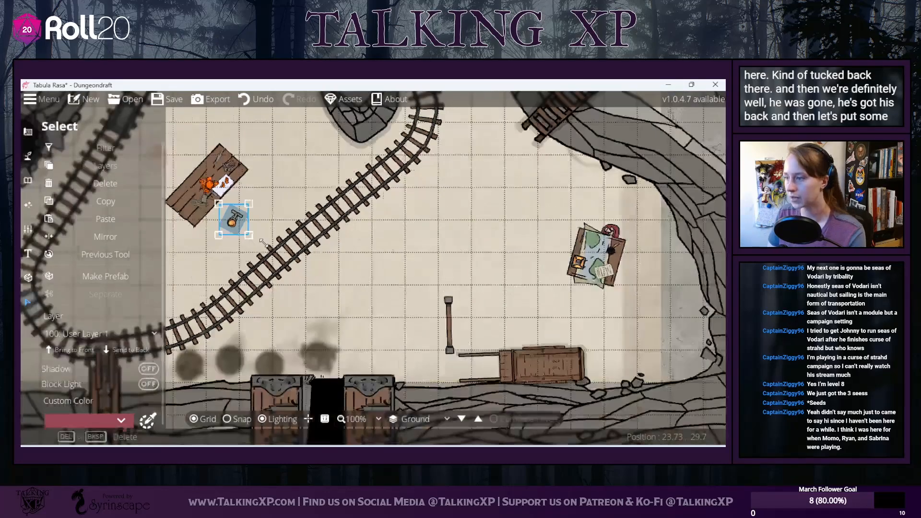
pyautogui.scroll(1, 288, 216)
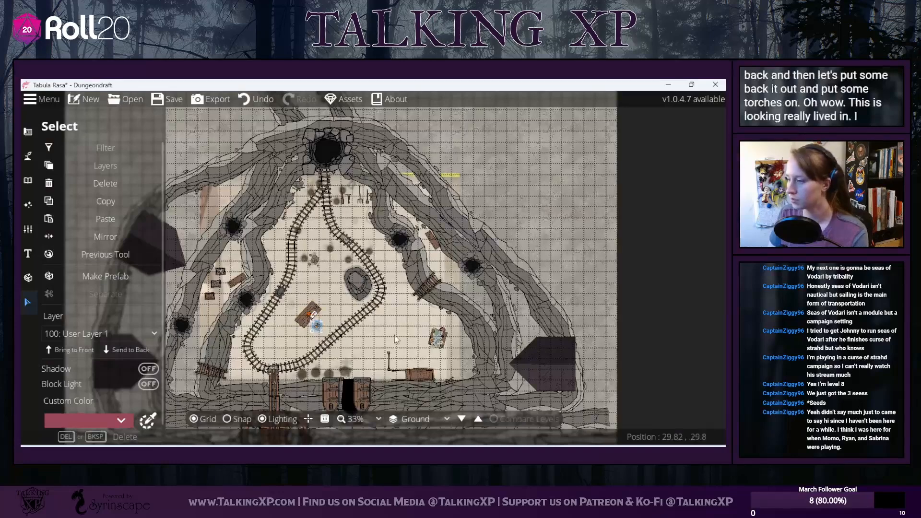
pyautogui.click(331, 309)
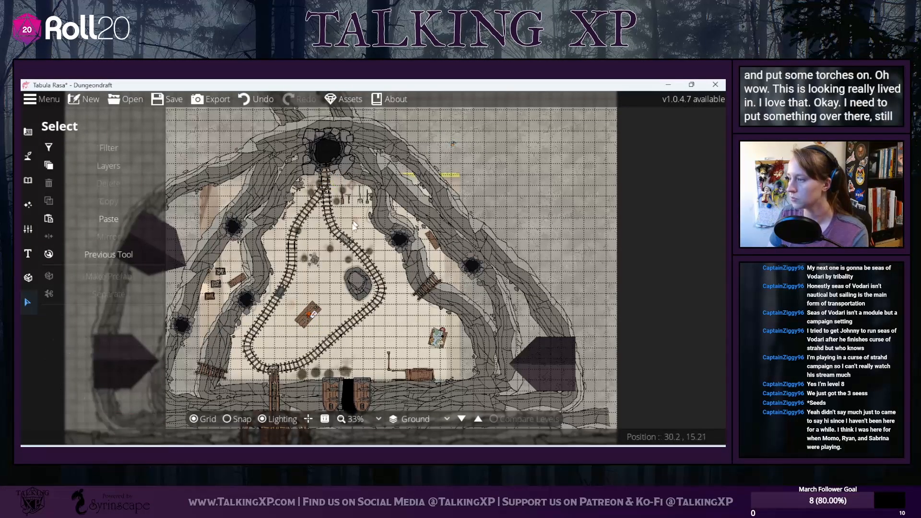
# Step: Duplicate the plank table that holds the crystals
pyautogui.scroll(3, 346, 216)
pyautogui.moveTo(348, 217); pyautogui.dragTo(338, 284)
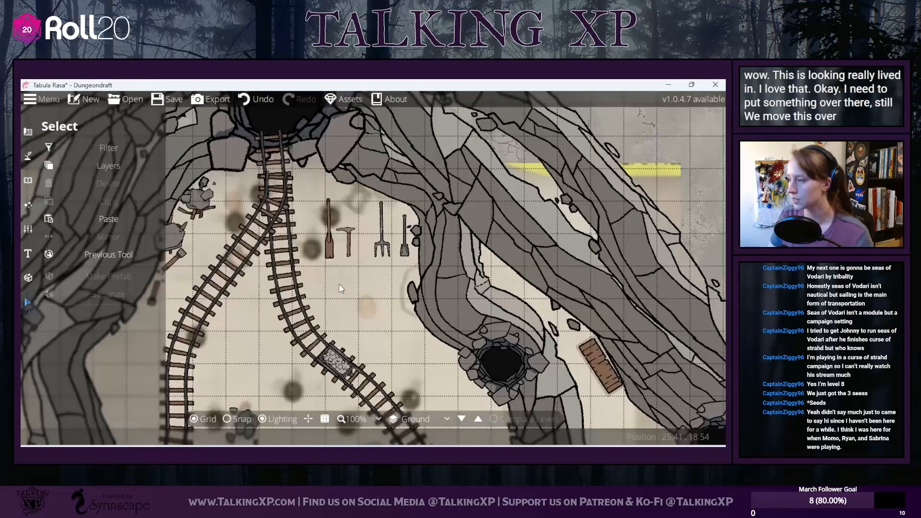
pyautogui.click(349, 234)
pyautogui.scroll(-2, 348, 231)
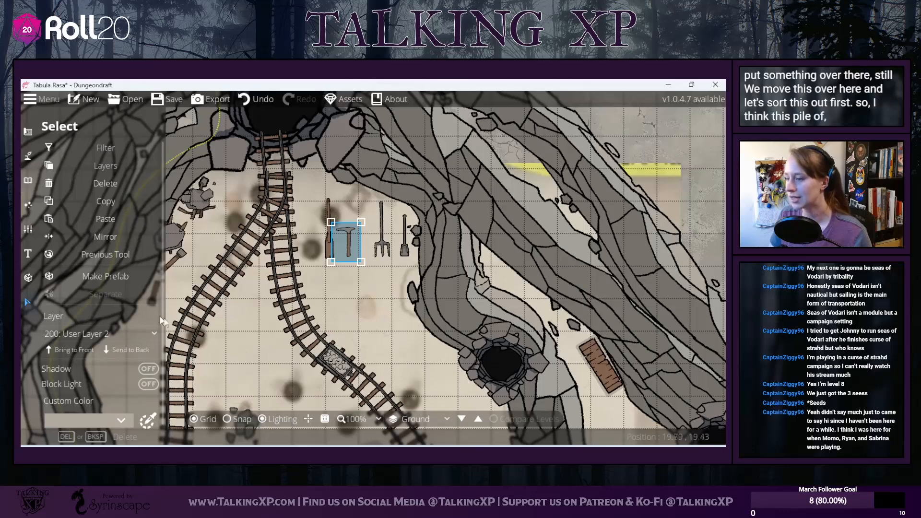
pyautogui.moveTo(246, 349); pyautogui.dragTo(300, 169)
pyautogui.click(287, 386)
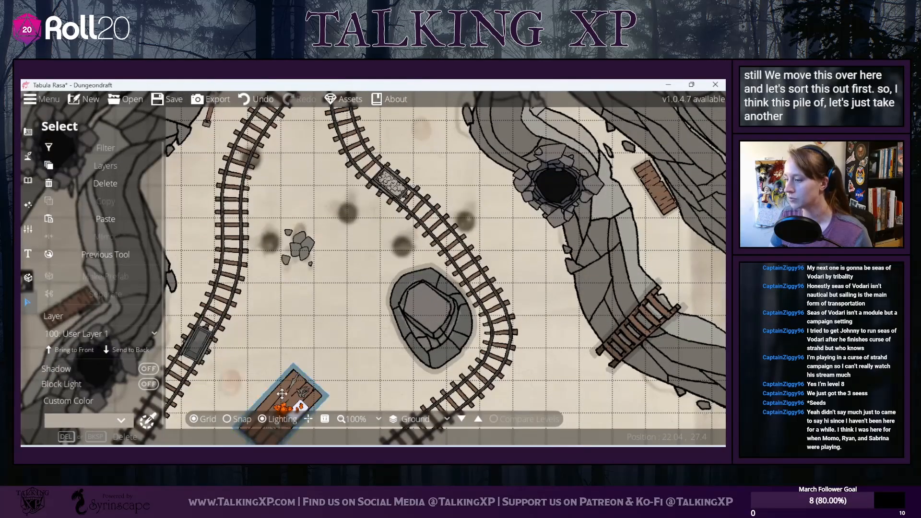
pyautogui.click(121, 221)
# Step: Rotate and shrink the duplicate table and place it beside the tools in the courtyard's northeast corner
pyautogui.moveTo(370, 286); pyautogui.dragTo(396, 139)
pyautogui.moveTo(397, 139); pyautogui.dragTo(374, 293)
pyautogui.scroll(-2, 373, 294)
pyautogui.scroll(-4, 373, 294)
pyautogui.moveTo(327, 230); pyautogui.dragTo(352, 253)
pyautogui.moveTo(381, 286); pyautogui.dragTo(405, 191)
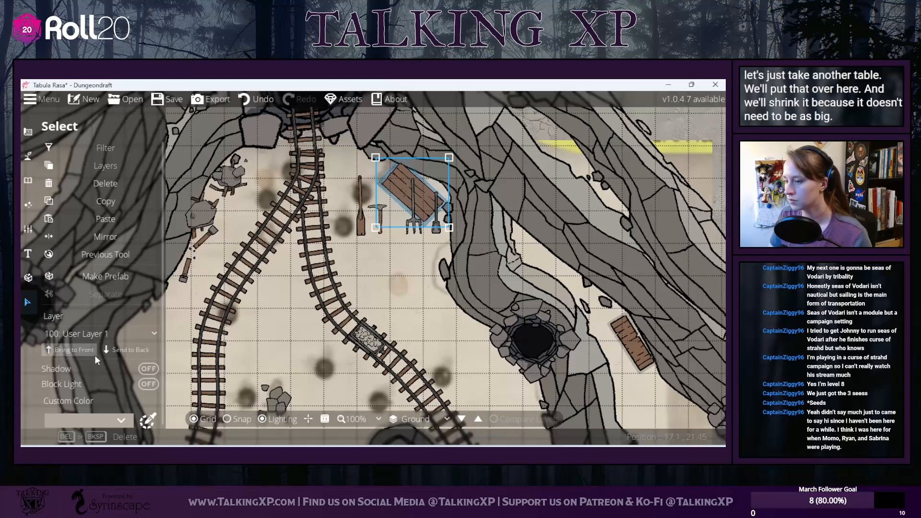
# Step: Turn on the shadow for the small duplicate table and the crystal work table
pyautogui.click(144, 370)
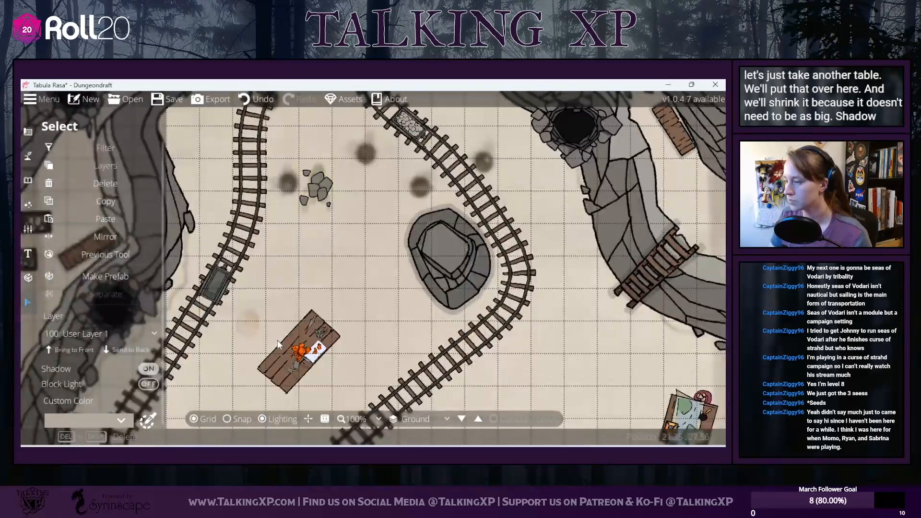
pyautogui.click(275, 359)
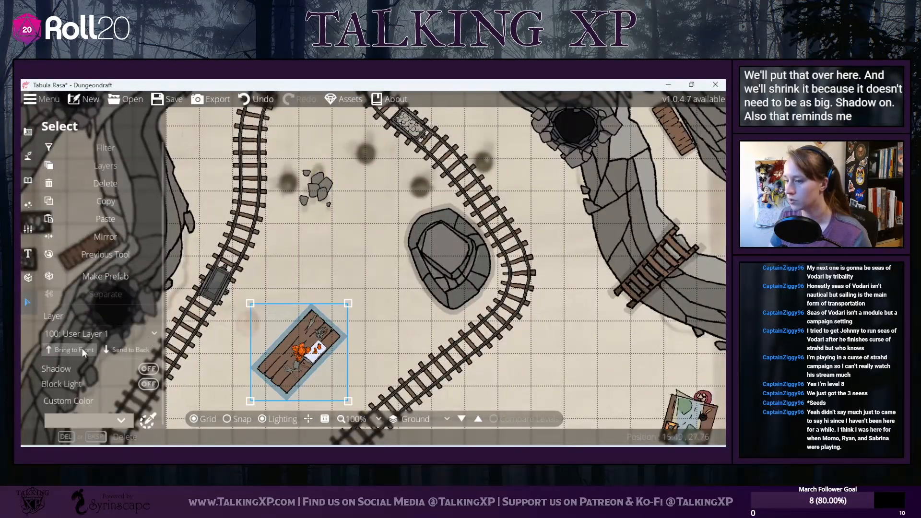
pyautogui.click(70, 370)
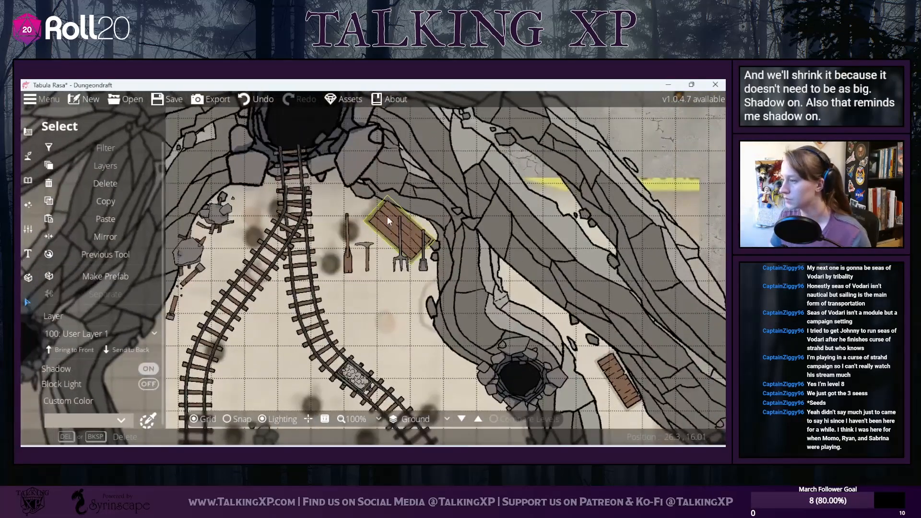
# Step: Adjust the small plank table's rotation and tuck it into the corner against the rock wall behind the tools
pyautogui.click(388, 219)
pyautogui.moveTo(387, 217); pyautogui.dragTo(384, 203)
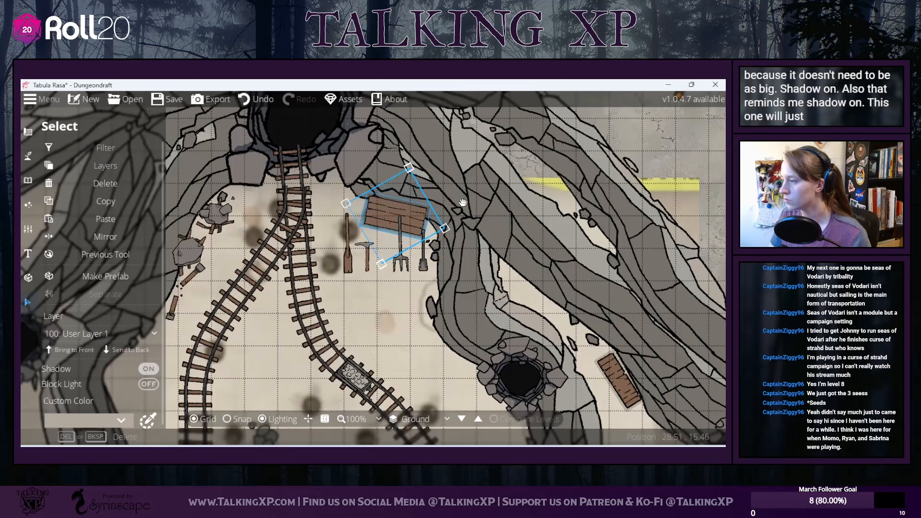
pyautogui.moveTo(456, 209); pyautogui.dragTo(455, 224)
pyautogui.moveTo(392, 214); pyautogui.dragTo(401, 218)
# Step: Rotate the pitchfork diagonally so it leans against the small plank table with its tines toward the southwest
pyautogui.moveTo(403, 250); pyautogui.dragTo(404, 254)
pyautogui.click(401, 251)
pyautogui.scroll(3, 393, 247)
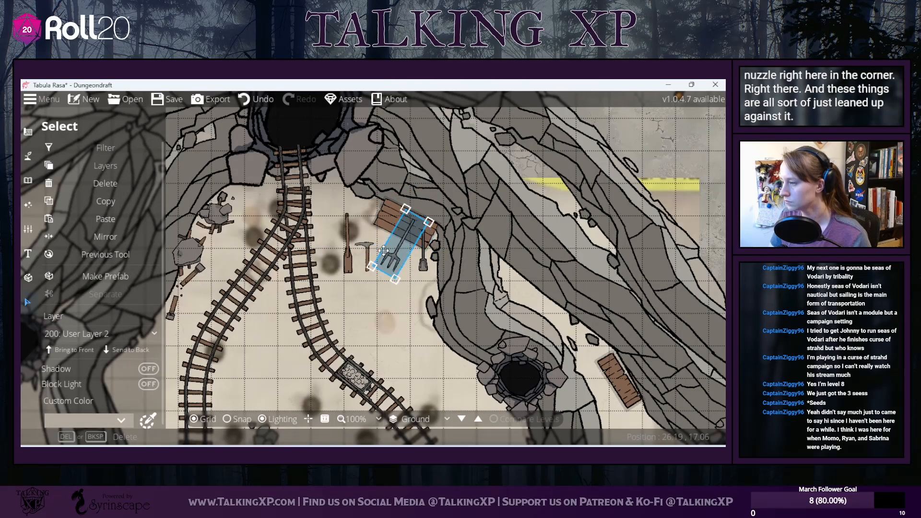
# Step: Rotate and reposition the pitchfork and shovel so they lean crossed against the small plank table's southern edge
pyautogui.moveTo(384, 245); pyautogui.dragTo(371, 213)
pyautogui.scroll(-6, 370, 212)
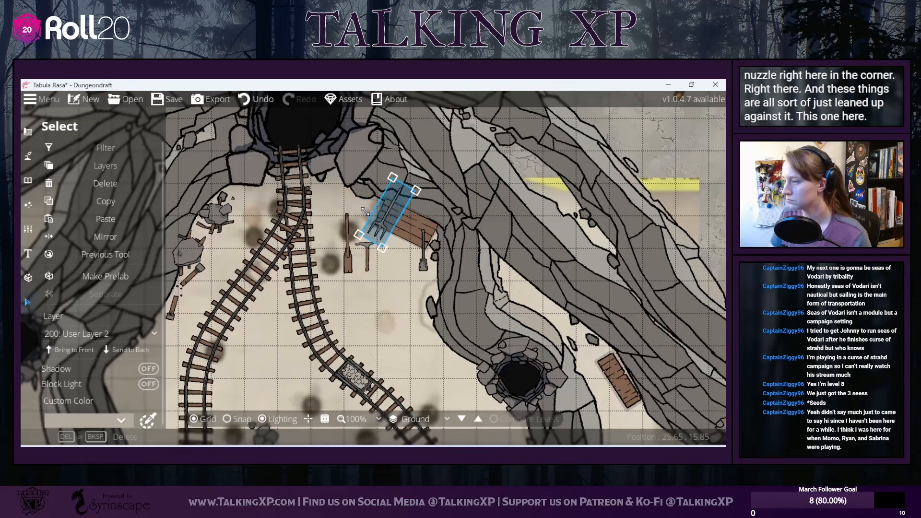
pyautogui.moveTo(387, 221); pyautogui.dragTo(403, 261)
pyautogui.scroll(-3, 400, 238)
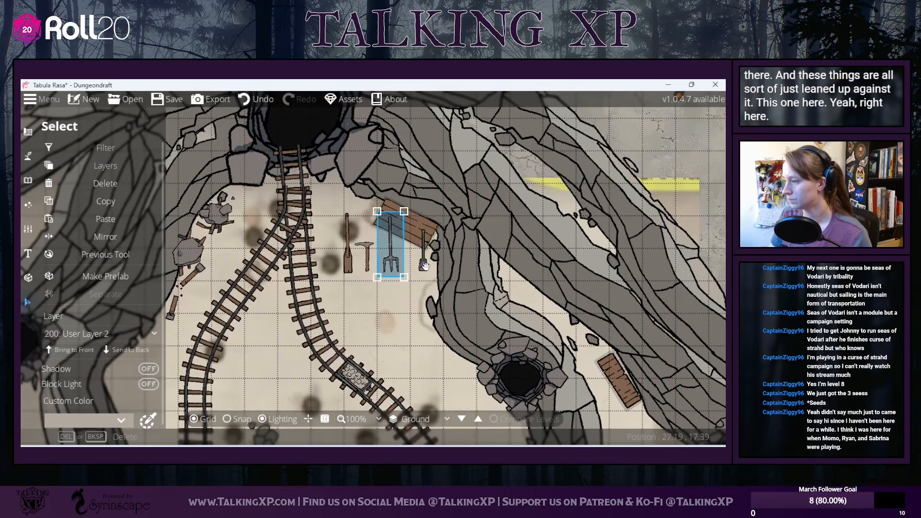
pyautogui.scroll(3, 419, 259)
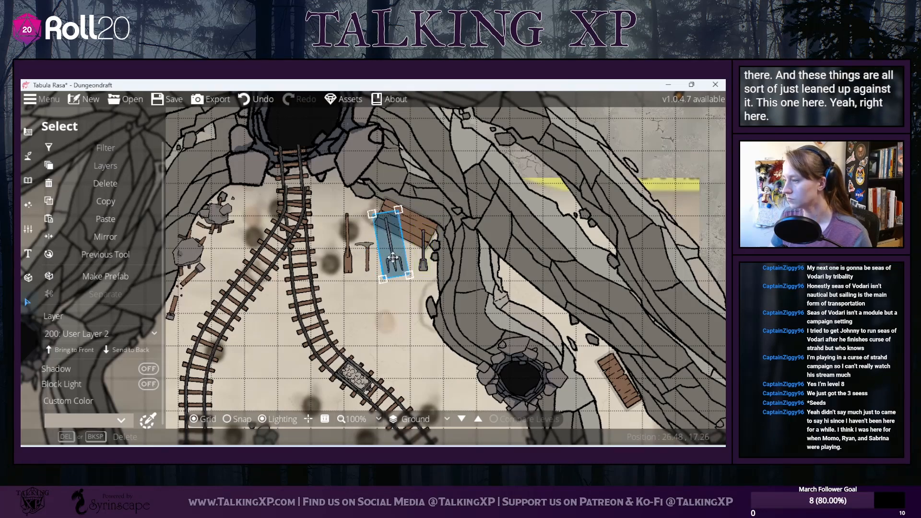
pyautogui.moveTo(393, 257); pyautogui.dragTo(411, 260)
pyautogui.click(400, 325)
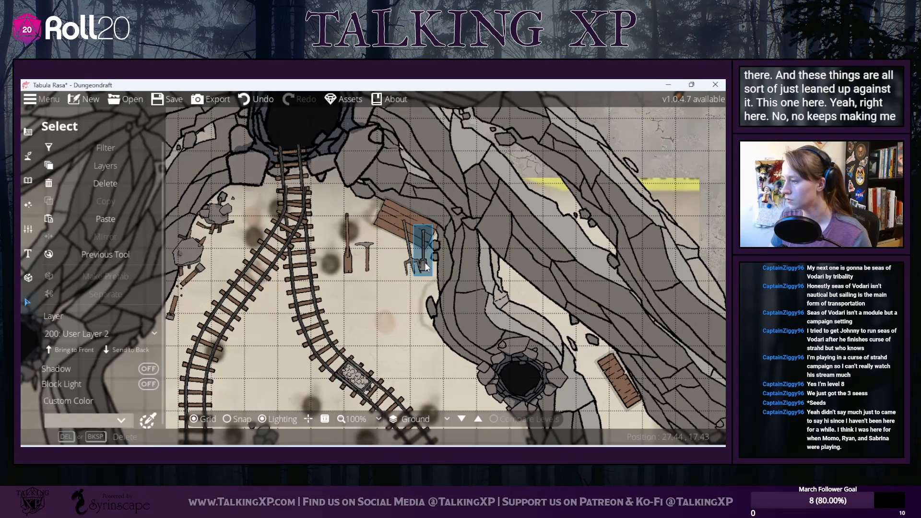
pyautogui.click(403, 265)
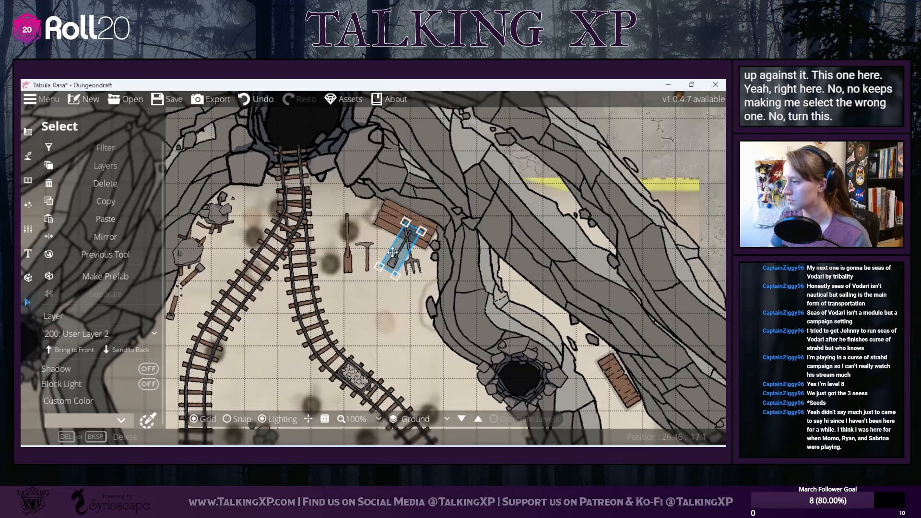
pyautogui.click(388, 314)
# Step: Move the pickaxe onto the northwest end of the small plank table and shrink it to fit the tabletop
pyautogui.moveTo(395, 266); pyautogui.dragTo(400, 212)
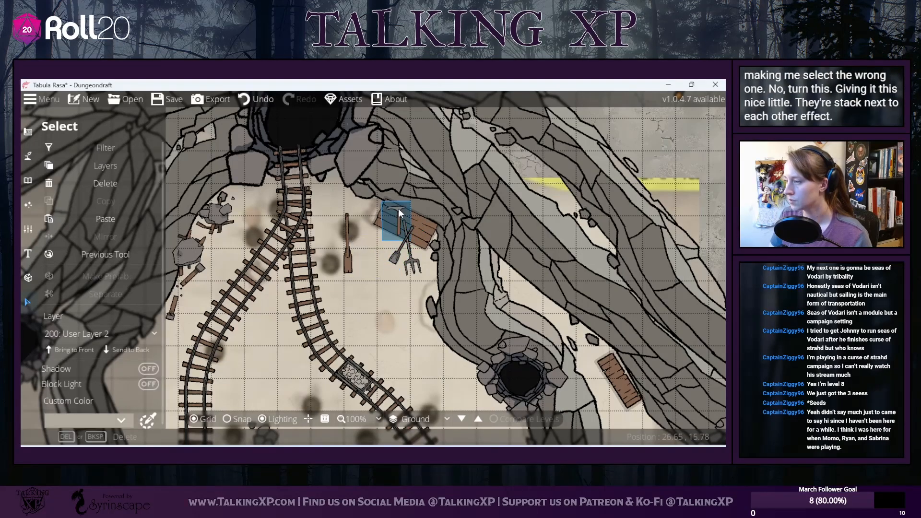
pyautogui.click(392, 217)
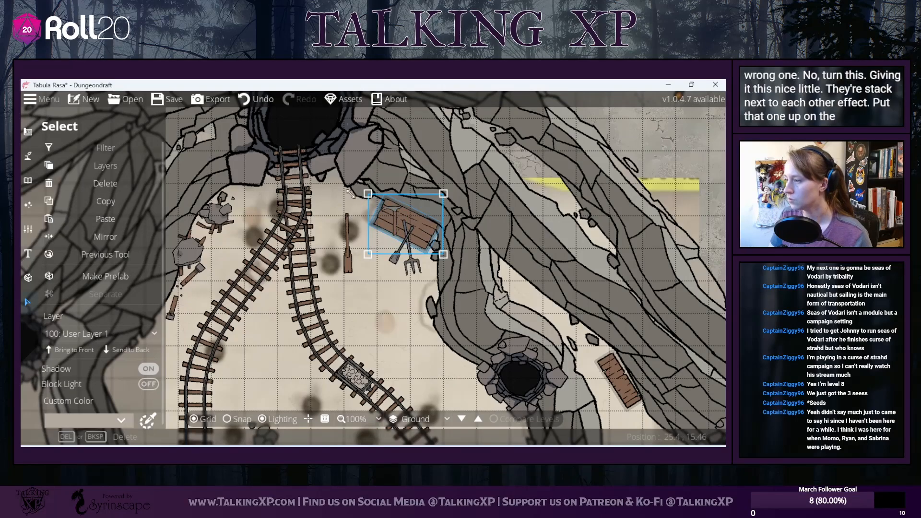
pyautogui.click(318, 199)
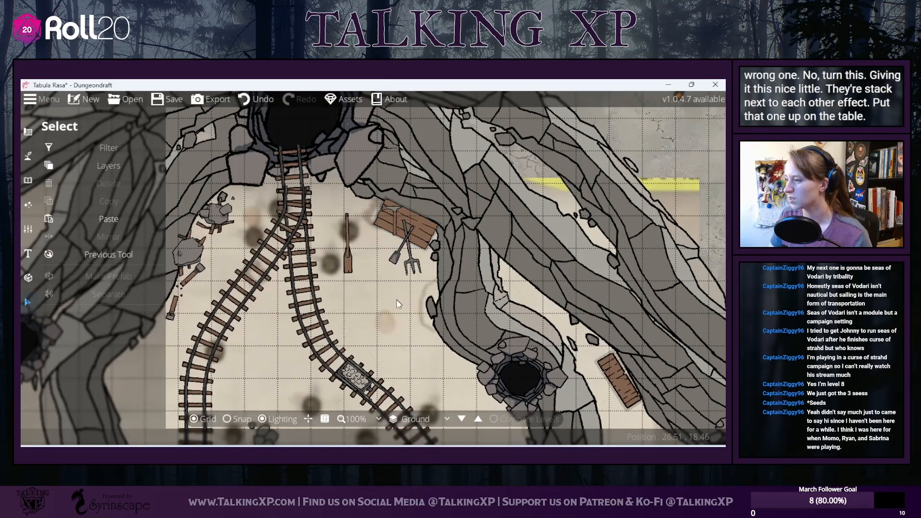
pyautogui.click(394, 229)
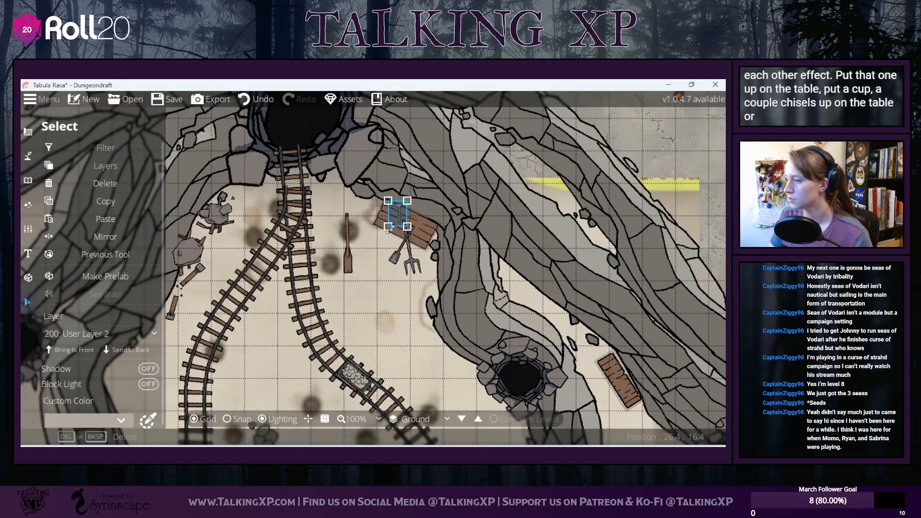
pyautogui.click(349, 206)
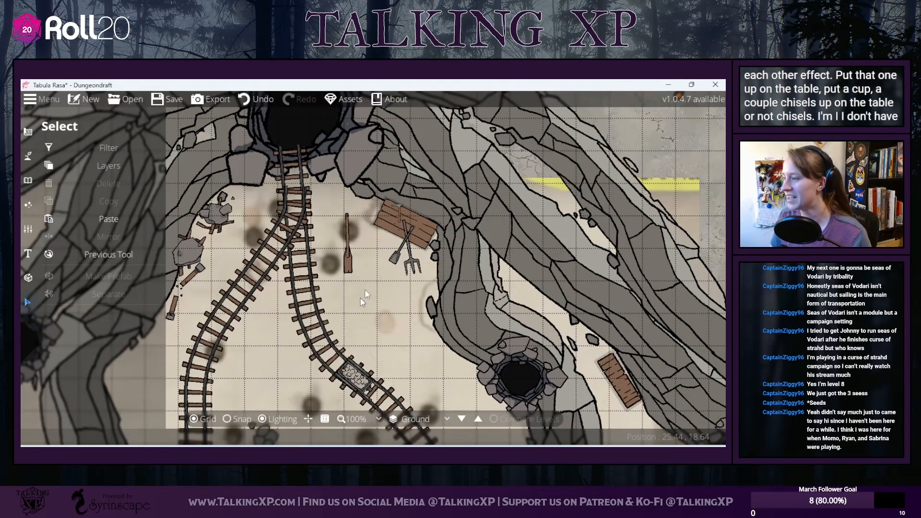
pyautogui.click(399, 213)
pyautogui.click(658, 140)
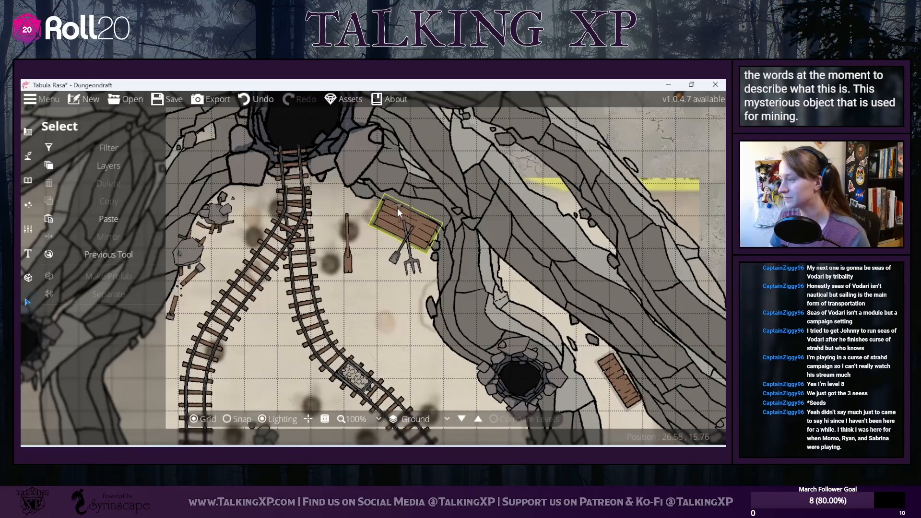
pyautogui.click(397, 210)
pyautogui.click(390, 209)
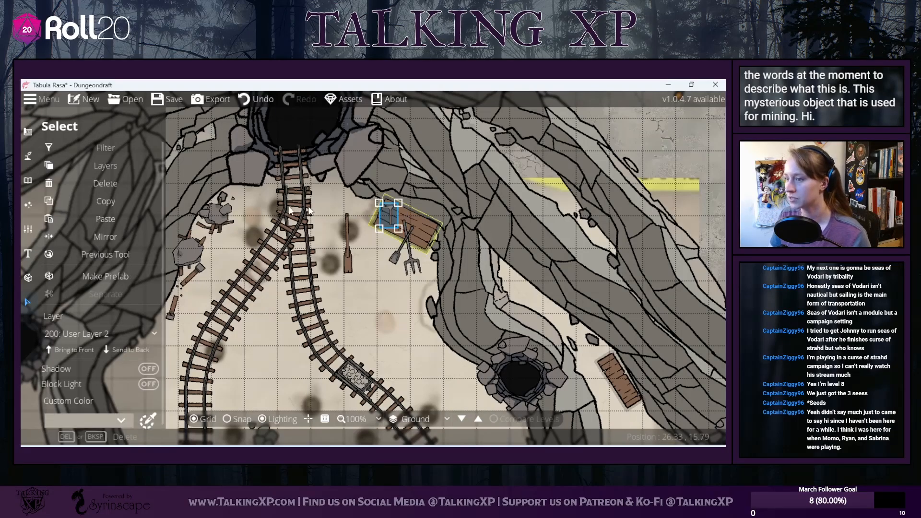
# Step: Paste a copy of the small pickaxe, place it beside the first one on the plank table and rotate it
pyautogui.click(118, 221)
pyautogui.click(368, 287)
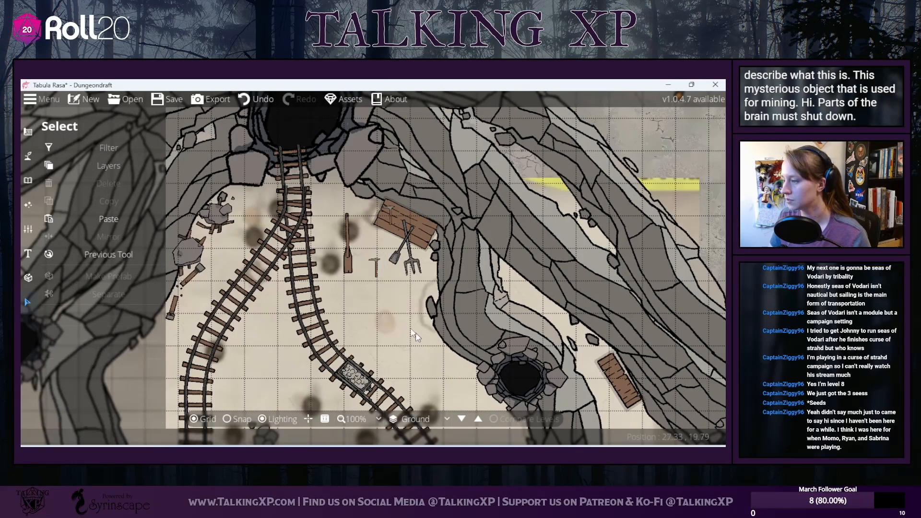
pyautogui.moveTo(376, 276); pyautogui.dragTo(393, 225)
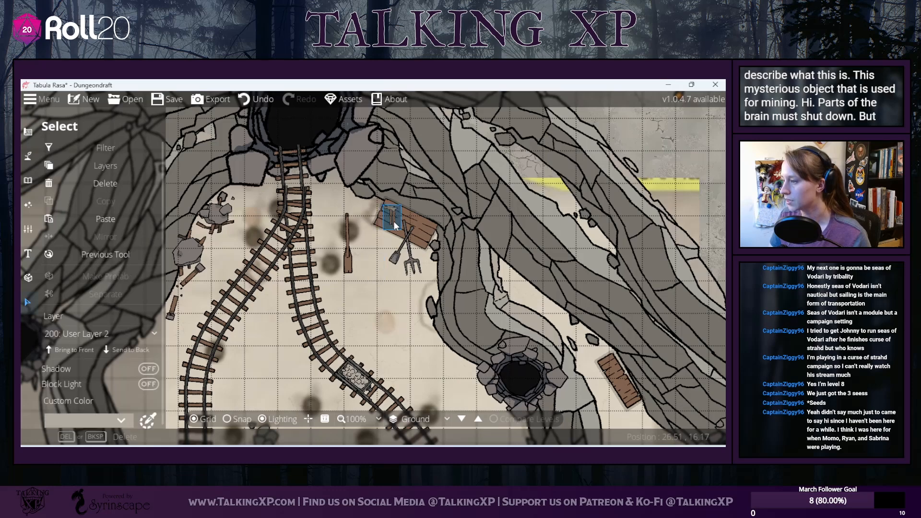
pyautogui.click(394, 222)
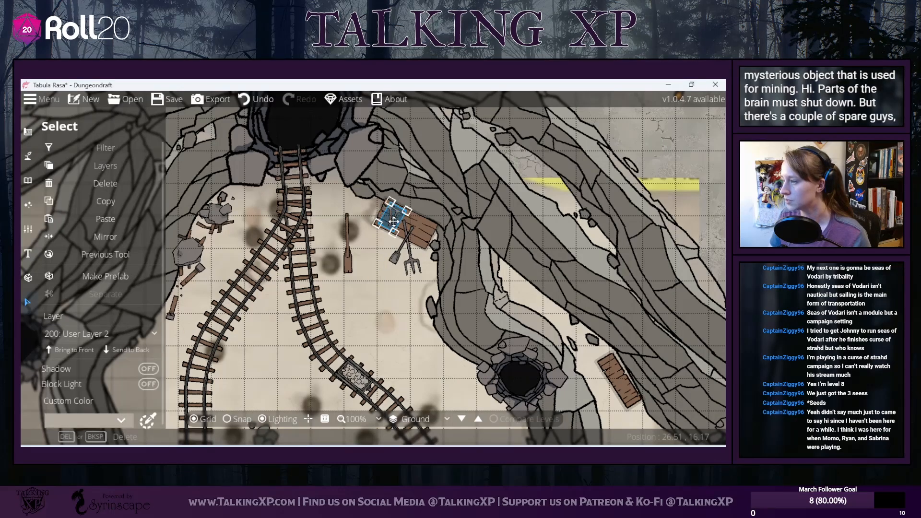
pyautogui.click(335, 215)
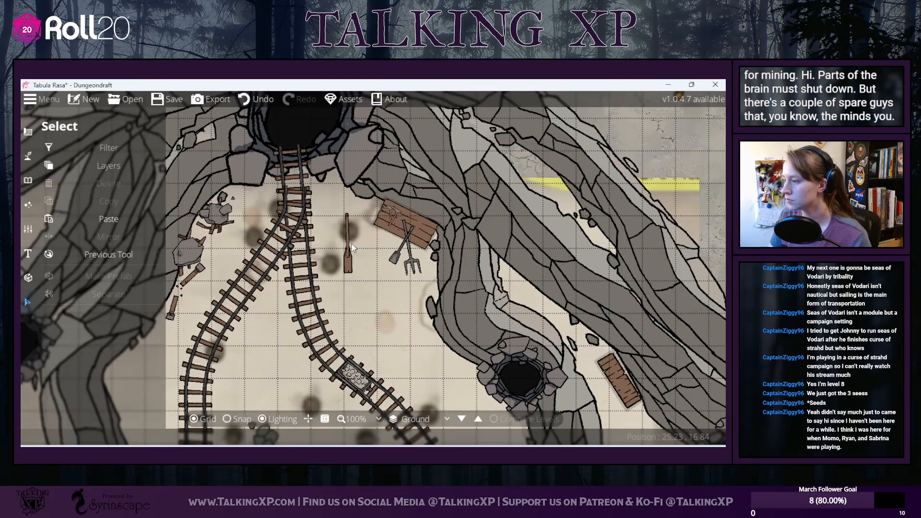
# Step: Shrink the oar-shaped tool and move it next to the northern rock pile west of the mine cart track
pyautogui.moveTo(347, 249); pyautogui.dragTo(430, 263)
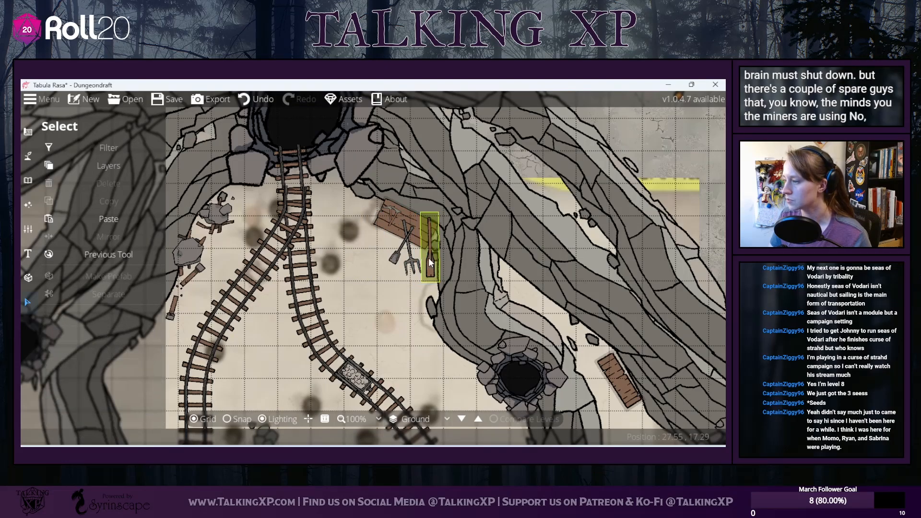
pyautogui.click(431, 232)
pyautogui.moveTo(440, 211); pyautogui.dragTo(436, 226)
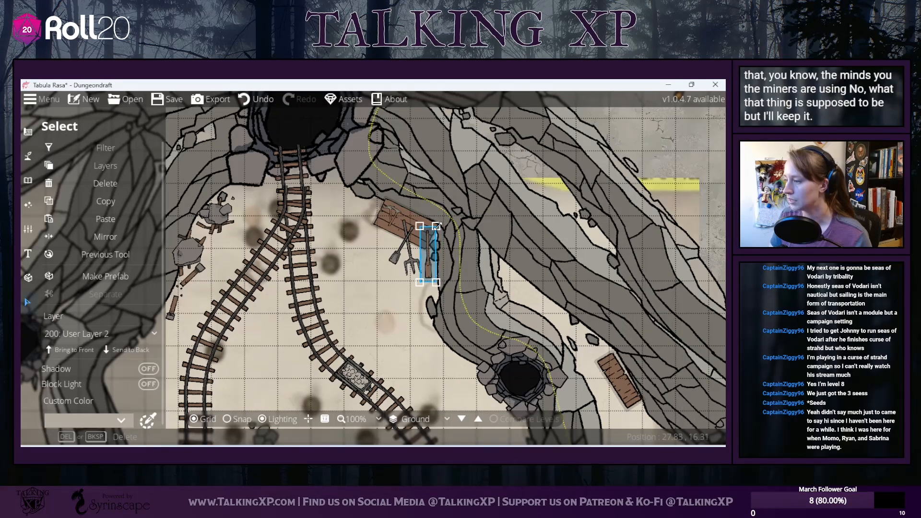
pyautogui.moveTo(428, 268); pyautogui.dragTo(214, 238)
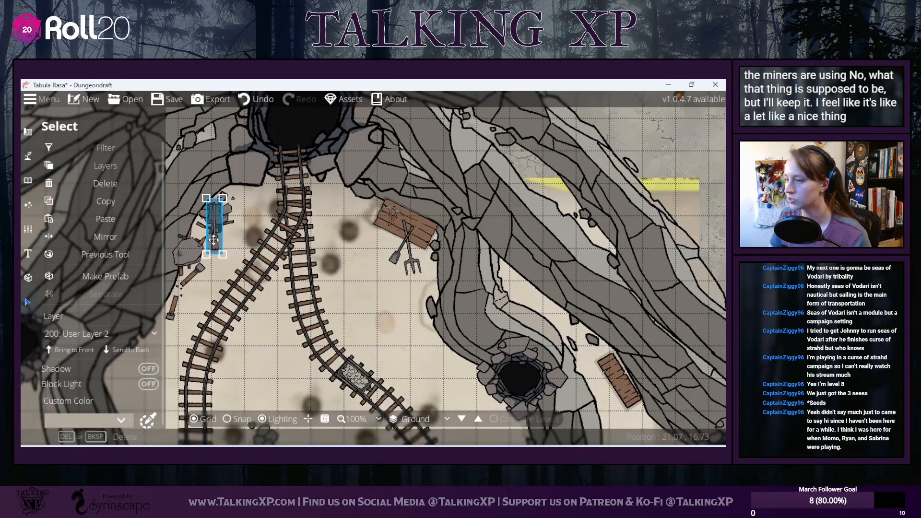
pyautogui.click(362, 325)
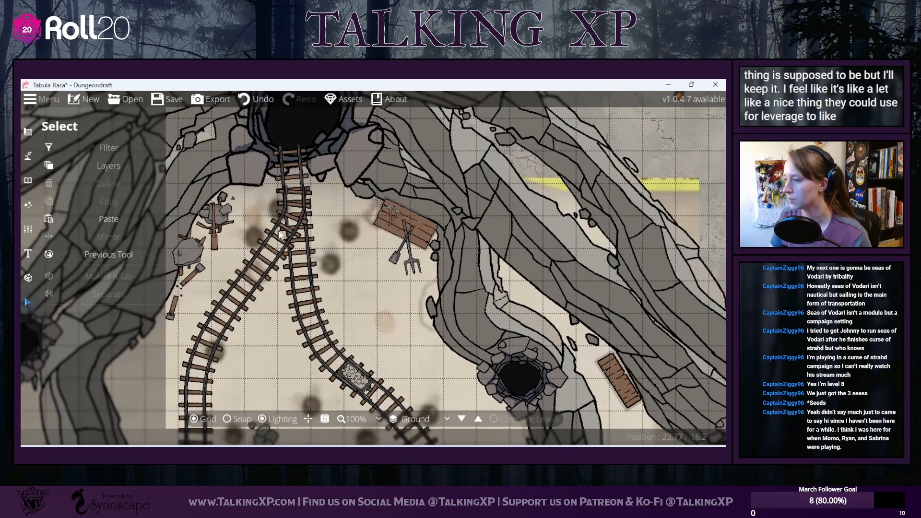
pyautogui.moveTo(214, 233); pyautogui.dragTo(218, 245)
pyautogui.click(373, 252)
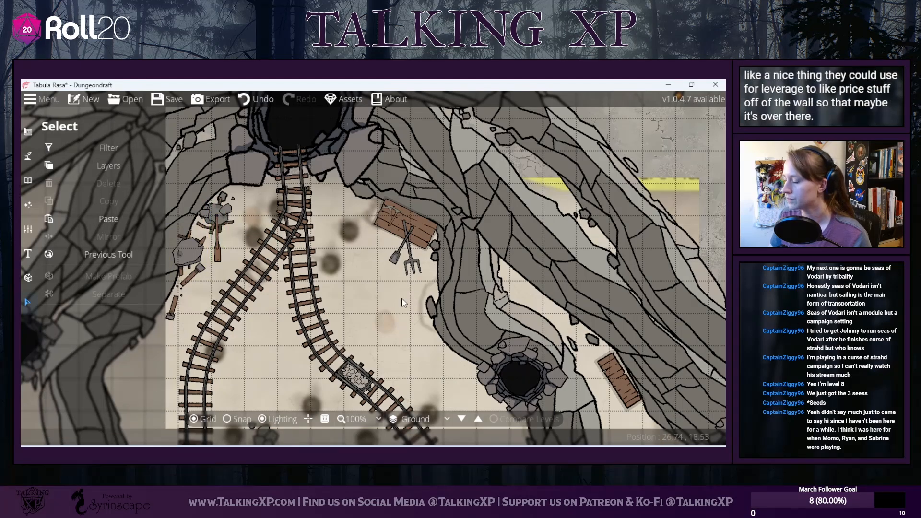
# Step: Rotate the two stone-filled crates in the western passage and move them together against the rock wall
pyautogui.scroll(-5, 333, 338)
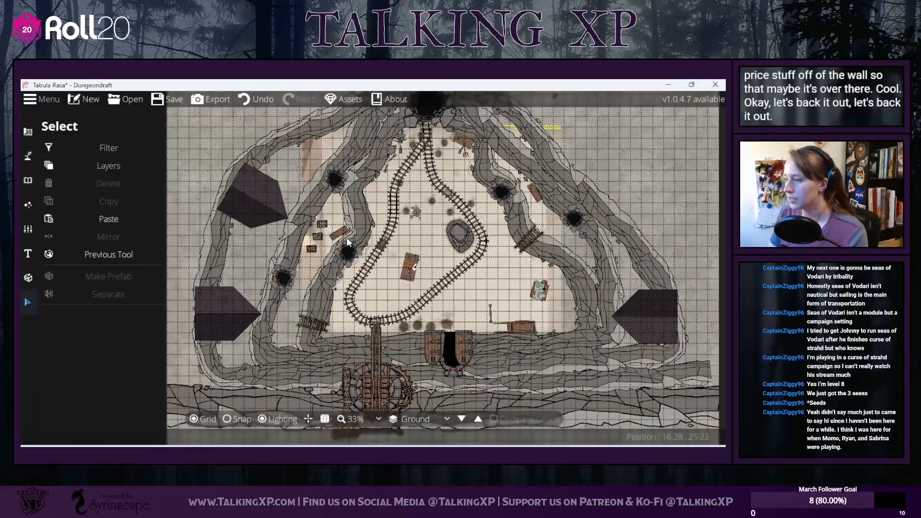
pyautogui.scroll(5, 293, 243)
pyautogui.moveTo(370, 225); pyautogui.dragTo(384, 331)
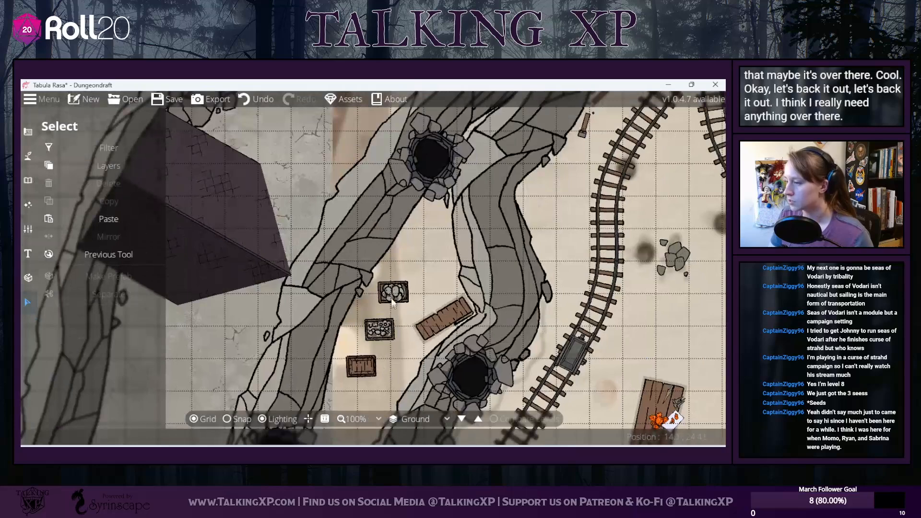
pyautogui.click(394, 293)
pyautogui.scroll(-2, 394, 293)
pyautogui.moveTo(393, 293); pyautogui.dragTo(393, 266)
pyautogui.click(379, 331)
pyautogui.scroll(-2, 379, 332)
pyautogui.moveTo(380, 331); pyautogui.dragTo(380, 288)
# Step: Move the closed wooden crate to the north end of the stone-filled crates and rotate it to match them
pyautogui.click(364, 363)
pyautogui.moveTo(364, 363); pyautogui.dragTo(409, 243)
pyautogui.scroll(-2, 421, 238)
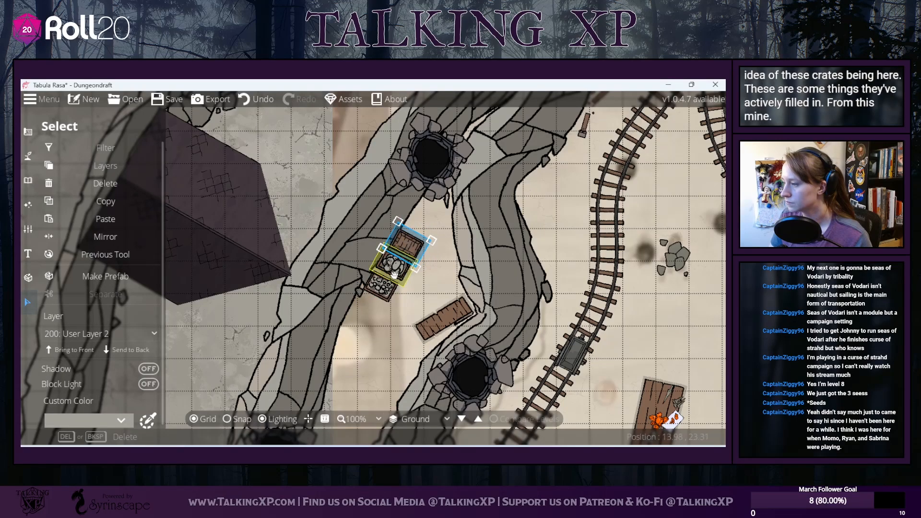
pyautogui.scroll(-1, 392, 272)
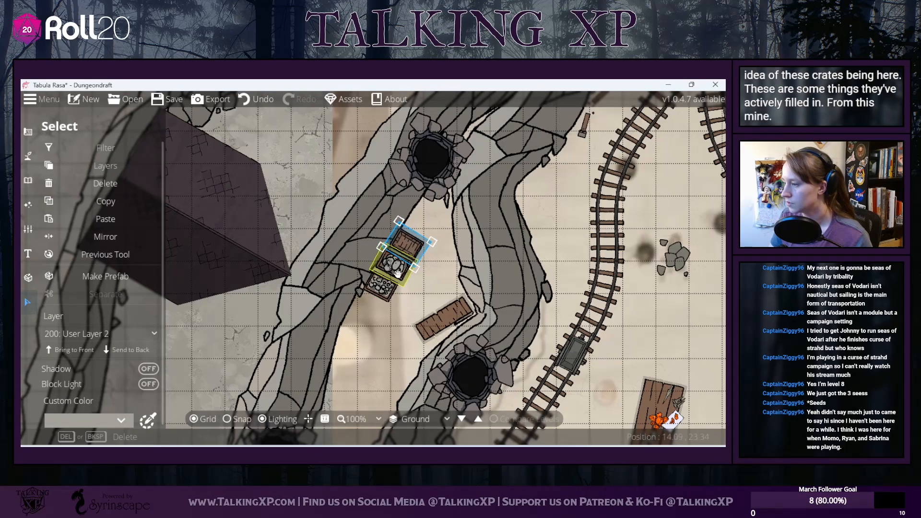
pyautogui.scroll(1, 395, 276)
# Step: Move the southernmost stone-filled crate farther southwest along the passage wall and turn it lengthwise to the wall
pyautogui.moveTo(457, 297); pyautogui.dragTo(528, 209)
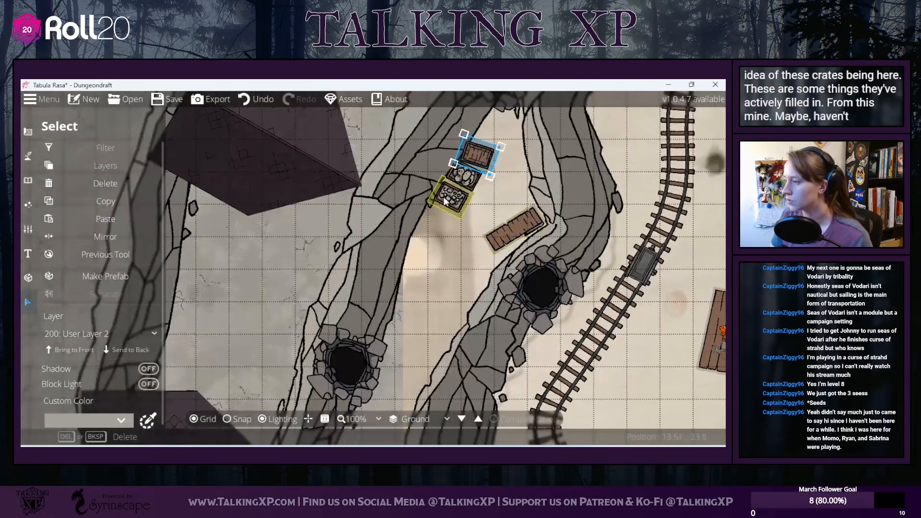
pyautogui.moveTo(443, 201); pyautogui.dragTo(413, 260)
pyautogui.rightClick(414, 255)
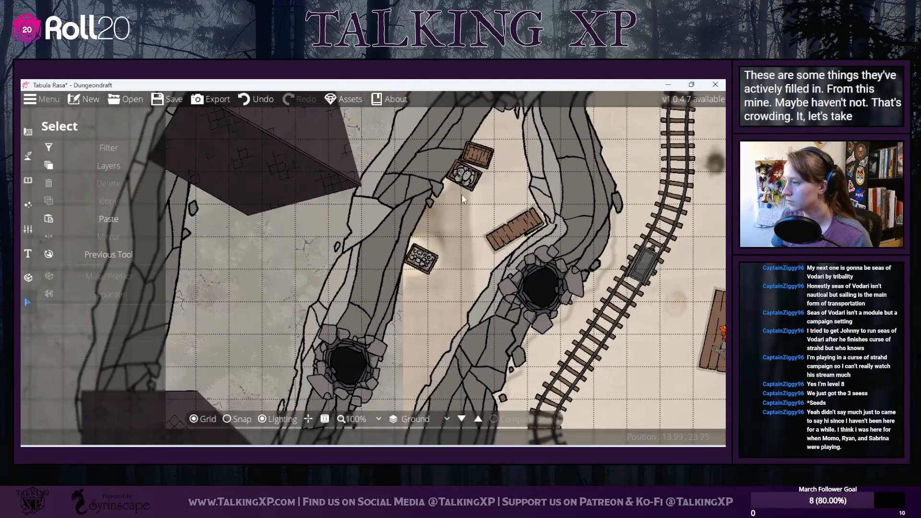
pyautogui.click(429, 267)
pyautogui.scroll(3, 429, 267)
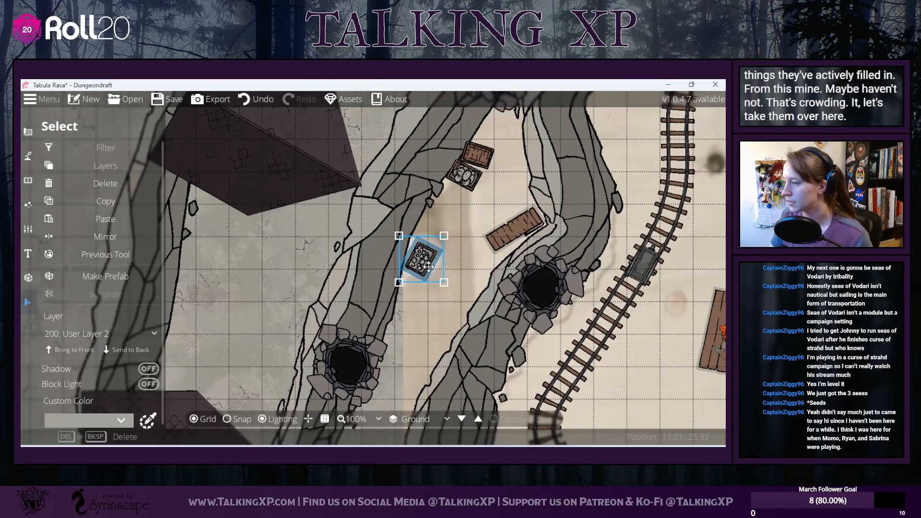
# Step: Turn the other two crates lengthwise and line all three up along the passage's western rock wall, adjusting the southern crate's angle
pyautogui.click(462, 176)
pyautogui.scroll(3, 463, 176)
pyautogui.moveTo(458, 178); pyautogui.dragTo(428, 226)
pyautogui.click(474, 158)
pyautogui.scroll(2, 472, 158)
pyautogui.moveTo(472, 158); pyautogui.dragTo(498, 202)
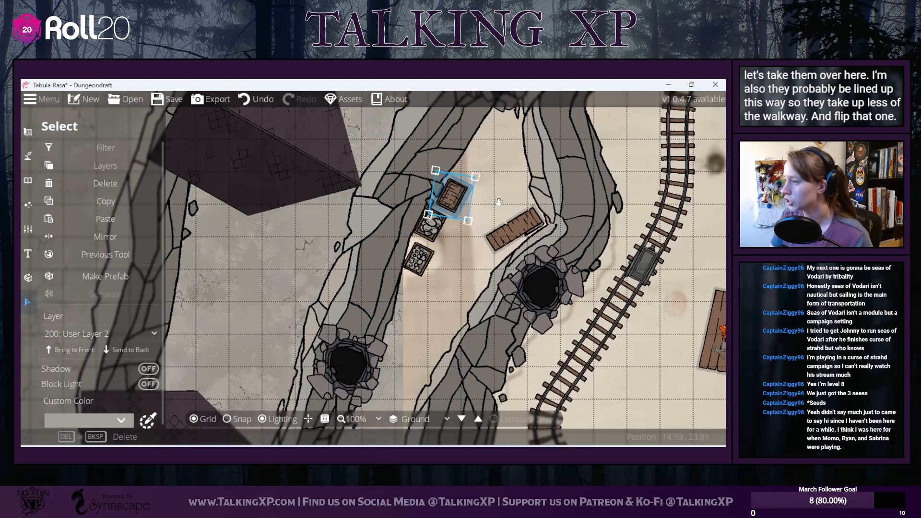
pyautogui.click(419, 259)
pyautogui.moveTo(429, 263); pyautogui.dragTo(430, 259)
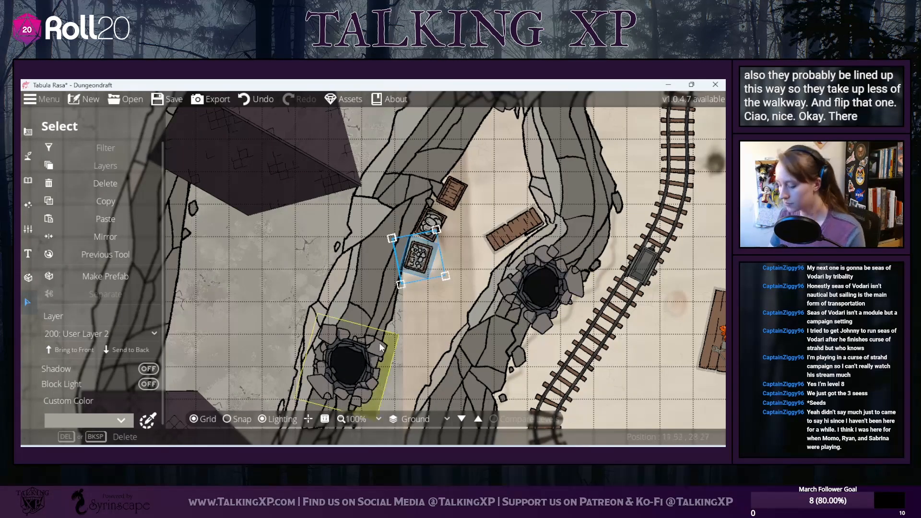
# Step: Shift the eastern house roof slightly north and the southwestern and northwestern house roofs slightly south
pyautogui.scroll(-5, 379, 343)
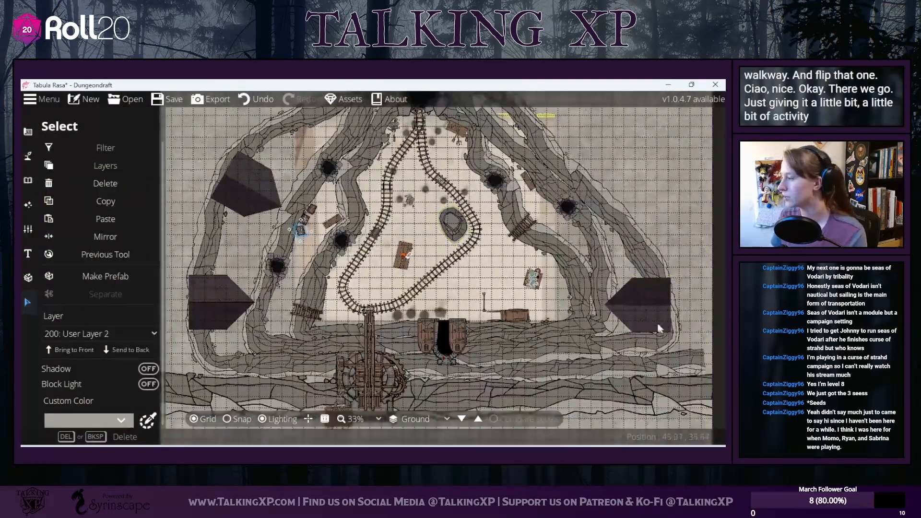
pyautogui.click(655, 322)
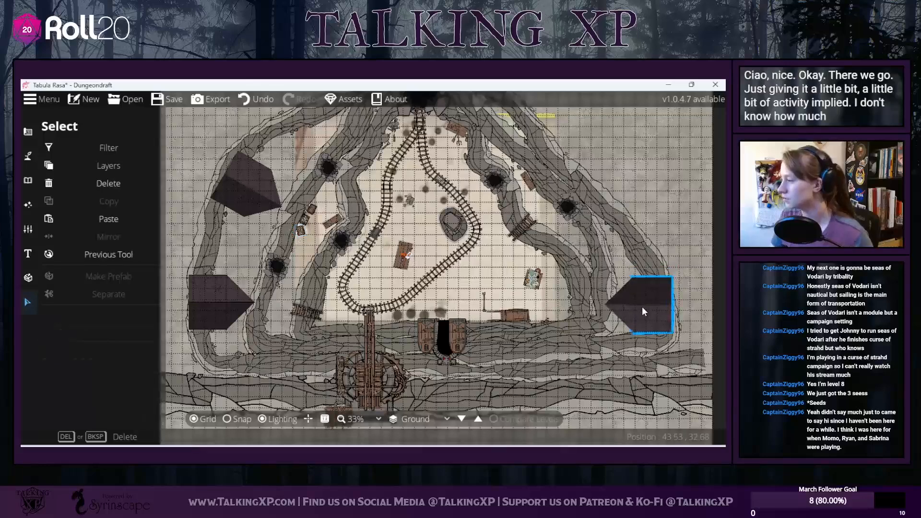
pyautogui.click(293, 324)
pyautogui.moveTo(279, 266); pyautogui.dragTo(303, 280)
pyautogui.click(271, 192)
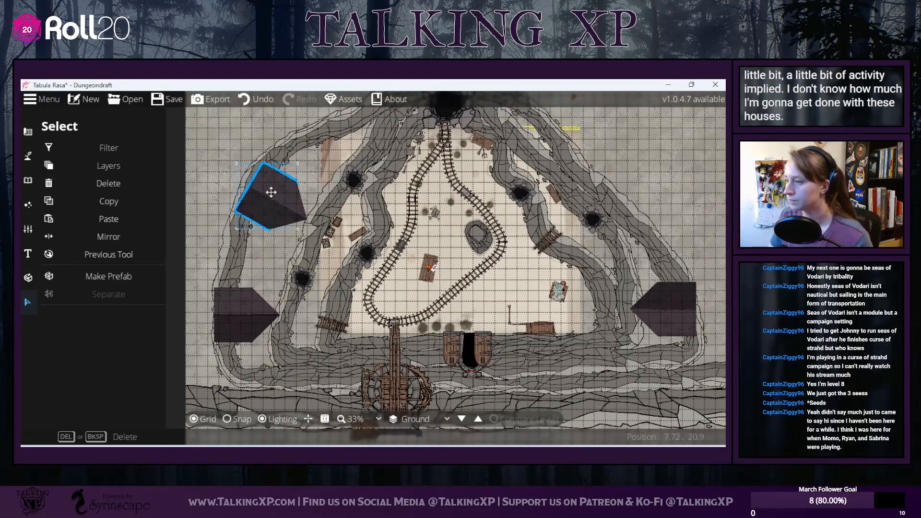
pyautogui.click(246, 318)
pyautogui.moveTo(246, 318); pyautogui.dragTo(242, 327)
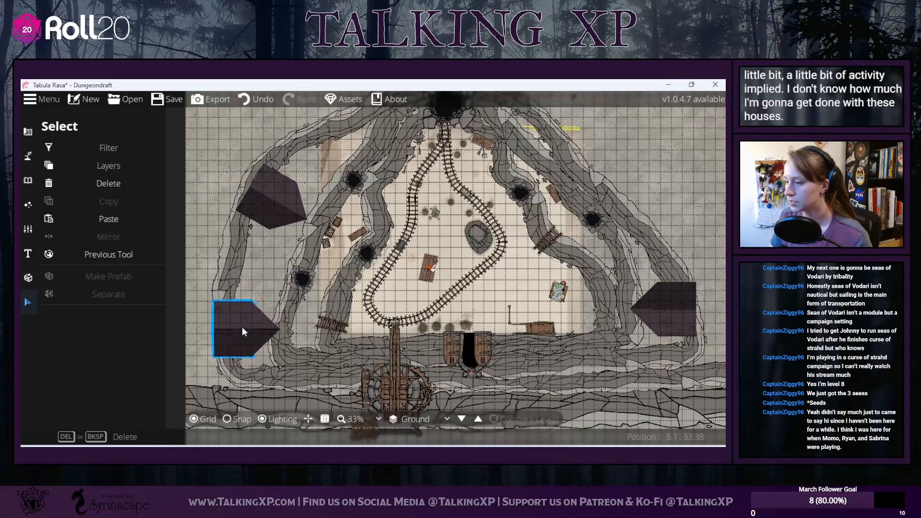
pyautogui.click(255, 299)
pyautogui.click(271, 217)
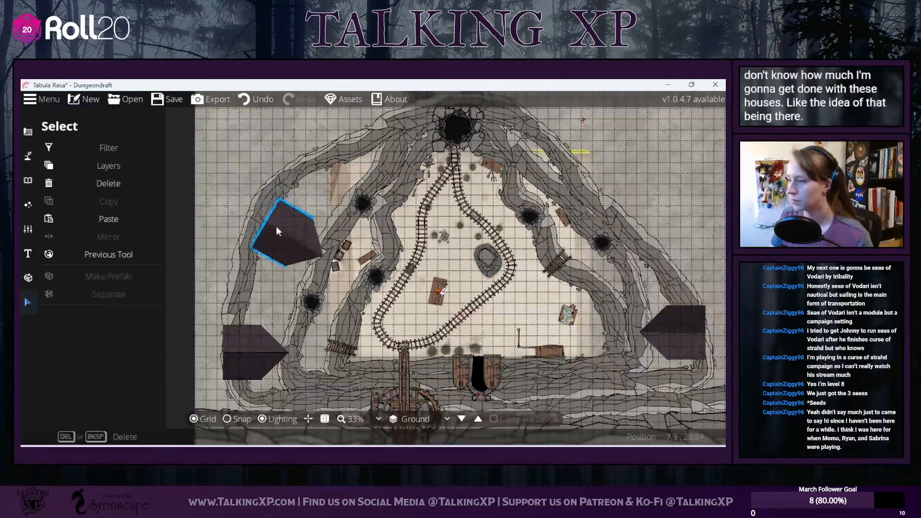
# Step: Turn on grid snapping and draw a large square dormer-type roof over the northwestern house
pyautogui.click(281, 284)
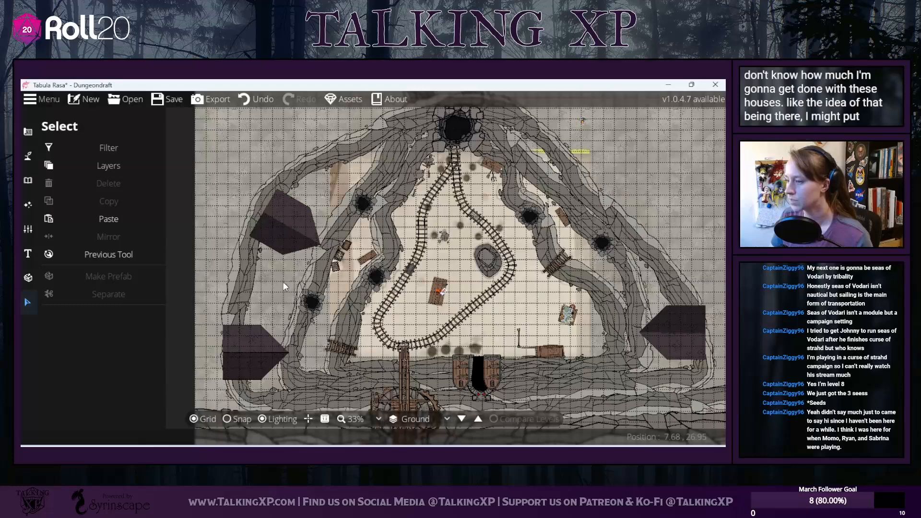
pyautogui.moveTo(288, 285); pyautogui.dragTo(295, 287)
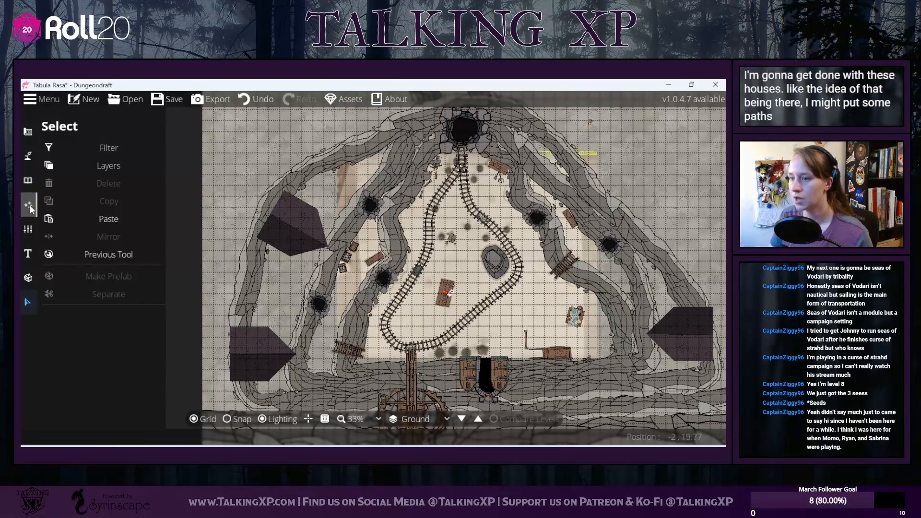
pyautogui.click(28, 159)
pyautogui.click(73, 269)
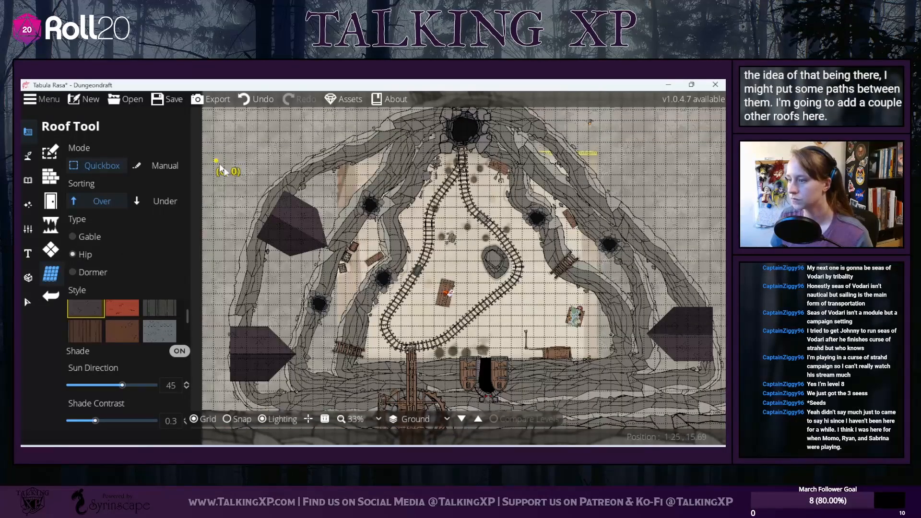
pyautogui.moveTo(216, 161); pyautogui.dragTo(256, 199)
pyautogui.click(257, 100)
pyautogui.click(86, 237)
pyautogui.click(95, 270)
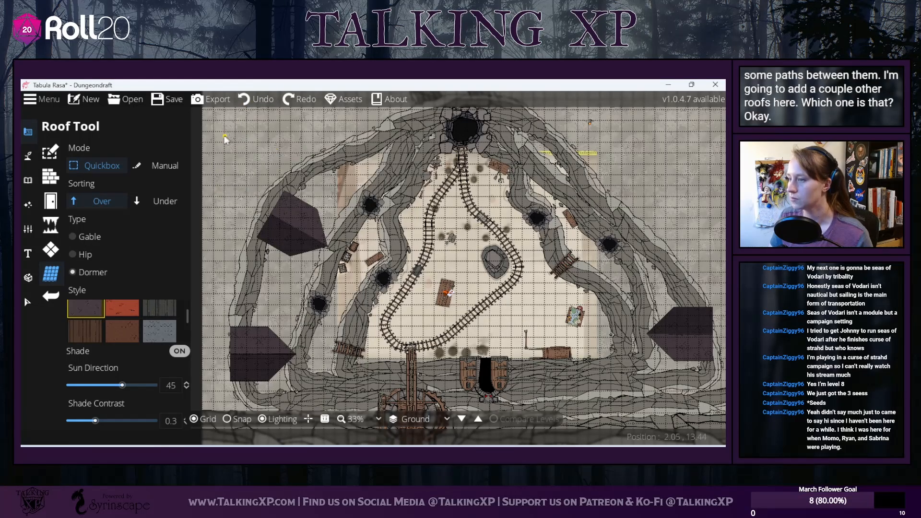
pyautogui.click(237, 421)
pyautogui.moveTo(214, 143); pyautogui.dragTo(304, 250)
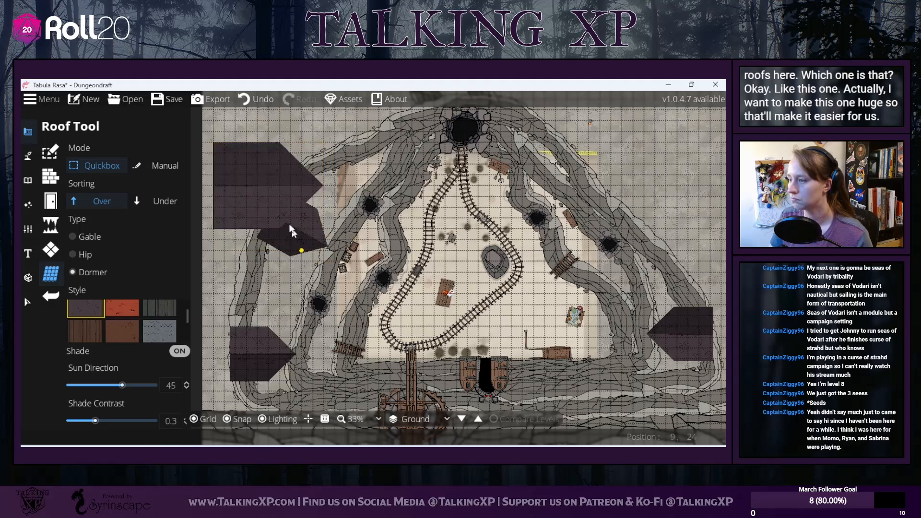
pyautogui.click(246, 100)
pyautogui.moveTo(226, 140); pyautogui.dragTo(330, 251)
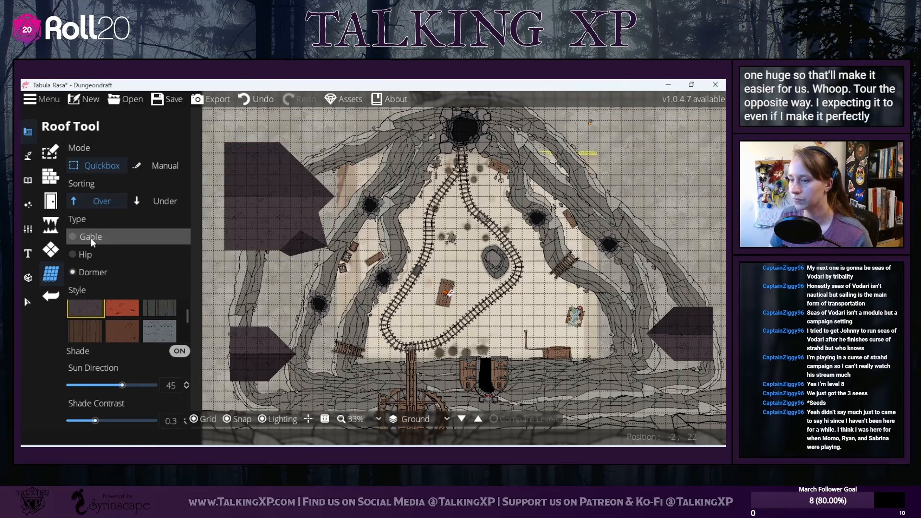
# Step: Rotate the large roof and move the smaller roof beneath it out to the map's northeastern area
pyautogui.click(28, 302)
pyautogui.click(266, 215)
pyautogui.scroll(-4, 266, 215)
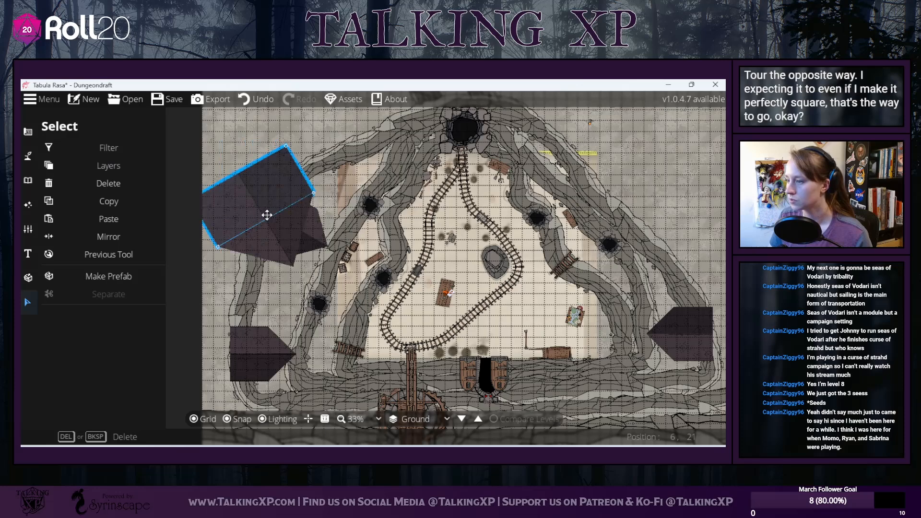
pyautogui.click(313, 235)
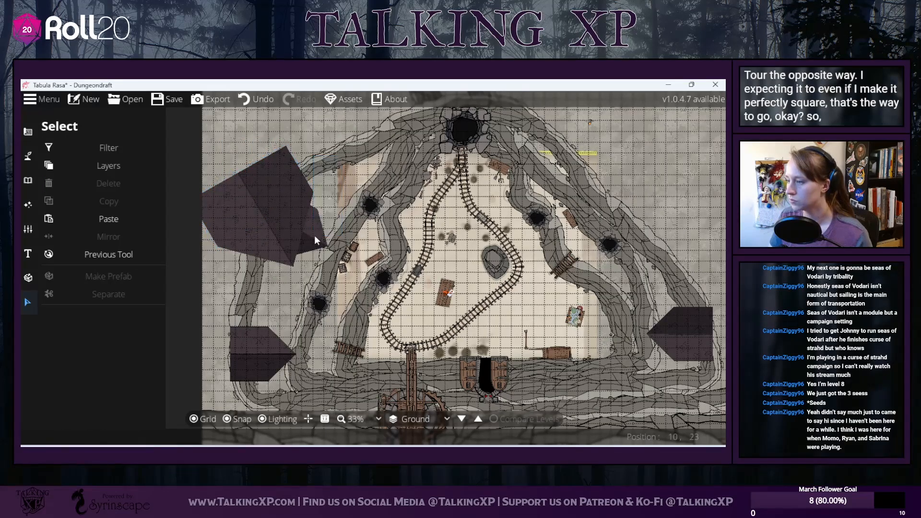
pyautogui.moveTo(301, 230); pyautogui.dragTo(673, 182)
# Step: Turn the large roof's ridge toward the courtyard and place the roof over the northwestern wall at the map's western edge
pyautogui.click(255, 197)
pyautogui.moveTo(256, 199)
pyautogui.mouseDown()
pyautogui.moveTo(279, 214)
pyautogui.moveTo(267, 205)
pyautogui.mouseUp()
pyautogui.moveTo(347, 216); pyautogui.dragTo(292, 210)
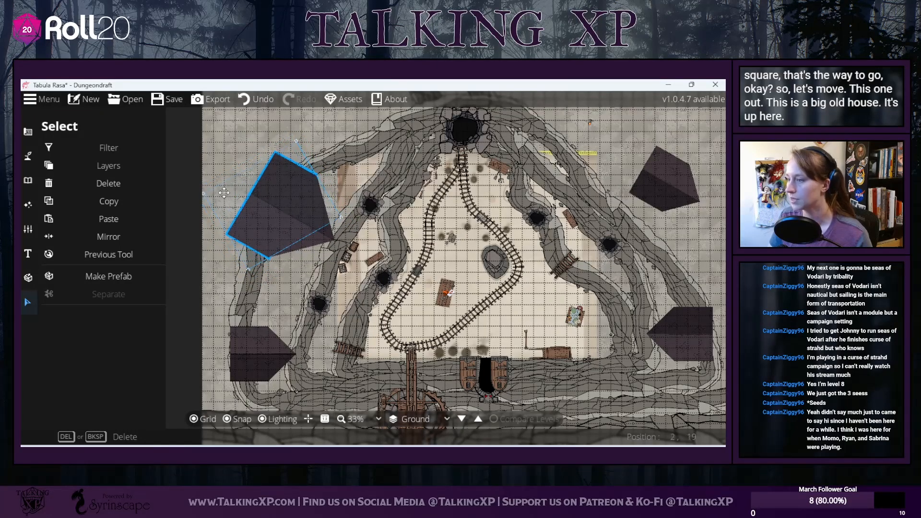
pyautogui.moveTo(205, 195); pyautogui.dragTo(200, 194)
pyautogui.moveTo(387, 236); pyautogui.dragTo(368, 282)
pyautogui.moveTo(475, 352); pyautogui.dragTo(457, 227)
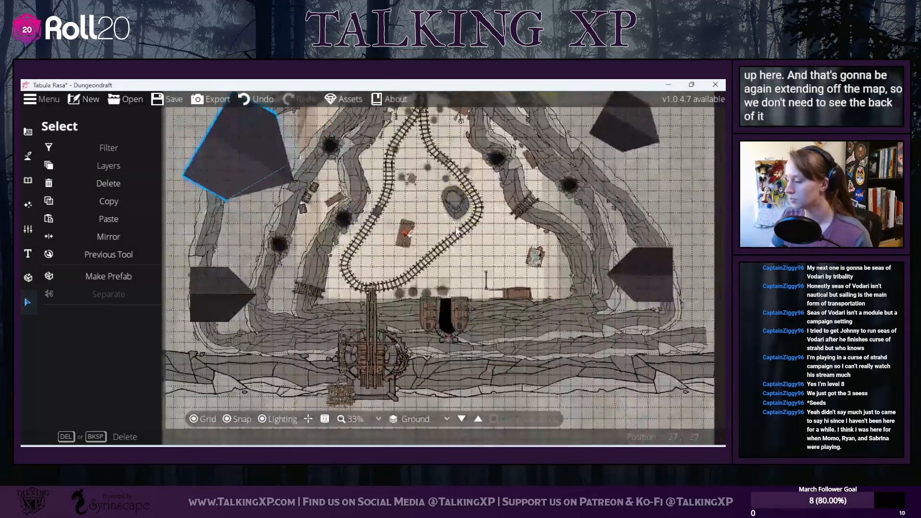
pyautogui.moveTo(510, 313); pyautogui.dragTo(496, 366)
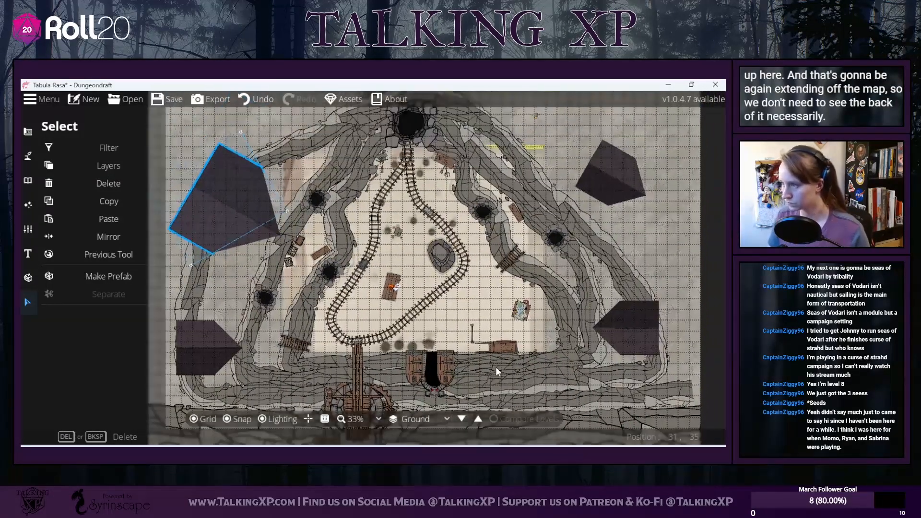
# Step: Move the smaller northeastern roof onto the north corner of the large northwestern roof, rotated to overlap it like an eave
pyautogui.click(616, 167)
pyautogui.moveTo(617, 167); pyautogui.dragTo(196, 262)
pyautogui.scroll(-10, 641, 257)
pyautogui.scroll(-10, 641, 257)
pyautogui.moveTo(241, 280); pyautogui.dragTo(321, 279)
pyautogui.scroll(-2, 266, 263)
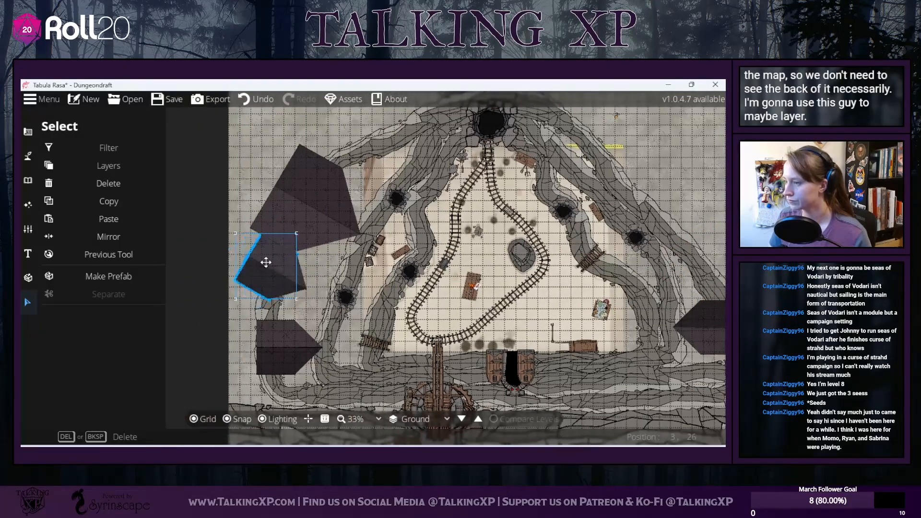
pyautogui.scroll(2, 266, 262)
pyautogui.scroll(-2, 265, 262)
pyautogui.scroll(2, 266, 263)
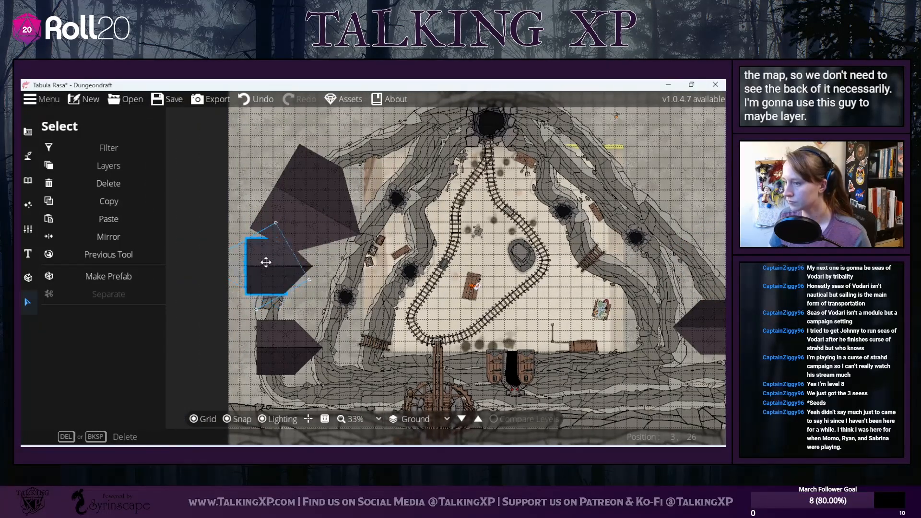
pyautogui.click(111, 203)
pyautogui.moveTo(260, 266); pyautogui.dragTo(330, 139)
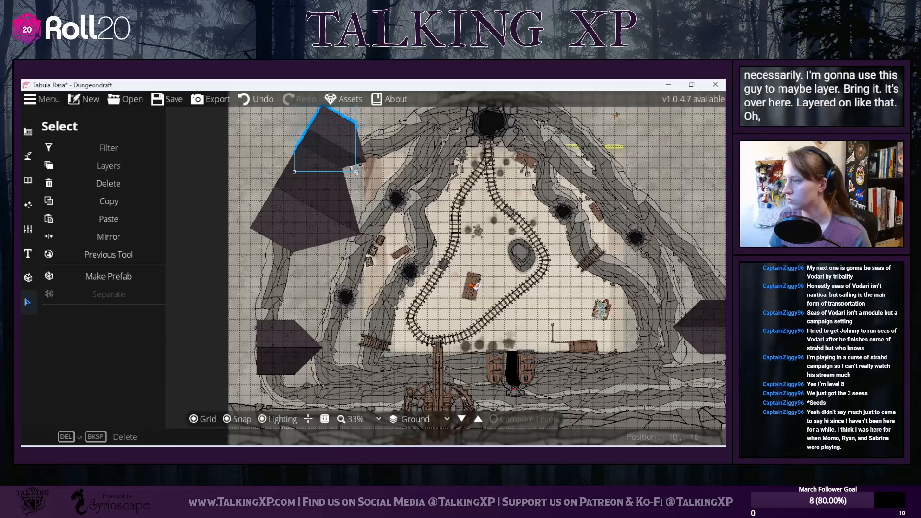
# Step: Duplicate the eastern house roof and place the unrotated copy overlapping the original, offset slightly to the northeast
pyautogui.moveTo(365, 197); pyautogui.dragTo(347, 236)
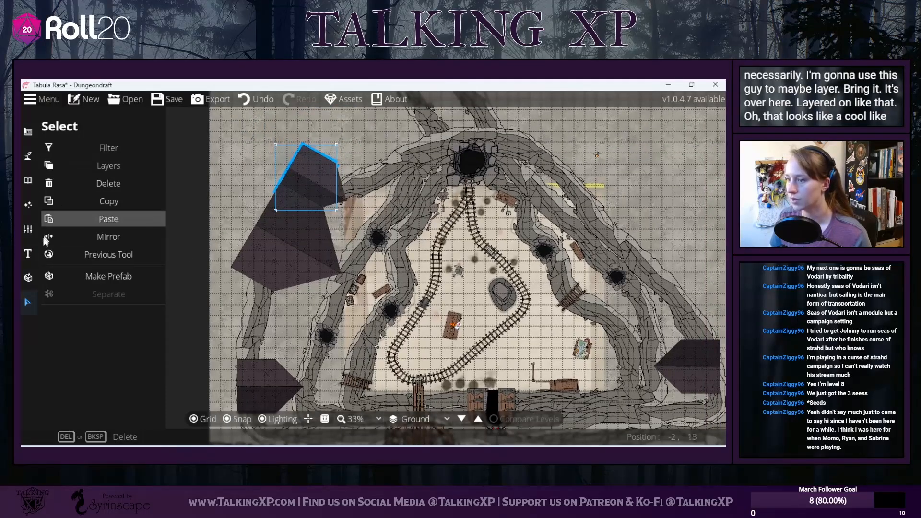
pyautogui.moveTo(371, 352); pyautogui.dragTo(172, 249)
pyautogui.moveTo(504, 268); pyautogui.dragTo(510, 277)
pyautogui.click(595, 286)
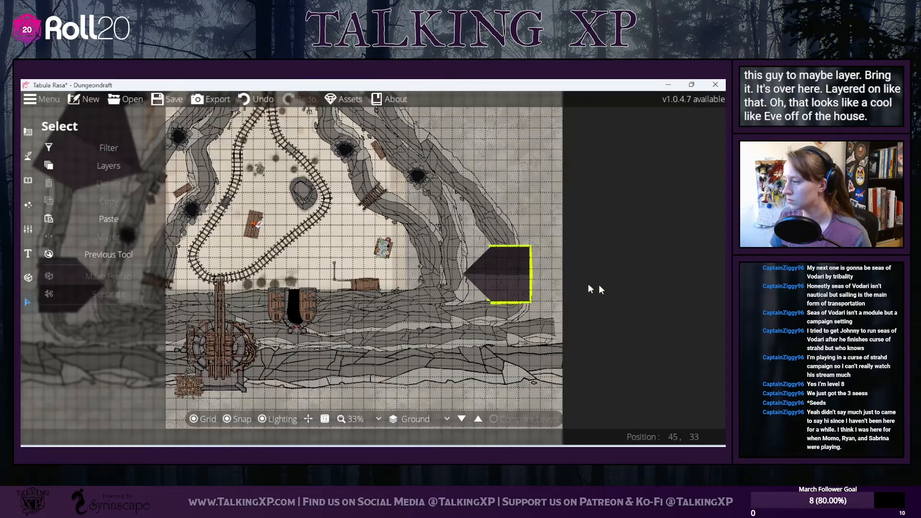
pyautogui.click(524, 280)
pyautogui.click(122, 202)
pyautogui.click(113, 217)
pyautogui.scroll(-2, 351, 265)
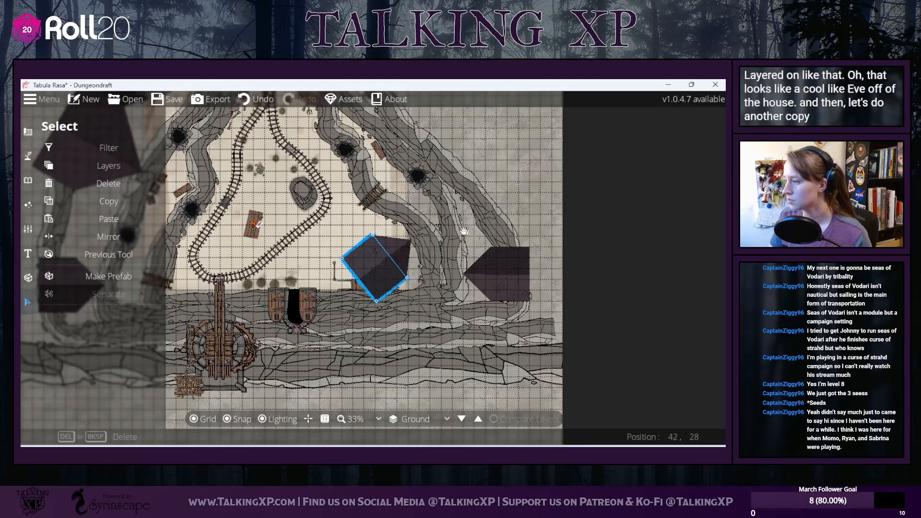
pyautogui.click(263, 101)
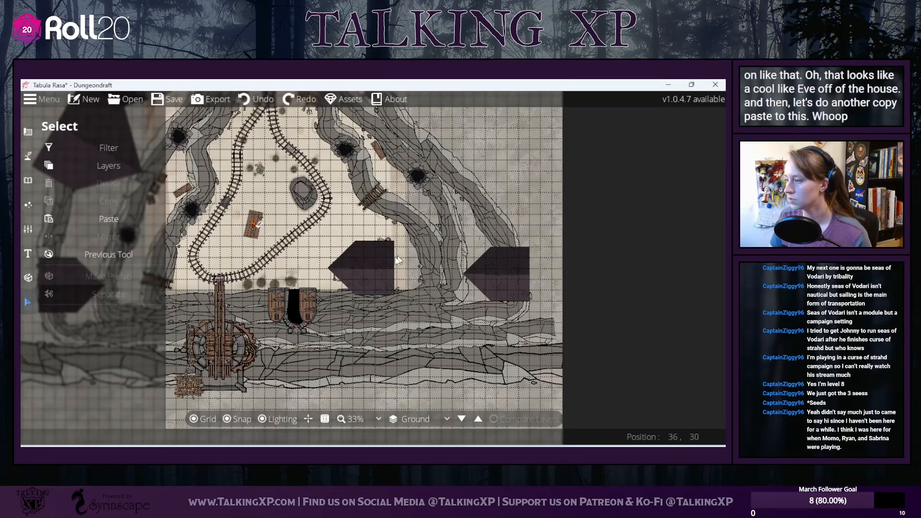
pyautogui.moveTo(370, 267); pyautogui.dragTo(519, 246)
pyautogui.click(602, 233)
# Step: Assign the torch northeast of the mine entrance to 400: User Layer 4 and enlarge it
pyautogui.moveTo(540, 286); pyautogui.dragTo(704, 371)
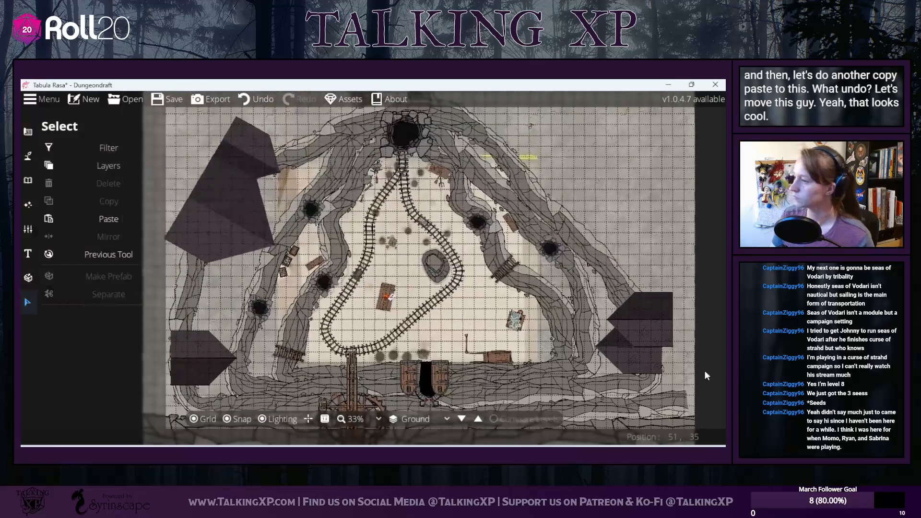
pyautogui.moveTo(539, 125); pyautogui.dragTo(567, 171)
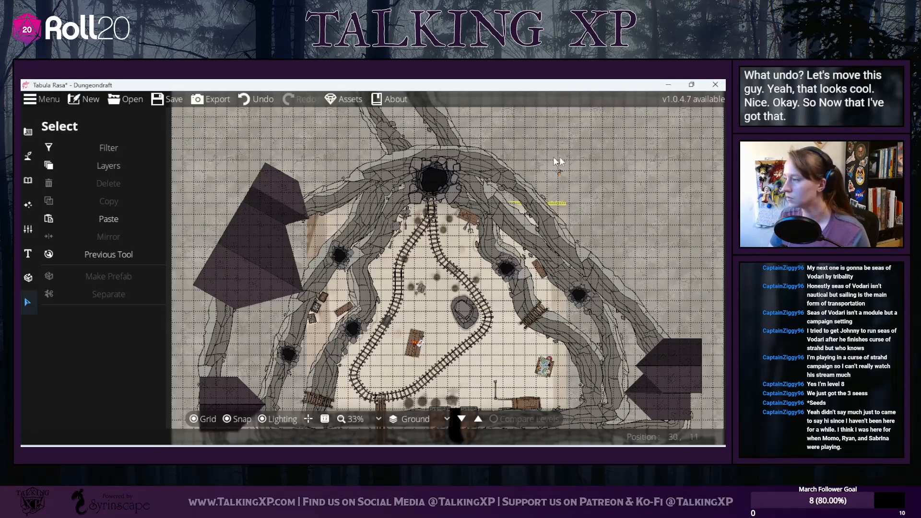
pyautogui.moveTo(562, 177); pyautogui.dragTo(487, 193)
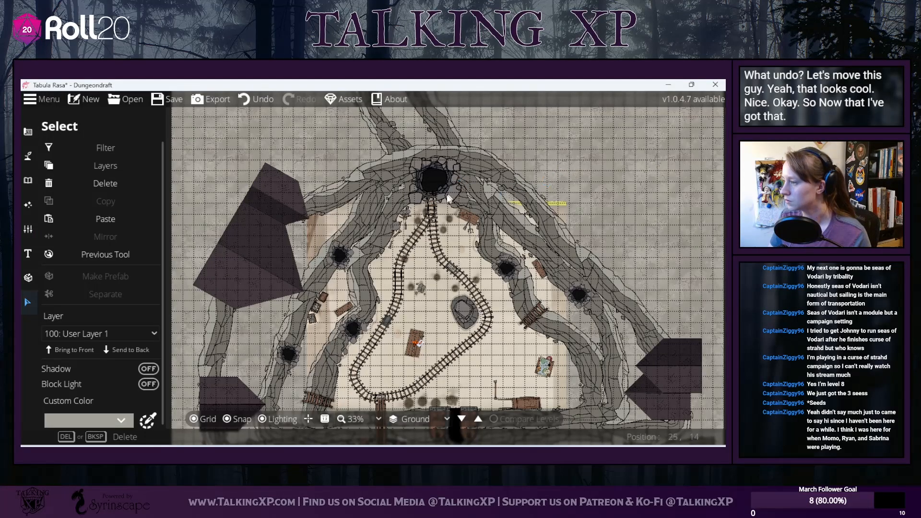
pyautogui.moveTo(461, 244); pyautogui.dragTo(559, 161)
pyautogui.click(559, 162)
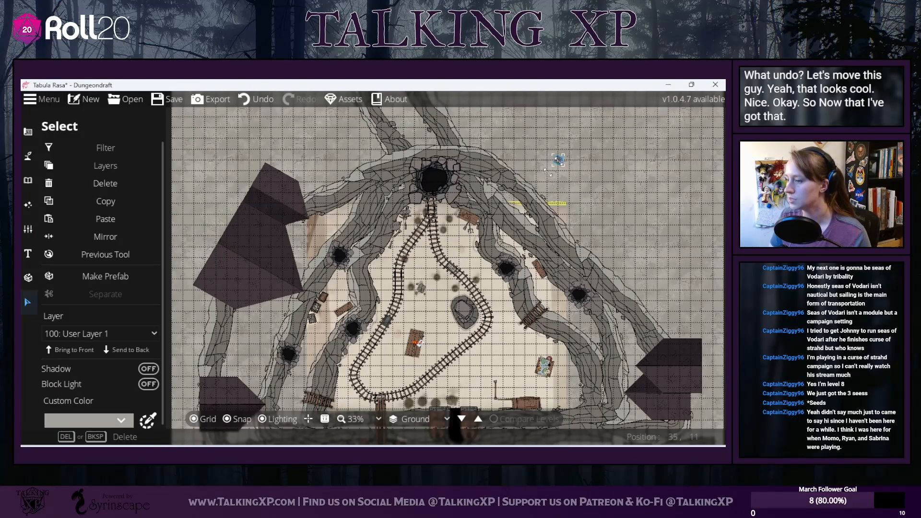
pyautogui.click(105, 338)
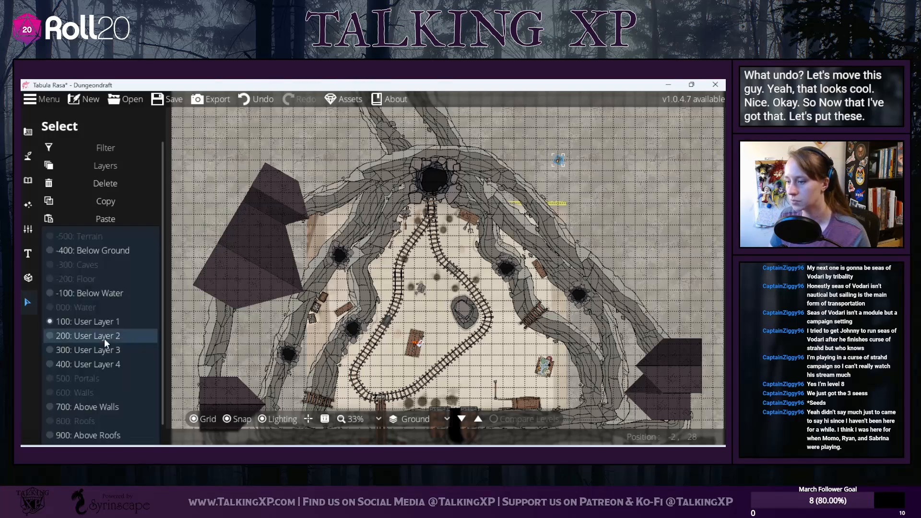
pyautogui.click(109, 364)
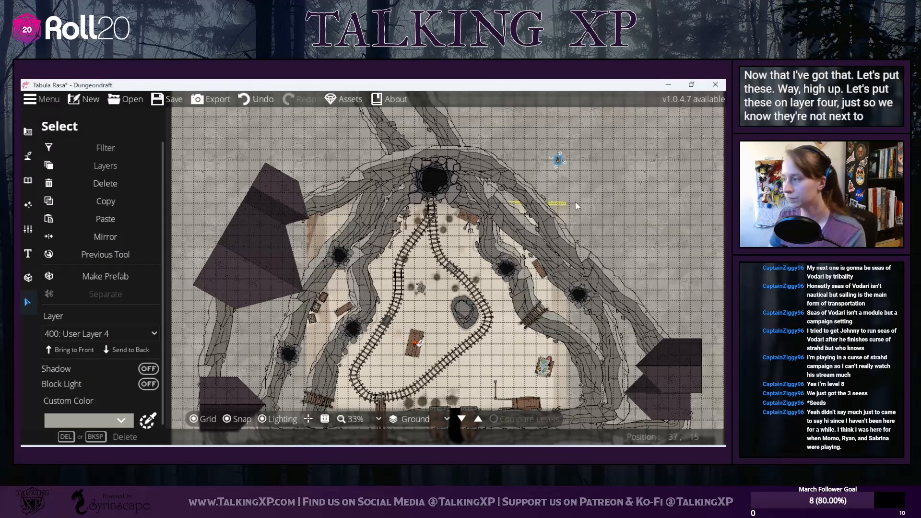
pyautogui.scroll(4, 538, 166)
pyautogui.moveTo(610, 293); pyautogui.dragTo(641, 238)
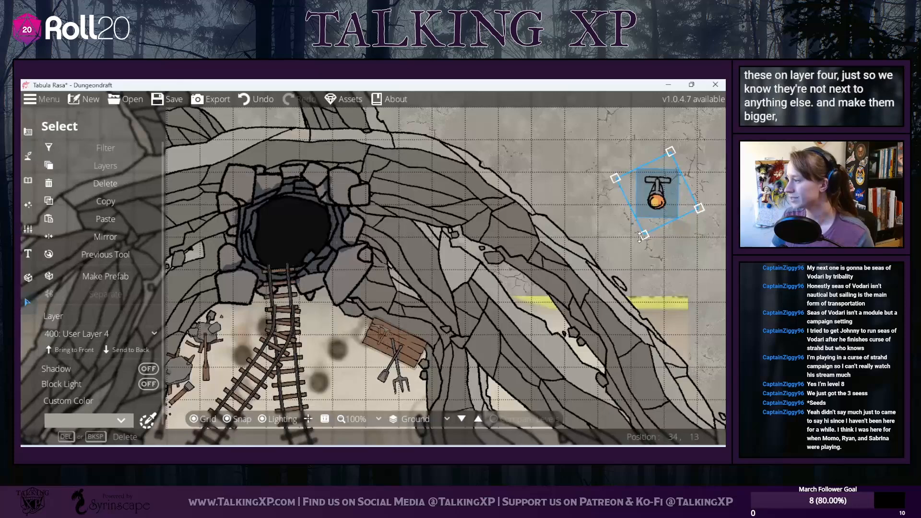
# Step: Move the enlarged torch onto the rocks west of the mine entrance and adjust its rotation
pyautogui.moveTo(657, 191); pyautogui.dragTo(220, 255)
pyautogui.scroll(4, 227, 221)
pyautogui.scroll(-2, 228, 221)
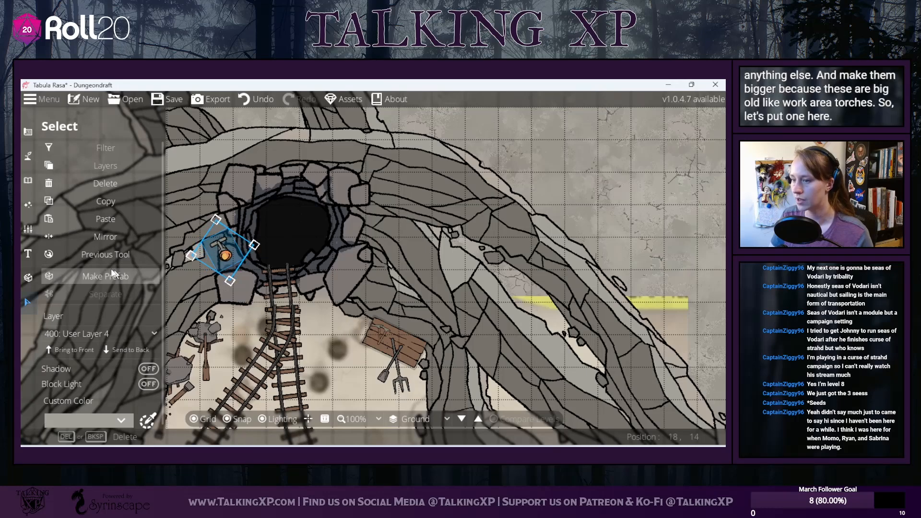
# Step: Duplicate the torch and place the rotated copy on the east side of the mine entrance
pyautogui.click(87, 199)
pyautogui.click(101, 219)
pyautogui.scroll(2, 367, 266)
pyautogui.moveTo(367, 266); pyautogui.dragTo(356, 245)
pyautogui.moveTo(362, 287); pyautogui.dragTo(394, 228)
# Step: Paste another torch, place it beside the northwestern tunnel entrance and rotate it to fit the rock wall
pyautogui.scroll(-6, 393, 228)
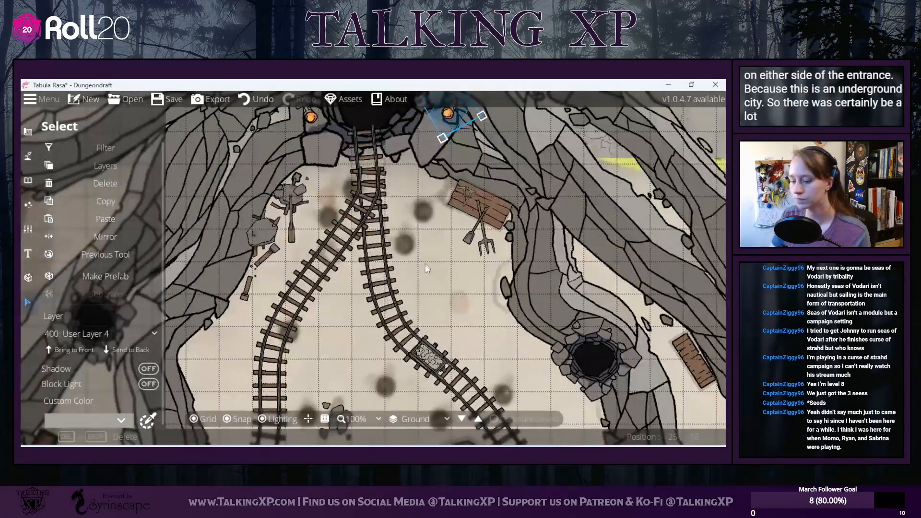
pyautogui.scroll(-1, 426, 272)
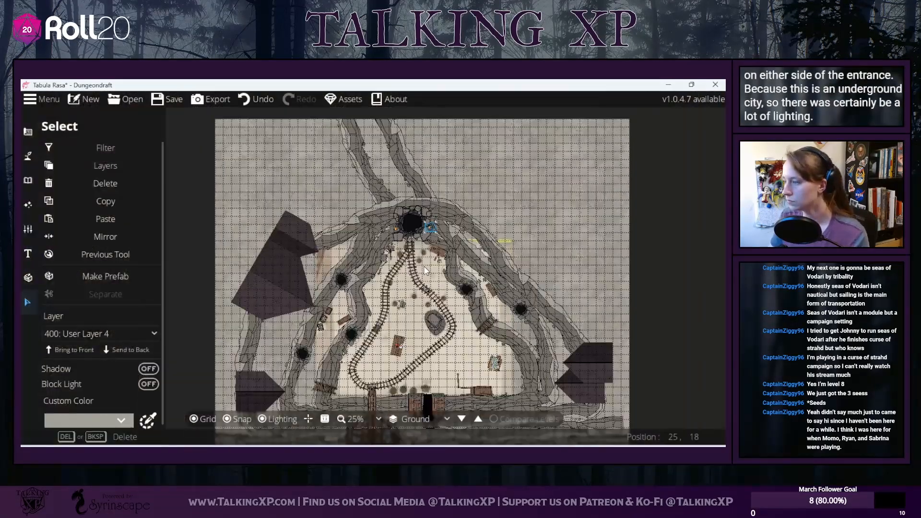
pyautogui.click(519, 223)
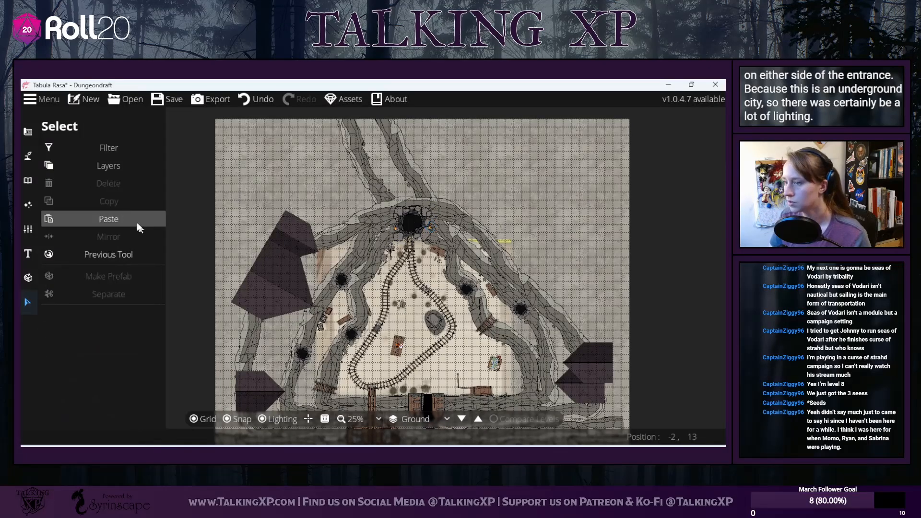
pyautogui.click(115, 217)
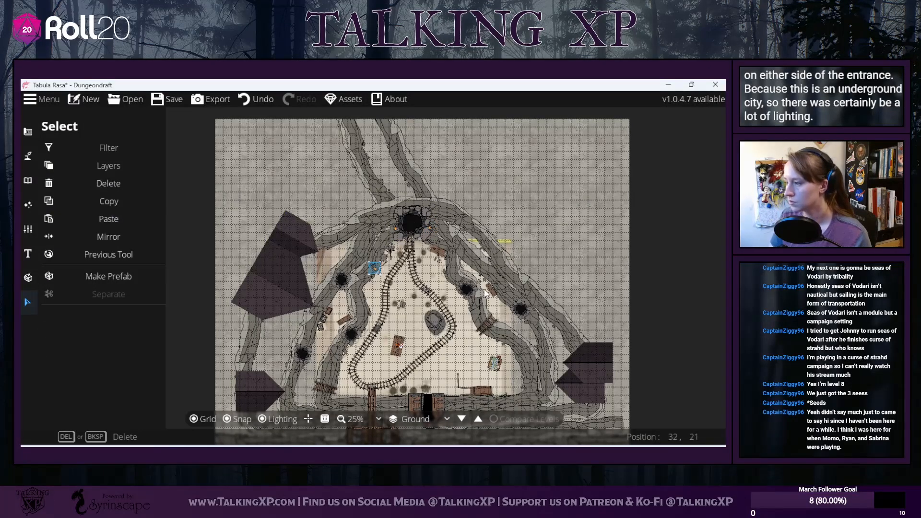
pyautogui.scroll(1, 485, 293)
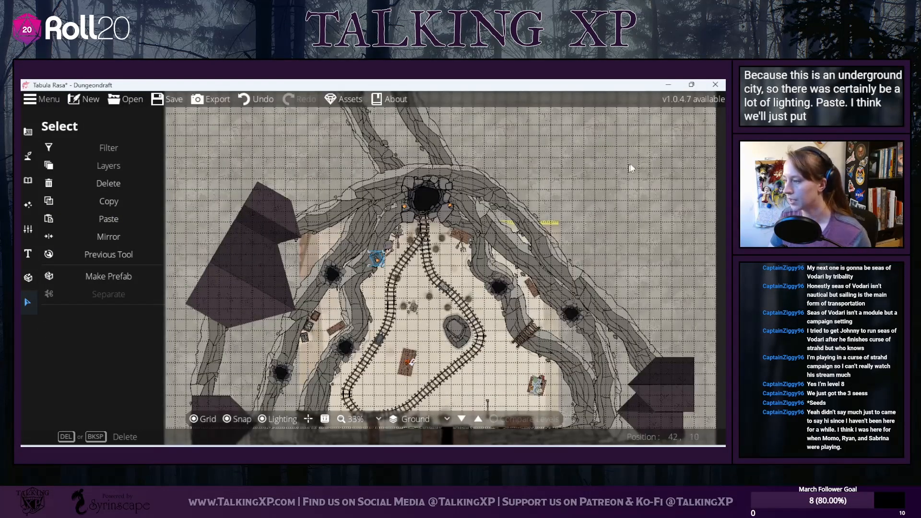
pyautogui.click(317, 274)
pyautogui.moveTo(379, 262); pyautogui.dragTo(339, 267)
pyautogui.click(340, 259)
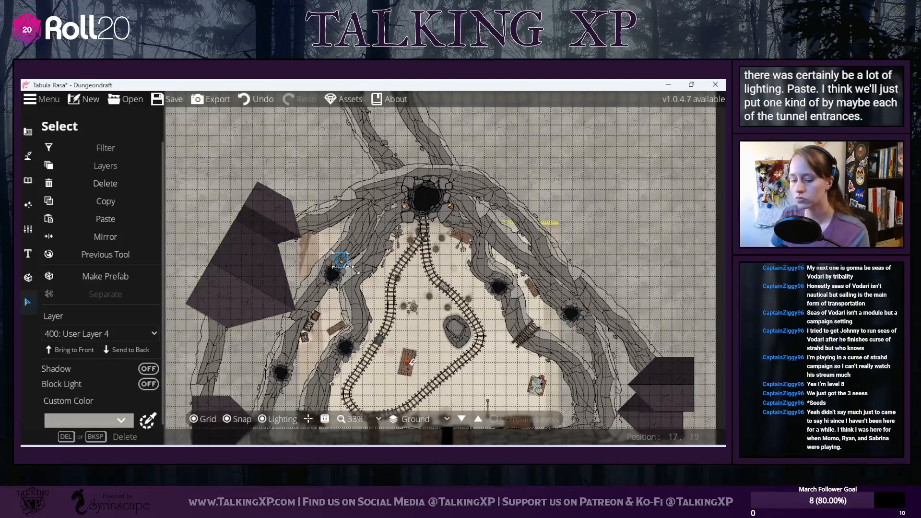
pyautogui.scroll(4, 356, 272)
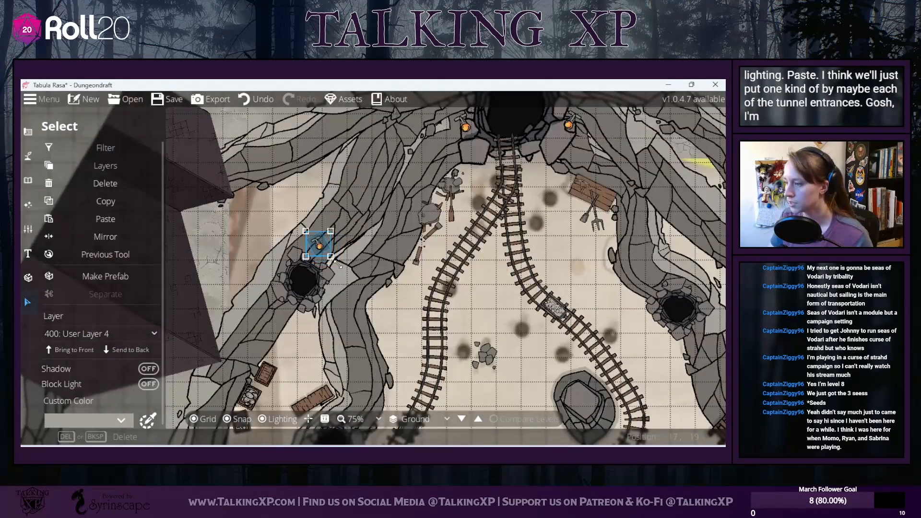
pyautogui.moveTo(355, 233); pyautogui.dragTo(350, 214)
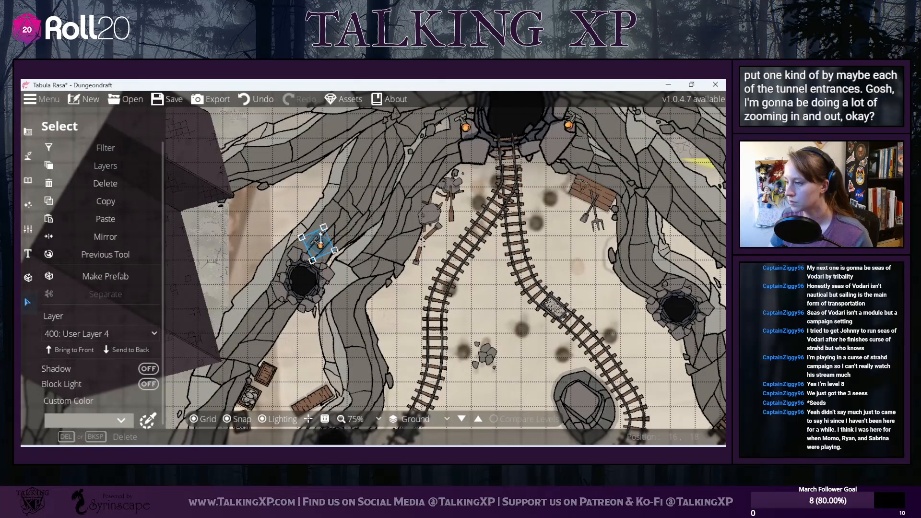
pyautogui.click(403, 310)
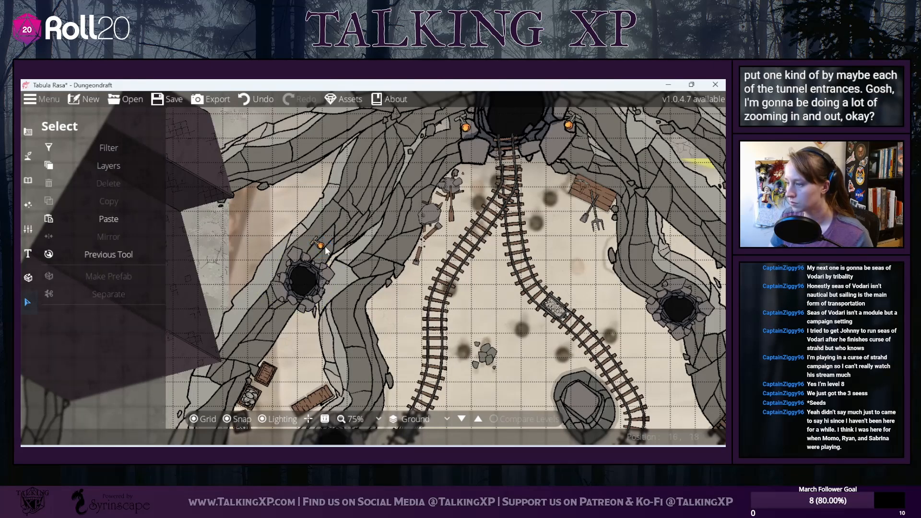
# Step: Nudge the torch against the northwestern tunnel entrance, turn off snapping and paste a copy of that torch
pyautogui.moveTo(320, 245); pyautogui.dragTo(312, 250)
pyautogui.click(318, 355)
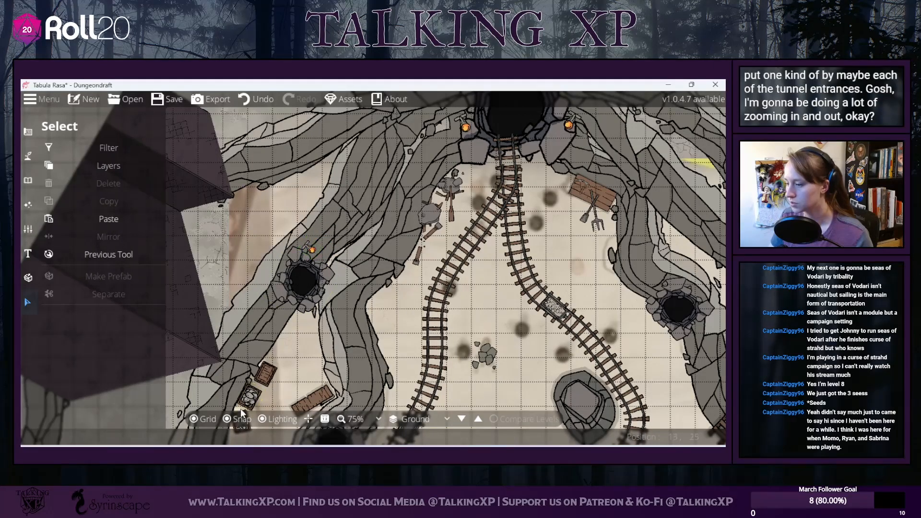
pyautogui.click(312, 250)
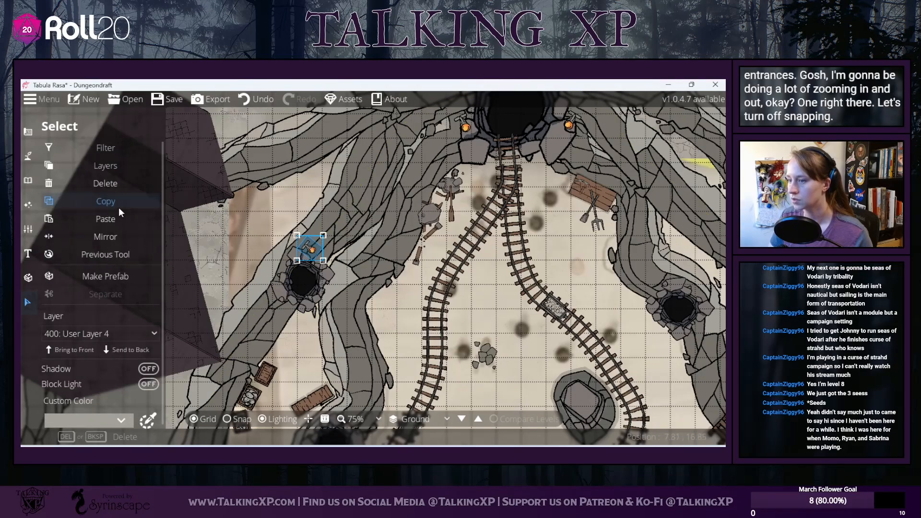
pyautogui.hotkey('ctrl', 'c')
pyautogui.hotkey('ctrl', 'v')
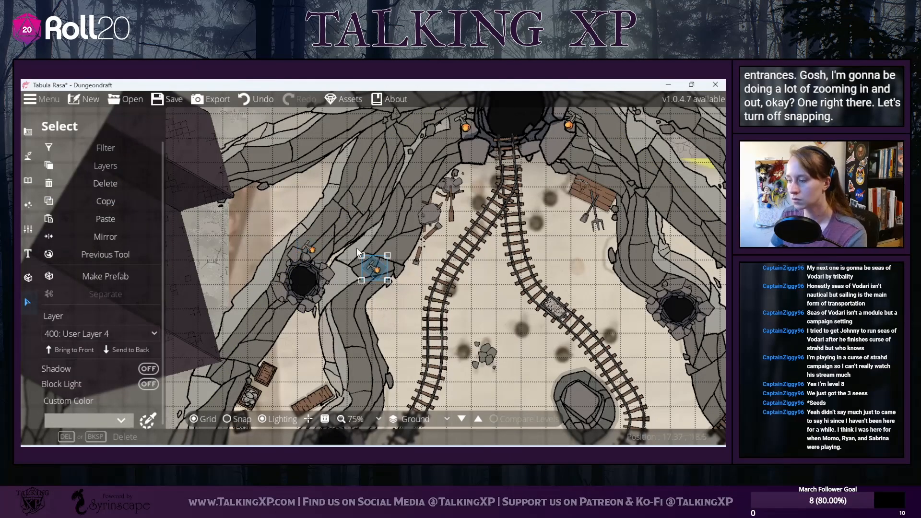
pyautogui.moveTo(414, 326); pyautogui.dragTo(580, 163)
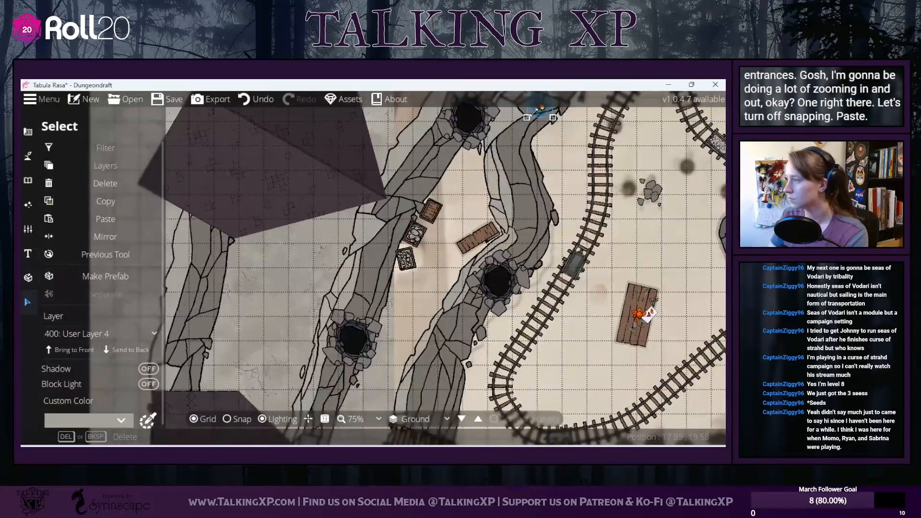
# Step: Undo the last change and limit the selection filter to objects on User Layer 4
pyautogui.click(258, 102)
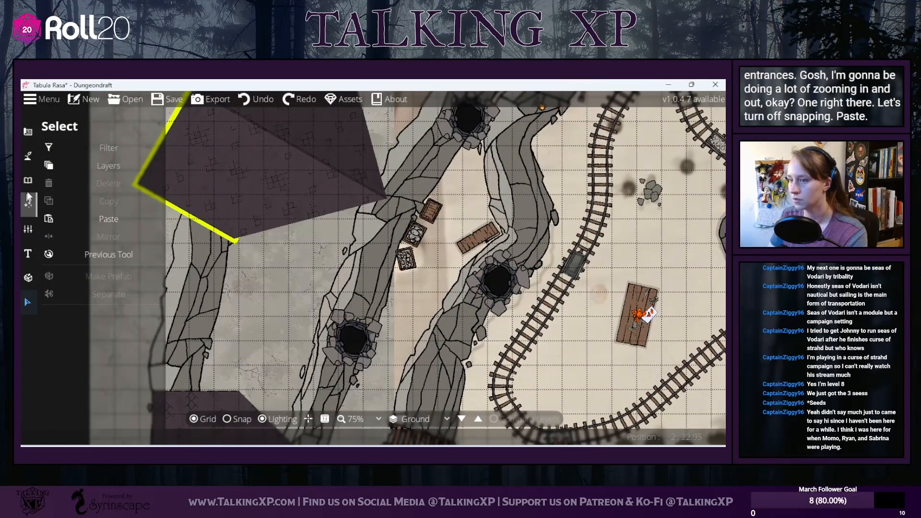
pyautogui.click(28, 276)
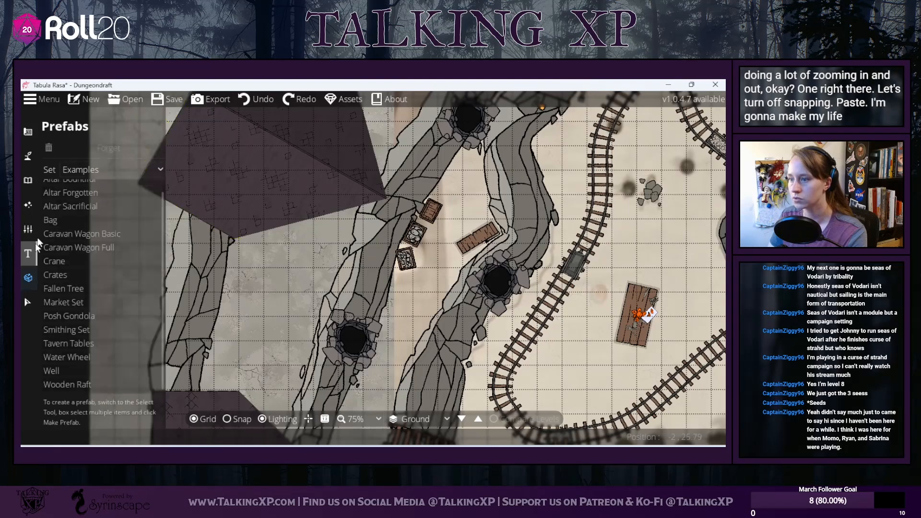
pyautogui.click(28, 303)
pyautogui.click(94, 168)
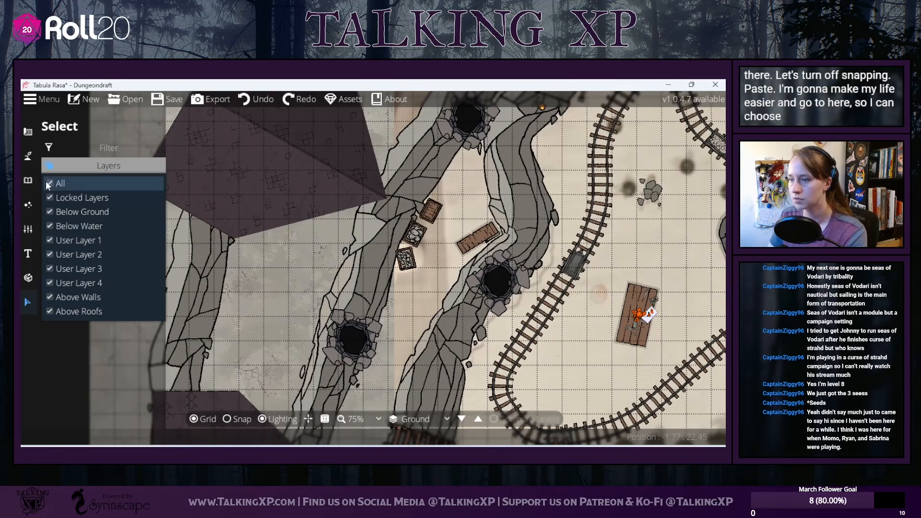
pyautogui.click(51, 183)
pyautogui.click(246, 306)
# Step: Place the pasted torch beside the inner western tunnel entrance and another copy at the southwestern tunnel entrance
pyautogui.moveTo(537, 142); pyautogui.dragTo(498, 303)
pyautogui.click(407, 335)
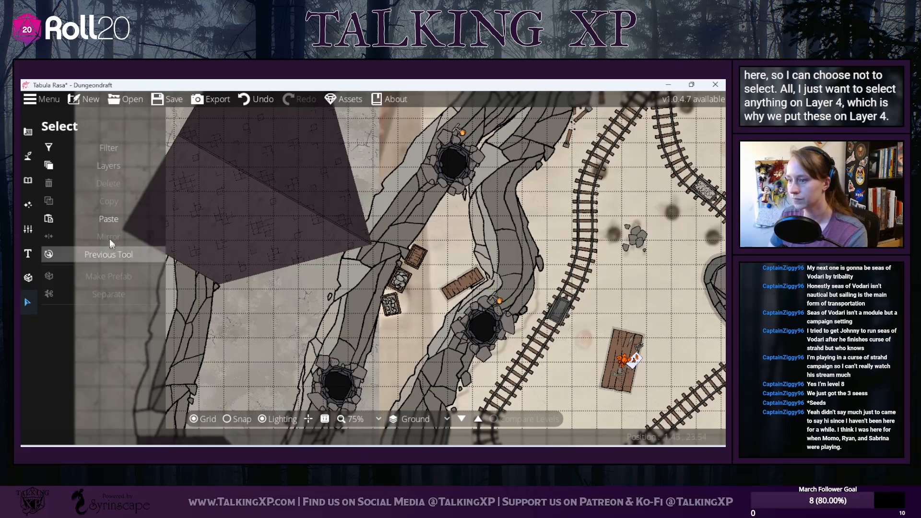
pyautogui.click(111, 220)
pyautogui.click(419, 278)
pyautogui.moveTo(375, 272); pyautogui.dragTo(370, 349)
# Step: Paste another torch and place it, rotated, on the southeast rim of the inner eastern tunnel entrance
pyautogui.moveTo(409, 403); pyautogui.dragTo(431, 191)
pyautogui.moveTo(711, 139); pyautogui.dragTo(348, 398)
pyautogui.click(73, 216)
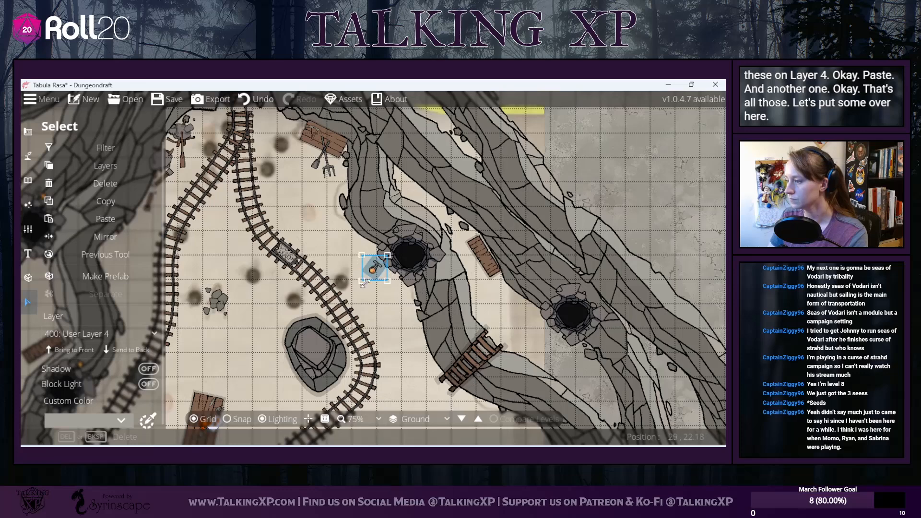
pyautogui.click(389, 312)
pyautogui.moveTo(373, 270); pyautogui.dragTo(430, 274)
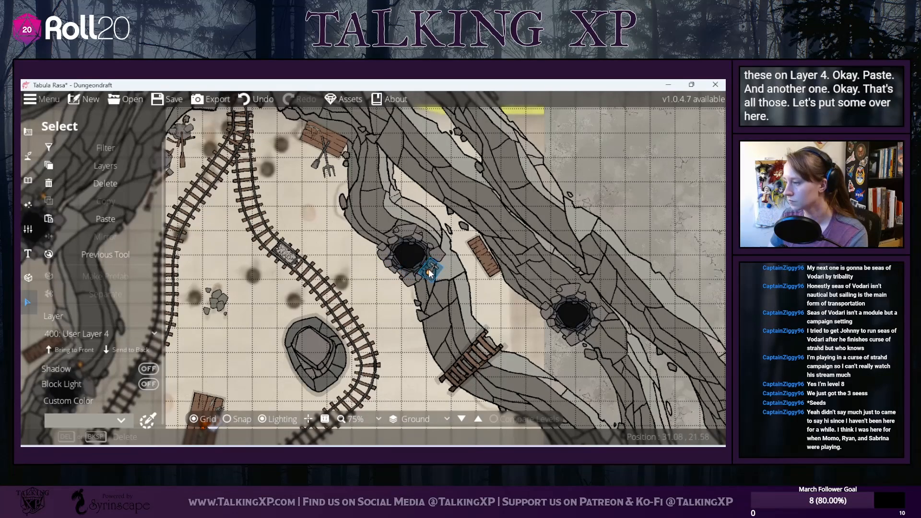
pyautogui.click(432, 302)
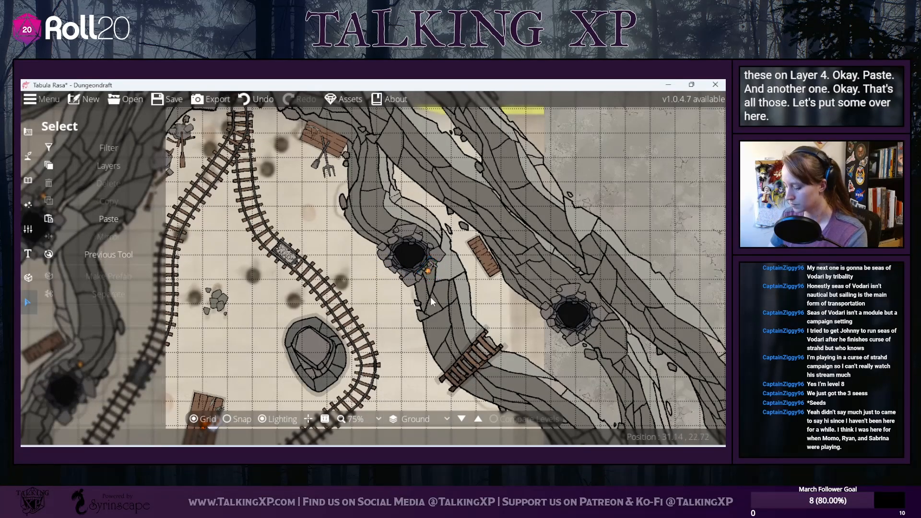
# Step: Paste one more torch and place it beside the outer eastern tunnel entrance
pyautogui.click(120, 221)
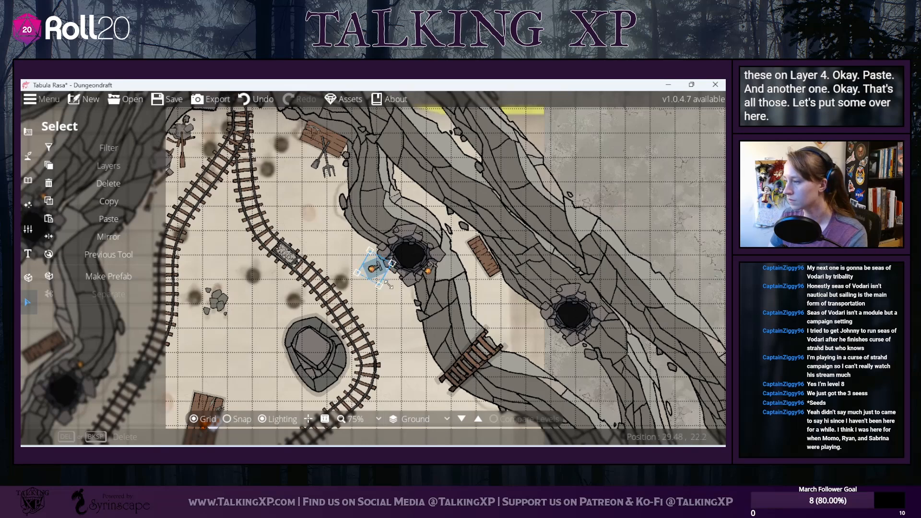
pyautogui.click(391, 342)
pyautogui.moveTo(373, 274); pyautogui.dragTo(557, 298)
pyautogui.click(515, 326)
# Step: Lower the trace image's opacity to 0.01
pyautogui.moveTo(515, 331); pyautogui.dragTo(648, 317)
pyautogui.moveTo(211, 293); pyautogui.dragTo(351, 332)
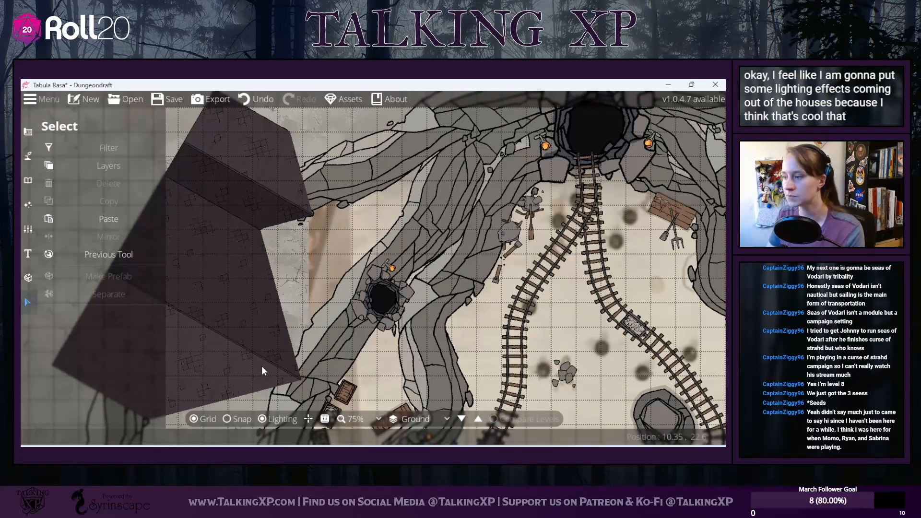
pyautogui.scroll(-5, 263, 371)
pyautogui.moveTo(307, 252); pyautogui.dragTo(348, 176)
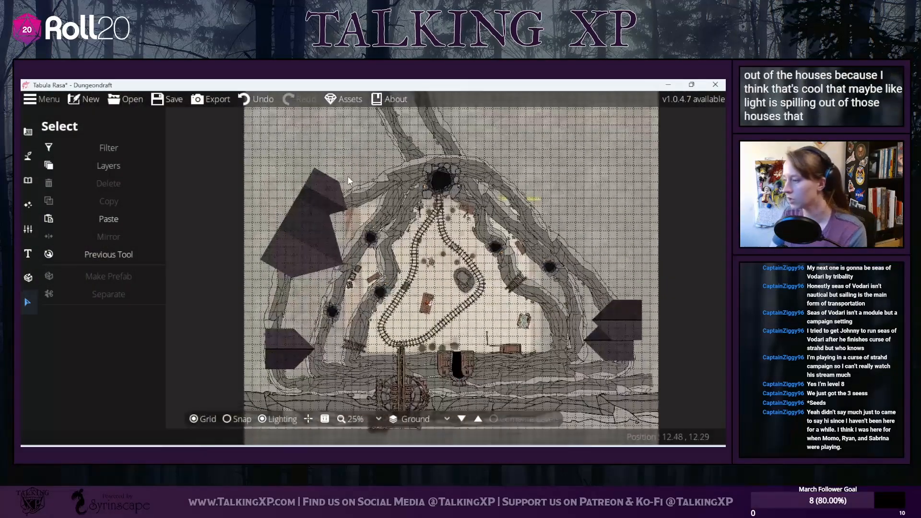
pyautogui.moveTo(526, 333); pyautogui.dragTo(525, 296)
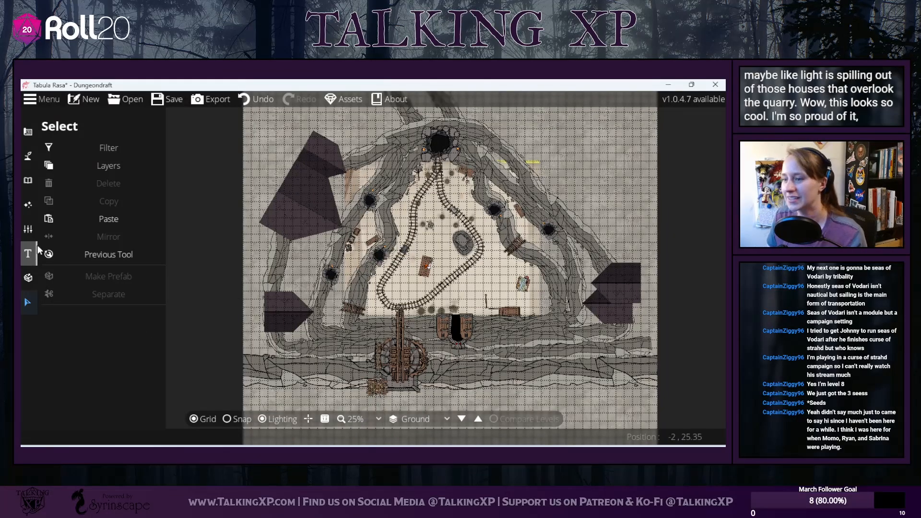
pyautogui.click(29, 279)
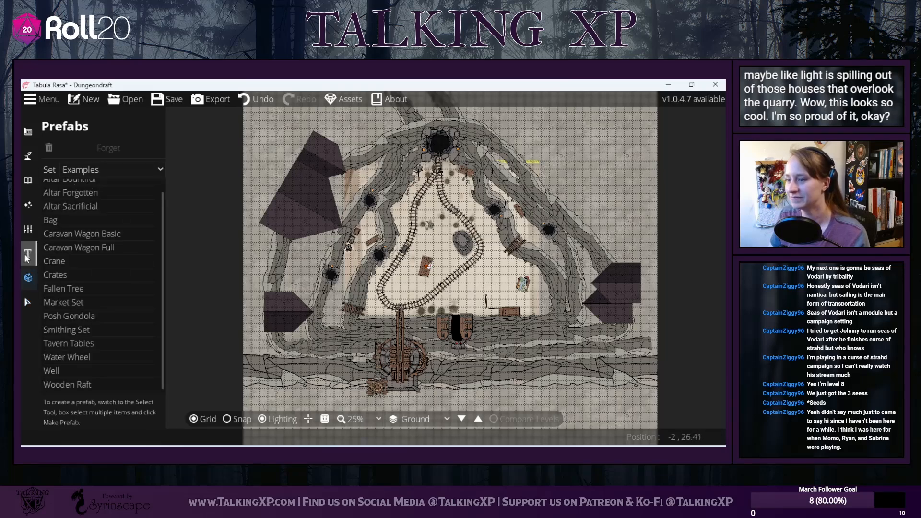
pyautogui.click(28, 254)
pyautogui.click(28, 229)
pyautogui.click(91, 177)
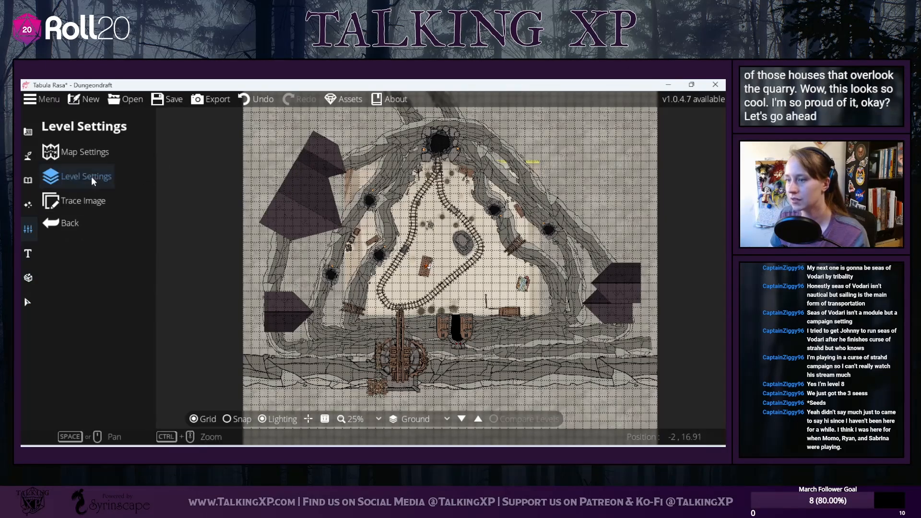
pyautogui.click(51, 200)
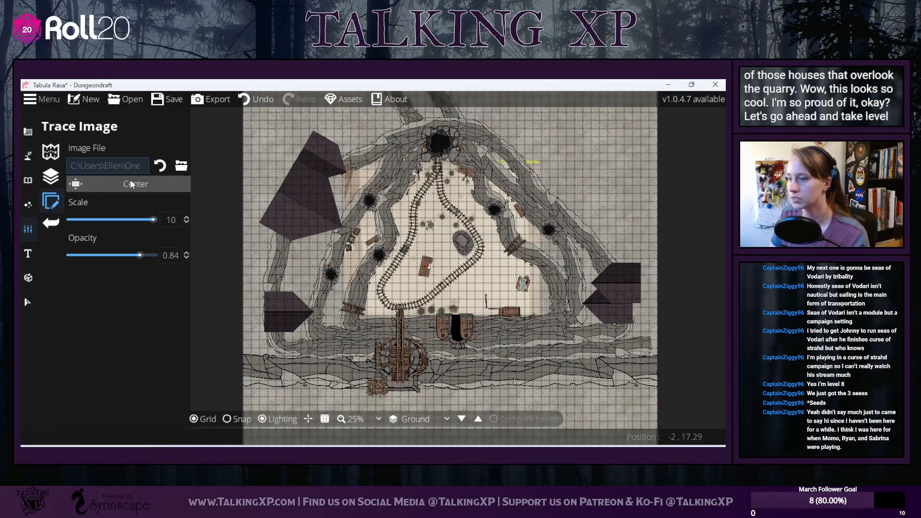
pyautogui.moveTo(33, 251); pyautogui.dragTo(55, 273)
# Step: Set the terrain brush's second texture to Terrain Gravel, trying Terrain Rocky first
pyautogui.moveTo(589, 199); pyautogui.dragTo(565, 217)
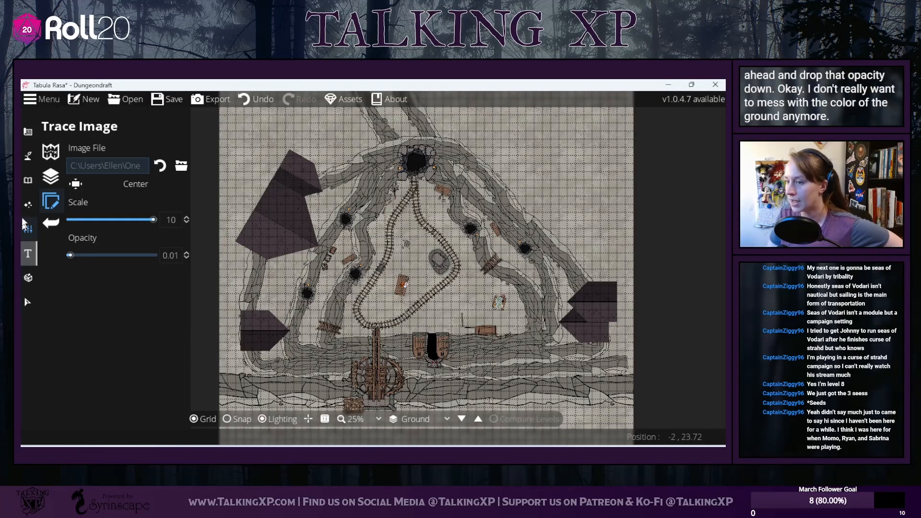
pyautogui.click(27, 155)
pyautogui.click(79, 151)
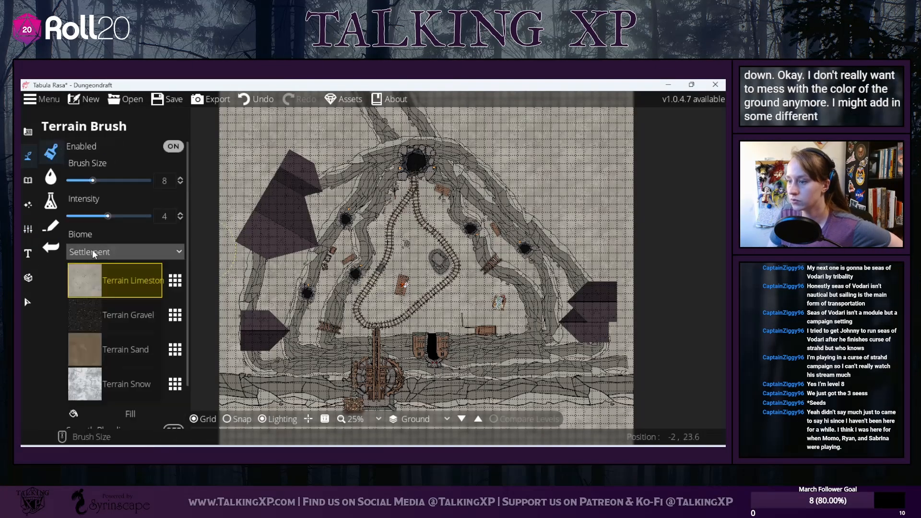
pyautogui.click(113, 308)
pyautogui.click(175, 315)
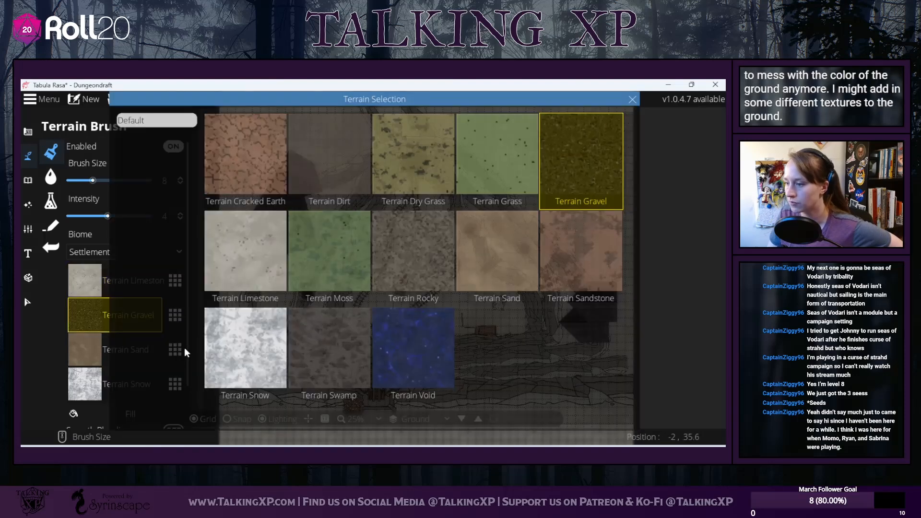
pyautogui.click(416, 262)
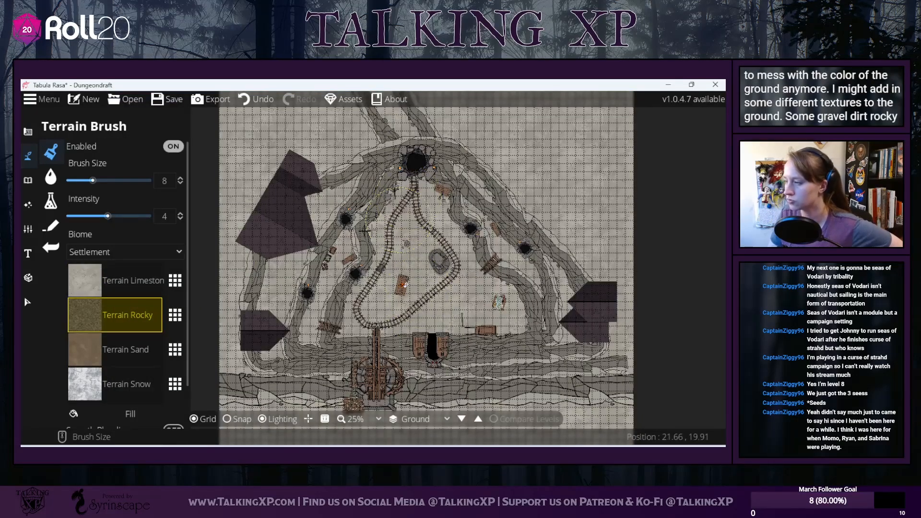
pyautogui.click(175, 315)
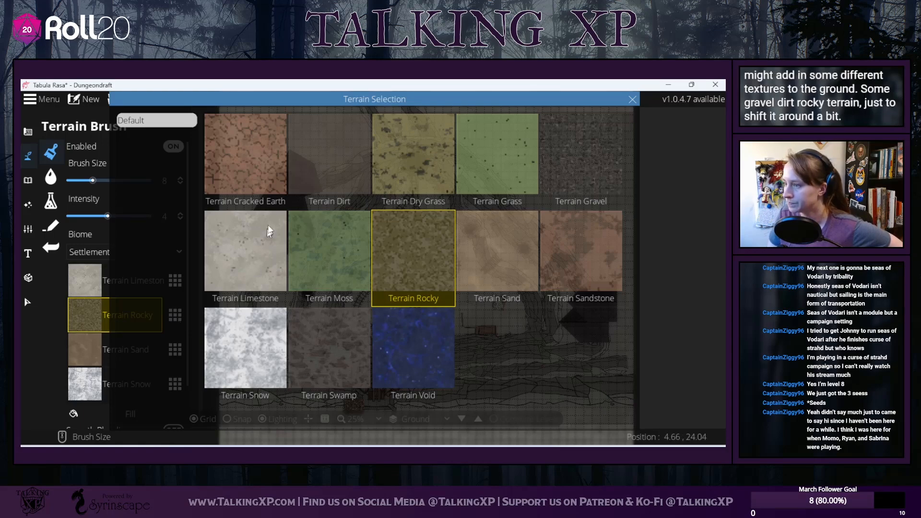
pyautogui.click(586, 164)
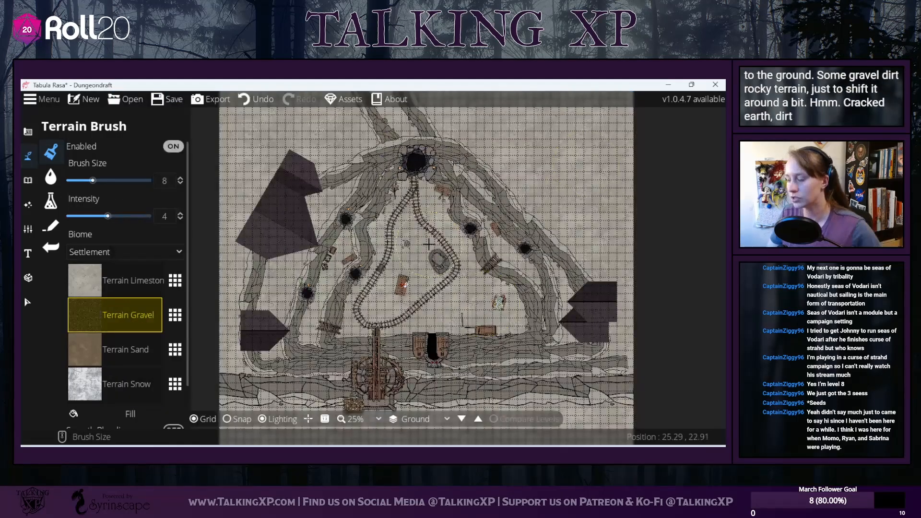
# Step: Dab gravel on the ground by the planks southeast of the mine entrance and undo the excess
pyautogui.scroll(2, 399, 309)
pyautogui.moveTo(432, 200); pyautogui.dragTo(425, 253)
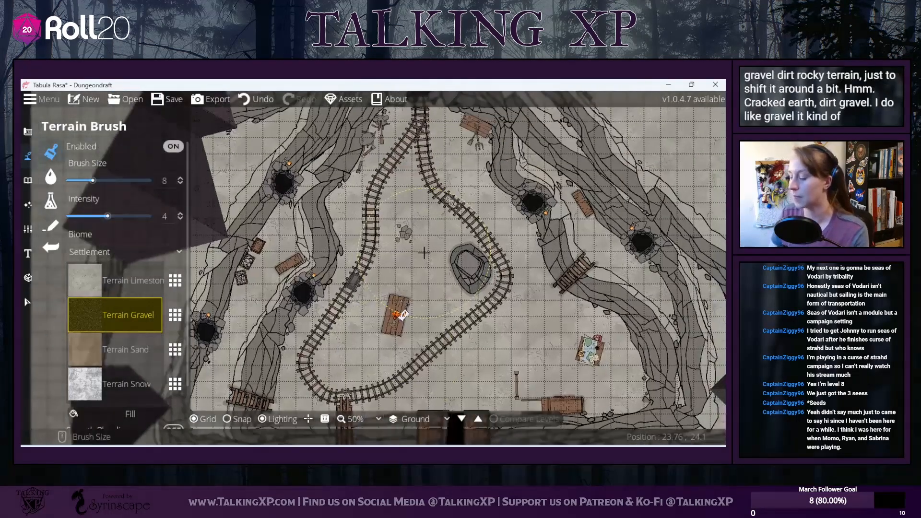
pyautogui.moveTo(452, 191); pyautogui.dragTo(440, 239)
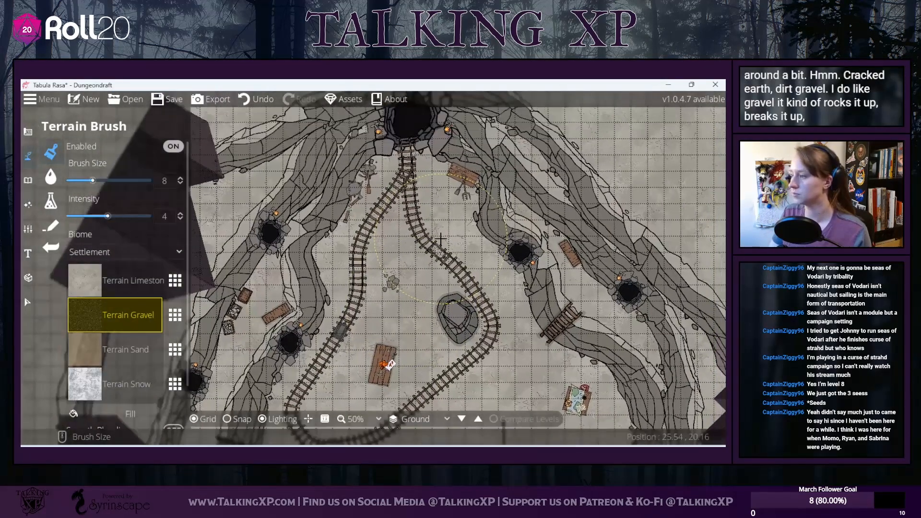
pyautogui.click(435, 186)
pyautogui.click(245, 99)
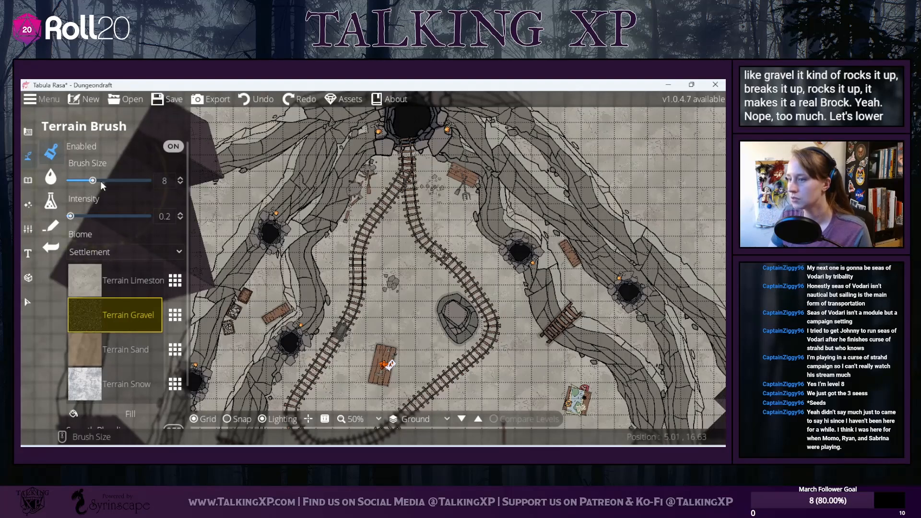
# Step: Test different gravel brush settings on the courtyard ground, settling on brush size 7 and intensity 2.4
pyautogui.moveTo(101, 182); pyautogui.dragTo(109, 180)
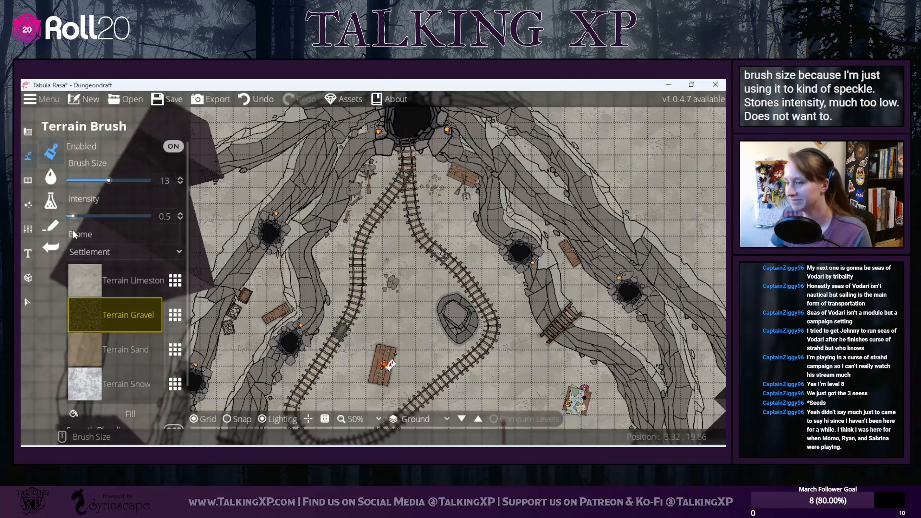
pyautogui.moveTo(77, 216); pyautogui.dragTo(78, 215)
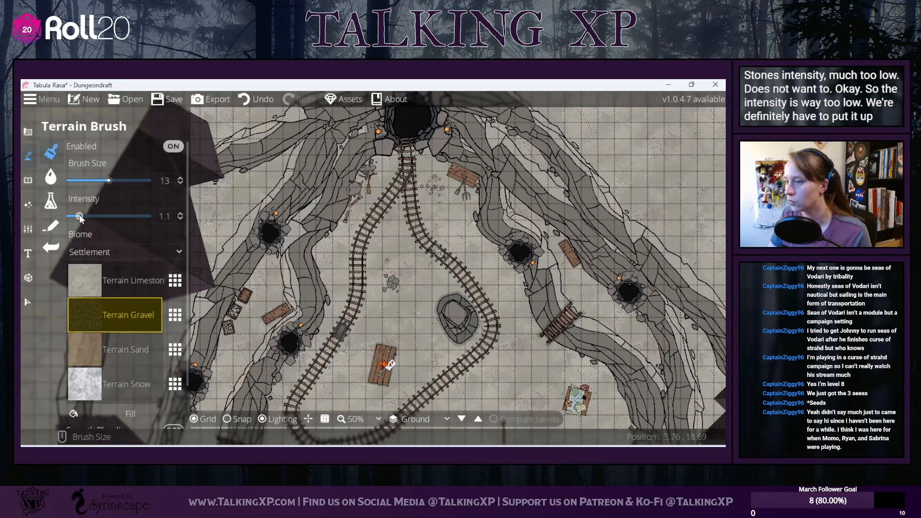
pyautogui.moveTo(80, 216); pyautogui.dragTo(80, 215)
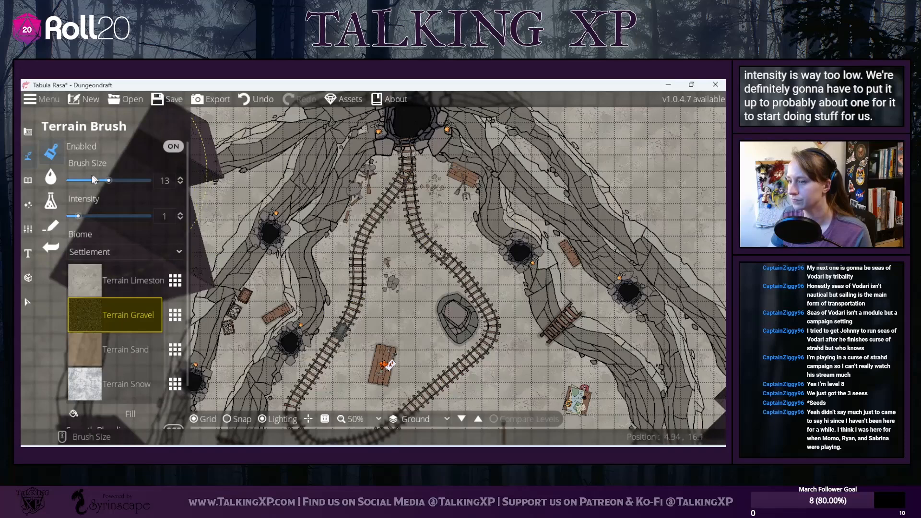
pyautogui.moveTo(83, 181); pyautogui.dragTo(77, 181)
pyautogui.moveTo(77, 216); pyautogui.dragTo(91, 216)
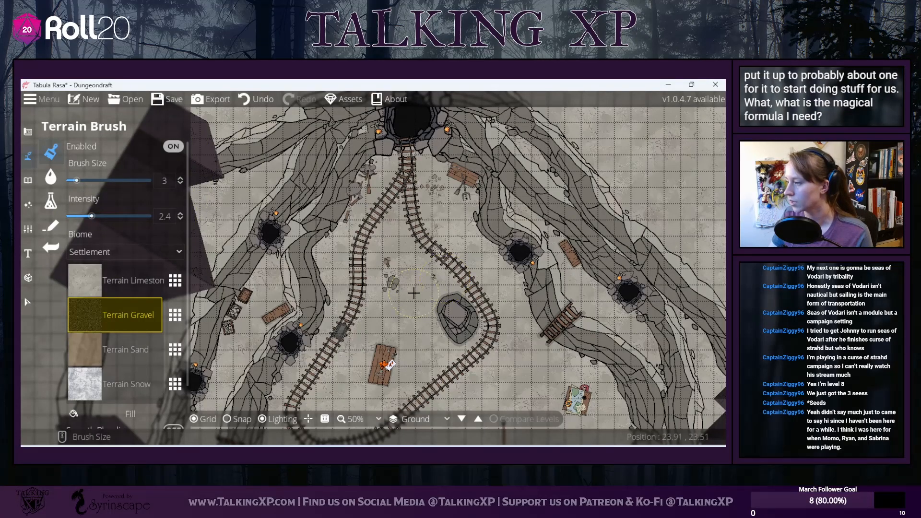
pyautogui.click(112, 178)
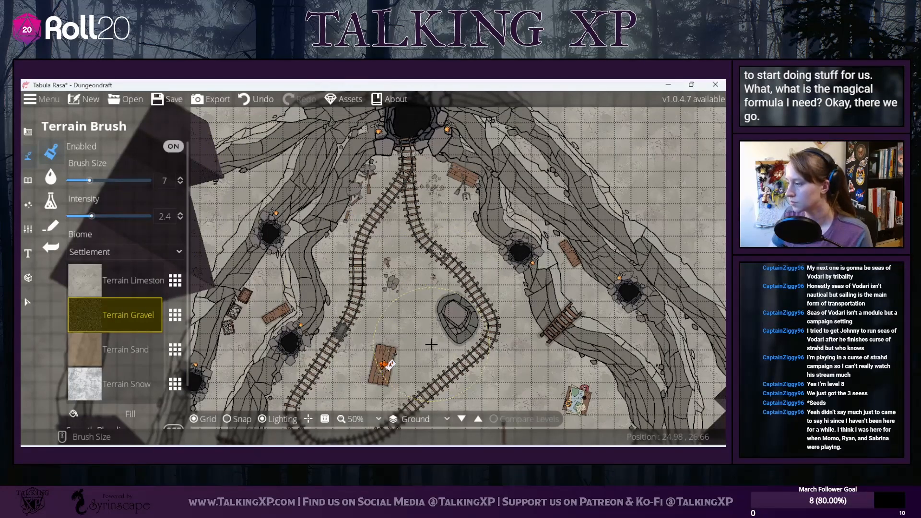
# Step: Dab a gravel patch on the ground west of the map table and reduce the brush intensity to 1.9
pyautogui.click(505, 387)
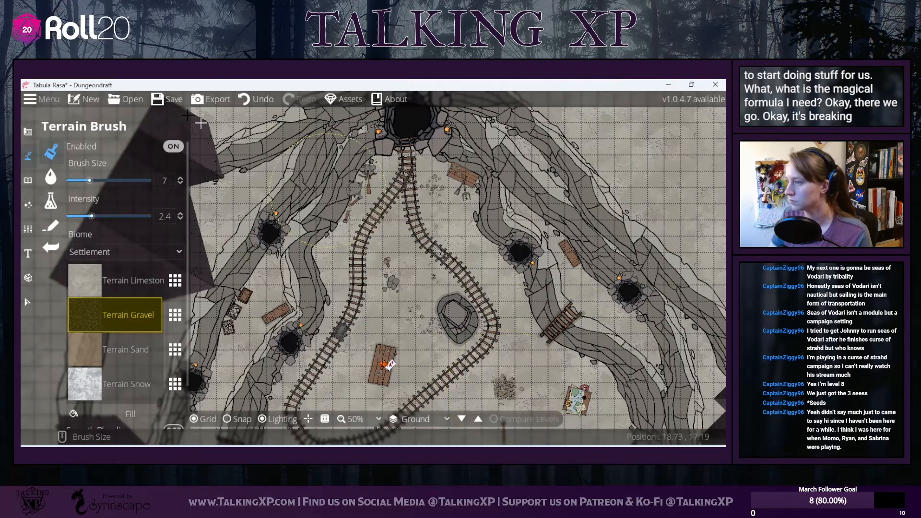
pyautogui.moveTo(493, 263); pyautogui.dragTo(490, 196)
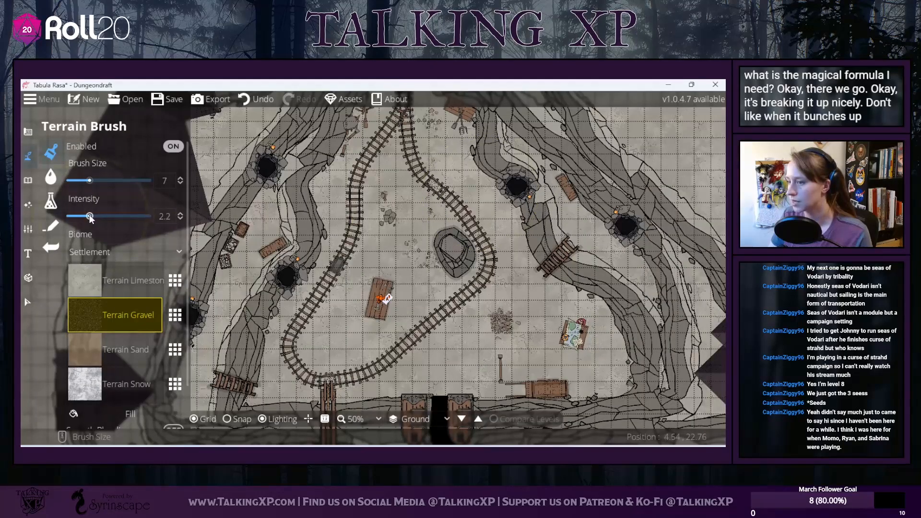
pyautogui.moveTo(91, 218); pyautogui.dragTo(90, 218)
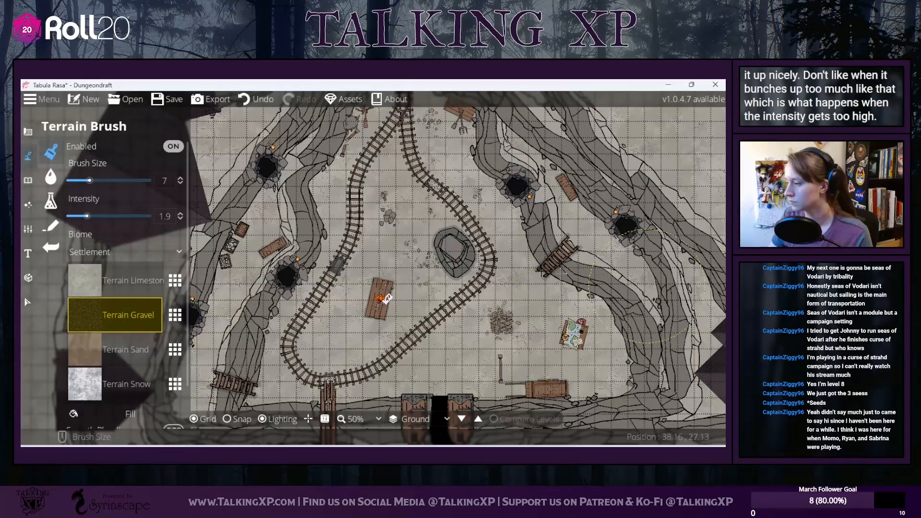
# Step: Dab light gravel patches on the ground beside the southwest tunnel entrance and inside the southwest bend of the track loop
pyautogui.moveTo(518, 186); pyautogui.dragTo(547, 238)
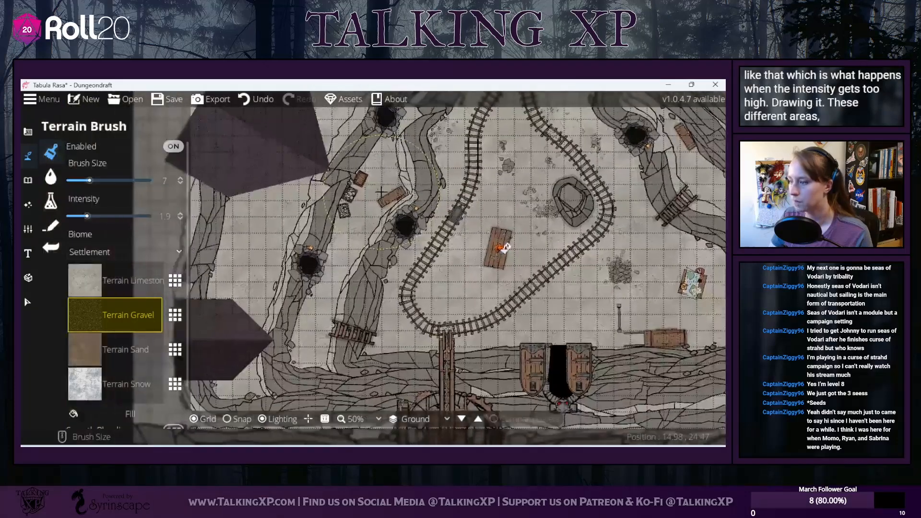
pyautogui.moveTo(282, 315); pyautogui.dragTo(374, 209)
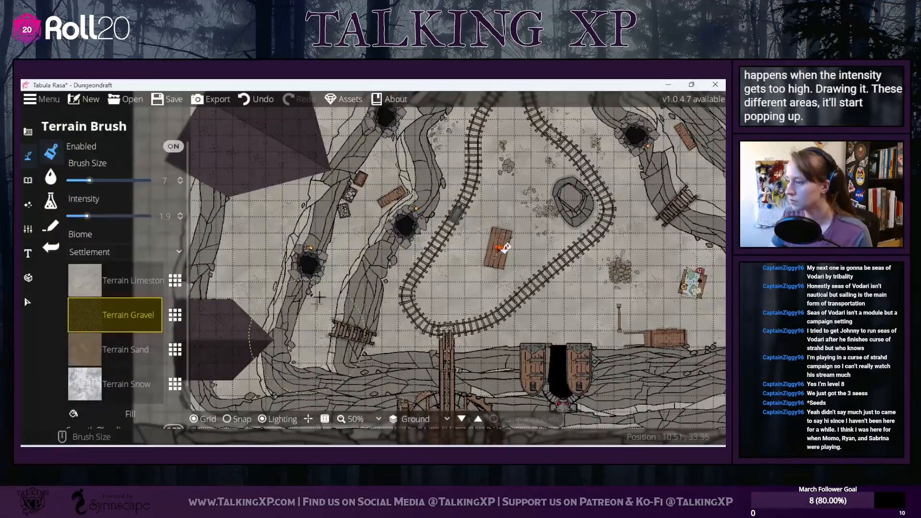
pyautogui.moveTo(335, 264); pyautogui.dragTo(317, 305)
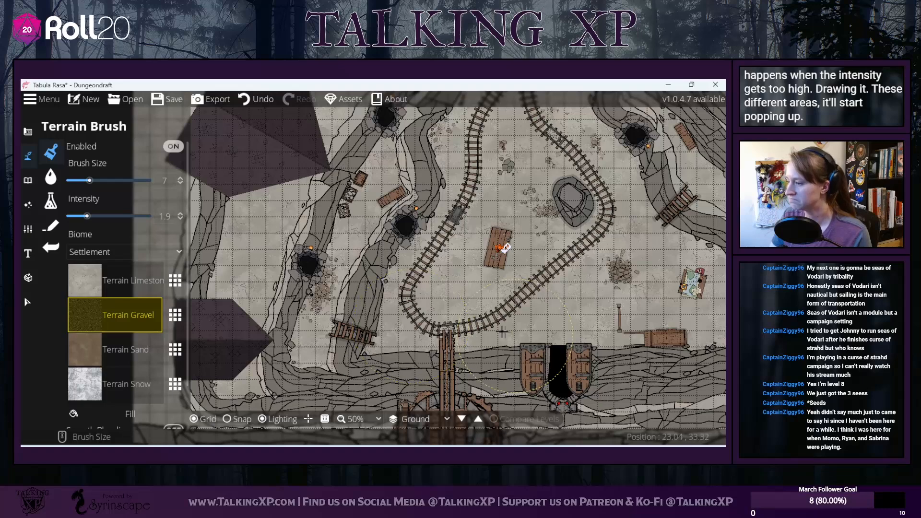
pyautogui.moveTo(421, 310); pyautogui.dragTo(356, 316)
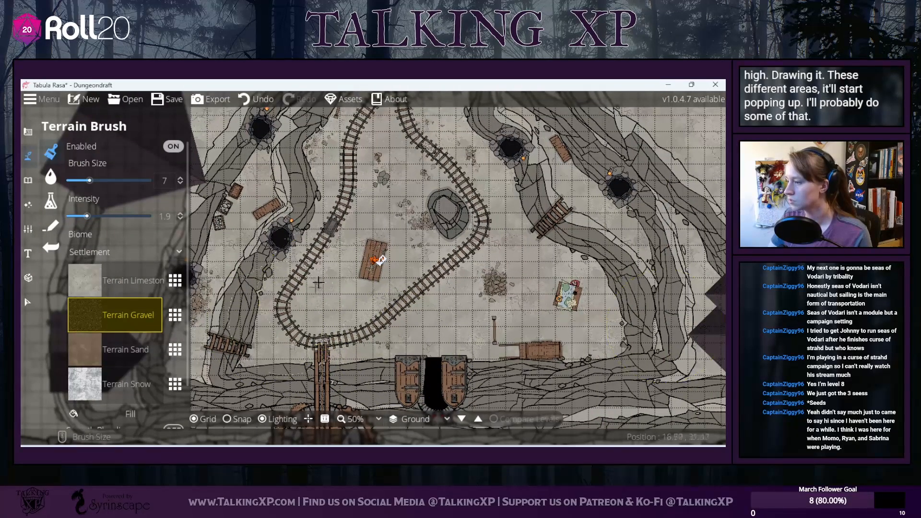
# Step: Dab gravel patches on the eastern and northern outer ledges and on the open ground at the far west
pyautogui.moveTo(577, 260); pyautogui.dragTo(502, 319)
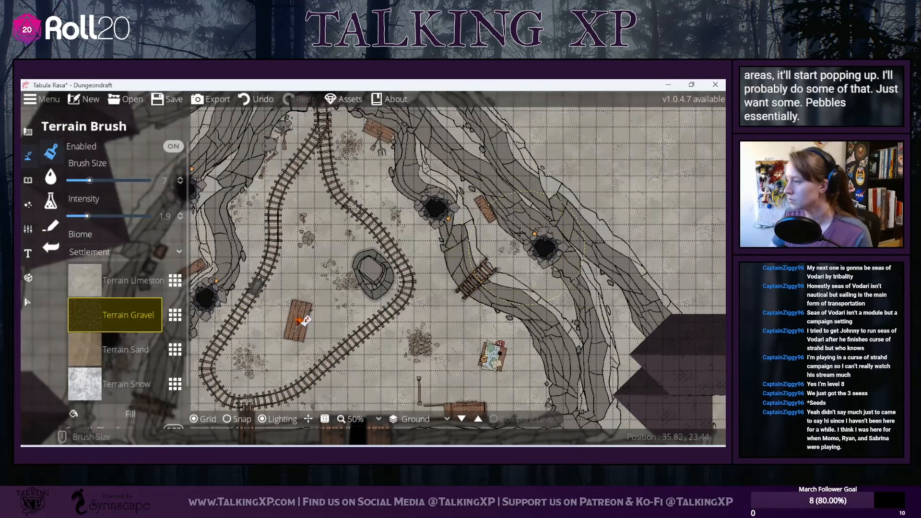
pyautogui.moveTo(632, 299)
pyautogui.mouseDown()
pyautogui.moveTo(615, 319)
pyautogui.moveTo(614, 275)
pyautogui.moveTo(613, 307)
pyautogui.mouseUp()
pyautogui.moveTo(352, 227); pyautogui.dragTo(451, 346)
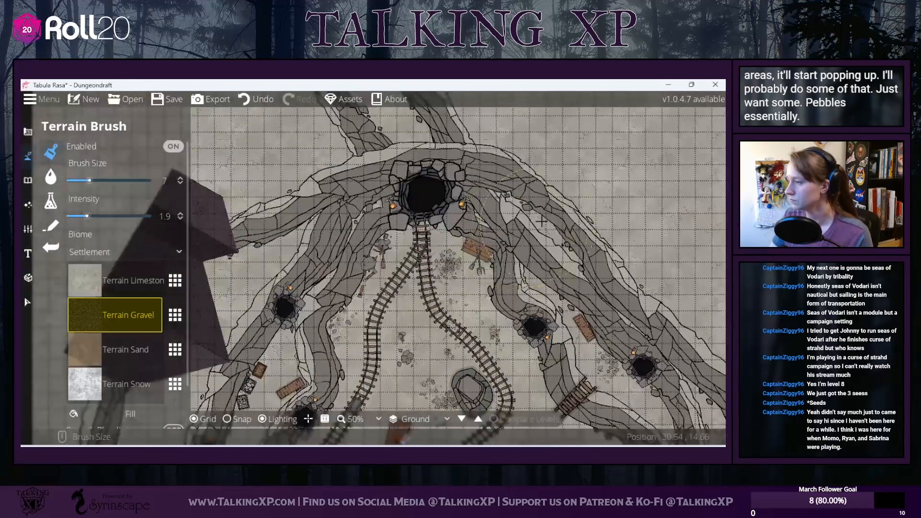
pyautogui.moveTo(246, 270); pyautogui.dragTo(358, 177)
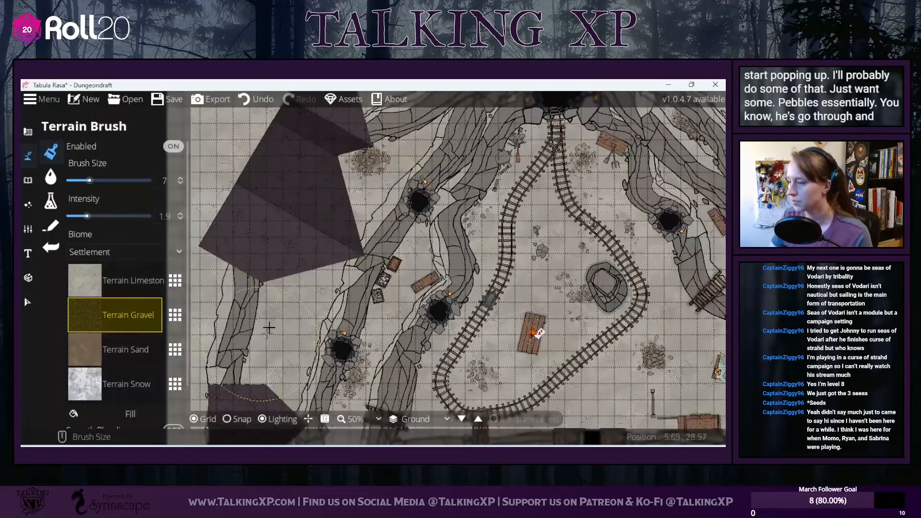
pyautogui.moveTo(275, 331); pyautogui.dragTo(274, 324)
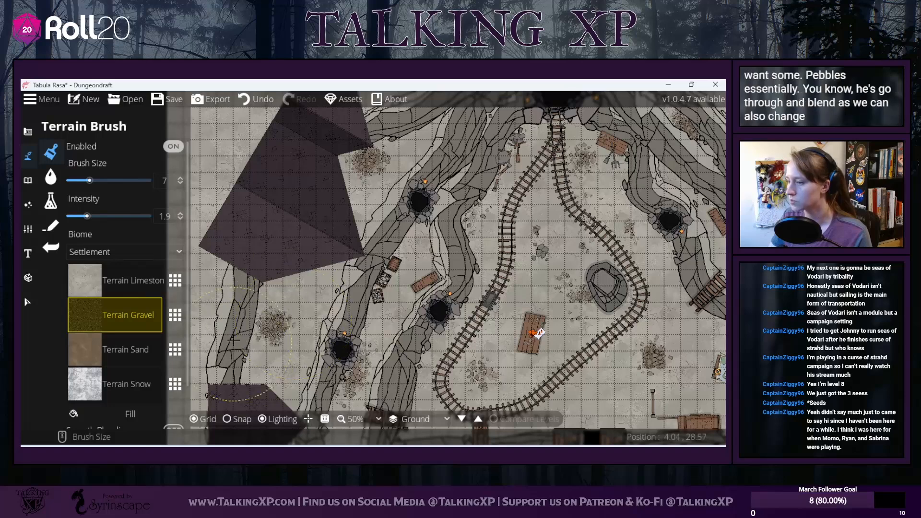
# Step: Preview the map with the terrain disabled and with smooth blending enabled, restoring both settings
pyautogui.click(176, 146)
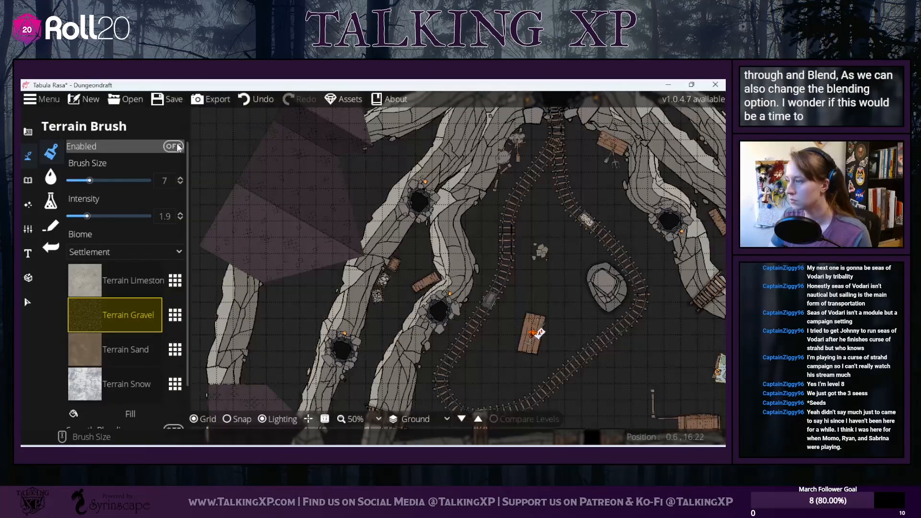
pyautogui.click(176, 146)
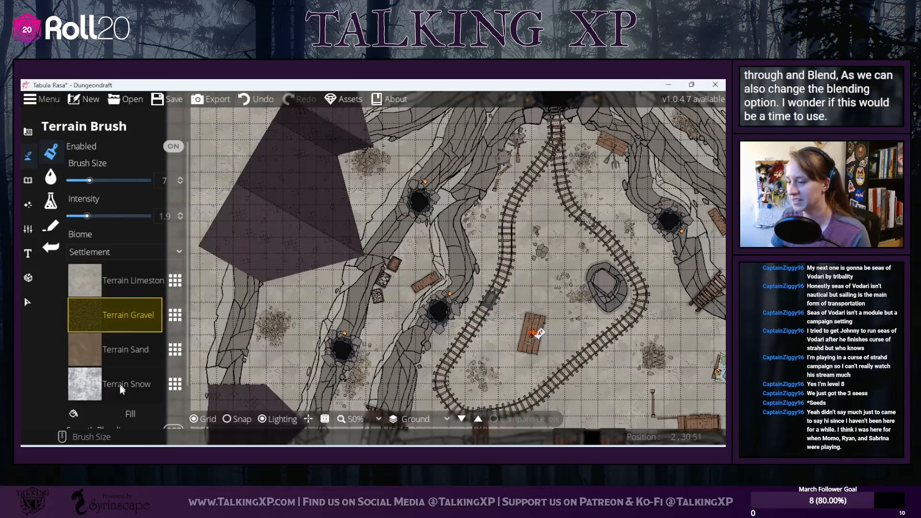
pyautogui.scroll(-2, 154, 420)
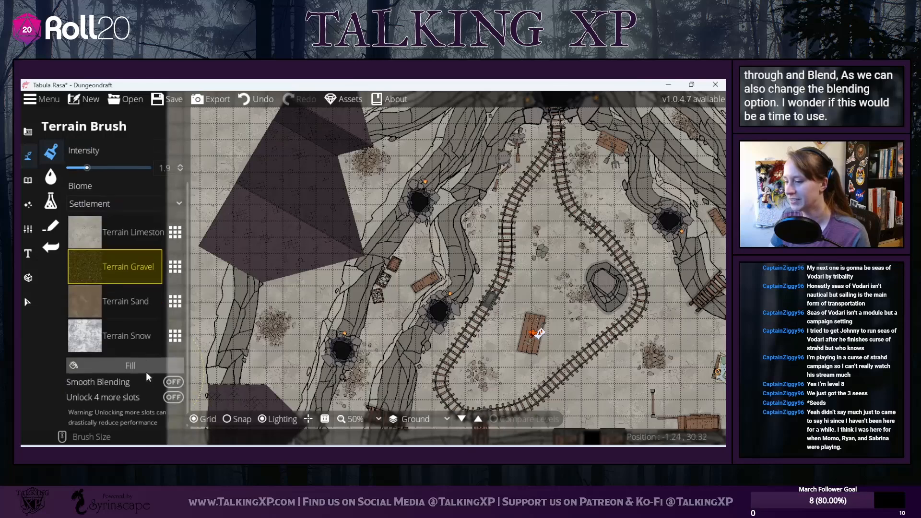
pyautogui.click(169, 384)
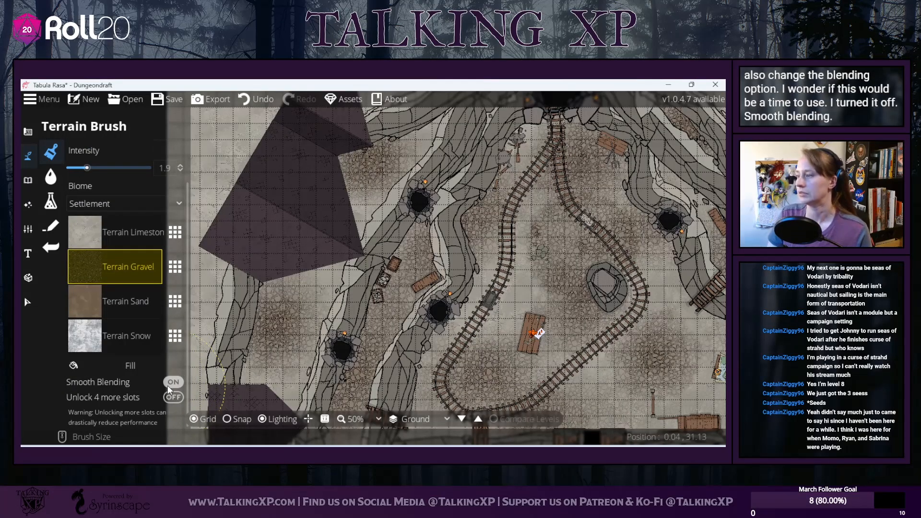
pyautogui.click(161, 381)
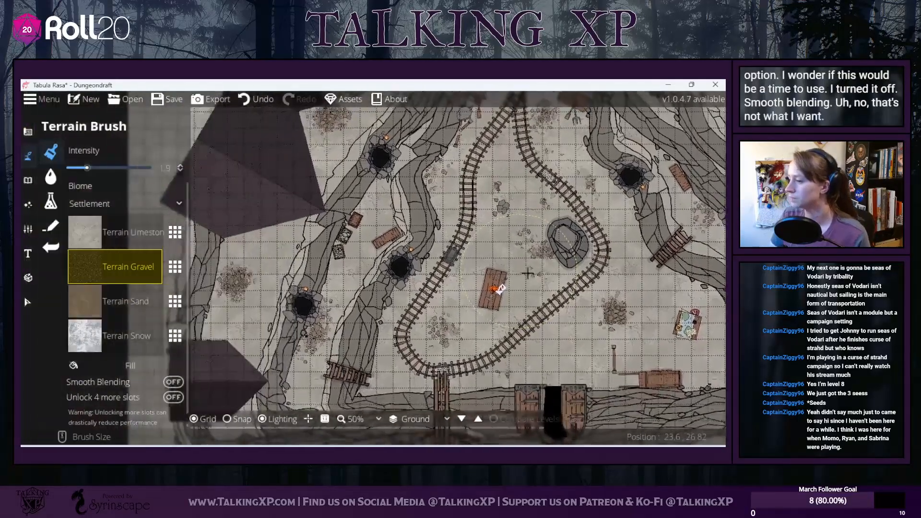
# Step: Try Terrain Dirt as the brush's first texture, returning the slot to Terrain Limestone
pyautogui.click(135, 237)
pyautogui.click(180, 239)
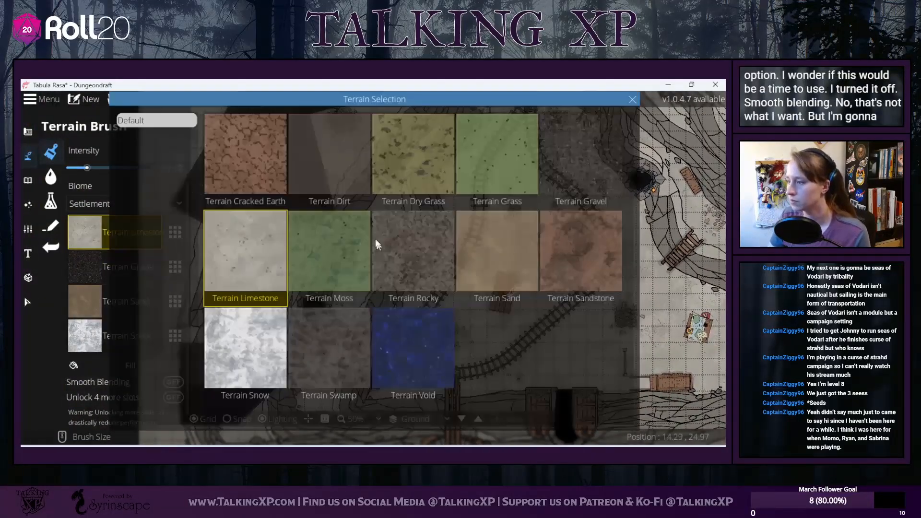
pyautogui.click(330, 165)
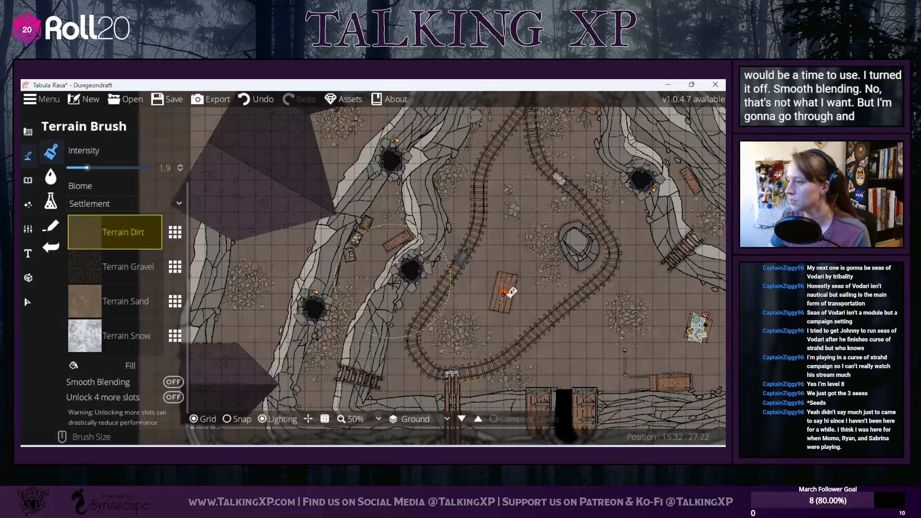
pyautogui.click(183, 239)
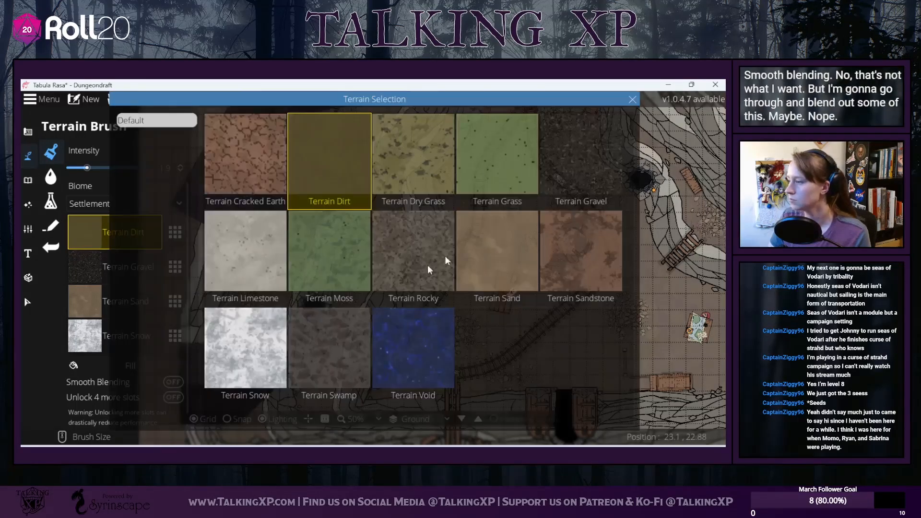
pyautogui.click(254, 231)
# Step: Replace the terrain brush's third texture, Terrain Sand, with Terrain Dirt
pyautogui.click(139, 307)
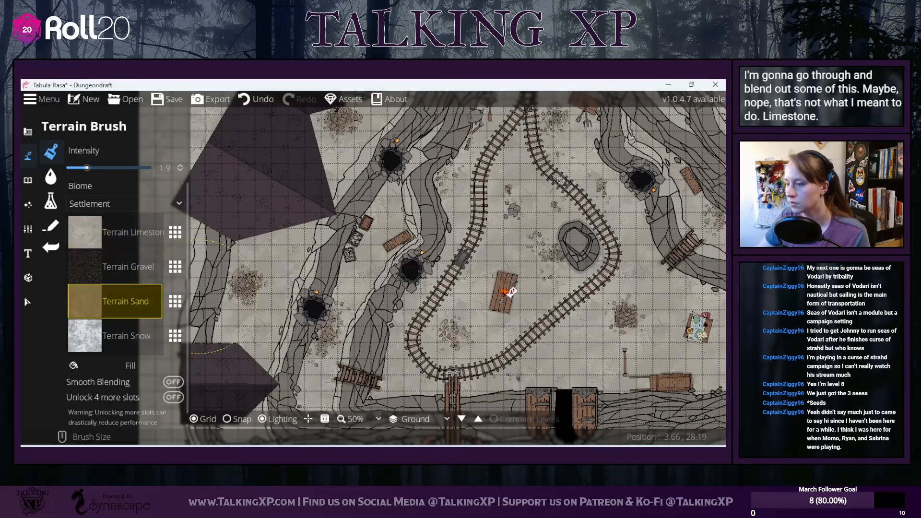
pyautogui.click(176, 301)
pyautogui.click(300, 198)
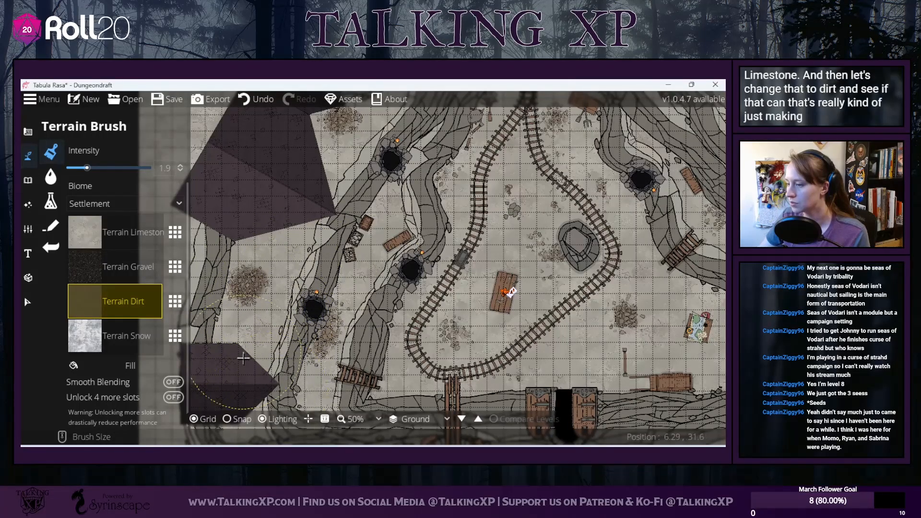
# Step: Dab dirt over the gravel patches around the quarry and undo the last excess dab
pyautogui.moveTo(342, 305)
pyautogui.mouseDown()
pyautogui.moveTo(404, 277)
pyautogui.moveTo(374, 265)
pyautogui.moveTo(397, 191)
pyautogui.moveTo(387, 209)
pyautogui.moveTo(378, 301)
pyautogui.mouseUp()
pyautogui.moveTo(464, 310)
pyautogui.mouseDown()
pyautogui.moveTo(400, 318)
pyautogui.moveTo(429, 310)
pyautogui.moveTo(294, 340)
pyautogui.mouseUp()
pyautogui.click(290, 364)
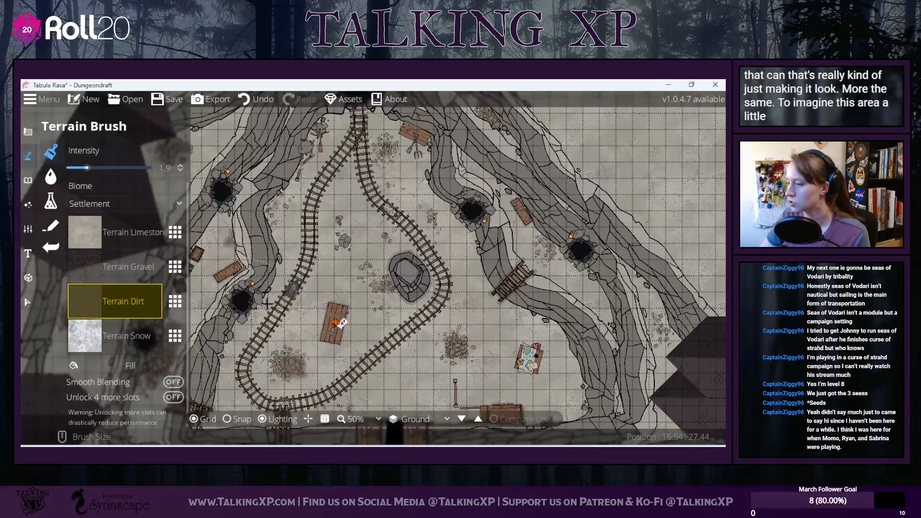
pyautogui.moveTo(392, 238); pyautogui.dragTo(445, 333)
pyautogui.click(243, 100)
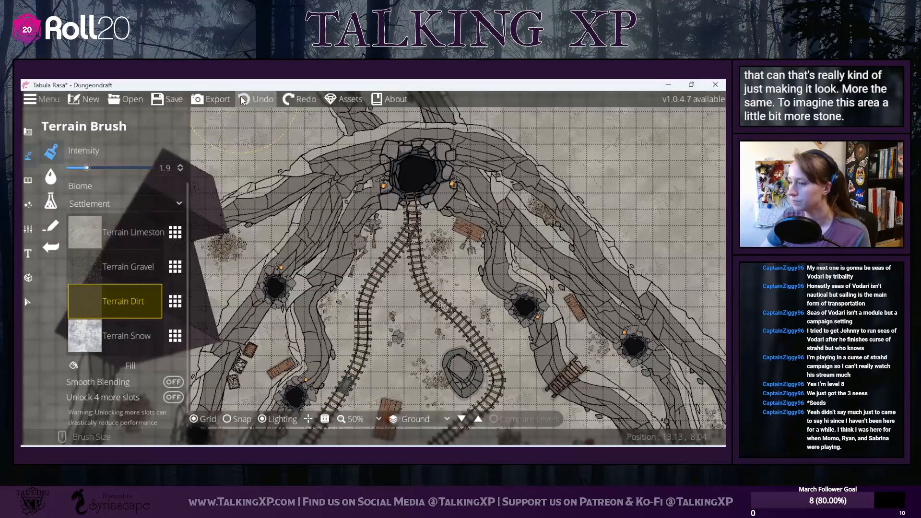
pyautogui.moveTo(288, 253); pyautogui.dragTo(372, 198)
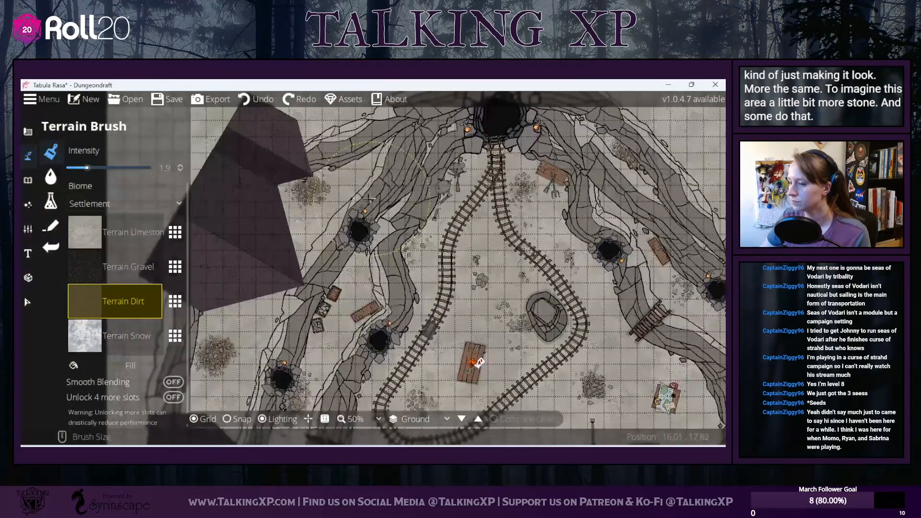
# Step: Break up the gravel and dirt patches across the quarry with Terrain Limestone dabs, undoing the excess
pyautogui.click(127, 234)
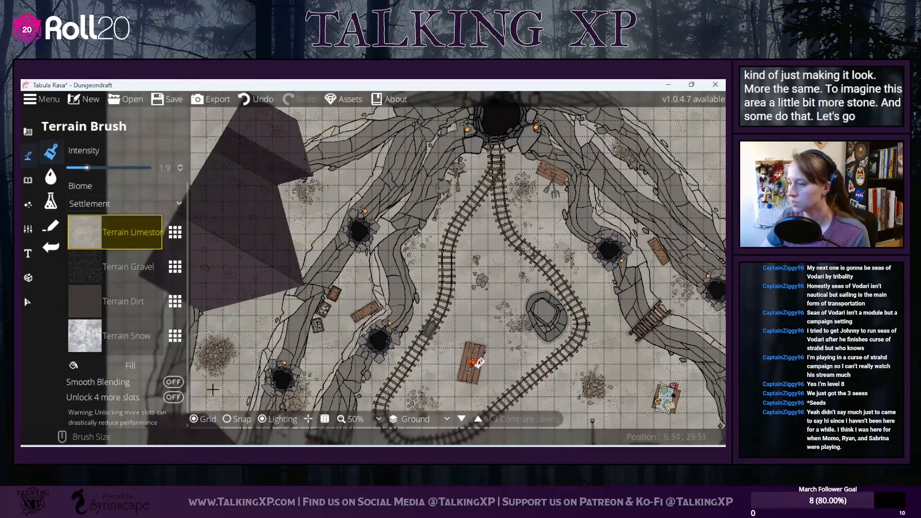
pyautogui.moveTo(304, 393); pyautogui.dragTo(329, 337)
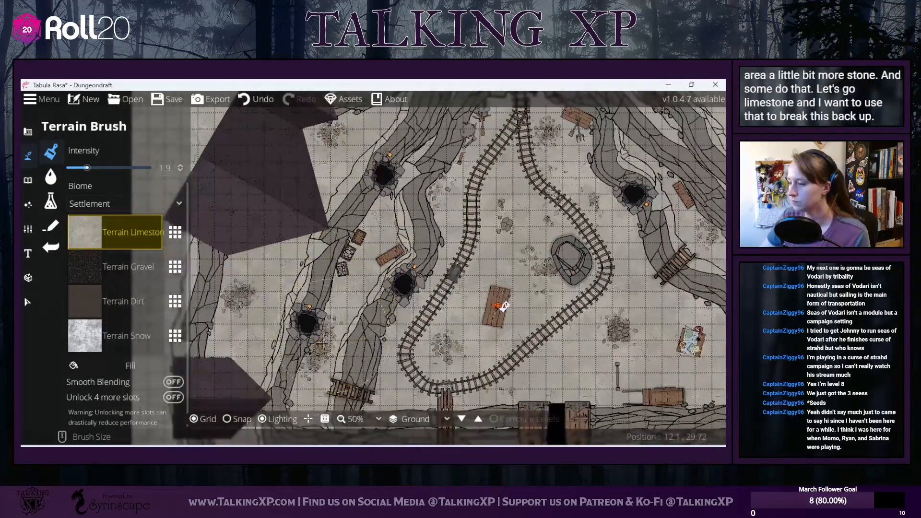
pyautogui.moveTo(453, 351); pyautogui.dragTo(453, 351)
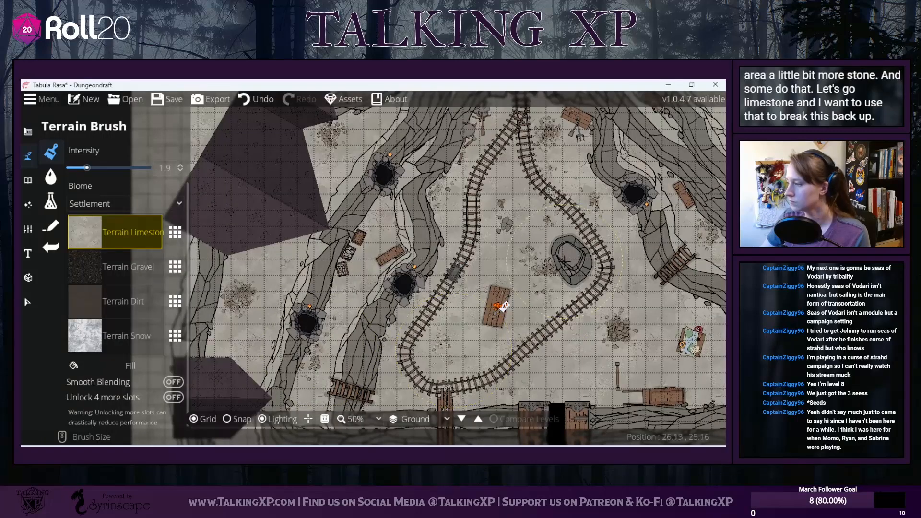
pyautogui.click(263, 99)
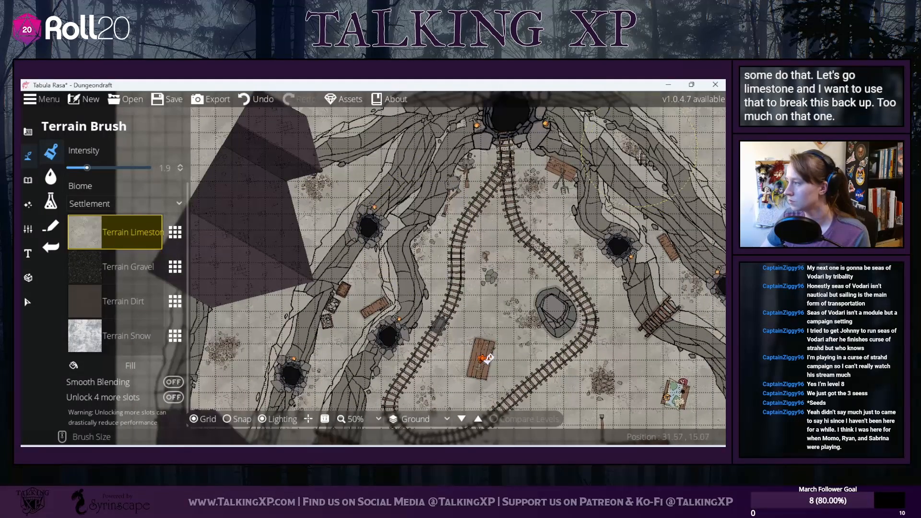
pyautogui.hotkey('ctrl', 'y')
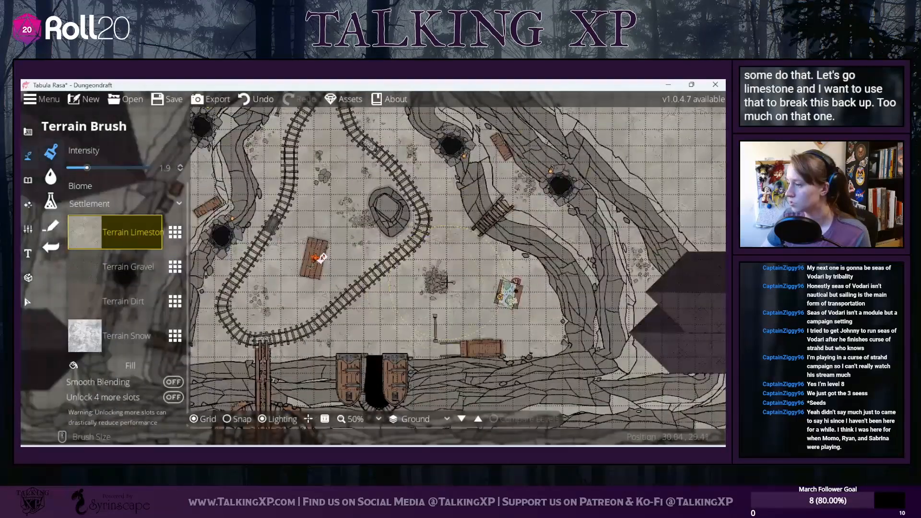
pyautogui.moveTo(123, 269); pyautogui.dragTo(321, 245)
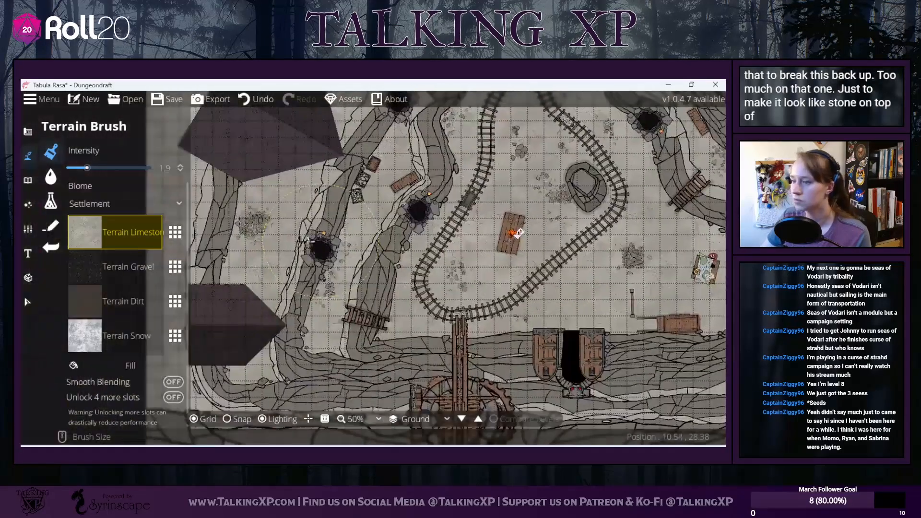
# Step: Spread Terrain Gravel lightly around the western patches and inside the track loop, undoing the excess dab
pyautogui.click(137, 266)
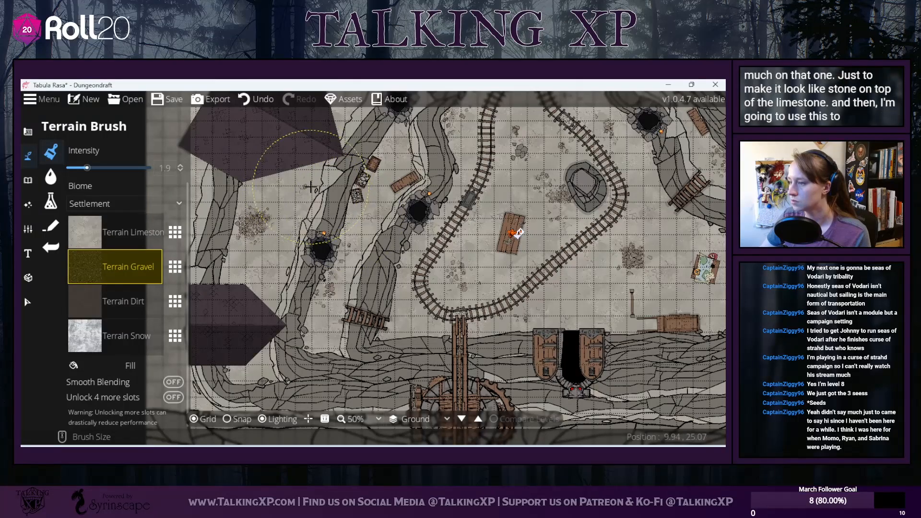
pyautogui.moveTo(380, 210); pyautogui.dragTo(384, 203)
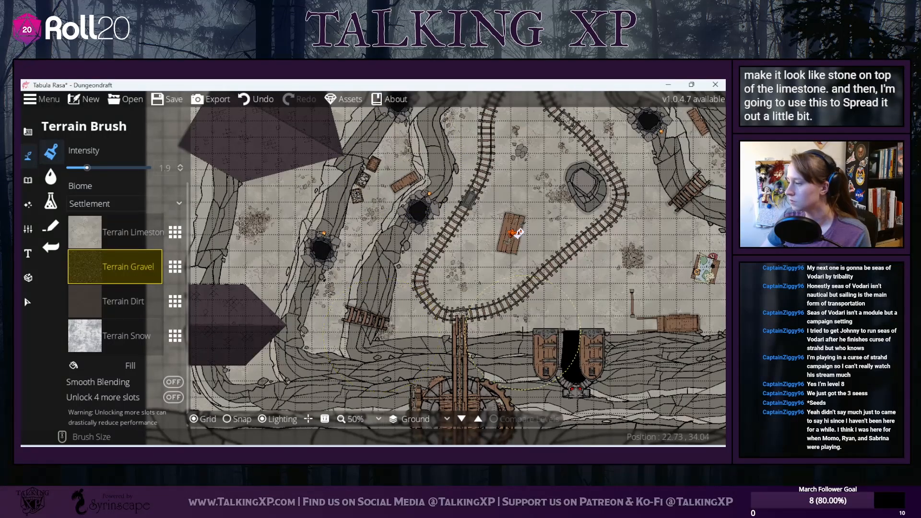
pyautogui.moveTo(520, 335); pyautogui.dragTo(421, 332)
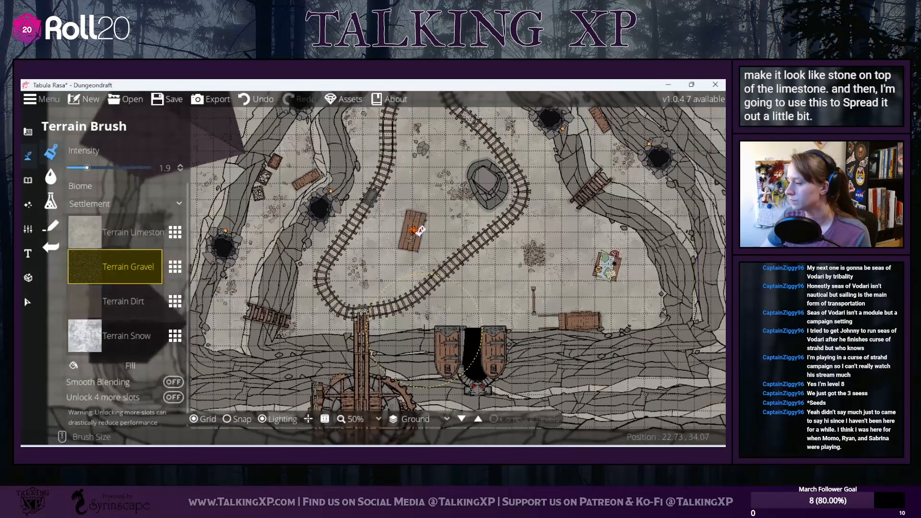
pyautogui.click(257, 99)
pyautogui.click(414, 195)
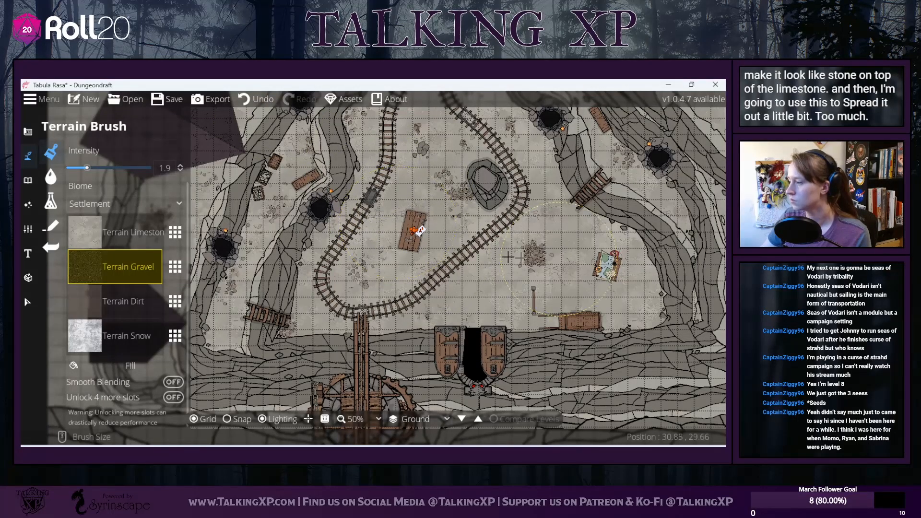
# Step: Dab faint gravel around the map table, along the northern ground beside the track and on the western ledges
pyautogui.moveTo(553, 259); pyautogui.dragTo(485, 256)
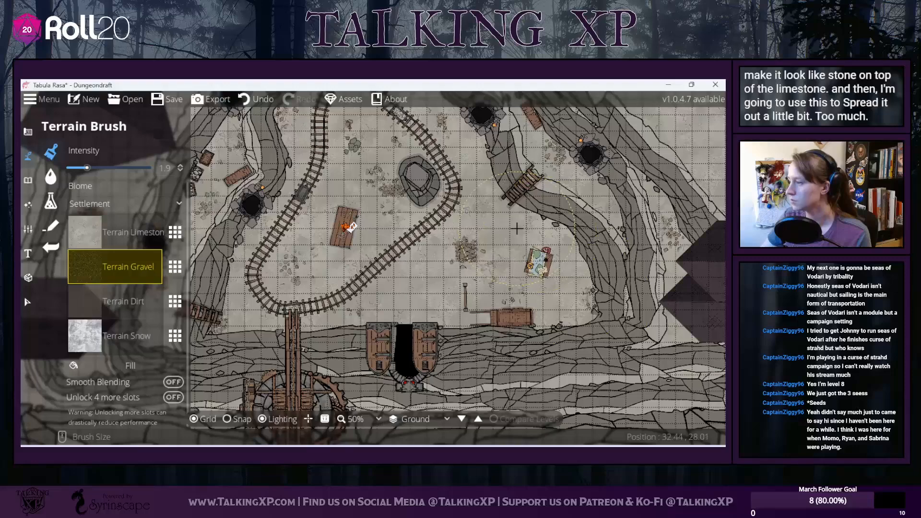
pyautogui.moveTo(480, 159); pyautogui.dragTo(530, 305)
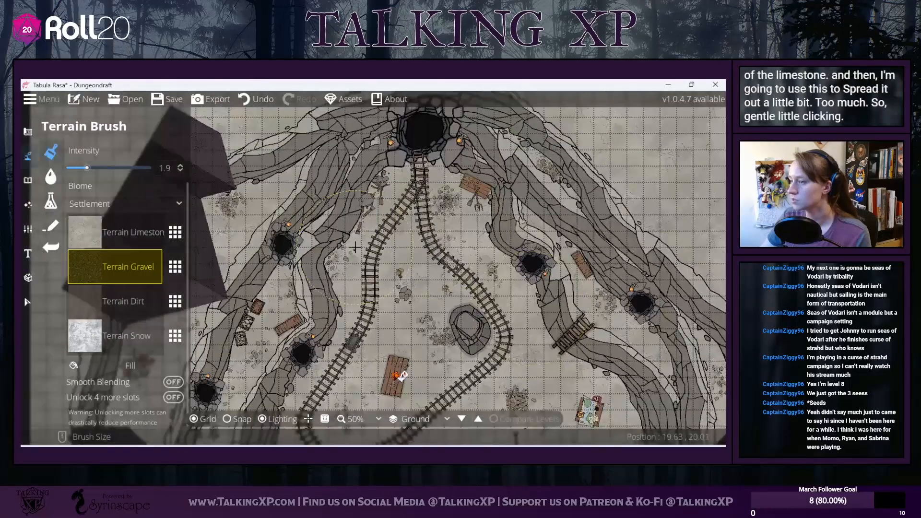
pyautogui.moveTo(340, 235); pyautogui.dragTo(413, 150)
pyautogui.moveTo(301, 133); pyautogui.dragTo(296, 179)
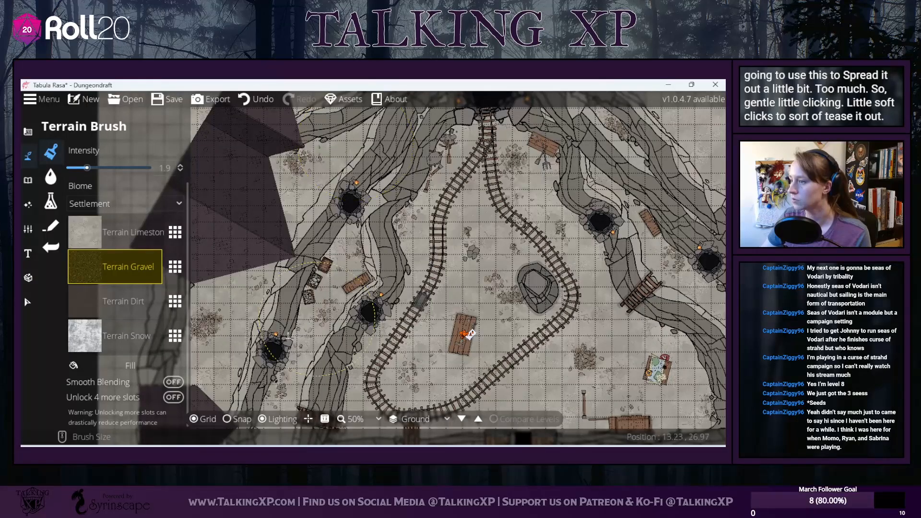
# Step: Undo the last terrain dab, set the brush size to 3 and intensity to 2.9, and dab Terrain Limestone over the northwestern gravel patch
pyautogui.click(122, 232)
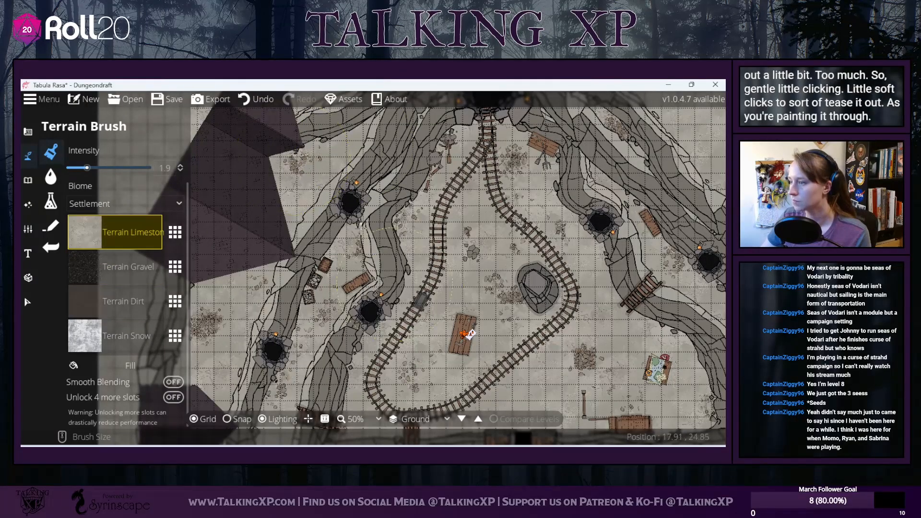
pyautogui.click(250, 99)
pyautogui.click(77, 168)
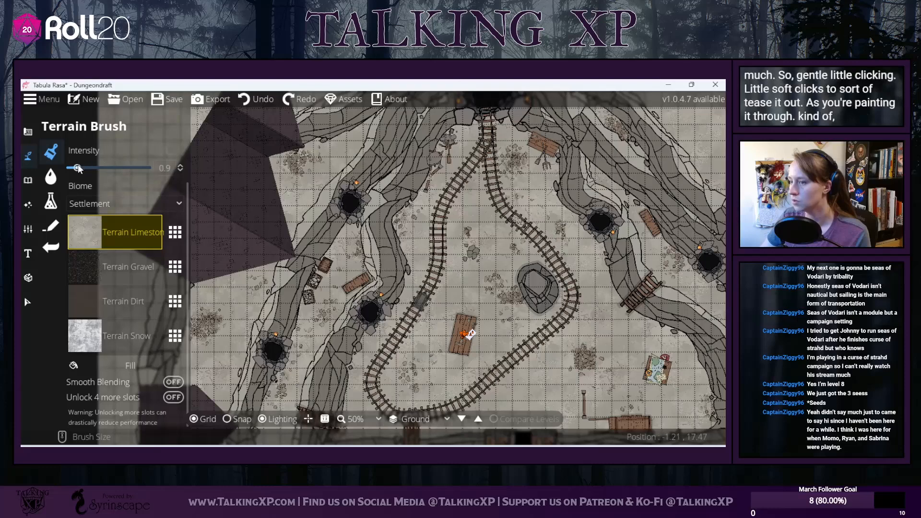
pyautogui.scroll(3, 120, 202)
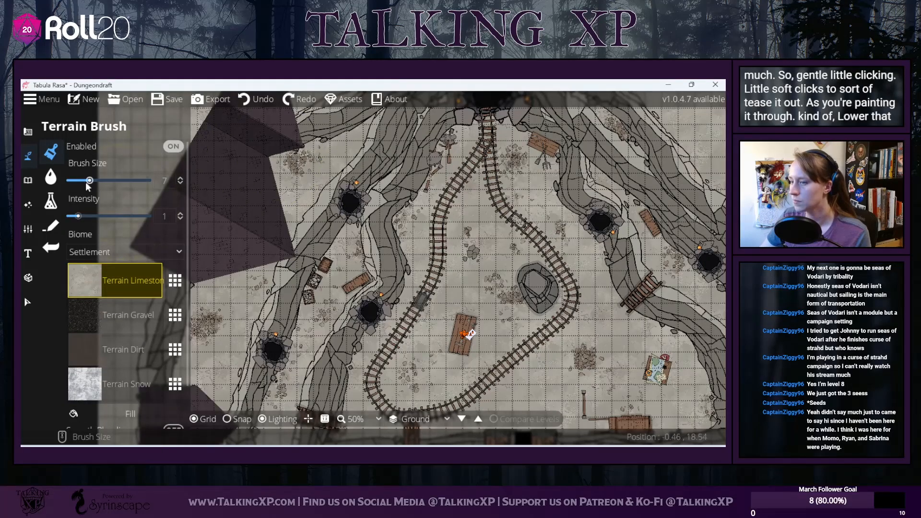
pyautogui.moveTo(89, 181); pyautogui.dragTo(77, 181)
pyautogui.moveTo(91, 216); pyautogui.dragTo(97, 216)
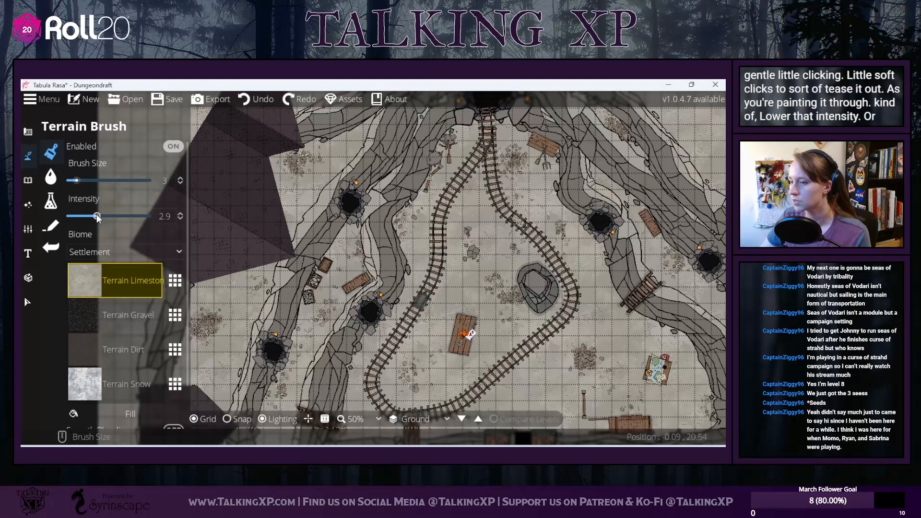
pyautogui.click(285, 174)
pyautogui.moveTo(408, 253); pyautogui.dragTo(318, 133)
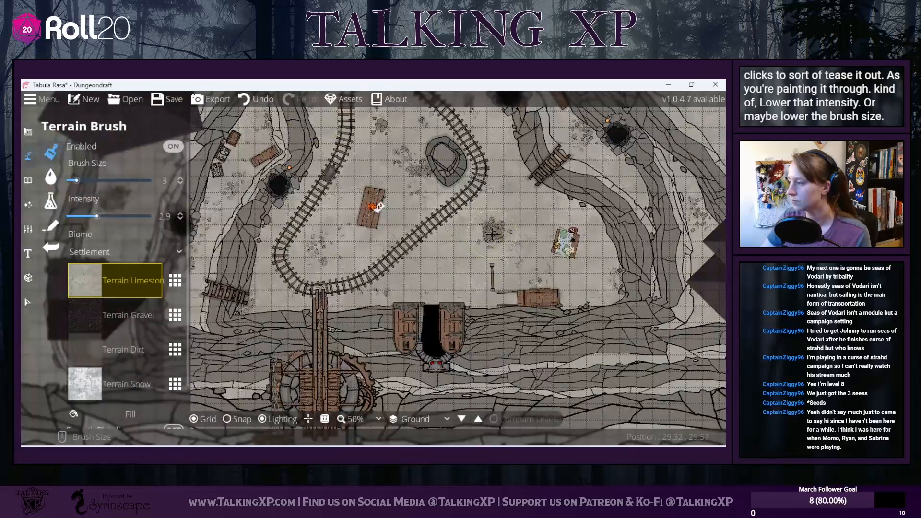
pyautogui.moveTo(513, 224); pyautogui.dragTo(579, 220)
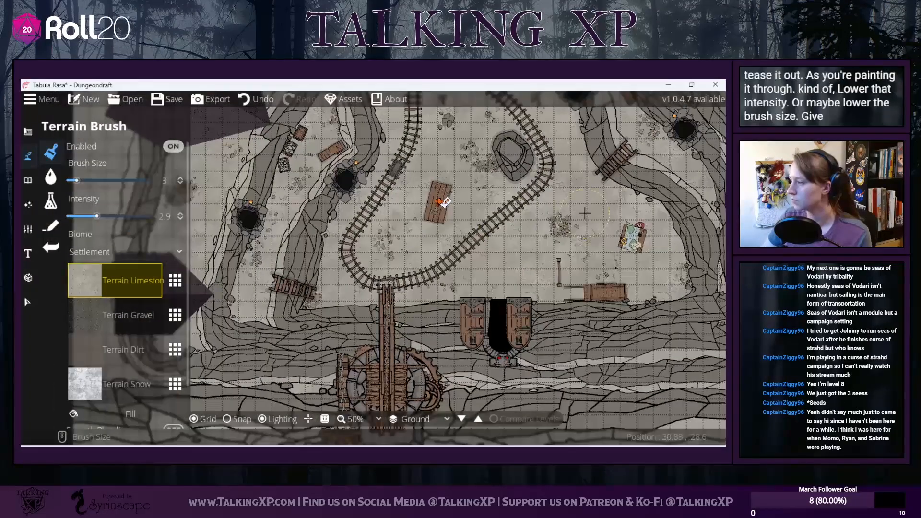
pyautogui.moveTo(481, 247)
pyautogui.mouseDown()
pyautogui.moveTo(428, 359)
pyautogui.moveTo(428, 305)
pyautogui.moveTo(451, 238)
pyautogui.moveTo(445, 305)
pyautogui.mouseUp()
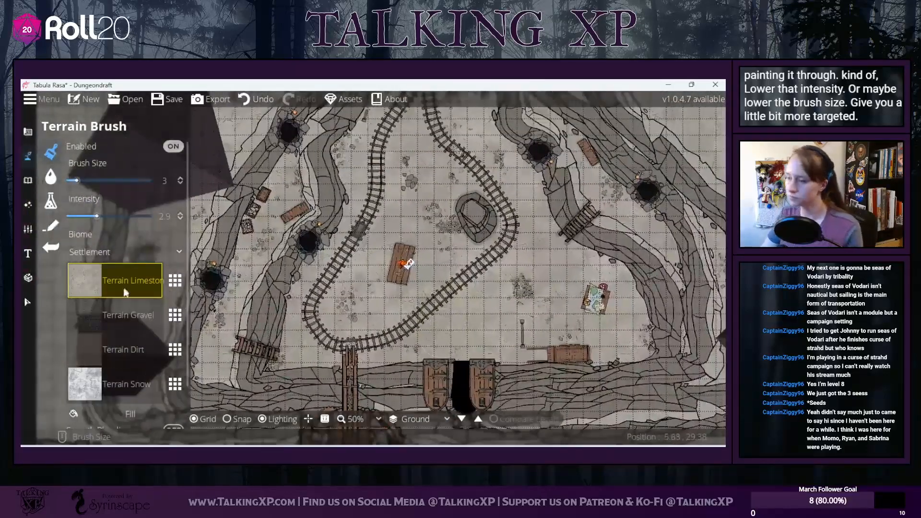
pyautogui.click(61, 222)
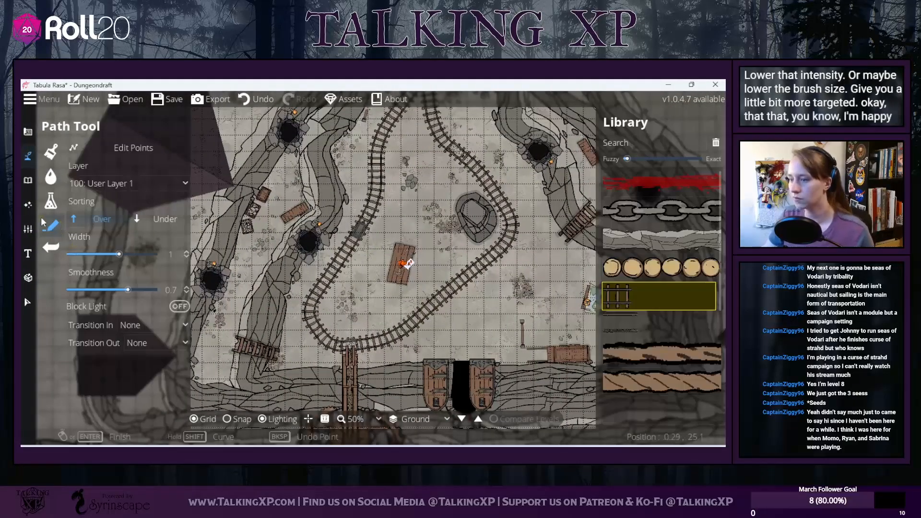
pyautogui.moveTo(581, 232); pyautogui.dragTo(606, 215)
pyautogui.moveTo(367, 181); pyautogui.dragTo(426, 267)
pyautogui.moveTo(266, 188); pyautogui.dragTo(313, 243)
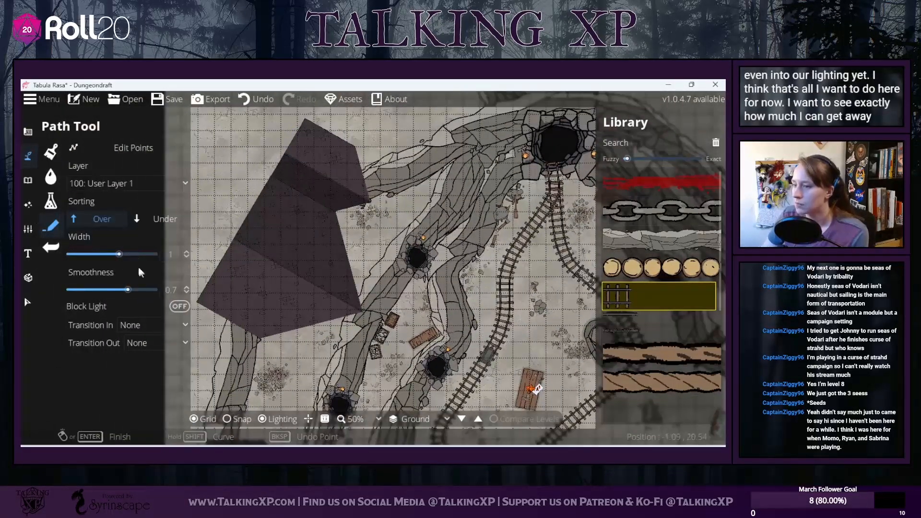
pyautogui.click(33, 179)
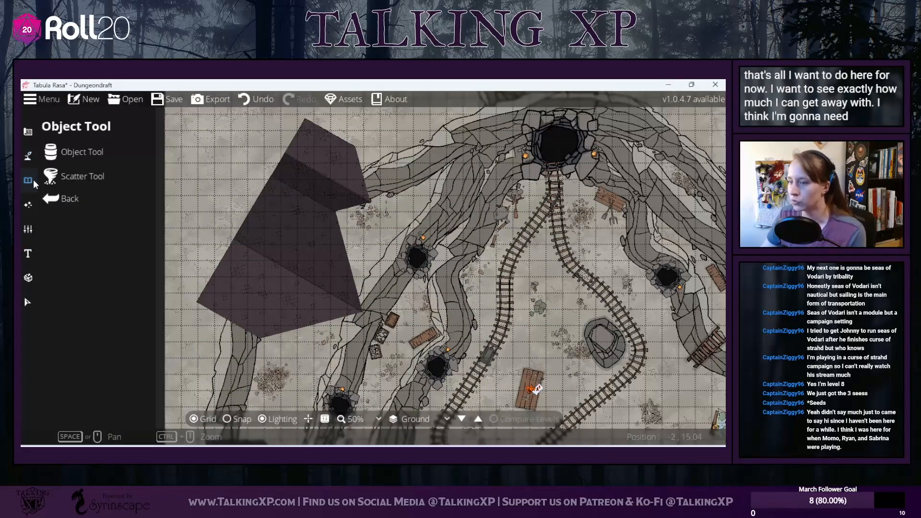
pyautogui.click(27, 155)
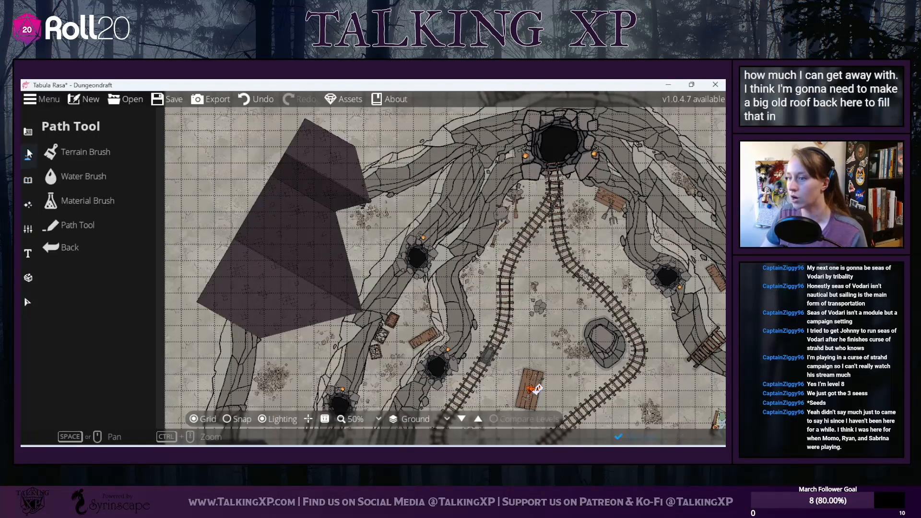
# Step: Draw a large gable roof with the Roof Tool over the ground just north of the northwestern roofs
pyautogui.click(27, 132)
pyautogui.click(50, 251)
pyautogui.click(71, 272)
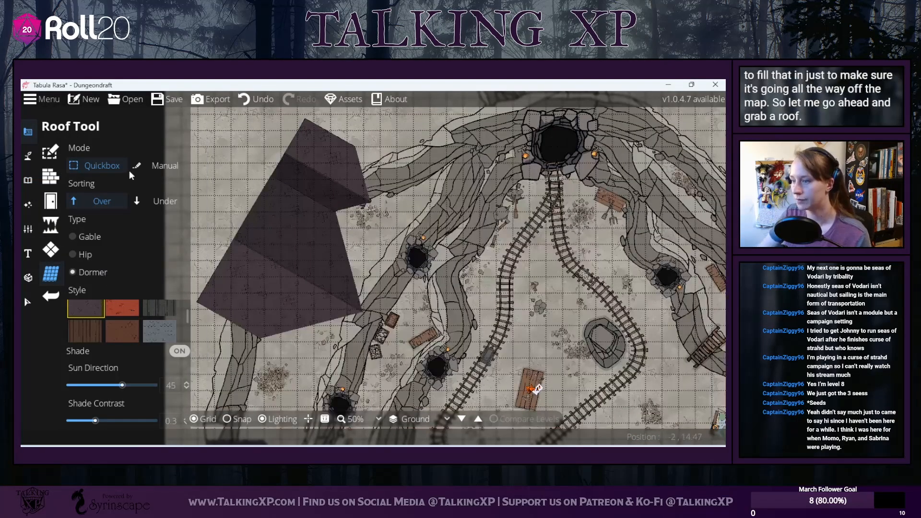
pyautogui.click(91, 238)
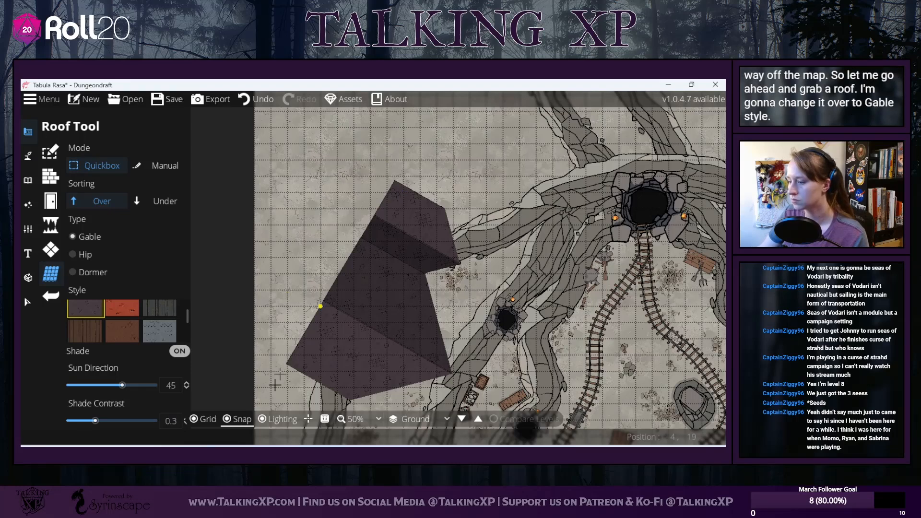
pyautogui.click(233, 419)
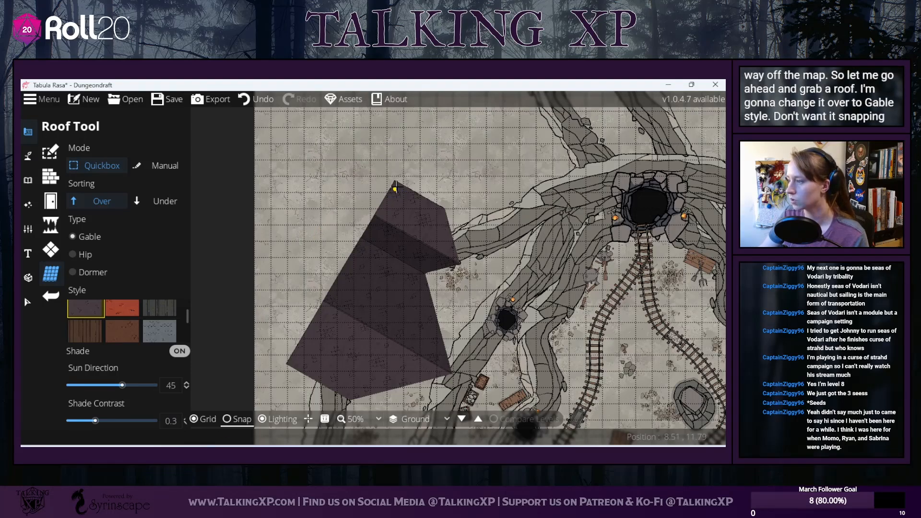
pyautogui.moveTo(370, 183); pyautogui.dragTo(369, 248)
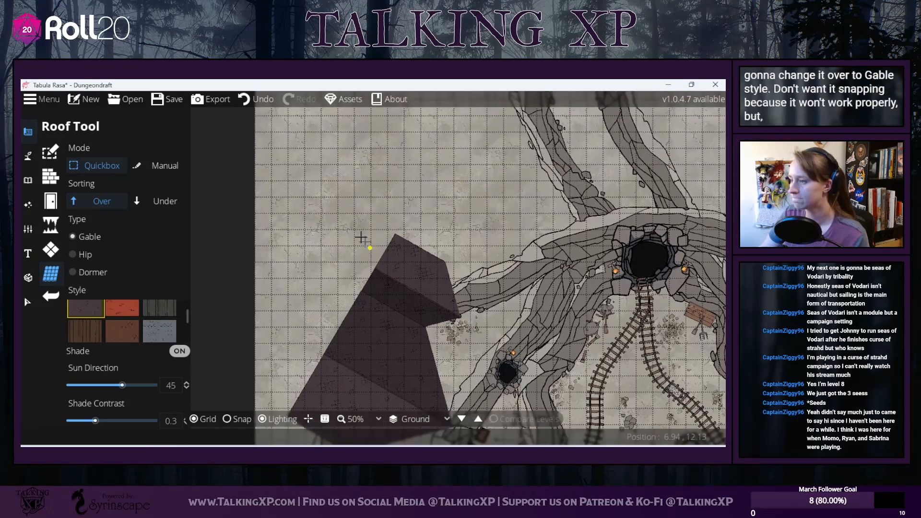
pyautogui.moveTo(299, 133); pyautogui.dragTo(554, 344)
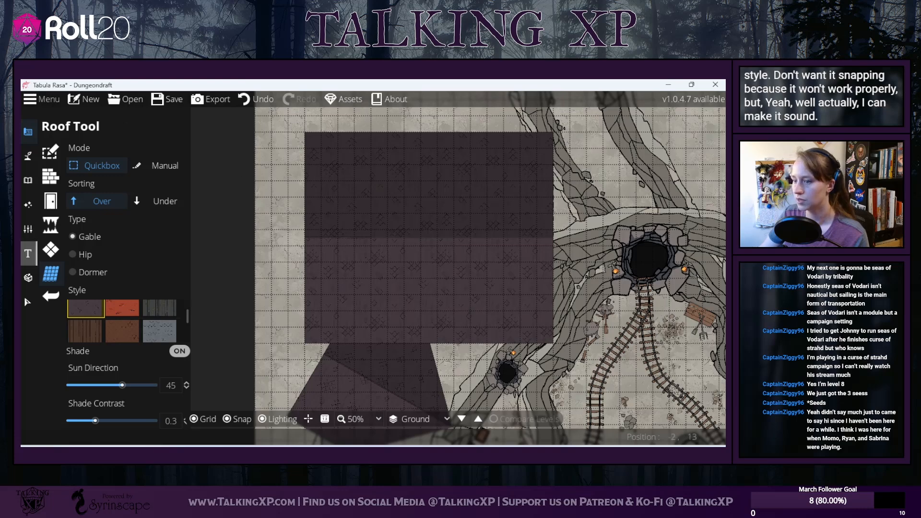
# Step: Restrict the selection filter to roofs only
pyautogui.click(28, 302)
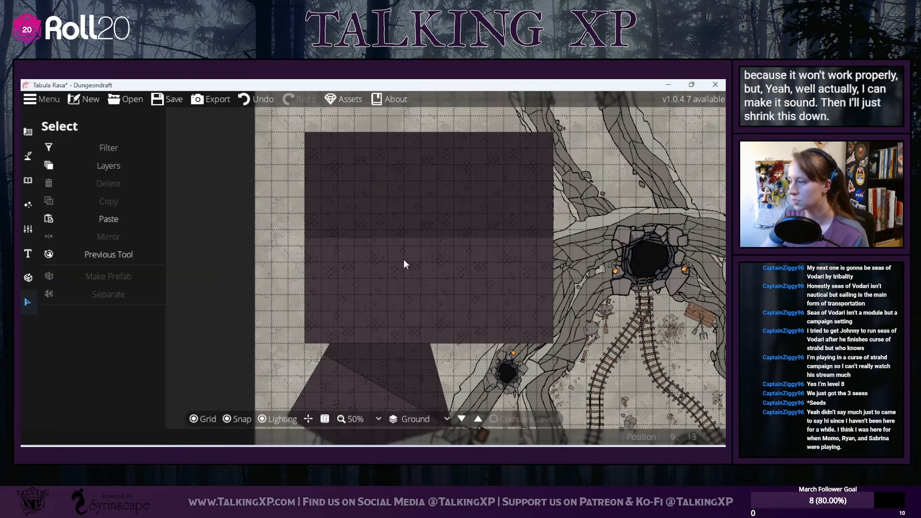
pyautogui.click(99, 151)
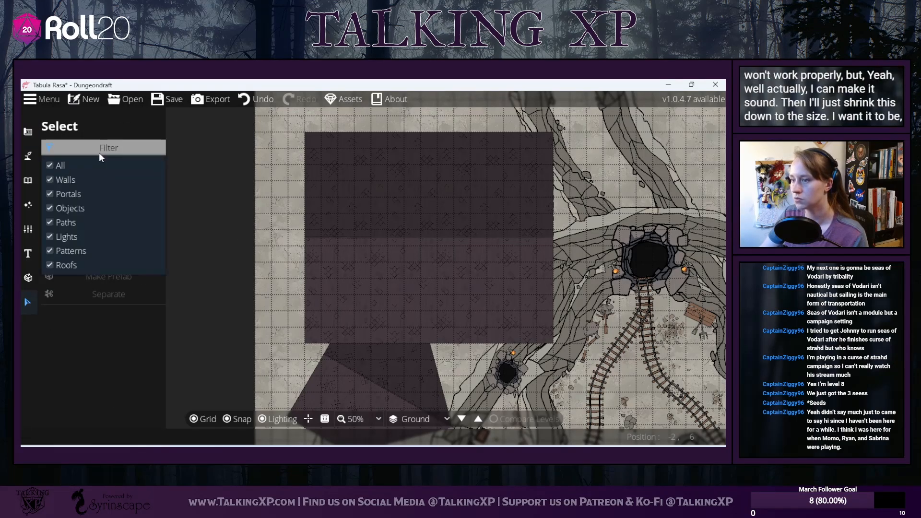
pyautogui.click(99, 152)
pyautogui.click(102, 171)
pyautogui.click(67, 148)
pyautogui.click(102, 148)
pyautogui.click(50, 165)
pyautogui.click(51, 266)
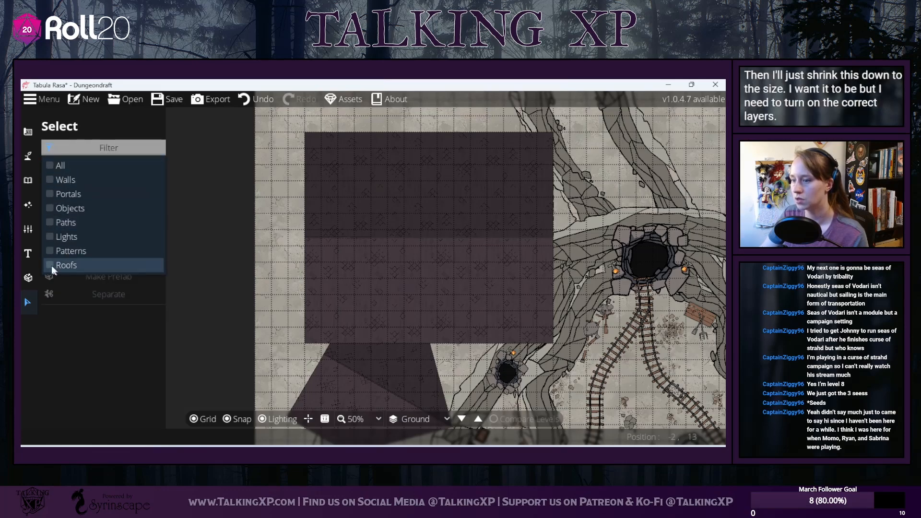
# Step: Try to fit the gable roof, rotated and shrunk, against the back of the northwestern roofs, and delete it
pyautogui.click(399, 194)
pyautogui.scroll(-2, 399, 194)
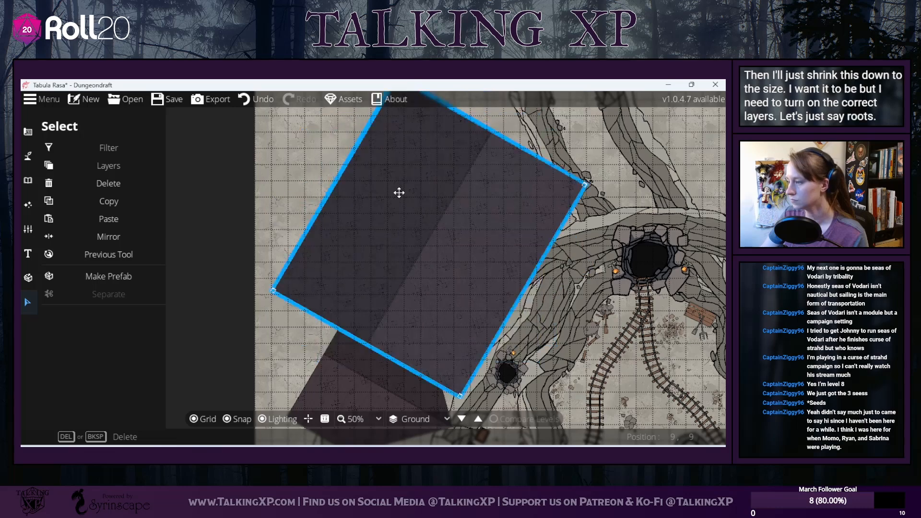
pyautogui.moveTo(461, 393); pyautogui.dragTo(323, 264)
pyautogui.moveTo(347, 329); pyautogui.dragTo(474, 342)
pyautogui.moveTo(457, 214); pyautogui.dragTo(407, 181)
pyautogui.moveTo(429, 291); pyautogui.dragTo(436, 314)
pyautogui.moveTo(425, 251); pyautogui.dragTo(402, 256)
pyautogui.press('z')
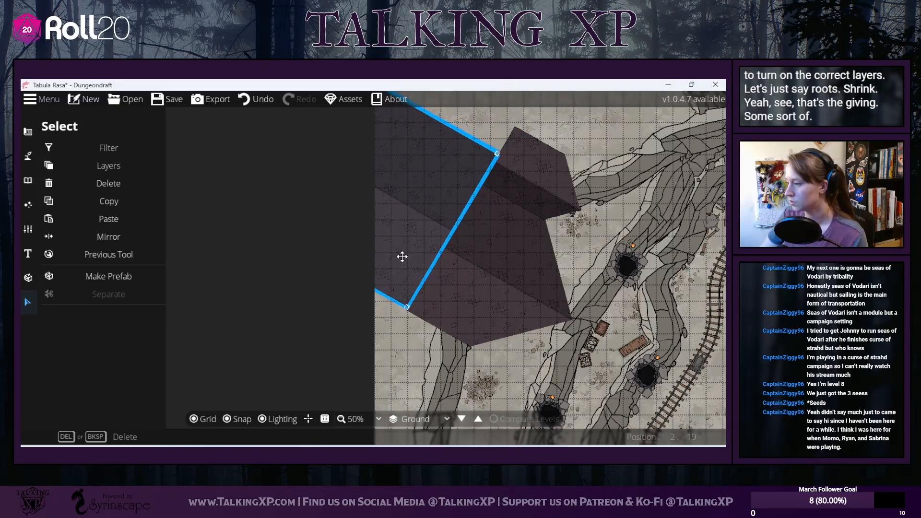
pyautogui.moveTo(529, 249); pyautogui.dragTo(511, 302)
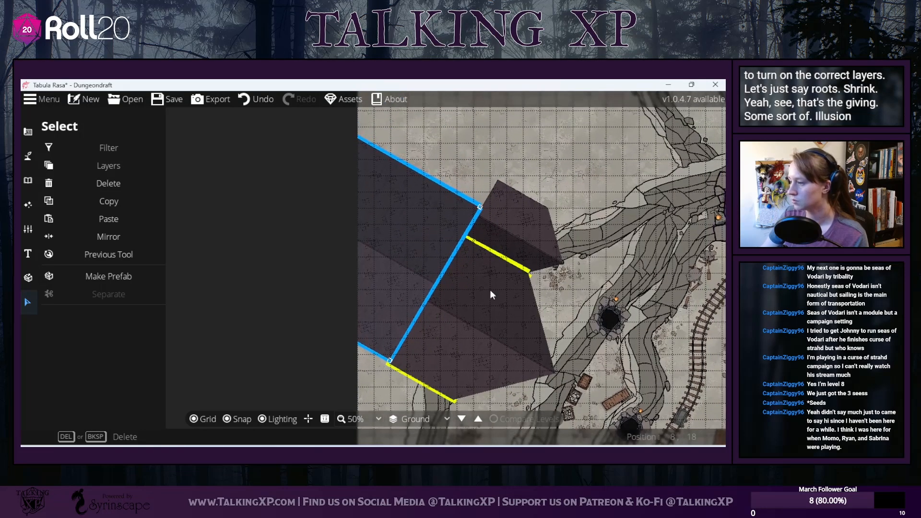
pyautogui.moveTo(481, 207); pyautogui.dragTo(501, 185)
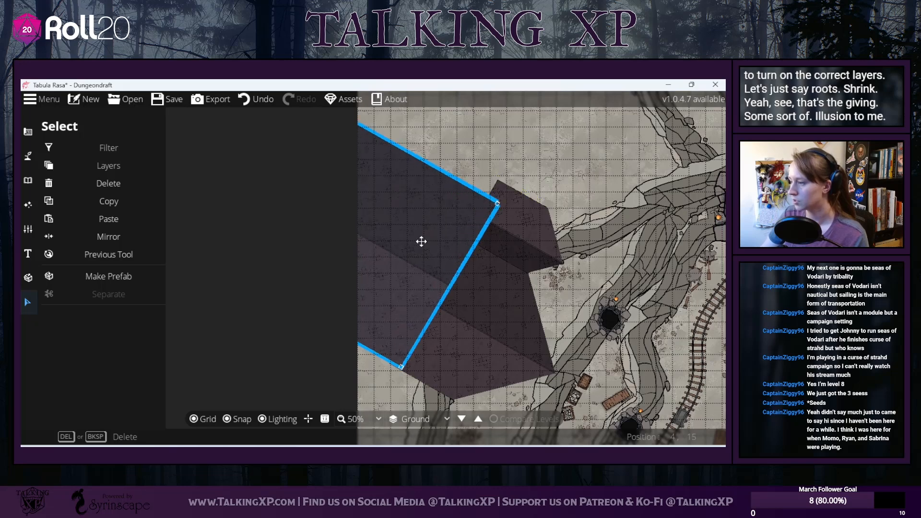
pyautogui.press('Delete')
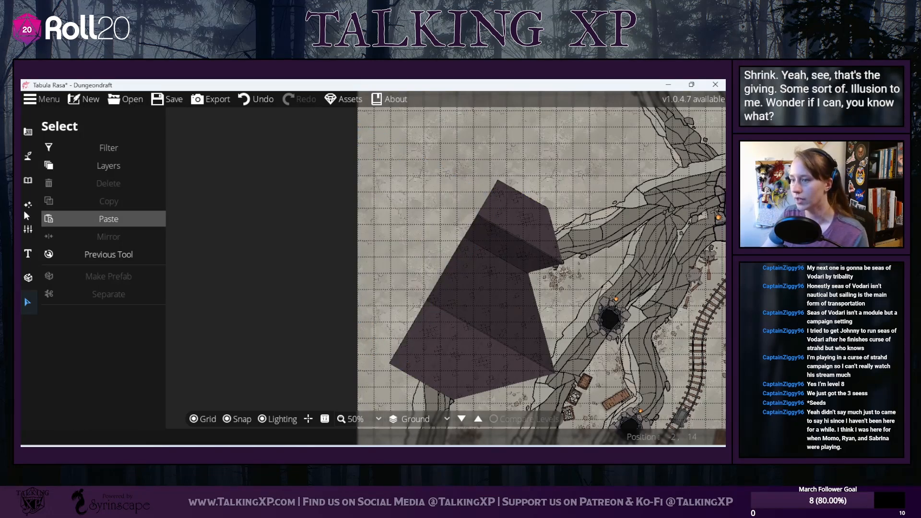
# Step: Draw a very large dormer roof over the northwestern corner of the map
pyautogui.click(28, 132)
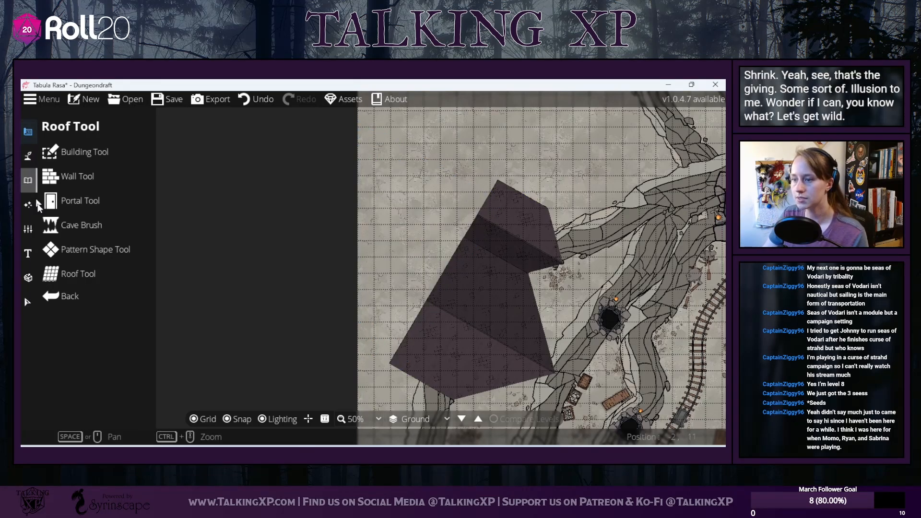
pyautogui.click(68, 278)
pyautogui.click(179, 268)
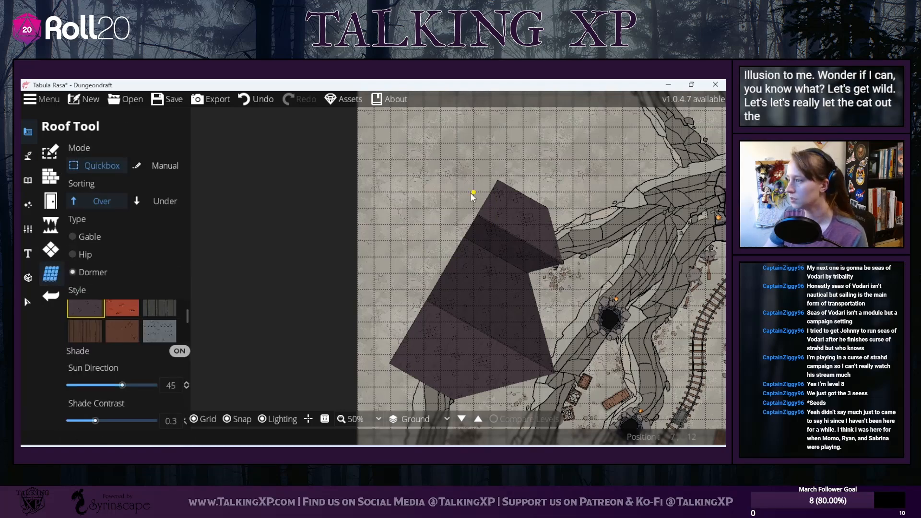
pyautogui.moveTo(502, 172); pyautogui.dragTo(497, 251)
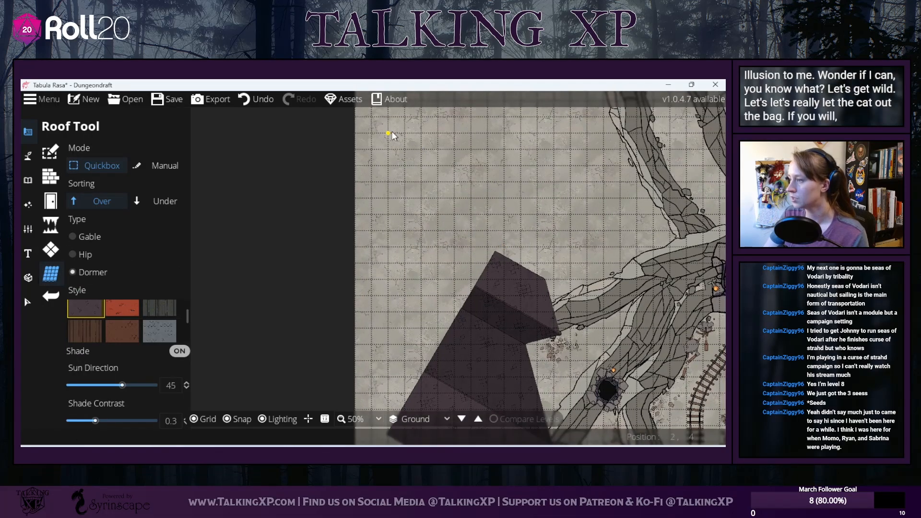
pyautogui.moveTo(388, 134); pyautogui.dragTo(627, 363)
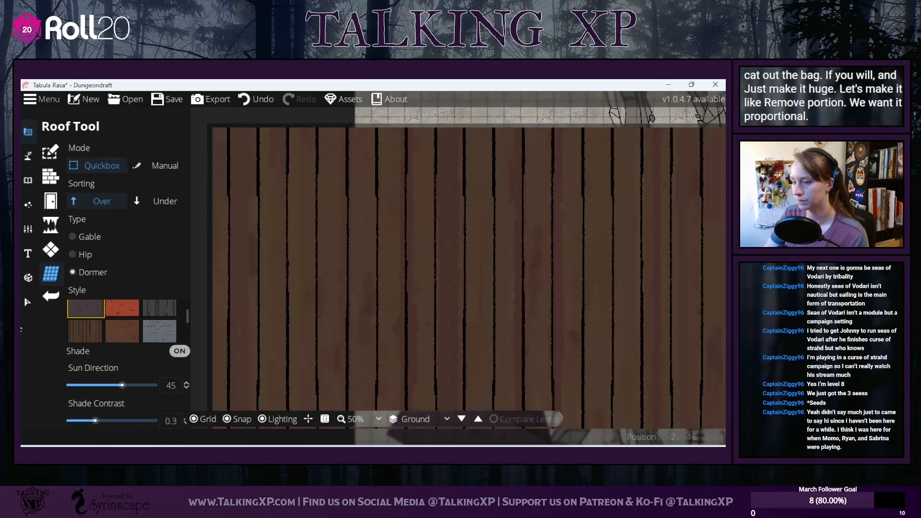
# Step: Rotate the large dormer roof to match the slanted angle of the northwestern roofs
pyautogui.click(27, 302)
pyautogui.click(433, 227)
pyautogui.scroll(-4, 434, 228)
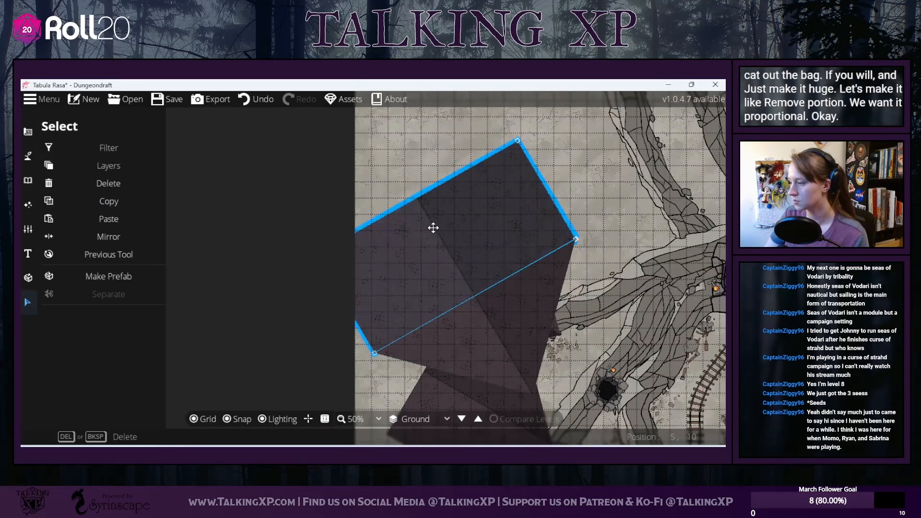
pyautogui.scroll(2, 433, 228)
pyautogui.moveTo(470, 231)
pyautogui.mouseDown()
pyautogui.moveTo(365, 294)
pyautogui.moveTo(478, 193)
pyautogui.moveTo(493, 230)
pyautogui.moveTo(406, 301)
pyautogui.moveTo(437, 283)
pyautogui.moveTo(448, 291)
pyautogui.moveTo(470, 241)
pyautogui.mouseUp()
pyautogui.moveTo(504, 201)
pyautogui.mouseDown()
pyautogui.moveTo(493, 208)
pyautogui.moveTo(501, 211)
pyautogui.mouseUp()
pyautogui.moveTo(446, 244); pyautogui.dragTo(449, 245)
# Step: Shrink and move the dormer roof so it meets the northwestern roofs and runs off the map's western edge
pyautogui.click(603, 159)
pyautogui.moveTo(545, 174); pyautogui.dragTo(461, 72)
pyautogui.click(372, 203)
pyautogui.moveTo(388, 214); pyautogui.dragTo(358, 179)
pyautogui.moveTo(530, 360); pyautogui.dragTo(499, 377)
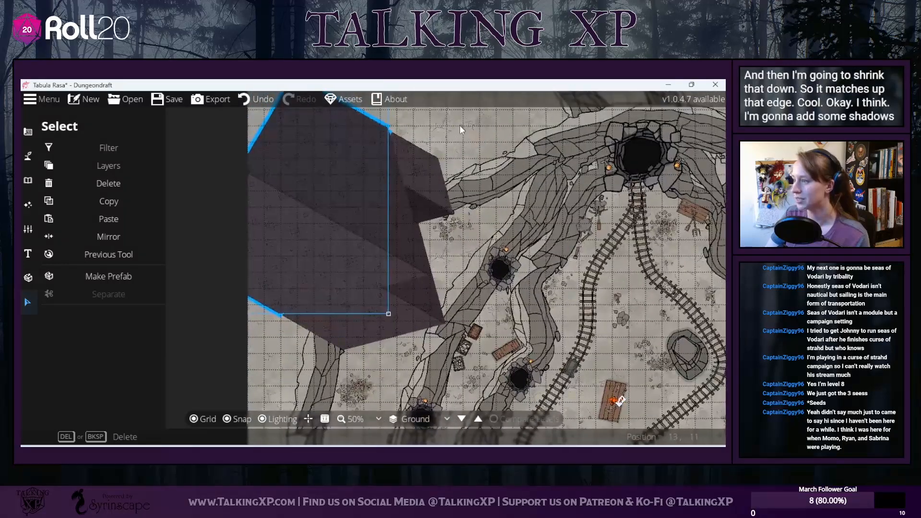
pyautogui.click(462, 148)
# Step: Move the small southwestern roof slightly southwest, closer to the map's western edge
pyautogui.moveTo(443, 281); pyautogui.dragTo(449, 108)
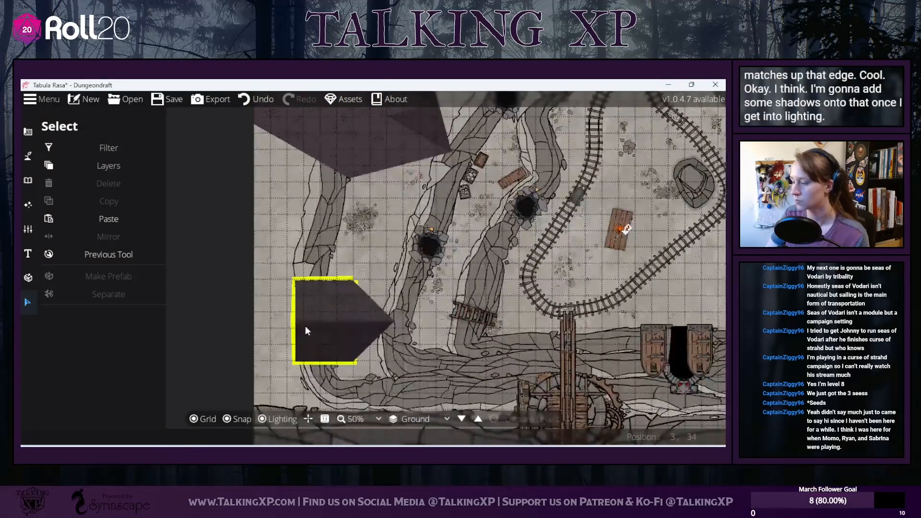
pyautogui.moveTo(331, 325)
pyautogui.mouseDown()
pyautogui.moveTo(318, 323)
pyautogui.moveTo(311, 341)
pyautogui.moveTo(319, 339)
pyautogui.mouseUp()
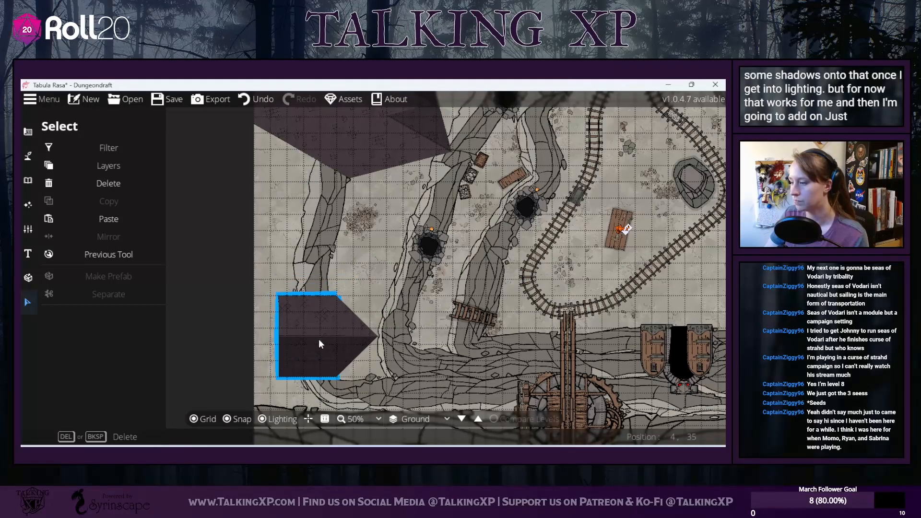
pyautogui.click(325, 227)
pyautogui.moveTo(322, 249); pyautogui.dragTo(295, 408)
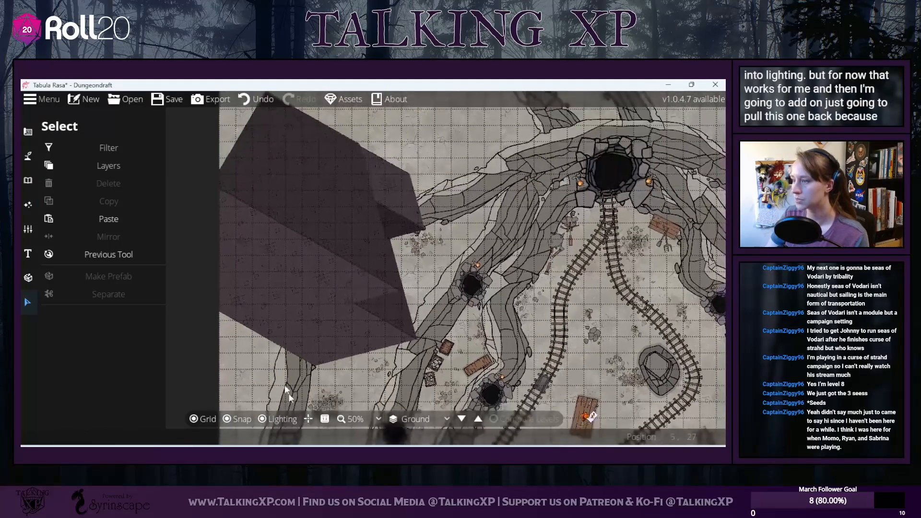
pyautogui.moveTo(255, 160); pyautogui.dragTo(255, 205)
pyautogui.moveTo(277, 301); pyautogui.dragTo(294, 103)
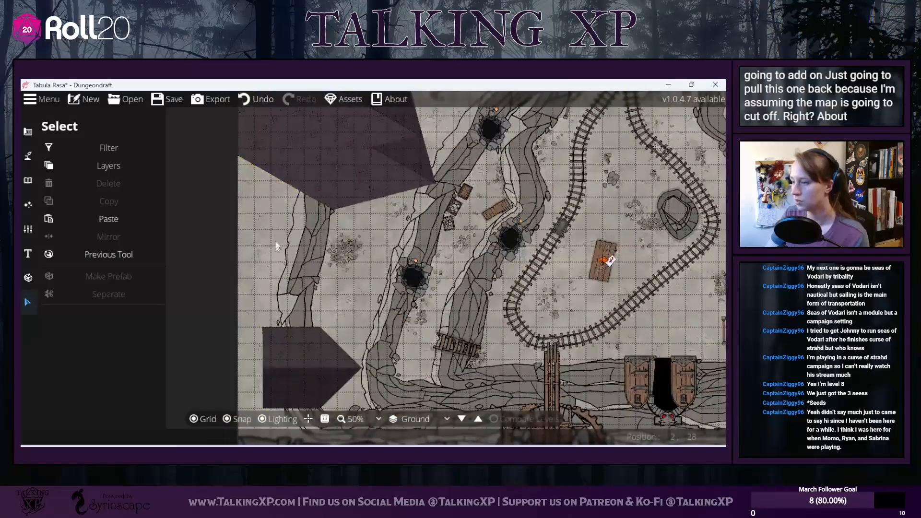
pyautogui.moveTo(280, 189); pyautogui.dragTo(259, 339)
pyautogui.moveTo(257, 184); pyautogui.dragTo(258, 283)
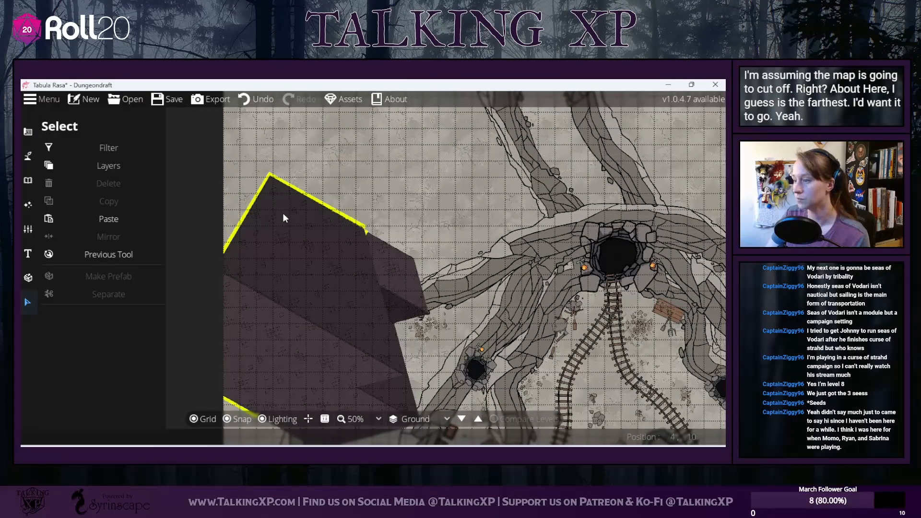
pyautogui.moveTo(655, 245); pyautogui.dragTo(546, 201)
pyautogui.scroll(2, 376, 324)
pyautogui.scroll(-6, 373, 321)
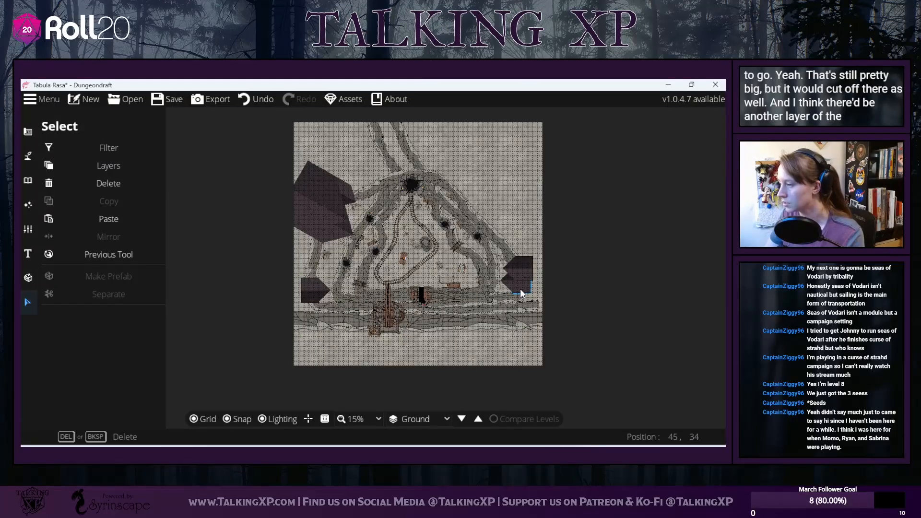
pyautogui.click(527, 267)
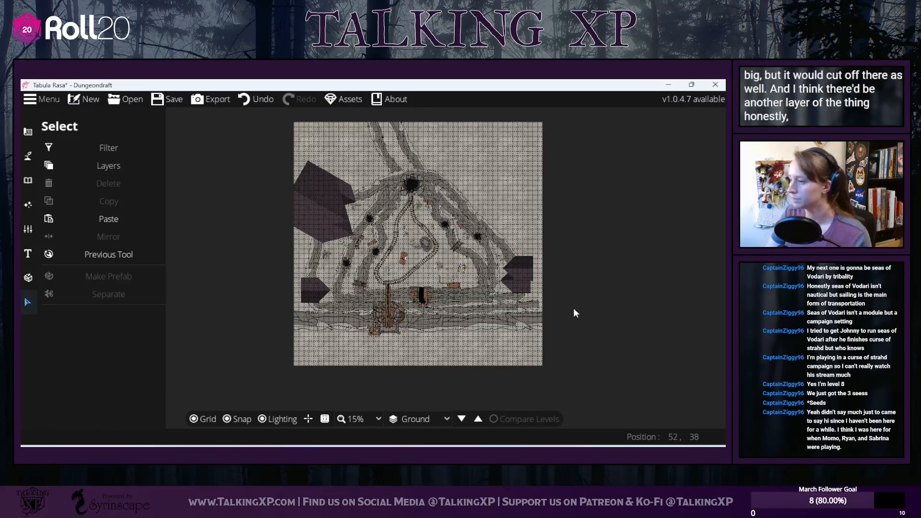
pyautogui.moveTo(574, 308); pyautogui.dragTo(611, 327)
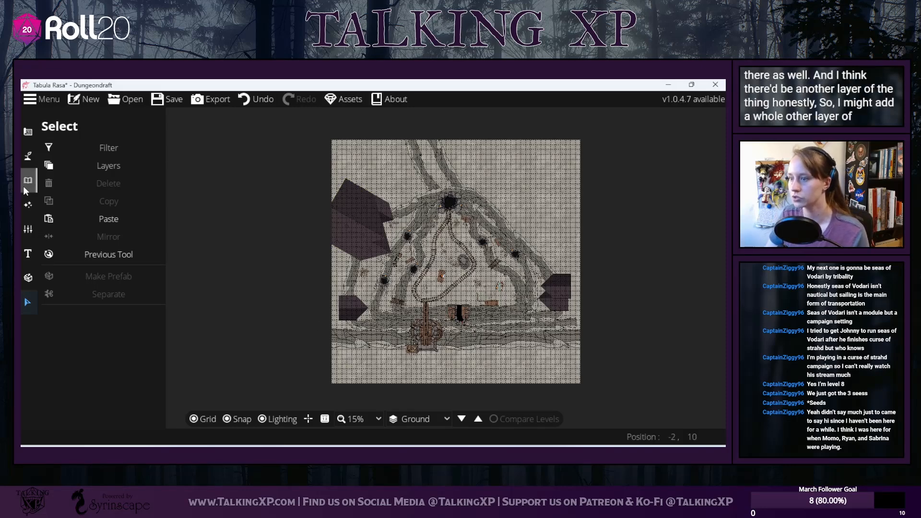
# Step: Set up the grey stone cliff path for drawing with a width of 5
pyautogui.click(28, 156)
pyautogui.click(62, 222)
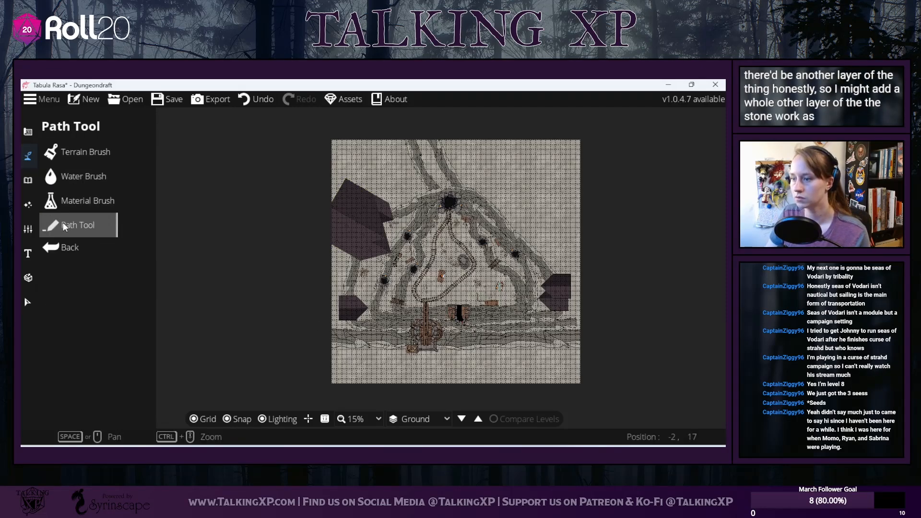
pyautogui.click(623, 239)
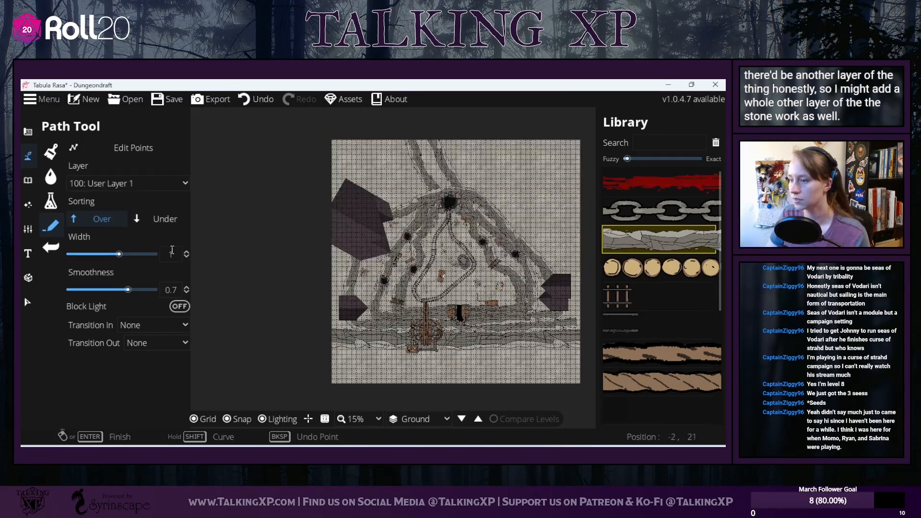
pyautogui.moveTo(119, 254); pyautogui.dragTo(153, 254)
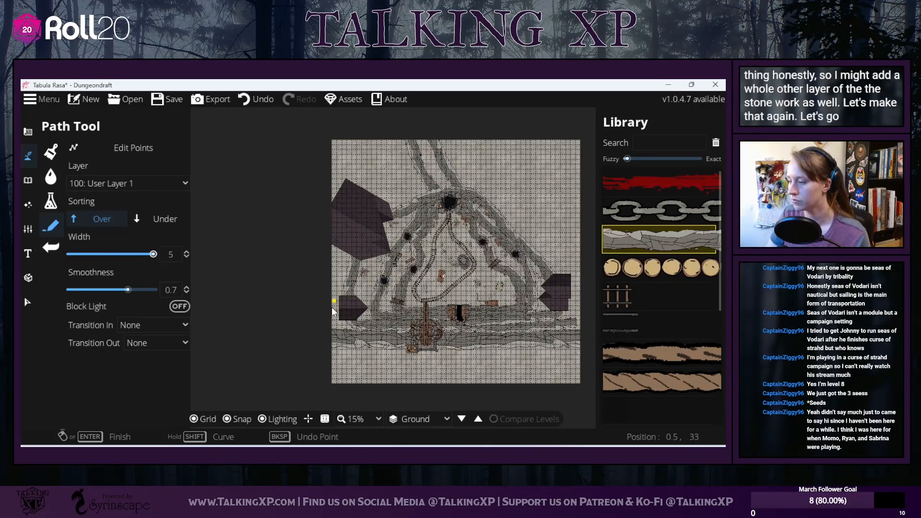
pyautogui.scroll(3, 309, 327)
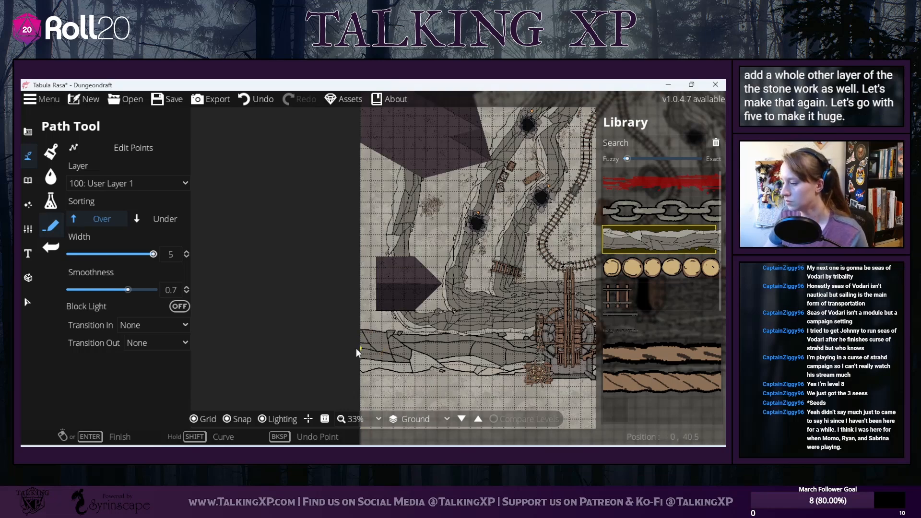
pyautogui.click(347, 362)
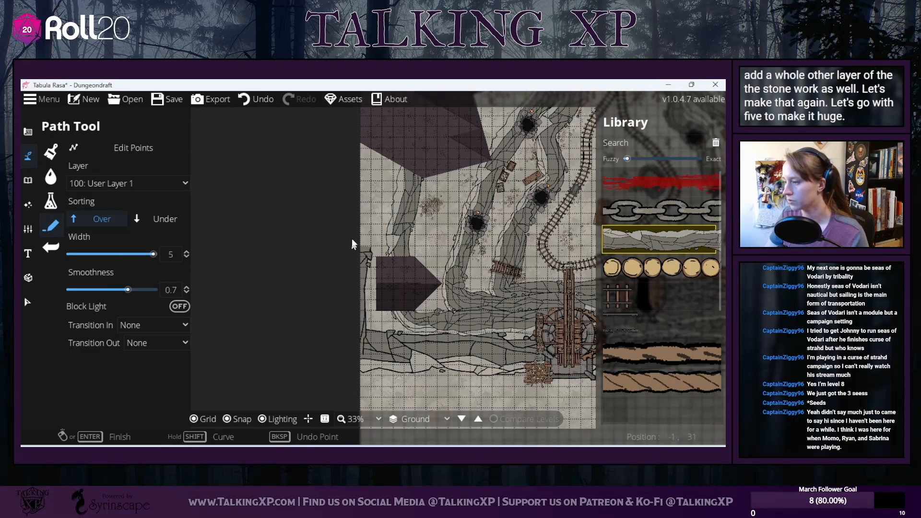
pyautogui.moveTo(353, 214); pyautogui.dragTo(329, 362)
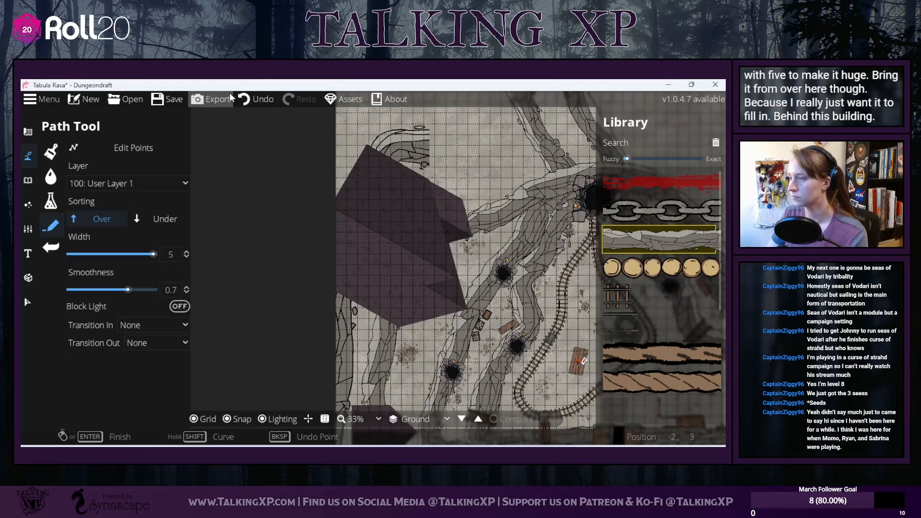
pyautogui.click(247, 96)
# Step: Draw a stone cliff path up the western edge, behind the northwestern roofs, across the north above the mine entrance and down the eastern edge
pyautogui.moveTo(442, 84); pyautogui.dragTo(436, 52)
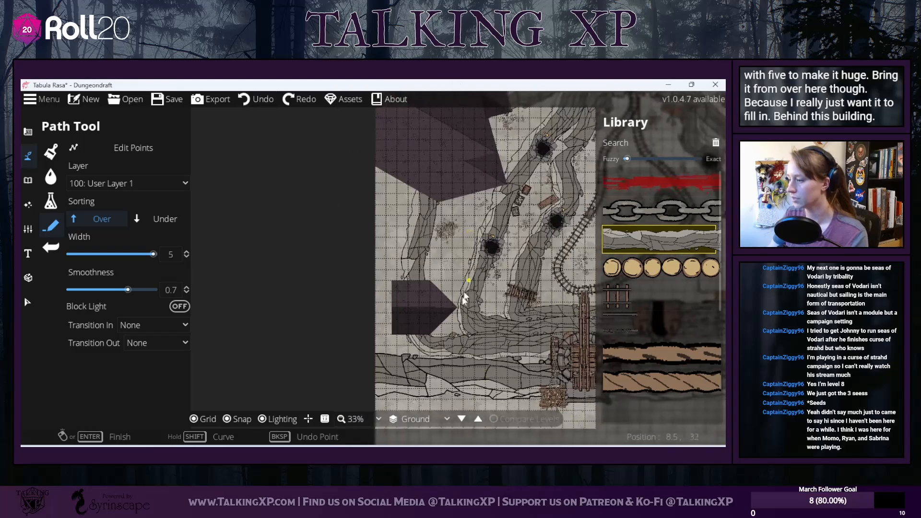
pyautogui.click(376, 372)
pyautogui.moveTo(376, 179); pyautogui.dragTo(359, 282)
pyautogui.click(359, 255)
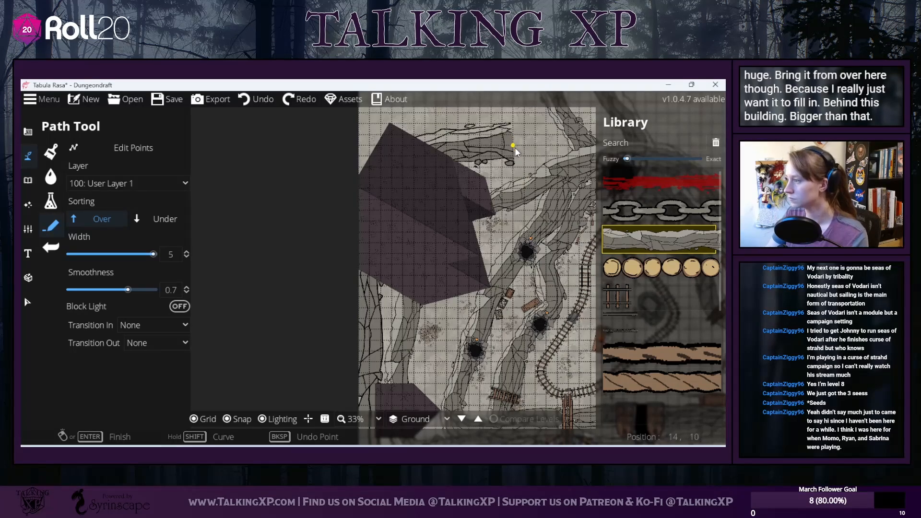
pyautogui.moveTo(558, 136); pyautogui.dragTo(376, 166)
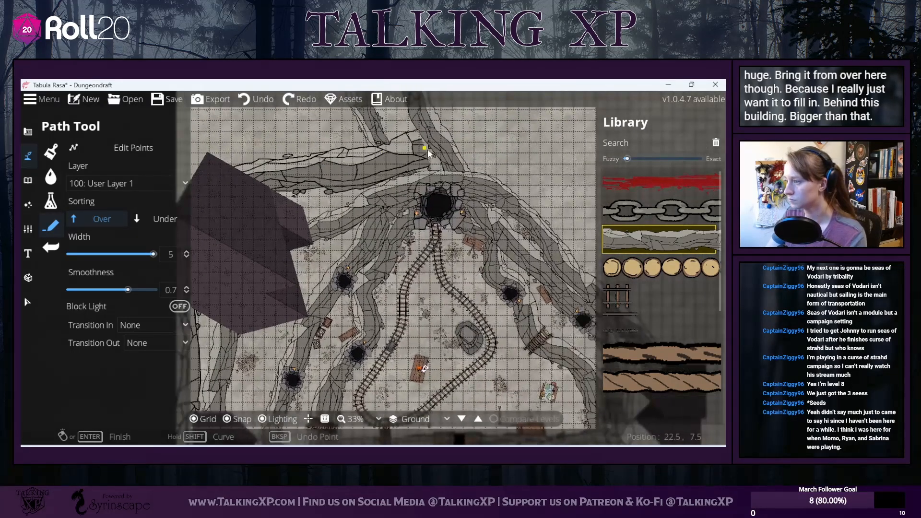
pyautogui.click(503, 155)
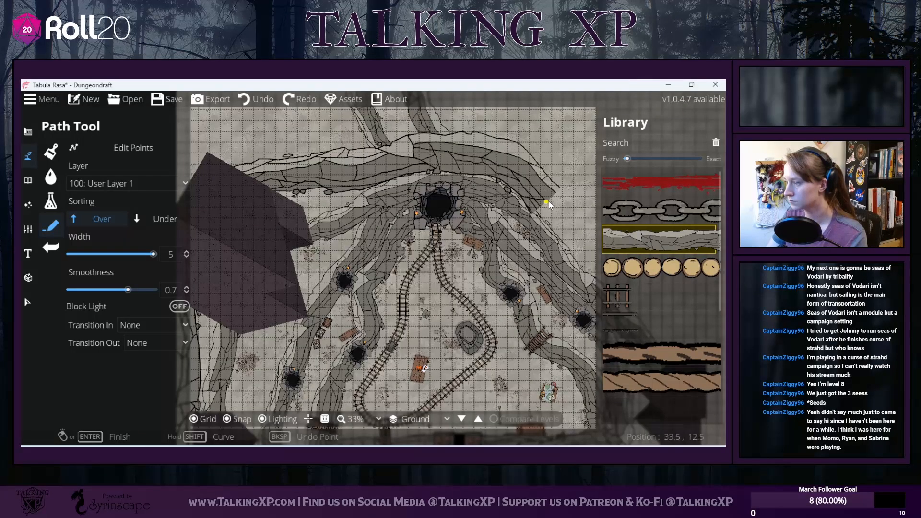
pyautogui.moveTo(545, 198); pyautogui.dragTo(353, 111)
pyautogui.moveTo(440, 163); pyautogui.dragTo(471, 210)
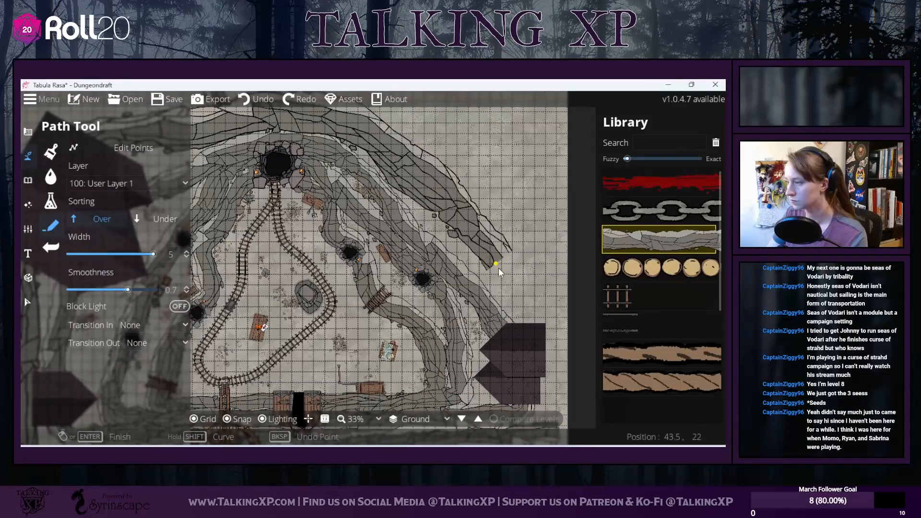
pyautogui.click(496, 288)
pyautogui.moveTo(543, 327); pyautogui.dragTo(503, 201)
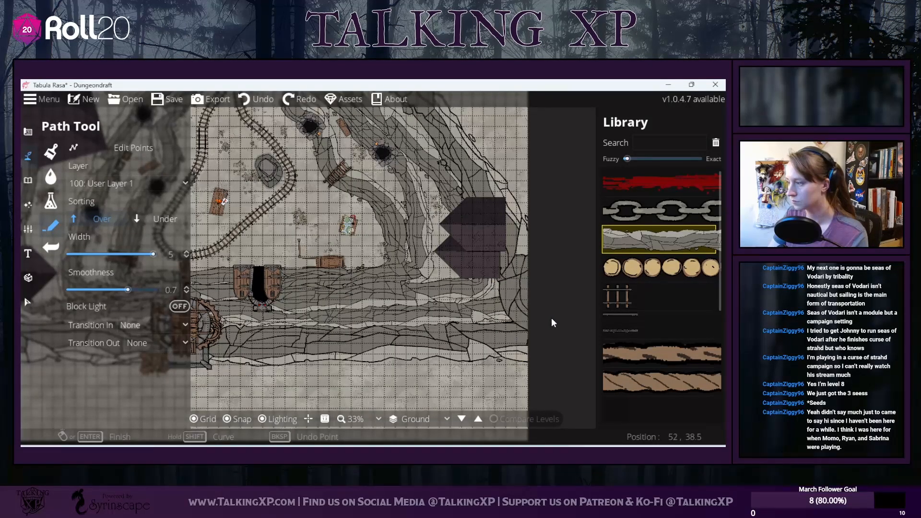
pyautogui.moveTo(498, 220); pyautogui.dragTo(545, 249)
pyautogui.moveTo(334, 268); pyautogui.dragTo(388, 296)
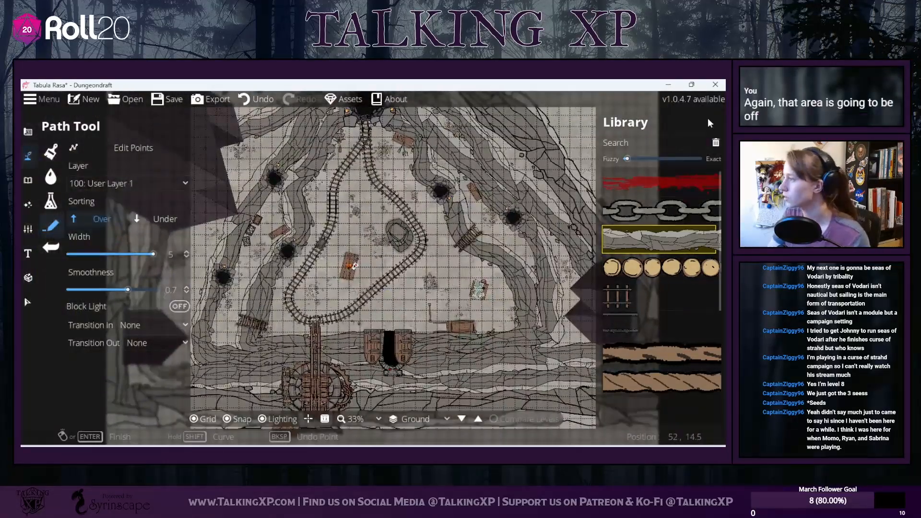
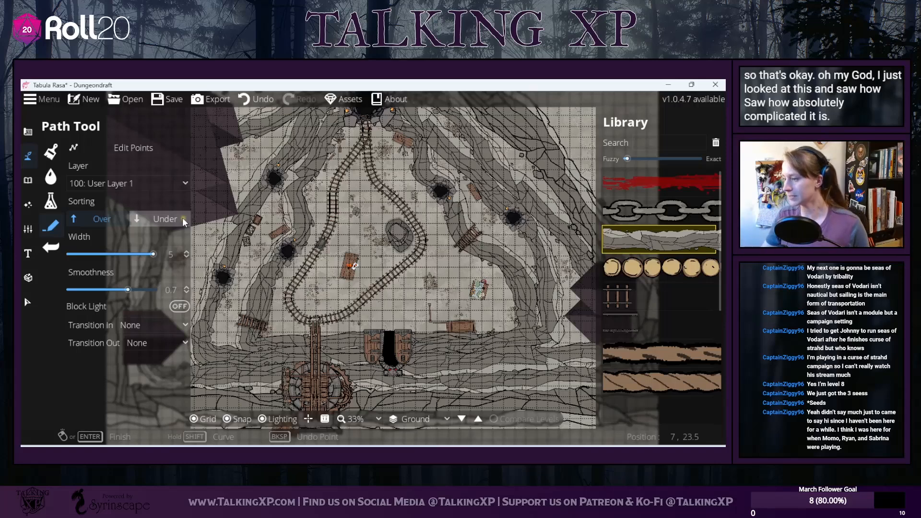
# Step: Allow all element types to be selected and move the loose beam from beside the southern wall up near the mine cart track
pyautogui.click(22, 309)
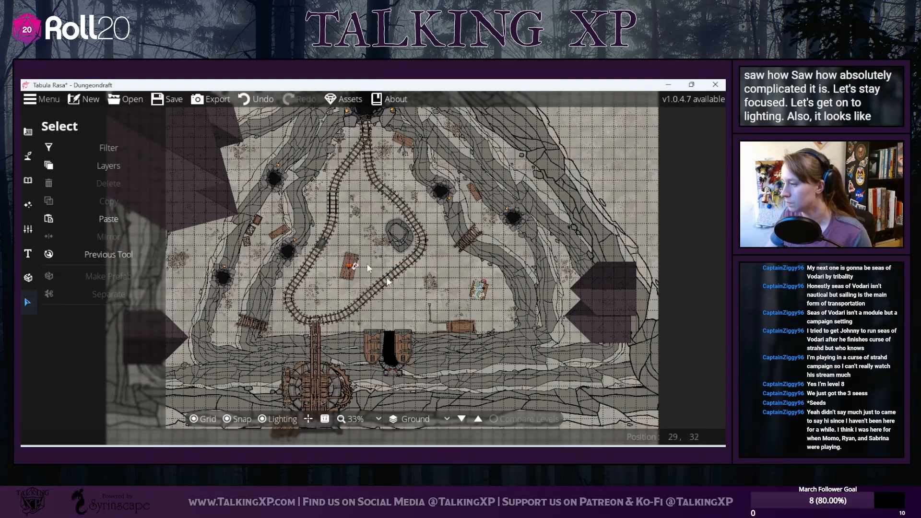
pyautogui.click(110, 144)
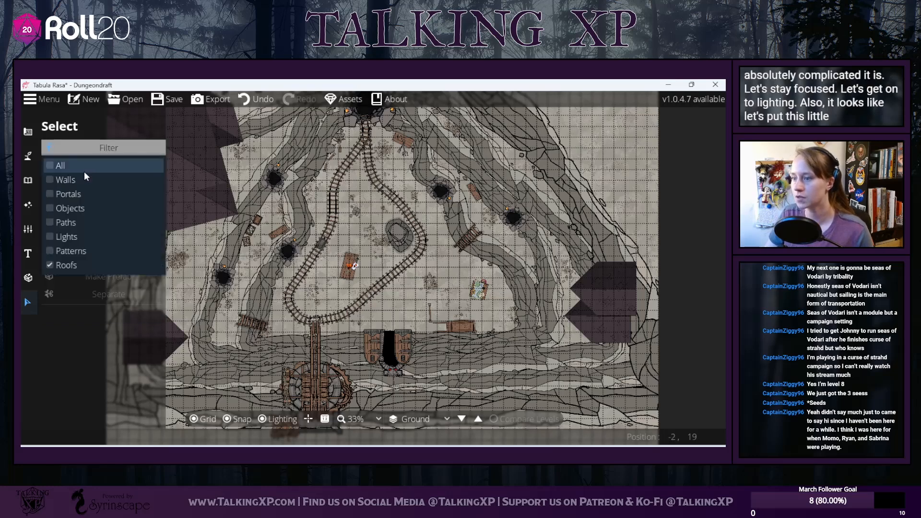
pyautogui.click(85, 171)
pyautogui.click(427, 283)
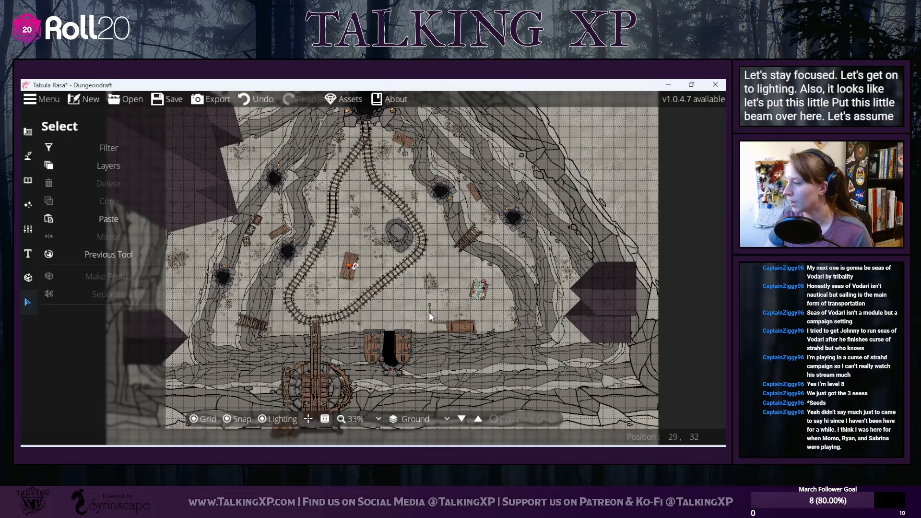
pyautogui.moveTo(430, 313); pyautogui.dragTo(333, 160)
pyautogui.click(362, 186)
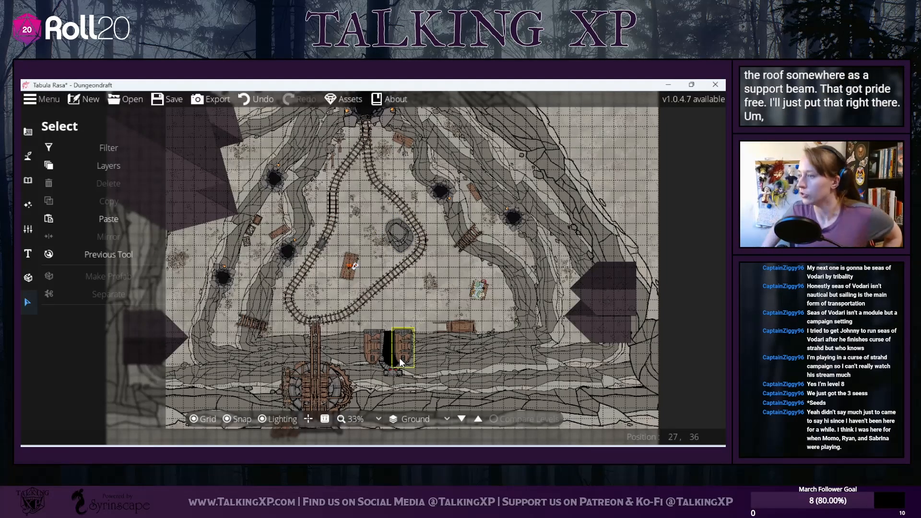
# Step: Search the object library for "latern" and pick the square orange lantern for placement around the quarry floor
pyautogui.scroll(2, 363, 277)
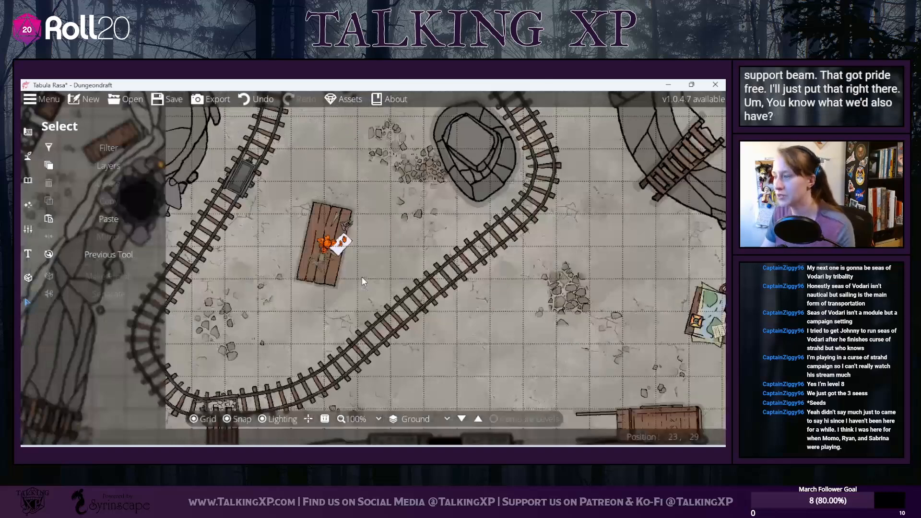
pyautogui.moveTo(447, 192); pyautogui.dragTo(416, 414)
pyautogui.moveTo(368, 217); pyautogui.dragTo(407, 158)
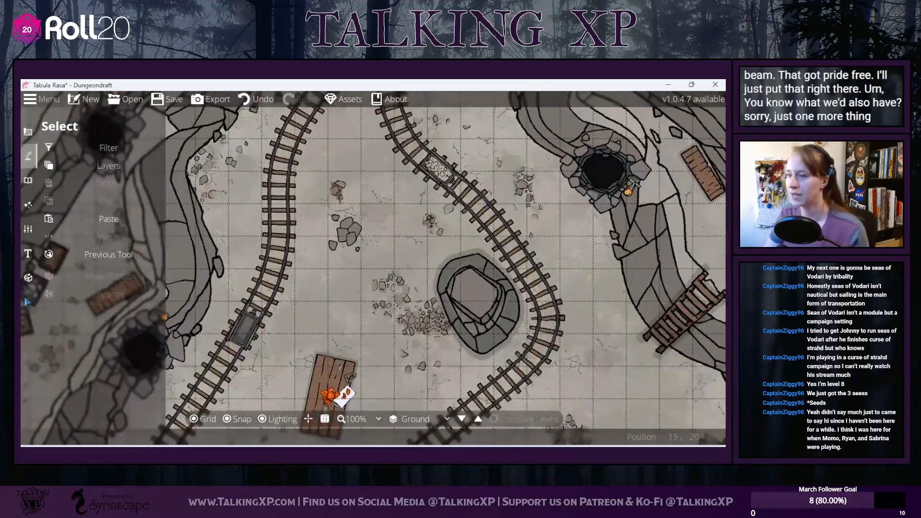
pyautogui.click(28, 180)
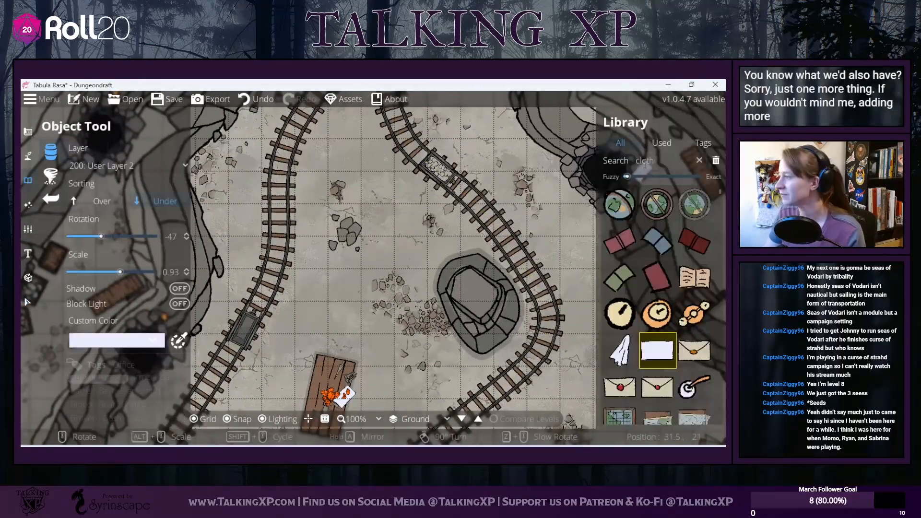
pyautogui.doubleClick(656, 159)
pyautogui.press('BackSpace')
pyautogui.write('later')
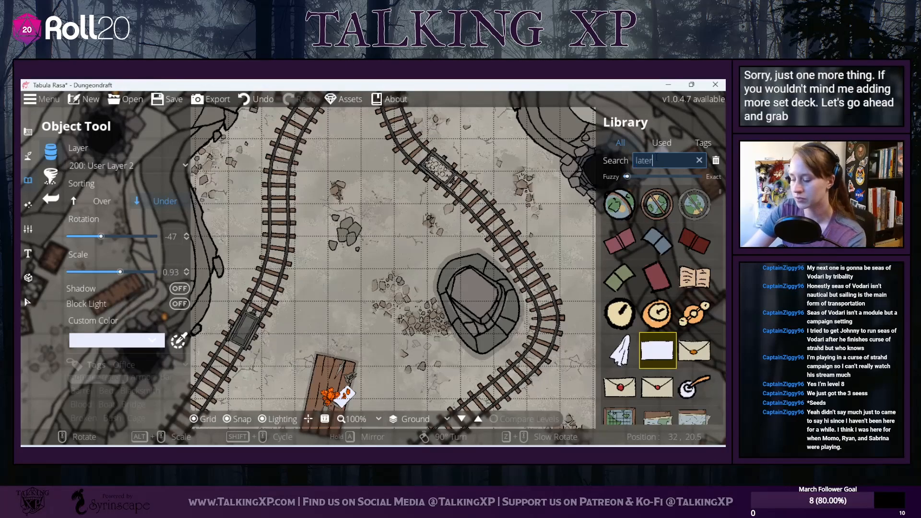
pyautogui.write('n')
pyautogui.scroll(-5, 651, 307)
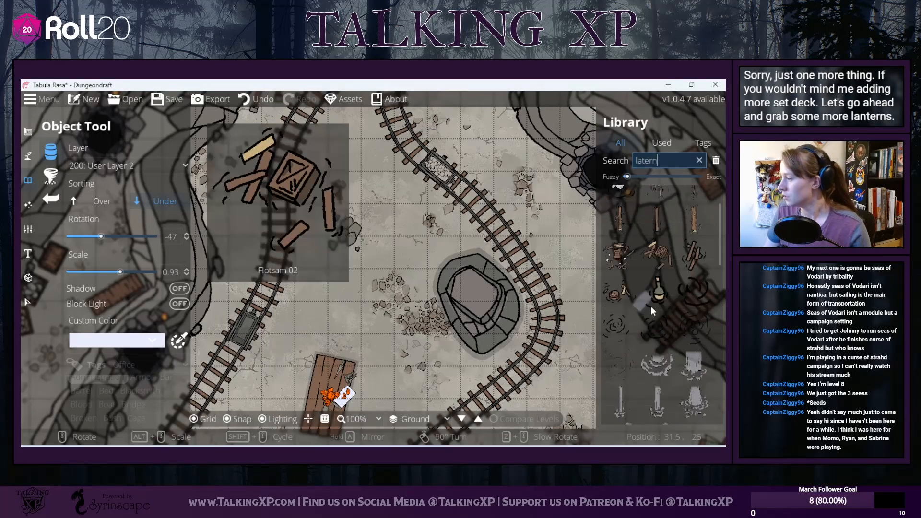
pyautogui.scroll(-5, 651, 306)
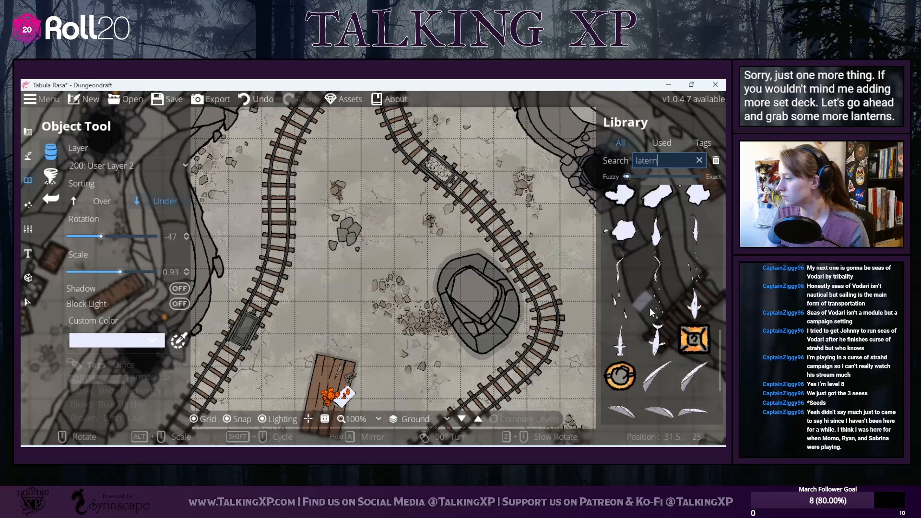
pyautogui.click(706, 243)
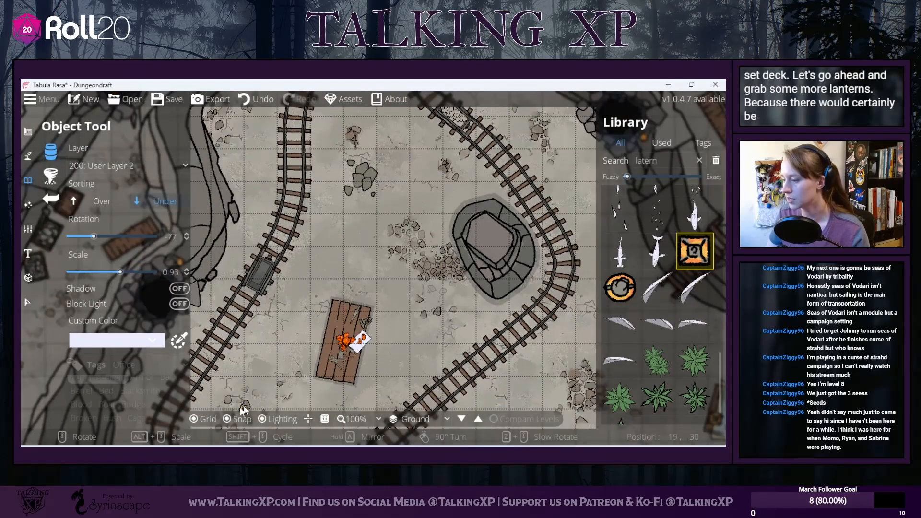
# Step: Place a lantern at scale 1 with snapping off on the central plank table and another on the tool table near the northern mine entrance
pyautogui.click(336, 319)
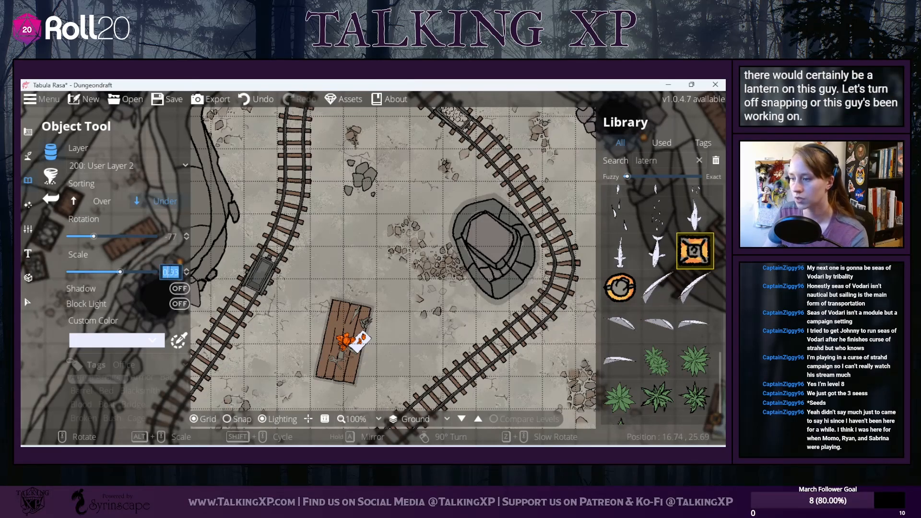
pyautogui.write('1')
pyautogui.press('Return')
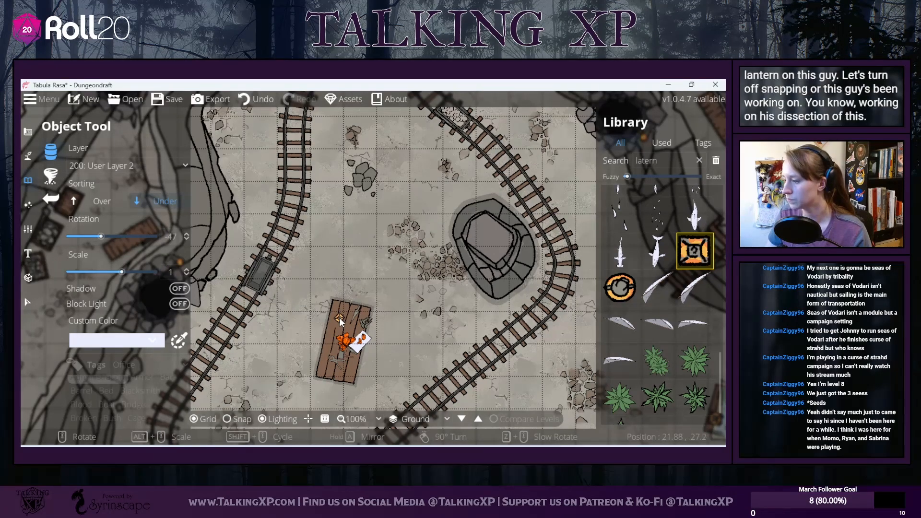
pyautogui.press('w')
pyautogui.press('d')
pyautogui.press('w')
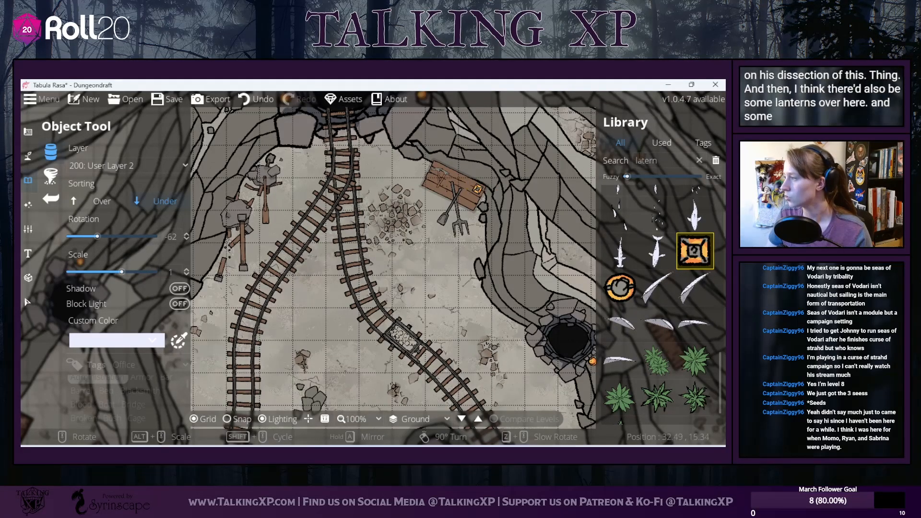
# Step: Search the object library for torches and place Torch 01 pieces on the tool table beside the lantern
pyautogui.click(645, 160)
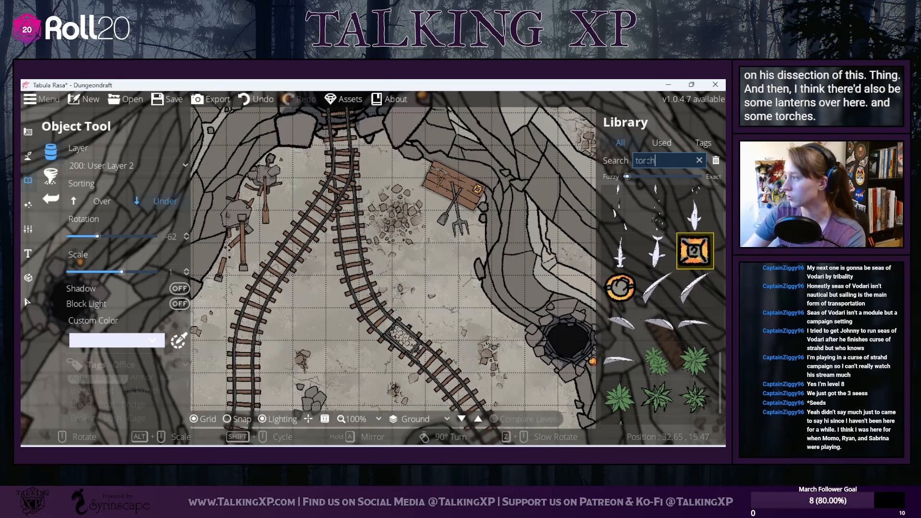
pyautogui.write('torcch')
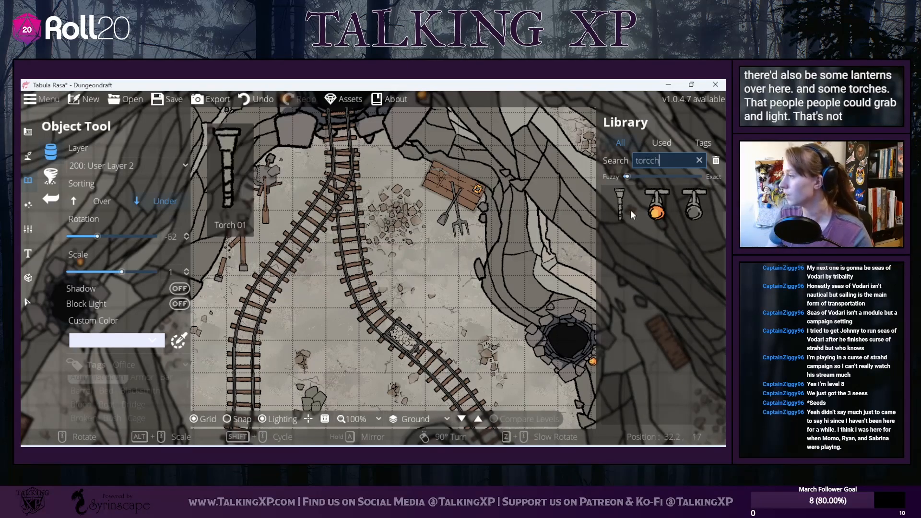
pyautogui.click(622, 199)
pyautogui.scroll(5, 473, 201)
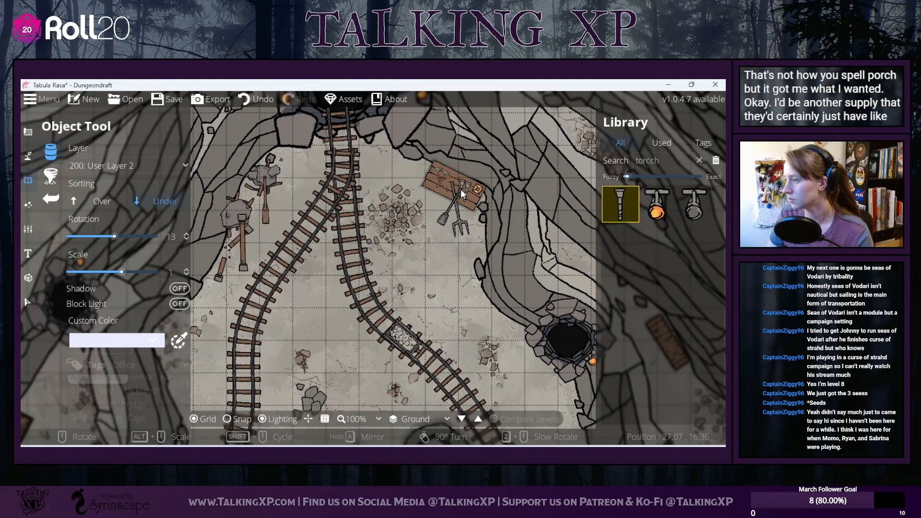
pyautogui.scroll(2, 461, 189)
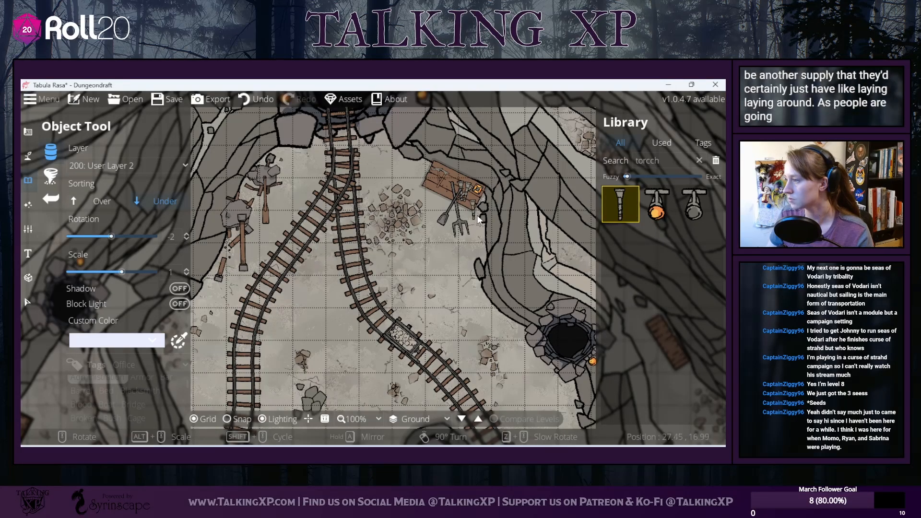
# Step: Enlarge the lantern on the northern tool table and adjust its position at the table's end
pyautogui.click(28, 302)
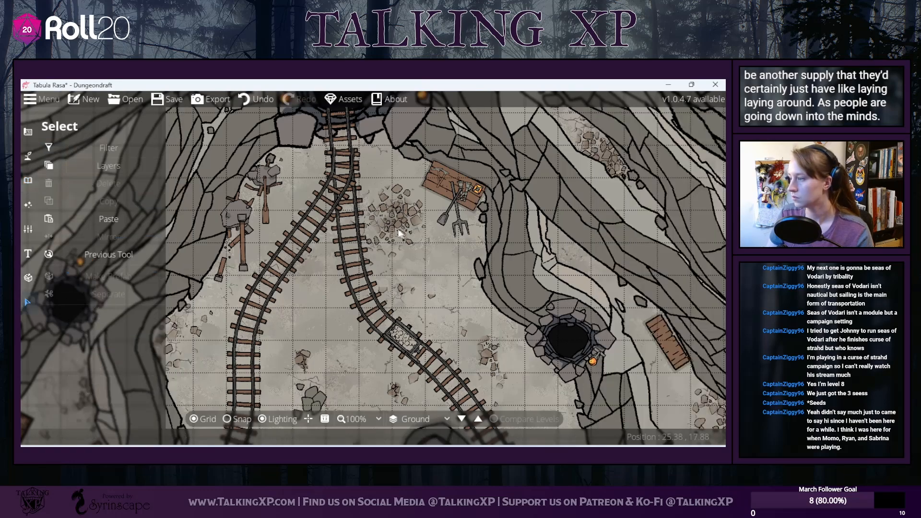
pyautogui.moveTo(477, 248); pyautogui.dragTo(436, 212)
pyautogui.click(388, 235)
pyautogui.click(511, 229)
pyautogui.click(477, 193)
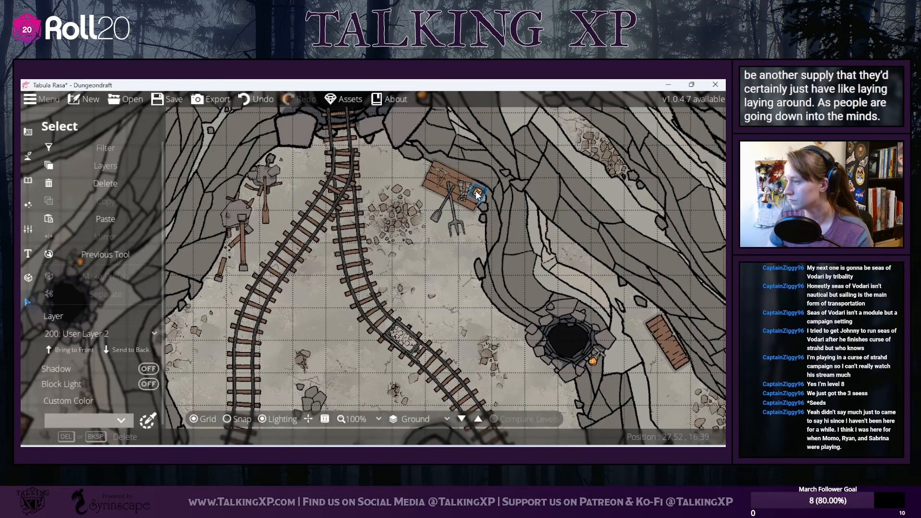
pyautogui.click(476, 194)
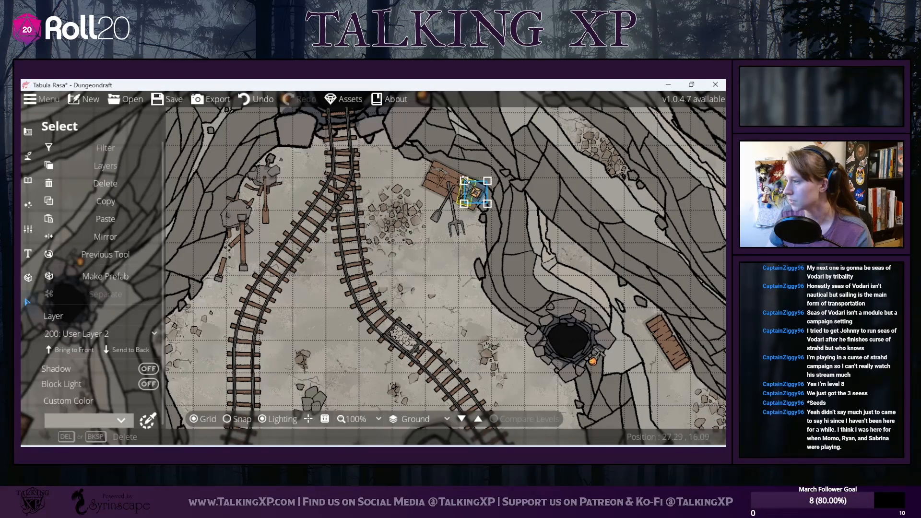
pyautogui.moveTo(466, 182); pyautogui.dragTo(459, 174)
pyautogui.click(479, 250)
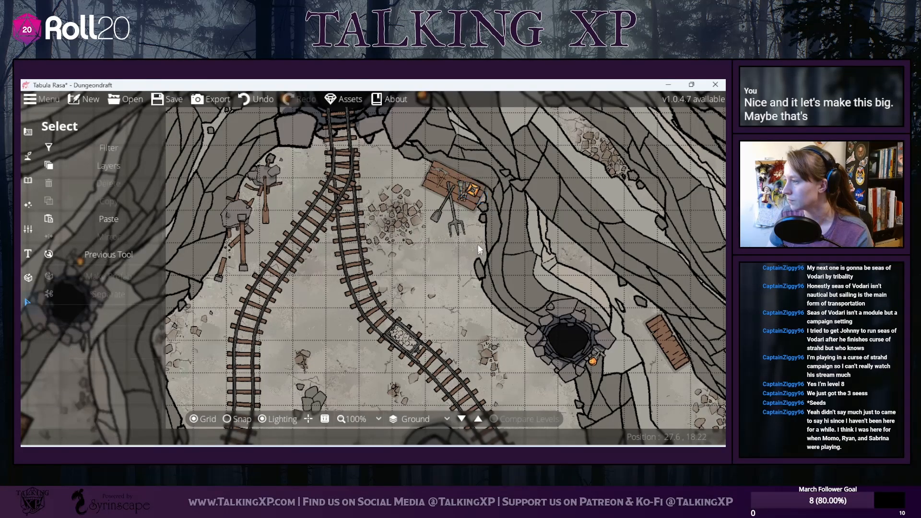
pyautogui.click(474, 192)
pyautogui.moveTo(461, 177); pyautogui.dragTo(478, 199)
pyautogui.click(470, 245)
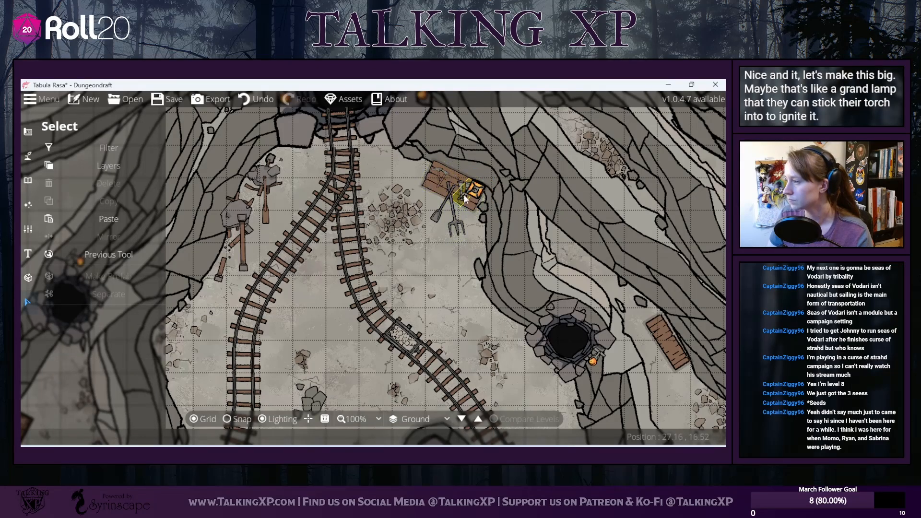
# Step: Shift the torches on the tool table away from the enlarged lantern and move the crossed shovel and pitchfork slightly southeast
pyautogui.click(458, 194)
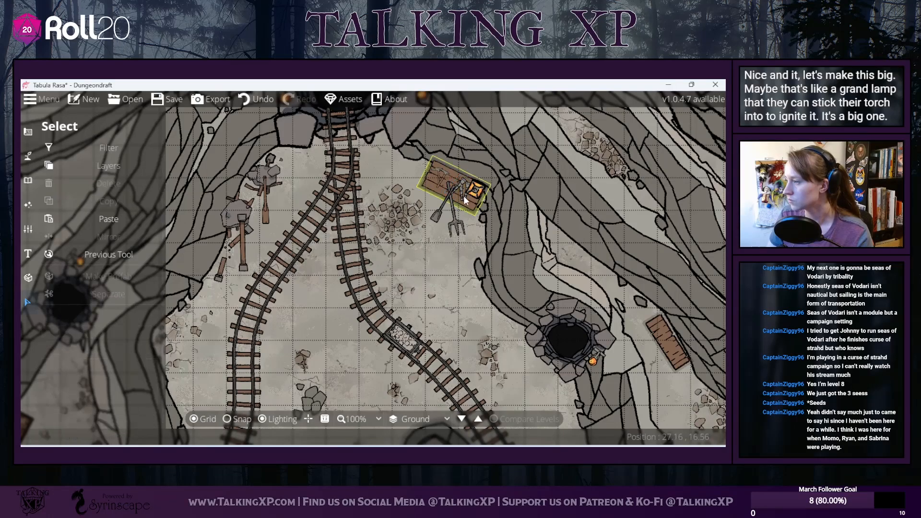
pyautogui.click(466, 200)
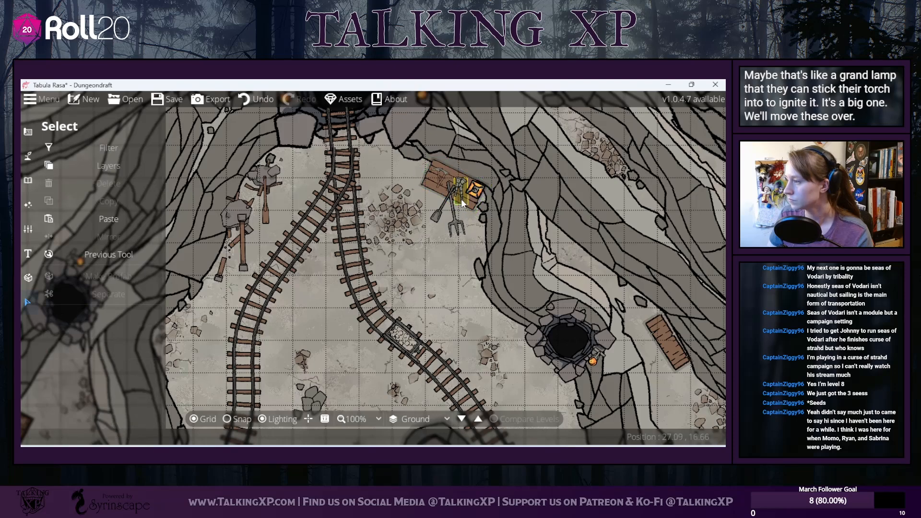
pyautogui.click(461, 199)
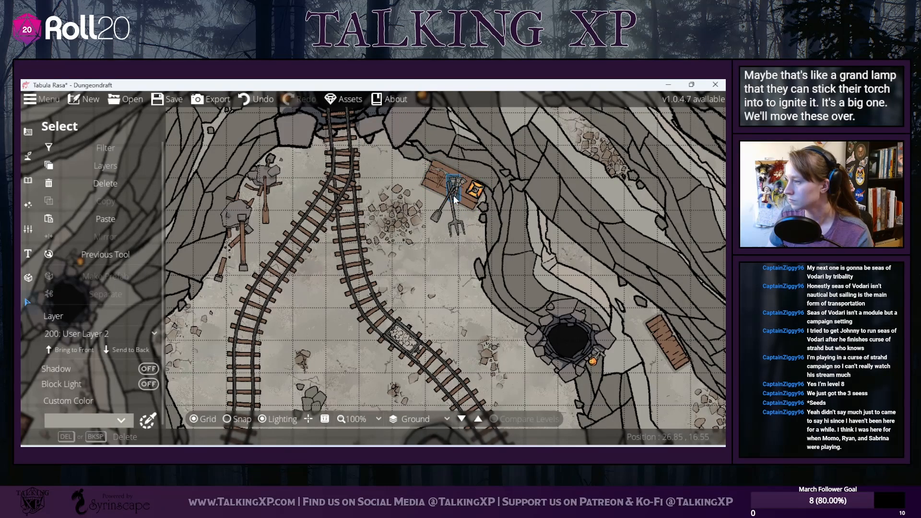
pyautogui.click(476, 235)
pyautogui.moveTo(457, 224)
pyautogui.mouseDown()
pyautogui.moveTo(471, 231)
pyautogui.moveTo(449, 228)
pyautogui.mouseUp()
pyautogui.click(455, 227)
pyautogui.click(397, 224)
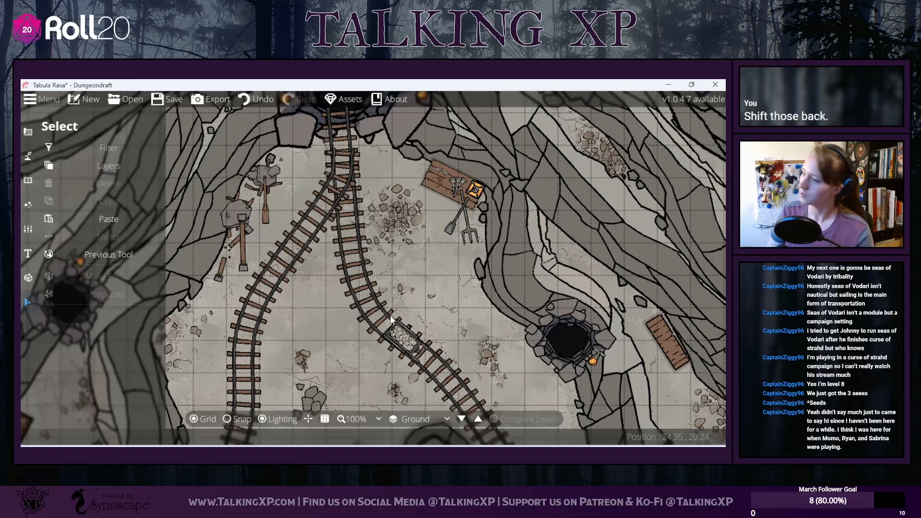
# Step: Restrict the selection filter to lights only, so no other map elements can be selected
pyautogui.moveTo(409, 271); pyautogui.dragTo(420, 231)
pyautogui.scroll(1, 413, 299)
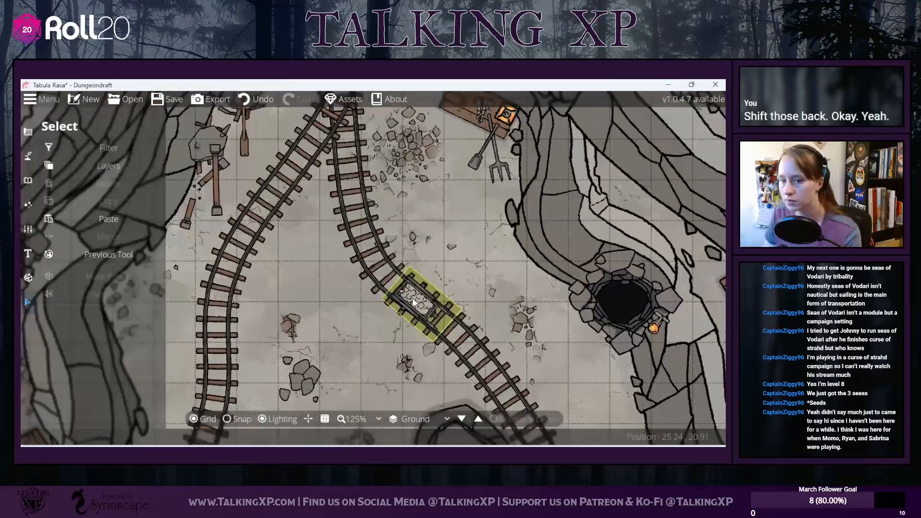
pyautogui.scroll(-6, 413, 299)
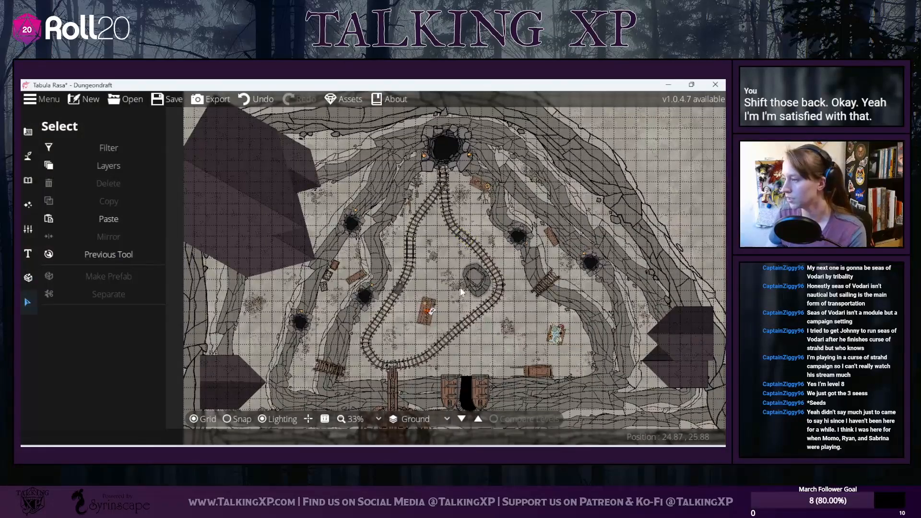
pyautogui.click(28, 200)
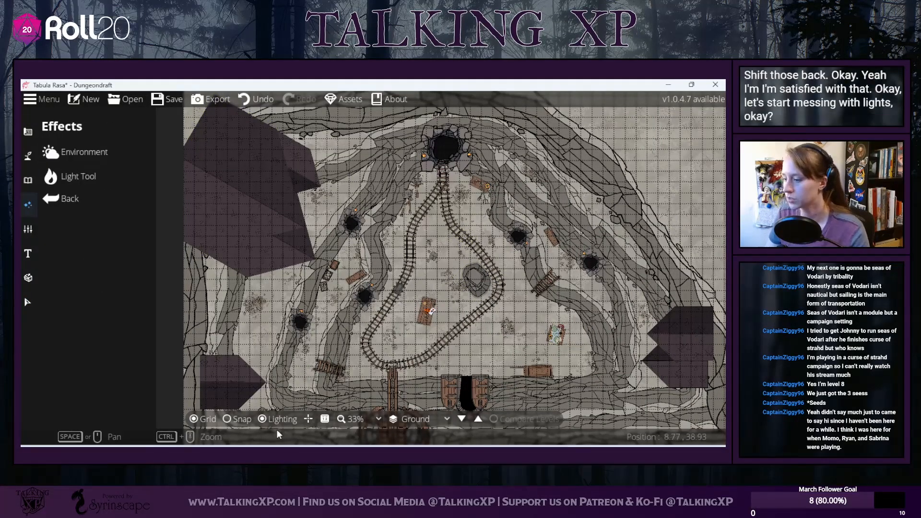
pyautogui.click(27, 302)
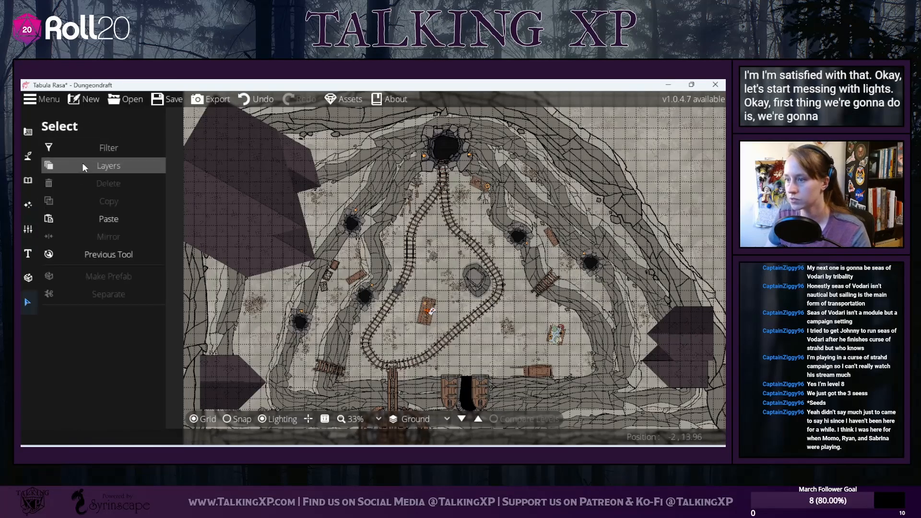
pyautogui.click(59, 168)
pyautogui.click(64, 166)
pyautogui.click(94, 148)
pyautogui.click(55, 166)
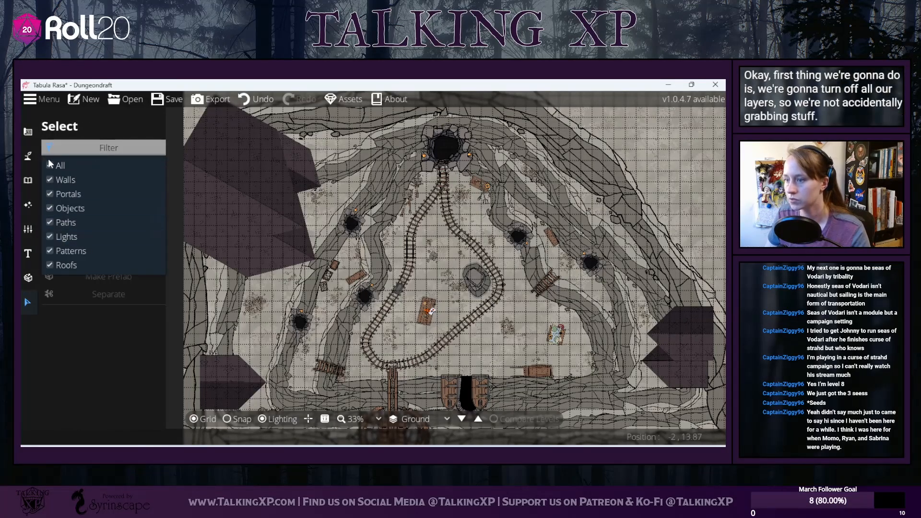
pyautogui.click(54, 235)
pyautogui.click(100, 143)
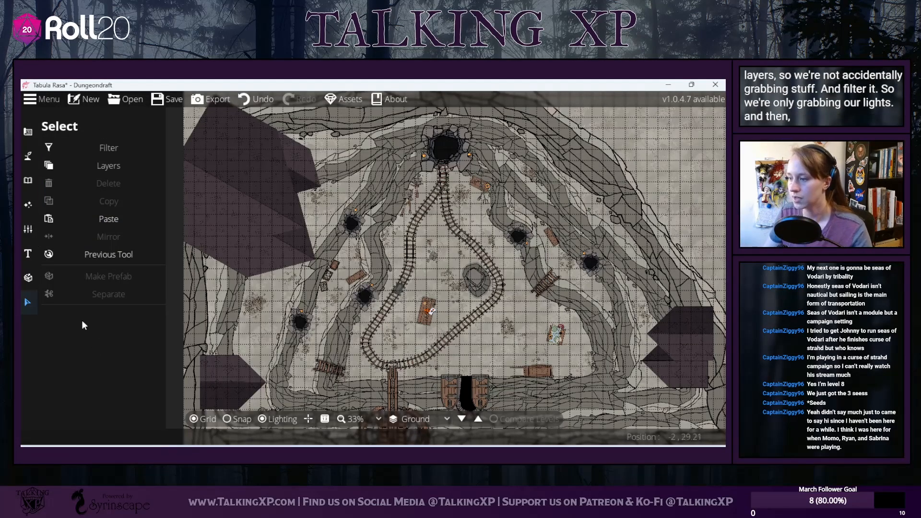
# Step: Set up the Light Tool with the small-core soft glow style, the middle of the three, and turn its widgets on
pyautogui.click(30, 205)
pyautogui.click(94, 174)
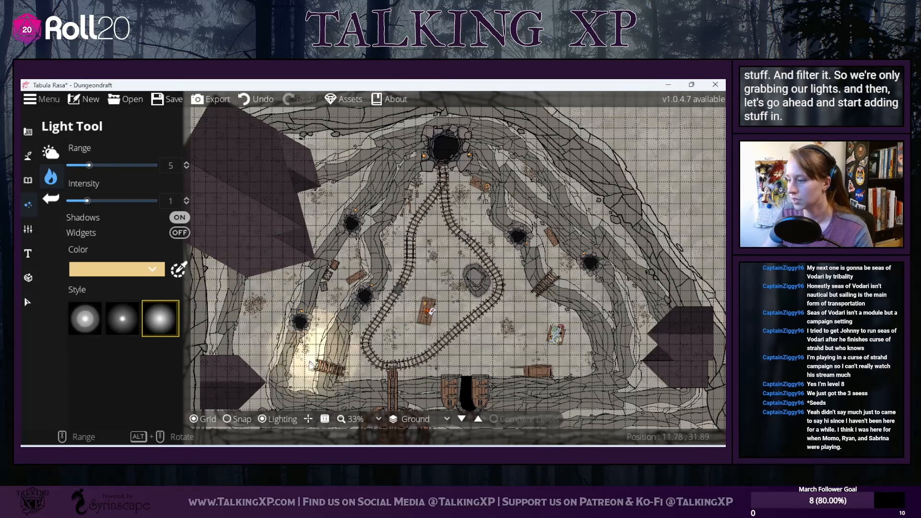
pyautogui.click(114, 326)
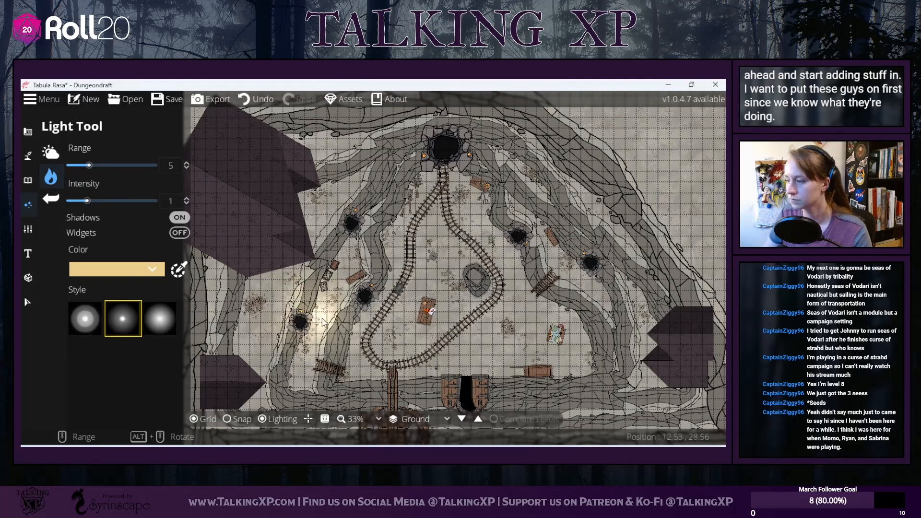
pyautogui.click(179, 233)
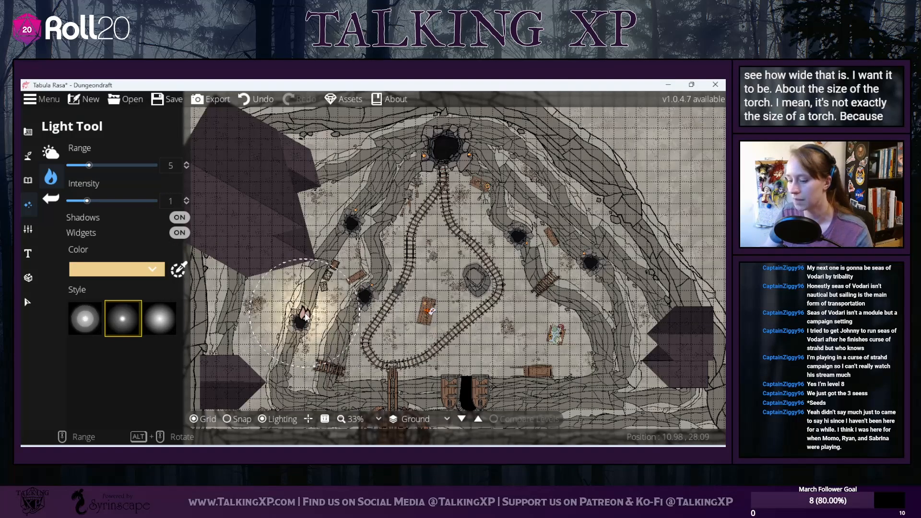
pyautogui.scroll(4, 296, 328)
pyautogui.click(302, 313)
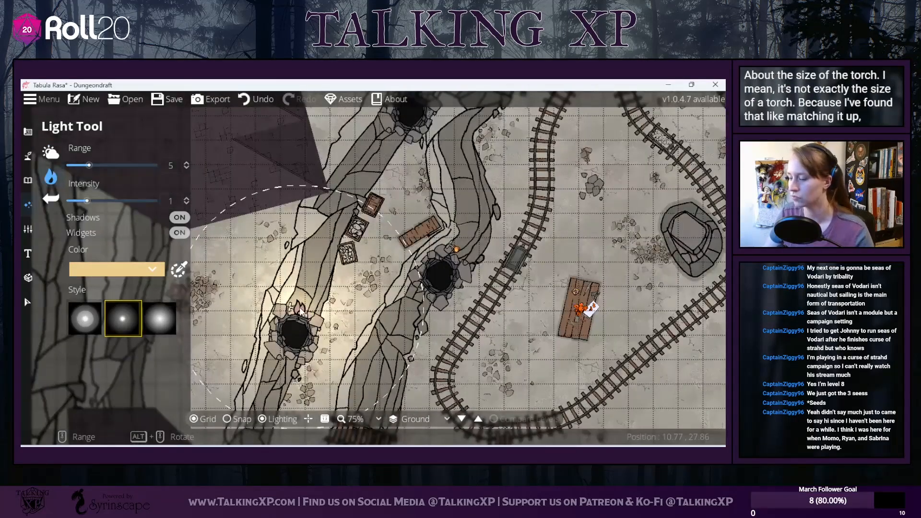
# Step: Change the light color to the orange fe7727
pyautogui.click(155, 270)
pyautogui.click(165, 104)
pyautogui.moveTo(150, 100); pyautogui.dragTo(159, 94)
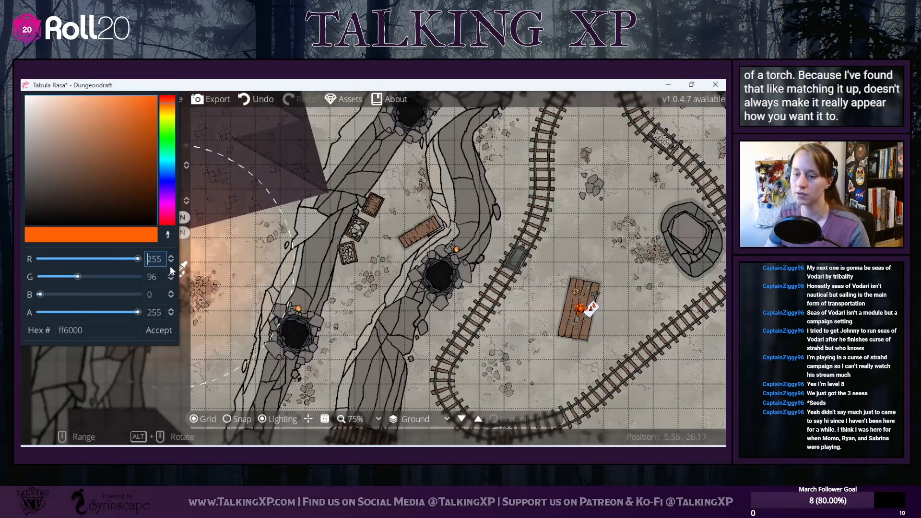
pyautogui.moveTo(145, 100); pyautogui.dragTo(137, 95)
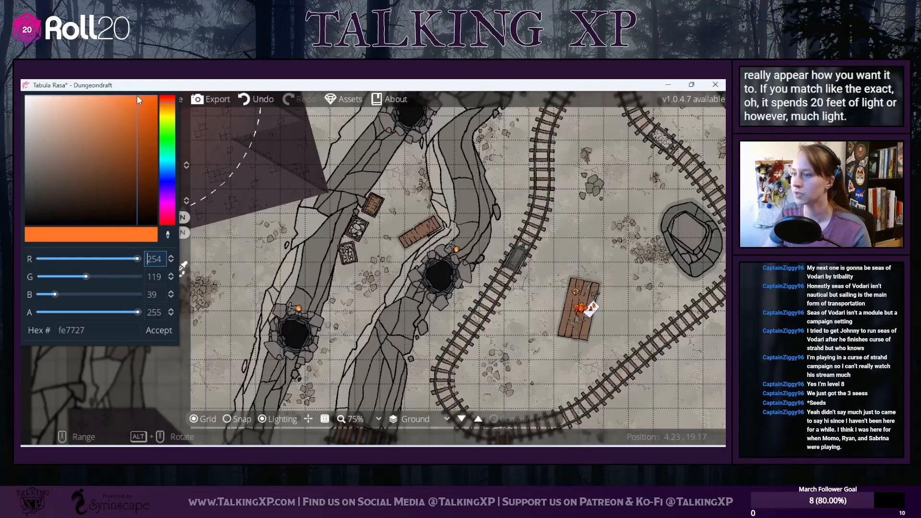
# Step: Place orange lights with range 5 on the torches beside the mine shafts on the western and eastern terraces
pyautogui.click(243, 315)
pyautogui.click(298, 308)
pyautogui.click(457, 250)
pyautogui.moveTo(546, 214); pyautogui.dragTo(525, 336)
pyautogui.click(399, 202)
pyautogui.moveTo(607, 207); pyautogui.dragTo(487, 345)
pyautogui.moveTo(667, 375); pyautogui.dragTo(408, 168)
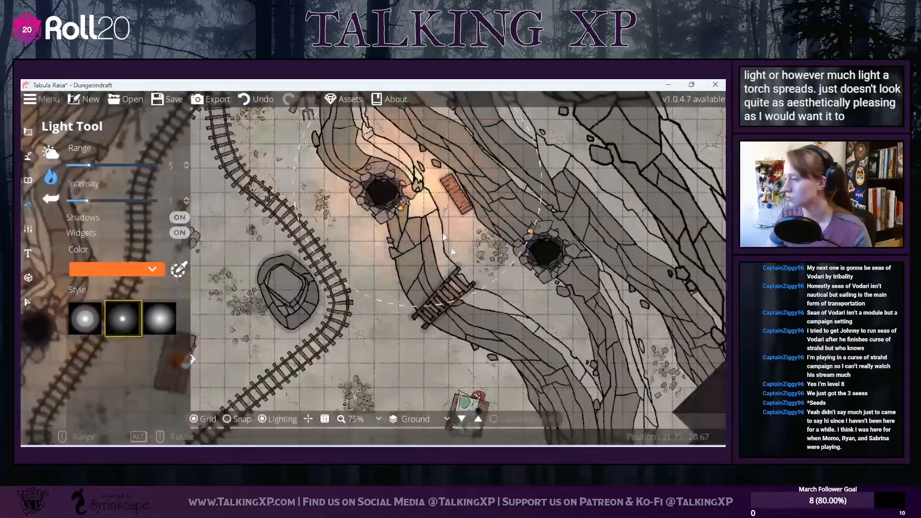
pyautogui.moveTo(634, 336); pyautogui.dragTo(432, 220)
# Step: Reduce the light range to 2.7 and the intensity to 0.9, and light the map table in the southeast
pyautogui.moveTo(419, 358); pyautogui.dragTo(622, 261)
pyautogui.moveTo(88, 165); pyautogui.dragTo(79, 165)
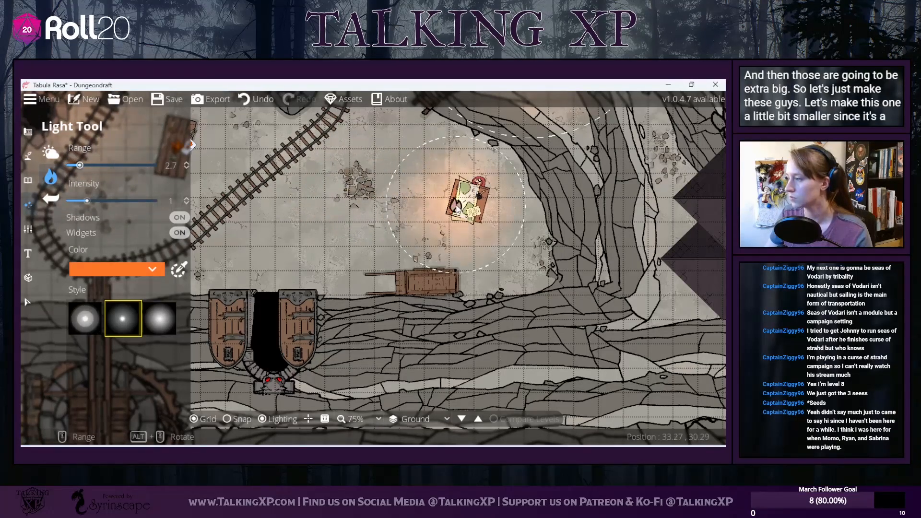
pyautogui.moveTo(90, 203); pyautogui.dragTo(86, 203)
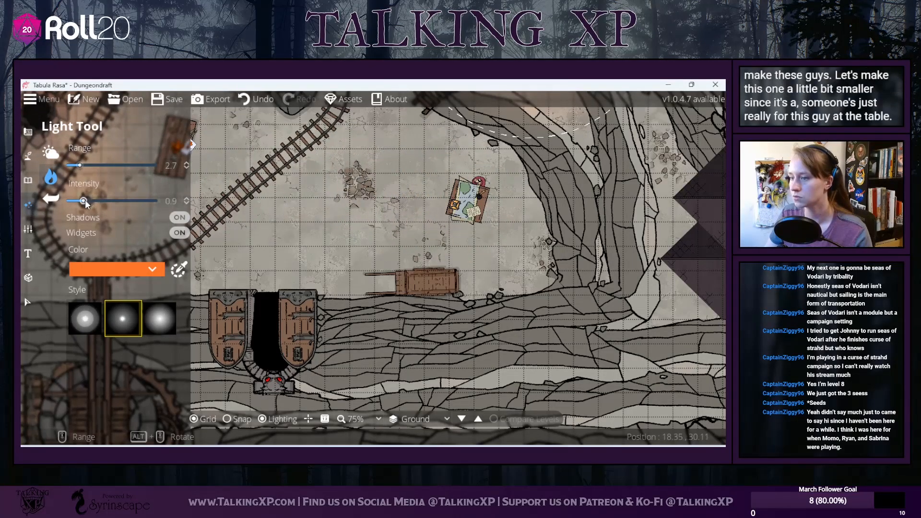
# Step: Place a small orange light on the lantern of the central plank table
pyautogui.moveTo(284, 251); pyautogui.dragTo(542, 299)
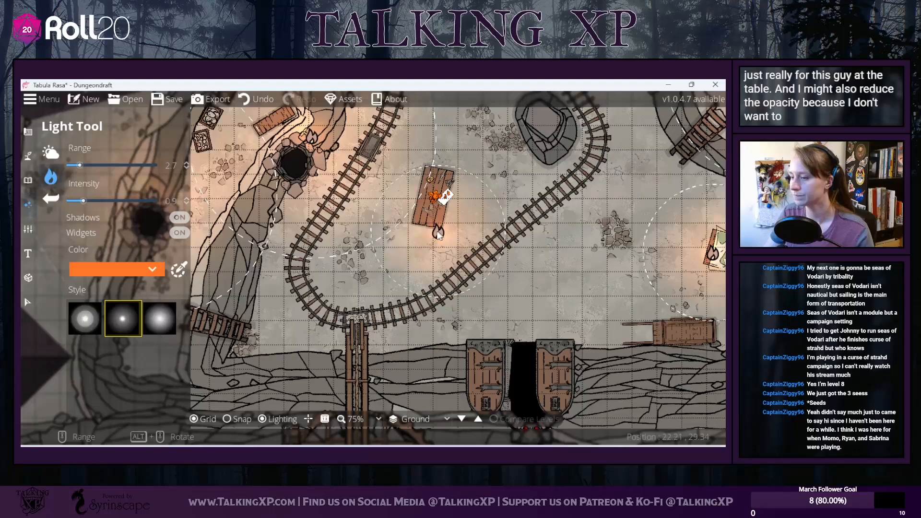
pyautogui.moveTo(432, 202); pyautogui.dragTo(405, 217)
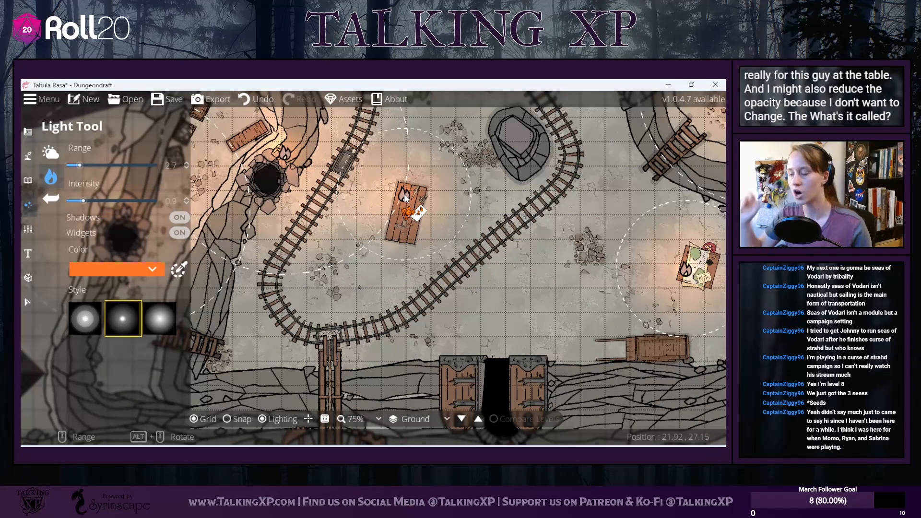
pyautogui.click(407, 198)
# Step: Raise the light range to 8.3 and place orange lights on the torches on both sides of the large northern mine entrance
pyautogui.moveTo(519, 221); pyautogui.dragTo(523, 399)
pyautogui.moveTo(450, 151); pyautogui.dragTo(432, 244)
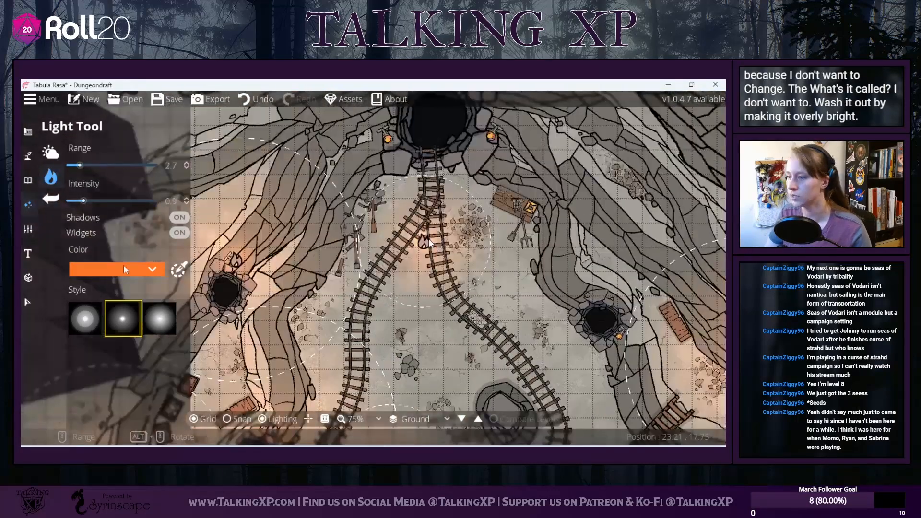
pyautogui.moveTo(80, 165); pyautogui.dragTo(104, 166)
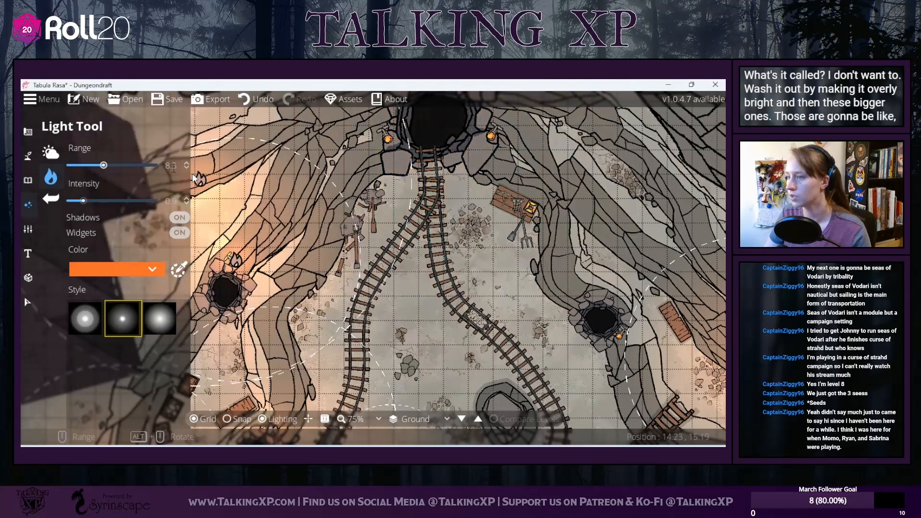
pyautogui.moveTo(87, 204); pyautogui.dragTo(91, 204)
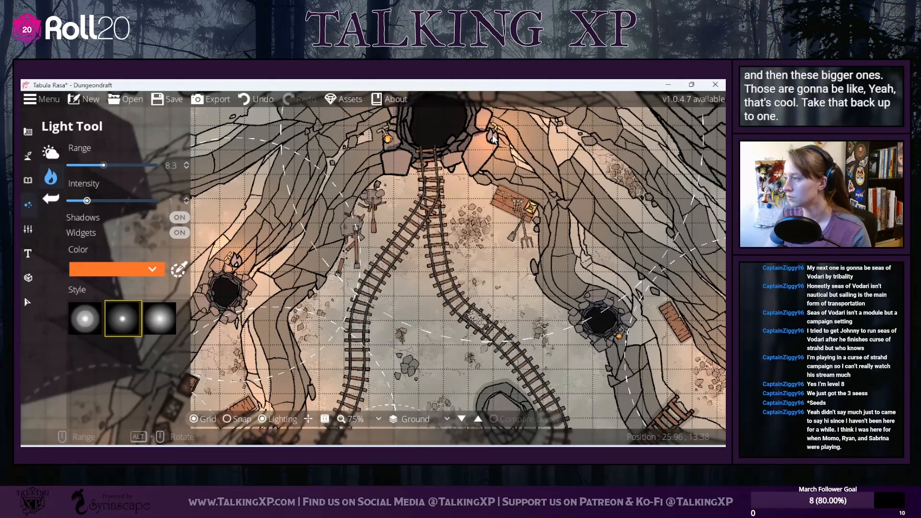
pyautogui.click(493, 139)
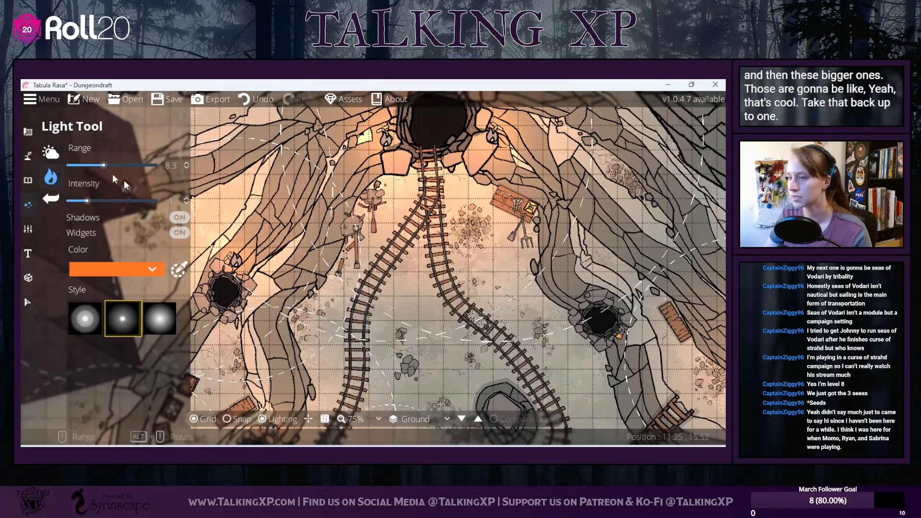
# Step: Reduce the light range to 2.6 and the intensity to 0.7, and light the lantern on the plank table southeast of the entrance
pyautogui.moveTo(87, 200); pyautogui.dragTo(76, 201)
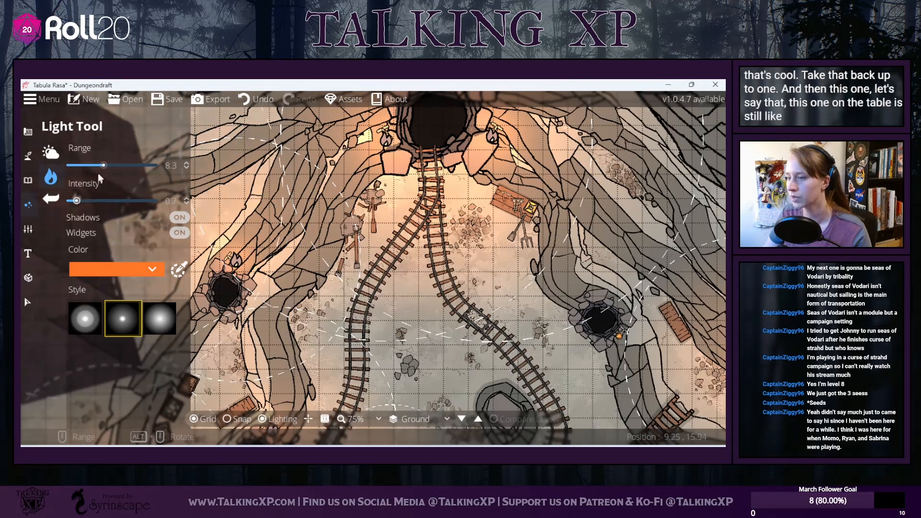
pyautogui.moveTo(103, 165); pyautogui.dragTo(85, 165)
pyautogui.click(445, 215)
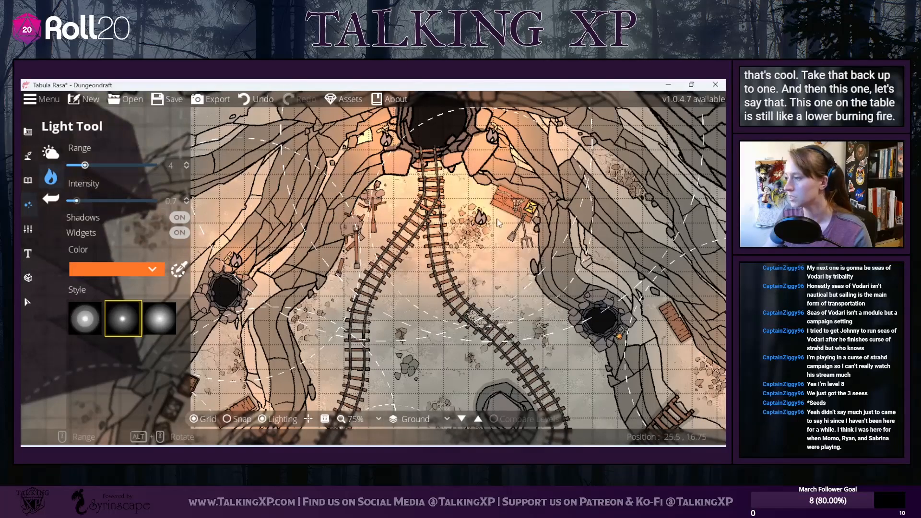
pyautogui.moveTo(85, 165); pyautogui.dragTo(81, 168)
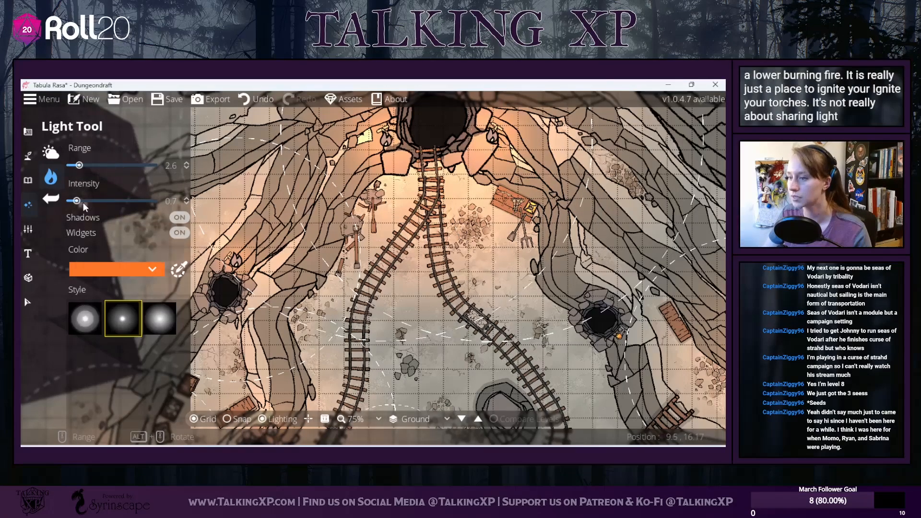
pyautogui.moveTo(76, 201); pyautogui.dragTo(90, 201)
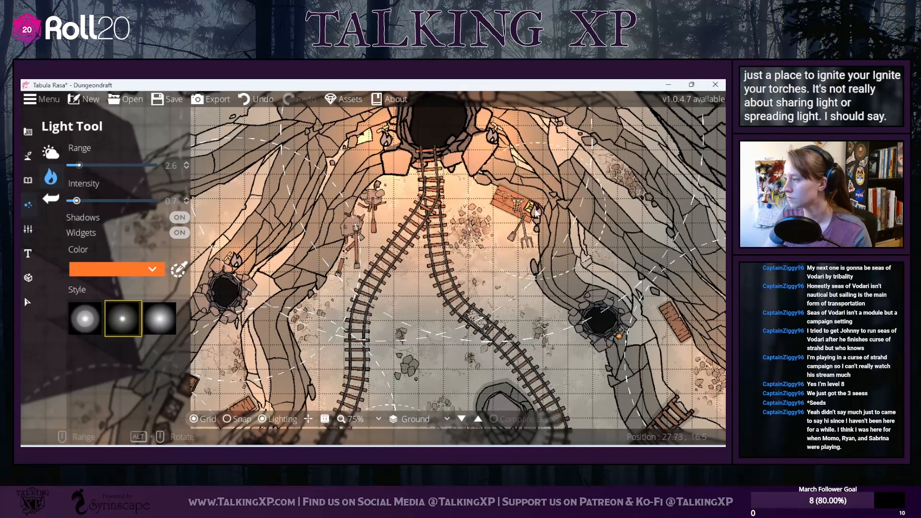
# Step: Change the light color to red ff0000 and place lights with range 1.8 and intensity 0.9 on both eyes below the southern doors
pyautogui.scroll(-5, 435, 285)
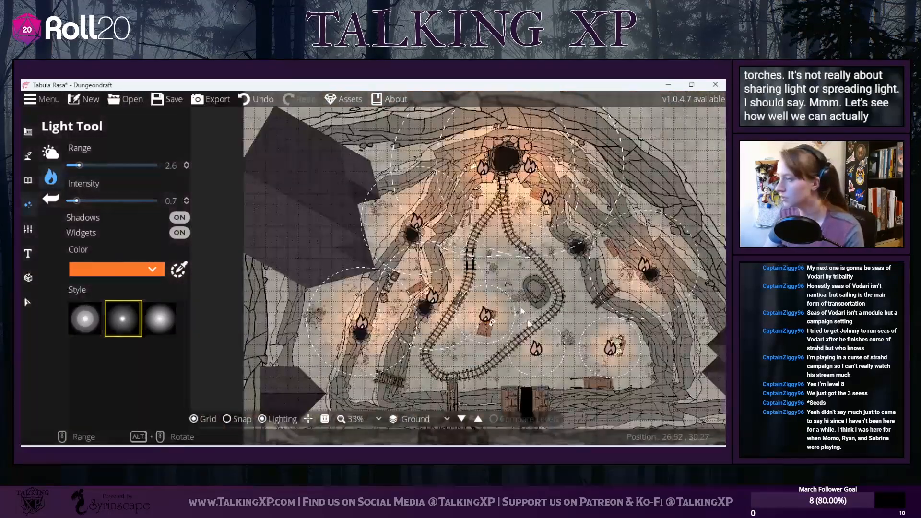
pyautogui.scroll(4, 523, 384)
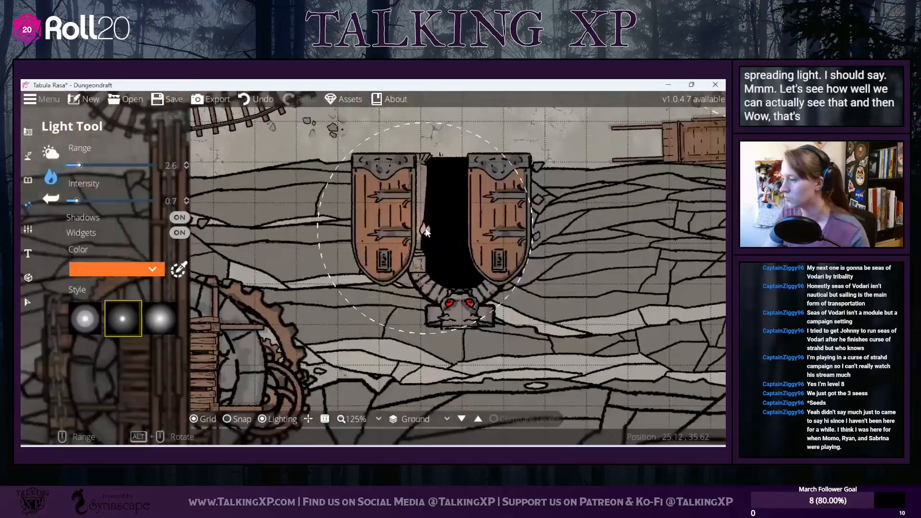
pyautogui.click(155, 270)
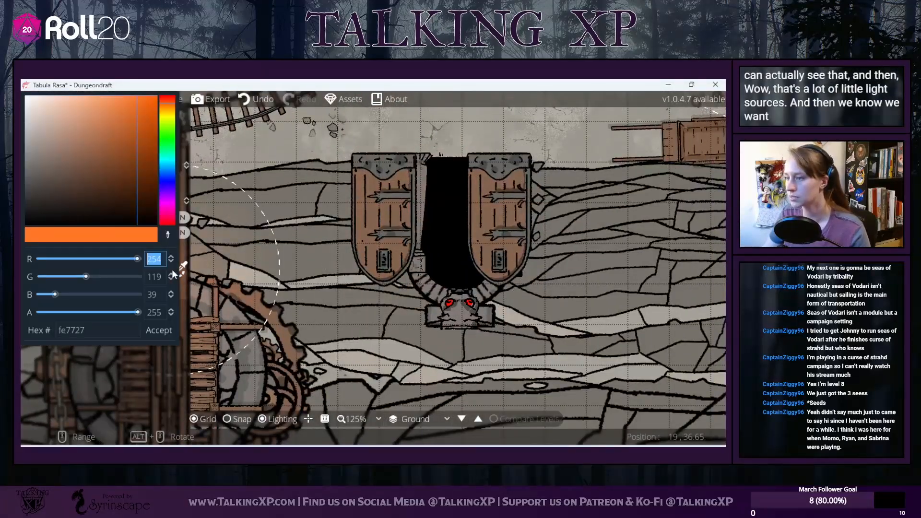
pyautogui.click(163, 99)
pyautogui.click(154, 97)
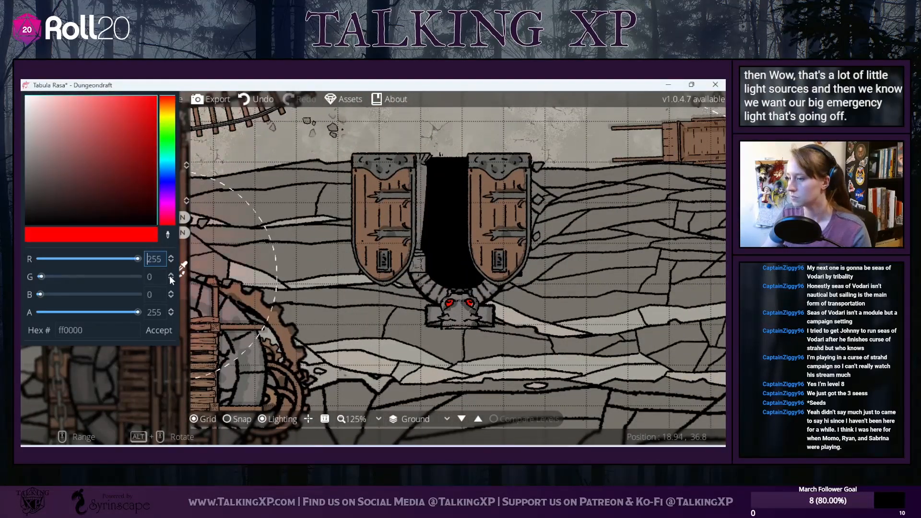
pyautogui.click(168, 330)
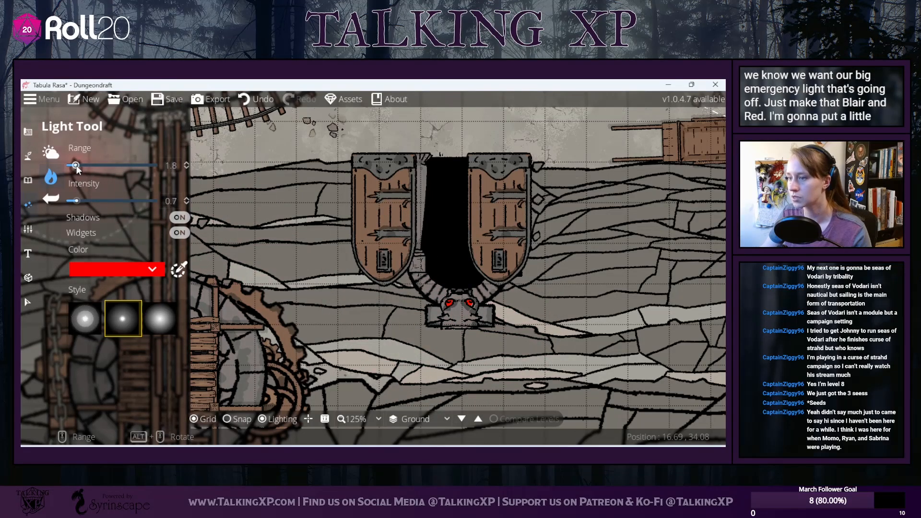
pyautogui.moveTo(76, 201); pyautogui.dragTo(84, 201)
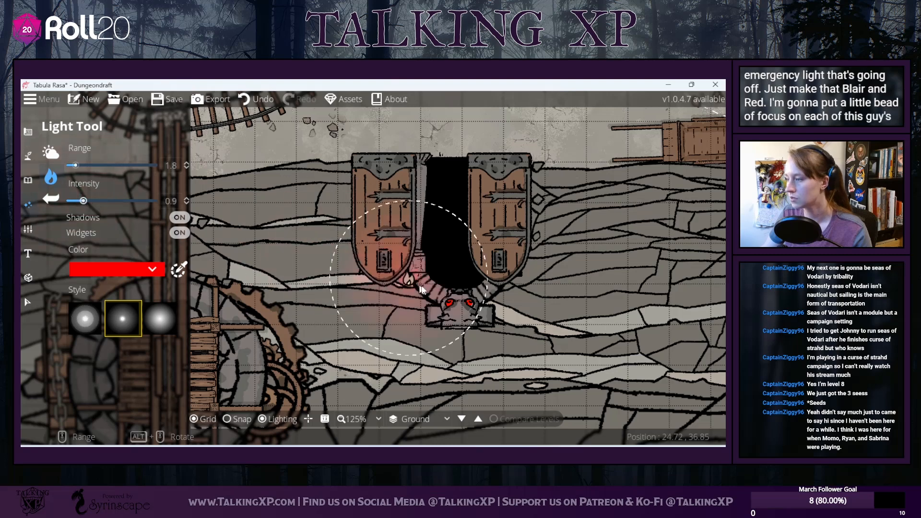
pyautogui.click(448, 305)
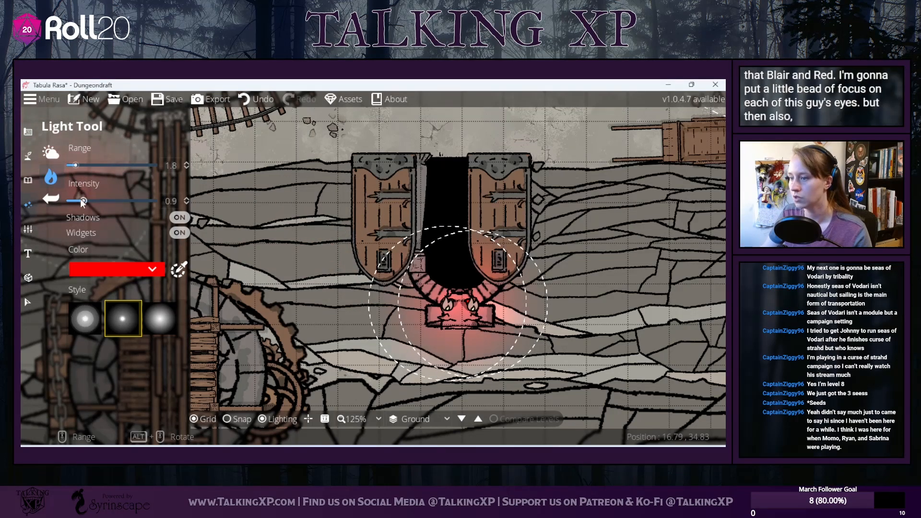
# Step: Place a wider, softer red light with range 5.9 and intensity 0.8 in the opening between the southern doors
pyautogui.moveTo(79, 202); pyautogui.dragTo(73, 202)
pyautogui.moveTo(90, 171); pyautogui.dragTo(93, 169)
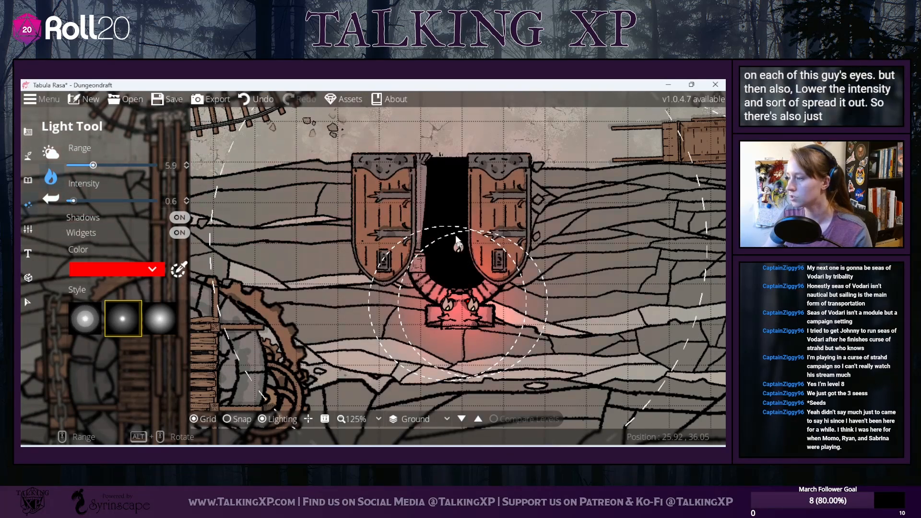
pyautogui.moveTo(72, 201); pyautogui.dragTo(80, 200)
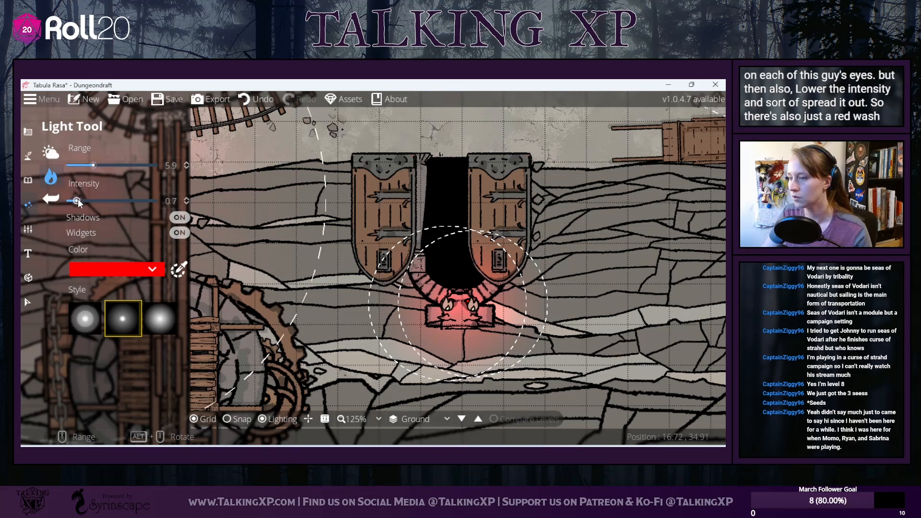
pyautogui.click(170, 315)
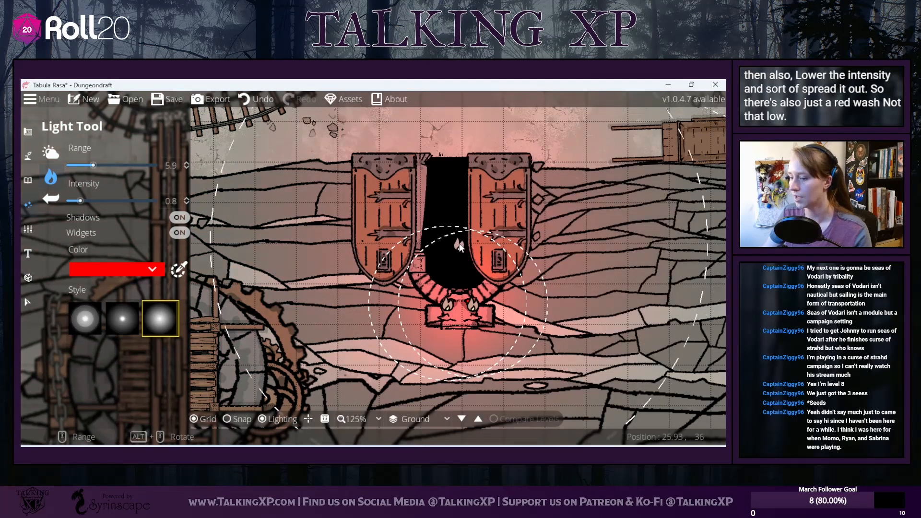
pyautogui.scroll(-2, 459, 239)
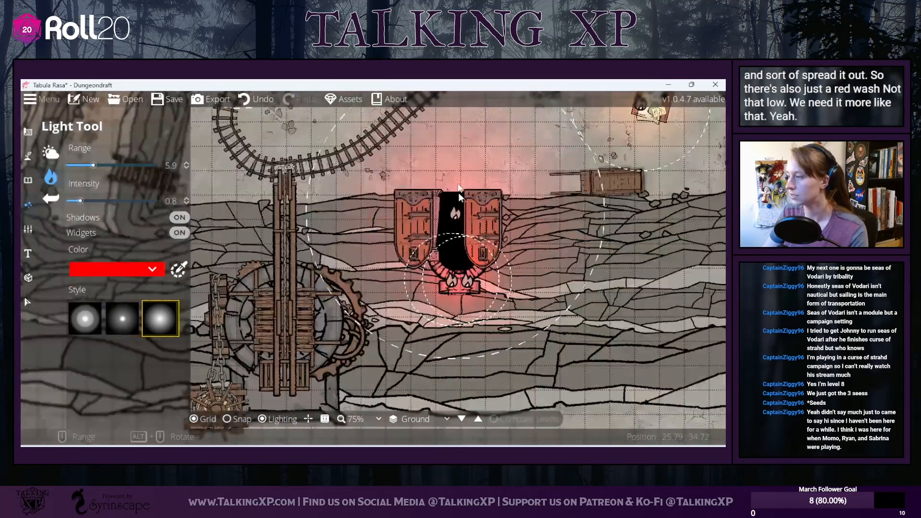
pyautogui.click(456, 217)
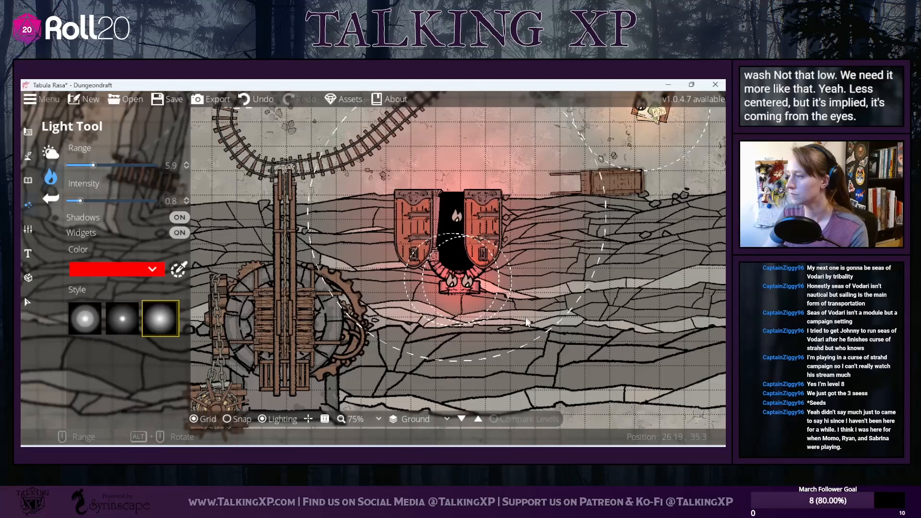
# Step: Darken the map's ambient light to the neutral gray 404040
pyautogui.scroll(-2, 522, 312)
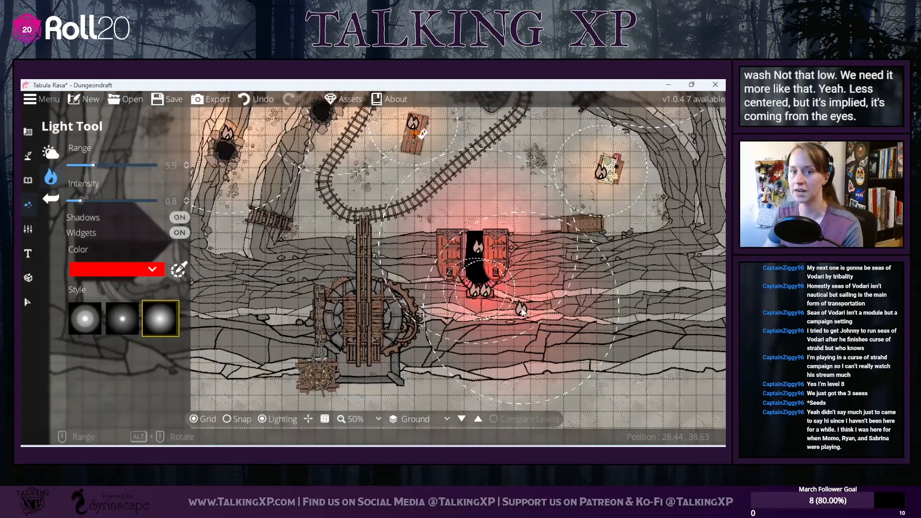
pyautogui.scroll(-2, 550, 277)
pyautogui.moveTo(551, 278); pyautogui.dragTo(474, 318)
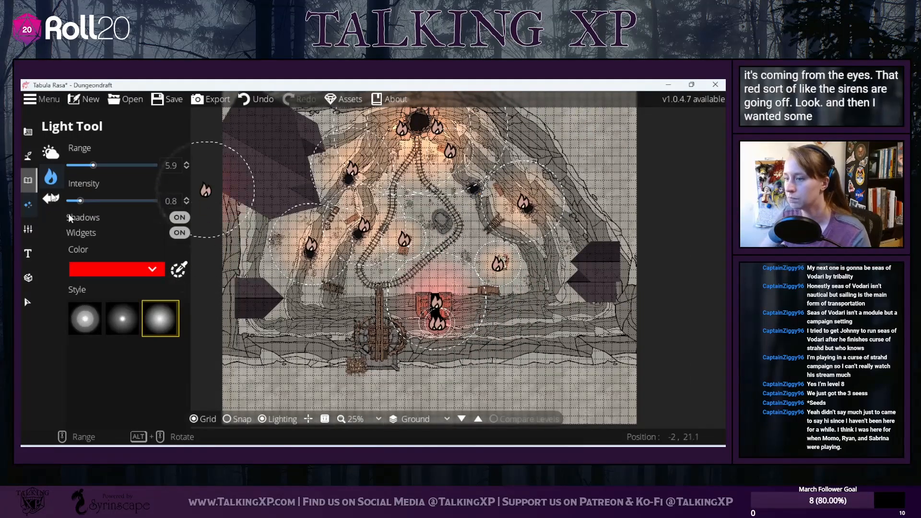
pyautogui.click(54, 146)
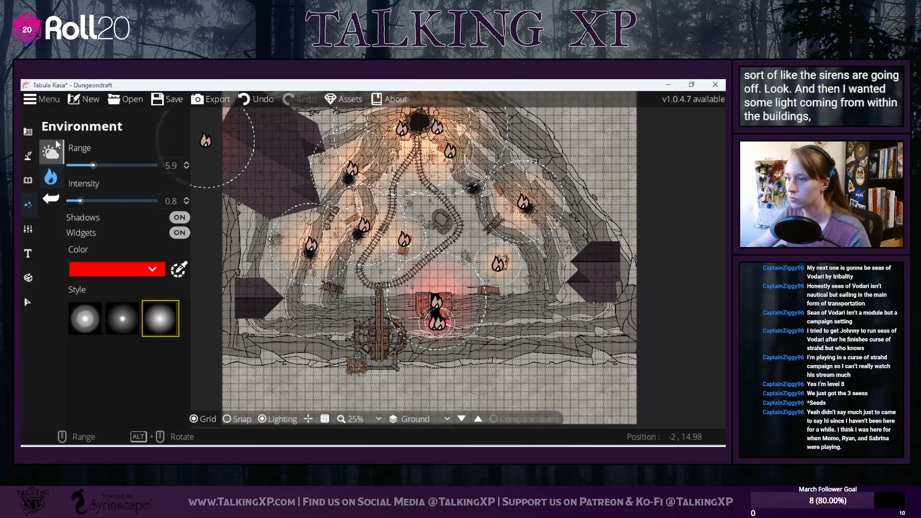
pyautogui.click(96, 163)
pyautogui.click(43, 188)
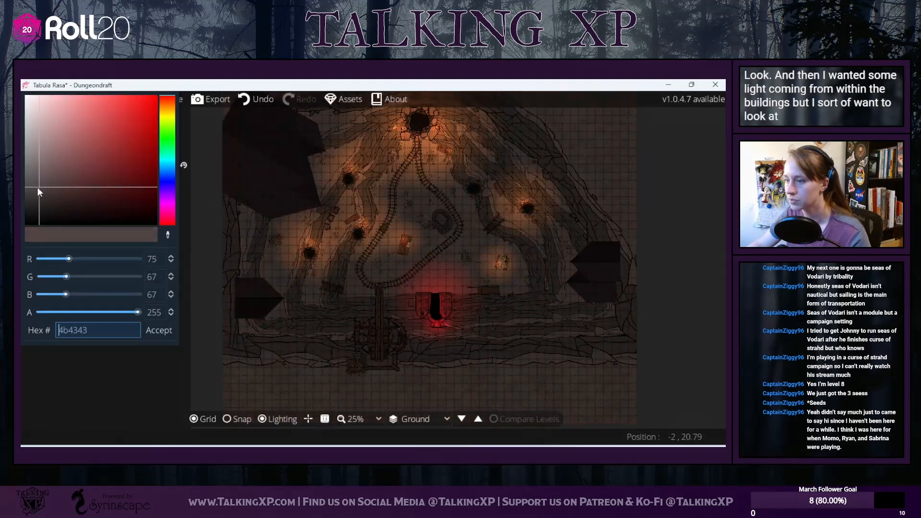
pyautogui.moveTo(41, 191); pyautogui.dragTo(25, 193)
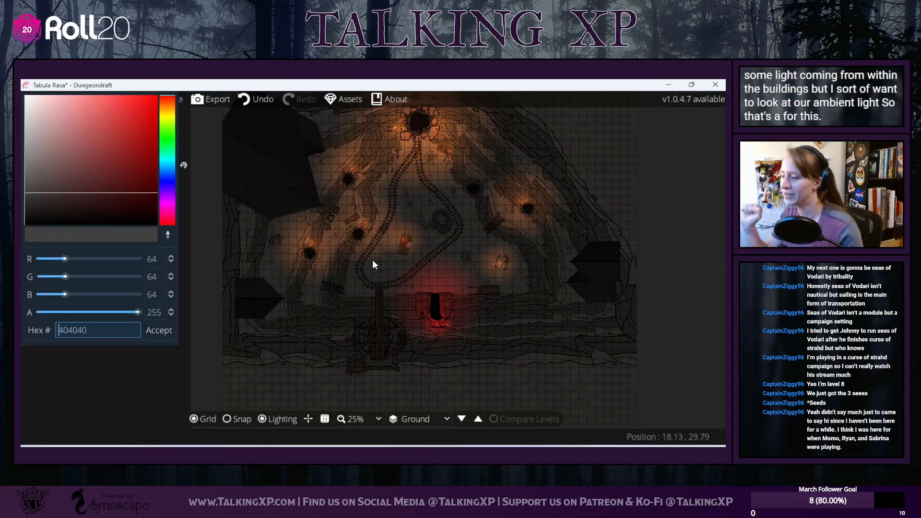
pyautogui.moveTo(563, 257); pyautogui.dragTo(580, 275)
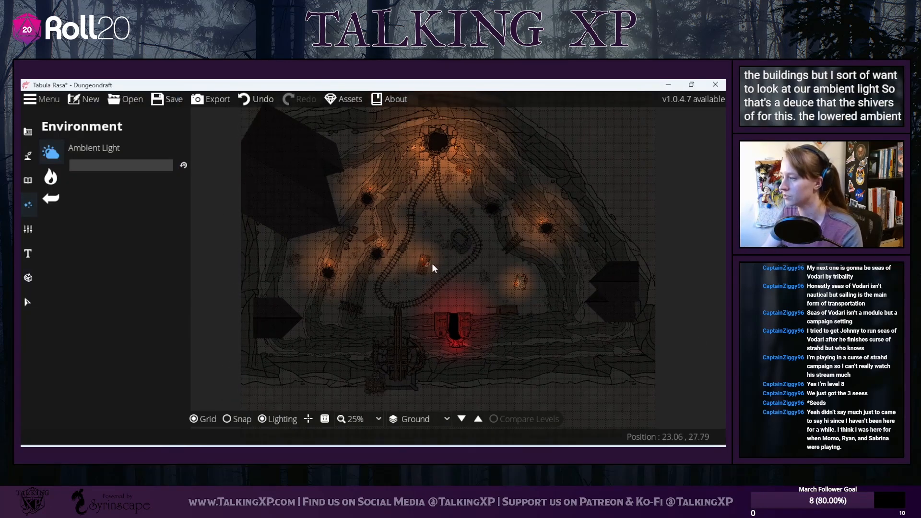
# Step: Try lighter, bluish and darker ambient light colors, and settle on the dark gray 3d3d3d
pyautogui.click(103, 165)
pyautogui.moveTo(21, 205); pyautogui.dragTo(25, 185)
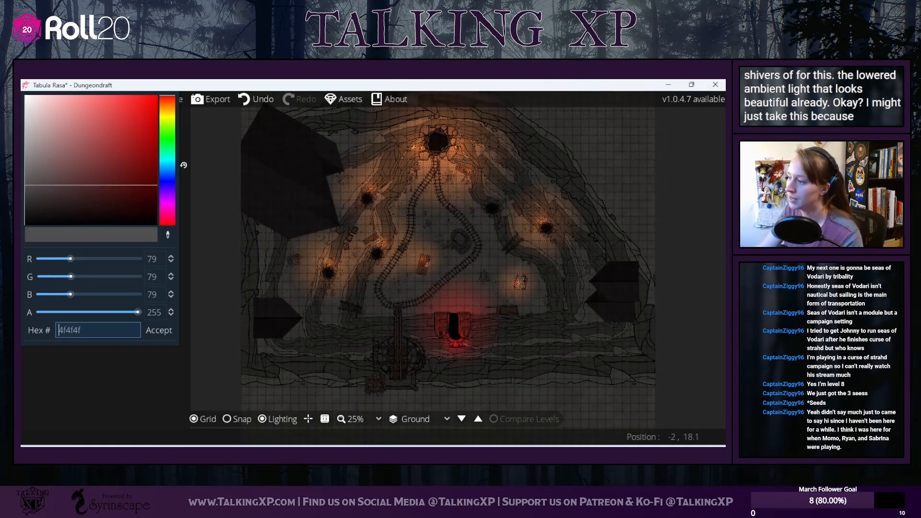
pyautogui.click(162, 178)
pyautogui.click(62, 186)
pyautogui.moveTo(62, 186); pyautogui.dragTo(24, 199)
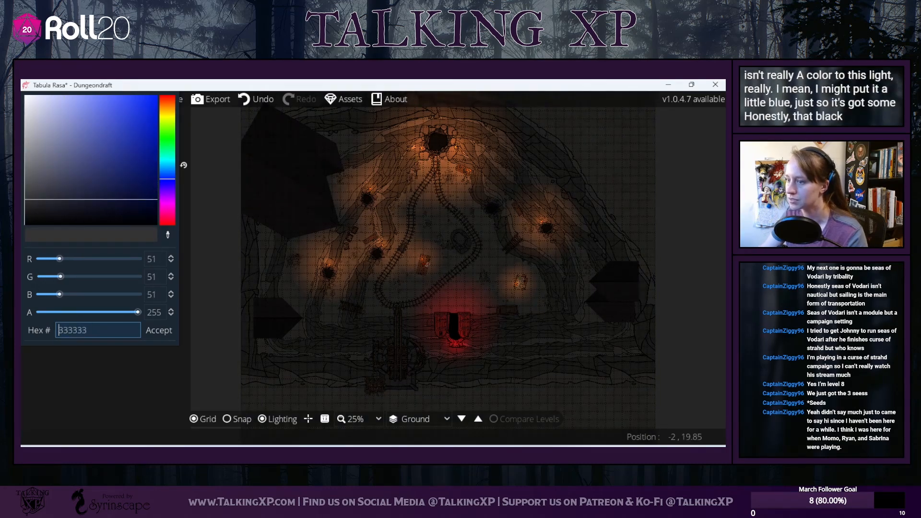
pyautogui.moveTo(23, 199)
pyautogui.mouseDown()
pyautogui.moveTo(28, 214)
pyautogui.moveTo(25, 195)
pyautogui.mouseUp()
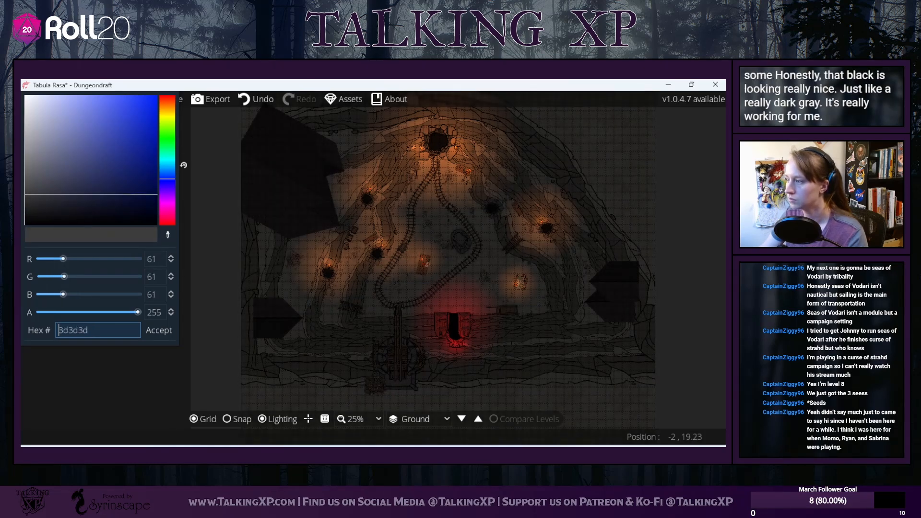
pyautogui.click(153, 331)
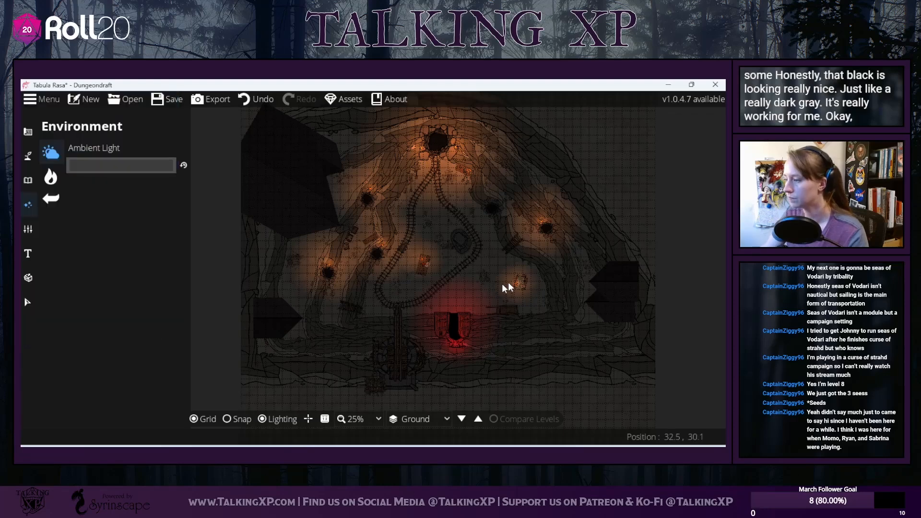
# Step: Return to the Light tool, choose the tightly centered light style and preview the red light over the small southwestern roof
pyautogui.click(58, 180)
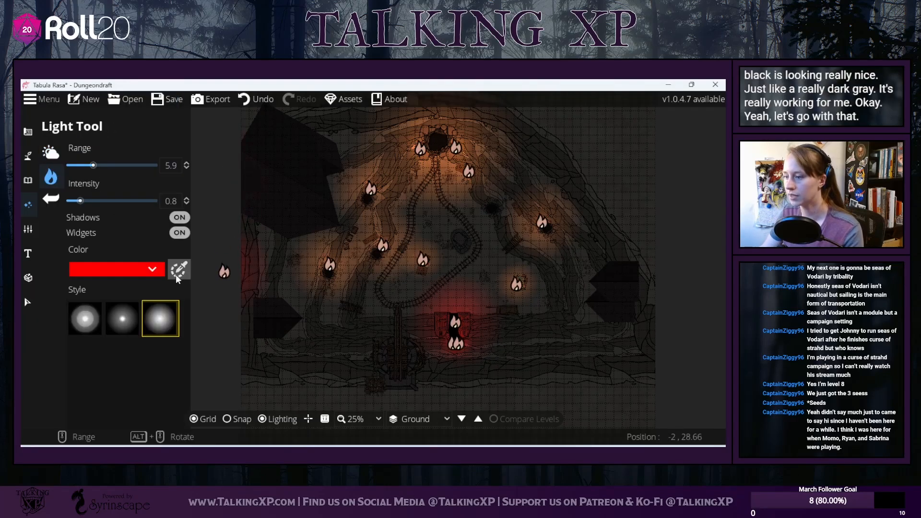
pyautogui.click(124, 318)
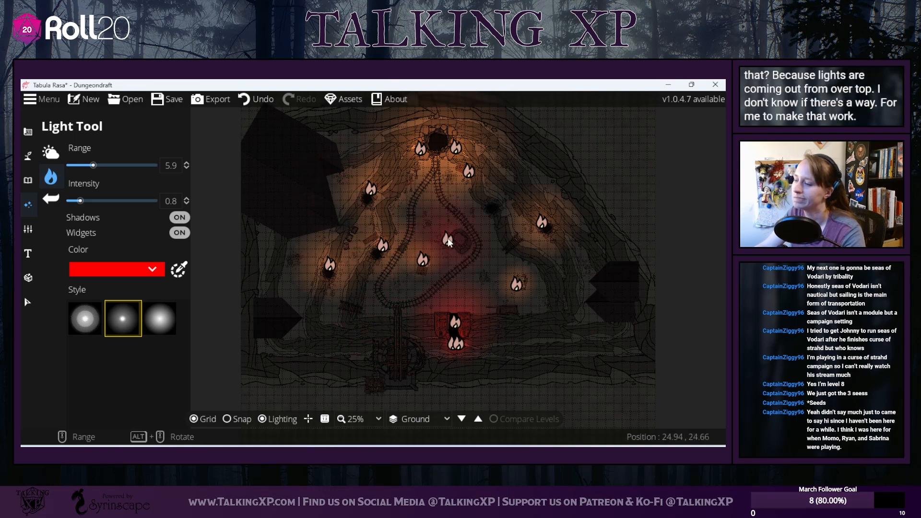
pyautogui.scroll(5, 317, 234)
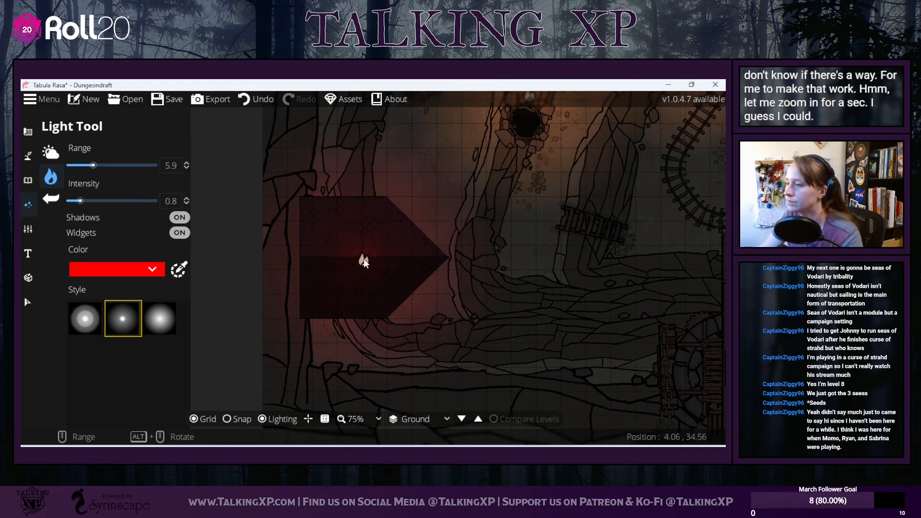
# Step: Draw a round building with a wooden floor and stone walls beneath the small southwestern roof
pyautogui.click(27, 134)
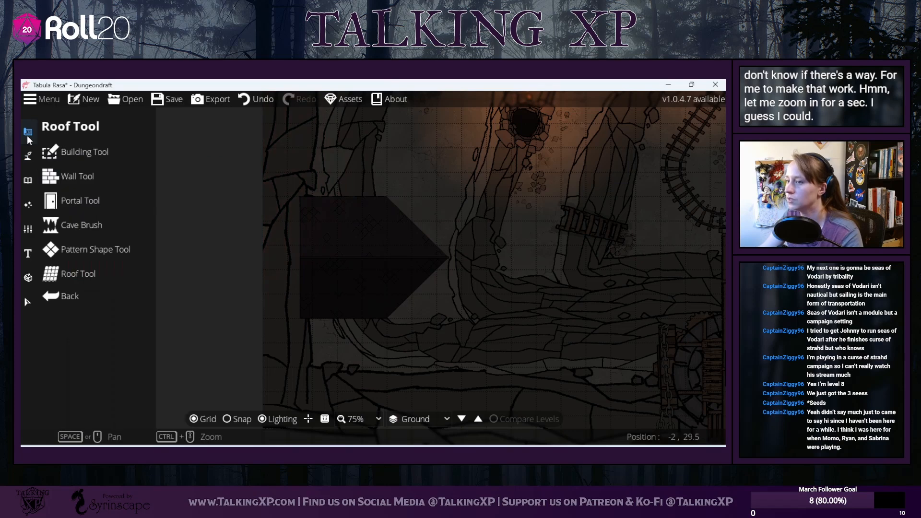
pyautogui.click(51, 152)
pyautogui.click(97, 166)
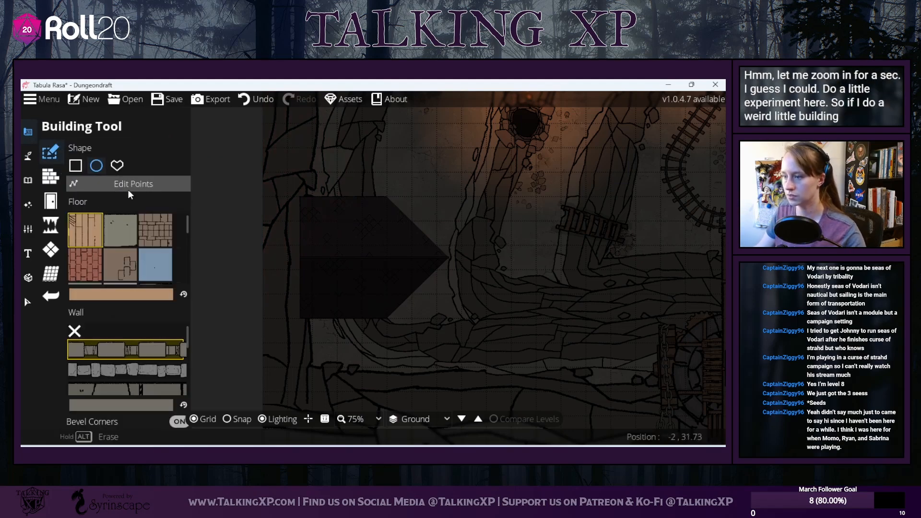
pyautogui.scroll(-1, 127, 253)
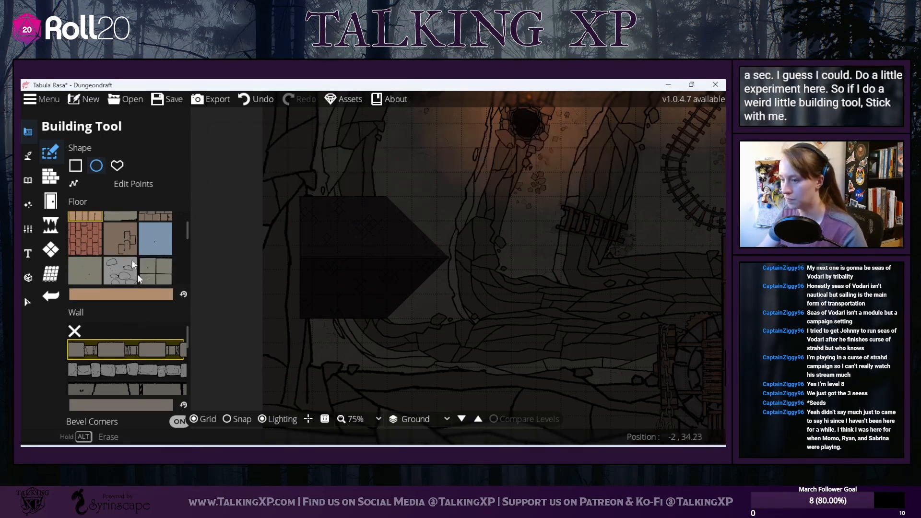
pyautogui.scroll(1, 112, 216)
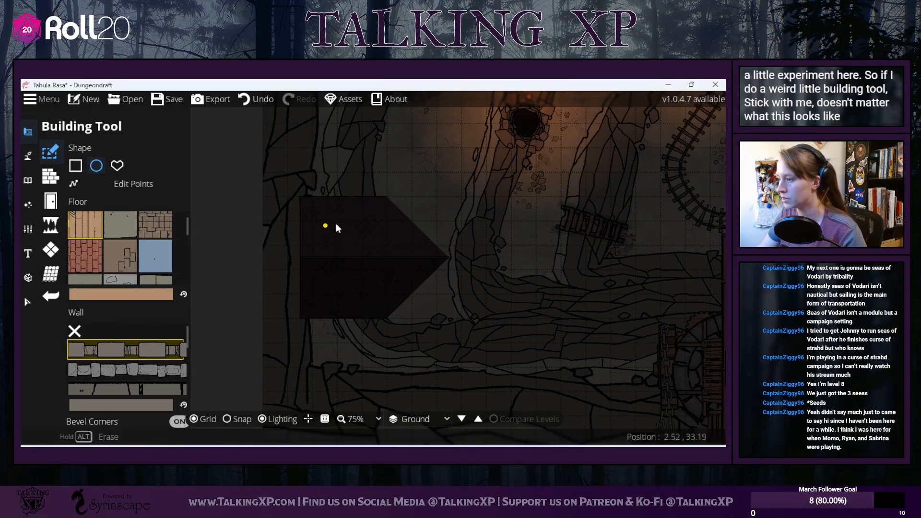
pyautogui.moveTo(312, 221)
pyautogui.mouseDown()
pyautogui.moveTo(383, 276)
pyautogui.moveTo(398, 318)
pyautogui.moveTo(386, 302)
pyautogui.moveTo(398, 303)
pyautogui.mouseUp()
# Step: Choose a portal style for the round building and set the portal to allow light and stay anchored
pyautogui.click(41, 219)
pyautogui.click(50, 200)
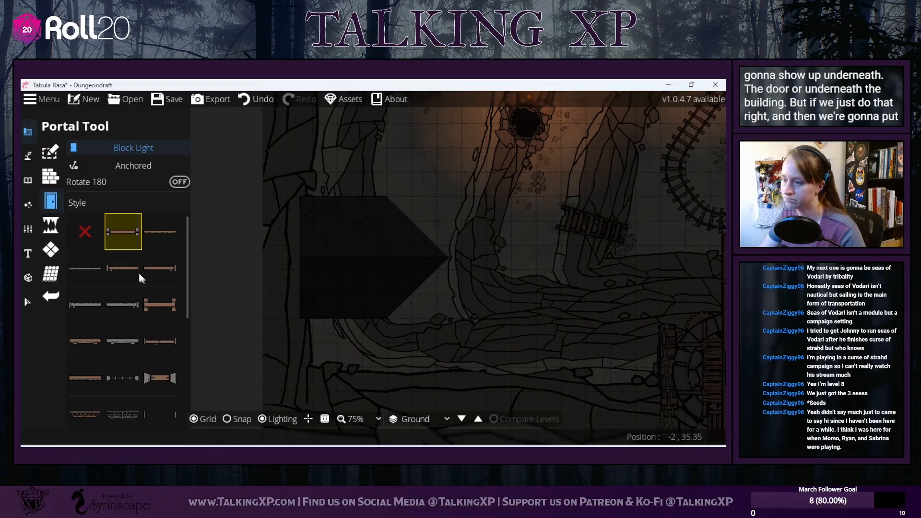
pyautogui.scroll(-2, 123, 360)
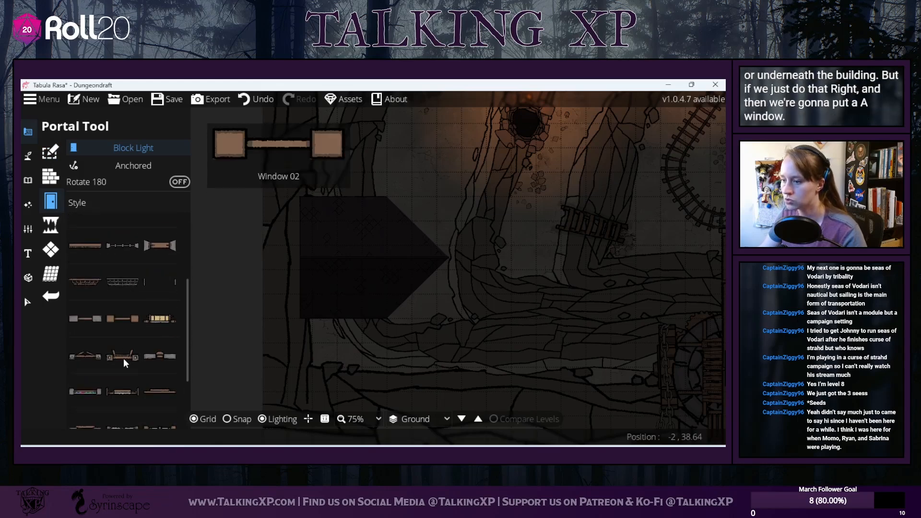
pyautogui.click(135, 162)
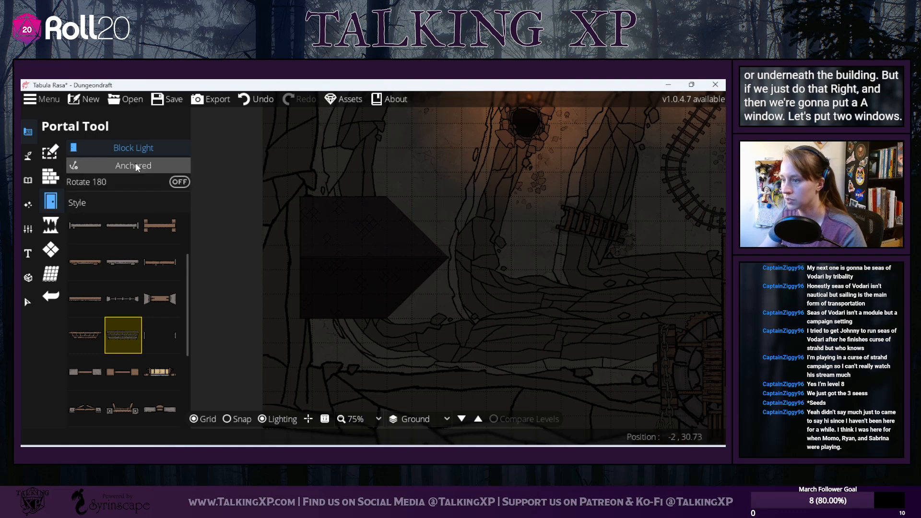
pyautogui.click(154, 144)
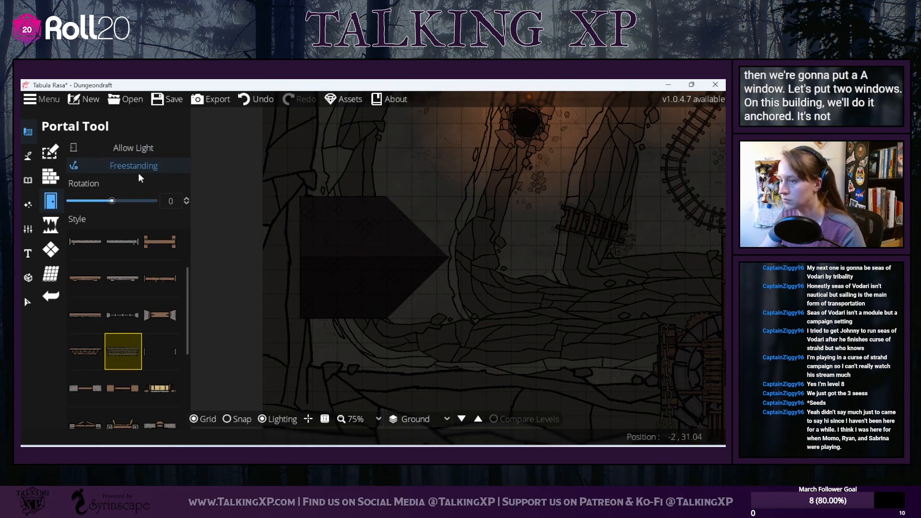
pyautogui.click(152, 166)
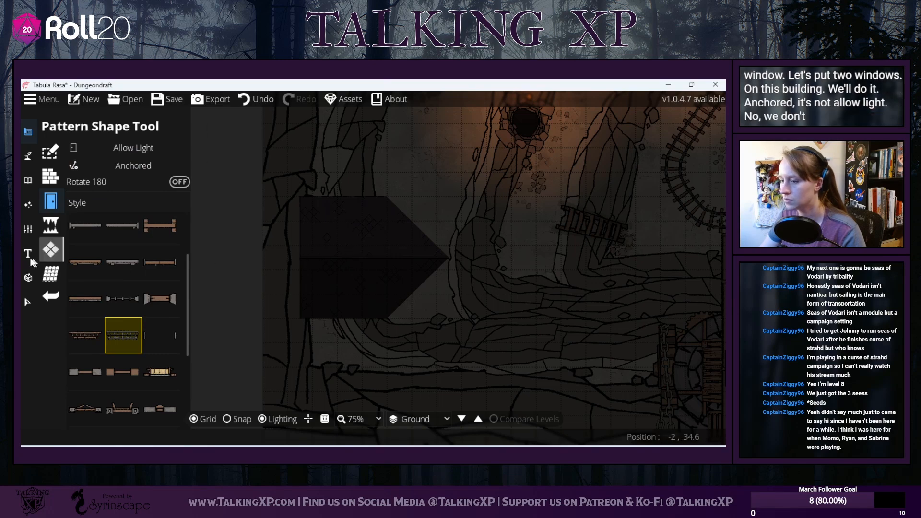
# Step: Restrict the selection filter to lights and roofs and try to select the small southwestern roof
pyautogui.click(28, 302)
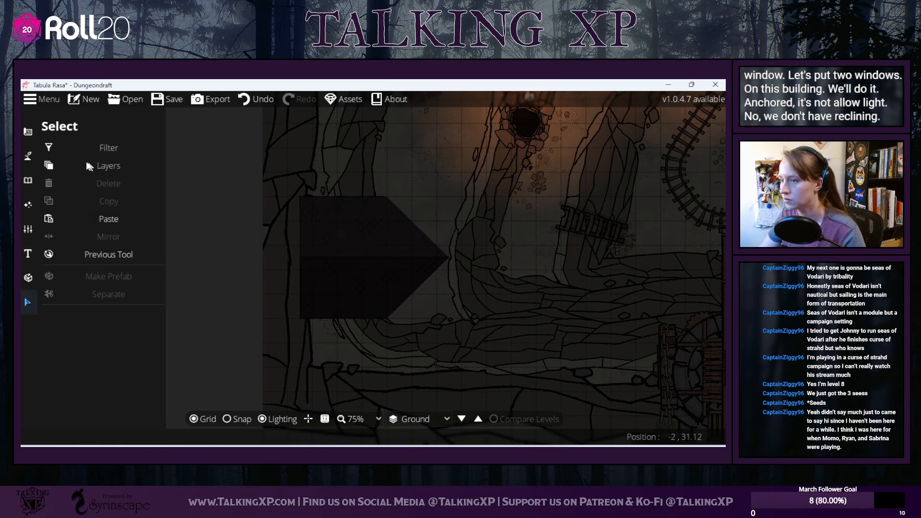
pyautogui.click(88, 144)
pyautogui.click(318, 267)
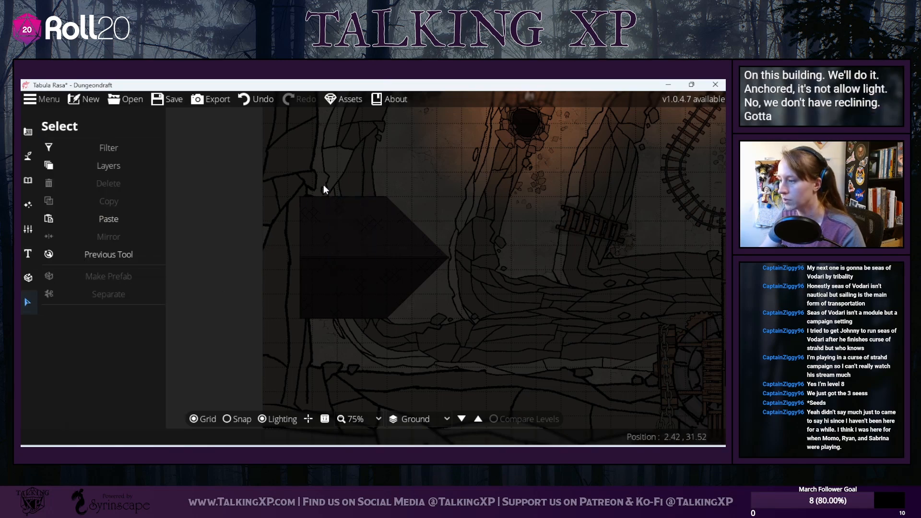
pyautogui.click(96, 147)
pyautogui.click(63, 266)
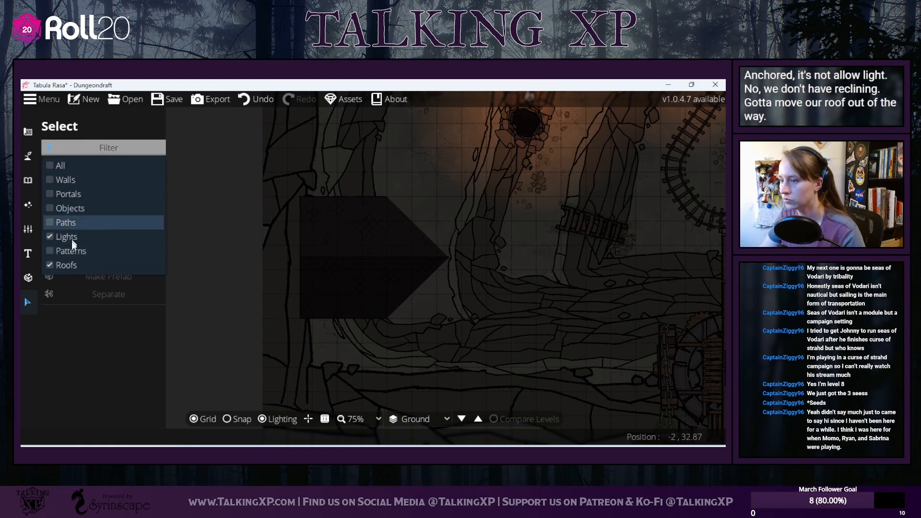
pyautogui.click(78, 143)
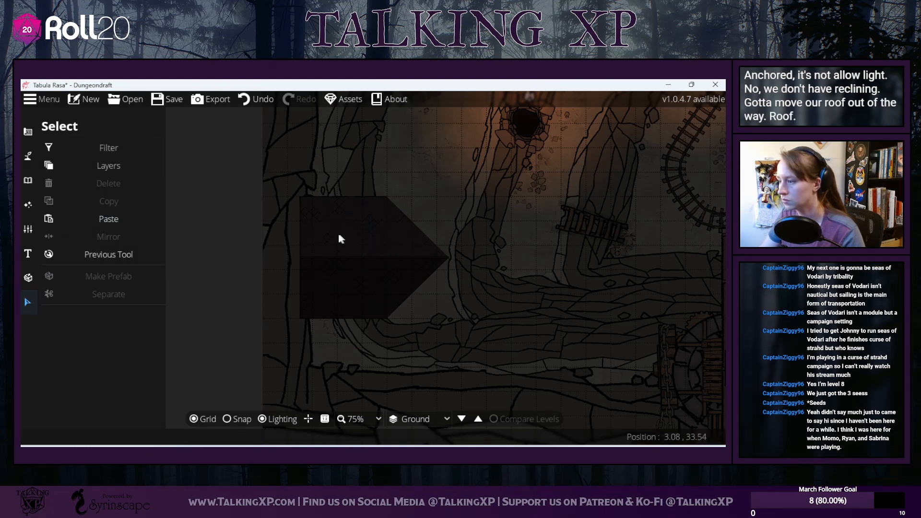
pyautogui.moveTo(301, 201); pyautogui.dragTo(431, 358)
pyautogui.click(122, 148)
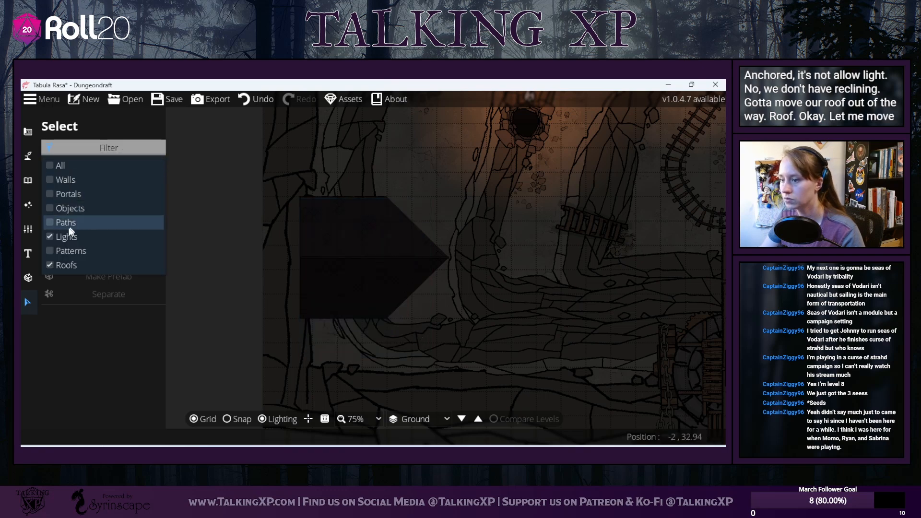
pyautogui.click(345, 174)
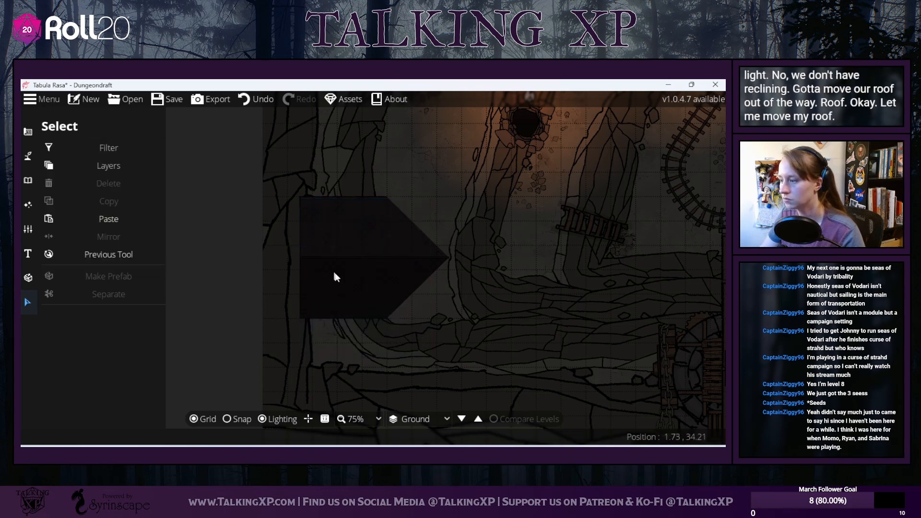
# Step: Turn off the lighting display and limit selection to roofs on the Above Roofs layer
pyautogui.click(261, 420)
pyautogui.click(110, 153)
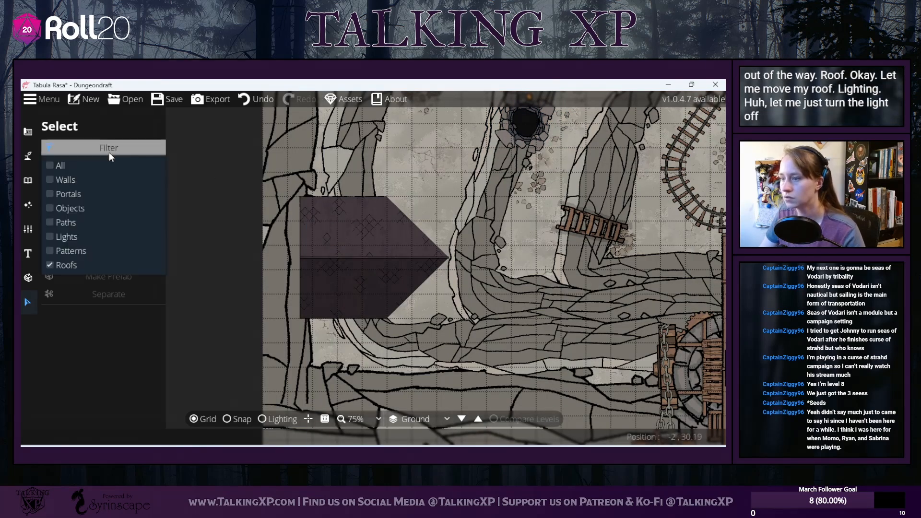
pyautogui.click(56, 165)
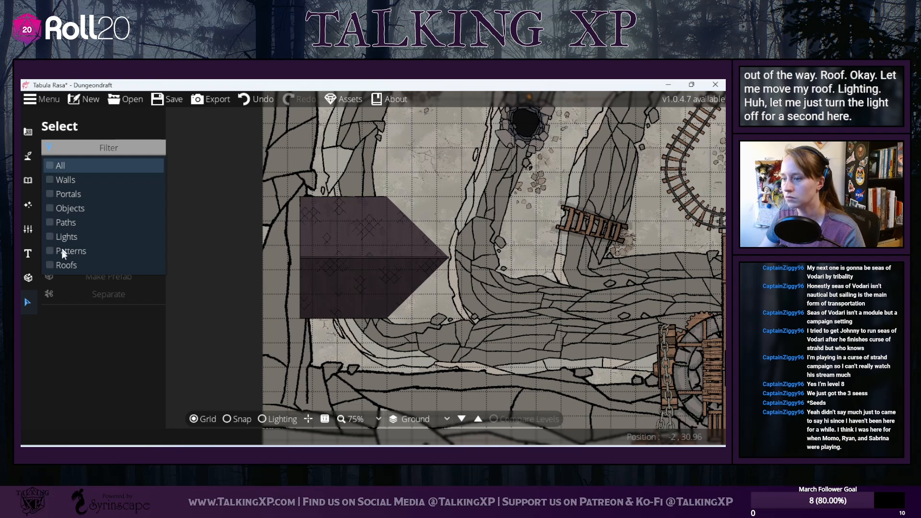
pyautogui.click(349, 242)
pyautogui.click(108, 166)
pyautogui.click(76, 310)
pyautogui.click(330, 241)
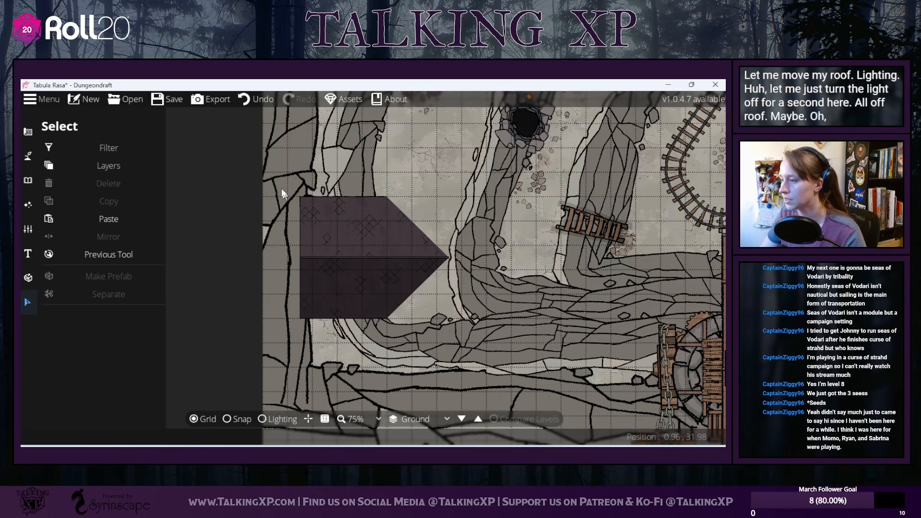
# Step: Add the Above Walls layer to the selectable layers and try to box-select the small southwestern roof
pyautogui.click(109, 147)
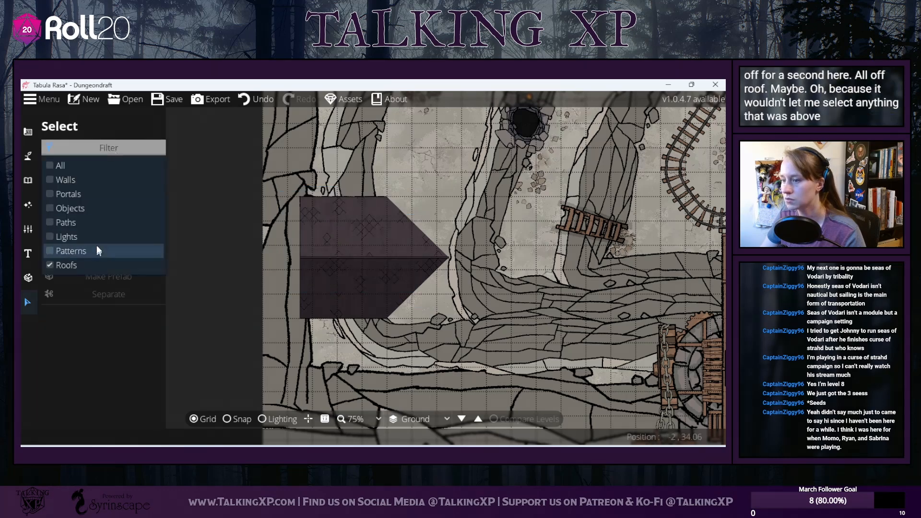
pyautogui.click(91, 147)
pyautogui.click(91, 165)
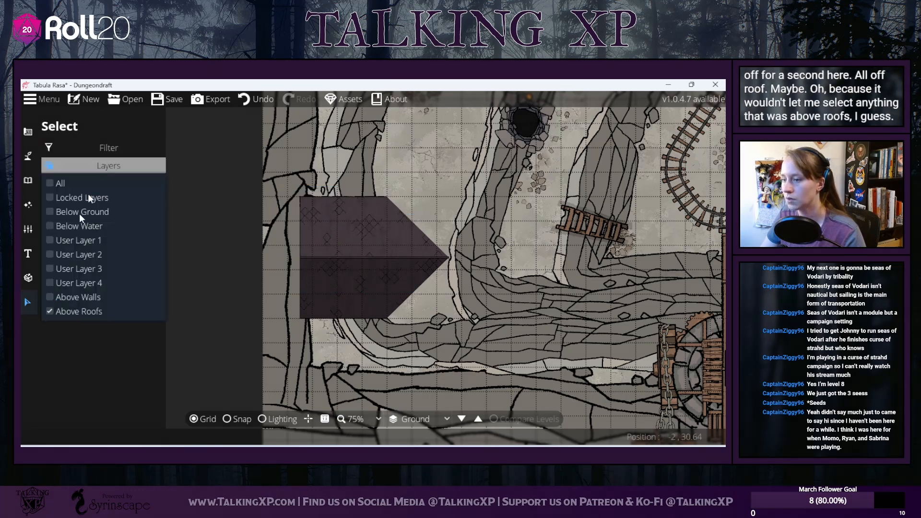
pyautogui.click(74, 294)
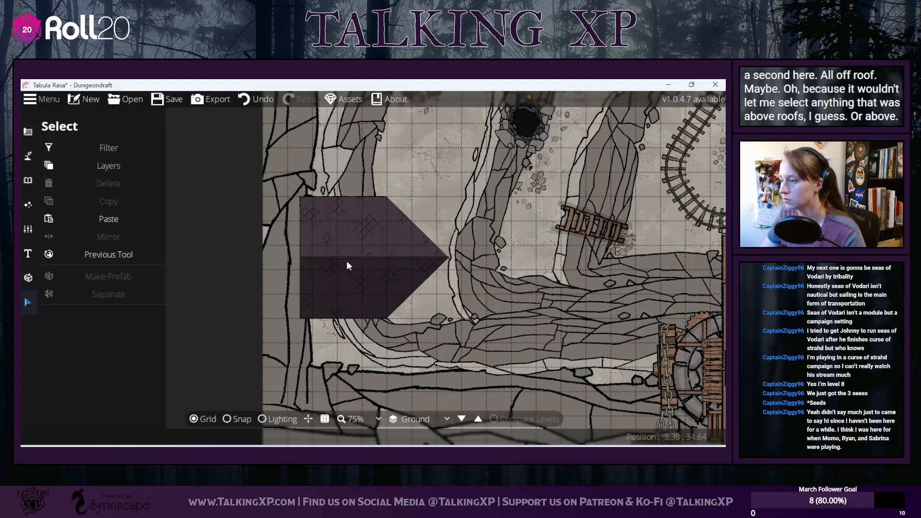
pyautogui.click(348, 265)
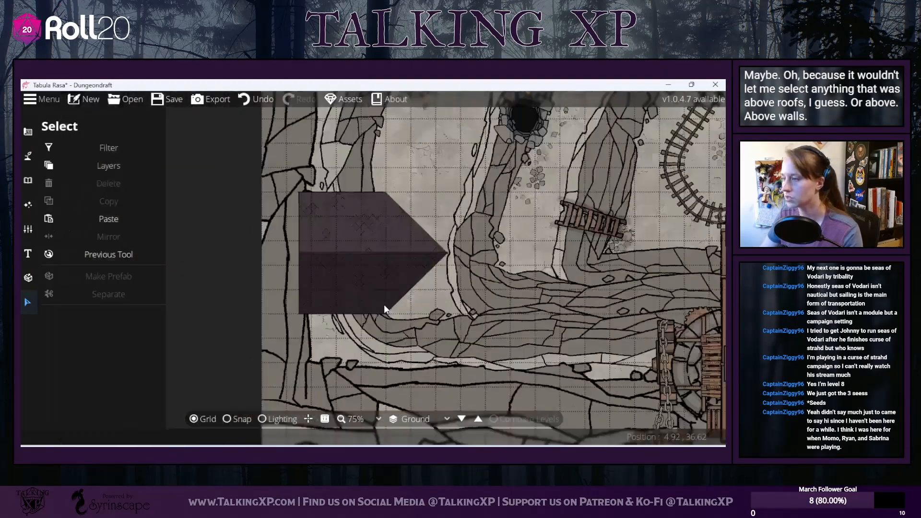
pyautogui.moveTo(269, 175); pyautogui.dragTo(457, 339)
pyautogui.moveTo(404, 263); pyautogui.dragTo(350, 203)
# Step: Make all layers and all object types selectable
pyautogui.click(135, 149)
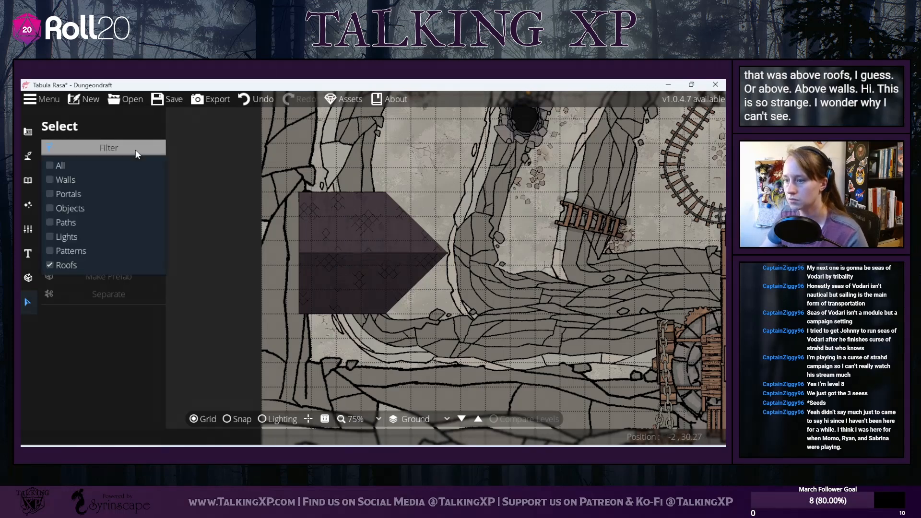
pyautogui.click(135, 150)
pyautogui.click(108, 170)
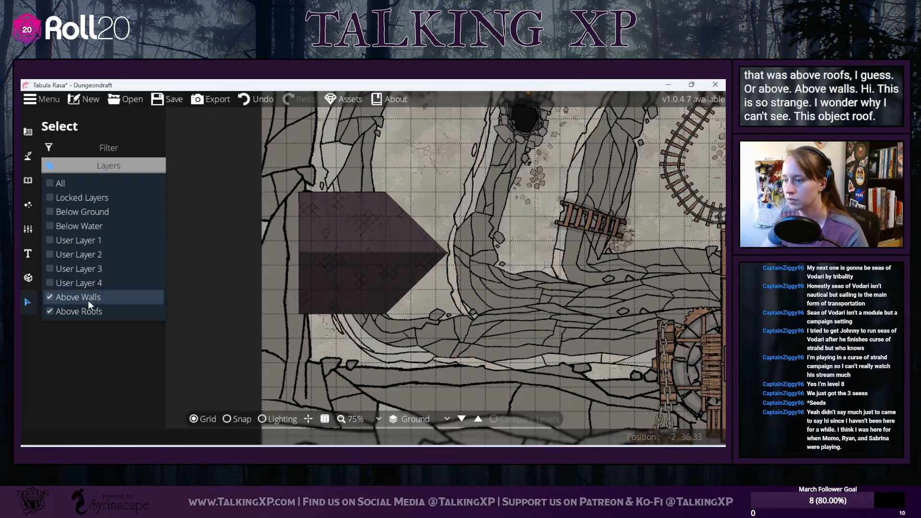
pyautogui.click(70, 183)
pyautogui.click(105, 148)
pyautogui.click(104, 148)
pyautogui.click(92, 161)
pyautogui.click(95, 148)
pyautogui.click(82, 165)
# Step: Move the small southwestern roof south, clear of the round building
pyautogui.click(399, 159)
pyautogui.click(368, 258)
pyautogui.moveTo(367, 258); pyautogui.dragTo(324, 381)
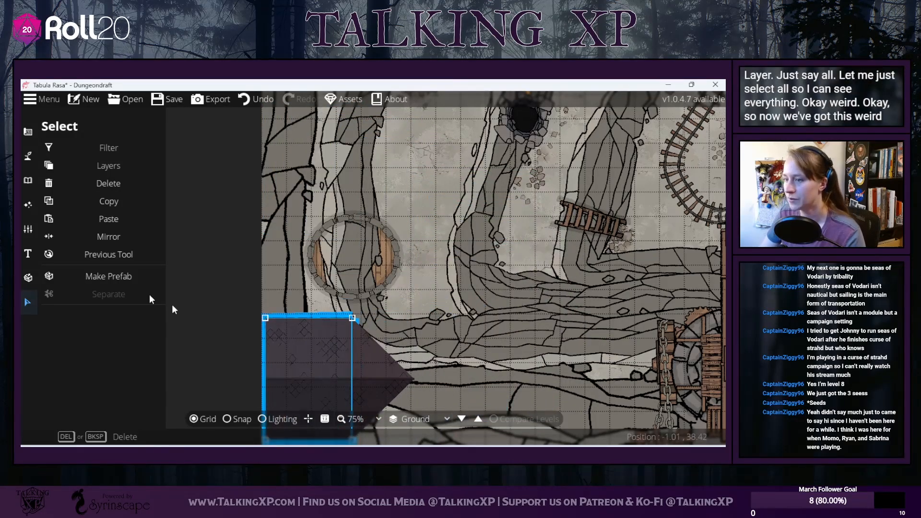
# Step: Pick a different portal style and try it both anchored and freestanding at the round building's wall
pyautogui.click(27, 135)
pyautogui.click(86, 204)
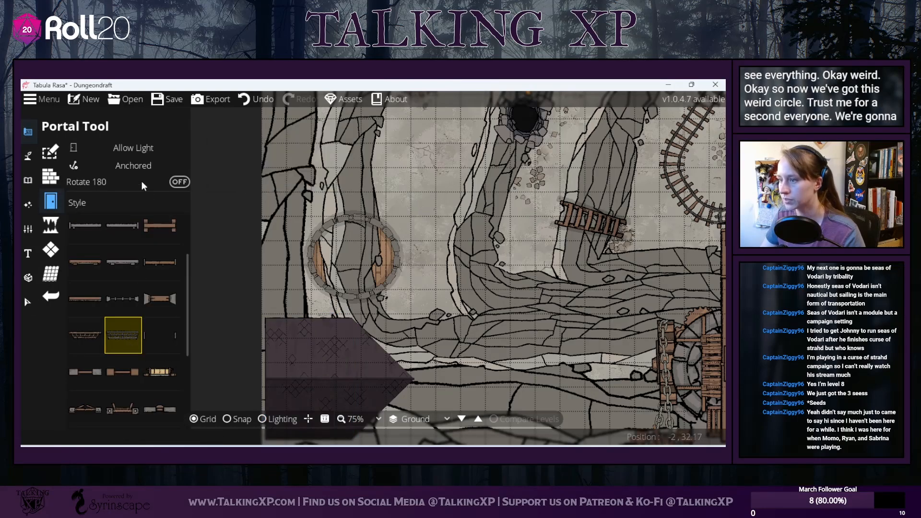
pyautogui.click(122, 299)
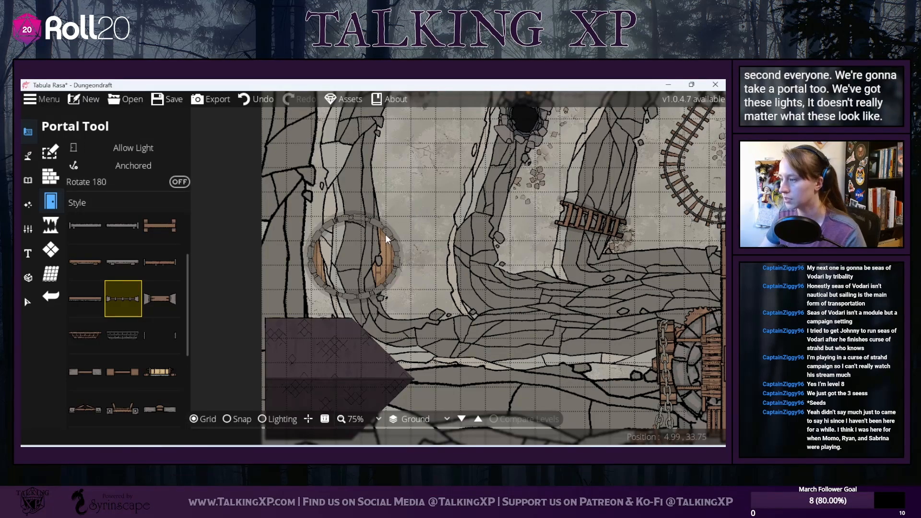
pyautogui.click(136, 166)
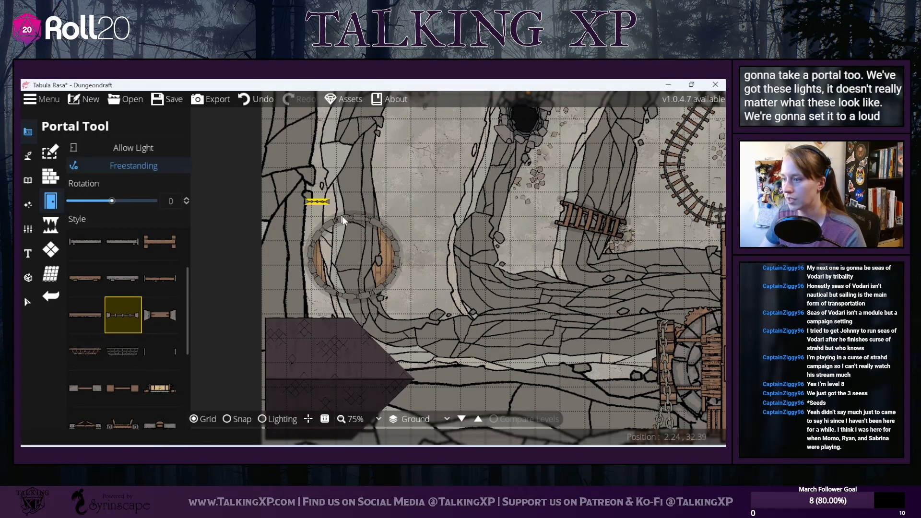
pyautogui.click(145, 166)
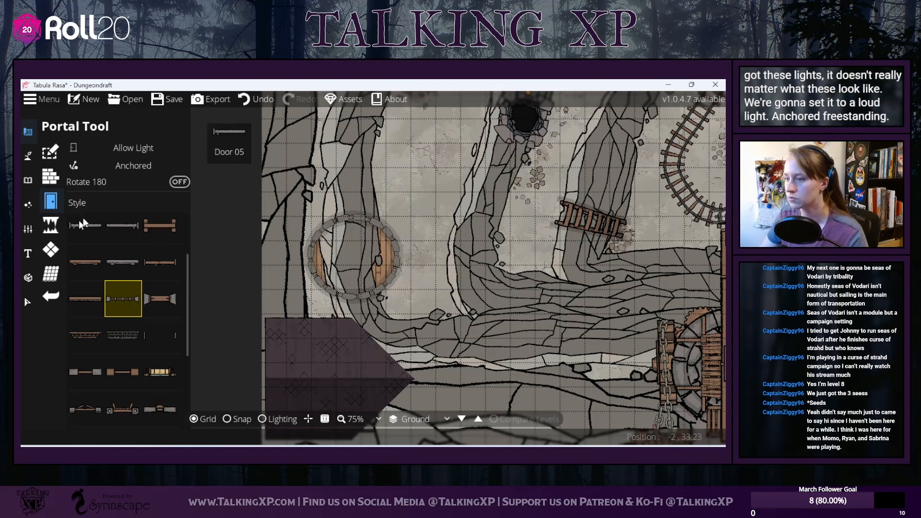
# Step: Turn on the portal's 180-degree rotation and choose the portal style with flared ends
pyautogui.scroll(-2, 107, 324)
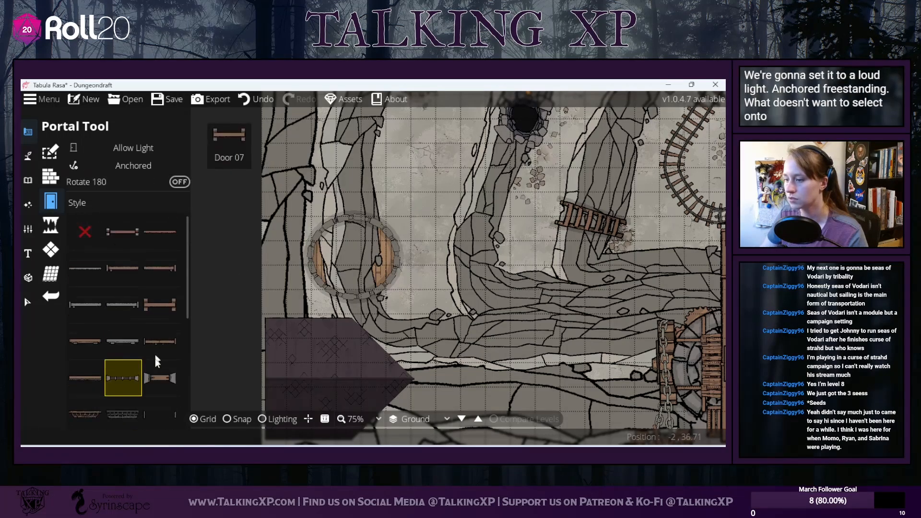
pyautogui.scroll(-3, 150, 319)
pyautogui.click(180, 182)
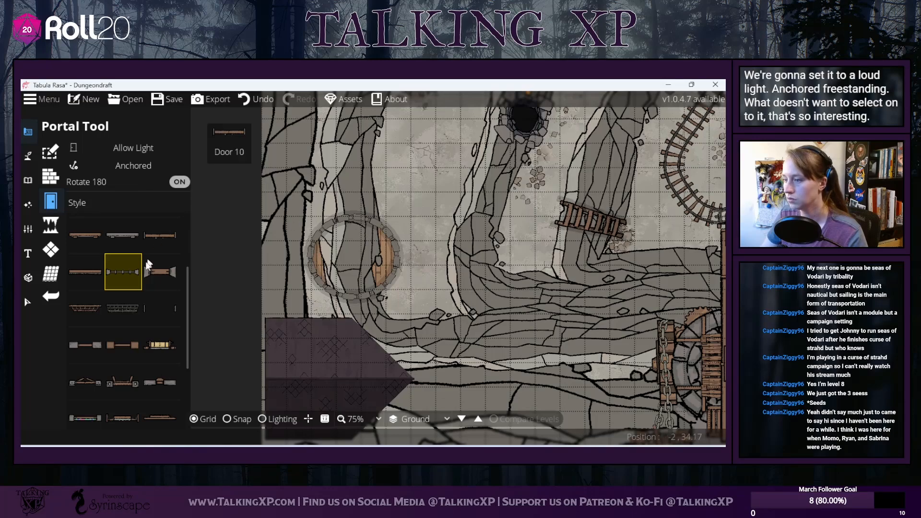
pyautogui.click(160, 272)
# Step: Erase the round test building with the Building tool
pyautogui.click(29, 307)
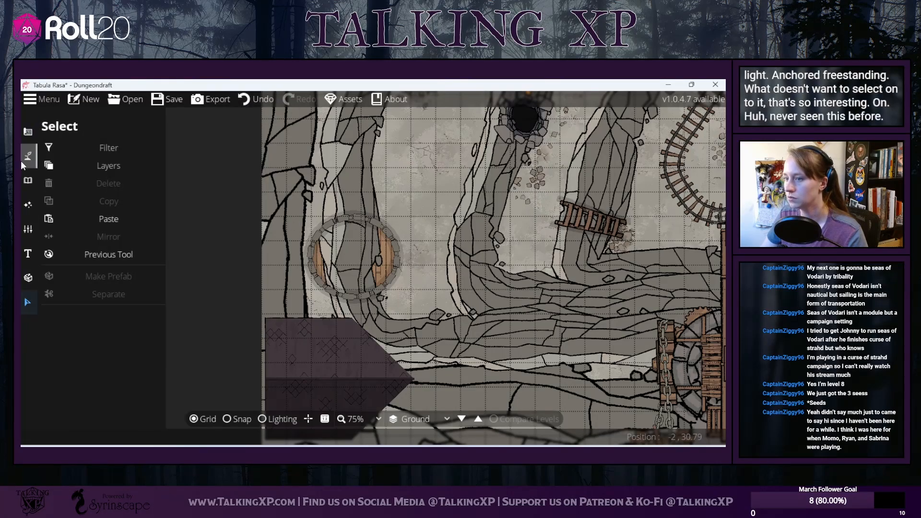
pyautogui.click(23, 133)
pyautogui.click(87, 153)
pyautogui.click(120, 183)
pyautogui.click(107, 179)
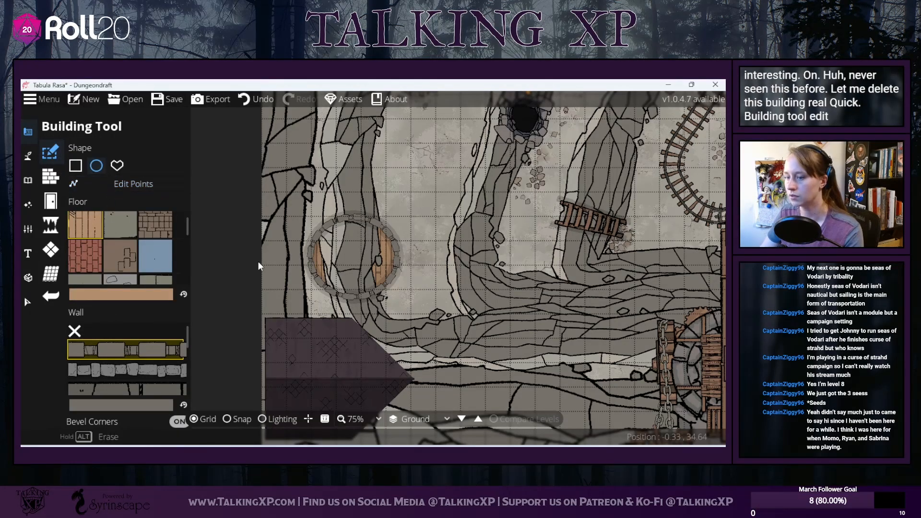
pyautogui.moveTo(306, 201)
pyautogui.mouseDown()
pyautogui.moveTo(410, 333)
pyautogui.moveTo(414, 311)
pyautogui.mouseUp()
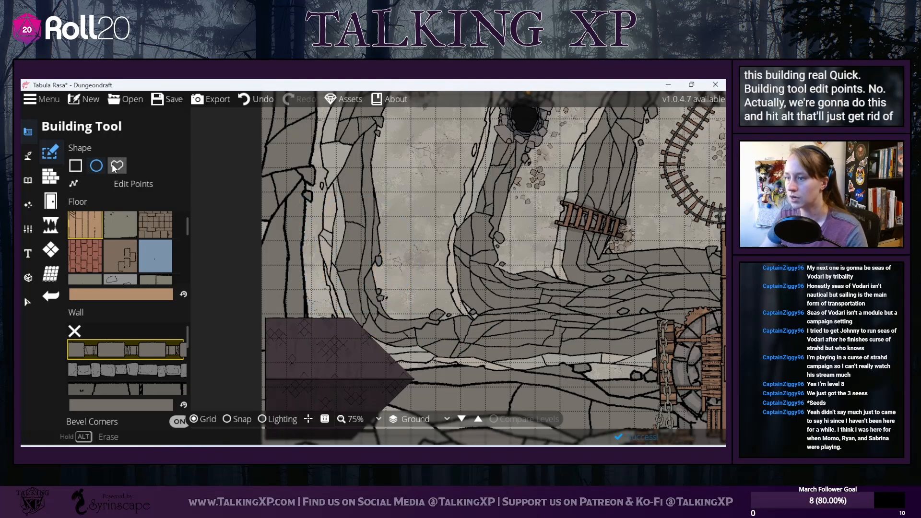
pyautogui.click(75, 165)
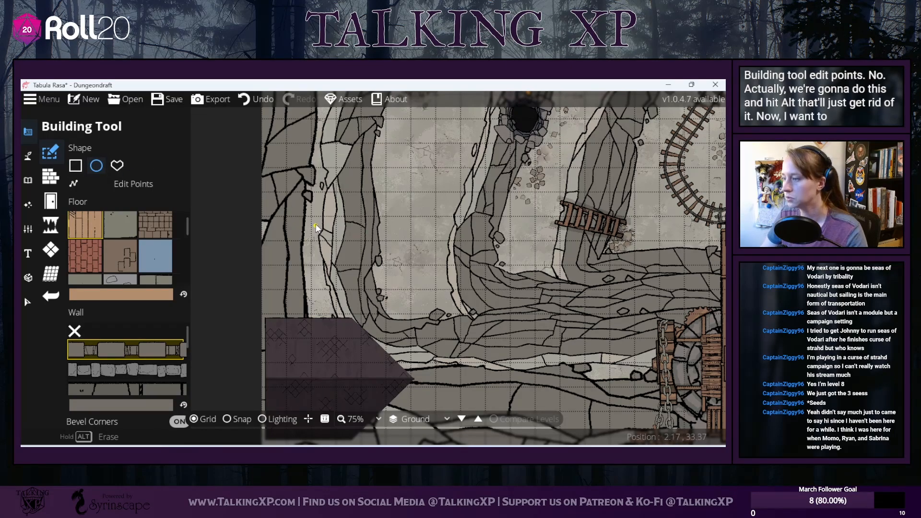
# Step: Draw a new round test building, choose the Door 12 portal style for it, and undo the building
pyautogui.moveTo(308, 215); pyautogui.dragTo(398, 301)
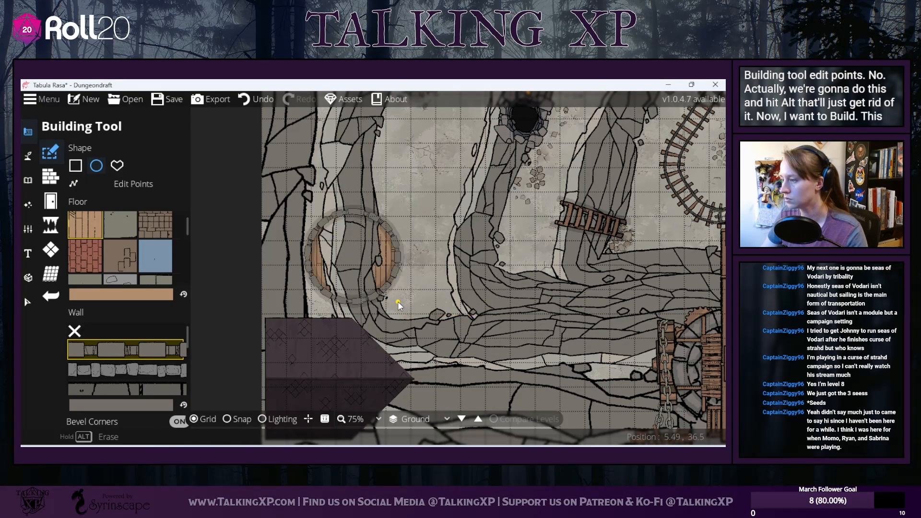
pyautogui.click(50, 200)
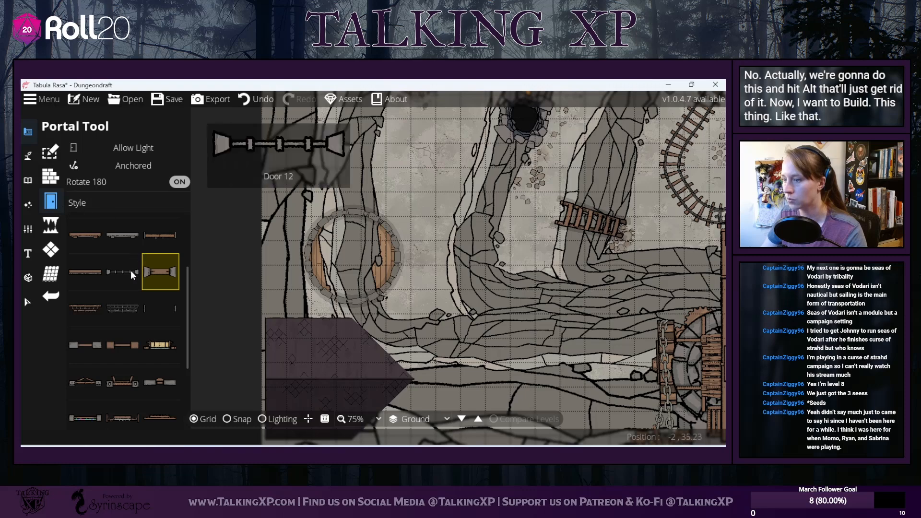
pyautogui.click(127, 271)
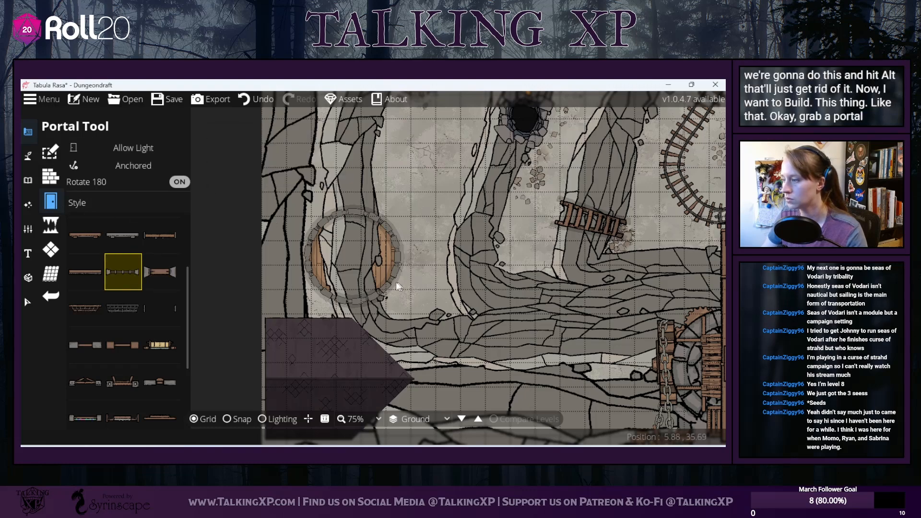
pyautogui.click(240, 99)
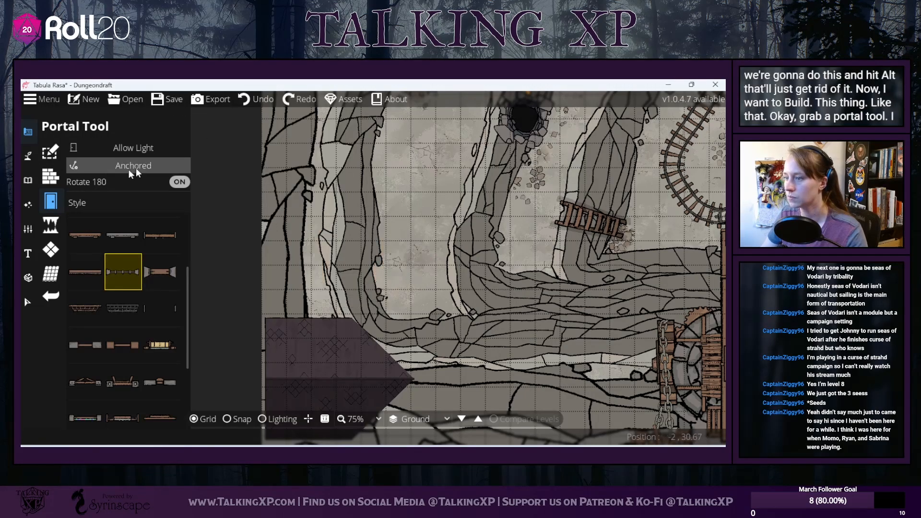
# Step: Draw a rectangular test building about 3 by 4 squares north of the small roof and put Door 12 portals in its east wall
pyautogui.click(50, 172)
pyautogui.click(50, 153)
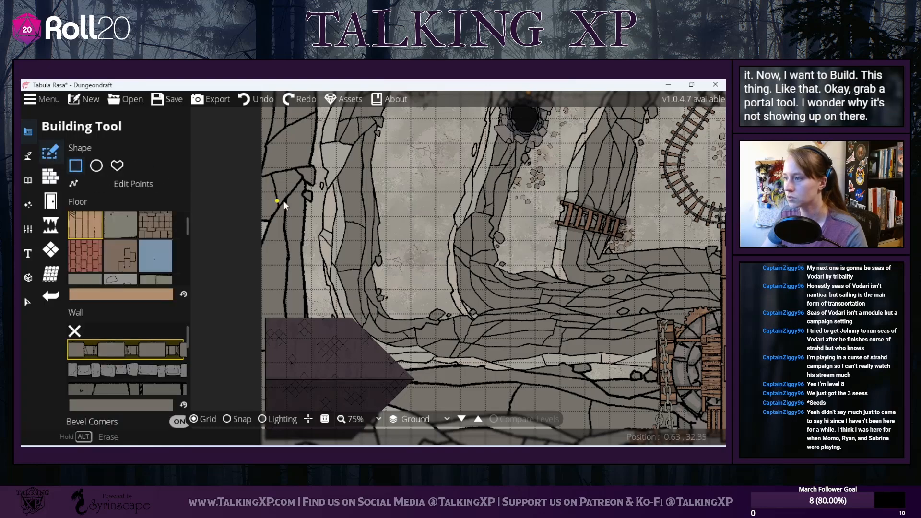
pyautogui.moveTo(310, 194); pyautogui.dragTo(388, 297)
pyautogui.click(50, 176)
pyautogui.click(50, 200)
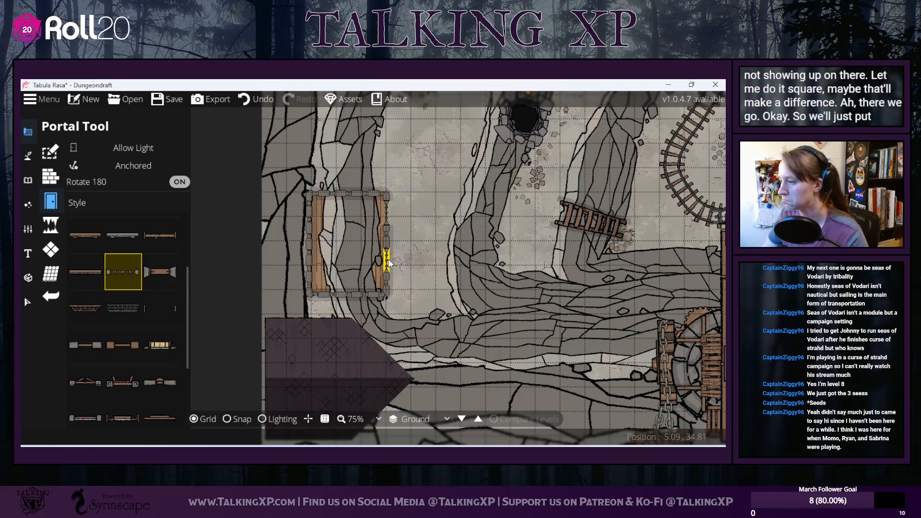
pyautogui.click(25, 302)
pyautogui.moveTo(318, 371)
pyautogui.mouseDown()
pyautogui.moveTo(335, 284)
pyautogui.moveTo(319, 375)
pyautogui.mouseUp()
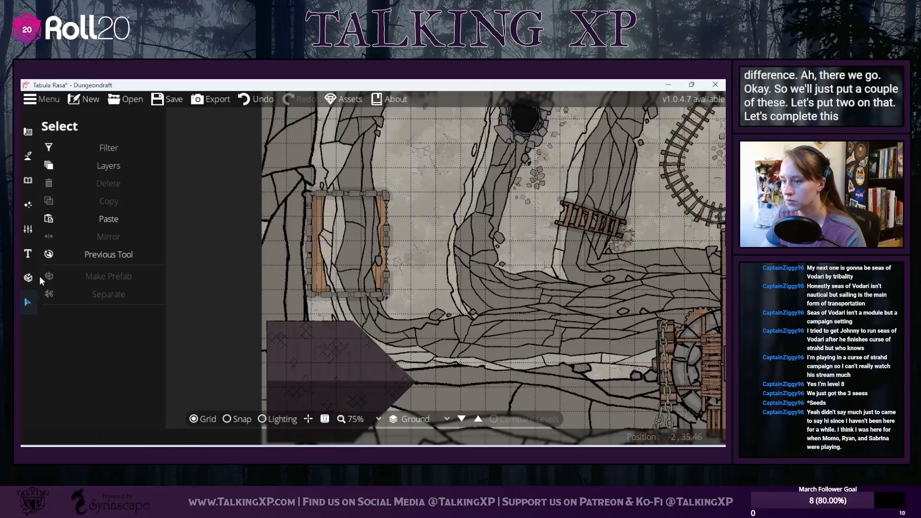
# Step: Set up a new light with the third light style and the pale green color bcfebc
pyautogui.click(29, 204)
pyautogui.click(81, 174)
pyautogui.click(156, 317)
pyautogui.click(158, 271)
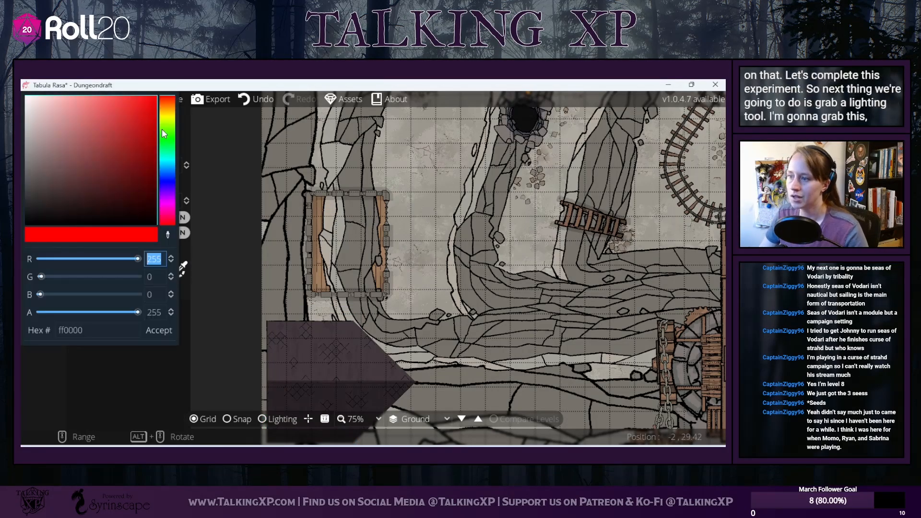
pyautogui.moveTo(168, 126)
pyautogui.mouseDown()
pyautogui.moveTo(170, 102)
pyautogui.moveTo(171, 142)
pyautogui.moveTo(136, 136)
pyautogui.moveTo(59, 97)
pyautogui.mouseUp()
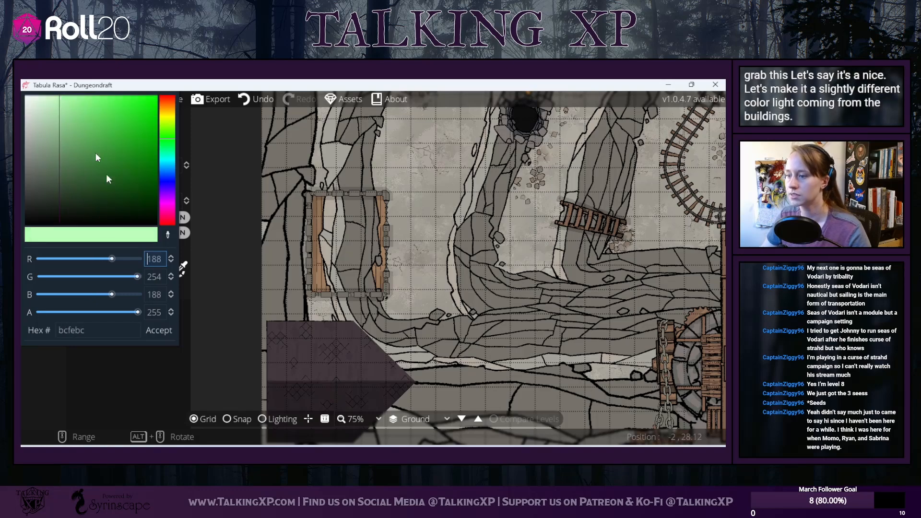
pyautogui.click(158, 330)
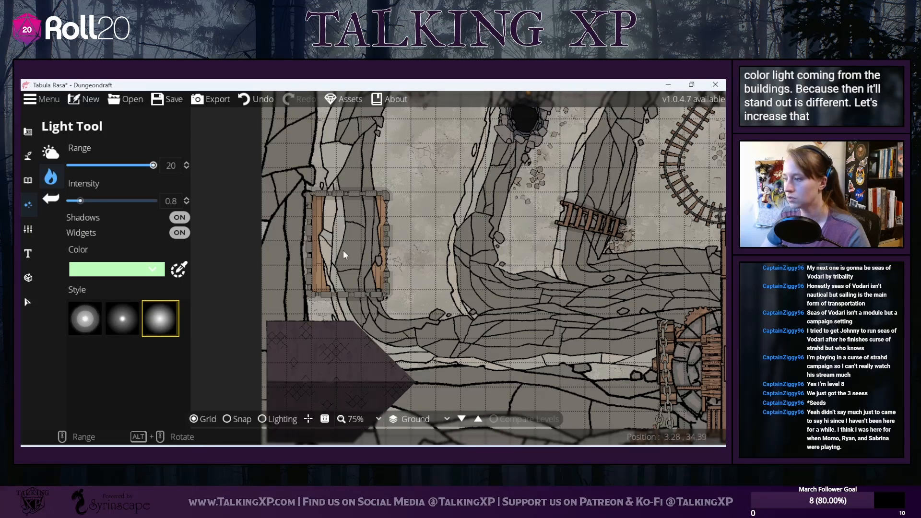
# Step: Turn on the lighting preview and place a green light with range 6 at the test building's west wall
pyautogui.click(263, 424)
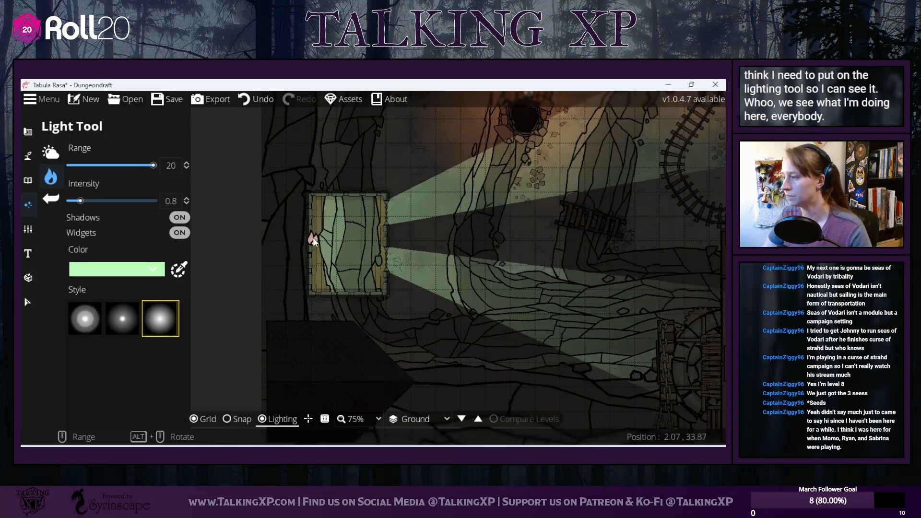
pyautogui.moveTo(119, 166); pyautogui.dragTo(94, 165)
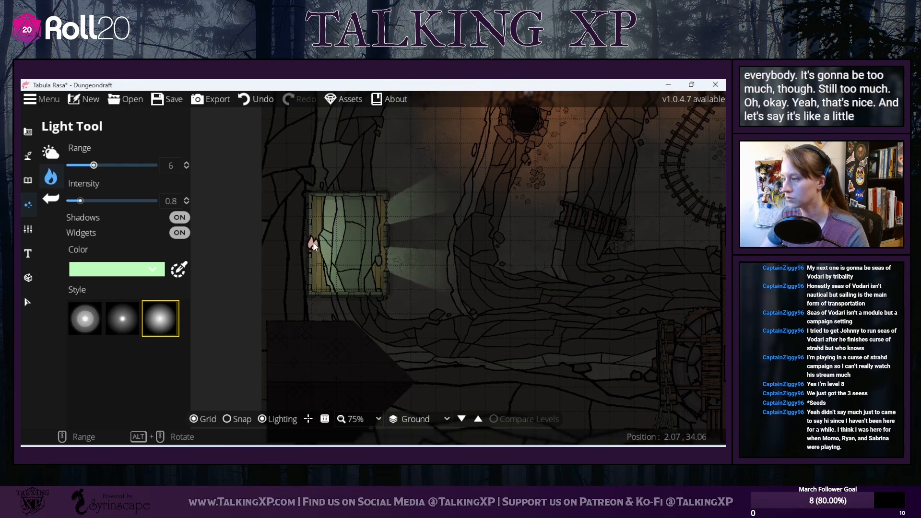
pyautogui.click(313, 243)
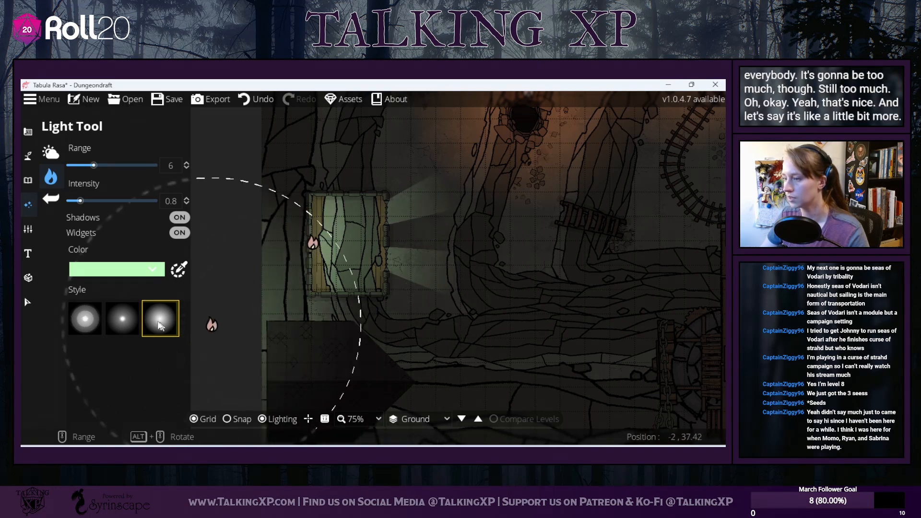
# Step: Try covering the lit test building with the small roof, and move the roof back south of it
pyautogui.click(28, 302)
pyautogui.moveTo(311, 372); pyautogui.dragTo(344, 236)
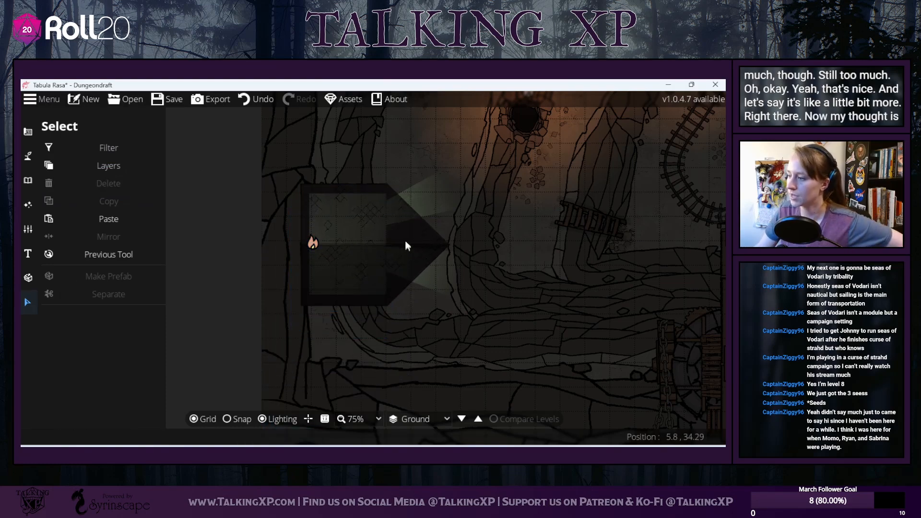
pyautogui.click(384, 239)
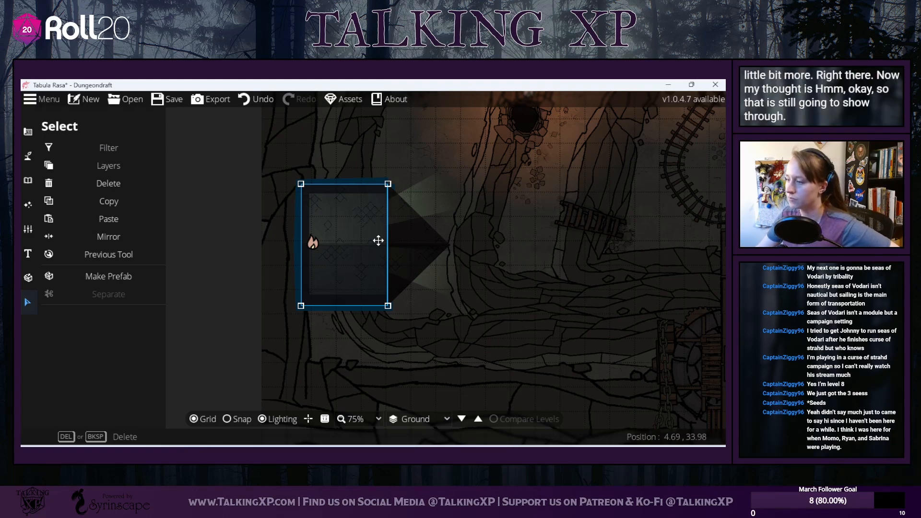
pyautogui.moveTo(350, 247); pyautogui.dragTo(339, 373)
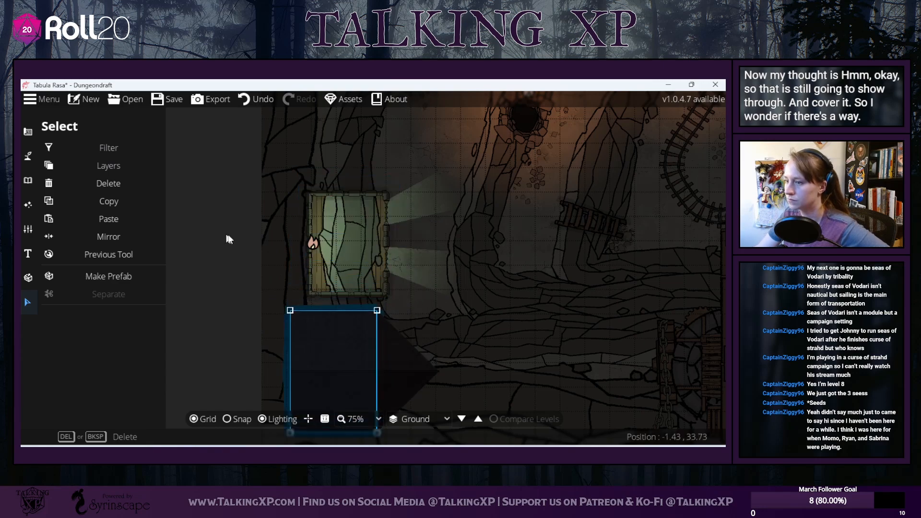
# Step: Edit the test building's points to collapse its western side into a narrow strip along the east wall
pyautogui.click(28, 132)
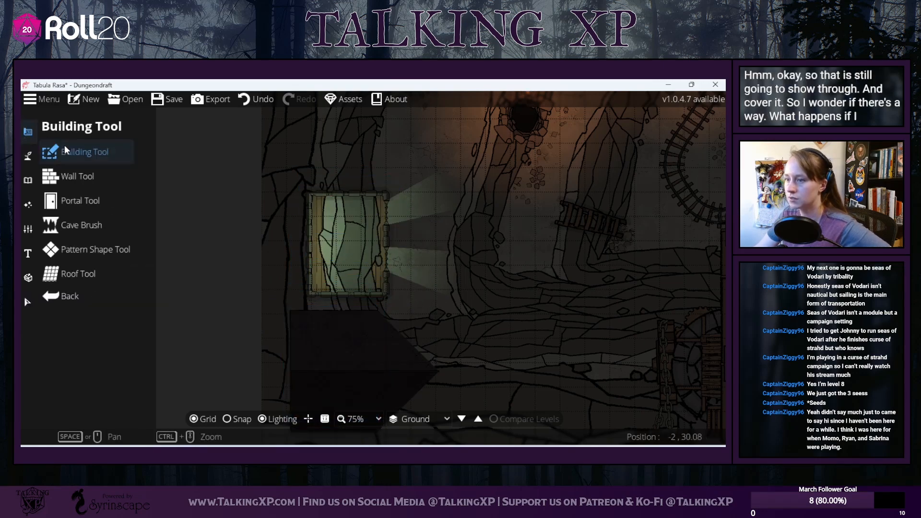
pyautogui.click(64, 145)
pyautogui.click(134, 185)
pyautogui.moveTo(310, 193); pyautogui.dragTo(382, 201)
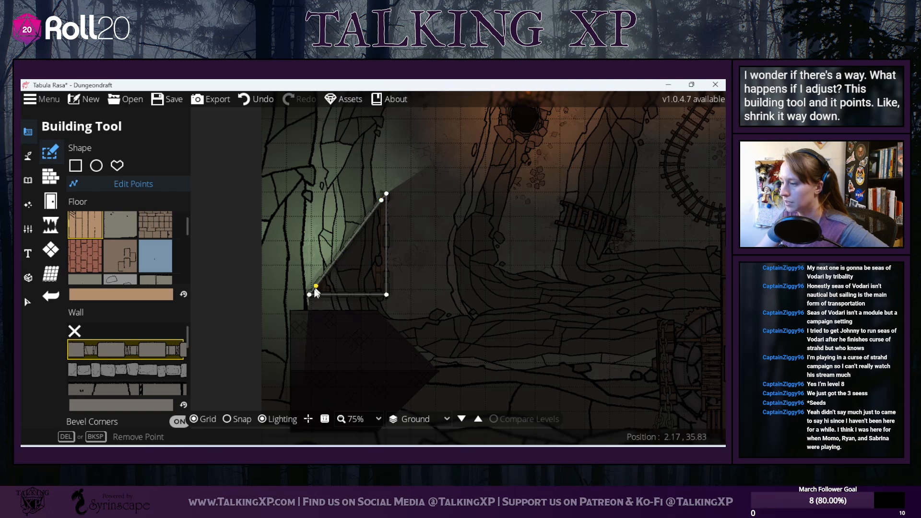
pyautogui.moveTo(311, 295); pyautogui.dragTo(381, 259)
pyautogui.moveTo(373, 215); pyautogui.dragTo(377, 214)
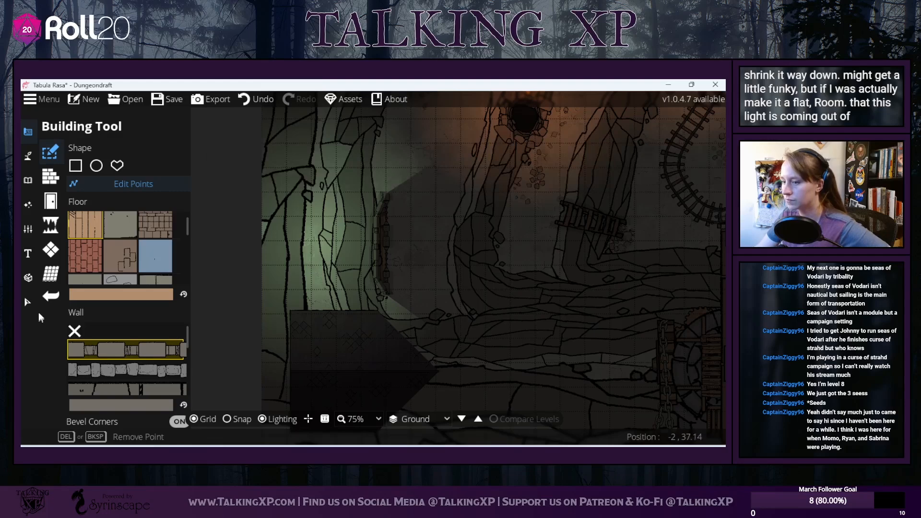
# Step: Try the green light inside the narrow building, and move it back onto the rock to the west
pyautogui.click(28, 303)
pyautogui.click(336, 244)
pyautogui.moveTo(345, 247); pyautogui.dragTo(378, 269)
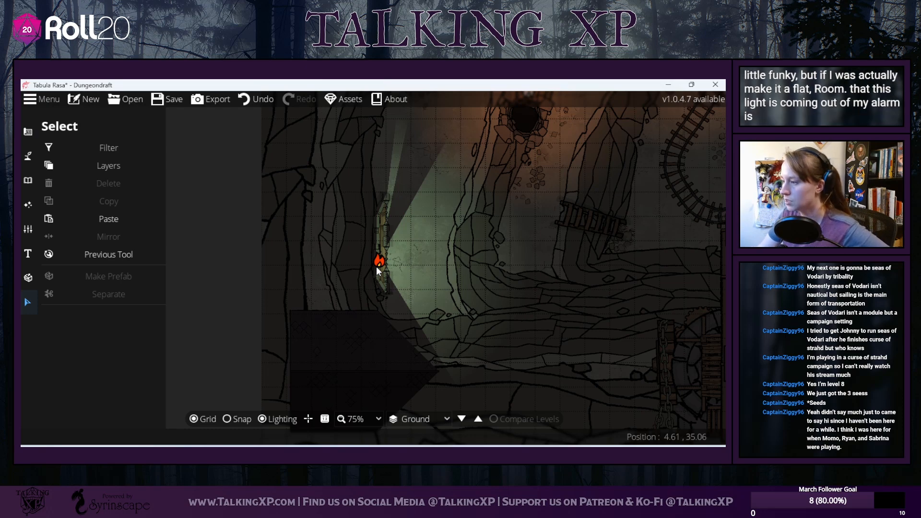
pyautogui.moveTo(382, 264); pyautogui.dragTo(341, 262)
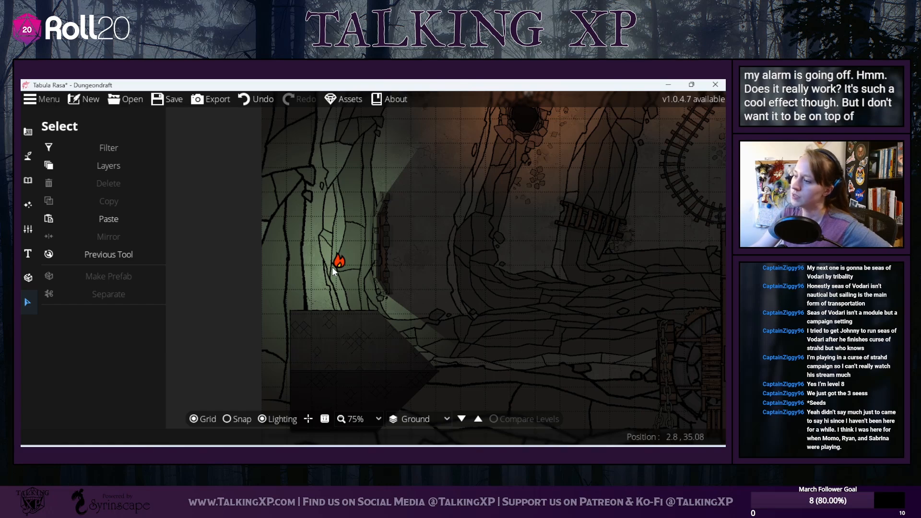
# Step: Move the green light to the open floor east of the narrow building, and try deleting the building's wall, undoing the deletion
pyautogui.click(319, 315)
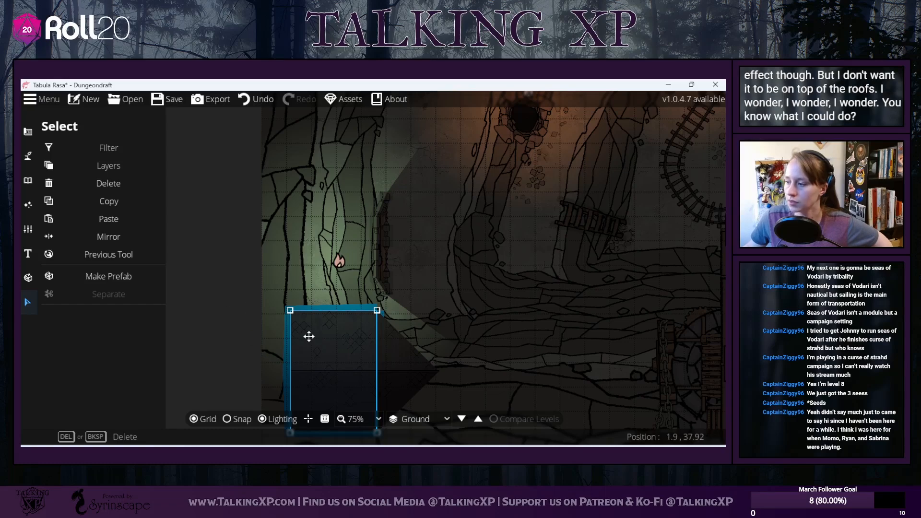
pyautogui.moveTo(338, 267); pyautogui.dragTo(338, 236)
pyautogui.click(377, 238)
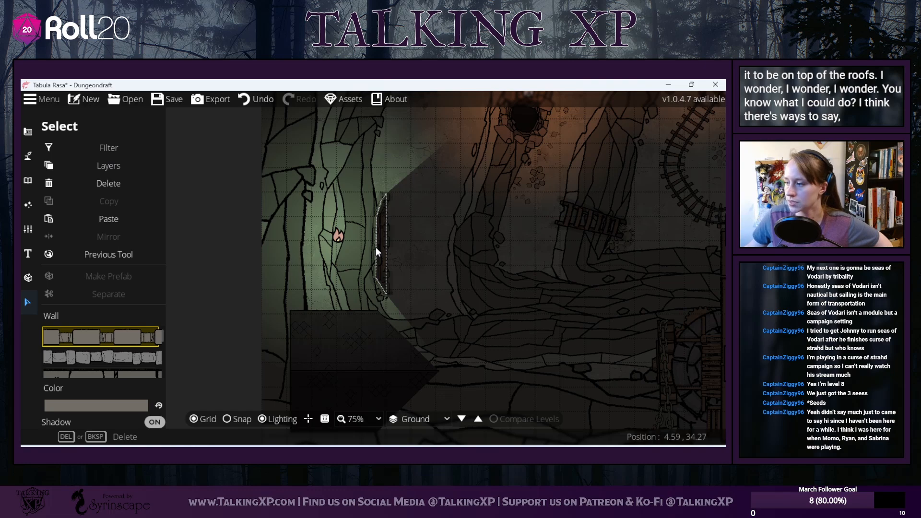
pyautogui.moveTo(339, 236); pyautogui.dragTo(419, 235)
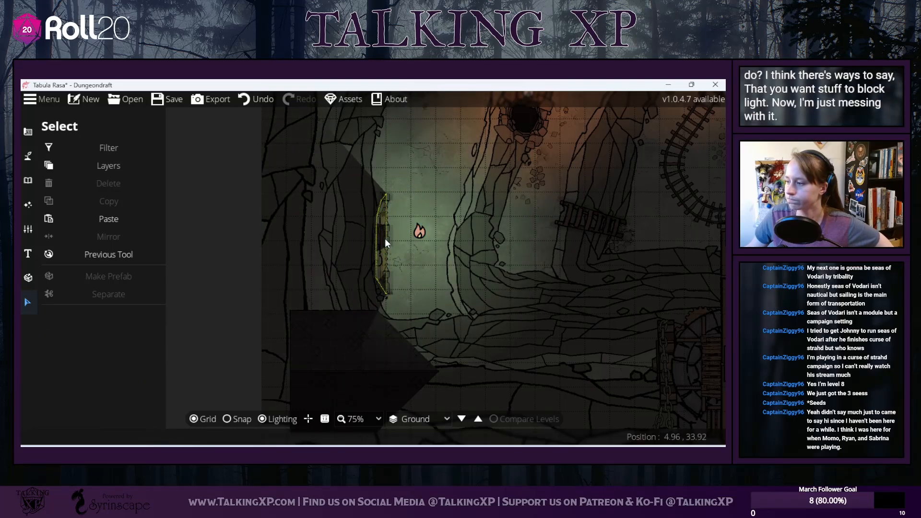
pyautogui.click(385, 238)
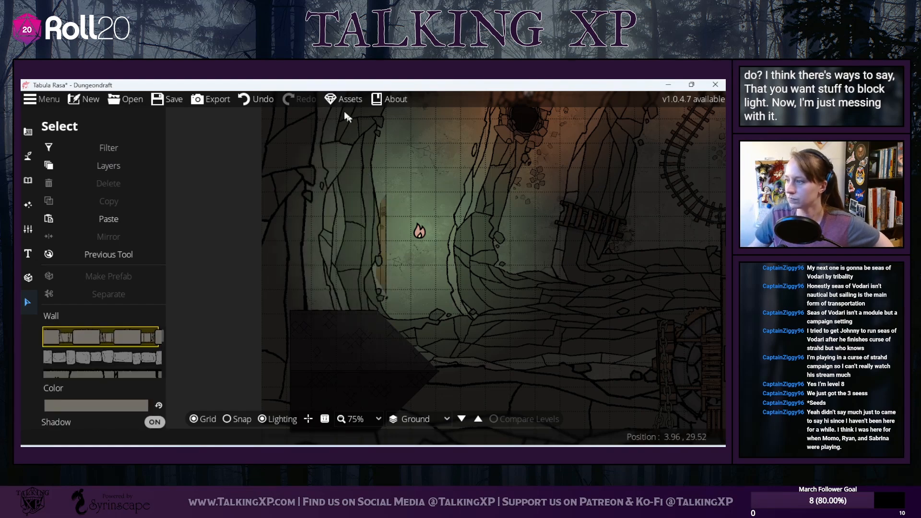
pyautogui.click(260, 99)
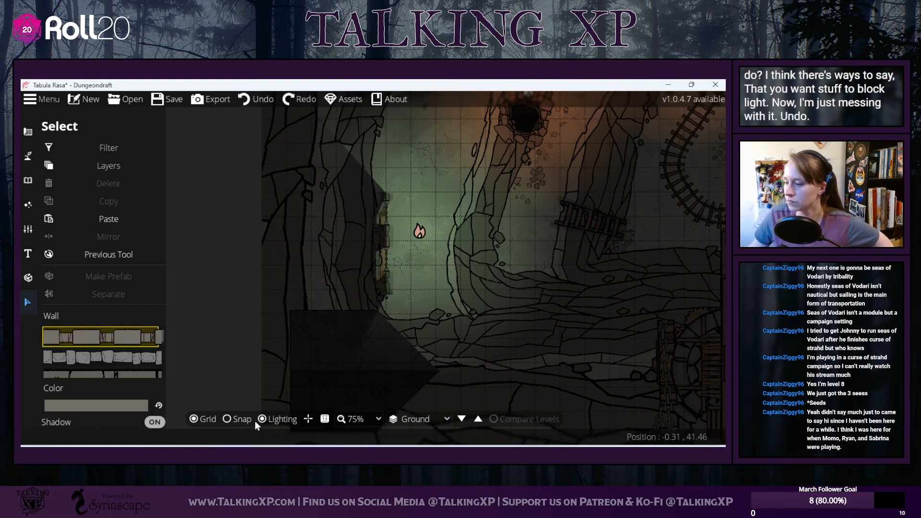
# Step: Move the green light to the west side of the narrow building and select the building's wall
pyautogui.click(420, 232)
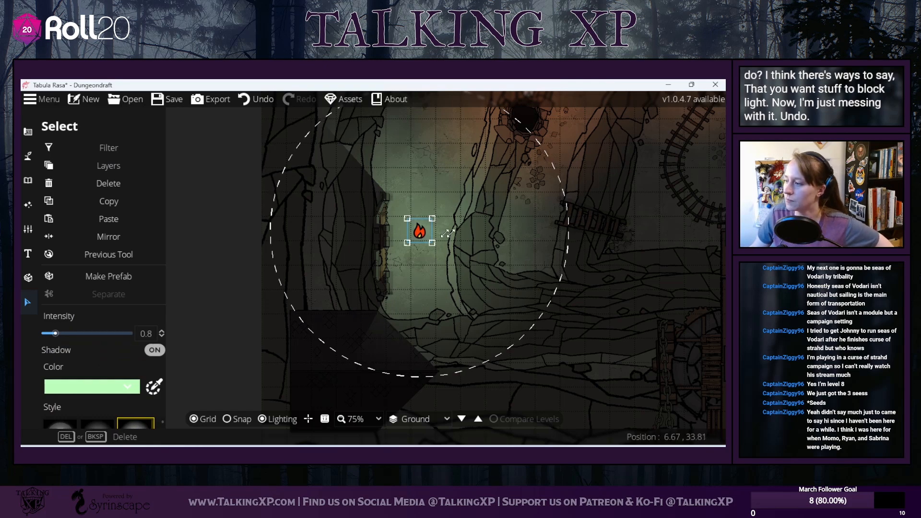
pyautogui.moveTo(428, 238); pyautogui.dragTo(376, 243)
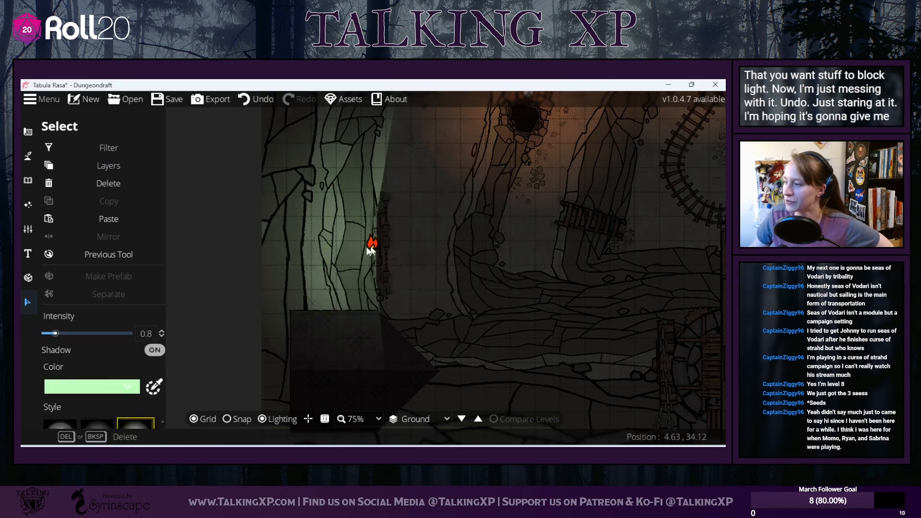
pyautogui.hotkey('ctrl', 'z')
pyautogui.click(376, 244)
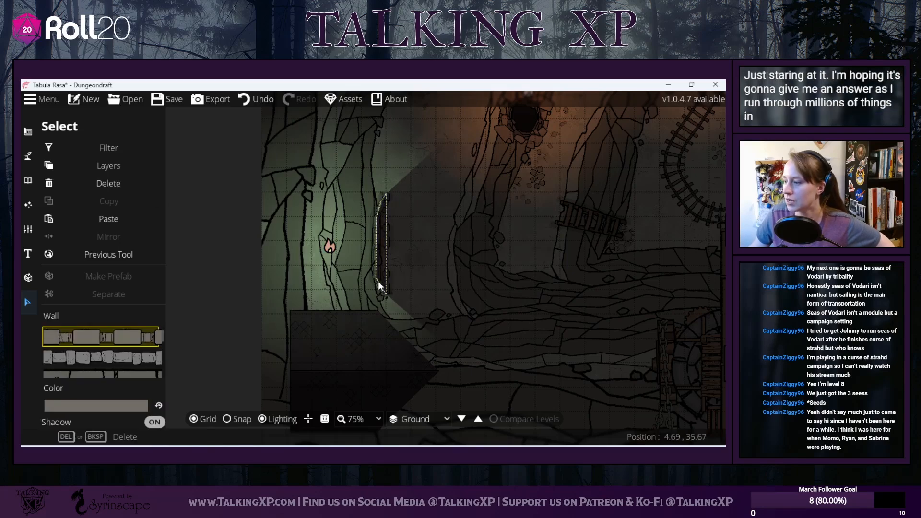
# Step: Pull the narrow building's western edit points outward to widen the room around the light
pyautogui.click(28, 132)
pyautogui.click(71, 152)
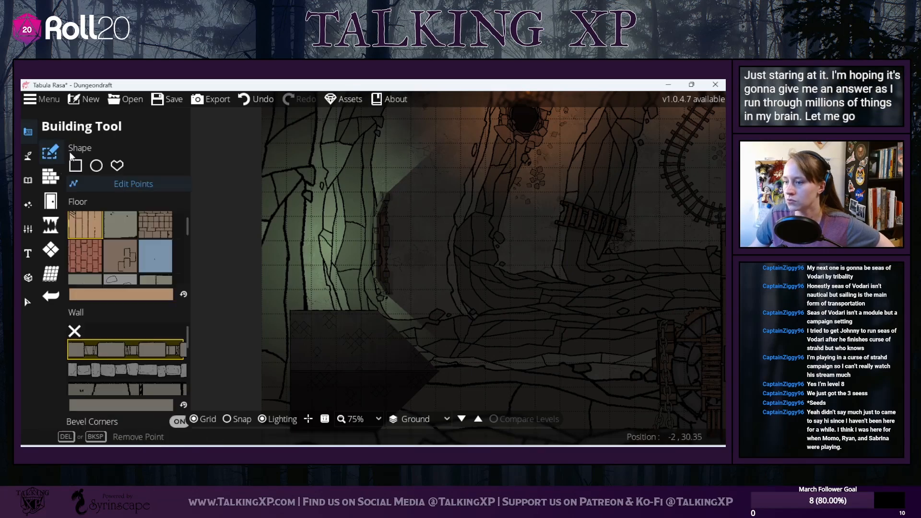
pyautogui.moveTo(377, 219); pyautogui.dragTo(332, 205)
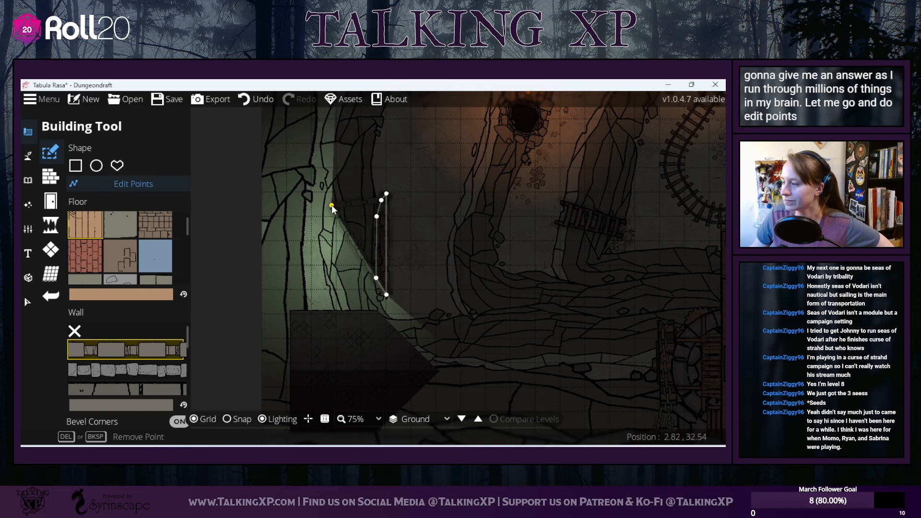
pyautogui.moveTo(335, 286); pyautogui.dragTo(326, 280)
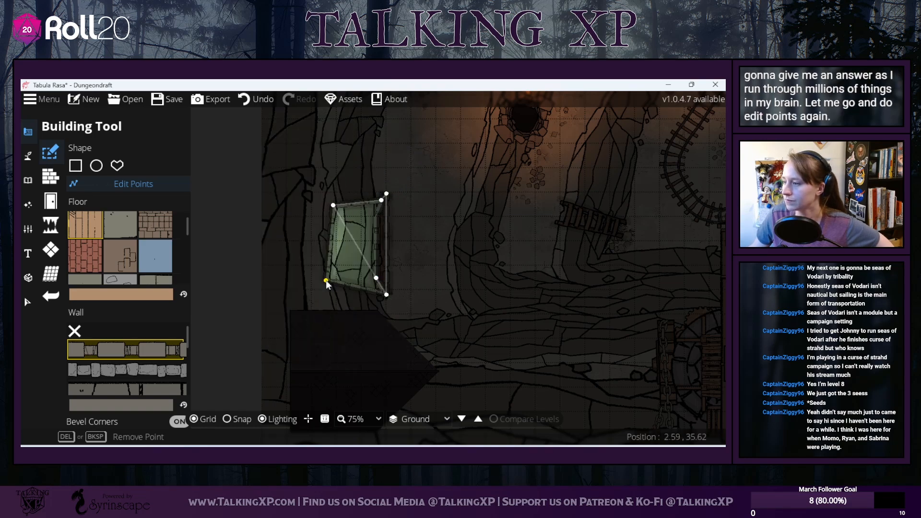
pyautogui.moveTo(333, 203); pyautogui.dragTo(316, 198)
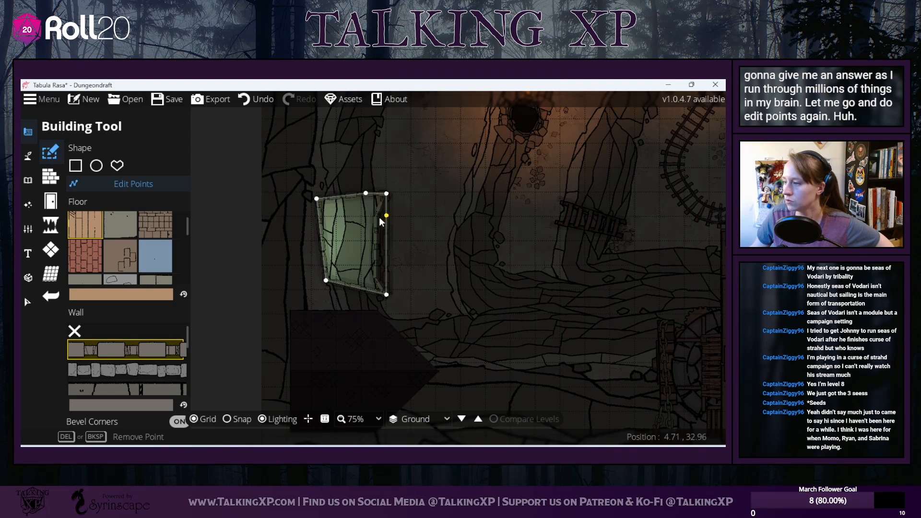
# Step: Undo the widening of the building and the light's last move
pyautogui.click(259, 100)
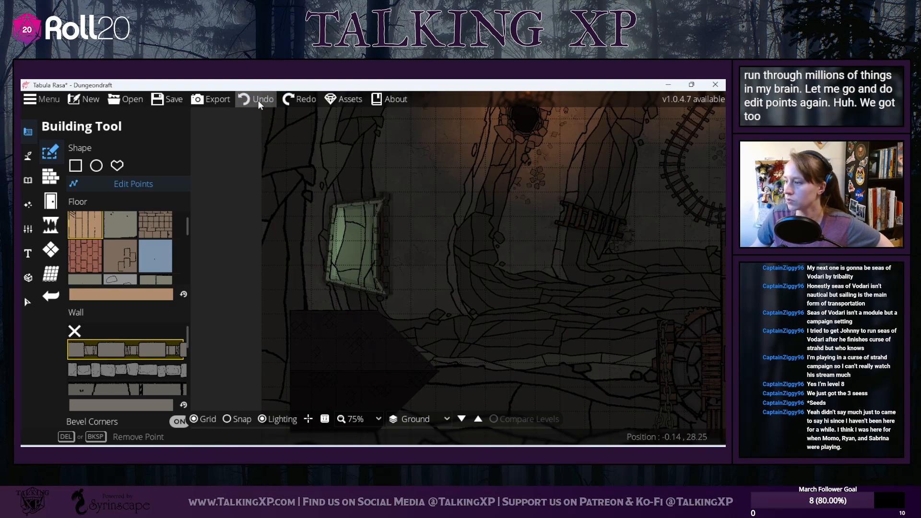
pyautogui.click(258, 100)
pyautogui.click(258, 100)
pyautogui.click(258, 100)
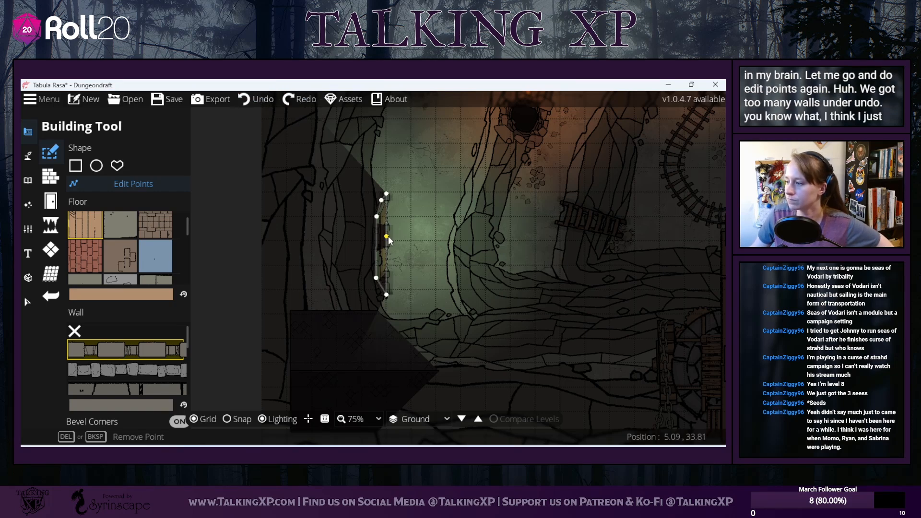
# Step: Clear the narrow test building's floor by cutting a rectangular area out over the building
pyautogui.press('Delete')
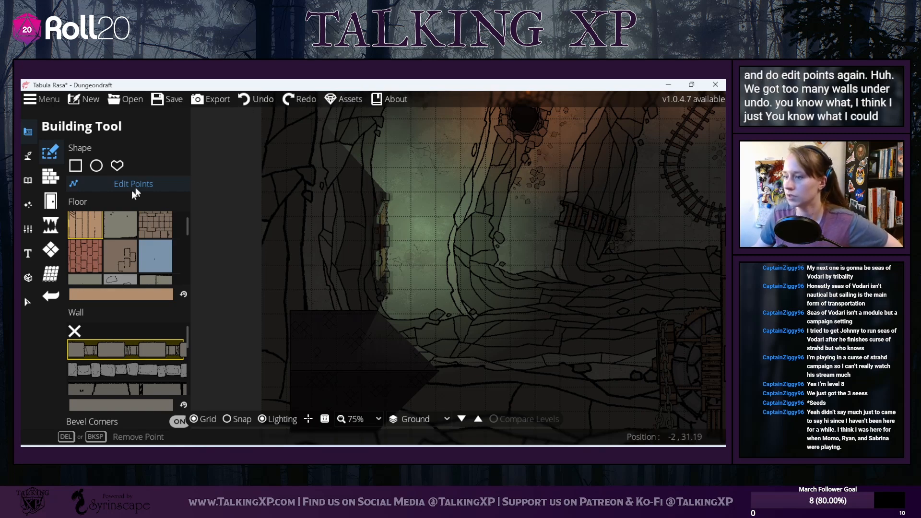
pyautogui.click(72, 168)
pyautogui.moveTo(338, 176); pyautogui.dragTo(414, 298)
pyautogui.click(127, 178)
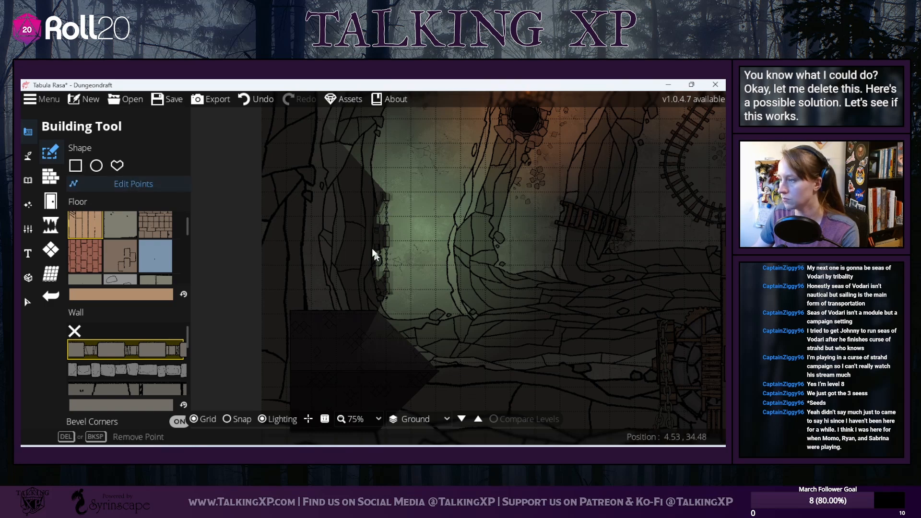
# Step: Delete the green light along with the narrow building's leftover window and wall
pyautogui.click(29, 303)
pyautogui.click(417, 231)
pyautogui.press('Delete')
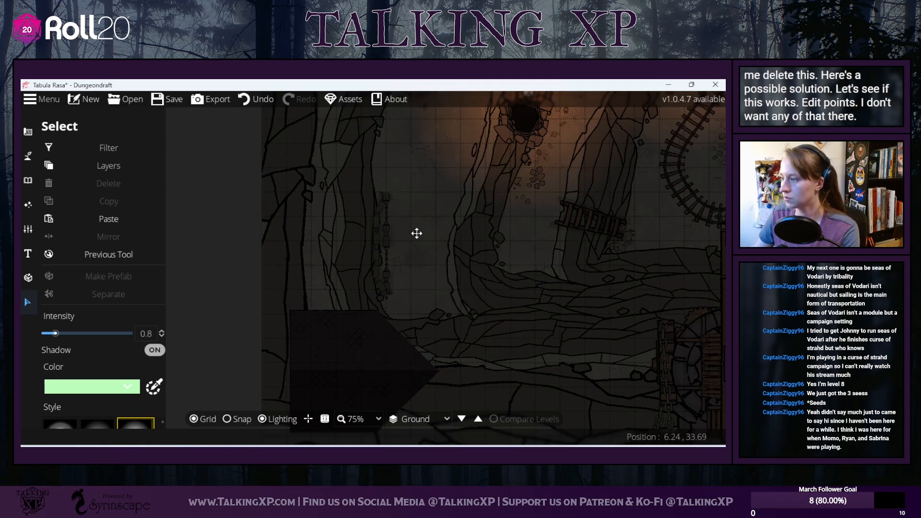
pyautogui.click(384, 209)
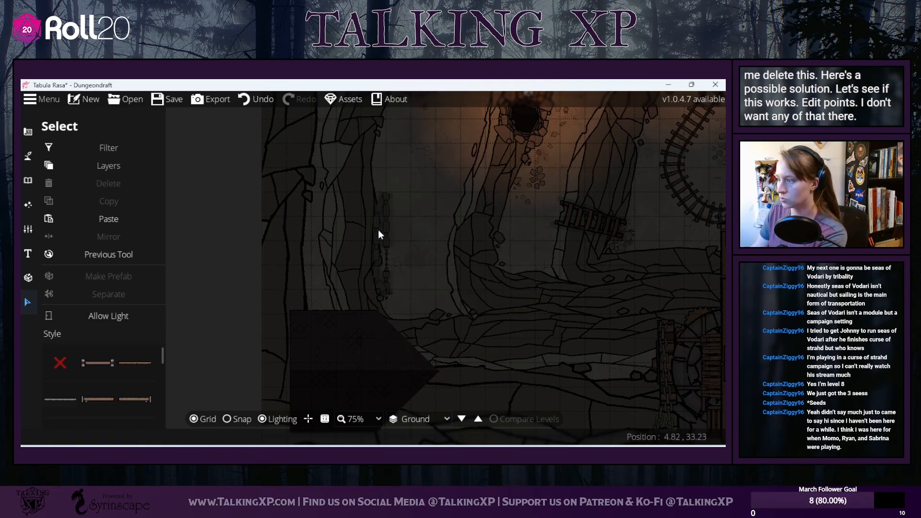
pyautogui.click(388, 244)
pyautogui.press('Delete')
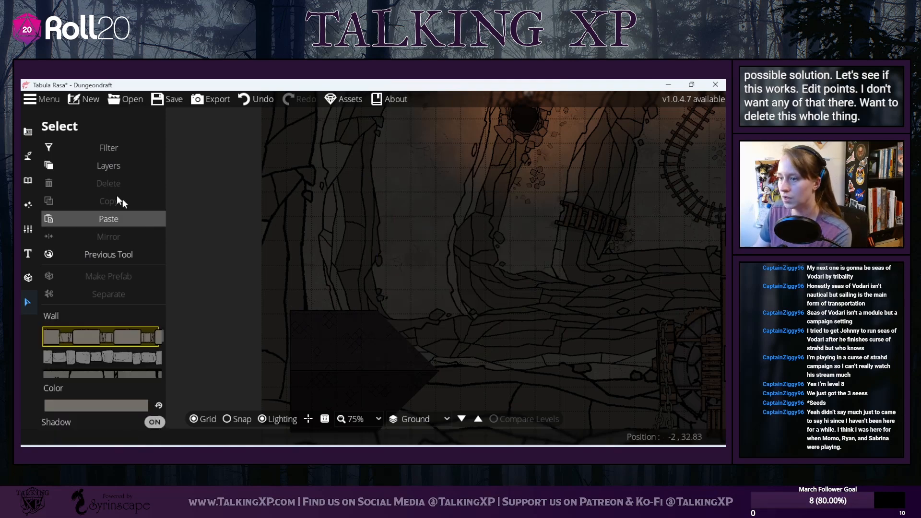
# Step: Draw a narrow light shaft with the Wall Tool across the western rock ridge, using the Battlements wall sorted Under
pyautogui.click(69, 152)
pyautogui.click(52, 177)
pyautogui.moveTo(130, 239)
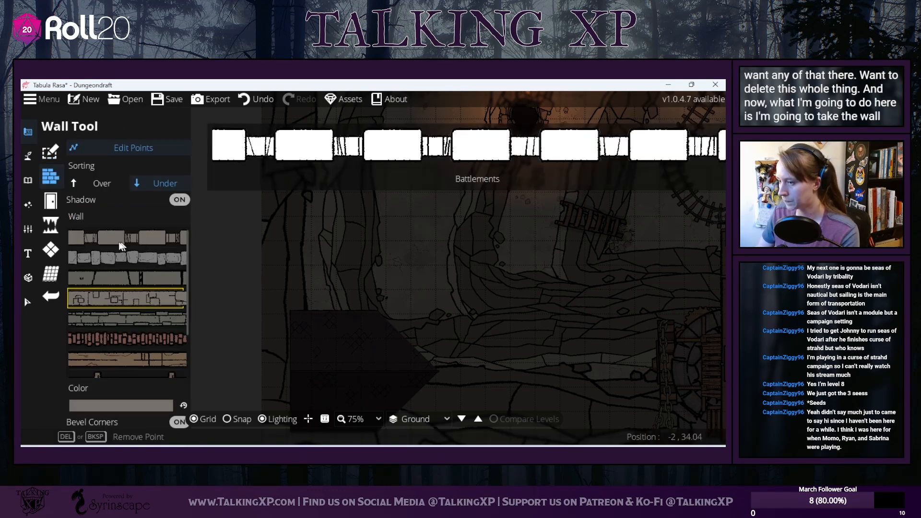
pyautogui.moveTo(124, 295)
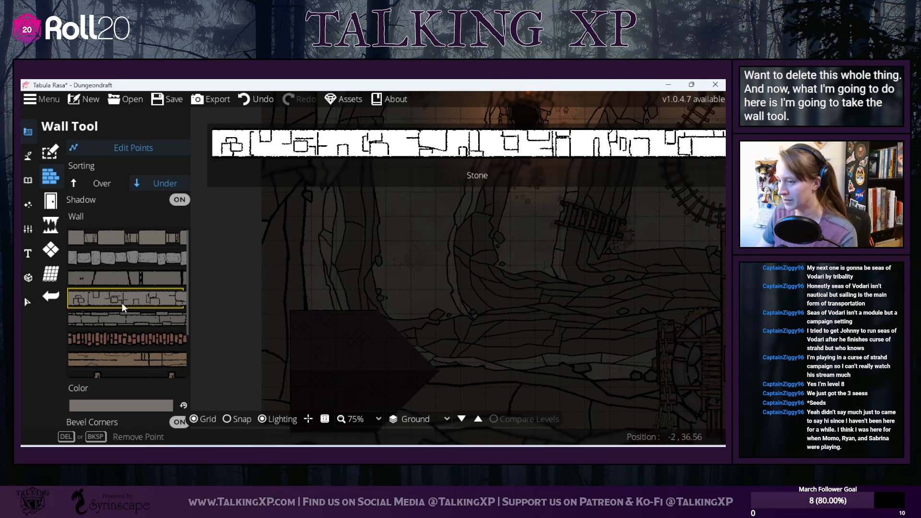
pyautogui.click(121, 242)
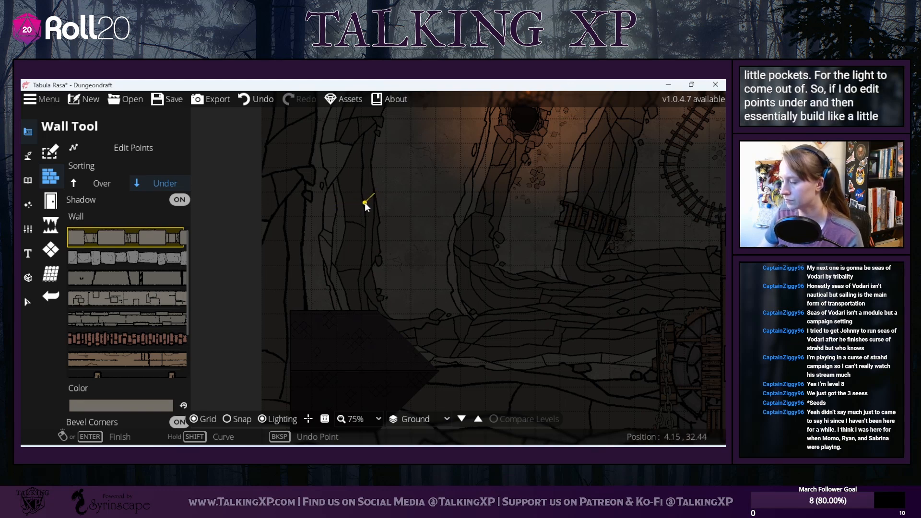
pyautogui.click(335, 208)
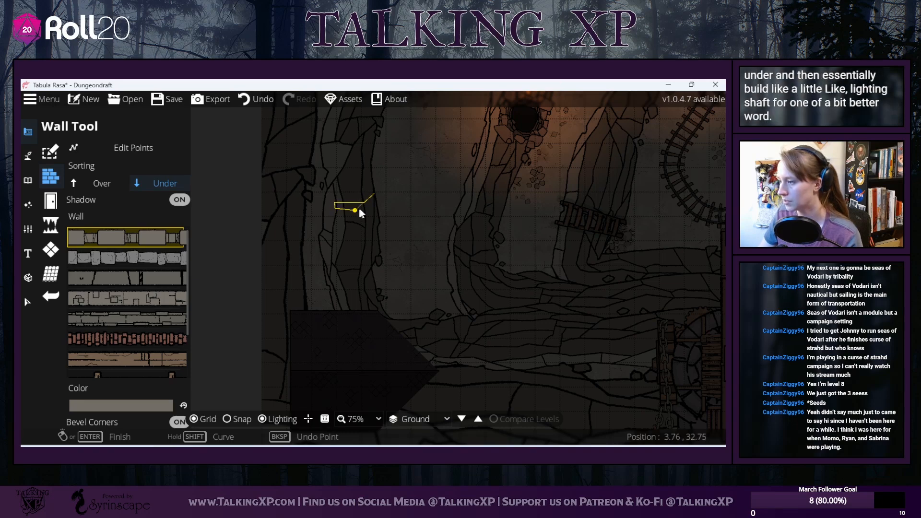
pyautogui.rightClick(375, 214)
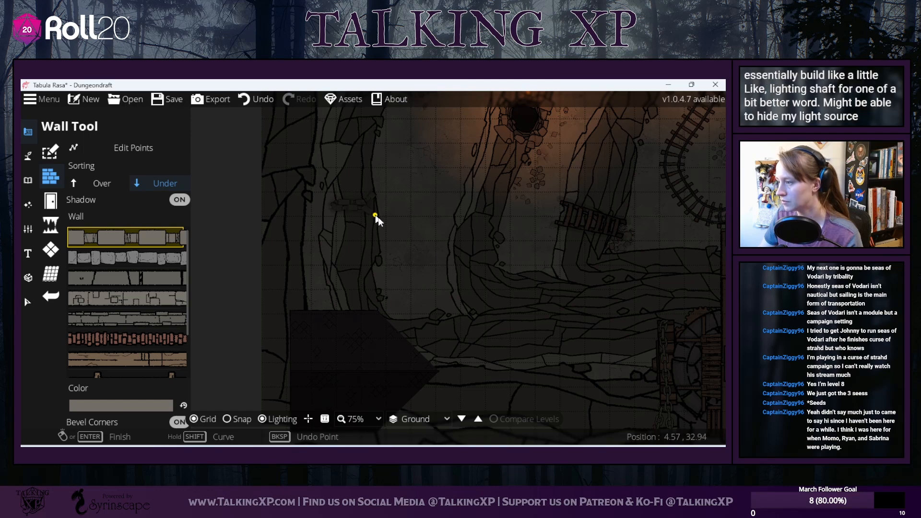
# Step: Place a green light with range 6 and intensity 0.8 inside the western end of the wall shaft
pyautogui.click(28, 302)
pyautogui.click(29, 276)
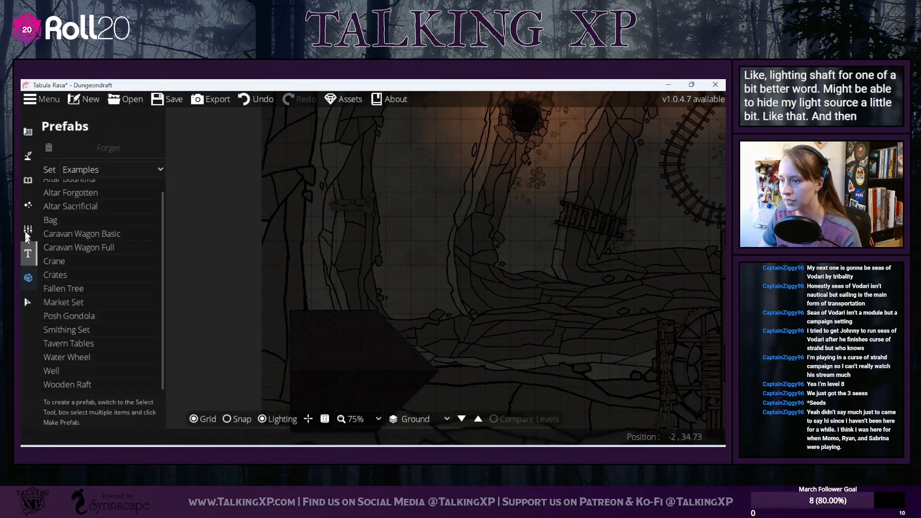
pyautogui.click(28, 204)
pyautogui.click(326, 226)
pyautogui.moveTo(326, 225); pyautogui.dragTo(340, 207)
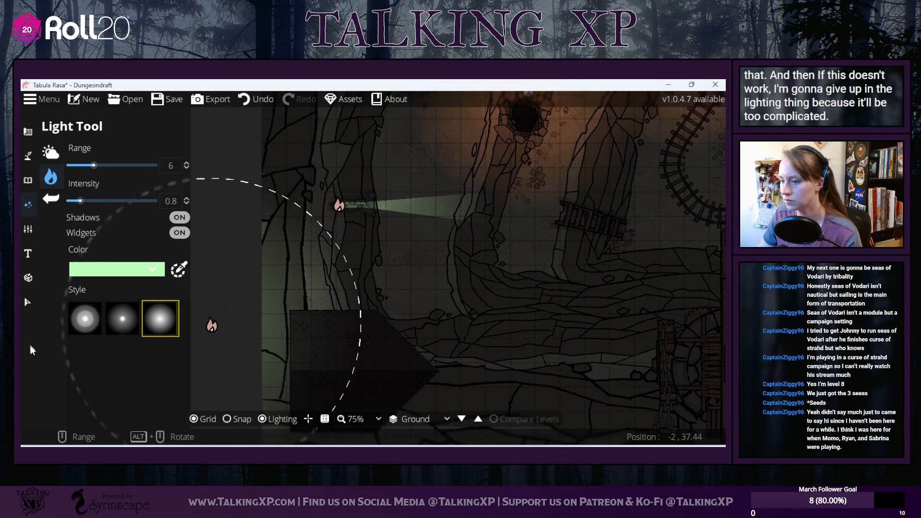
# Step: Move the pointed roof up over the light shaft and check how the light shines out with the light markers hidden
pyautogui.click(29, 305)
pyautogui.moveTo(350, 335); pyautogui.dragTo(353, 219)
pyautogui.click(472, 324)
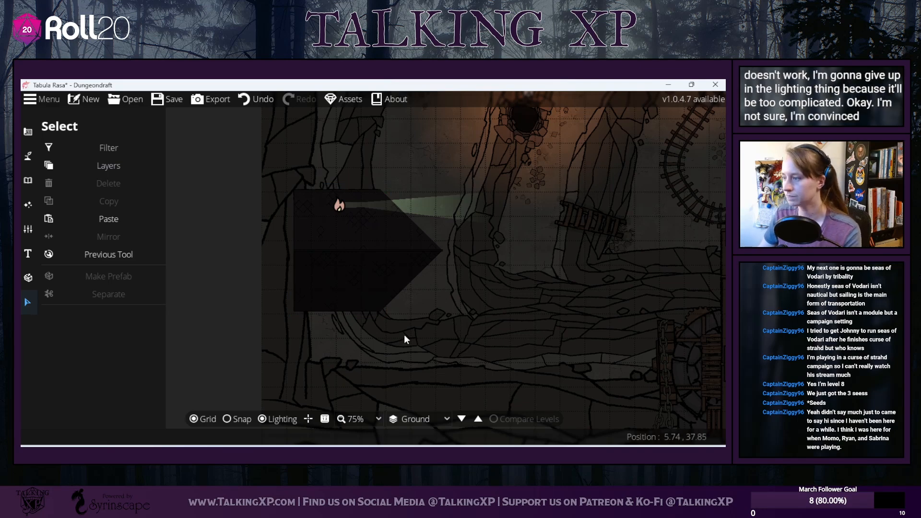
pyautogui.scroll(1, 404, 335)
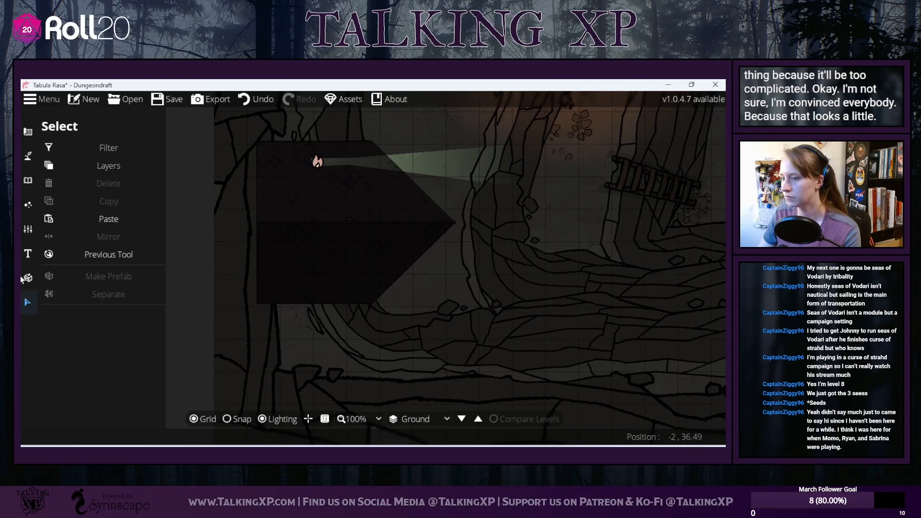
pyautogui.click(27, 253)
pyautogui.moveTo(485, 332); pyautogui.dragTo(508, 419)
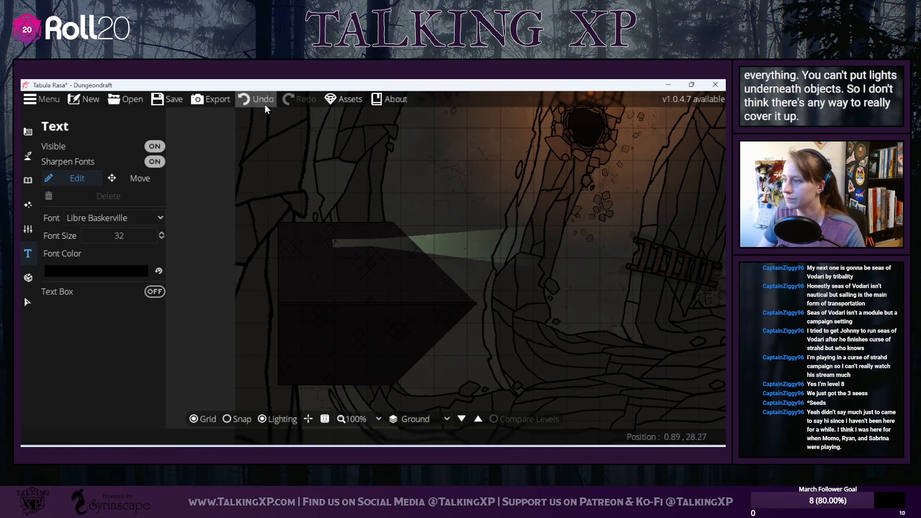
# Step: Move the pointed roof back down off the shaft and delete the green light
pyautogui.click(28, 299)
pyautogui.click(318, 305)
pyautogui.moveTo(319, 304); pyautogui.dragTo(298, 384)
pyautogui.click(321, 223)
pyautogui.moveTo(320, 223); pyautogui.dragTo(379, 274)
pyautogui.click(380, 274)
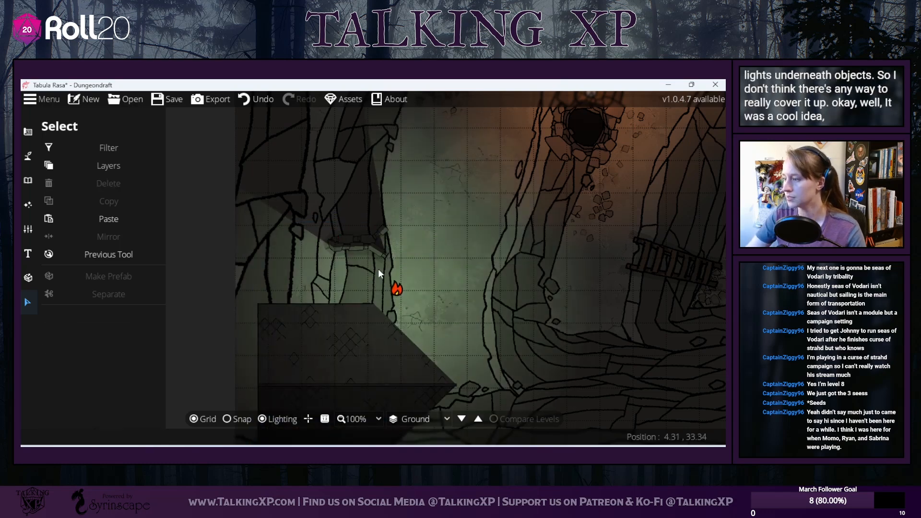
pyautogui.click(394, 291)
pyautogui.press('Delete')
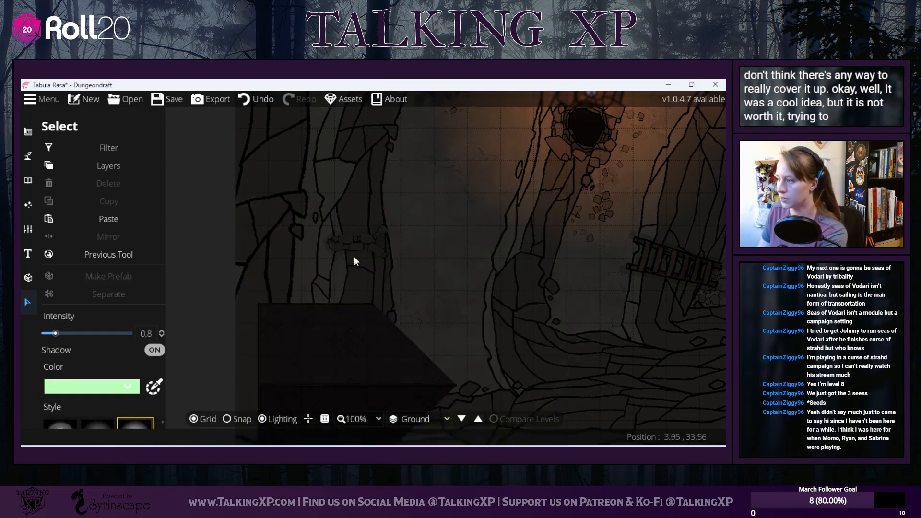
# Step: Delete the battlements wall of the shaft and move the pointed roof back up along the map's western side
pyautogui.click(353, 243)
pyautogui.click(354, 293)
pyautogui.scroll(-3, 356, 263)
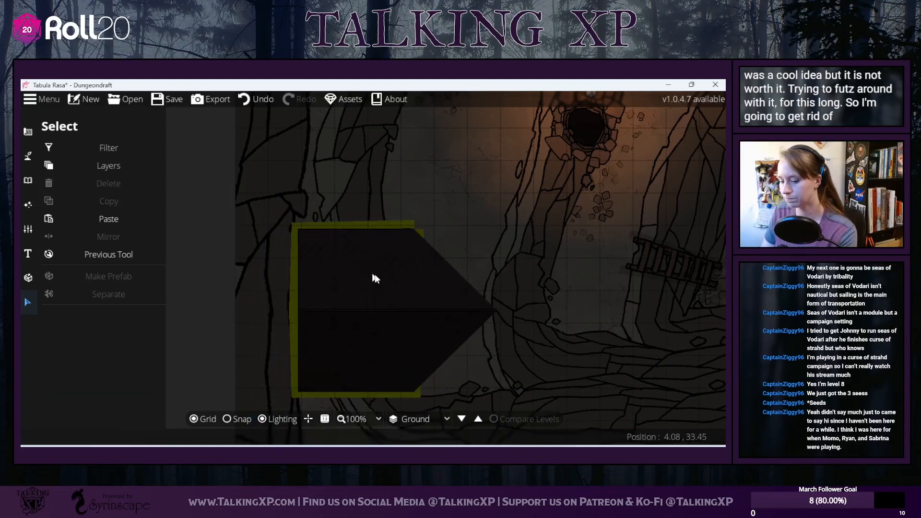
pyautogui.scroll(-2, 473, 312)
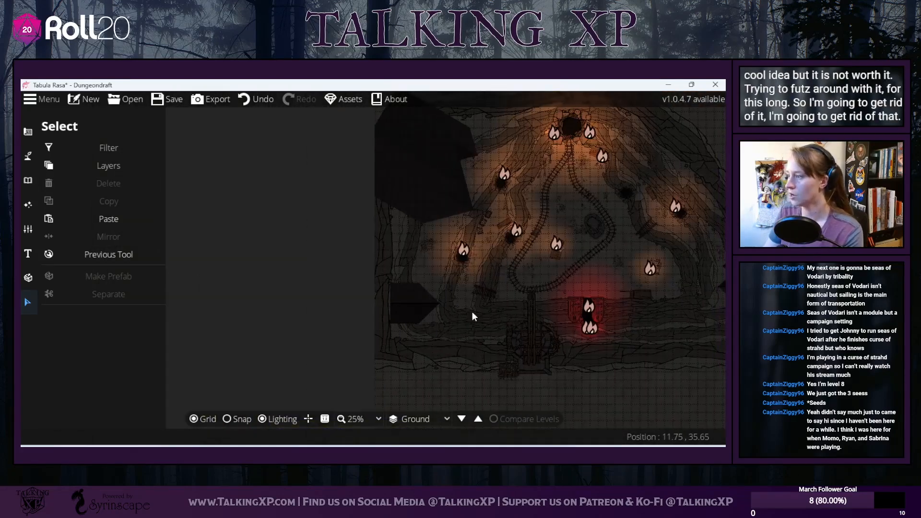
pyautogui.moveTo(402, 314); pyautogui.dragTo(365, 315)
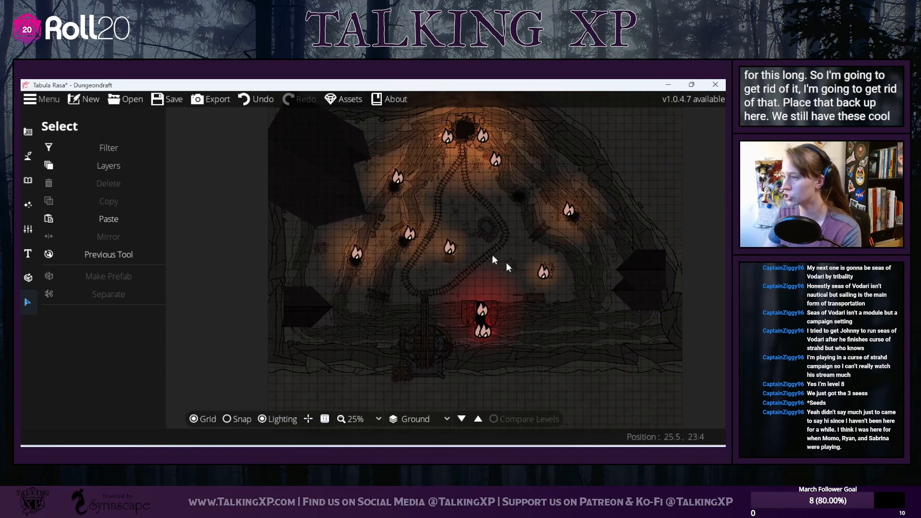
pyautogui.scroll(-2, 514, 354)
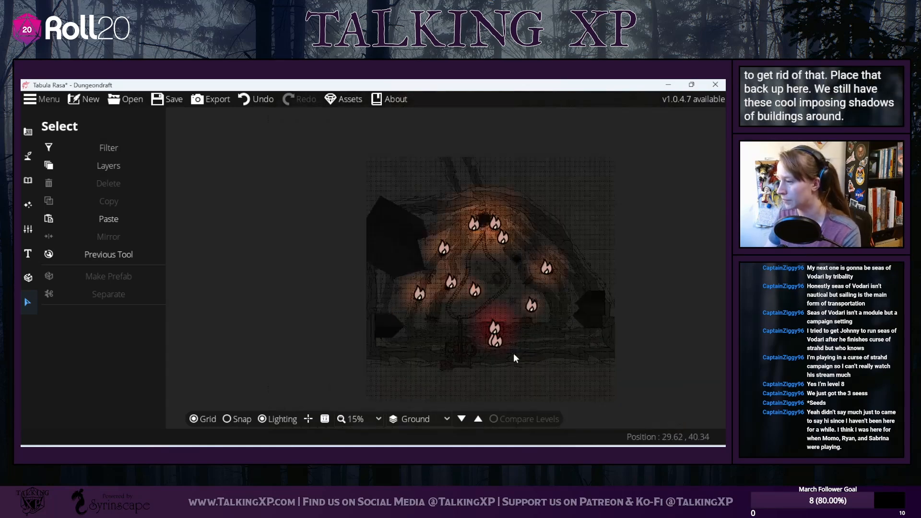
# Step: Copy the torch and its orange light at the westernmost mine hole and paste a duplicate
pyautogui.scroll(3, 491, 367)
pyautogui.scroll(1, 491, 367)
pyautogui.moveTo(509, 347)
pyautogui.mouseDown()
pyautogui.moveTo(492, 410)
pyautogui.moveTo(519, 360)
pyautogui.mouseUp()
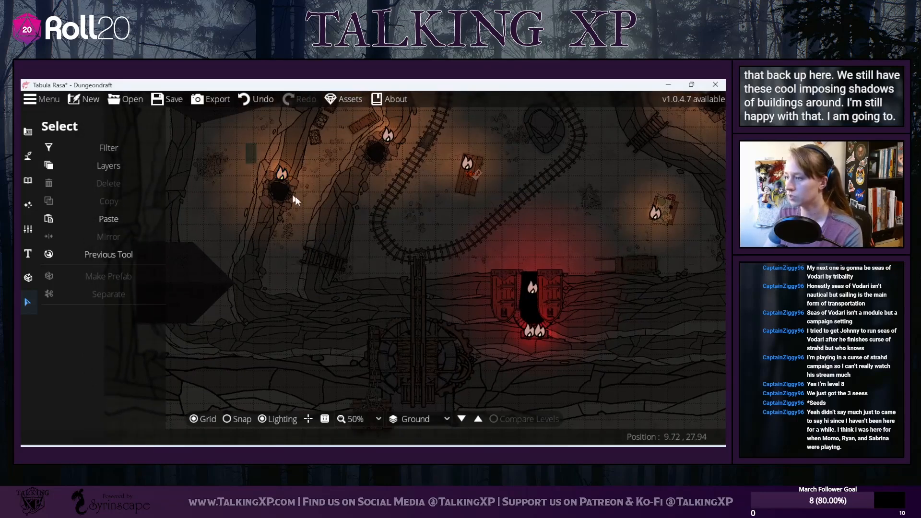
pyautogui.click(277, 184)
pyautogui.moveTo(263, 162); pyautogui.dragTo(281, 145)
pyautogui.hotkey('ctrl', 'z')
pyautogui.rightClick(282, 145)
pyautogui.moveTo(330, 189); pyautogui.dragTo(261, 148)
pyautogui.click(107, 201)
pyautogui.click(115, 219)
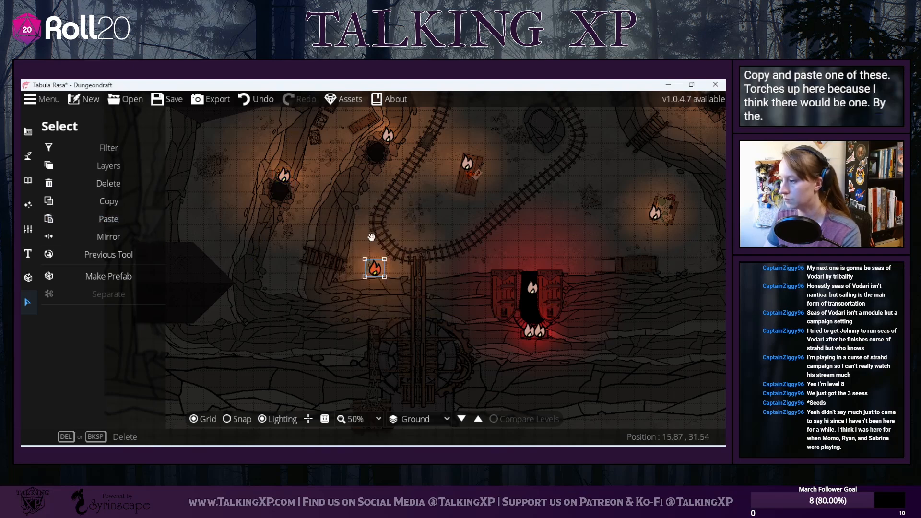
# Step: Enlarge the pasted torch with its light and move it near the crane's crank wheel
pyautogui.scroll(-5, 373, 267)
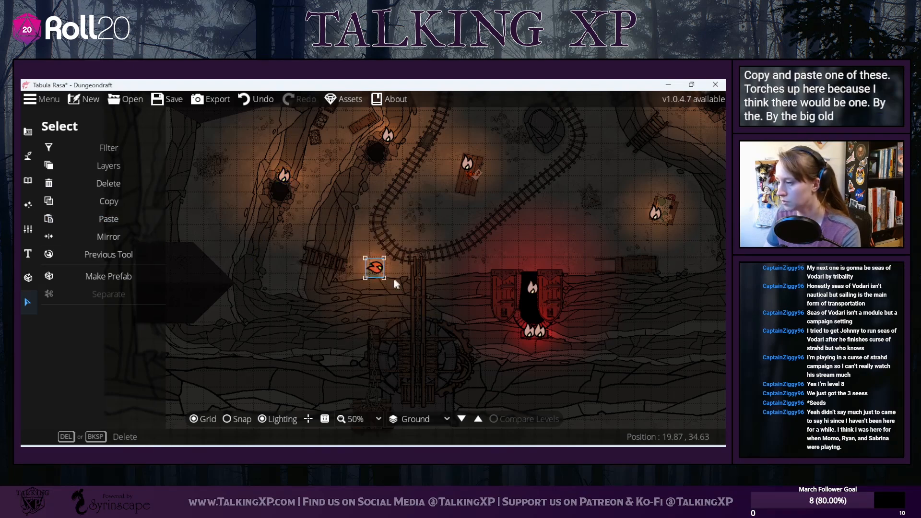
pyautogui.scroll(-1, 393, 278)
pyautogui.scroll(3, 393, 278)
pyautogui.moveTo(394, 280); pyautogui.dragTo(380, 262)
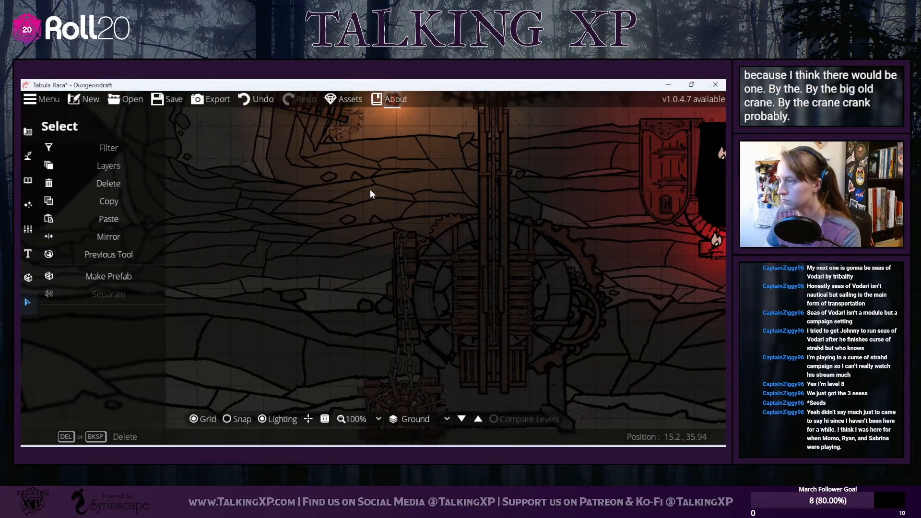
pyautogui.moveTo(389, 137); pyautogui.dragTo(377, 179)
pyautogui.moveTo(370, 145)
pyautogui.mouseDown()
pyautogui.moveTo(342, 187)
pyautogui.moveTo(312, 383)
pyautogui.moveTo(374, 146)
pyautogui.mouseUp()
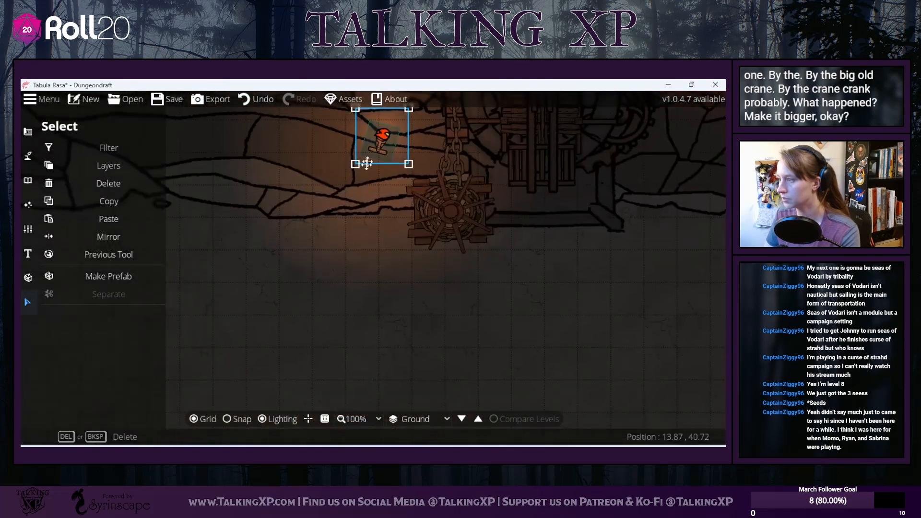
# Step: Rotate the torch upright and move it closer to the crank wheel, just west of the crane's hanging chain
pyautogui.scroll(-2, 327, 159)
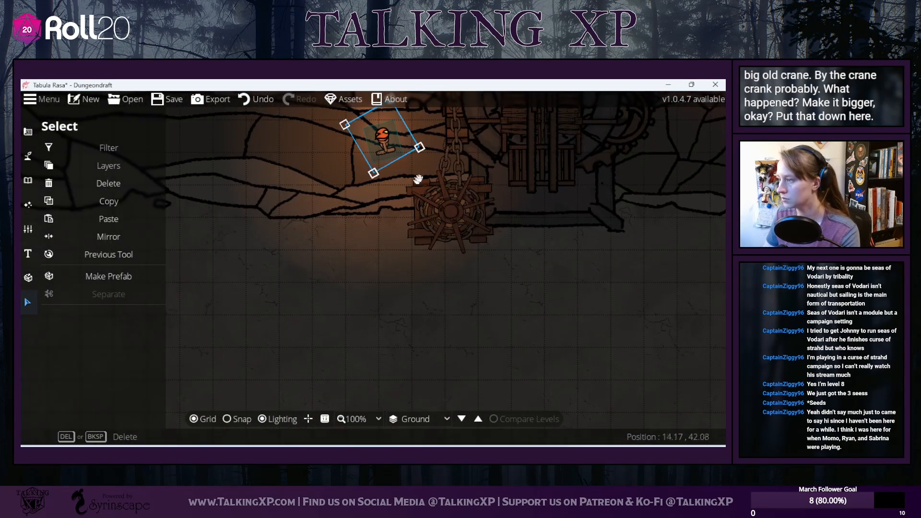
pyautogui.moveTo(436, 172); pyautogui.dragTo(428, 180)
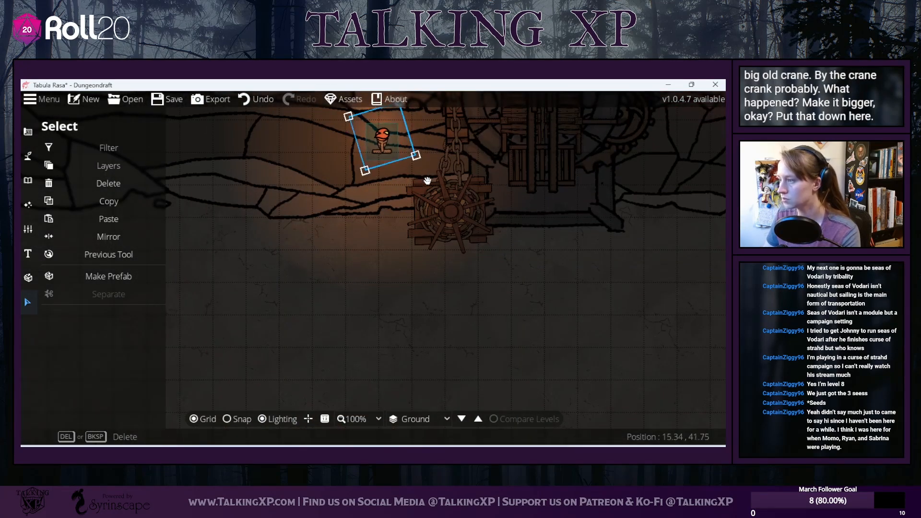
pyautogui.moveTo(386, 152); pyautogui.dragTo(425, 178)
pyautogui.moveTo(348, 165); pyautogui.dragTo(273, 292)
pyautogui.scroll(-2, 272, 292)
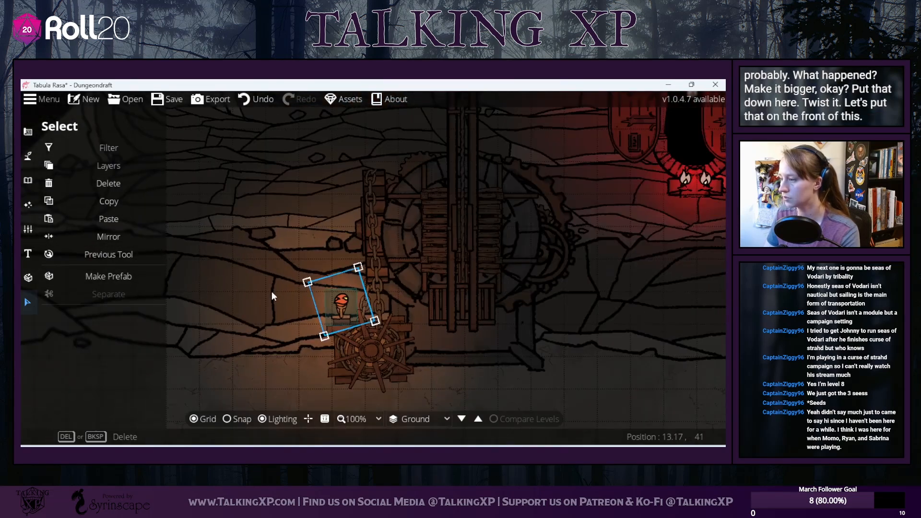
# Step: Paste another torch with its light beside the crane's long beams and rotate it
pyautogui.moveTo(560, 318); pyautogui.dragTo(535, 423)
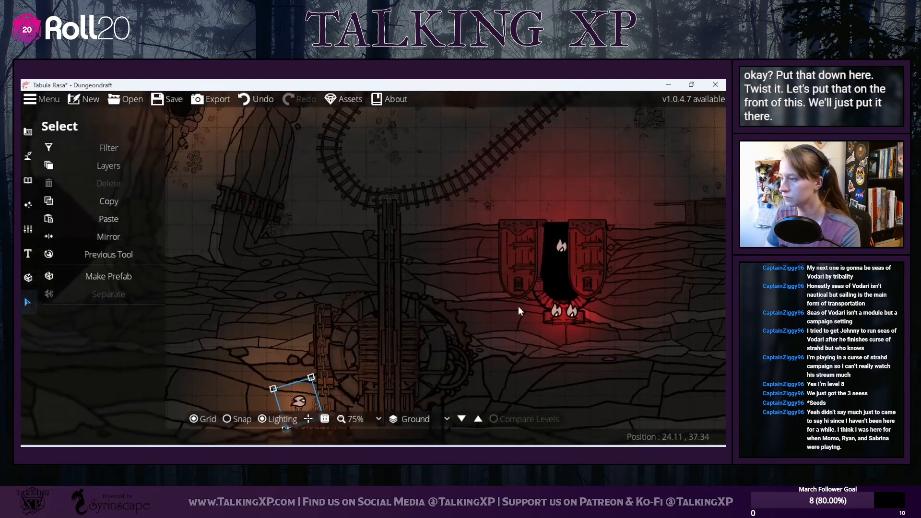
pyautogui.click(108, 201)
pyautogui.click(109, 219)
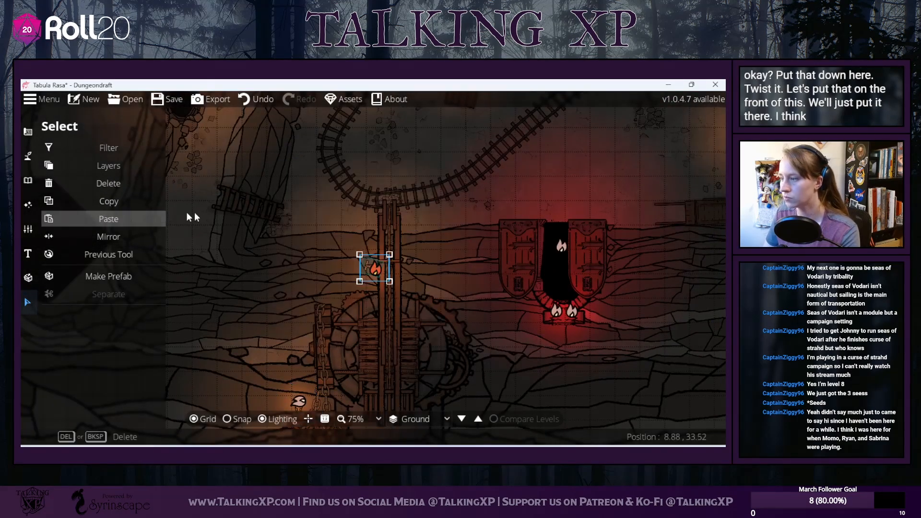
pyautogui.scroll(-8, 419, 268)
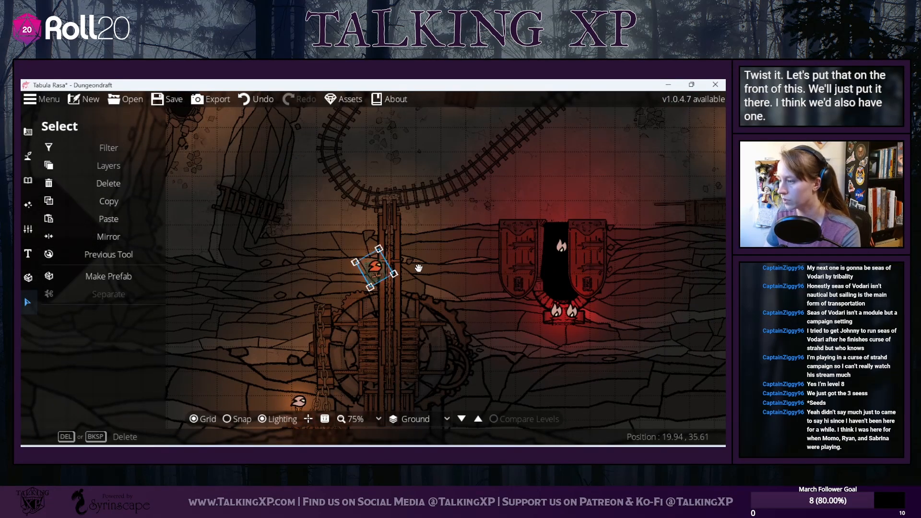
pyautogui.scroll(-4, 419, 269)
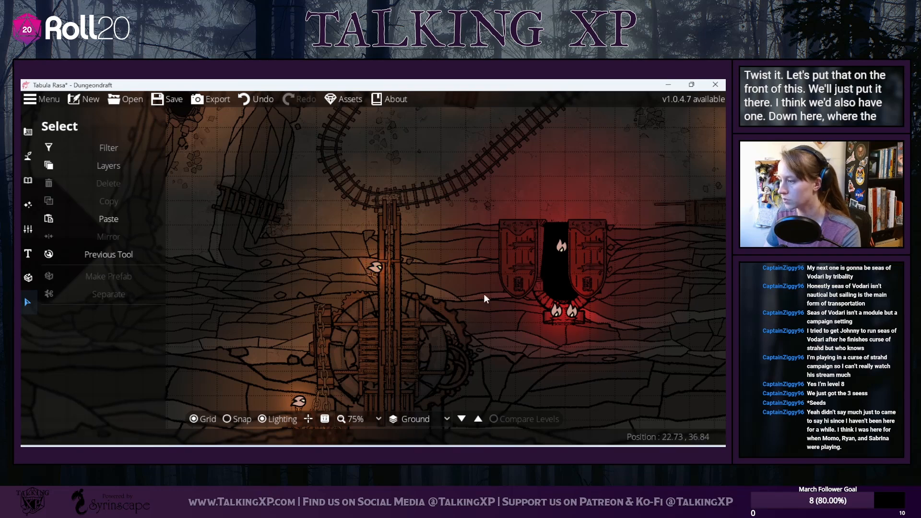
# Step: Move the pasted torch and its orange light east of the crane's beams, just below the rail loop, and try to select the torch
pyautogui.moveTo(378, 270); pyautogui.dragTo(432, 221)
pyautogui.click(371, 273)
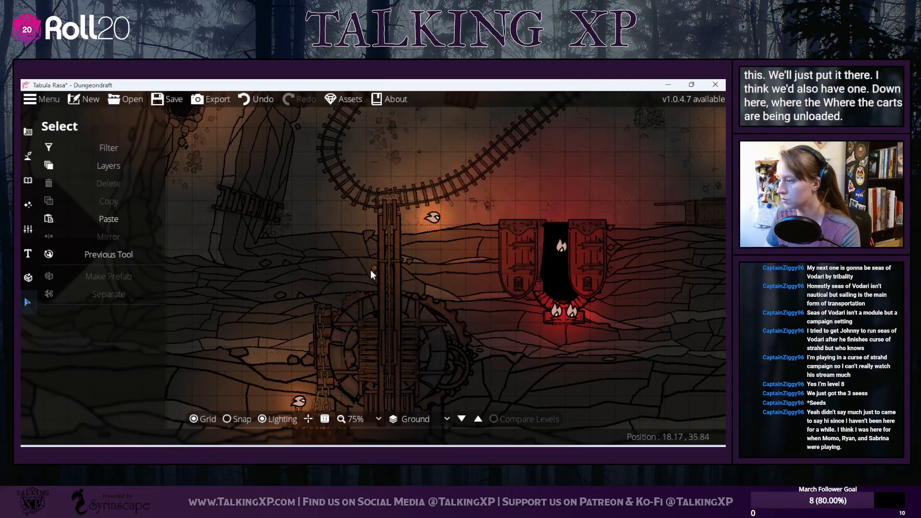
pyautogui.click(423, 225)
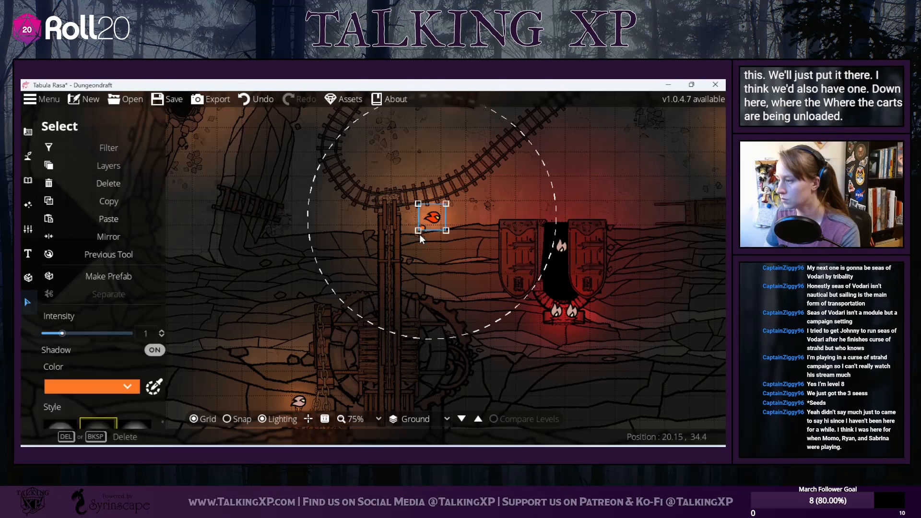
pyautogui.click(612, 328)
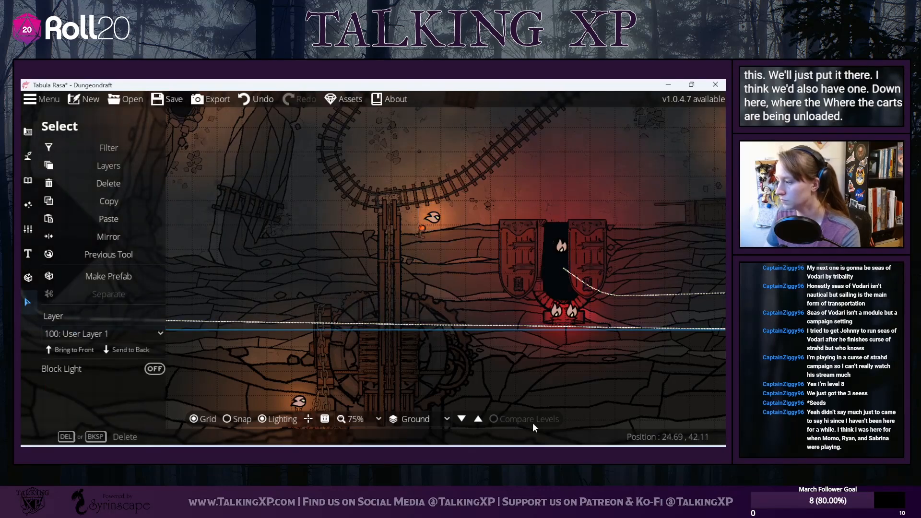
# Step: Restrict the selection filter to objects and lights only, and clear the accidental path selection
pyautogui.click(129, 165)
pyautogui.click(110, 151)
pyautogui.click(59, 165)
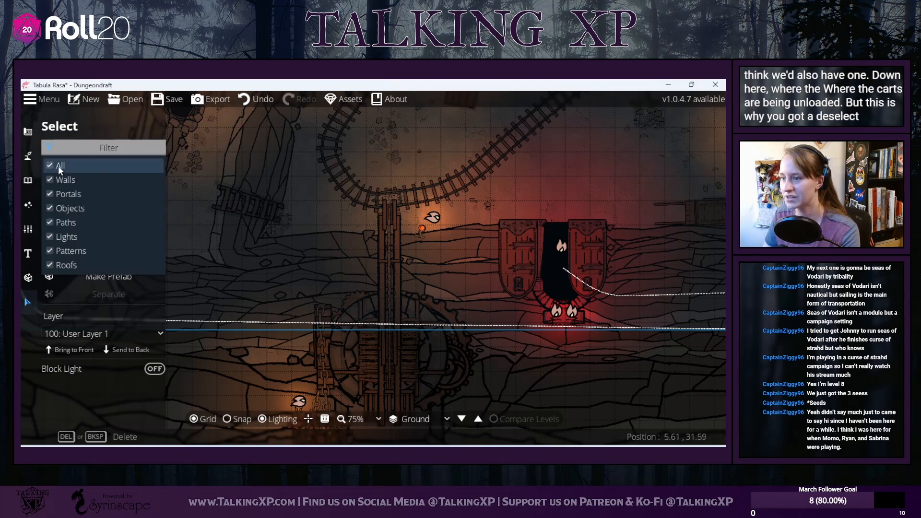
pyautogui.click(61, 210)
pyautogui.click(66, 238)
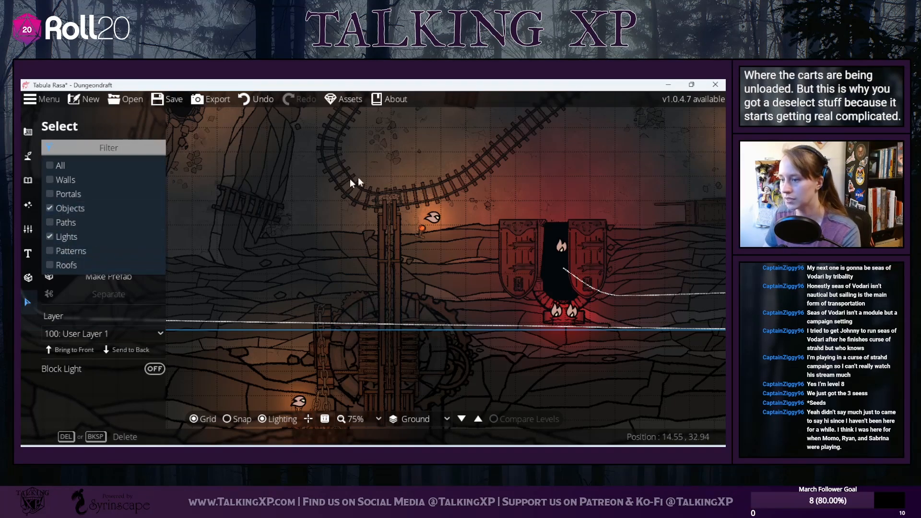
pyautogui.click(612, 185)
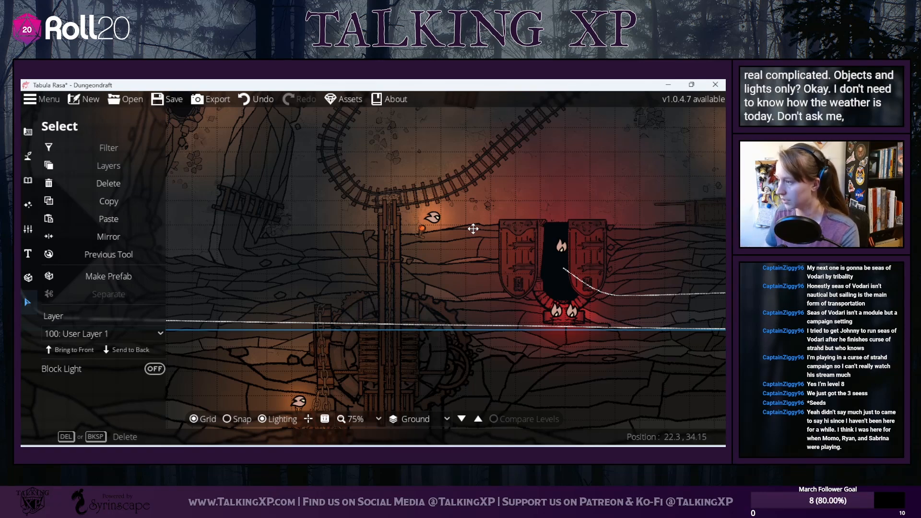
pyautogui.click(108, 183)
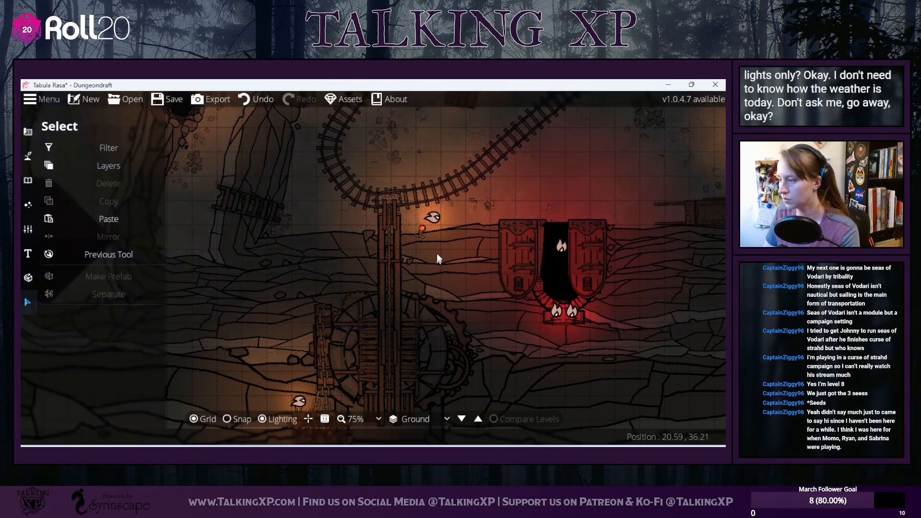
# Step: Rotate the torch east of the crane's beams, move it slightly down onto the rock wall, and place its orange light over the flame
pyautogui.moveTo(439, 217); pyautogui.dragTo(558, 172)
pyautogui.click(422, 229)
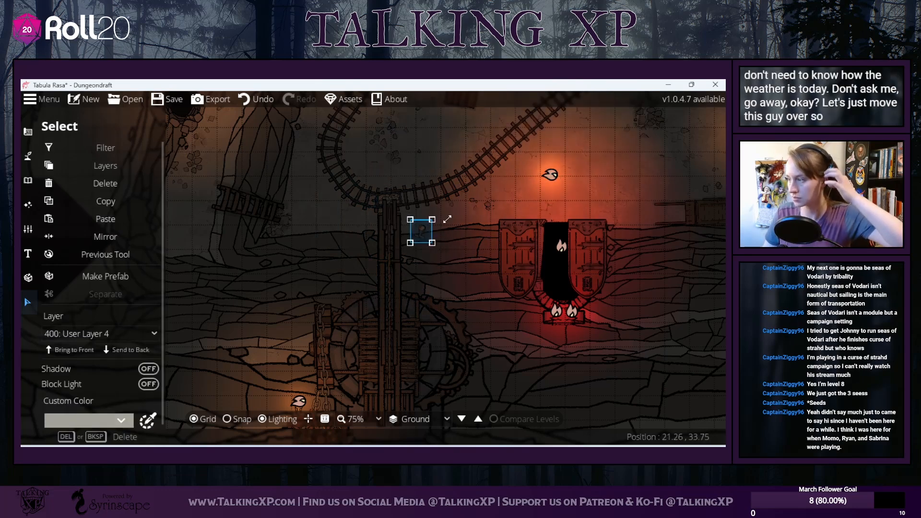
pyautogui.moveTo(449, 206); pyautogui.dragTo(445, 202)
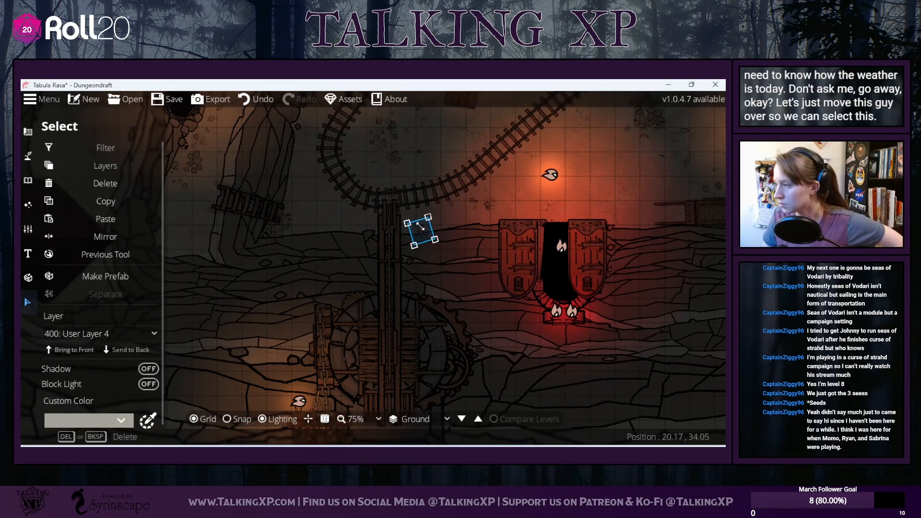
pyautogui.click(489, 244)
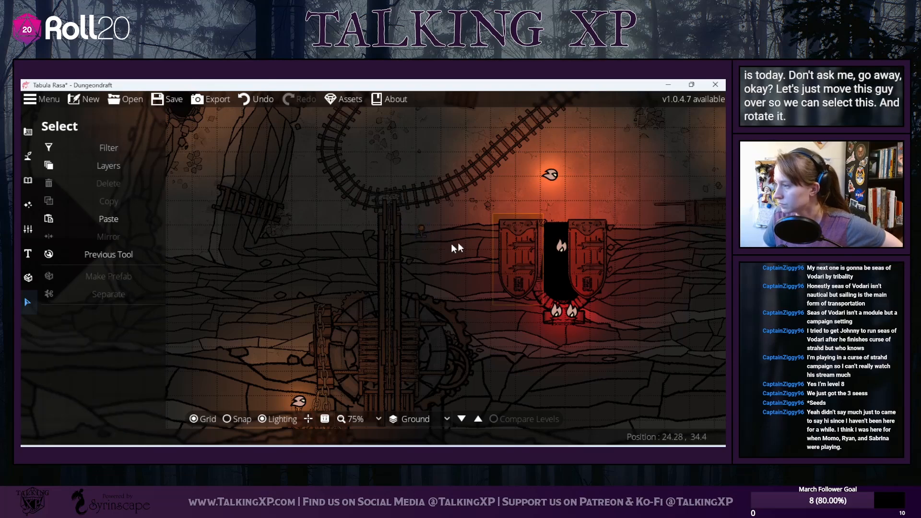
pyautogui.moveTo(424, 231); pyautogui.dragTo(428, 251)
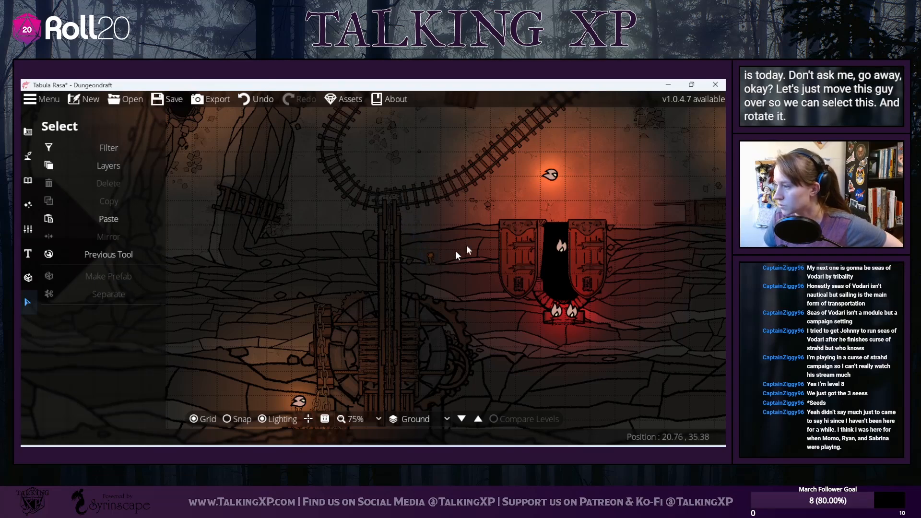
pyautogui.moveTo(547, 176); pyautogui.dragTo(428, 258)
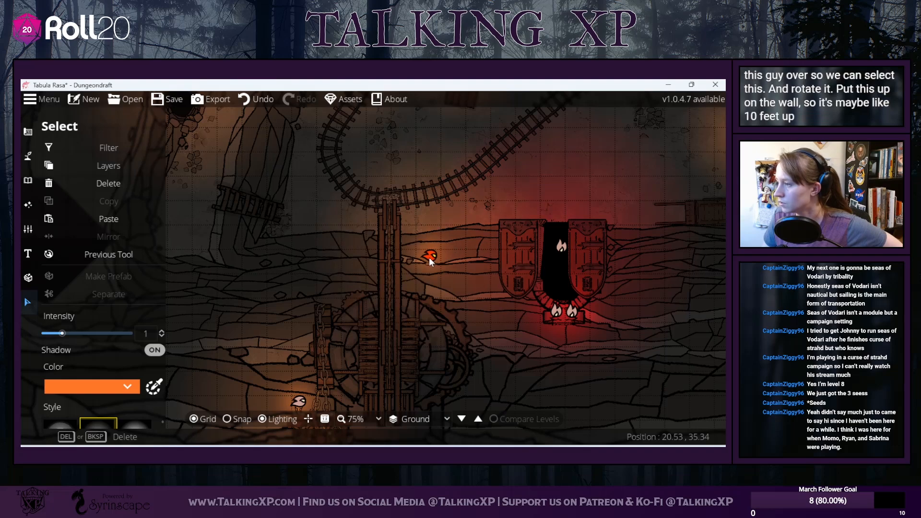
pyautogui.click(546, 170)
pyautogui.scroll(-5, 344, 376)
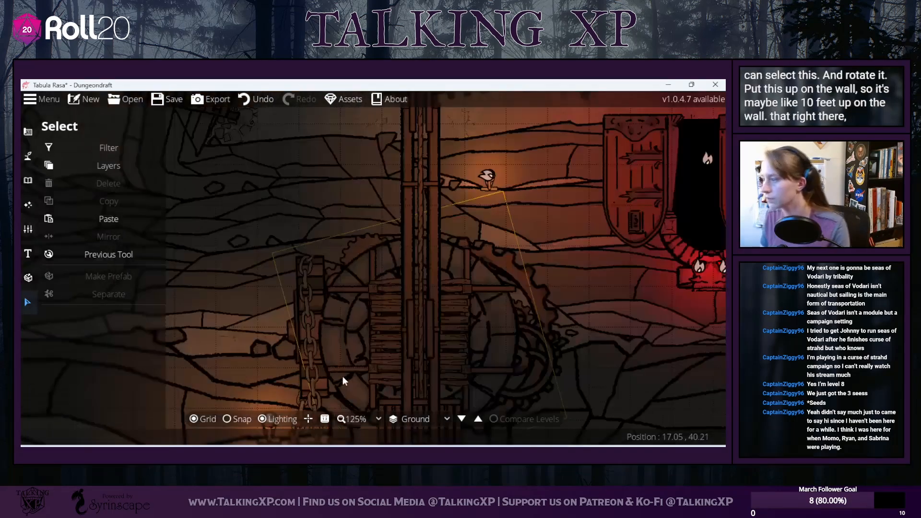
# Step: Examine the lit map without the light markers, checking the cave walls and empty areas around the edges
pyautogui.moveTo(535, 320); pyautogui.dragTo(724, 292)
pyautogui.moveTo(476, 258); pyautogui.dragTo(525, 246)
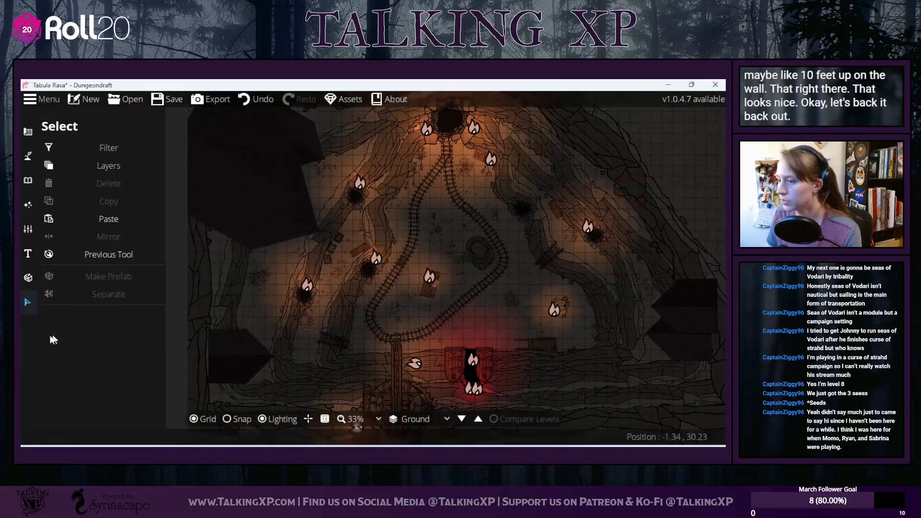
pyautogui.click(34, 284)
pyautogui.moveTo(486, 321); pyautogui.dragTo(422, 321)
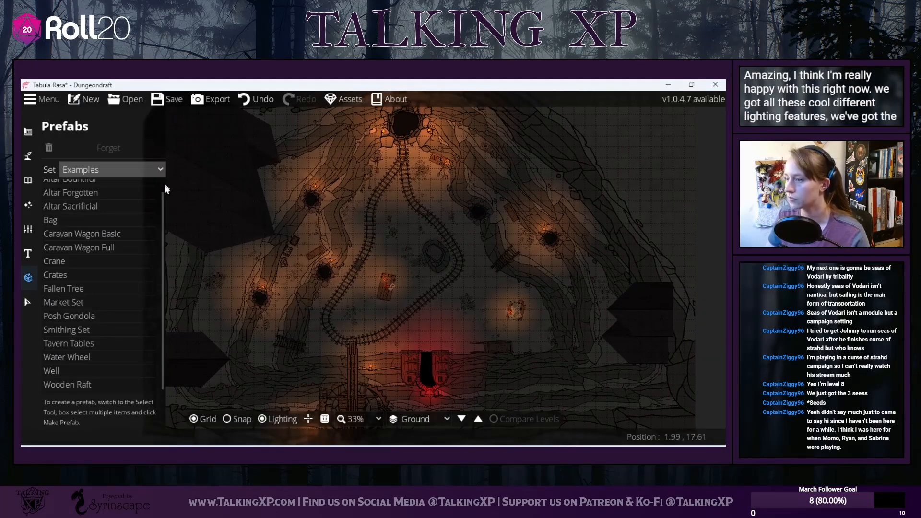
pyautogui.moveTo(405, 167); pyautogui.dragTo(405, 196)
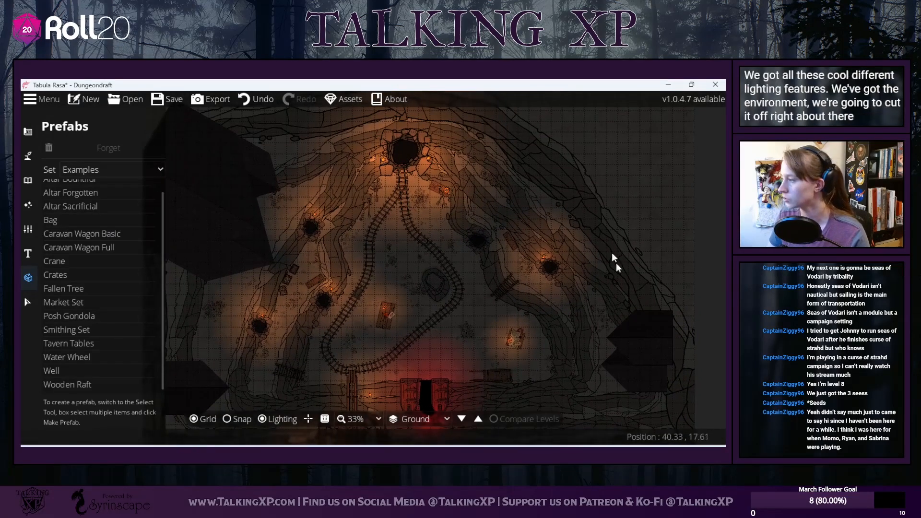
pyautogui.moveTo(608, 247); pyautogui.dragTo(589, 238)
pyautogui.moveTo(611, 372); pyautogui.dragTo(635, 347)
pyautogui.moveTo(582, 138); pyautogui.dragTo(617, 231)
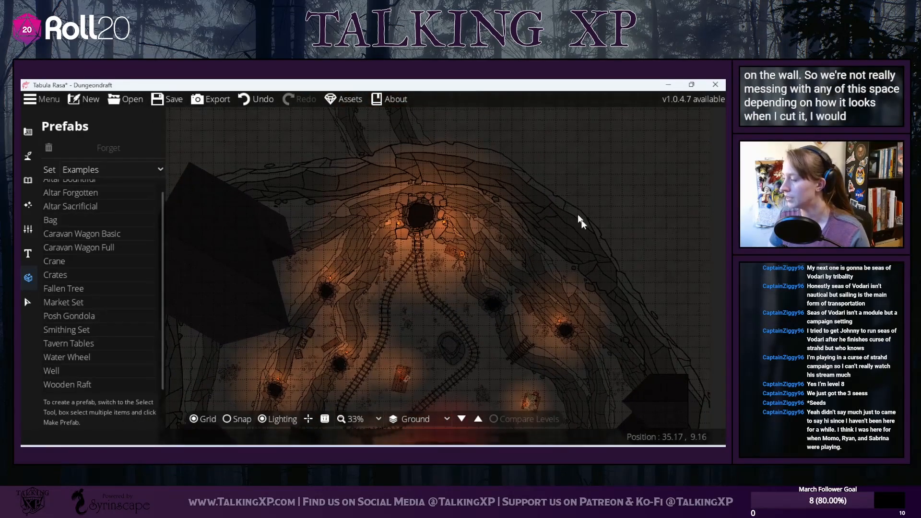
# Step: Draw a rock path with the Path Tool along the outer edge of the northeast cave wall, down to the map's east edge
pyautogui.click(28, 155)
pyautogui.click(72, 207)
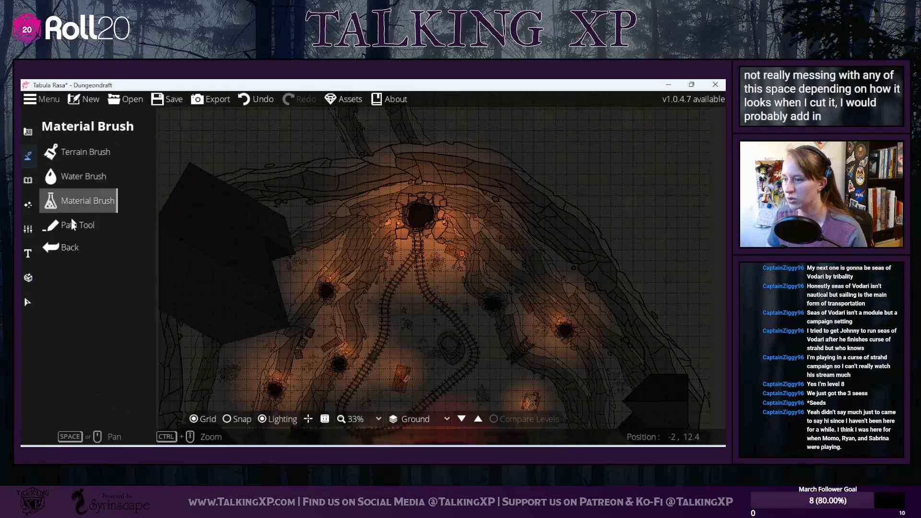
pyautogui.click(72, 223)
pyautogui.moveTo(417, 135)
pyautogui.mouseDown()
pyautogui.moveTo(189, 85)
pyautogui.moveTo(183, 98)
pyautogui.mouseUp()
pyautogui.moveTo(284, 144); pyautogui.dragTo(439, 230)
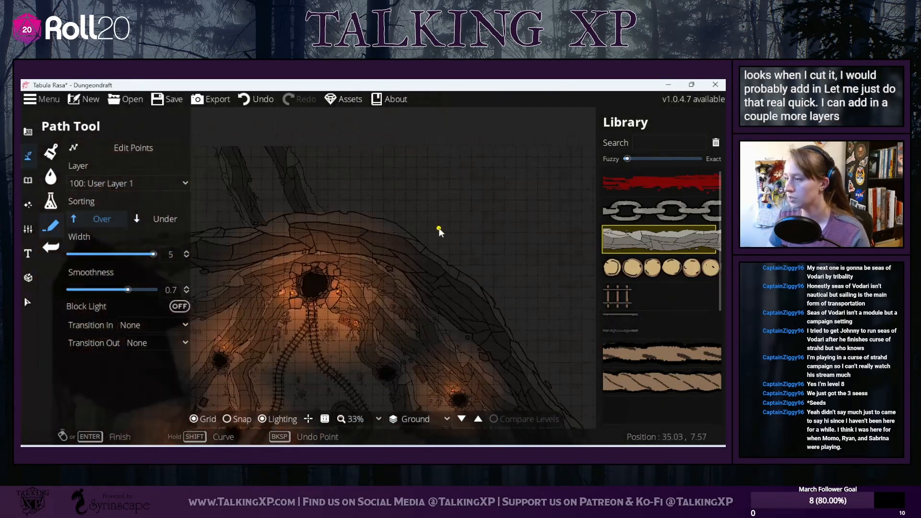
pyautogui.click(322, 118)
pyautogui.moveTo(530, 272); pyautogui.dragTo(374, 142)
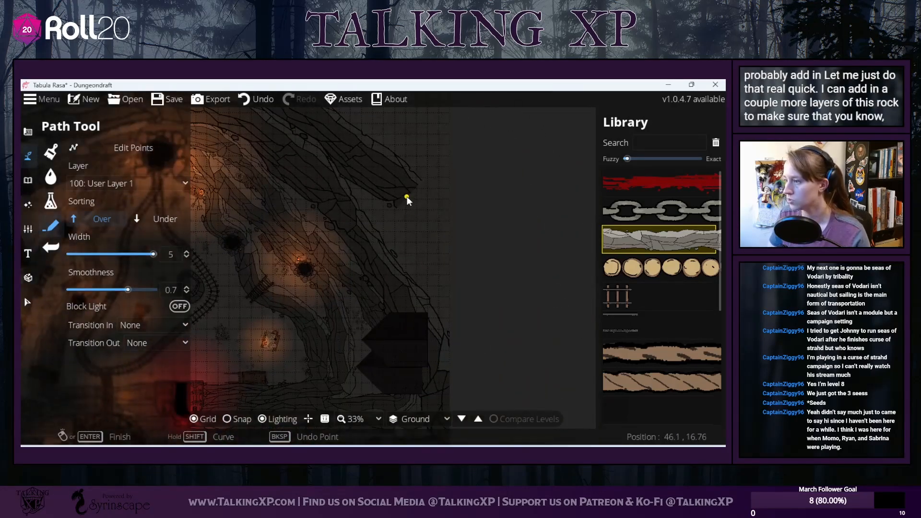
pyautogui.click(410, 201)
pyautogui.click(448, 302)
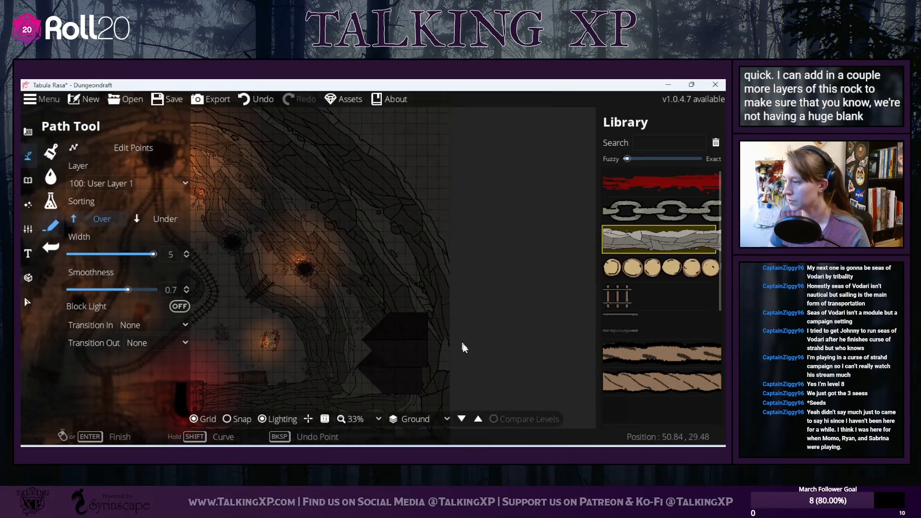
# Step: Add another rock path farther out in the map's northeast corner to fill the remaining blank space
pyautogui.moveTo(388, 107); pyautogui.dragTo(465, 251)
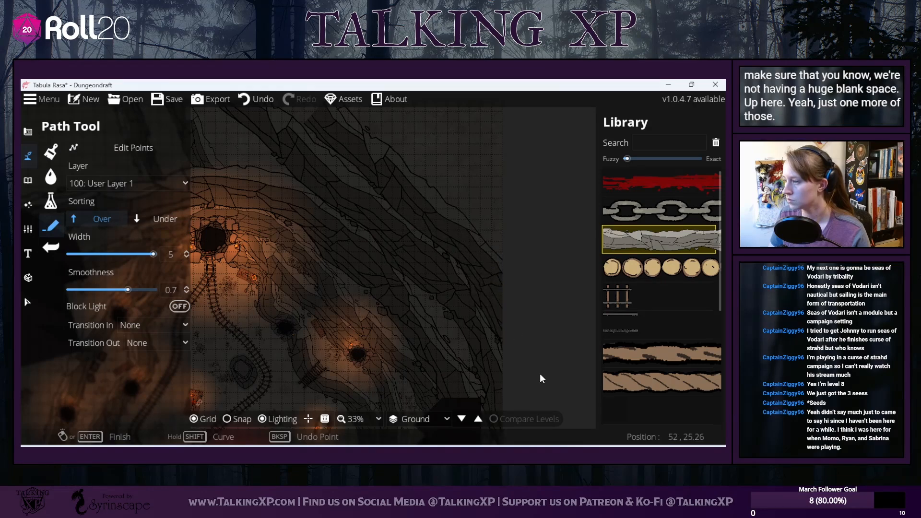
pyautogui.moveTo(362, 244); pyautogui.dragTo(489, 199)
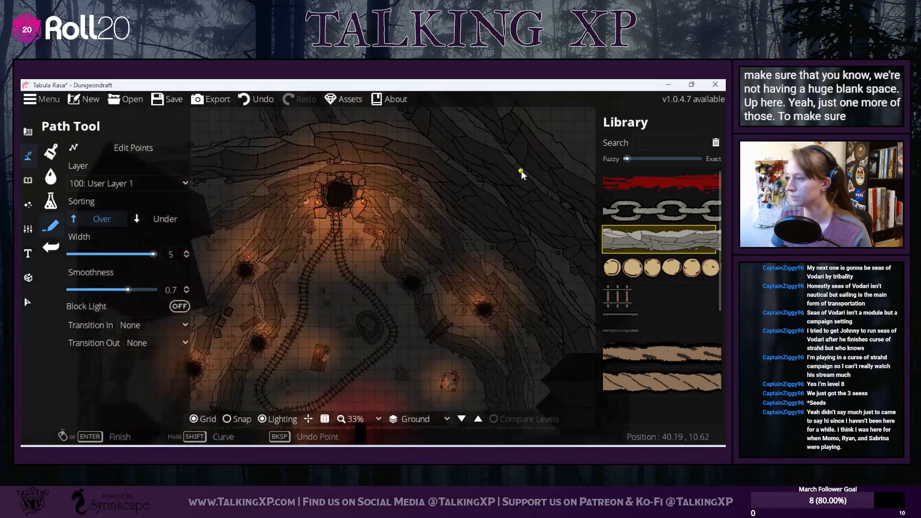
pyautogui.moveTo(439, 239); pyautogui.dragTo(470, 195)
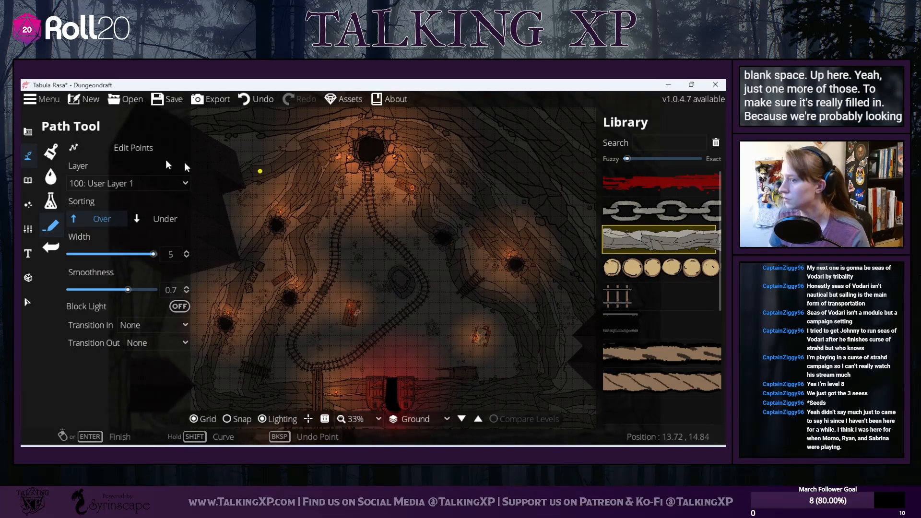
# Step: Switch from the Path Tool to the wall tools so the map shows without the path cursor or light markers
pyautogui.click(28, 132)
pyautogui.click(50, 100)
pyautogui.click(140, 141)
pyautogui.click(27, 302)
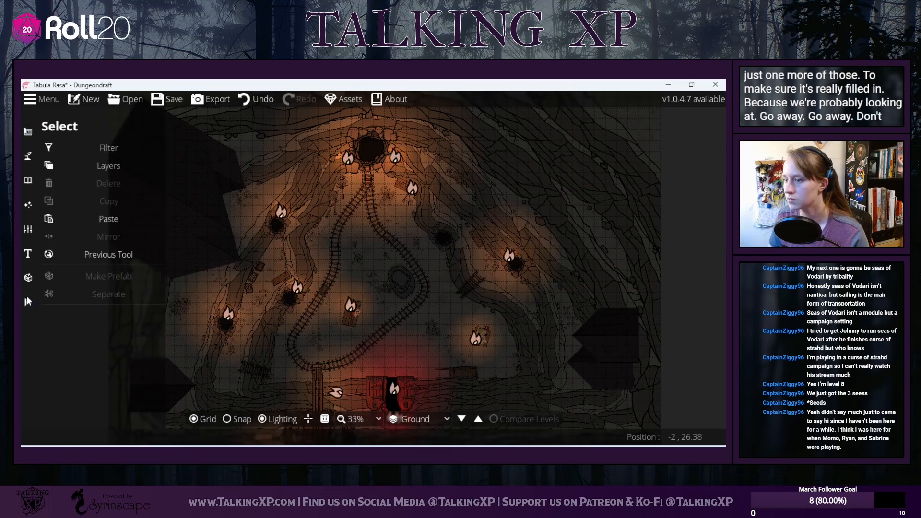
pyautogui.click(33, 136)
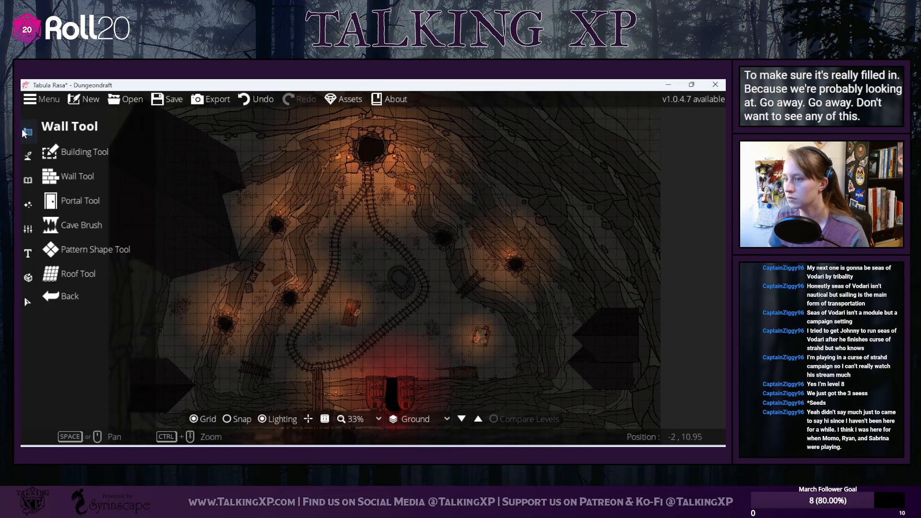
# Step: Examine the finished map from the northern mine entrance down to the crane and red-lit gate, considering where to crop it
pyautogui.moveTo(310, 169); pyautogui.dragTo(324, 154)
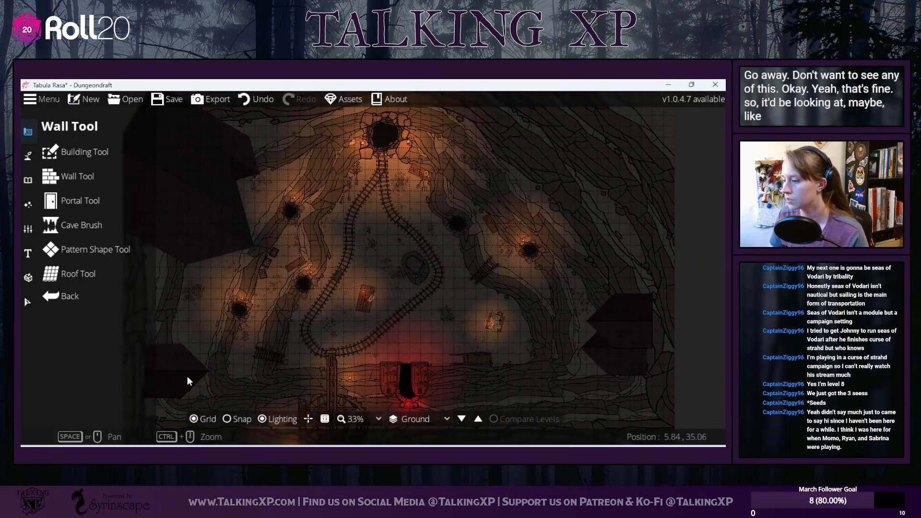
pyautogui.moveTo(308, 388); pyautogui.dragTo(307, 371)
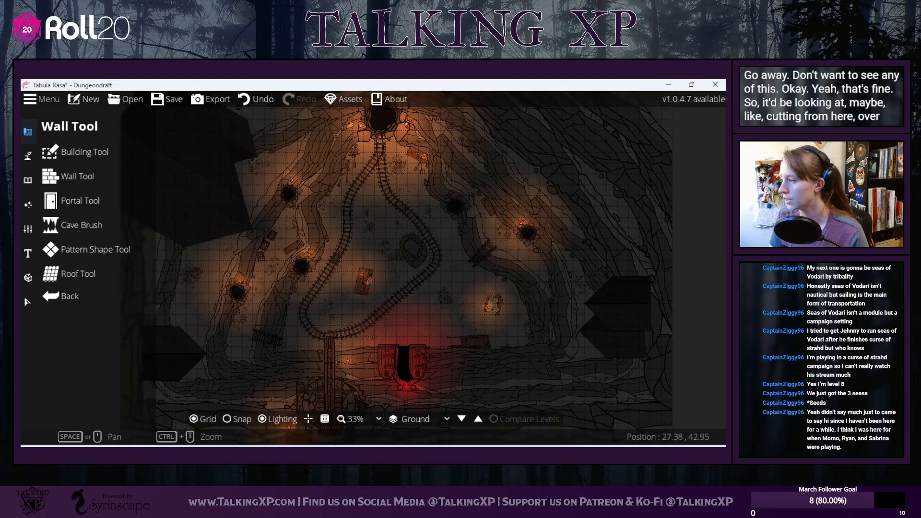
pyautogui.scroll(3, 627, 269)
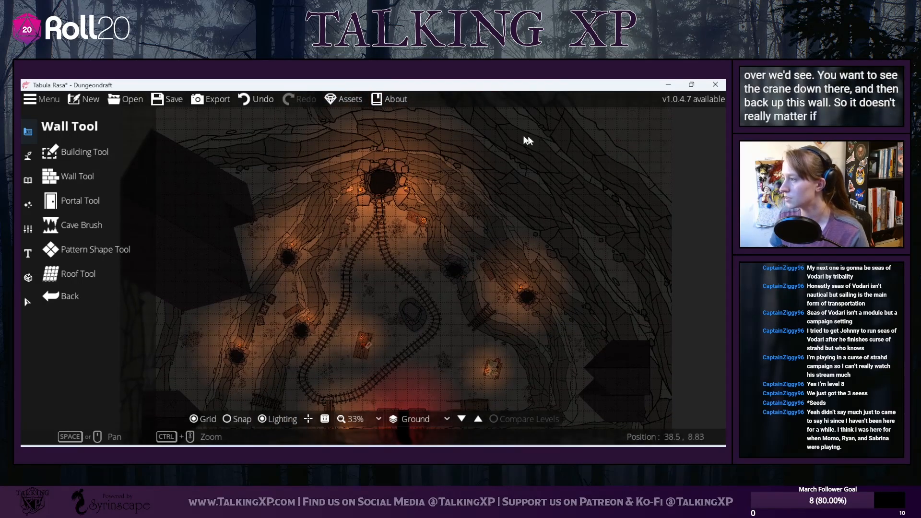
pyautogui.scroll(-3, 307, 149)
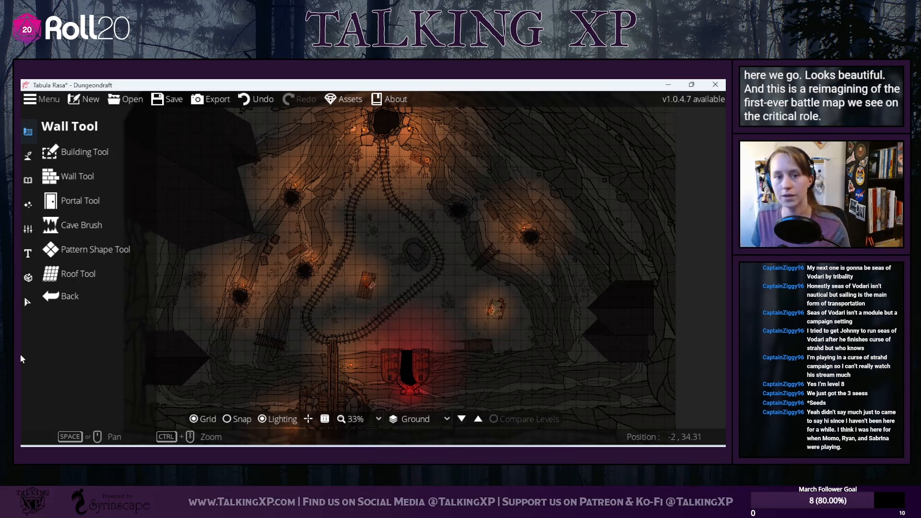
pyautogui.click(80, 201)
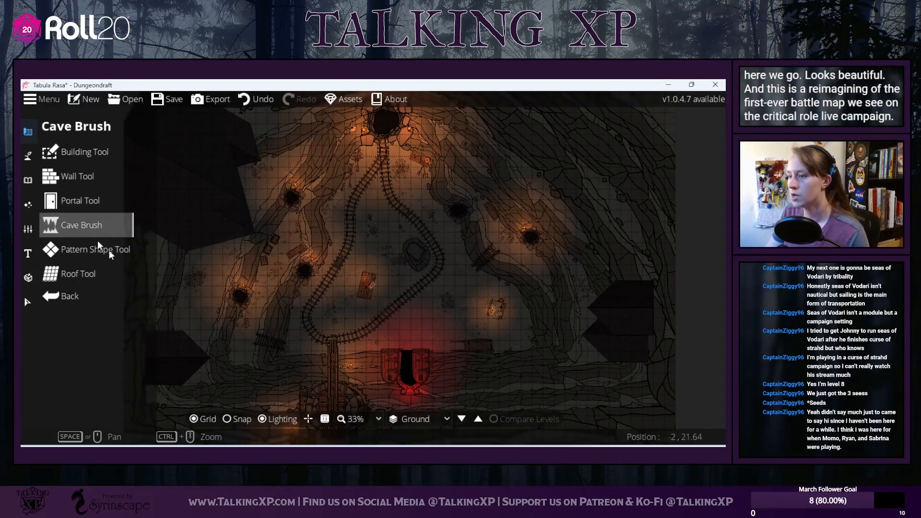
pyautogui.moveTo(388, 298); pyautogui.dragTo(431, 315)
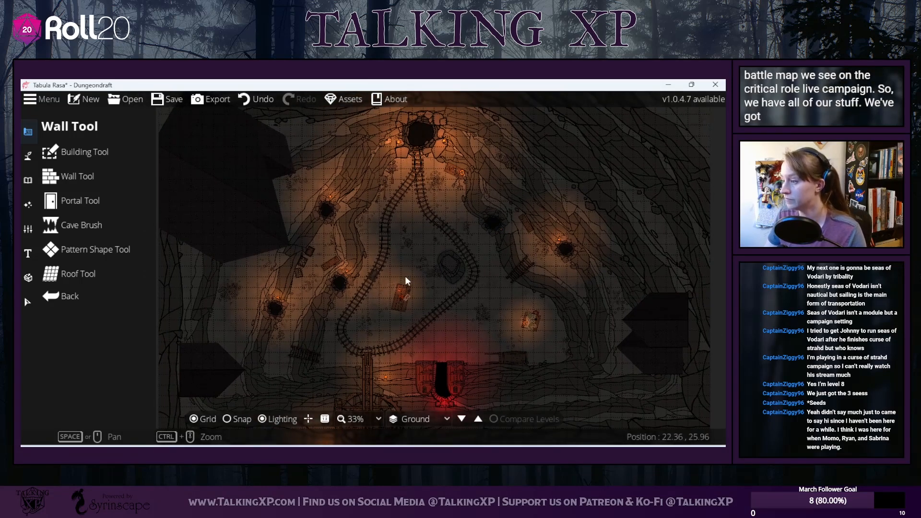
pyautogui.moveTo(403, 328); pyautogui.dragTo(408, 305)
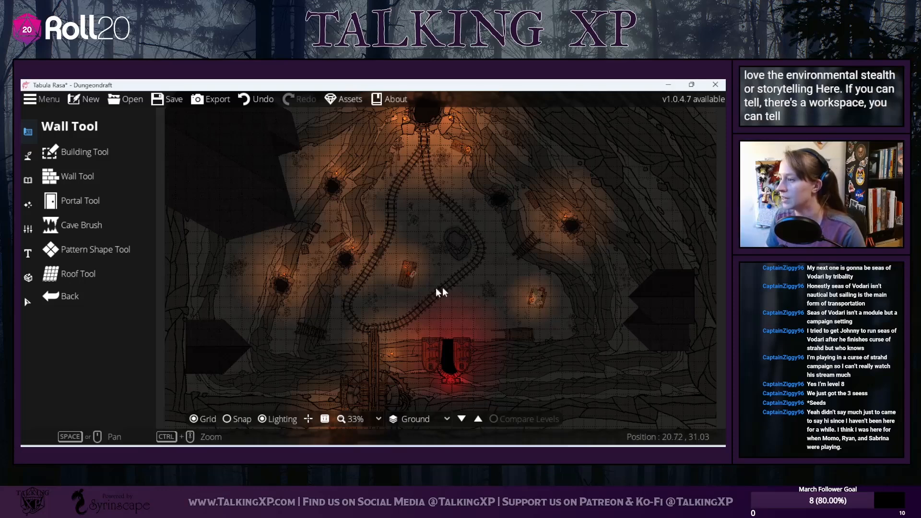
pyautogui.moveTo(464, 287); pyautogui.dragTo(453, 316)
pyautogui.moveTo(447, 241); pyautogui.dragTo(417, 381)
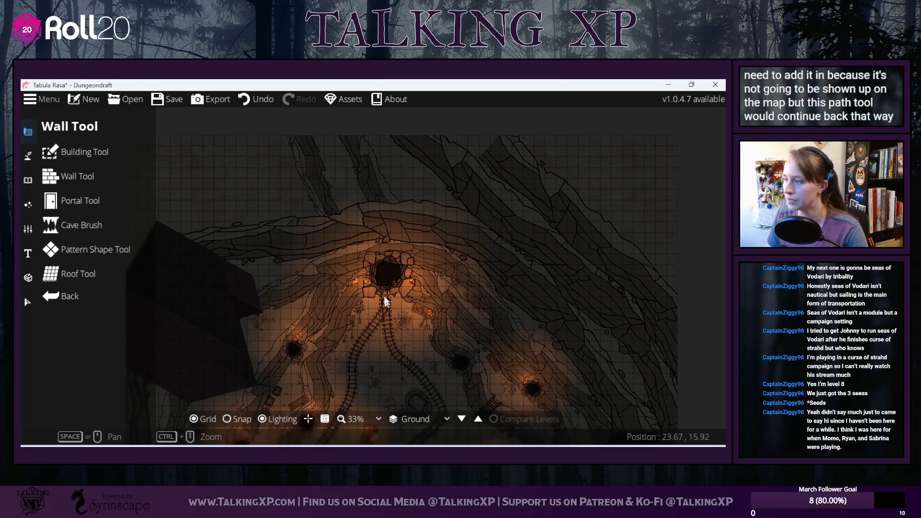
pyautogui.moveTo(363, 251); pyautogui.dragTo(315, 134)
pyautogui.moveTo(426, 295); pyautogui.dragTo(427, 248)
pyautogui.moveTo(427, 367); pyautogui.dragTo(496, 376)
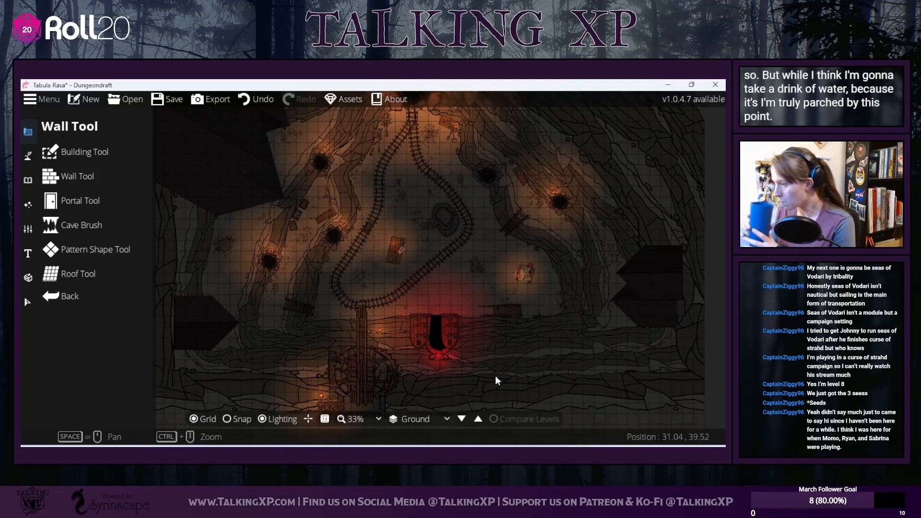
# Step: Copy the orange light beside the crane track and place the copy at the unlit dark opening northeast of the rail loop
pyautogui.click(28, 205)
pyautogui.click(84, 176)
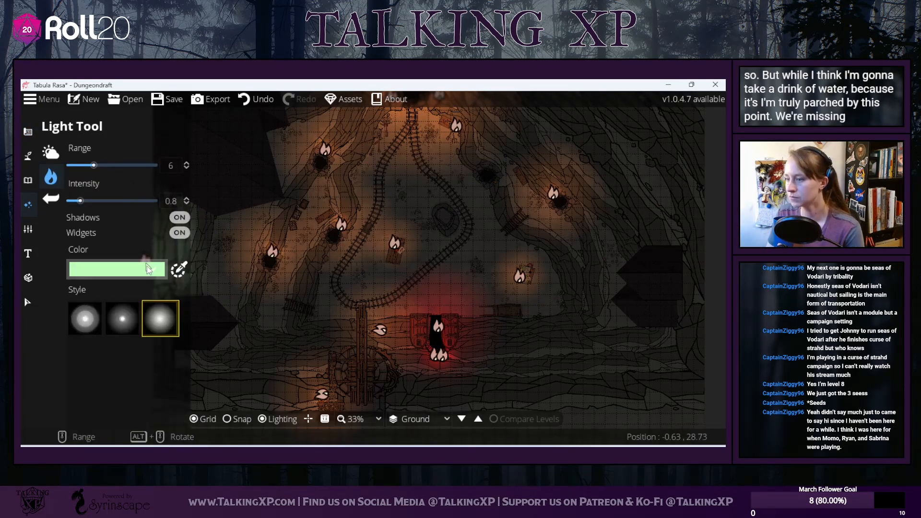
pyautogui.click(27, 303)
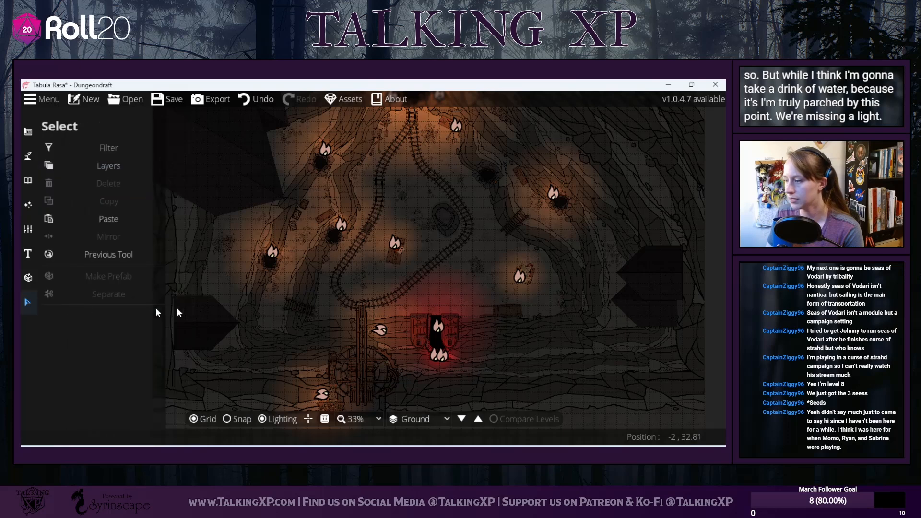
pyautogui.click(379, 331)
pyautogui.click(110, 200)
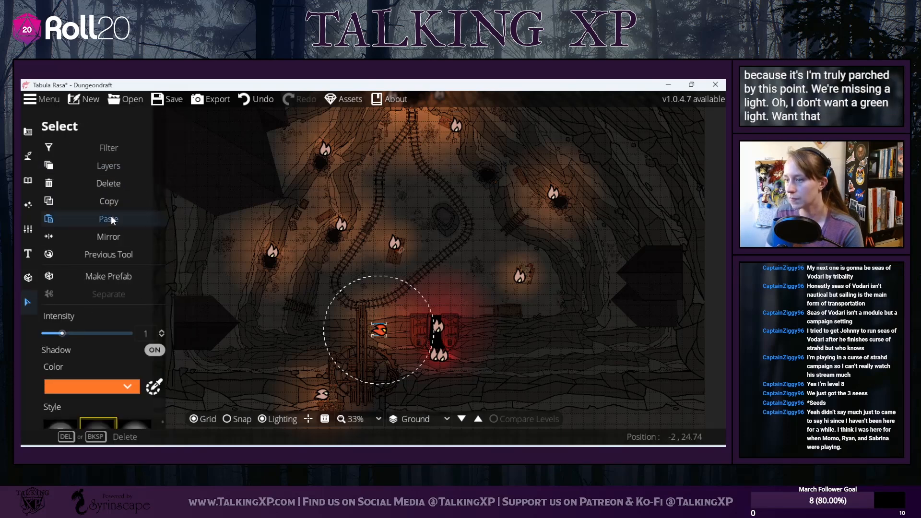
pyautogui.click(111, 217)
pyautogui.click(656, 372)
pyautogui.moveTo(373, 269); pyautogui.dragTo(494, 184)
pyautogui.click(486, 240)
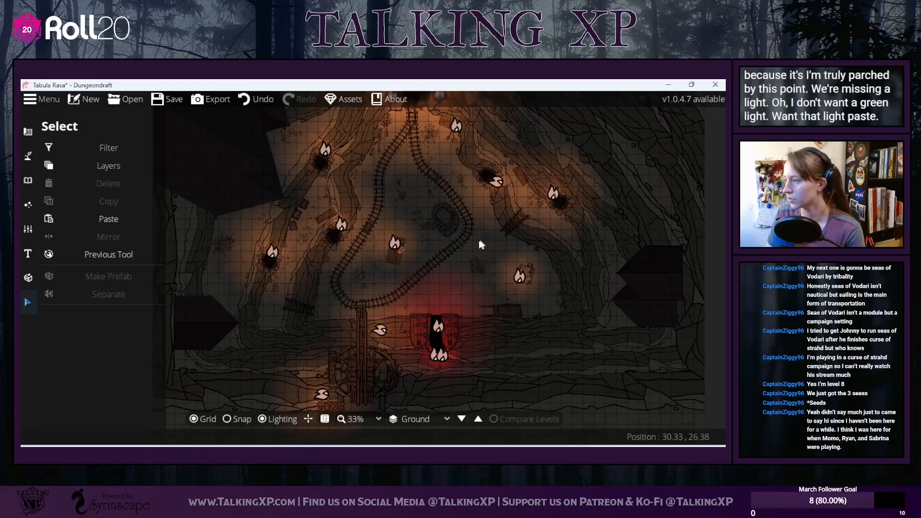
pyautogui.click(28, 276)
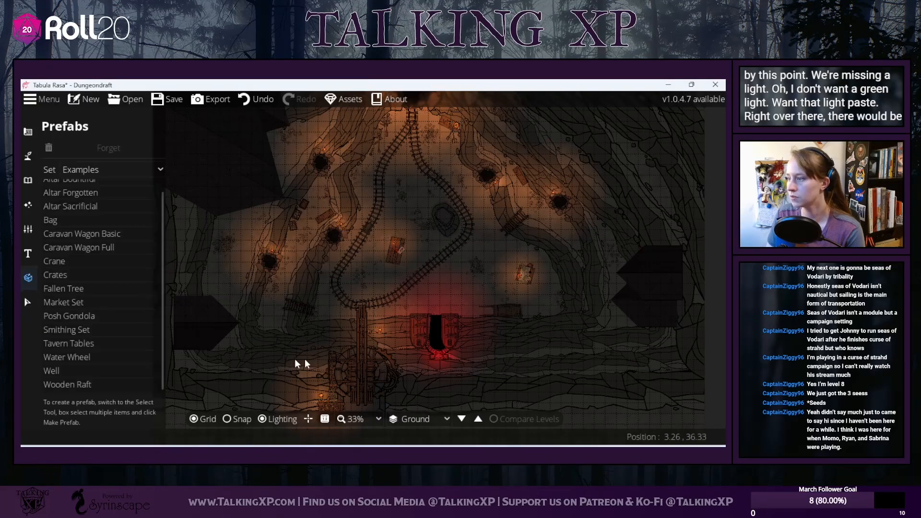
pyautogui.moveTo(439, 286); pyautogui.dragTo(465, 301)
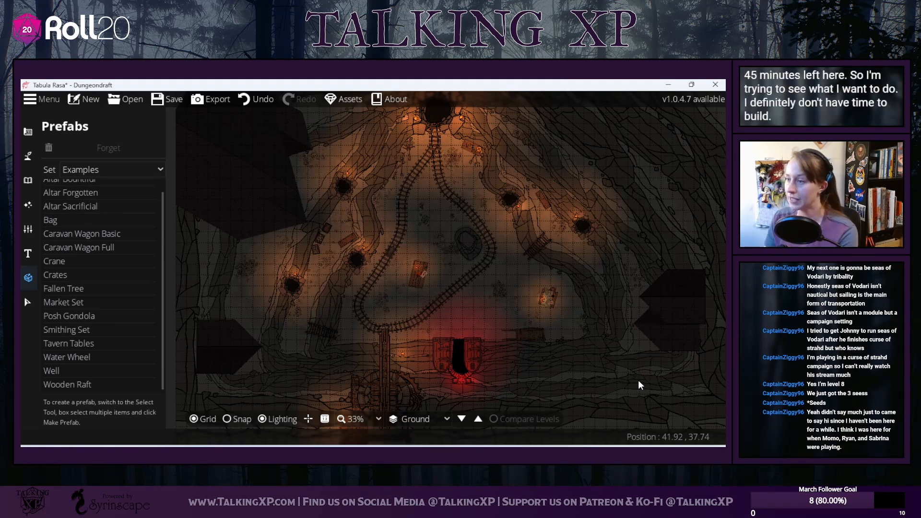
# Step: Save the mine map in the Documents folder as CR Maps
pyautogui.click(168, 99)
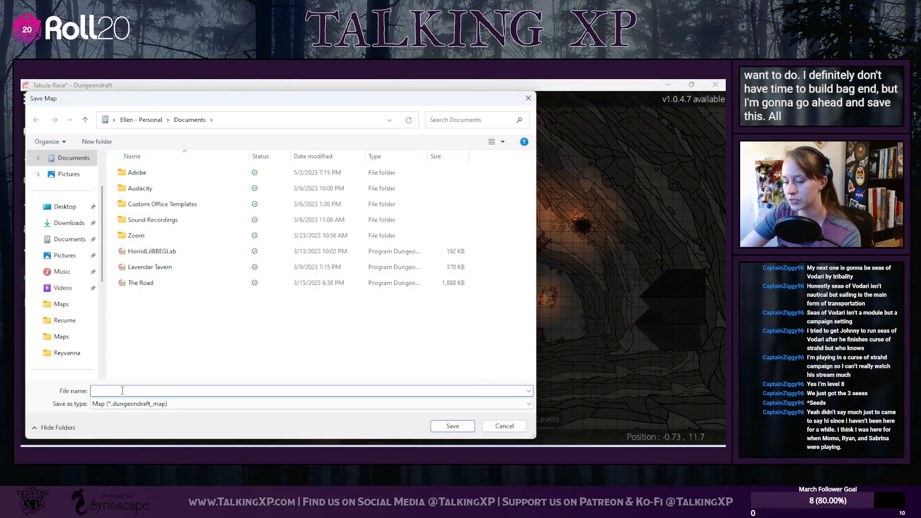
pyautogui.write('CR Maps')
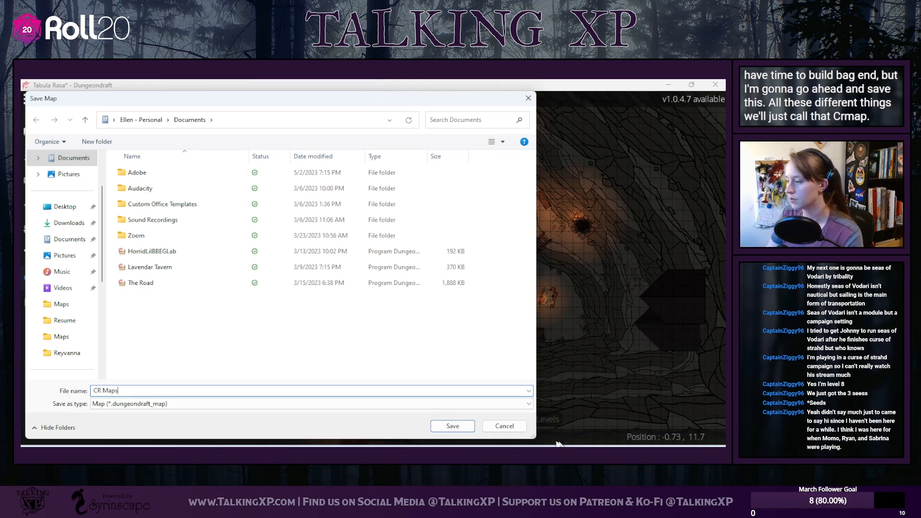
pyautogui.click(459, 427)
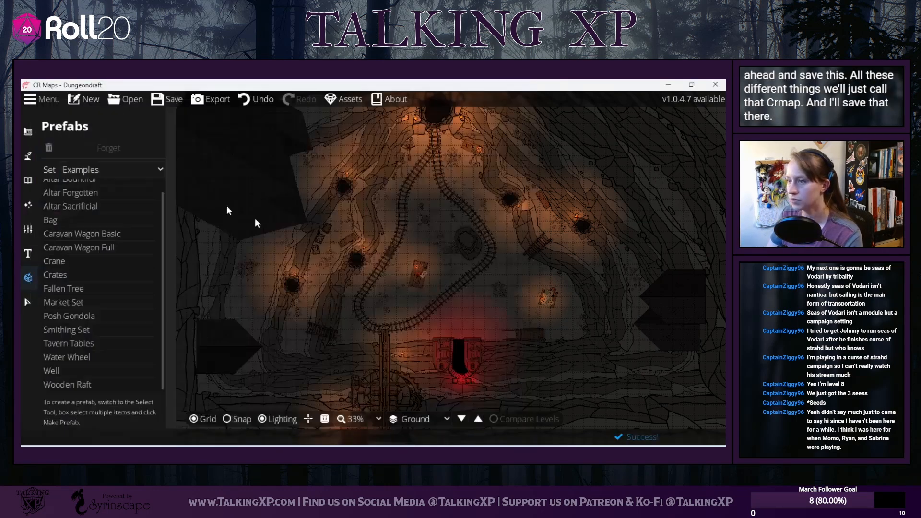
# Step: Create a new blank map 50 tiles wide and 50 tiles high, without the Map Wizard
pyautogui.click(96, 102)
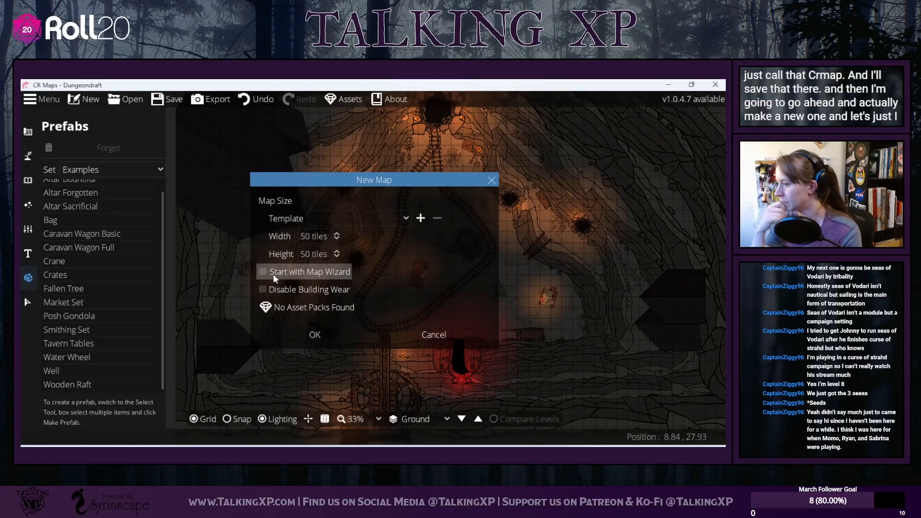
pyautogui.click(318, 334)
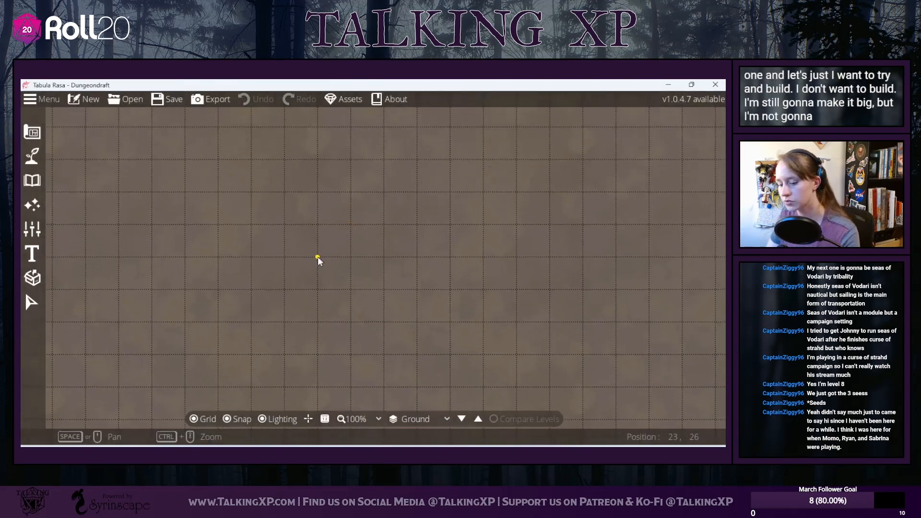
pyautogui.scroll(-1, 309, 259)
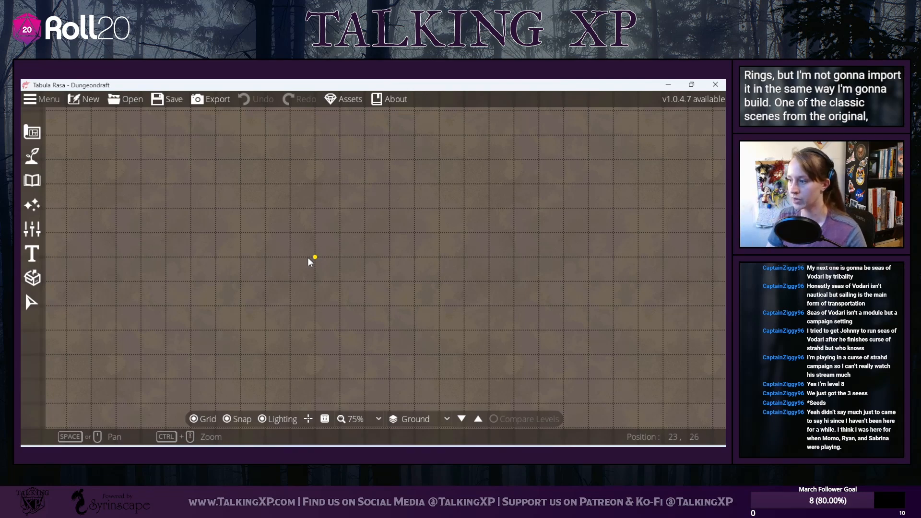
pyautogui.scroll(-1, 308, 258)
pyautogui.scroll(1, 308, 258)
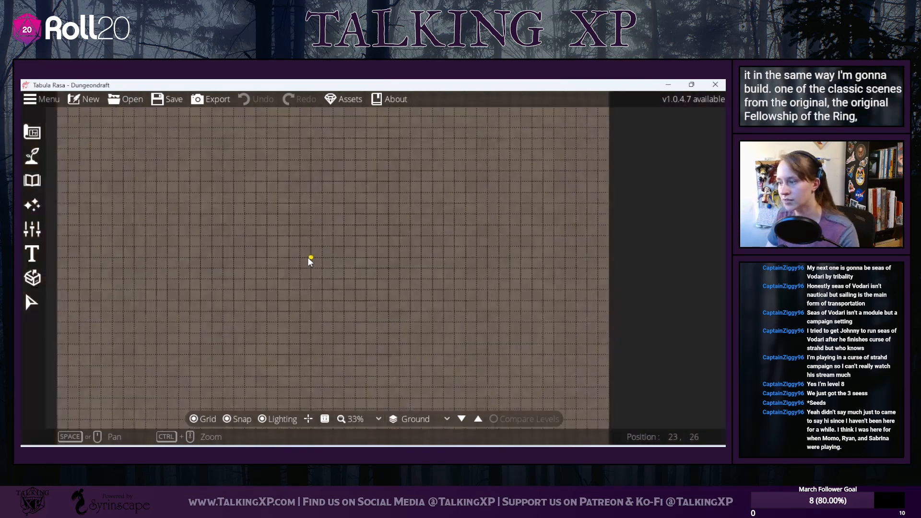
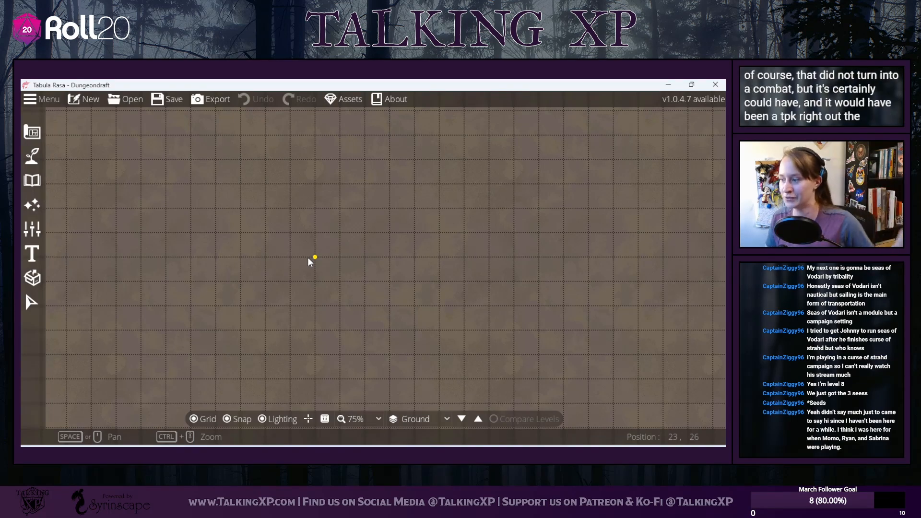
pyautogui.scroll(-1, 336, 320)
pyautogui.scroll(1, 308, 284)
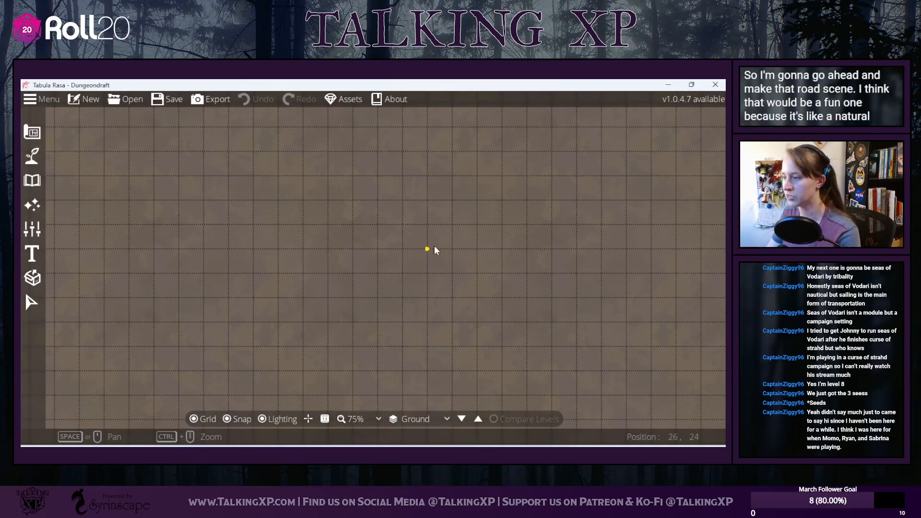
pyautogui.scroll(-2, 434, 246)
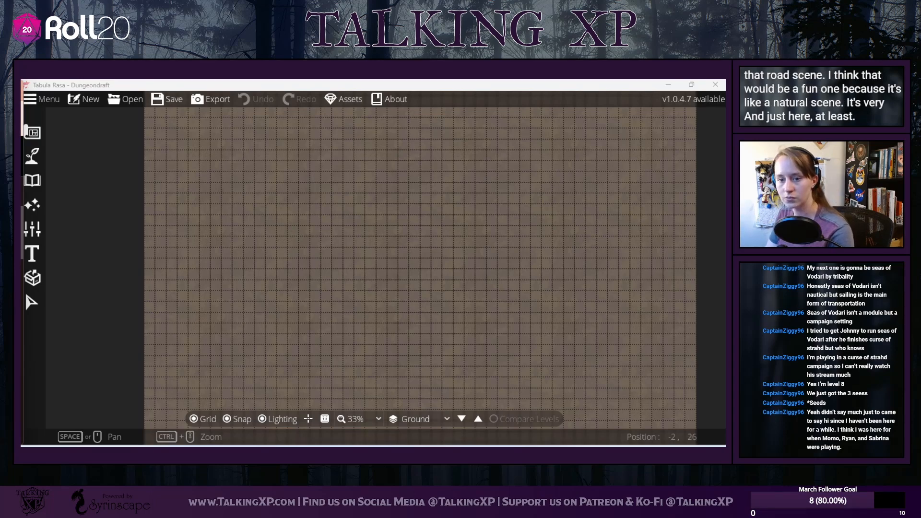
pyautogui.moveTo(385, 298); pyautogui.dragTo(330, 285)
pyautogui.scroll(-1, 330, 286)
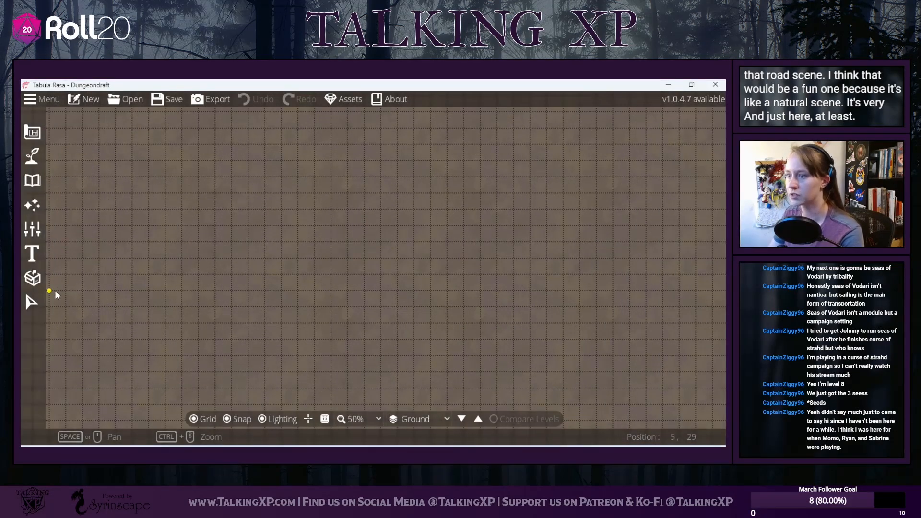
pyautogui.click(32, 181)
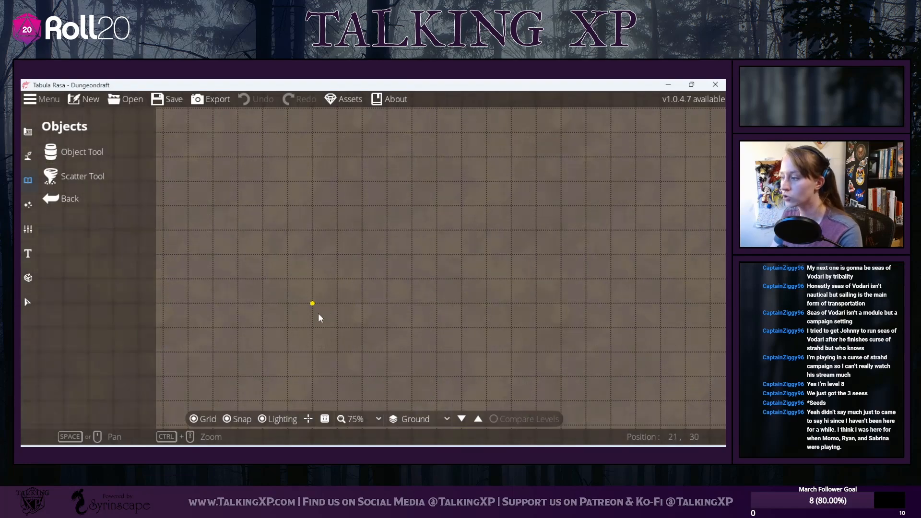
pyautogui.scroll(-3, 318, 313)
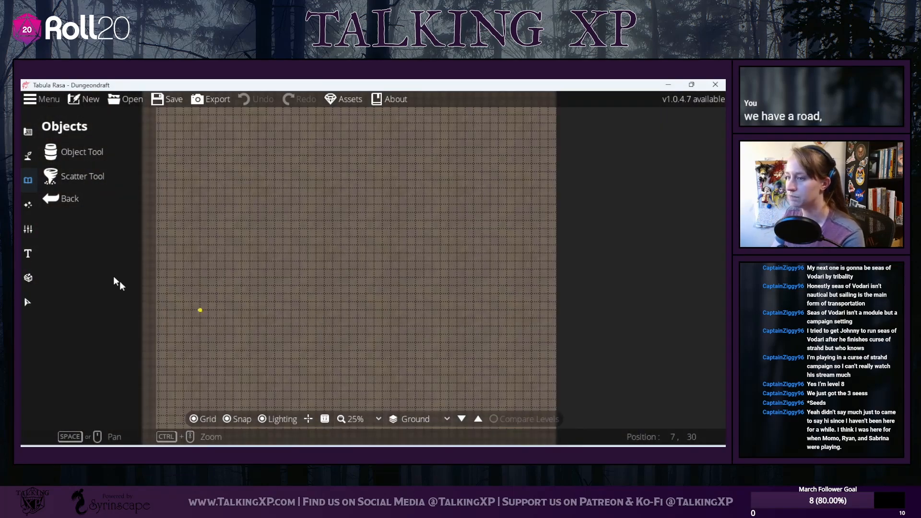
pyautogui.click(28, 157)
pyautogui.click(70, 150)
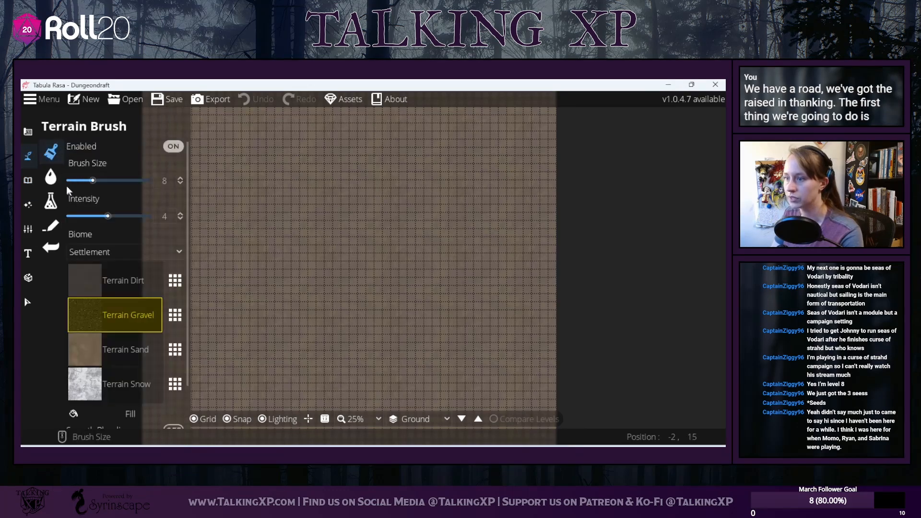
pyautogui.click(29, 131)
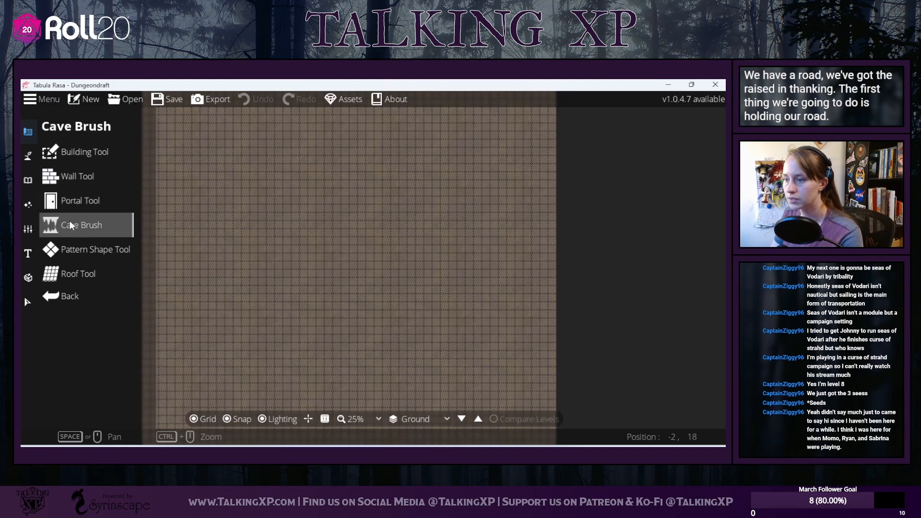
pyautogui.click(32, 154)
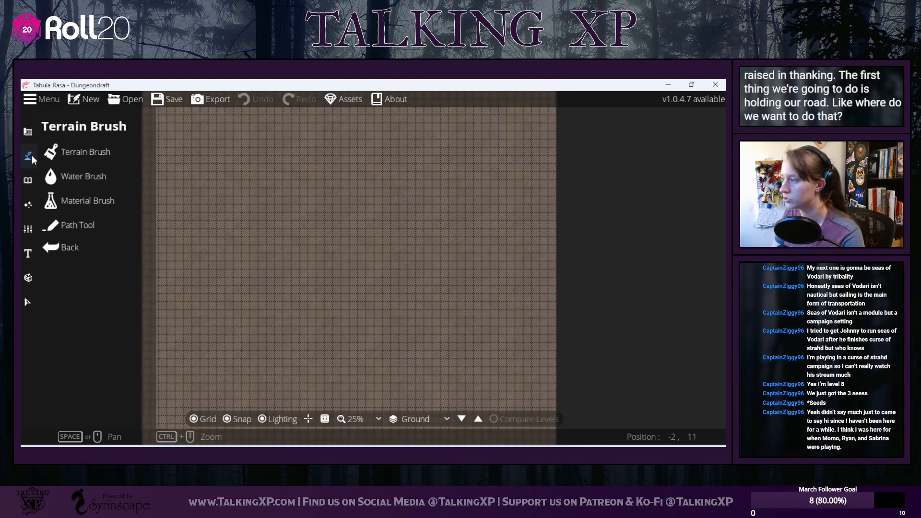
pyautogui.click(61, 180)
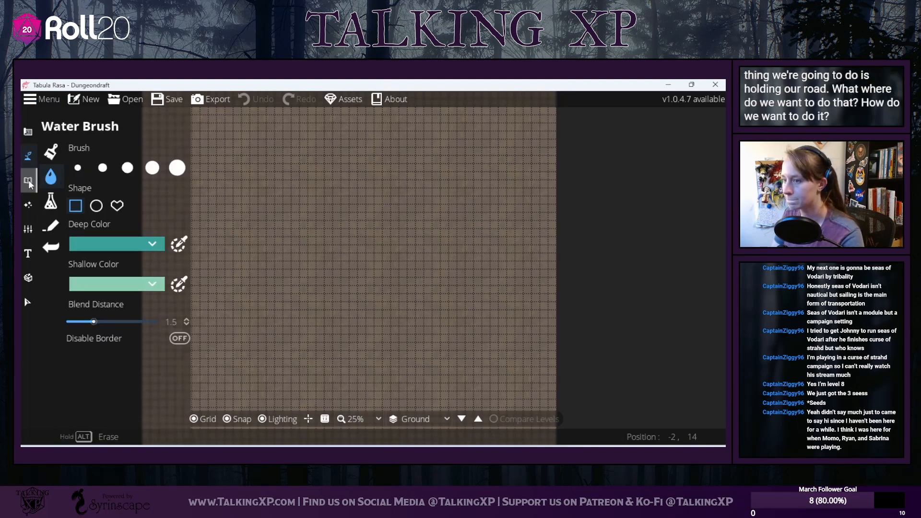
# Step: Search the Object Tool's library for "tree" and choose the clumped green tree with visible brown branches at the end of the results
pyautogui.click(27, 180)
pyautogui.click(58, 157)
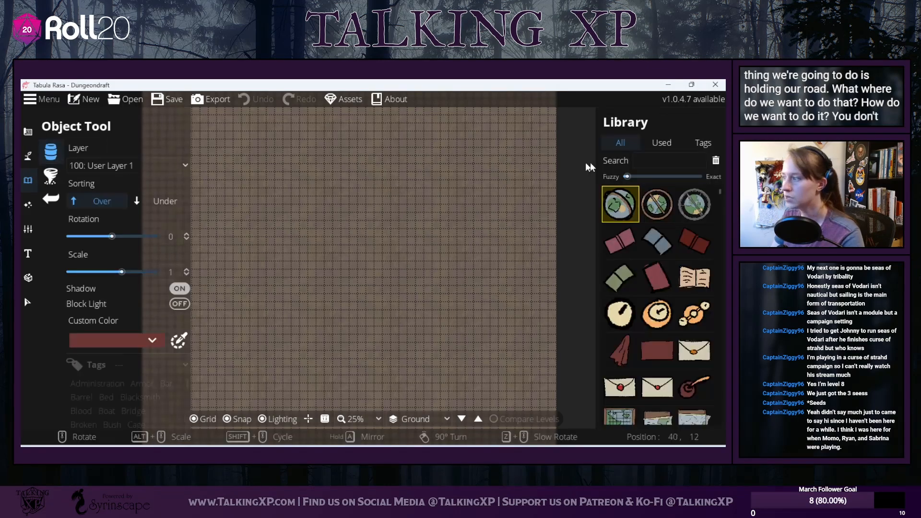
pyautogui.click(646, 159)
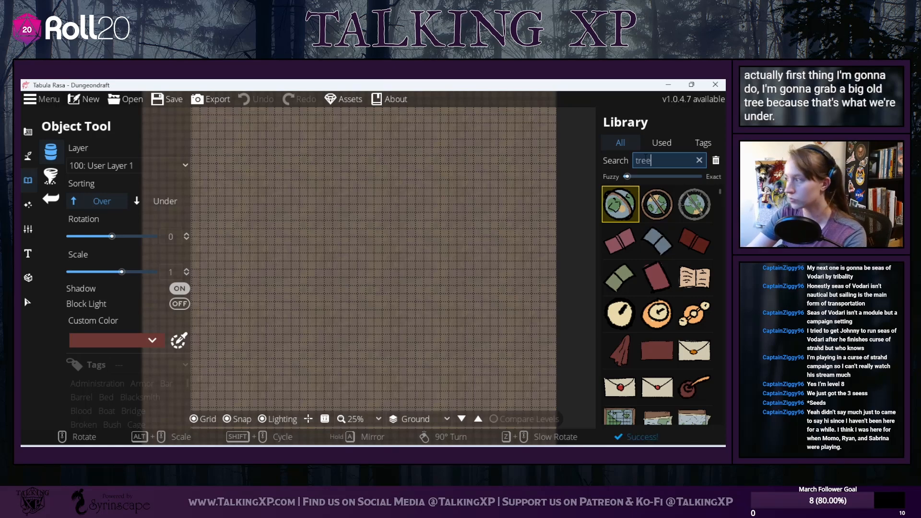
pyautogui.scroll(-5, 670, 298)
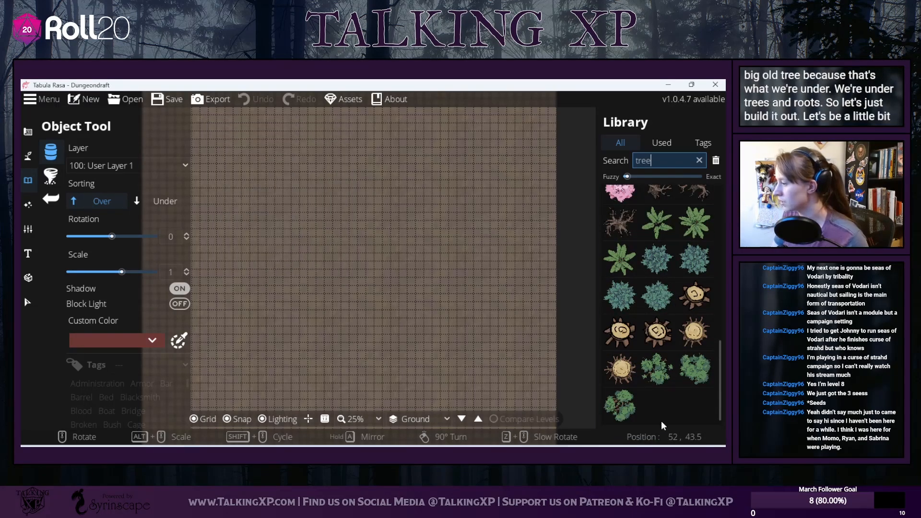
pyautogui.scroll(2, 649, 285)
pyautogui.scroll(-2, 649, 285)
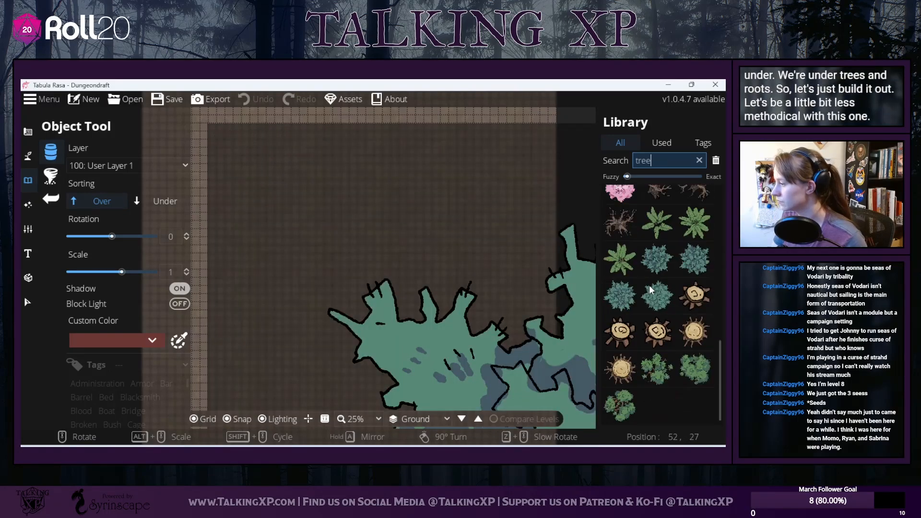
pyautogui.click(627, 409)
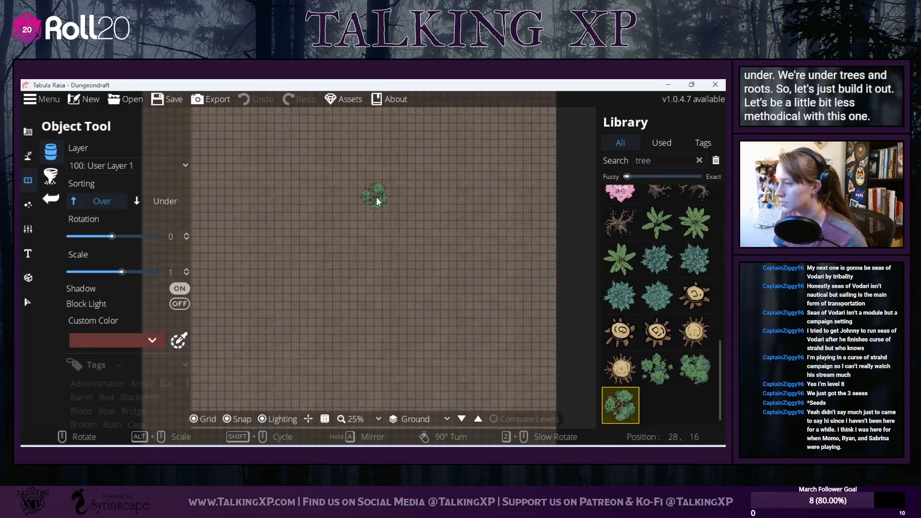
pyautogui.scroll(3, 650, 273)
pyautogui.scroll(5, 649, 273)
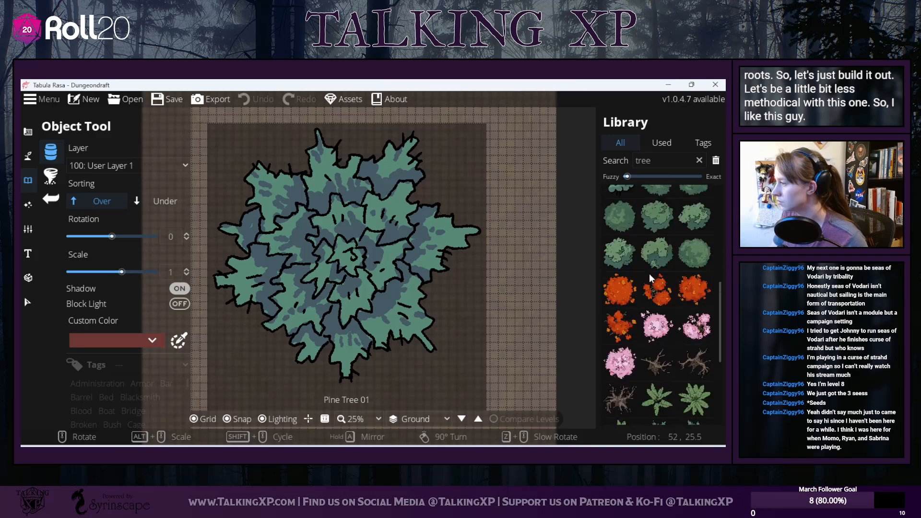
pyautogui.scroll(-6, 649, 274)
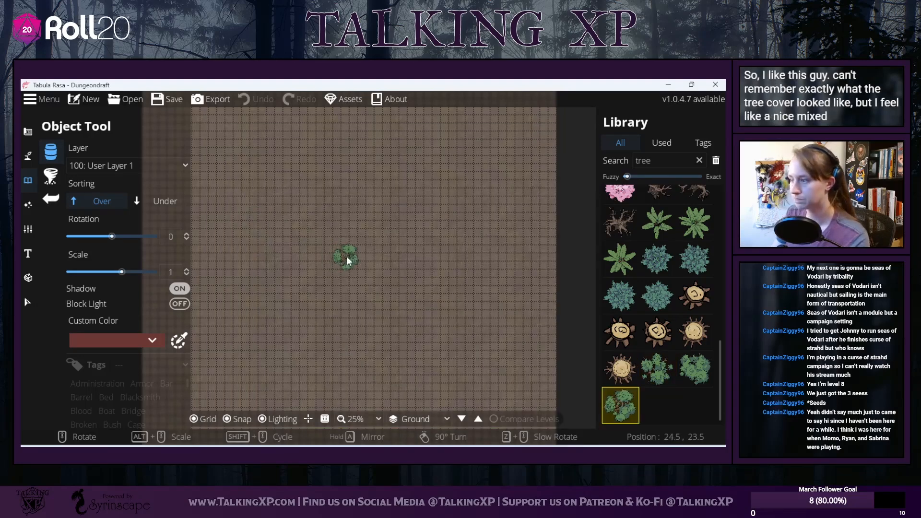
# Step: Place the chosen tree slightly east of the map's centre, at about 30.5, 23, with rotation 30 and scale 1.9
pyautogui.scroll(1, 355, 262)
pyautogui.scroll(1, 367, 262)
pyautogui.scroll(3, 367, 262)
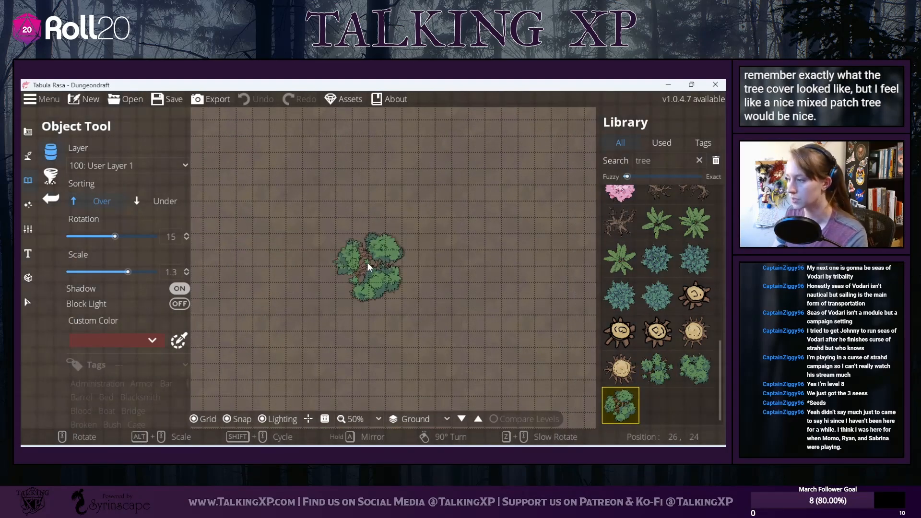
pyautogui.scroll(6, 368, 262)
pyautogui.scroll(1, 372, 264)
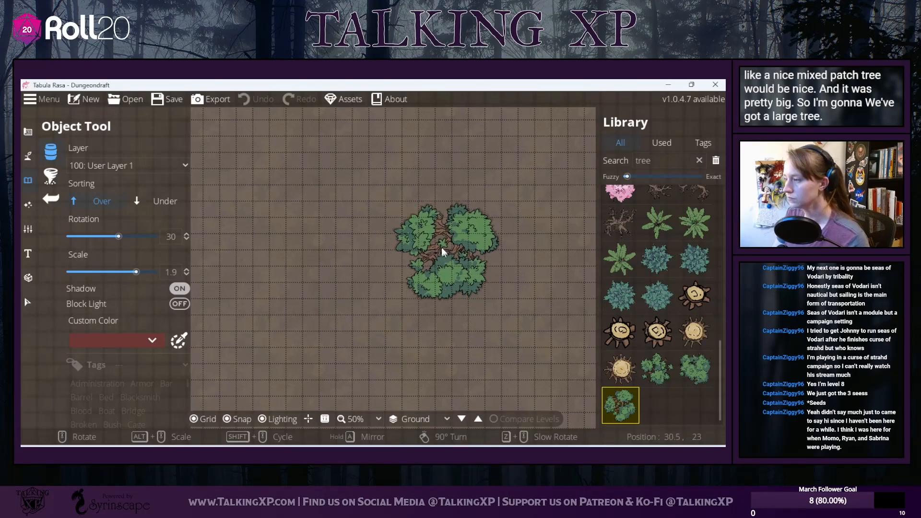
pyautogui.click(440, 251)
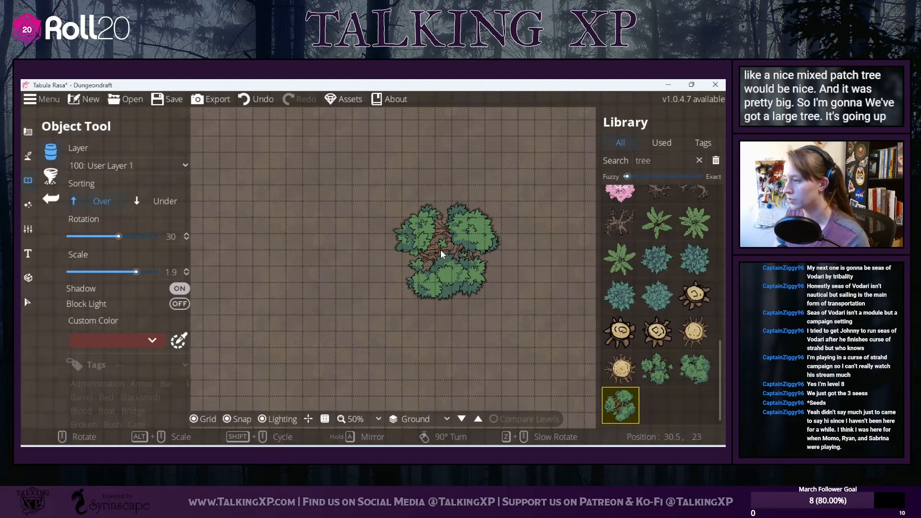
# Step: Search the object library for "root", choose the thick, curved mossy root before the potted plants, and set its sorting to Under
pyautogui.moveTo(660, 163); pyautogui.dragTo(610, 165)
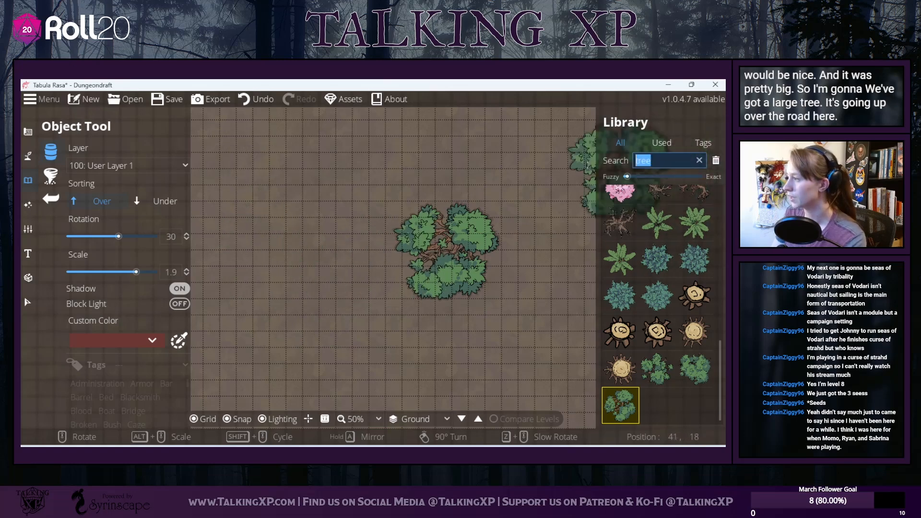
pyautogui.write('root')
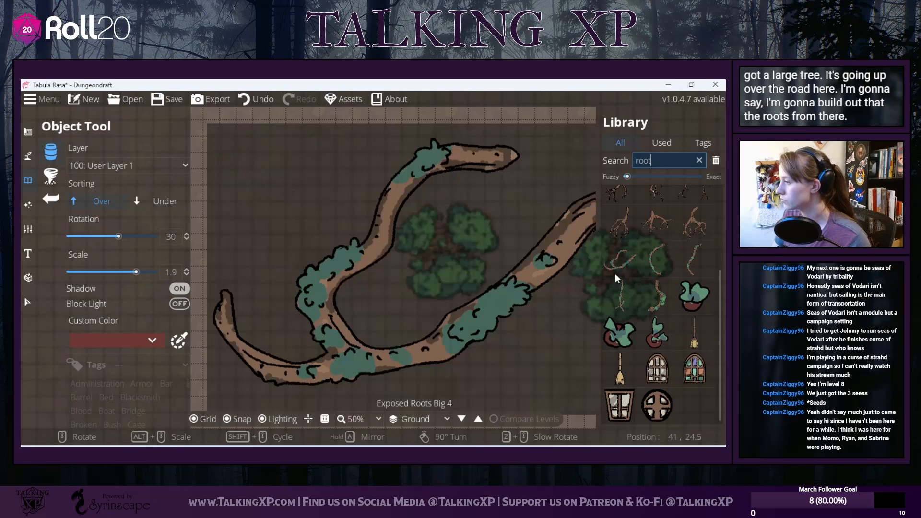
pyautogui.click(661, 294)
pyautogui.scroll(-5, 138, 180)
pyautogui.click(168, 204)
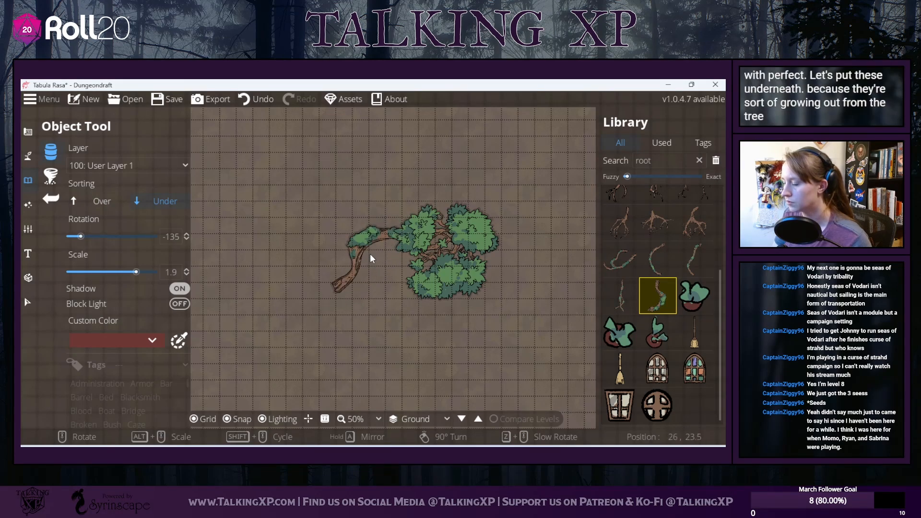
# Step: Place the thick mossy root on the tree's west side at about 26, 23.5, with rotation 60 and scale 1.9
pyautogui.scroll(-1, 354, 263)
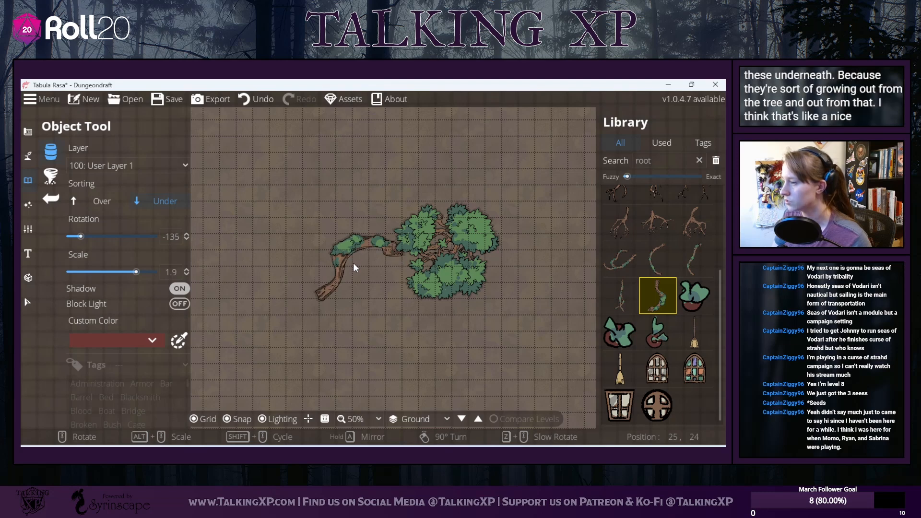
pyautogui.scroll(-10, 353, 263)
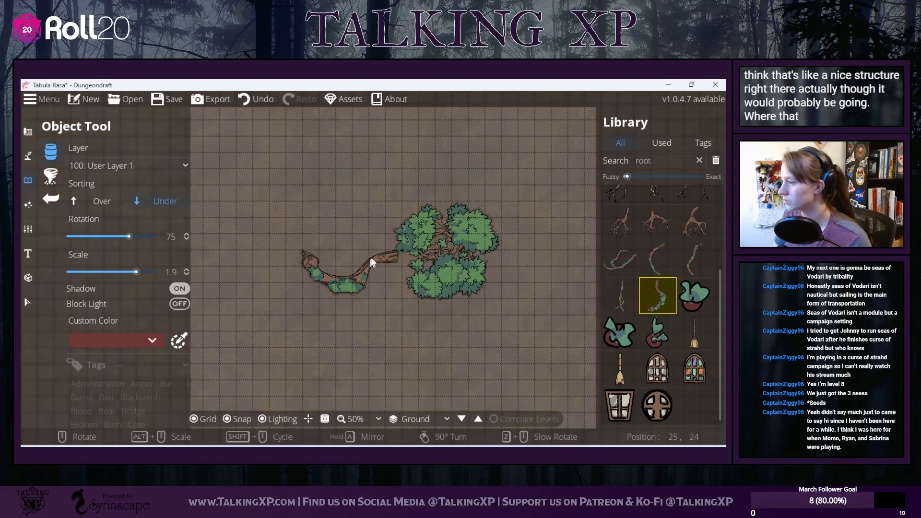
pyautogui.scroll(-1, 353, 263)
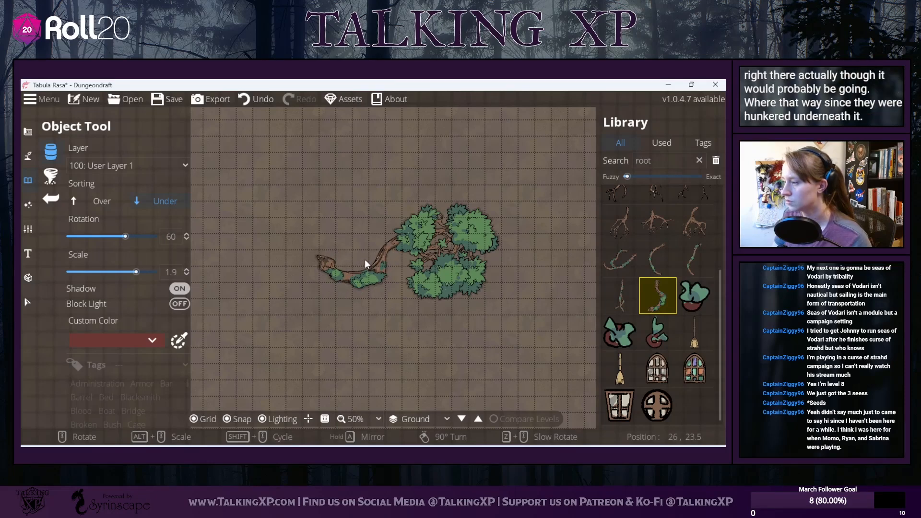
pyautogui.click(365, 259)
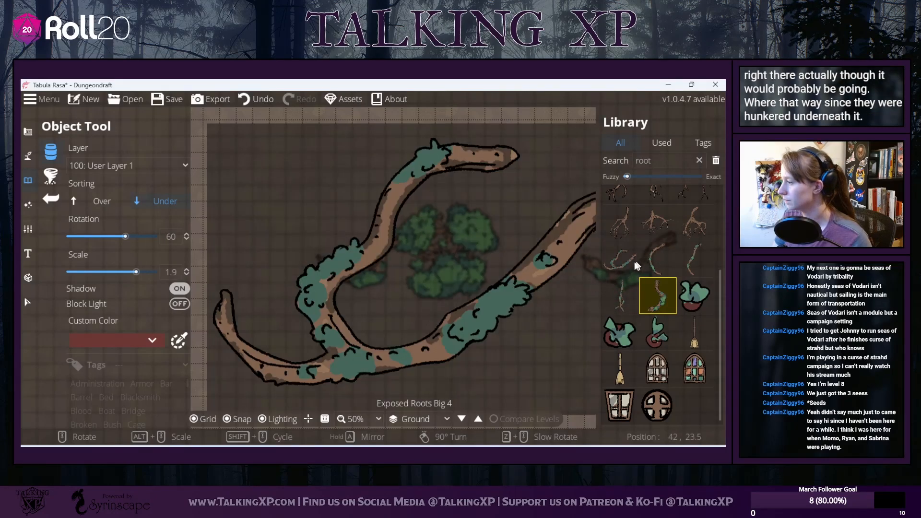
pyautogui.click(623, 294)
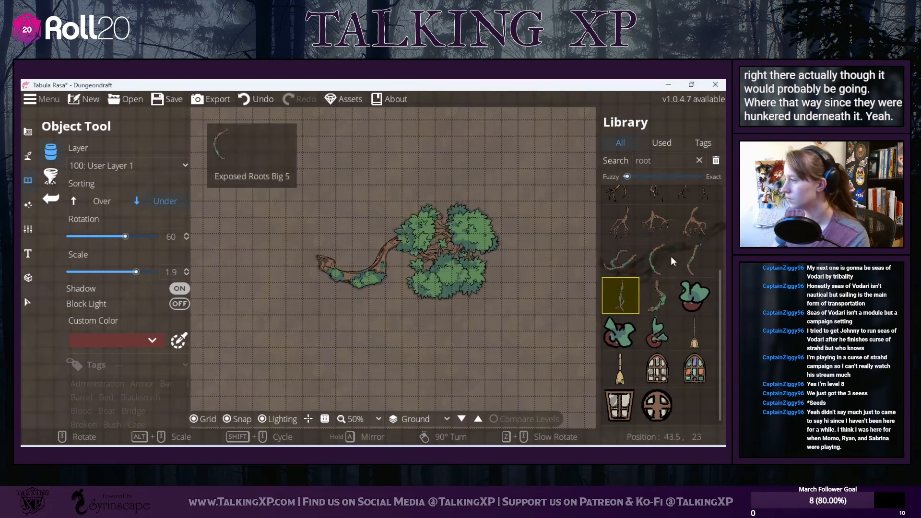
pyautogui.click(655, 261)
pyautogui.scroll(2, 389, 275)
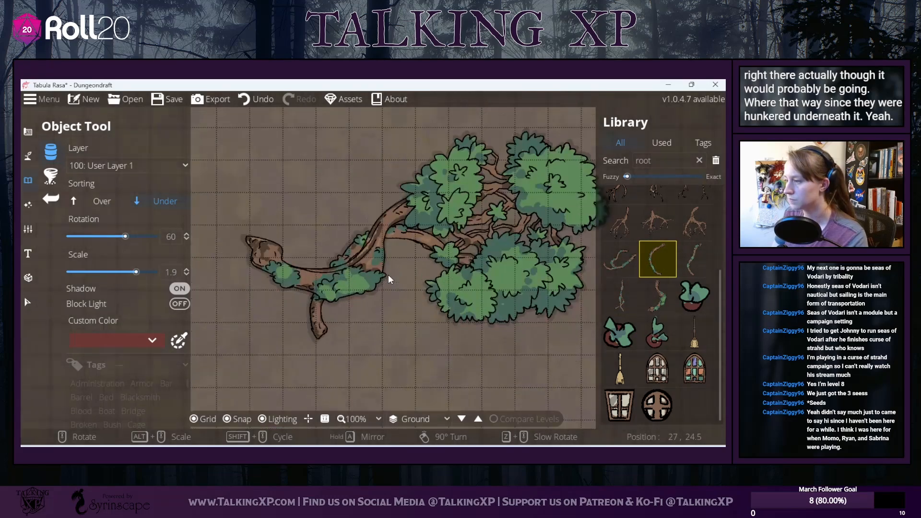
pyautogui.scroll(-7, 388, 275)
pyautogui.scroll(-7, 390, 275)
# Step: Layer the S-shaped mossy root beside the first root at about 27.5, 23, with rotation -135 and scale 1.1
pyautogui.click(699, 258)
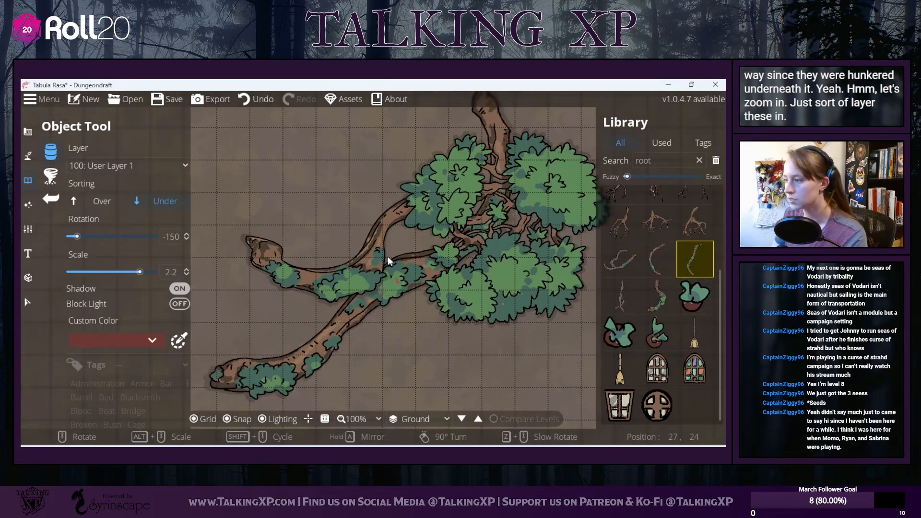
pyautogui.scroll(-8, 387, 256)
pyautogui.scroll(-1, 342, 265)
pyautogui.scroll(4, 350, 262)
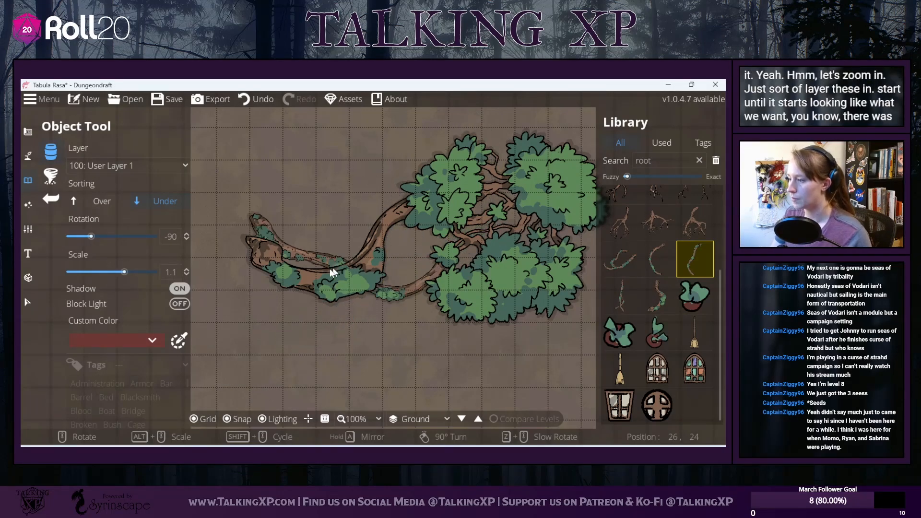
pyautogui.scroll(-2, 374, 225)
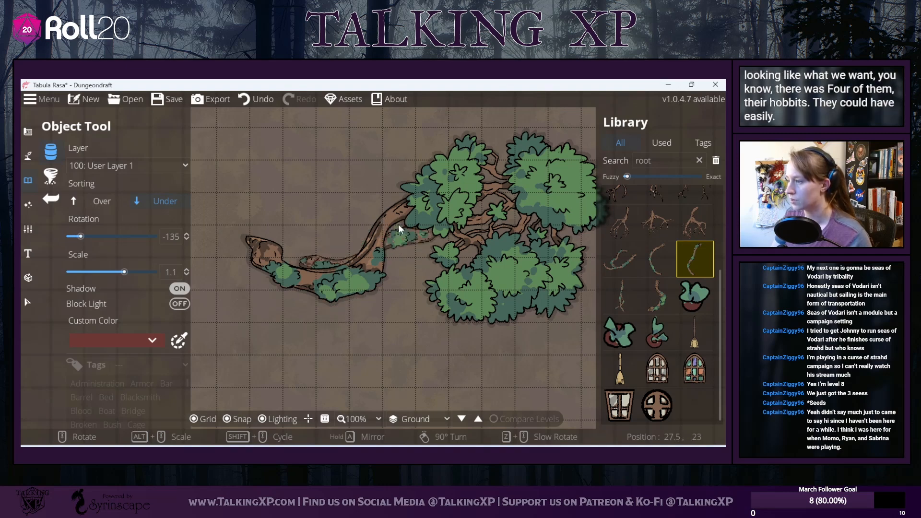
pyautogui.click(396, 224)
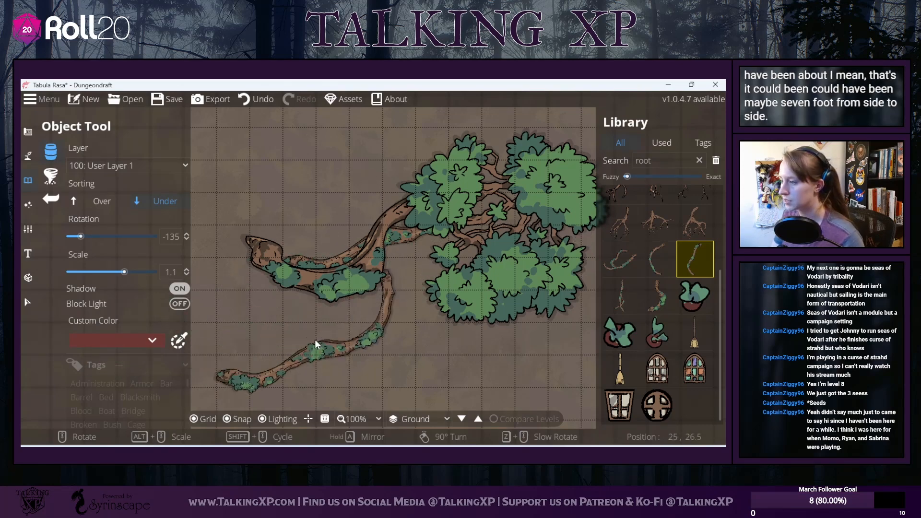
# Step: Extend the roots westward with the thin, straight mossy root at about 21.5, 25, using rotation 60 and scale 1.1
pyautogui.moveTo(315, 339); pyautogui.dragTo(367, 309)
pyautogui.scroll(-5, 277, 272)
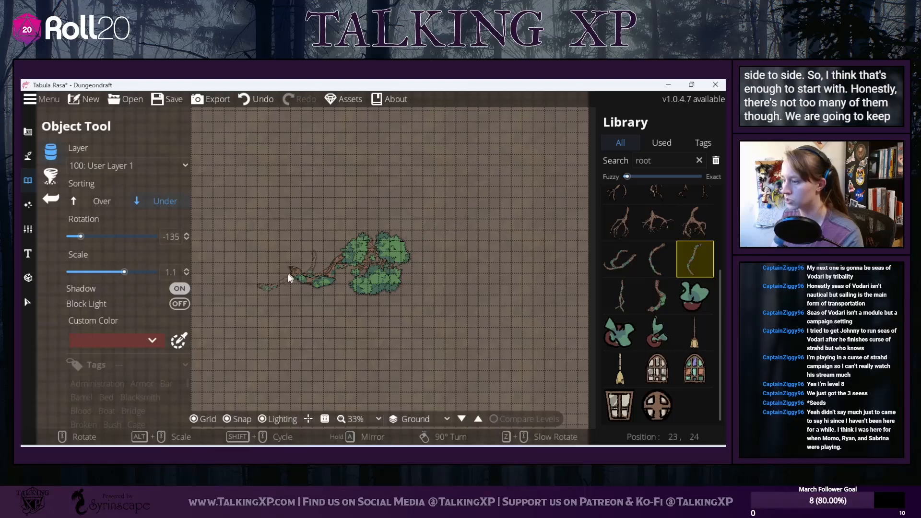
pyautogui.click(618, 298)
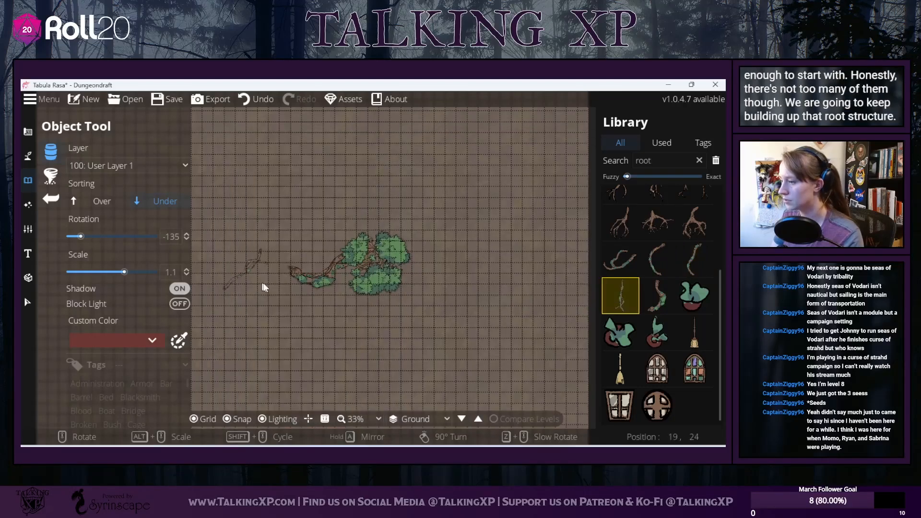
pyautogui.scroll(2, 283, 284)
pyautogui.scroll(12, 281, 281)
pyautogui.scroll(-1, 278, 284)
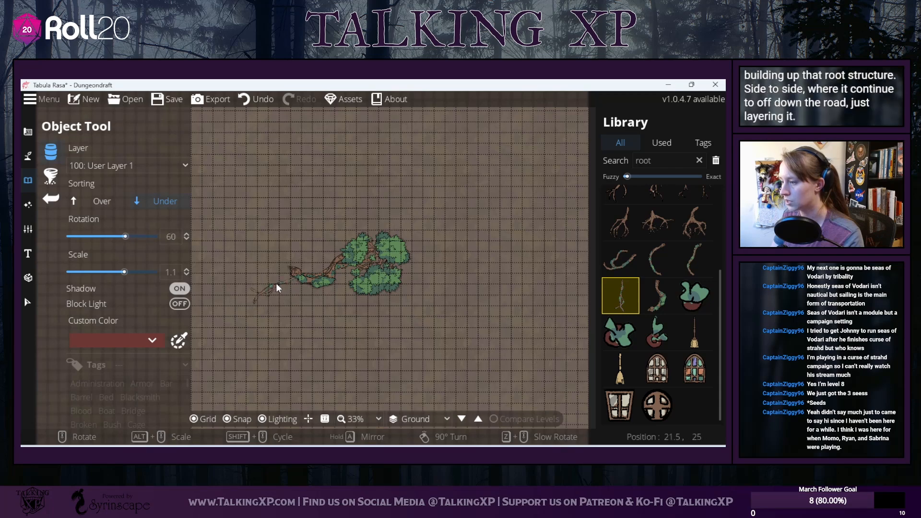
pyautogui.click(276, 290)
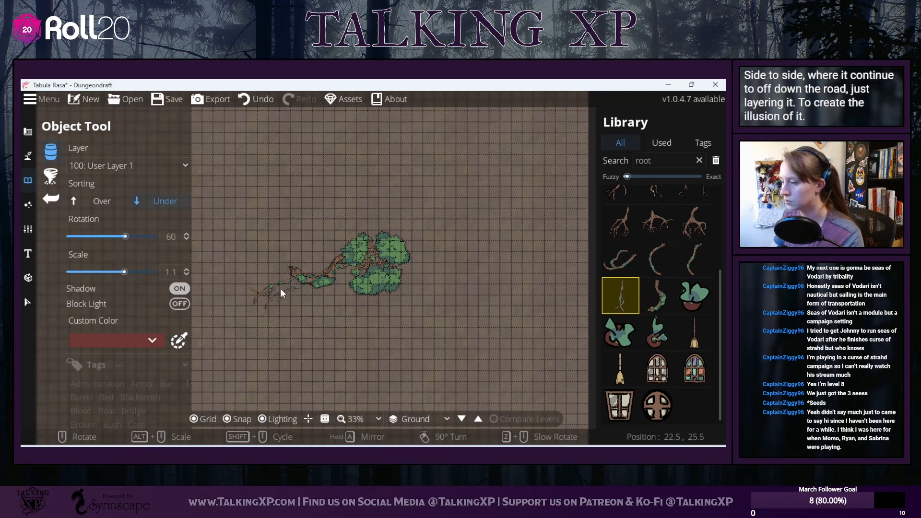
# Step: Replace the Terrain Brush's base dirt terrain with Terrain Moss so that it covers the whole map
pyautogui.moveTo(374, 312); pyautogui.dragTo(384, 340)
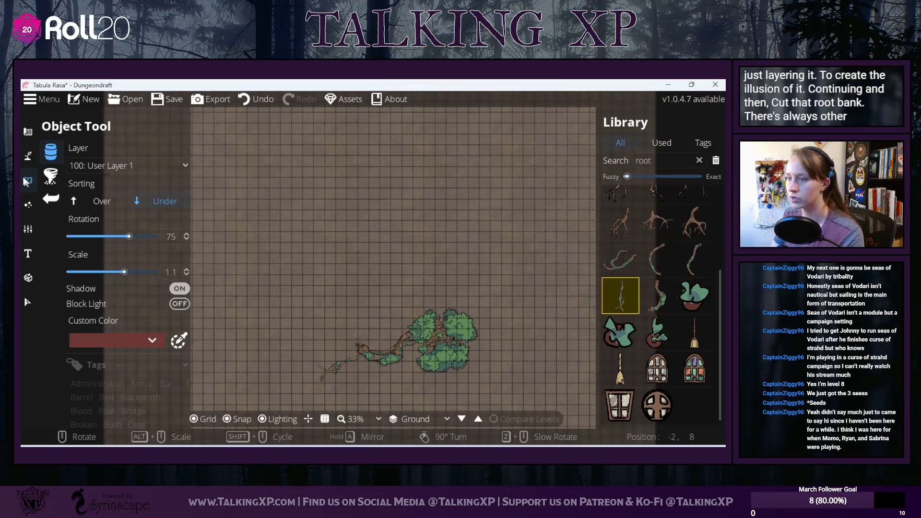
pyautogui.click(30, 156)
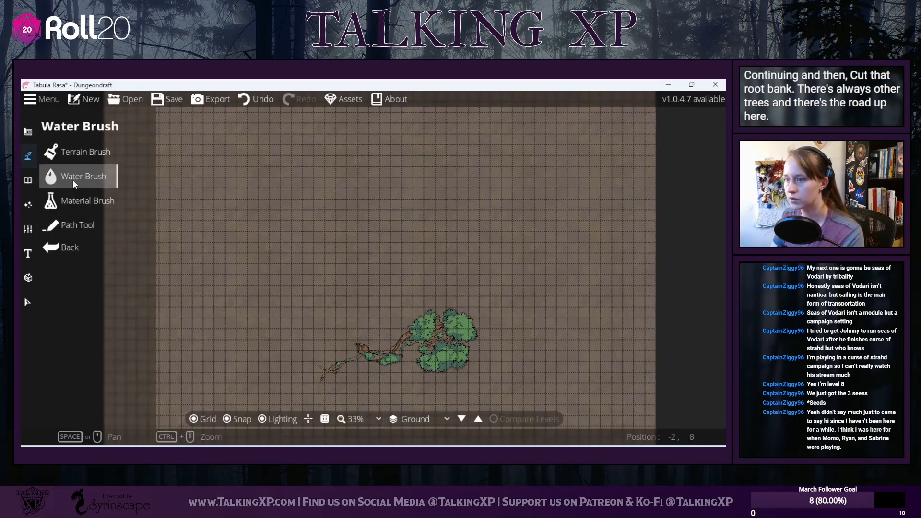
pyautogui.click(85, 151)
pyautogui.click(132, 287)
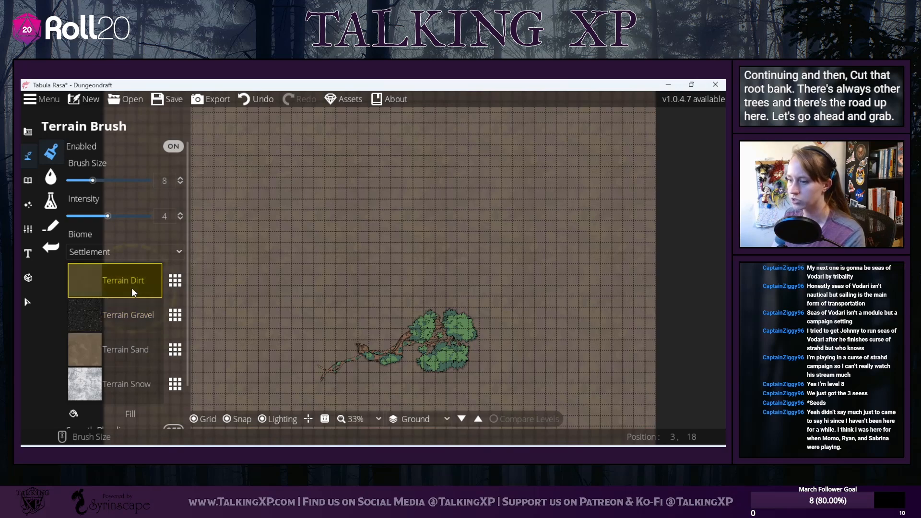
pyautogui.click(140, 313)
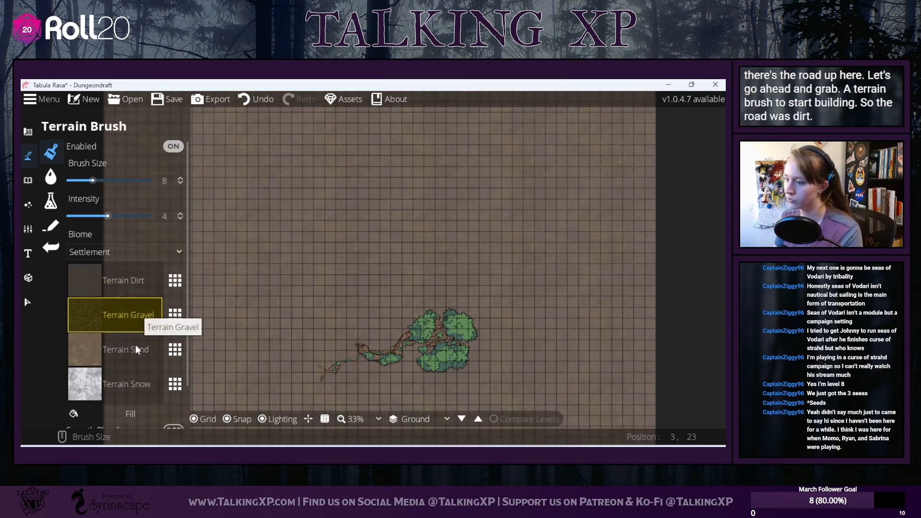
pyautogui.click(138, 284)
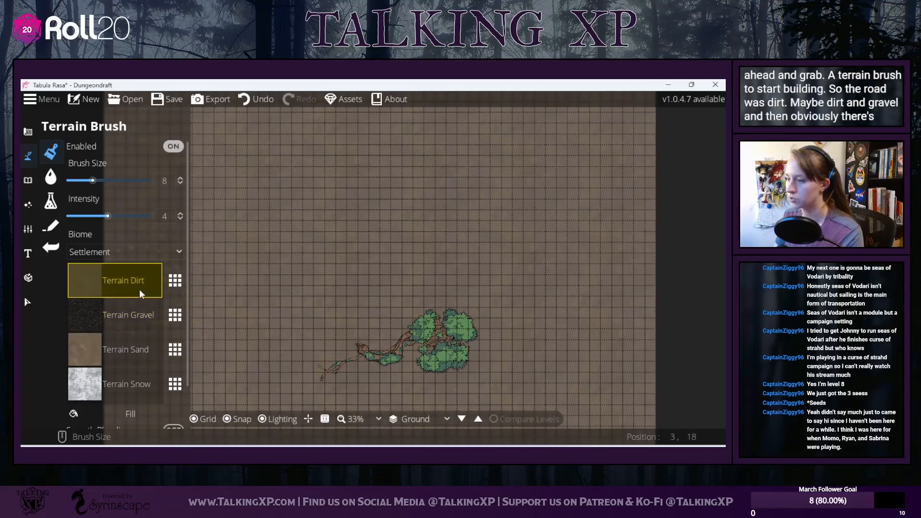
pyautogui.click(173, 282)
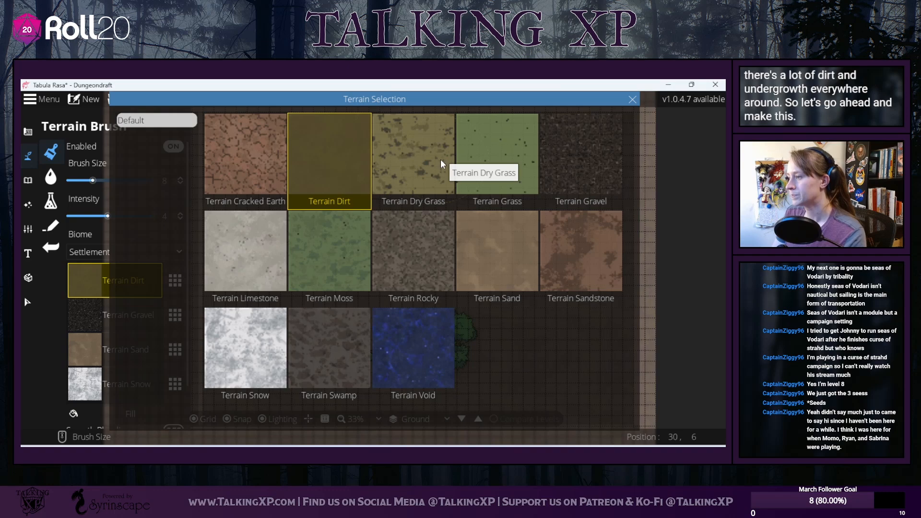
pyautogui.click(479, 162)
pyautogui.click(175, 283)
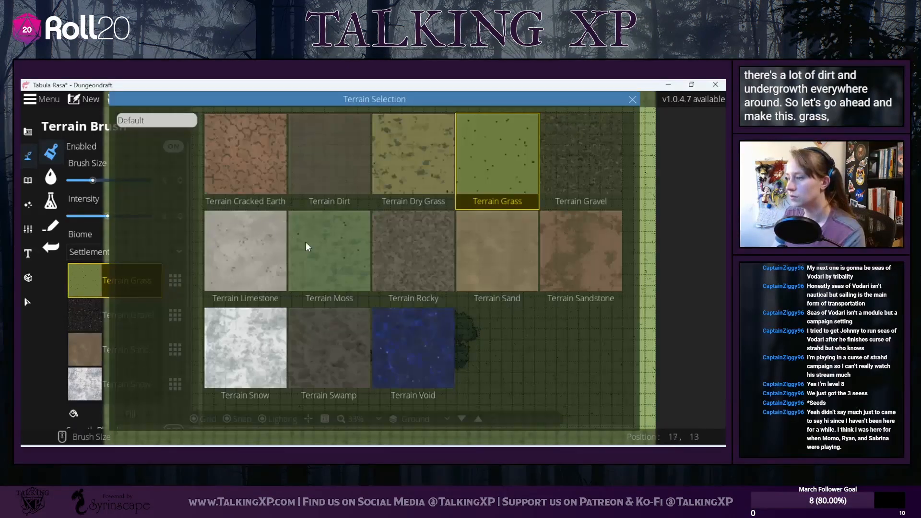
pyautogui.click(298, 239)
# Step: Replace the brush's gravel terrain with Terrain Dirt, and set the brush size to 3 and the intensity to 7.9
pyautogui.click(174, 314)
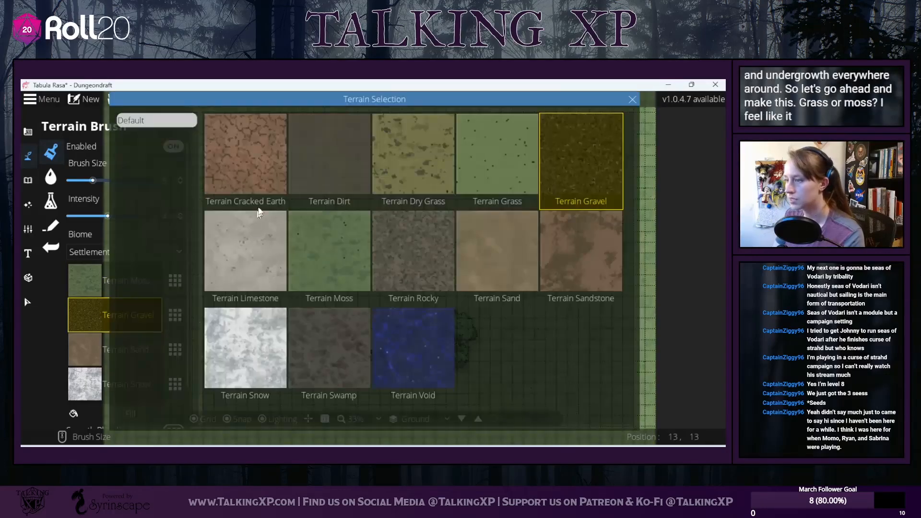
pyautogui.click(342, 162)
pyautogui.click(82, 182)
pyautogui.moveTo(298, 361); pyautogui.dragTo(333, 329)
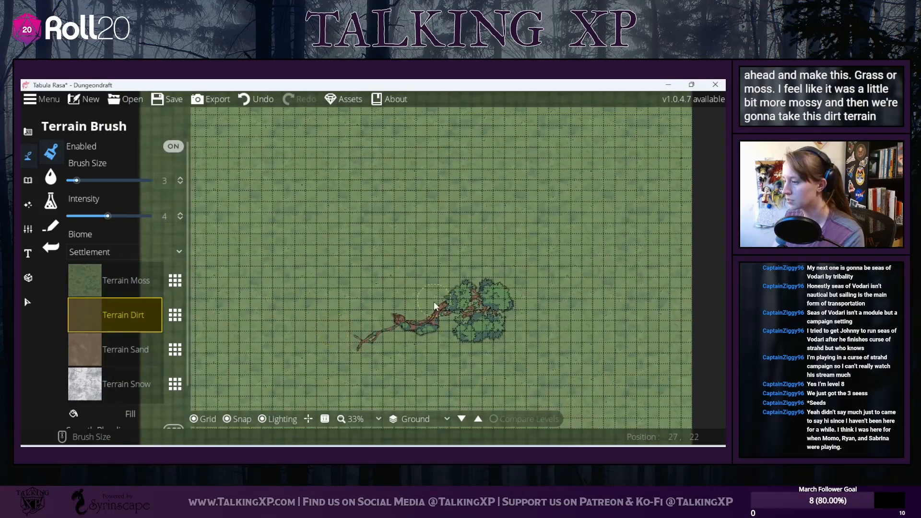
pyautogui.moveTo(107, 216); pyautogui.dragTo(146, 216)
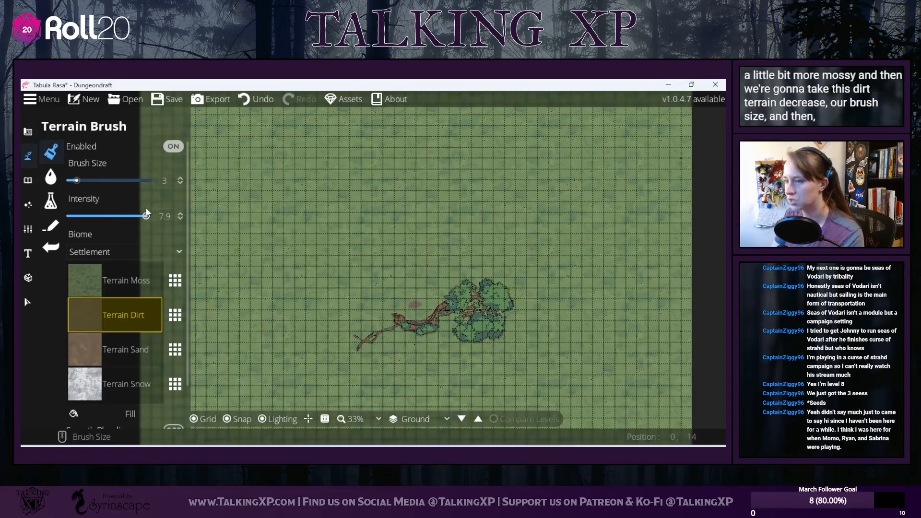
pyautogui.moveTo(390, 318)
pyautogui.mouseDown()
pyautogui.moveTo(420, 311)
pyautogui.moveTo(357, 330)
pyautogui.moveTo(358, 341)
pyautogui.moveTo(370, 325)
pyautogui.mouseUp()
pyautogui.moveTo(309, 359)
pyautogui.mouseDown()
pyautogui.moveTo(262, 355)
pyautogui.moveTo(286, 360)
pyautogui.moveTo(261, 357)
pyautogui.mouseUp()
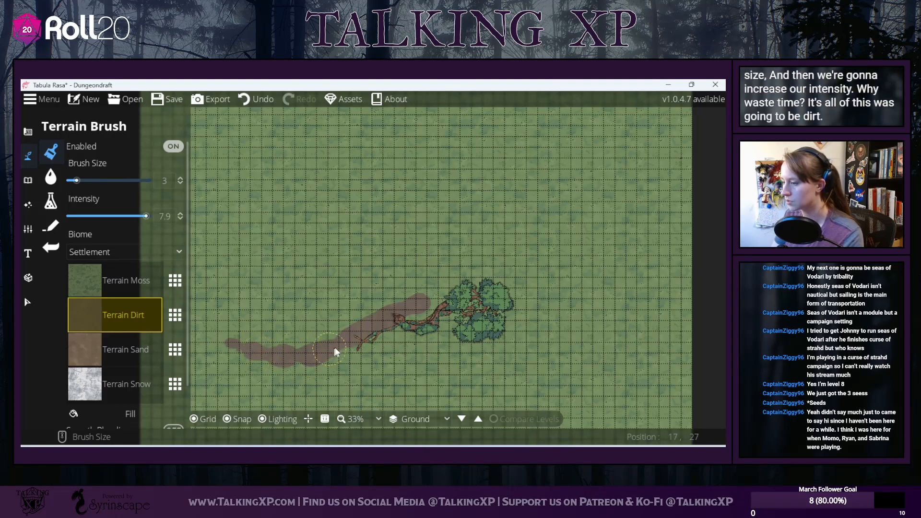
pyautogui.moveTo(381, 328); pyautogui.dragTo(418, 309)
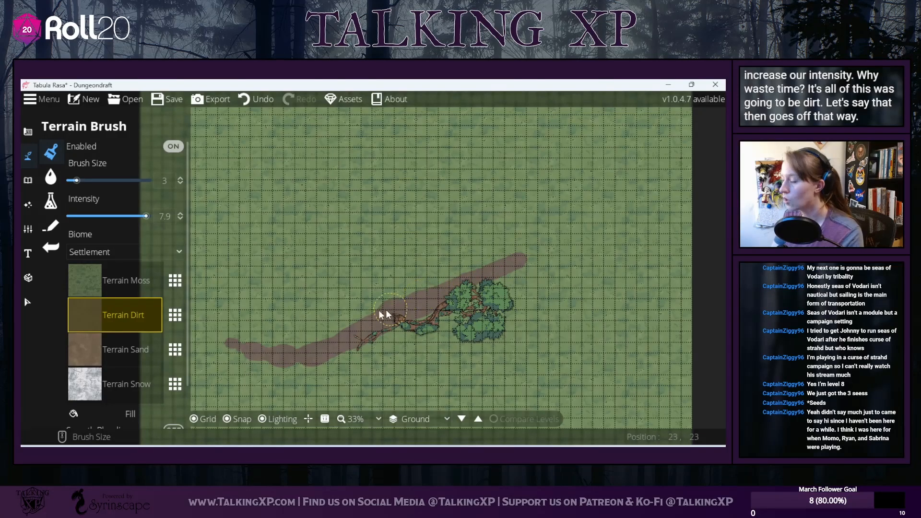
pyautogui.click(252, 101)
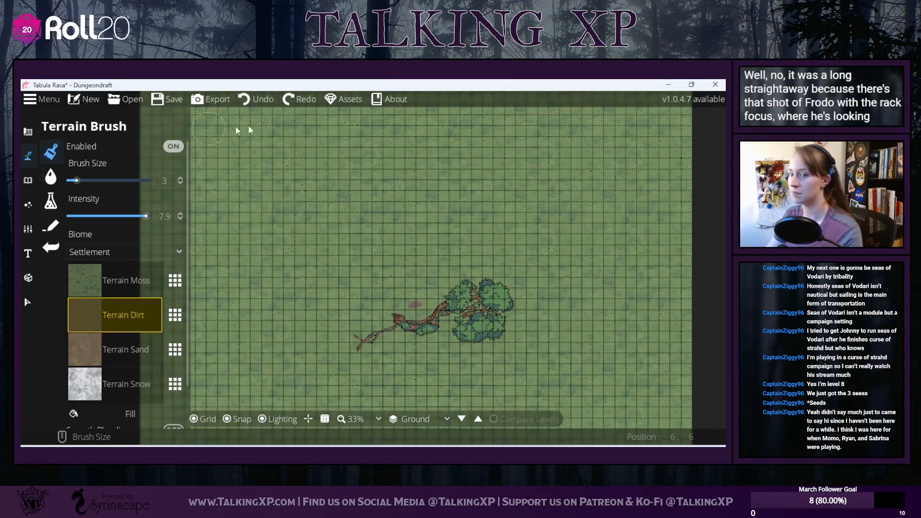
# Step: Paint a long diagonal road of Terrain Dirt from southwest to northeast, passing just north of the roots and tree
pyautogui.moveTo(442, 291); pyautogui.dragTo(326, 341)
pyautogui.moveTo(465, 289)
pyautogui.mouseDown()
pyautogui.moveTo(384, 316)
pyautogui.moveTo(399, 300)
pyautogui.moveTo(389, 315)
pyautogui.mouseUp()
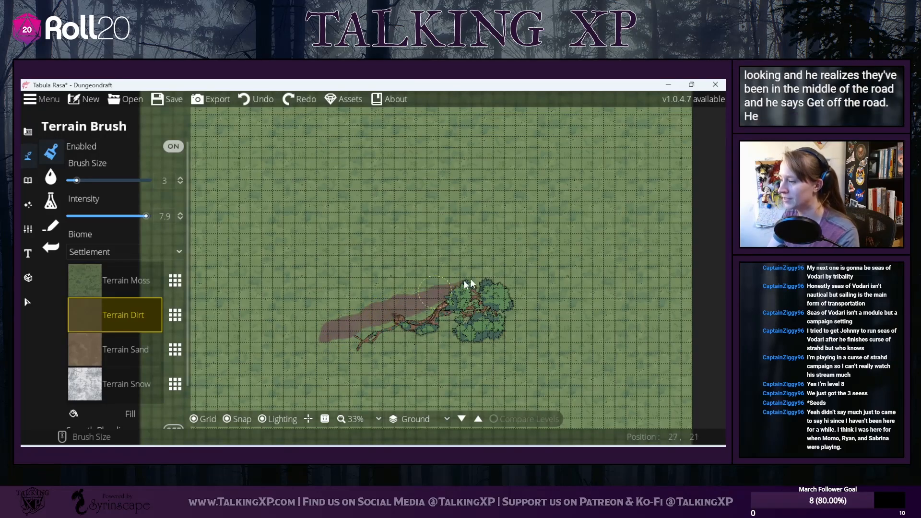
pyautogui.moveTo(535, 258)
pyautogui.mouseDown()
pyautogui.moveTo(568, 239)
pyautogui.moveTo(271, 356)
pyautogui.moveTo(341, 337)
pyautogui.moveTo(288, 357)
pyautogui.mouseUp()
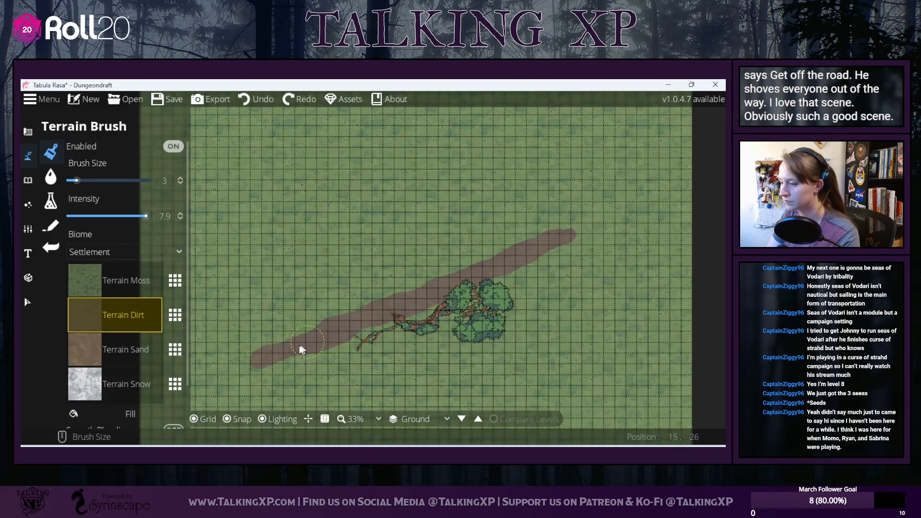
pyautogui.moveTo(334, 338)
pyautogui.mouseDown()
pyautogui.moveTo(383, 325)
pyautogui.moveTo(339, 341)
pyautogui.mouseUp()
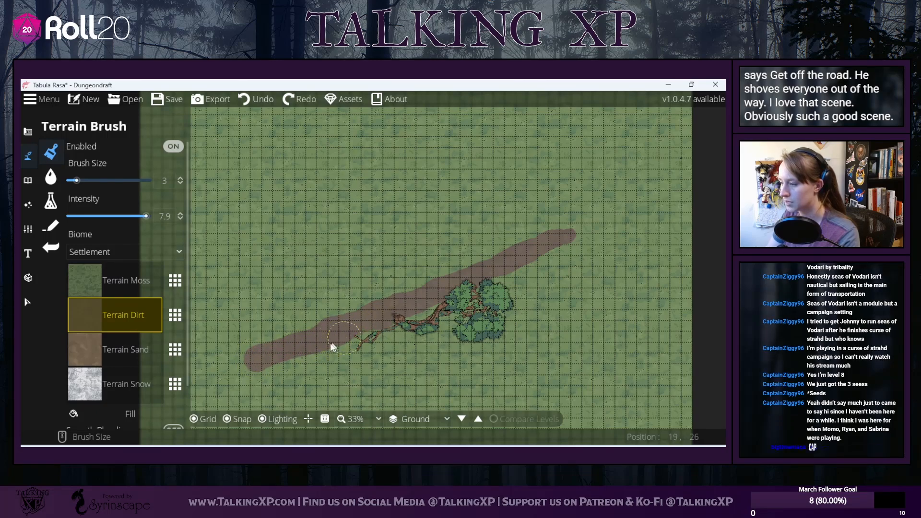
pyautogui.moveTo(249, 369)
pyautogui.mouseDown()
pyautogui.moveTo(222, 379)
pyautogui.moveTo(252, 366)
pyautogui.moveTo(219, 379)
pyautogui.moveTo(253, 367)
pyautogui.moveTo(207, 379)
pyautogui.moveTo(254, 365)
pyautogui.moveTo(219, 370)
pyautogui.moveTo(243, 359)
pyautogui.mouseUp()
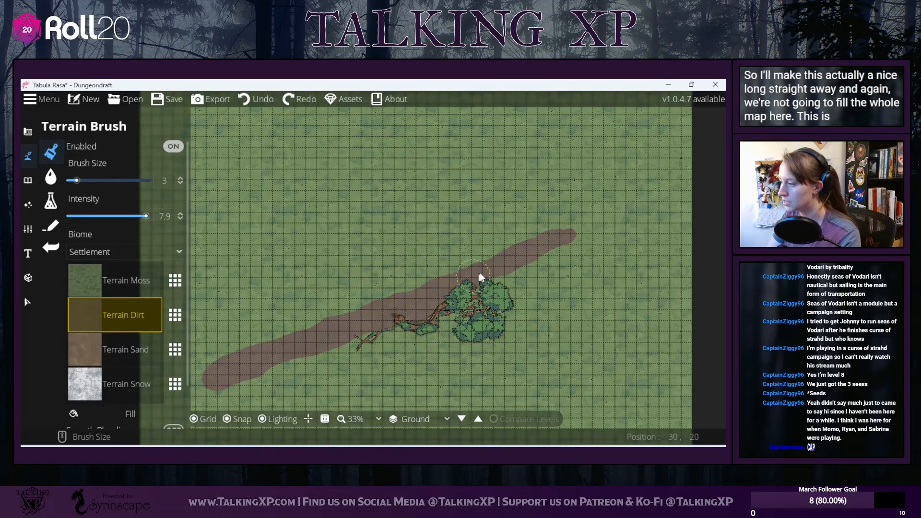
pyautogui.moveTo(577, 234); pyautogui.dragTo(561, 237)
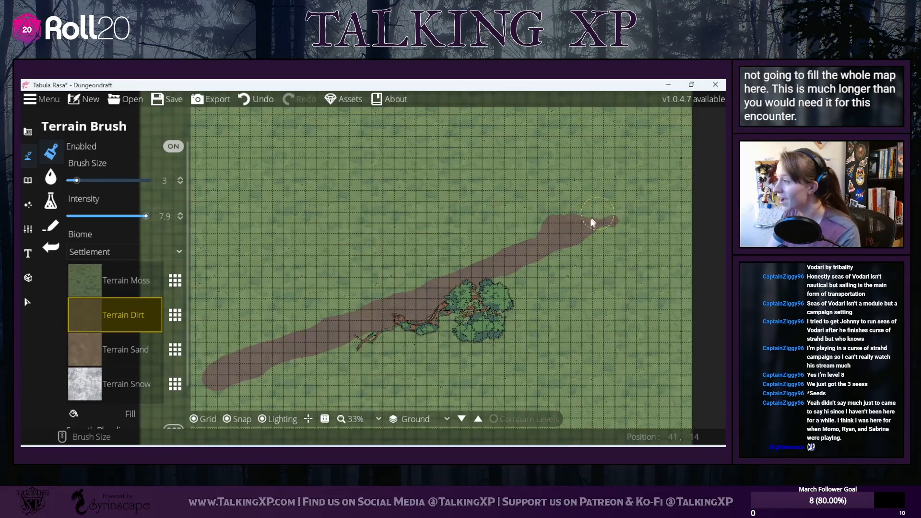
pyautogui.moveTo(571, 224); pyautogui.dragTo(297, 329)
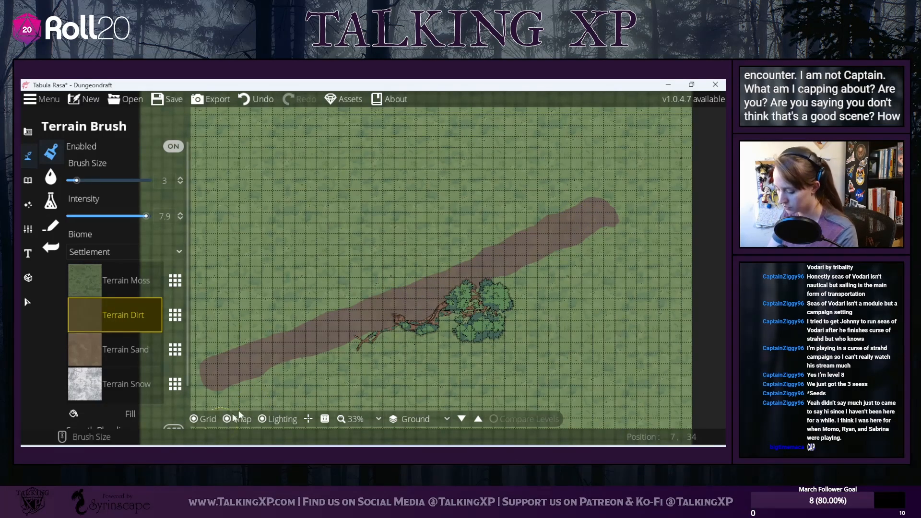
# Step: Widen the dirt road and even out its edges with more Terrain Dirt strokes, enough for two carts to pass
pyautogui.scroll(1, 341, 335)
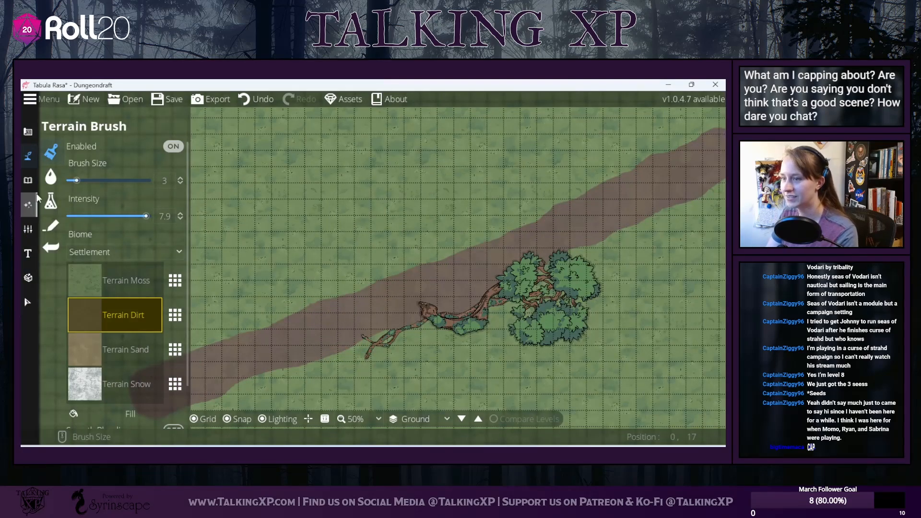
pyautogui.moveTo(489, 248); pyautogui.dragTo(413, 266)
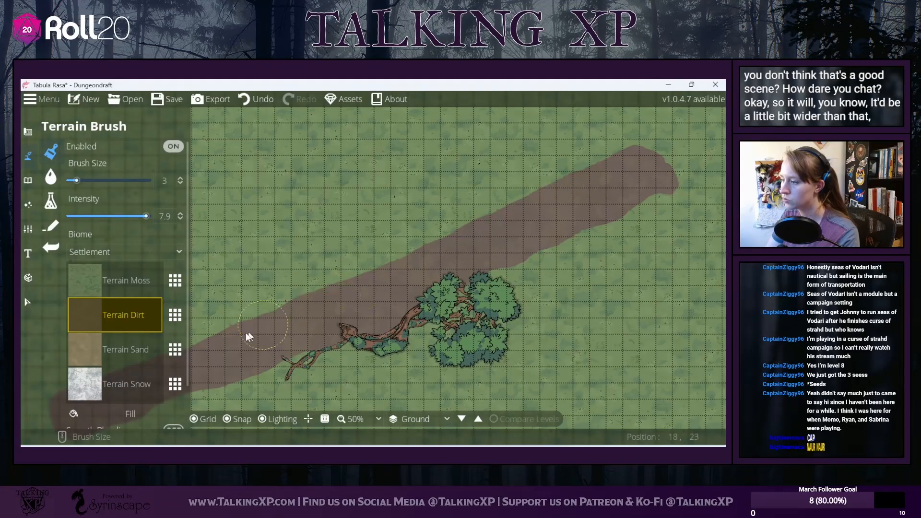
pyautogui.moveTo(356, 303); pyautogui.dragTo(538, 258)
pyautogui.moveTo(454, 270); pyautogui.dragTo(266, 338)
pyautogui.moveTo(560, 272); pyautogui.dragTo(367, 339)
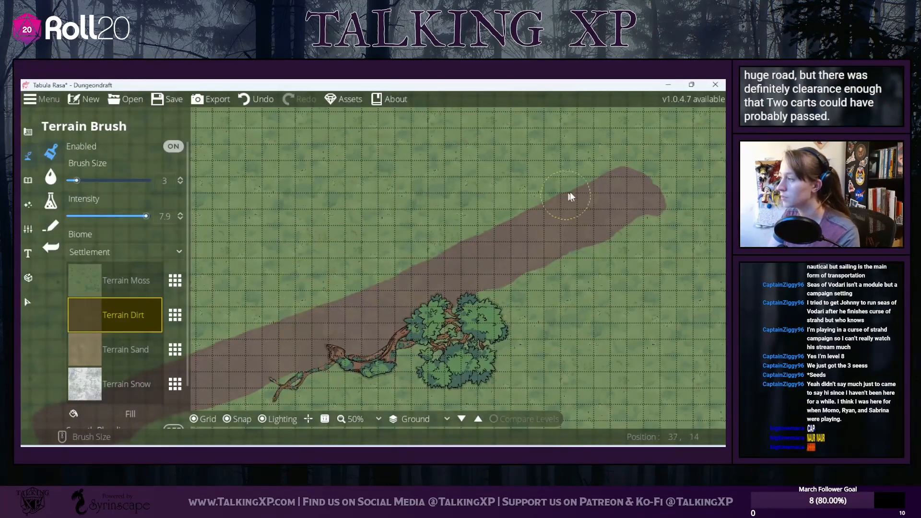
pyautogui.moveTo(650, 165)
pyautogui.mouseDown()
pyautogui.moveTo(648, 189)
pyautogui.moveTo(637, 183)
pyautogui.mouseUp()
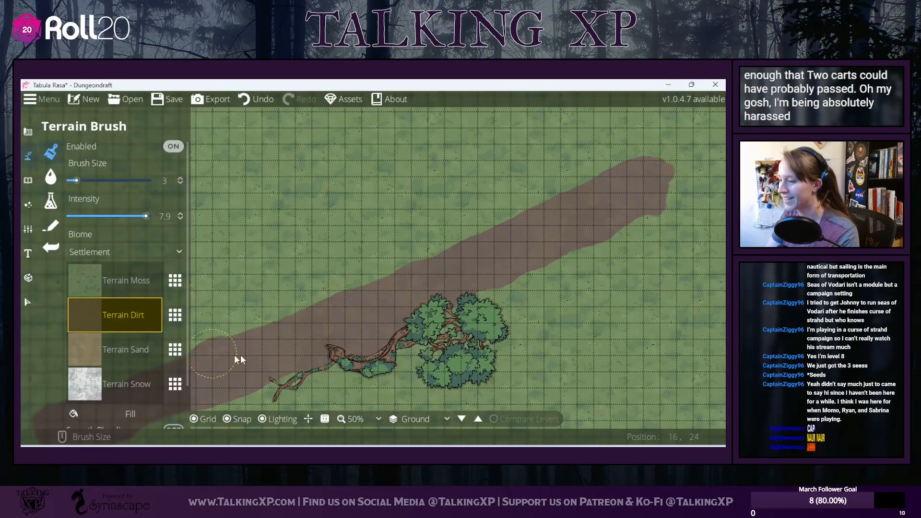
pyautogui.moveTo(291, 338); pyautogui.dragTo(430, 281)
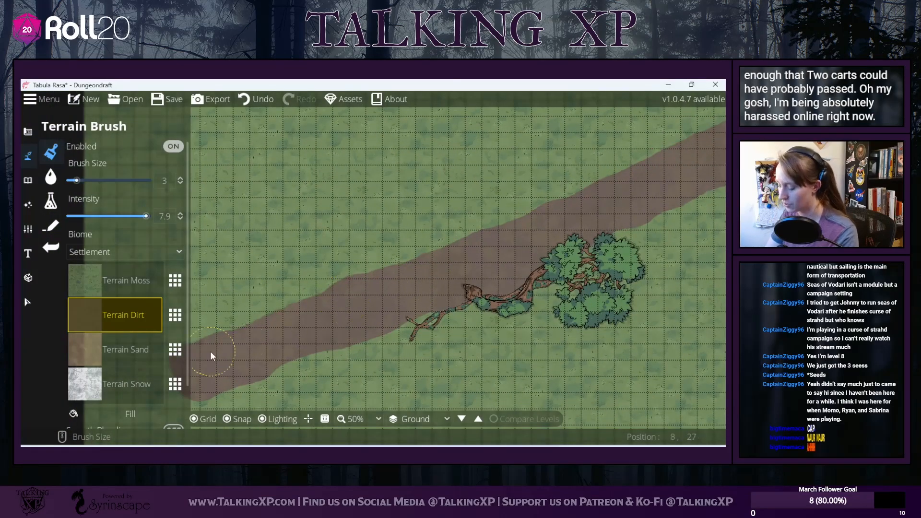
pyautogui.moveTo(266, 320); pyautogui.dragTo(205, 342)
pyautogui.moveTo(422, 288); pyautogui.dragTo(301, 333)
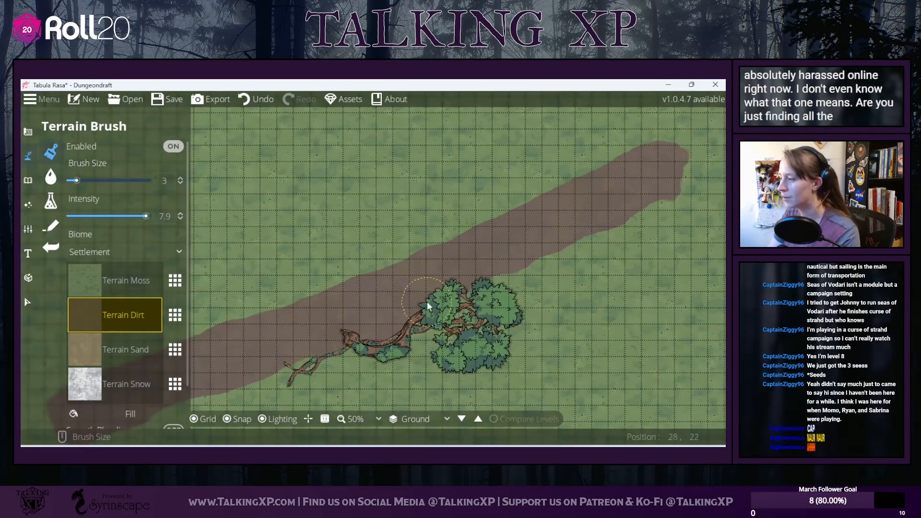
# Step: Try a patch of the speckled gray stone material on the road with the Material Brush, and undo it
pyautogui.moveTo(349, 287); pyautogui.dragTo(383, 164)
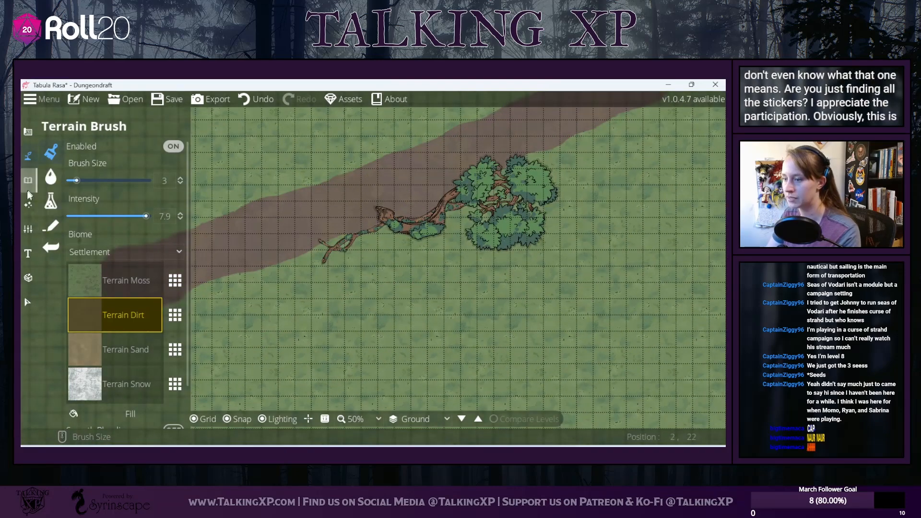
pyautogui.click(27, 155)
pyautogui.click(28, 131)
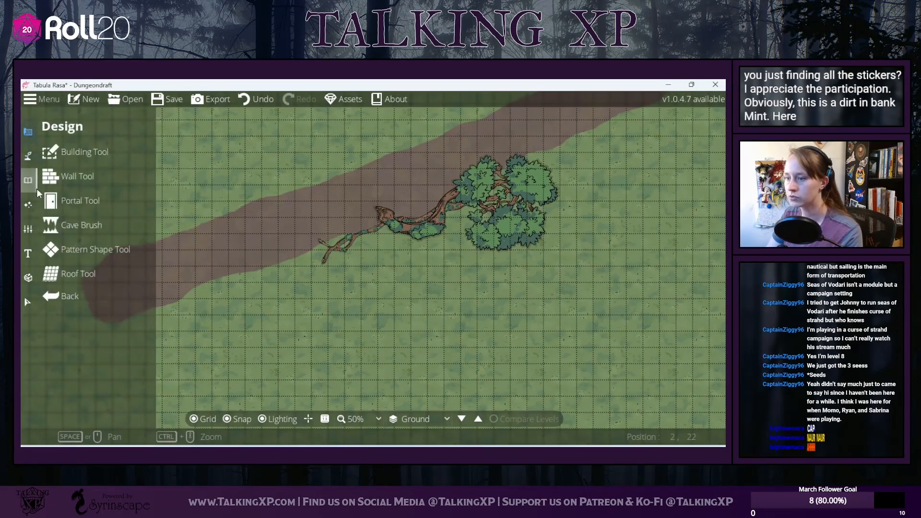
pyautogui.click(28, 155)
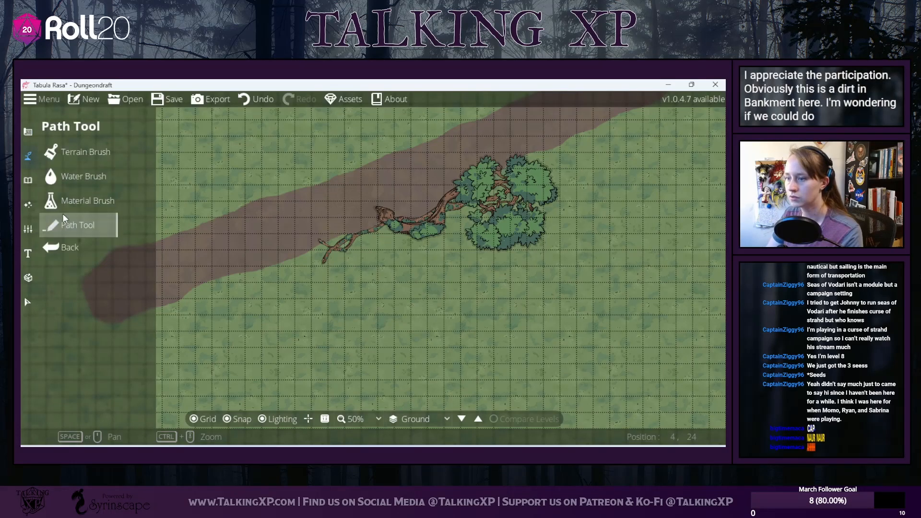
pyautogui.click(72, 225)
pyautogui.click(50, 201)
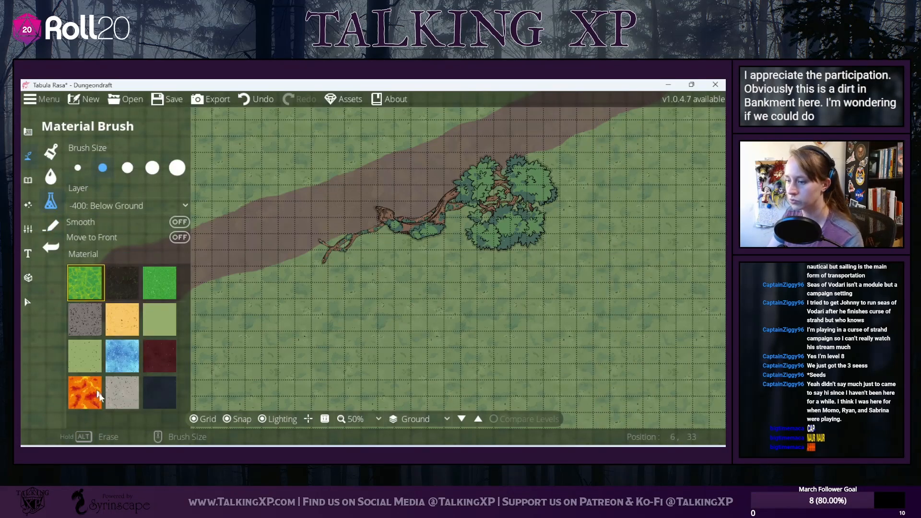
pyautogui.click(85, 319)
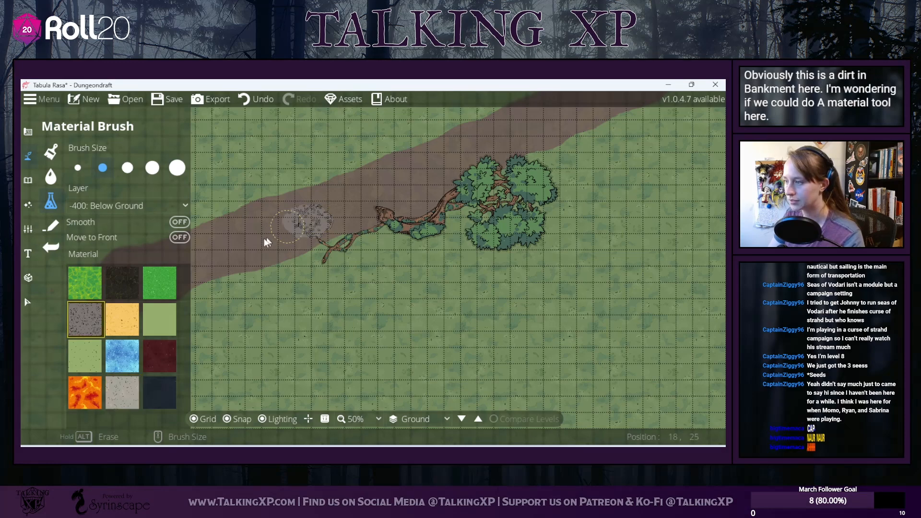
pyautogui.click(253, 98)
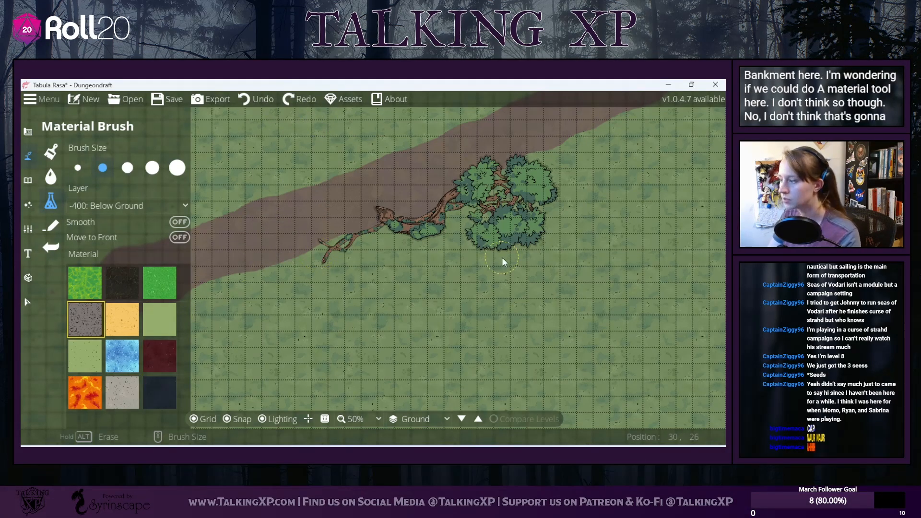
# Step: Paint Terrain Dirt with the Terrain Brush beneath the mossy roots and the tree's canopy, joining it to the road
pyautogui.click(42, 167)
pyautogui.click(24, 155)
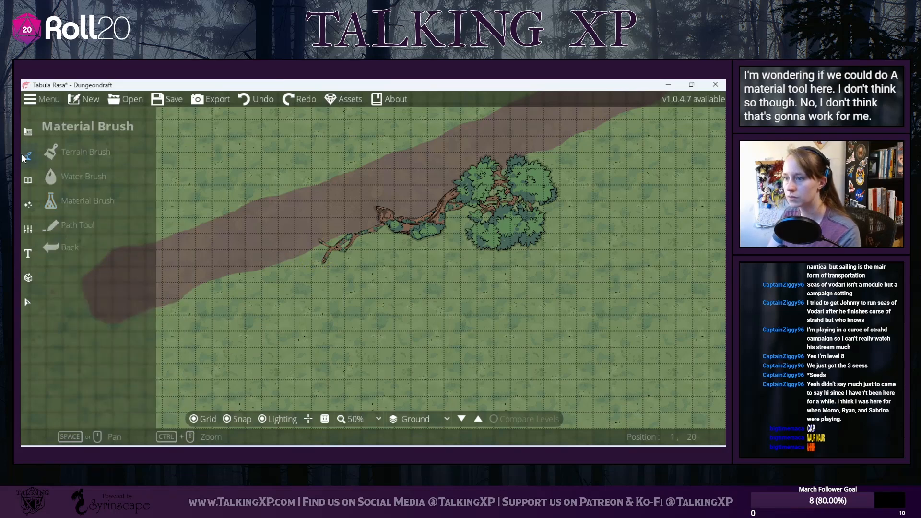
pyautogui.click(51, 151)
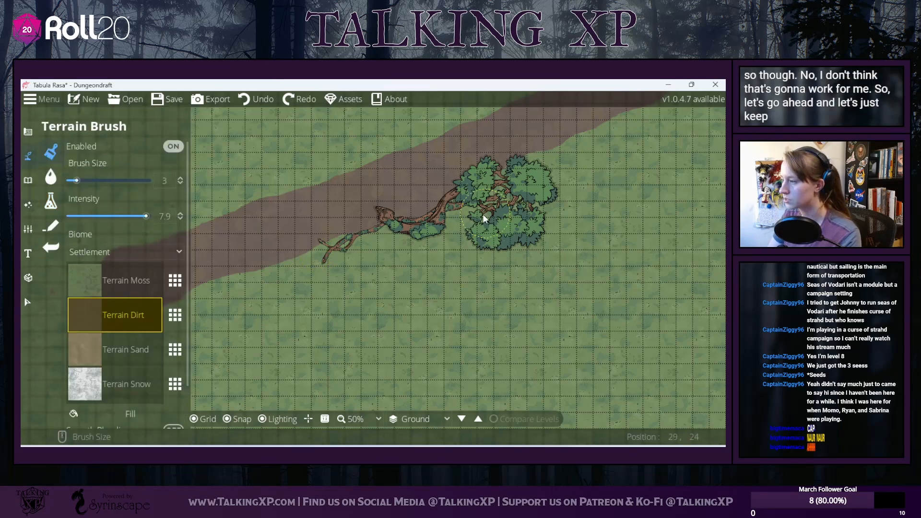
pyautogui.moveTo(469, 218)
pyautogui.mouseDown()
pyautogui.moveTo(435, 231)
pyautogui.moveTo(441, 252)
pyautogui.moveTo(461, 233)
pyautogui.moveTo(384, 230)
pyautogui.moveTo(409, 233)
pyautogui.moveTo(397, 236)
pyautogui.moveTo(391, 259)
pyautogui.moveTo(501, 216)
pyautogui.mouseUp()
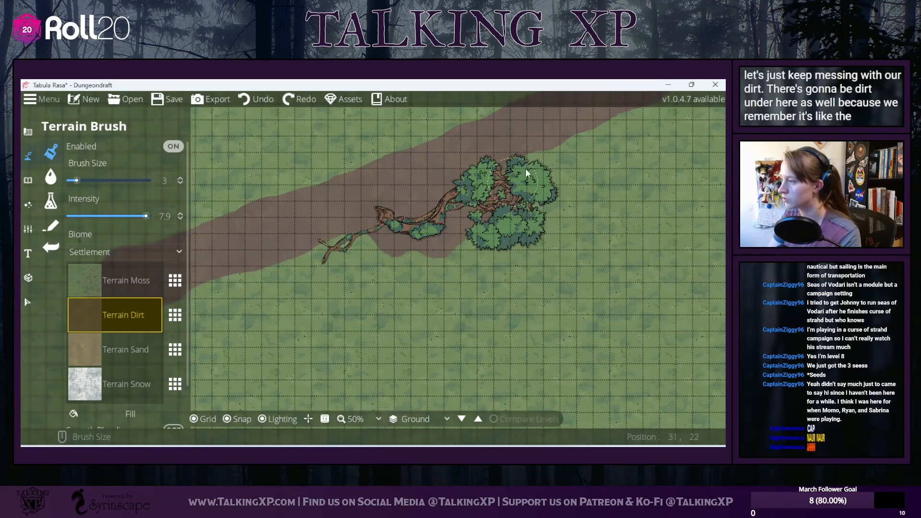
pyautogui.moveTo(521, 177); pyautogui.dragTo(516, 197)
pyautogui.moveTo(389, 234); pyautogui.dragTo(364, 238)
pyautogui.moveTo(493, 202)
pyautogui.mouseDown()
pyautogui.moveTo(431, 273)
pyautogui.moveTo(504, 277)
pyautogui.mouseUp()
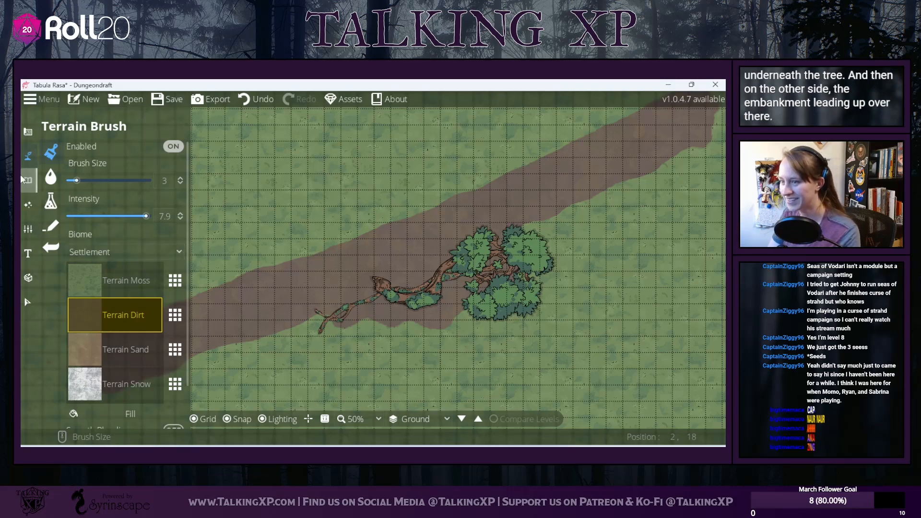
pyautogui.moveTo(27, 183)
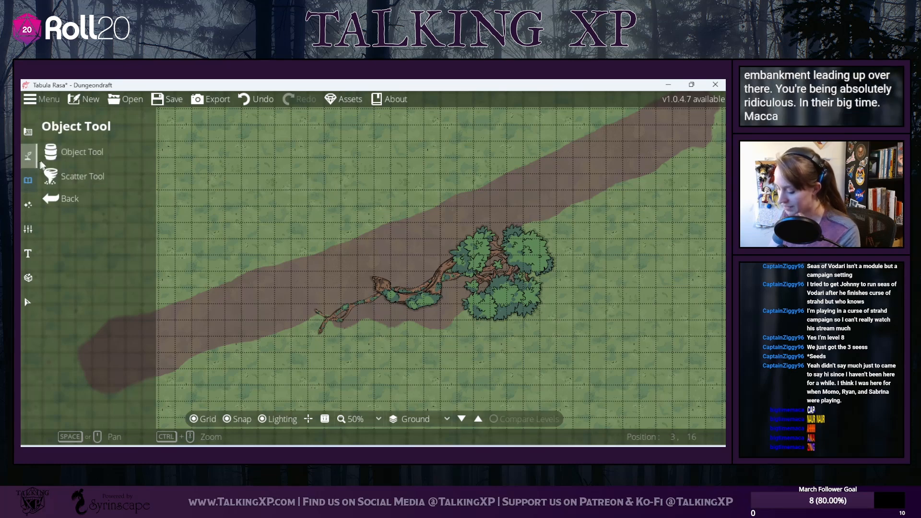
pyautogui.click(76, 156)
pyautogui.moveTo(283, 251)
pyautogui.mouseDown()
pyautogui.moveTo(405, 214)
pyautogui.moveTo(281, 265)
pyautogui.mouseUp()
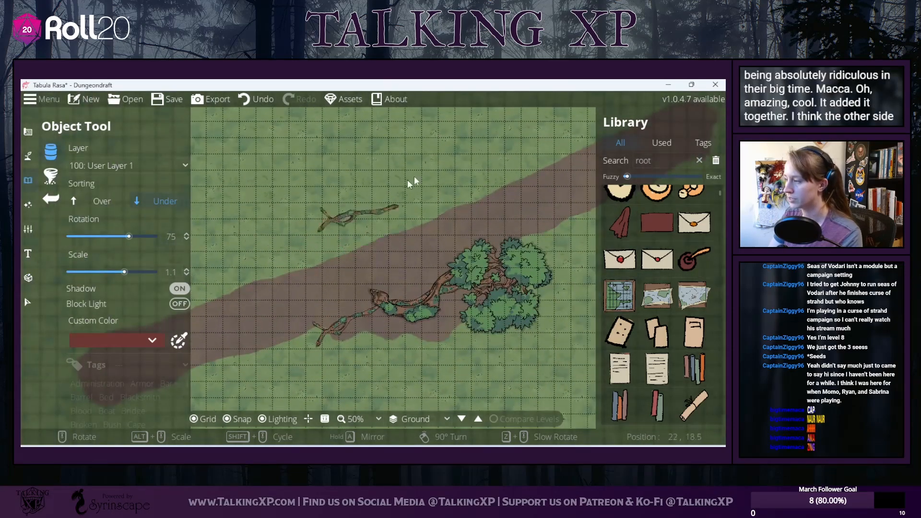
pyautogui.moveTo(666, 160); pyautogui.dragTo(608, 161)
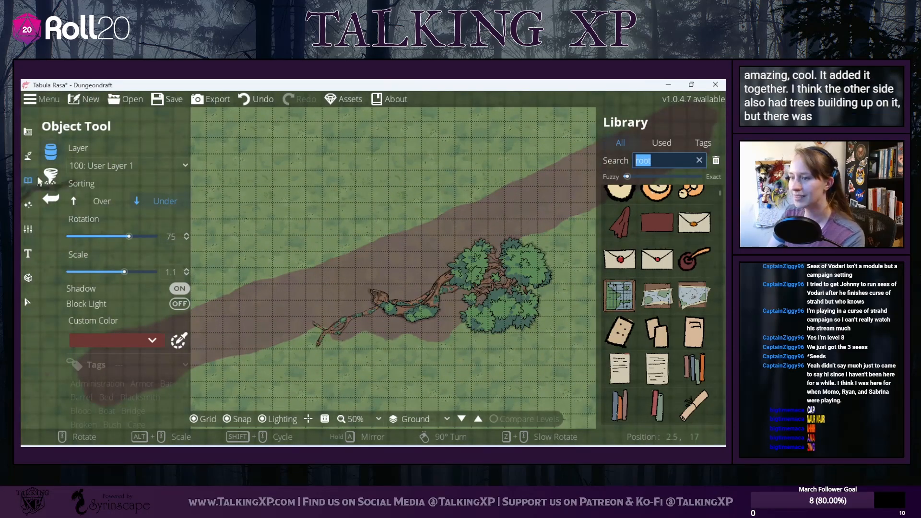
# Step: Try a gray stone cliff path of width 1 along the northern edge of the road's western end, and undo it
pyautogui.click(28, 152)
pyautogui.click(73, 192)
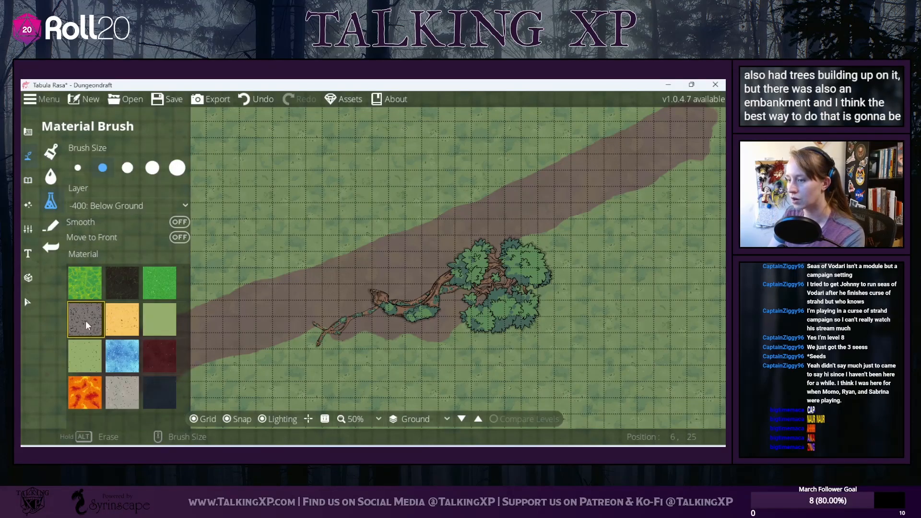
pyautogui.click(50, 225)
pyautogui.click(622, 241)
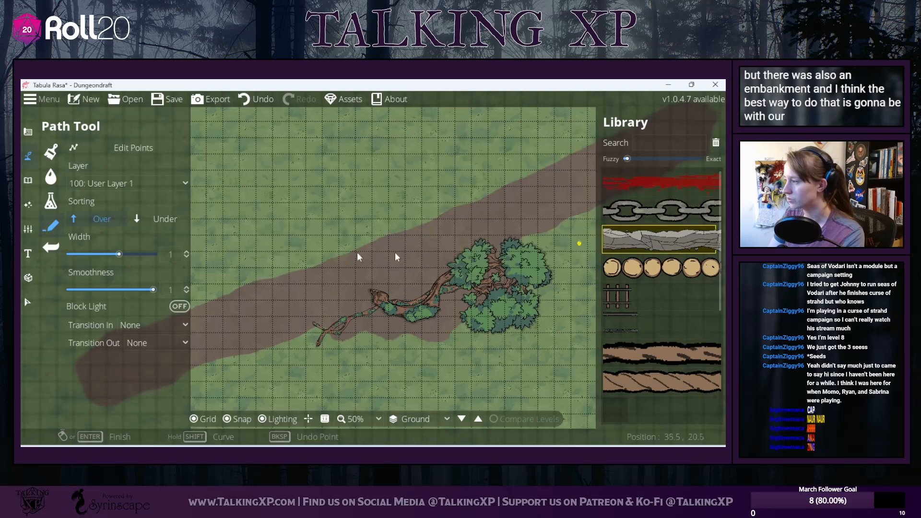
pyautogui.moveTo(245, 251); pyautogui.dragTo(370, 191)
pyautogui.click(206, 280)
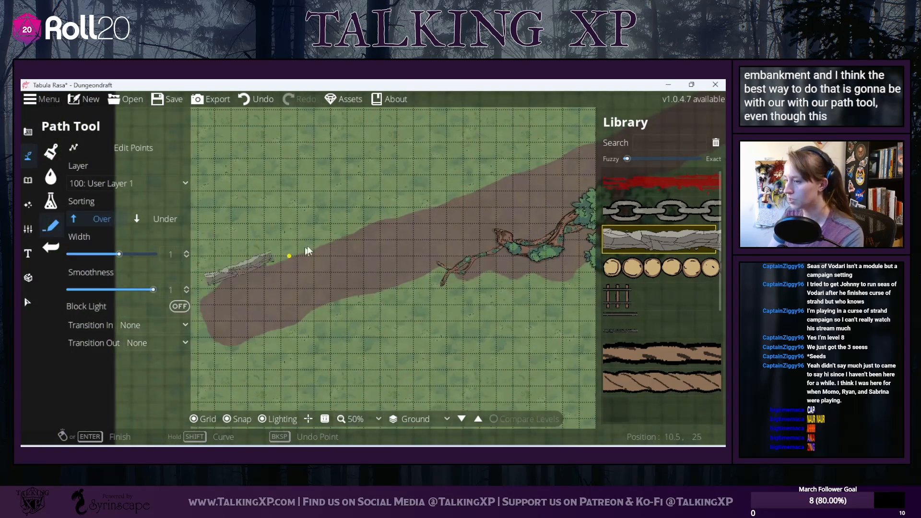
pyautogui.rightClick(320, 181)
pyautogui.click(260, 99)
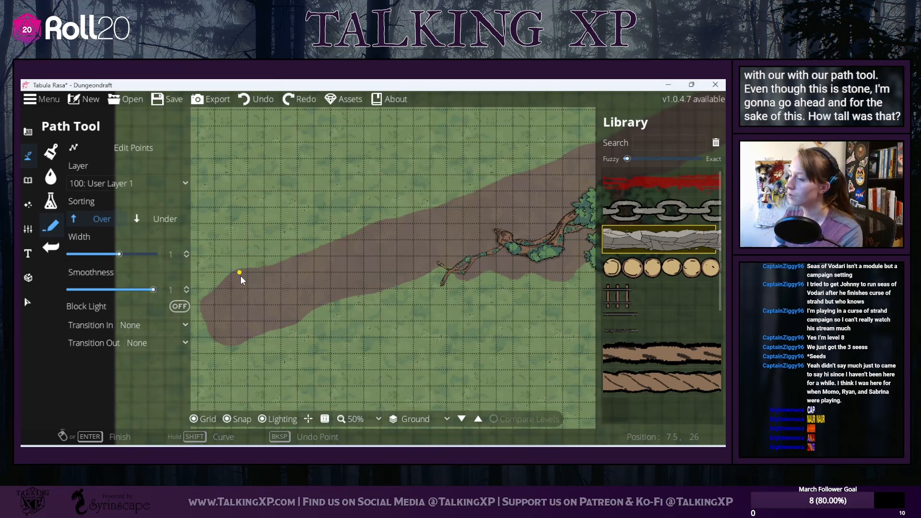
# Step: Draw the gray stone cliff path at width 1 along the road's whole northern edge, from its western to its northeastern end
pyautogui.click(214, 289)
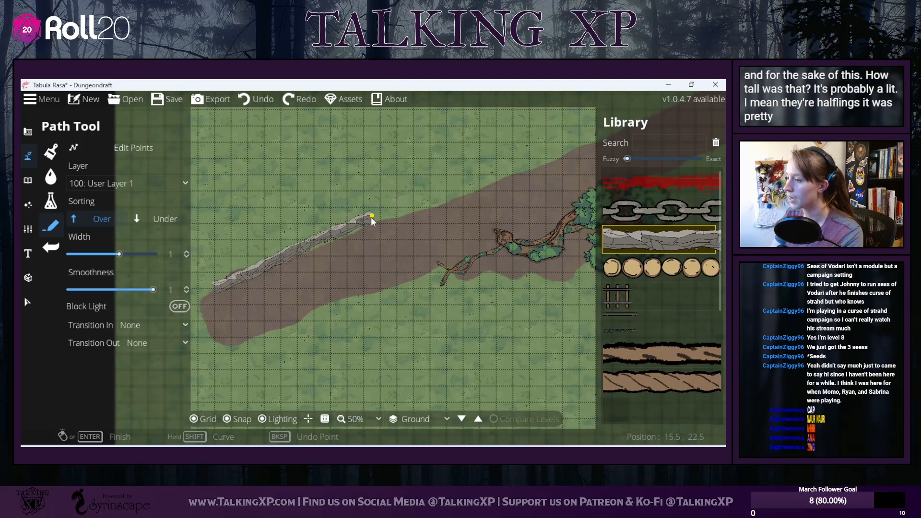
pyautogui.moveTo(467, 190); pyautogui.dragTo(284, 262)
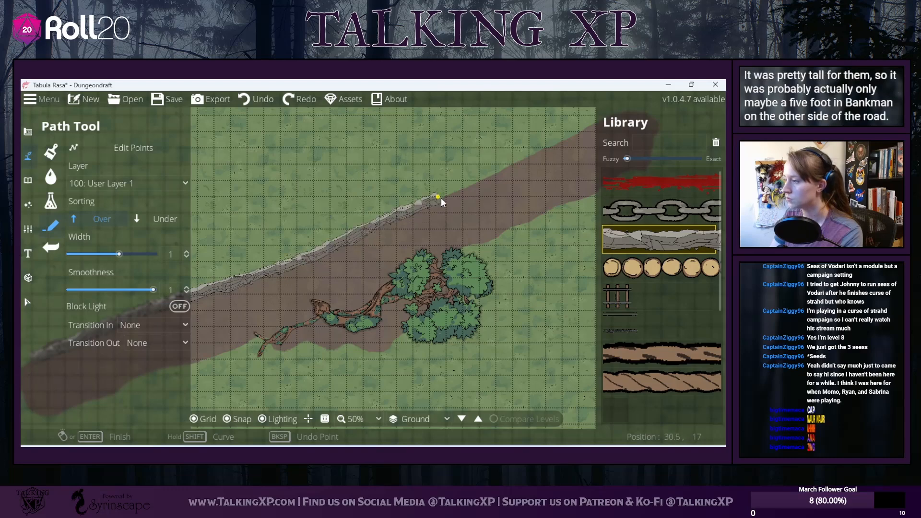
pyautogui.moveTo(528, 149); pyautogui.dragTo(376, 229)
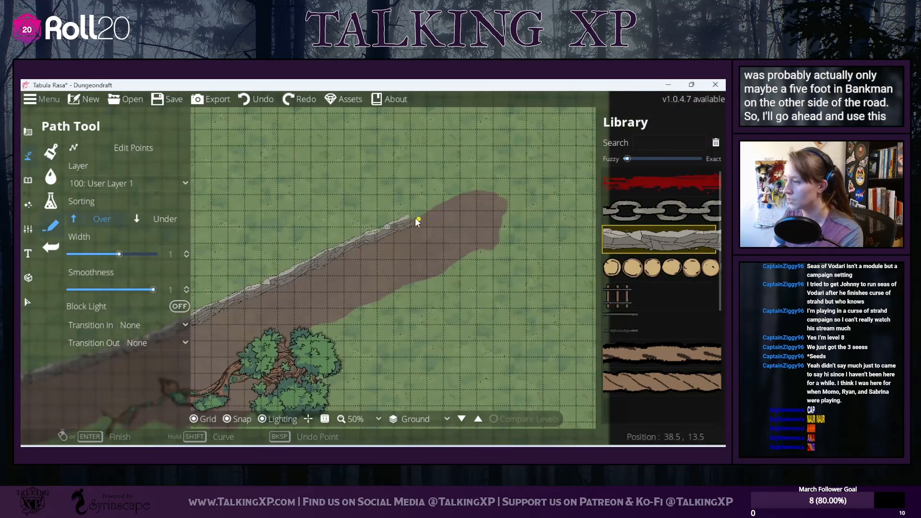
pyautogui.click(476, 189)
pyautogui.rightClick(477, 189)
# Step: Try the stone cliff path along the road's southern edge starting from its northeastern end, and undo it
pyautogui.moveTo(314, 278); pyautogui.dragTo(540, 177)
pyautogui.moveTo(507, 227); pyautogui.dragTo(240, 333)
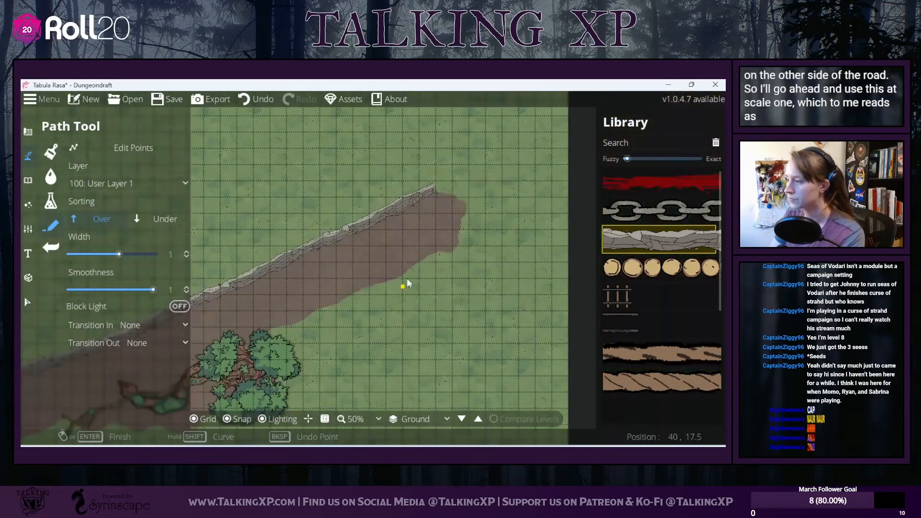
pyautogui.click(456, 247)
pyautogui.rightClick(353, 306)
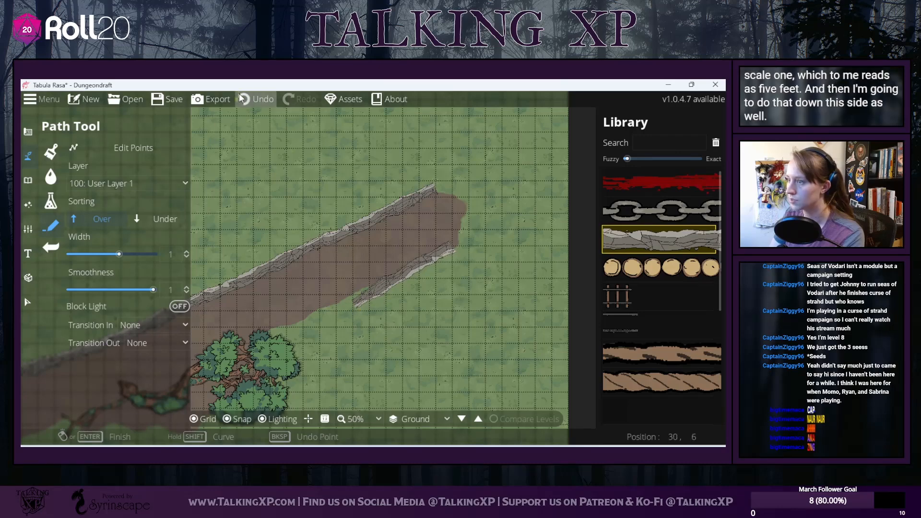
pyautogui.click(258, 99)
# Step: Draw the gray stone cliff path at width 1 along the road's southern edge, from its western end past the tree to its northeastern end
pyautogui.moveTo(255, 253); pyautogui.dragTo(583, 91)
pyautogui.moveTo(236, 321); pyautogui.dragTo(339, 282)
pyautogui.click(278, 304)
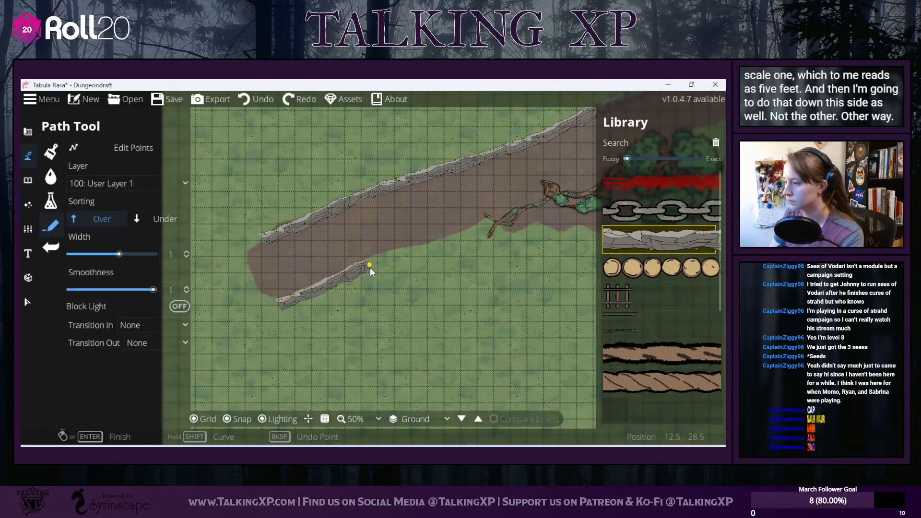
pyautogui.click(381, 259)
pyautogui.click(487, 225)
pyautogui.moveTo(555, 207); pyautogui.dragTo(391, 251)
pyautogui.click(390, 245)
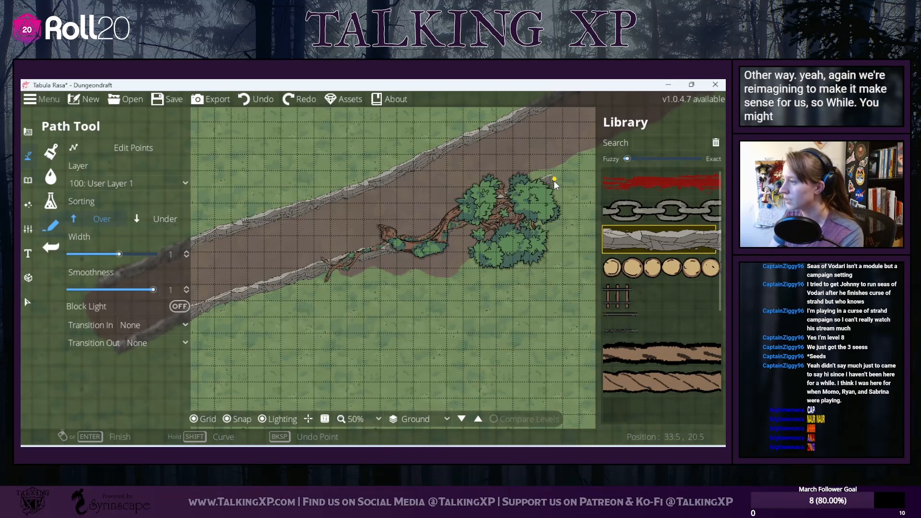
pyautogui.moveTo(551, 181); pyautogui.dragTo(454, 219)
pyautogui.click(437, 207)
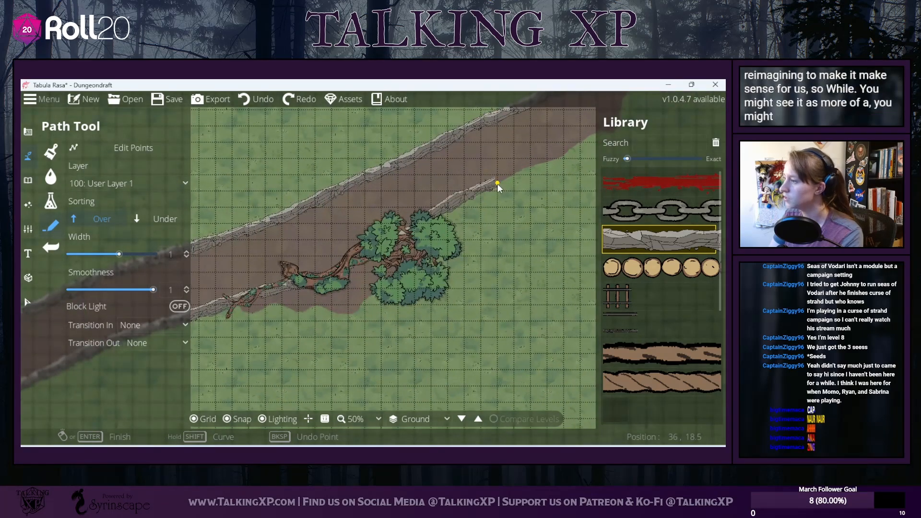
pyautogui.click(515, 176)
pyautogui.moveTo(538, 167); pyautogui.dragTo(347, 259)
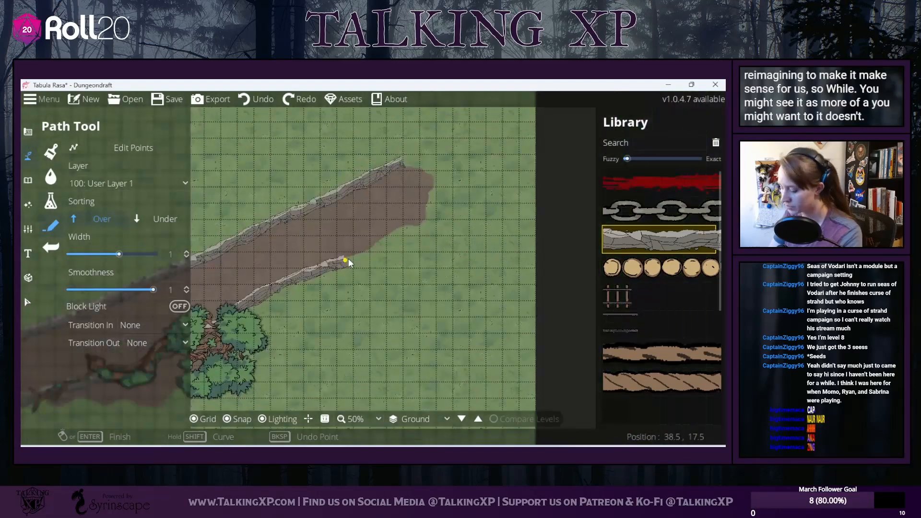
pyautogui.rightClick(427, 220)
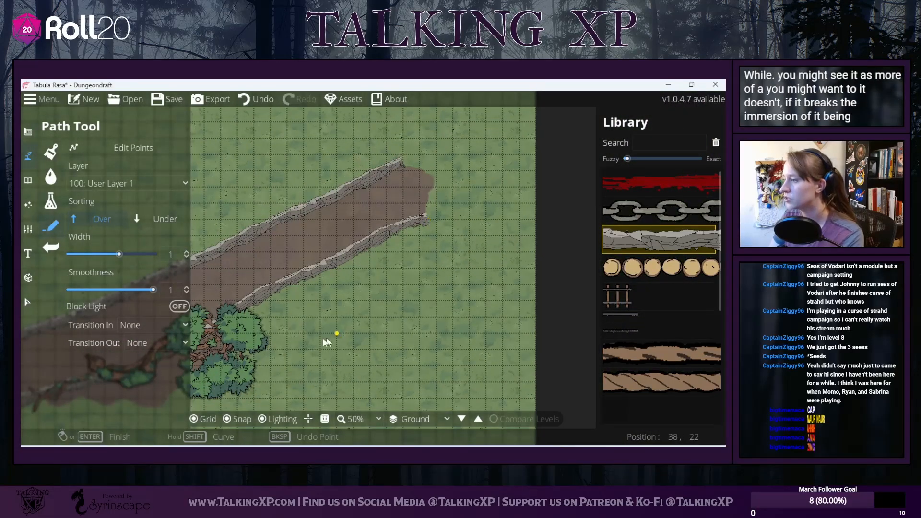
# Step: Examine the stone embankments on both sides of the road and the grass around the tree
pyautogui.moveTo(312, 334); pyautogui.dragTo(636, 255)
pyautogui.moveTo(413, 394); pyautogui.dragTo(351, 316)
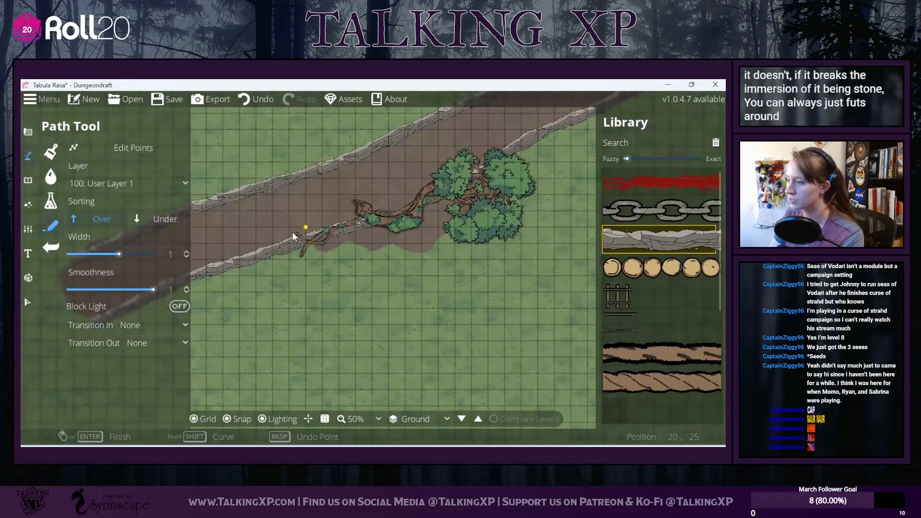
pyautogui.moveTo(286, 276); pyautogui.dragTo(195, 315)
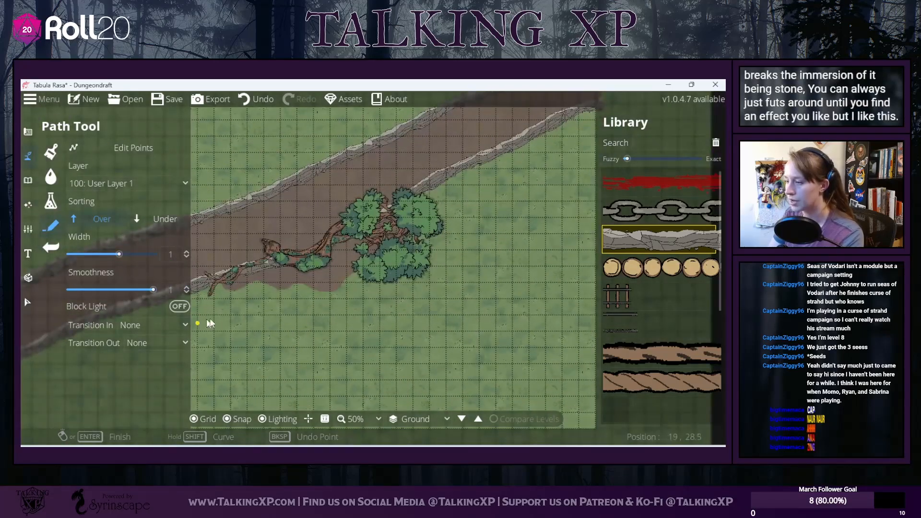
pyautogui.moveTo(272, 317); pyautogui.dragTo(397, 287)
pyautogui.moveTo(430, 252); pyautogui.dragTo(391, 318)
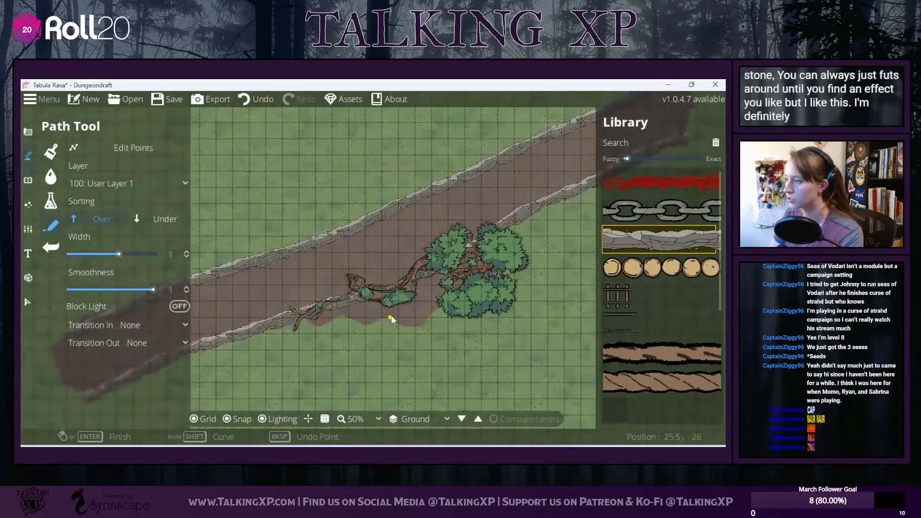
pyautogui.moveTo(499, 290); pyautogui.dragTo(442, 232)
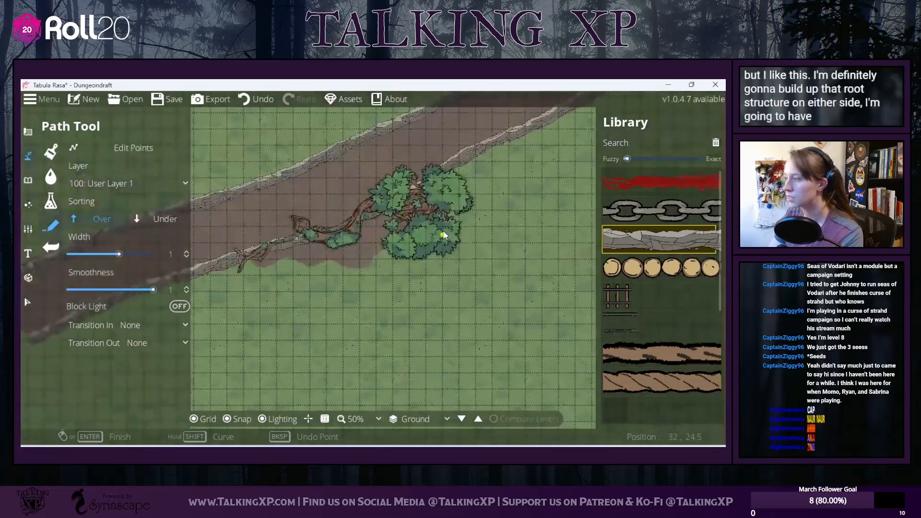
pyautogui.moveTo(401, 350); pyautogui.dragTo(429, 307)
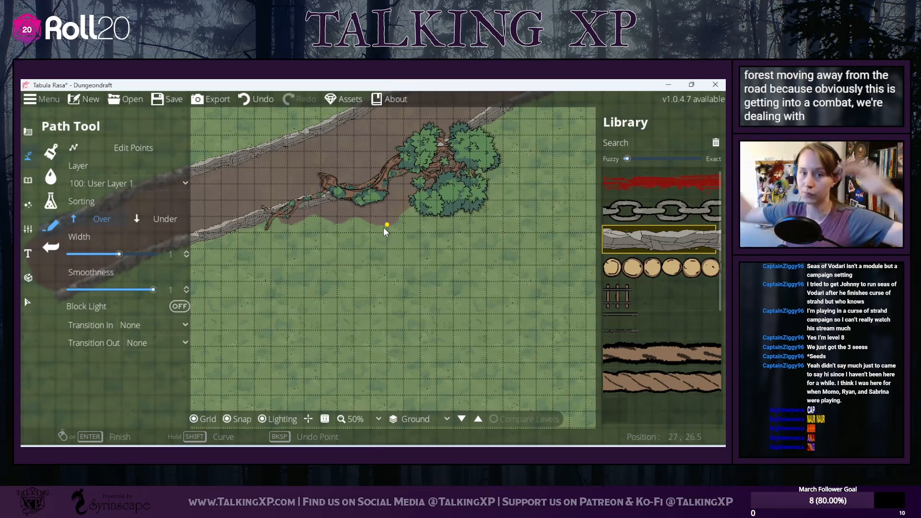
# Step: Undo the trial cliff path in the southern grass, and set the path's Transition In to Grow and Transition Out to Shrink
pyautogui.moveTo(369, 360); pyautogui.dragTo(382, 309)
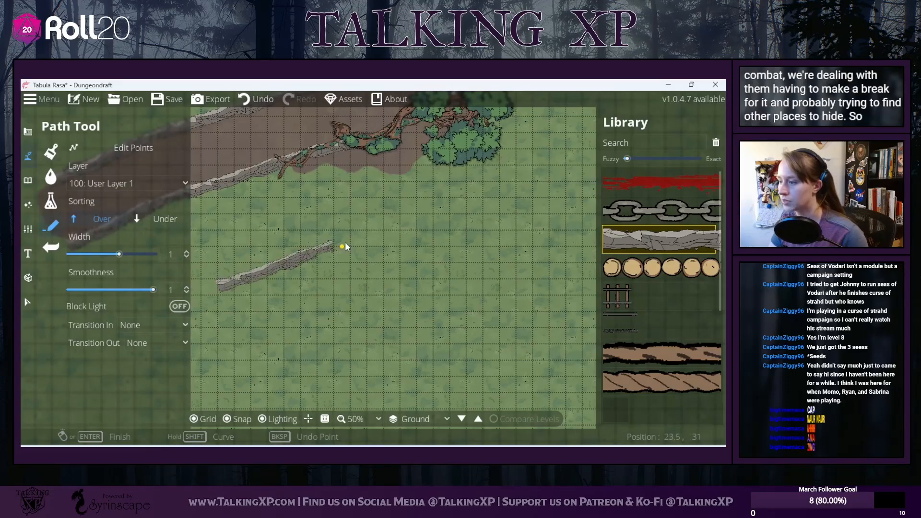
pyautogui.click(255, 103)
pyautogui.click(150, 342)
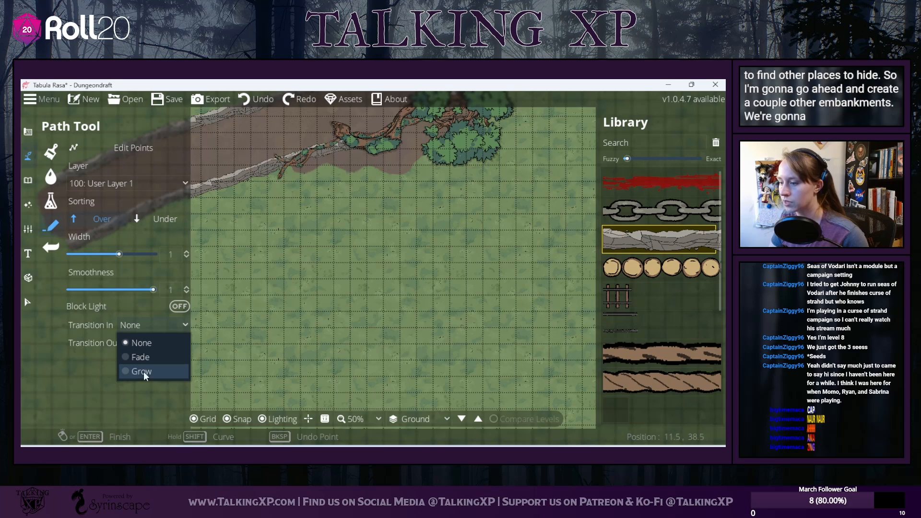
pyautogui.click(143, 372)
pyautogui.click(151, 343)
pyautogui.click(153, 388)
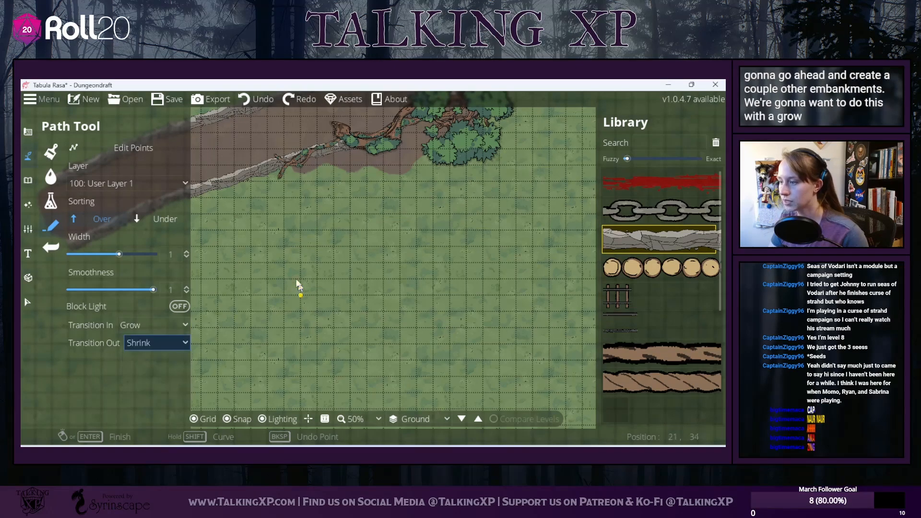
# Step: Draw a short upward-curving stone cliff path in the grass south of the road's western half
pyautogui.moveTo(329, 241); pyautogui.dragTo(476, 230)
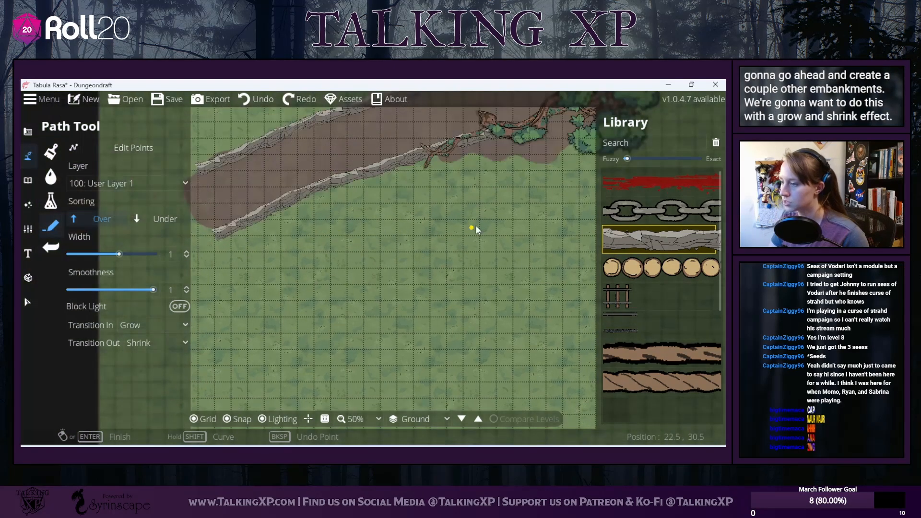
pyautogui.click(324, 261)
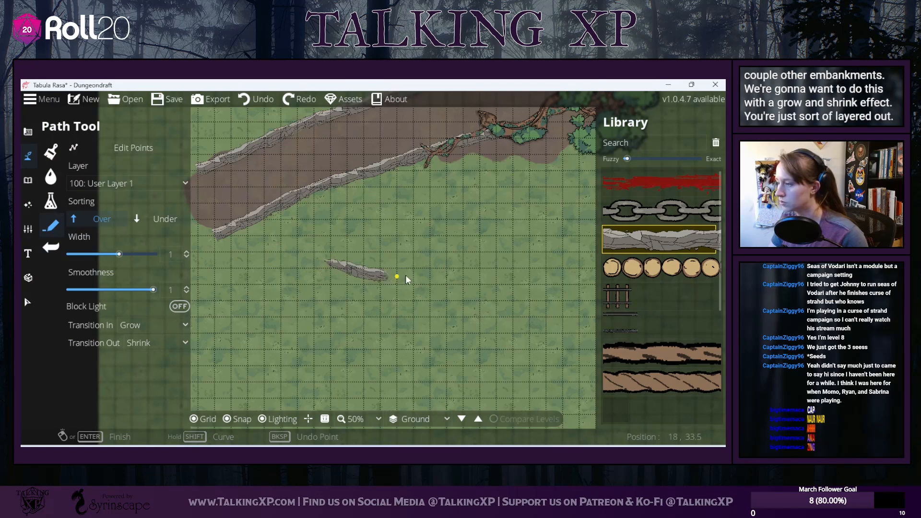
pyautogui.click(431, 226)
pyautogui.rightClick(431, 226)
# Step: Draw a wavy stone cliff path in the grass southeast of the large tree, curving up at its eastern end
pyautogui.moveTo(521, 235); pyautogui.dragTo(373, 310)
pyautogui.click(340, 299)
pyautogui.click(401, 313)
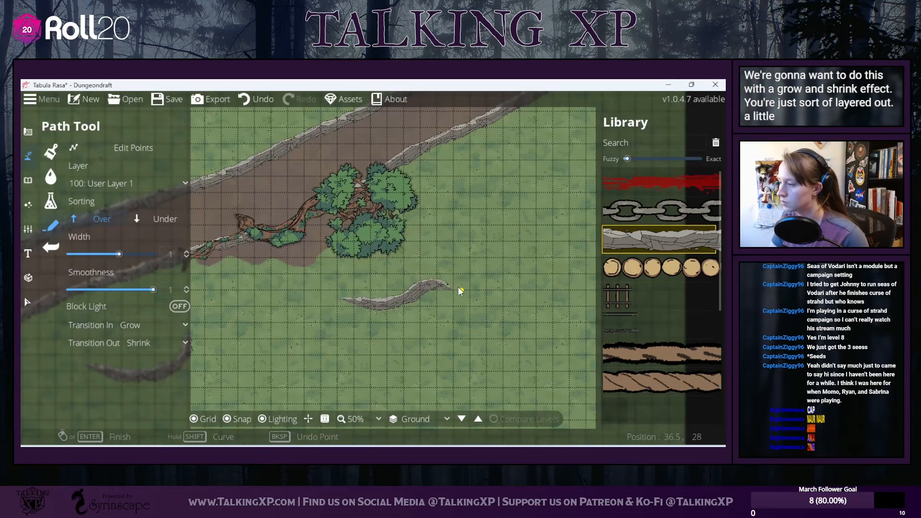
pyautogui.click(475, 232)
pyautogui.rightClick(475, 232)
# Step: Draw a wavy stone cliff path in the grass north of the road's western half, rising toward the northeast
pyautogui.moveTo(355, 337); pyautogui.dragTo(335, 393)
pyautogui.moveTo(433, 224); pyautogui.dragTo(493, 146)
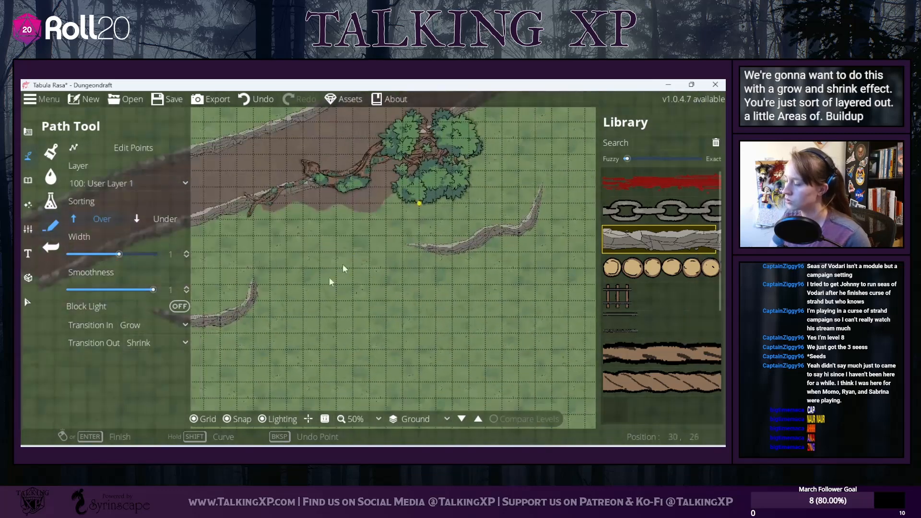
pyautogui.moveTo(321, 305); pyautogui.dragTo(405, 223)
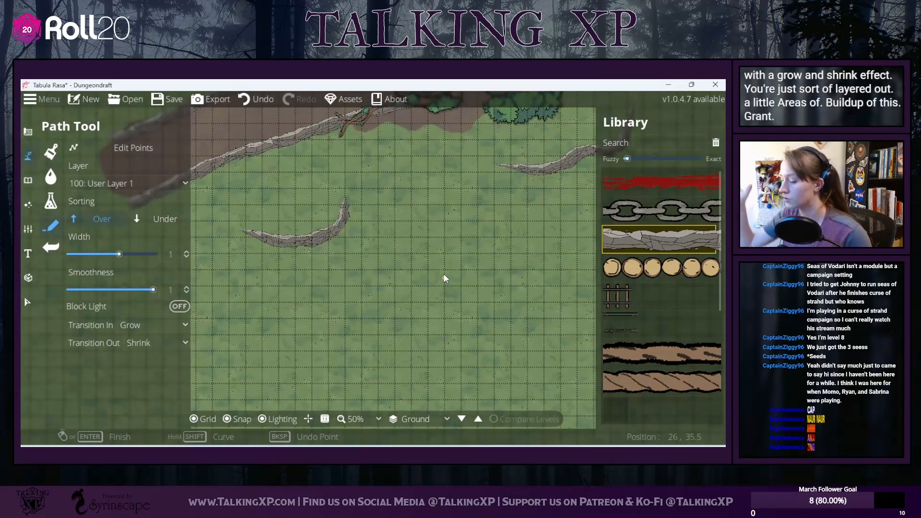
pyautogui.moveTo(444, 274); pyautogui.dragTo(378, 464)
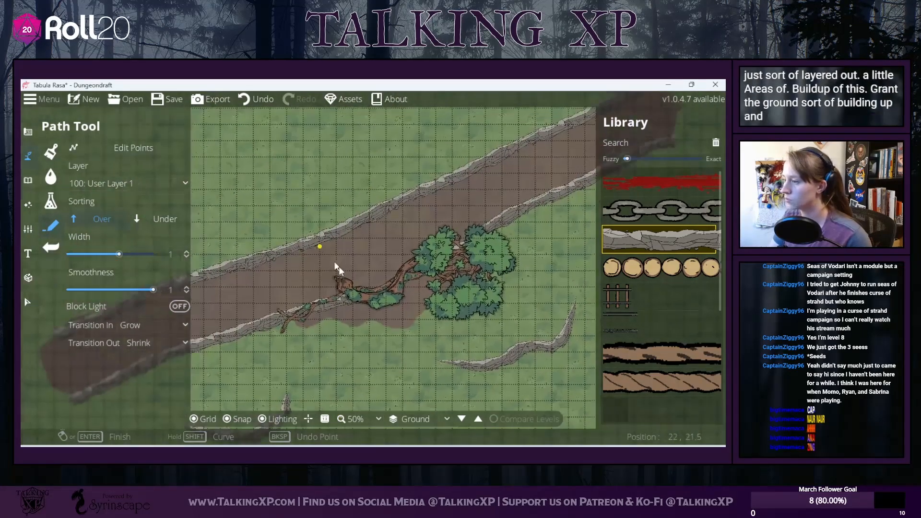
pyautogui.moveTo(322, 249); pyautogui.dragTo(440, 307)
pyautogui.click(232, 258)
pyautogui.click(302, 279)
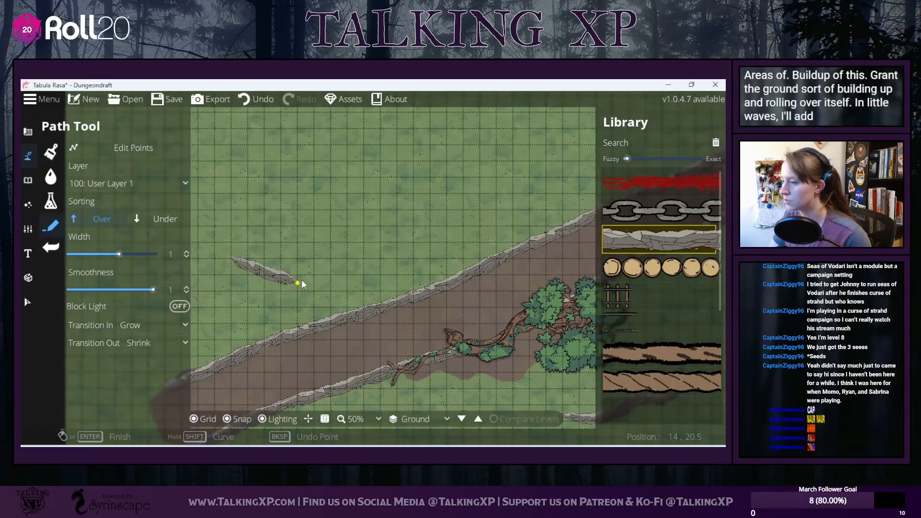
pyautogui.click(340, 258)
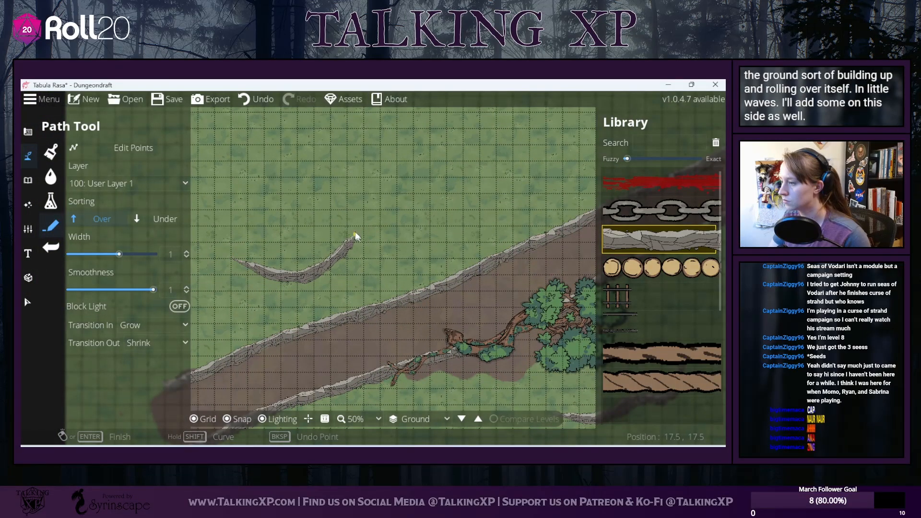
pyautogui.click(366, 234)
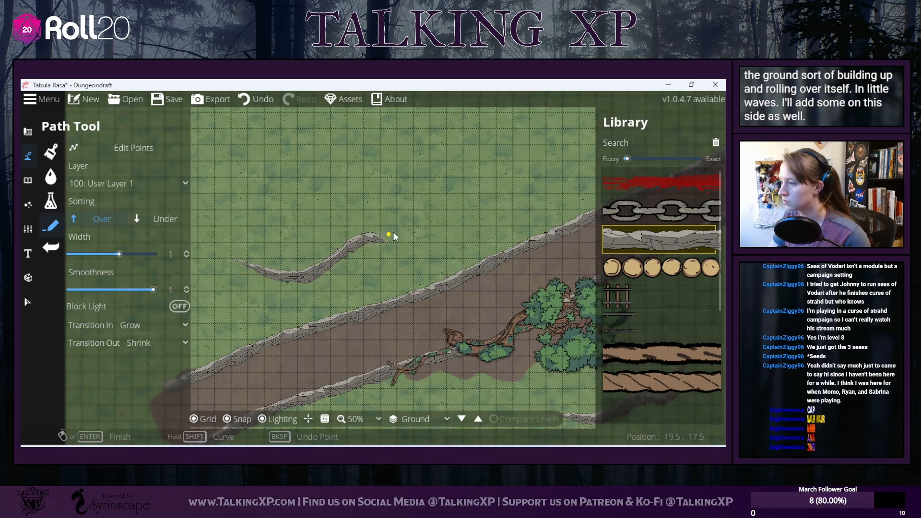
pyautogui.rightClick(388, 216)
# Step: Draw a wavy stone cliff path that meets the road's northern embankment opposite the large tree
pyautogui.moveTo(425, 282); pyautogui.dragTo(290, 313)
pyautogui.click(364, 255)
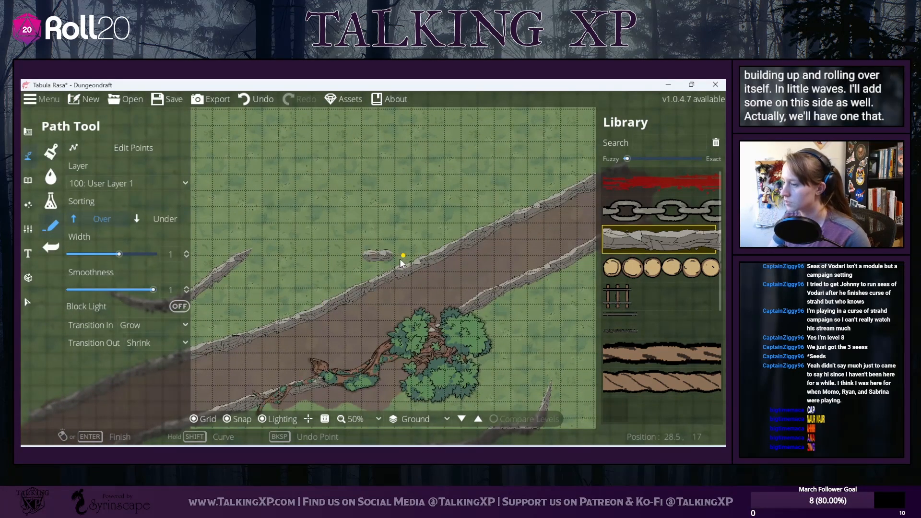
pyautogui.click(412, 265)
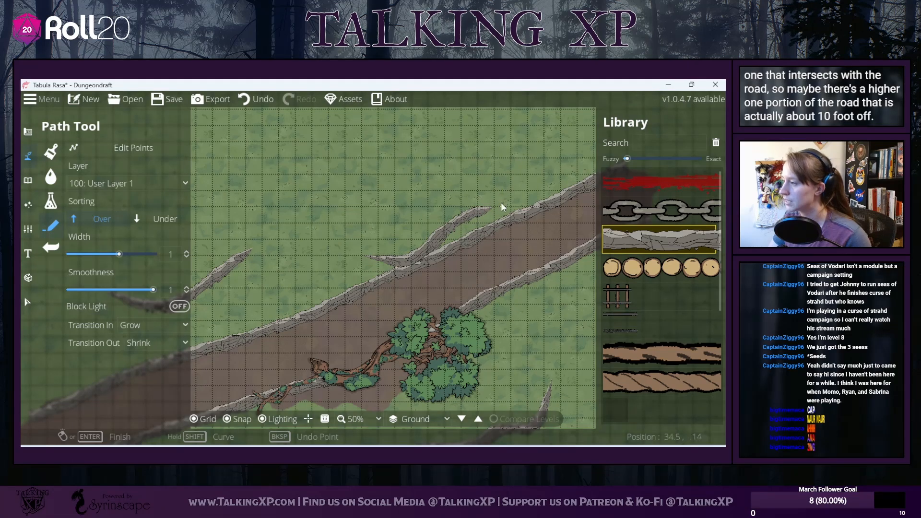
# Step: Switch to the Object Tool and filter its library by the Plant tag
pyautogui.moveTo(409, 373); pyautogui.dragTo(410, 244)
pyautogui.moveTo(445, 309); pyautogui.dragTo(458, 351)
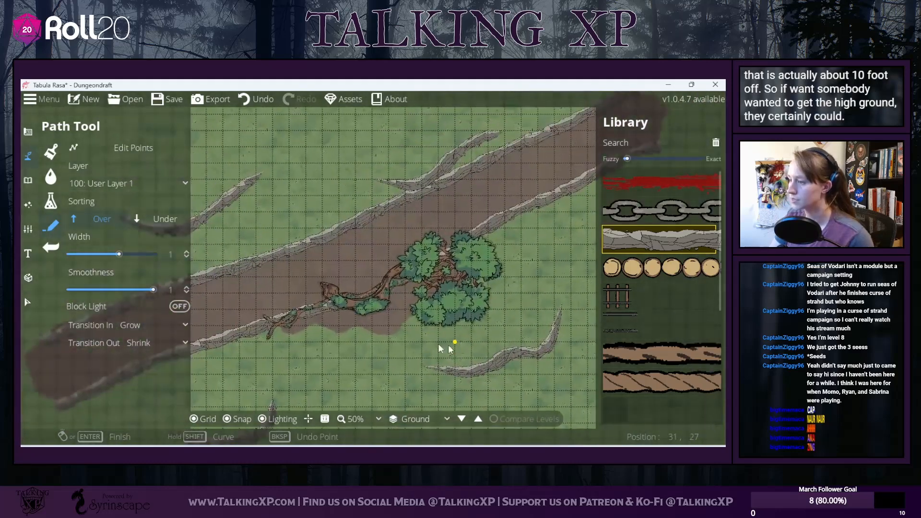
pyautogui.moveTo(331, 318); pyautogui.dragTo(413, 255)
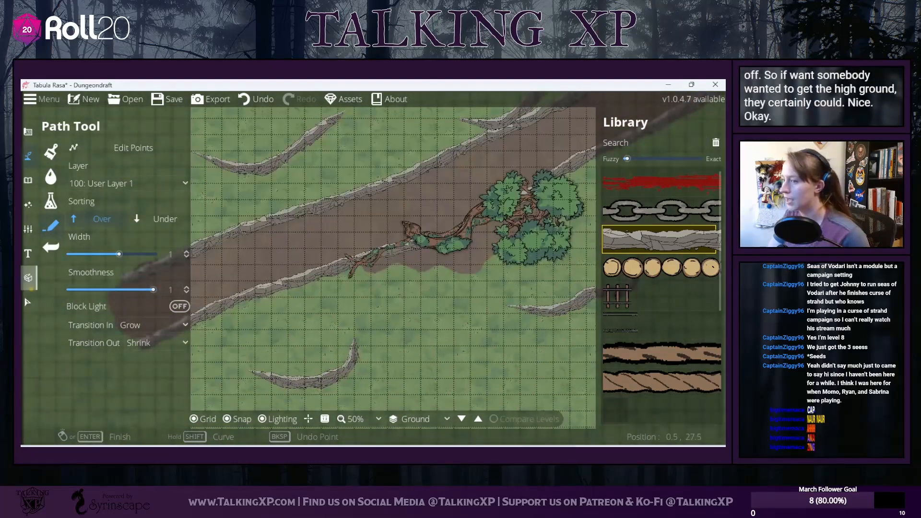
pyautogui.click(28, 180)
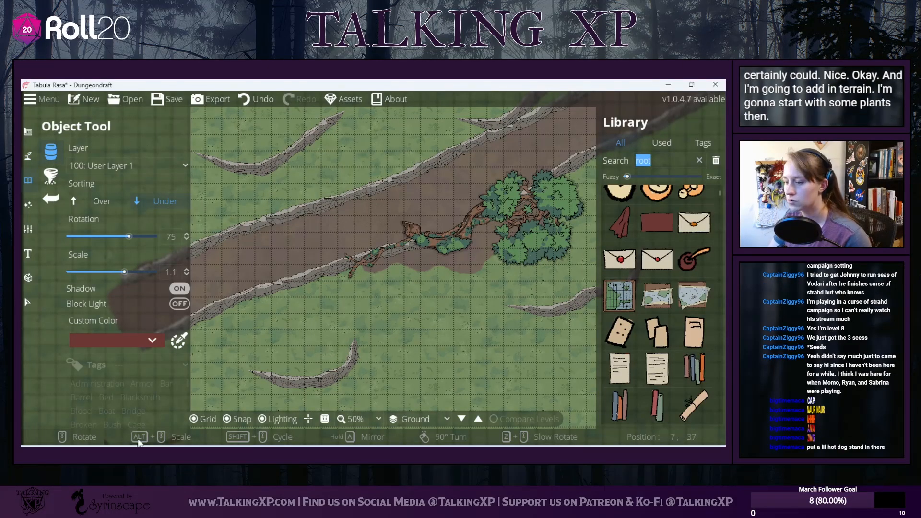
pyautogui.click(135, 407)
pyautogui.scroll(-8, 136, 404)
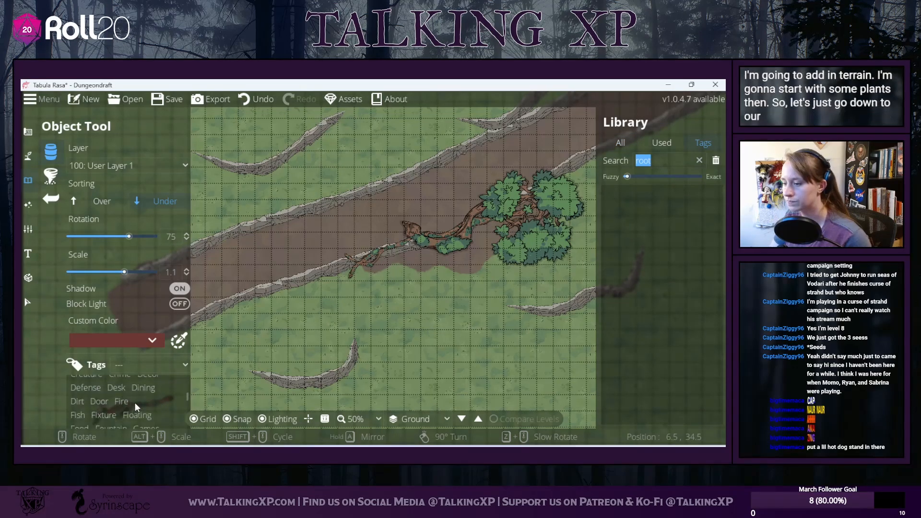
pyautogui.scroll(-10, 135, 402)
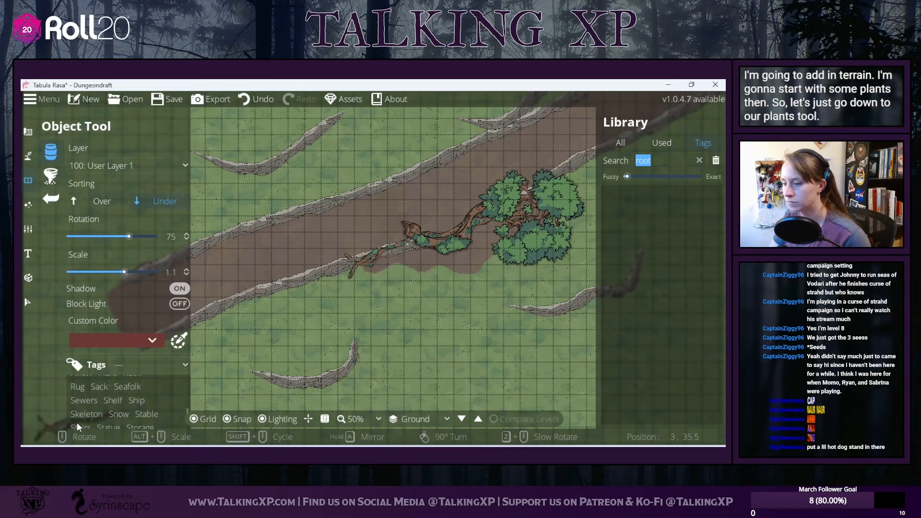
pyautogui.scroll(-2, 100, 389)
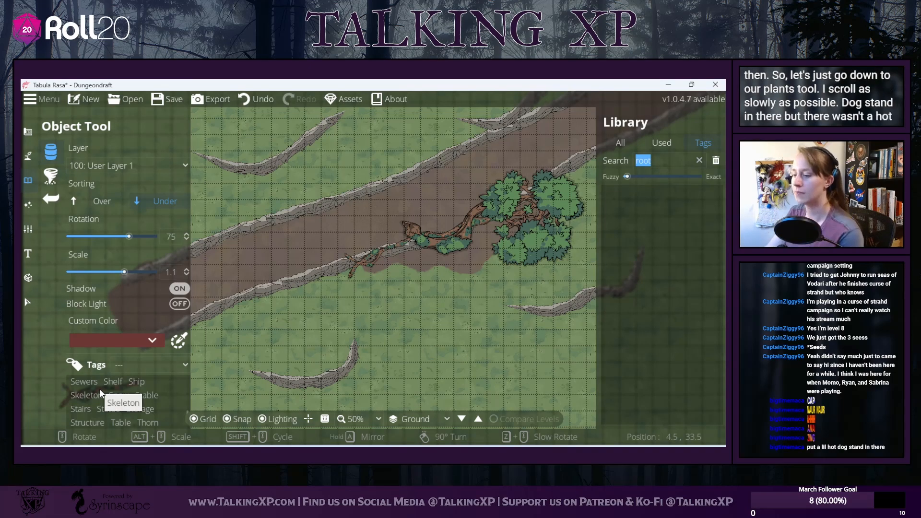
pyautogui.scroll(-3, 100, 389)
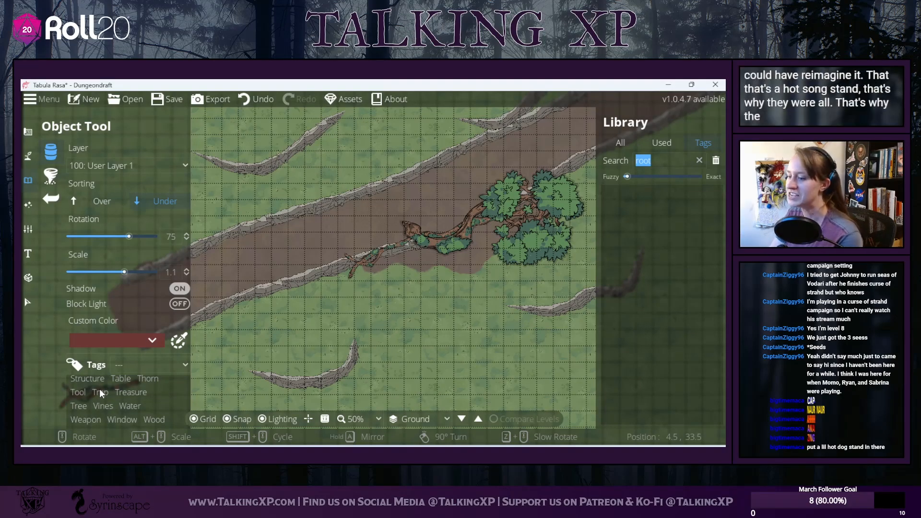
pyautogui.scroll(3, 131, 410)
pyautogui.scroll(2, 131, 410)
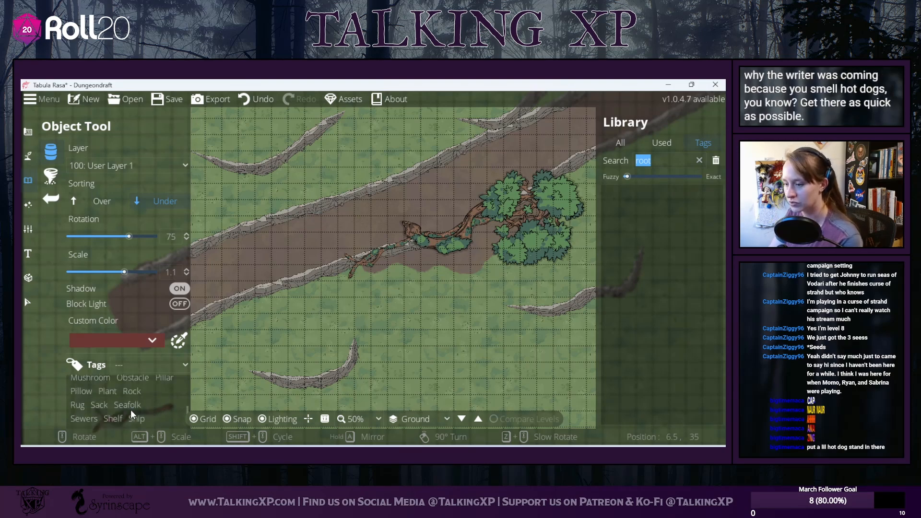
pyautogui.click(114, 390)
# Step: Filter the object library by the Tree tag instead of Plant, and select the leafy green tree with visible branches
pyautogui.scroll(-10, 650, 306)
pyautogui.scroll(2, 652, 306)
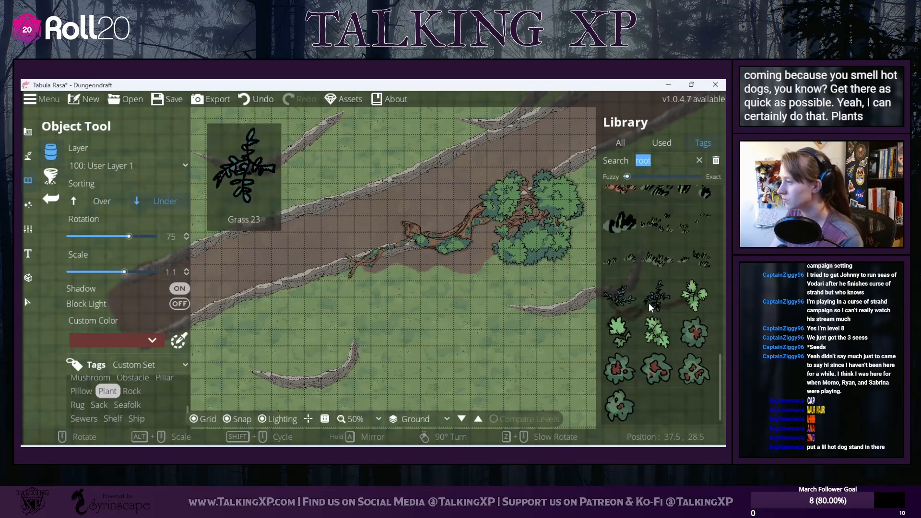
pyautogui.scroll(-2, 102, 398)
pyautogui.scroll(-4, 102, 399)
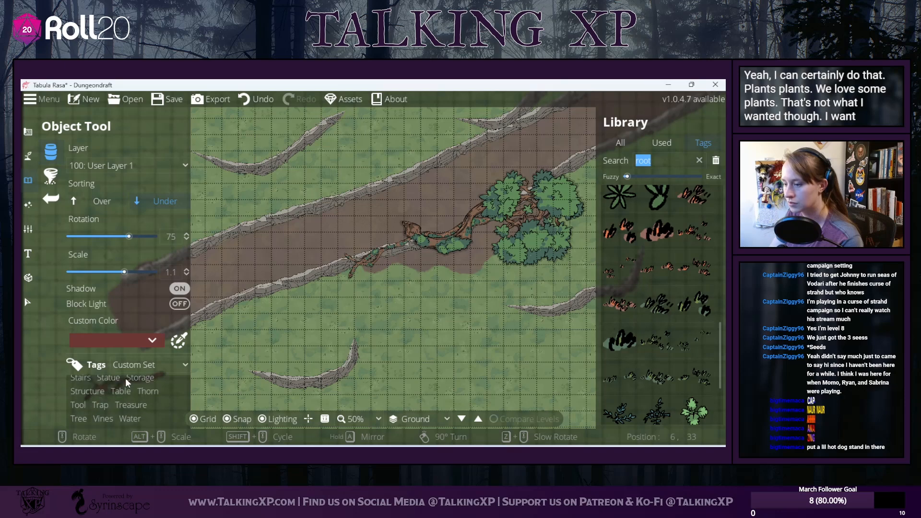
pyautogui.click(79, 406)
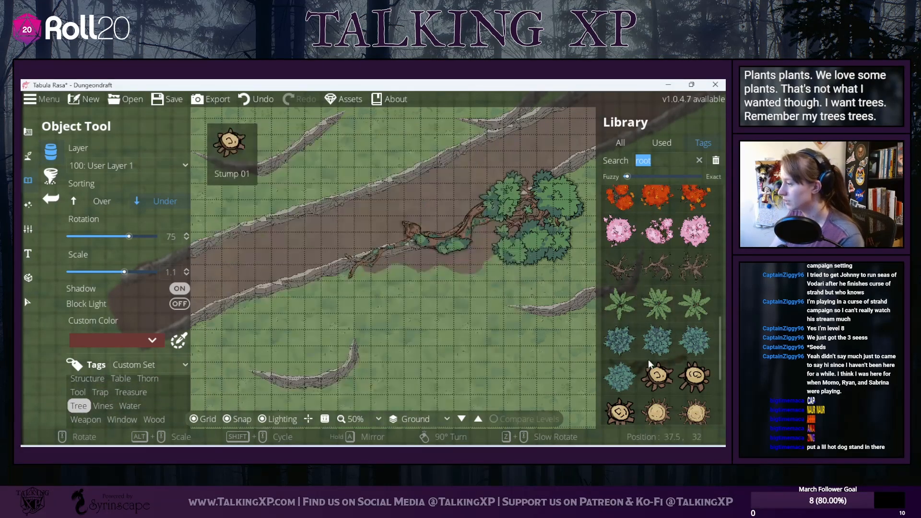
pyautogui.scroll(-4, 634, 319)
pyautogui.click(630, 329)
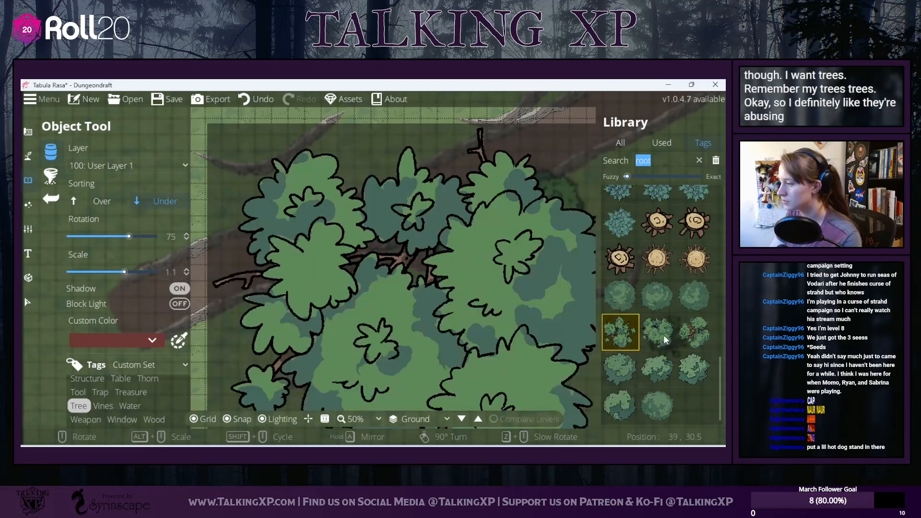
pyautogui.click(695, 331)
pyautogui.click(621, 331)
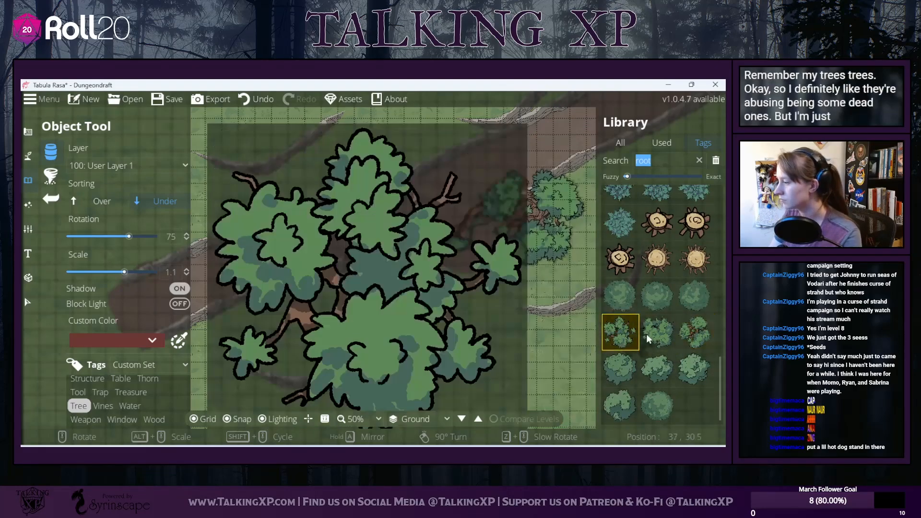
pyautogui.click(658, 347)
pyautogui.click(694, 337)
pyautogui.click(623, 340)
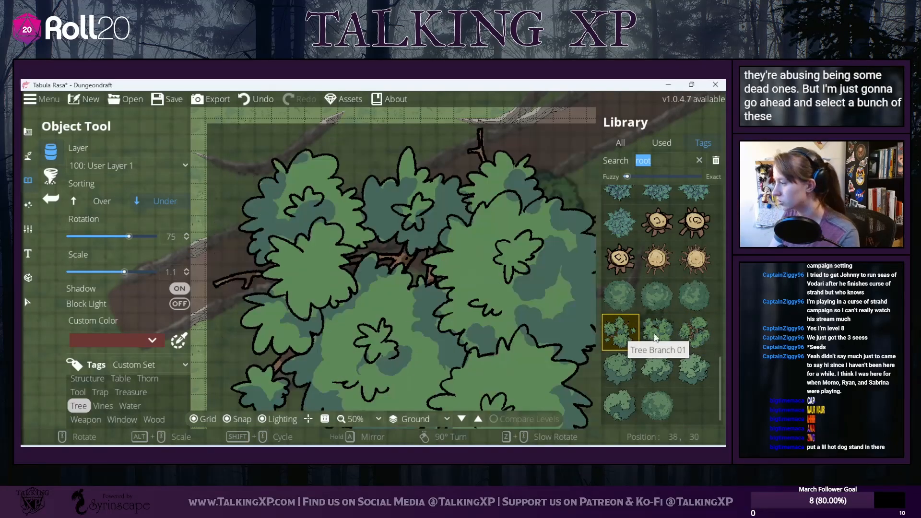
pyautogui.click(657, 336)
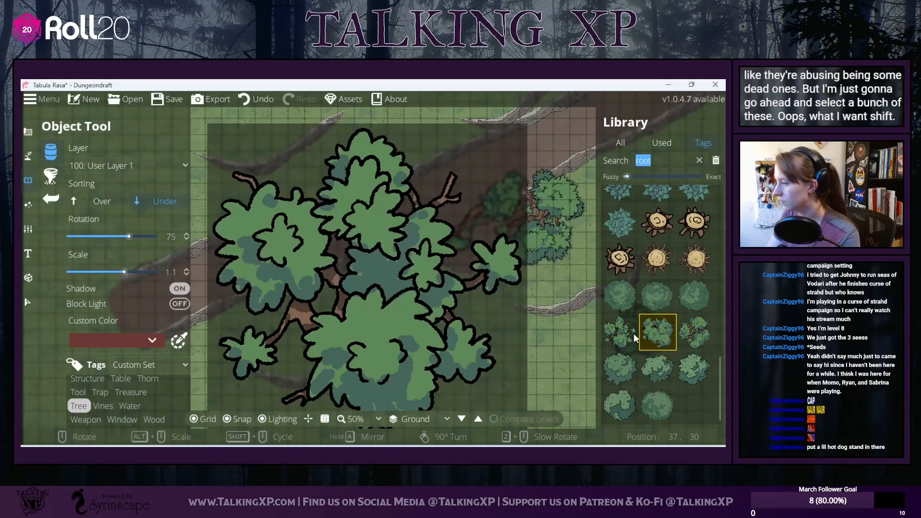
pyautogui.click(630, 336)
pyautogui.click(690, 340)
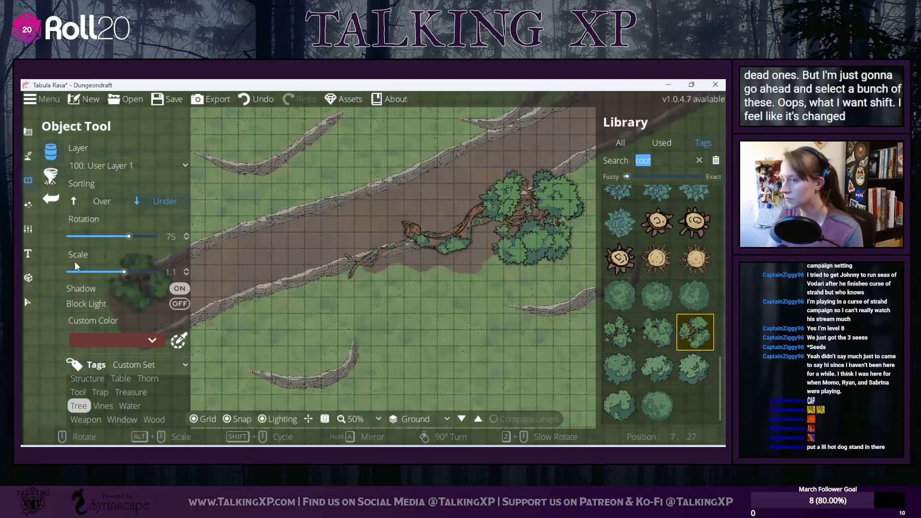
# Step: Switch to the Scatter Tool and select three green trees with visible branches plus two Tree Green Simple assets
pyautogui.click(53, 179)
pyautogui.click(632, 331)
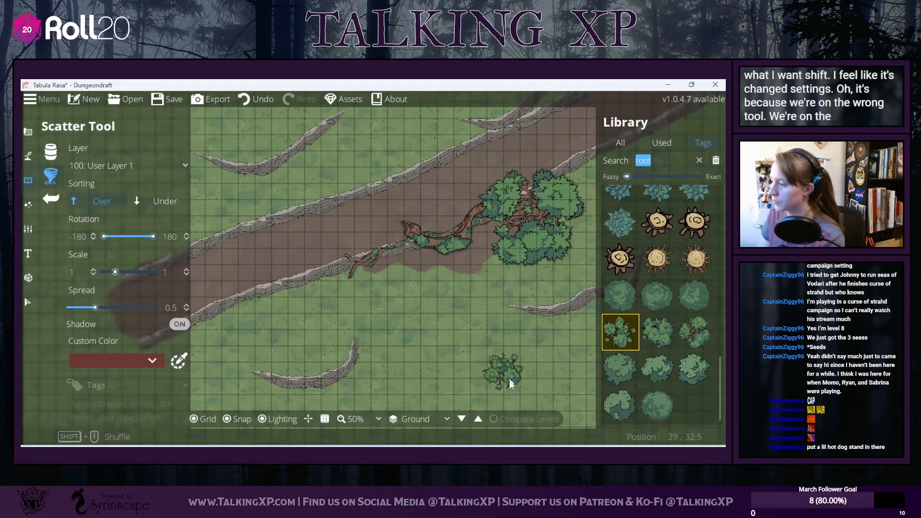
pyautogui.keyDown('ctrl'); pyautogui.click(651, 335); pyautogui.keyUp('ctrl')
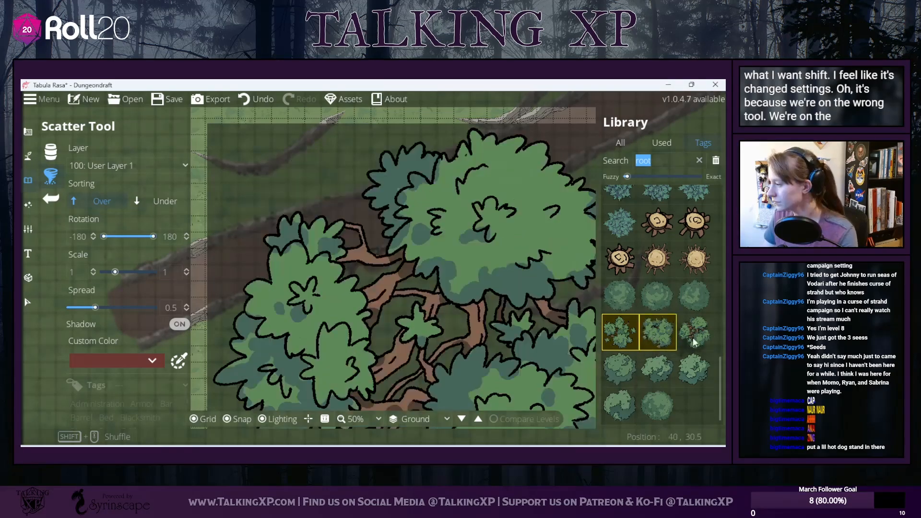
pyautogui.keyDown('ctrl'); pyautogui.click(680, 338); pyautogui.keyUp('ctrl')
pyautogui.keyDown('ctrl'); pyautogui.click(671, 370); pyautogui.keyUp('ctrl')
pyautogui.keyDown('ctrl'); pyautogui.click(679, 370); pyautogui.keyUp('ctrl')
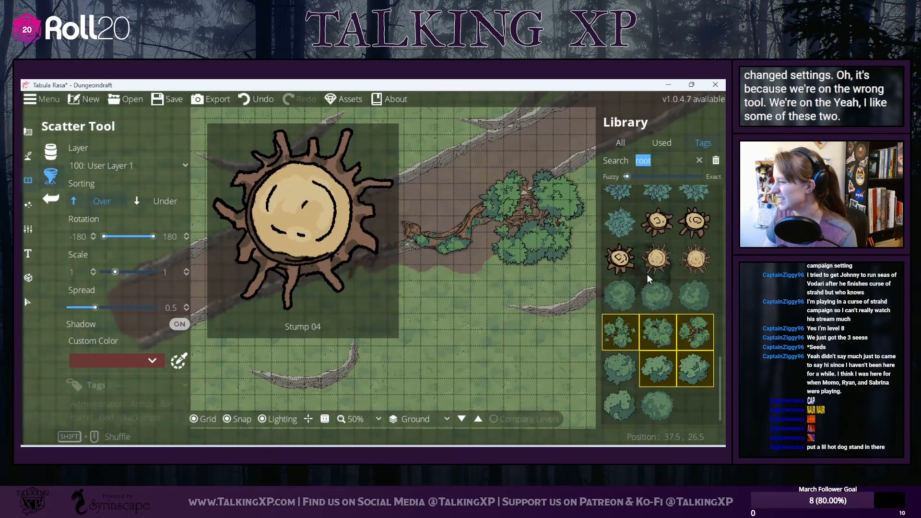
# Step: Add the small leafless dead trees from the tree library to the scatter selection
pyautogui.scroll(6, 644, 287)
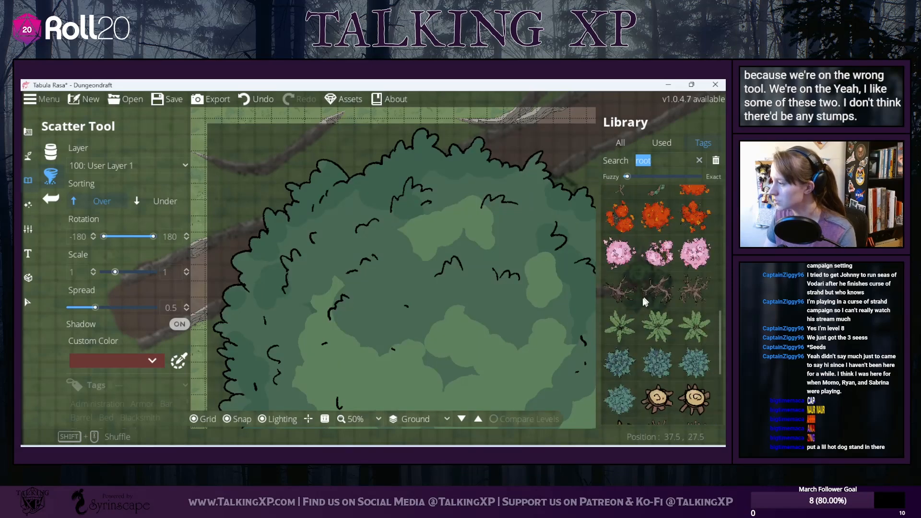
pyautogui.click(624, 294)
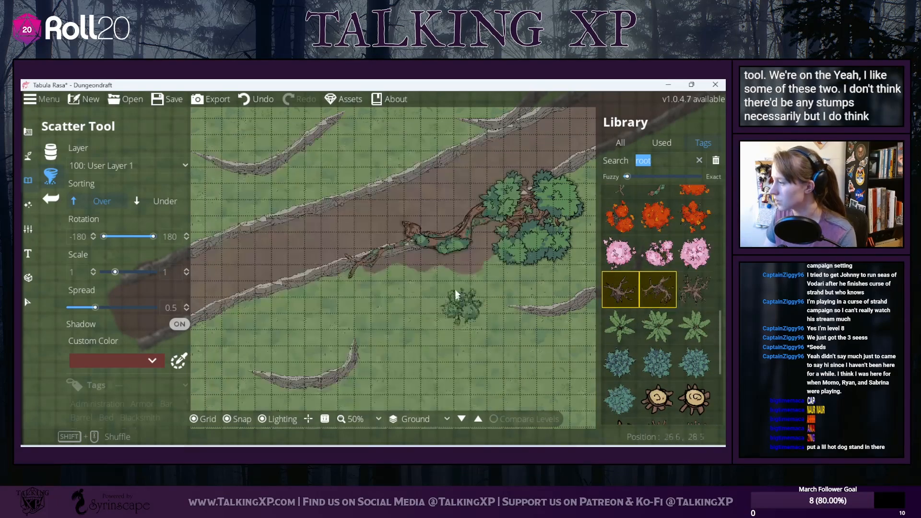
pyautogui.scroll(4, 619, 280)
pyautogui.scroll(4, 619, 280)
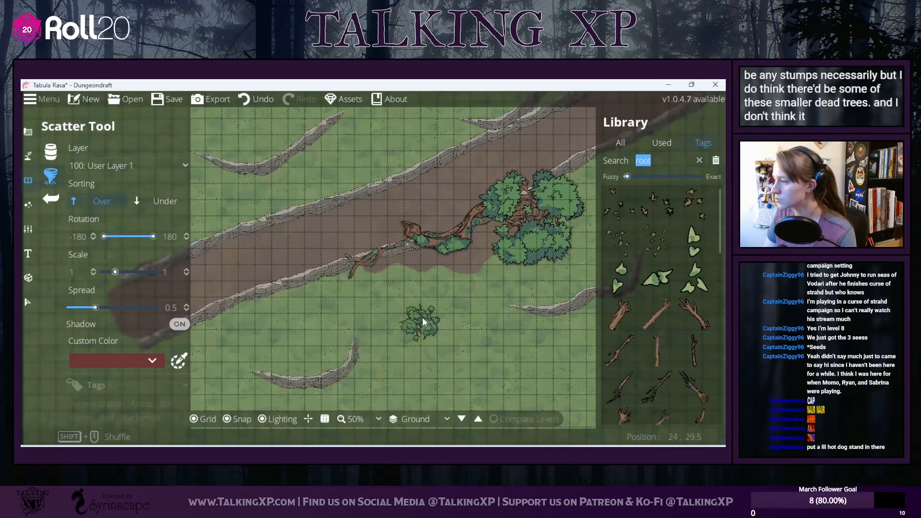
# Step: Set the scatter scale range to 1.16 to 2.37 for trees of varying size
pyautogui.scroll(-6, 422, 318)
pyautogui.scroll(3, 304, 281)
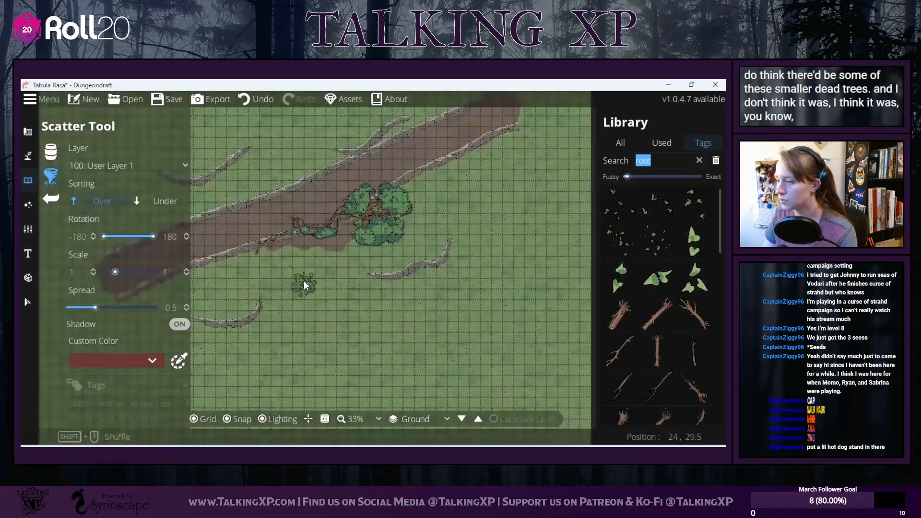
pyautogui.moveTo(307, 301); pyautogui.dragTo(385, 285)
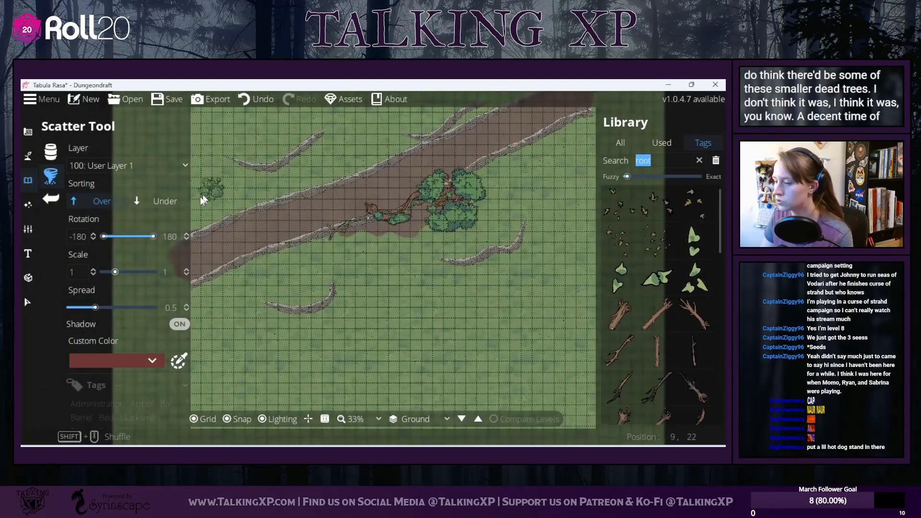
pyautogui.moveTo(115, 272)
pyautogui.mouseDown()
pyautogui.moveTo(124, 274)
pyautogui.moveTo(111, 273)
pyautogui.mouseUp()
pyautogui.moveTo(128, 273); pyautogui.dragTo(118, 272)
# Step: Scatter green and dead trees along both sides of the road, from its western verge to its eastern end
pyautogui.click(341, 212)
pyautogui.moveTo(344, 212); pyautogui.dragTo(337, 336)
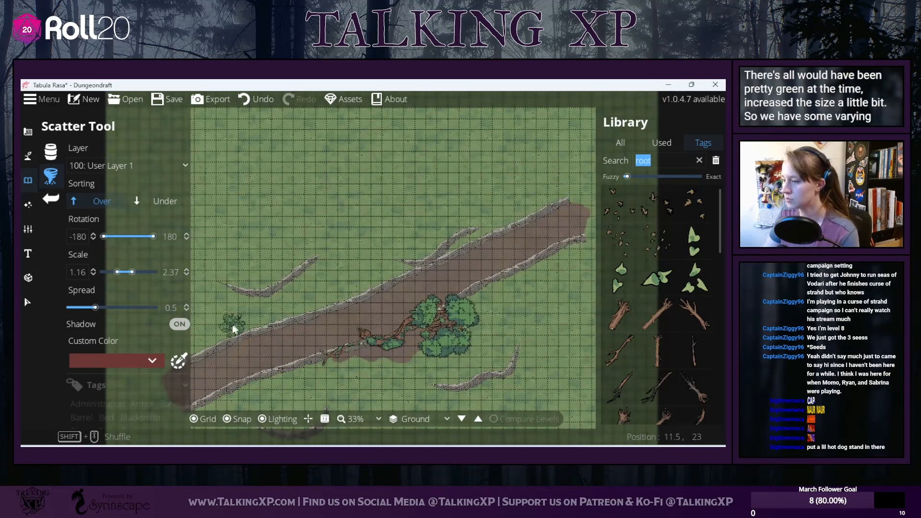
pyautogui.click(215, 336)
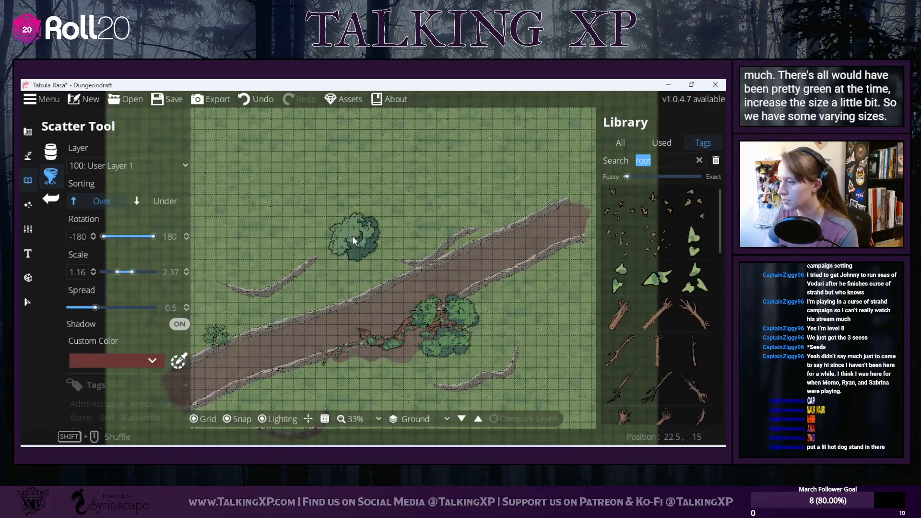
pyautogui.click(352, 236)
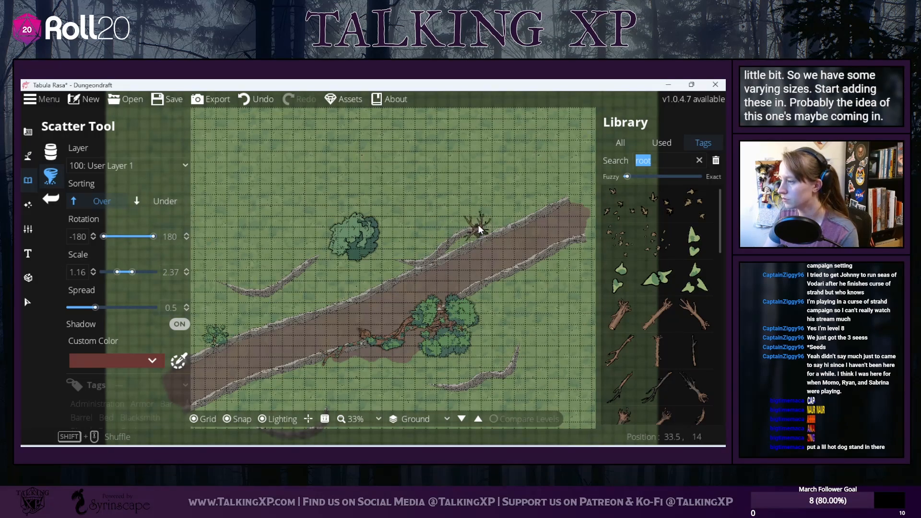
pyautogui.click(479, 225)
pyautogui.click(536, 198)
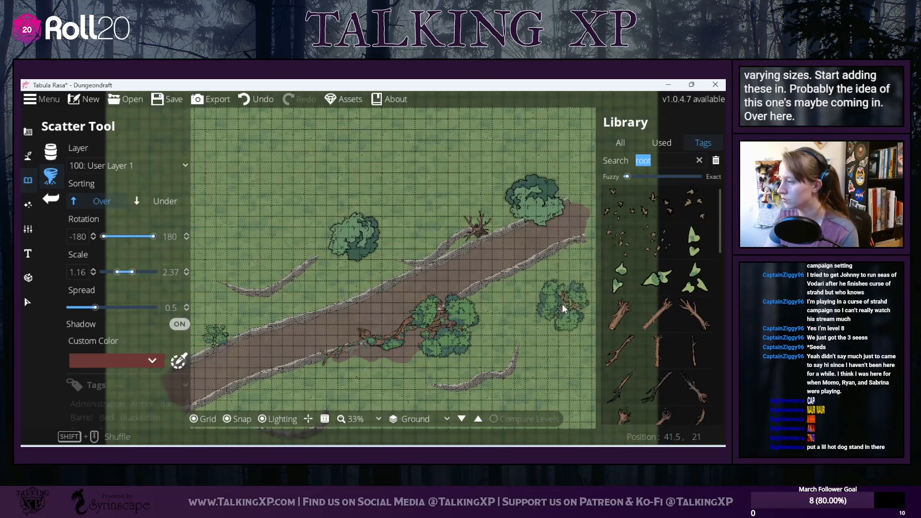
pyautogui.click(557, 272)
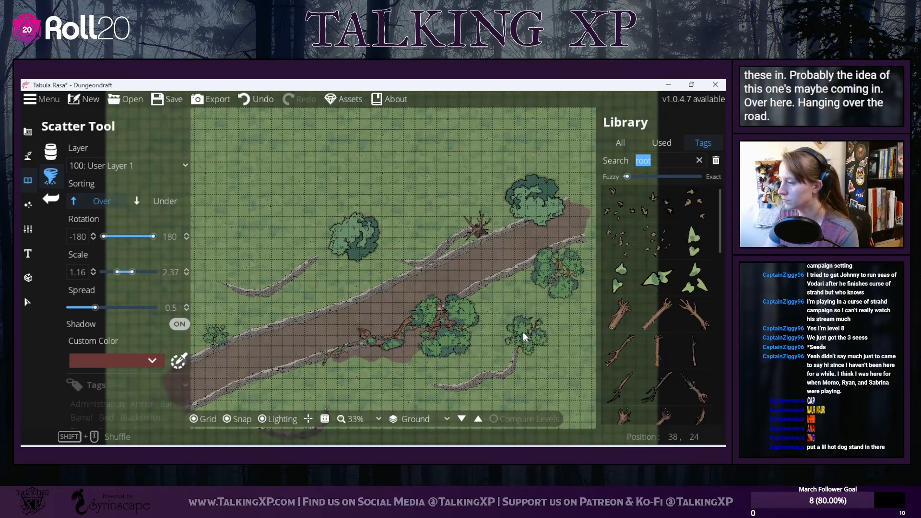
pyautogui.click(466, 372)
# Step: Place a large green tree on the road's southwestern verge and a smaller one on its northern side
pyautogui.moveTo(368, 336); pyautogui.dragTo(520, 232)
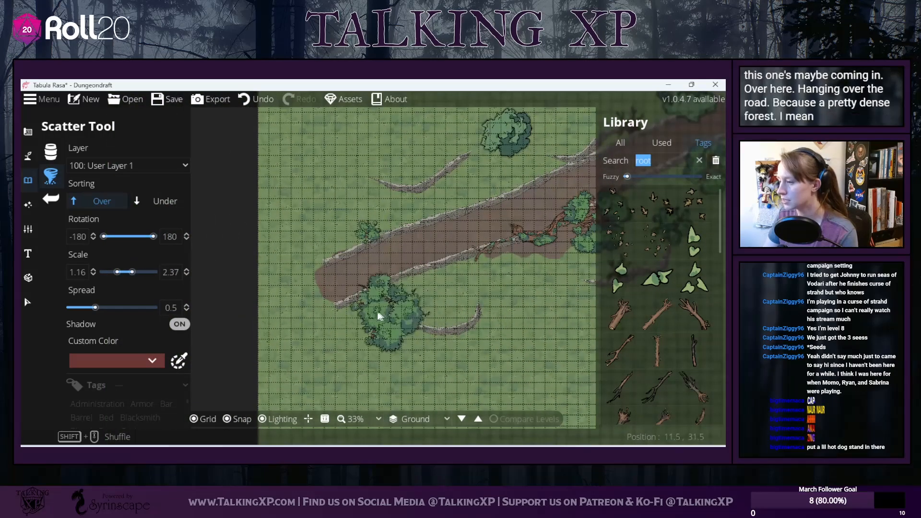
pyautogui.click(492, 277)
pyautogui.moveTo(507, 327); pyautogui.dragTo(351, 370)
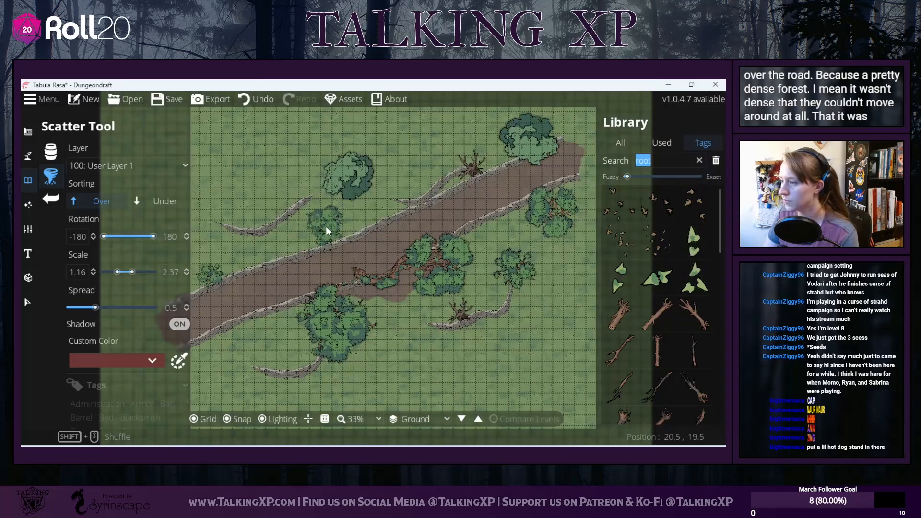
pyautogui.click(326, 226)
# Step: Deselect the two Tree Green Simple assets in the library so the scattered trees match
pyautogui.moveTo(434, 163); pyautogui.dragTo(474, 165)
pyautogui.scroll(-3, 686, 331)
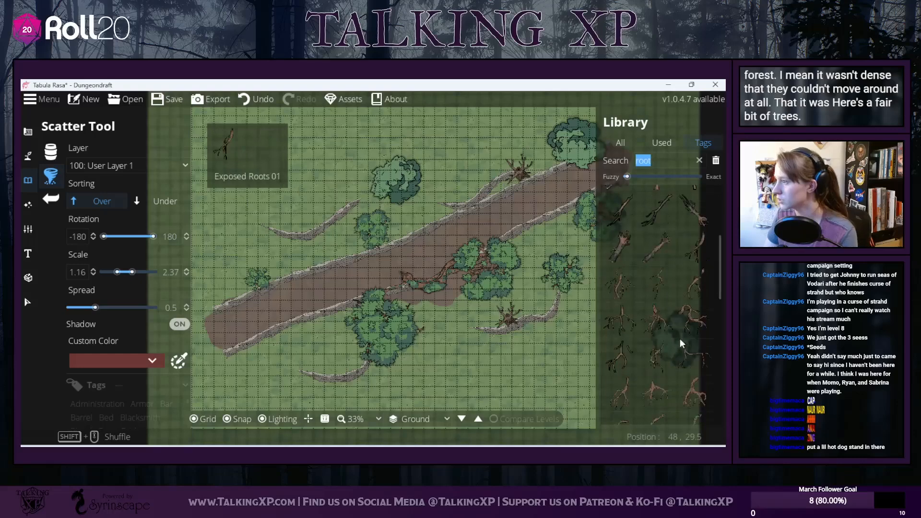
pyautogui.scroll(-5, 680, 338)
pyautogui.scroll(-6, 681, 339)
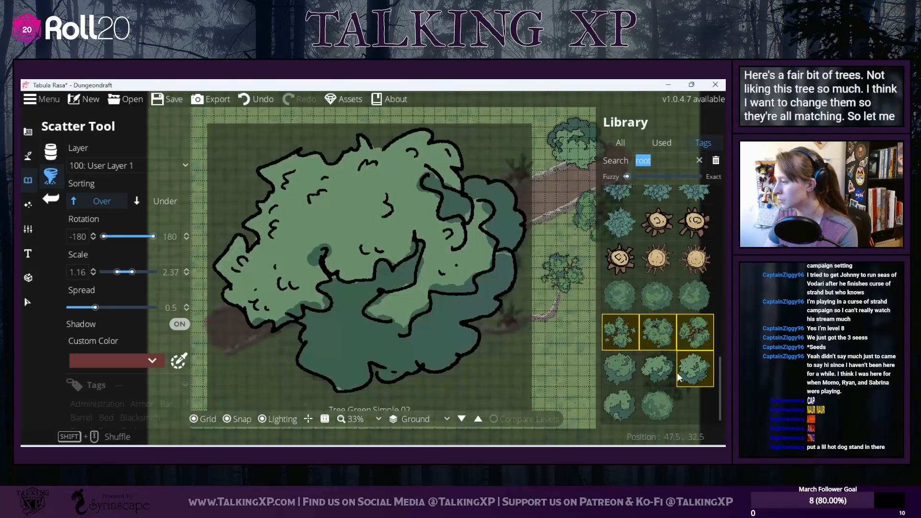
pyautogui.click(678, 376)
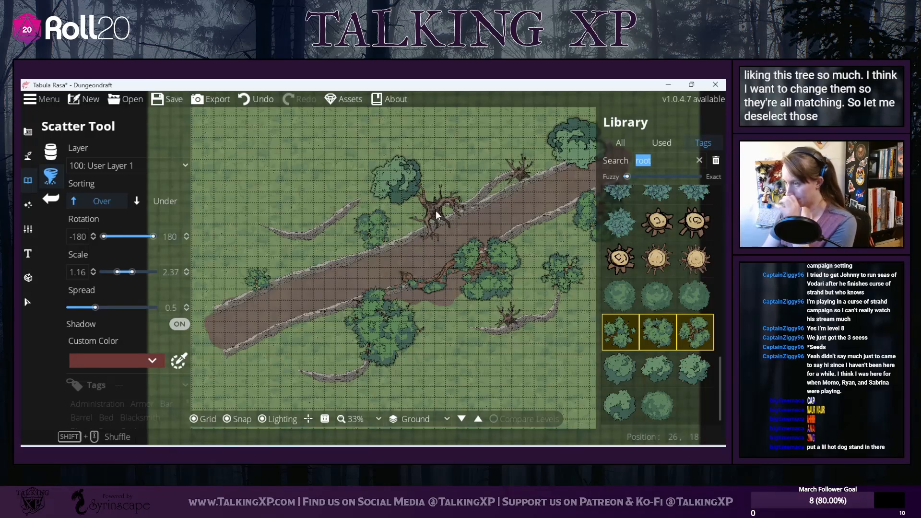
# Step: Scatter more trees north of the road, covering the two simple-style trees, and place one at the road's southwestern end
pyautogui.click(292, 223)
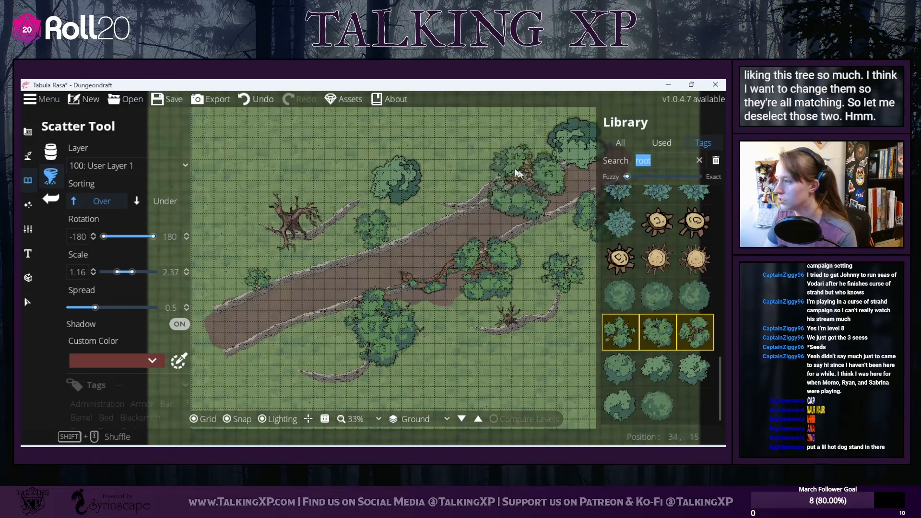
pyautogui.click(458, 164)
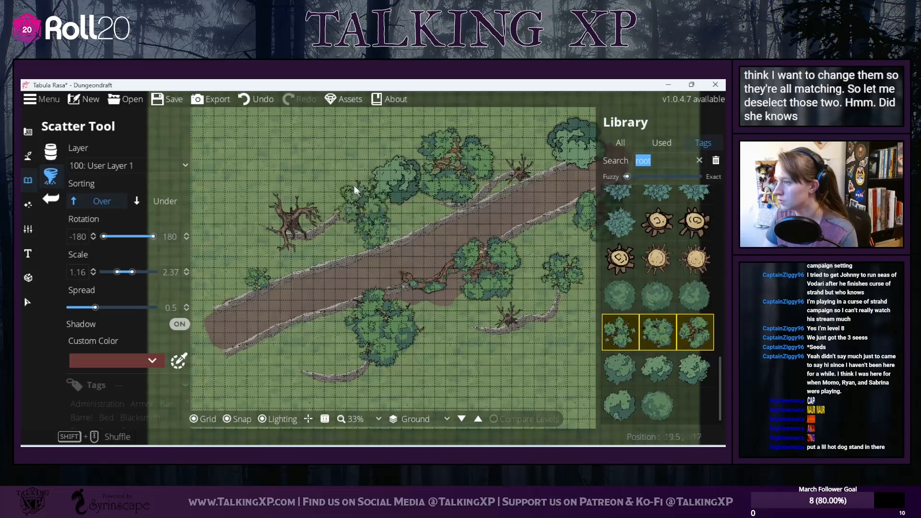
pyautogui.click(399, 174)
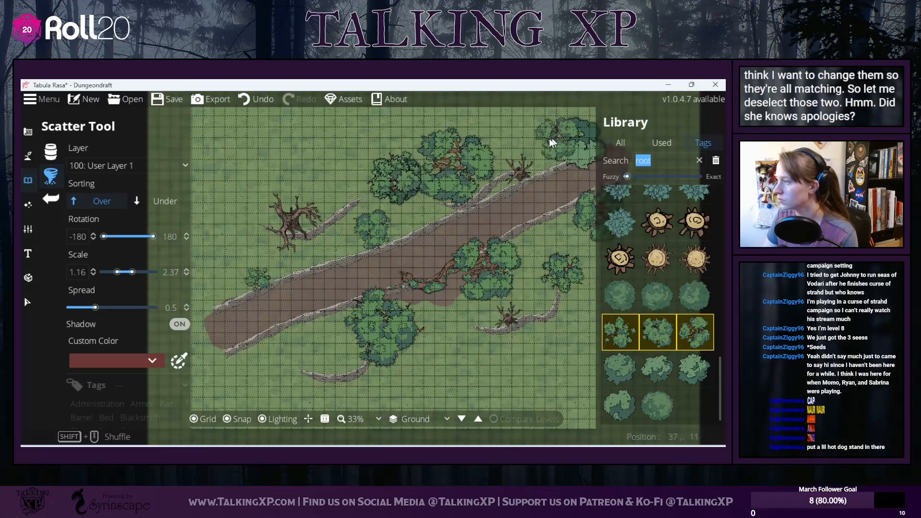
pyautogui.moveTo(552, 138); pyautogui.dragTo(466, 165)
pyautogui.click(485, 171)
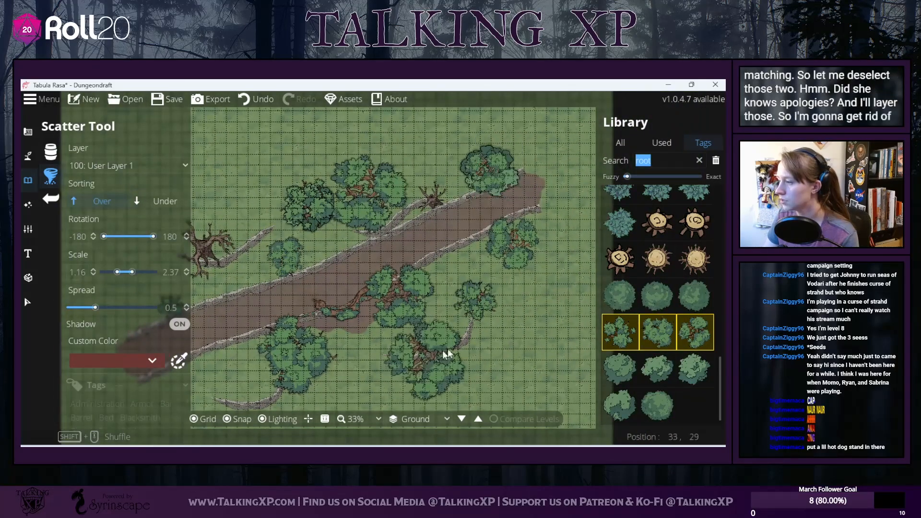
pyautogui.moveTo(428, 357); pyautogui.dragTo(578, 307)
pyautogui.click(326, 344)
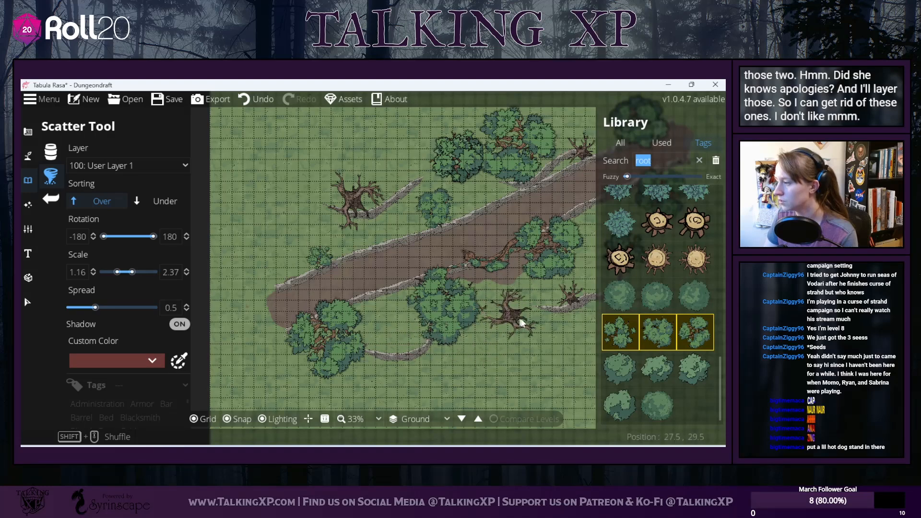
# Step: Set scatter sorting to Under, then place a dead tree beneath the large southern tree and two trees in the map's northwest
pyautogui.click(143, 207)
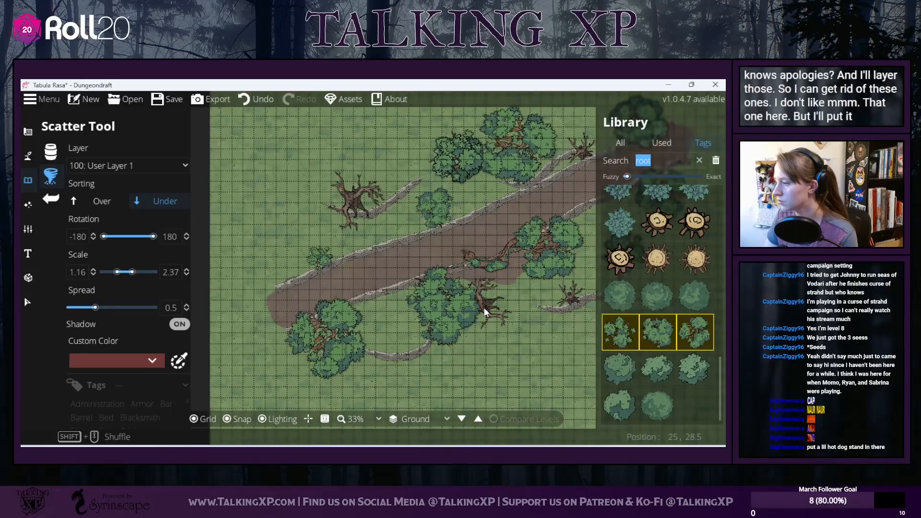
pyautogui.click(491, 303)
pyautogui.moveTo(590, 327); pyautogui.dragTo(347, 372)
pyautogui.moveTo(377, 252); pyautogui.dragTo(603, 290)
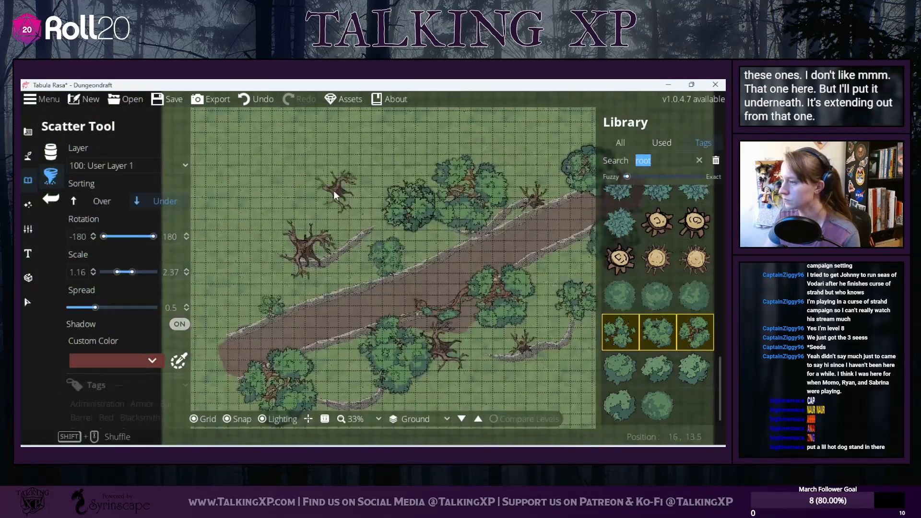
pyautogui.click(354, 186)
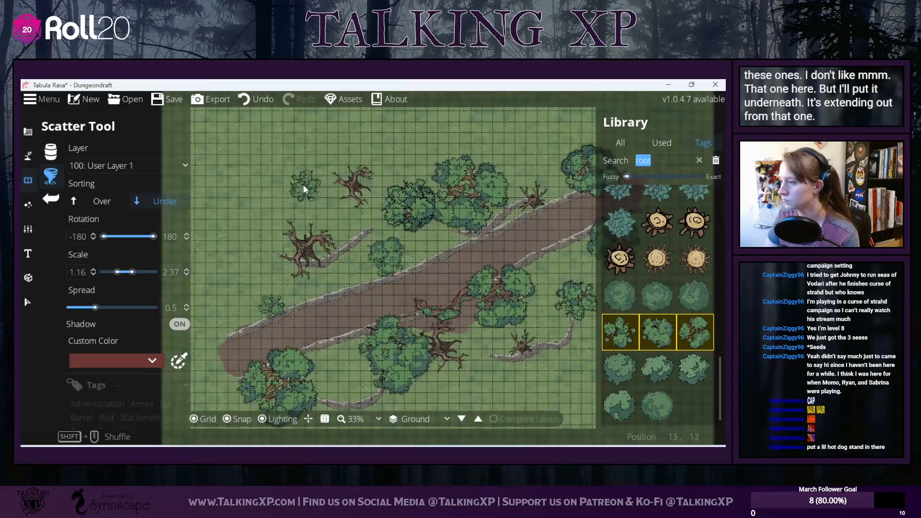
pyautogui.click(298, 174)
# Step: Place one dead tree and two green trees in the open grass southeast of the road
pyautogui.moveTo(379, 227); pyautogui.dragTo(326, 209)
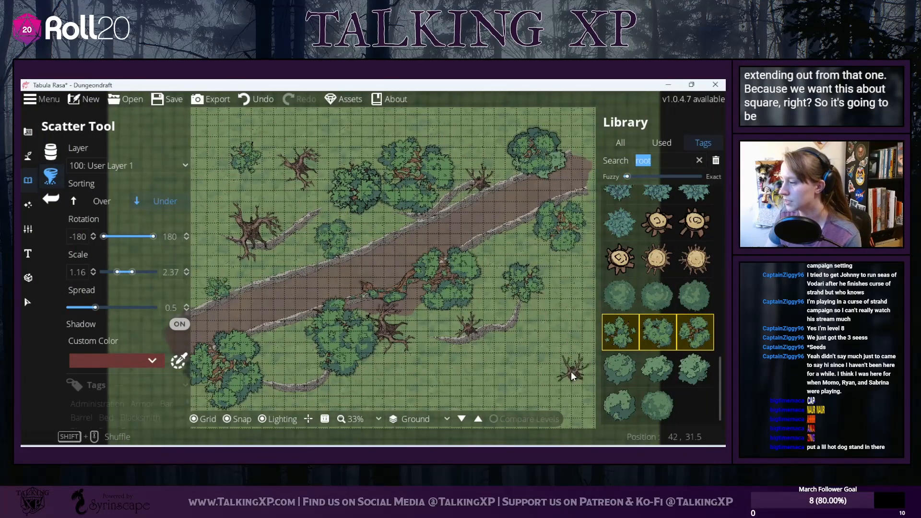
pyautogui.click(560, 313)
pyautogui.click(543, 387)
pyautogui.click(443, 388)
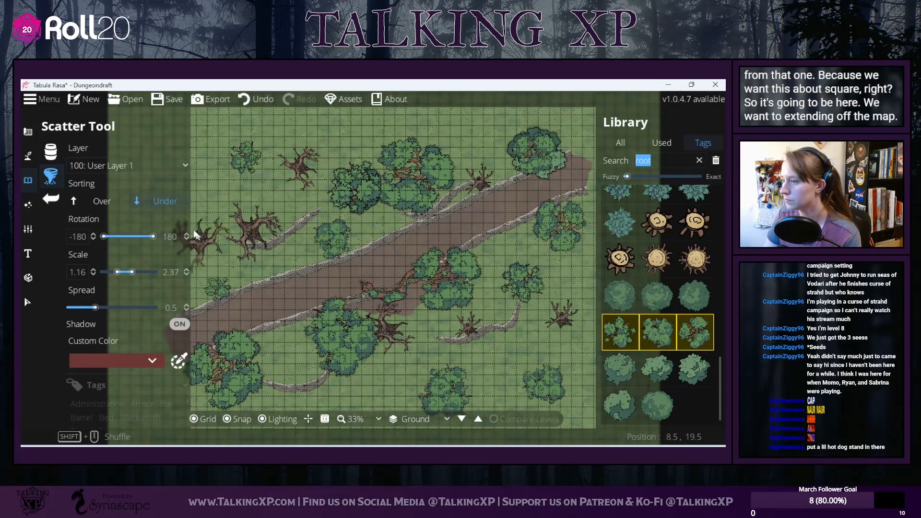
# Step: Place dead trees in the northwest corner and along the northern edge, and set scatter sorting back to Over
pyautogui.click(200, 133)
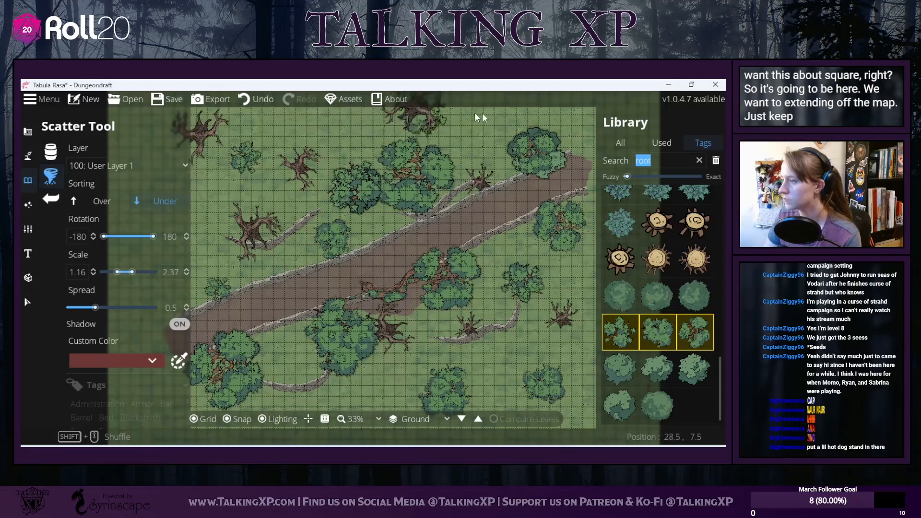
pyautogui.click(439, 115)
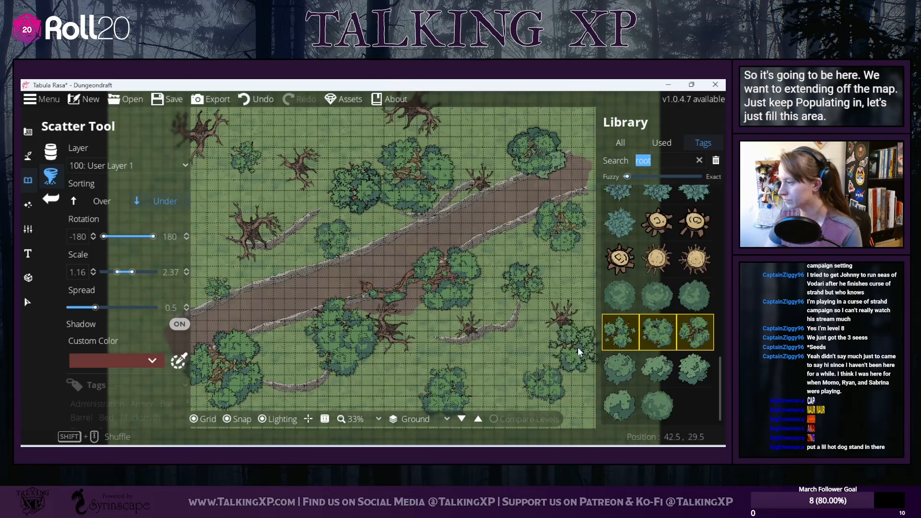
pyautogui.click(117, 204)
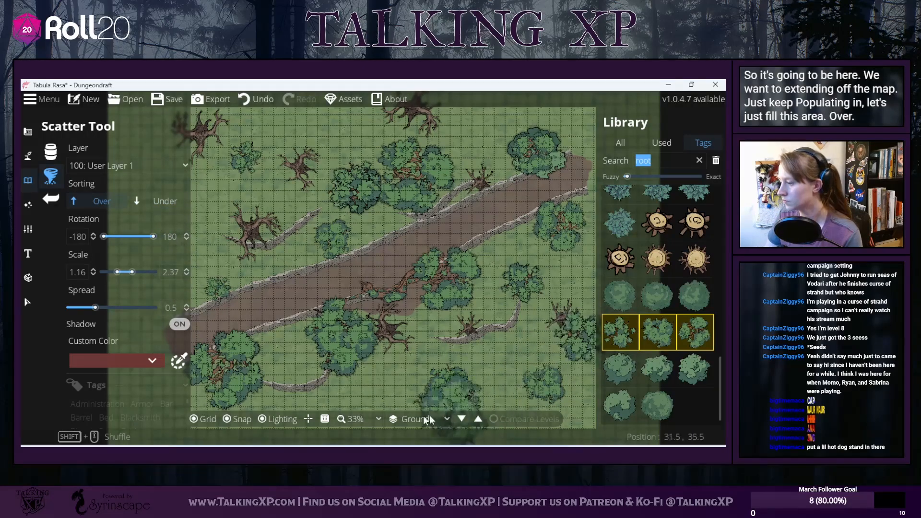
# Step: Fill in the map's southern and northern edges with green trees, and its western and eastern edges with dead trees
pyautogui.click(373, 417)
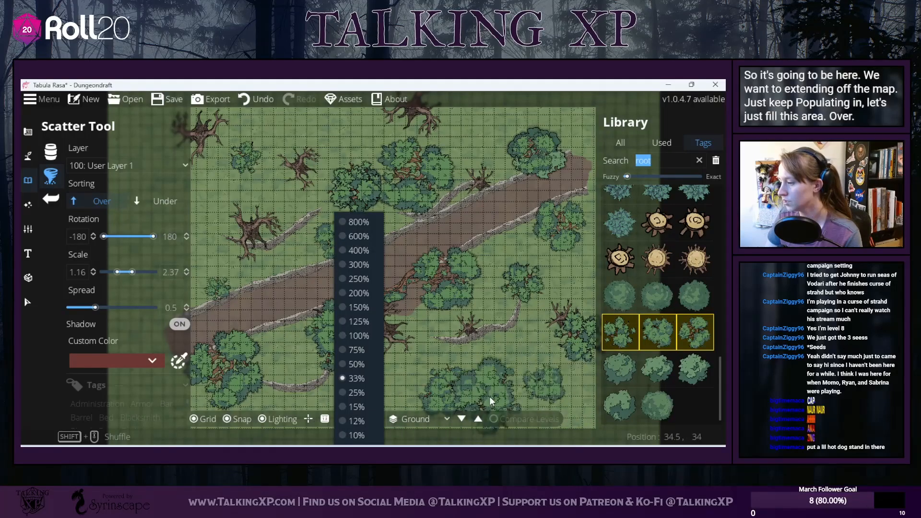
pyautogui.click(488, 403)
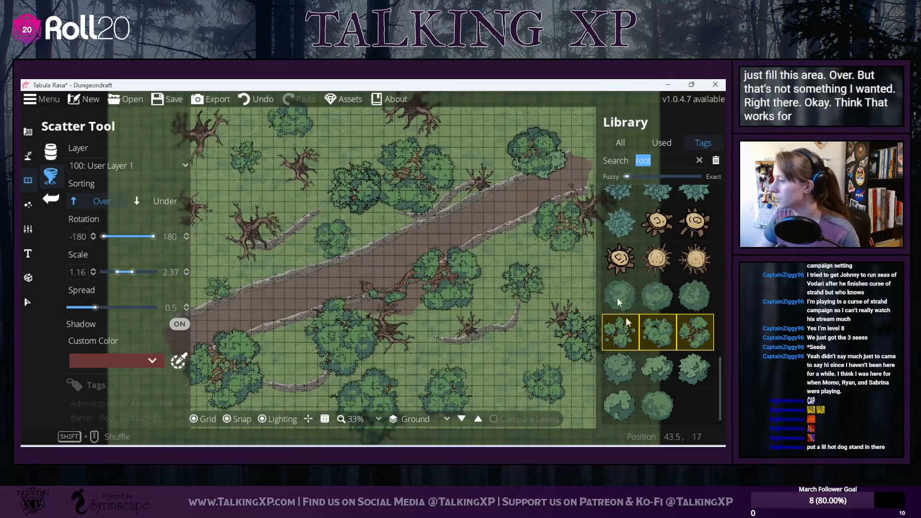
pyautogui.scroll(3, 653, 373)
pyautogui.scroll(-2, 652, 373)
pyautogui.scroll(-1, 652, 373)
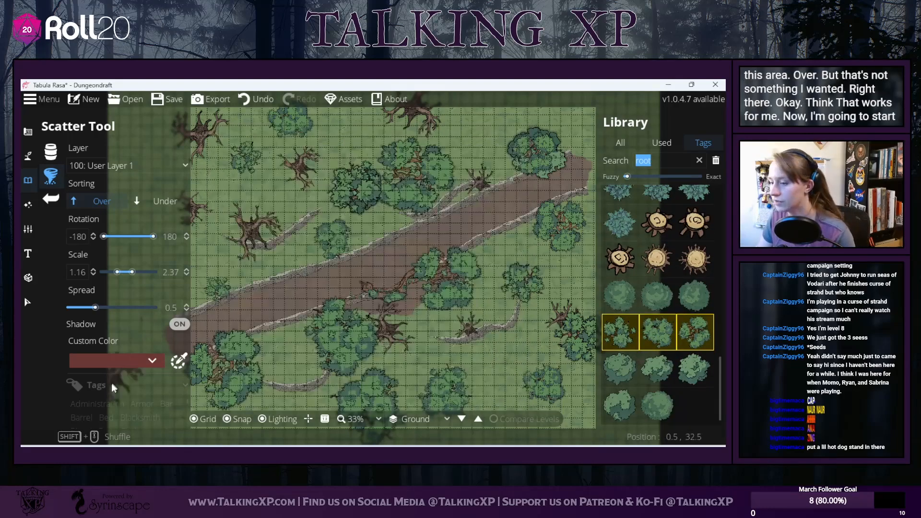
pyautogui.click(141, 416)
pyautogui.scroll(-2, 153, 414)
pyautogui.scroll(-3, 148, 427)
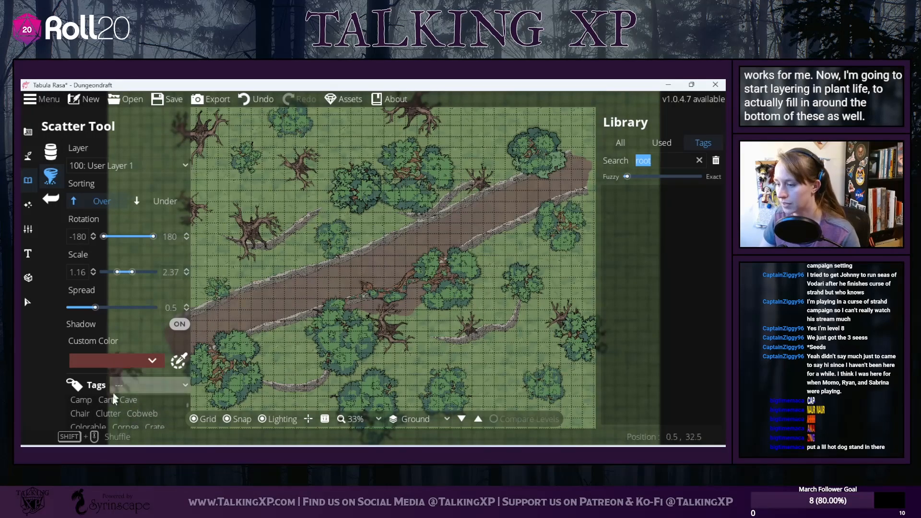
pyautogui.scroll(-3, 108, 421)
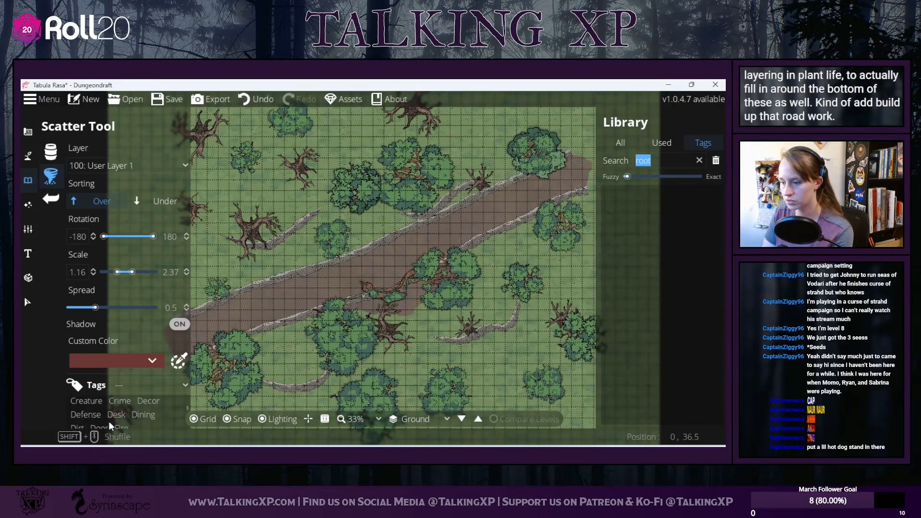
pyautogui.click(675, 160)
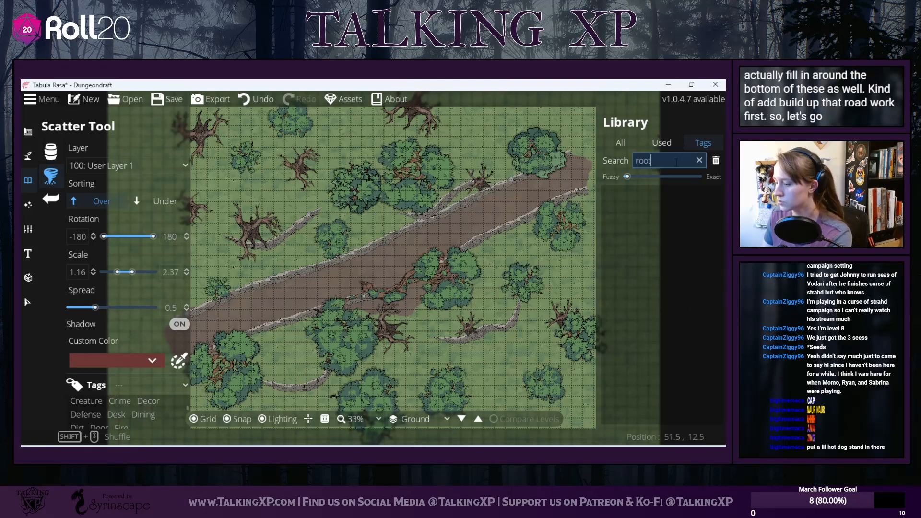
pyautogui.press('Return')
pyautogui.scroll(-4, 666, 268)
pyautogui.scroll(-1, 666, 268)
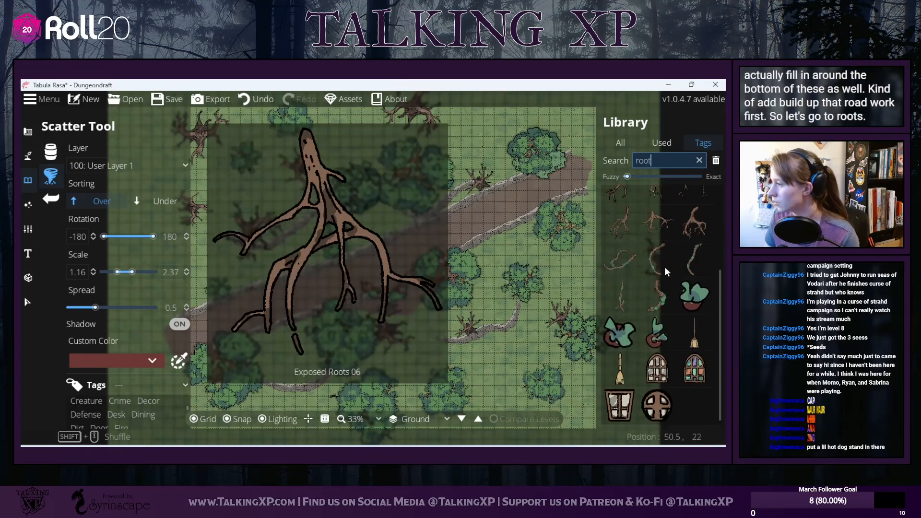
pyautogui.scroll(2, 665, 268)
pyautogui.click(627, 310)
pyautogui.click(656, 326)
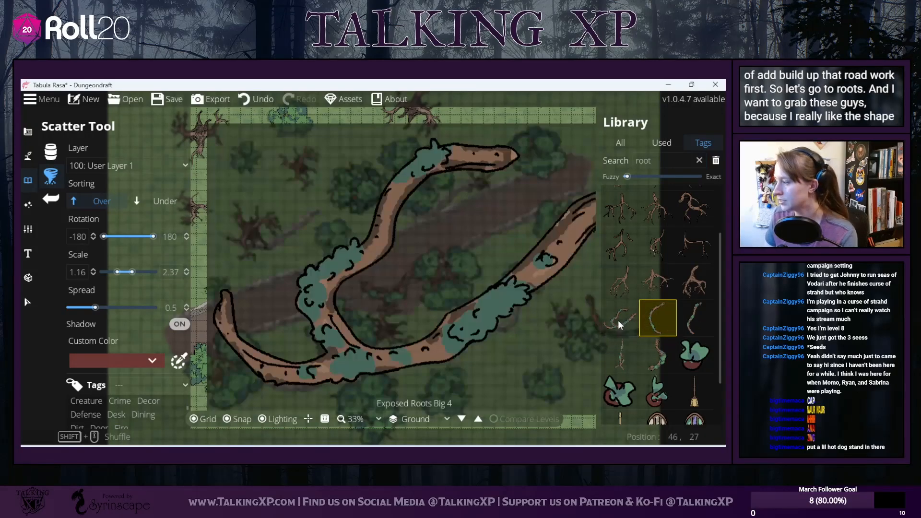
pyautogui.click(618, 321)
pyautogui.keyDown('ctrl'); pyautogui.click(659, 323); pyautogui.keyUp('ctrl')
pyautogui.click(664, 326)
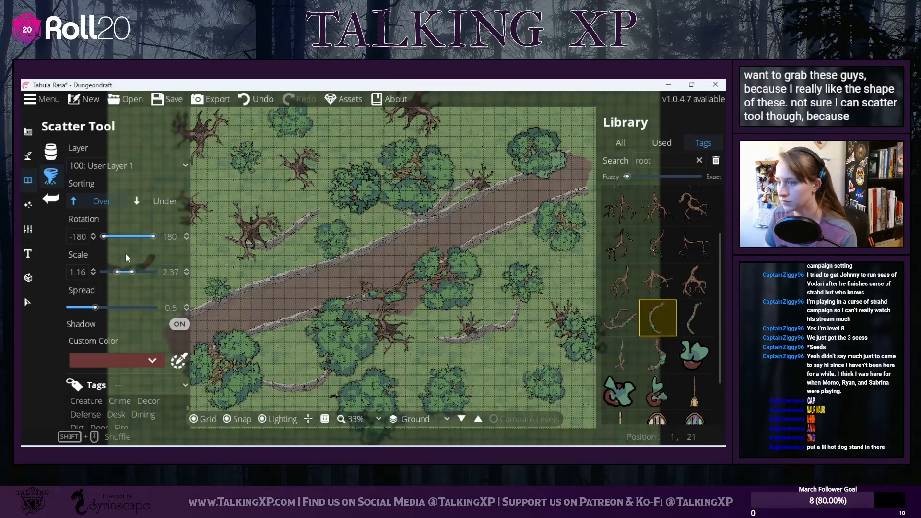
# Step: Switch to the Object Tool, search the whole library for "root", and choose the curved exposed root
pyautogui.click(51, 153)
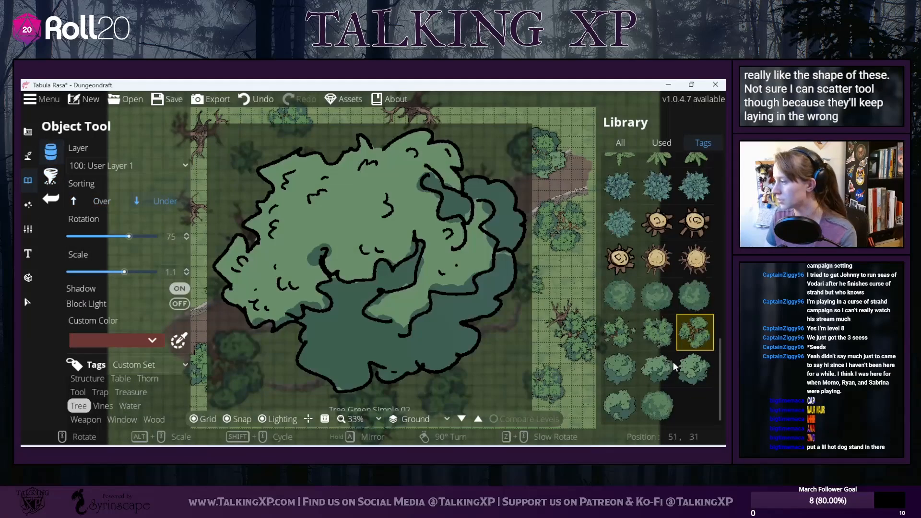
pyautogui.scroll(5, 673, 312)
pyautogui.click(621, 142)
pyautogui.click(648, 160)
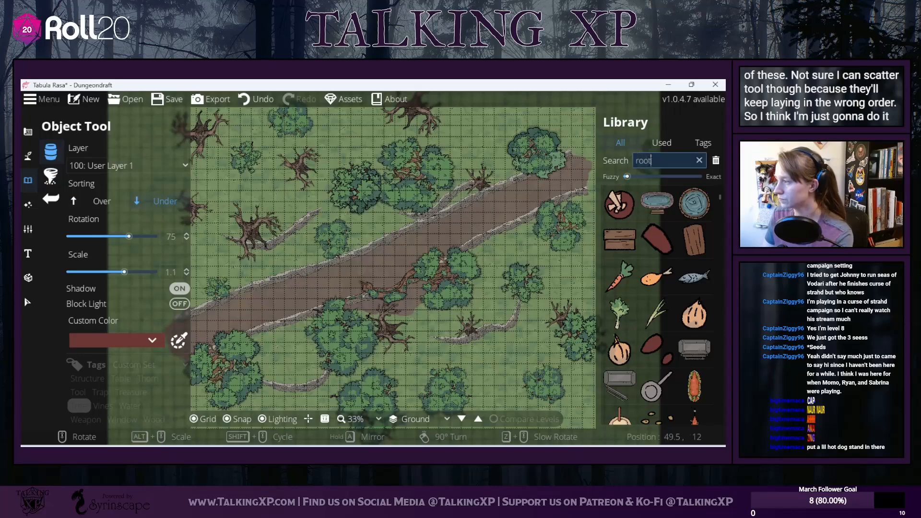
pyautogui.press('Return')
pyautogui.click(656, 257)
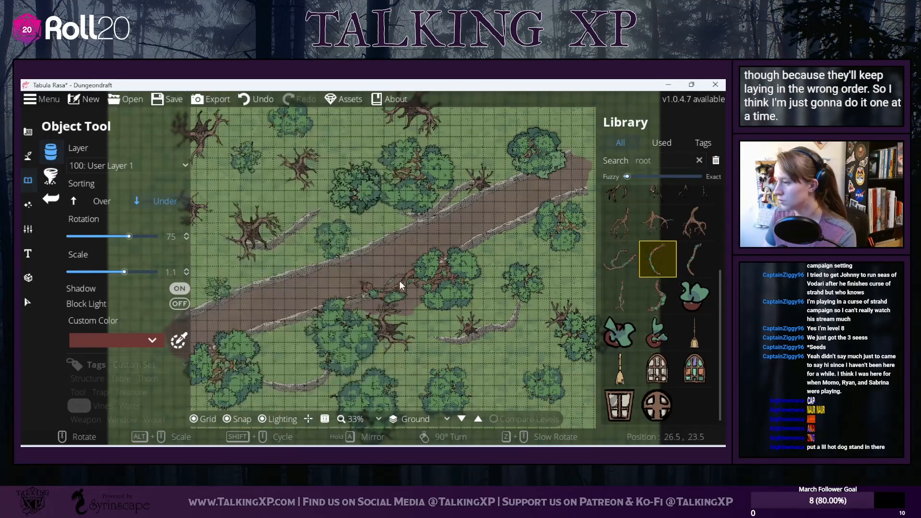
# Step: Set the curved root's scale to 0.9 and rotation to -120, and place it on the road's northern edge near the small green tree
pyautogui.scroll(-3, 301, 297)
pyautogui.scroll(-2, 301, 298)
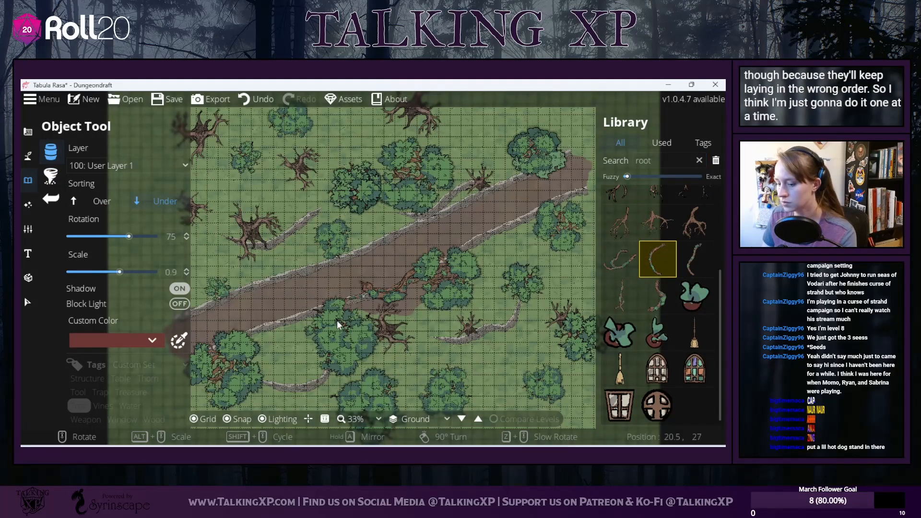
pyautogui.scroll(2, 337, 320)
pyautogui.scroll(-13, 331, 290)
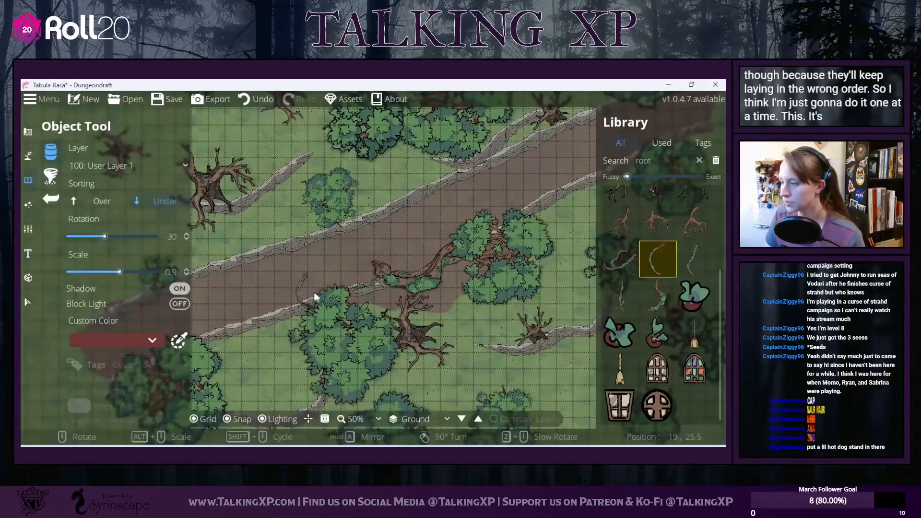
pyautogui.scroll(3, 312, 298)
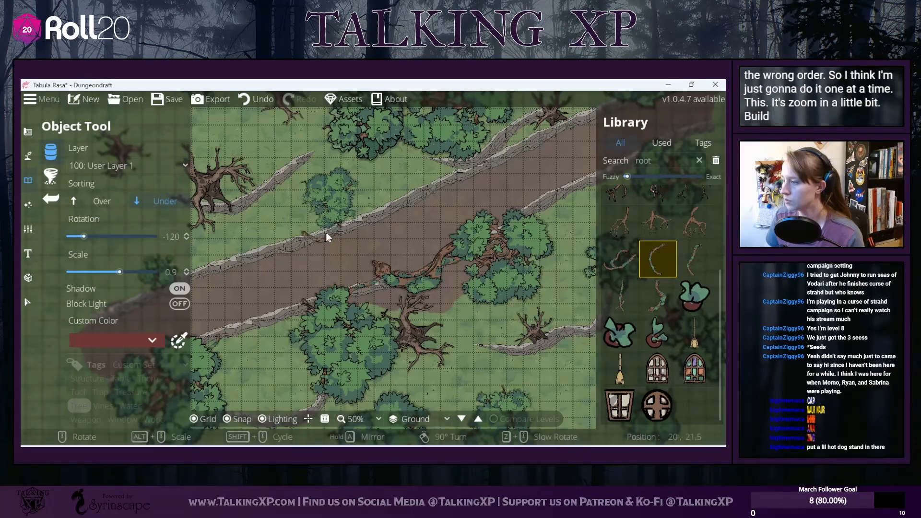
pyautogui.scroll(-1, 352, 221)
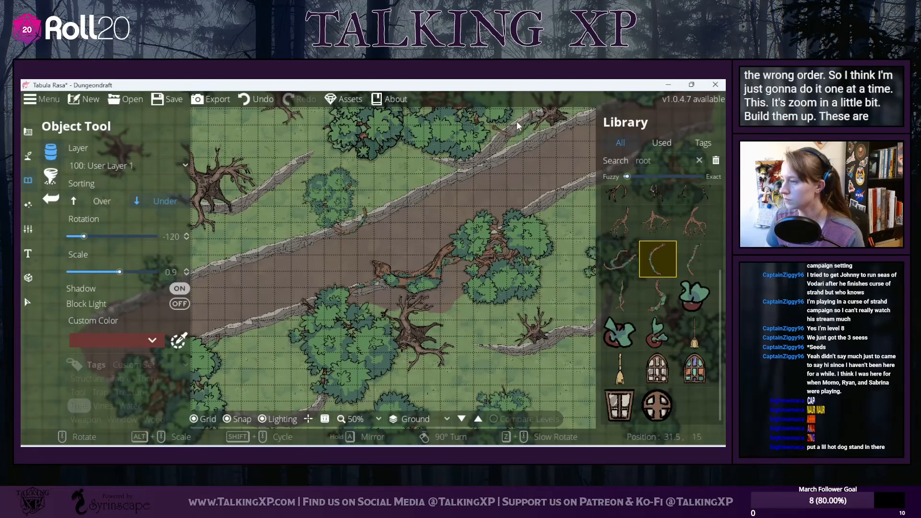
# Step: Place thick mossy roots on the road's northern edge, beside the northeastern dead tree and near the small green tree
pyautogui.moveTo(516, 121); pyautogui.dragTo(441, 153)
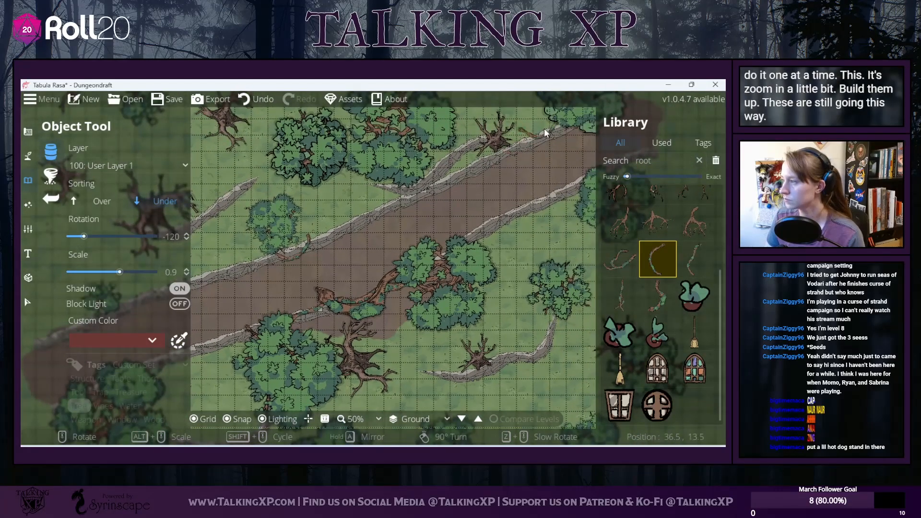
pyautogui.click(658, 295)
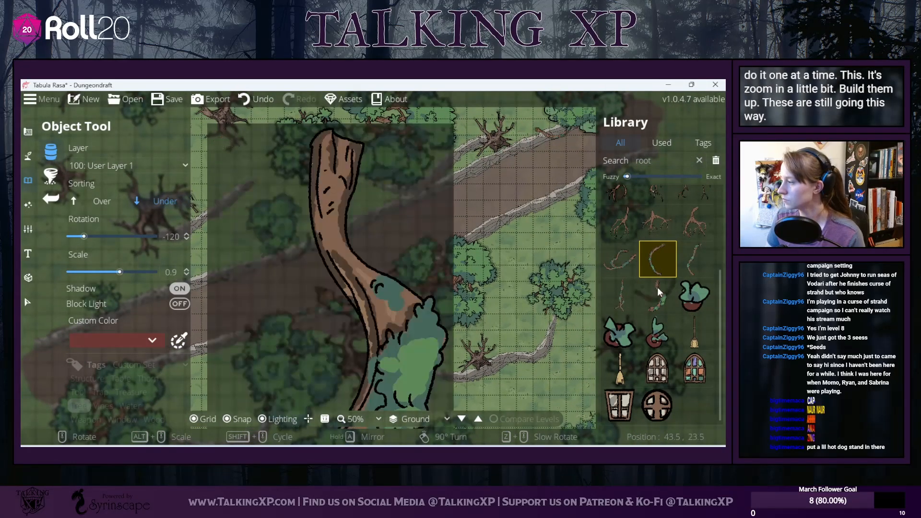
pyautogui.click(534, 133)
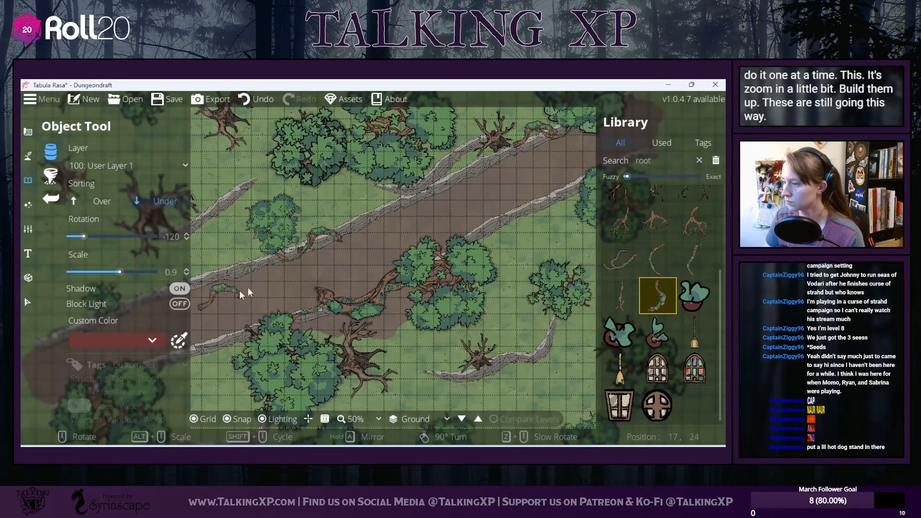
# Step: Place mossy roots along the road's southwestern edge, and one rotated to 60 on the northern edge at the western end
pyautogui.moveTo(316, 243); pyautogui.dragTo(453, 221)
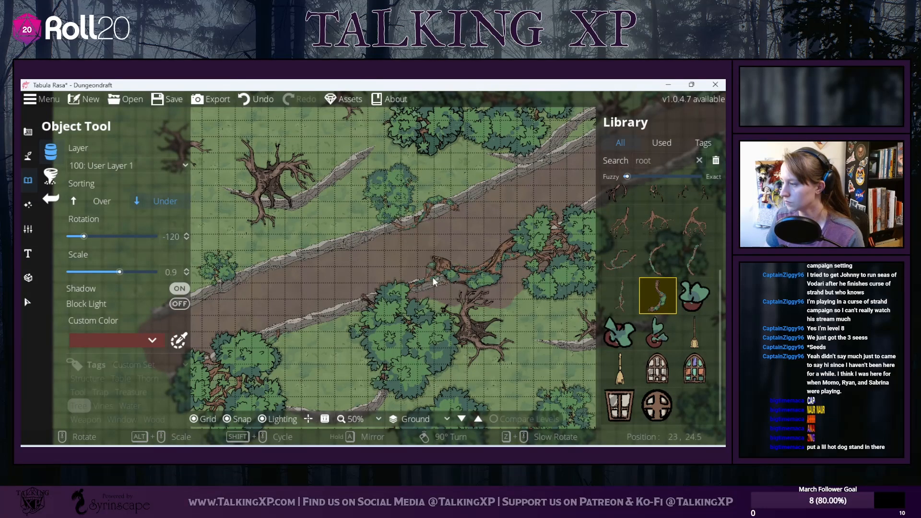
pyautogui.click(347, 308)
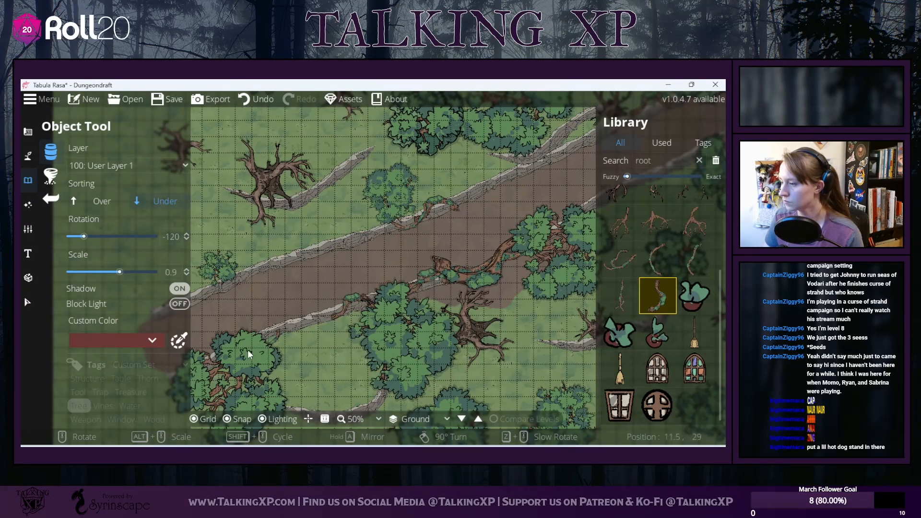
pyautogui.click(277, 336)
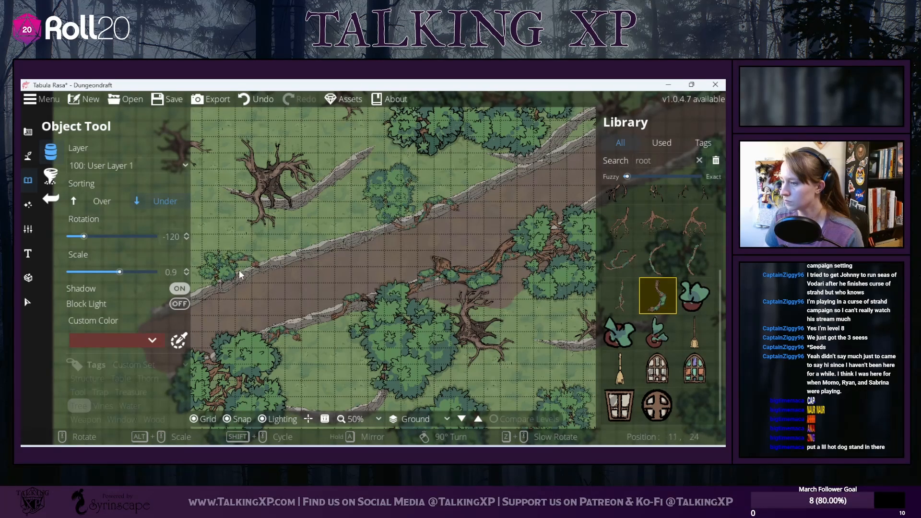
pyautogui.scroll(11, 243, 269)
pyautogui.scroll(1, 240, 269)
pyautogui.click(208, 281)
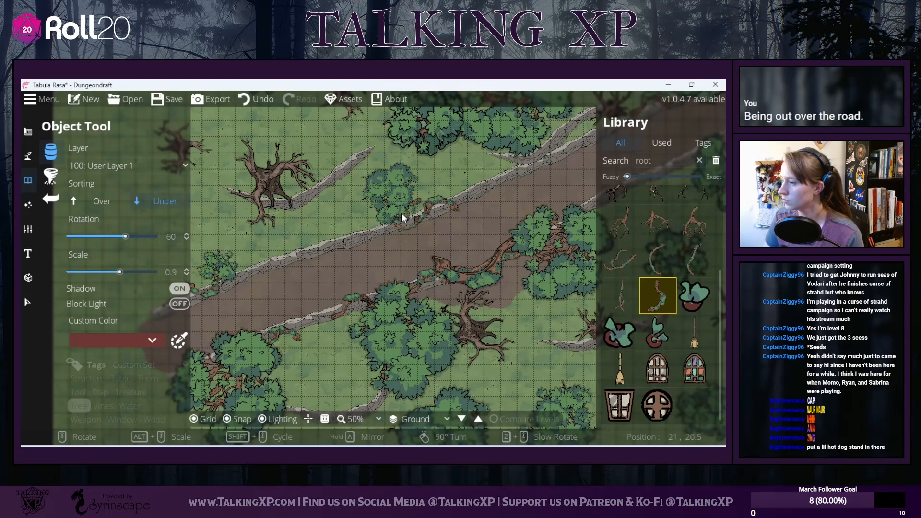
# Step: Place mossy roots at the road's northeastern end, one at rotation 60 beside the large tree and one on the southern edge
pyautogui.moveTo(545, 169); pyautogui.dragTo(307, 243)
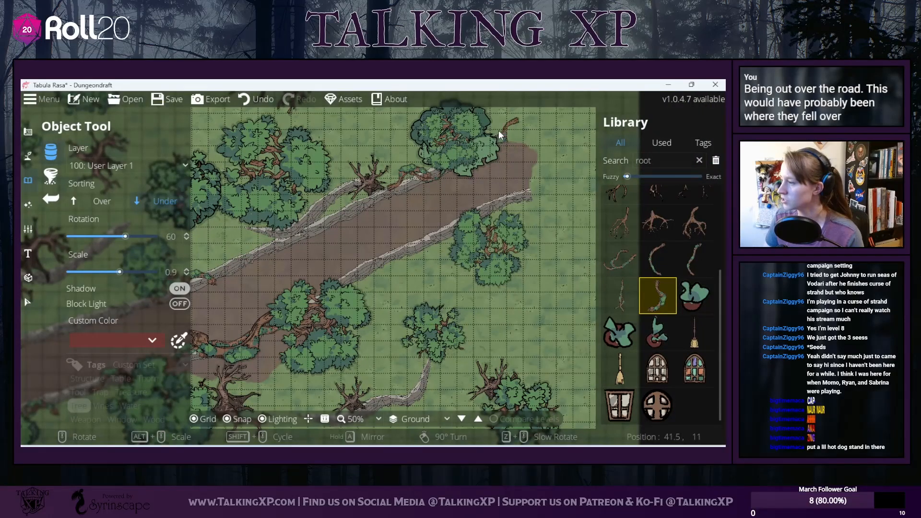
pyautogui.scroll(-5, 475, 209)
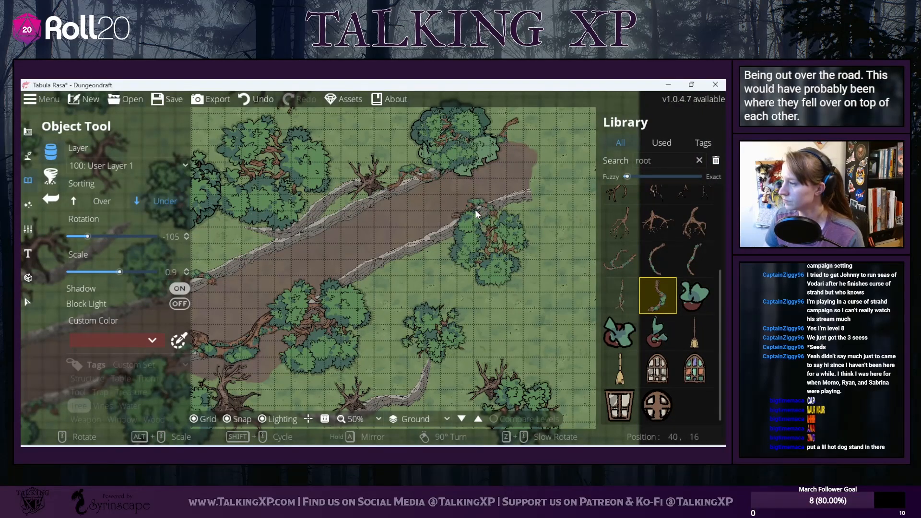
pyautogui.click(482, 208)
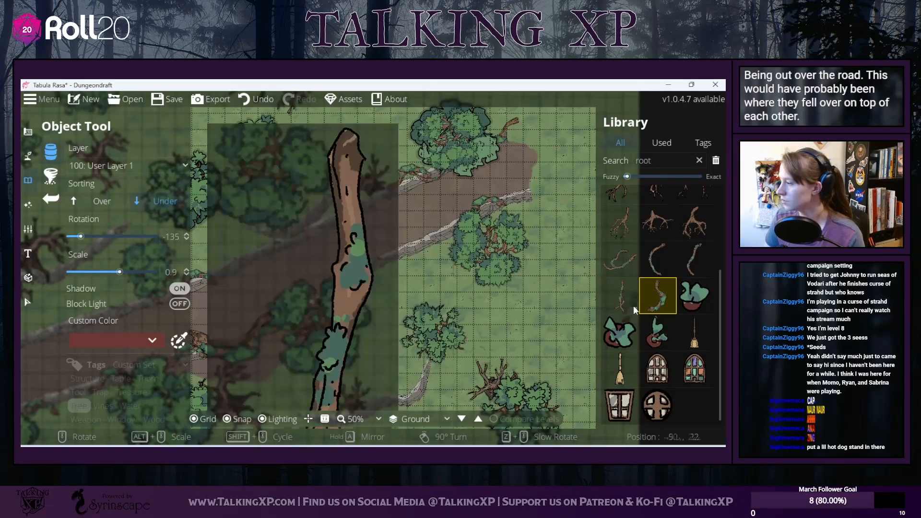
# Step: Place straight mossy roots at rotation -120 along the southern edge east of the fallen tree and along the road's northern edge
pyautogui.keyDown('shift'); pyautogui.scroll(1, 327, 297); pyautogui.keyUp('shift')
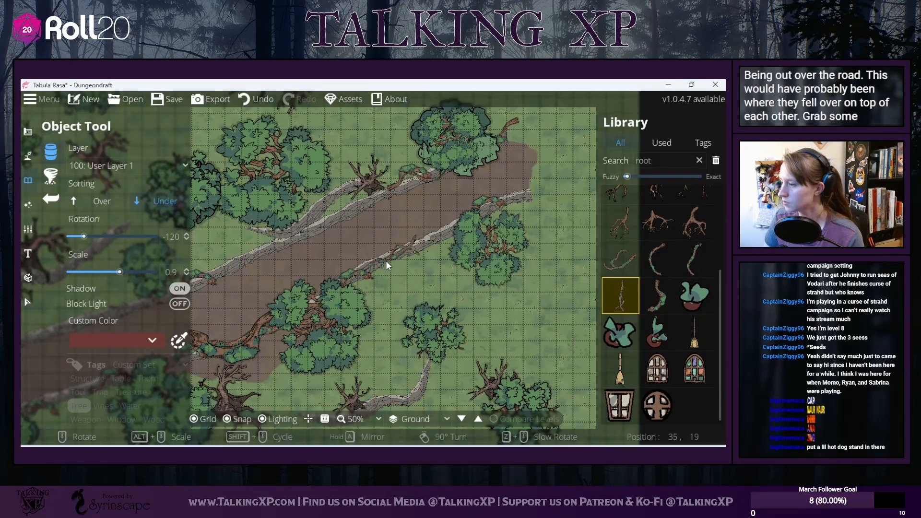
pyautogui.click(371, 272)
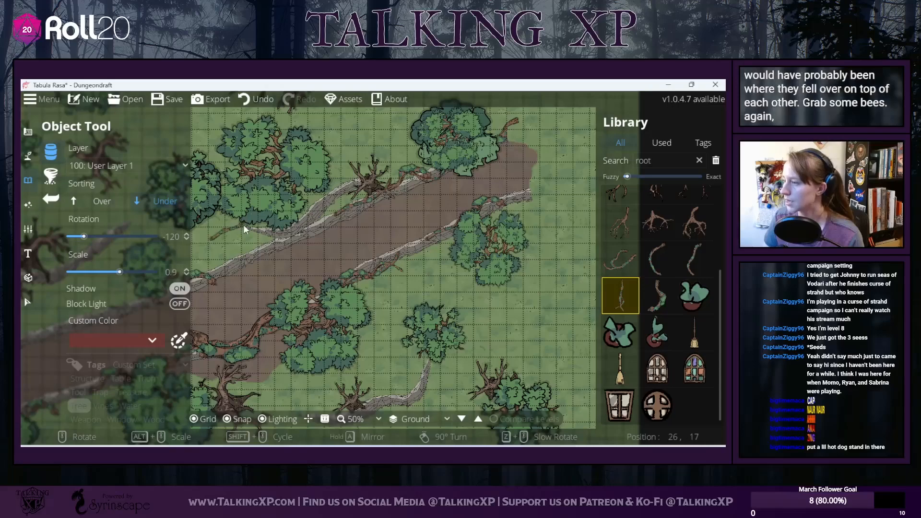
pyautogui.moveTo(244, 224); pyautogui.dragTo(521, 168)
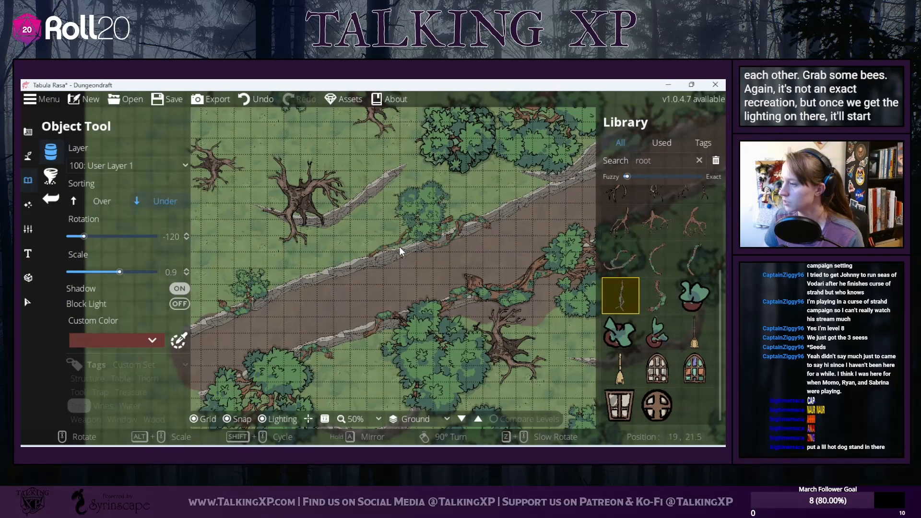
pyautogui.click(399, 247)
# Step: Place large branching exposed roots at varied rotations around the fallen tree's crown and along the road's northern edge
pyautogui.moveTo(392, 278); pyautogui.dragTo(389, 221)
pyautogui.click(620, 259)
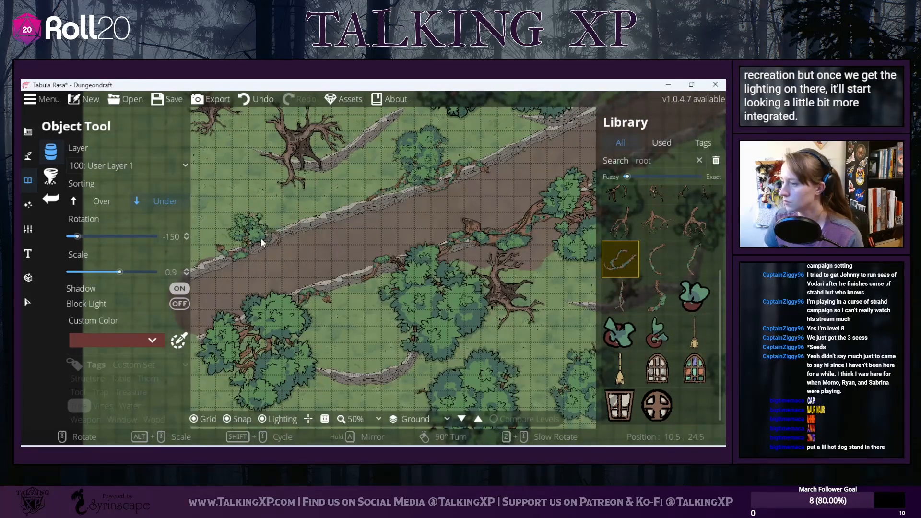
pyautogui.scroll(-3, 336, 262)
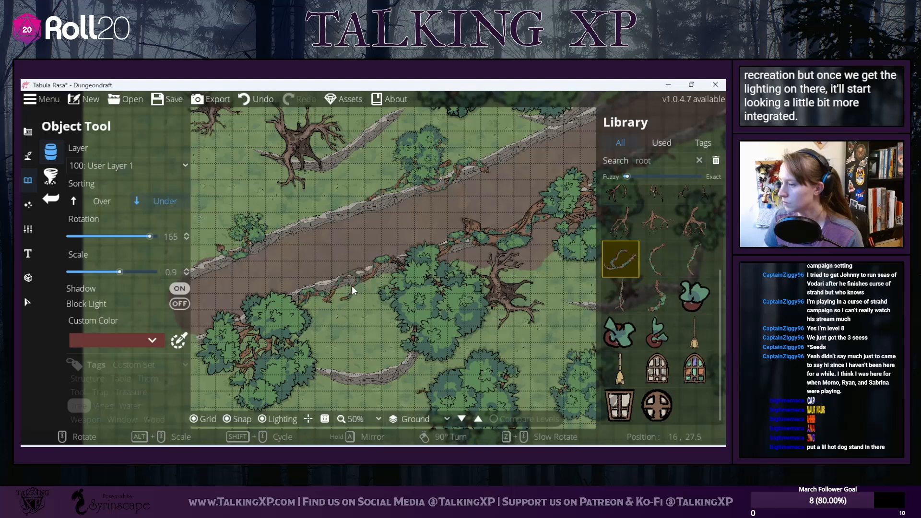
pyautogui.scroll(-3, 352, 286)
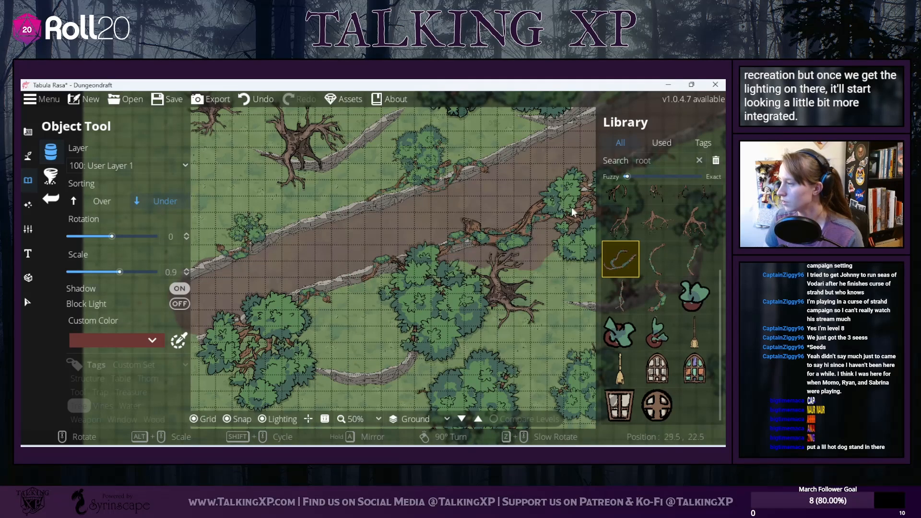
pyautogui.moveTo(585, 220); pyautogui.dragTo(424, 224)
pyautogui.scroll(-2, 424, 223)
pyautogui.scroll(-5, 436, 211)
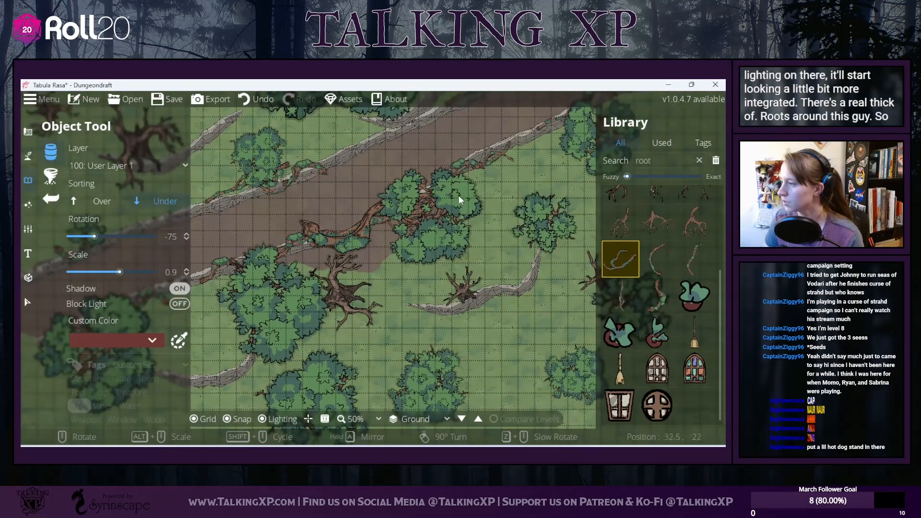
pyautogui.scroll(-1, 540, 225)
pyautogui.moveTo(540, 225); pyautogui.dragTo(511, 292)
pyautogui.scroll(-2, 551, 218)
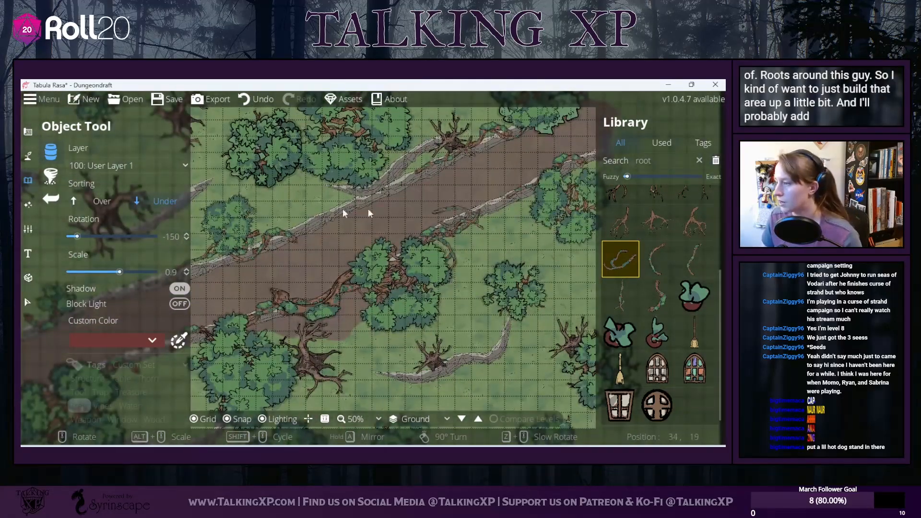
pyautogui.scroll(10, 331, 183)
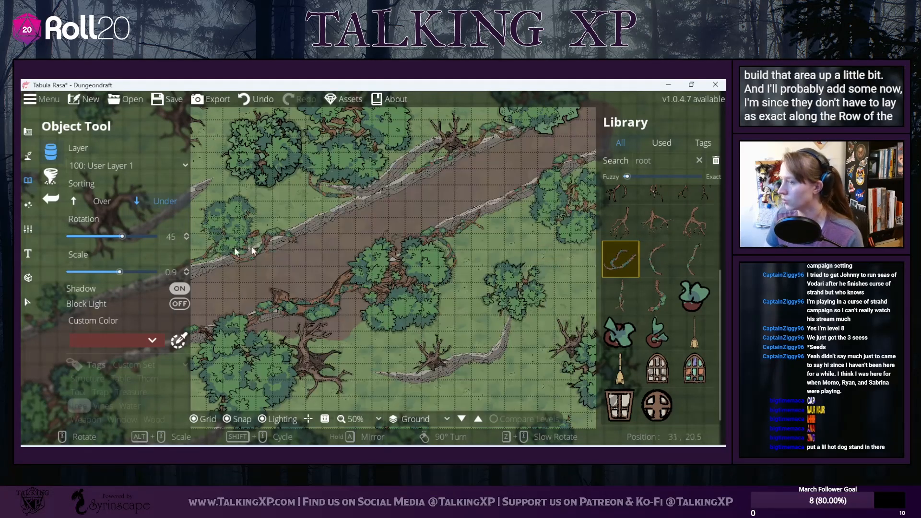
# Step: Set up the Scatter Tool with the five mossy exposed root assets from the full library's "root" search
pyautogui.click(57, 175)
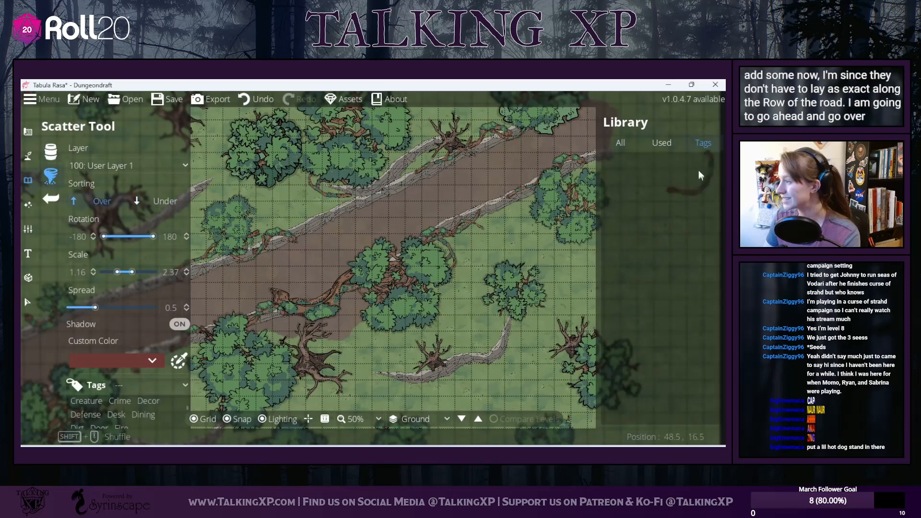
pyautogui.click(614, 144)
pyautogui.click(663, 162)
pyautogui.press('Return')
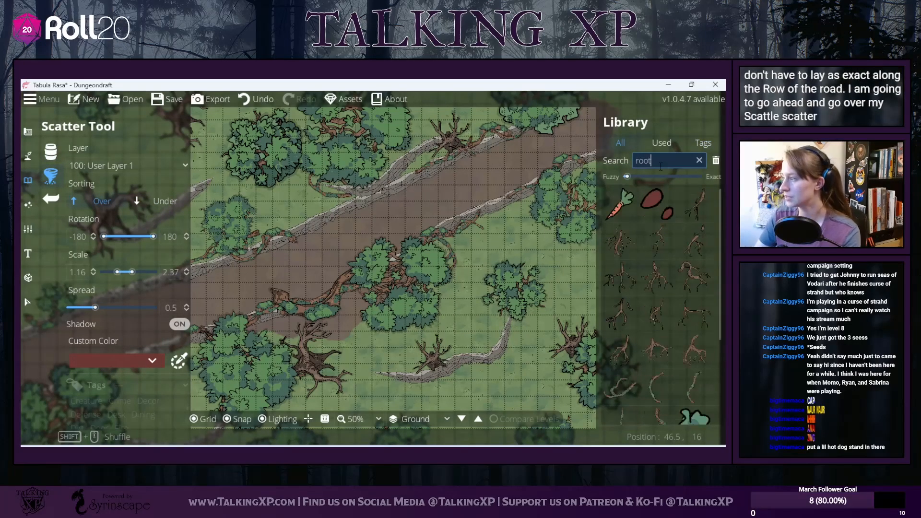
pyautogui.scroll(-4, 681, 275)
pyautogui.click(628, 260)
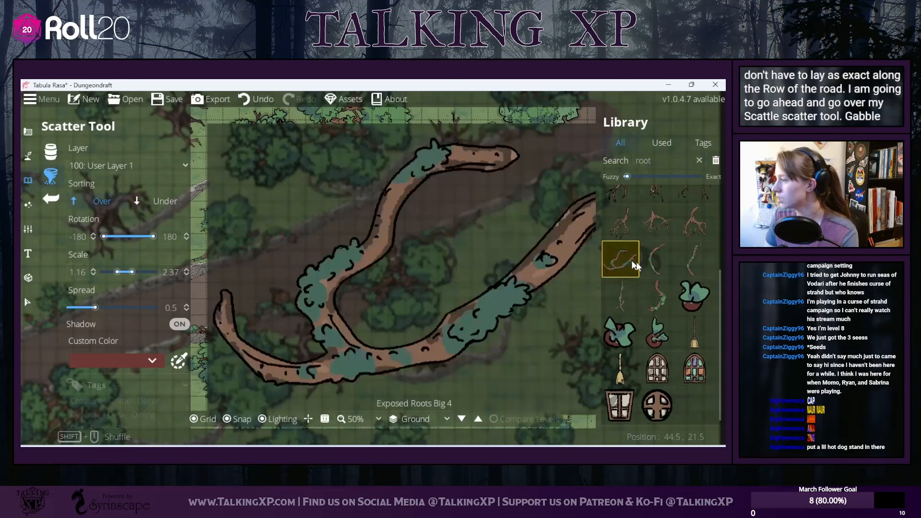
pyautogui.click(689, 262)
pyautogui.keyDown('ctrl'); pyautogui.click(663, 259); pyautogui.keyUp('ctrl')
pyautogui.keyDown('ctrl'); pyautogui.click(656, 294); pyautogui.keyUp('ctrl')
pyautogui.keyDown('ctrl'); pyautogui.click(626, 297); pyautogui.keyUp('ctrl')
# Step: Set the scatter scale to 1 and the sorting to Under
pyautogui.moveTo(441, 276); pyautogui.dragTo(494, 227)
pyautogui.doubleClick(171, 272)
pyautogui.write('1')
pyautogui.press('Return')
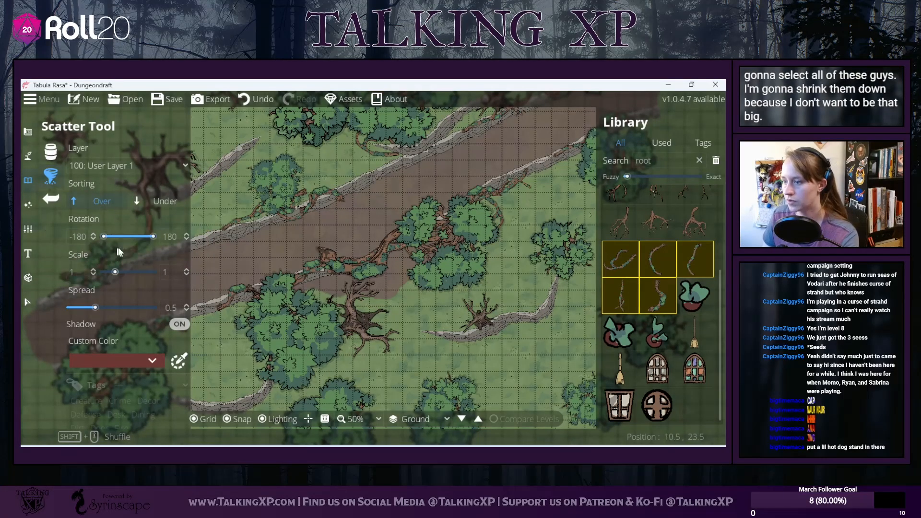
pyautogui.click(144, 200)
# Step: Scatter mossy roots beneath the green tree clusters north of the road's middle section
pyautogui.moveTo(325, 320); pyautogui.dragTo(402, 257)
pyautogui.moveTo(298, 379); pyautogui.dragTo(649, 99)
pyautogui.moveTo(538, 189); pyautogui.dragTo(328, 378)
pyautogui.scroll(-3, 328, 373)
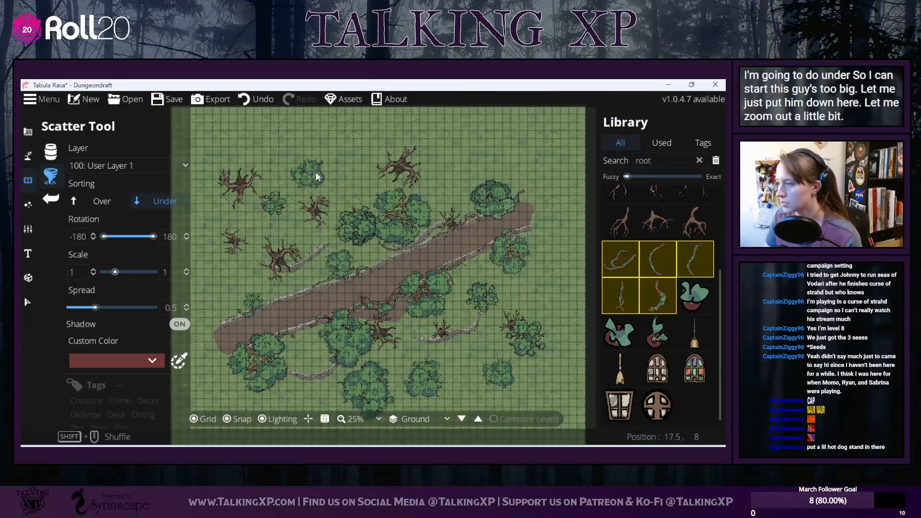
pyautogui.click(356, 214)
pyautogui.click(397, 193)
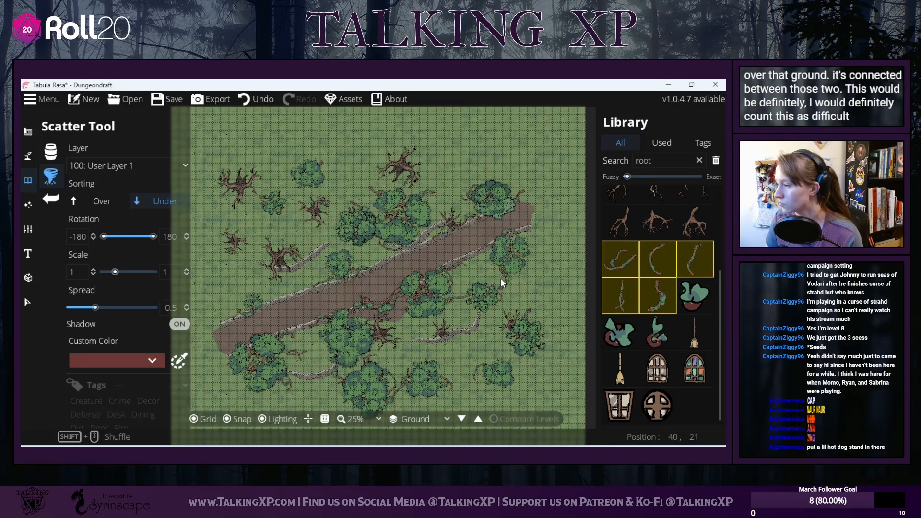
# Step: Scatter more mossy roots around the eastern, southern and northwestern trees and beside the small tree at the road's western end
pyautogui.click(468, 313)
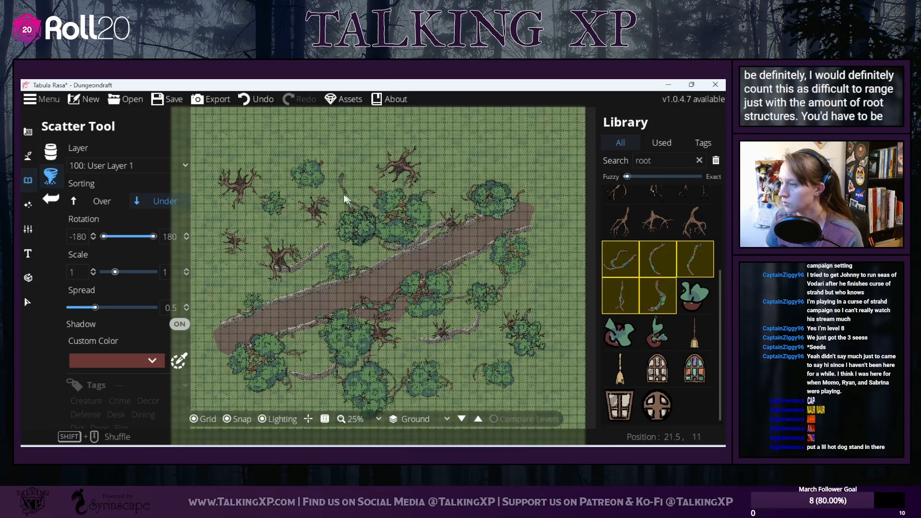
pyautogui.click(330, 206)
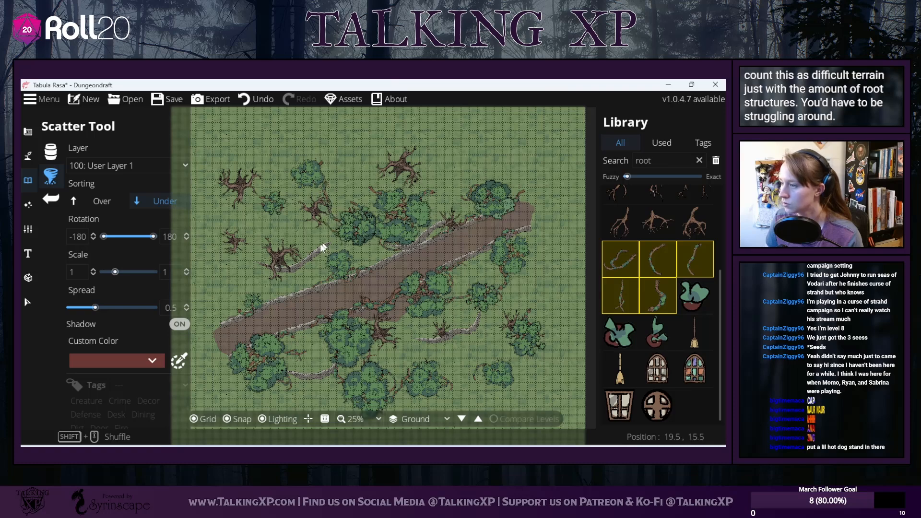
pyautogui.click(247, 309)
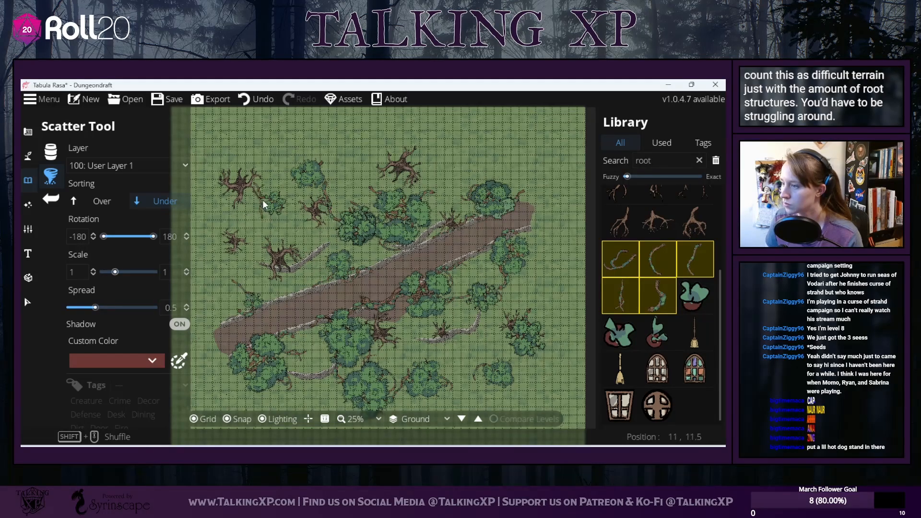
pyautogui.click(289, 360)
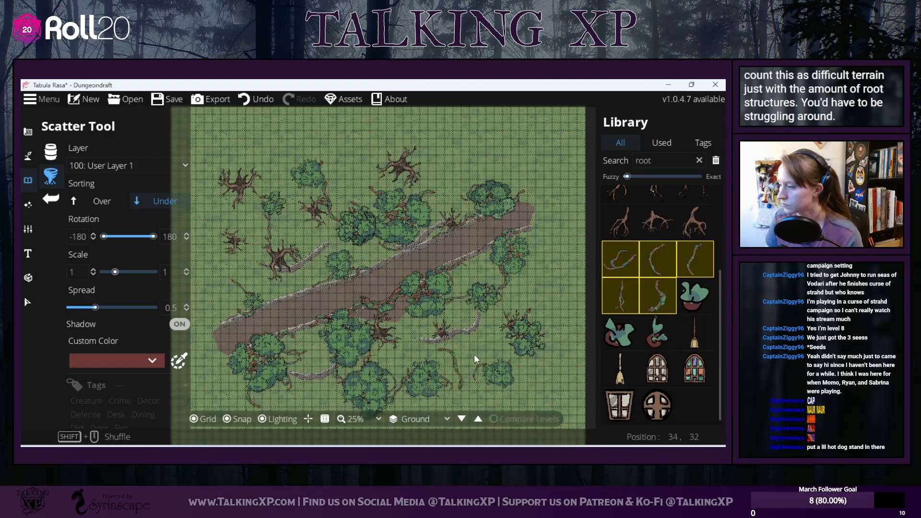
pyautogui.click(427, 330)
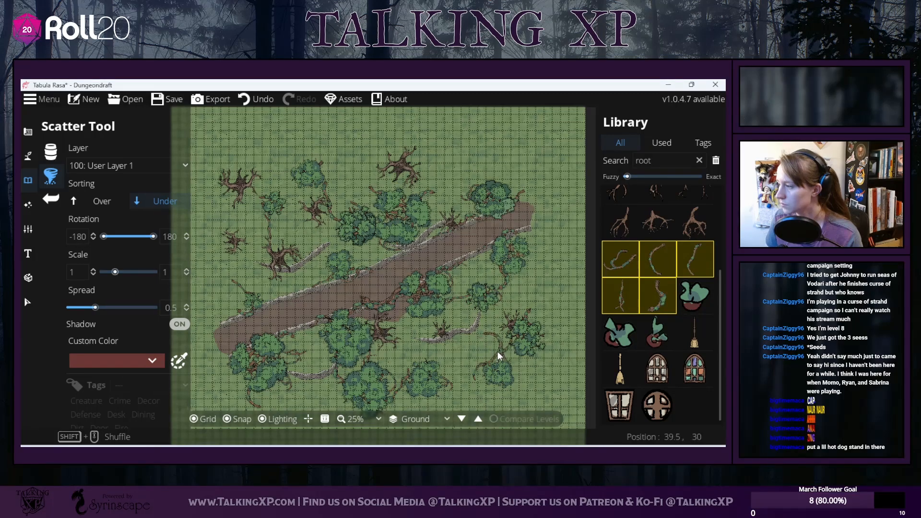
pyautogui.click(497, 352)
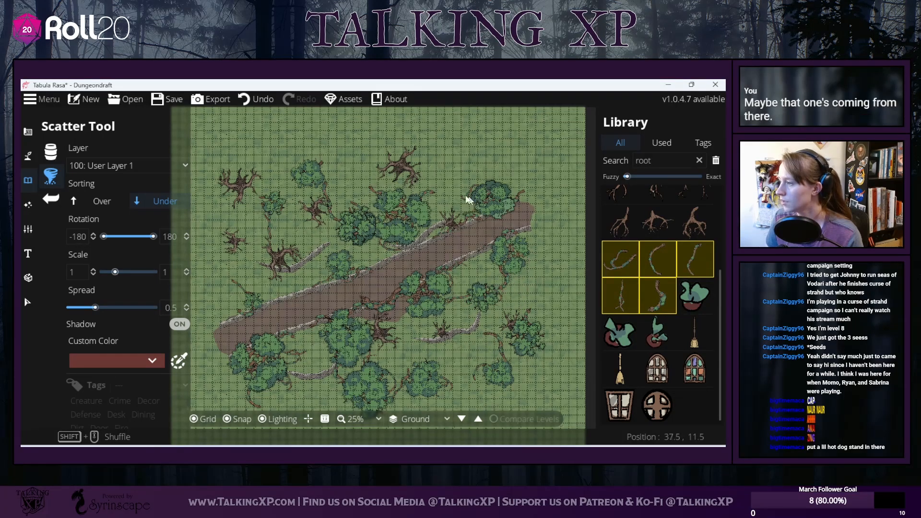
pyautogui.click(329, 164)
pyautogui.scroll(4, 662, 299)
pyautogui.moveTo(425, 320); pyautogui.dragTo(479, 314)
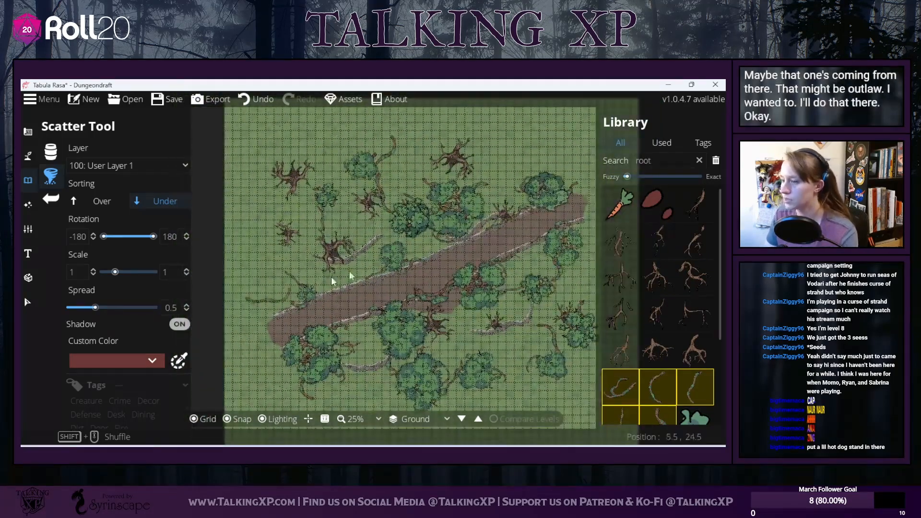
# Step: Filter the scatter library by the Plant tag
pyautogui.scroll(-3, 679, 274)
pyautogui.moveTo(680, 274)
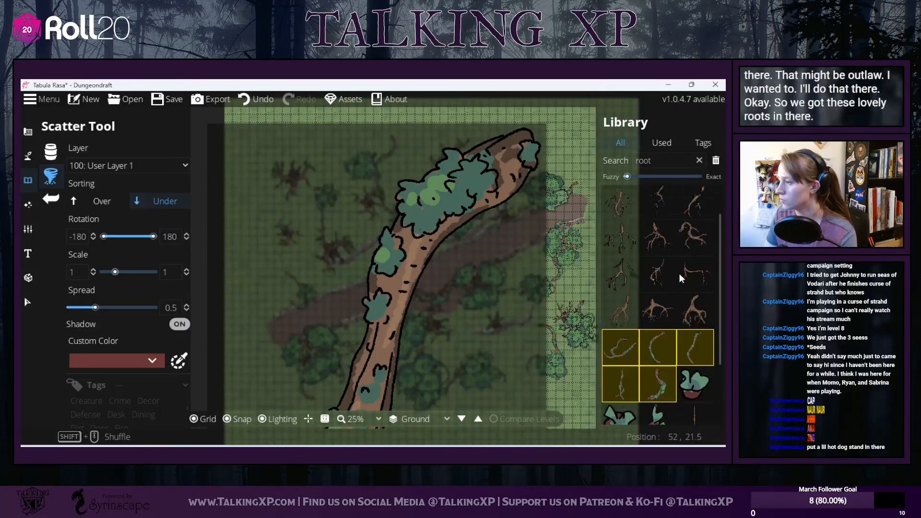
pyautogui.scroll(3, 679, 274)
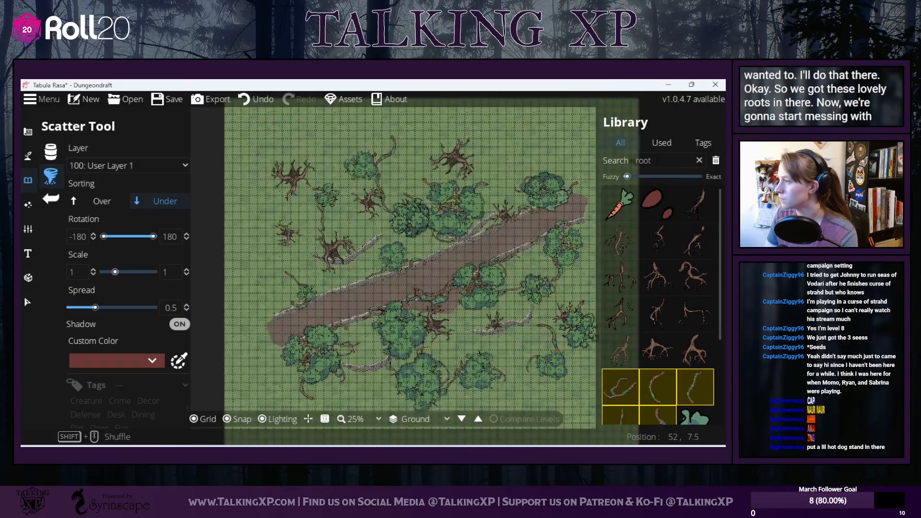
pyautogui.moveTo(665, 161); pyautogui.dragTo(638, 164)
pyautogui.click(155, 397)
pyautogui.scroll(-3, 155, 426)
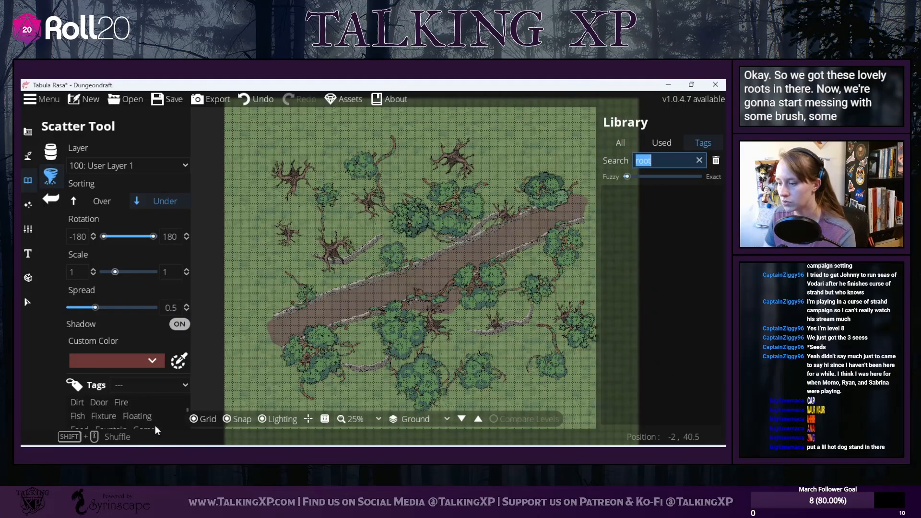
pyautogui.scroll(-5, 154, 425)
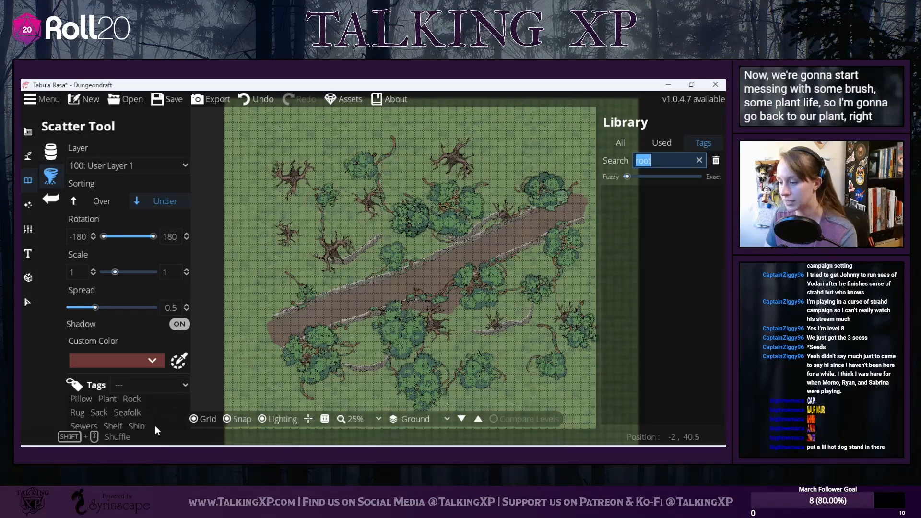
pyautogui.click(107, 398)
pyautogui.scroll(-3, 683, 355)
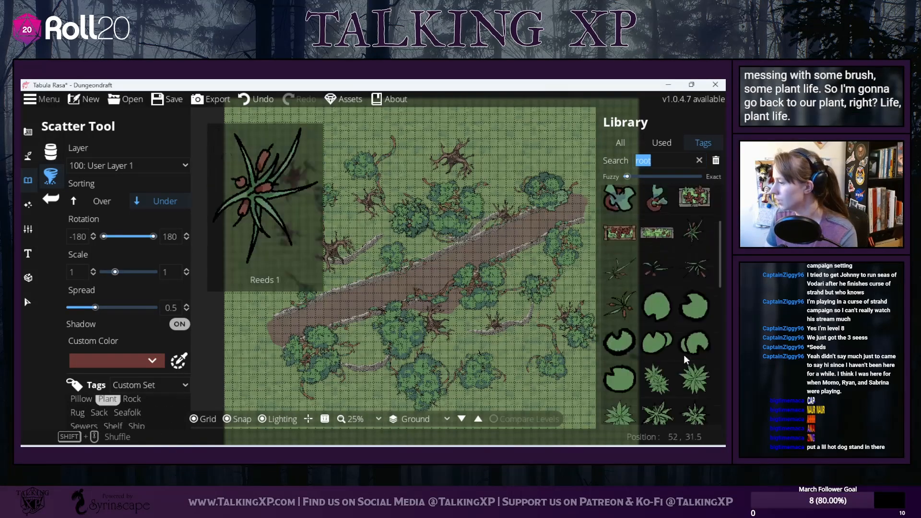
pyautogui.scroll(-5, 684, 355)
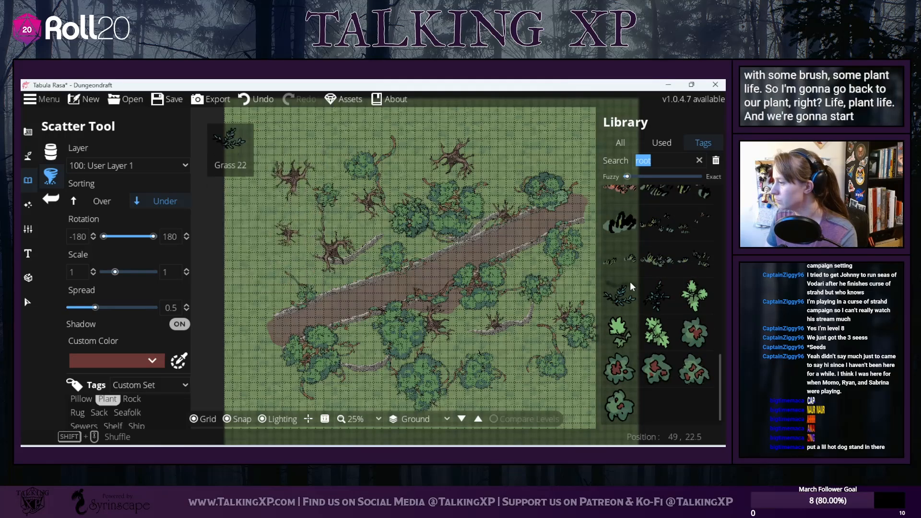
pyautogui.click(686, 339)
pyautogui.click(621, 369)
pyautogui.click(624, 401)
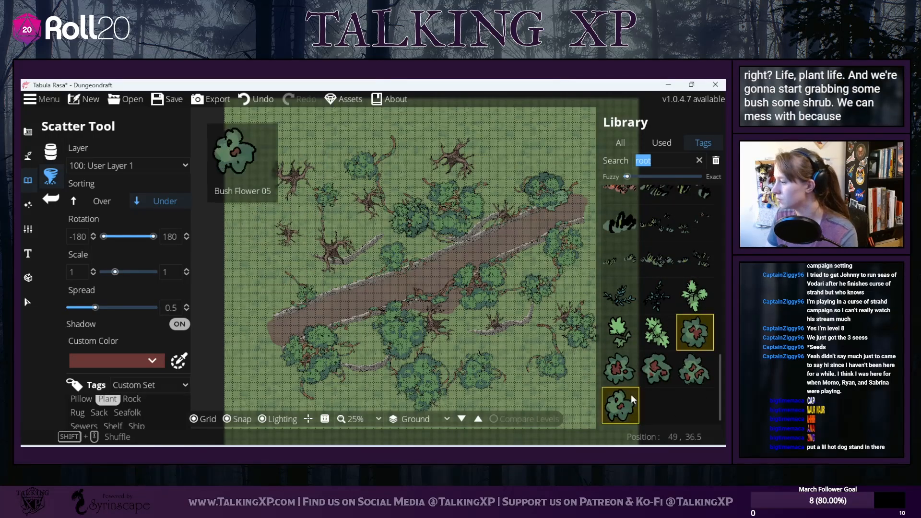
pyautogui.click(660, 369)
pyautogui.click(693, 371)
pyautogui.scroll(4, 630, 350)
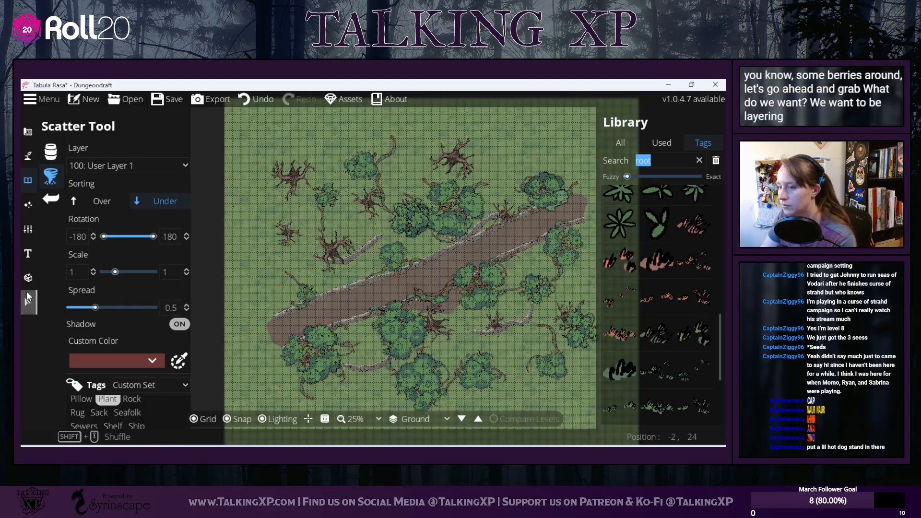
# Step: Move the green and dead trees across the whole map to layer 700: Above Walls
pyautogui.press('v')
pyautogui.click(405, 220)
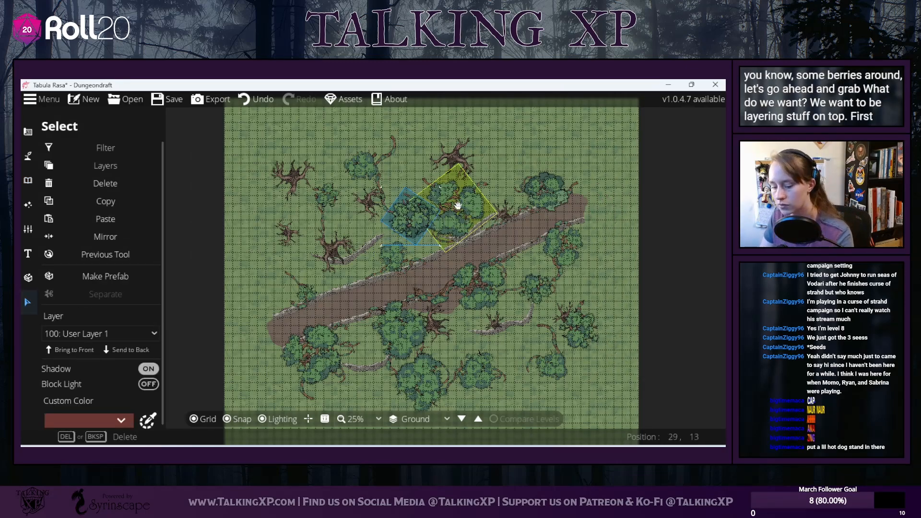
pyautogui.keyDown('shift'); pyautogui.click(461, 207); pyautogui.keyUp('shift')
pyautogui.keyDown('shift'); pyautogui.click(461, 159); pyautogui.keyUp('shift')
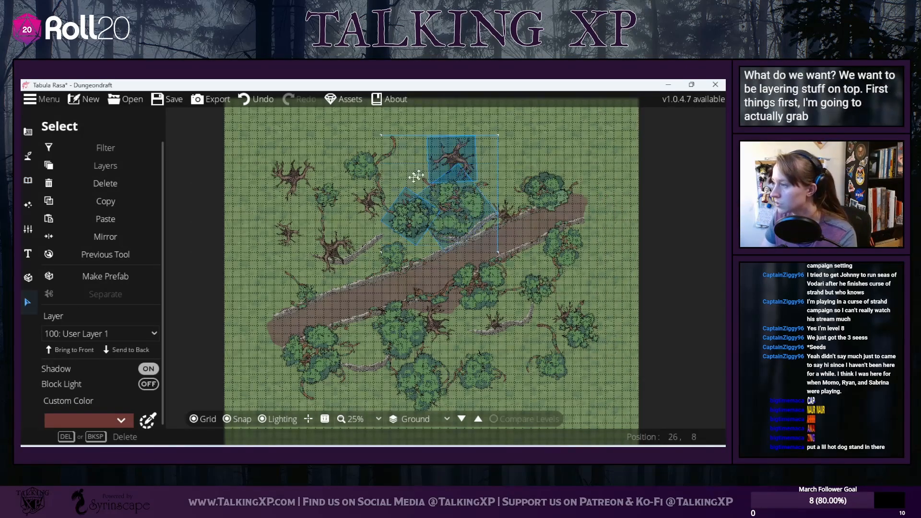
pyautogui.keyDown('shift'); pyautogui.click(366, 204); pyautogui.keyUp('shift')
pyautogui.keyDown('shift'); pyautogui.click(296, 178); pyautogui.keyUp('shift')
pyautogui.keyDown('shift'); pyautogui.click(336, 188); pyautogui.keyUp('shift')
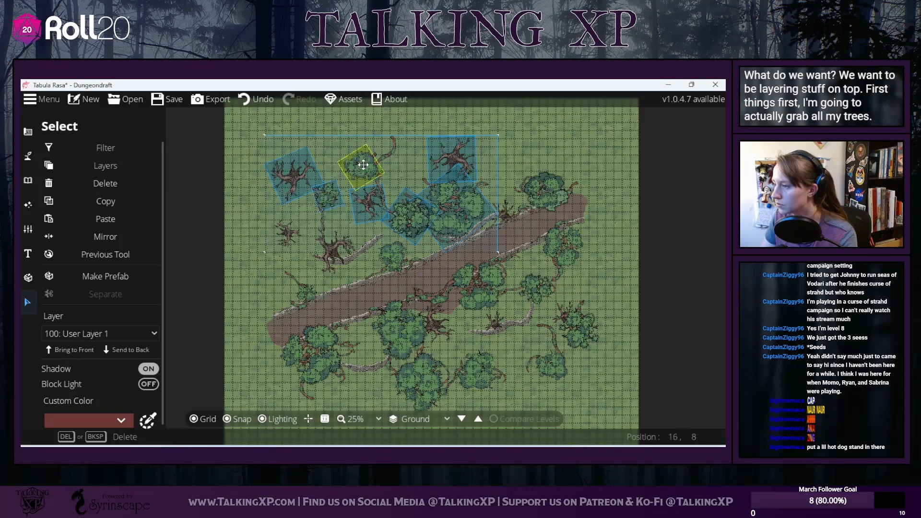
pyautogui.keyDown('shift'); pyautogui.click(362, 167); pyautogui.keyUp('shift')
pyautogui.keyDown('shift'); pyautogui.click(330, 246); pyautogui.keyUp('shift')
pyautogui.keyDown('shift'); pyautogui.click(288, 232); pyautogui.keyUp('shift')
pyautogui.keyDown('shift'); pyautogui.click(393, 254); pyautogui.keyUp('shift')
pyautogui.keyDown('shift'); pyautogui.click(318, 359); pyautogui.keyUp('shift')
pyautogui.keyDown('shift'); pyautogui.click(393, 331); pyautogui.keyUp('shift')
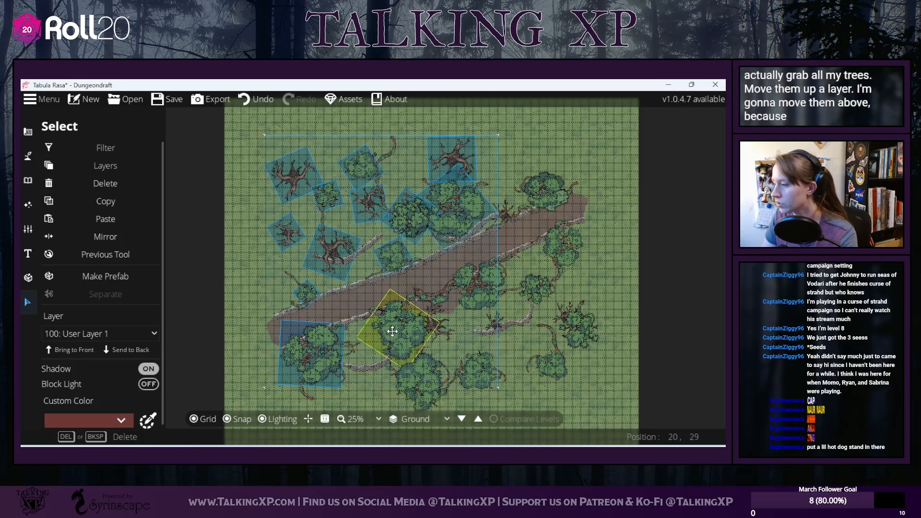
pyautogui.keyDown('shift'); pyautogui.click(412, 377); pyautogui.keyUp('shift')
pyautogui.keyDown('shift'); pyautogui.click(482, 307); pyautogui.keyUp('shift')
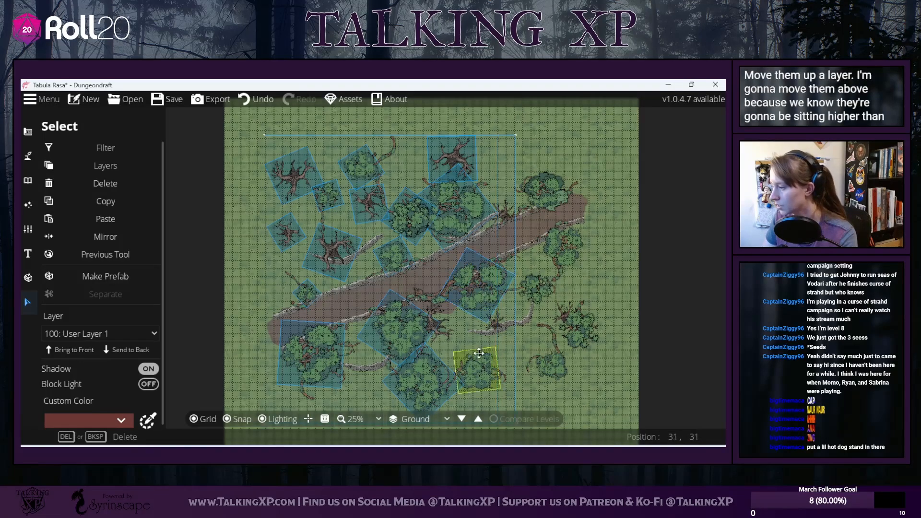
pyautogui.keyDown('shift'); pyautogui.click(478, 367); pyautogui.keyUp('shift')
pyautogui.keyDown('shift'); pyautogui.click(552, 366); pyautogui.keyUp('shift')
pyautogui.keyDown('shift'); pyautogui.click(586, 330); pyautogui.keyUp('shift')
pyautogui.keyDown('shift'); pyautogui.click(538, 293); pyautogui.keyUp('shift')
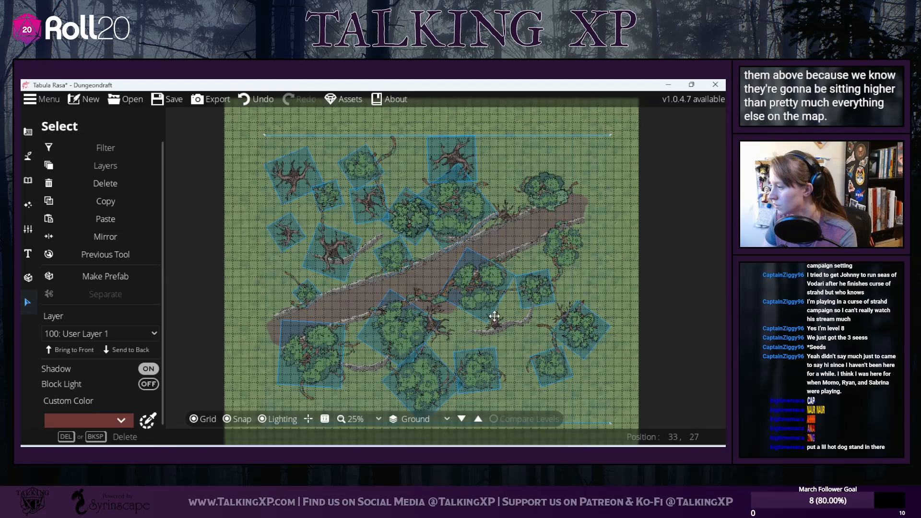
pyautogui.keyDown('shift'); pyautogui.click(443, 332); pyautogui.keyUp('shift')
pyautogui.keyDown('shift'); pyautogui.click(560, 249); pyautogui.keyUp('shift')
pyautogui.keyDown('shift'); pyautogui.click(548, 192); pyautogui.keyUp('shift')
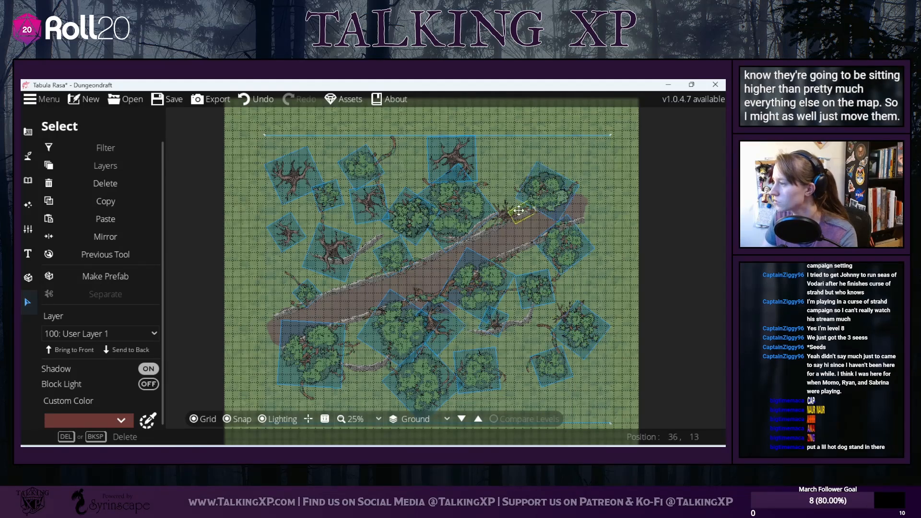
pyautogui.keyDown('shift'); pyautogui.click(505, 217); pyautogui.keyUp('shift')
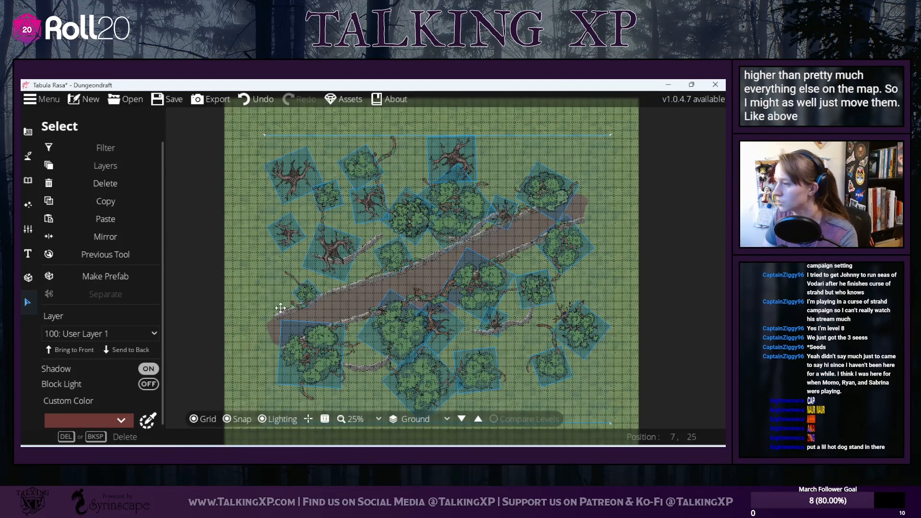
pyautogui.click(108, 334)
pyautogui.click(116, 406)
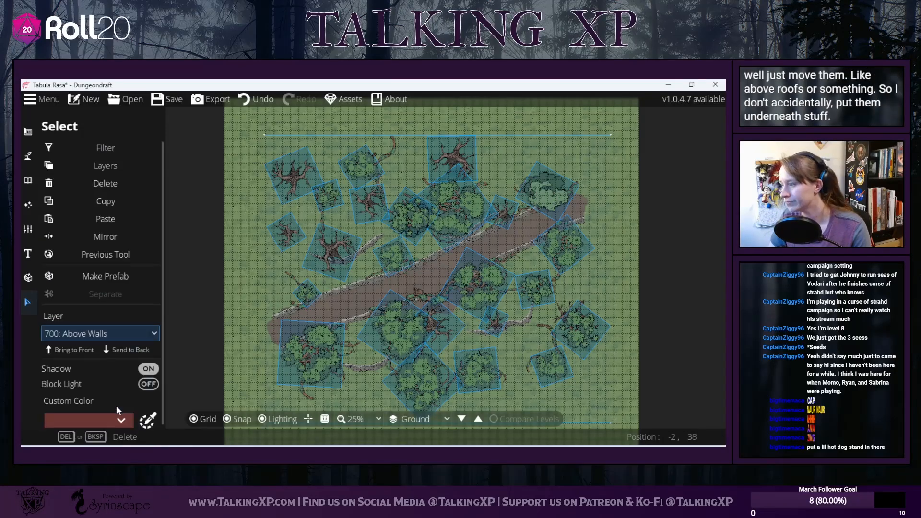
pyautogui.press('Escape')
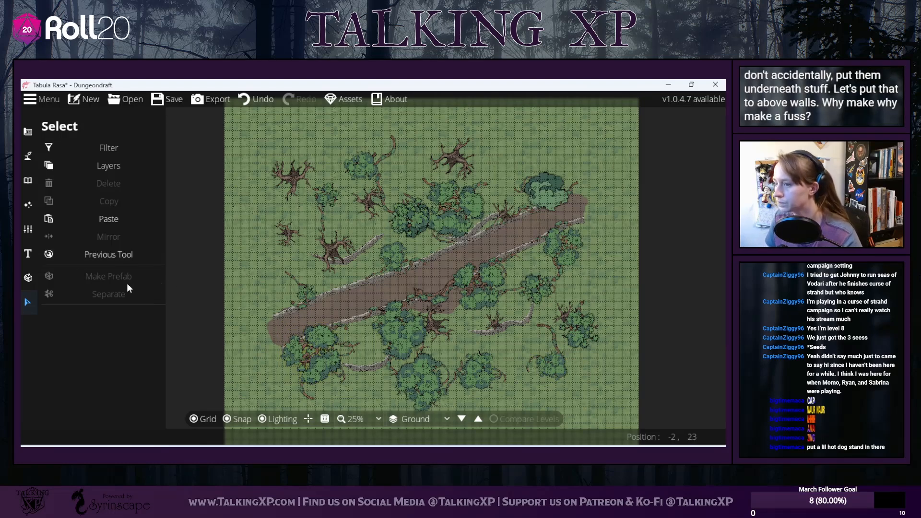
# Step: Load the Scatter Tool with the eight dark green grass clump assets on layer 100: User Layer 1
pyautogui.click(27, 178)
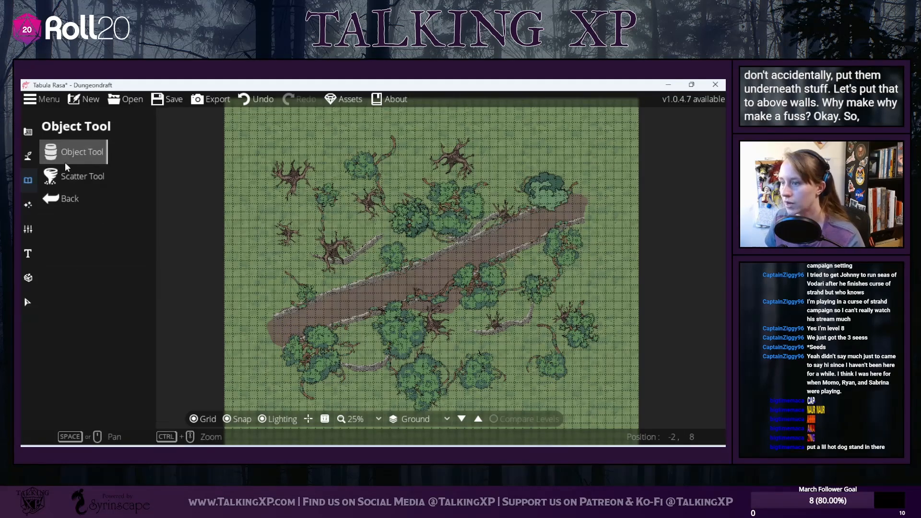
pyautogui.click(65, 157)
pyautogui.click(50, 176)
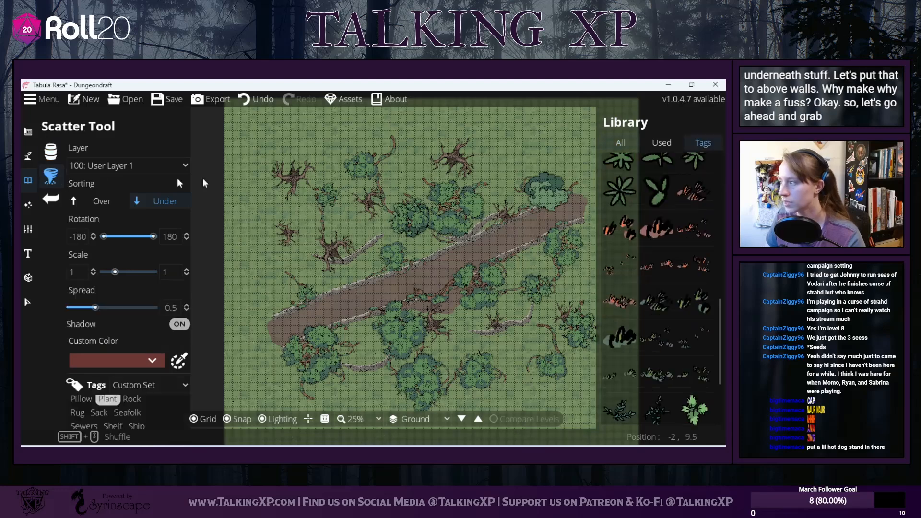
pyautogui.click(658, 269)
pyautogui.click(658, 234)
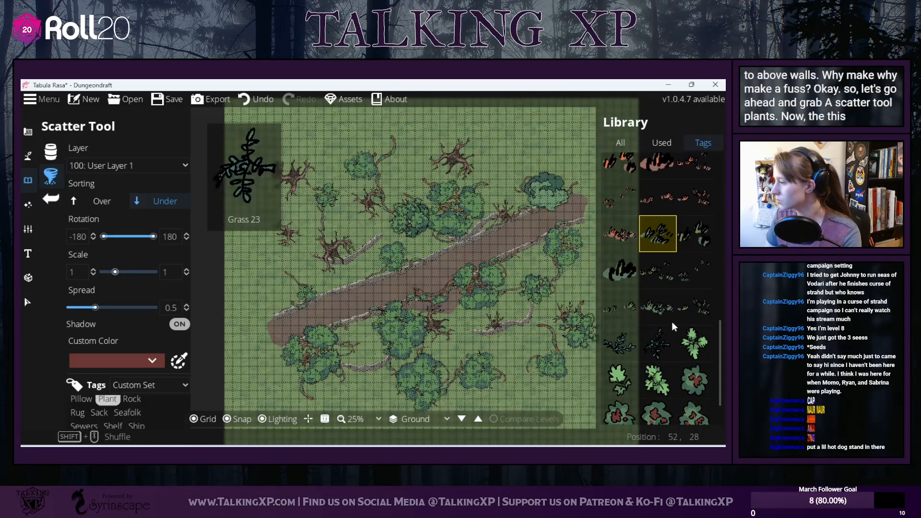
pyautogui.keyDown('shift'); pyautogui.click(695, 306); pyautogui.keyUp('shift')
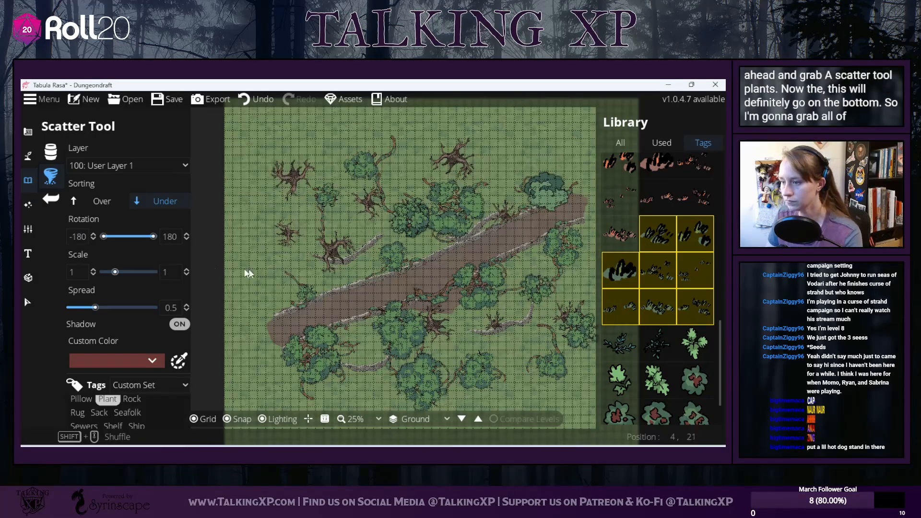
# Step: Fix the grass rotation at 0 for both minimum and maximum, and turn off the scatter shadow
pyautogui.doubleClick(78, 237)
pyautogui.write('0')
pyautogui.press('Return')
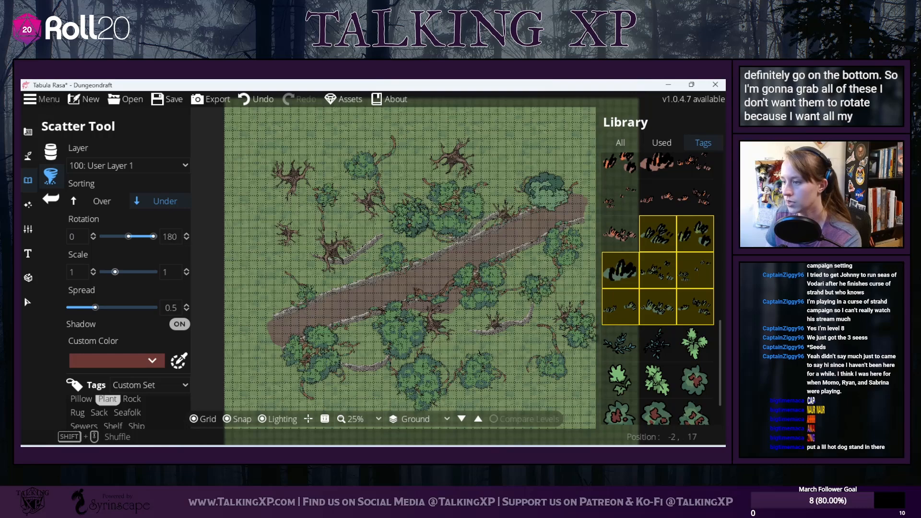
pyautogui.doubleClick(170, 237)
pyautogui.write('0')
pyautogui.press('Return')
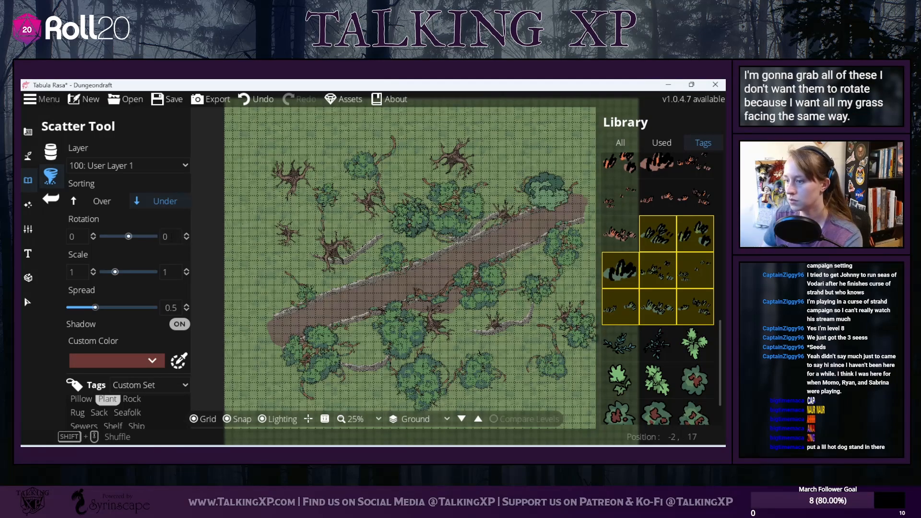
pyautogui.scroll(5, 301, 263)
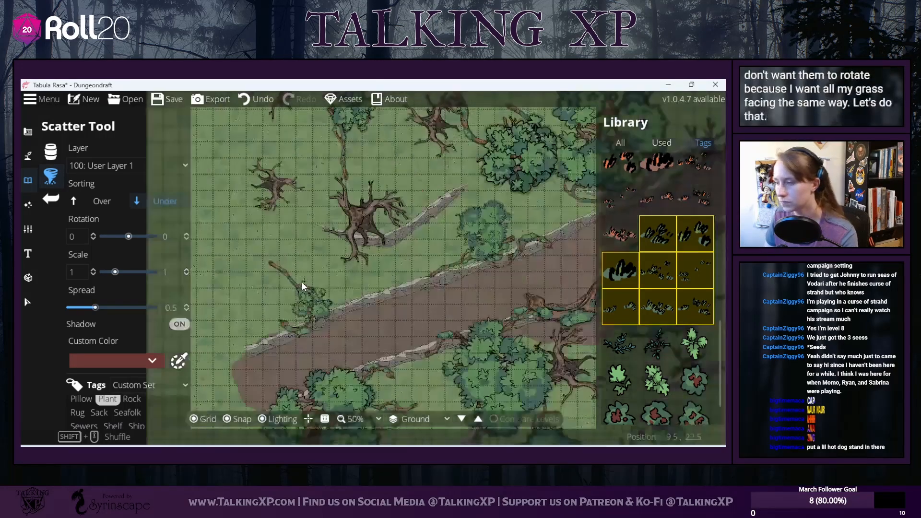
pyautogui.click(178, 325)
# Step: Scatter a few grass clumps on the open ground around the road's western end
pyautogui.moveTo(268, 228); pyautogui.dragTo(559, 111)
pyautogui.click(335, 325)
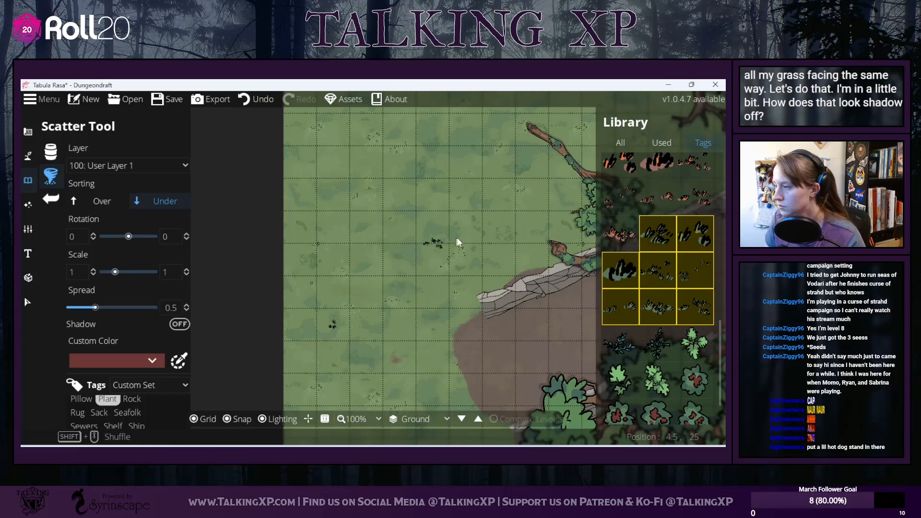
pyautogui.moveTo(439, 238); pyautogui.dragTo(307, 237)
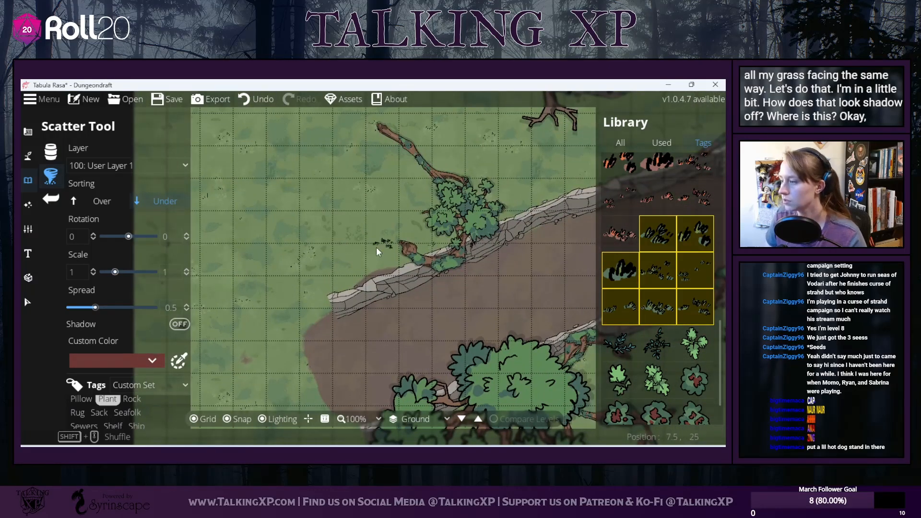
pyautogui.moveTo(376, 247); pyautogui.dragTo(233, 255)
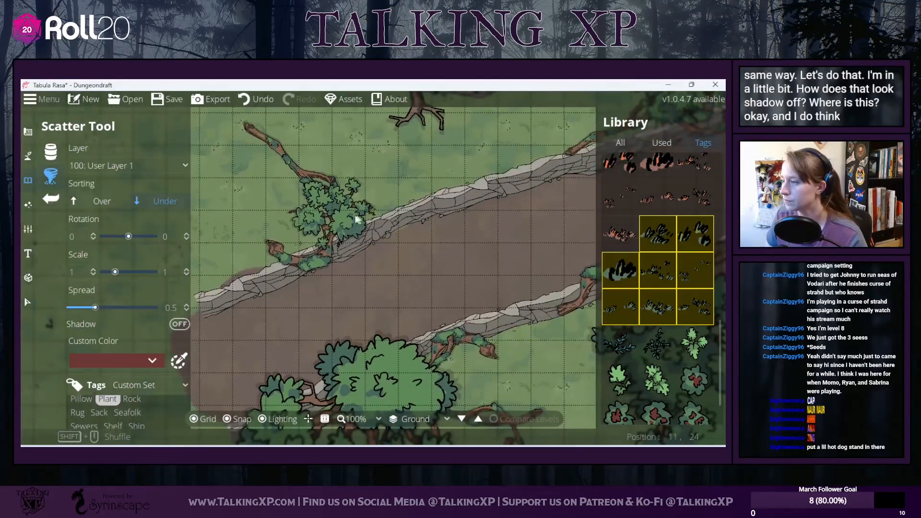
pyautogui.moveTo(353, 207); pyautogui.dragTo(272, 214)
pyautogui.moveTo(414, 156); pyautogui.dragTo(358, 189)
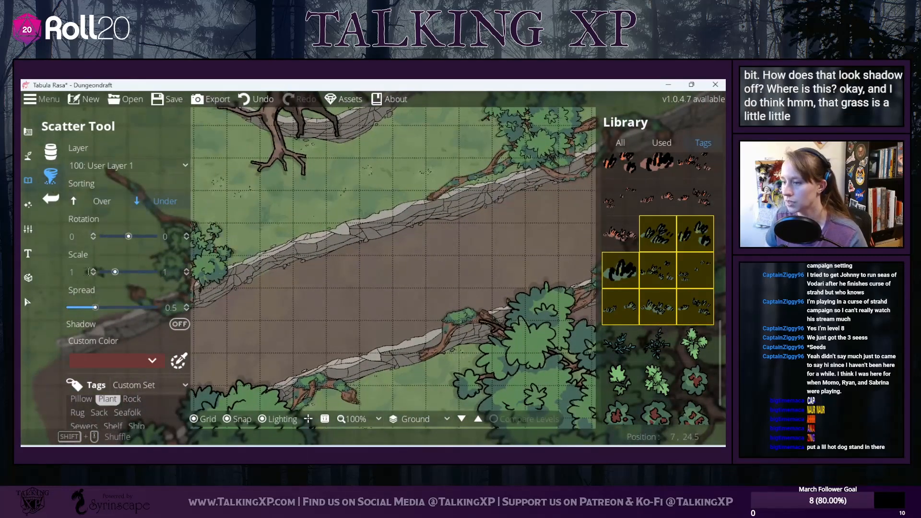
# Step: Set both the minimum and maximum scatter scale to 2
pyautogui.click(72, 272)
pyautogui.press('BackSpace')
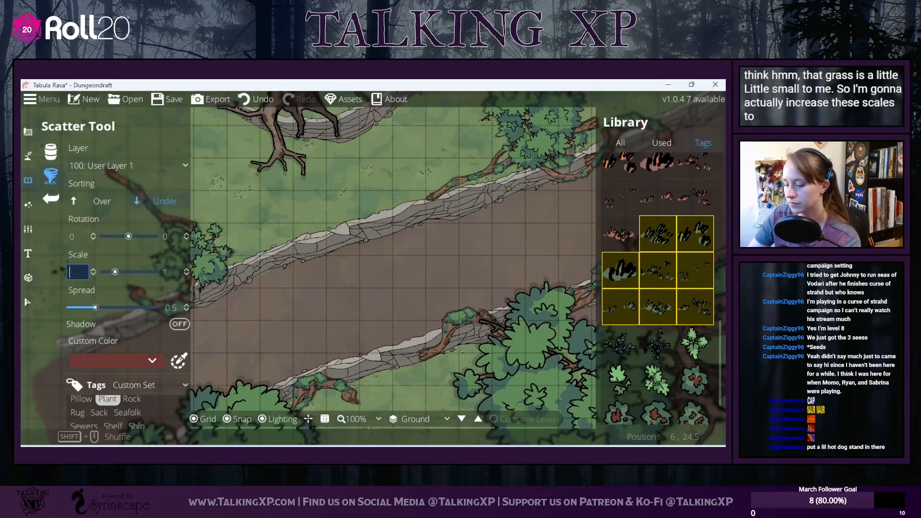
pyautogui.doubleClick(165, 272)
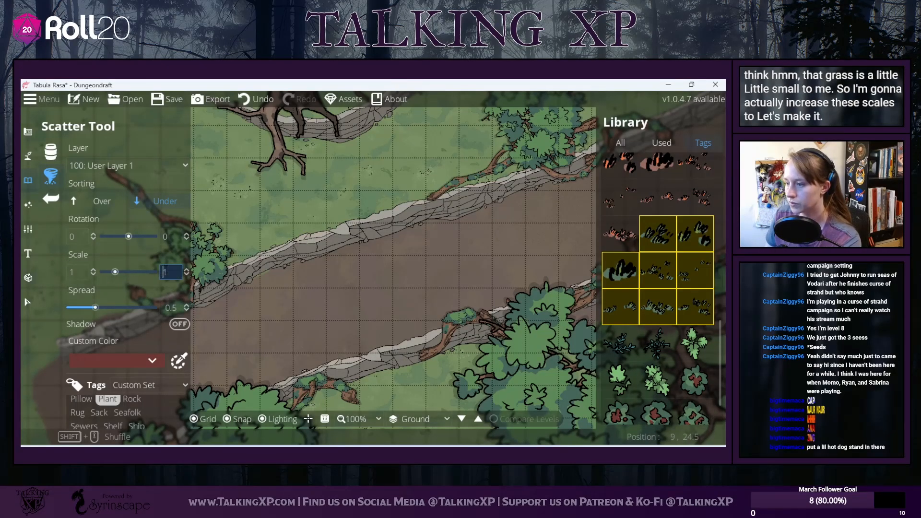
pyautogui.write('2')
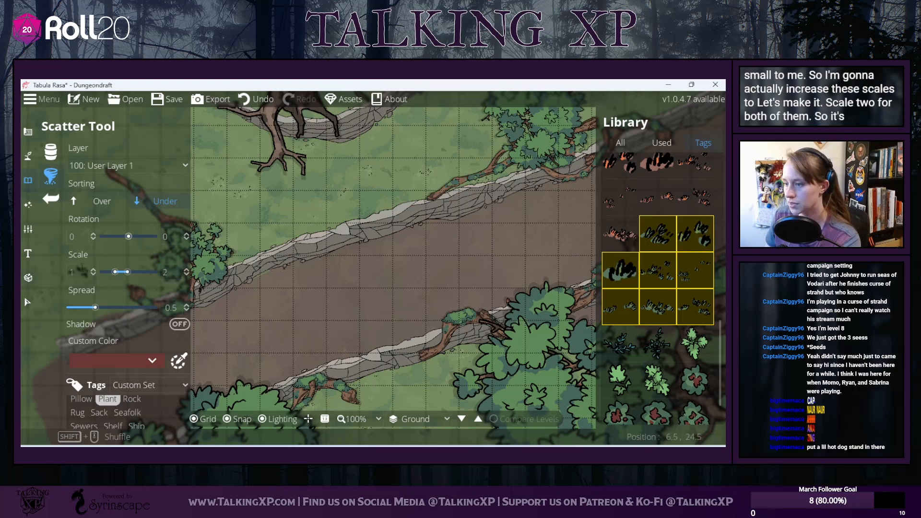
pyautogui.doubleClick(82, 270)
pyautogui.write('2')
# Step: Place enlarged grass clumps on the road's northern side and around its western end
pyautogui.click(269, 199)
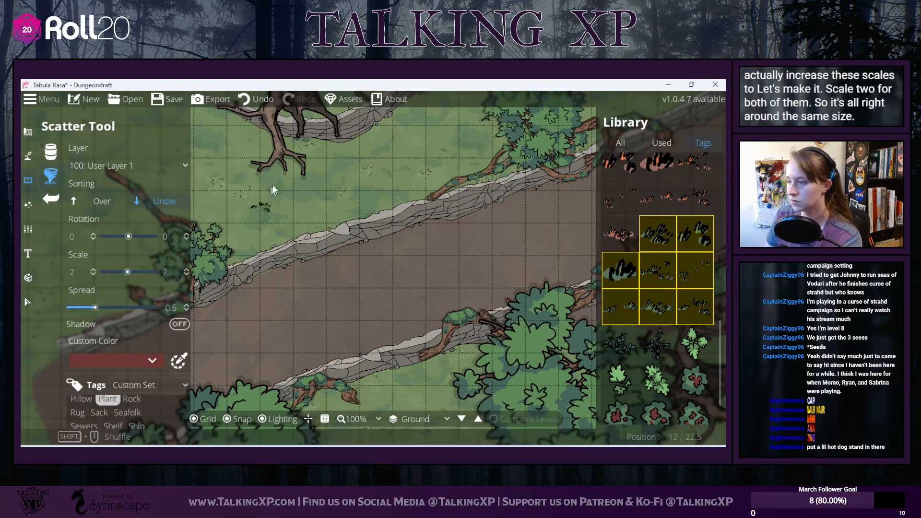
pyautogui.click(272, 196)
pyautogui.moveTo(193, 277); pyautogui.dragTo(462, 128)
pyautogui.click(194, 255)
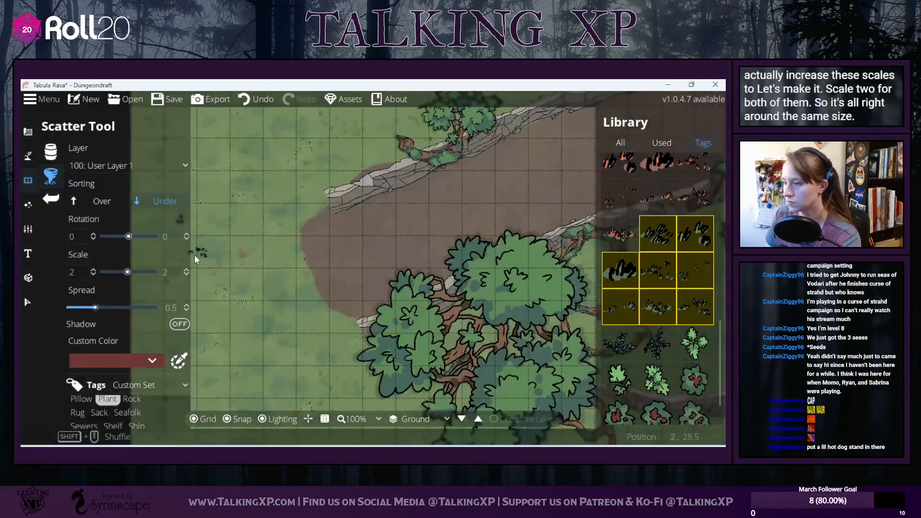
pyautogui.moveTo(354, 166); pyautogui.dragTo(290, 242)
pyautogui.scroll(-2, 329, 237)
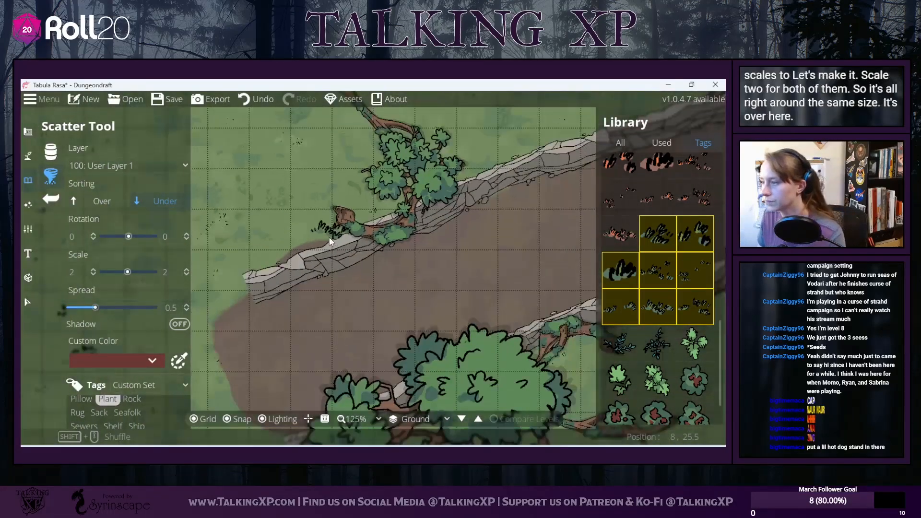
# Step: Scatter grass along the road's northern verge, from the small western tree toward the eastern end
pyautogui.moveTo(371, 202); pyautogui.dragTo(330, 205)
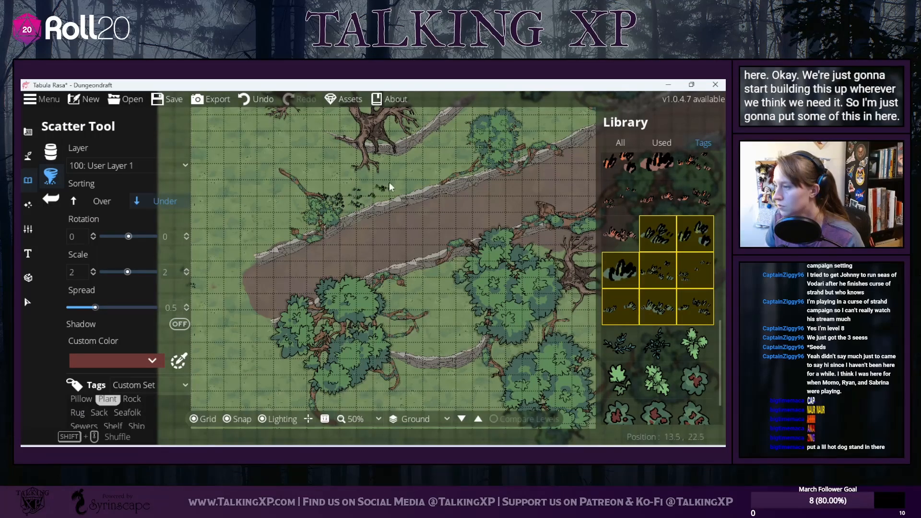
pyautogui.moveTo(368, 187)
pyautogui.mouseDown()
pyautogui.moveTo(377, 180)
pyautogui.moveTo(351, 189)
pyautogui.moveTo(437, 154)
pyautogui.moveTo(422, 183)
pyautogui.moveTo(398, 185)
pyautogui.mouseUp()
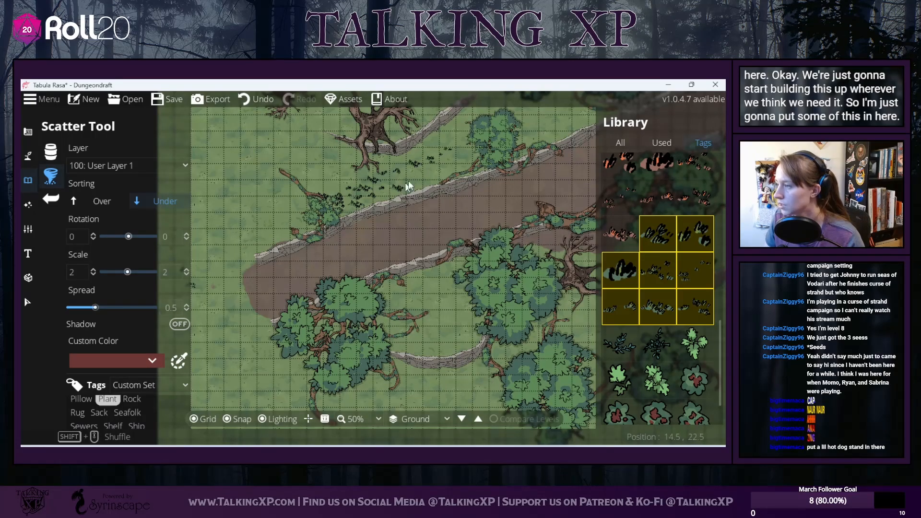
pyautogui.moveTo(447, 136); pyautogui.dragTo(315, 188)
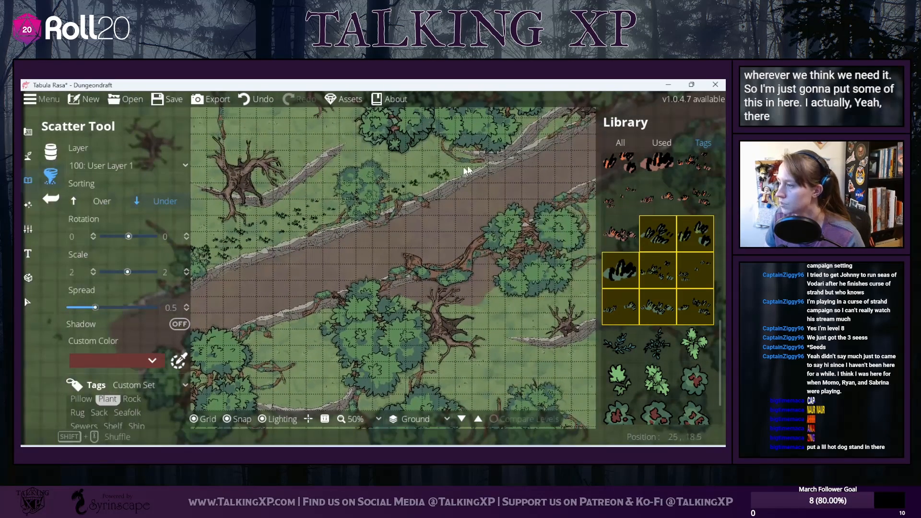
pyautogui.moveTo(385, 176)
pyautogui.mouseDown()
pyautogui.moveTo(492, 137)
pyautogui.moveTo(388, 160)
pyautogui.moveTo(418, 177)
pyautogui.moveTo(427, 137)
pyautogui.moveTo(384, 170)
pyautogui.moveTo(489, 126)
pyautogui.moveTo(385, 151)
pyautogui.mouseUp()
pyautogui.moveTo(519, 134)
pyautogui.mouseDown()
pyautogui.moveTo(326, 193)
pyautogui.moveTo(385, 175)
pyautogui.moveTo(413, 153)
pyautogui.mouseUp()
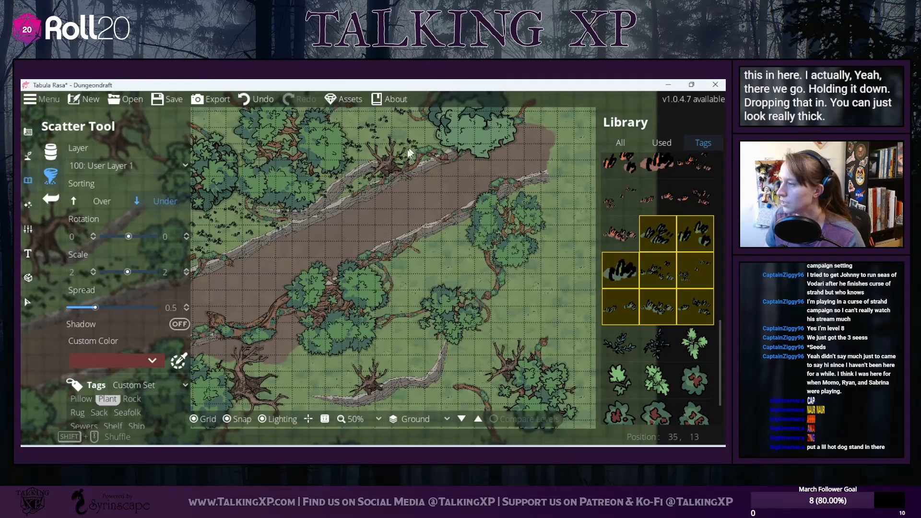
# Step: Scatter grass around the northern tree cluster and the dead trees north of the road
pyautogui.moveTo(362, 129); pyautogui.dragTo(388, 195)
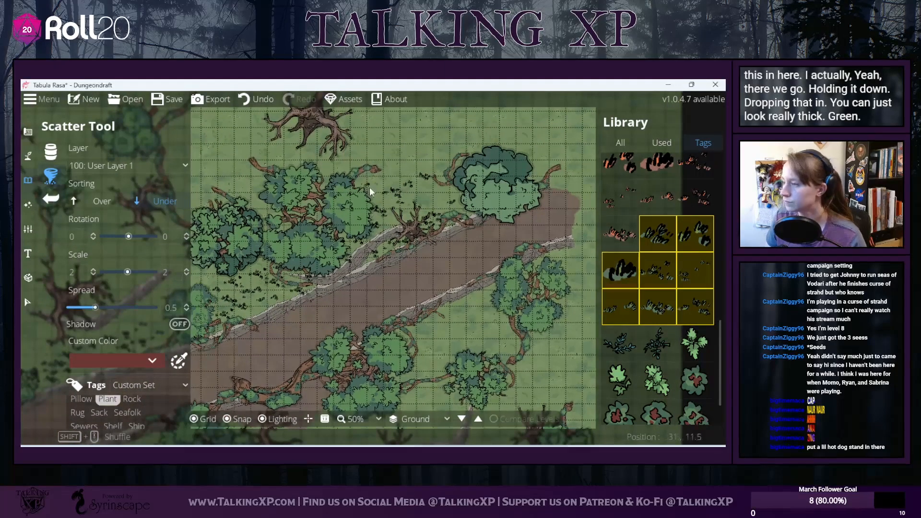
pyautogui.moveTo(295, 172)
pyautogui.mouseDown()
pyautogui.moveTo(415, 156)
pyautogui.moveTo(368, 184)
pyautogui.moveTo(319, 184)
pyautogui.moveTo(352, 206)
pyautogui.moveTo(263, 187)
pyautogui.moveTo(339, 140)
pyautogui.mouseUp()
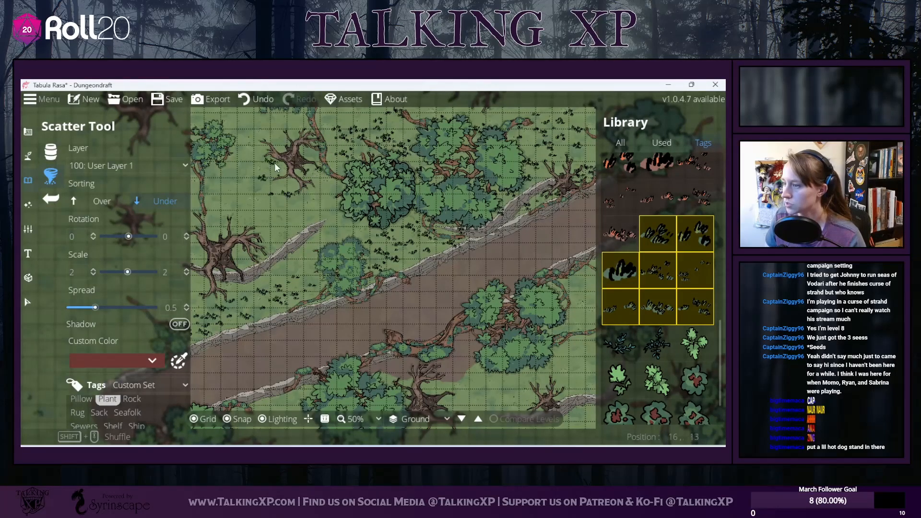
pyautogui.moveTo(307, 229); pyautogui.dragTo(368, 183)
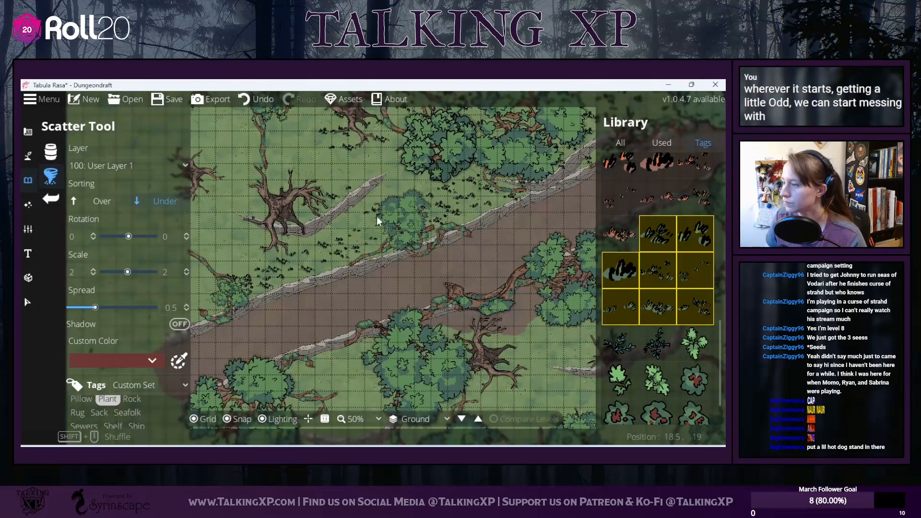
pyautogui.moveTo(243, 175); pyautogui.dragTo(222, 149)
# Step: Scatter grass south of the road, between the dead trees and around the southwestern tree clusters
pyautogui.moveTo(407, 321); pyautogui.dragTo(318, 219)
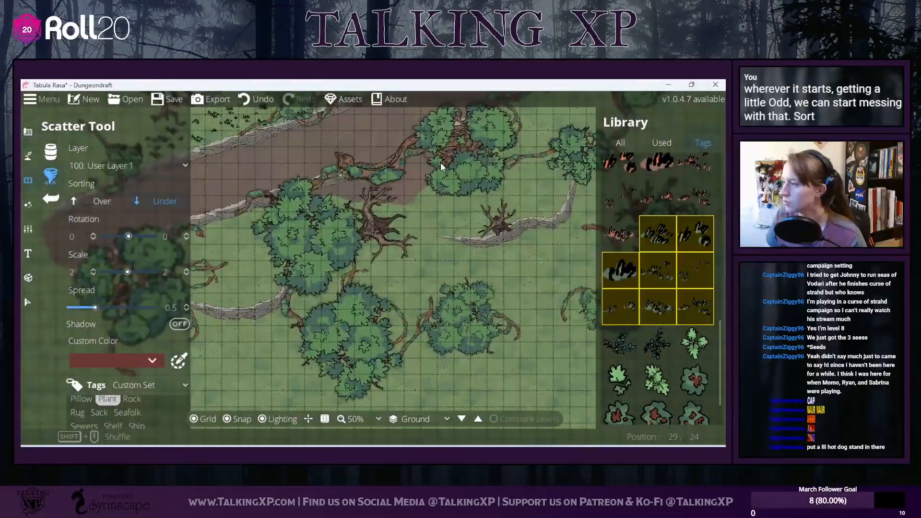
pyautogui.moveTo(453, 201)
pyautogui.mouseDown()
pyautogui.moveTo(511, 162)
pyautogui.moveTo(523, 140)
pyautogui.moveTo(502, 176)
pyautogui.moveTo(458, 208)
pyautogui.moveTo(438, 193)
pyautogui.moveTo(452, 227)
pyautogui.moveTo(425, 229)
pyautogui.moveTo(445, 214)
pyautogui.moveTo(428, 216)
pyautogui.moveTo(396, 244)
pyautogui.mouseUp()
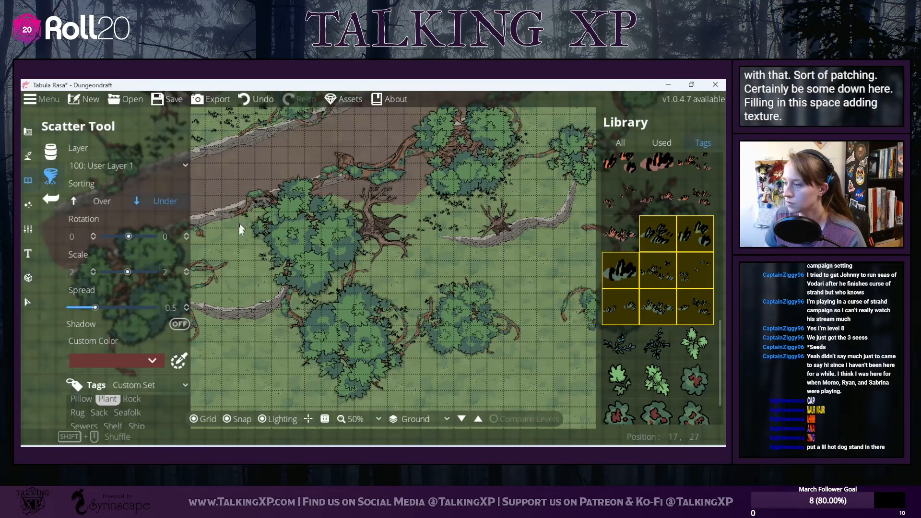
pyautogui.moveTo(204, 258); pyautogui.dragTo(331, 197)
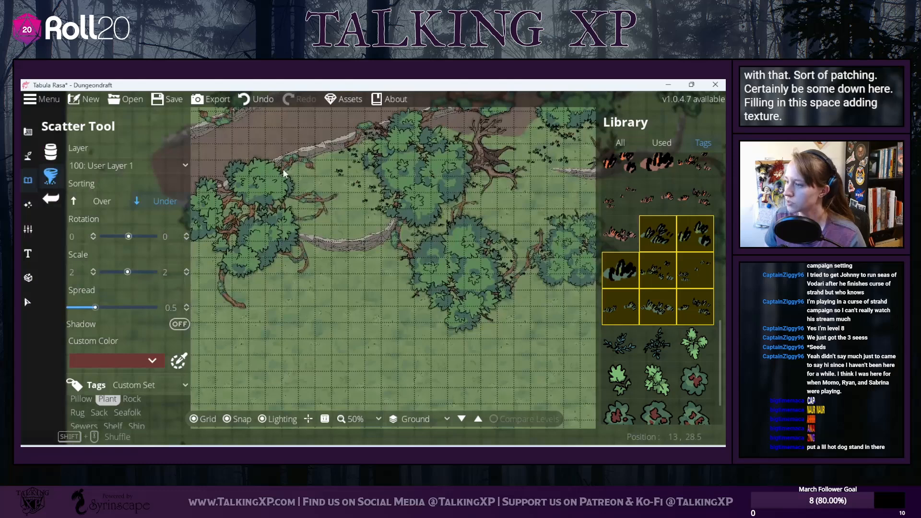
pyautogui.moveTo(209, 240)
pyautogui.mouseDown()
pyautogui.moveTo(251, 273)
pyautogui.moveTo(276, 252)
pyautogui.moveTo(257, 279)
pyautogui.moveTo(214, 272)
pyautogui.moveTo(203, 248)
pyautogui.moveTo(214, 288)
pyautogui.moveTo(263, 298)
pyautogui.moveTo(293, 265)
pyautogui.moveTo(248, 302)
pyautogui.moveTo(346, 265)
pyautogui.moveTo(285, 303)
pyautogui.mouseUp()
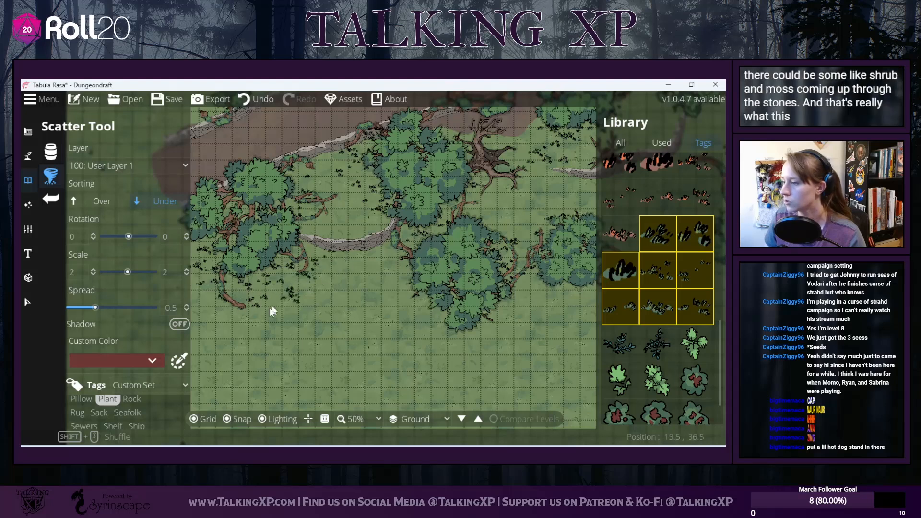
# Step: Scatter grass beneath and around the southern and southeastern trees and their roots
pyautogui.moveTo(449, 290); pyautogui.dragTo(222, 290)
pyautogui.moveTo(332, 219)
pyautogui.mouseDown()
pyautogui.moveTo(296, 277)
pyautogui.moveTo(311, 233)
pyautogui.mouseUp()
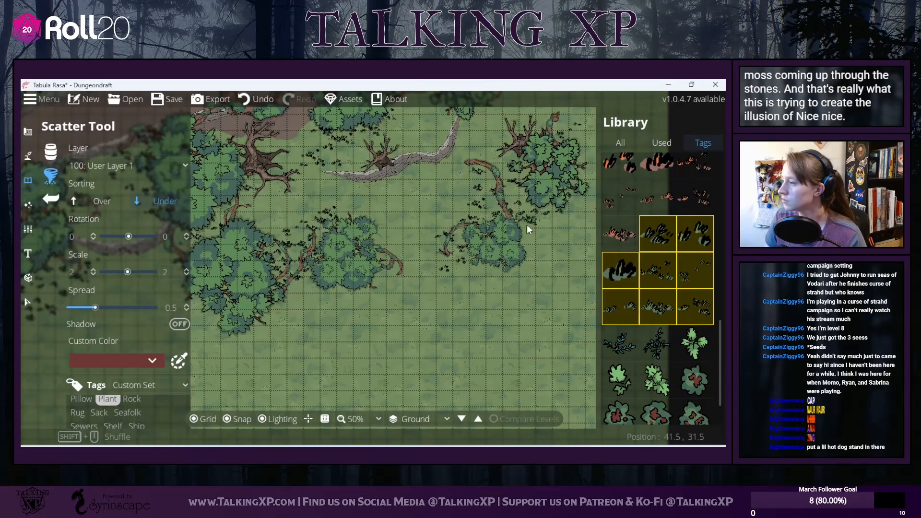
pyautogui.moveTo(442, 178); pyautogui.dragTo(410, 260)
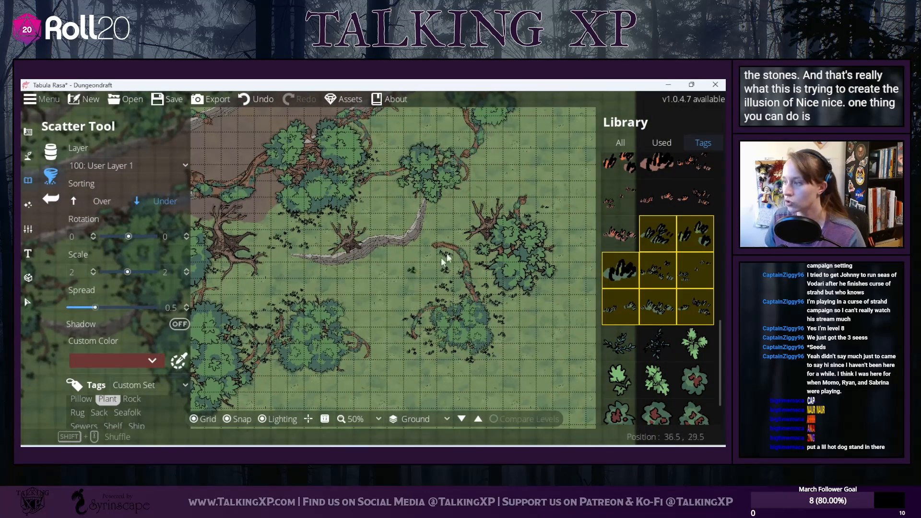
pyautogui.moveTo(460, 189); pyautogui.dragTo(447, 250)
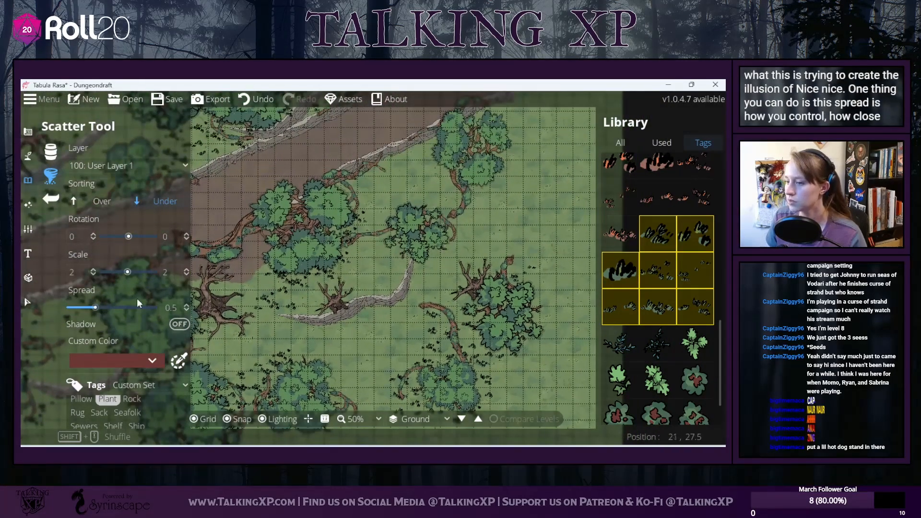
# Step: Try grass strokes near the map's eastern edge at a very wide spread and at spread -1, undoing each one
pyautogui.moveTo(109, 307); pyautogui.dragTo(157, 308)
pyautogui.moveTo(557, 127); pyautogui.dragTo(556, 272)
pyautogui.click(257, 99)
pyautogui.moveTo(120, 310); pyautogui.dragTo(71, 308)
pyautogui.moveTo(537, 126); pyautogui.dragTo(559, 224)
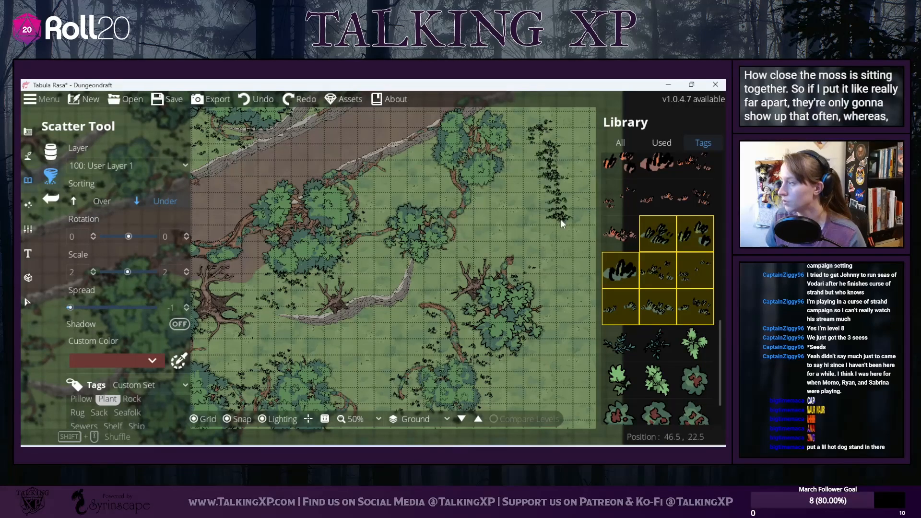
pyautogui.click(256, 99)
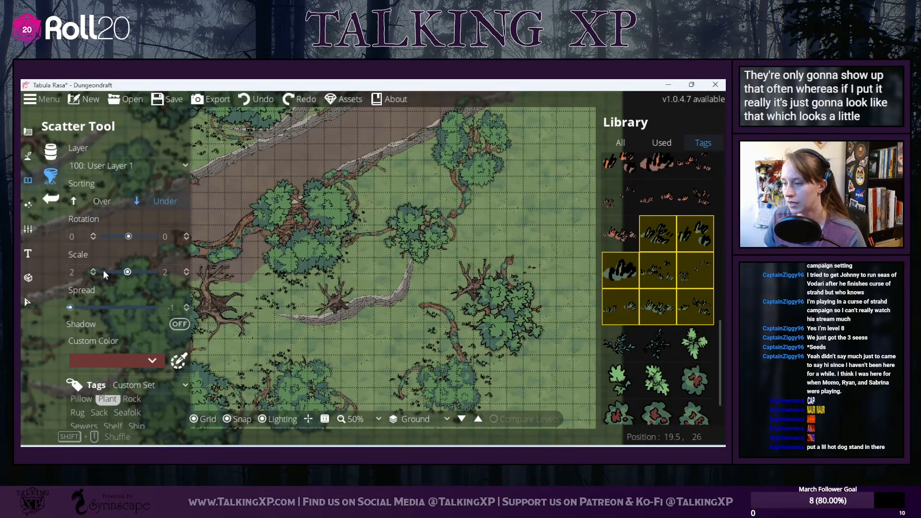
# Step: Set the scatter spread to 0.31, test it with one stroke near the eastern edge, and undo that stroke
pyautogui.moveTo(76, 309); pyautogui.dragTo(83, 310)
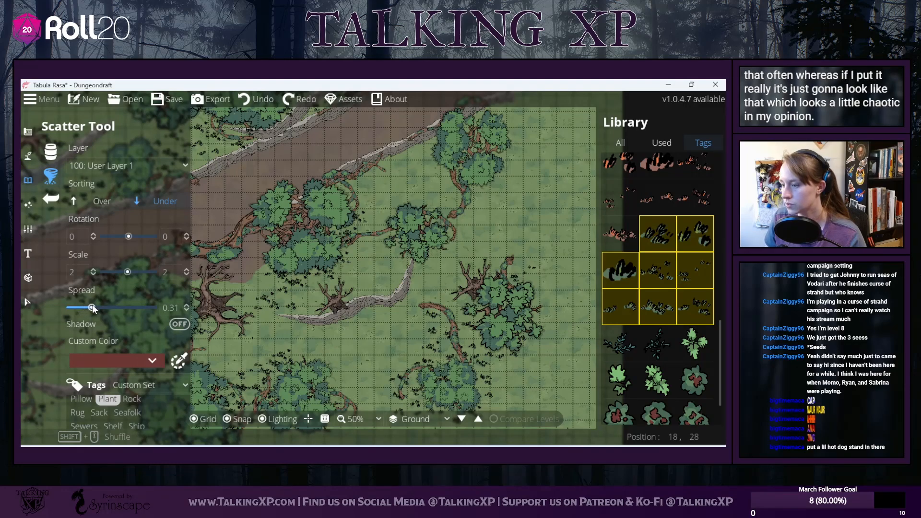
pyautogui.moveTo(553, 185); pyautogui.dragTo(547, 229)
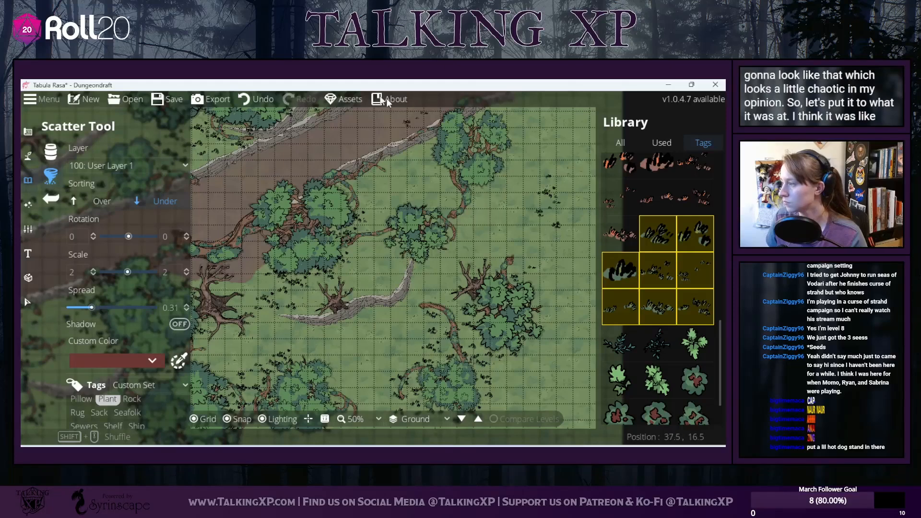
pyautogui.click(258, 99)
# Step: Scatter denser grass around the eastern trees, the dead trees south of the road and the northern tree cluster
pyautogui.moveTo(466, 194)
pyautogui.mouseDown()
pyautogui.moveTo(500, 123)
pyautogui.moveTo(513, 155)
pyautogui.moveTo(477, 198)
pyautogui.moveTo(424, 197)
pyautogui.moveTo(449, 224)
pyautogui.moveTo(438, 253)
pyautogui.mouseUp()
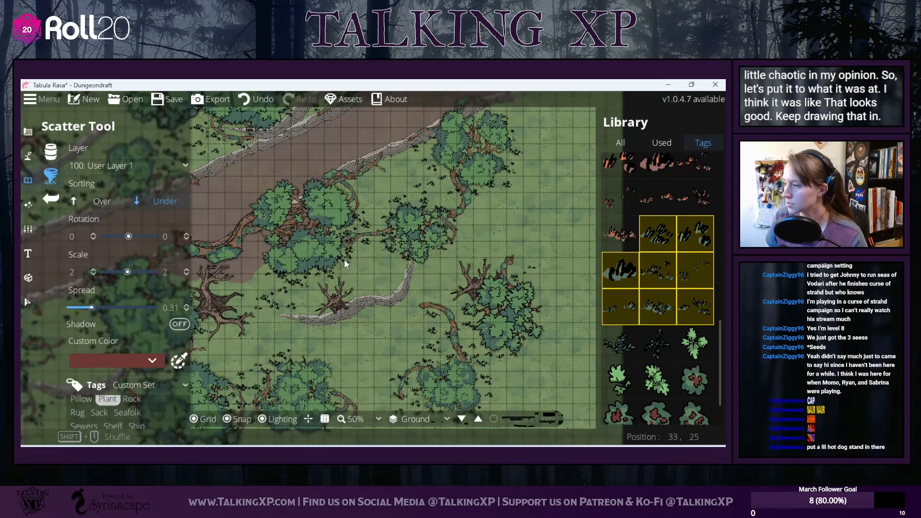
pyautogui.moveTo(436, 247); pyautogui.dragTo(550, 205)
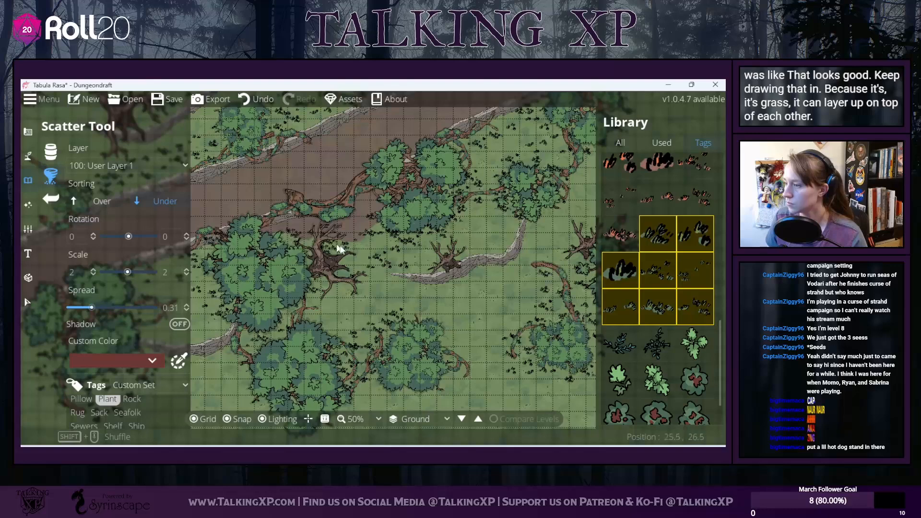
pyautogui.moveTo(292, 146); pyautogui.dragTo(329, 326)
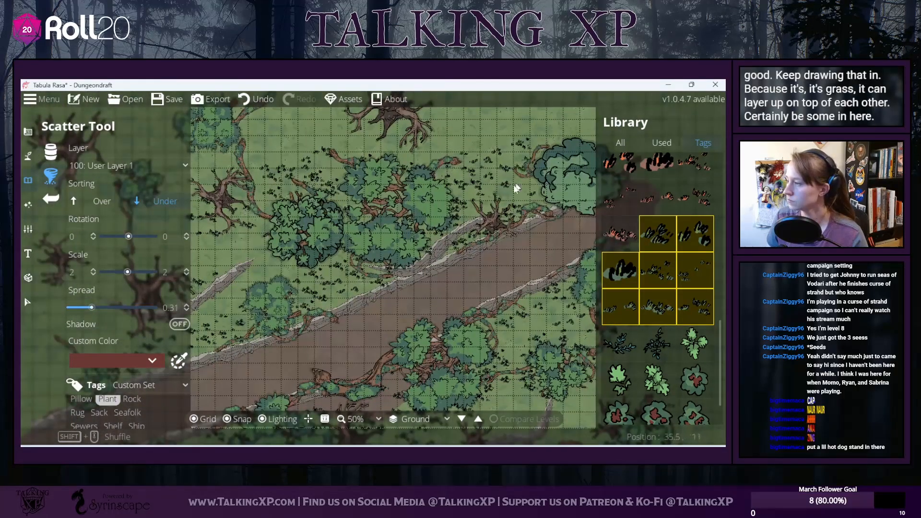
pyautogui.moveTo(342, 264); pyautogui.dragTo(444, 221)
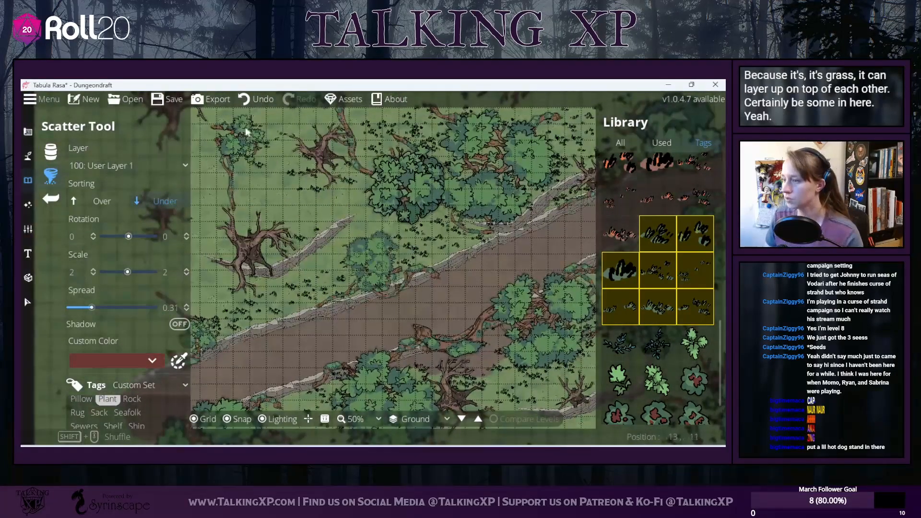
# Step: Scatter grass around the tree and roots on the road's northwestern bank and around the southwestern tree cluster
pyautogui.moveTo(381, 247); pyautogui.dragTo(390, 153)
pyautogui.moveTo(196, 243); pyautogui.dragTo(307, 192)
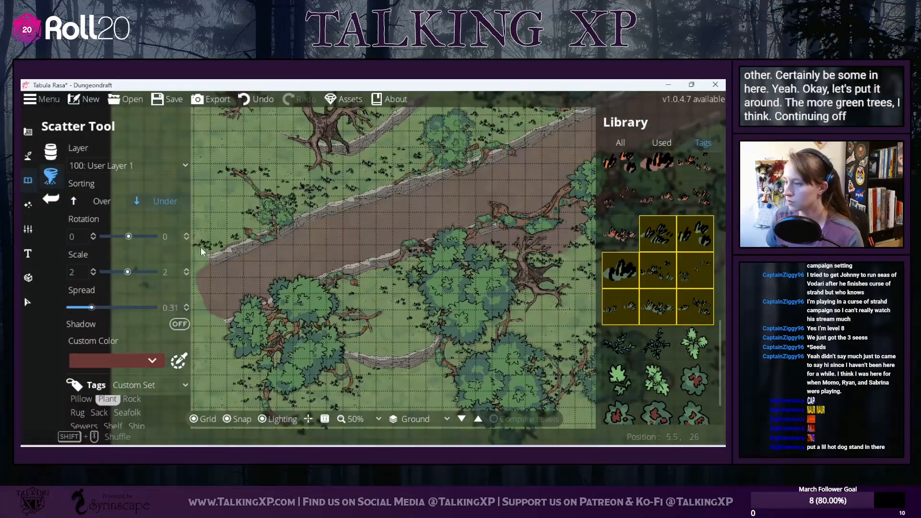
pyautogui.moveTo(294, 298); pyautogui.dragTo(263, 261)
pyautogui.moveTo(198, 307)
pyautogui.mouseDown()
pyautogui.moveTo(273, 279)
pyautogui.moveTo(221, 310)
pyautogui.moveTo(275, 274)
pyautogui.moveTo(330, 317)
pyautogui.moveTo(363, 246)
pyautogui.moveTo(339, 284)
pyautogui.moveTo(344, 217)
pyautogui.moveTo(369, 249)
pyautogui.mouseUp()
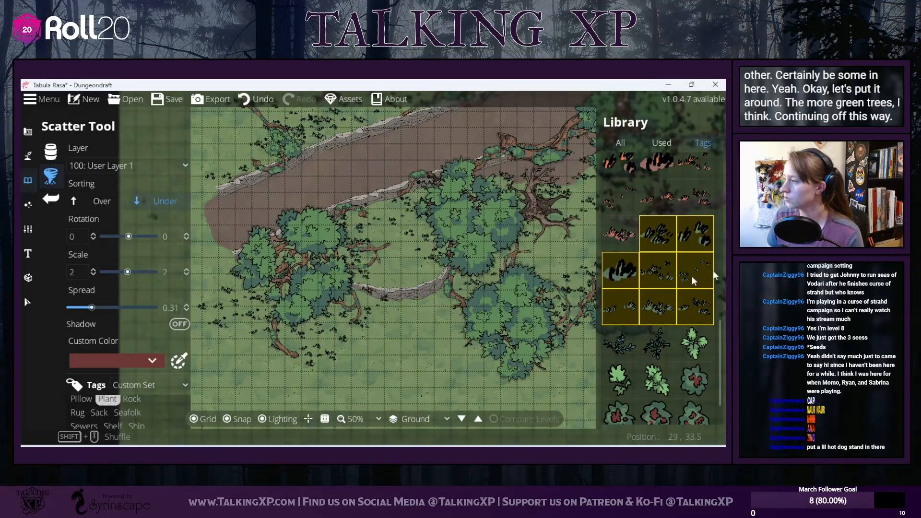
# Step: Choose the two dark sprig plants, set their sorting to Over, and place them on the roots along the road's northern bank
pyautogui.moveTo(708, 355)
pyautogui.scroll(-1, 709, 358)
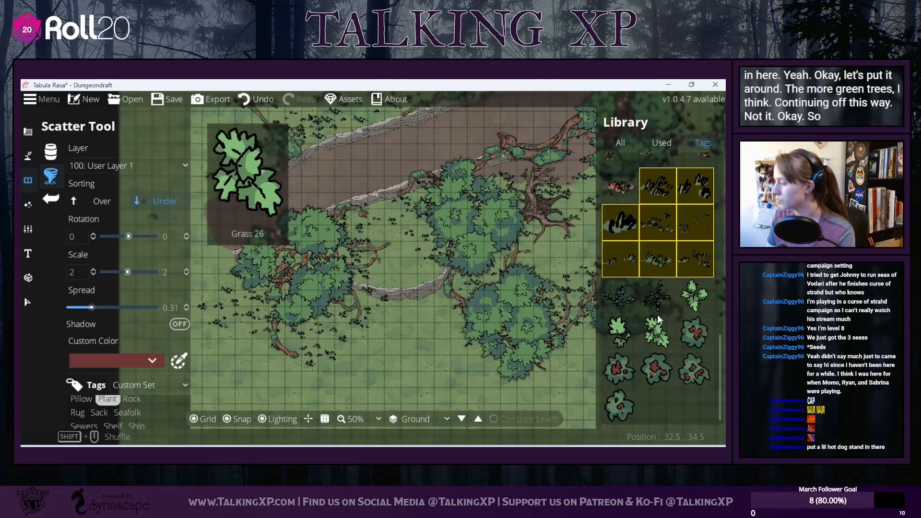
pyautogui.click(620, 297)
pyautogui.keyDown('ctrl'); pyautogui.click(671, 309); pyautogui.keyUp('ctrl')
pyautogui.moveTo(327, 154); pyautogui.dragTo(277, 217)
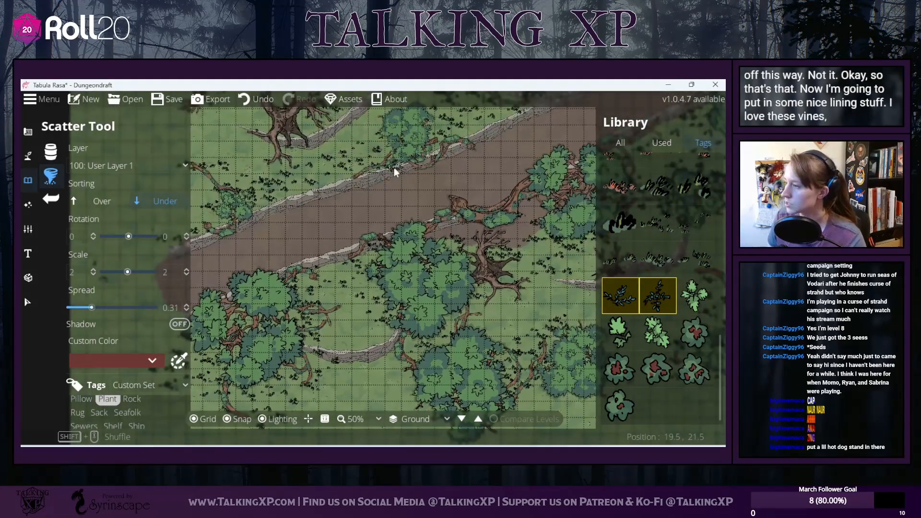
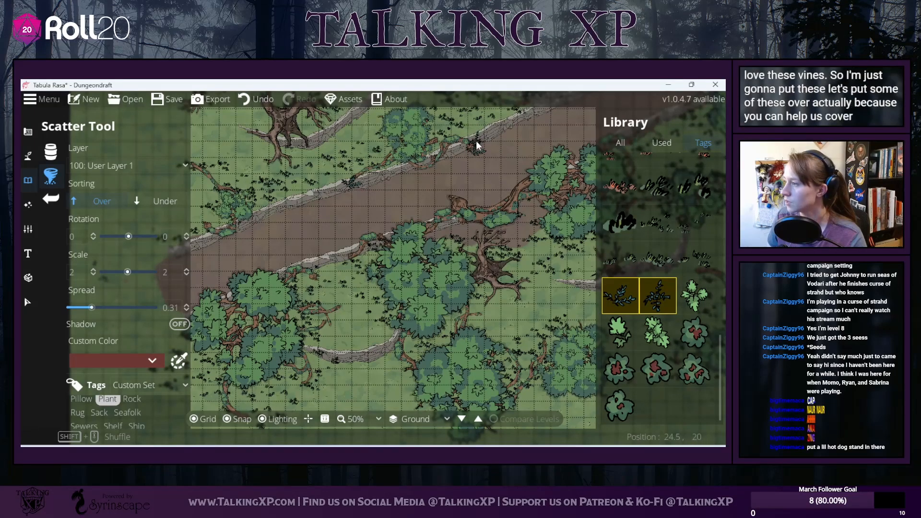
pyautogui.click(438, 138)
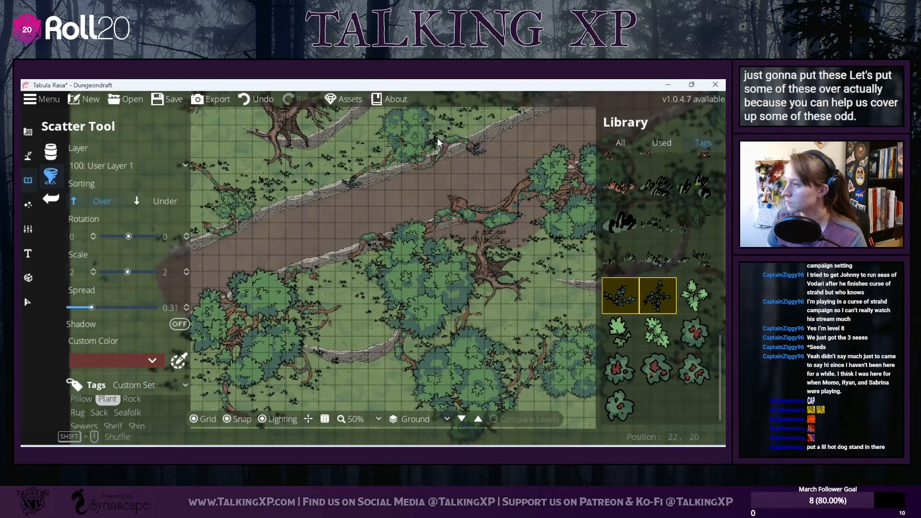
pyautogui.moveTo(232, 219); pyautogui.dragTo(258, 219)
pyautogui.click(230, 223)
pyautogui.click(222, 169)
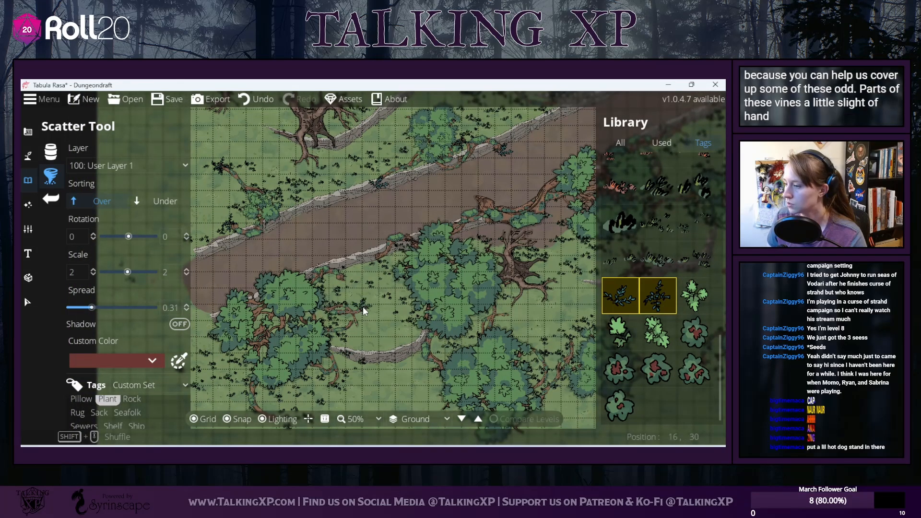
# Step: Place dark sprigs over the exposed roots and along the bank on the road's southern side, undoing and redoing the last placement
pyautogui.click(506, 211)
pyautogui.click(481, 202)
pyautogui.click(498, 213)
pyautogui.click(478, 219)
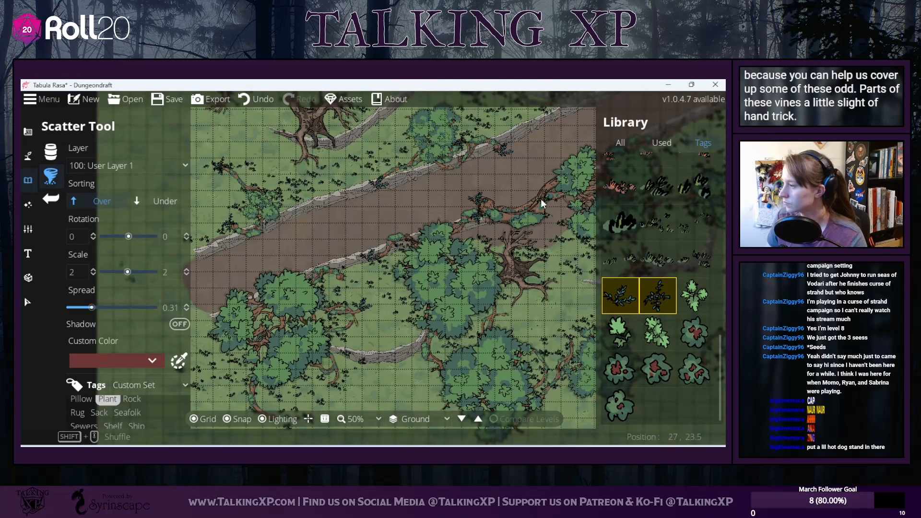
pyautogui.moveTo(537, 192); pyautogui.dragTo(375, 217)
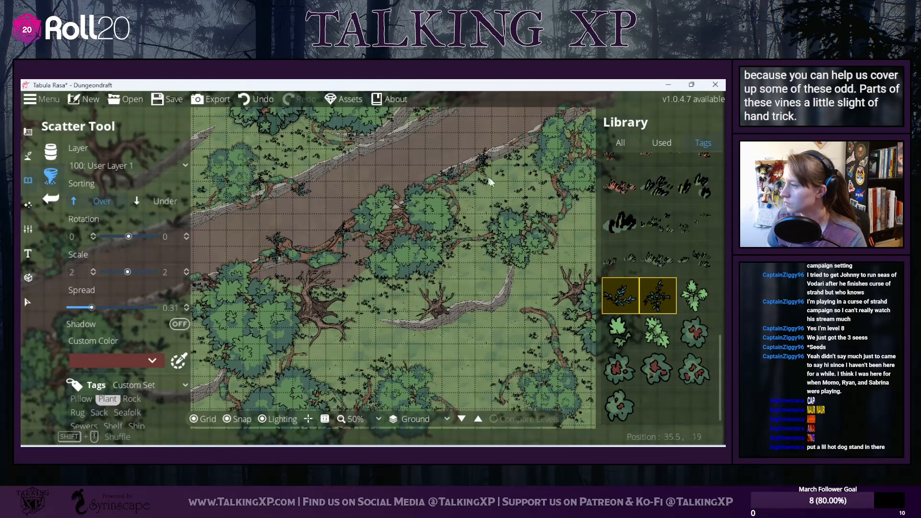
pyautogui.hotkey('ctrl', 'z')
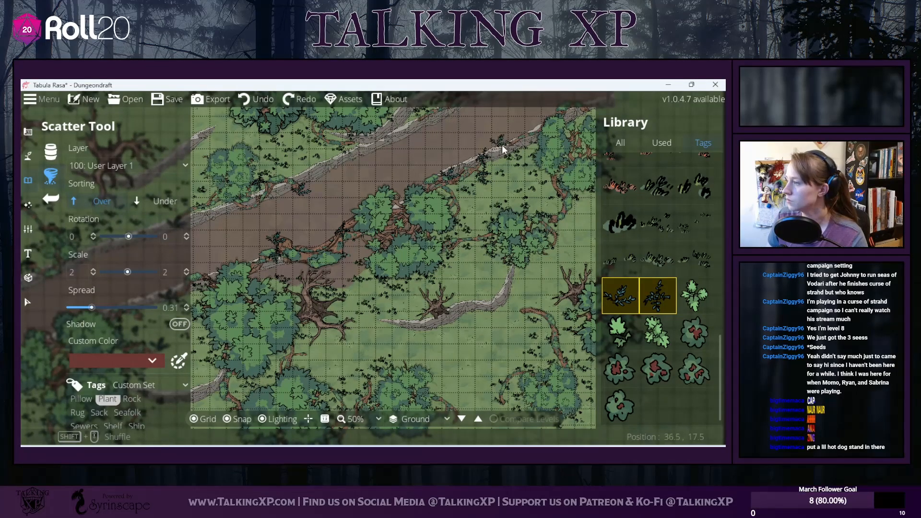
pyautogui.hotkey('ctrl', 'y')
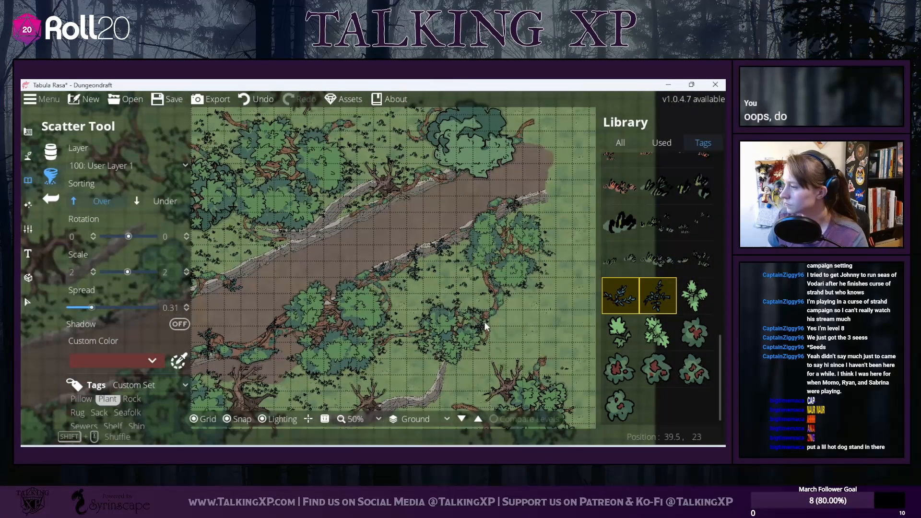
# Step: Scatter dark sprigs around the northern trees and their roots, with snapping turned off from partway through
pyautogui.moveTo(483, 315); pyautogui.dragTo(487, 364)
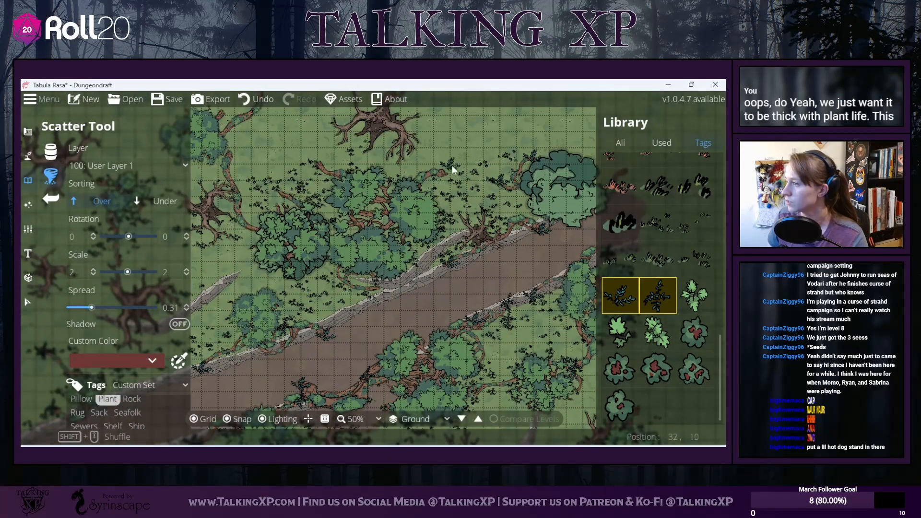
pyautogui.moveTo(326, 176)
pyautogui.mouseDown()
pyautogui.moveTo(263, 212)
pyautogui.moveTo(276, 194)
pyautogui.mouseUp()
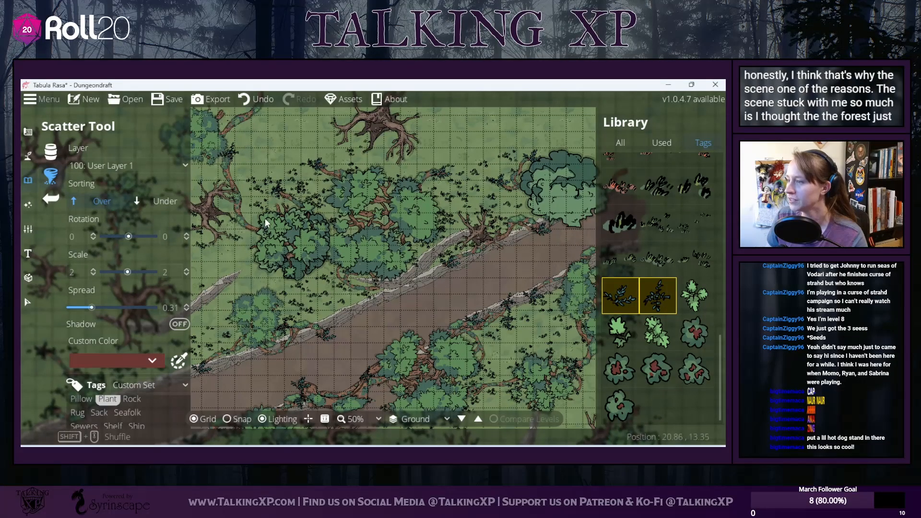
pyautogui.moveTo(266, 218); pyautogui.dragTo(436, 144)
pyautogui.click(283, 193)
pyautogui.moveTo(270, 150); pyautogui.dragTo(277, 181)
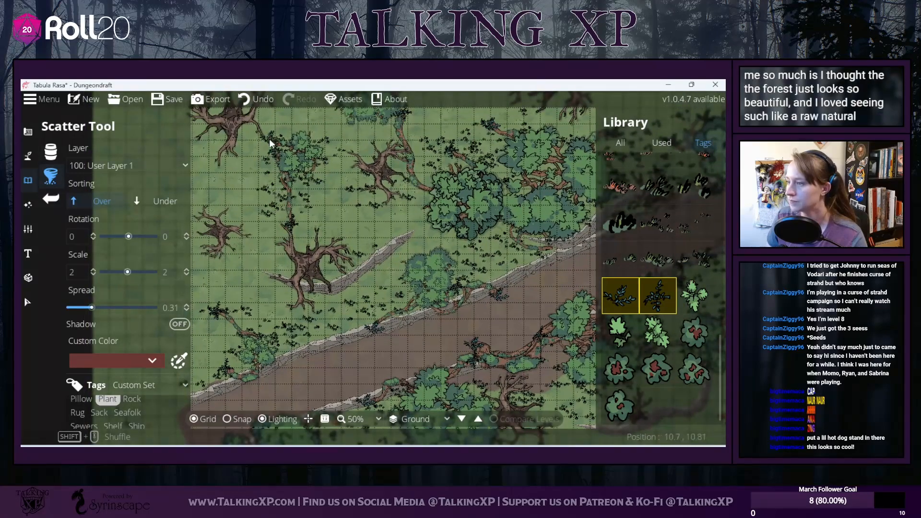
# Step: Scatter dark sprigs around the roots and trees at the road's western end and across the south and southeast
pyautogui.moveTo(255, 301); pyautogui.dragTo(213, 260)
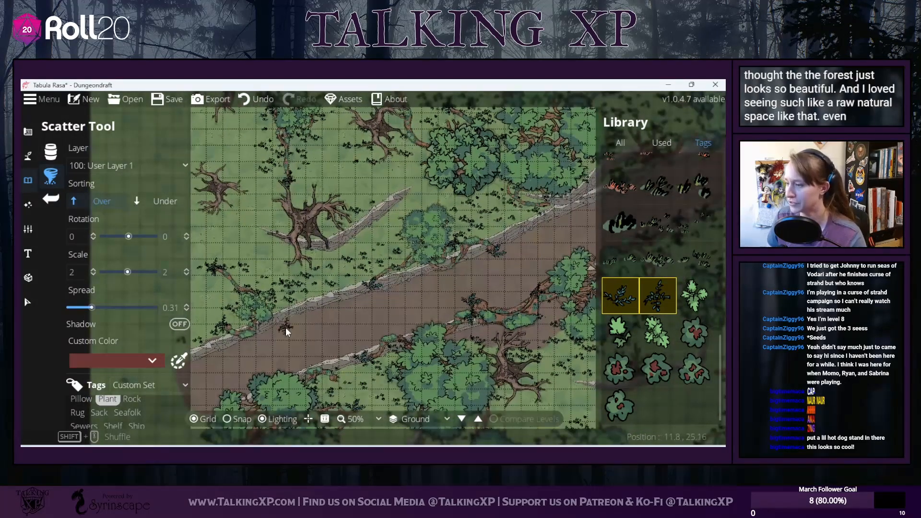
pyautogui.moveTo(280, 312); pyautogui.dragTo(264, 259)
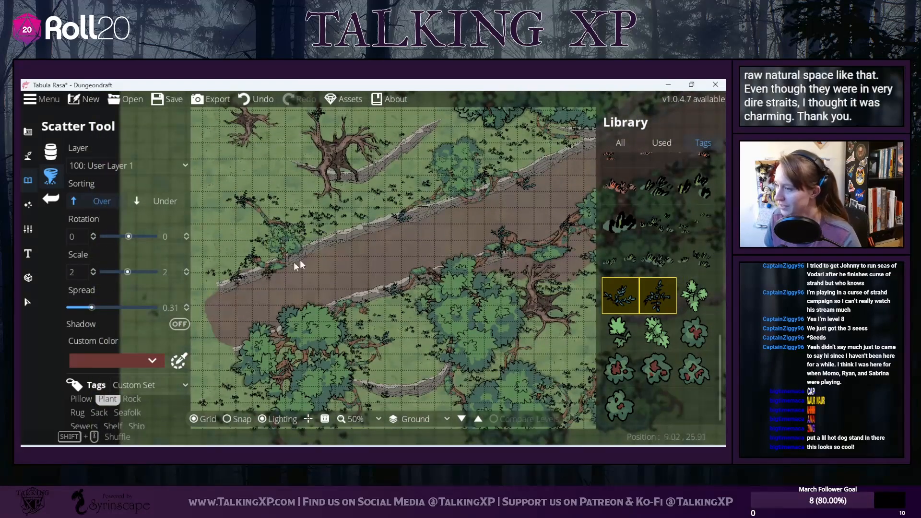
pyautogui.moveTo(401, 301); pyautogui.dragTo(413, 194)
pyautogui.moveTo(430, 328); pyautogui.dragTo(394, 247)
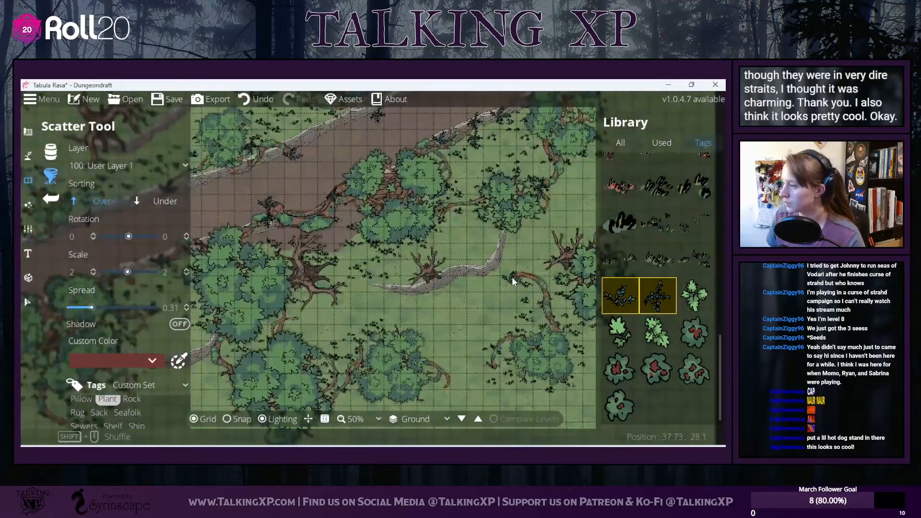
pyautogui.moveTo(503, 333); pyautogui.dragTo(498, 360)
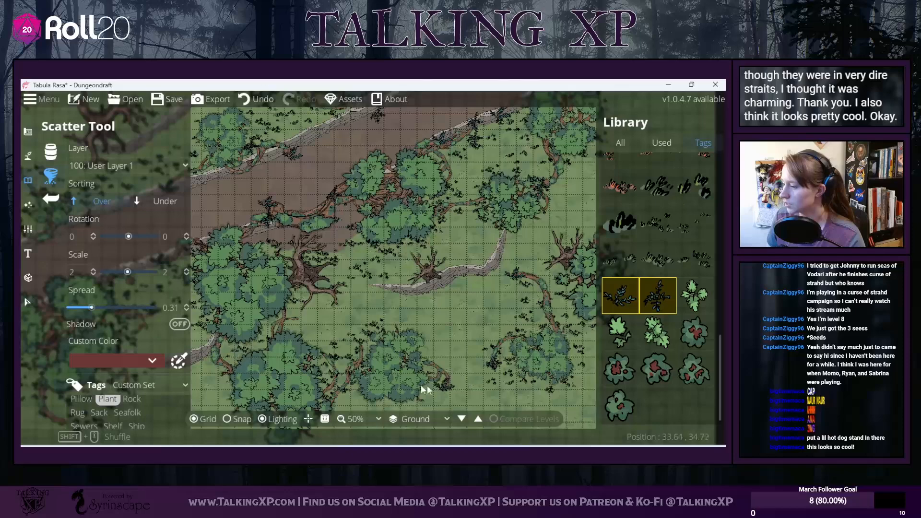
pyautogui.click(363, 347)
pyautogui.moveTo(415, 331); pyautogui.dragTo(480, 385)
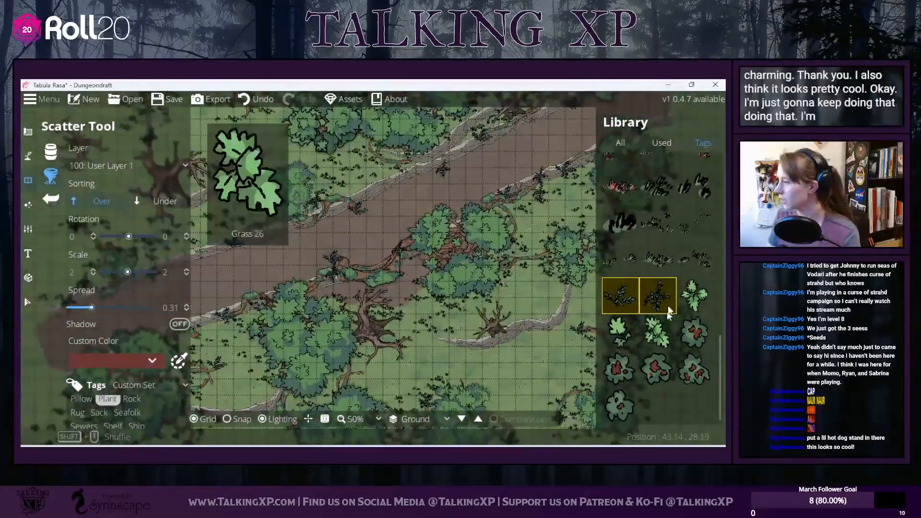
pyautogui.scroll(-8, 672, 289)
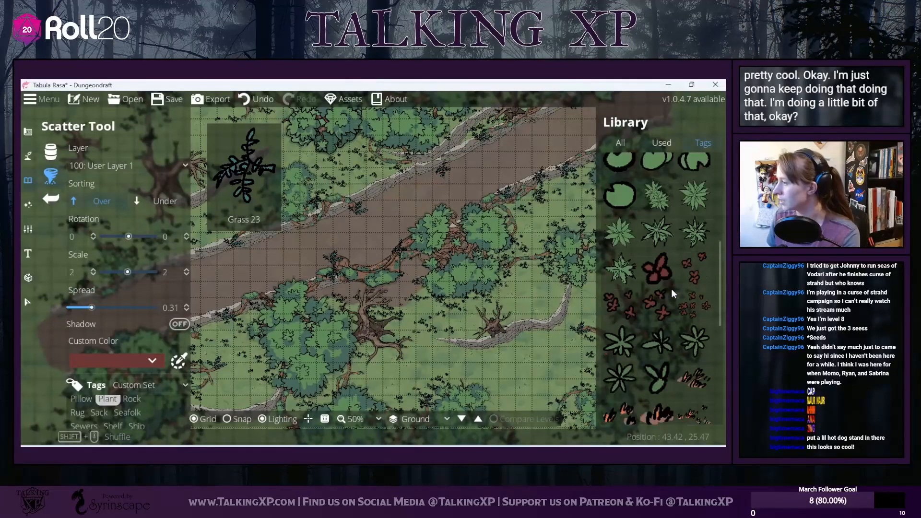
pyautogui.scroll(5, 669, 236)
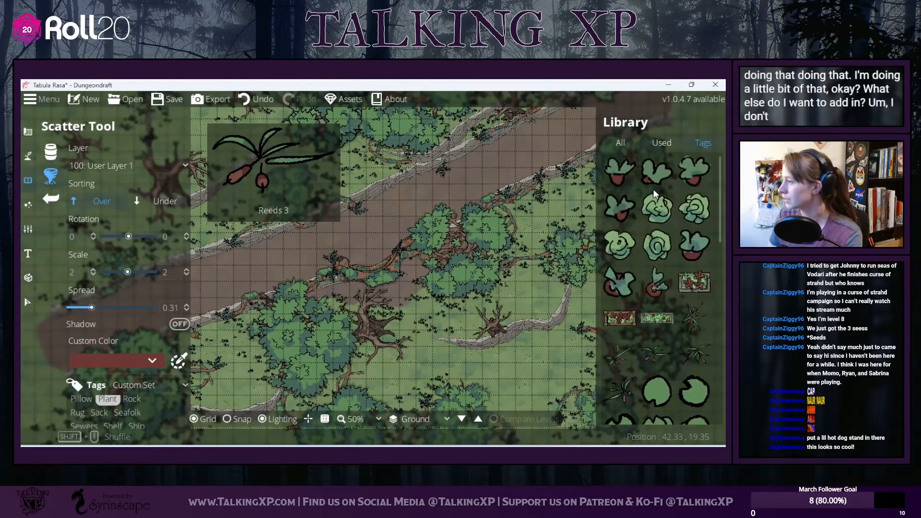
pyautogui.click(658, 214)
pyautogui.click(648, 259)
pyautogui.click(695, 208)
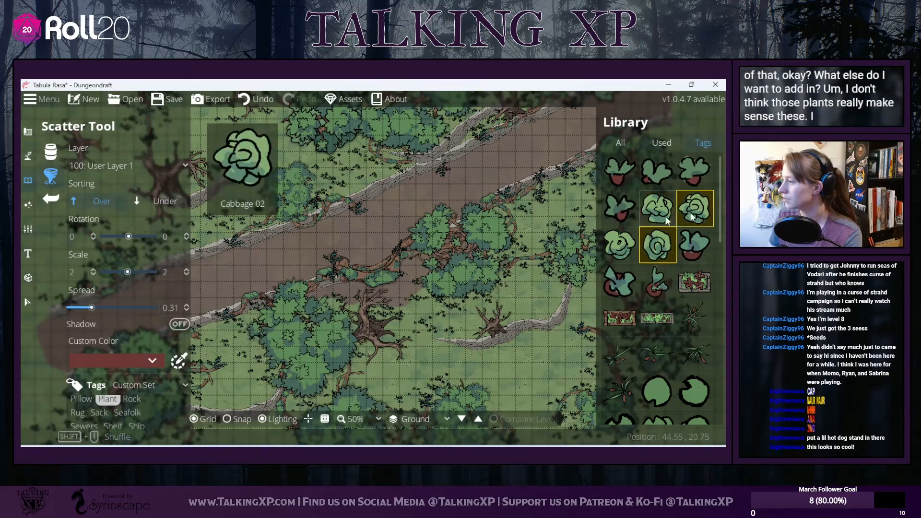
pyautogui.click(658, 246)
pyautogui.scroll(-5, 646, 311)
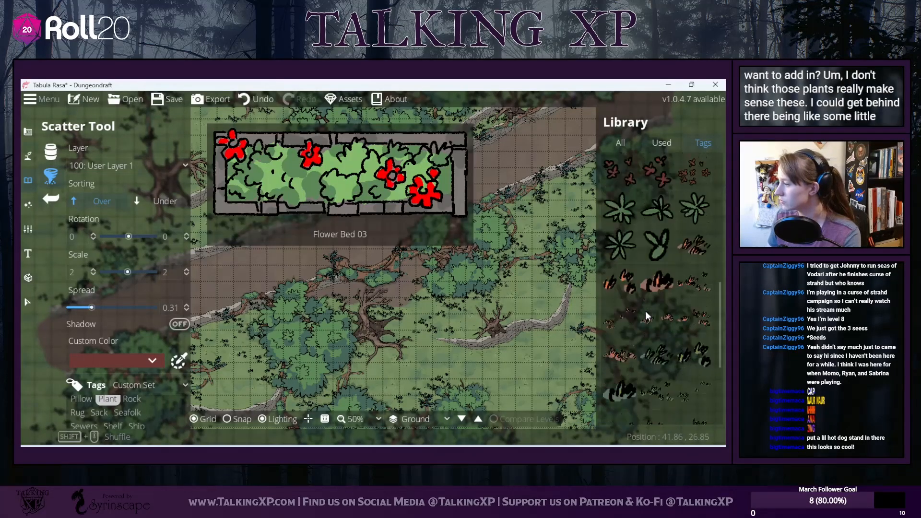
# Step: Choose the three light green fern plants, including Grass 26, and place a clump on the road's northern bank
pyautogui.click(696, 295)
pyautogui.click(658, 332)
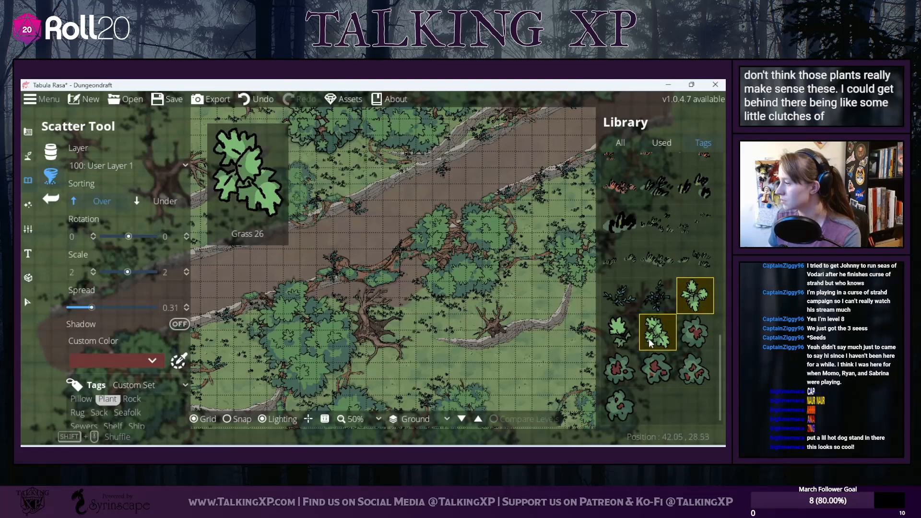
pyautogui.click(608, 336)
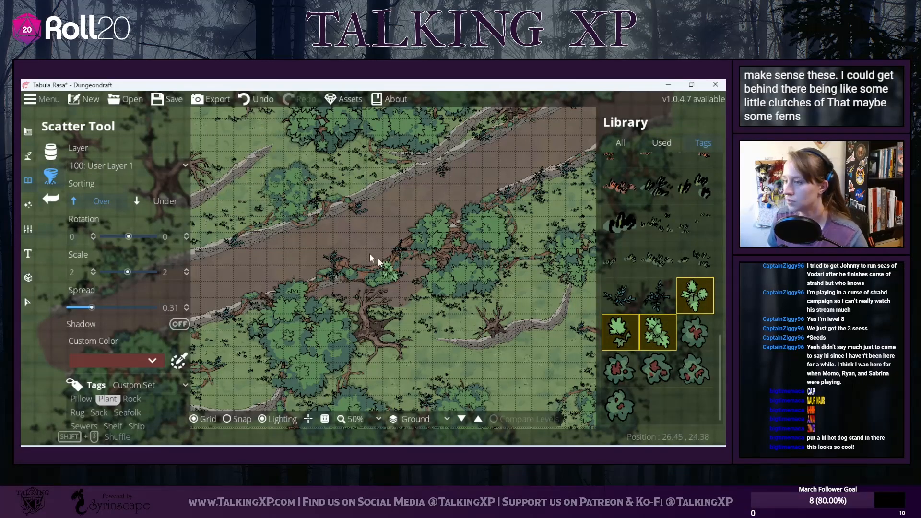
pyautogui.moveTo(278, 245)
pyautogui.mouseDown()
pyautogui.moveTo(382, 230)
pyautogui.moveTo(318, 214)
pyautogui.moveTo(356, 207)
pyautogui.mouseUp()
# Step: Set the scatter rotation range from -180 to 180
pyautogui.click(84, 242)
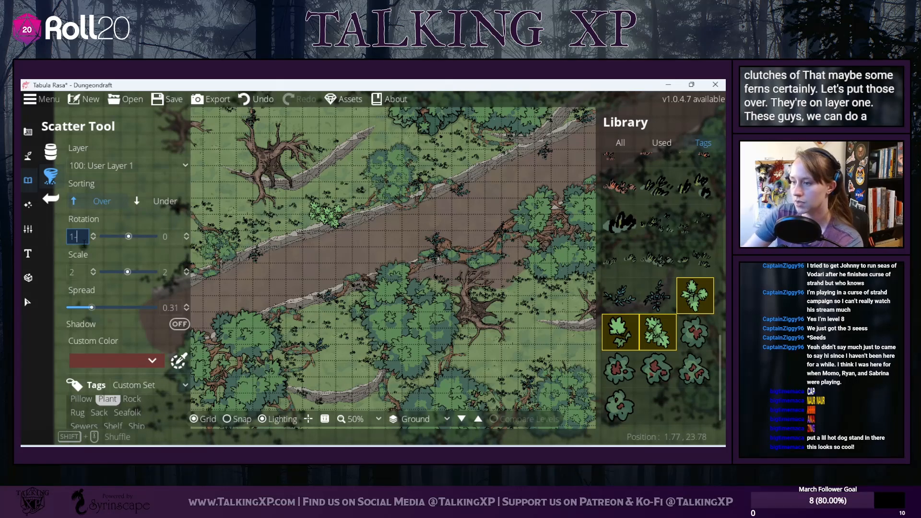
pyautogui.press('BackSpace')
pyautogui.write('-180')
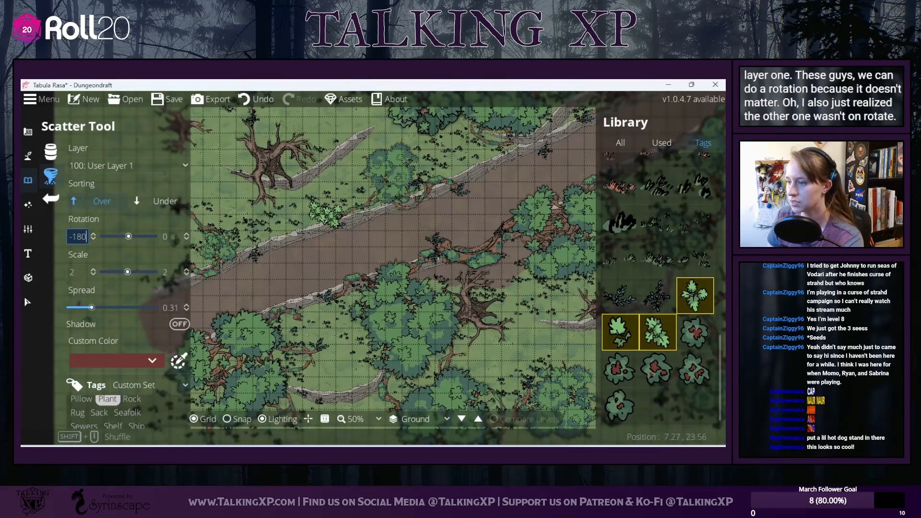
pyautogui.click(176, 239)
pyautogui.press('Return')
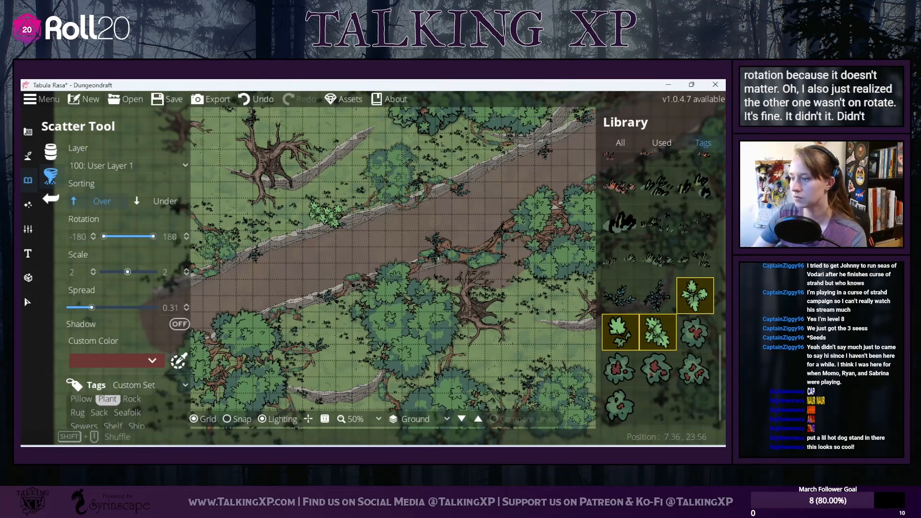
# Step: Enlarge the fern clump on the northern bank and place ferns over the exposed roots on the road's southern side
pyautogui.moveTo(312, 194); pyautogui.dragTo(235, 254)
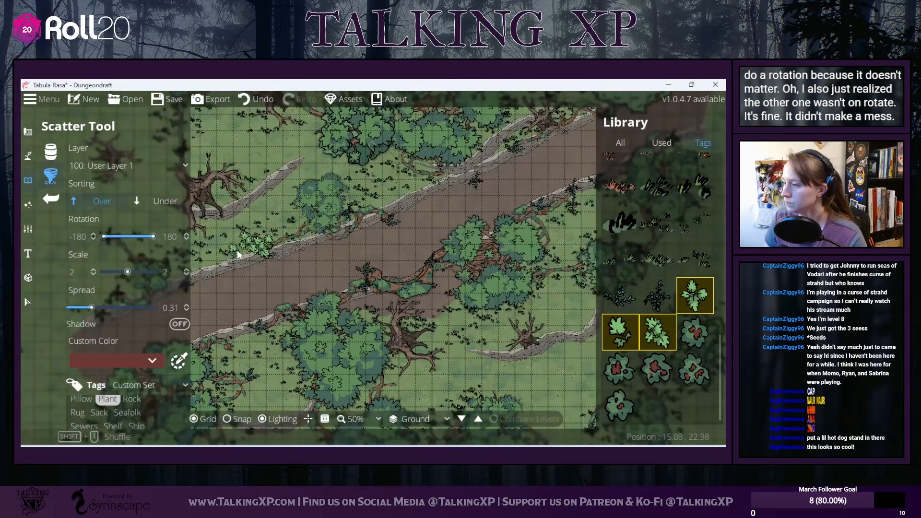
pyautogui.click(416, 276)
pyautogui.click(384, 279)
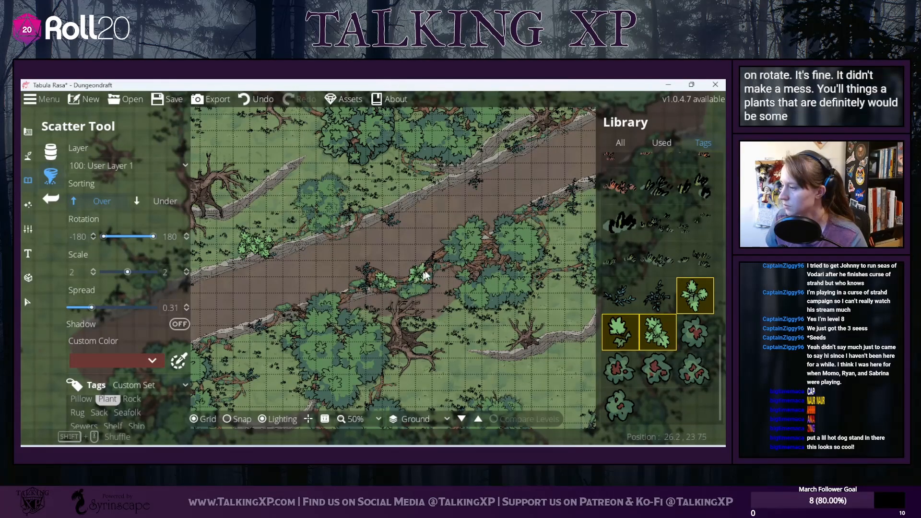
pyautogui.click(439, 253)
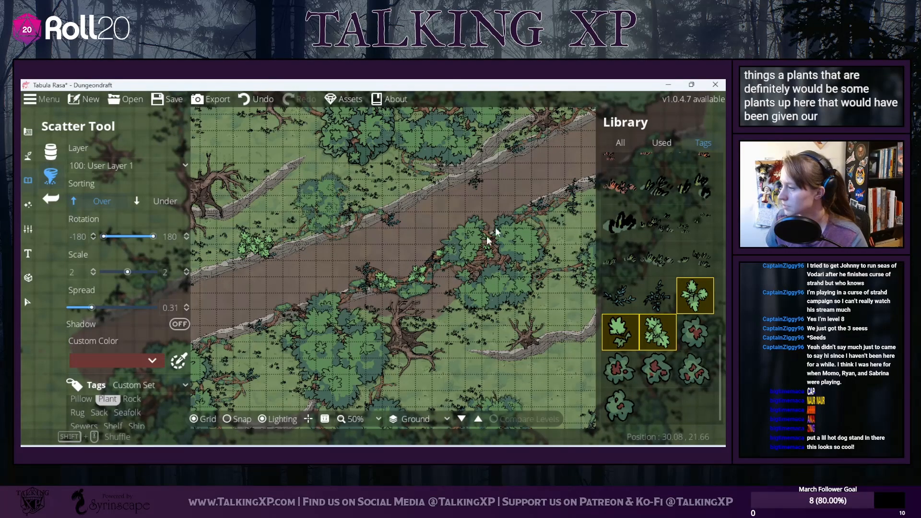
# Step: Scatter ferns along the road's northern bank beneath the northern tree cluster, undoing one stray placement
pyautogui.moveTo(421, 177)
pyautogui.mouseDown()
pyautogui.moveTo(391, 206)
pyautogui.moveTo(411, 203)
pyautogui.moveTo(387, 207)
pyautogui.moveTo(364, 194)
pyautogui.mouseUp()
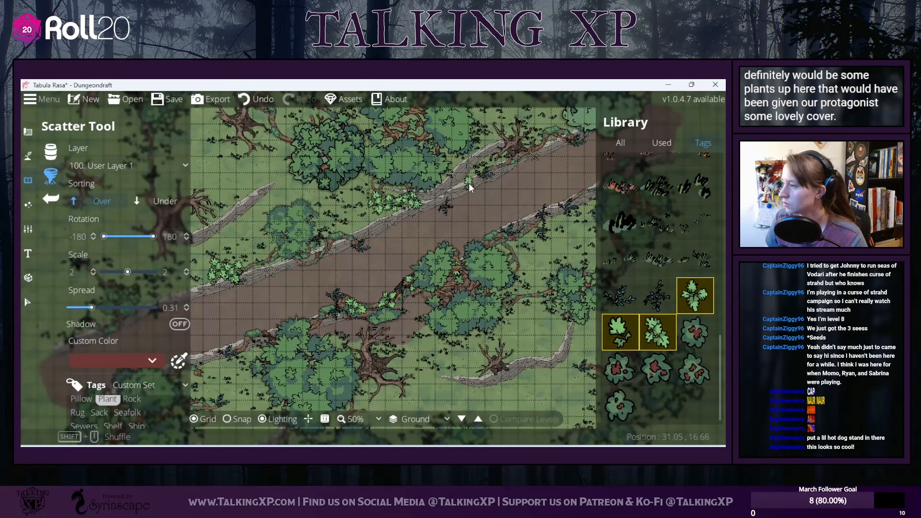
pyautogui.click(259, 99)
pyautogui.moveTo(252, 172); pyautogui.dragTo(315, 205)
pyautogui.click(415, 214)
pyautogui.moveTo(332, 241); pyautogui.dragTo(161, 198)
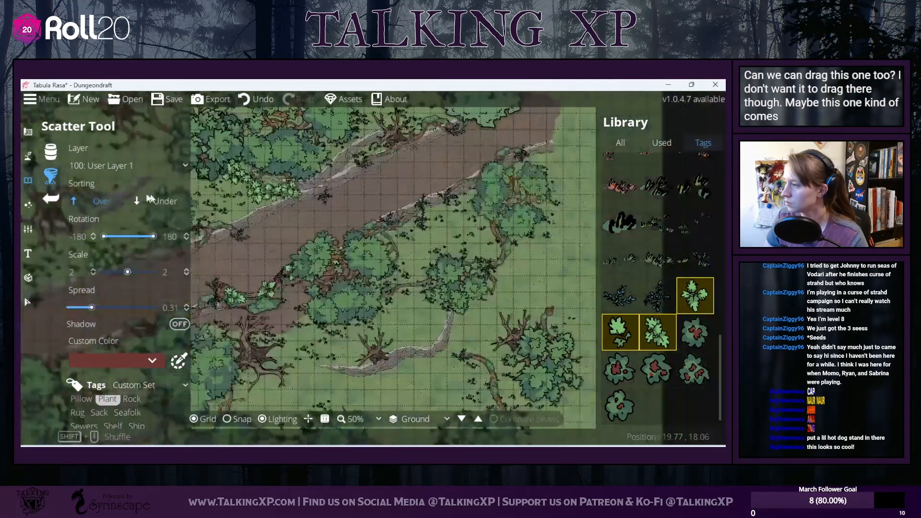
# Step: Scatter ferns along the curved ledge and up beside the eastern tree south of the road
pyautogui.moveTo(420, 330); pyautogui.dragTo(382, 337)
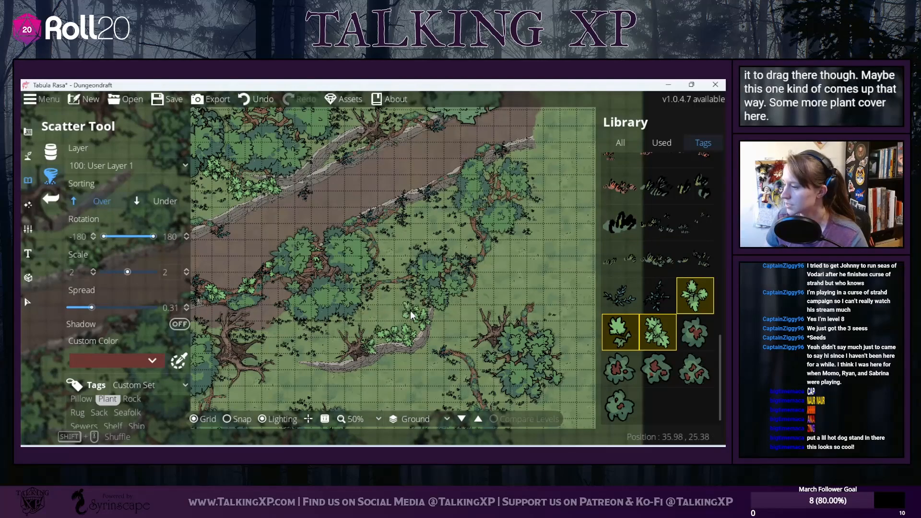
pyautogui.click(257, 99)
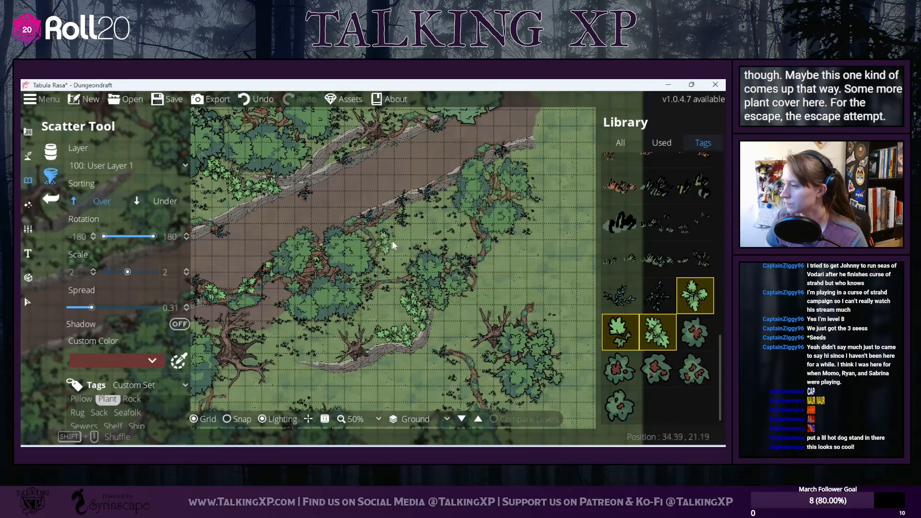
# Step: Scatter a line of ferns south of the road, from the eastern ledge down between the tree clusters and beneath the southwestern curved ledge
pyautogui.moveTo(386, 246); pyautogui.dragTo(519, 185)
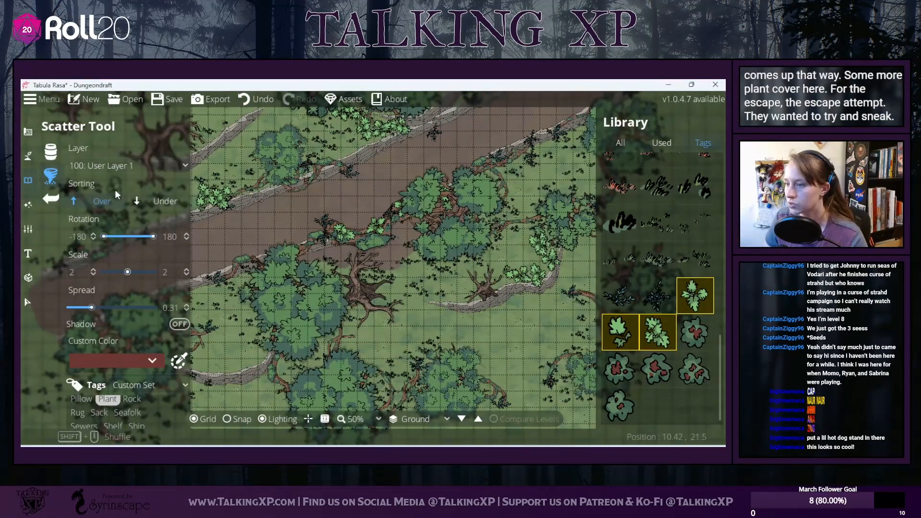
pyautogui.click(142, 163)
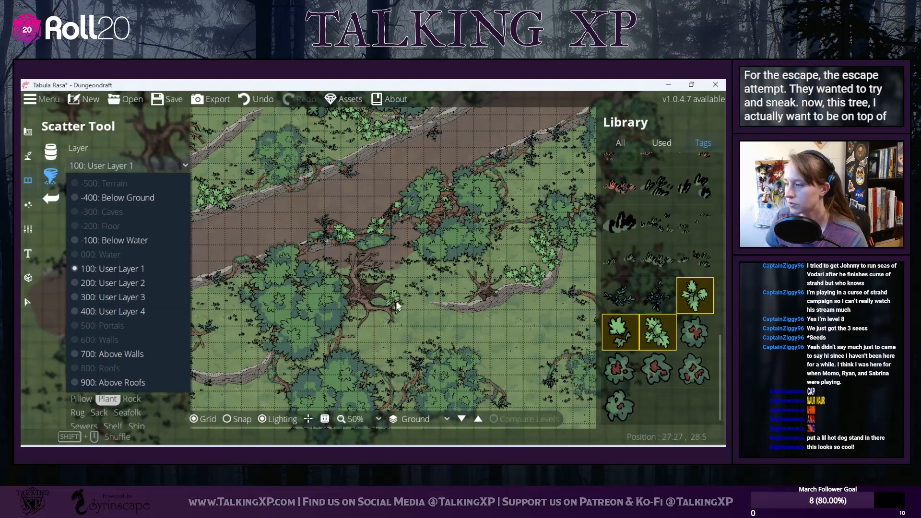
pyautogui.click(375, 273)
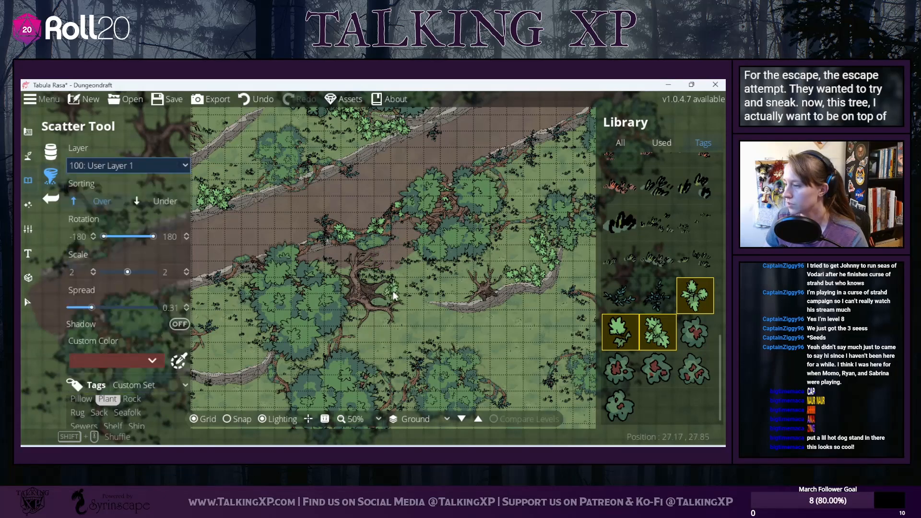
pyautogui.moveTo(349, 345); pyautogui.dragTo(372, 290)
pyautogui.click(359, 276)
pyautogui.moveTo(435, 308)
pyautogui.mouseDown()
pyautogui.moveTo(425, 335)
pyautogui.moveTo(450, 281)
pyautogui.moveTo(435, 320)
pyautogui.moveTo(440, 332)
pyautogui.moveTo(452, 291)
pyautogui.moveTo(460, 277)
pyautogui.moveTo(464, 287)
pyautogui.moveTo(480, 276)
pyautogui.moveTo(505, 259)
pyautogui.mouseUp()
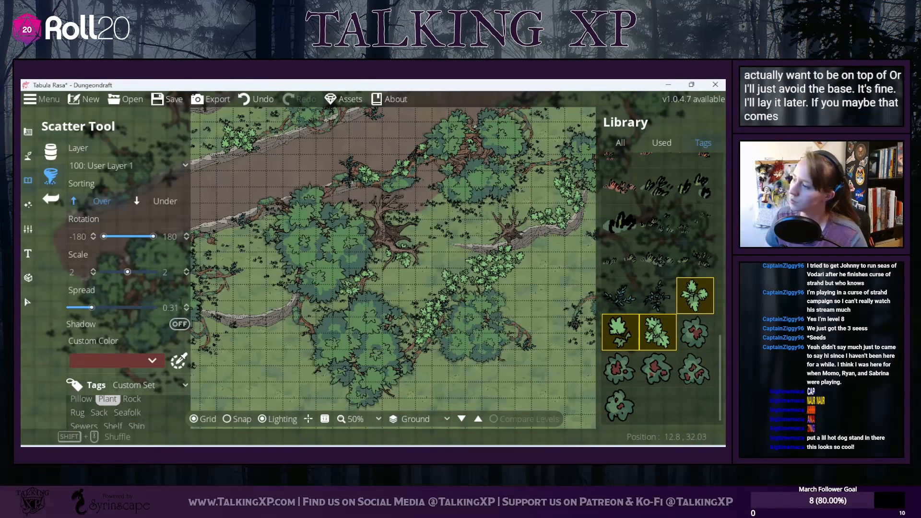
pyautogui.moveTo(429, 354); pyautogui.dragTo(410, 364)
pyautogui.moveTo(270, 314); pyautogui.dragTo(357, 311)
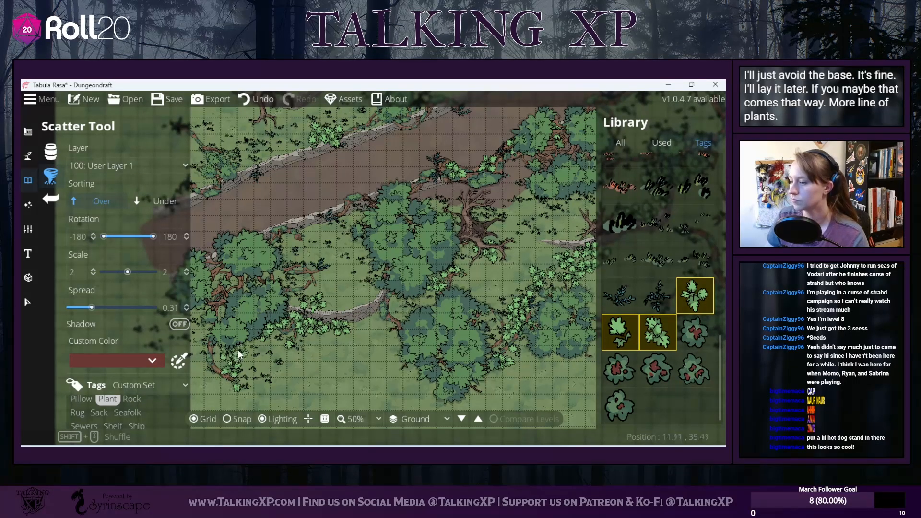
pyautogui.moveTo(330, 358); pyautogui.dragTo(239, 417)
# Step: Scatter ferns north of the road, above the large tree cluster and around the trees and exposed roots to the northwest
pyautogui.moveTo(226, 192)
pyautogui.mouseDown()
pyautogui.moveTo(343, 236)
pyautogui.moveTo(304, 264)
pyautogui.moveTo(342, 279)
pyautogui.moveTo(270, 204)
pyautogui.moveTo(361, 200)
pyautogui.mouseUp()
pyautogui.scroll(-1, 370, 273)
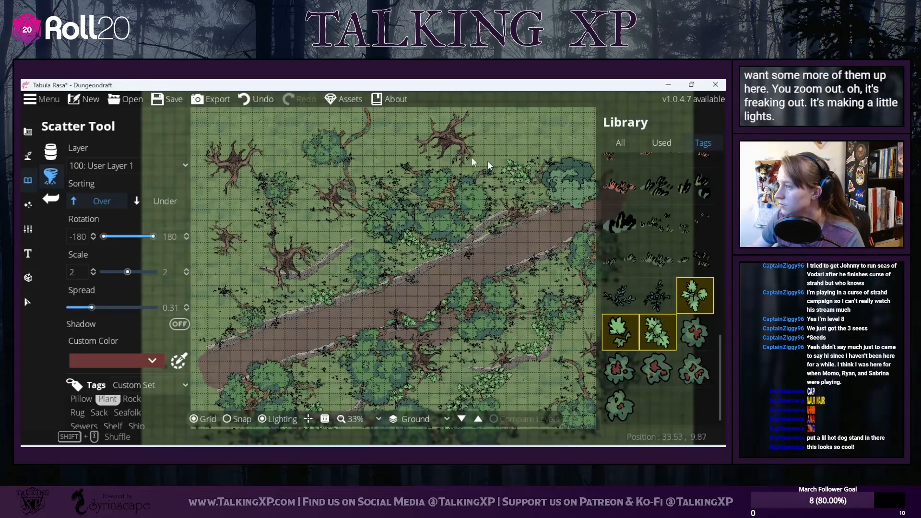
pyautogui.click(456, 153)
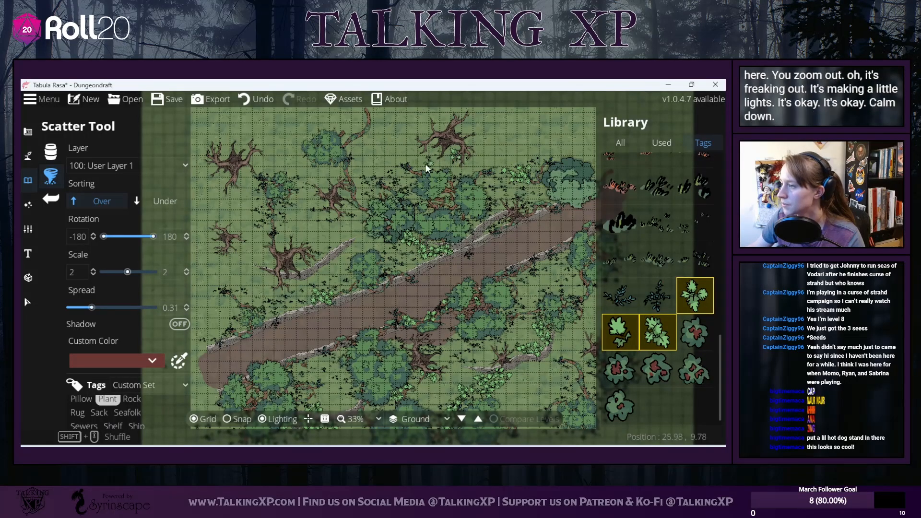
pyautogui.moveTo(405, 167); pyautogui.dragTo(373, 185)
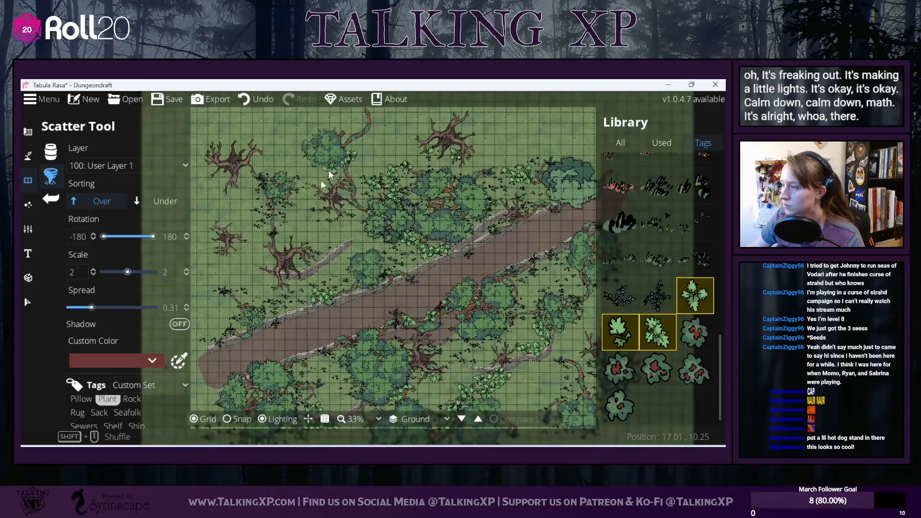
pyautogui.moveTo(254, 191); pyautogui.dragTo(241, 194)
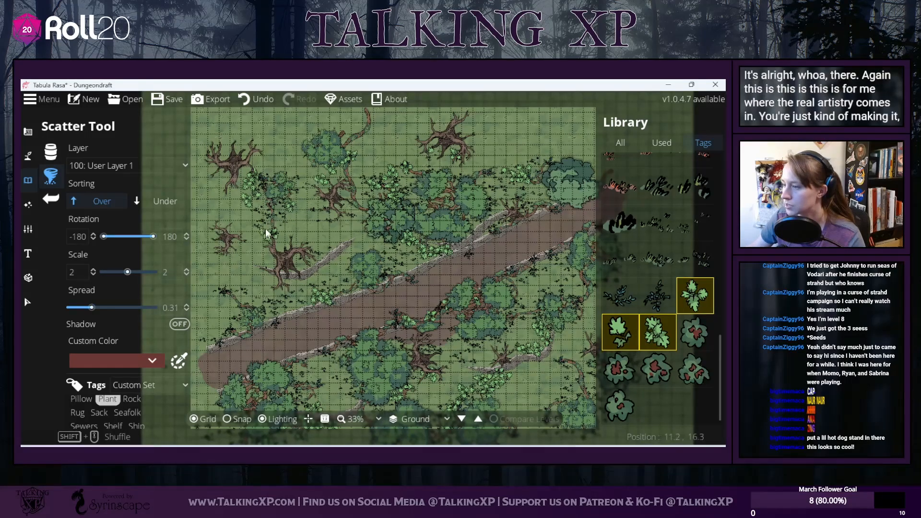
pyautogui.moveTo(265, 226); pyautogui.dragTo(265, 212)
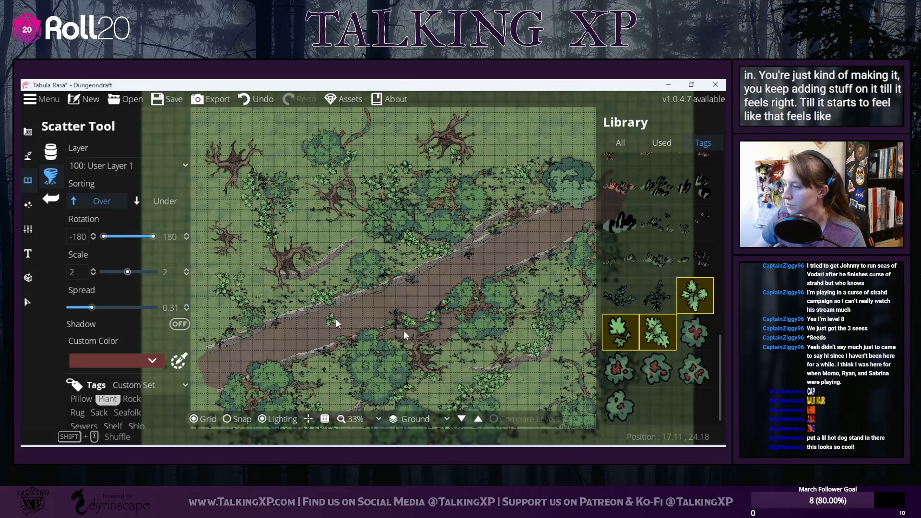
# Step: Select all five Bush Flower assets as the scatter set in place of the ferns
pyautogui.click(695, 332)
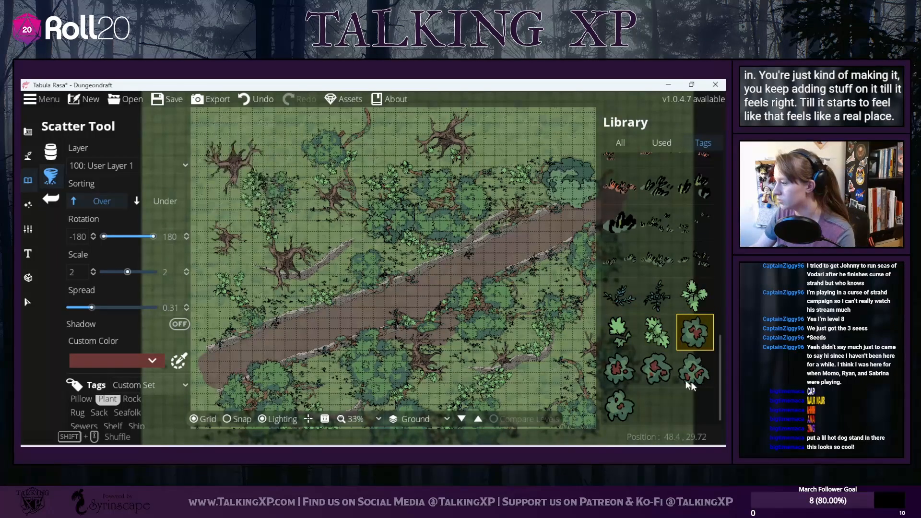
pyautogui.moveTo(435, 323); pyautogui.dragTo(329, 241)
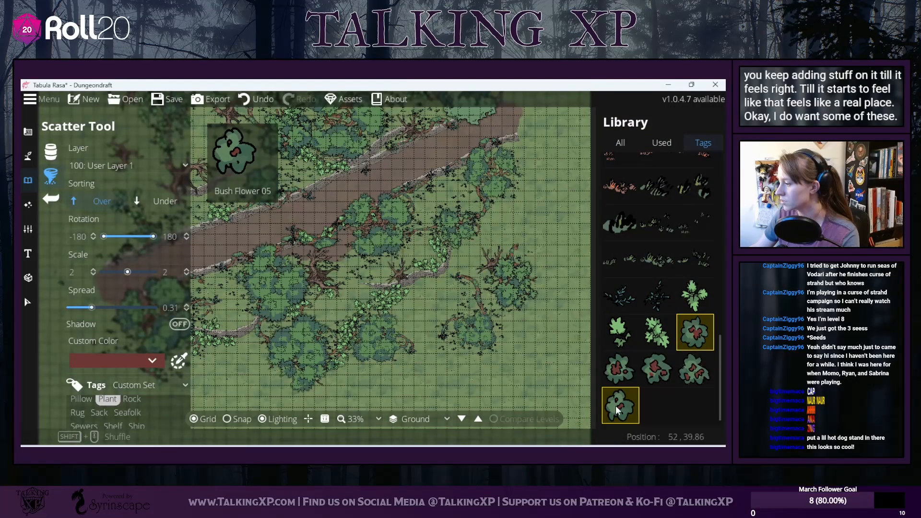
pyautogui.click(624, 384)
pyautogui.click(658, 372)
pyautogui.click(692, 379)
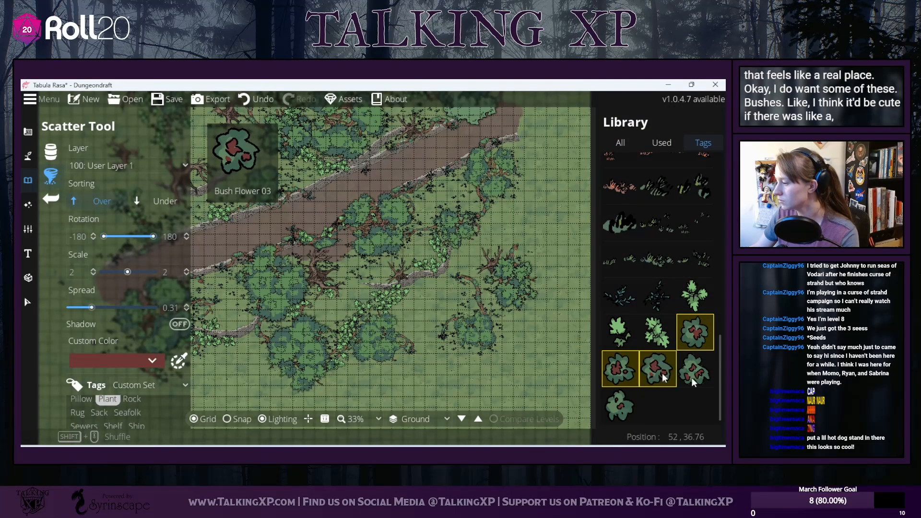
pyautogui.click(612, 408)
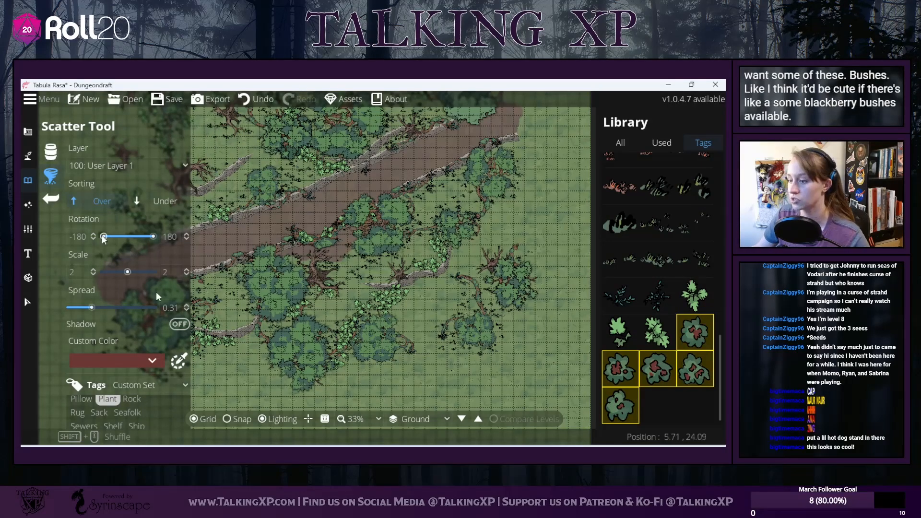
# Step: Change the custom color of the flowering bushes to a bright purple
pyautogui.click(152, 361)
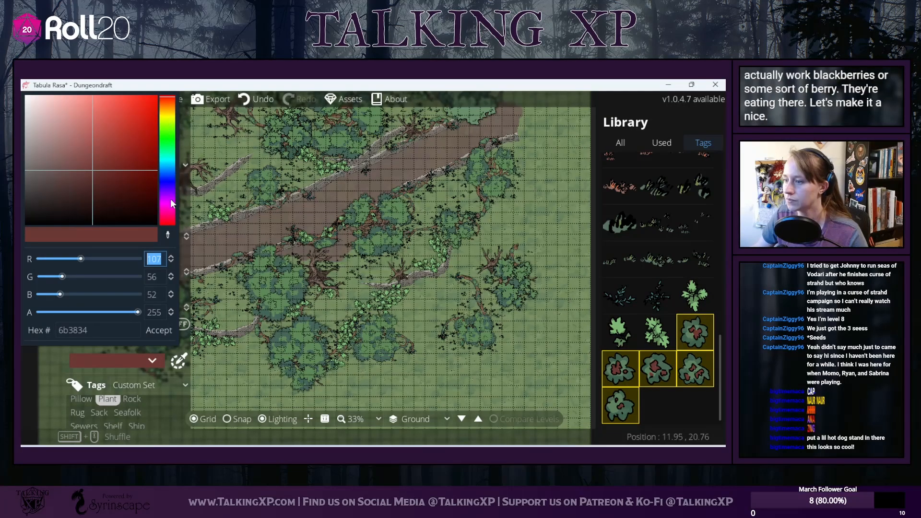
pyautogui.click(166, 184)
pyautogui.click(168, 120)
pyautogui.moveTo(173, 151); pyautogui.dragTo(168, 199)
pyautogui.moveTo(142, 158); pyautogui.dragTo(157, 96)
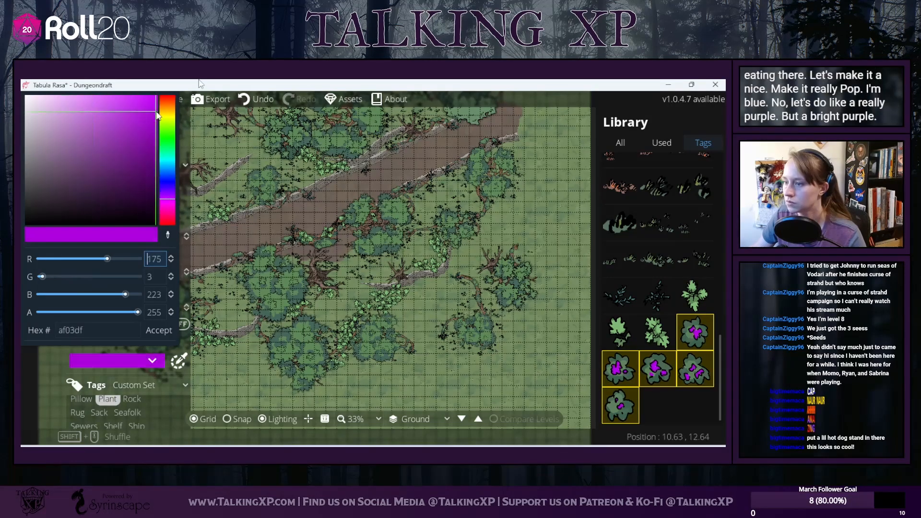
pyautogui.click(158, 332)
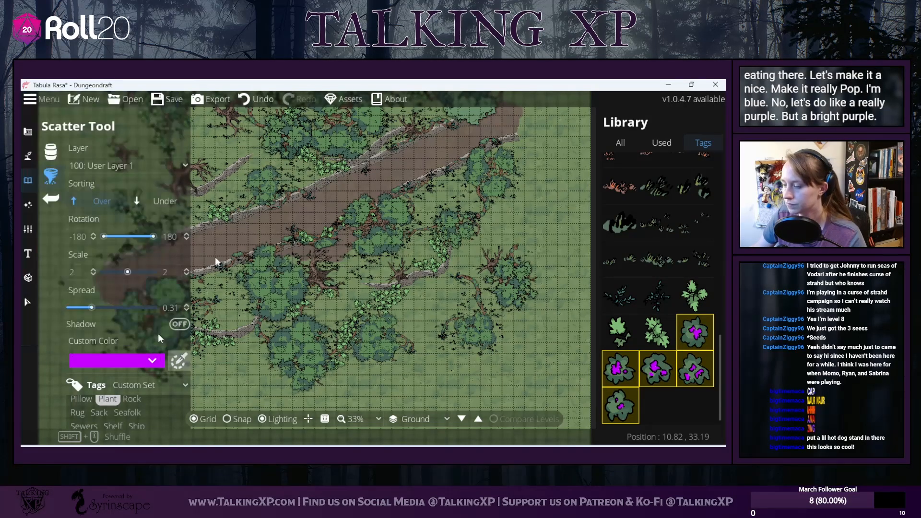
# Step: Scatter a dense patch of purple flowering bushes above the rocky ledge beside the exposed roots north of the road
pyautogui.moveTo(231, 210); pyautogui.dragTo(257, 180)
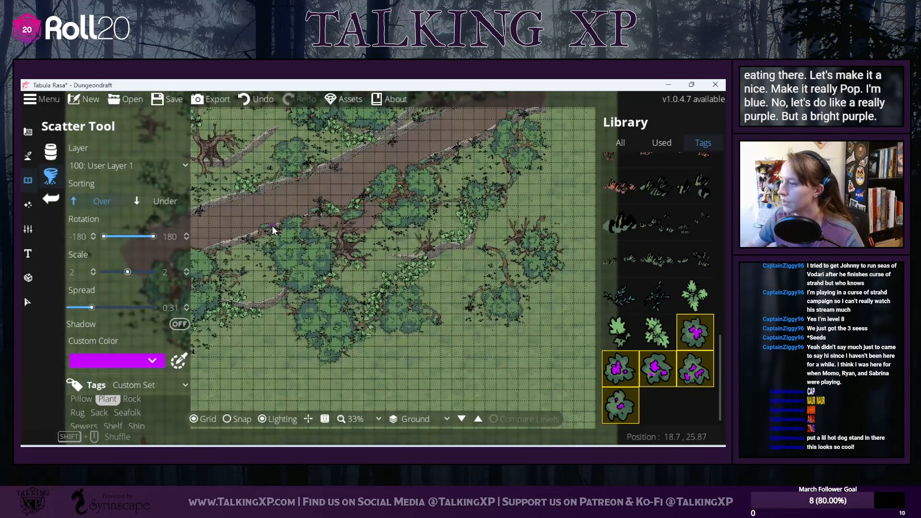
pyautogui.moveTo(301, 192); pyautogui.dragTo(271, 223)
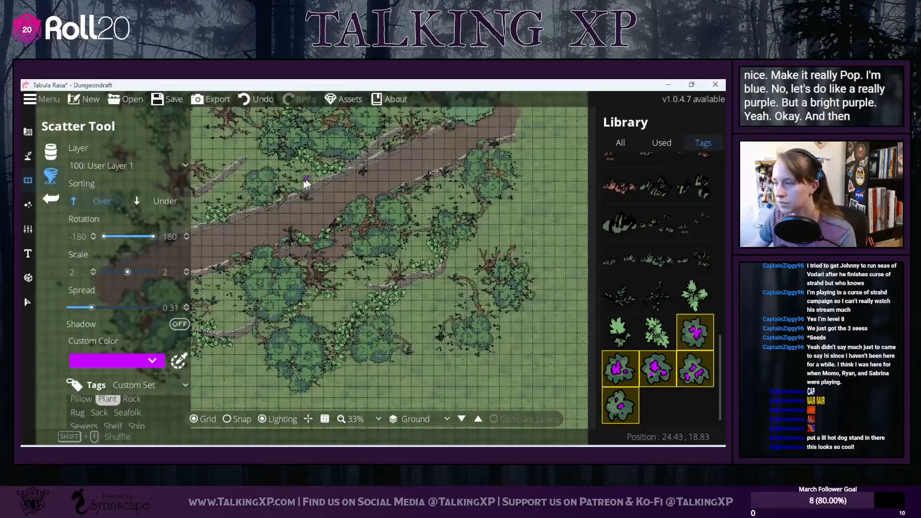
pyautogui.scroll(4, 305, 183)
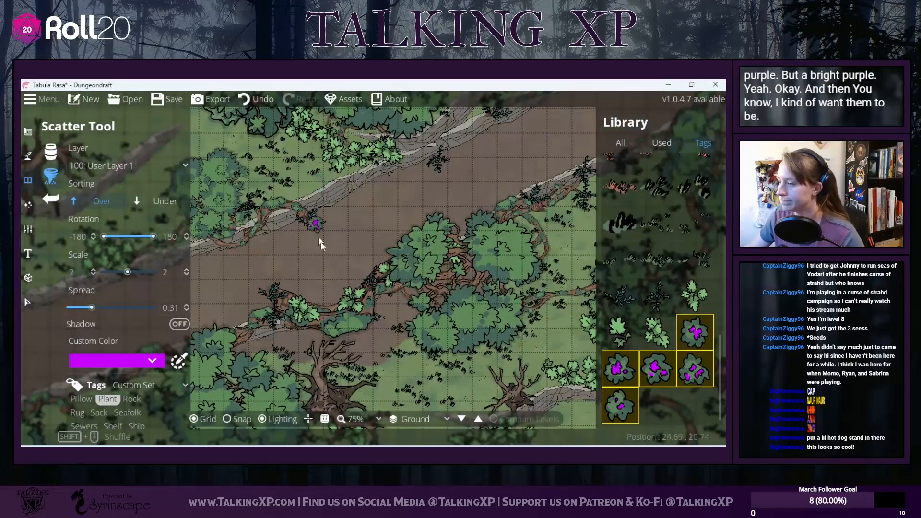
pyautogui.scroll(-1, 317, 229)
pyautogui.scroll(2, 308, 225)
pyautogui.scroll(-1, 297, 222)
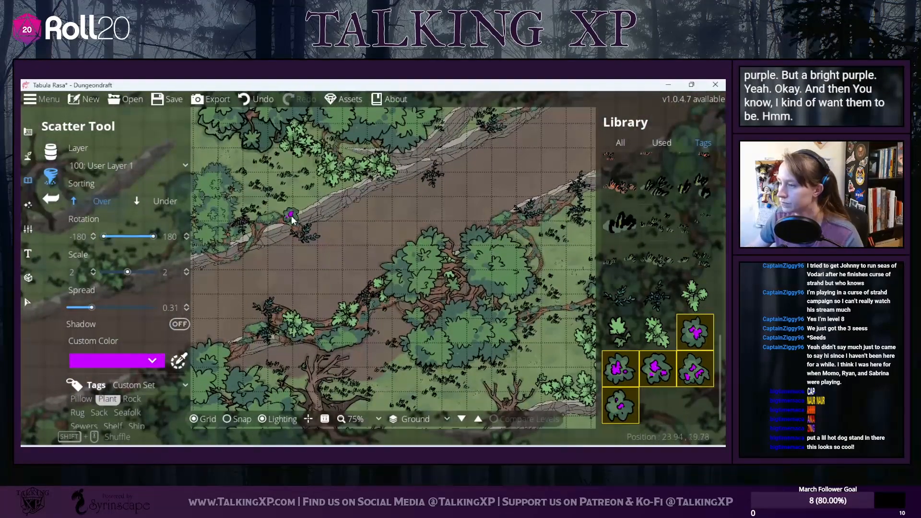
pyautogui.moveTo(341, 310); pyautogui.dragTo(487, 256)
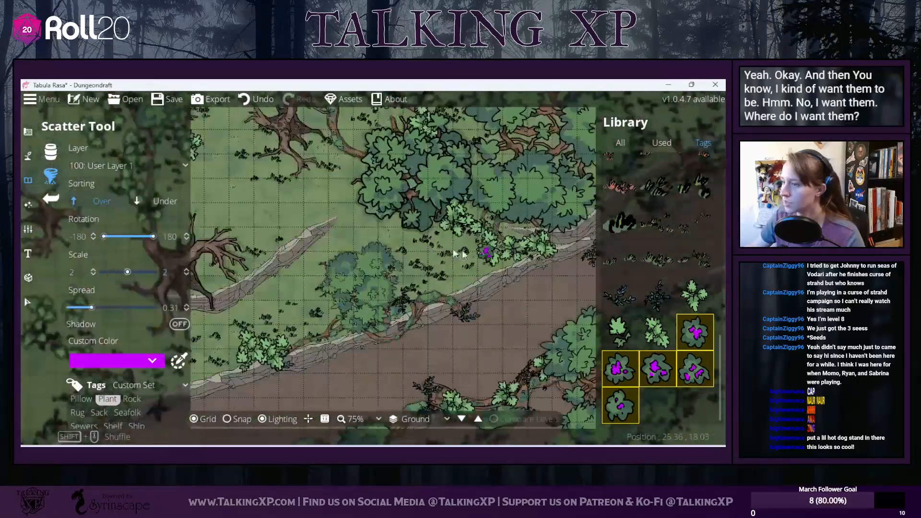
pyautogui.click(260, 251)
pyautogui.moveTo(277, 242)
pyautogui.mouseDown()
pyautogui.moveTo(263, 211)
pyautogui.moveTo(269, 228)
pyautogui.moveTo(246, 231)
pyautogui.moveTo(287, 215)
pyautogui.moveTo(282, 224)
pyautogui.moveTo(253, 215)
pyautogui.moveTo(266, 223)
pyautogui.moveTo(291, 209)
pyautogui.moveTo(302, 223)
pyautogui.moveTo(312, 211)
pyautogui.moveTo(257, 200)
pyautogui.mouseUp()
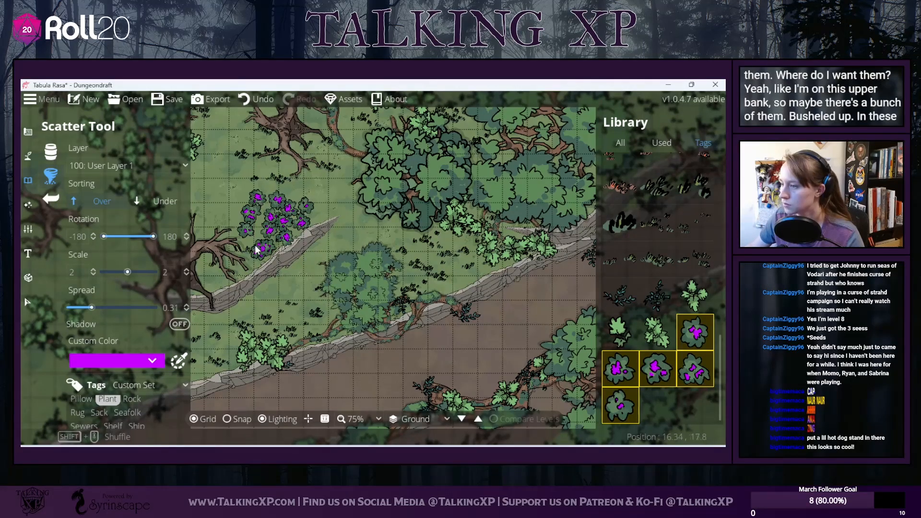
pyautogui.click(318, 219)
pyautogui.click(321, 208)
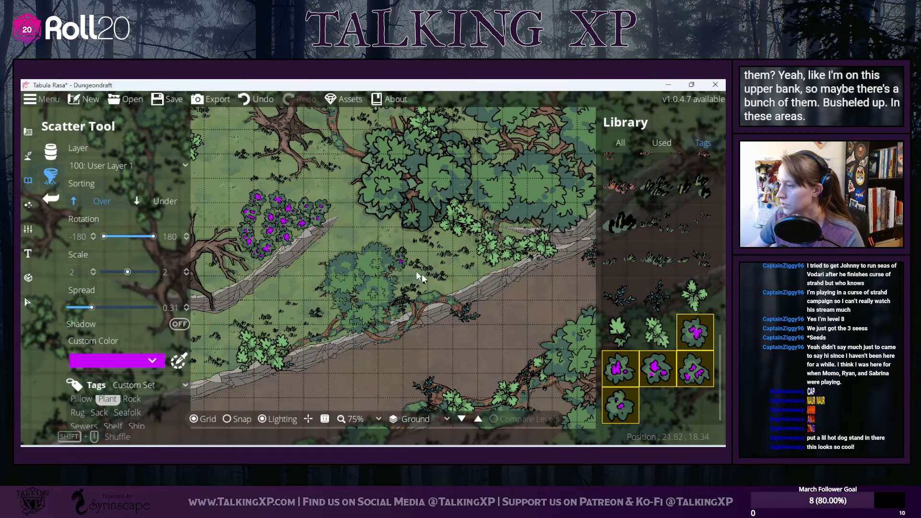
# Step: Scatter purple flowering bushes among the ferns along the road's northern bank, on both sides of the lone tree
pyautogui.moveTo(499, 267)
pyautogui.mouseDown()
pyautogui.moveTo(452, 286)
pyautogui.moveTo(434, 287)
pyautogui.moveTo(427, 275)
pyautogui.moveTo(465, 268)
pyautogui.moveTo(472, 255)
pyautogui.moveTo(448, 264)
pyautogui.moveTo(455, 268)
pyautogui.moveTo(465, 243)
pyautogui.moveTo(444, 254)
pyautogui.moveTo(476, 238)
pyautogui.moveTo(453, 236)
pyautogui.moveTo(478, 219)
pyautogui.moveTo(436, 245)
pyautogui.moveTo(436, 267)
pyautogui.moveTo(397, 293)
pyautogui.moveTo(430, 272)
pyautogui.moveTo(441, 235)
pyautogui.mouseUp()
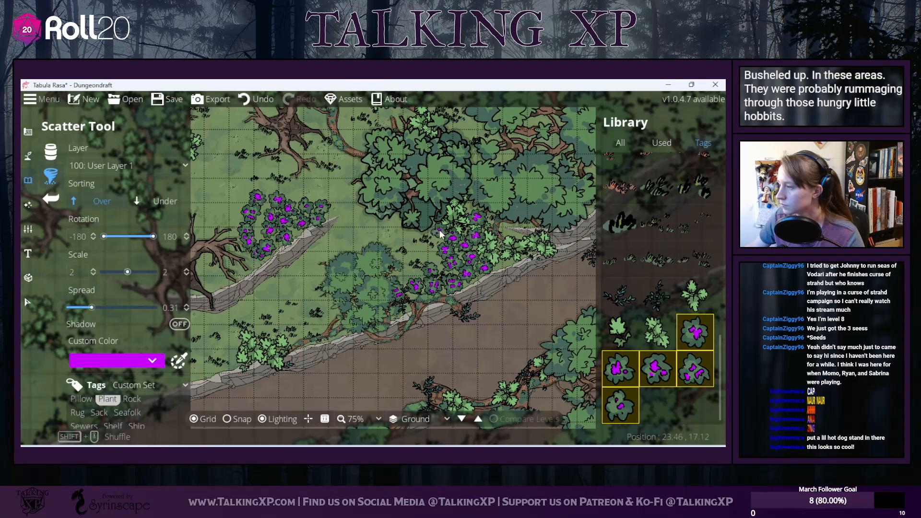
pyautogui.moveTo(321, 333)
pyautogui.mouseDown()
pyautogui.moveTo(278, 263)
pyautogui.moveTo(361, 296)
pyautogui.moveTo(353, 294)
pyautogui.mouseUp()
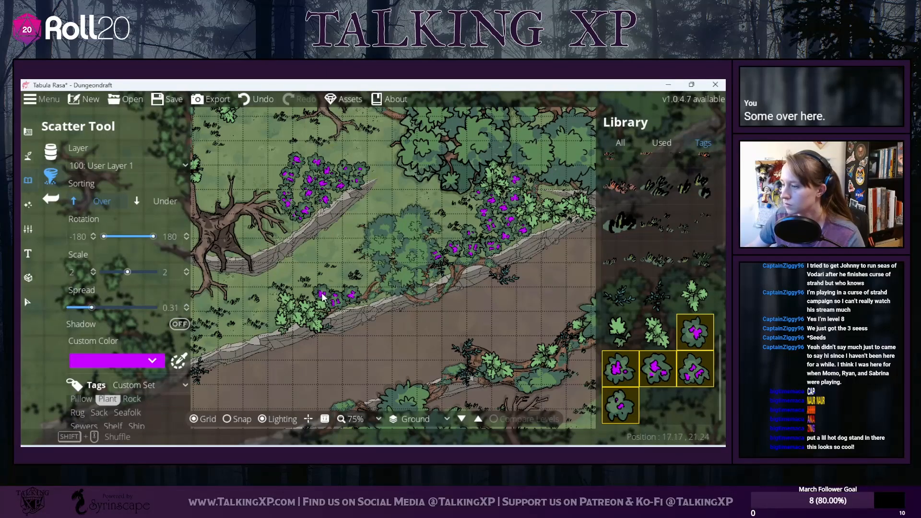
pyautogui.moveTo(265, 321); pyautogui.dragTo(349, 283)
pyautogui.moveTo(259, 325)
pyautogui.mouseDown()
pyautogui.moveTo(258, 311)
pyautogui.moveTo(274, 314)
pyautogui.mouseUp()
pyautogui.moveTo(392, 362); pyautogui.dragTo(328, 333)
# Step: Scatter a trail of purple flowering bushes southeast from the eastern trees south of the road
pyautogui.scroll(-4, 413, 305)
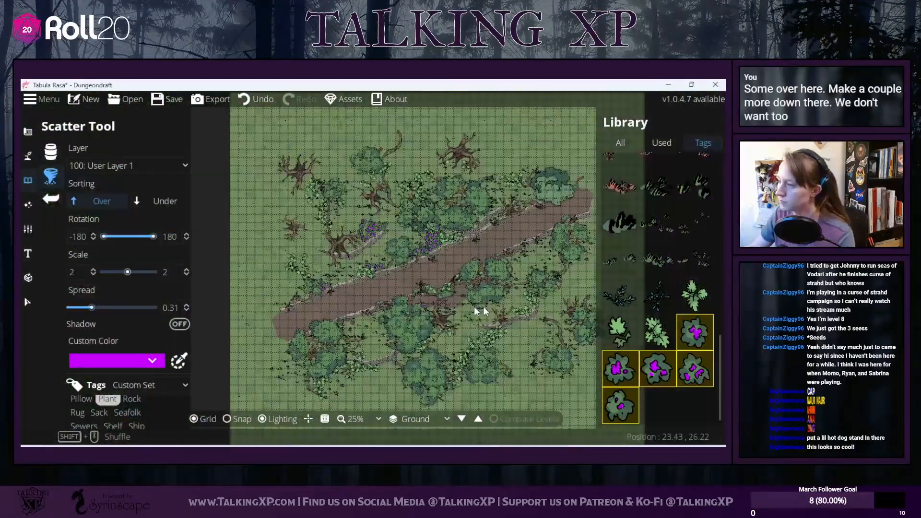
pyautogui.moveTo(581, 273); pyautogui.dragTo(451, 277)
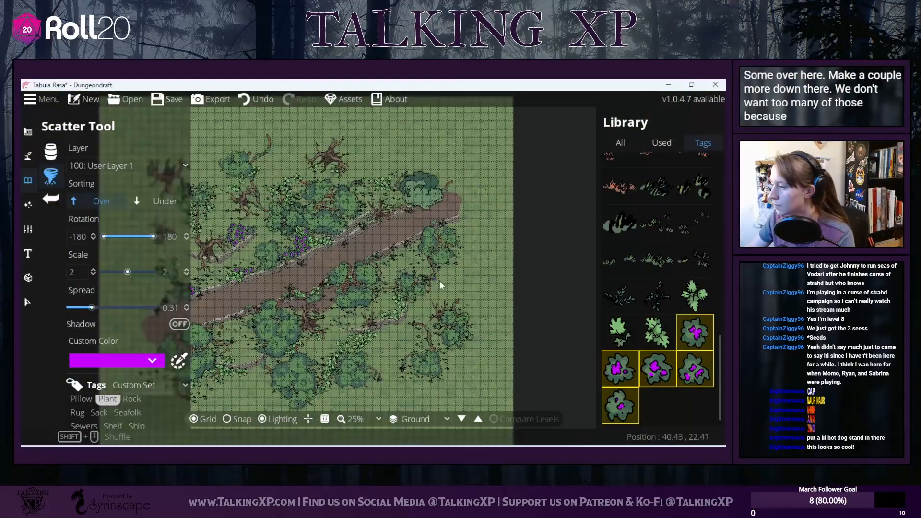
pyautogui.scroll(4, 434, 273)
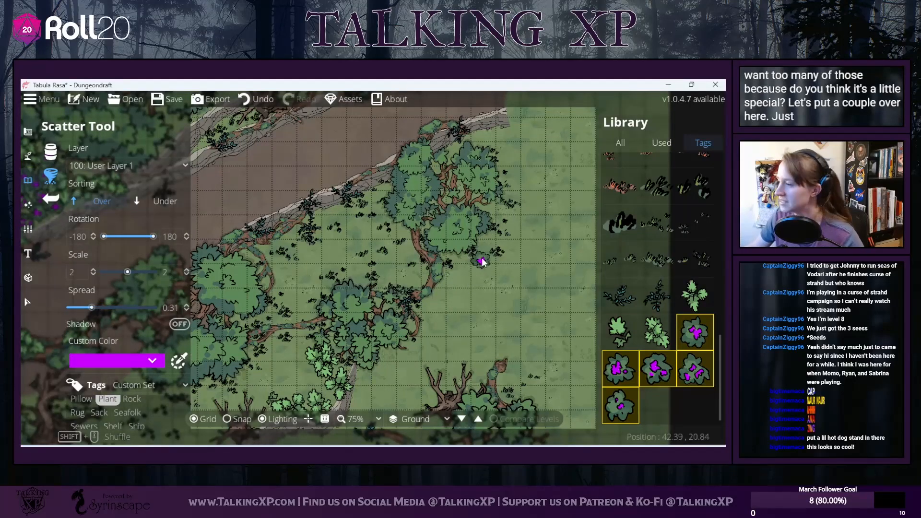
pyautogui.moveTo(461, 263)
pyautogui.mouseDown()
pyautogui.moveTo(476, 263)
pyautogui.moveTo(489, 278)
pyautogui.moveTo(485, 240)
pyautogui.moveTo(499, 303)
pyautogui.moveTo(543, 340)
pyautogui.moveTo(519, 281)
pyautogui.moveTo(542, 300)
pyautogui.moveTo(542, 336)
pyautogui.moveTo(533, 300)
pyautogui.moveTo(557, 333)
pyautogui.moveTo(425, 372)
pyautogui.mouseUp()
pyautogui.scroll(-2, 396, 330)
pyautogui.scroll(2, 396, 330)
pyautogui.moveTo(372, 332); pyautogui.dragTo(466, 301)
pyautogui.scroll(-4, 541, 334)
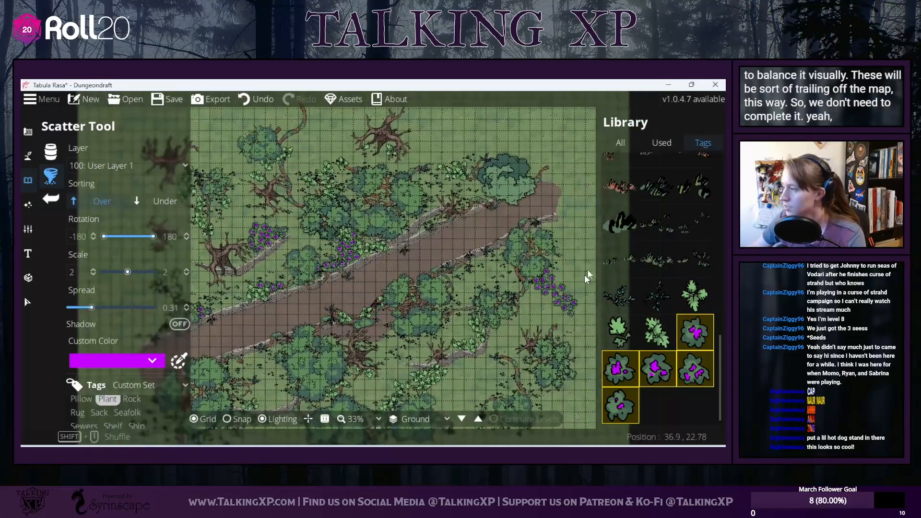
pyautogui.click(34, 299)
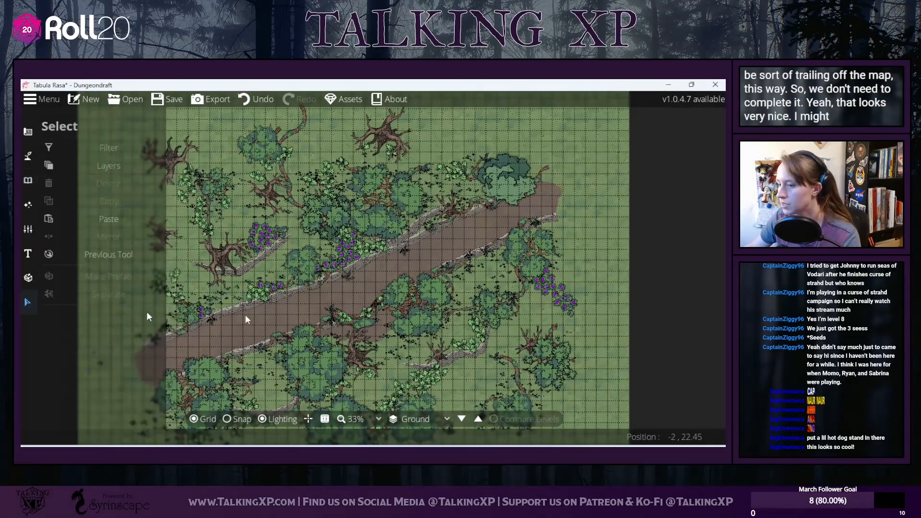
pyautogui.moveTo(589, 326); pyautogui.dragTo(554, 292)
pyautogui.click(620, 331)
pyautogui.moveTo(606, 368); pyautogui.dragTo(678, 335)
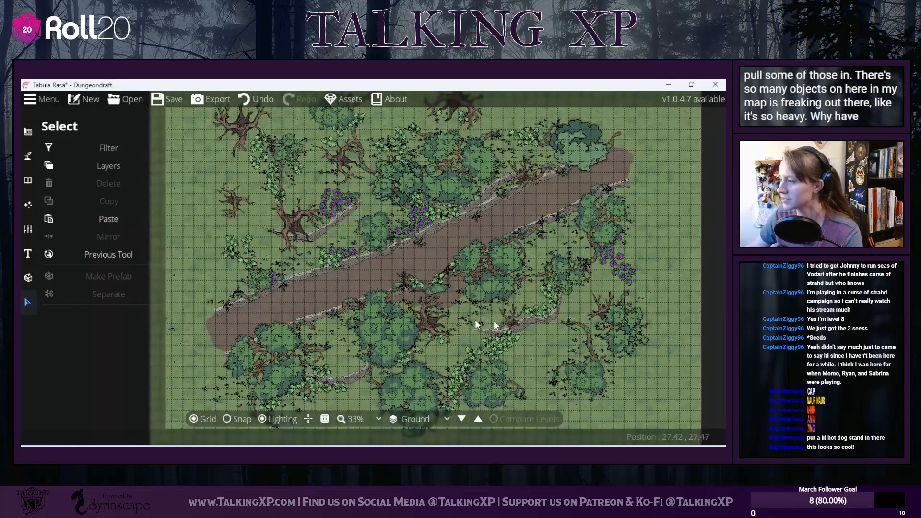
pyautogui.moveTo(475, 319); pyautogui.dragTo(517, 322)
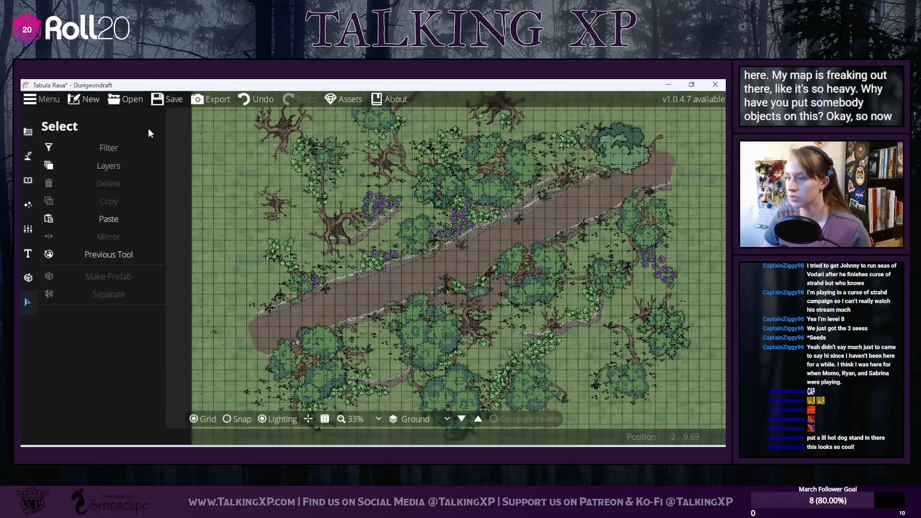
pyautogui.click(28, 154)
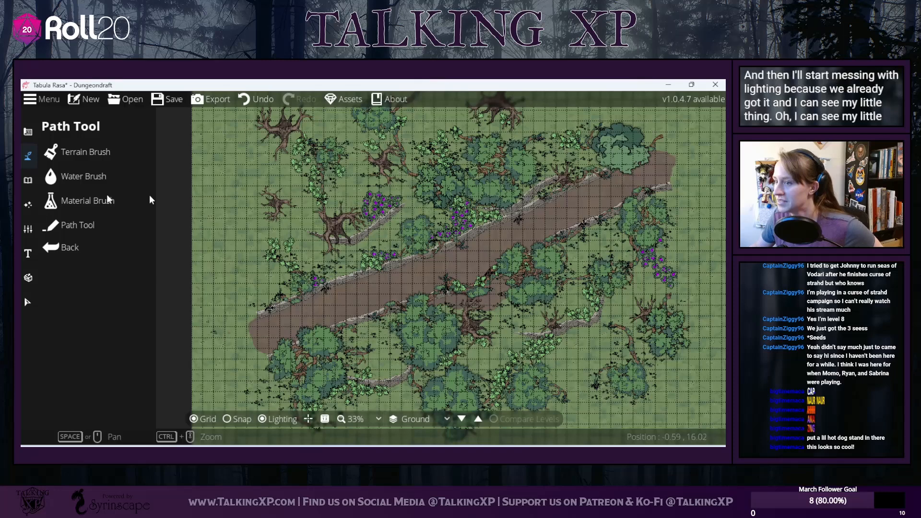
pyautogui.click(27, 279)
pyautogui.click(27, 301)
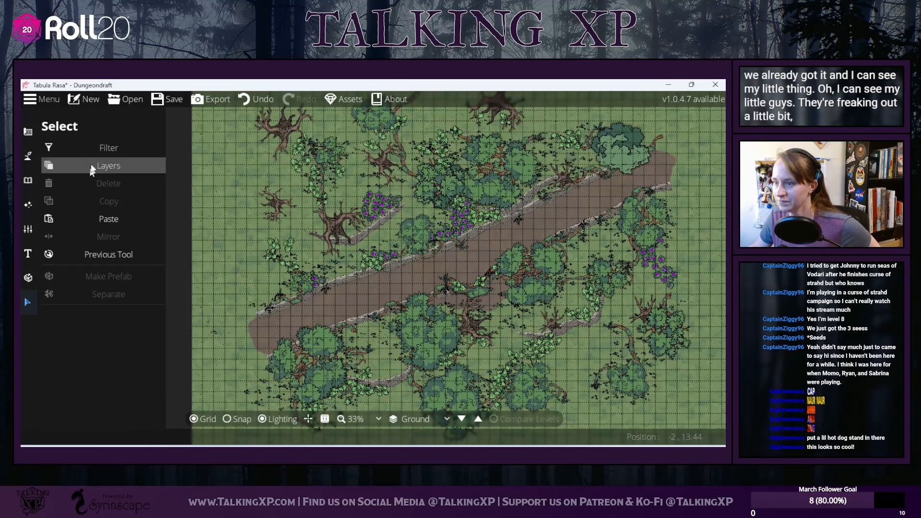
# Step: Turn off all object types in the selection filter and all selectable layers so nothing on the map gets selected
pyautogui.click(98, 148)
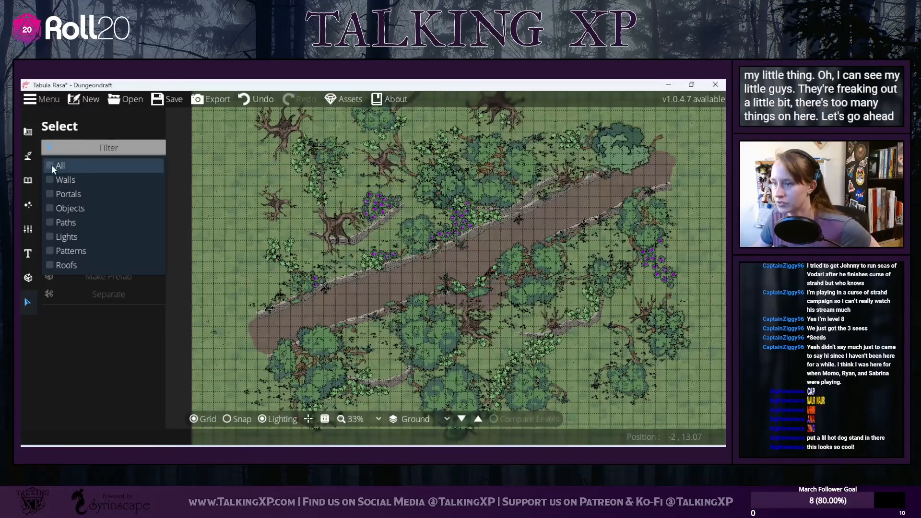
pyautogui.click(50, 165)
pyautogui.click(97, 145)
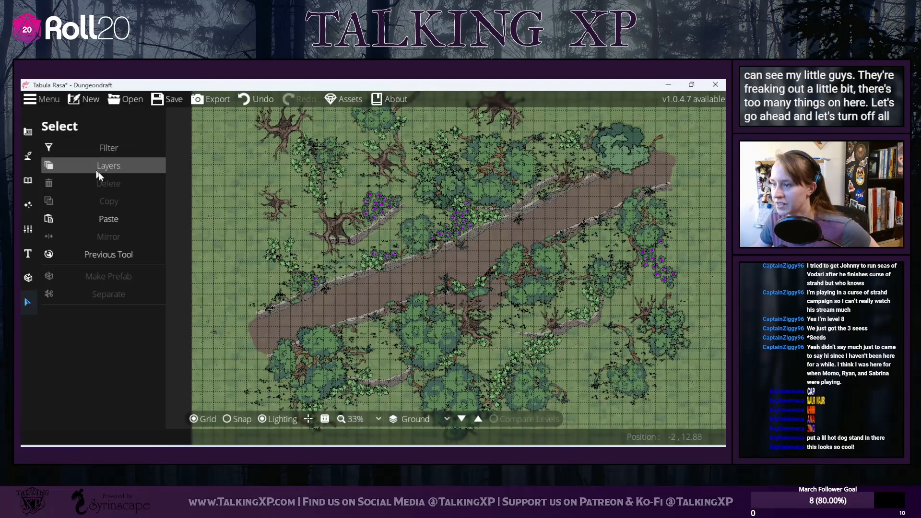
pyautogui.click(98, 171)
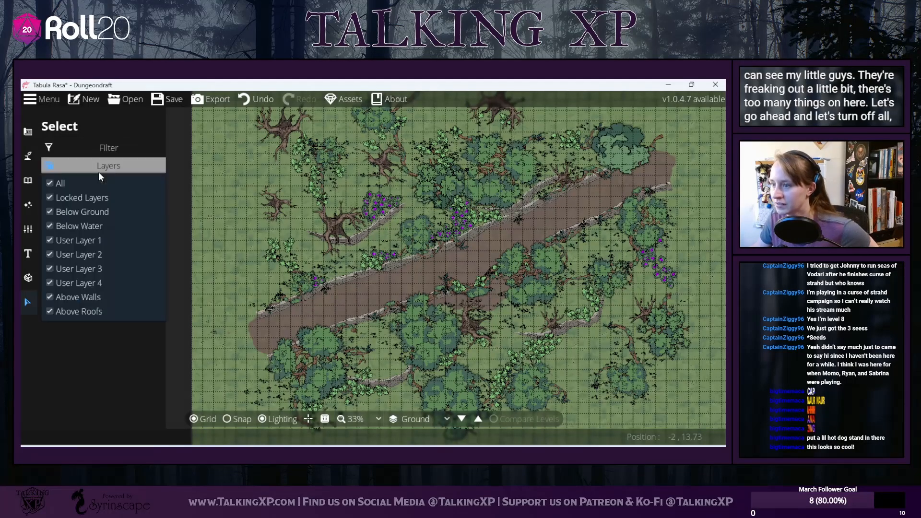
pyautogui.click(52, 181)
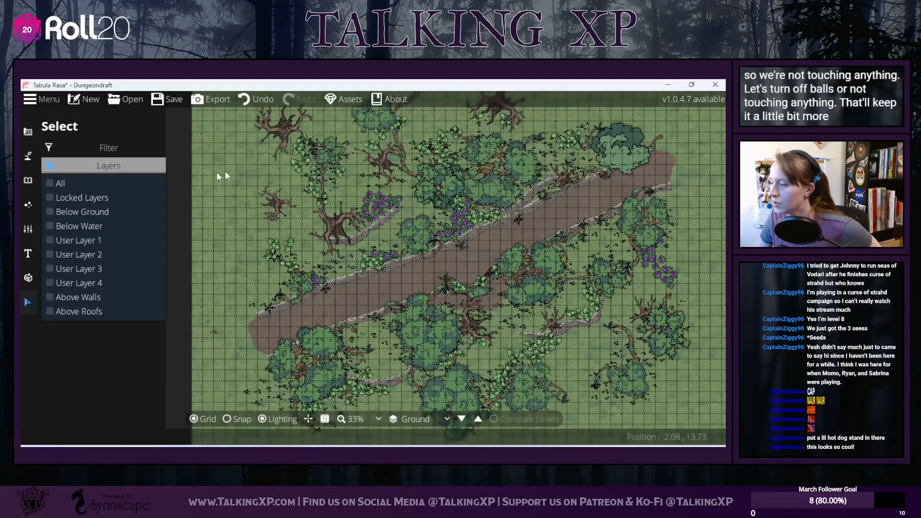
# Step: Switch to the Terrain Brush with Terrain Dirt and set its brush size to 5 and intensity to 1.7
pyautogui.click(28, 133)
pyautogui.click(27, 156)
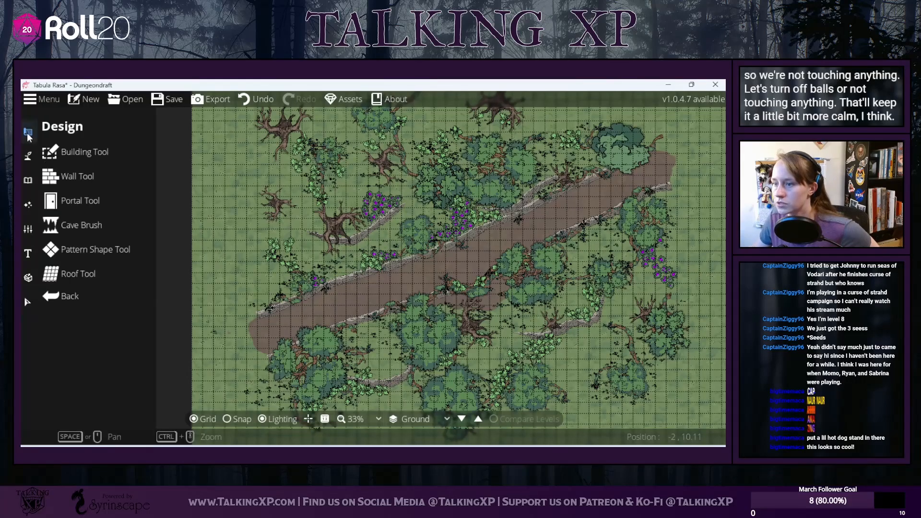
pyautogui.click(27, 159)
pyautogui.click(64, 163)
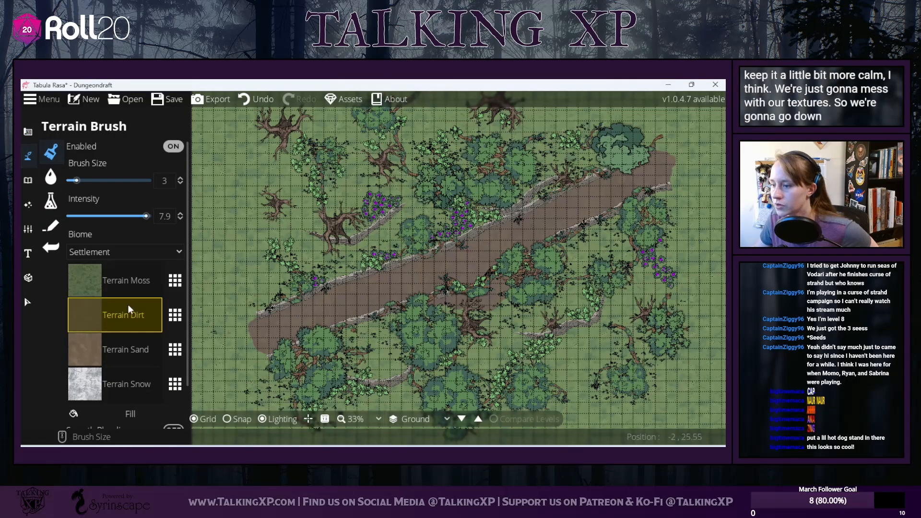
pyautogui.click(175, 315)
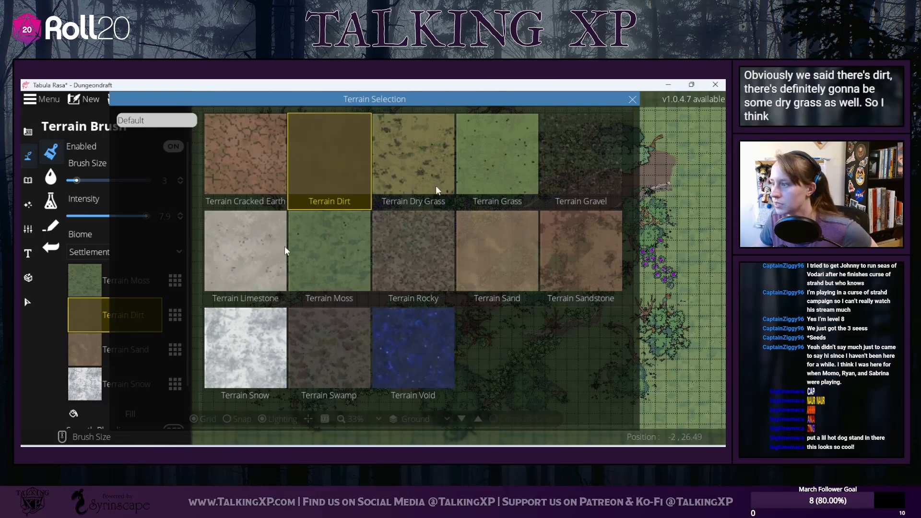
pyautogui.click(632, 99)
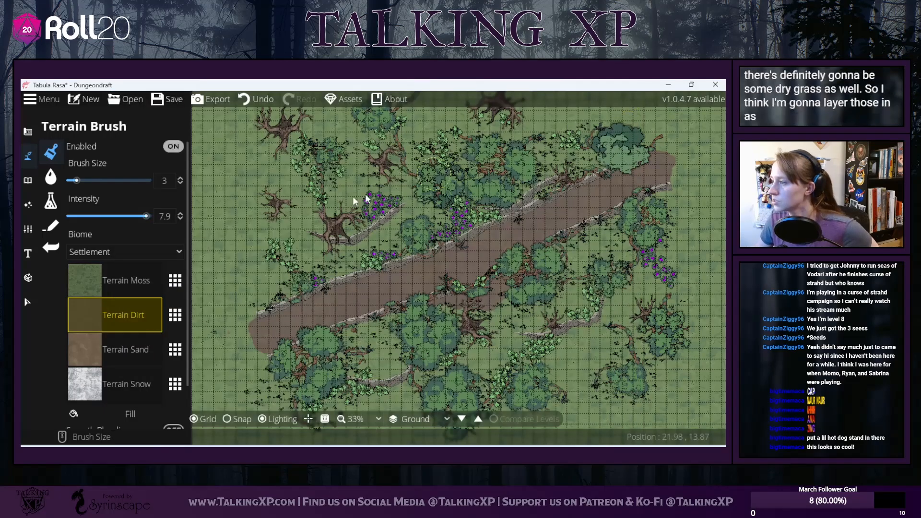
pyautogui.moveTo(99, 217); pyautogui.dragTo(85, 217)
pyautogui.click(90, 181)
pyautogui.moveTo(93, 181); pyautogui.dragTo(99, 179)
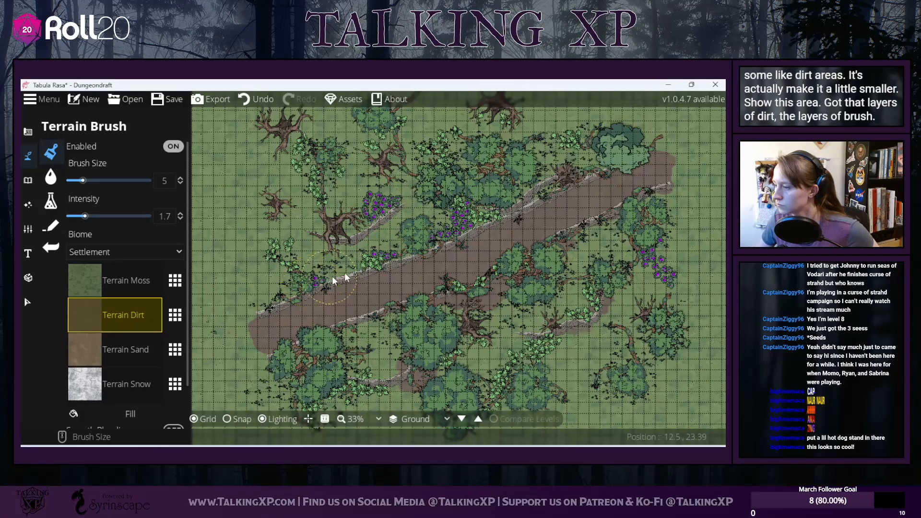
# Step: Paint irregular dirt patches south of the road along the rocky ledges, below the dead tree and around the southeastern exposed roots
pyautogui.moveTo(347, 378); pyautogui.dragTo(366, 295)
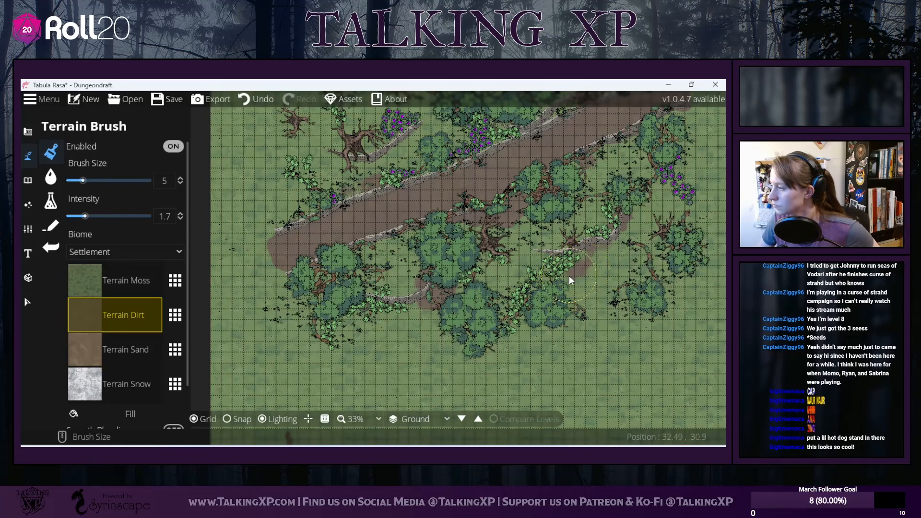
pyautogui.moveTo(495, 267)
pyautogui.mouseDown()
pyautogui.moveTo(510, 259)
pyautogui.moveTo(502, 263)
pyautogui.mouseUp()
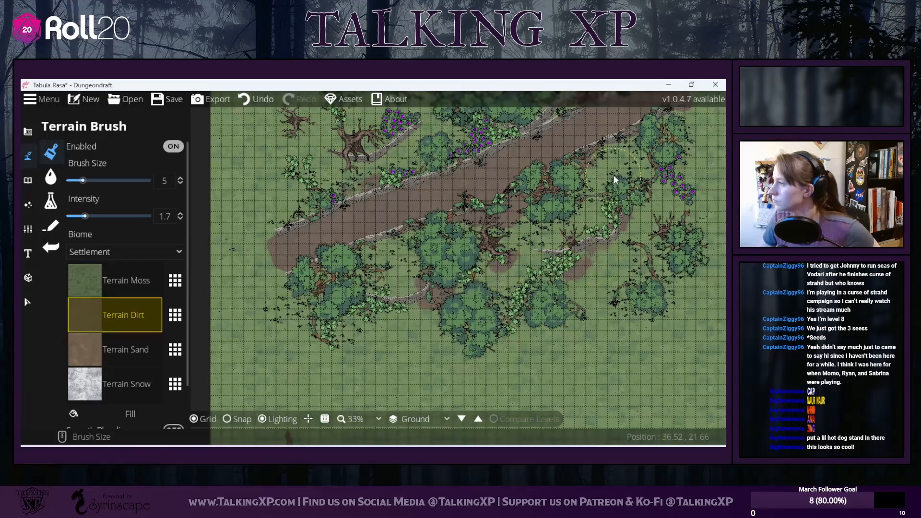
pyautogui.moveTo(614, 179); pyautogui.dragTo(582, 233)
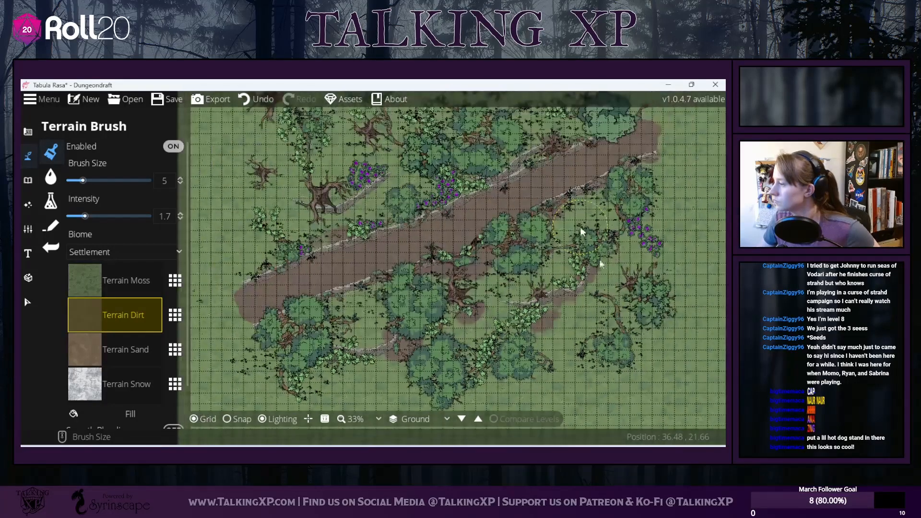
pyautogui.click(618, 293)
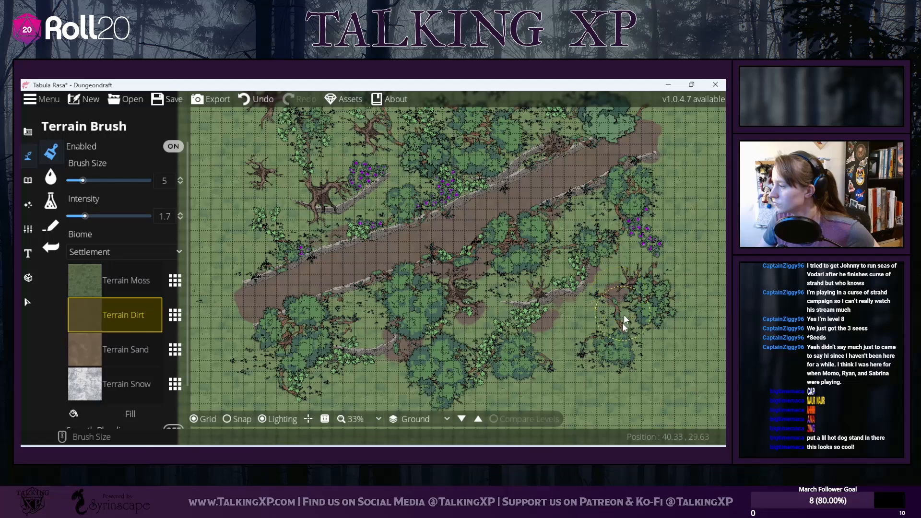
pyautogui.moveTo(609, 321); pyautogui.dragTo(595, 281)
# Step: Paint patchy dirt around the dead tree amid the northern foliage and around the dead tree at the map's northern edge
pyautogui.moveTo(349, 231); pyautogui.dragTo(377, 273)
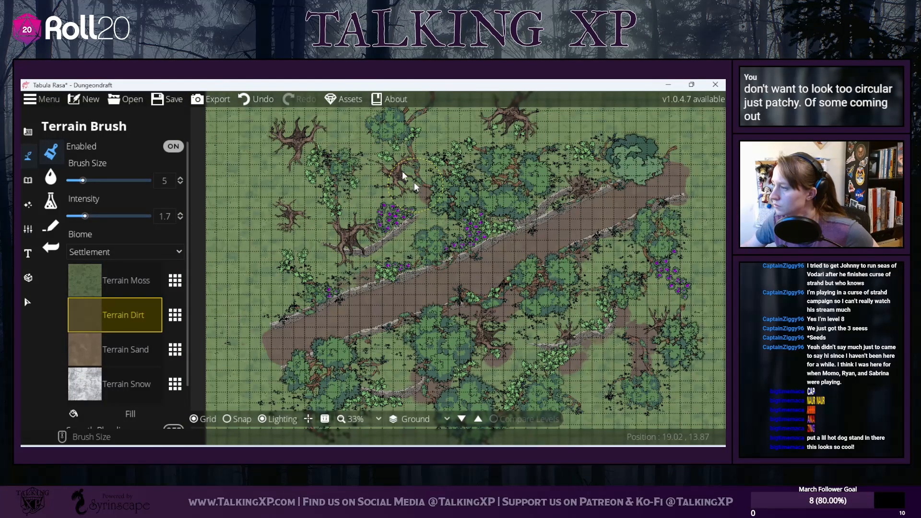
pyautogui.moveTo(375, 174); pyautogui.dragTo(364, 181)
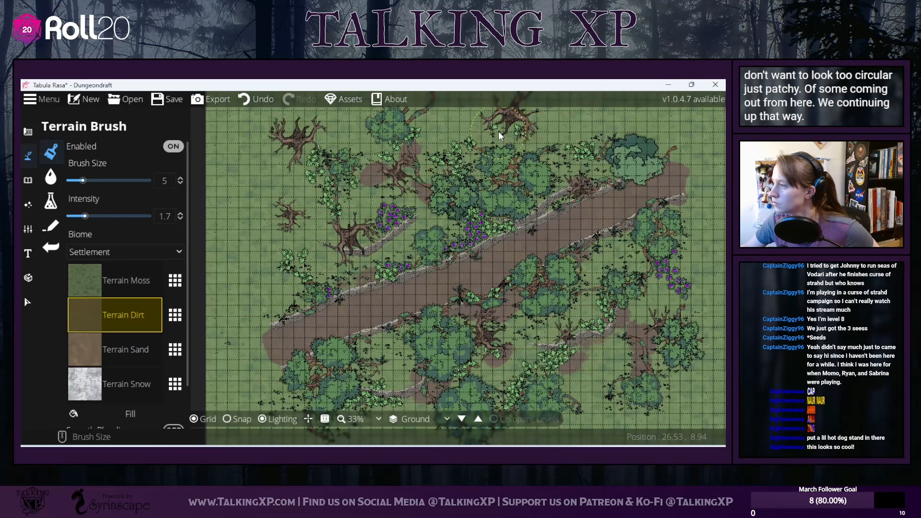
pyautogui.moveTo(500, 131)
pyautogui.mouseDown()
pyautogui.moveTo(478, 176)
pyautogui.moveTo(450, 160)
pyautogui.mouseUp()
pyautogui.click(480, 170)
pyautogui.click(399, 196)
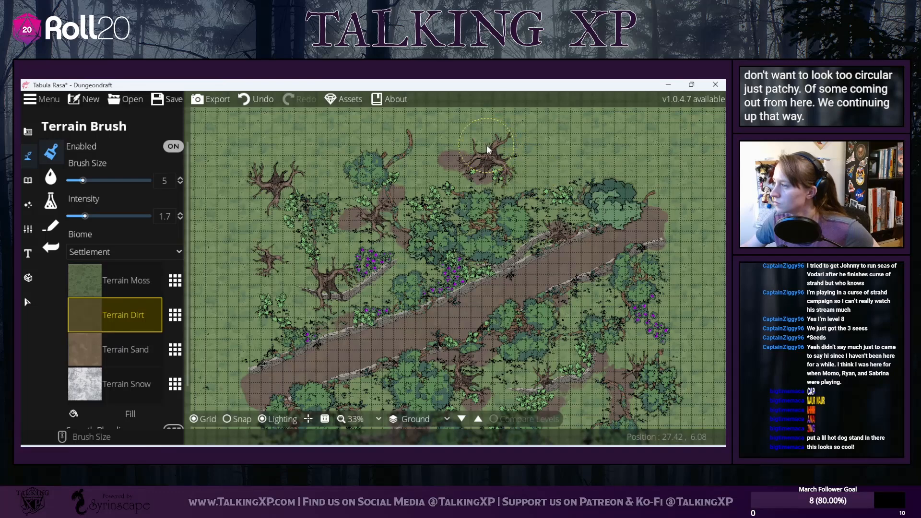
# Step: Paint a long dirt patch on the west side of the small dead tree near the map's western edge
pyautogui.moveTo(444, 297); pyautogui.dragTo(481, 258)
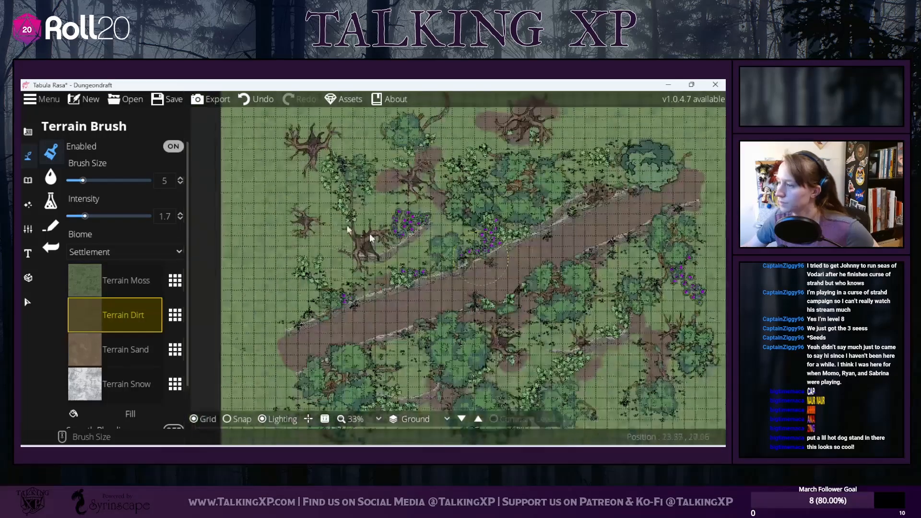
pyautogui.click(291, 218)
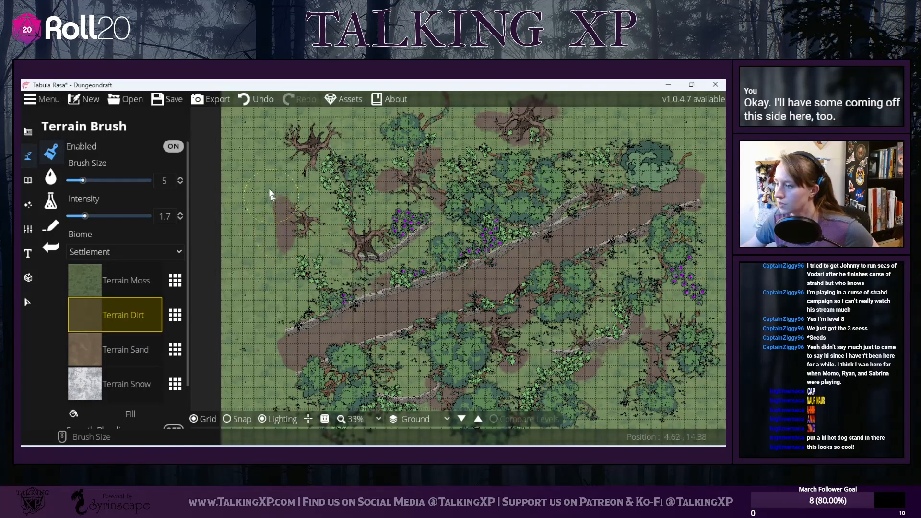
pyautogui.moveTo(272, 221)
pyautogui.mouseDown()
pyautogui.moveTo(271, 267)
pyautogui.moveTo(289, 227)
pyautogui.moveTo(306, 220)
pyautogui.mouseUp()
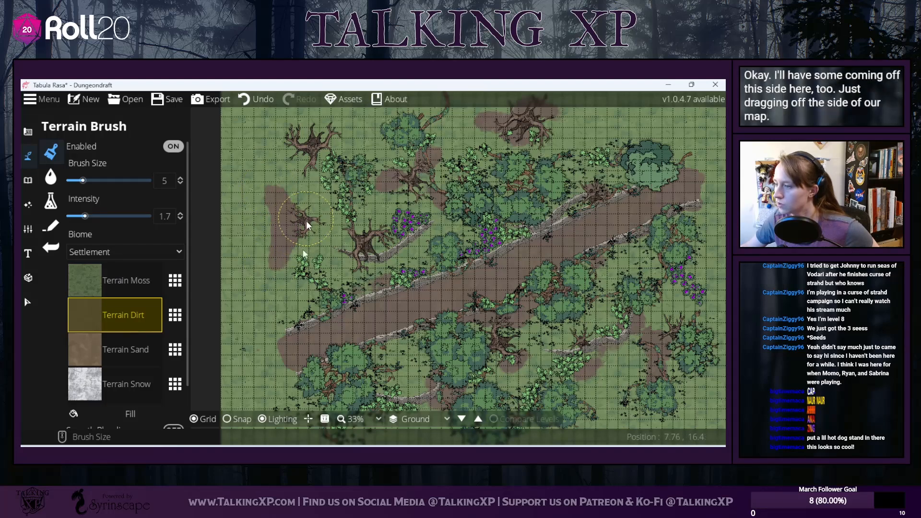
# Step: Replace the Terrain Sand slot with Terrain Dry Grass and set the brush size to 4
pyautogui.click(132, 347)
pyautogui.click(175, 349)
pyautogui.click(431, 170)
pyautogui.click(81, 180)
# Step: Try a dab of dry grass at intensity 2.4 on the dirt patch north of the road and undo it
pyautogui.moveTo(86, 217); pyautogui.dragTo(92, 217)
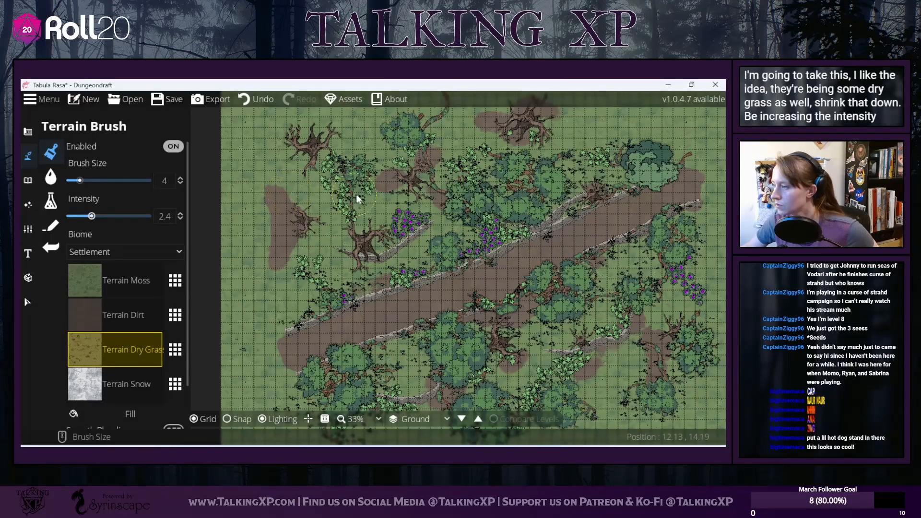
pyautogui.click(389, 194)
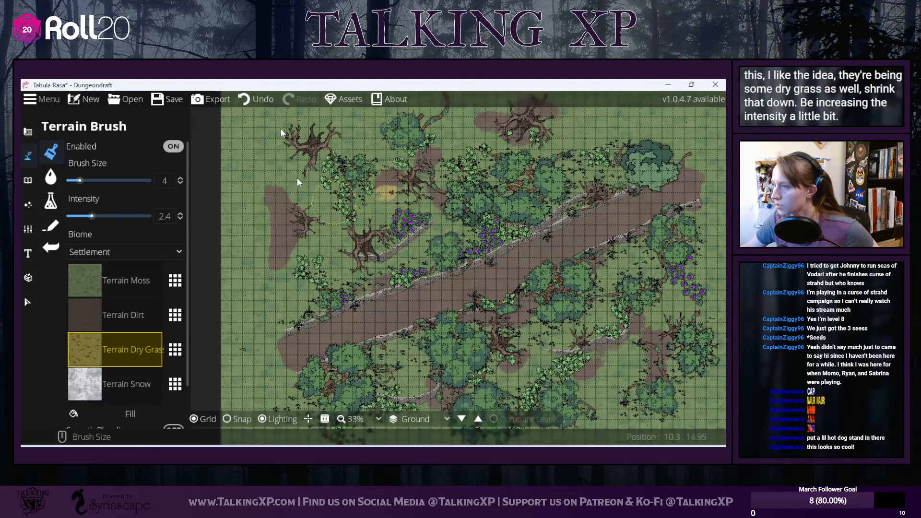
pyautogui.click(245, 101)
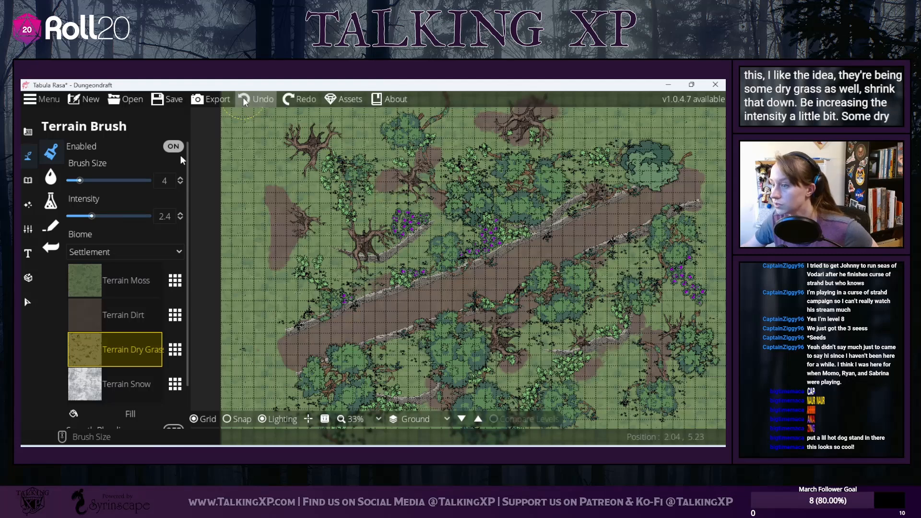
# Step: At intensity 0.8, paint dry grass around the northwestern dirt patches and dead trees, enlarging the brush size to 11 for broader patches
pyautogui.moveTo(91, 215); pyautogui.dragTo(74, 217)
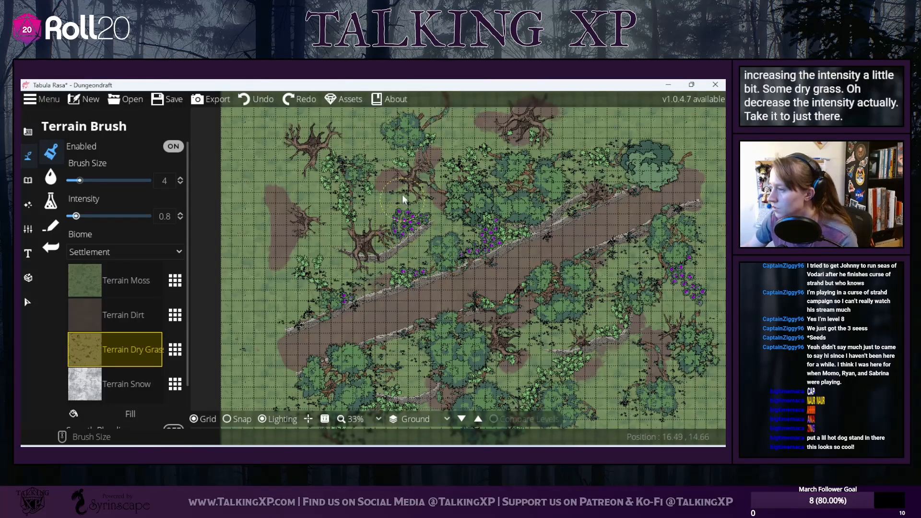
pyautogui.moveTo(404, 185); pyautogui.dragTo(399, 188)
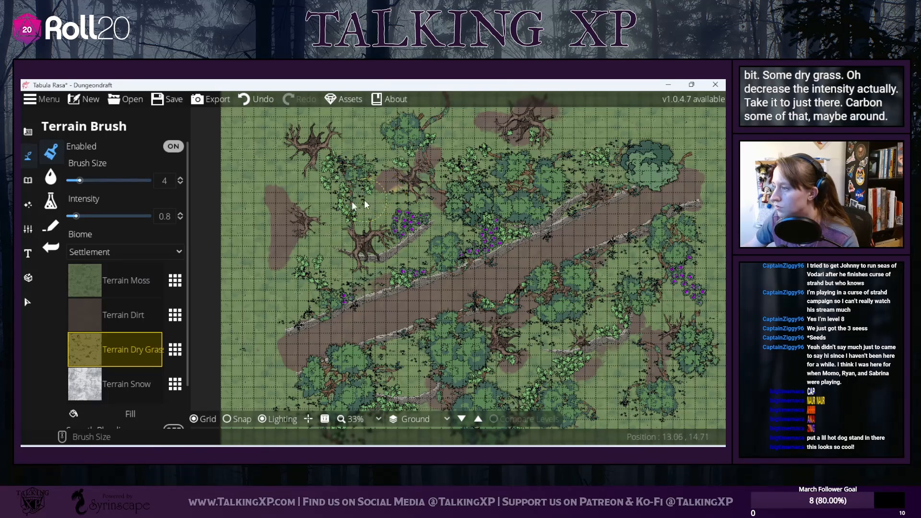
pyautogui.click(102, 180)
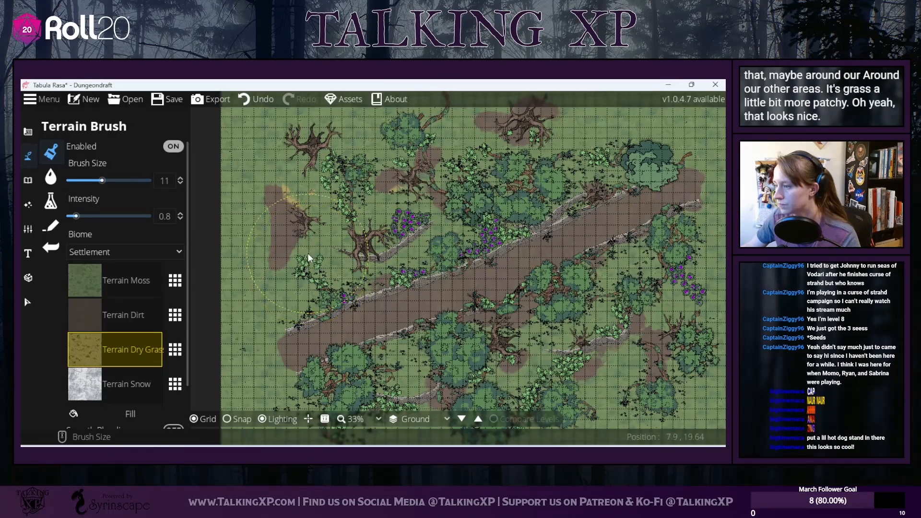
pyautogui.moveTo(305, 266)
pyautogui.mouseDown()
pyautogui.moveTo(315, 294)
pyautogui.moveTo(398, 275)
pyautogui.mouseUp()
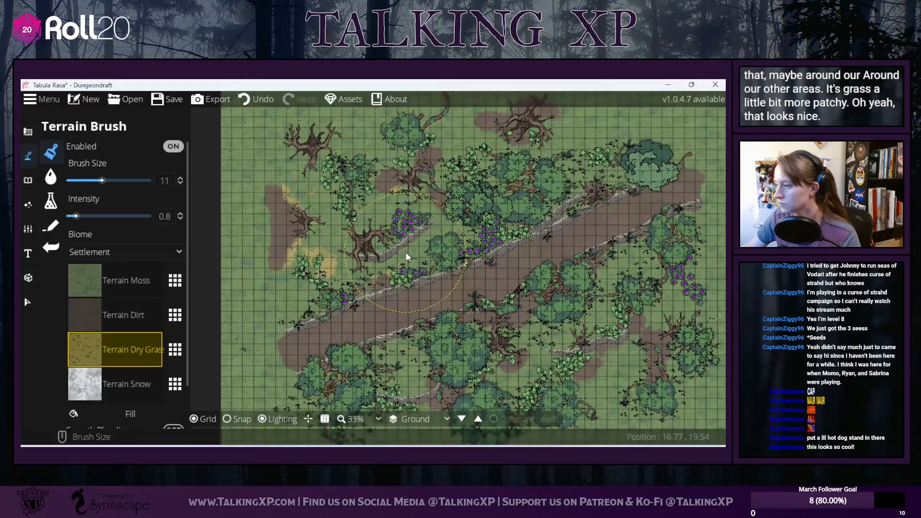
pyautogui.moveTo(430, 243); pyautogui.dragTo(457, 230)
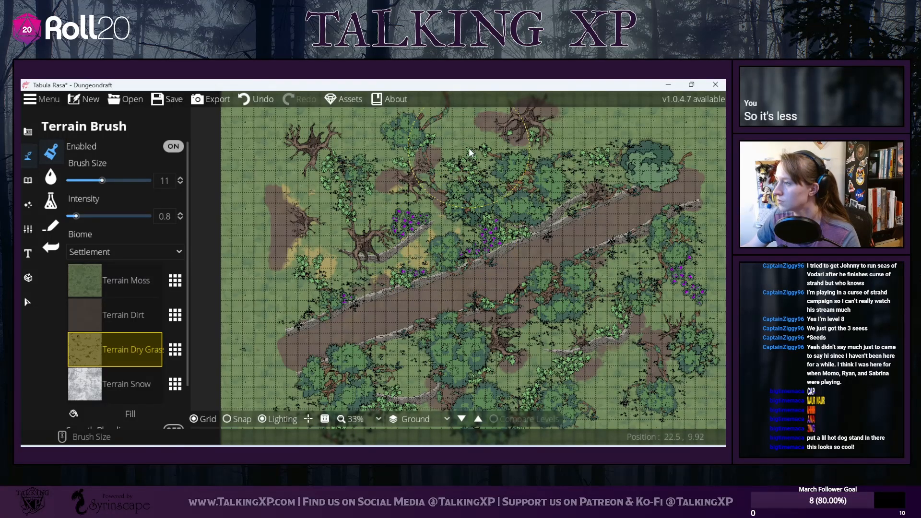
# Step: Paint dry grass among the northern trees, around the northernmost dead tree and by the stump at the road's northeastern end
pyautogui.moveTo(470, 154); pyautogui.dragTo(484, 180)
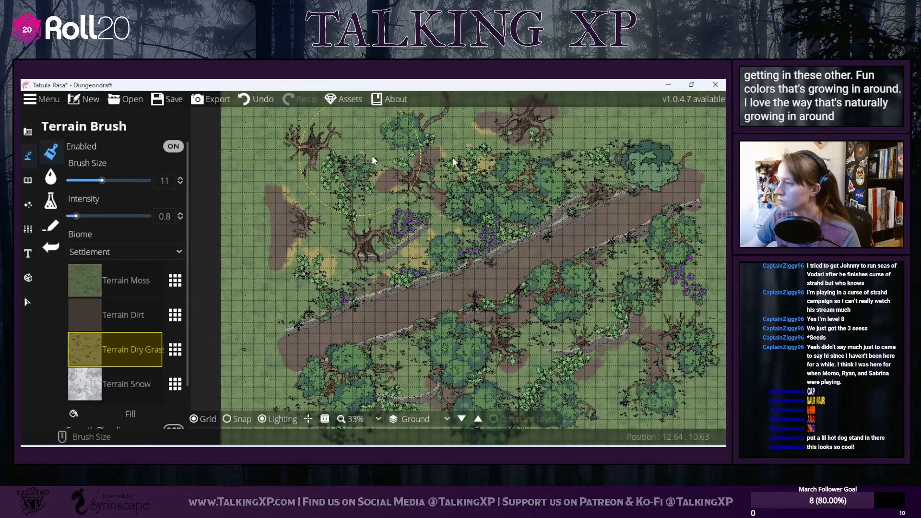
pyautogui.moveTo(572, 192); pyautogui.dragTo(478, 214)
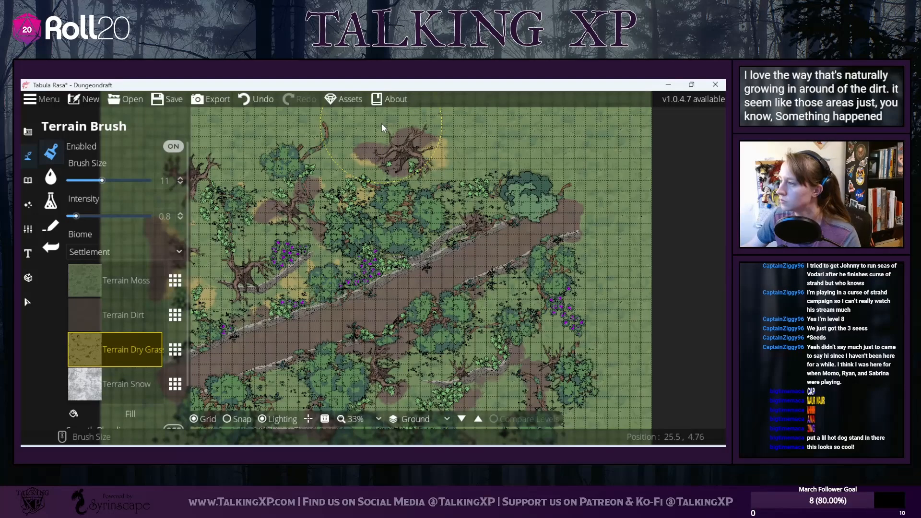
pyautogui.moveTo(488, 267); pyautogui.dragTo(529, 227)
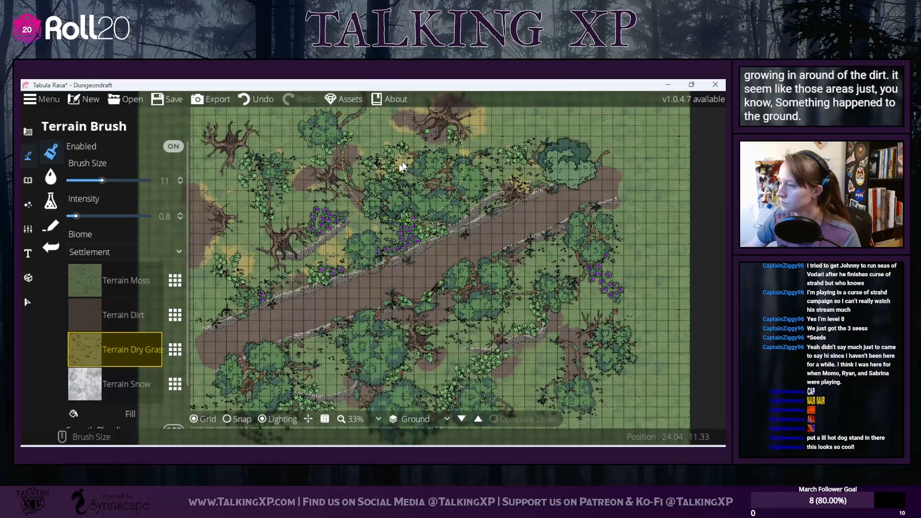
# Step: Paint a dry grass patch between the dead tree and the rocky ledge south of the road
pyautogui.moveTo(480, 386)
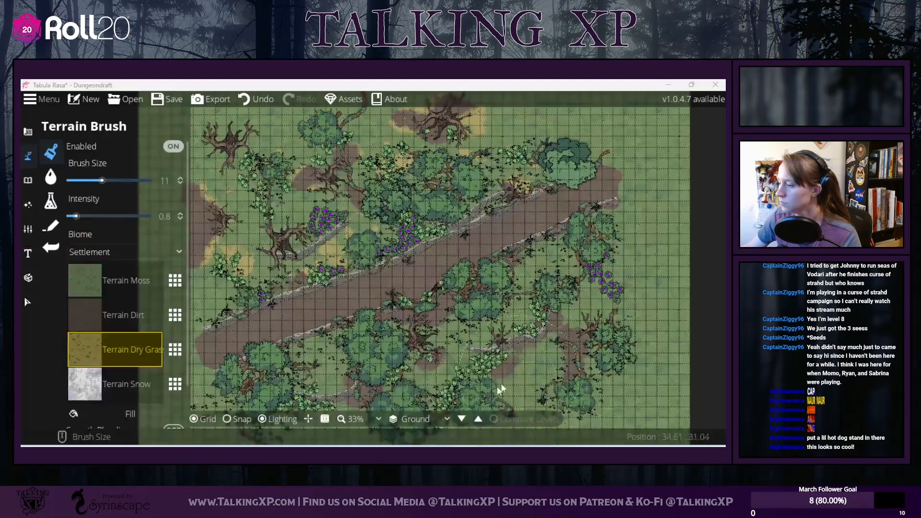
pyautogui.moveTo(563, 336); pyautogui.dragTo(592, 243)
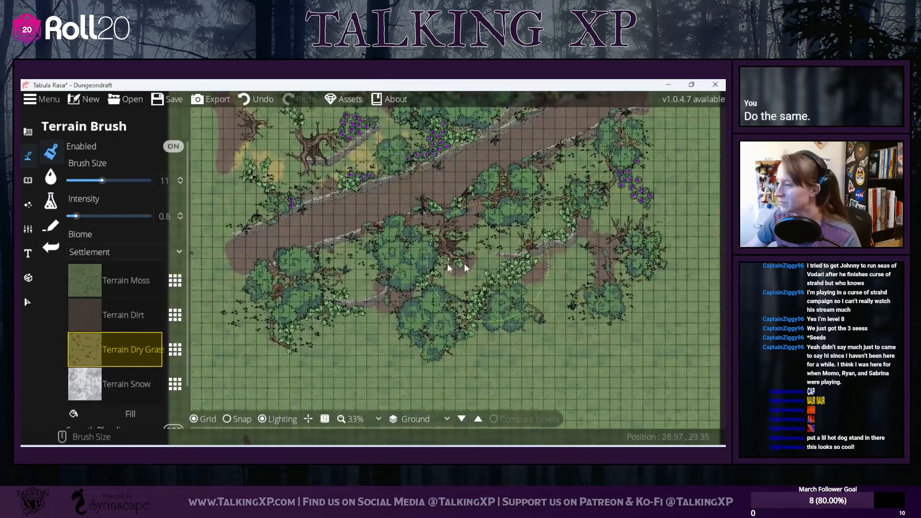
pyautogui.click(501, 235)
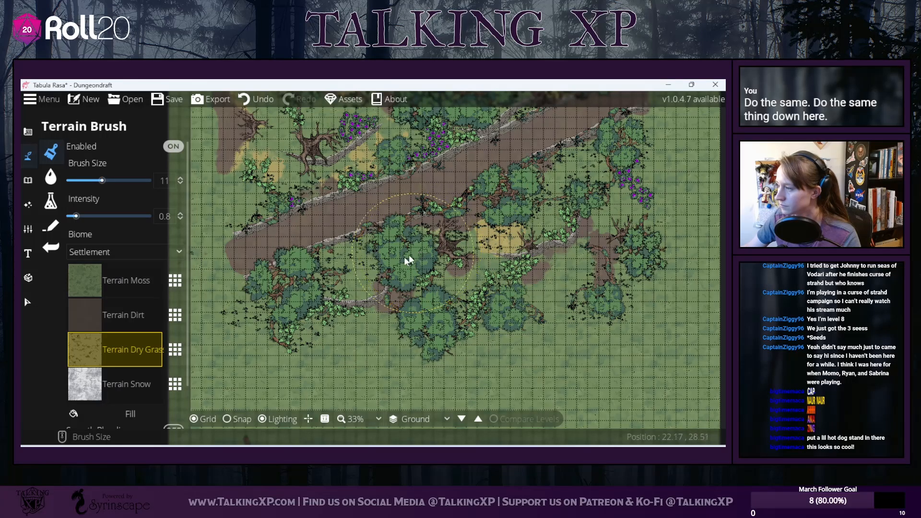
# Step: Try dabs of dry grass between the two southwestern tree clumps beside the road and undo them
pyautogui.click(346, 264)
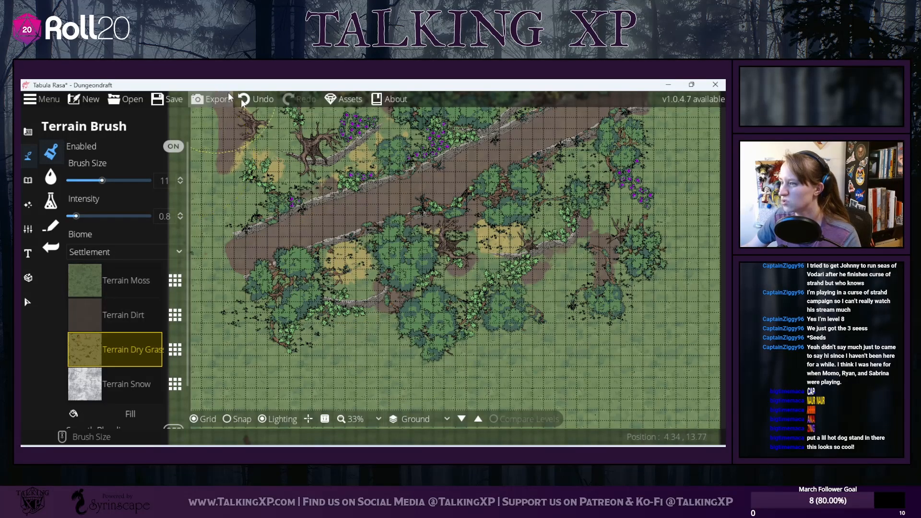
pyautogui.click(251, 105)
pyautogui.click(321, 244)
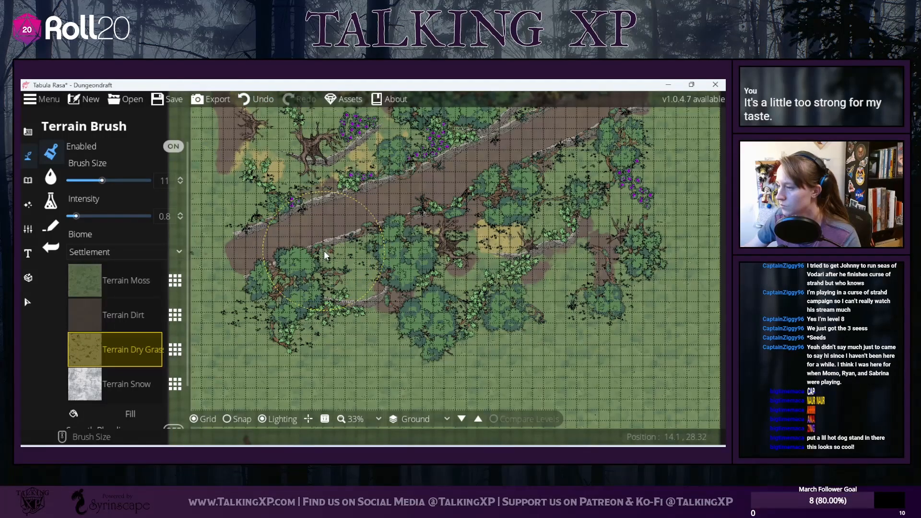
pyautogui.click(252, 95)
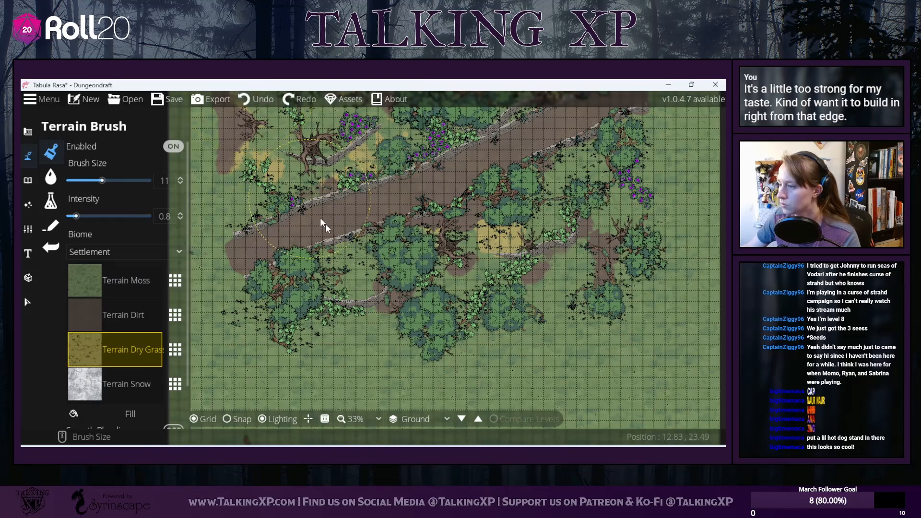
# Step: Paint dry grass around the southwestern rocky ledge and below the southern tree clump
pyautogui.click(345, 292)
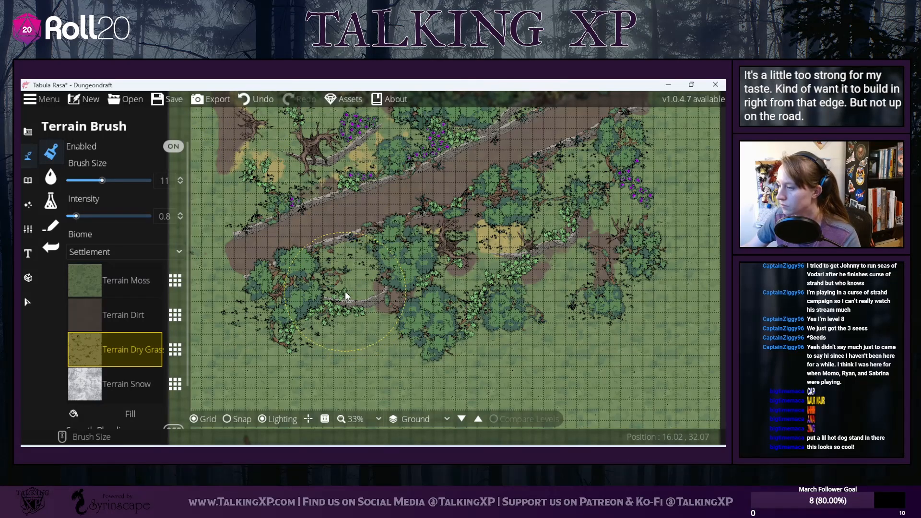
pyautogui.moveTo(344, 292); pyautogui.dragTo(317, 299)
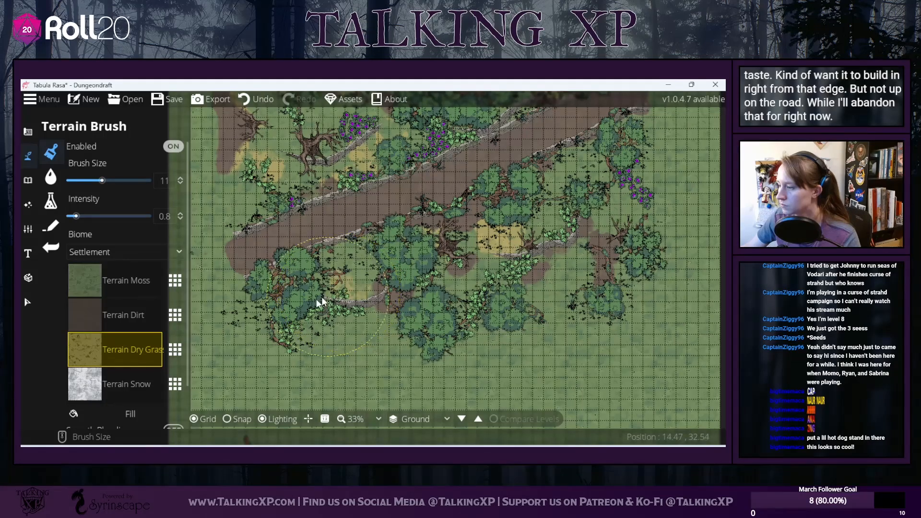
pyautogui.moveTo(413, 343)
pyautogui.mouseDown()
pyautogui.moveTo(401, 338)
pyautogui.moveTo(415, 336)
pyautogui.mouseUp()
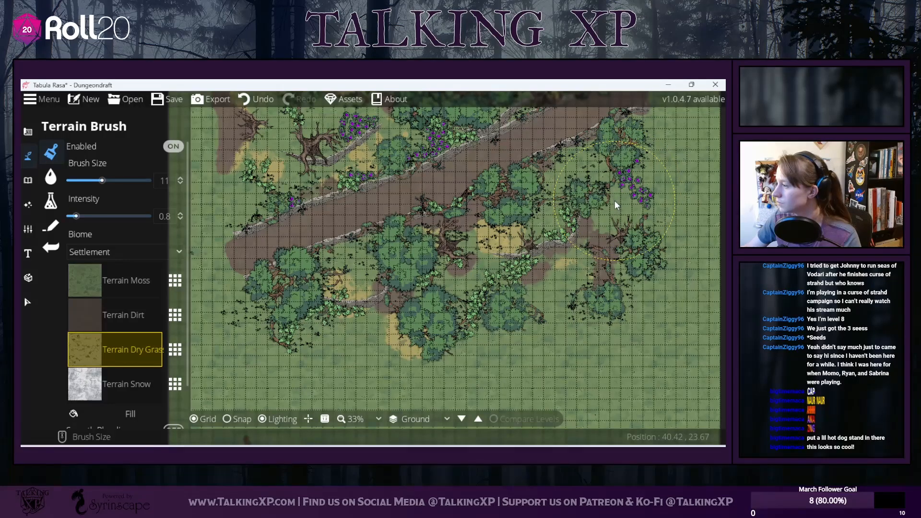
# Step: Paint dry grass by the eastern trees and purple flowers, and break up the round patch south of the road with moss
pyautogui.moveTo(612, 209); pyautogui.dragTo(601, 217)
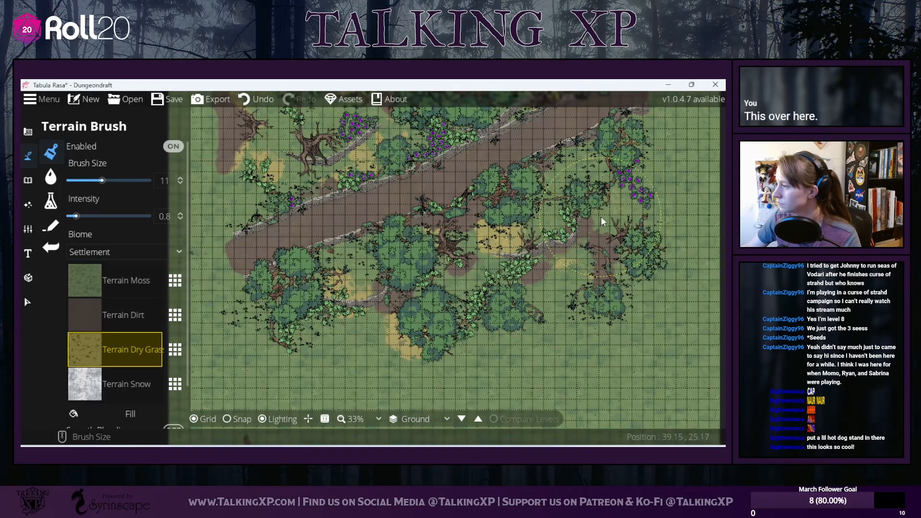
pyautogui.click(568, 166)
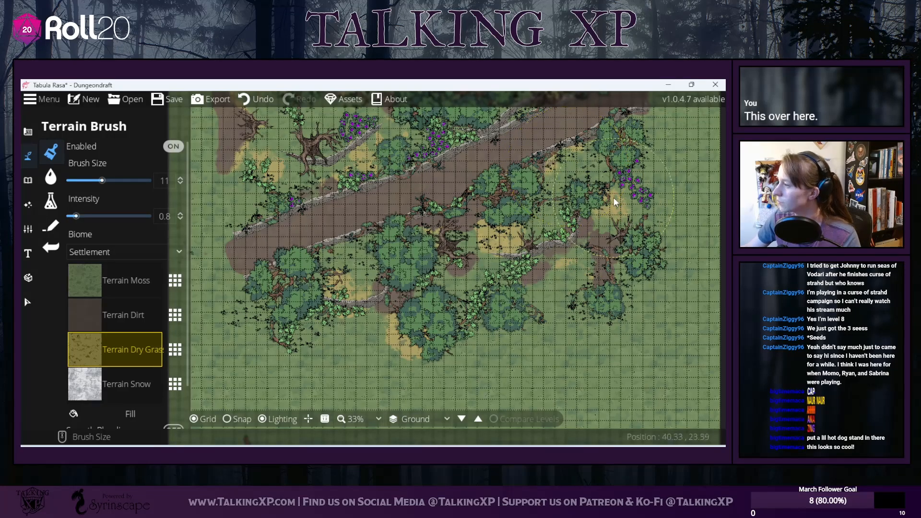
pyautogui.click(103, 289)
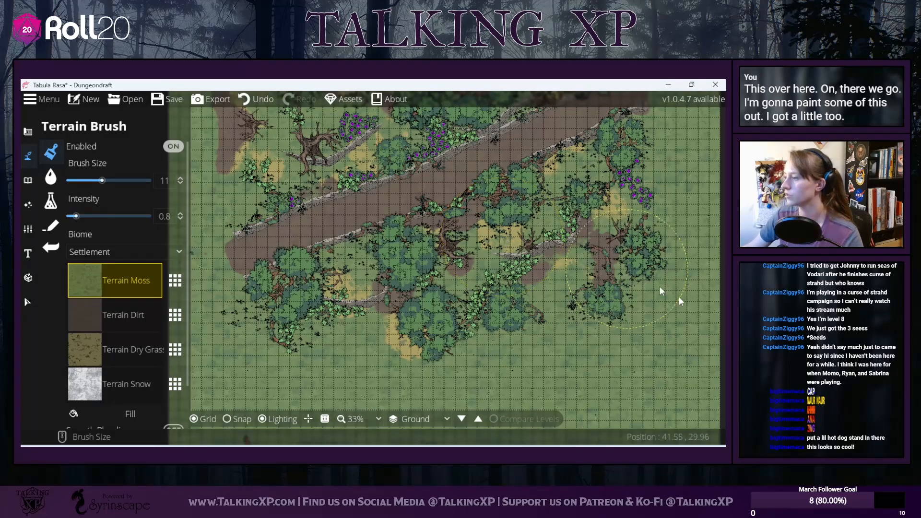
pyautogui.moveTo(698, 321)
pyautogui.mouseDown()
pyautogui.moveTo(695, 422)
pyautogui.moveTo(702, 393)
pyautogui.mouseUp()
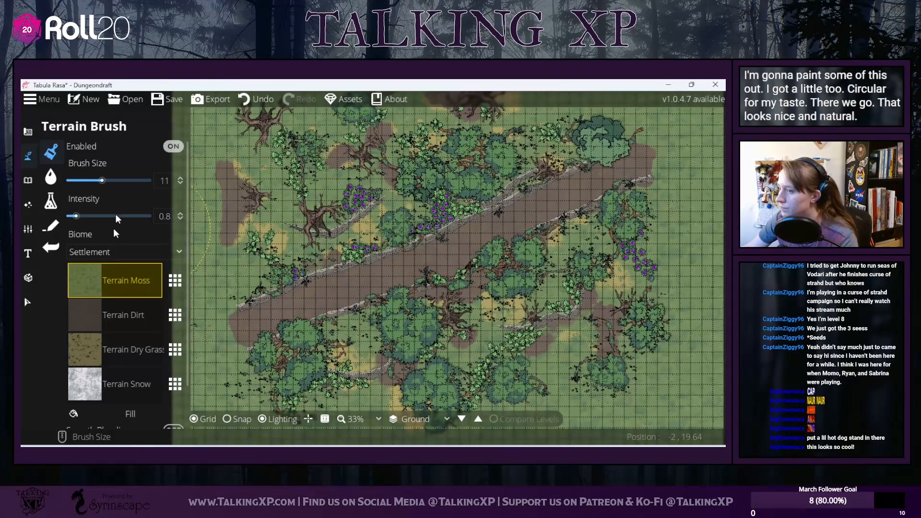
# Step: Draw a shadow path of width 2.24, sorted Under, beneath the root overhang on the road's southern bank above the dead tree
pyautogui.click(51, 225)
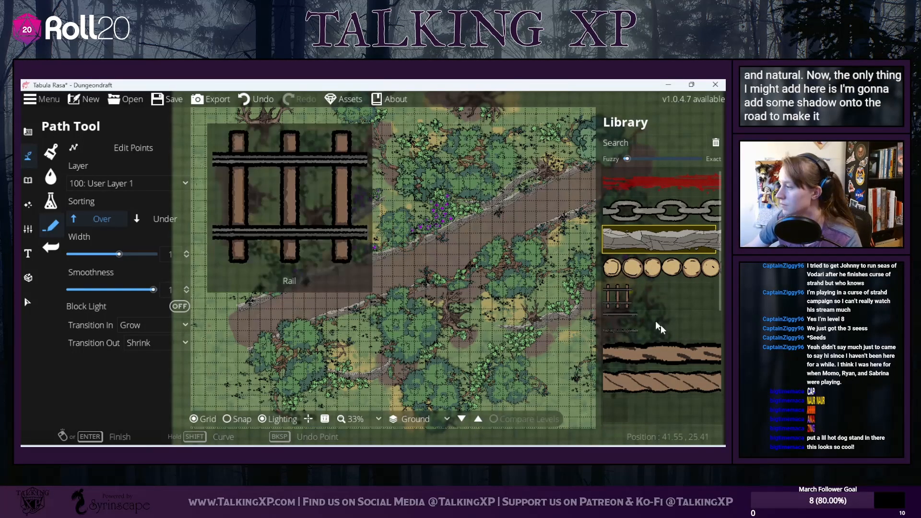
pyautogui.scroll(-2, 652, 393)
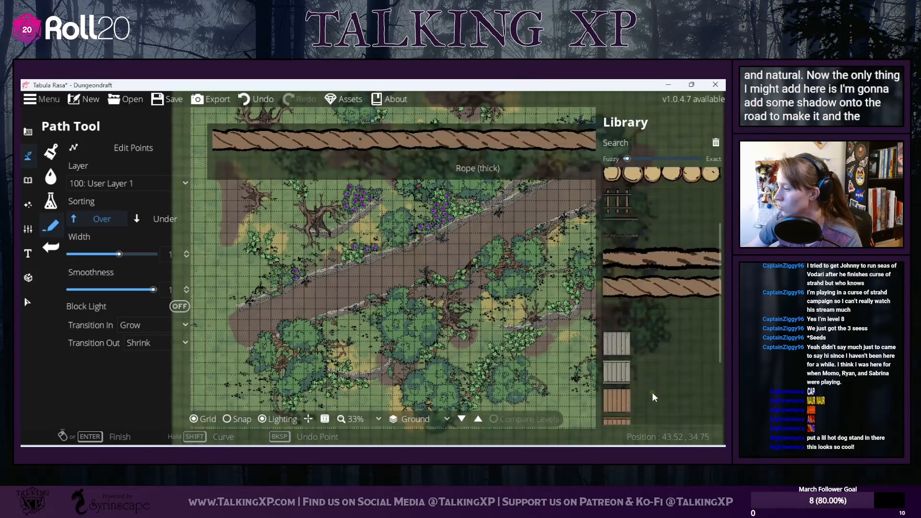
pyautogui.click(618, 316)
pyautogui.scroll(3, 396, 299)
pyautogui.moveTo(520, 301); pyautogui.dragTo(301, 321)
pyautogui.click(408, 242)
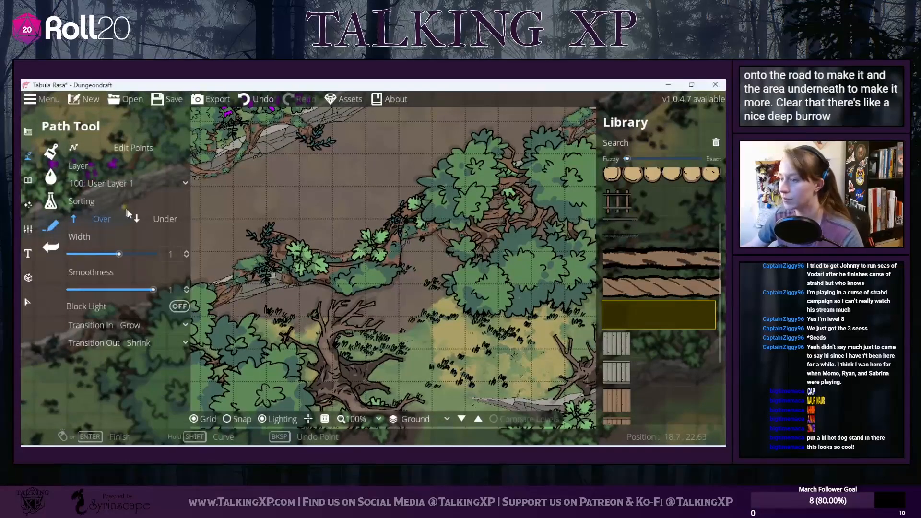
pyautogui.click(152, 219)
pyautogui.moveTo(120, 254); pyautogui.dragTo(136, 254)
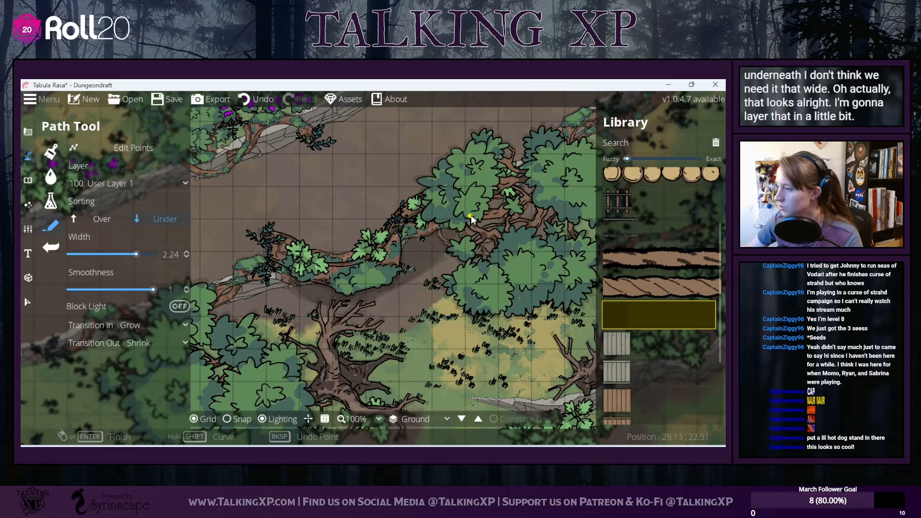
# Step: Set both the Transition In and Transition Out of the shadow path to None
pyautogui.moveTo(313, 252); pyautogui.dragTo(398, 400)
pyautogui.scroll(1, 404, 267)
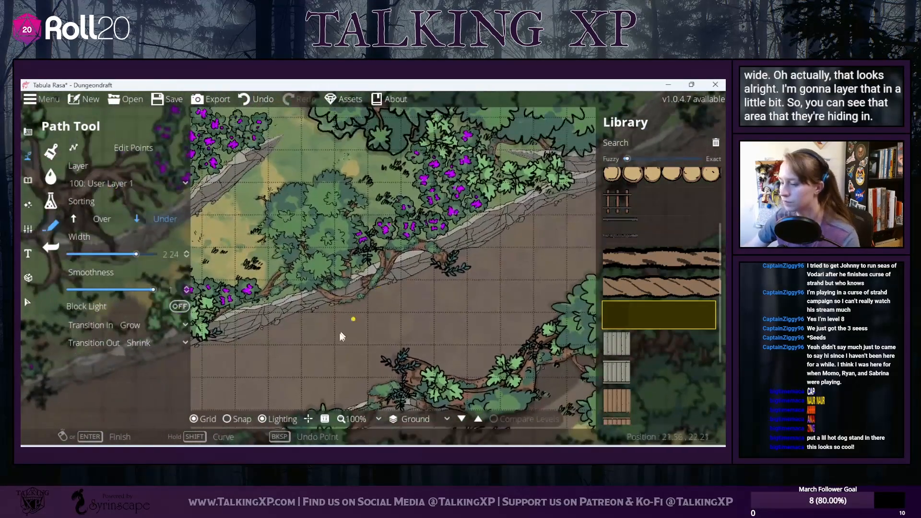
pyautogui.scroll(-3, 309, 349)
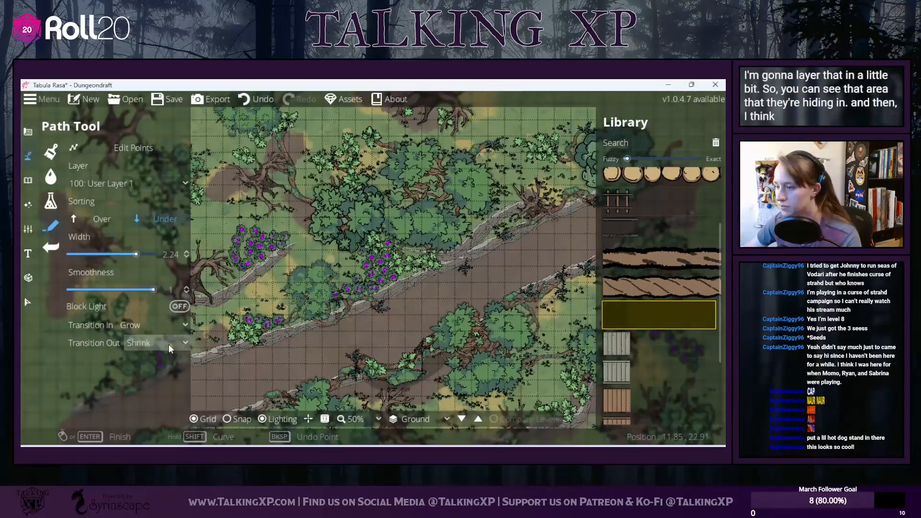
pyautogui.click(182, 326)
pyautogui.click(159, 339)
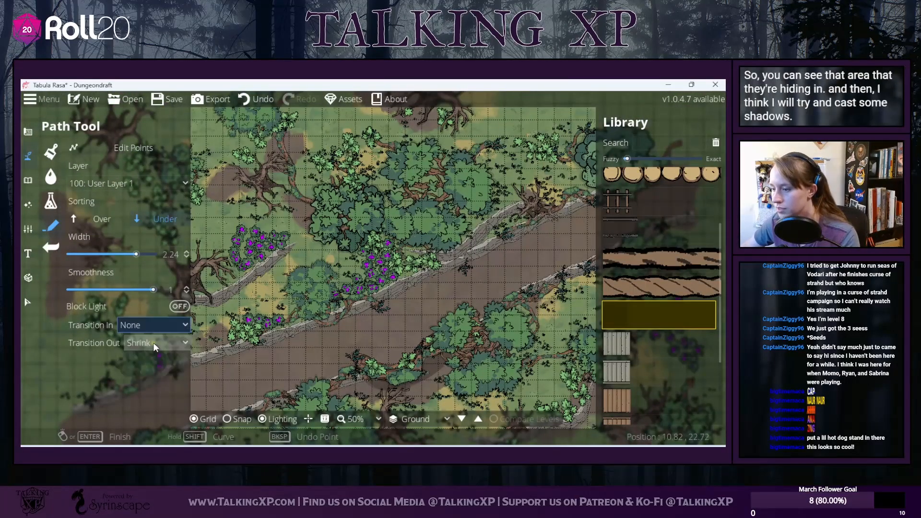
pyautogui.click(157, 345)
pyautogui.click(153, 388)
pyautogui.click(160, 345)
pyautogui.click(150, 362)
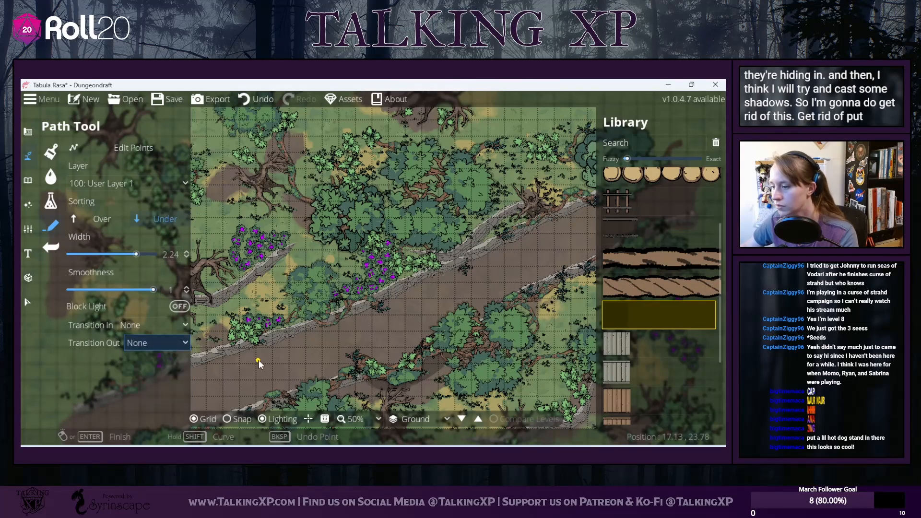
# Step: Keep the shadow path on User Layer 1 and set its sorting to Over
pyautogui.moveTo(258, 360); pyautogui.dragTo(470, 285)
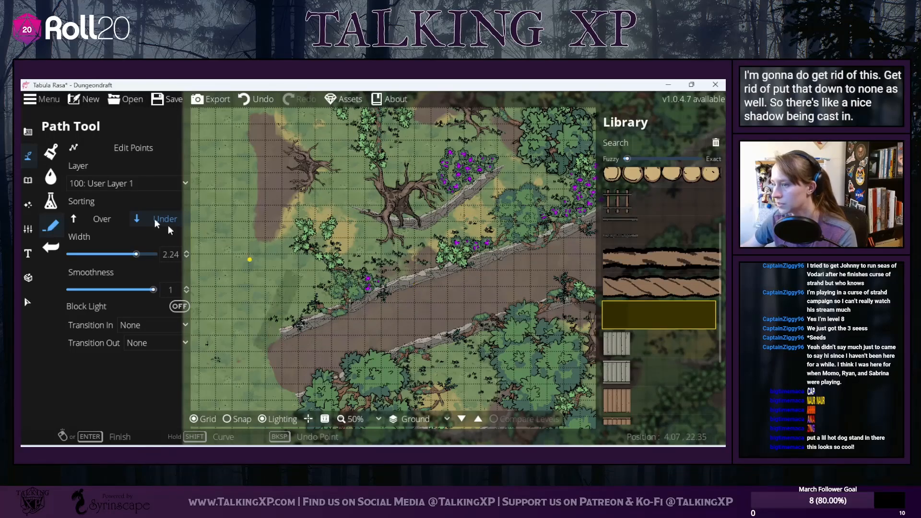
pyautogui.click(117, 188)
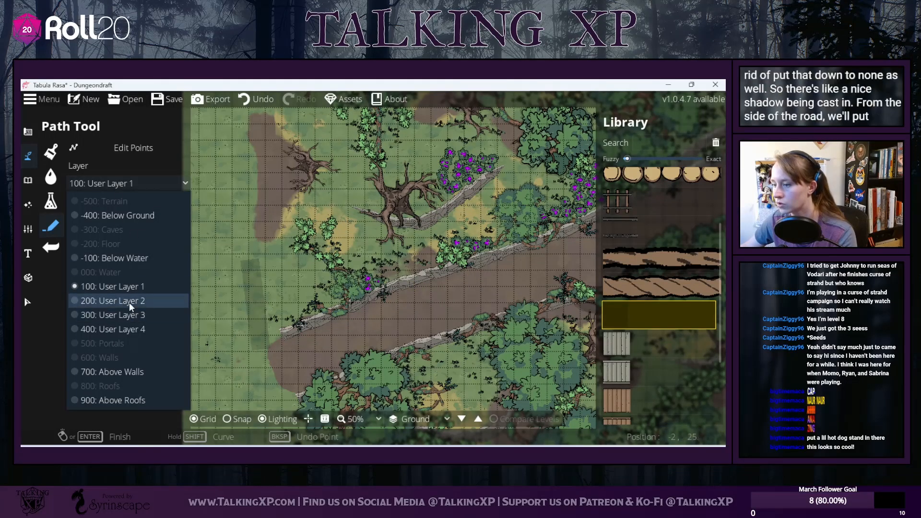
pyautogui.click(127, 287)
pyautogui.click(109, 218)
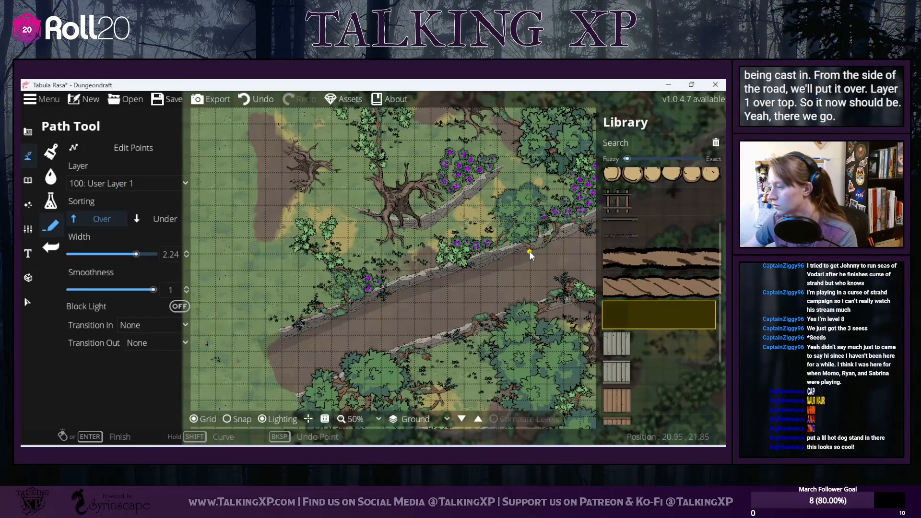
# Step: Undo the narrow shadow along the road's northern edge and set the path width to 3.46
pyautogui.moveTo(530, 252); pyautogui.dragTo(388, 275)
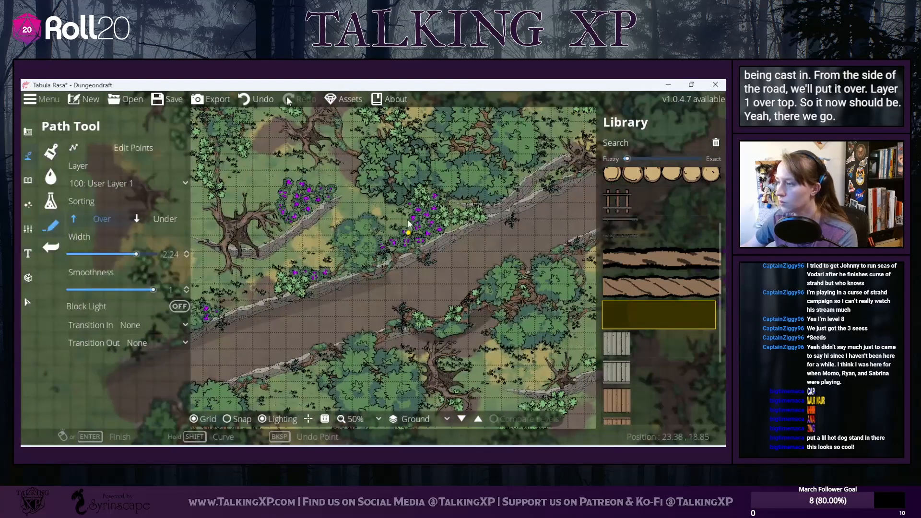
pyautogui.click(255, 99)
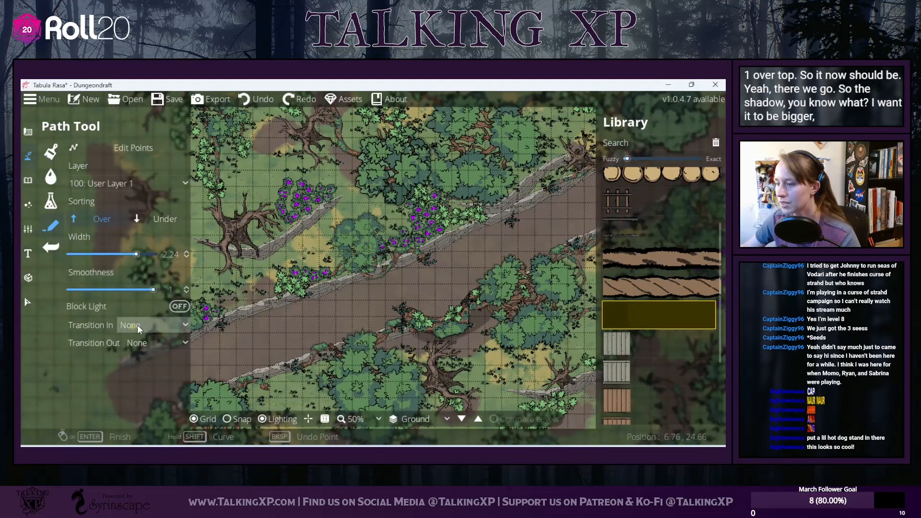
pyautogui.moveTo(136, 254)
pyautogui.mouseDown()
pyautogui.moveTo(155, 251)
pyautogui.moveTo(146, 257)
pyautogui.mouseUp()
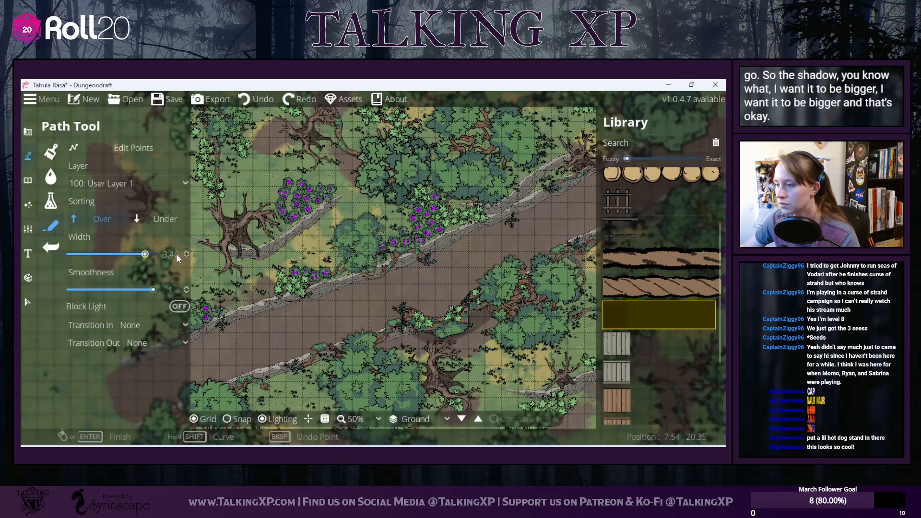
# Step: Draw a wide shadow path along the road's northern edge from its southwestern end to its northeastern end
pyautogui.moveTo(286, 355); pyautogui.dragTo(383, 311)
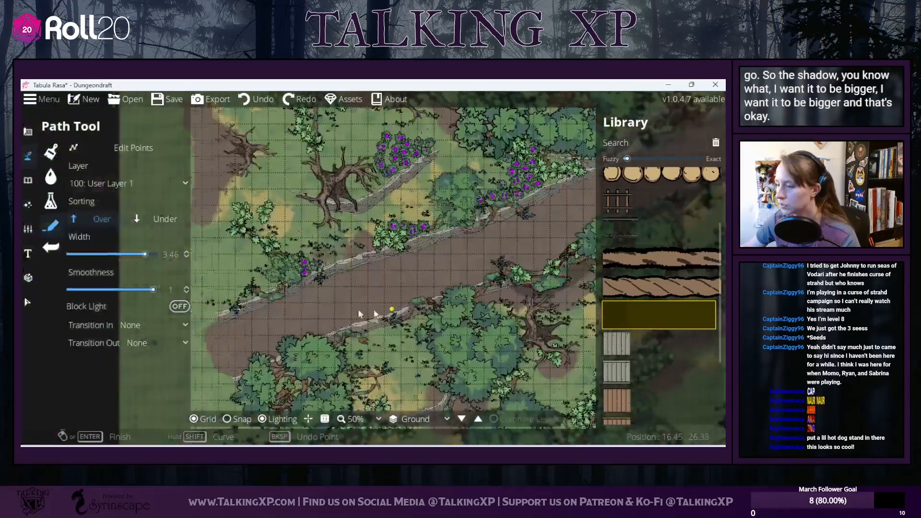
pyautogui.click(199, 334)
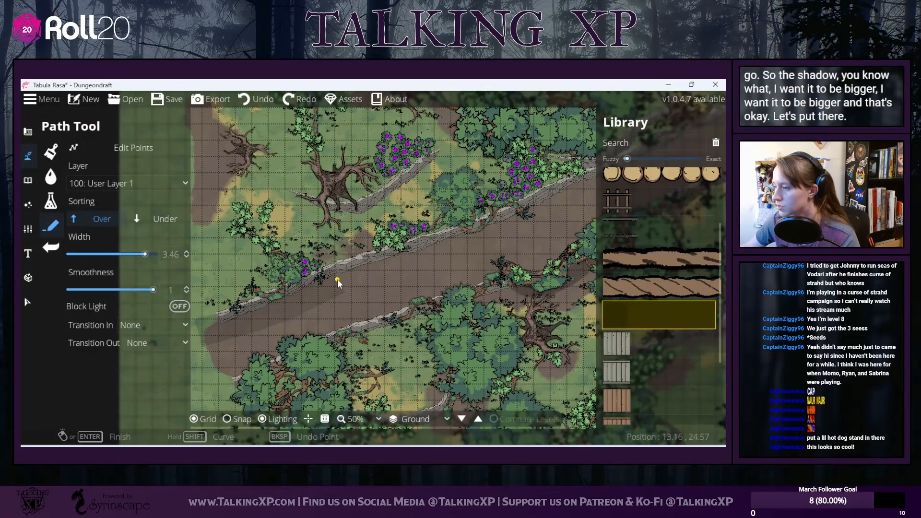
pyautogui.click(396, 263)
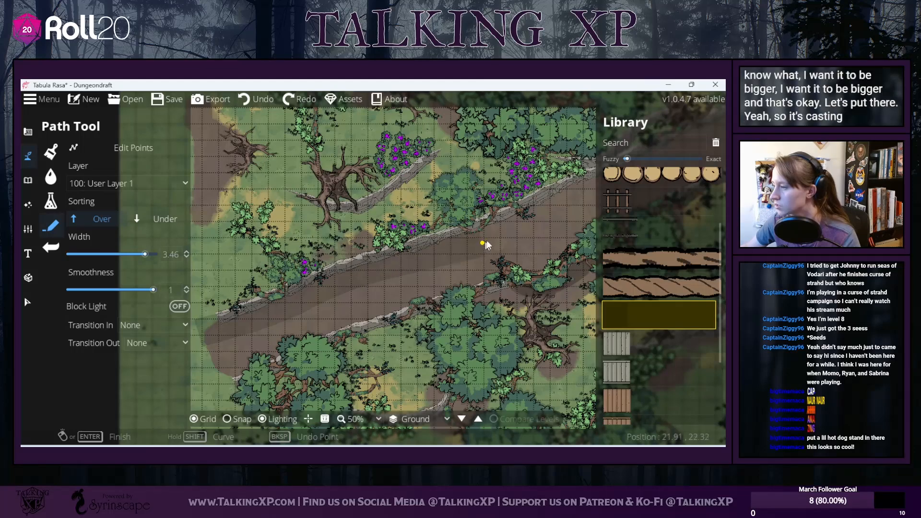
pyautogui.moveTo(578, 200); pyautogui.dragTo(482, 230)
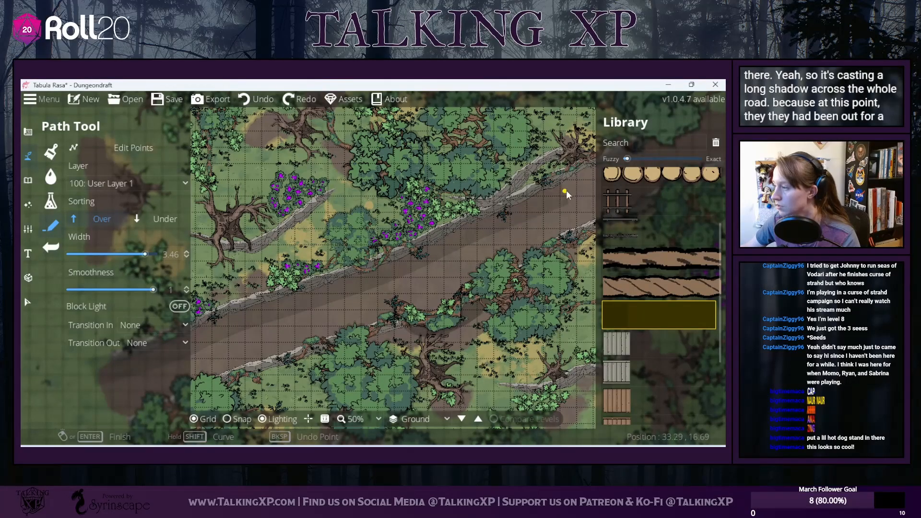
pyautogui.moveTo(589, 189)
pyautogui.click(548, 203)
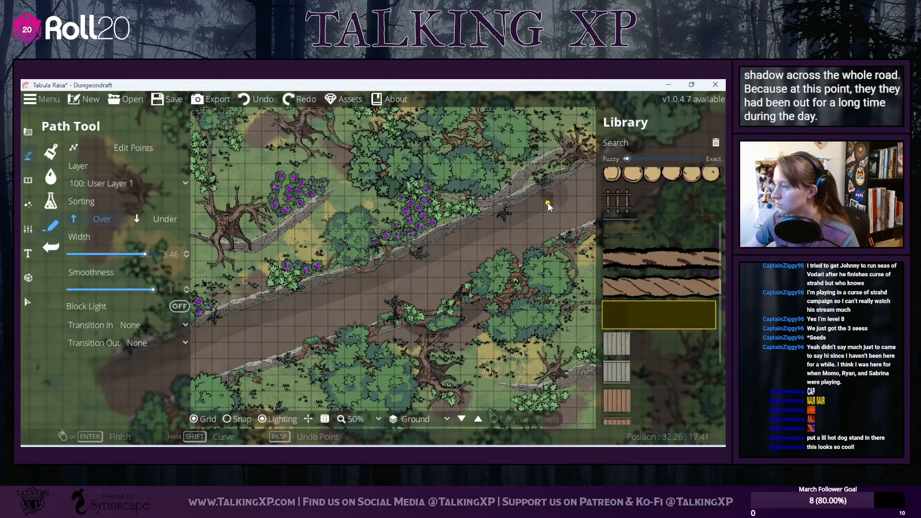
pyautogui.moveTo(549, 204); pyautogui.dragTo(448, 259)
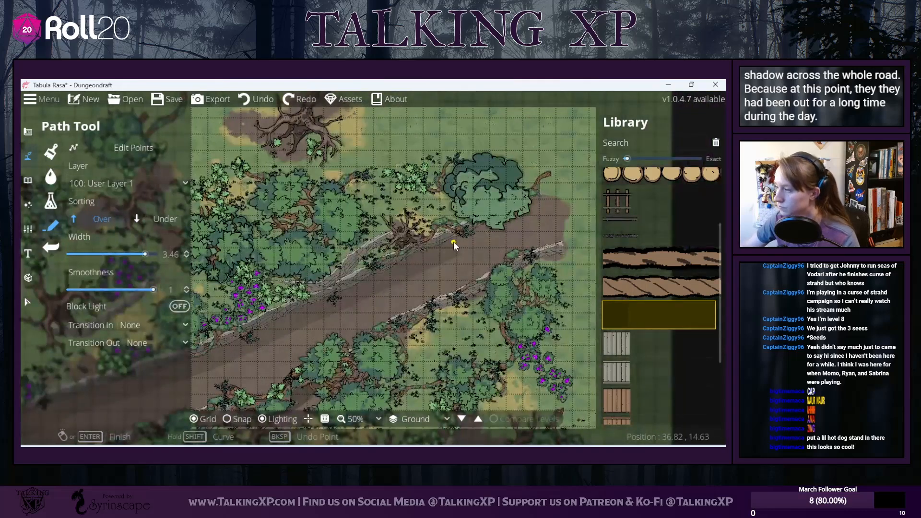
pyautogui.click(500, 221)
pyautogui.click(569, 188)
pyautogui.rightClick(569, 188)
# Step: Set the path width to 2.34 and draw a shadow along the rocky ridge by the stump north of the road
pyautogui.moveTo(363, 326); pyautogui.dragTo(445, 303)
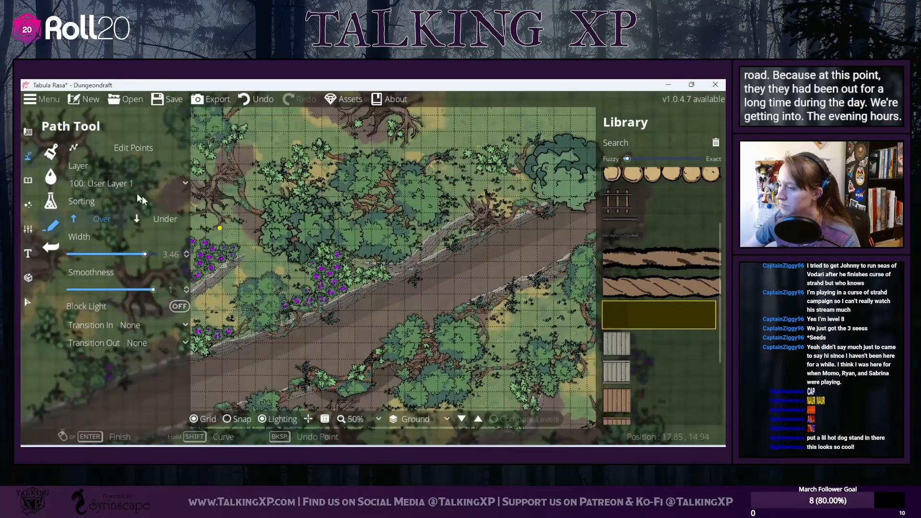
pyautogui.moveTo(148, 258); pyautogui.dragTo(139, 258)
pyautogui.click(374, 264)
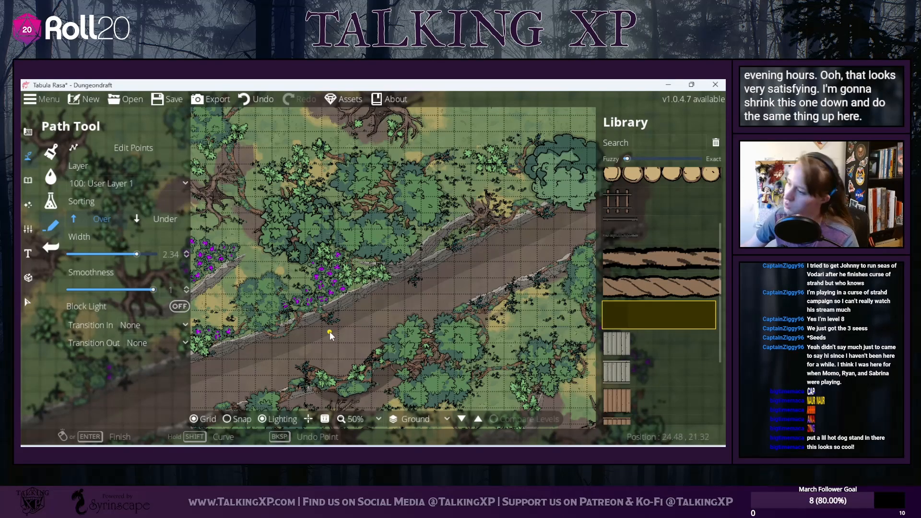
# Step: Set the path width to 4.32 and draw a shadow path along the road's southern edge to its northeastern end
pyautogui.moveTo(321, 334); pyautogui.dragTo(401, 219)
pyautogui.moveTo(298, 321); pyautogui.dragTo(402, 214)
pyautogui.moveTo(137, 254); pyautogui.dragTo(147, 254)
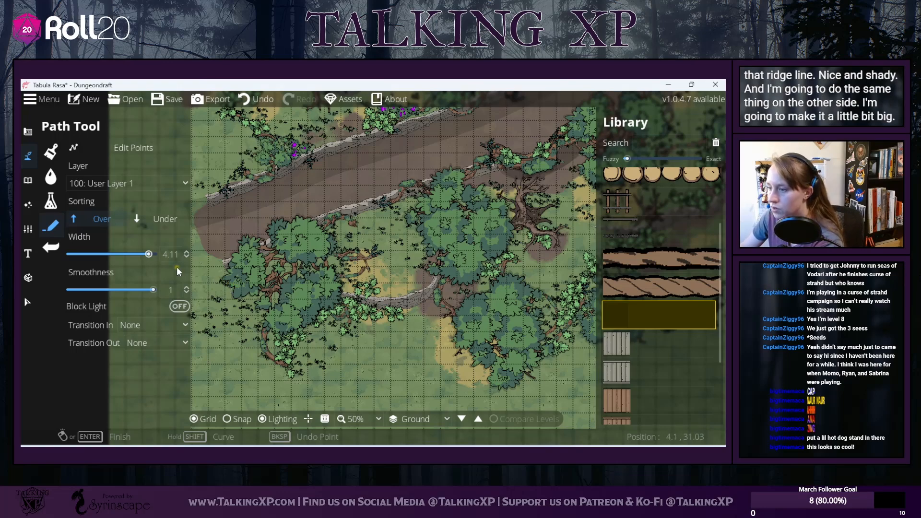
pyautogui.moveTo(149, 256); pyautogui.dragTo(151, 256)
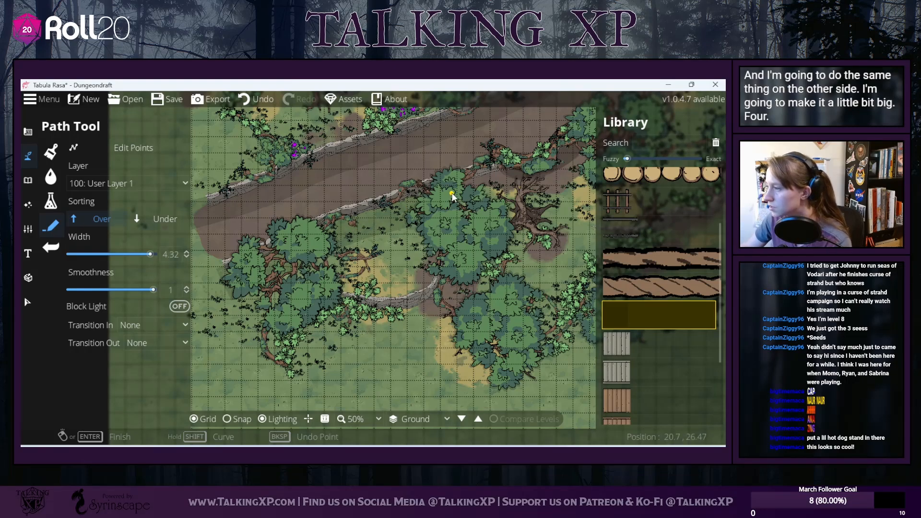
pyautogui.moveTo(537, 177); pyautogui.dragTo(387, 229)
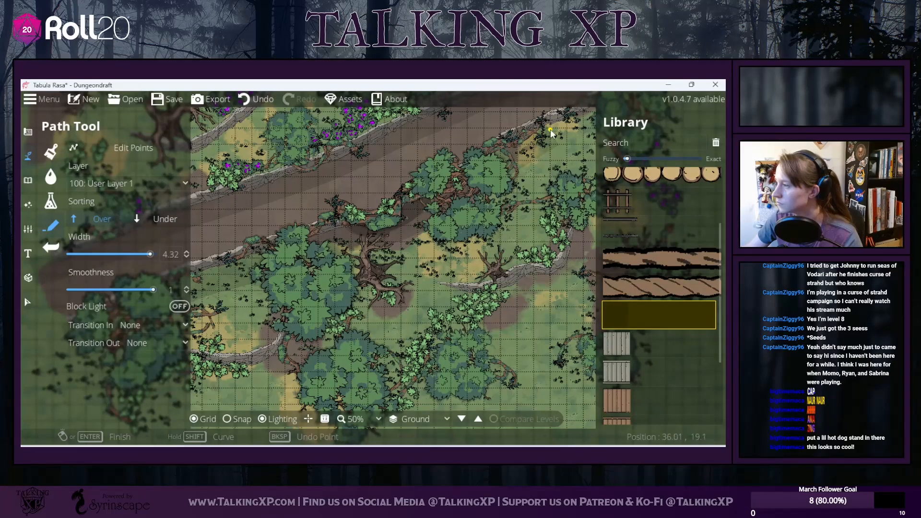
pyautogui.moveTo(550, 134); pyautogui.dragTo(373, 199)
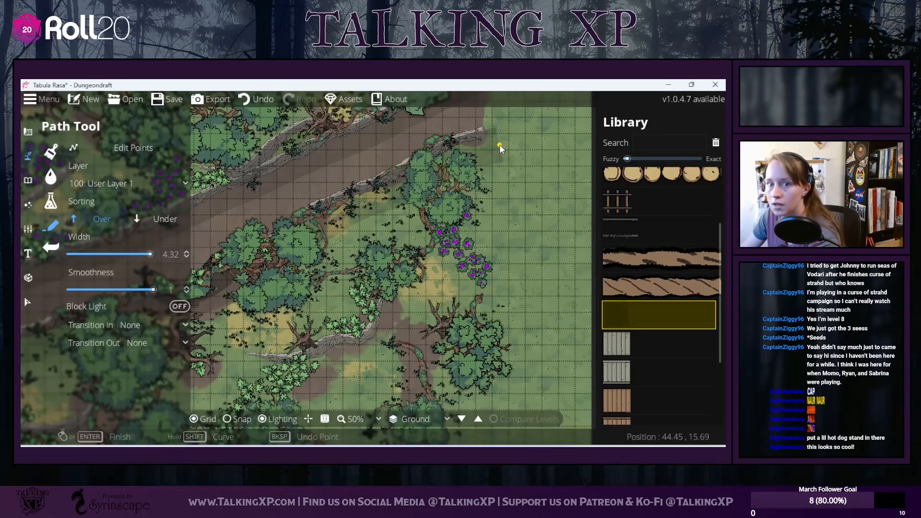
pyautogui.moveTo(409, 281); pyautogui.dragTo(585, 295)
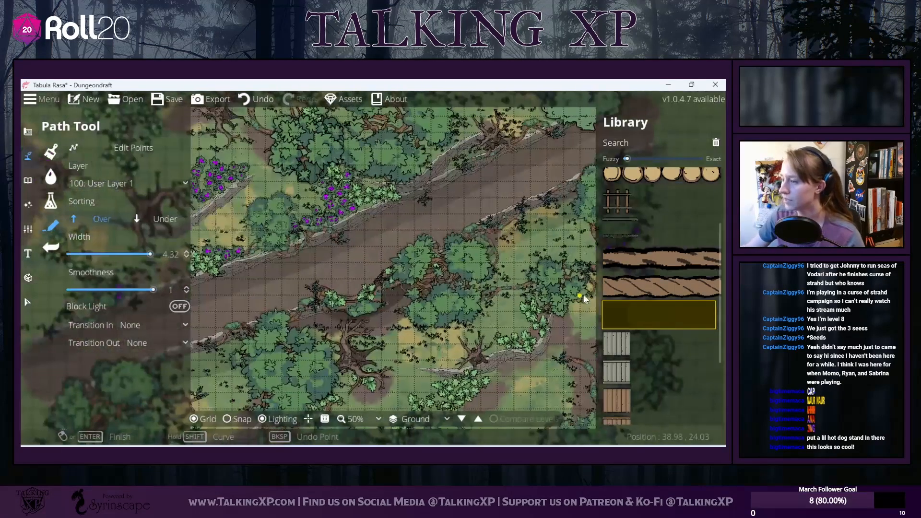
# Step: Darken the environment's ambient light to a faint blue-green, hex 9fc2bb
pyautogui.scroll(1, 273, 302)
pyautogui.scroll(-1, 273, 302)
pyautogui.scroll(-3, 274, 302)
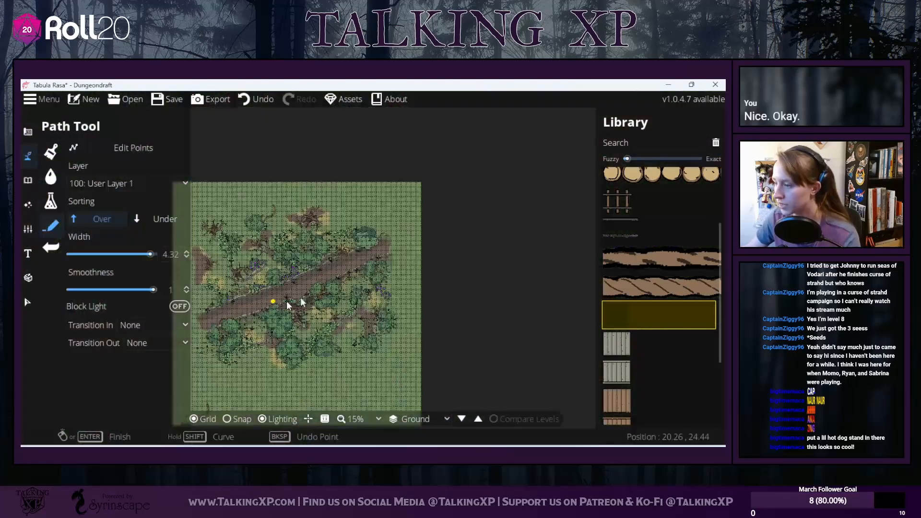
pyautogui.scroll(2, 298, 297)
pyautogui.moveTo(299, 298); pyautogui.dragTo(383, 270)
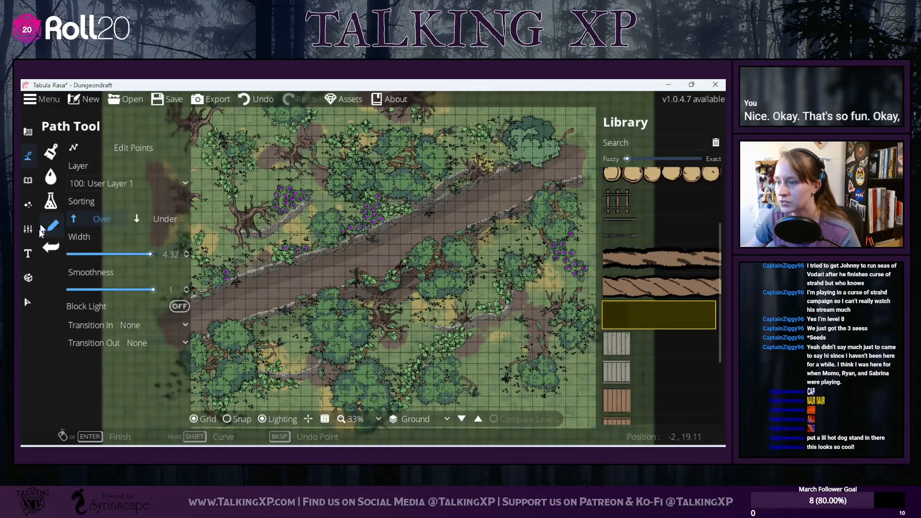
pyautogui.click(27, 210)
pyautogui.click(88, 152)
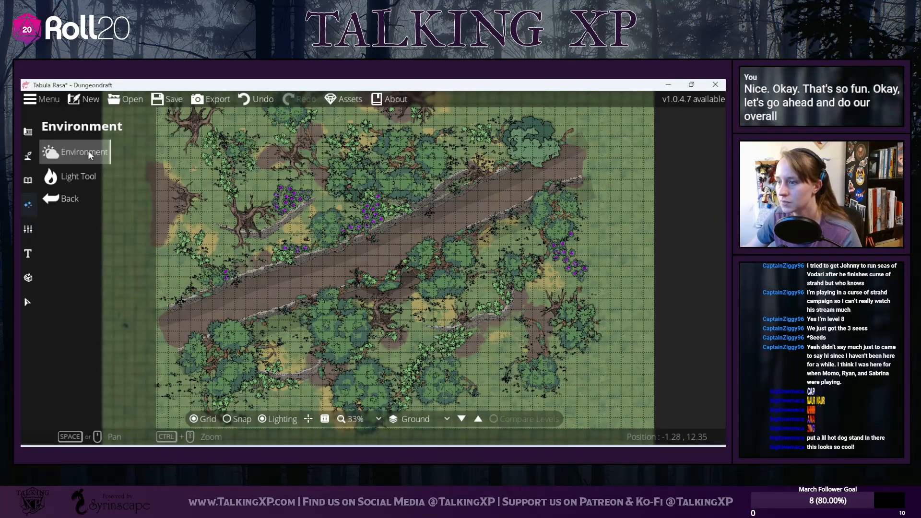
pyautogui.click(125, 168)
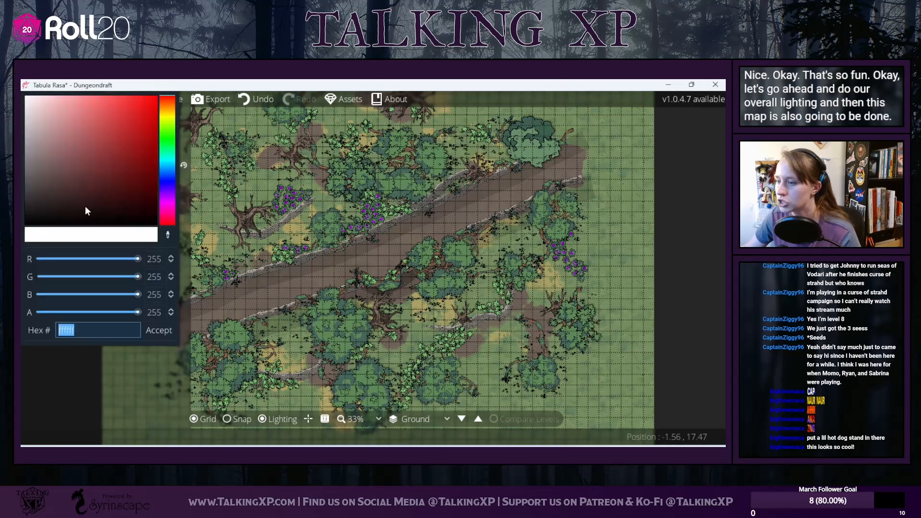
pyautogui.moveTo(30, 191)
pyautogui.mouseDown()
pyautogui.moveTo(25, 146)
pyautogui.moveTo(32, 155)
pyautogui.mouseUp()
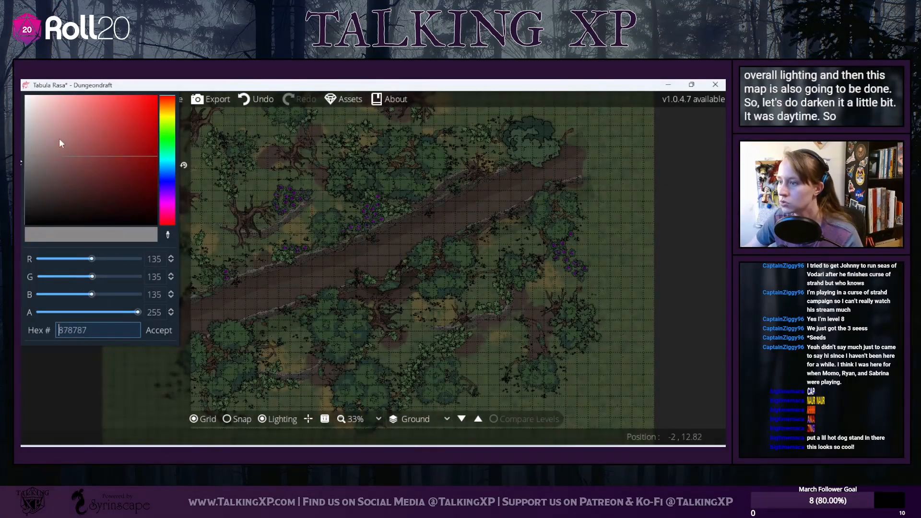
pyautogui.click(166, 111)
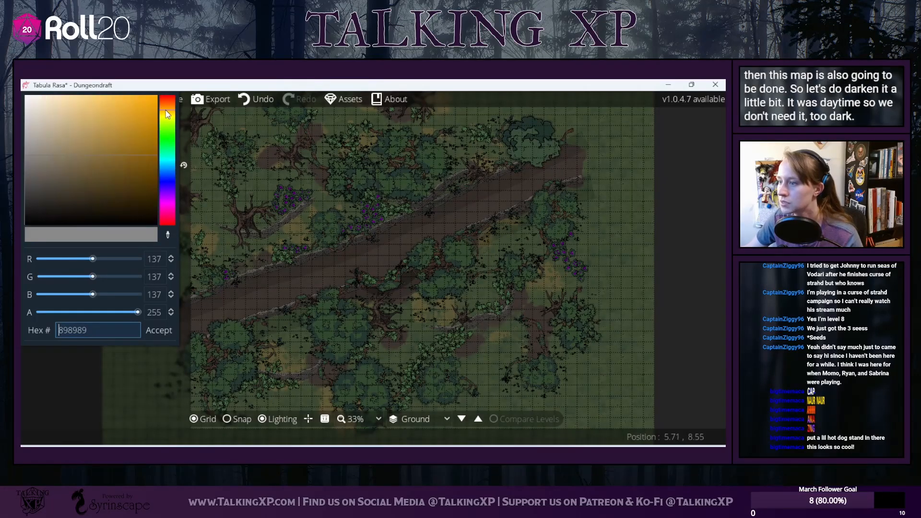
pyautogui.moveTo(56, 143); pyautogui.dragTo(54, 154)
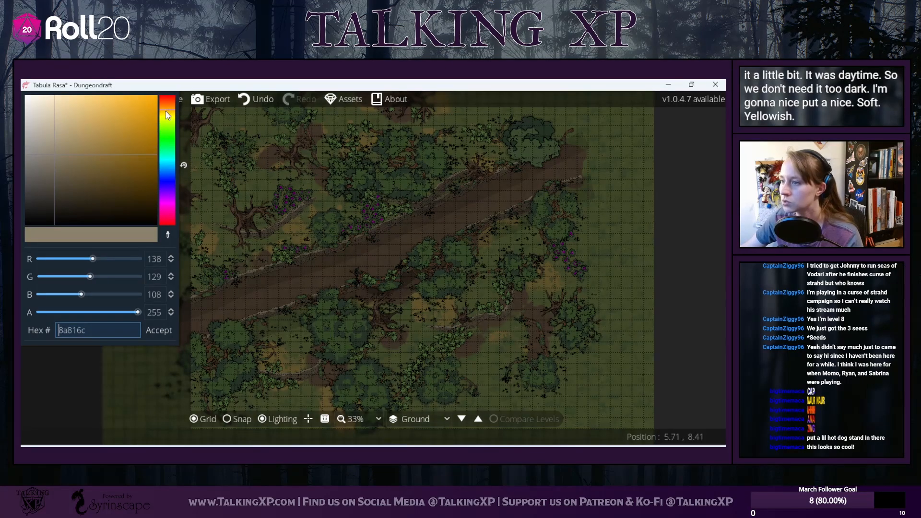
pyautogui.moveTo(168, 121); pyautogui.dragTo(168, 155)
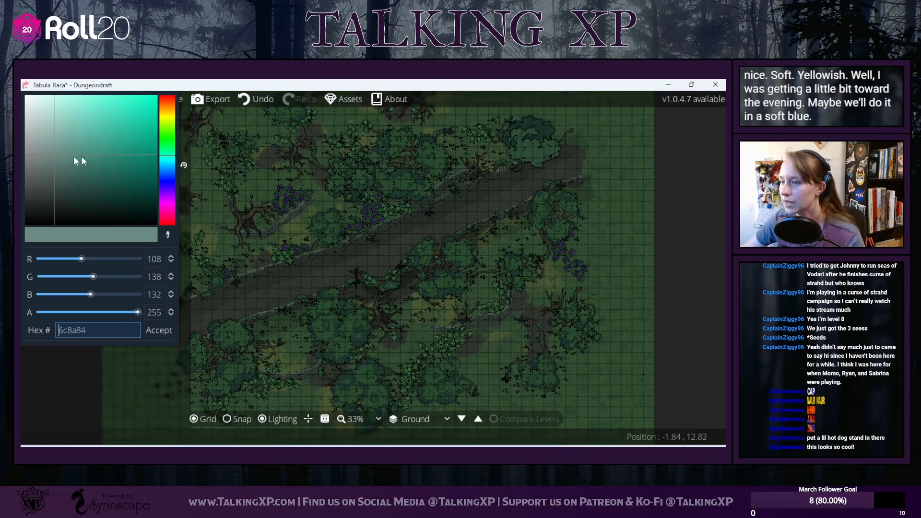
pyautogui.moveTo(54, 155); pyautogui.dragTo(49, 126)
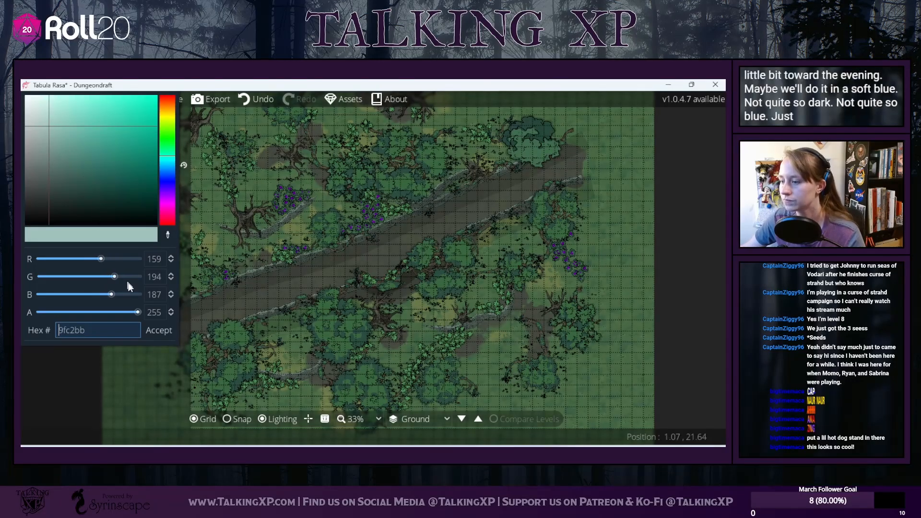
pyautogui.click(155, 330)
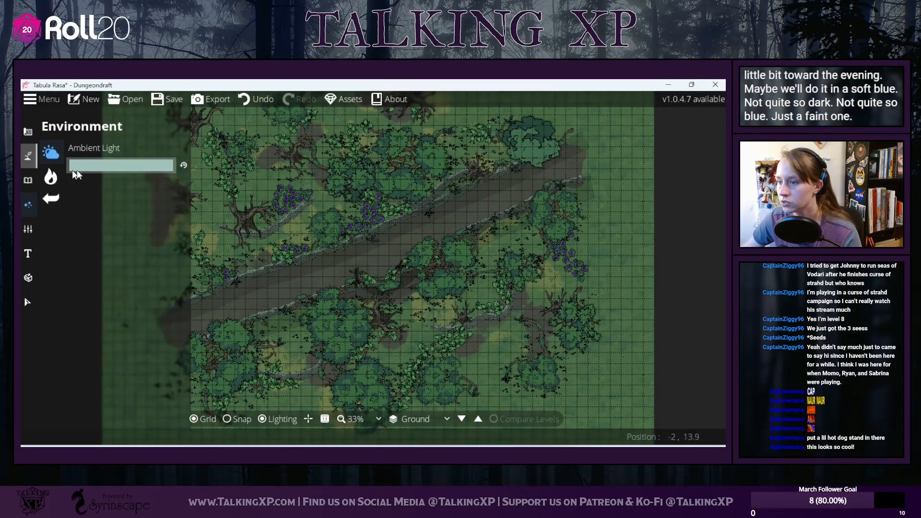
# Step: Start the Light Tool and set the light color to a sunset orange, hex ff9025
pyautogui.click(51, 177)
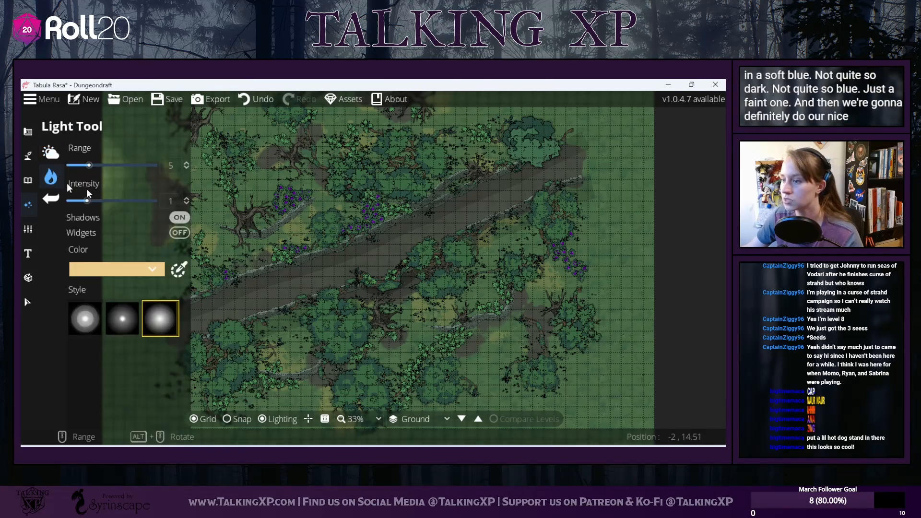
pyautogui.click(183, 273)
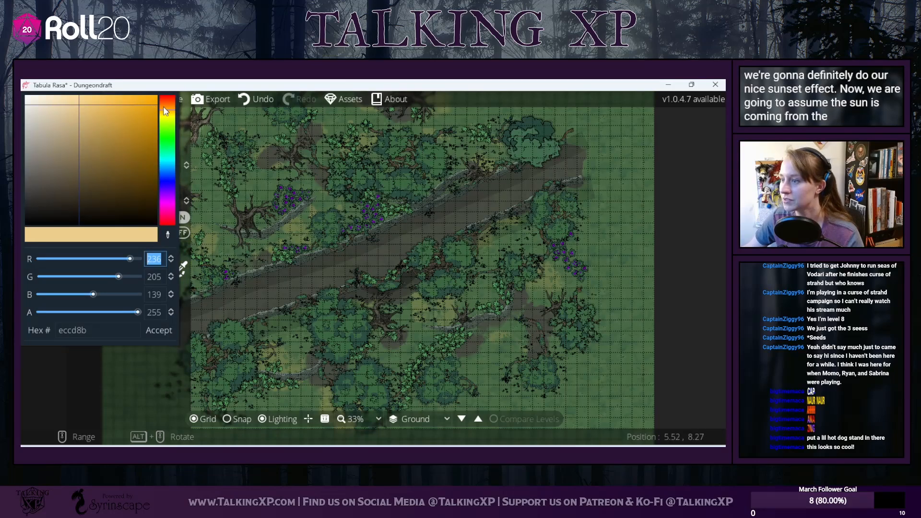
pyautogui.moveTo(142, 107); pyautogui.dragTo(138, 93)
pyautogui.click(163, 331)
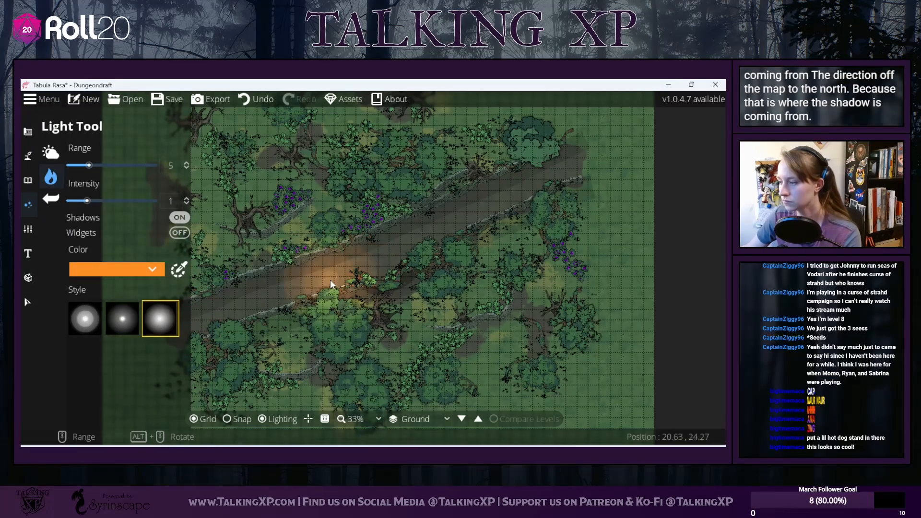
# Step: Place orange lights with range 20, intensity 1.6 and the broadest soft style at the map's northwest corner and beyond its northern edge
pyautogui.scroll(-4, 330, 281)
pyautogui.moveTo(89, 165); pyautogui.dragTo(161, 164)
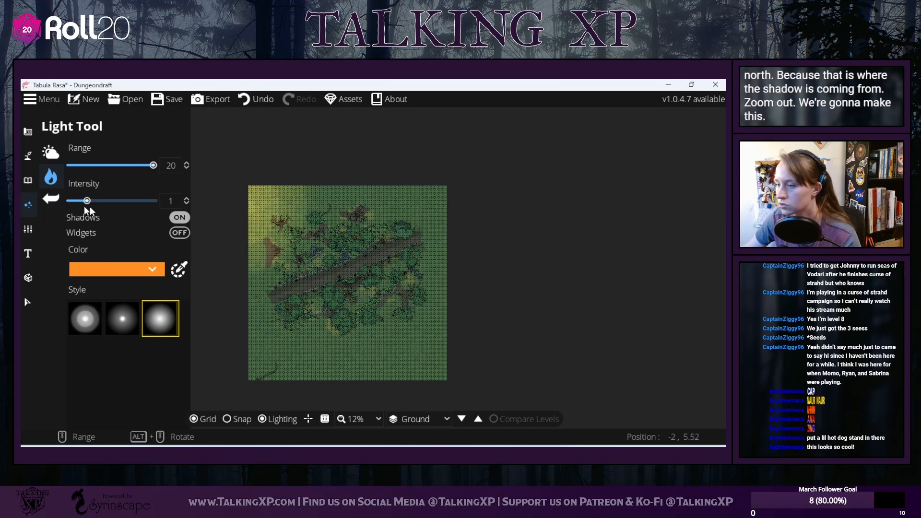
pyautogui.moveTo(85, 202); pyautogui.dragTo(140, 202)
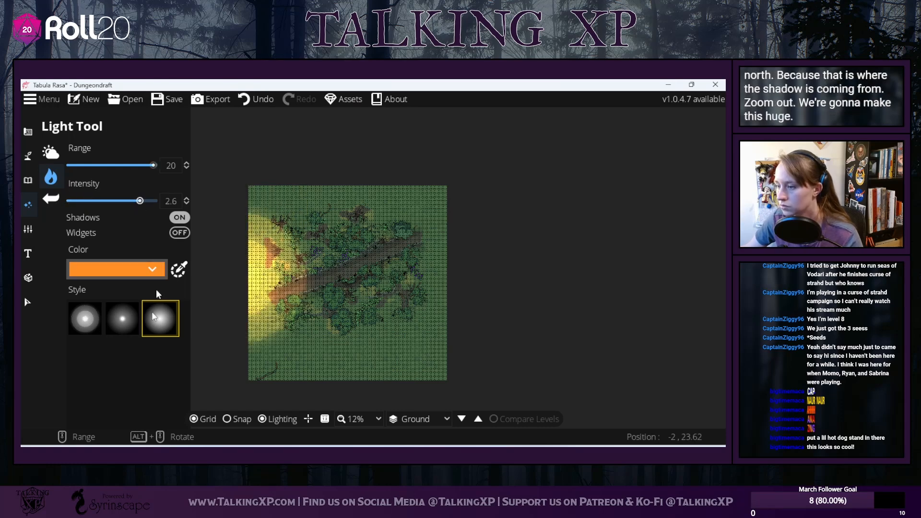
pyautogui.click(124, 320)
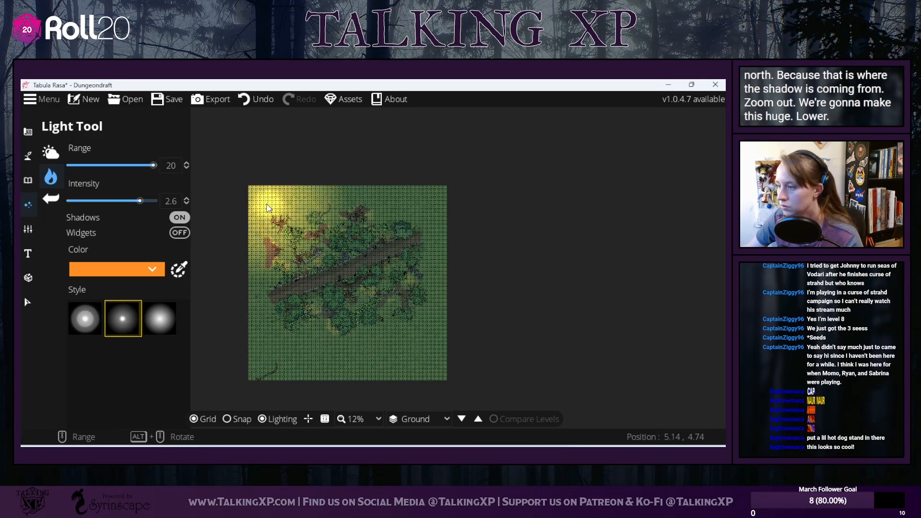
pyautogui.moveTo(129, 201); pyautogui.dragTo(107, 201)
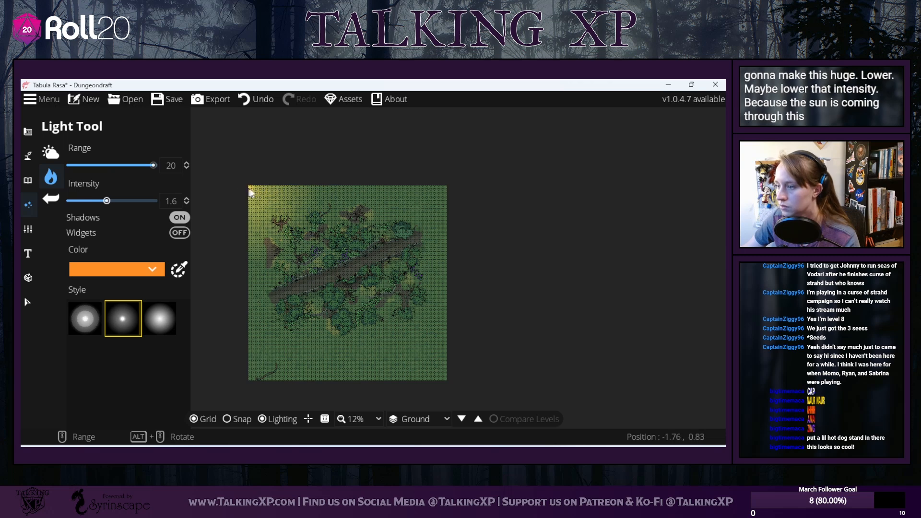
pyautogui.click(174, 312)
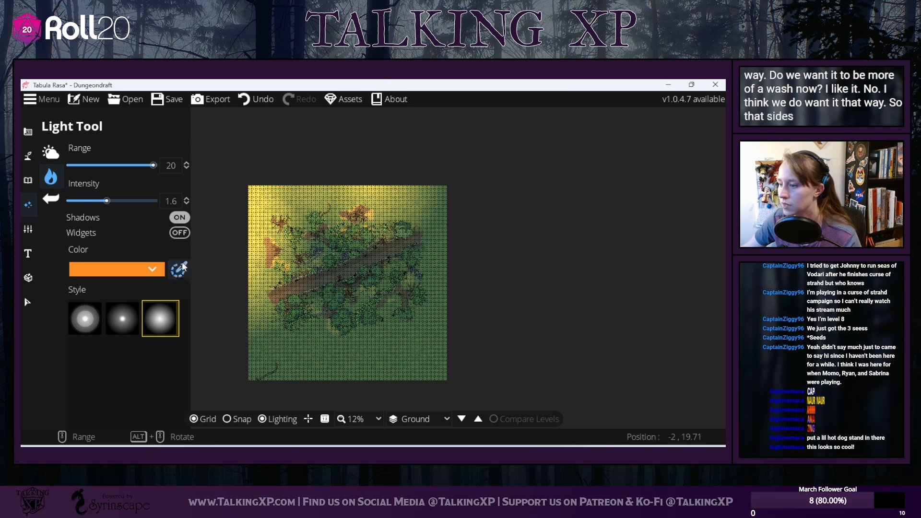
# Step: Change the light color to blue 5c94ff, lower the intensity to 0.7 and place lights near the map's southern edge and southeast corner
pyautogui.click(167, 272)
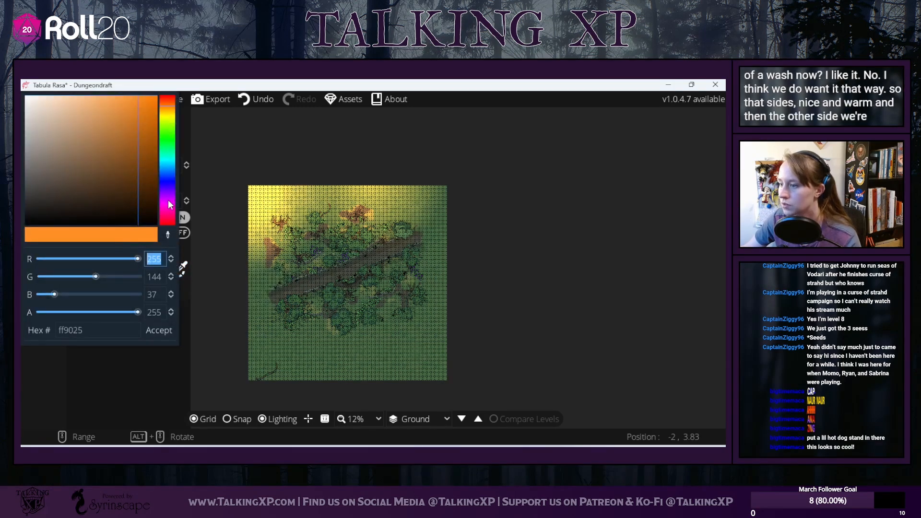
pyautogui.click(164, 173)
pyautogui.click(110, 95)
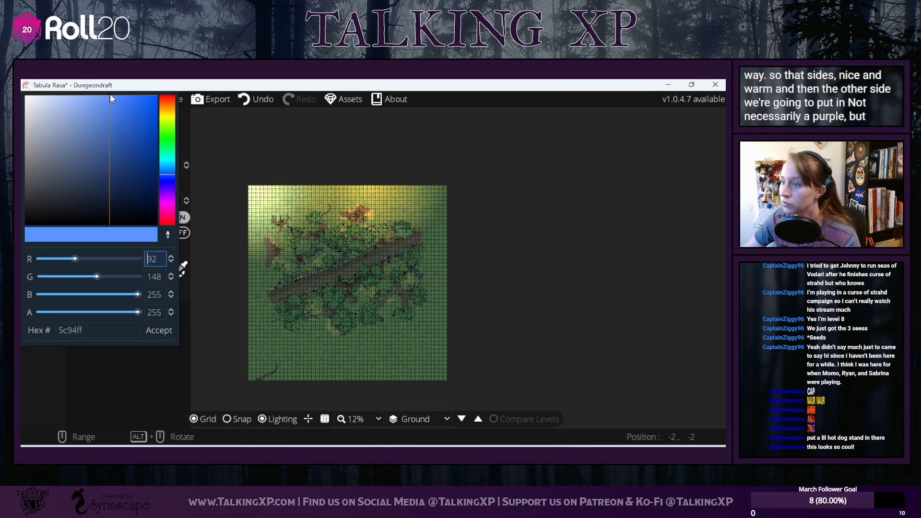
pyautogui.click(165, 331)
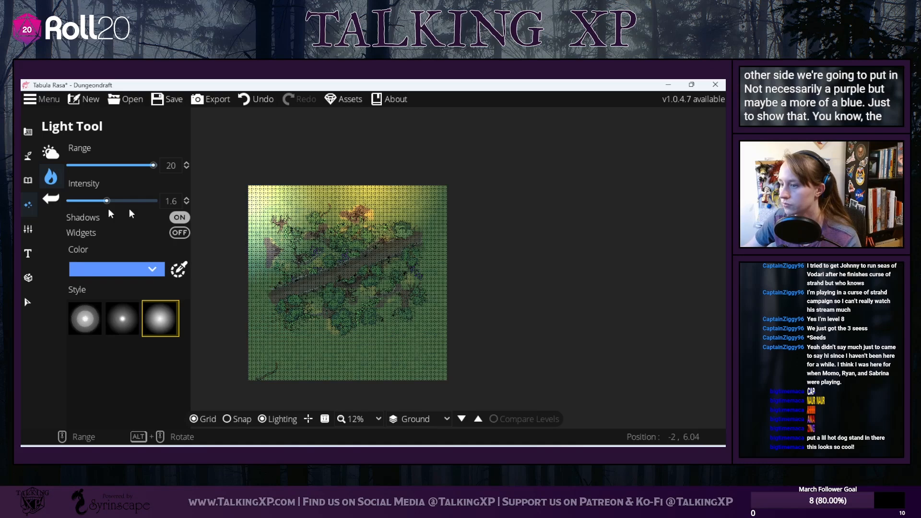
pyautogui.moveTo(106, 202); pyautogui.dragTo(78, 200)
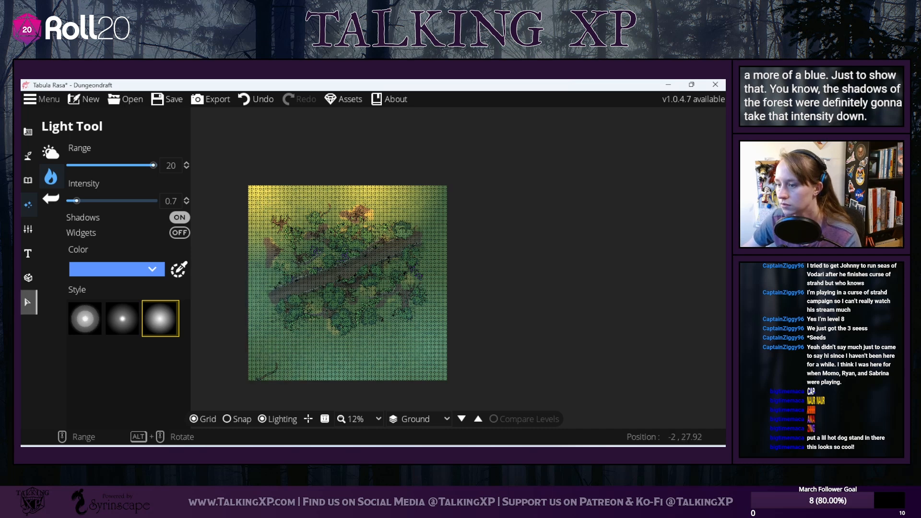
# Step: Switch to the Select tool and filter the selection to lights only, keeping all layers selectable
pyautogui.click(28, 302)
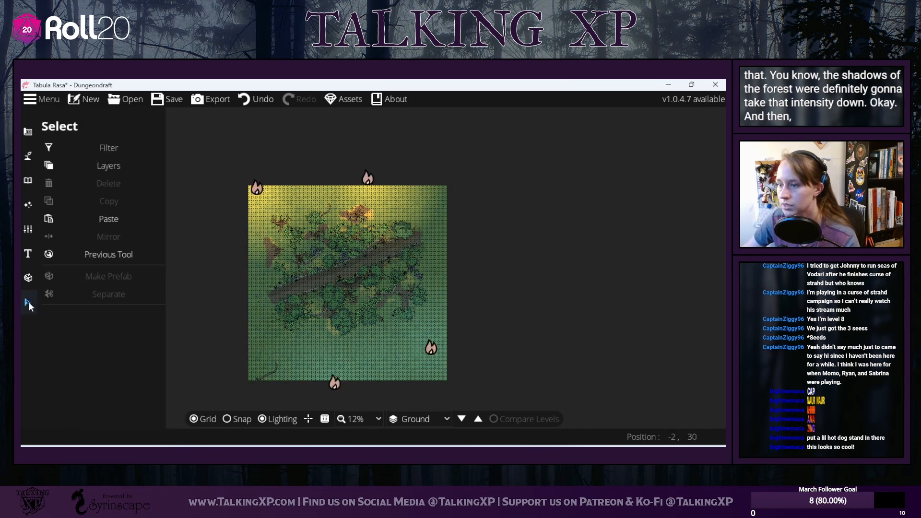
pyautogui.click(98, 148)
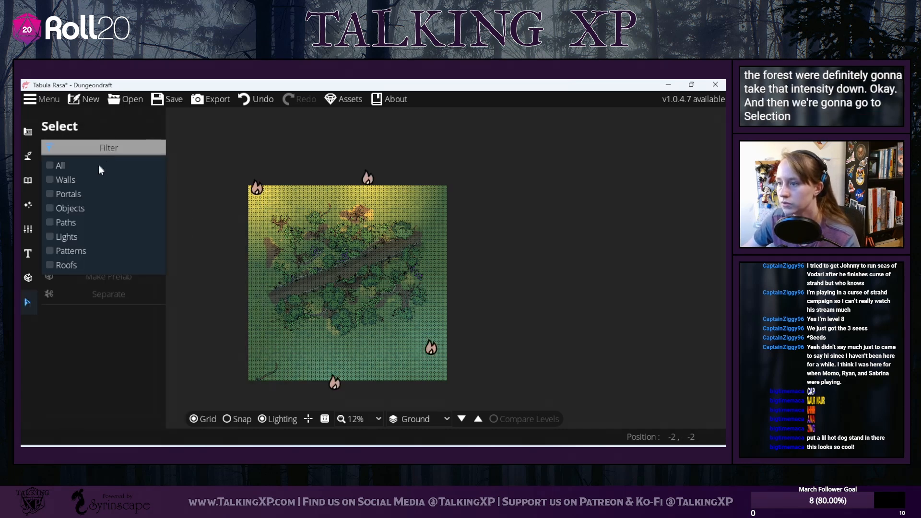
pyautogui.click(74, 240)
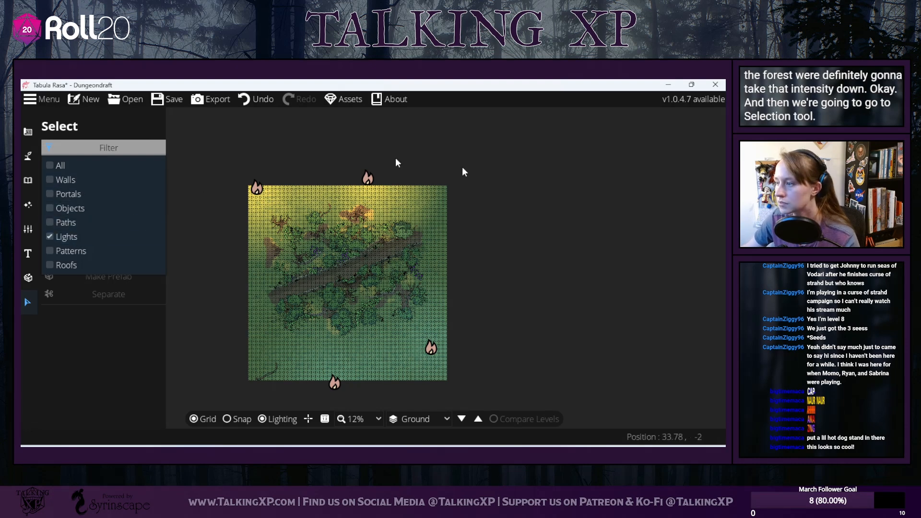
pyautogui.click(491, 180)
pyautogui.scroll(1, 353, 292)
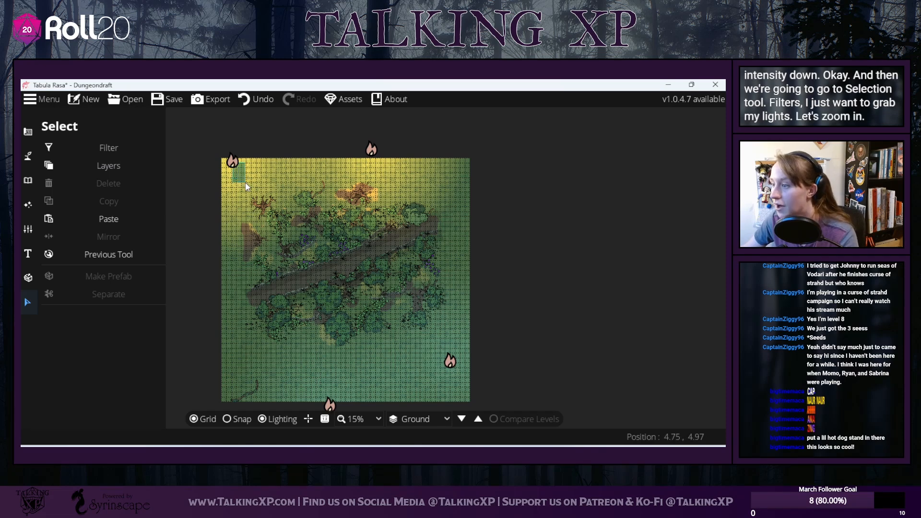
pyautogui.click(117, 163)
pyautogui.click(55, 189)
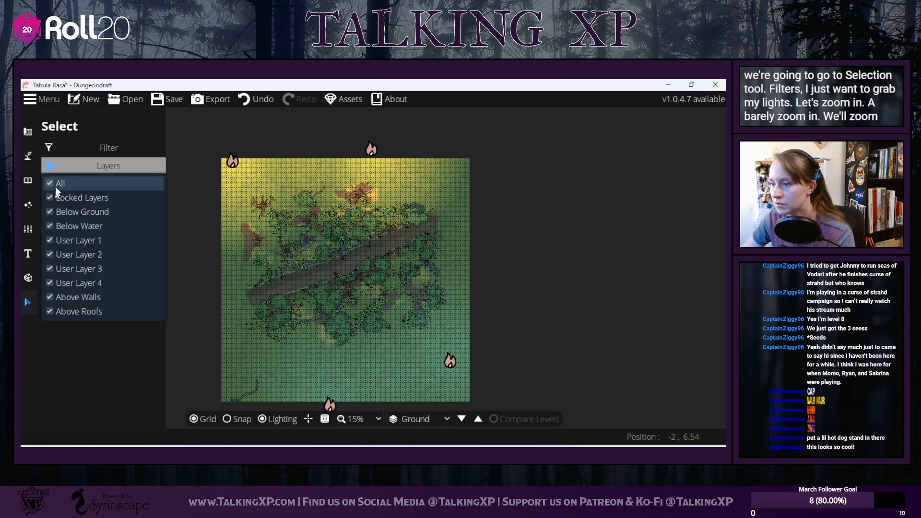
pyautogui.click(96, 154)
pyautogui.click(97, 153)
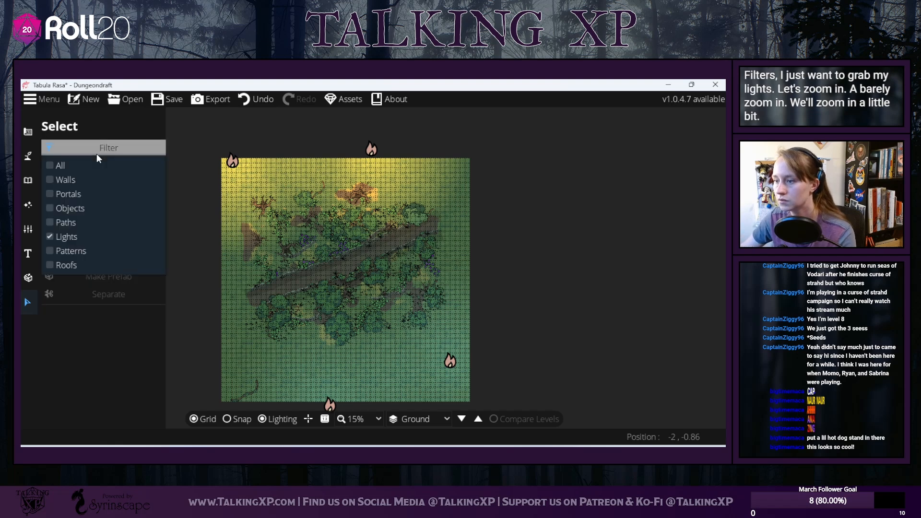
pyautogui.click(180, 136)
# Step: Move the northwest corner light slightly south and the light beyond the northern edge slightly west
pyautogui.moveTo(233, 164); pyautogui.dragTo(233, 182)
pyautogui.click(356, 157)
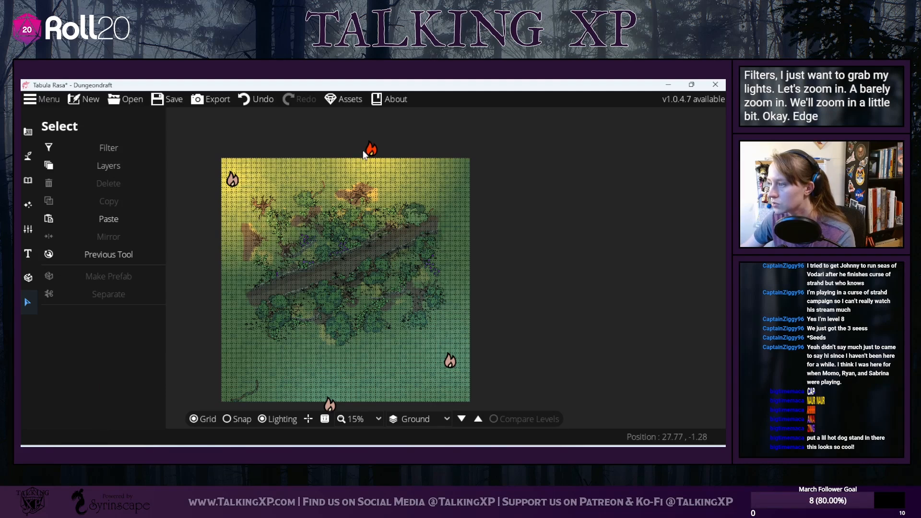
pyautogui.moveTo(367, 152); pyautogui.dragTo(352, 149)
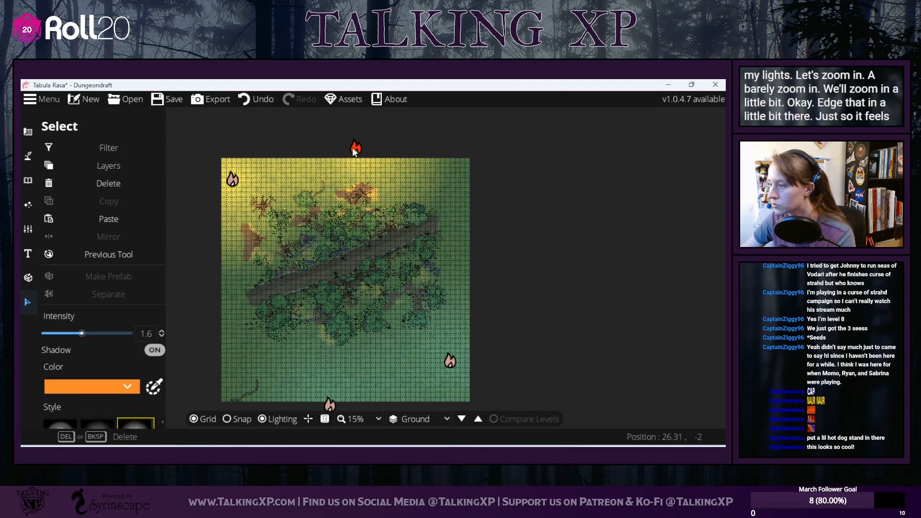
# Step: Move the southern edge light slightly north onto the map and the southeast light slightly north, leaving no light selected
pyautogui.click(350, 304)
pyautogui.moveTo(330, 405); pyautogui.dragTo(335, 390)
pyautogui.click(440, 376)
pyautogui.moveTo(453, 367); pyautogui.dragTo(455, 357)
pyautogui.click(303, 279)
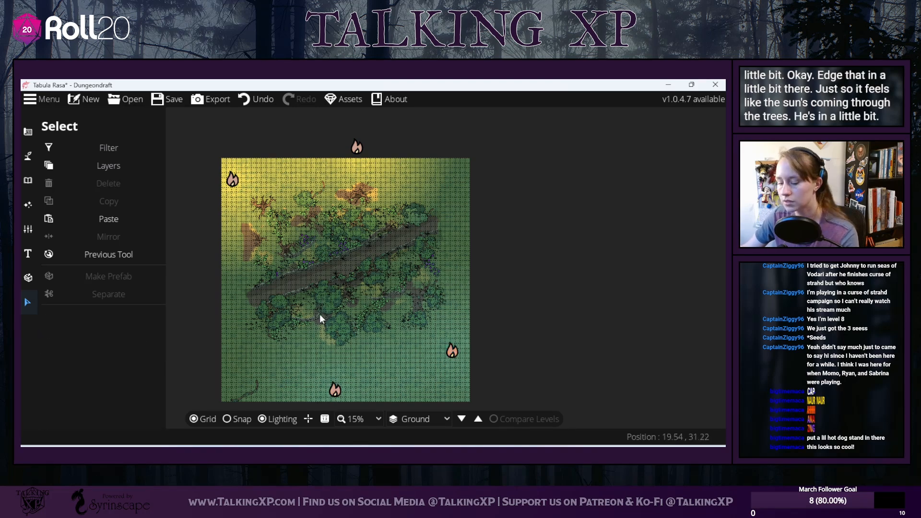
# Step: Switch to the Path tool and choose the faint drag-mark path texture for cart tracks
pyautogui.scroll(4, 319, 314)
pyautogui.moveTo(334, 275); pyautogui.dragTo(369, 303)
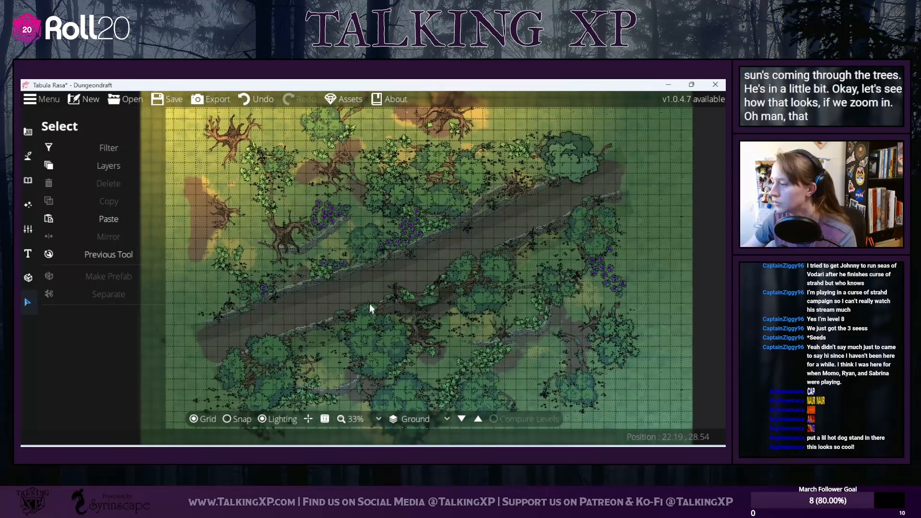
pyautogui.scroll(2, 369, 303)
pyautogui.scroll(-2, 370, 303)
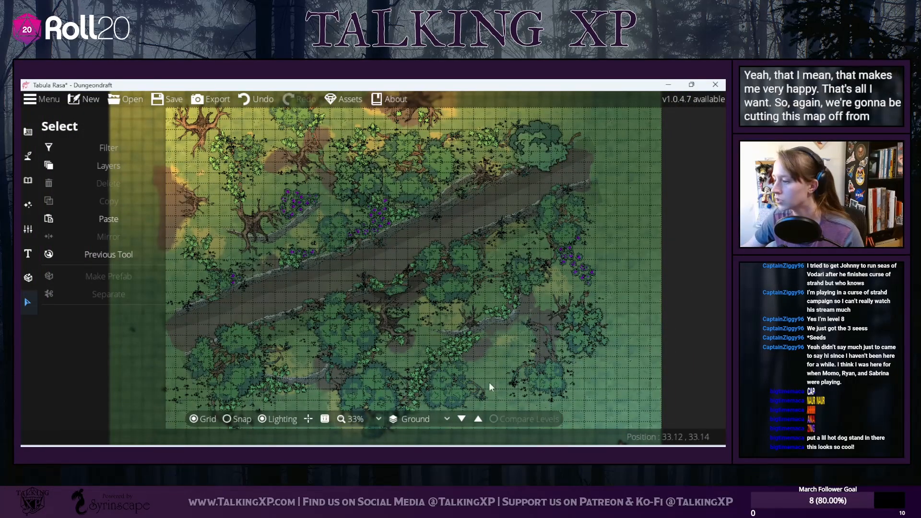
pyautogui.moveTo(494, 221); pyautogui.dragTo(503, 229)
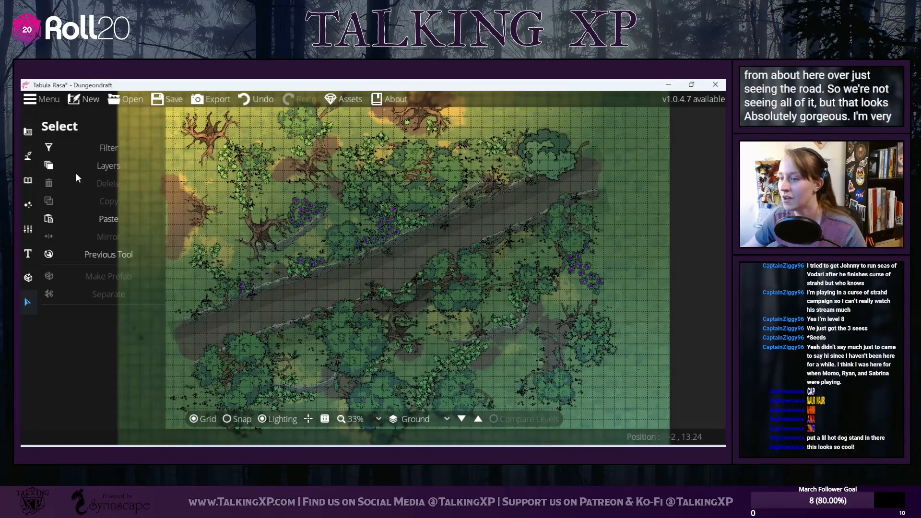
pyautogui.click(28, 182)
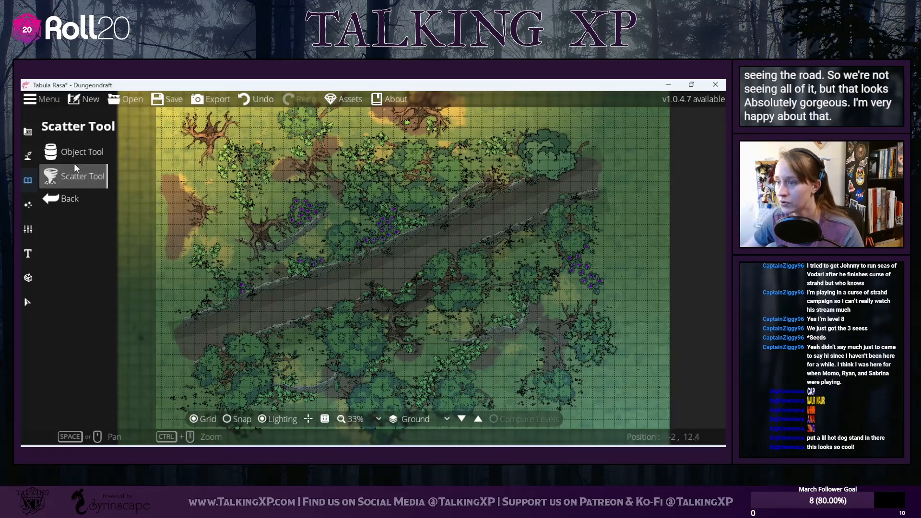
pyautogui.click(76, 152)
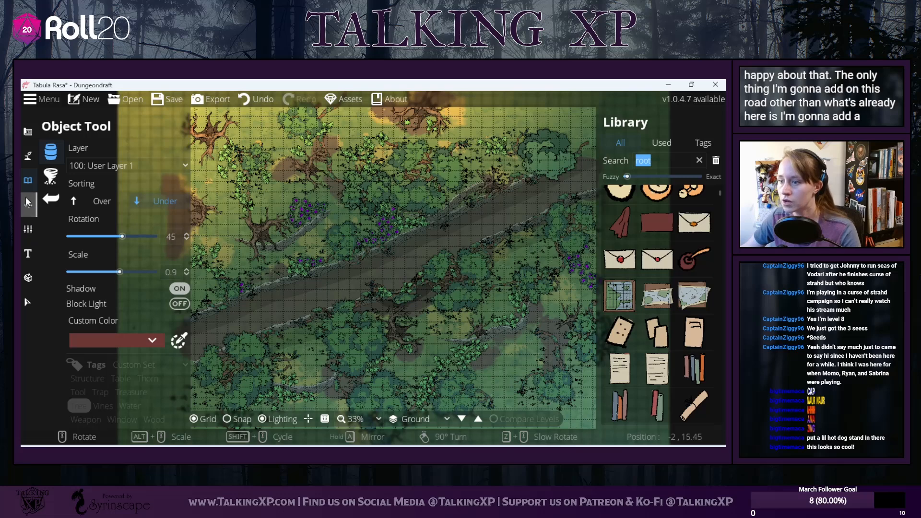
pyautogui.click(30, 156)
pyautogui.click(86, 234)
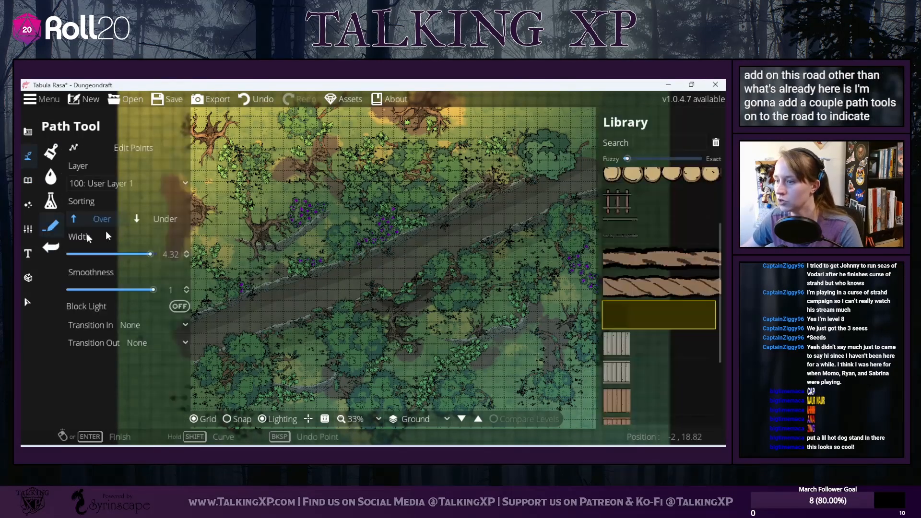
pyautogui.scroll(-3, 690, 351)
pyautogui.click(687, 353)
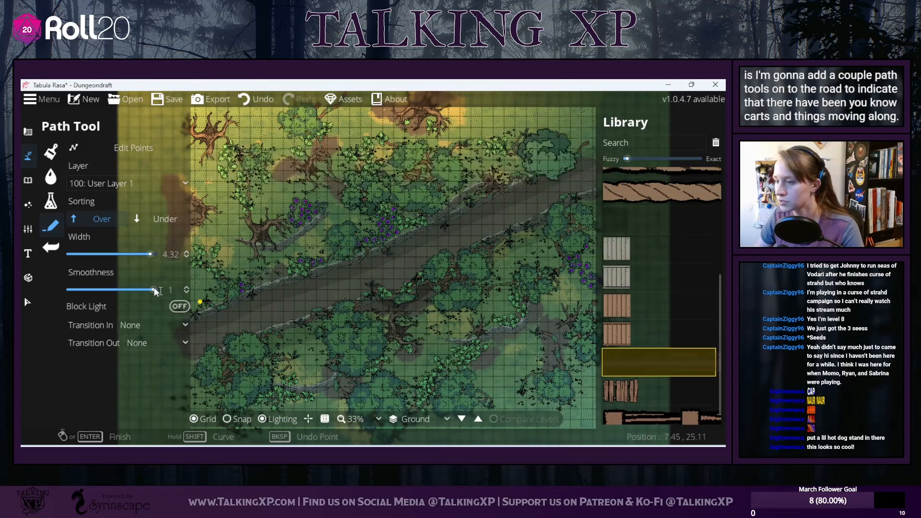
# Step: Set the path width to 1.5 and draw the first cart track along the length of the forest road
pyautogui.click(179, 255)
pyautogui.doubleClick(172, 254)
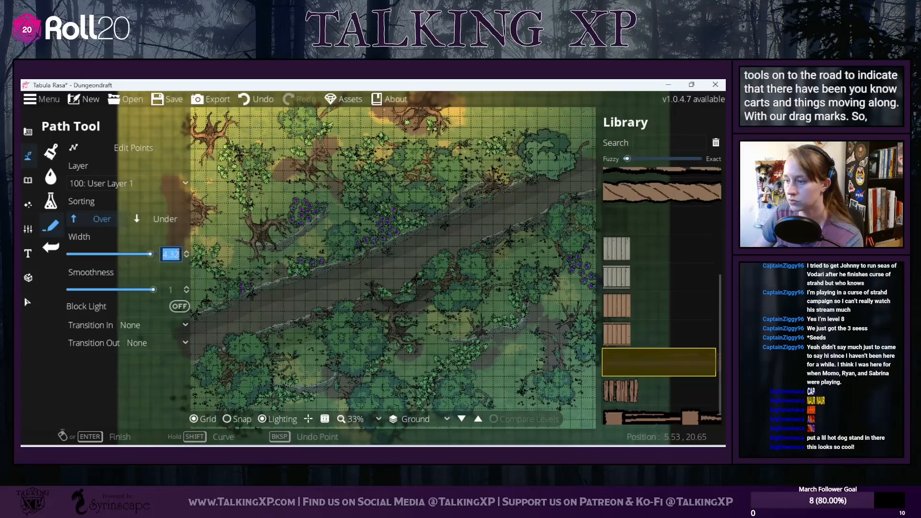
pyautogui.click(179, 254)
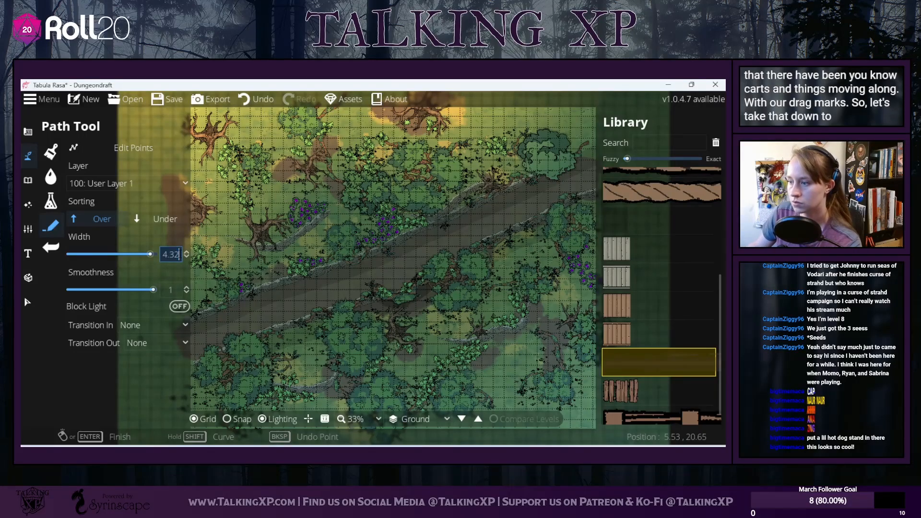
pyautogui.moveTo(175, 255); pyautogui.dragTo(146, 261)
pyautogui.write('1.5')
pyautogui.press('Return')
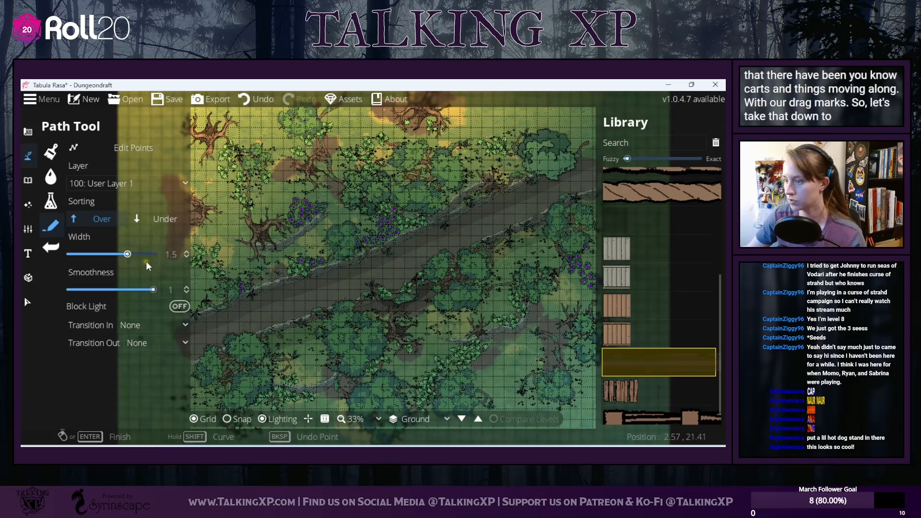
pyautogui.moveTo(521, 214); pyautogui.dragTo(503, 231)
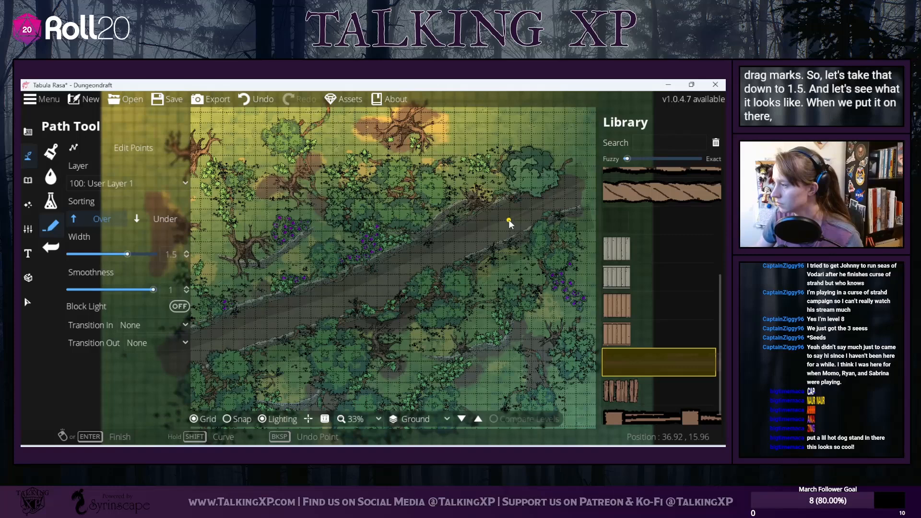
pyautogui.moveTo(367, 287); pyautogui.dragTo(432, 258)
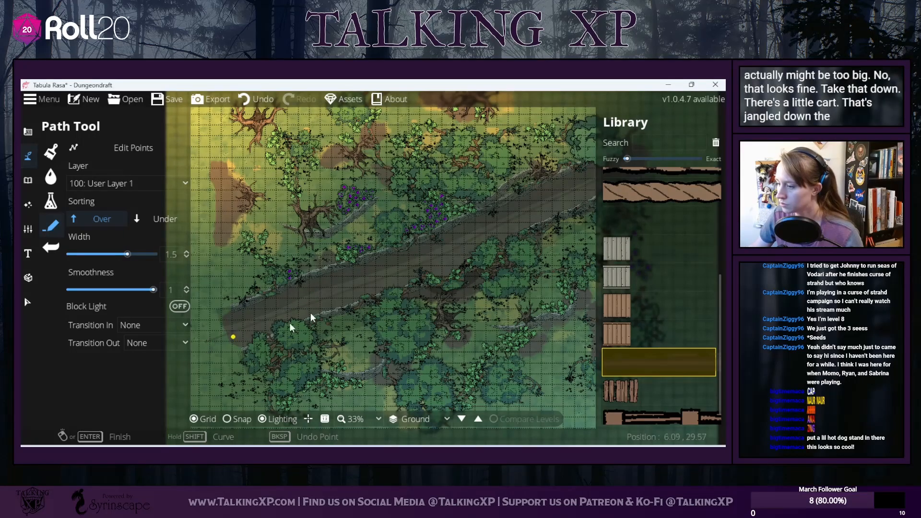
# Step: Turn on grid snapping and draw a second cart track along the road, parallel to the first
pyautogui.moveTo(554, 246); pyautogui.dragTo(510, 276)
pyautogui.moveTo(575, 241); pyautogui.dragTo(547, 269)
pyautogui.click(227, 419)
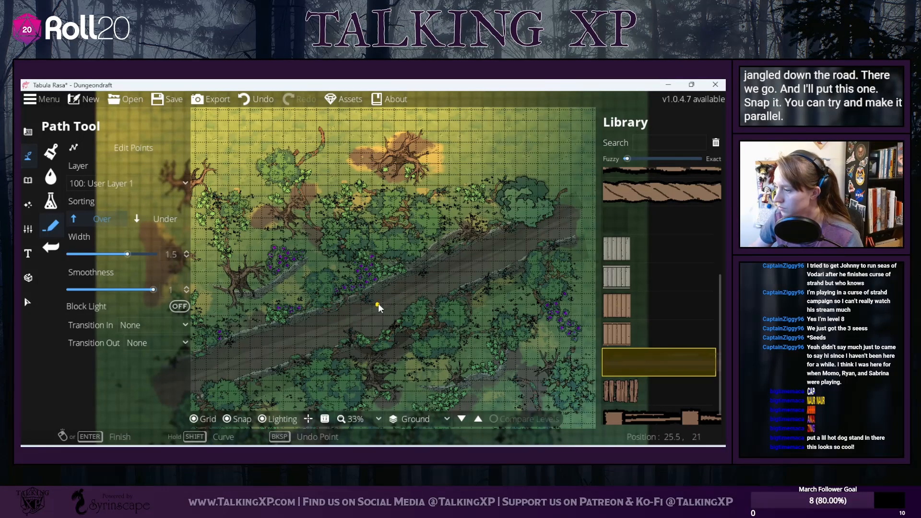
pyautogui.moveTo(283, 344); pyautogui.dragTo(369, 316)
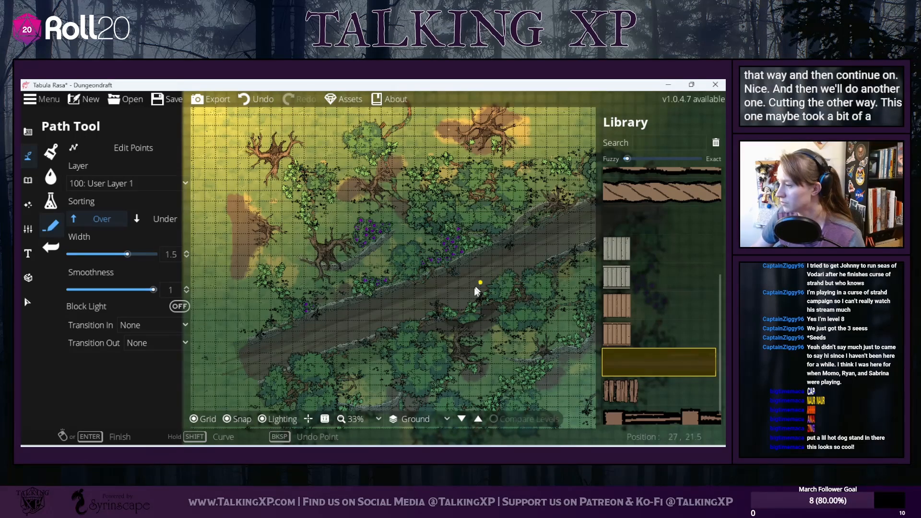
# Step: Draw further cart tracks along the road that swerve and cross the existing ones to suggest heavy traffic
pyautogui.moveTo(557, 246); pyautogui.dragTo(439, 276)
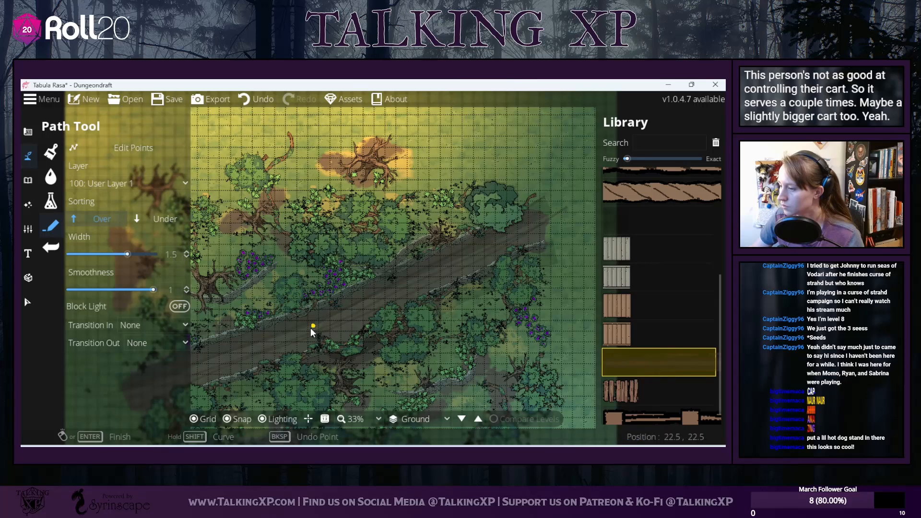
pyautogui.moveTo(286, 336); pyautogui.dragTo(429, 277)
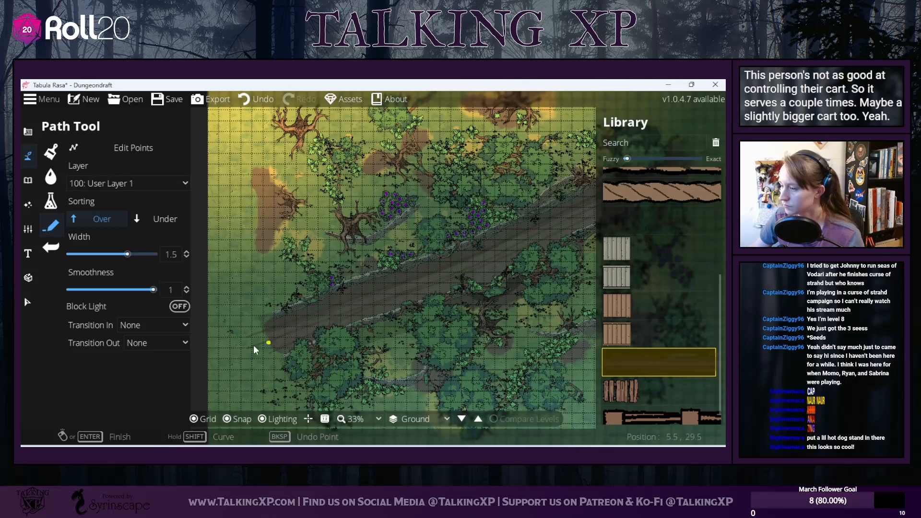
pyautogui.moveTo(439, 321); pyautogui.dragTo(283, 330)
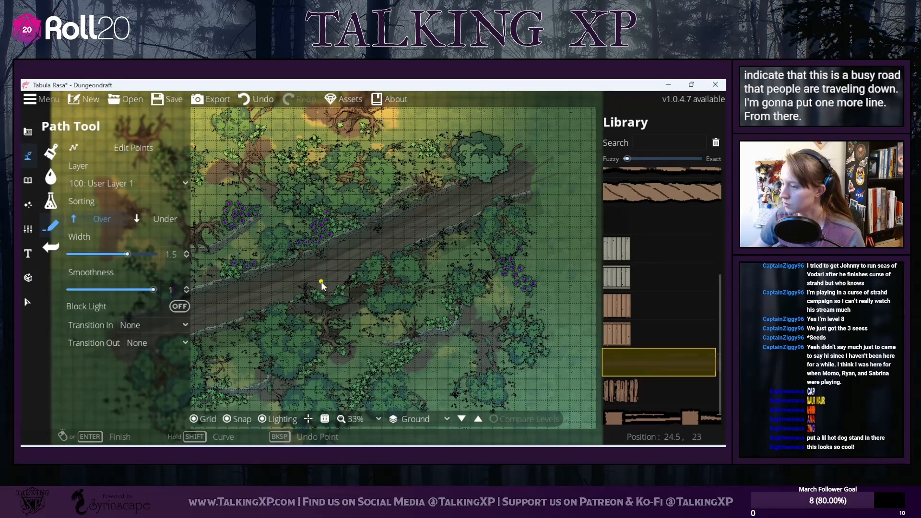
pyautogui.moveTo(247, 298); pyautogui.dragTo(365, 255)
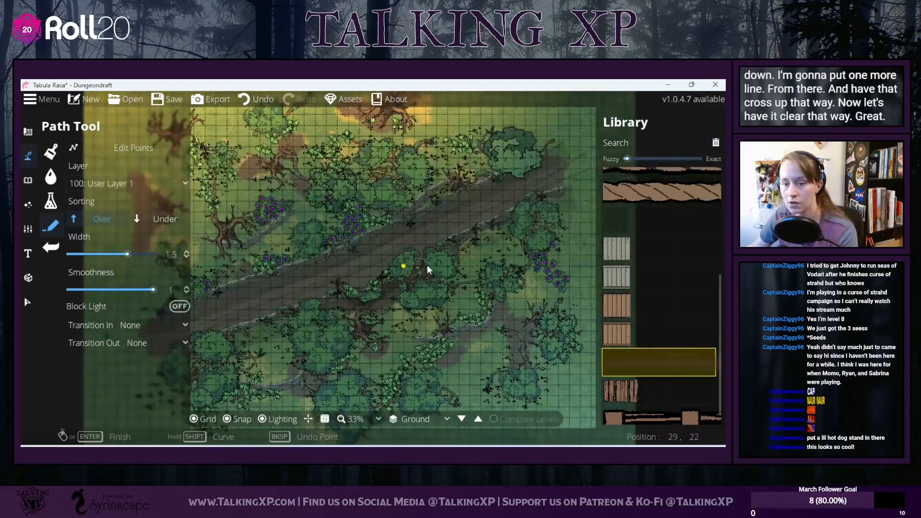
# Step: Switch to the Select tool and examine the cart tracks, roadside plants and overall lighting at several zoom levels
pyautogui.scroll(1, 430, 248)
pyautogui.scroll(-1, 430, 249)
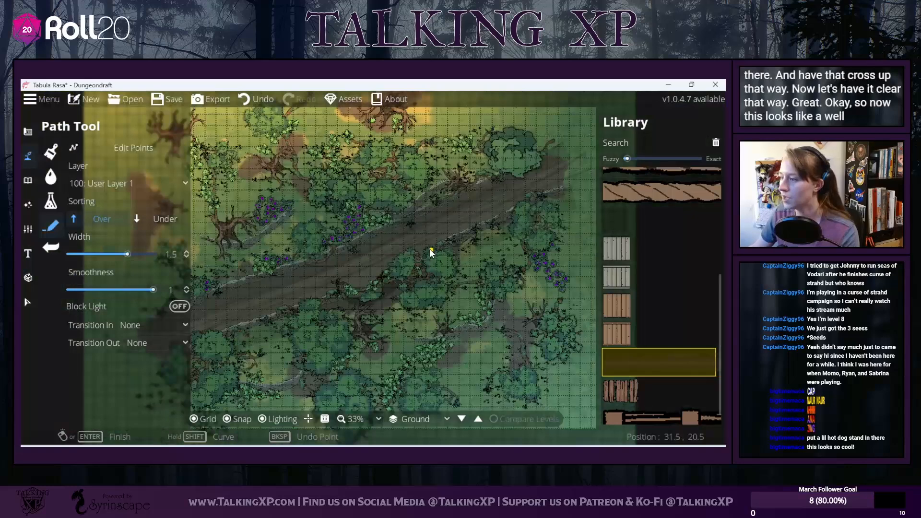
pyautogui.scroll(1, 384, 270)
pyautogui.moveTo(385, 269); pyautogui.dragTo(458, 270)
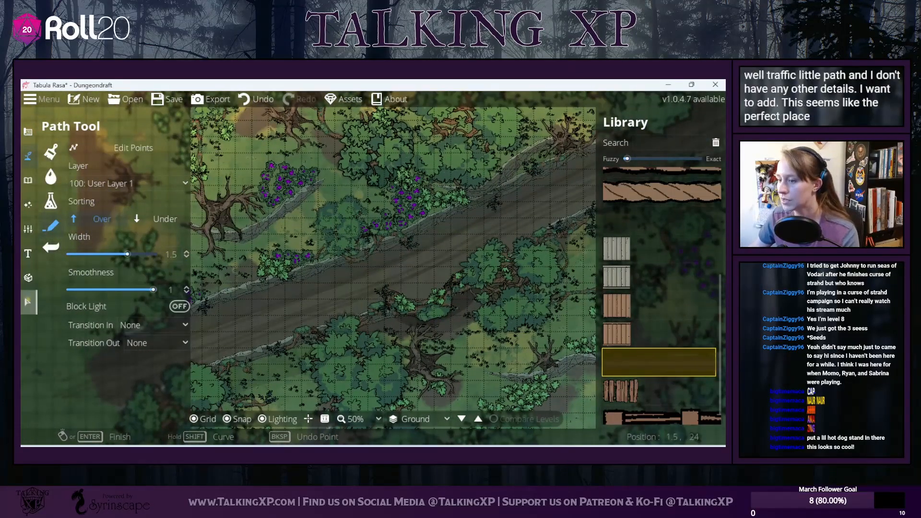
pyautogui.click(30, 307)
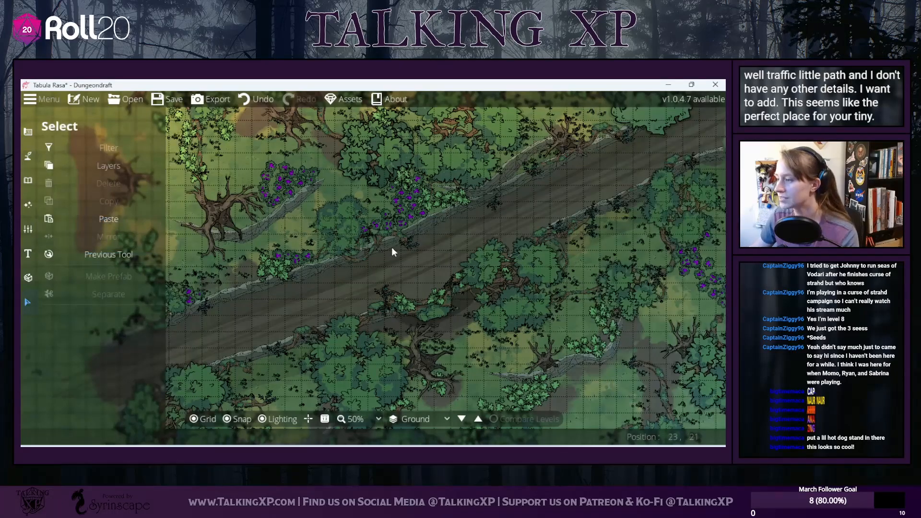
pyautogui.scroll(1, 392, 246)
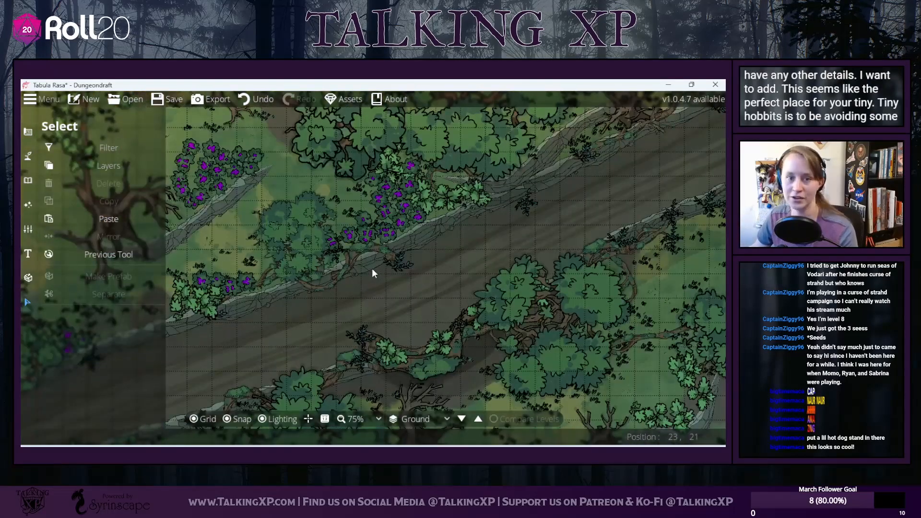
pyautogui.scroll(-1, 373, 269)
pyautogui.scroll(-1, 372, 273)
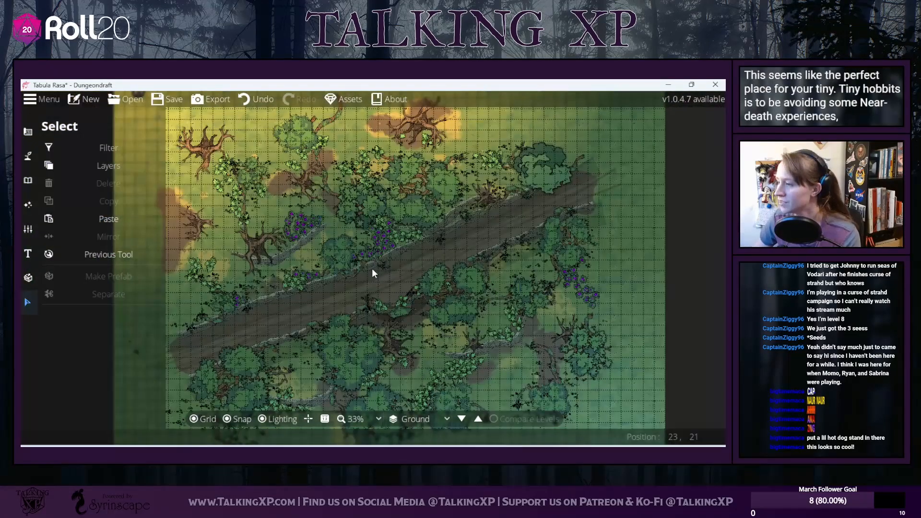
pyautogui.scroll(2, 400, 244)
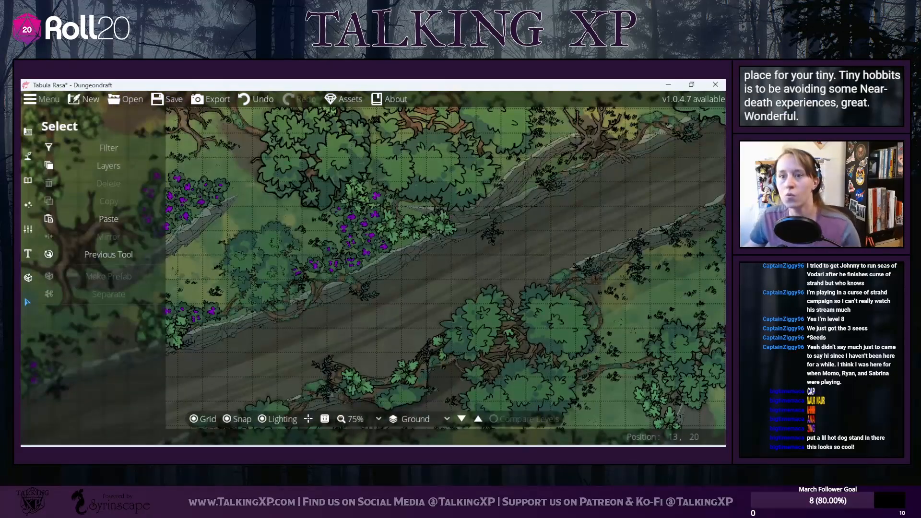
pyautogui.hotkey('alt', 'Tab')
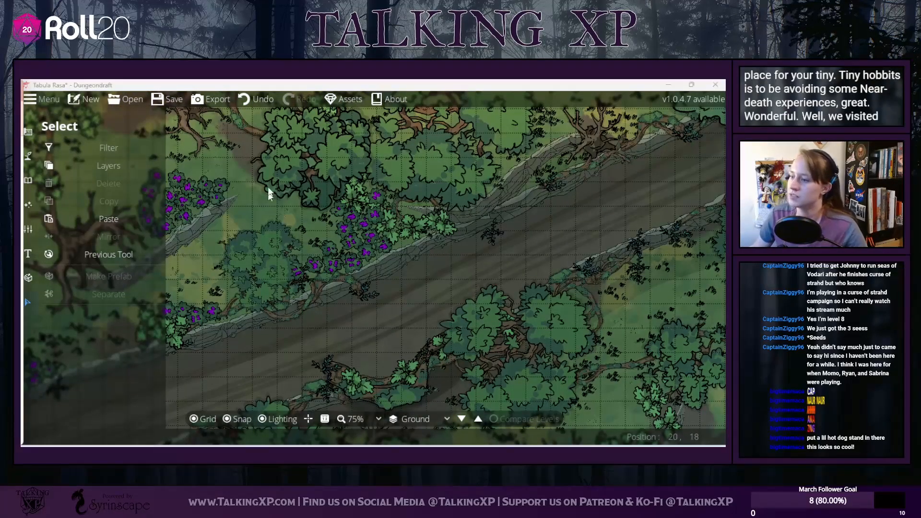
pyautogui.moveTo(329, 228); pyautogui.dragTo(336, 182)
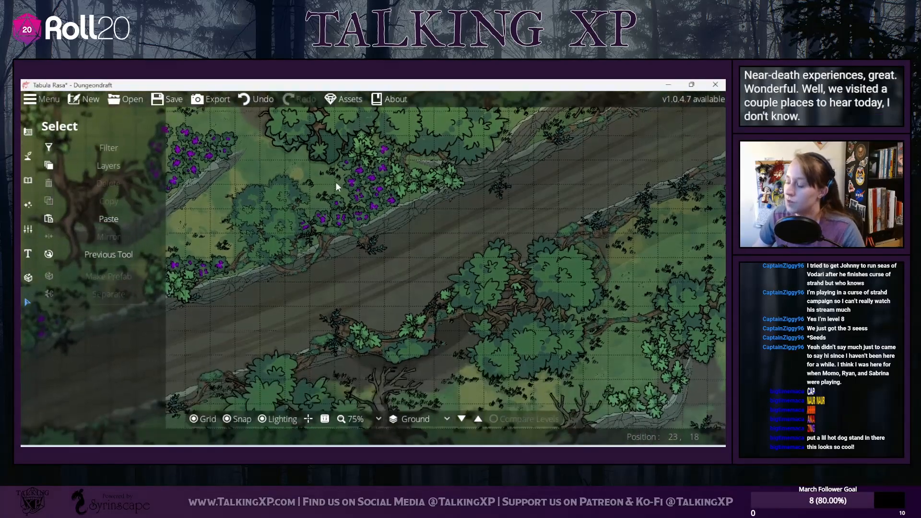